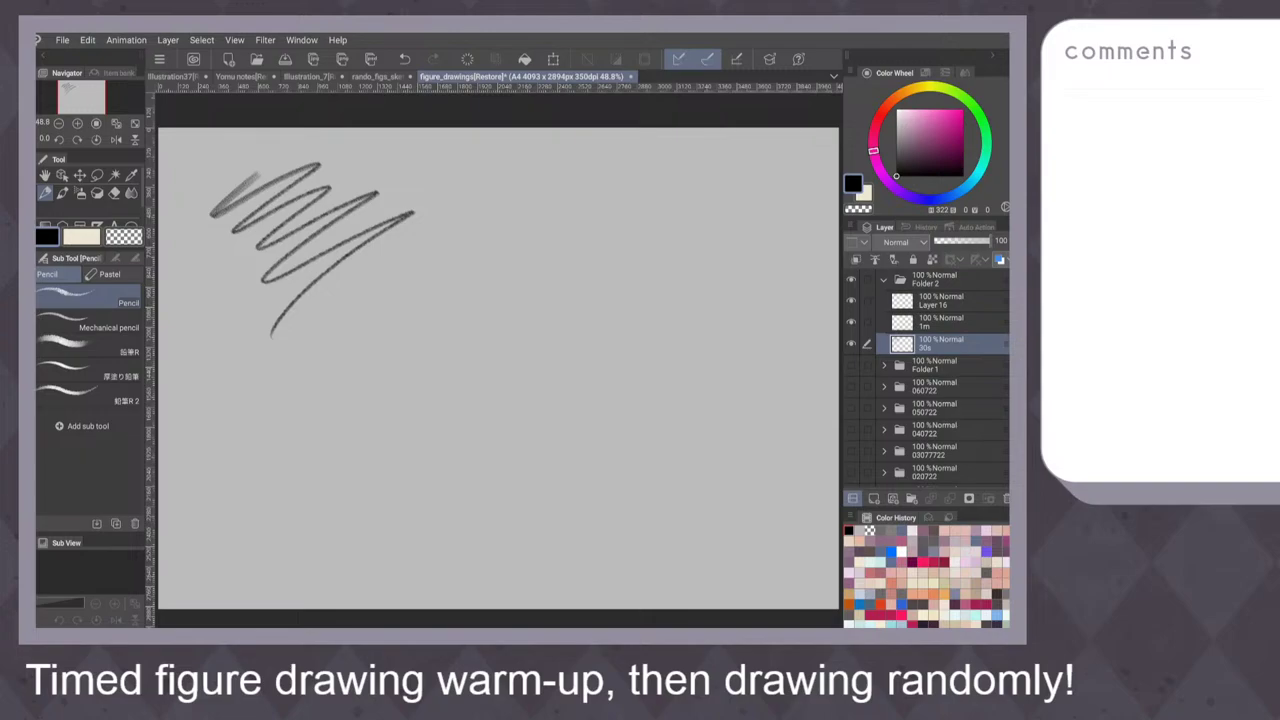
{"action": "left_click_drag", "start_coordinate": [298, 317], "coordinate": [474, 265]}
{"action": "key", "text": "ctrl+z"}
{"action": "key", "text": "ctrl+z"}
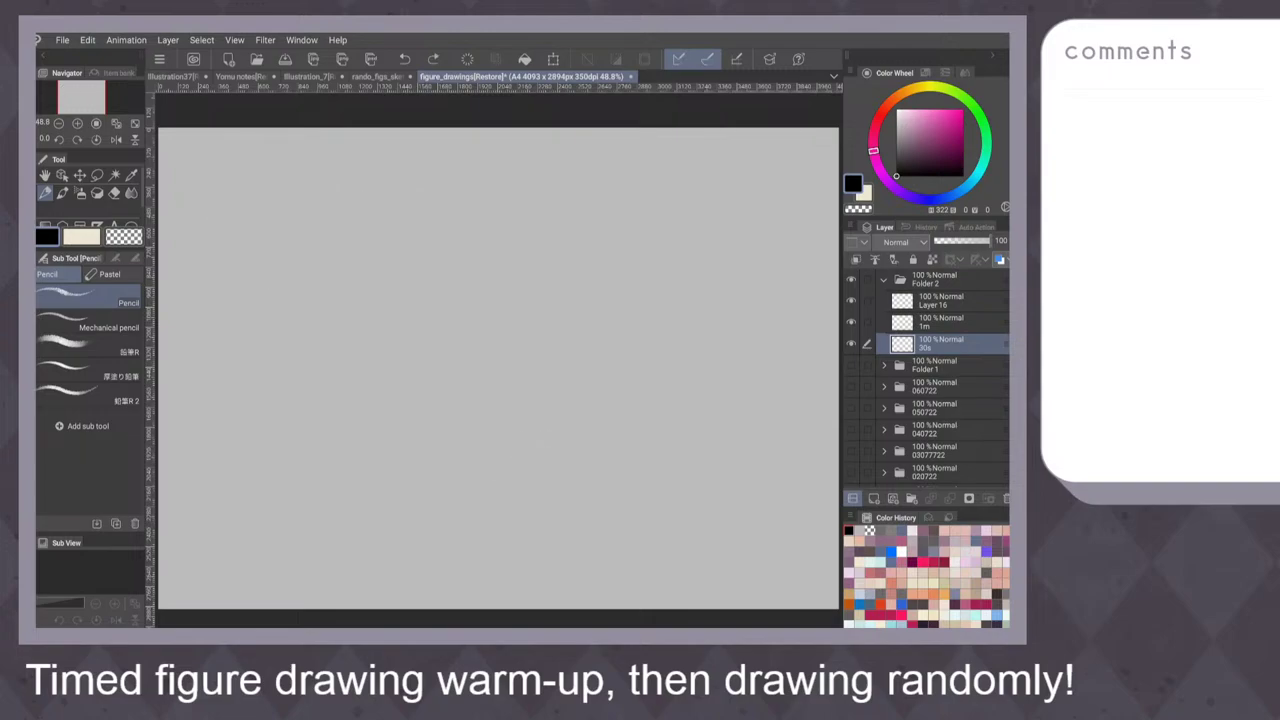
{"action": "scroll", "coordinate": [396, 310], "scroll_direction": "up", "scroll_amount": 2}
{"action": "mouse_move", "coordinate": [286, 144]}
{"action": "left_mouse_down"}
{"action": "mouse_move", "coordinate": [300, 151]}
{"action": "mouse_move", "coordinate": [275, 295]}
{"action": "mouse_move", "coordinate": [280, 385]}
{"action": "mouse_move", "coordinate": [305, 410]}
{"action": "mouse_move", "coordinate": [488, 305]}
{"action": "left_mouse_up"}
{"action": "key", "text": "ctrl+z"}
{"action": "mouse_move", "coordinate": [298, 142]}
{"action": "left_mouse_down"}
{"action": "mouse_move", "coordinate": [260, 258]}
{"action": "mouse_move", "coordinate": [285, 338]}
{"action": "left_mouse_up"}
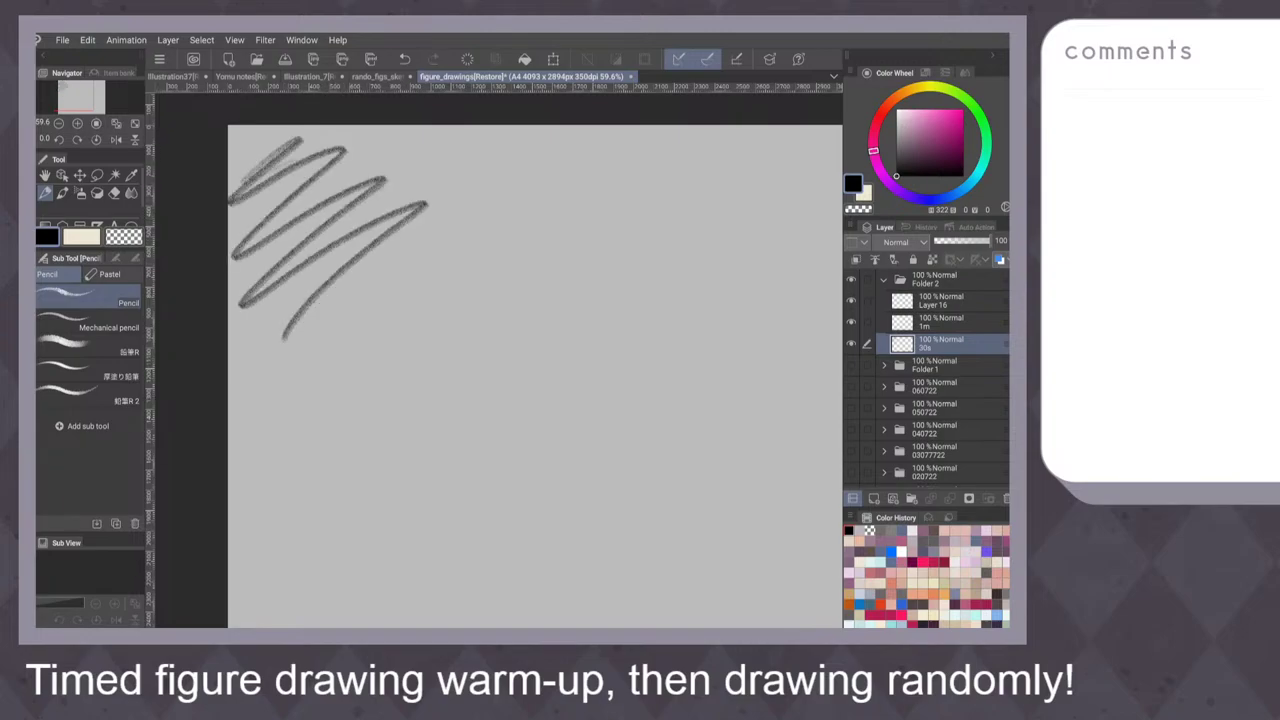
{"action": "key", "text": "ctrl+z"}
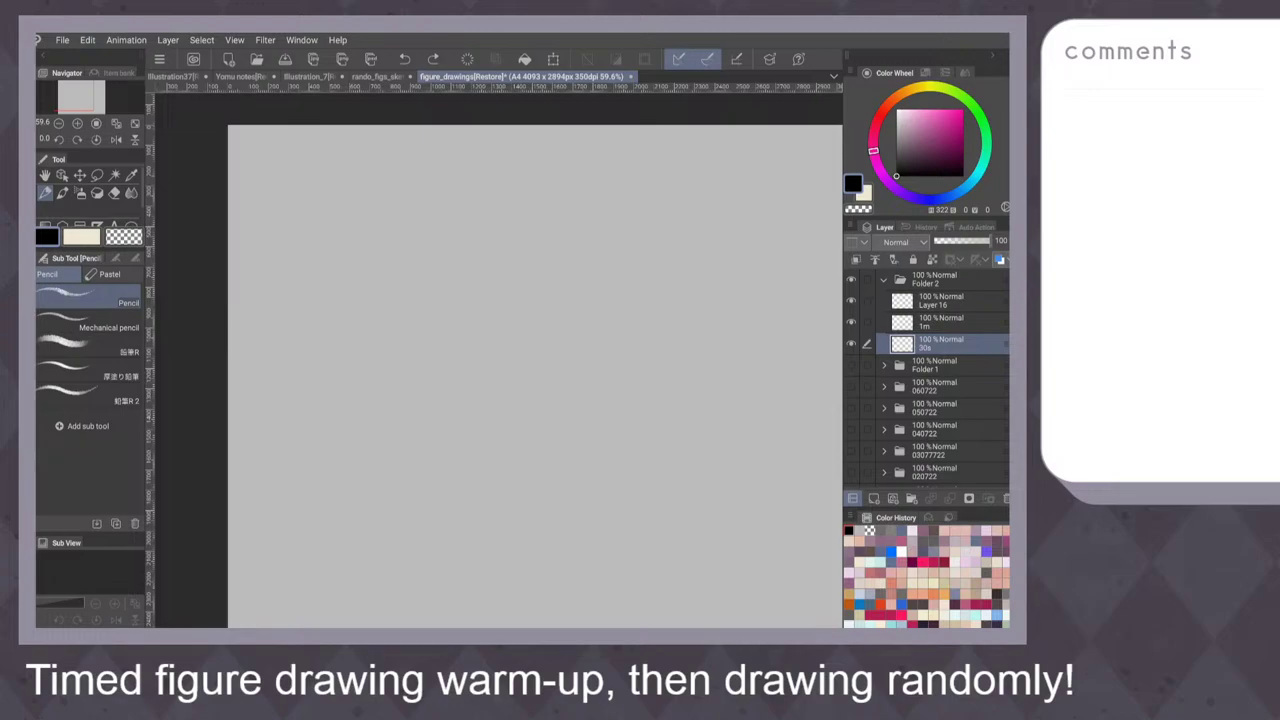
{"action": "scroll", "coordinate": [463, 303], "scroll_direction": "up", "scroll_amount": 3}
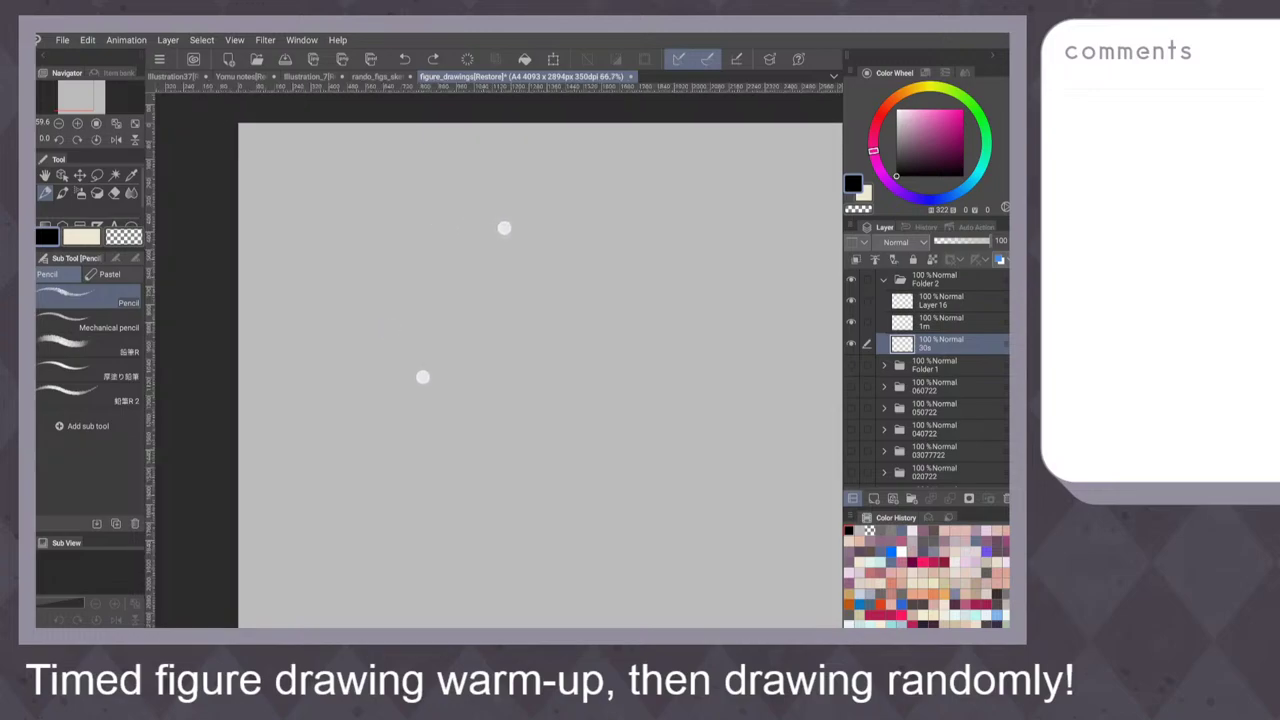
{"action": "left_click_drag", "start_coordinate": [366, 197], "coordinate": [322, 301]}
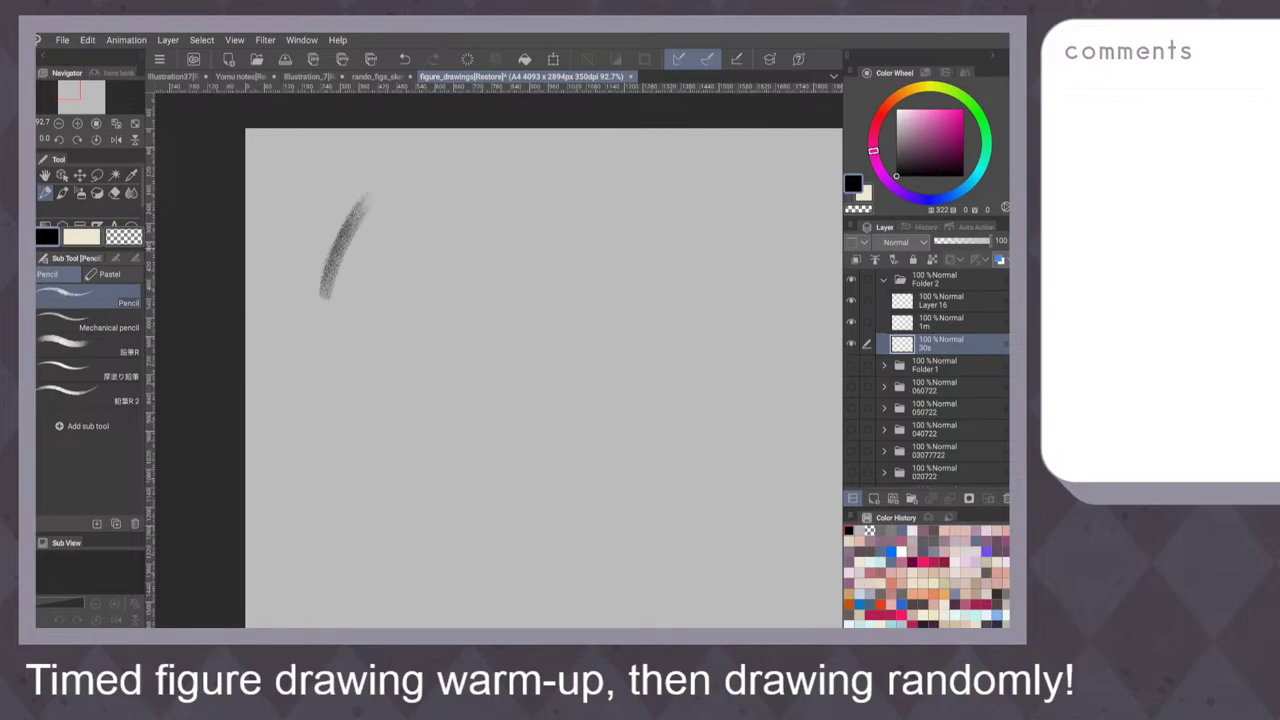
{"action": "key", "text": "Delete"}
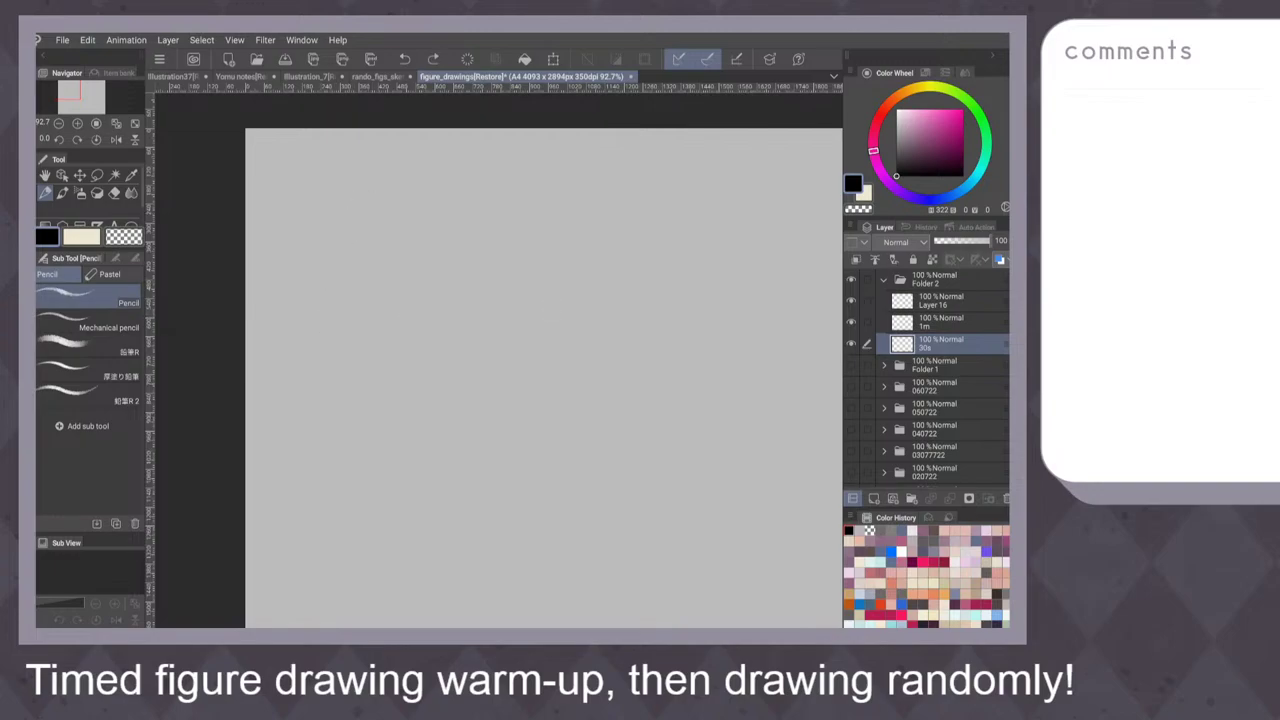
{"action": "scroll", "coordinate": [535, 365], "scroll_direction": "up", "scroll_amount": 2}
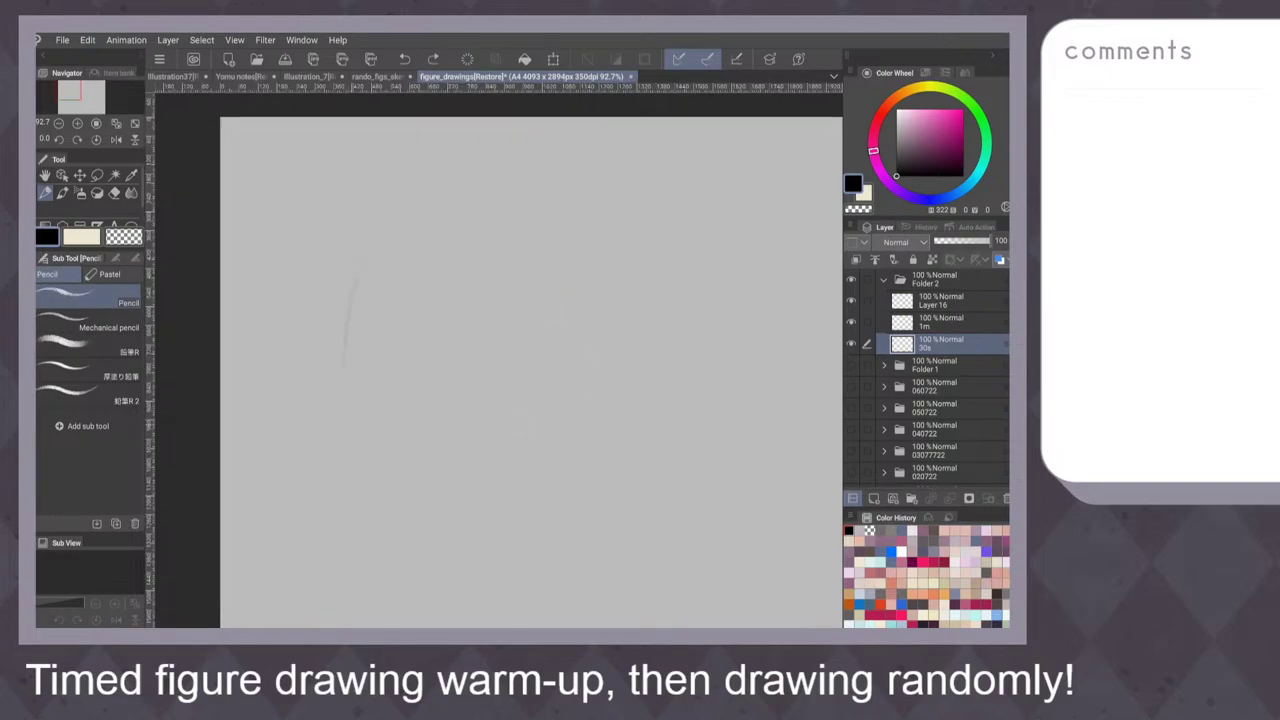
{"action": "left_click_drag", "start_coordinate": [372, 238], "coordinate": [352, 430]}
{"action": "key", "text": "ctrl+z"}
Pencil the first gesture figure on the 30s layer: long curved back line, chest-to-waist contour, hip and leg lines
{"action": "left_click_drag", "start_coordinate": [360, 230], "coordinate": [335, 425]}
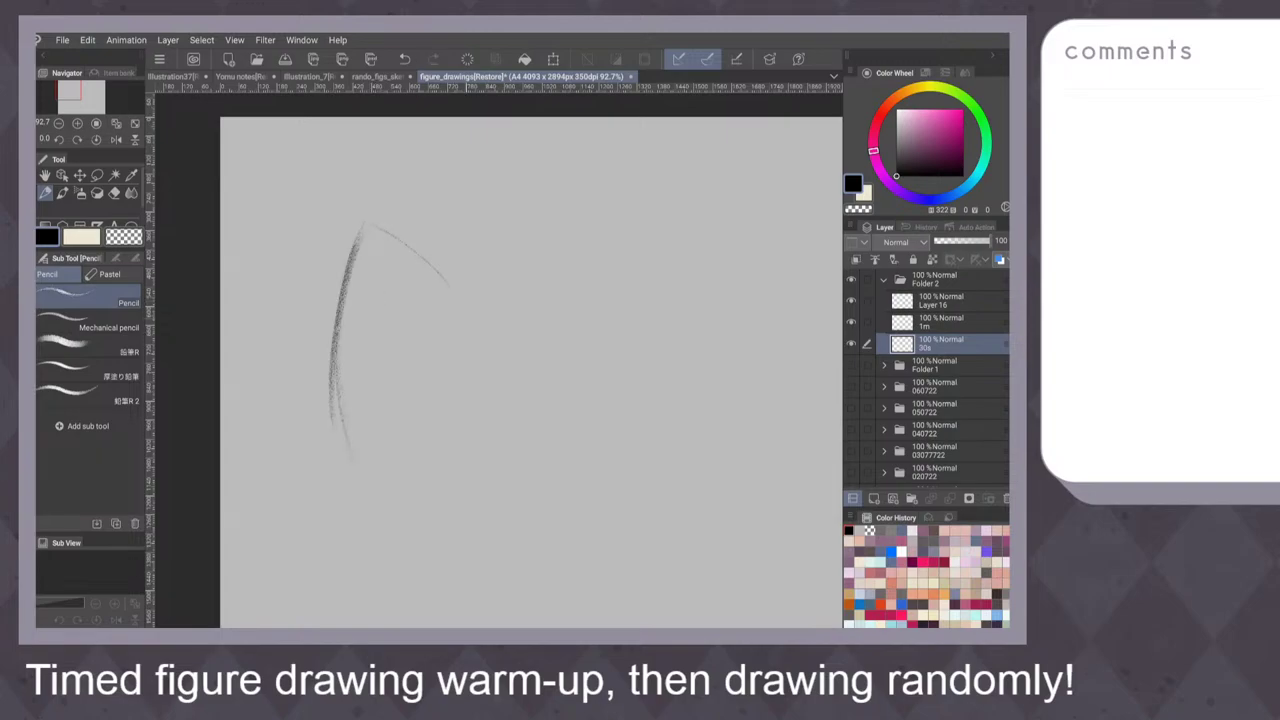
{"action": "left_click_drag", "start_coordinate": [450, 290], "coordinate": [385, 372]}
{"action": "scroll", "coordinate": [560, 366], "scroll_direction": "down", "scroll_amount": 1}
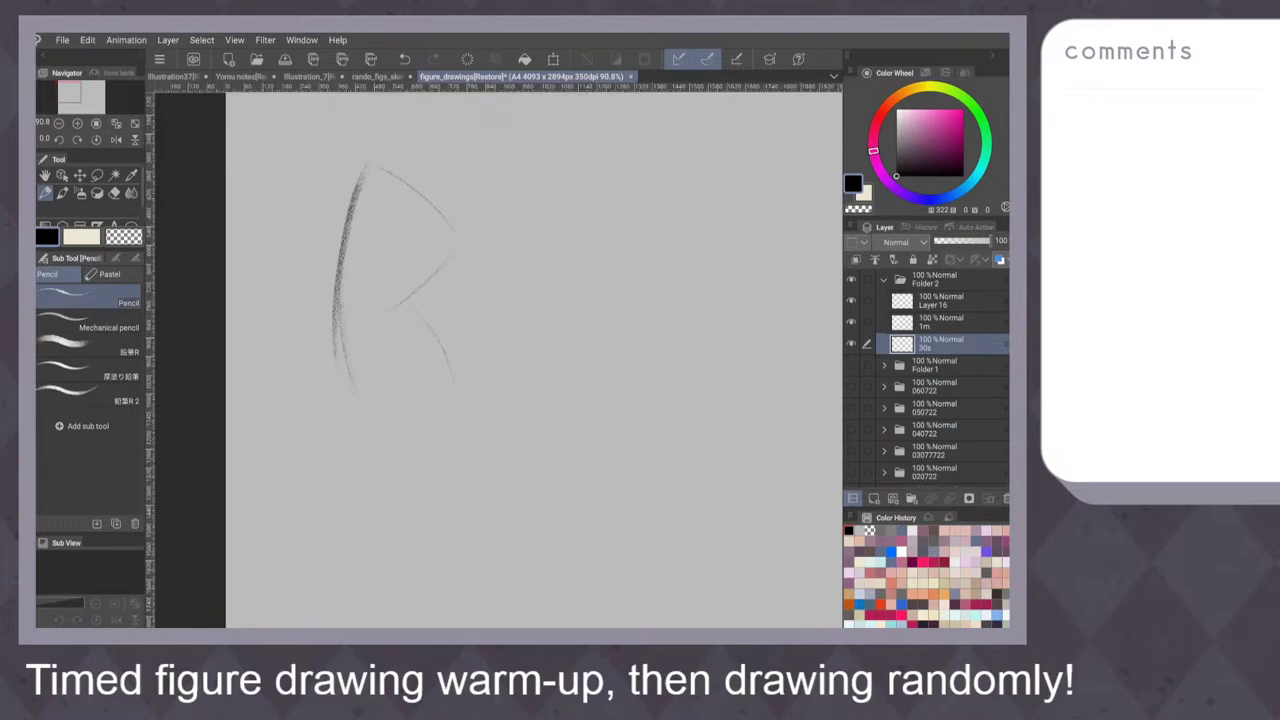
{"action": "left_click_drag", "start_coordinate": [434, 480], "coordinate": [425, 525]}
Add the first figure's arm curve, the rounded form above its shoulder and the long outer contour beside the body
{"action": "left_click_drag", "start_coordinate": [407, 206], "coordinate": [374, 336]}
{"action": "mouse_move", "coordinate": [432, 140]}
{"action": "left_mouse_down"}
{"action": "mouse_move", "coordinate": [399, 188]}
{"action": "mouse_move", "coordinate": [350, 150]}
{"action": "mouse_move", "coordinate": [317, 250]}
{"action": "left_mouse_up"}
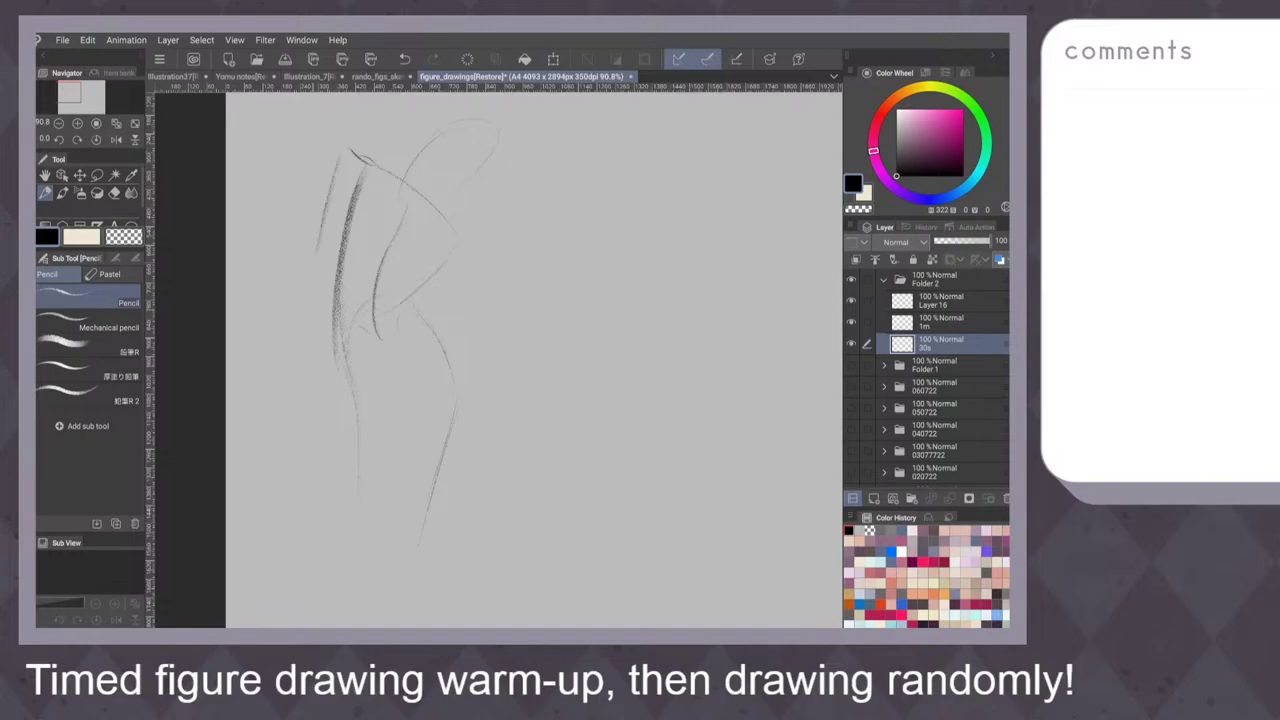
{"action": "left_click_drag", "start_coordinate": [282, 165], "coordinate": [298, 265]}
{"action": "left_click_drag", "start_coordinate": [474, 258], "coordinate": [470, 502]}
Start a second standing figure beside the first, with an oval head, bulging torso curve, pinched waist and rounded hip
{"action": "mouse_move", "coordinate": [571, 336]}
{"action": "left_mouse_down"}
{"action": "mouse_move", "coordinate": [581, 298]}
{"action": "mouse_move", "coordinate": [517, 316]}
{"action": "mouse_move", "coordinate": [460, 355]}
{"action": "mouse_move", "coordinate": [488, 278]}
{"action": "mouse_move", "coordinate": [508, 320]}
{"action": "mouse_move", "coordinate": [476, 326]}
{"action": "left_mouse_up"}
{"action": "left_click_drag", "start_coordinate": [542, 287], "coordinate": [500, 285]}
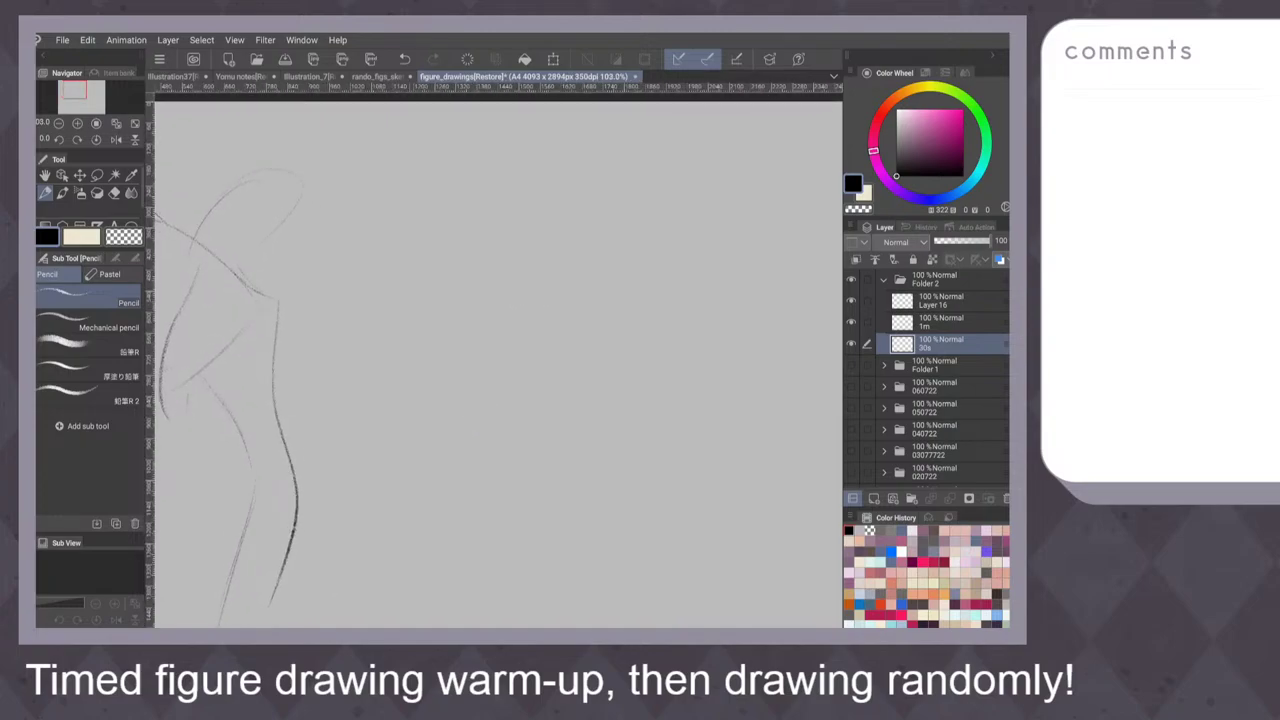
{"action": "mouse_move", "coordinate": [439, 180]}
{"action": "left_mouse_down"}
{"action": "mouse_move", "coordinate": [420, 151]}
{"action": "mouse_move", "coordinate": [408, 156]}
{"action": "left_mouse_up"}
{"action": "mouse_move", "coordinate": [397, 245]}
{"action": "left_mouse_down"}
{"action": "mouse_move", "coordinate": [409, 292]}
{"action": "mouse_move", "coordinate": [466, 298]}
{"action": "mouse_move", "coordinate": [453, 237]}
{"action": "mouse_move", "coordinate": [429, 212]}
{"action": "mouse_move", "coordinate": [456, 245]}
{"action": "mouse_move", "coordinate": [468, 330]}
{"action": "mouse_move", "coordinate": [391, 406]}
{"action": "left_mouse_up"}
{"action": "scroll", "coordinate": [541, 320], "scroll_direction": "up", "scroll_amount": 1}
{"action": "key", "text": "ctrl+z"}
{"action": "left_click_drag", "start_coordinate": [421, 316], "coordinate": [371, 383]}
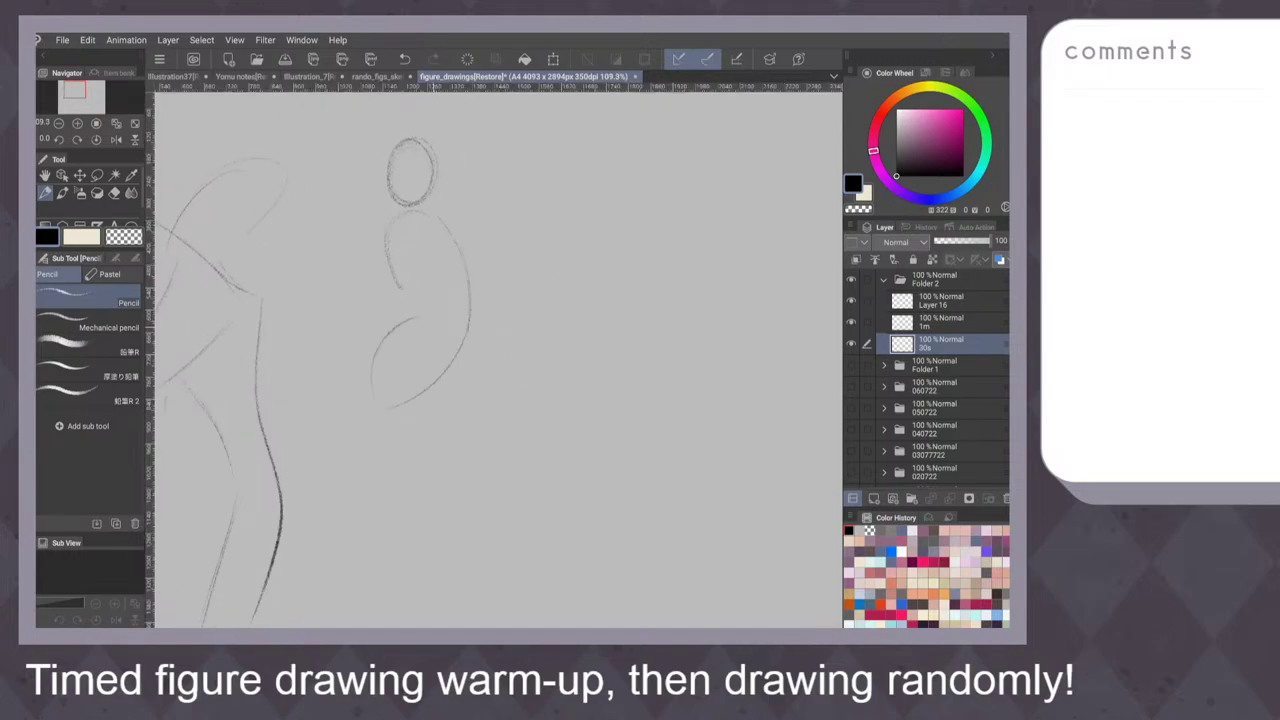
{"action": "mouse_move", "coordinate": [395, 279]}
{"action": "left_mouse_down"}
{"action": "mouse_move", "coordinate": [413, 316]}
{"action": "mouse_move", "coordinate": [371, 374]}
{"action": "mouse_move", "coordinate": [380, 410]}
{"action": "left_mouse_up"}
Sketch the second figure's thighs and lower leg as light curves descending from the hip
{"action": "scroll", "coordinate": [543, 330], "scroll_direction": "down", "scroll_amount": 1}
{"action": "scroll", "coordinate": [543, 330], "scroll_direction": "up", "scroll_amount": 1}
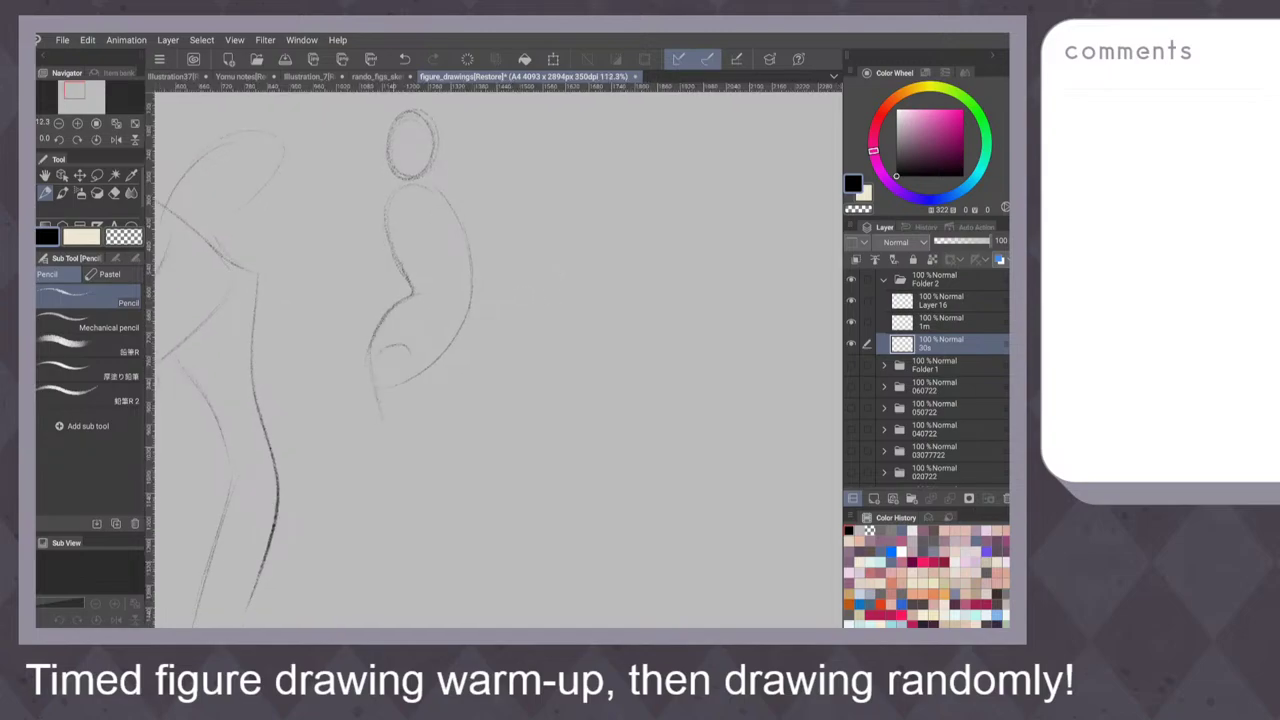
{"action": "left_click_drag", "start_coordinate": [543, 337], "coordinate": [545, 303]}
{"action": "left_click_drag", "start_coordinate": [414, 316], "coordinate": [428, 428]}
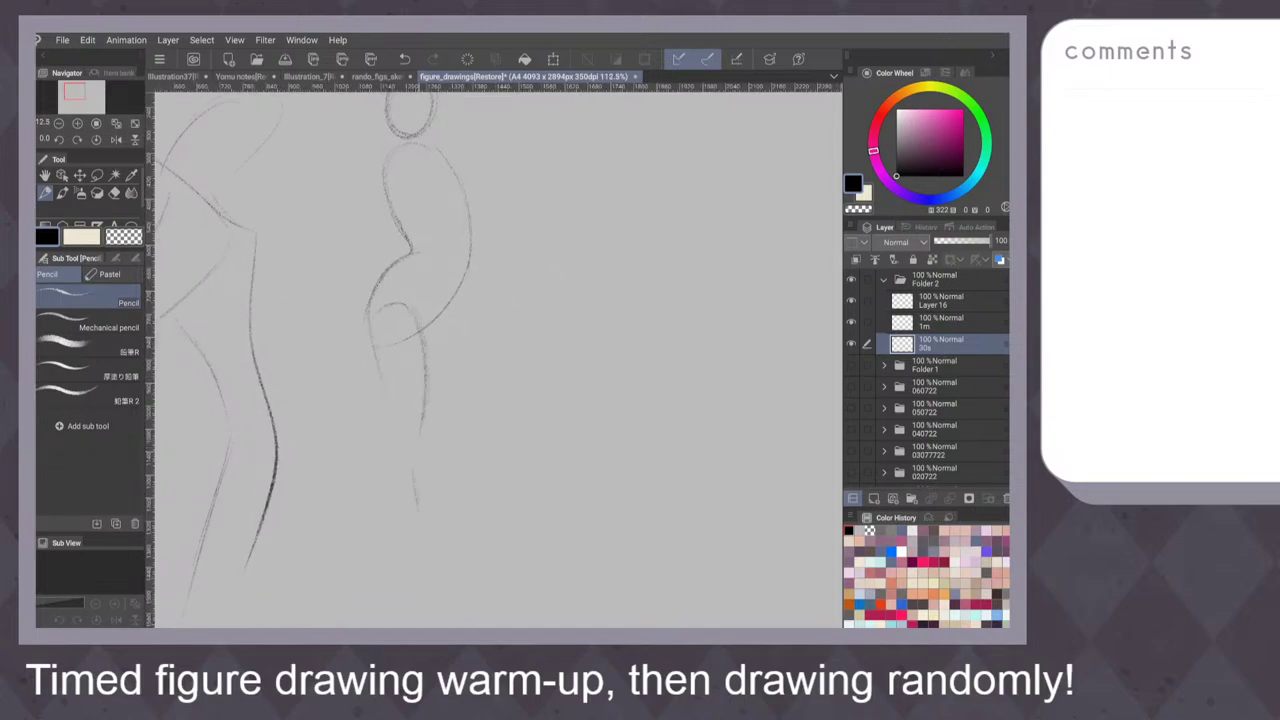
{"action": "left_click_drag", "start_coordinate": [424, 528], "coordinate": [440, 586]}
Add the second figure's neck, sloping shoulder lines and bent upper arm, plus a small dark accent at the waist
{"action": "left_click_drag", "start_coordinate": [535, 223], "coordinate": [537, 293]}
{"action": "scroll", "coordinate": [575, 360], "scroll_direction": "up", "scroll_amount": 1}
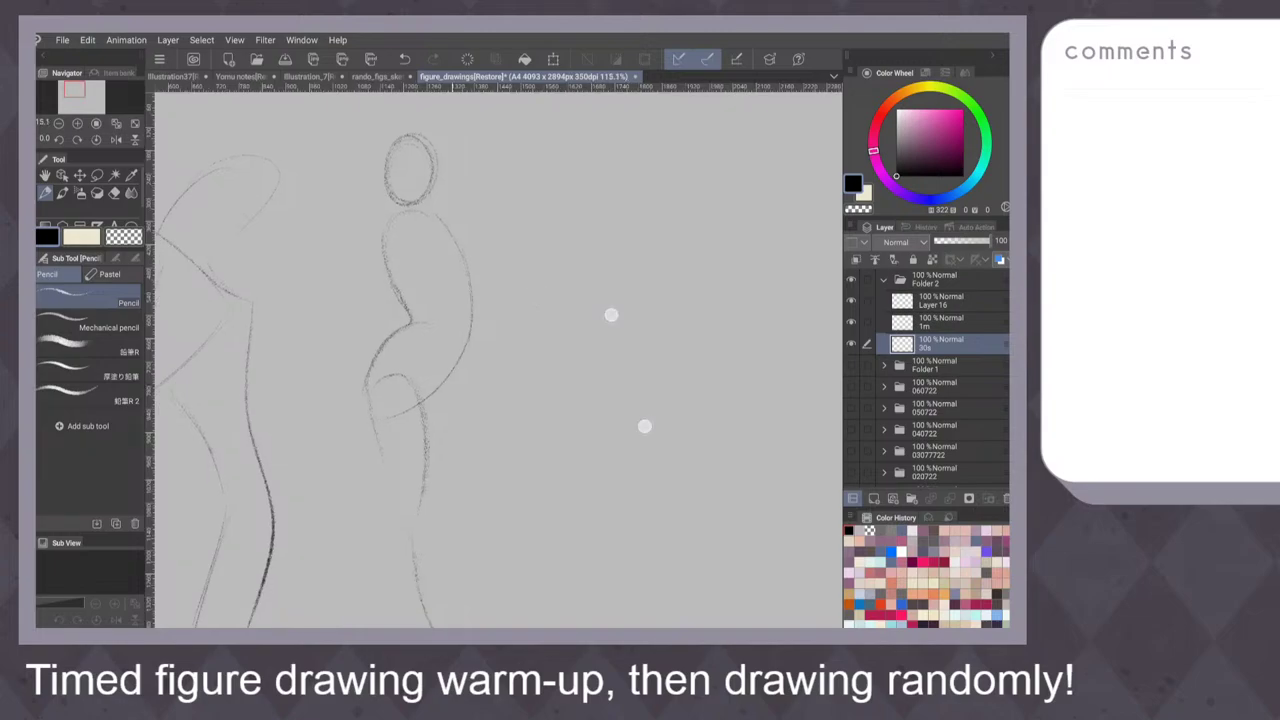
{"action": "left_click_drag", "start_coordinate": [456, 322], "coordinate": [452, 340]}
{"action": "mouse_move", "coordinate": [402, 207]}
{"action": "left_mouse_down"}
{"action": "mouse_move", "coordinate": [388, 230]}
{"action": "mouse_move", "coordinate": [421, 212]}
{"action": "mouse_move", "coordinate": [477, 248]}
{"action": "left_mouse_up"}
{"action": "mouse_move", "coordinate": [415, 207]}
{"action": "left_mouse_down"}
{"action": "mouse_move", "coordinate": [409, 238]}
{"action": "mouse_move", "coordinate": [466, 271]}
{"action": "mouse_move", "coordinate": [492, 270]}
{"action": "mouse_move", "coordinate": [495, 296]}
{"action": "left_mouse_up"}
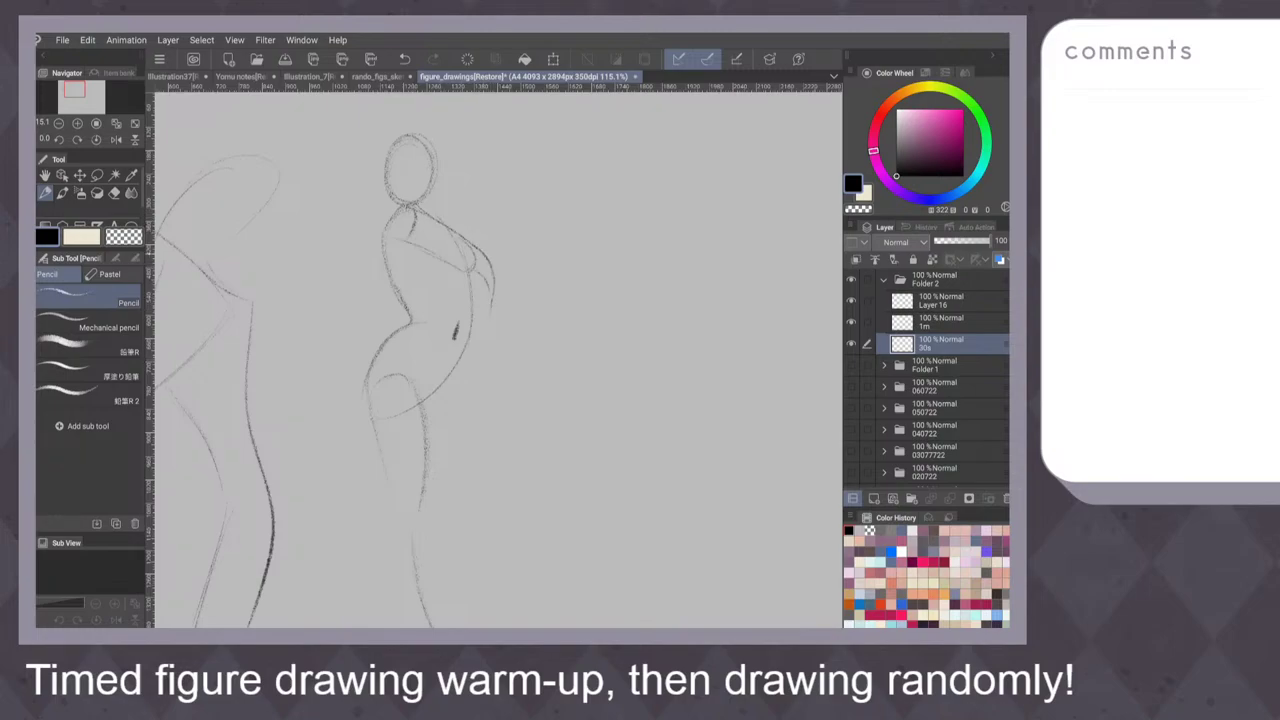
Start a third figure beside the second, with a tilted boxy head and a curved neck
{"action": "mouse_move", "coordinate": [617, 271]}
{"action": "left_mouse_down"}
{"action": "mouse_move", "coordinate": [514, 277]}
{"action": "mouse_move", "coordinate": [589, 283]}
{"action": "mouse_move", "coordinate": [569, 294]}
{"action": "left_mouse_up"}
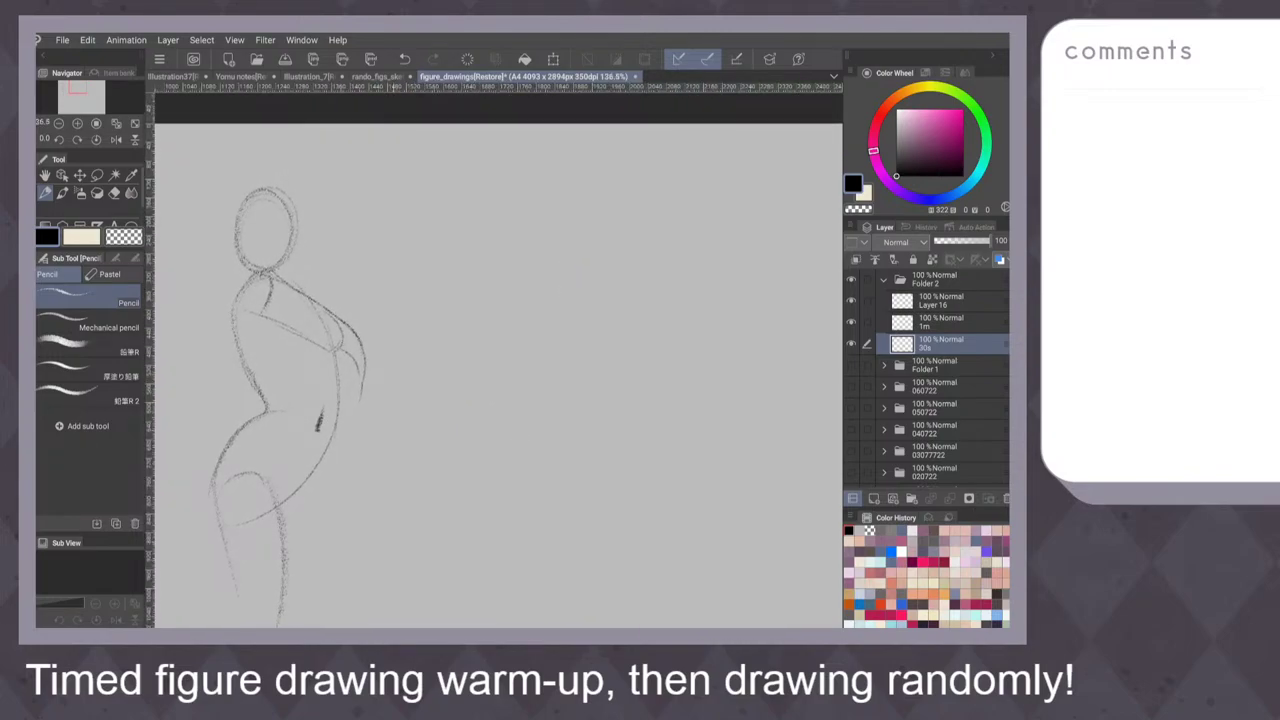
{"action": "mouse_move", "coordinate": [440, 185]}
{"action": "left_mouse_down"}
{"action": "mouse_move", "coordinate": [398, 218]}
{"action": "mouse_move", "coordinate": [436, 260]}
{"action": "left_mouse_up"}
{"action": "mouse_move", "coordinate": [441, 186]}
{"action": "left_mouse_down"}
{"action": "mouse_move", "coordinate": [449, 244]}
{"action": "mouse_move", "coordinate": [486, 230]}
{"action": "mouse_move", "coordinate": [492, 258]}
{"action": "left_mouse_up"}
{"action": "left_click_drag", "start_coordinate": [446, 208], "coordinate": [430, 240]}
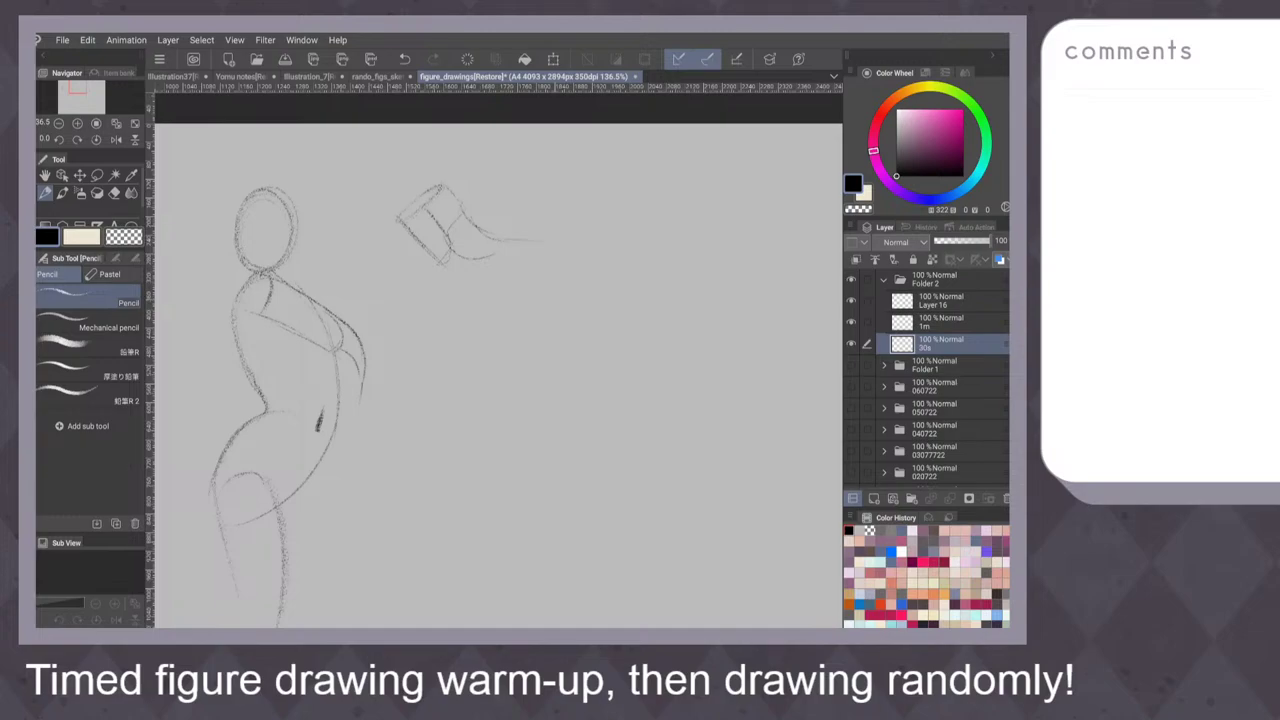
Sketch the third figure's arched back, chest curve and oval hip in a forward-bending pose
{"action": "left_click_drag", "start_coordinate": [540, 236], "coordinate": [646, 330]}
{"action": "key", "text": "ctrl+z"}
{"action": "mouse_move", "coordinate": [514, 234]}
{"action": "left_mouse_down"}
{"action": "mouse_move", "coordinate": [649, 306]}
{"action": "mouse_move", "coordinate": [667, 344]}
{"action": "left_mouse_up"}
{"action": "left_click_drag", "start_coordinate": [587, 306], "coordinate": [649, 369]}
Draw the third figure's front leg with a forward-reaching thigh, bent knee and tapering lower leg
{"action": "left_click_drag", "start_coordinate": [545, 378], "coordinate": [474, 464]}
{"action": "key", "text": "ctrl+z"}
{"action": "mouse_move", "coordinate": [637, 326]}
{"action": "left_mouse_down"}
{"action": "mouse_move", "coordinate": [506, 420]}
{"action": "mouse_move", "coordinate": [494, 558]}
{"action": "left_mouse_up"}
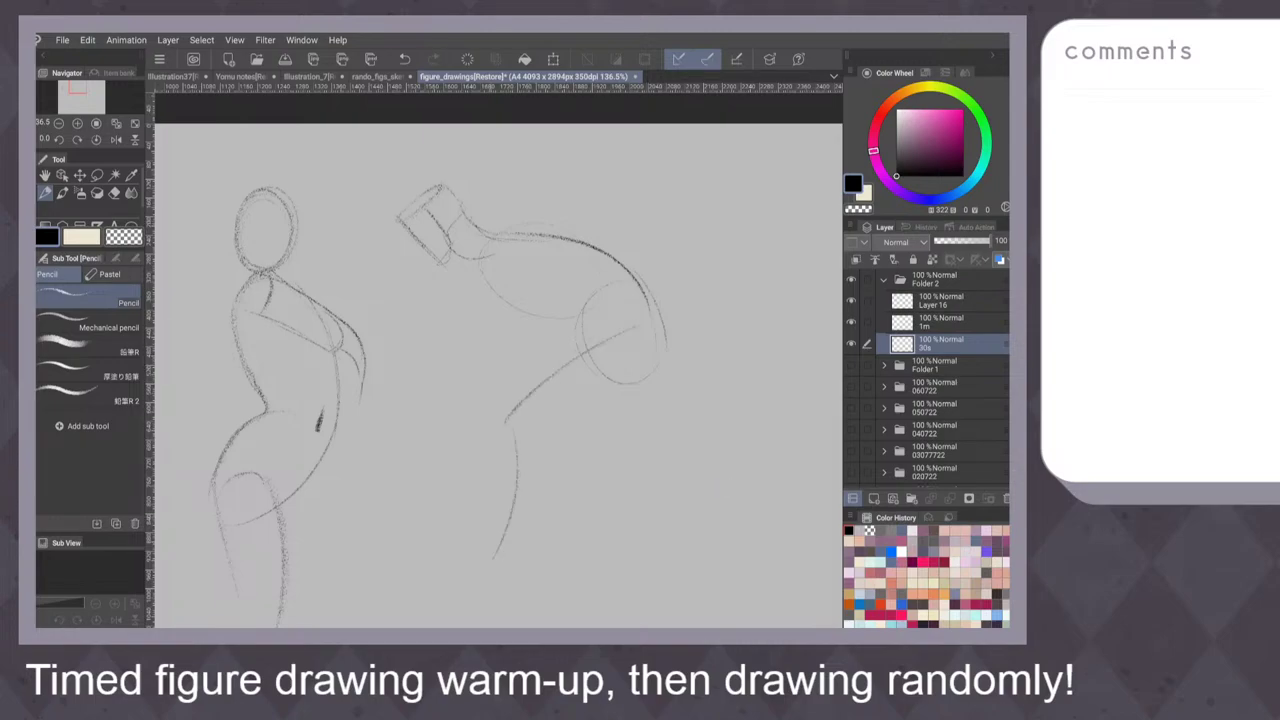
{"action": "left_click_drag", "start_coordinate": [514, 440], "coordinate": [503, 536]}
{"action": "mouse_move", "coordinate": [640, 368]}
{"action": "left_mouse_down"}
{"action": "mouse_move", "coordinate": [548, 418]}
{"action": "mouse_move", "coordinate": [504, 540]}
{"action": "left_mouse_up"}
Draw the third figure's rear leg below the hip and add light arm strokes under the chest
{"action": "mouse_move", "coordinate": [581, 358]}
{"action": "left_mouse_down"}
{"action": "mouse_move", "coordinate": [600, 400]}
{"action": "mouse_move", "coordinate": [606, 490]}
{"action": "mouse_move", "coordinate": [584, 546]}
{"action": "left_mouse_up"}
{"action": "left_click_drag", "start_coordinate": [640, 338], "coordinate": [632, 396]}
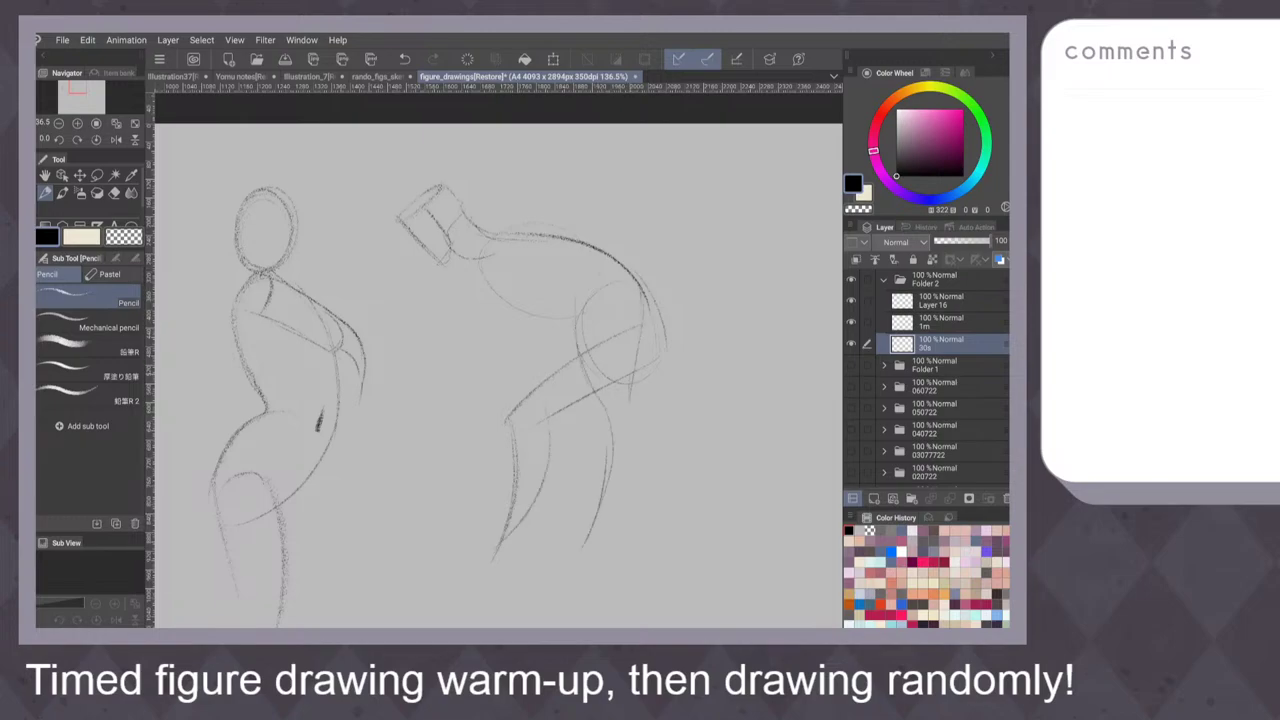
{"action": "left_click_drag", "start_coordinate": [635, 346], "coordinate": [612, 525]}
{"action": "left_click_drag", "start_coordinate": [494, 270], "coordinate": [448, 318]}
{"action": "left_click_drag", "start_coordinate": [519, 297], "coordinate": [413, 355]}
Start a fourth, horizontal figure beside the third, with a tilted oval hip and light curved torso lines
{"action": "left_click_drag", "start_coordinate": [640, 303], "coordinate": [388, 263]}
{"action": "left_click_drag", "start_coordinate": [627, 279], "coordinate": [527, 298]}
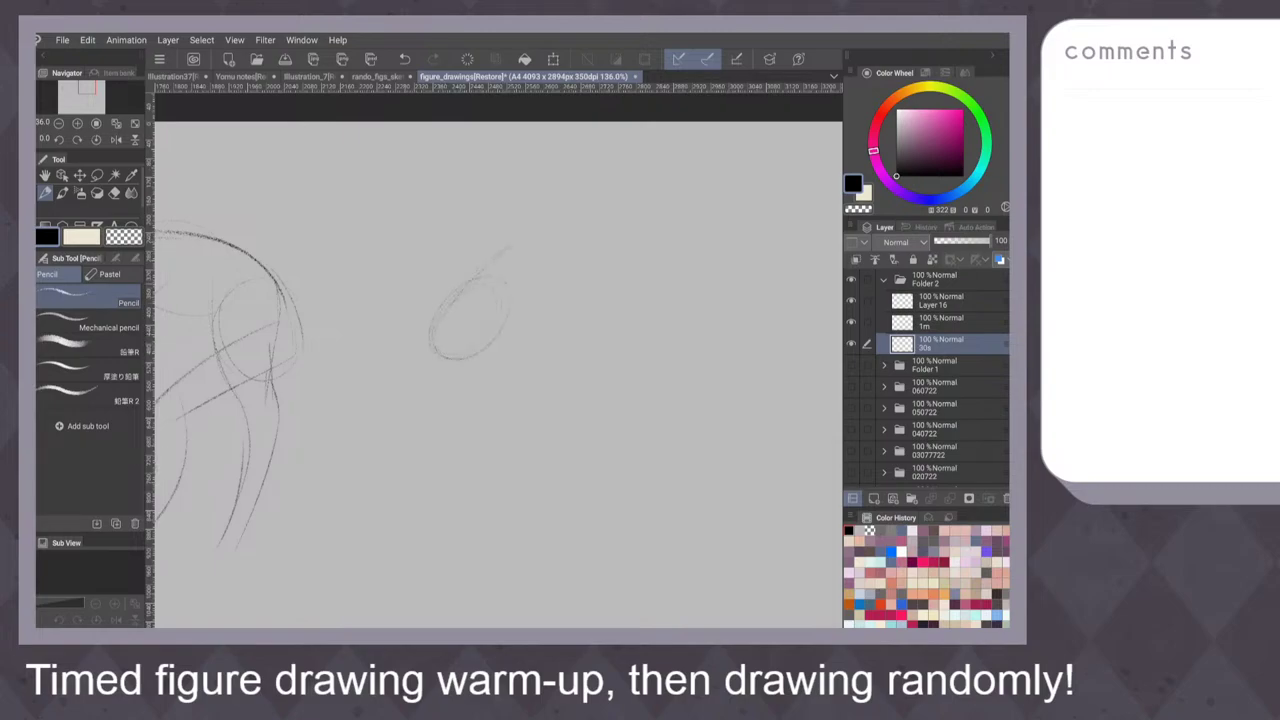
{"action": "left_click_drag", "start_coordinate": [446, 318], "coordinate": [580, 248]}
{"action": "key", "text": "ctrl+z"}
{"action": "left_click_drag", "start_coordinate": [446, 308], "coordinate": [613, 252]}
{"action": "mouse_move", "coordinate": [518, 244]}
{"action": "left_mouse_down"}
{"action": "mouse_move", "coordinate": [458, 284]}
{"action": "mouse_move", "coordinate": [484, 268]}
{"action": "left_mouse_up"}
Draw the fourth figure's two bent legs, with thighs extending from the hip oval and lower legs sloping down
{"action": "mouse_move", "coordinate": [412, 172]}
{"action": "left_mouse_down"}
{"action": "mouse_move", "coordinate": [460, 268]}
{"action": "mouse_move", "coordinate": [364, 186]}
{"action": "mouse_move", "coordinate": [268, 264]}
{"action": "mouse_move", "coordinate": [474, 296]}
{"action": "left_mouse_up"}
{"action": "left_click_drag", "start_coordinate": [340, 278], "coordinate": [206, 374]}
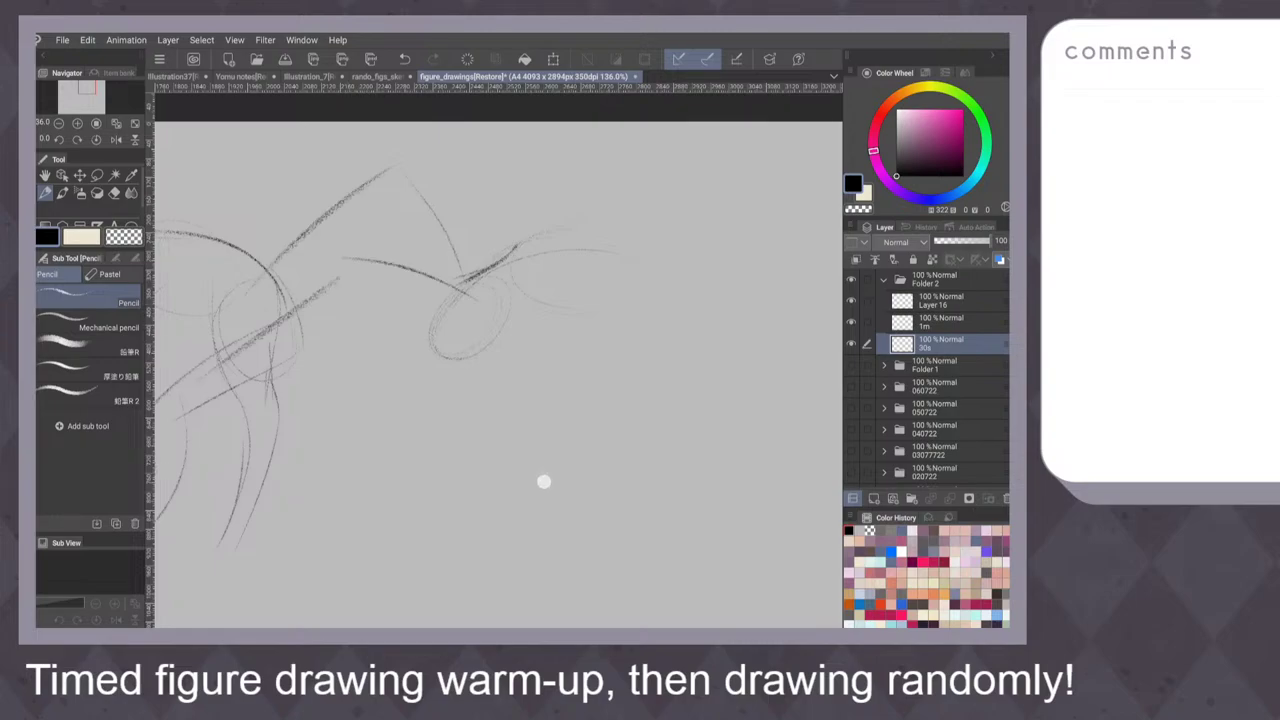
{"action": "left_click_drag", "start_coordinate": [352, 306], "coordinate": [472, 352]}
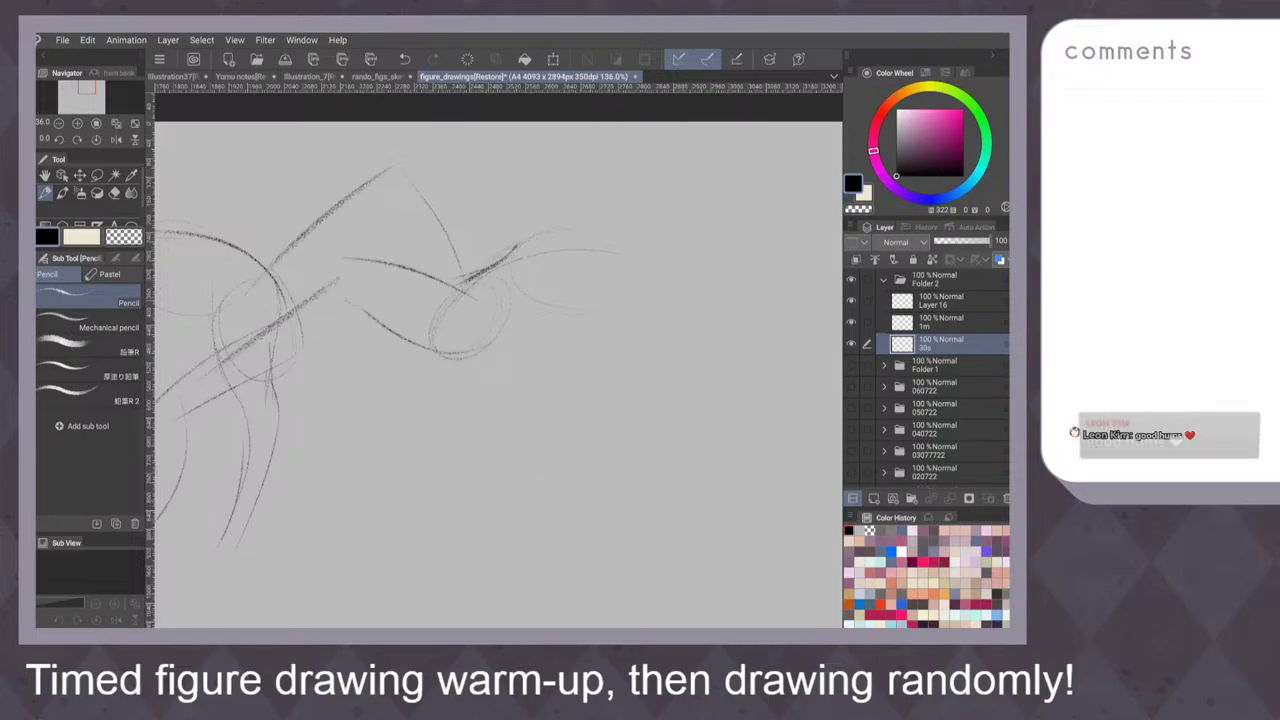
{"action": "left_click_drag", "start_coordinate": [350, 306], "coordinate": [232, 372]}
{"action": "key", "text": "ctrl+z"}
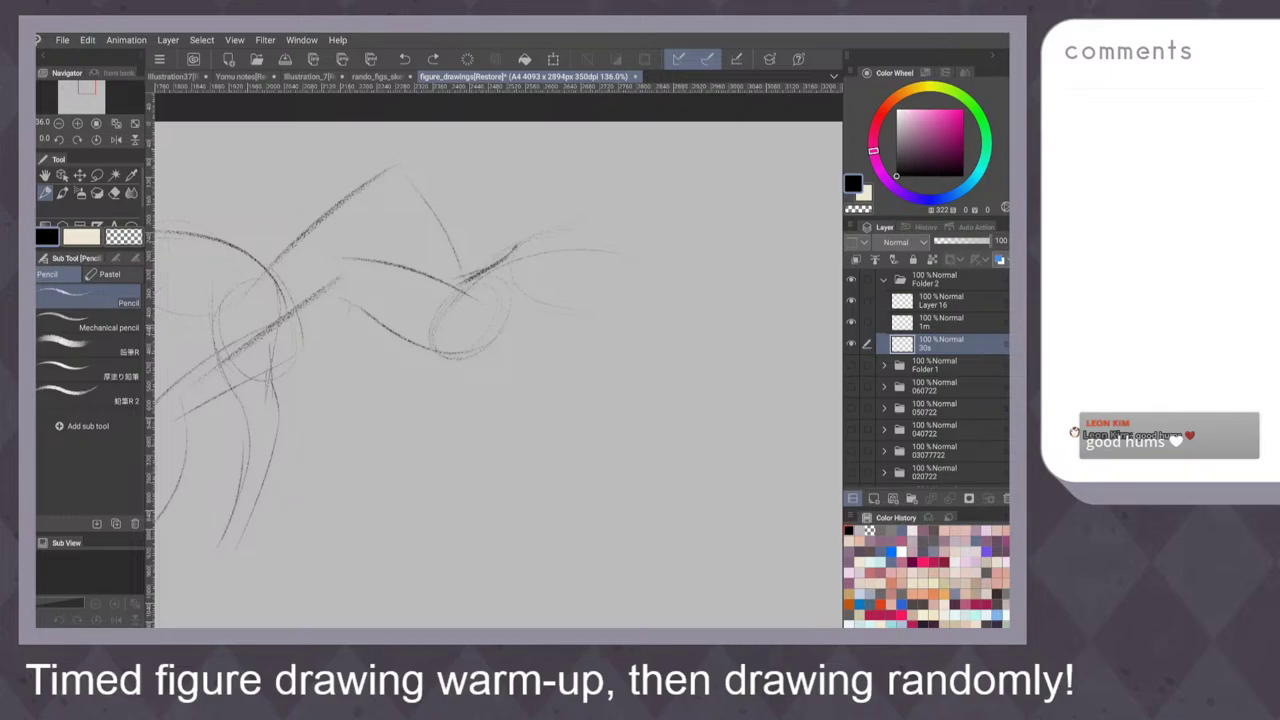
{"action": "left_click_drag", "start_coordinate": [346, 320], "coordinate": [248, 376]}
{"action": "left_click_drag", "start_coordinate": [336, 278], "coordinate": [315, 299]}
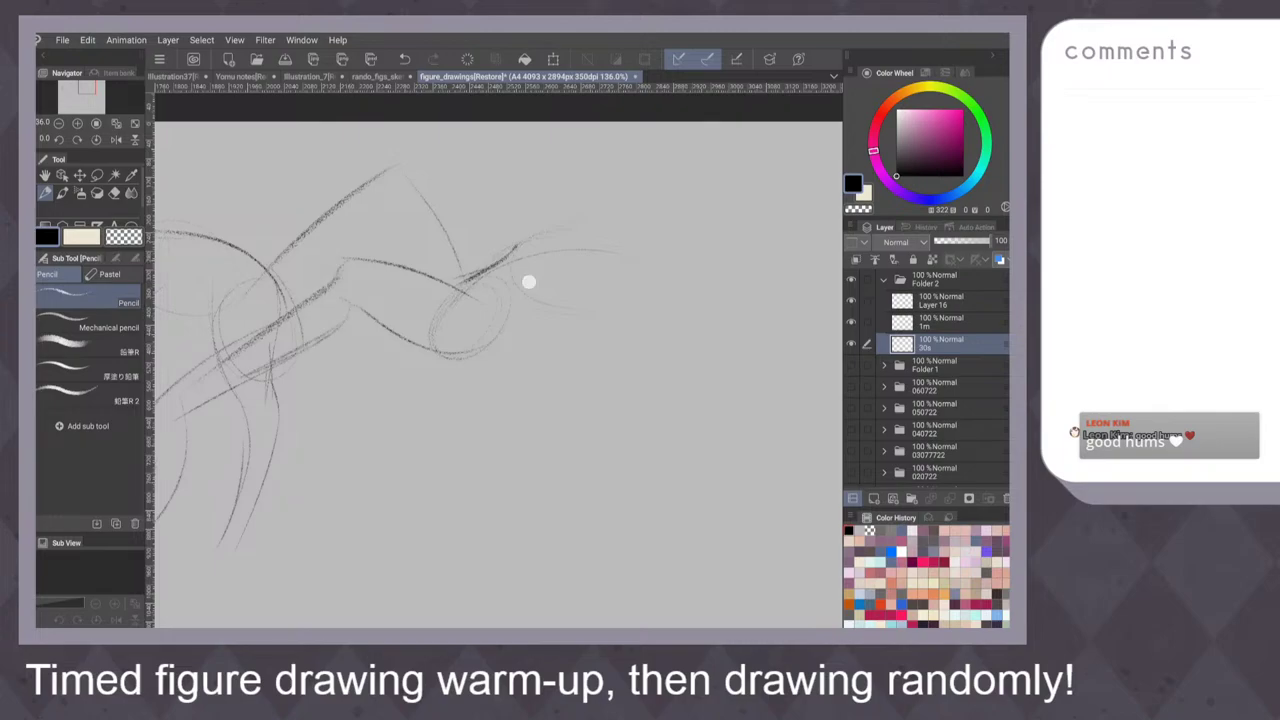
Complete the fourth figure's upper body with the lower waist contour and the curved shoulder, neck and arm lines
{"action": "left_click_drag", "start_coordinate": [556, 303], "coordinate": [536, 297]}
{"action": "left_click_drag", "start_coordinate": [603, 336], "coordinate": [563, 321]}
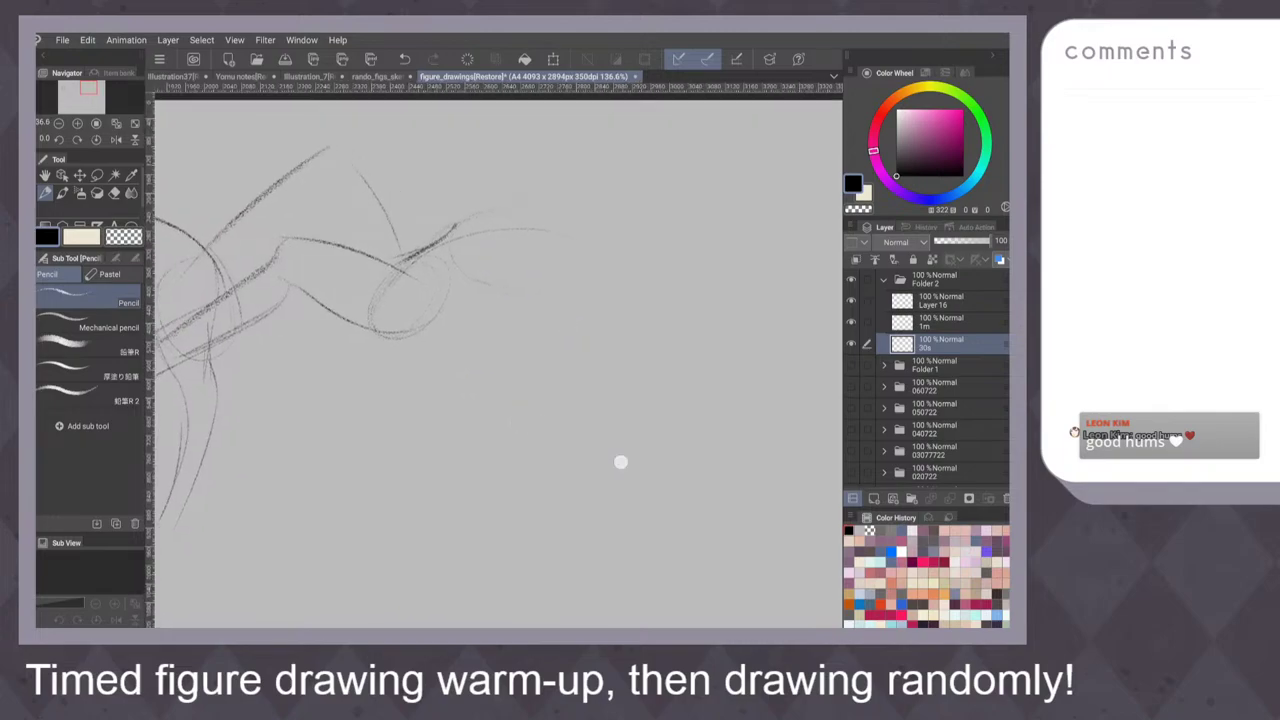
{"action": "mouse_move", "coordinate": [420, 326]}
{"action": "left_mouse_down"}
{"action": "mouse_move", "coordinate": [470, 278]}
{"action": "mouse_move", "coordinate": [528, 279]}
{"action": "left_mouse_up"}
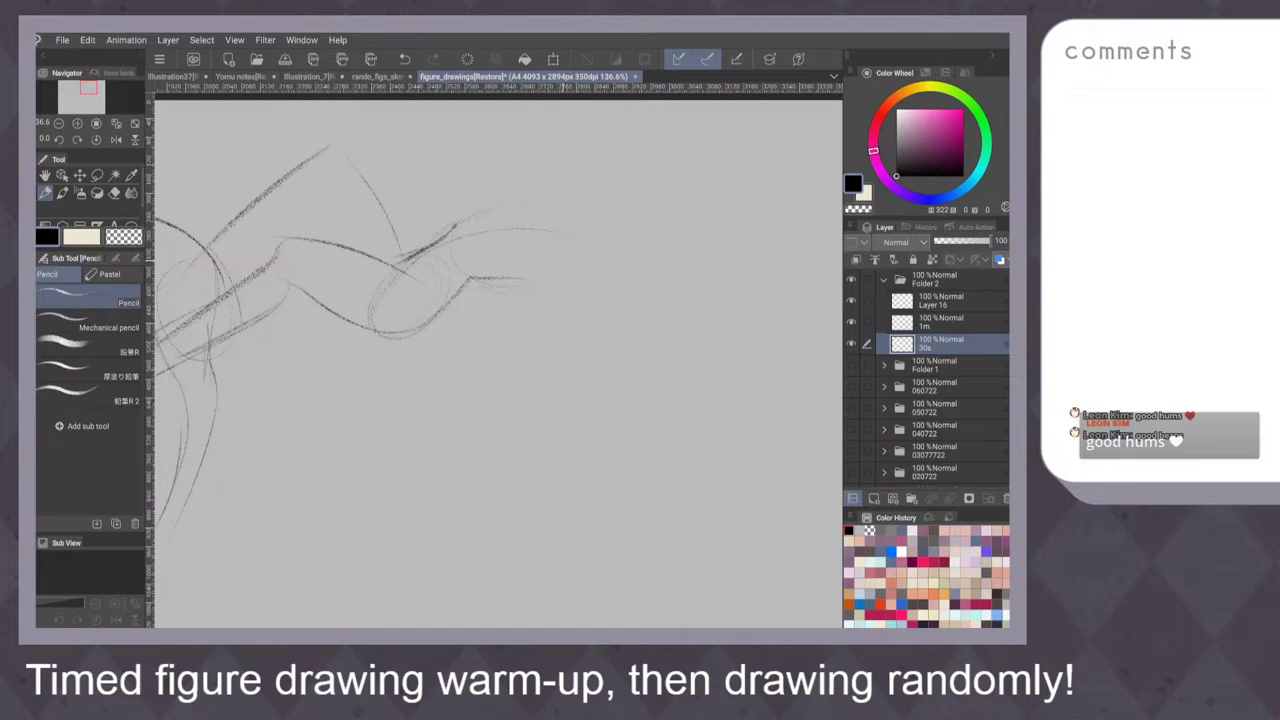
{"action": "left_click_drag", "start_coordinate": [580, 244], "coordinate": [632, 340]}
{"action": "mouse_move", "coordinate": [528, 186]}
{"action": "left_mouse_down"}
{"action": "mouse_move", "coordinate": [572, 220]}
{"action": "mouse_move", "coordinate": [586, 192]}
{"action": "left_mouse_up"}
{"action": "left_click_drag", "start_coordinate": [622, 138], "coordinate": [570, 196]}
{"action": "mouse_move", "coordinate": [695, 266]}
{"action": "left_mouse_down"}
{"action": "mouse_move", "coordinate": [623, 283]}
{"action": "mouse_move", "coordinate": [629, 297]}
{"action": "mouse_move", "coordinate": [608, 271]}
{"action": "left_mouse_up"}
{"action": "key", "text": "ctrl+z"}
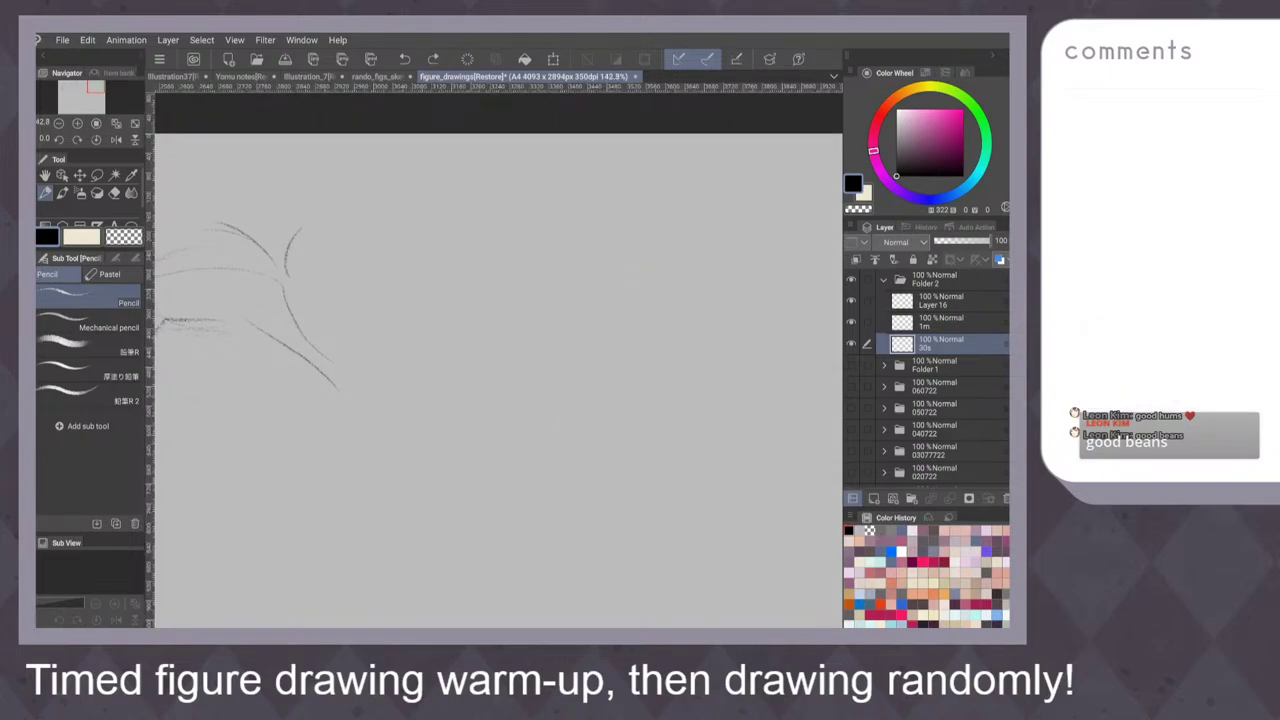
Start a fifth, crouching figure near the canvas's upper right, with a rounded head, circular upper torso and curved back
{"action": "left_click_drag", "start_coordinate": [450, 228], "coordinate": [463, 249]}
{"action": "left_click_drag", "start_coordinate": [466, 176], "coordinate": [488, 174]}
{"action": "mouse_move", "coordinate": [619, 268]}
{"action": "left_mouse_down"}
{"action": "mouse_move", "coordinate": [514, 268]}
{"action": "mouse_move", "coordinate": [545, 233]}
{"action": "mouse_move", "coordinate": [590, 232]}
{"action": "mouse_move", "coordinate": [622, 364]}
{"action": "left_mouse_up"}
{"action": "key", "text": "ctrl+z"}
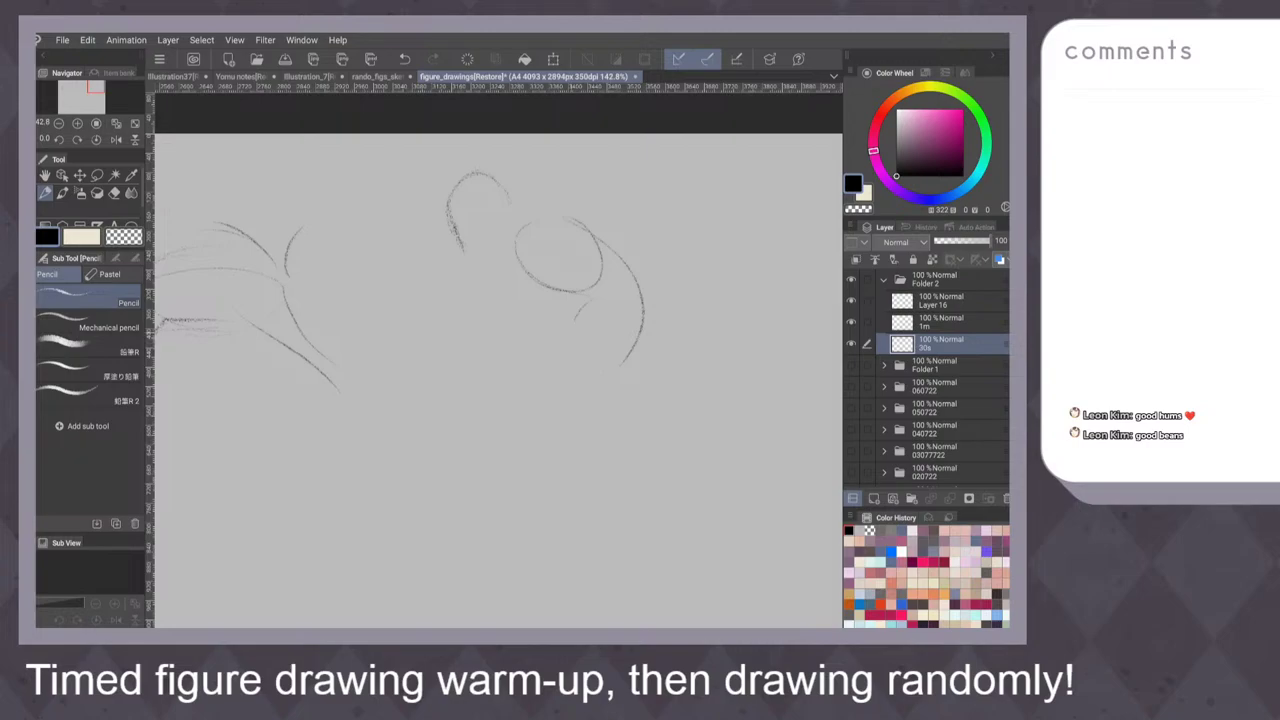
Draw the crouching figure's circular hip, folded thigh, lower leg and foot
{"action": "mouse_move", "coordinate": [580, 314]}
{"action": "left_mouse_down"}
{"action": "mouse_move", "coordinate": [630, 316]}
{"action": "mouse_move", "coordinate": [464, 356]}
{"action": "mouse_move", "coordinate": [616, 356]}
{"action": "left_mouse_up"}
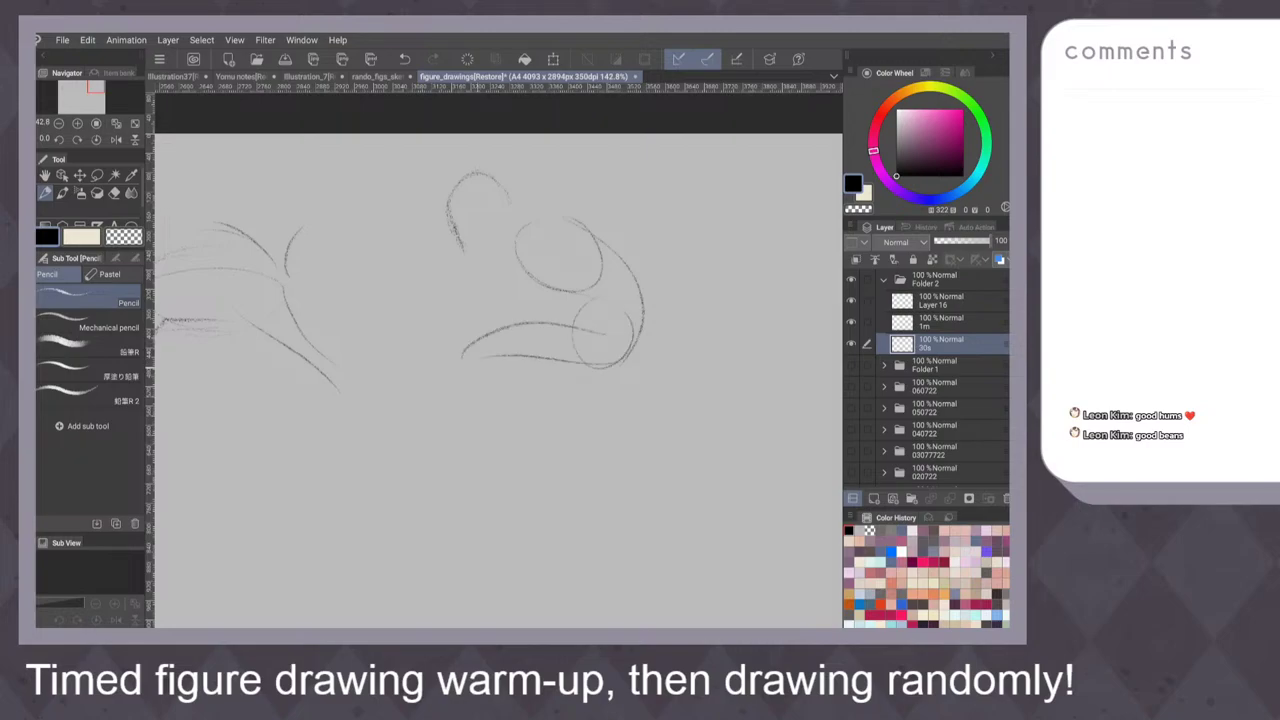
{"action": "mouse_move", "coordinate": [464, 352]}
{"action": "left_mouse_down"}
{"action": "mouse_move", "coordinate": [466, 378]}
{"action": "mouse_move", "coordinate": [604, 402]}
{"action": "mouse_move", "coordinate": [586, 420]}
{"action": "left_mouse_up"}
{"action": "mouse_move", "coordinate": [622, 370]}
{"action": "left_mouse_down"}
{"action": "mouse_move", "coordinate": [588, 418]}
{"action": "mouse_move", "coordinate": [540, 420]}
{"action": "left_mouse_up"}
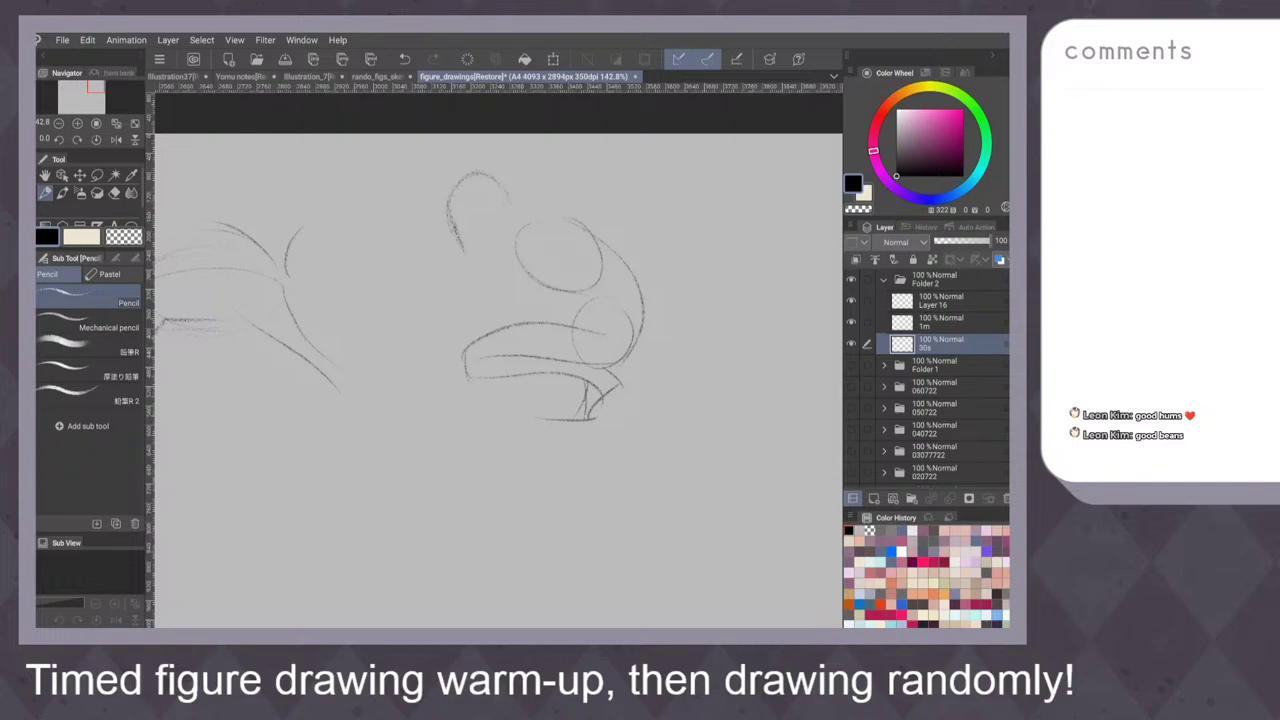
Add the crouching figure's forward-reaching arm, the line descending from the chest and the face detail on the head
{"action": "left_click_drag", "start_coordinate": [532, 220], "coordinate": [420, 302]}
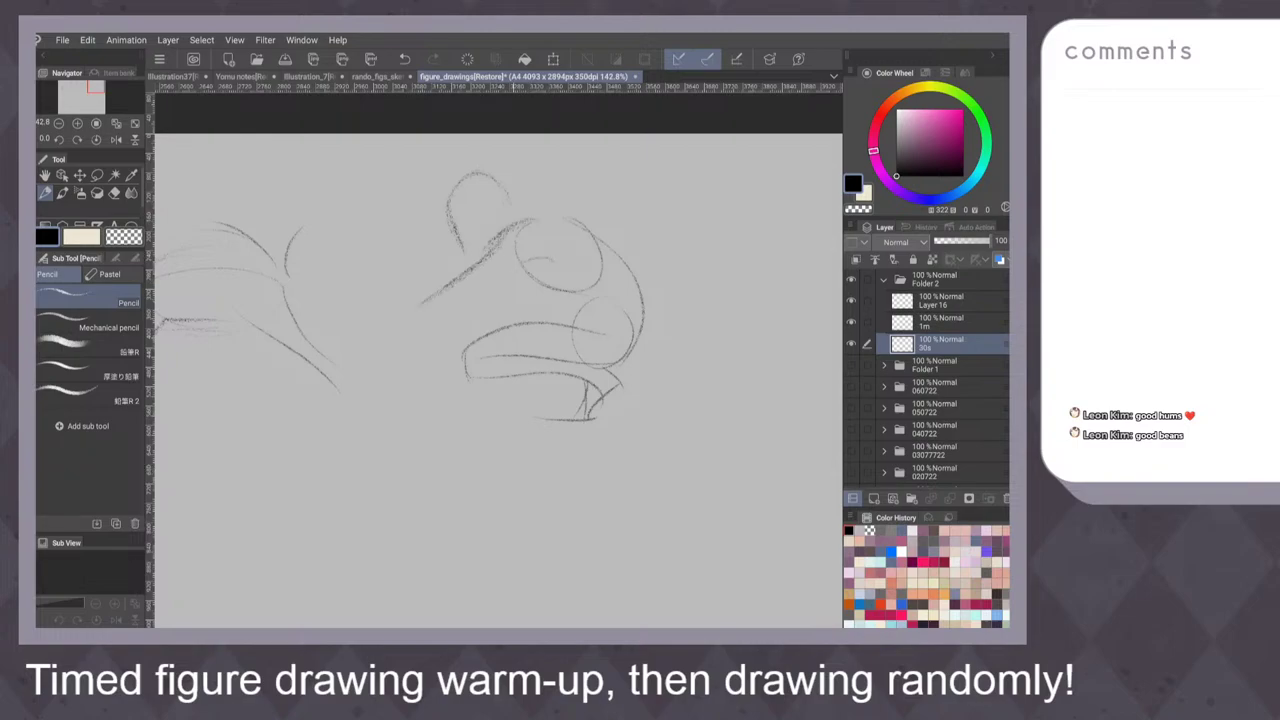
{"action": "left_click_drag", "start_coordinate": [508, 280], "coordinate": [326, 306]}
{"action": "left_click_drag", "start_coordinate": [494, 290], "coordinate": [470, 434]}
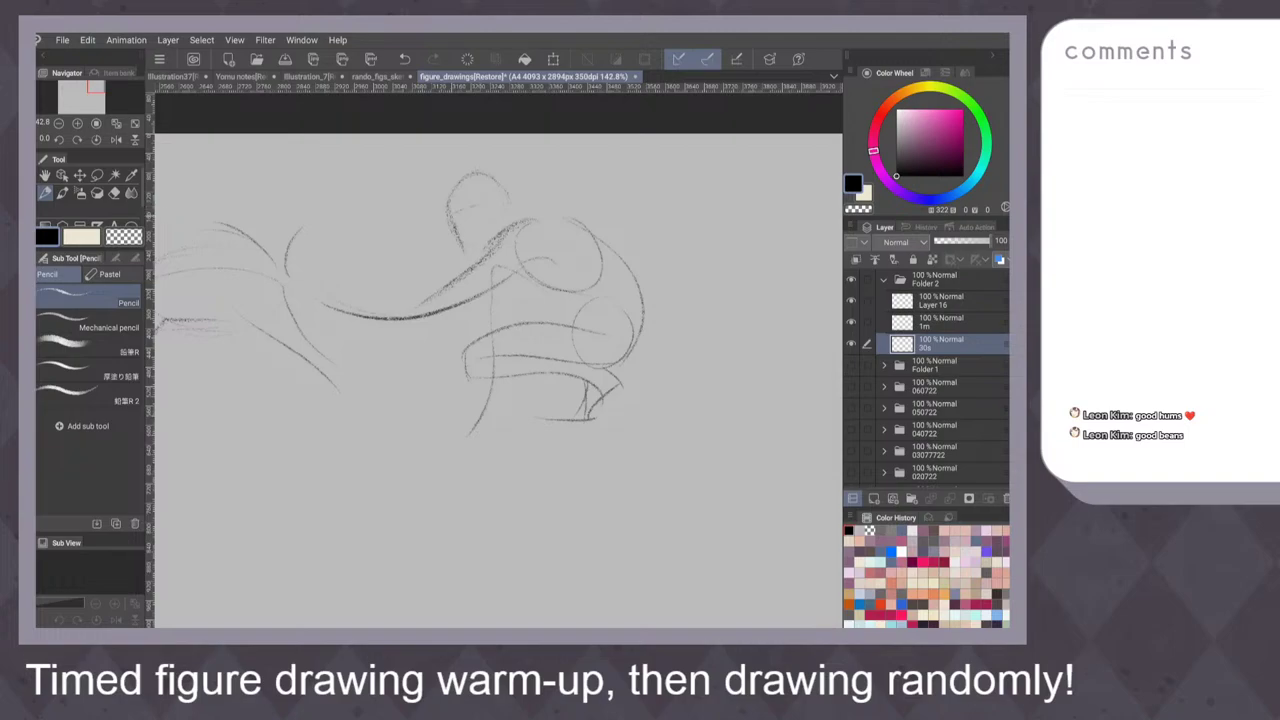
{"action": "mouse_move", "coordinate": [484, 204]}
{"action": "left_mouse_down"}
{"action": "mouse_move", "coordinate": [490, 228]}
{"action": "mouse_move", "coordinate": [470, 248]}
{"action": "left_mouse_up"}
Start a sixth figure in the empty area below the first, with an oval upper torso, curved back and rounded hip
{"action": "left_click_drag", "start_coordinate": [674, 260], "coordinate": [774, 240]}
{"action": "mouse_move", "coordinate": [480, 280]}
{"action": "left_mouse_down"}
{"action": "mouse_move", "coordinate": [711, 238]}
{"action": "mouse_move", "coordinate": [671, 189]}
{"action": "mouse_move", "coordinate": [666, 209]}
{"action": "mouse_move", "coordinate": [723, 220]}
{"action": "mouse_move", "coordinate": [710, 196]}
{"action": "mouse_move", "coordinate": [709, 217]}
{"action": "mouse_move", "coordinate": [694, 209]}
{"action": "mouse_move", "coordinate": [645, 251]}
{"action": "mouse_move", "coordinate": [637, 232]}
{"action": "left_mouse_up"}
{"action": "key", "text": "ctrl+z"}
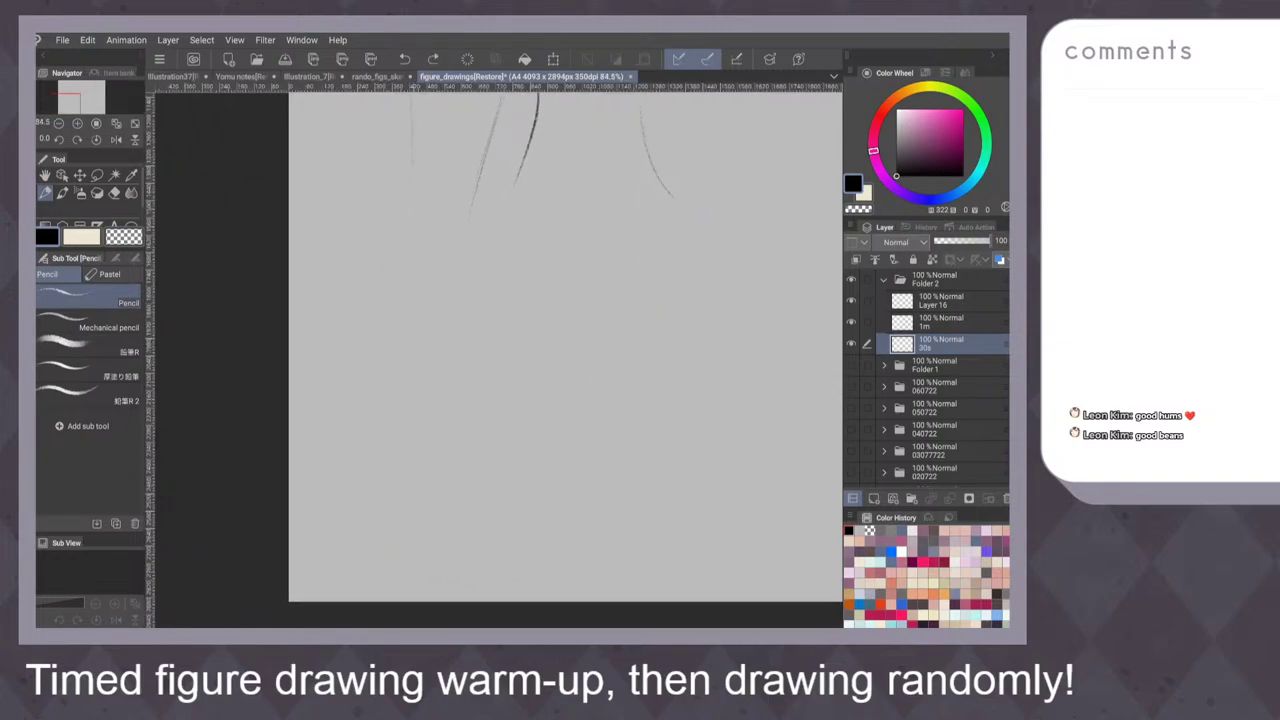
{"action": "left_click_drag", "start_coordinate": [381, 285], "coordinate": [436, 268]}
{"action": "left_click_drag", "start_coordinate": [360, 322], "coordinate": [380, 422]}
{"action": "left_click_drag", "start_coordinate": [368, 302], "coordinate": [426, 258]}
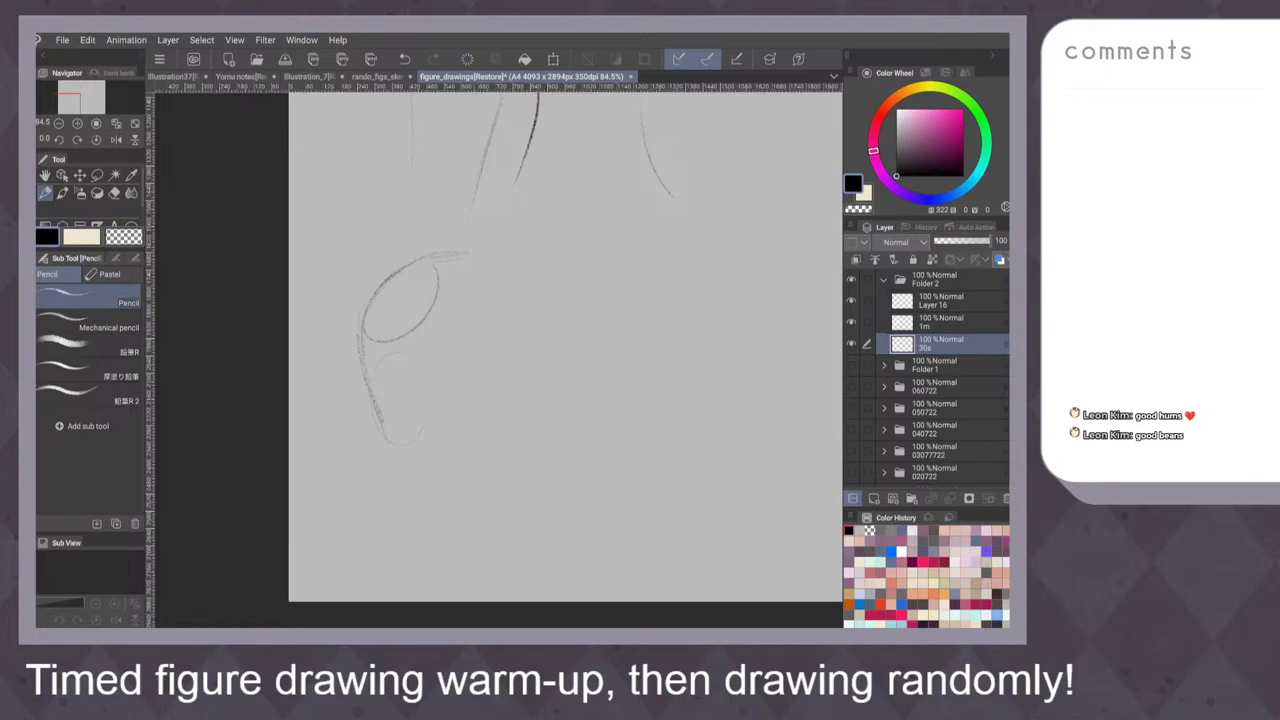
Draw the sixth figure's oval head, arm reaching down from the shoulder and the underside of its bent thigh
{"action": "left_click_drag", "start_coordinate": [464, 250], "coordinate": [462, 350]}
{"action": "left_click_drag", "start_coordinate": [433, 290], "coordinate": [428, 376]}
{"action": "left_click_drag", "start_coordinate": [514, 288], "coordinate": [458, 372]}
{"action": "left_click_drag", "start_coordinate": [390, 414], "coordinate": [414, 446]}
{"action": "left_click_drag", "start_coordinate": [506, 336], "coordinate": [440, 430]}
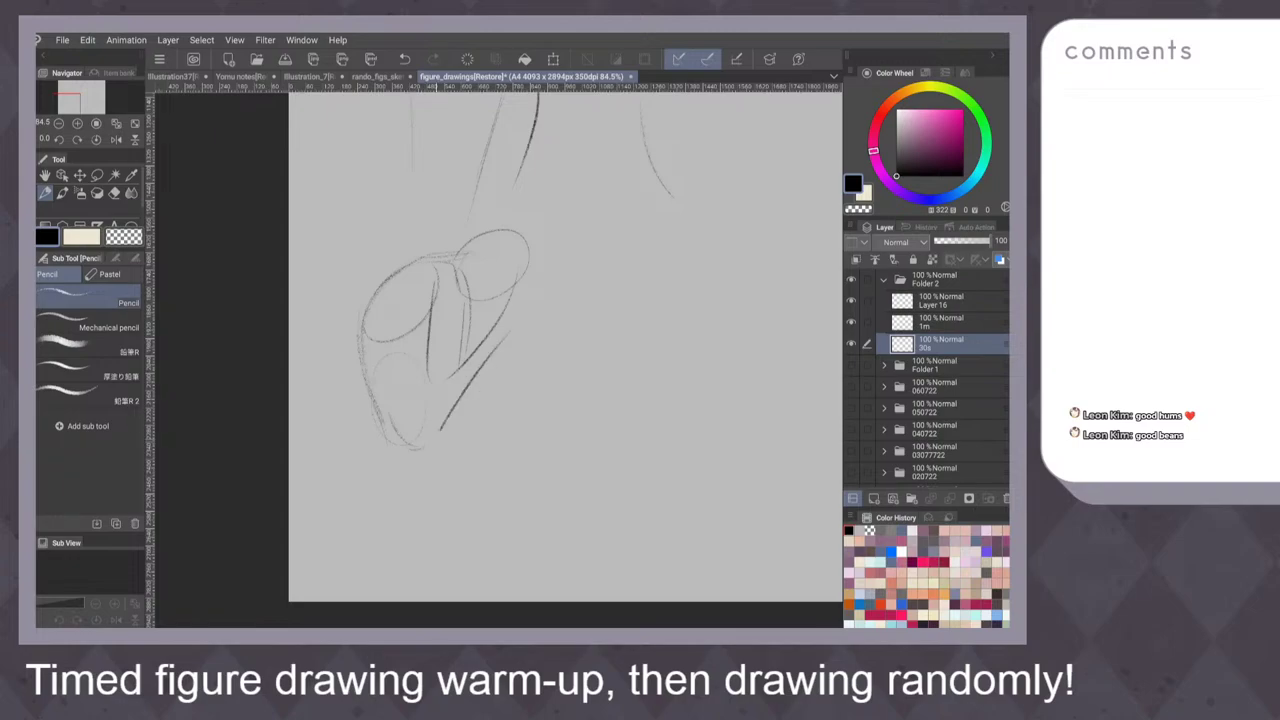
Draw the sixth figure's raised thigh, lower legs and feet, with a long curved line sweeping beneath them
{"action": "left_click_drag", "start_coordinate": [460, 331], "coordinate": [403, 378]}
{"action": "mouse_move", "coordinate": [508, 302]}
{"action": "left_mouse_down"}
{"action": "mouse_move", "coordinate": [618, 406]}
{"action": "mouse_move", "coordinate": [594, 412]}
{"action": "mouse_move", "coordinate": [622, 422]}
{"action": "left_mouse_up"}
{"action": "key", "text": "ctrl+z"}
{"action": "left_click_drag", "start_coordinate": [483, 329], "coordinate": [576, 428]}
{"action": "left_click_drag", "start_coordinate": [522, 312], "coordinate": [624, 436]}
{"action": "mouse_move", "coordinate": [547, 386]}
{"action": "left_mouse_down"}
{"action": "mouse_move", "coordinate": [553, 410]}
{"action": "mouse_move", "coordinate": [606, 428]}
{"action": "left_mouse_up"}
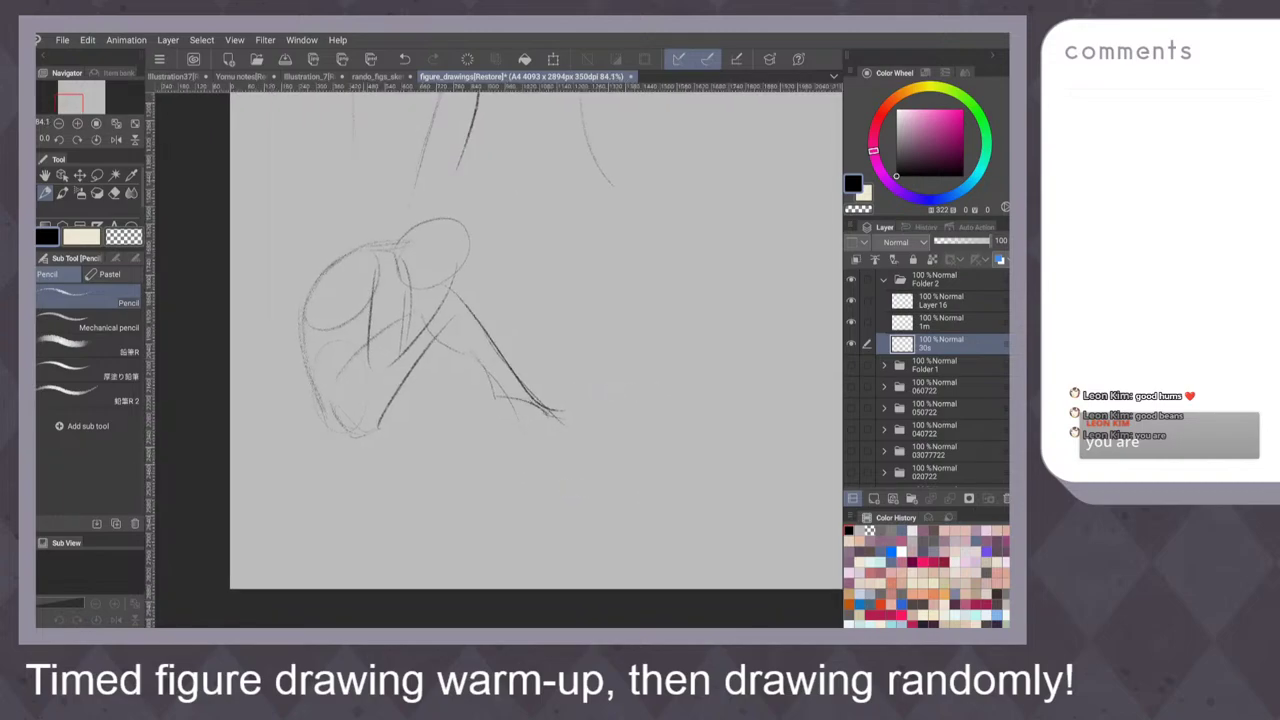
{"action": "mouse_move", "coordinate": [394, 364]}
{"action": "left_mouse_down"}
{"action": "mouse_move", "coordinate": [594, 407]}
{"action": "mouse_move", "coordinate": [648, 386]}
{"action": "left_mouse_up"}
Start a seventh, standing figure beside the sixth, with a tapered torso, curved centre lines, rounded hip and waist contour
{"action": "left_click_drag", "start_coordinate": [696, 312], "coordinate": [606, 338]}
{"action": "mouse_move", "coordinate": [410, 228]}
{"action": "left_mouse_down"}
{"action": "mouse_move", "coordinate": [434, 366]}
{"action": "mouse_move", "coordinate": [502, 238]}
{"action": "mouse_move", "coordinate": [501, 322]}
{"action": "left_mouse_up"}
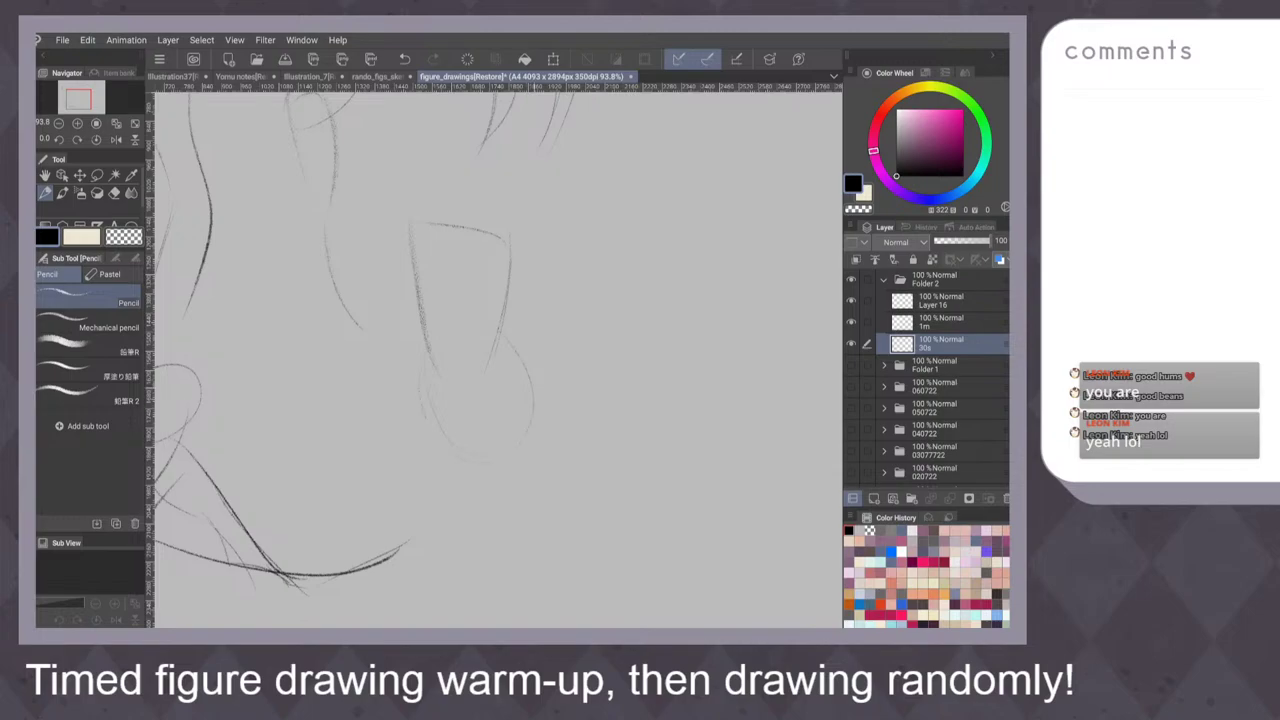
{"action": "mouse_move", "coordinate": [463, 236]}
{"action": "left_mouse_down"}
{"action": "mouse_move", "coordinate": [450, 350]}
{"action": "mouse_move", "coordinate": [468, 445]}
{"action": "left_mouse_up"}
{"action": "left_click_drag", "start_coordinate": [452, 380], "coordinate": [485, 447]}
{"action": "scroll", "coordinate": [606, 408], "scroll_direction": "down", "scroll_amount": 1}
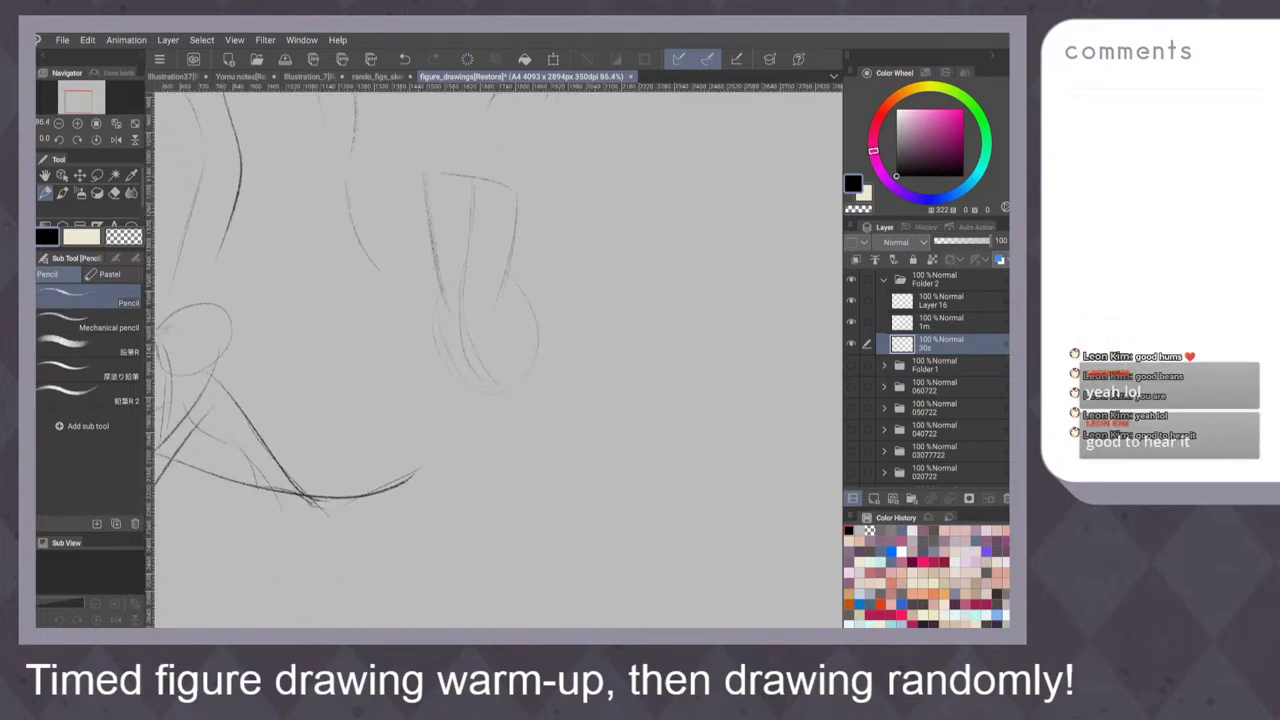
{"action": "mouse_move", "coordinate": [441, 298]}
{"action": "left_mouse_down"}
{"action": "mouse_move", "coordinate": [447, 381]}
{"action": "mouse_move", "coordinate": [478, 442]}
{"action": "left_mouse_up"}
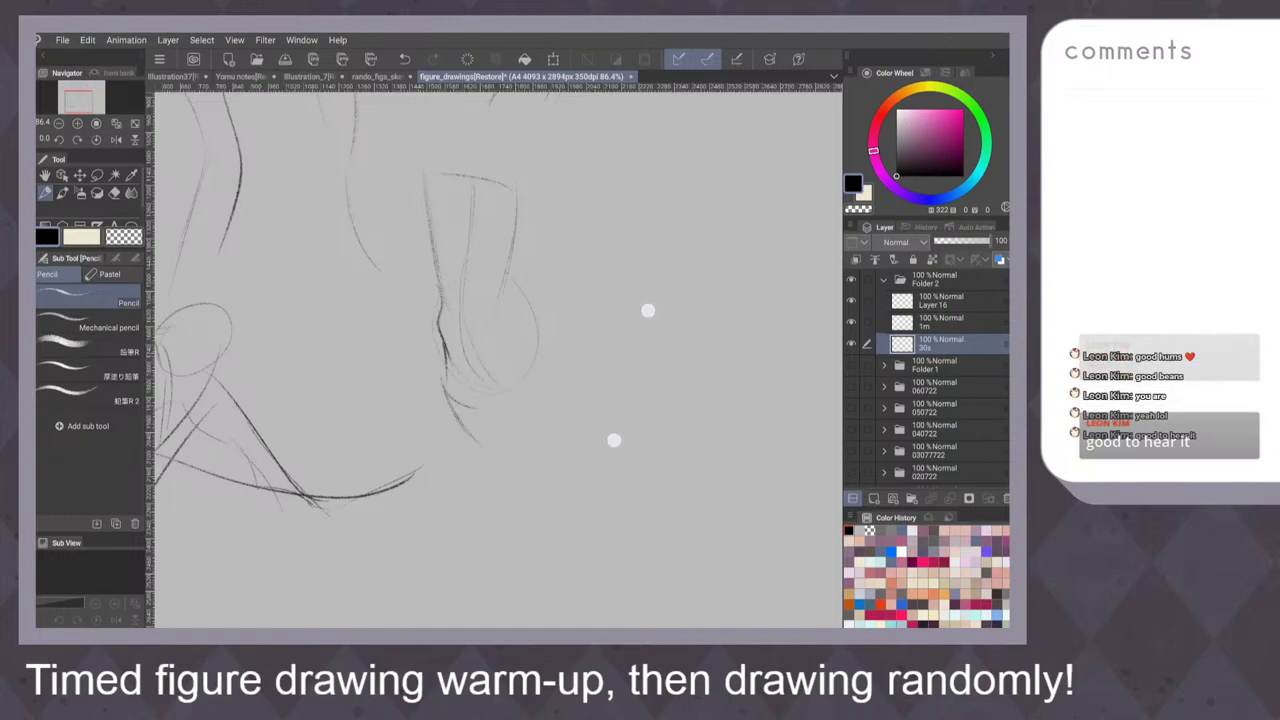
Draw the seventh figure's outer hip, thigh and lower leg contours
{"action": "scroll", "coordinate": [631, 371], "scroll_direction": "down", "scroll_amount": 2}
{"action": "mouse_move", "coordinate": [507, 341]}
{"action": "left_mouse_down"}
{"action": "mouse_move", "coordinate": [489, 364]}
{"action": "mouse_move", "coordinate": [467, 514]}
{"action": "left_mouse_up"}
{"action": "mouse_move", "coordinate": [519, 252]}
{"action": "left_mouse_down"}
{"action": "mouse_move", "coordinate": [540, 428]}
{"action": "mouse_move", "coordinate": [498, 520]}
{"action": "left_mouse_up"}
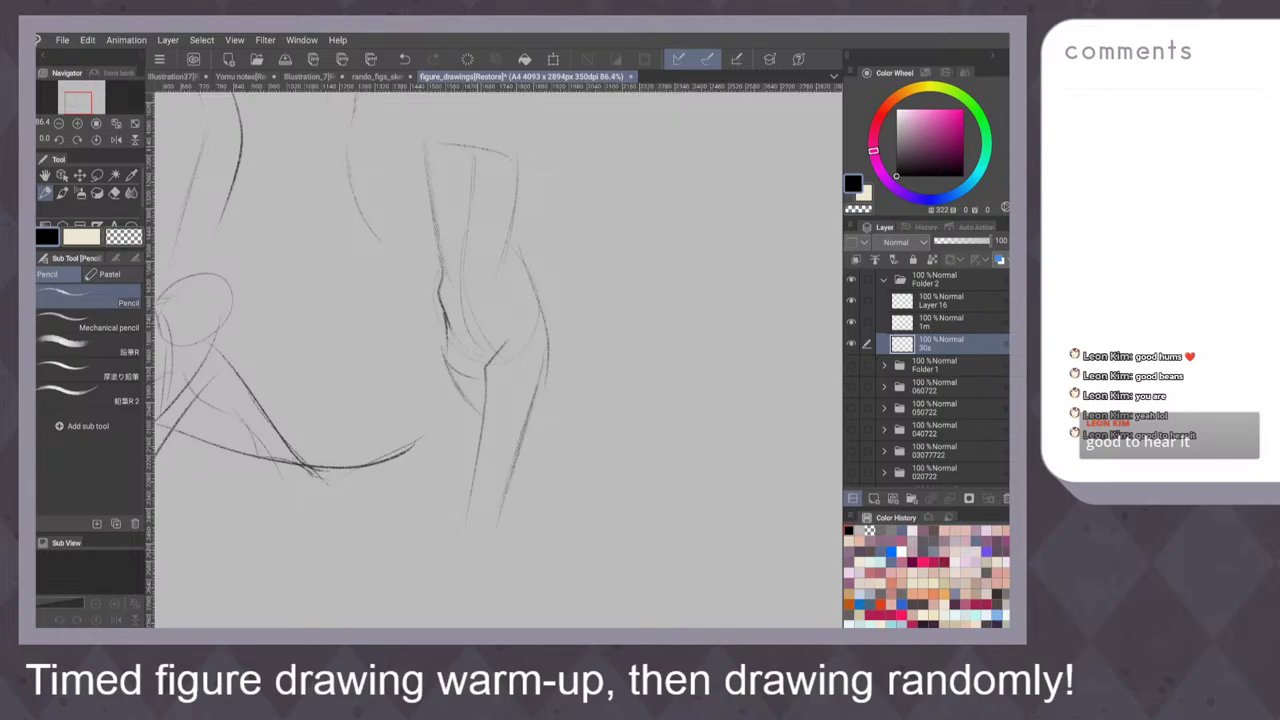
{"action": "left_click_drag", "start_coordinate": [474, 476], "coordinate": [456, 600]}
{"action": "left_click_drag", "start_coordinate": [518, 472], "coordinate": [465, 606]}
Add the seventh figure's chest curves and rounded shoulder contour
{"action": "left_click_drag", "start_coordinate": [633, 263], "coordinate": [612, 370]}
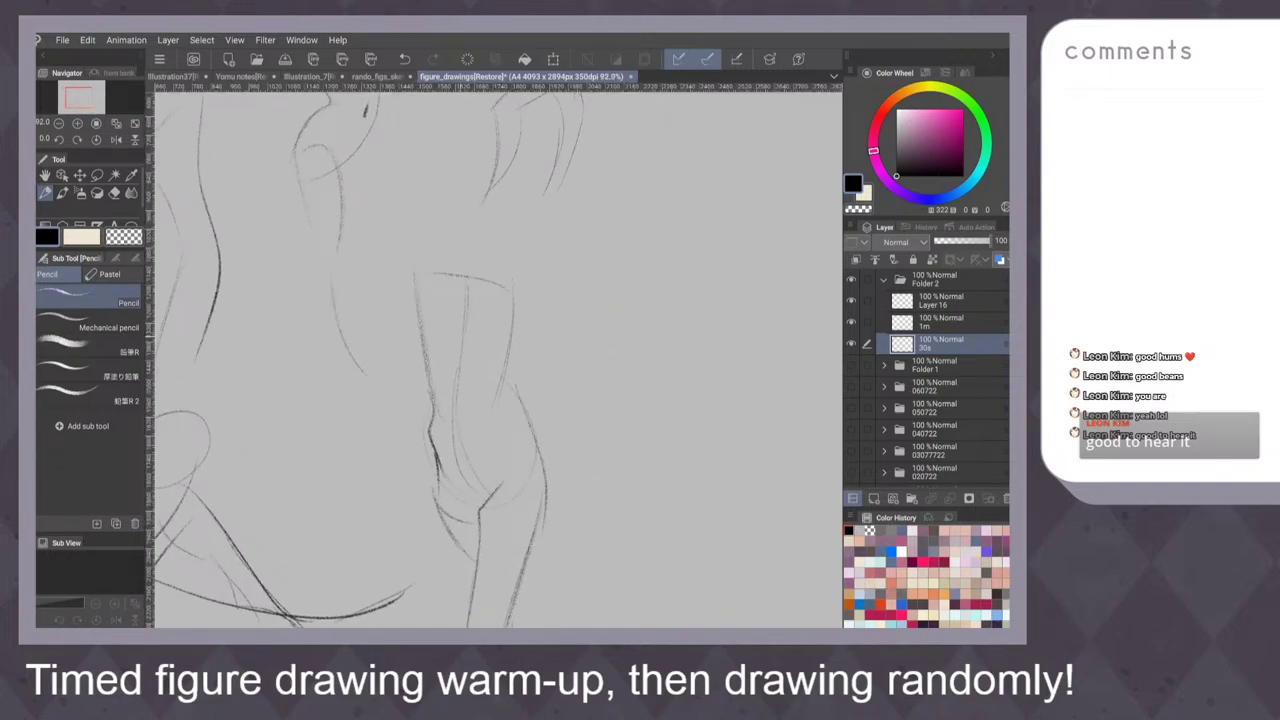
{"action": "left_click_drag", "start_coordinate": [466, 302], "coordinate": [436, 370]}
{"action": "left_click_drag", "start_coordinate": [522, 316], "coordinate": [497, 360]}
{"action": "left_click_drag", "start_coordinate": [425, 252], "coordinate": [412, 324]}
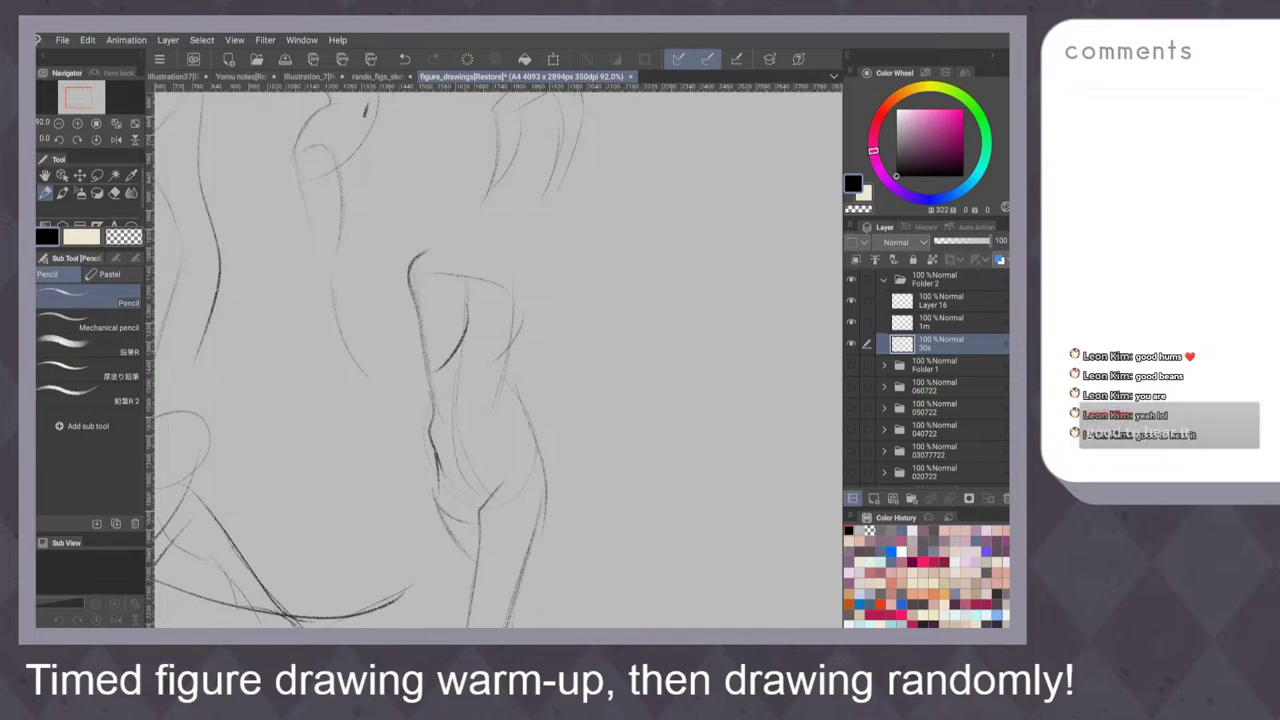
Draw the seventh figure's arm stretched out horizontally across the chest, plus its neck and rounded head
{"action": "left_click_drag", "start_coordinate": [430, 270], "coordinate": [612, 284]}
{"action": "mouse_move", "coordinate": [500, 276]}
{"action": "left_mouse_down"}
{"action": "mouse_move", "coordinate": [546, 316]}
{"action": "mouse_move", "coordinate": [632, 320]}
{"action": "left_mouse_up"}
{"action": "key", "text": "ctrl+z"}
{"action": "left_click_drag", "start_coordinate": [503, 299], "coordinate": [639, 314]}
{"action": "left_click_drag", "start_coordinate": [623, 247], "coordinate": [646, 328]}
{"action": "left_click_drag", "start_coordinate": [483, 269], "coordinate": [461, 293]}
{"action": "mouse_move", "coordinate": [505, 230]}
{"action": "left_mouse_down"}
{"action": "mouse_move", "coordinate": [553, 270]}
{"action": "mouse_move", "coordinate": [495, 301]}
{"action": "left_mouse_up"}
Start an eighth figure in the empty area beside the seventh, with a long upright torso, curved back and oval hip
{"action": "scroll", "coordinate": [616, 312], "scroll_direction": "down", "scroll_amount": 1}
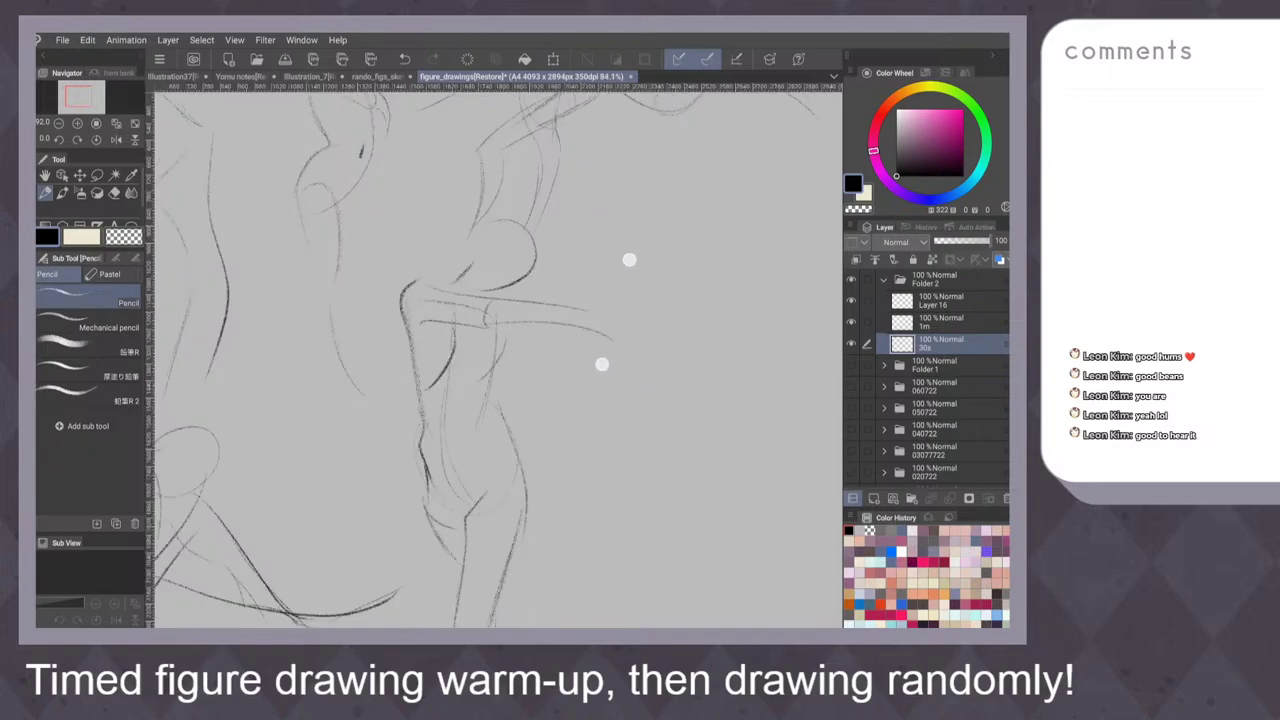
{"action": "scroll", "coordinate": [629, 260], "scroll_direction": "down", "scroll_amount": 2}
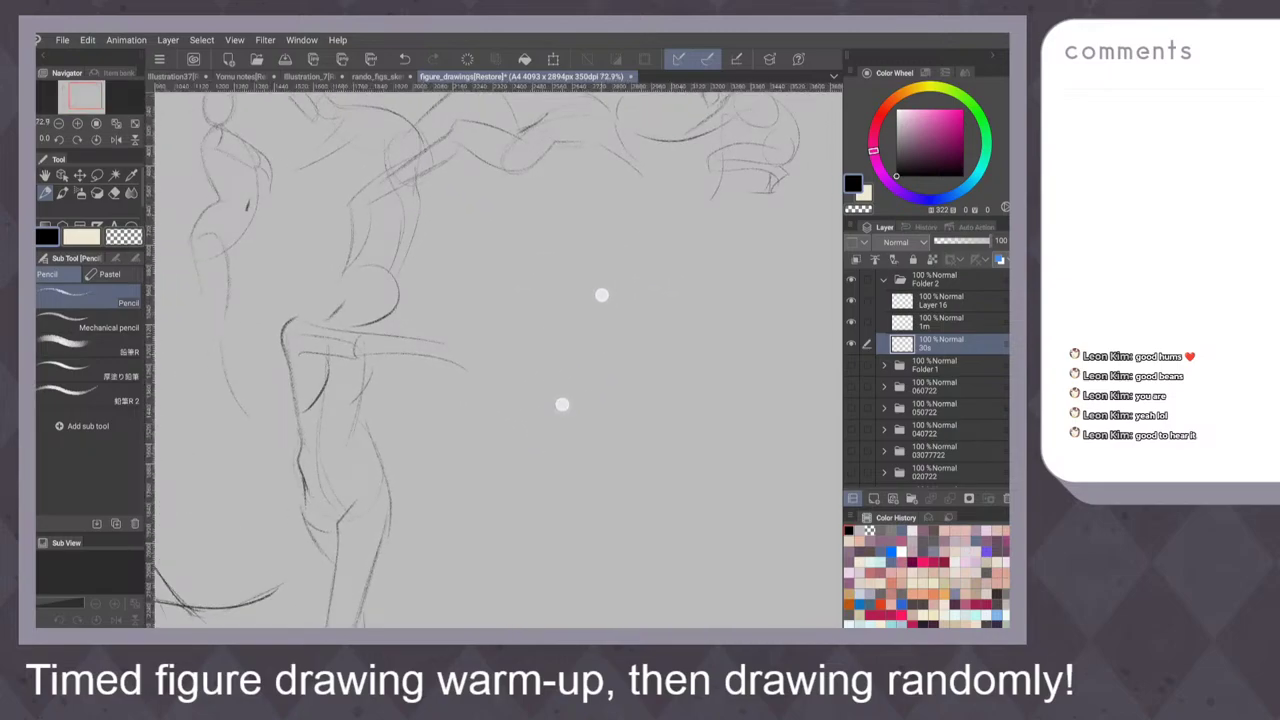
{"action": "scroll", "coordinate": [599, 306], "scroll_direction": "up", "scroll_amount": 1}
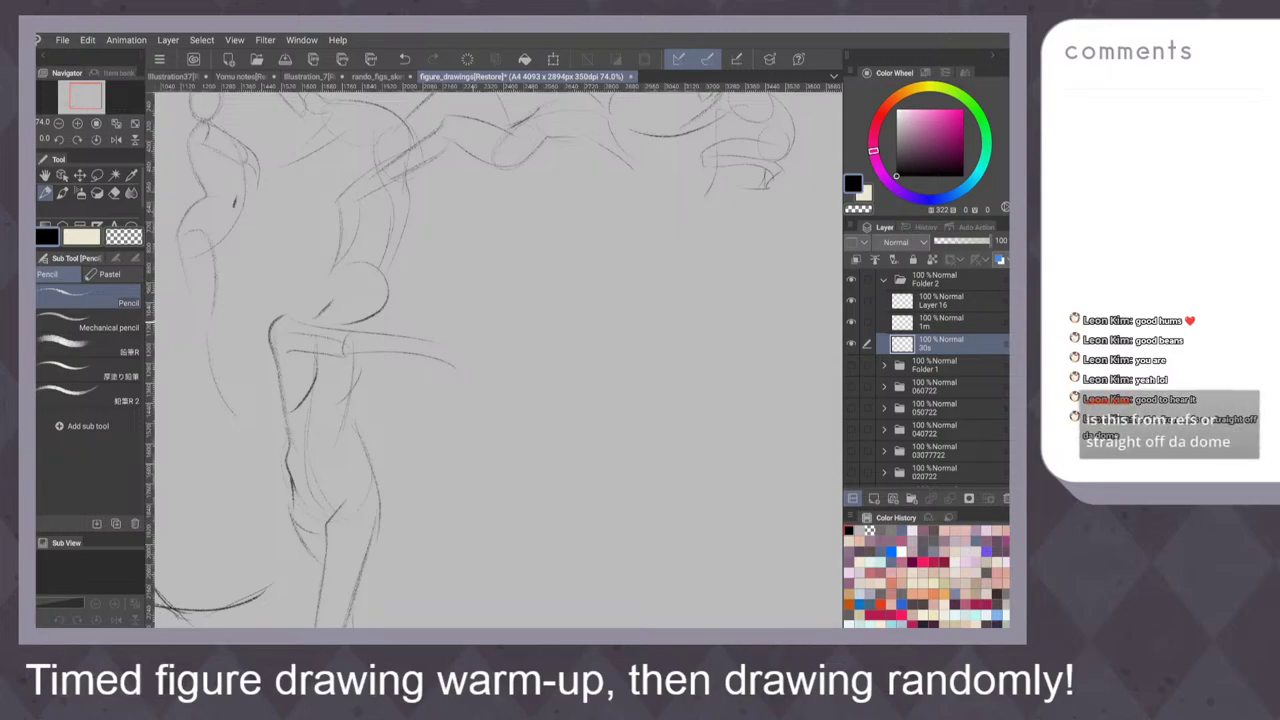
{"action": "left_click_drag", "start_coordinate": [474, 234], "coordinate": [478, 336]}
{"action": "key", "text": "ctrl+z"}
{"action": "left_click_drag", "start_coordinate": [476, 236], "coordinate": [494, 334]}
{"action": "left_click_drag", "start_coordinate": [549, 244], "coordinate": [544, 390]}
{"action": "left_click_drag", "start_coordinate": [548, 314], "coordinate": [531, 435]}
{"action": "mouse_move", "coordinate": [563, 238]}
{"action": "left_mouse_down"}
{"action": "mouse_move", "coordinate": [570, 345]}
{"action": "mouse_move", "coordinate": [496, 456]}
{"action": "left_mouse_up"}
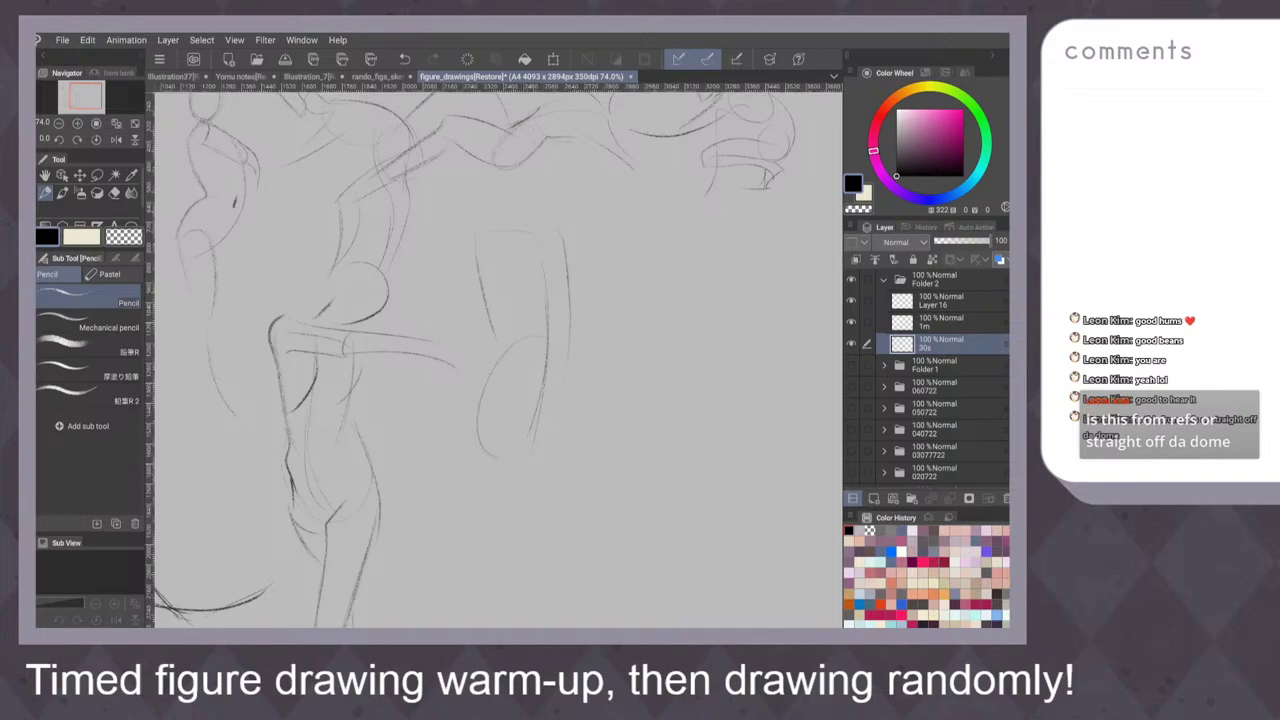
Add the eighth figure's shoulder corner, neck and oval head with face guide lines
{"action": "left_click_drag", "start_coordinate": [617, 331], "coordinate": [571, 347]}
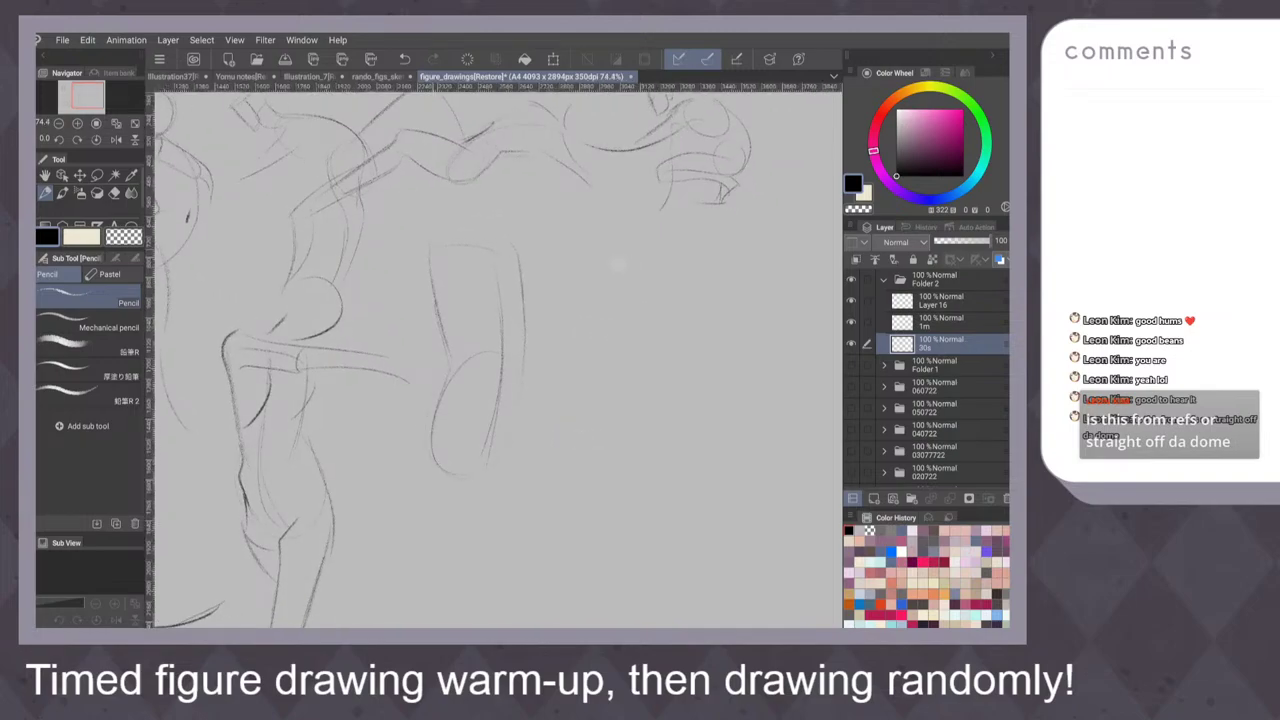
{"action": "left_click_drag", "start_coordinate": [446, 248], "coordinate": [431, 264]}
{"action": "left_click_drag", "start_coordinate": [474, 211], "coordinate": [472, 234]}
{"action": "mouse_move", "coordinate": [505, 147]}
{"action": "left_mouse_down"}
{"action": "mouse_move", "coordinate": [476, 213]}
{"action": "mouse_move", "coordinate": [507, 176]}
{"action": "mouse_move", "coordinate": [490, 207]}
{"action": "mouse_move", "coordinate": [509, 205]}
{"action": "mouse_move", "coordinate": [507, 174]}
{"action": "mouse_move", "coordinate": [508, 195]}
{"action": "left_mouse_up"}
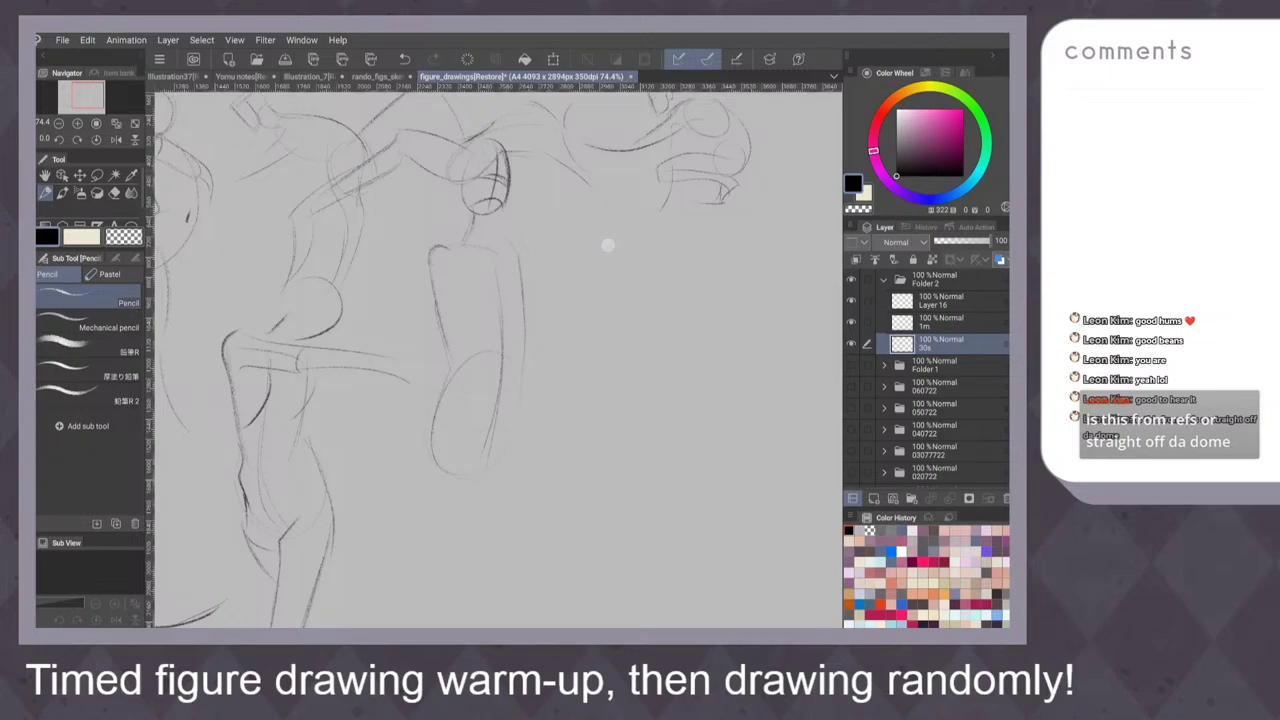
Draw the eighth figure's straight standing leg and its other leg raised with a bent knee
{"action": "left_click_drag", "start_coordinate": [620, 323], "coordinate": [604, 230]}
{"action": "left_click_drag", "start_coordinate": [410, 356], "coordinate": [450, 562]}
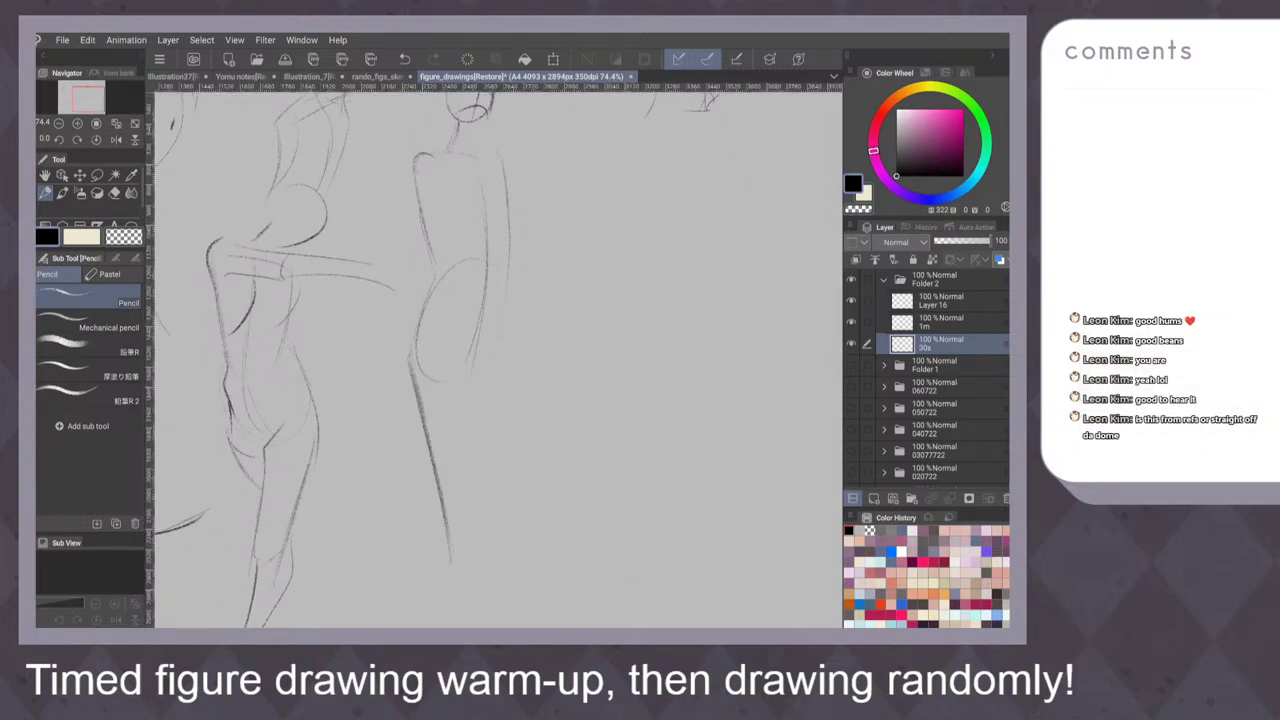
{"action": "left_click_drag", "start_coordinate": [470, 338], "coordinate": [463, 372]}
{"action": "mouse_move", "coordinate": [482, 318]}
{"action": "left_mouse_down"}
{"action": "mouse_move", "coordinate": [560, 310]}
{"action": "mouse_move", "coordinate": [464, 356]}
{"action": "mouse_move", "coordinate": [460, 380]}
{"action": "mouse_move", "coordinate": [494, 346]}
{"action": "mouse_move", "coordinate": [515, 435]}
{"action": "left_mouse_up"}
{"action": "left_click_drag", "start_coordinate": [488, 372], "coordinate": [495, 440]}
{"action": "left_click_drag", "start_coordinate": [522, 424], "coordinate": [498, 460]}
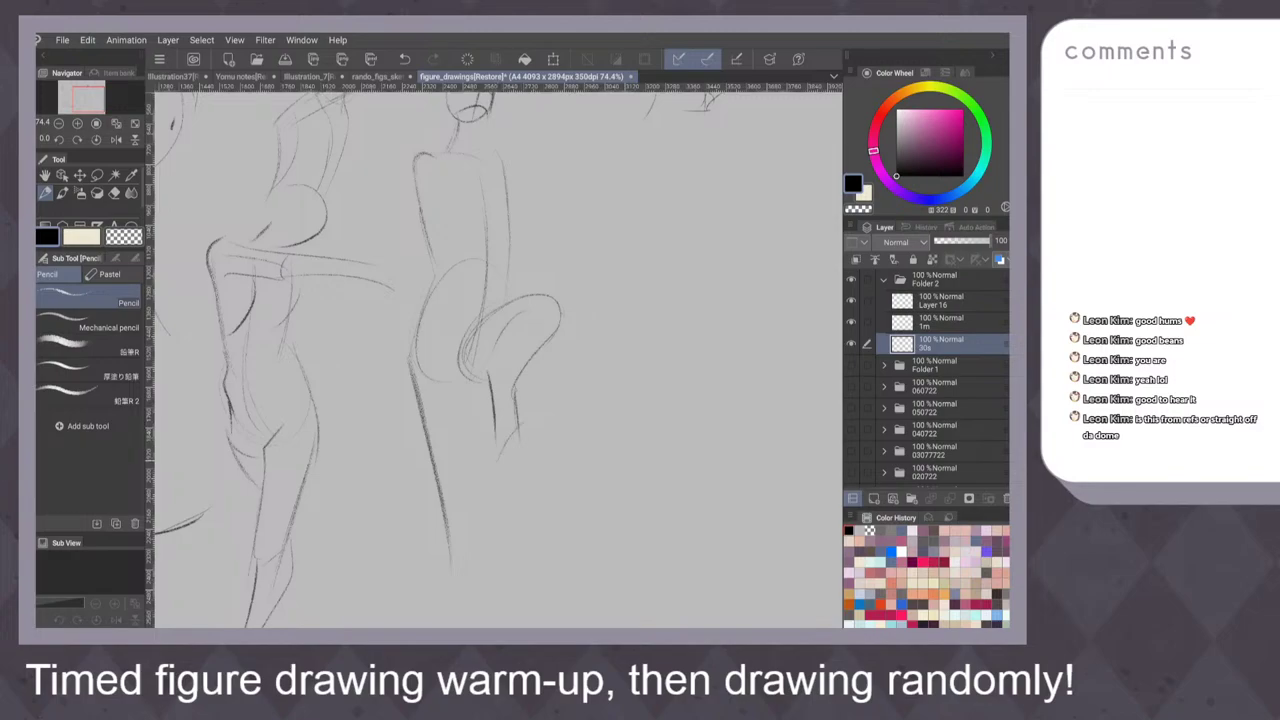
Start a ninth figure in the empty area beside the eighth, with an oval head overlapping an oval upper torso
{"action": "left_click_drag", "start_coordinate": [640, 312], "coordinate": [582, 279]}
{"action": "scroll", "coordinate": [633, 390], "scroll_direction": "up", "scroll_amount": 3}
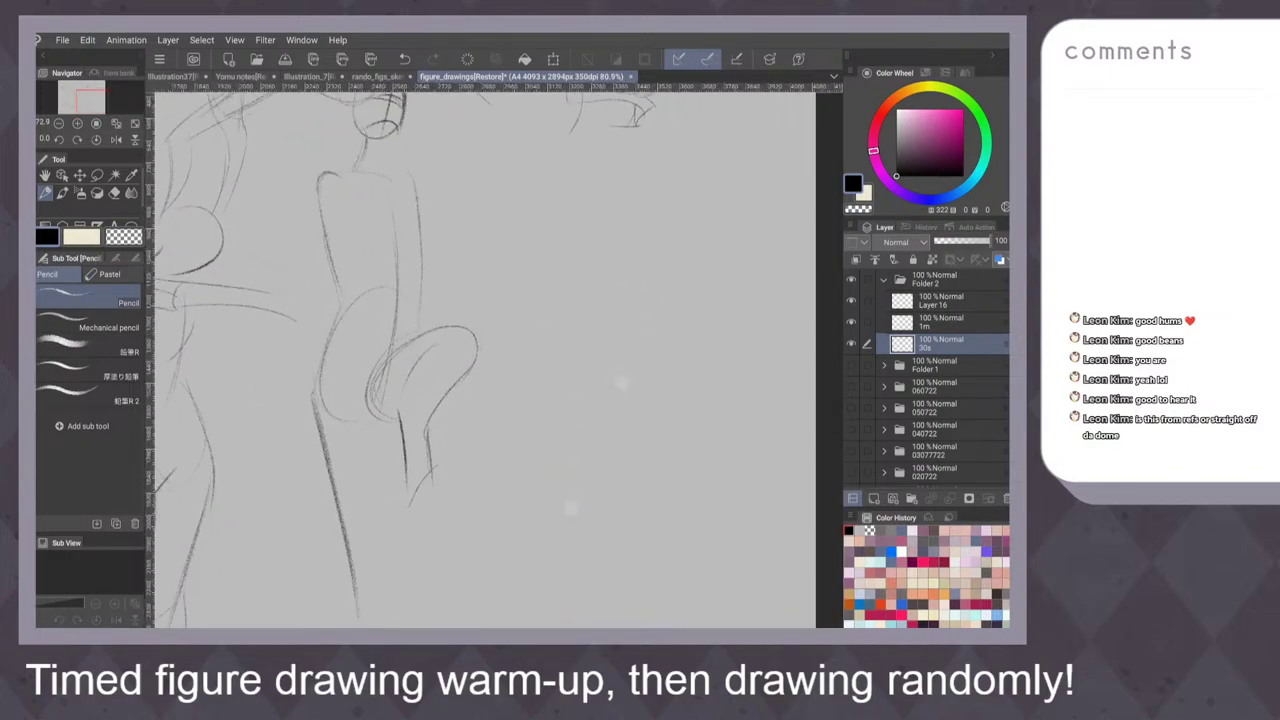
{"action": "scroll", "coordinate": [581, 405], "scroll_direction": "up", "scroll_amount": 3}
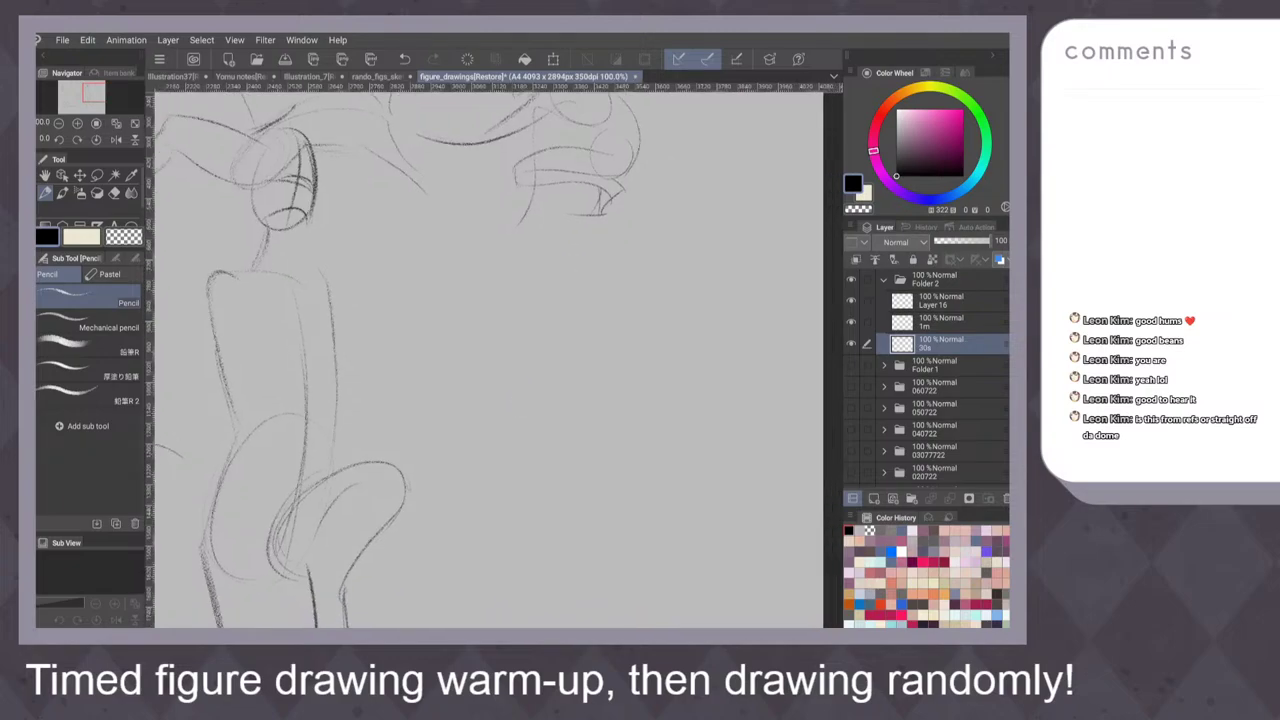
{"action": "scroll", "coordinate": [595, 376], "scroll_direction": "down", "scroll_amount": 1}
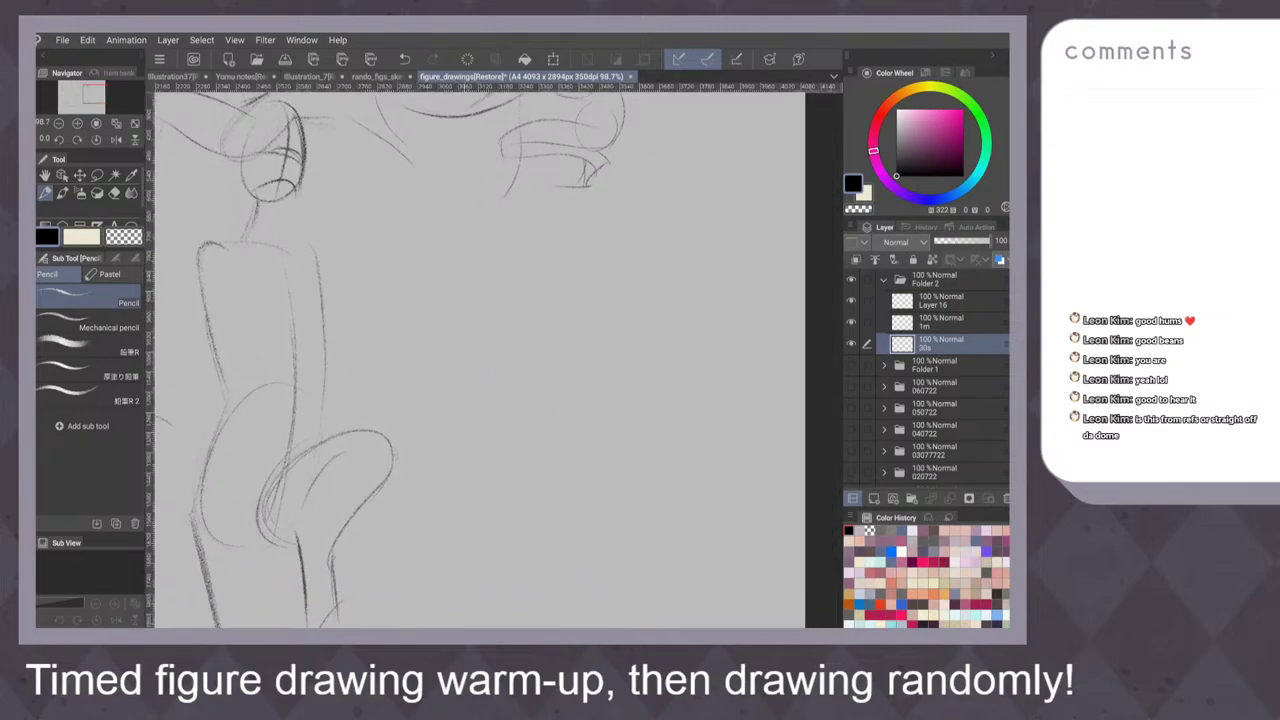
{"action": "mouse_move", "coordinate": [438, 270]}
{"action": "left_mouse_down"}
{"action": "mouse_move", "coordinate": [456, 314]}
{"action": "mouse_move", "coordinate": [438, 264]}
{"action": "mouse_move", "coordinate": [436, 278]}
{"action": "left_mouse_up"}
{"action": "key", "text": "ctrl+z"}
{"action": "left_click_drag", "start_coordinate": [601, 277], "coordinate": [580, 272]}
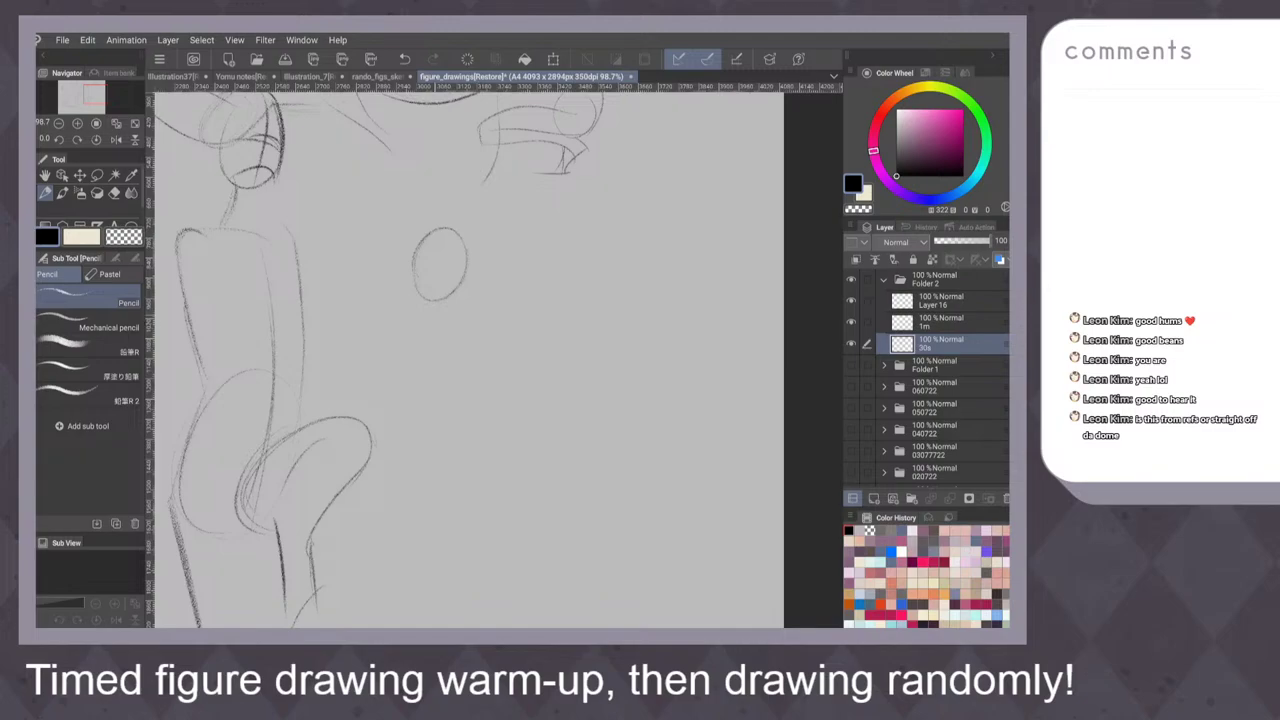
{"action": "key", "text": "ctrl+z"}
{"action": "left_click_drag", "start_coordinate": [436, 297], "coordinate": [428, 352]}
{"action": "left_click_drag", "start_coordinate": [631, 313], "coordinate": [619, 275]}
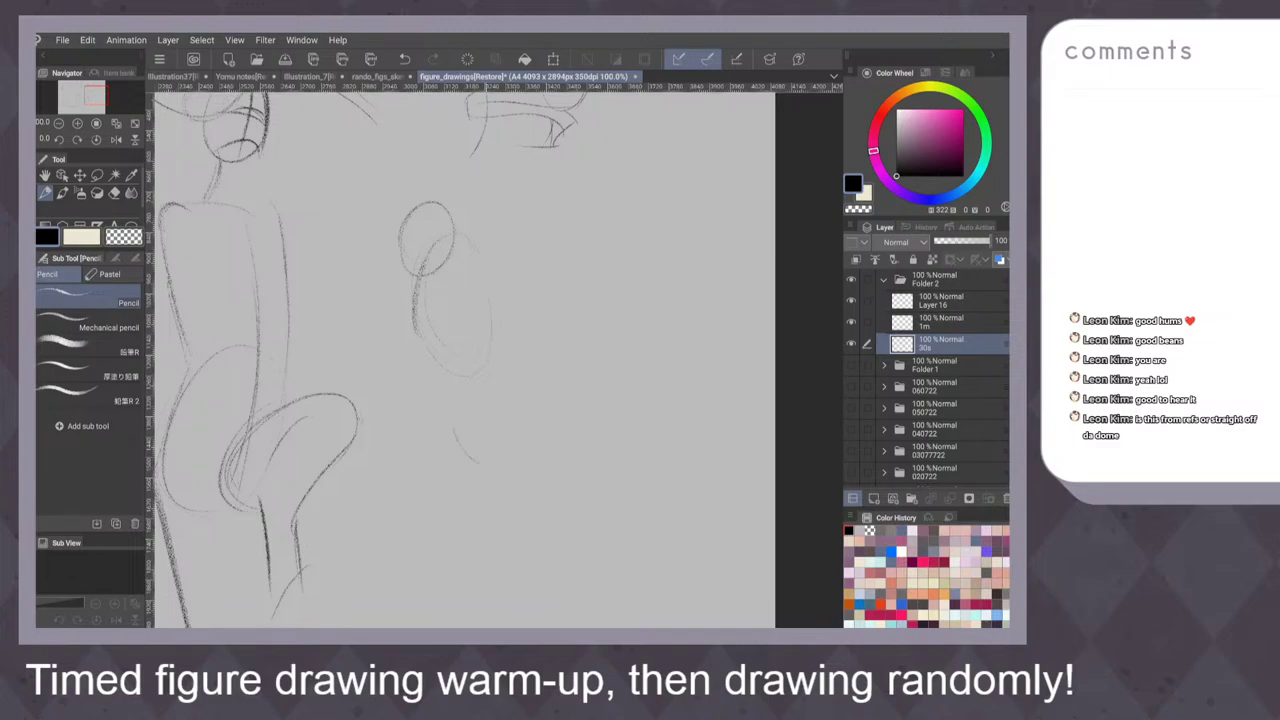
Draw the ninth figure's long curved back, waist crease and oval hip
{"action": "left_click_drag", "start_coordinate": [478, 463], "coordinate": [462, 385]}
{"action": "mouse_move", "coordinate": [474, 243]}
{"action": "left_mouse_down"}
{"action": "mouse_move", "coordinate": [516, 392]}
{"action": "mouse_move", "coordinate": [457, 438]}
{"action": "left_mouse_up"}
{"action": "left_click_drag", "start_coordinate": [454, 346], "coordinate": [477, 368]}
{"action": "left_click_drag", "start_coordinate": [633, 257], "coordinate": [645, 309]}
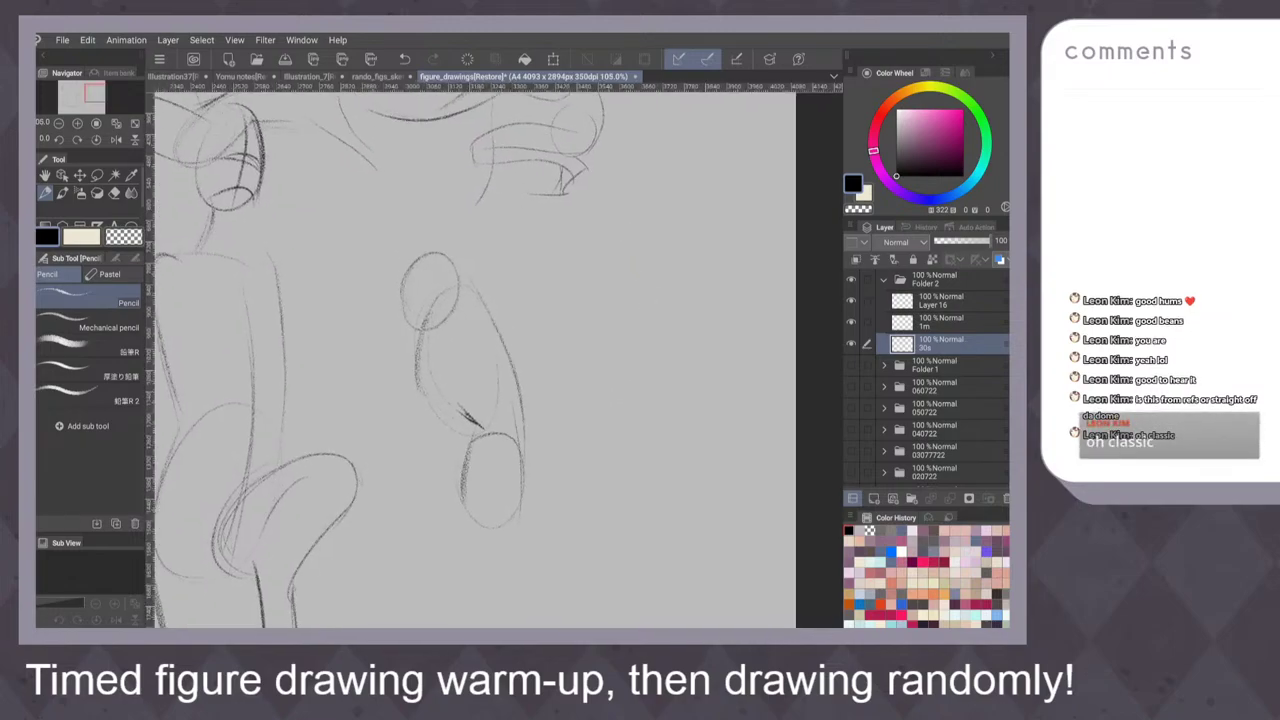
Add the ninth figure's arm raised straight overhead and its other arm hanging down in front of the torso
{"action": "mouse_move", "coordinate": [490, 318]}
{"action": "left_mouse_down"}
{"action": "mouse_move", "coordinate": [457, 296]}
{"action": "mouse_move", "coordinate": [522, 115]}
{"action": "left_mouse_up"}
{"action": "left_click_drag", "start_coordinate": [540, 115], "coordinate": [492, 318]}
{"action": "mouse_move", "coordinate": [640, 273]}
{"action": "left_mouse_down"}
{"action": "mouse_move", "coordinate": [641, 319]}
{"action": "mouse_move", "coordinate": [674, 269]}
{"action": "left_mouse_up"}
{"action": "left_click_drag", "start_coordinate": [631, 409], "coordinate": [646, 377]}
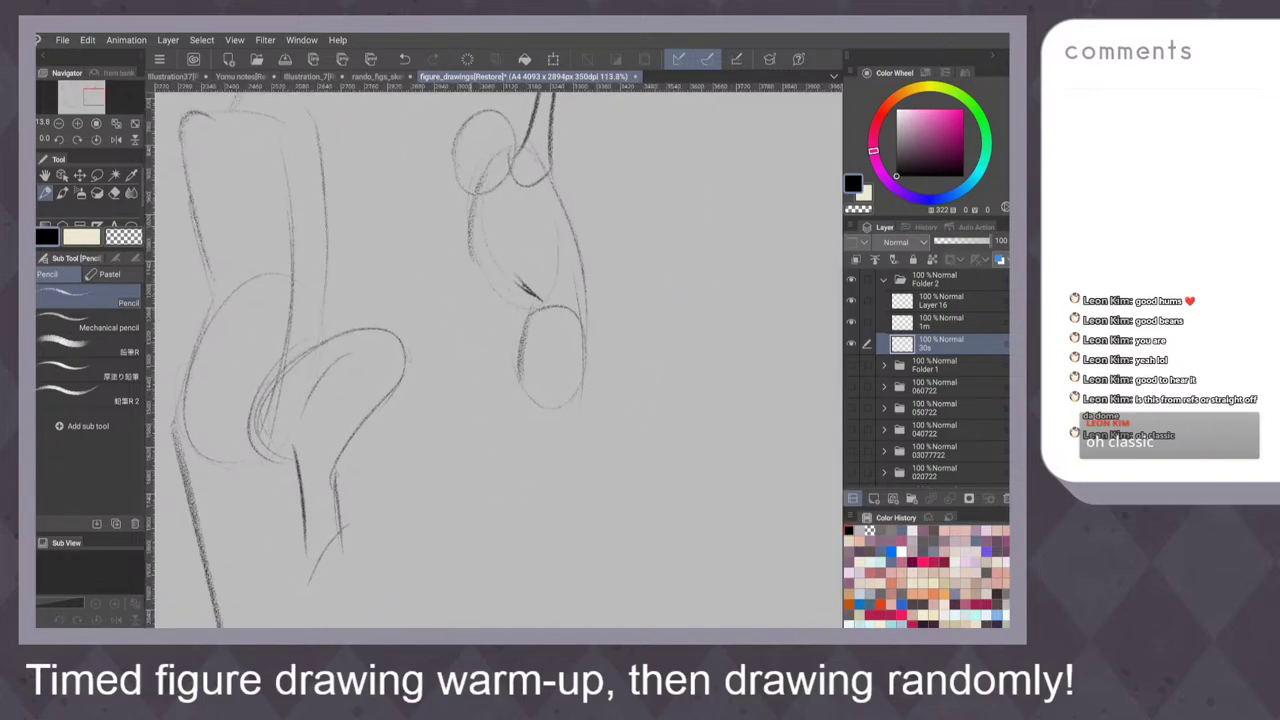
{"action": "mouse_move", "coordinate": [470, 214]}
{"action": "left_mouse_down"}
{"action": "mouse_move", "coordinate": [434, 274]}
{"action": "mouse_move", "coordinate": [429, 313]}
{"action": "left_mouse_up"}
{"action": "mouse_move", "coordinate": [481, 135]}
{"action": "left_mouse_down"}
{"action": "mouse_move", "coordinate": [421, 271]}
{"action": "mouse_move", "coordinate": [431, 313]}
{"action": "left_mouse_up"}
Draw the ninth figure's bent legs extending forward from the hip, with the long curve below them
{"action": "left_click_drag", "start_coordinate": [695, 290], "coordinate": [705, 282]}
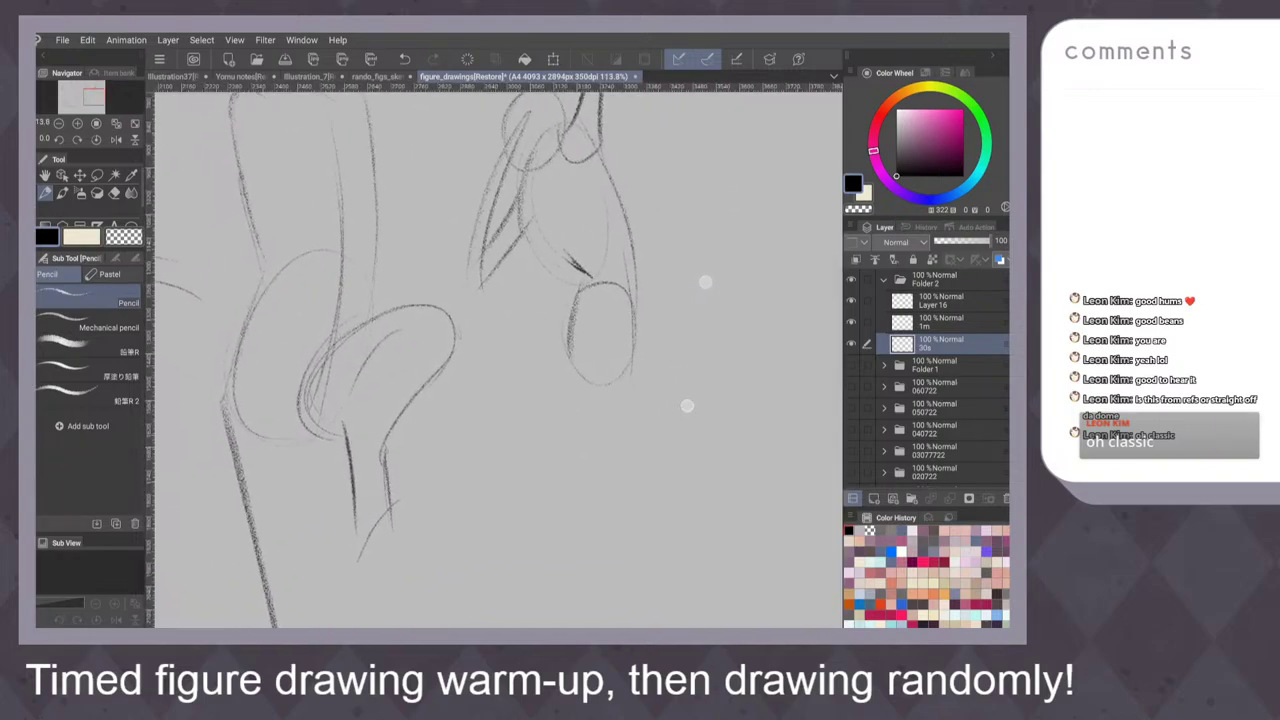
{"action": "left_click_drag", "start_coordinate": [428, 288], "coordinate": [560, 284]}
{"action": "left_click_drag", "start_coordinate": [578, 344], "coordinate": [606, 384]}
{"action": "left_click_drag", "start_coordinate": [578, 338], "coordinate": [450, 432]}
{"action": "left_click_drag", "start_coordinate": [606, 382], "coordinate": [462, 456]}
{"action": "mouse_move", "coordinate": [456, 424]}
{"action": "left_mouse_down"}
{"action": "mouse_move", "coordinate": [450, 446]}
{"action": "mouse_move", "coordinate": [644, 443]}
{"action": "left_mouse_up"}
{"action": "left_click_drag", "start_coordinate": [456, 296], "coordinate": [554, 329]}
Start a tenth, seated figure near the canvas's right edge, with a shoulder line, curved torso axis and tilted oval hip
{"action": "mouse_move", "coordinate": [695, 329]}
{"action": "left_mouse_down"}
{"action": "mouse_move", "coordinate": [603, 329]}
{"action": "mouse_move", "coordinate": [626, 344]}
{"action": "mouse_move", "coordinate": [597, 343]}
{"action": "left_mouse_up"}
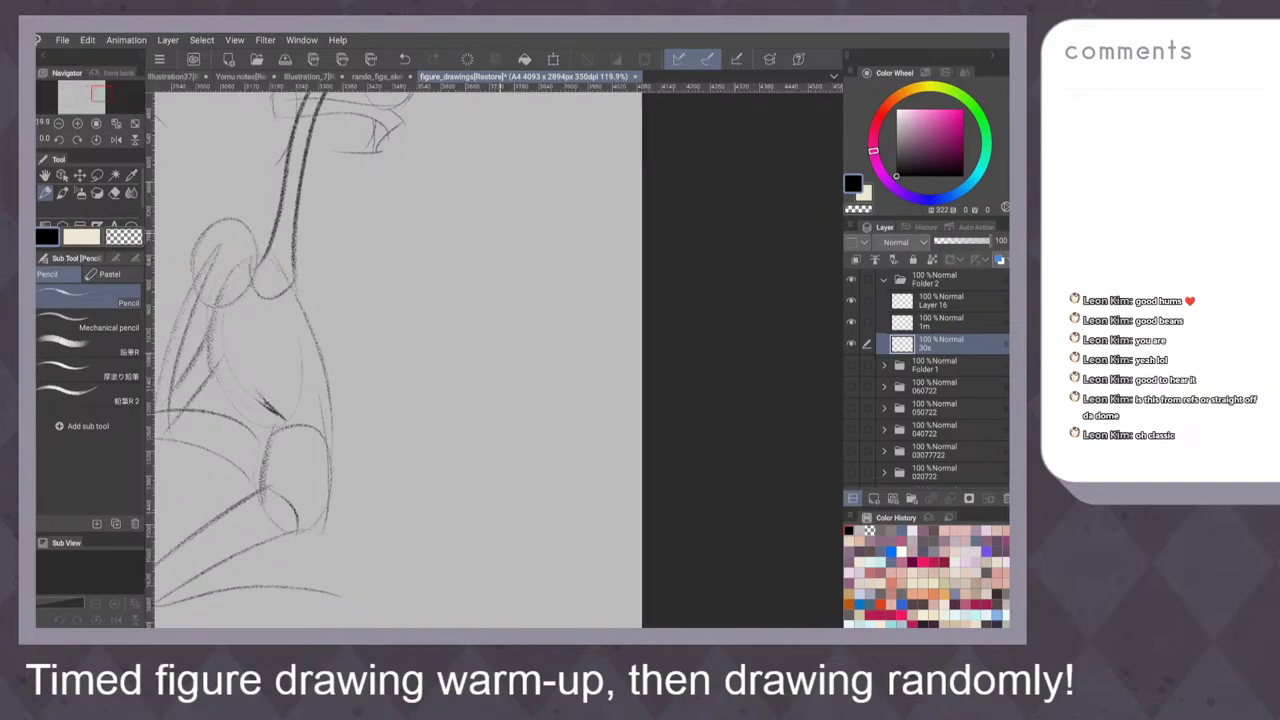
{"action": "mouse_move", "coordinate": [492, 224]}
{"action": "left_mouse_down"}
{"action": "mouse_move", "coordinate": [575, 217]}
{"action": "mouse_move", "coordinate": [464, 396]}
{"action": "mouse_move", "coordinate": [414, 411]}
{"action": "left_mouse_up"}
{"action": "left_click_drag", "start_coordinate": [484, 330], "coordinate": [432, 434]}
{"action": "left_click_drag", "start_coordinate": [510, 248], "coordinate": [500, 308]}
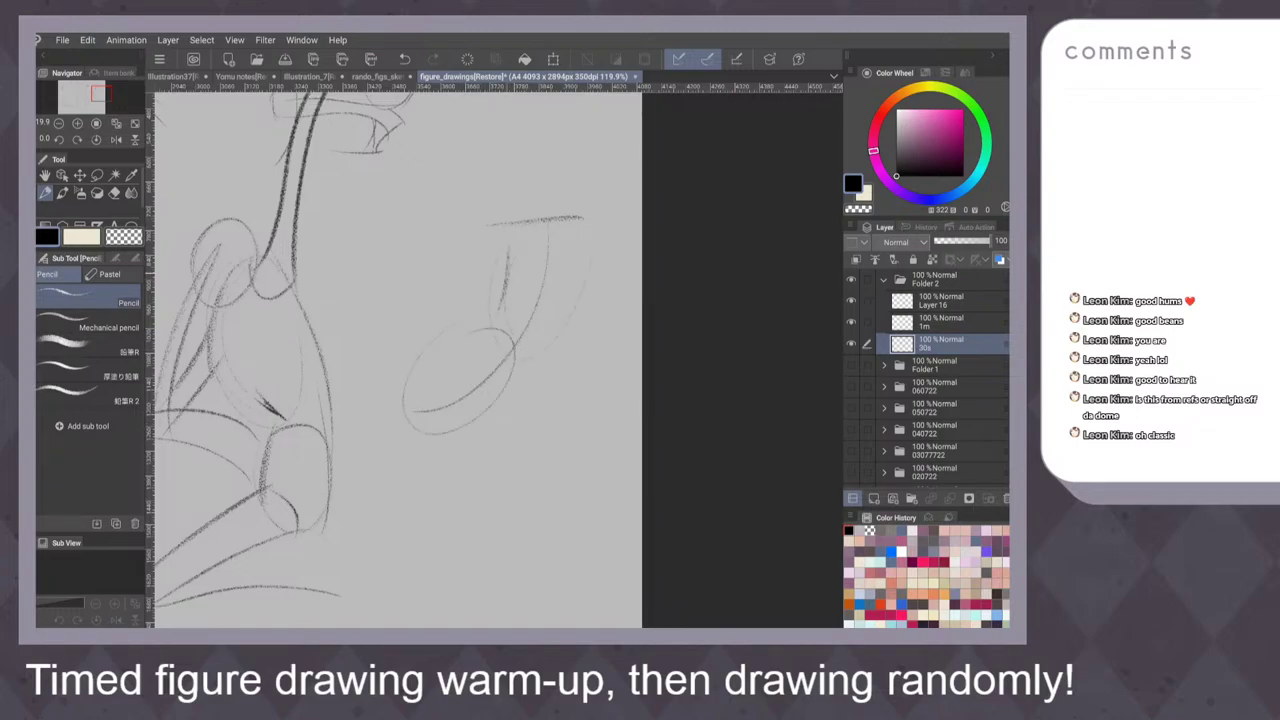
Reinforce the tenth figure's front waist, curved back and rounded hip contours
{"action": "left_click_drag", "start_coordinate": [504, 238], "coordinate": [494, 324]}
{"action": "left_click_drag", "start_coordinate": [498, 320], "coordinate": [396, 358]}
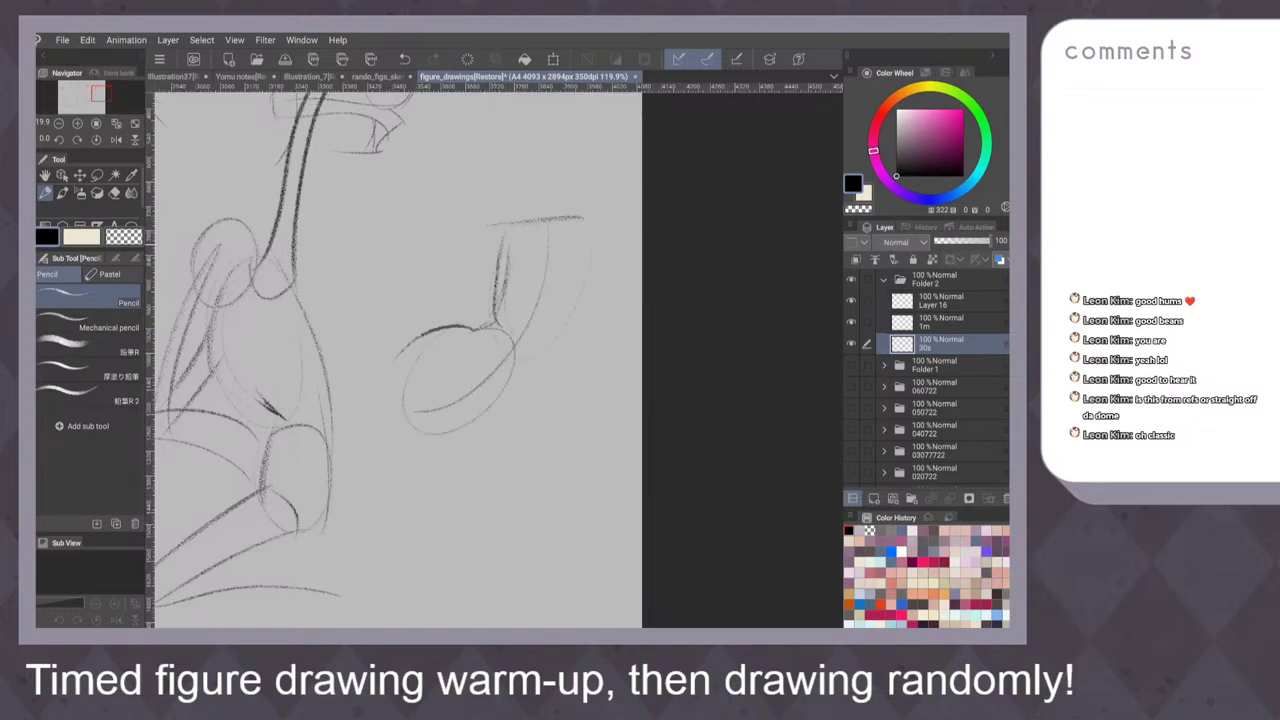
{"action": "mouse_move", "coordinate": [588, 224]}
{"action": "left_mouse_down"}
{"action": "mouse_move", "coordinate": [514, 386]}
{"action": "mouse_move", "coordinate": [448, 444]}
{"action": "left_mouse_up"}
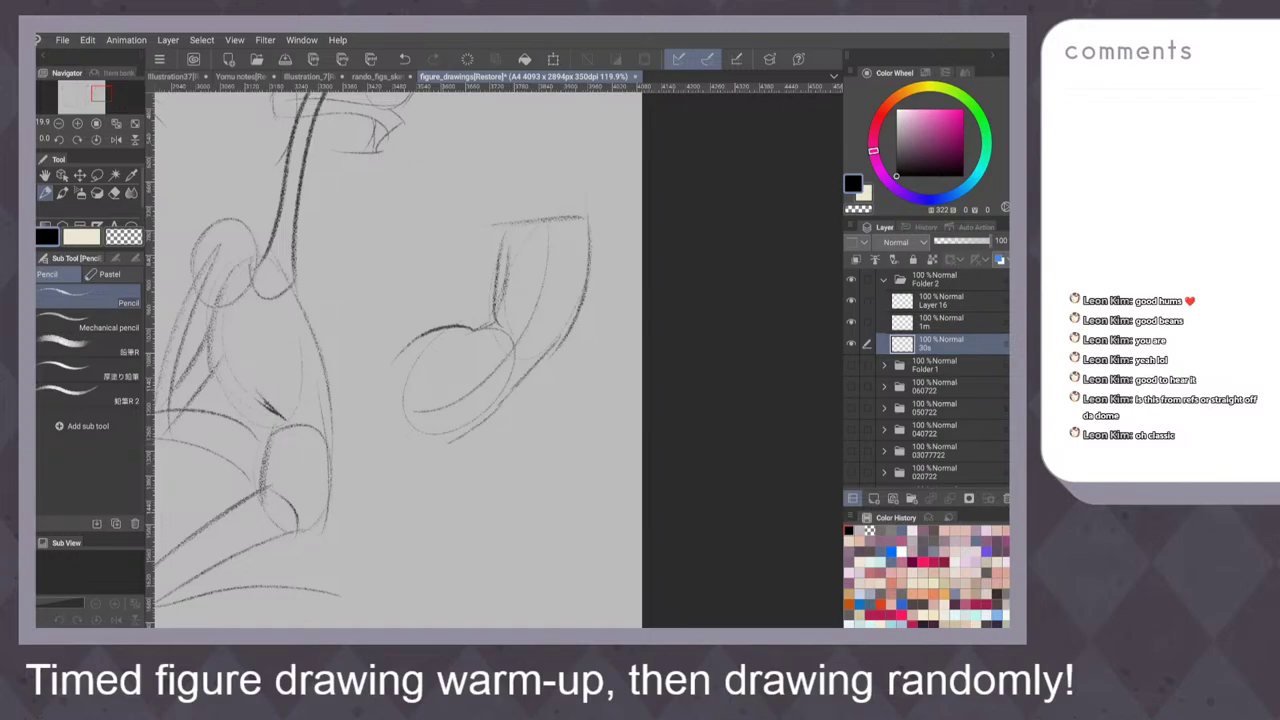
{"action": "left_click_drag", "start_coordinate": [396, 380], "coordinate": [432, 450]}
{"action": "left_click_drag", "start_coordinate": [404, 405], "coordinate": [448, 412]}
Draw the tenth figure's arm propped behind the back and its other arm reaching forward and down
{"action": "mouse_move", "coordinate": [578, 219]}
{"action": "left_mouse_down"}
{"action": "mouse_move", "coordinate": [620, 248]}
{"action": "mouse_move", "coordinate": [568, 366]}
{"action": "mouse_move", "coordinate": [588, 450]}
{"action": "left_mouse_up"}
{"action": "left_click_drag", "start_coordinate": [542, 350], "coordinate": [572, 438]}
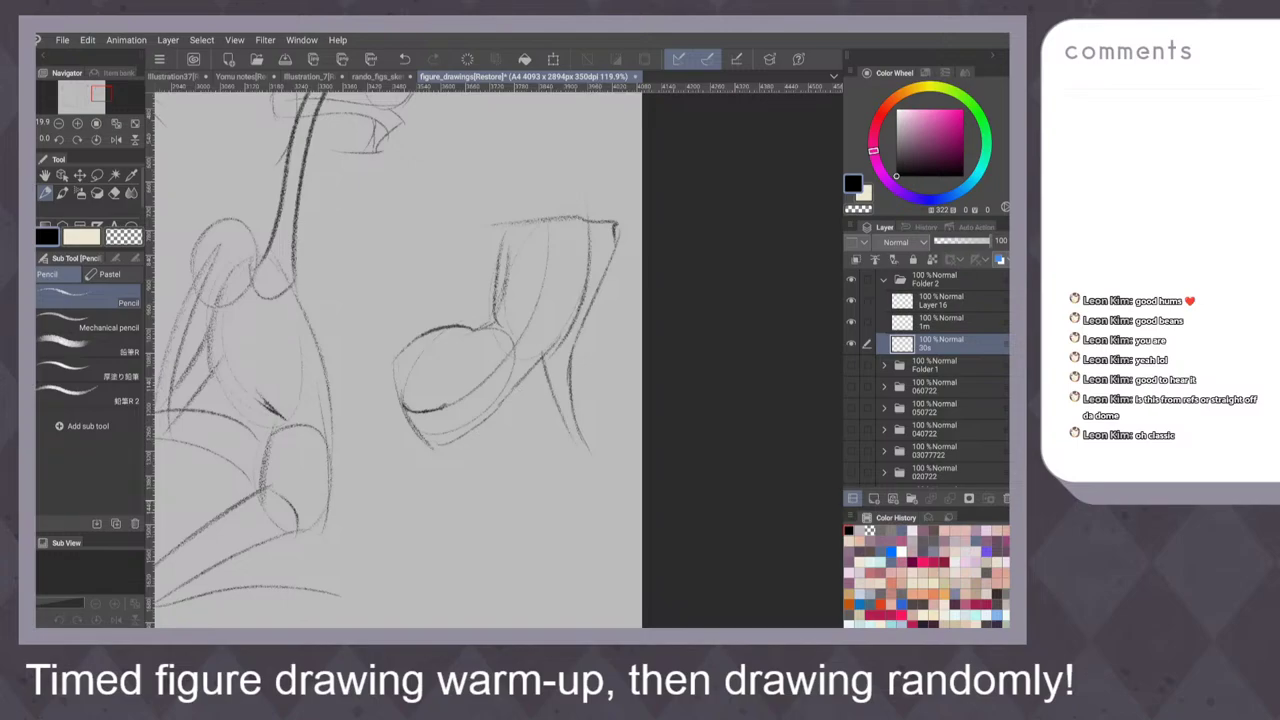
{"action": "left_click_drag", "start_coordinate": [579, 304], "coordinate": [610, 332]}
{"action": "left_click_drag", "start_coordinate": [545, 246], "coordinate": [424, 340]}
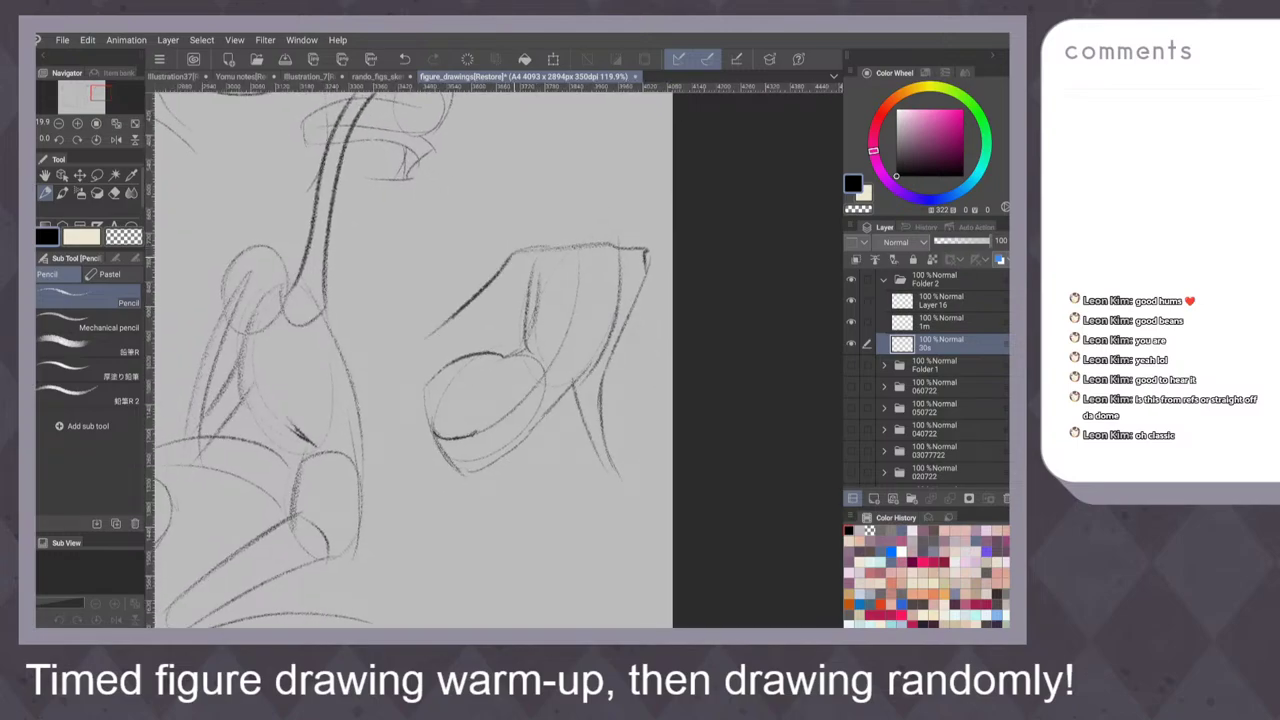
{"action": "left_click_drag", "start_coordinate": [510, 268], "coordinate": [368, 442]}
{"action": "left_click_drag", "start_coordinate": [522, 312], "coordinate": [366, 456]}
Add the tenth figure's neck and rounded head with face detail
{"action": "mouse_move", "coordinate": [622, 302]}
{"action": "left_mouse_down"}
{"action": "mouse_move", "coordinate": [626, 351]}
{"action": "mouse_move", "coordinate": [578, 252]}
{"action": "left_mouse_up"}
{"action": "mouse_move", "coordinate": [524, 212]}
{"action": "left_mouse_down"}
{"action": "mouse_move", "coordinate": [536, 292]}
{"action": "mouse_move", "coordinate": [540, 205]}
{"action": "mouse_move", "coordinate": [579, 240]}
{"action": "mouse_move", "coordinate": [568, 222]}
{"action": "mouse_move", "coordinate": [522, 286]}
{"action": "mouse_move", "coordinate": [532, 304]}
{"action": "left_mouse_up"}
{"action": "key", "text": "ctrl+z"}
{"action": "mouse_move", "coordinate": [532, 262]}
{"action": "left_mouse_down"}
{"action": "mouse_move", "coordinate": [564, 250]}
{"action": "mouse_move", "coordinate": [550, 278]}
{"action": "left_mouse_up"}
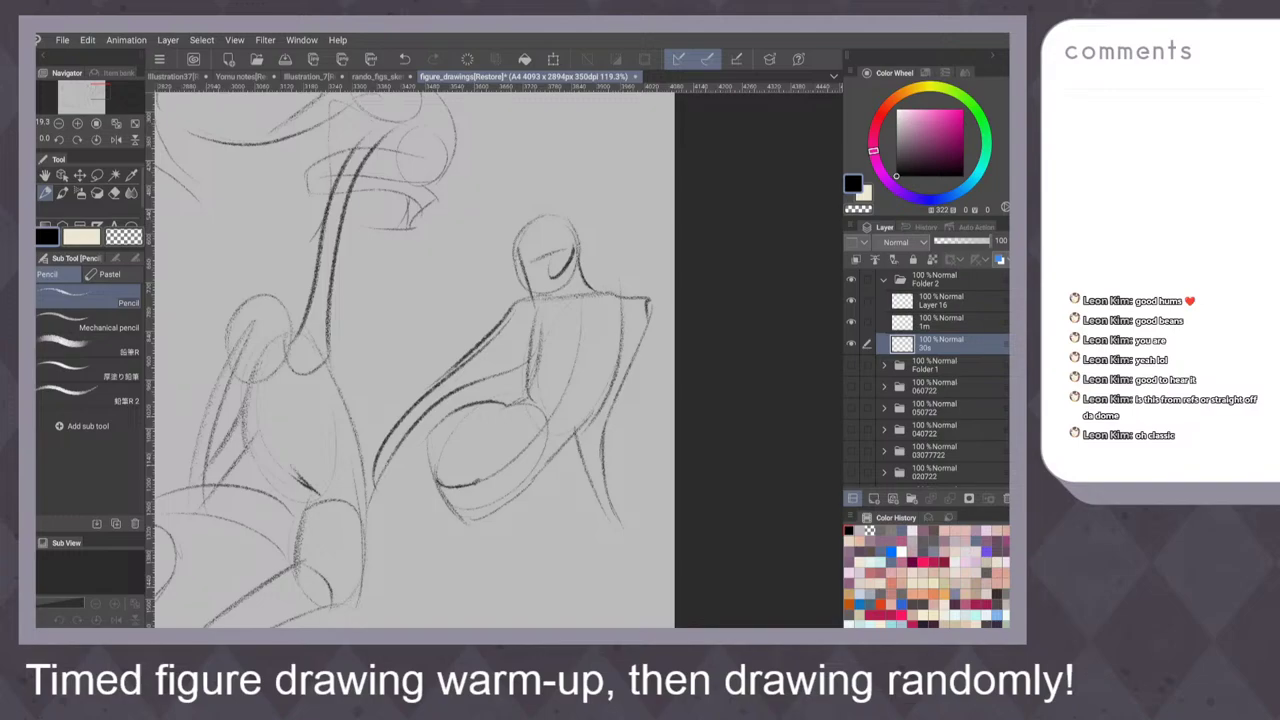
Hide the 30s layer and make the 1m layer the active drawing layer, with the blank canvas's upper-left corner in view
{"action": "left_click", "coordinate": [851, 344]}
{"action": "left_click", "coordinate": [938, 322]}
{"action": "key", "text": "ctrl+0"}
{"action": "left_click_drag", "start_coordinate": [483, 237], "coordinate": [587, 258]}
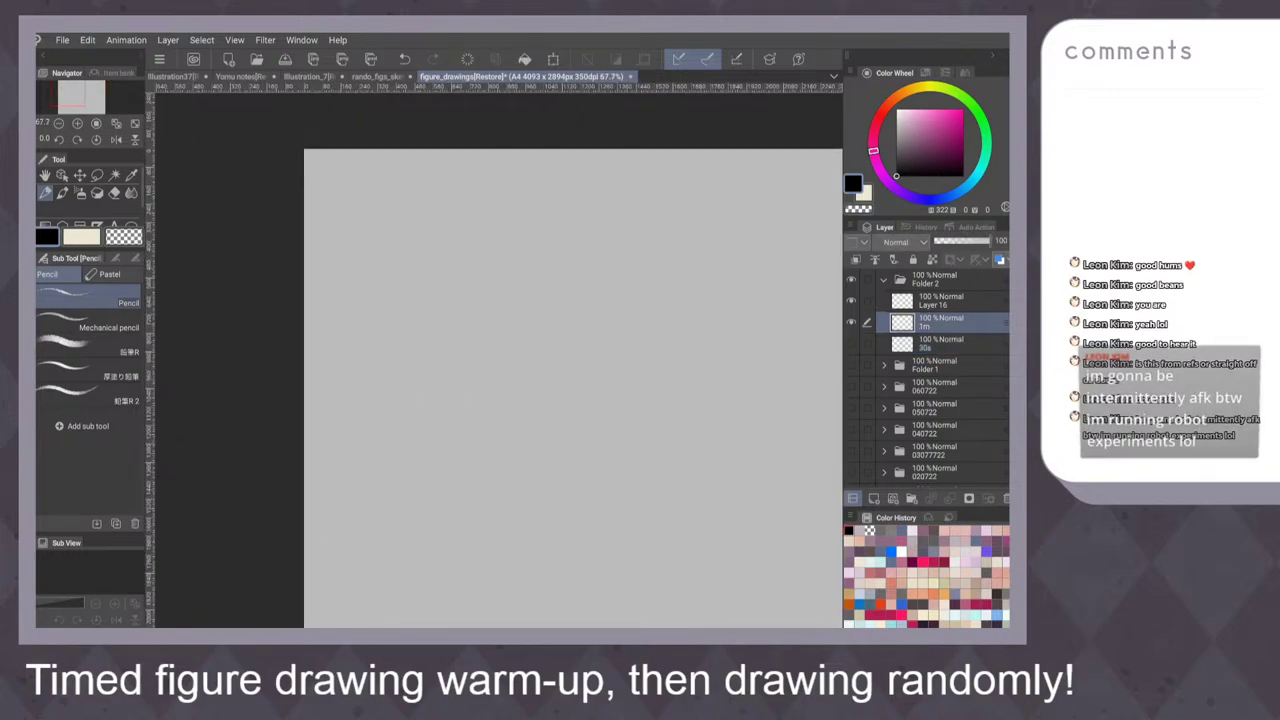
{"action": "scroll", "coordinate": [599, 374], "scroll_direction": "up", "scroll_amount": 3}
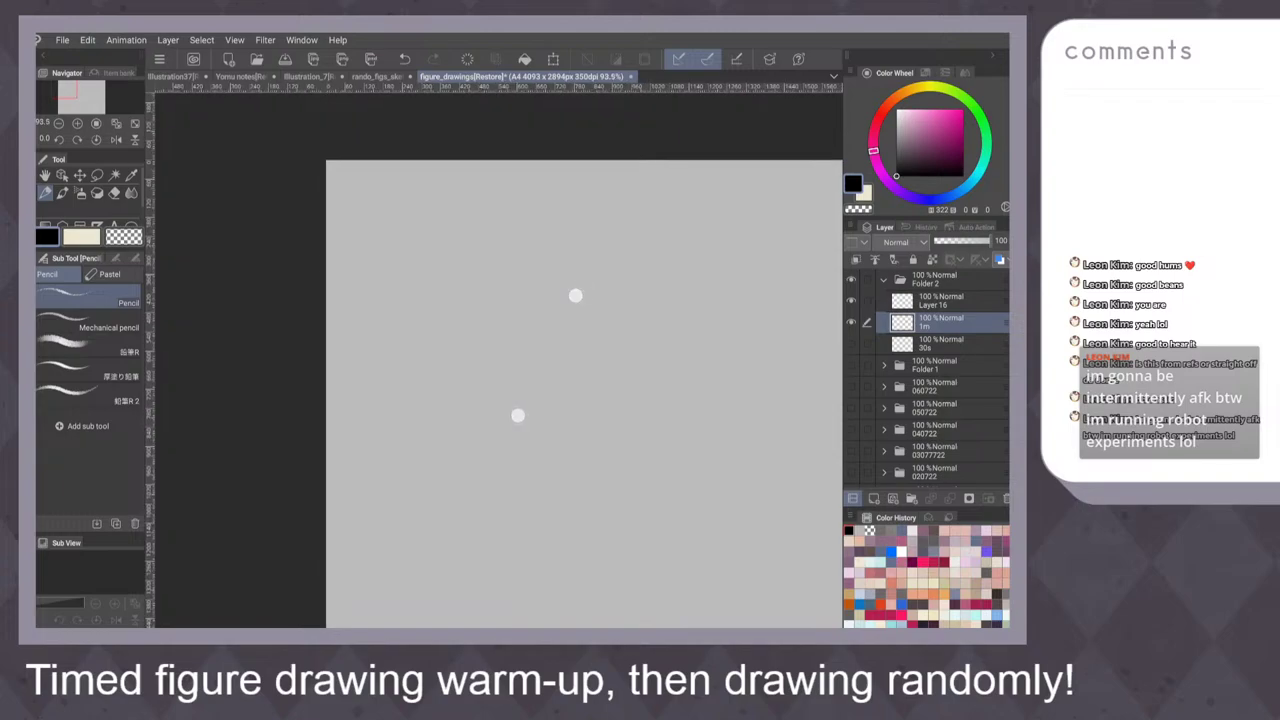
{"action": "scroll", "coordinate": [565, 344], "scroll_direction": "up", "scroll_amount": 2}
{"action": "scroll", "coordinate": [585, 368], "scroll_direction": "up", "scroll_amount": 1}
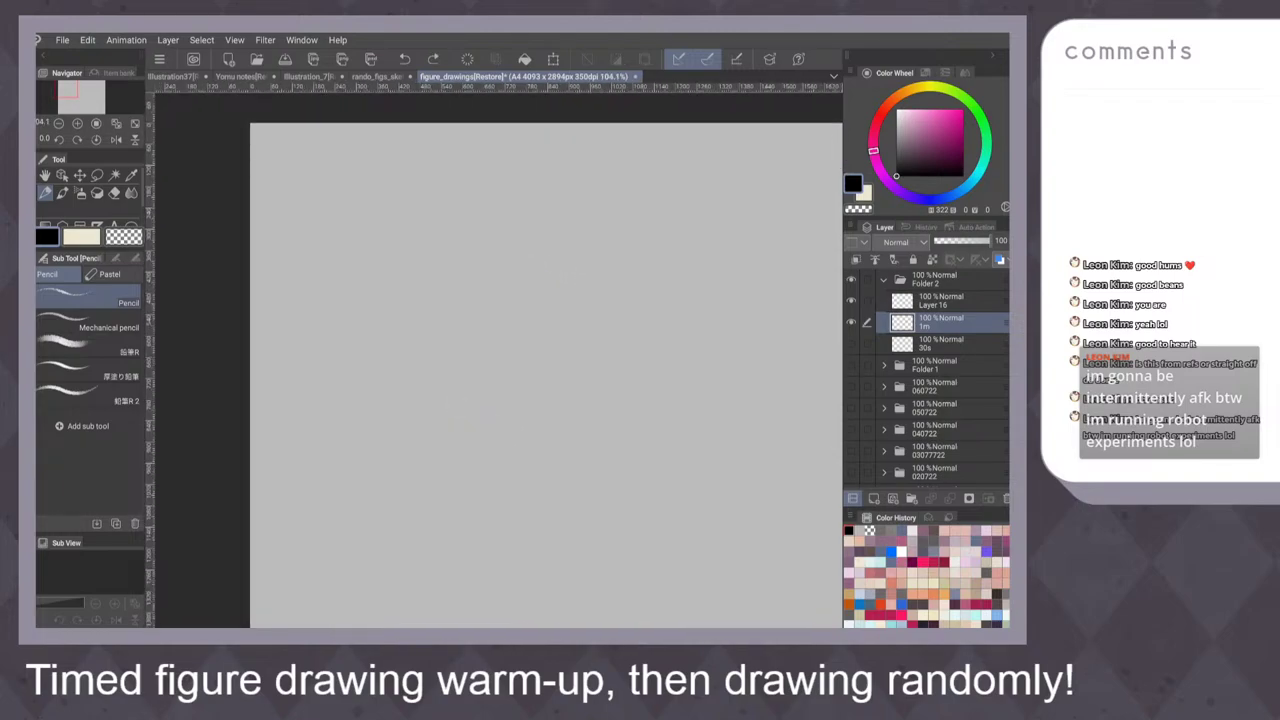
{"action": "scroll", "coordinate": [510, 376], "scroll_direction": "up", "scroll_amount": 2}
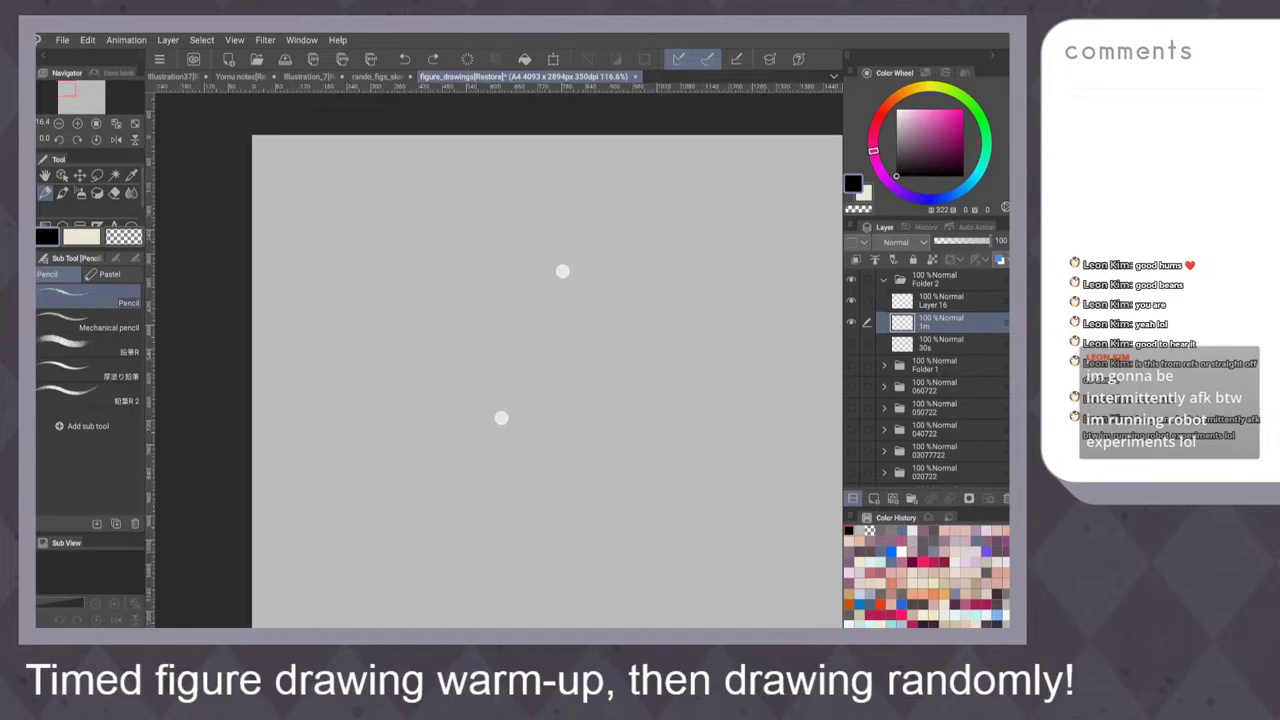
Sketch the first 1m figure's torso with sloped shoulders, a narrowing waist and an oval for the hips near the canvas's upper-left corner
{"action": "scroll", "coordinate": [510, 376], "scroll_direction": "up", "scroll_amount": 1}
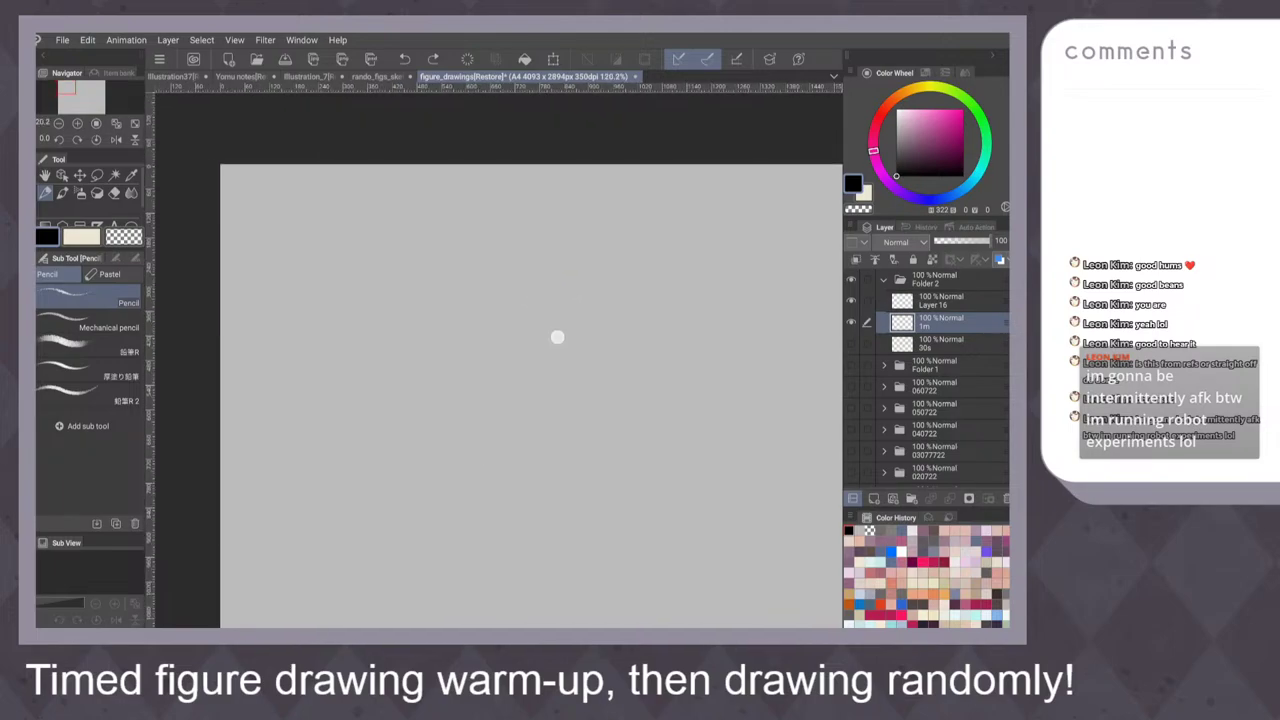
{"action": "scroll", "coordinate": [502, 372], "scroll_direction": "up", "scroll_amount": 1}
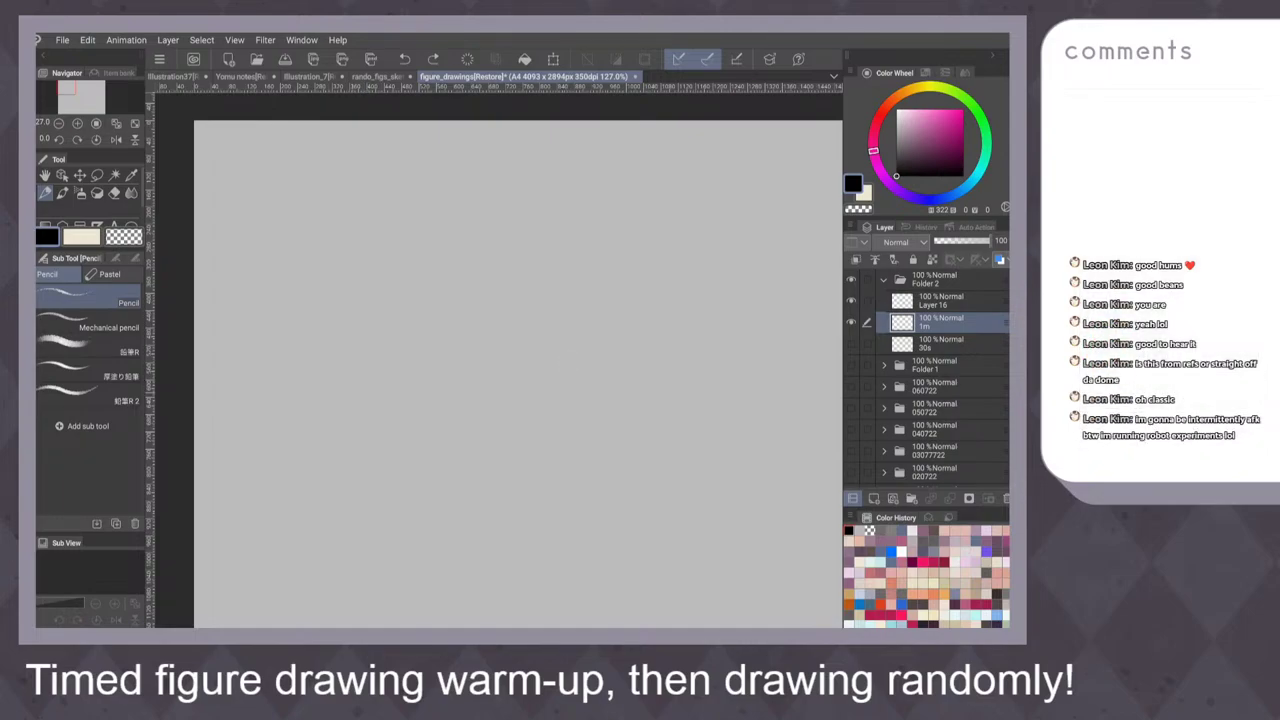
{"action": "mouse_move", "coordinate": [356, 260]}
{"action": "left_mouse_down"}
{"action": "mouse_move", "coordinate": [345, 340]}
{"action": "mouse_move", "coordinate": [355, 394]}
{"action": "left_mouse_up"}
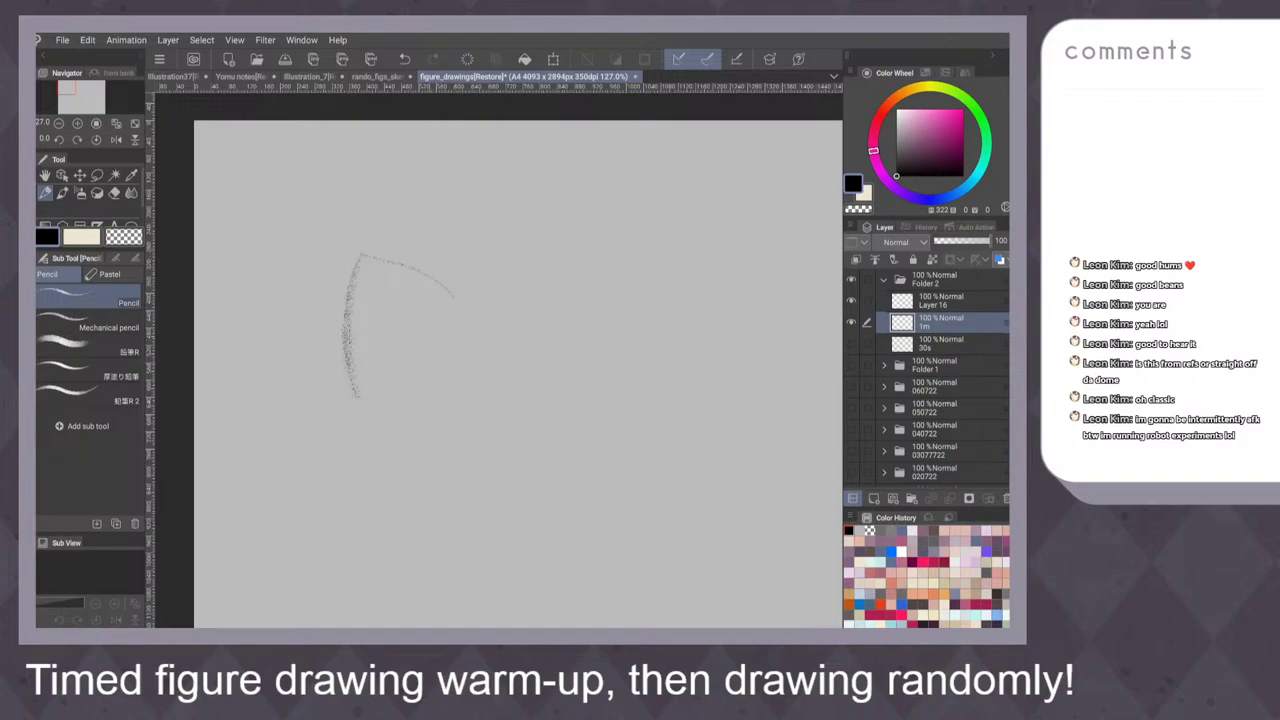
{"action": "left_click_drag", "start_coordinate": [452, 305], "coordinate": [438, 360]}
{"action": "scroll", "coordinate": [563, 332], "scroll_direction": "down", "scroll_amount": 1}
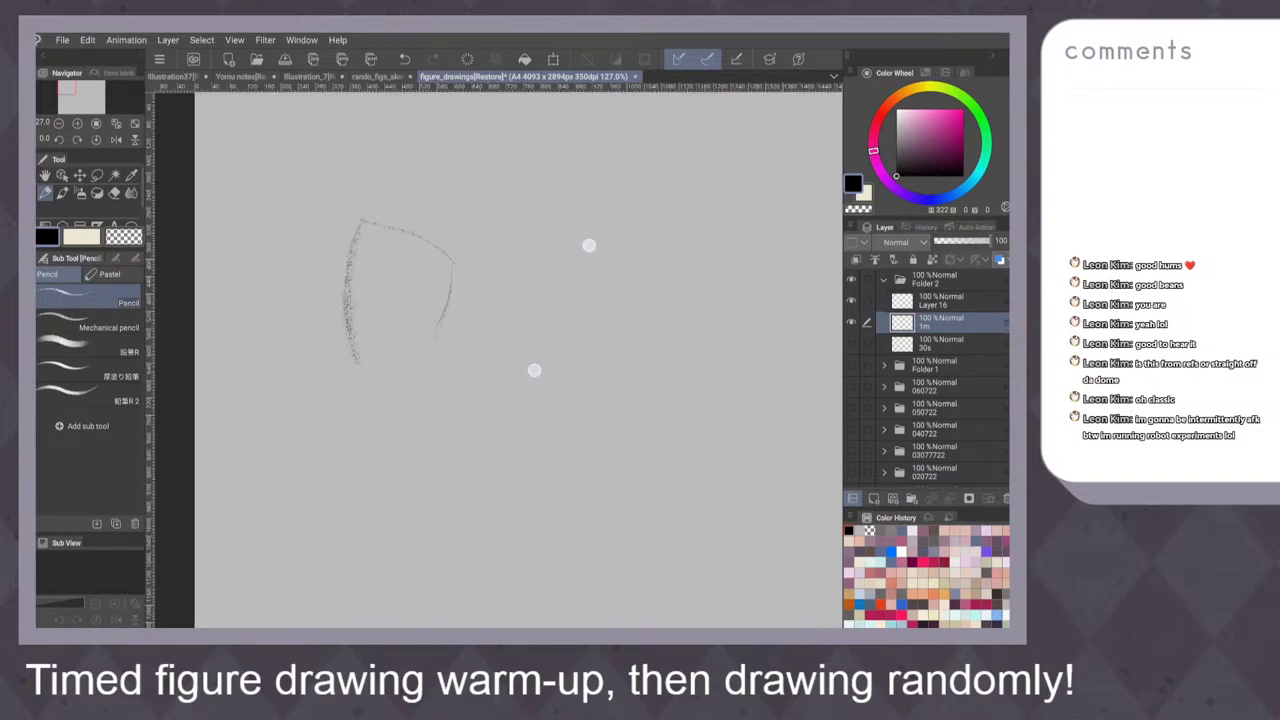
{"action": "scroll", "coordinate": [573, 320], "scroll_direction": "up", "scroll_amount": 1}
{"action": "mouse_move", "coordinate": [448, 246]}
{"action": "left_mouse_down"}
{"action": "mouse_move", "coordinate": [401, 337]}
{"action": "mouse_move", "coordinate": [415, 319]}
{"action": "mouse_move", "coordinate": [415, 438]}
{"action": "left_mouse_up"}
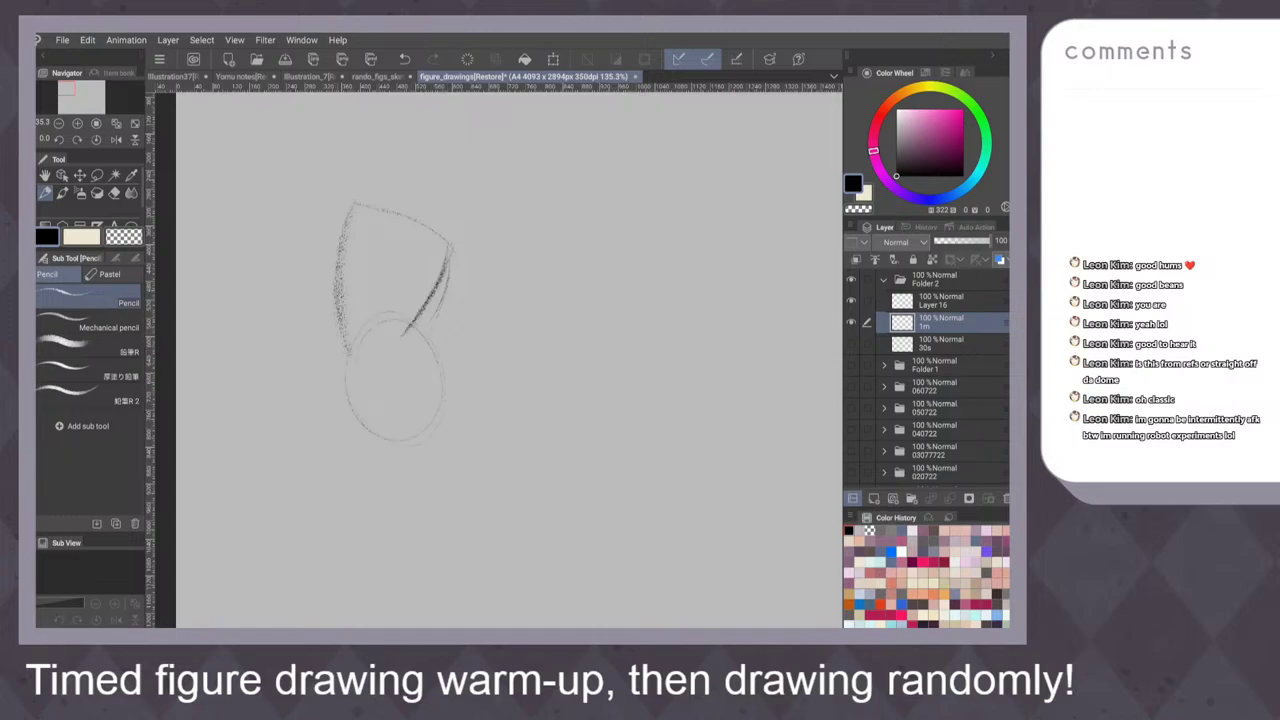
Define the first figure's pinched waist and angled hip contours, and add the crease line inside the hip oval
{"action": "mouse_move", "coordinate": [390, 316]}
{"action": "left_mouse_down"}
{"action": "mouse_move", "coordinate": [412, 332]}
{"action": "mouse_move", "coordinate": [400, 331]}
{"action": "left_mouse_up"}
{"action": "mouse_move", "coordinate": [410, 318]}
{"action": "left_mouse_down"}
{"action": "mouse_move", "coordinate": [462, 396]}
{"action": "mouse_move", "coordinate": [430, 438]}
{"action": "left_mouse_up"}
{"action": "left_click_drag", "start_coordinate": [343, 330], "coordinate": [346, 398]}
{"action": "mouse_move", "coordinate": [510, 365]}
{"action": "left_mouse_down"}
{"action": "mouse_move", "coordinate": [551, 306]}
{"action": "mouse_move", "coordinate": [535, 243]}
{"action": "left_mouse_up"}
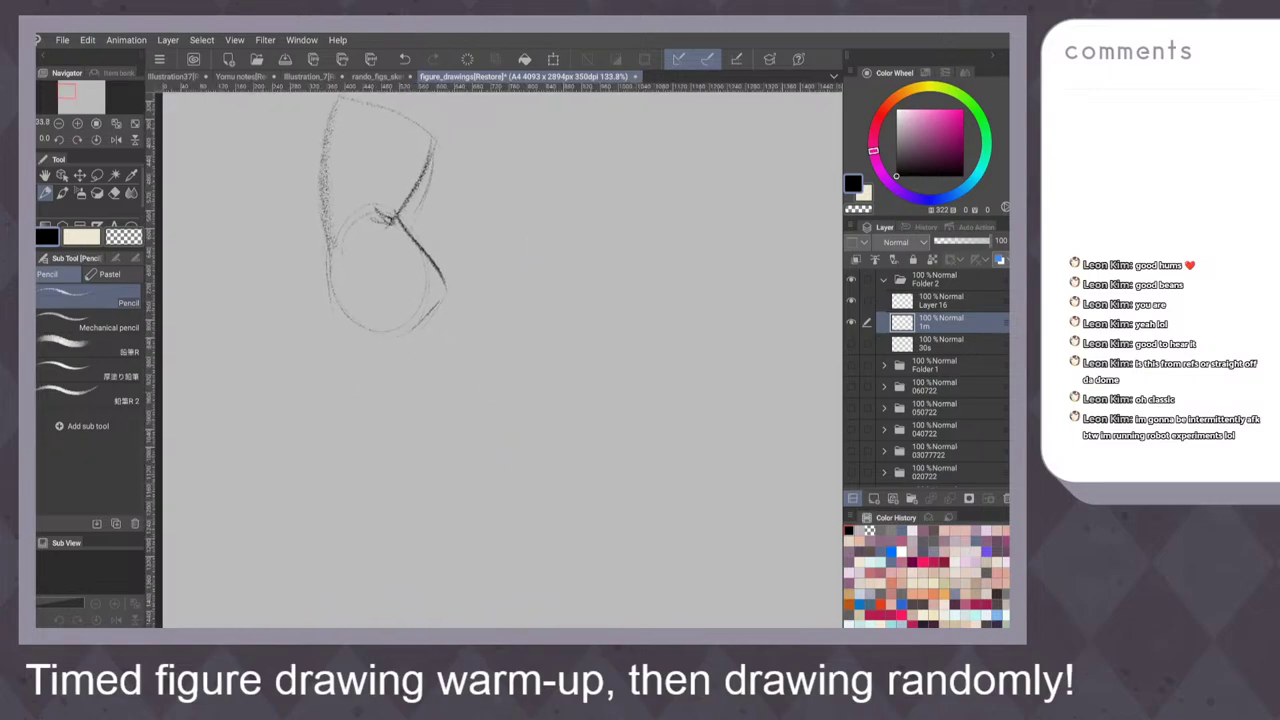
{"action": "mouse_move", "coordinate": [392, 286]}
{"action": "left_mouse_down"}
{"action": "mouse_move", "coordinate": [398, 277]}
{"action": "mouse_move", "coordinate": [404, 318]}
{"action": "left_mouse_up"}
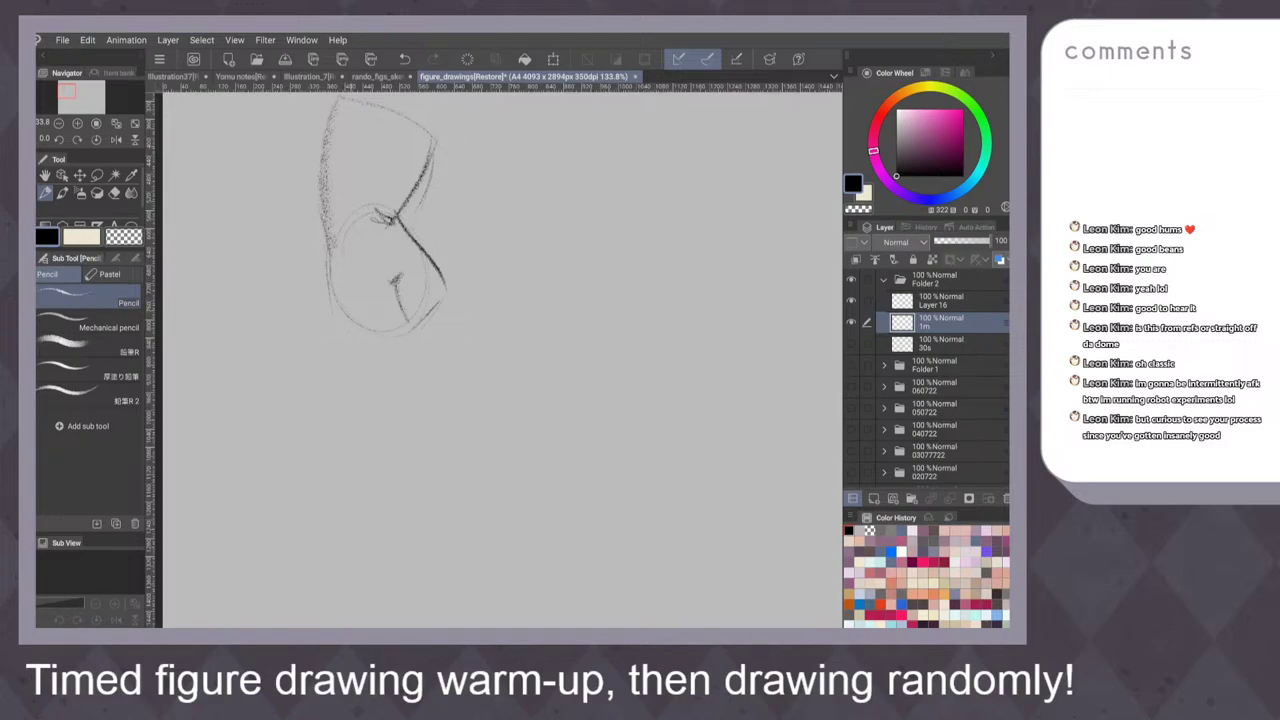
Draw the outer and inner thigh lines of the first figure's outstretched leg
{"action": "left_click_drag", "start_coordinate": [322, 300], "coordinate": [276, 433]}
{"action": "key", "text": "ctrl+z"}
{"action": "left_click_drag", "start_coordinate": [325, 287], "coordinate": [283, 434]}
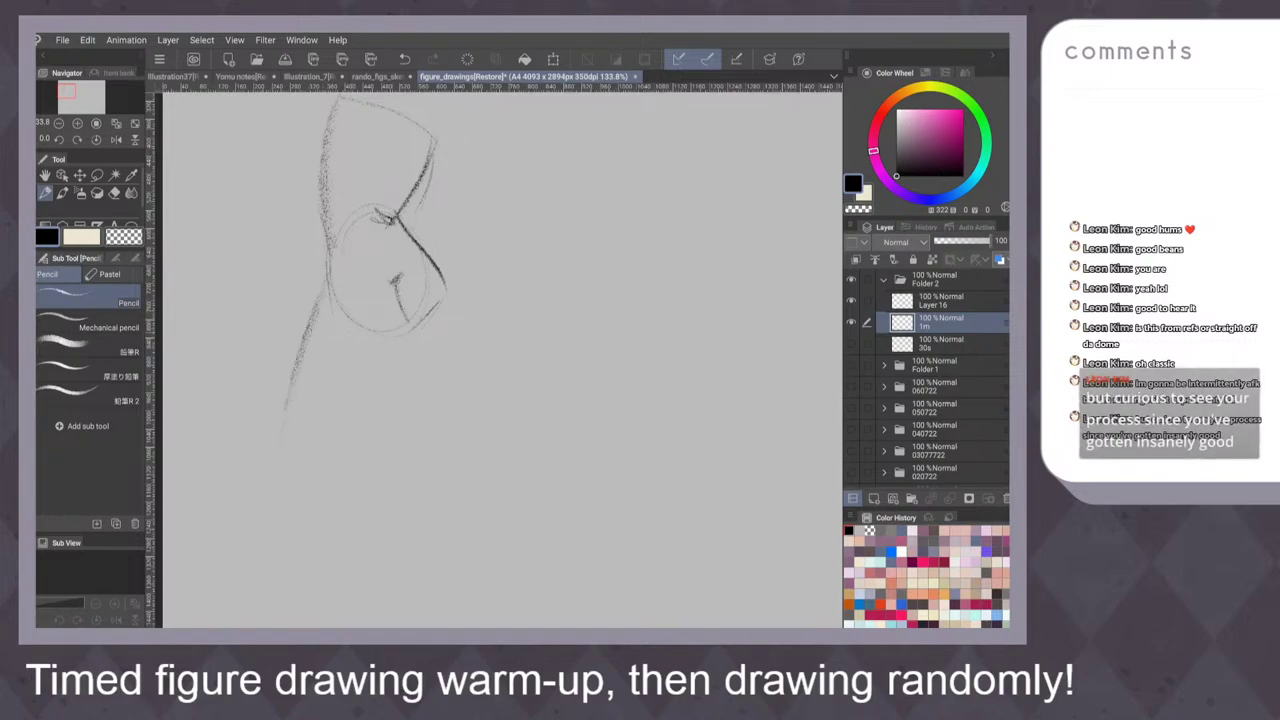
{"action": "left_click_drag", "start_coordinate": [392, 328], "coordinate": [335, 405]}
{"action": "scroll", "coordinate": [500, 338], "scroll_direction": "down", "scroll_amount": 3}
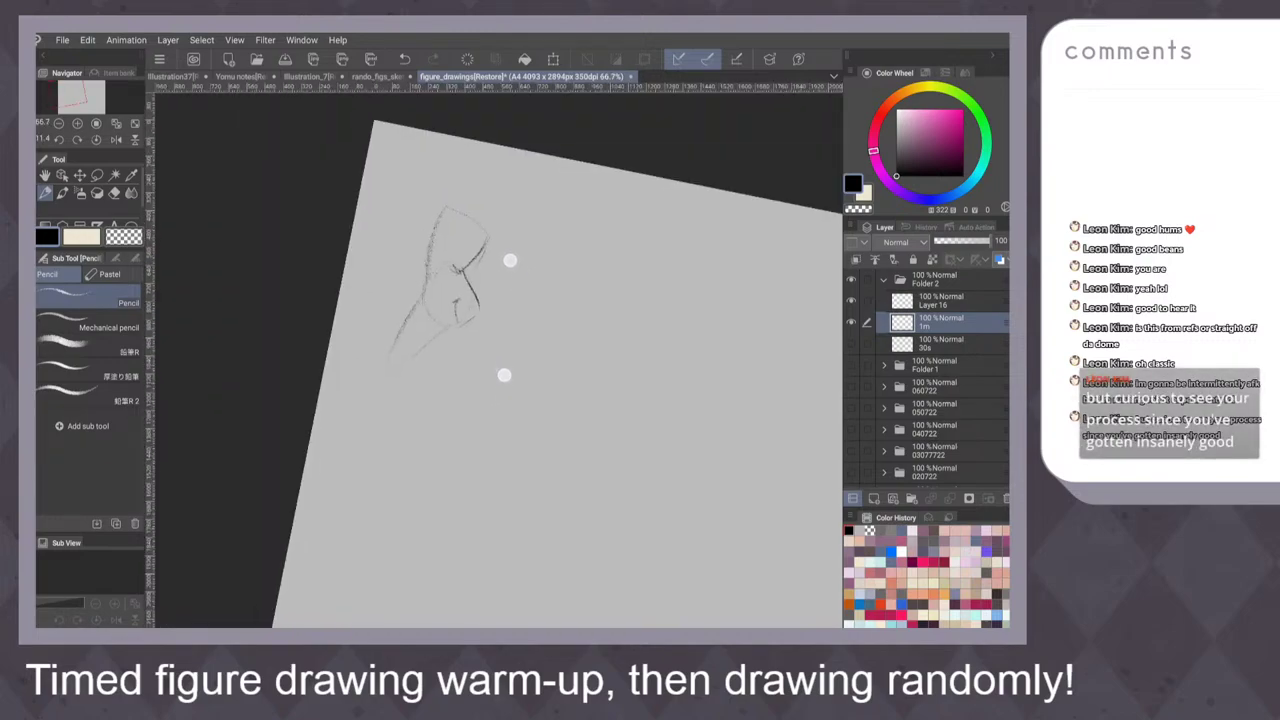
Draw the first figure's straight standing leg with its foot and extend the other leg down through the calf
{"action": "scroll", "coordinate": [507, 318], "scroll_direction": "up", "scroll_amount": 2}
{"action": "left_click_drag", "start_coordinate": [413, 292], "coordinate": [415, 455]}
{"action": "left_click_drag", "start_coordinate": [455, 305], "coordinate": [416, 462]}
{"action": "left_click_drag", "start_coordinate": [347, 380], "coordinate": [351, 472]}
{"action": "left_click_drag", "start_coordinate": [375, 396], "coordinate": [367, 460]}
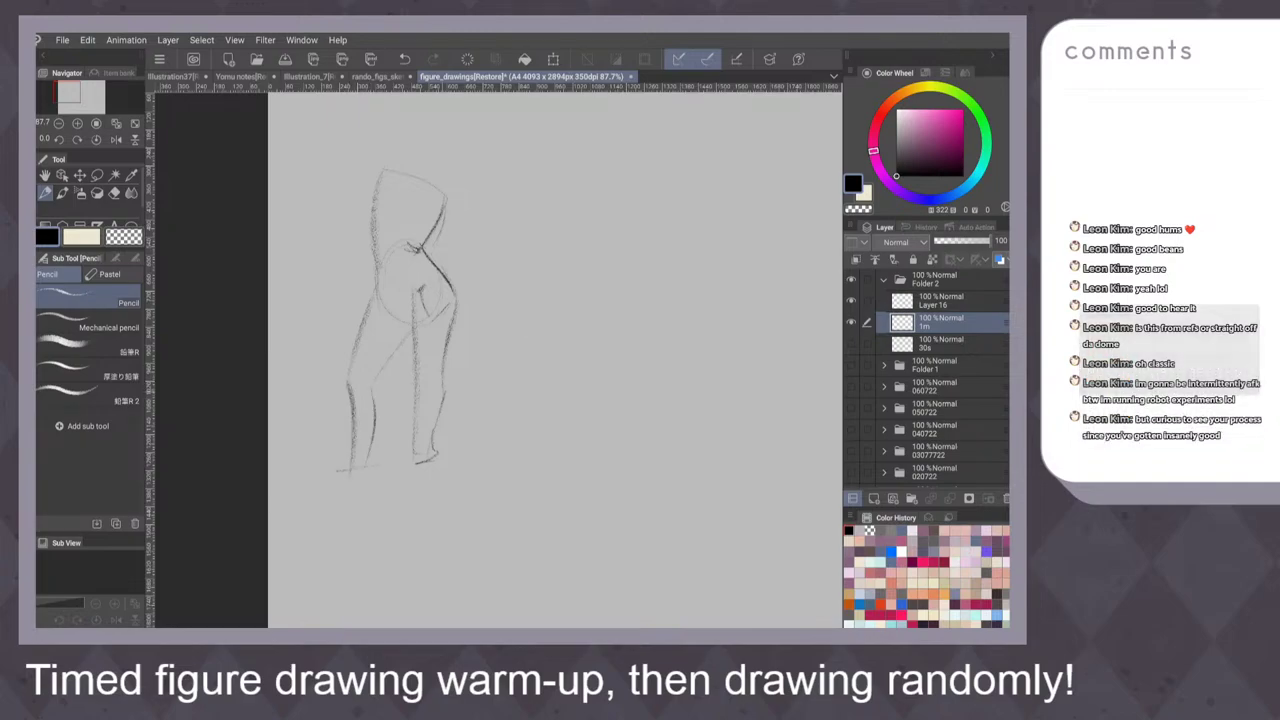
{"action": "left_click_drag", "start_coordinate": [441, 409], "coordinate": [432, 446]}
{"action": "left_click_drag", "start_coordinate": [416, 330], "coordinate": [415, 460]}
Draw the first figure's bent arm, with the elbow pointing outward and the hand resting at the waist
{"action": "left_click_drag", "start_coordinate": [490, 234], "coordinate": [521, 300]}
{"action": "mouse_move", "coordinate": [453, 267]}
{"action": "left_mouse_down"}
{"action": "mouse_move", "coordinate": [446, 289]}
{"action": "mouse_move", "coordinate": [466, 266]}
{"action": "mouse_move", "coordinate": [448, 322]}
{"action": "left_mouse_up"}
{"action": "left_click_drag", "start_coordinate": [466, 268], "coordinate": [476, 306]}
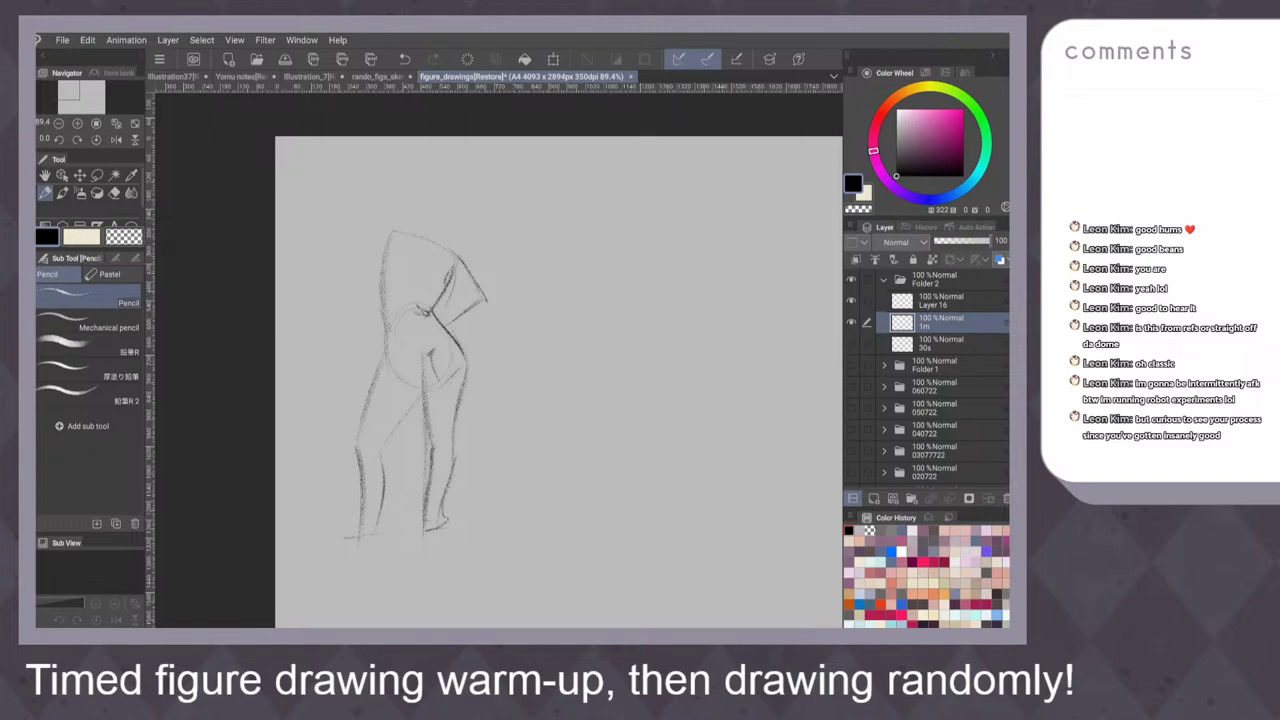
Draw the first figure's other arm raised straight up from the shoulder
{"action": "left_click_drag", "start_coordinate": [380, 190], "coordinate": [387, 242]}
{"action": "left_click_drag", "start_coordinate": [426, 231], "coordinate": [391, 249]}
{"action": "left_click_drag", "start_coordinate": [394, 160], "coordinate": [401, 224]}
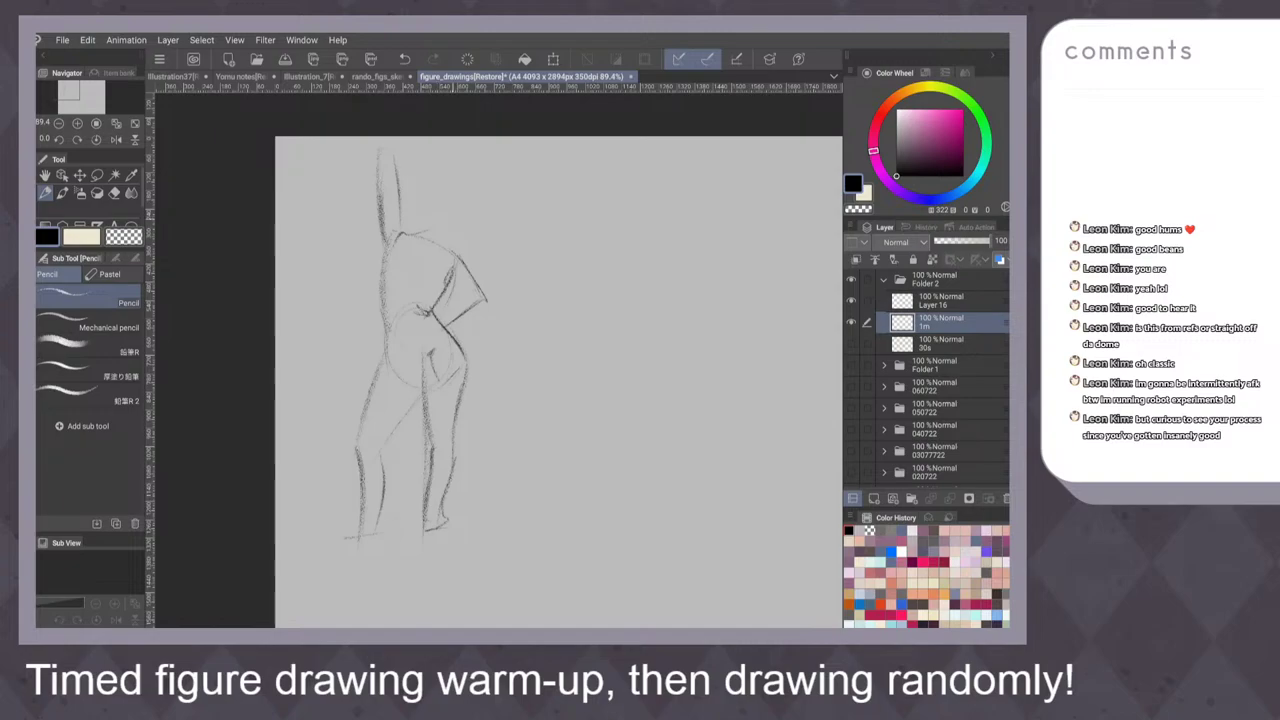
Add the first figure's curved spine line and oval head, and check the full pose in a mirrored view
{"action": "mouse_move", "coordinate": [428, 178]}
{"action": "left_mouse_down"}
{"action": "mouse_move", "coordinate": [416, 228]}
{"action": "mouse_move", "coordinate": [442, 220]}
{"action": "mouse_move", "coordinate": [411, 293]}
{"action": "left_mouse_up"}
{"action": "key", "text": "ctrl+z"}
{"action": "left_click_drag", "start_coordinate": [425, 248], "coordinate": [414, 311]}
{"action": "left_click_drag", "start_coordinate": [414, 311], "coordinate": [426, 337]}
{"action": "key", "text": "ctrl+0"}
{"action": "key", "text": "h"}
{"action": "key", "text": "h"}
Sketch the second figure's arched back with overlapping ribcage and hip ovals in the empty area beside the first figure
{"action": "scroll", "coordinate": [483, 331], "scroll_direction": "up", "scroll_amount": 5}
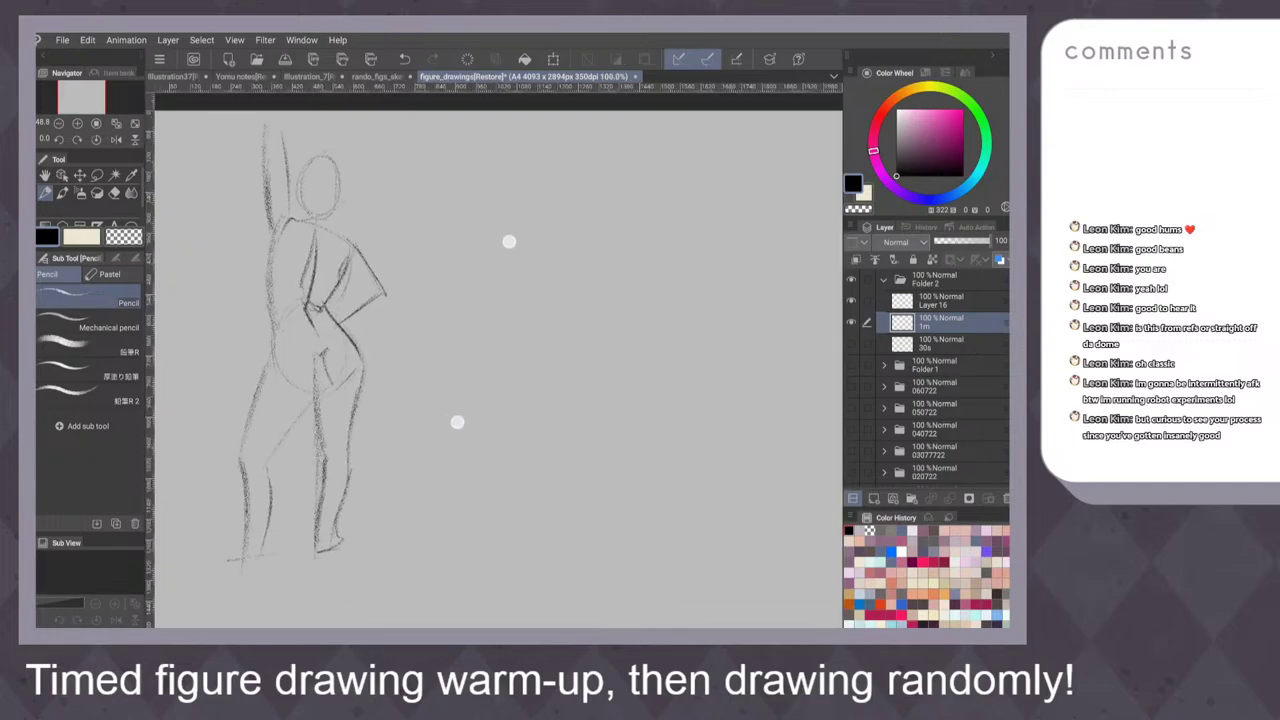
{"action": "scroll", "coordinate": [483, 331], "scroll_direction": "up", "scroll_amount": 3}
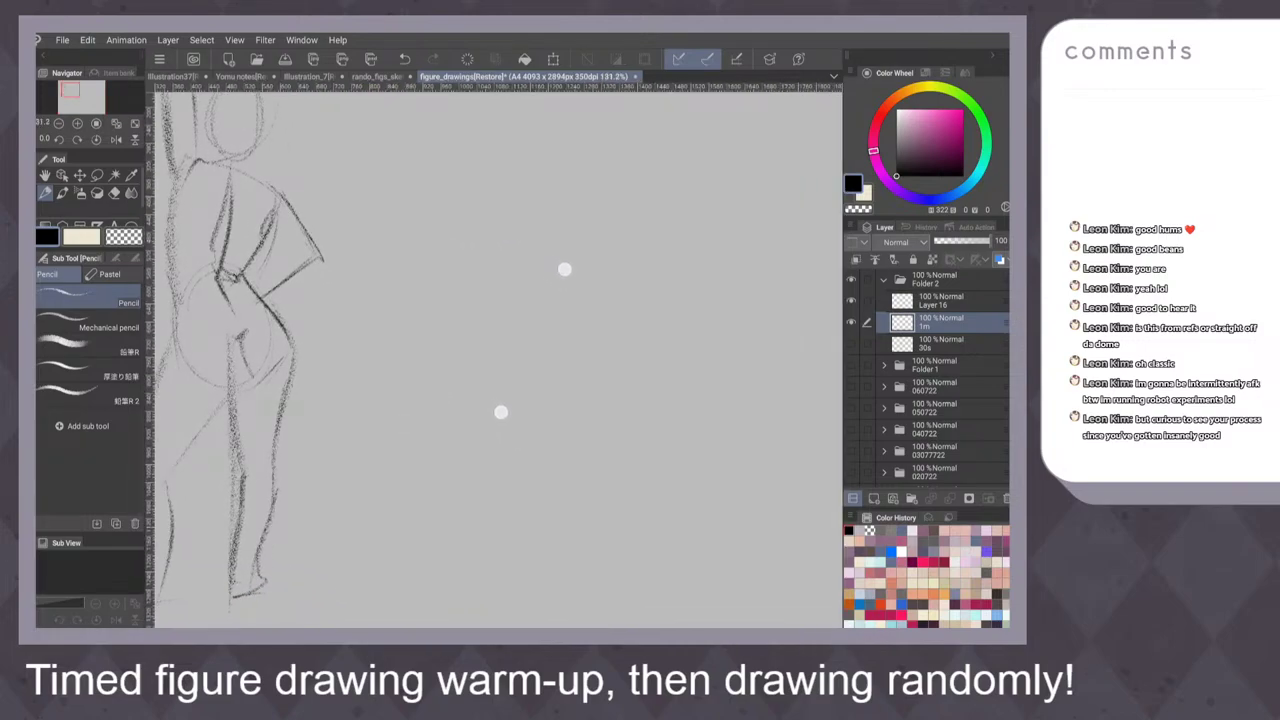
{"action": "scroll", "coordinate": [532, 340], "scroll_direction": "up", "scroll_amount": 2}
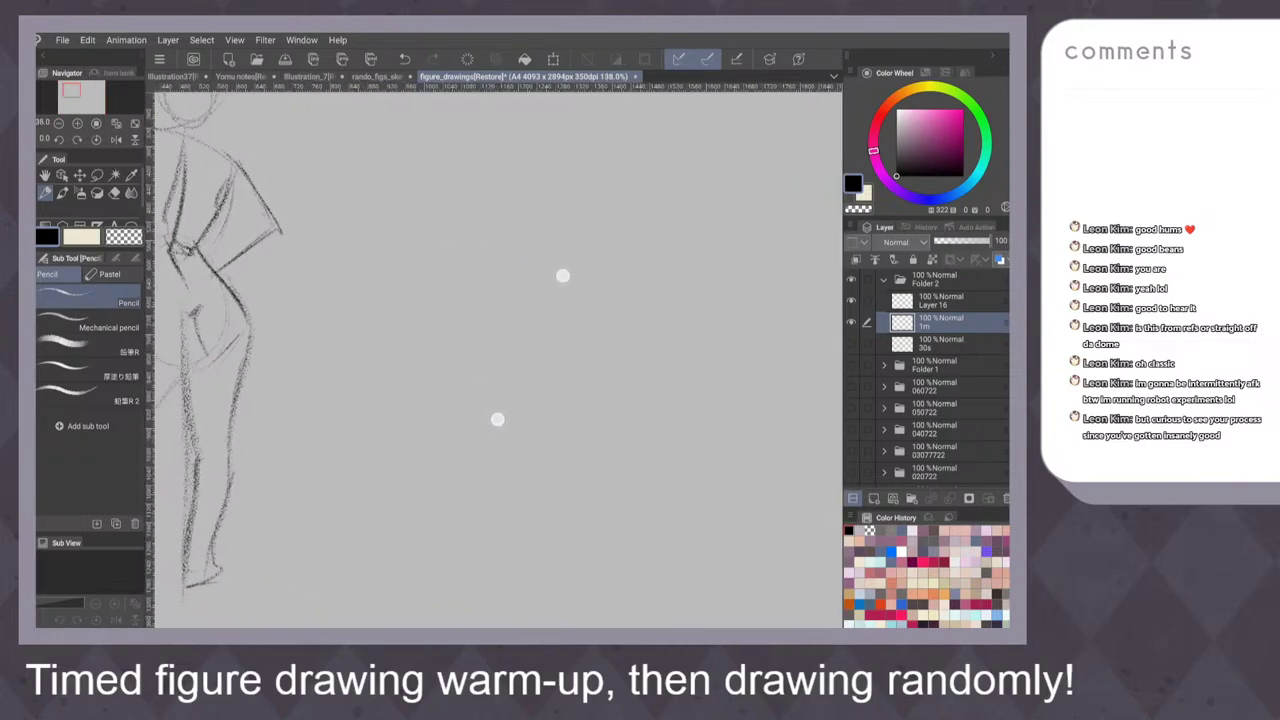
{"action": "scroll", "coordinate": [530, 348], "scroll_direction": "up", "scroll_amount": 2}
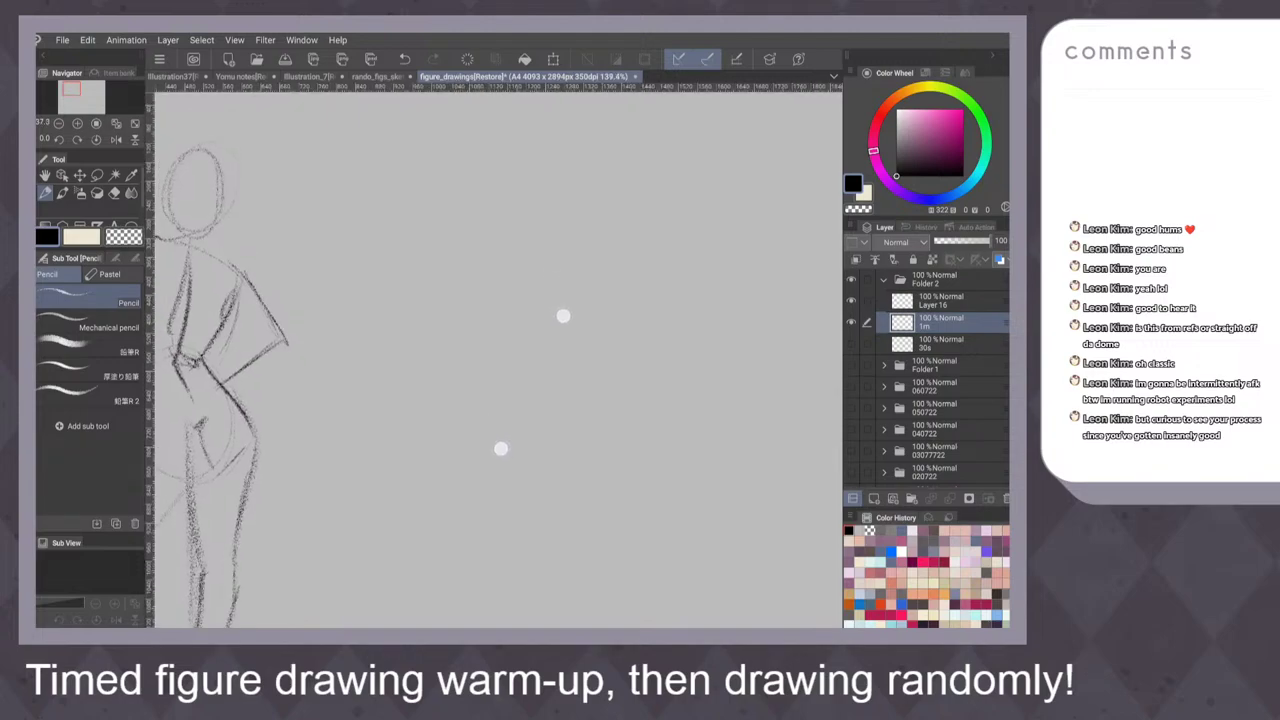
{"action": "scroll", "coordinate": [532, 382], "scroll_direction": "up", "scroll_amount": 1}
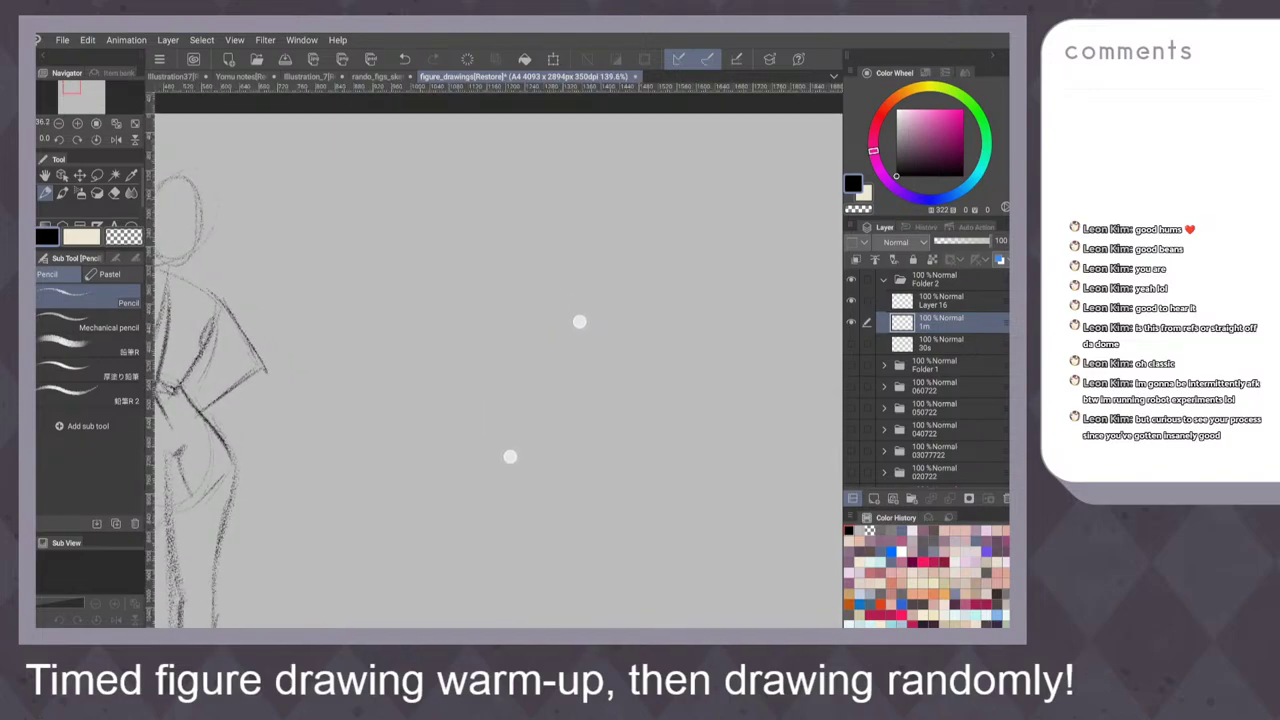
{"action": "scroll", "coordinate": [544, 388], "scroll_direction": "up", "scroll_amount": 1}
{"action": "left_click_drag", "start_coordinate": [330, 278], "coordinate": [316, 342]}
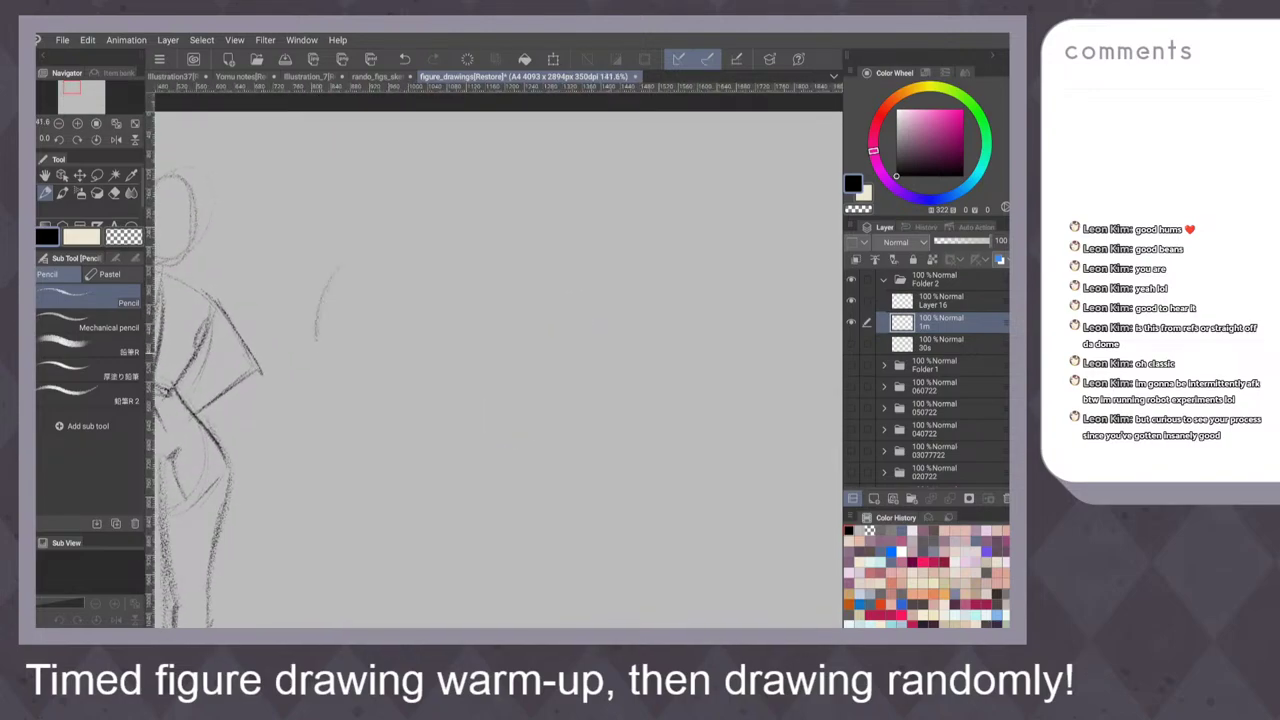
{"action": "key", "text": "ctrl+z"}
{"action": "mouse_move", "coordinate": [458, 218]}
{"action": "left_mouse_down"}
{"action": "mouse_move", "coordinate": [345, 290]}
{"action": "mouse_move", "coordinate": [320, 376]}
{"action": "mouse_move", "coordinate": [508, 211]}
{"action": "mouse_move", "coordinate": [548, 226]}
{"action": "left_mouse_up"}
{"action": "mouse_move", "coordinate": [552, 288]}
{"action": "left_mouse_down"}
{"action": "mouse_move", "coordinate": [440, 306]}
{"action": "mouse_move", "coordinate": [406, 292]}
{"action": "left_mouse_up"}
{"action": "mouse_move", "coordinate": [318, 340]}
{"action": "left_mouse_down"}
{"action": "mouse_move", "coordinate": [370, 404]}
{"action": "mouse_move", "coordinate": [314, 350]}
{"action": "left_mouse_up"}
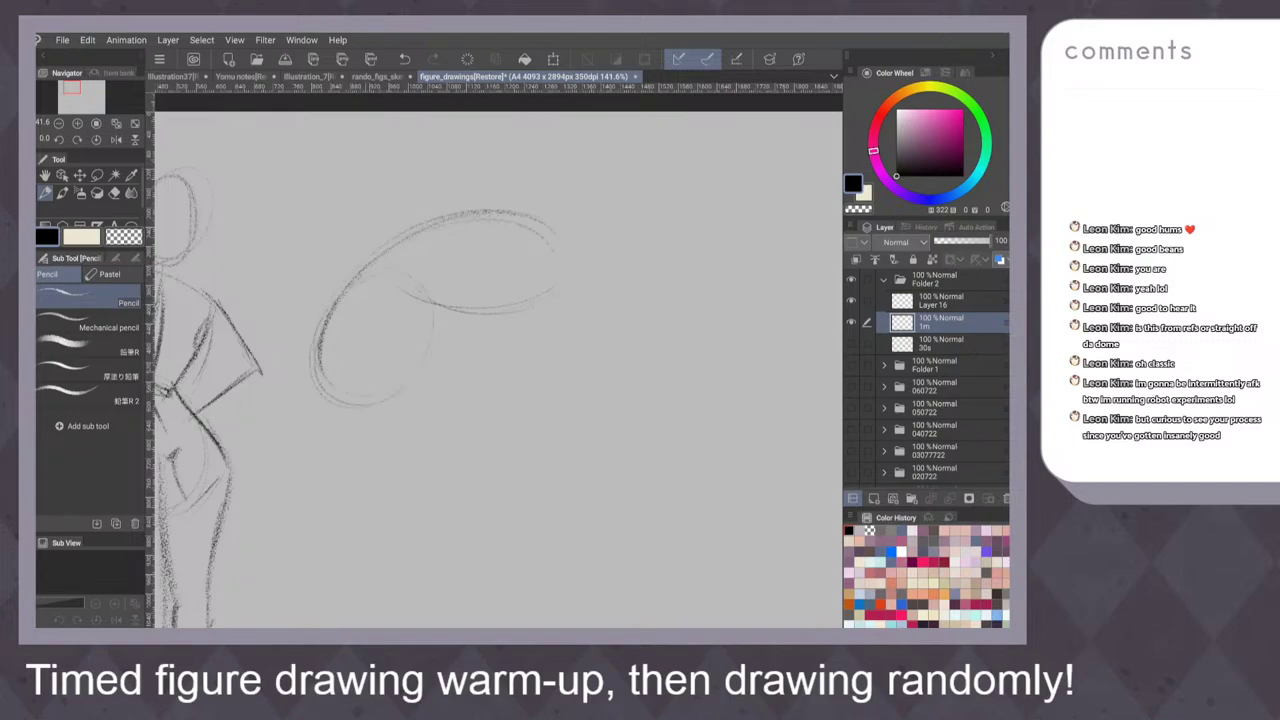
Extend the second figure's back into a neck and add a boxy forward-facing head with an ear
{"action": "left_click_drag", "start_coordinate": [667, 336], "coordinate": [562, 340]}
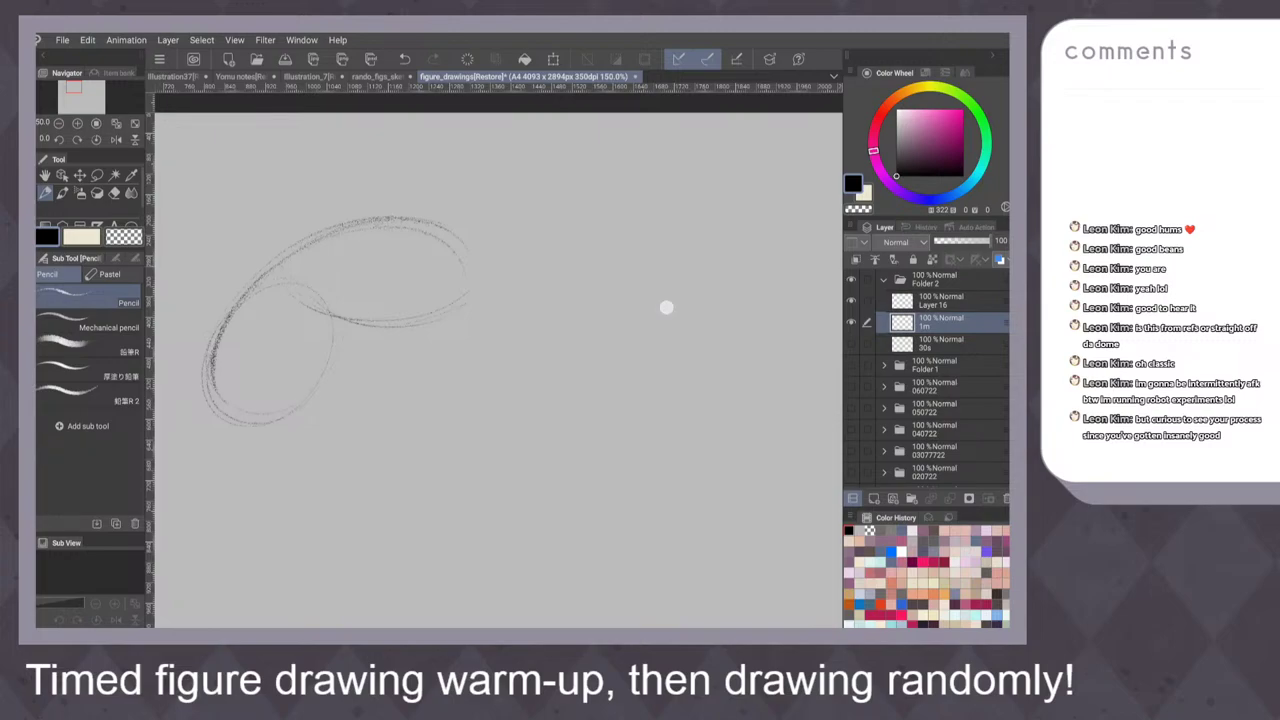
{"action": "left_click_drag", "start_coordinate": [454, 238], "coordinate": [520, 231]}
{"action": "mouse_move", "coordinate": [520, 228]}
{"action": "left_mouse_down"}
{"action": "mouse_move", "coordinate": [580, 210]}
{"action": "mouse_move", "coordinate": [600, 288]}
{"action": "mouse_move", "coordinate": [522, 312]}
{"action": "left_mouse_up"}
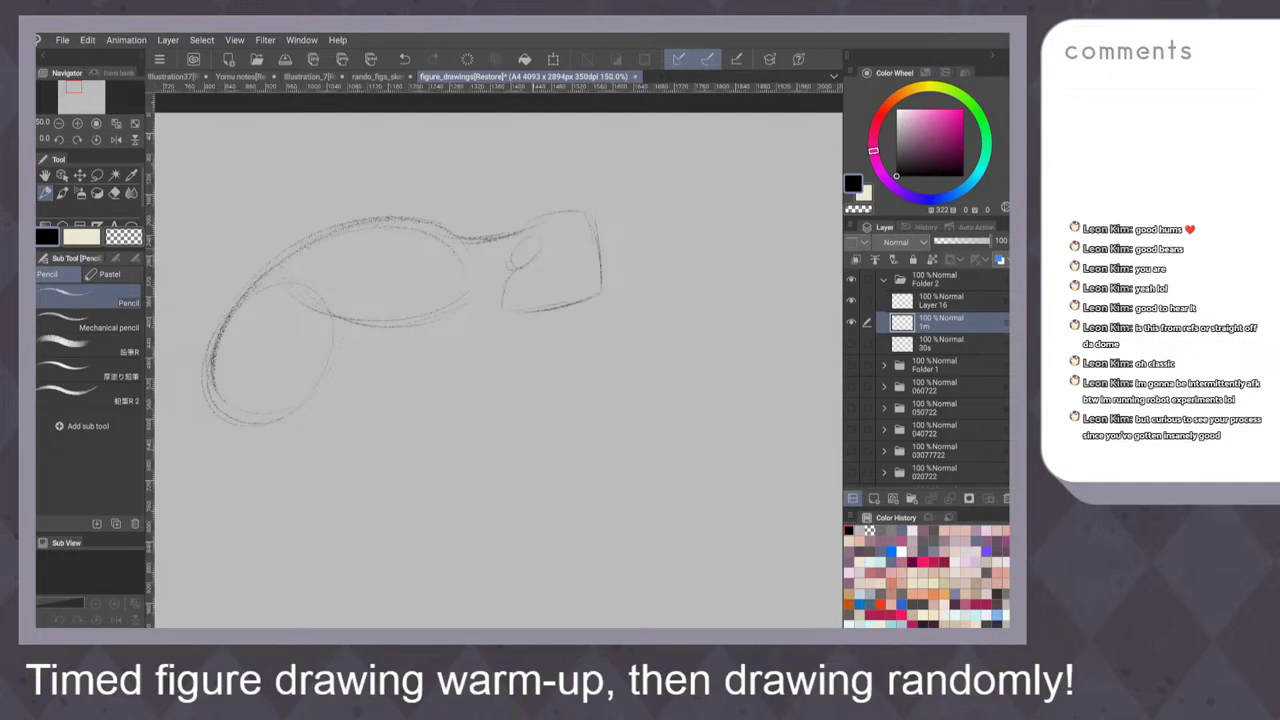
{"action": "left_click_drag", "start_coordinate": [532, 248], "coordinate": [510, 268]}
{"action": "left_click_drag", "start_coordinate": [627, 224], "coordinate": [648, 226]}
{"action": "left_click_drag", "start_coordinate": [522, 293], "coordinate": [478, 284]}
{"action": "mouse_move", "coordinate": [625, 233]}
{"action": "left_mouse_down"}
{"action": "mouse_move", "coordinate": [657, 211]}
{"action": "mouse_move", "coordinate": [666, 220]}
{"action": "left_mouse_up"}
{"action": "key", "text": "ctrl+z"}
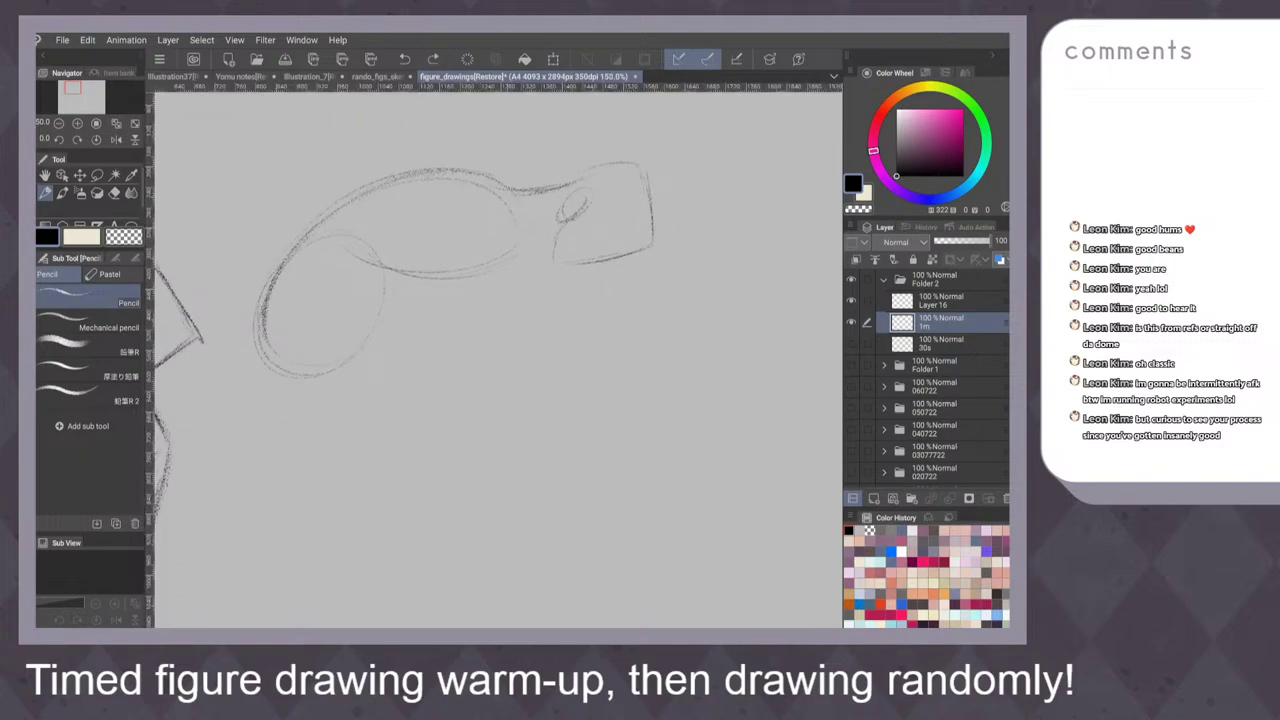
Add a shoulder mark on the second figure's ribcage and draw its horizontal thigh extending forward from the hip
{"action": "left_click_drag", "start_coordinate": [432, 206], "coordinate": [472, 198]}
{"action": "left_click_drag", "start_coordinate": [631, 260], "coordinate": [621, 250]}
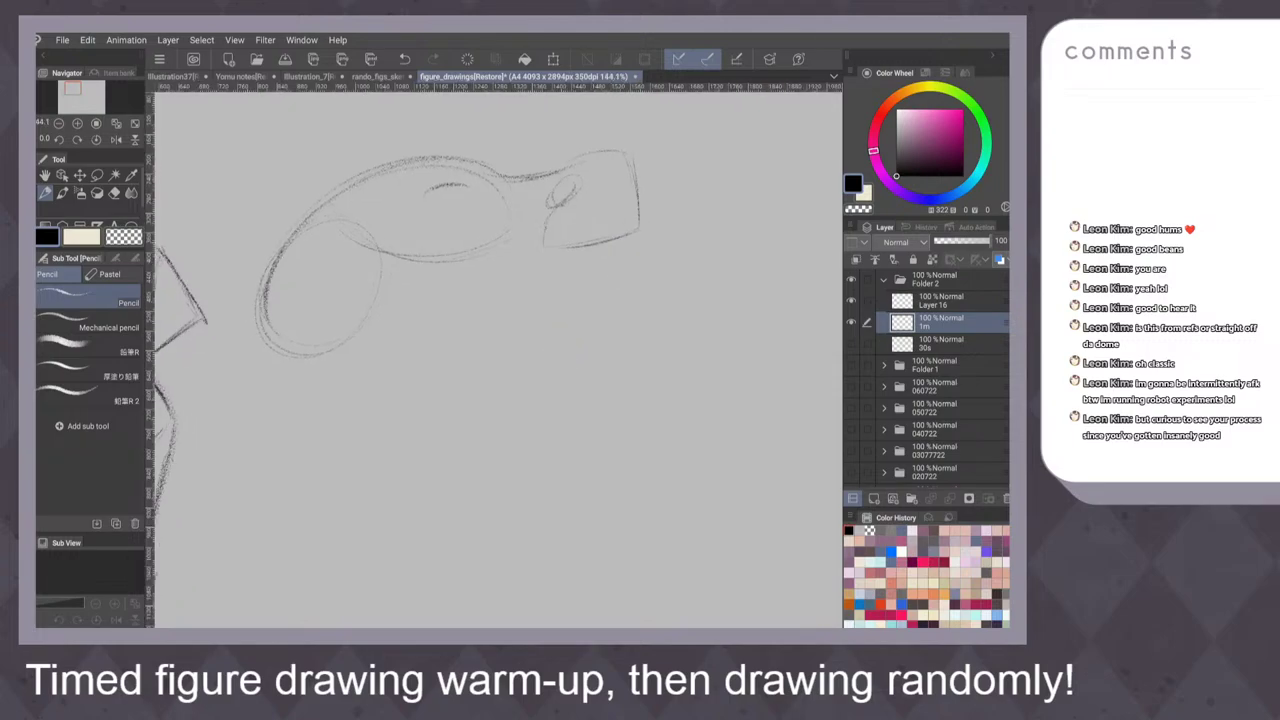
{"action": "left_click_drag", "start_coordinate": [288, 352], "coordinate": [548, 330]}
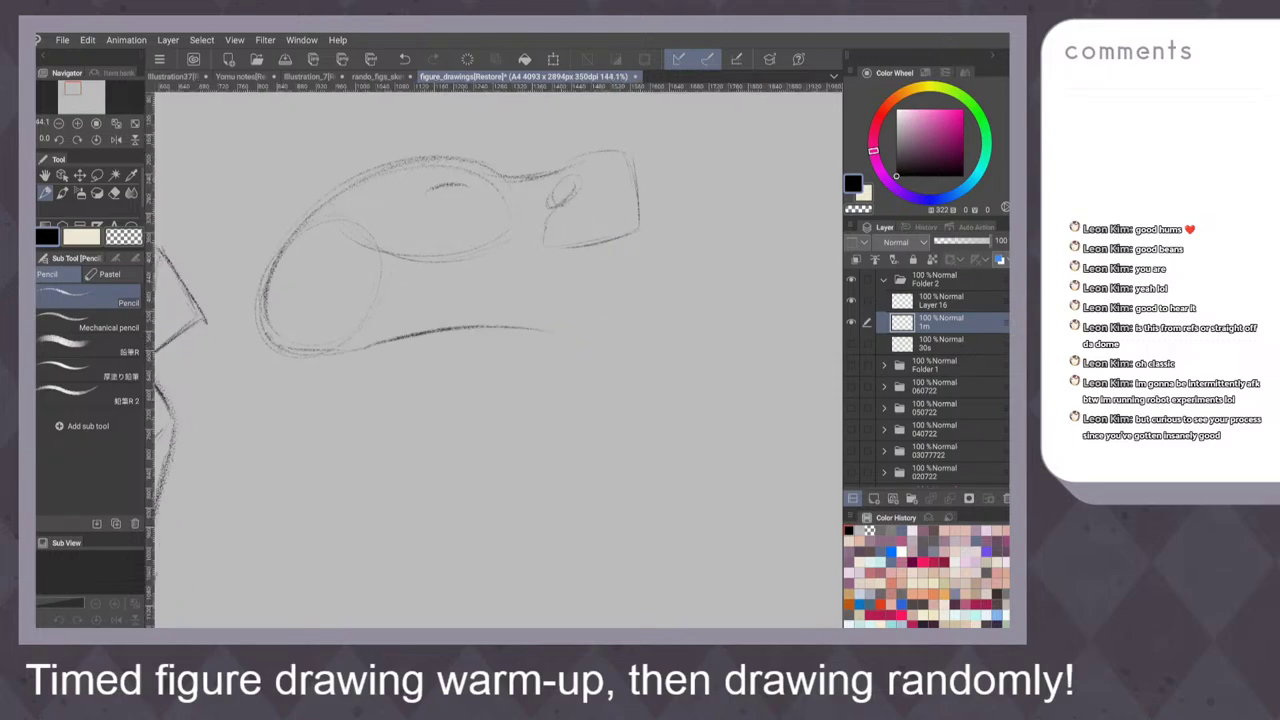
{"action": "left_click_drag", "start_coordinate": [416, 271], "coordinate": [484, 279]}
{"action": "left_click_drag", "start_coordinate": [330, 266], "coordinate": [522, 278]}
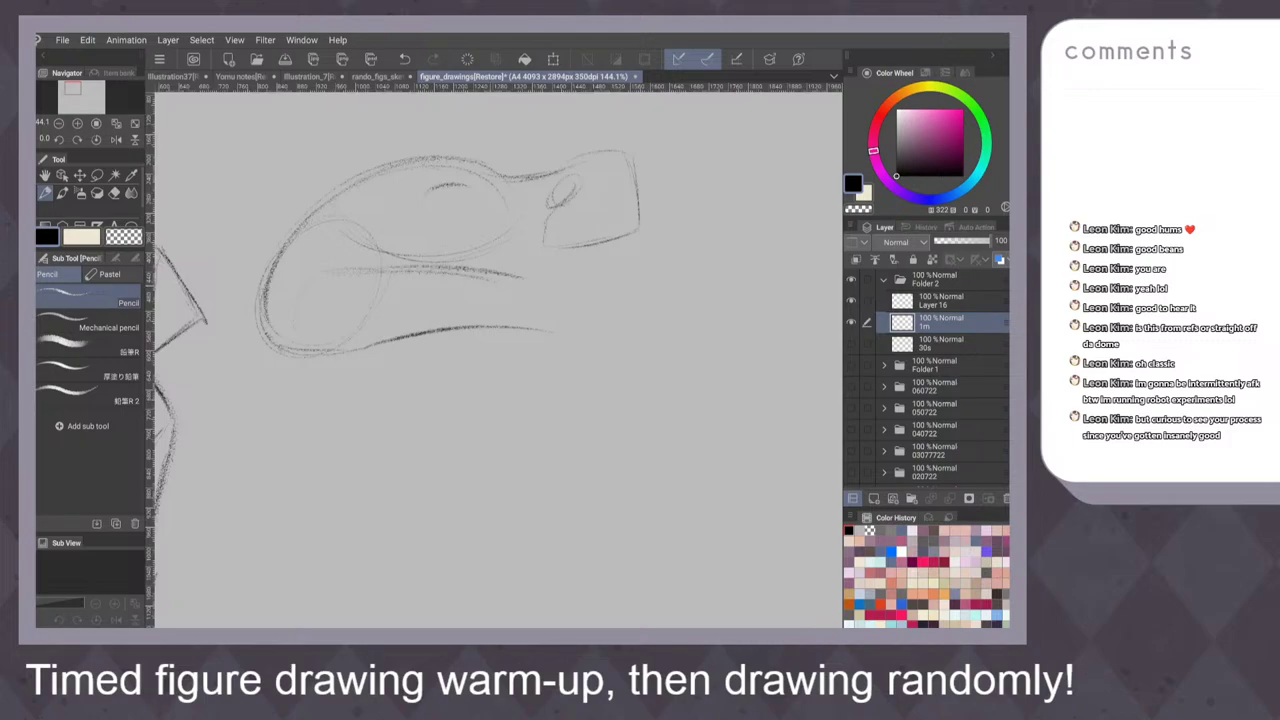
{"action": "left_click_drag", "start_coordinate": [637, 277], "coordinate": [624, 241]}
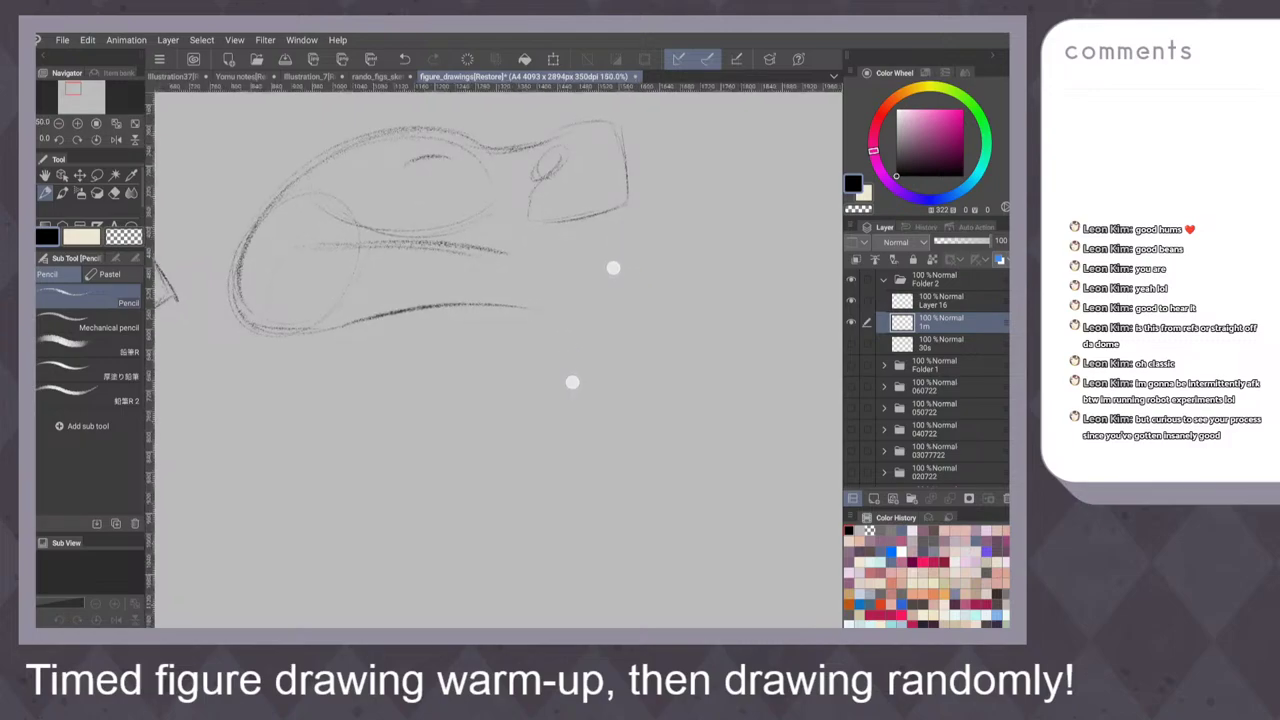
{"action": "key", "text": "ctrl+z"}
Draw the second figure's knee and the front contour of its shin curving down toward the foot
{"action": "mouse_move", "coordinate": [470, 255]}
{"action": "left_mouse_down"}
{"action": "mouse_move", "coordinate": [504, 276]}
{"action": "mouse_move", "coordinate": [532, 519]}
{"action": "left_mouse_up"}
{"action": "left_click_drag", "start_coordinate": [498, 360], "coordinate": [540, 537]}
{"action": "left_click_drag", "start_coordinate": [603, 311], "coordinate": [585, 283]}
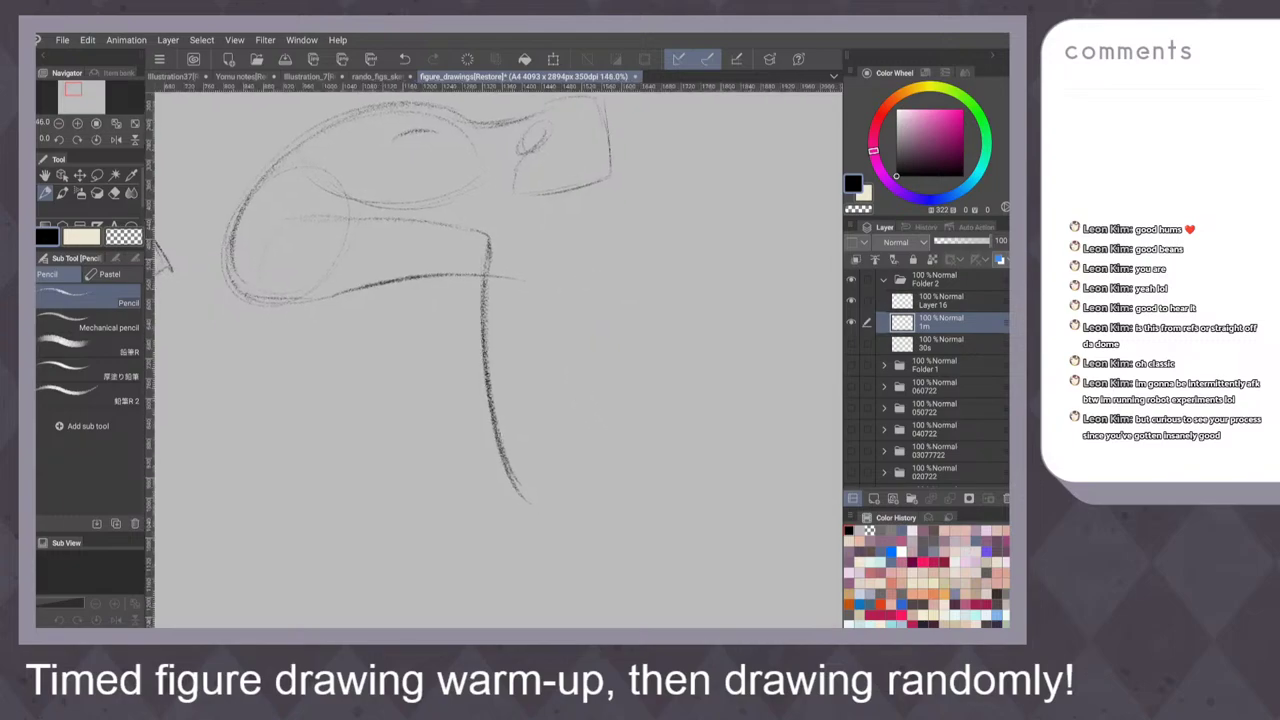
Draw the second figure's calf contour and close the lower leg with a heel and pointed foot
{"action": "left_click_drag", "start_coordinate": [428, 268], "coordinate": [462, 432]}
{"action": "left_click_drag", "start_coordinate": [440, 345], "coordinate": [482, 478]}
{"action": "left_click_drag", "start_coordinate": [426, 330], "coordinate": [477, 502]}
{"action": "left_click_drag", "start_coordinate": [465, 452], "coordinate": [472, 510]}
{"action": "left_click_drag", "start_coordinate": [478, 506], "coordinate": [562, 506]}
{"action": "left_click_drag", "start_coordinate": [505, 458], "coordinate": [568, 502]}
{"action": "scroll", "coordinate": [499, 360], "scroll_direction": "up", "scroll_amount": 1}
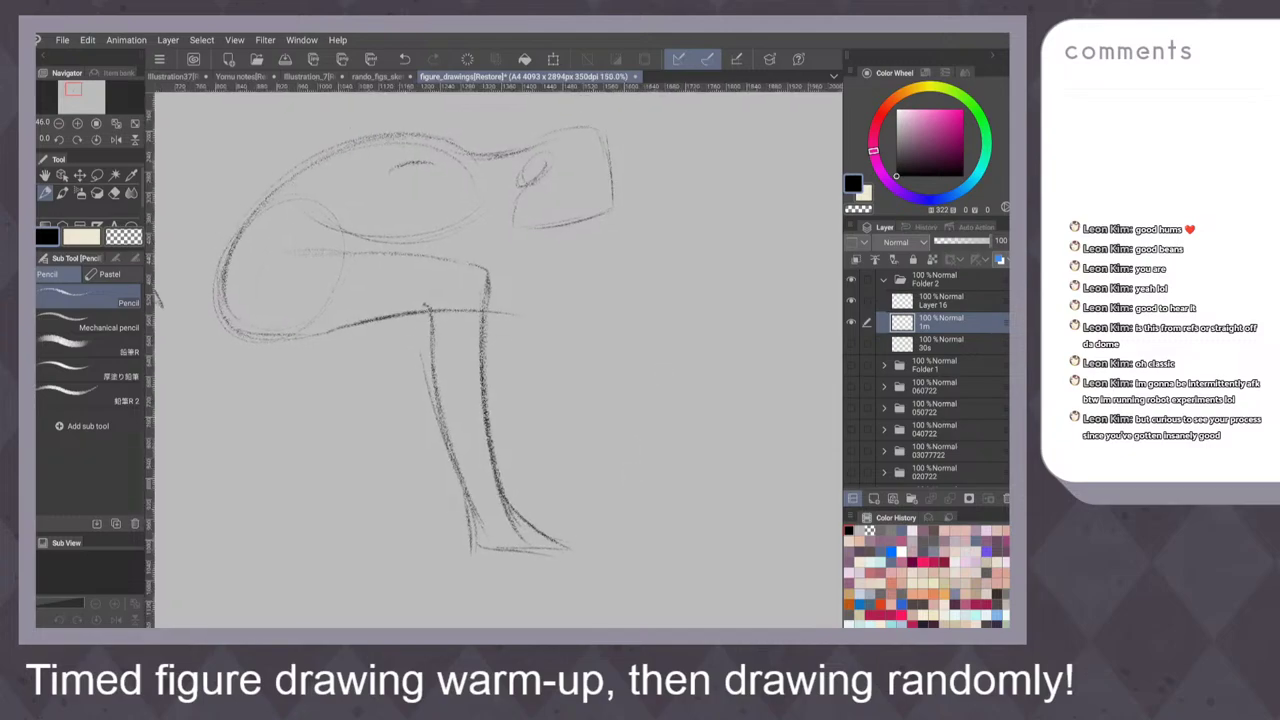
Draw the second figure's arm hanging from the shoulder across the thigh and down alongside the shin
{"action": "left_click_drag", "start_coordinate": [462, 172], "coordinate": [450, 470]}
{"action": "left_click_drag", "start_coordinate": [388, 176], "coordinate": [446, 496]}
{"action": "scroll", "coordinate": [545, 330], "scroll_direction": "down", "scroll_amount": 2}
Sketch the third figure's tapered torso block with a slanted shoulder line and curved centre line, beside the second figure's head
{"action": "left_click_drag", "start_coordinate": [509, 328], "coordinate": [533, 318]}
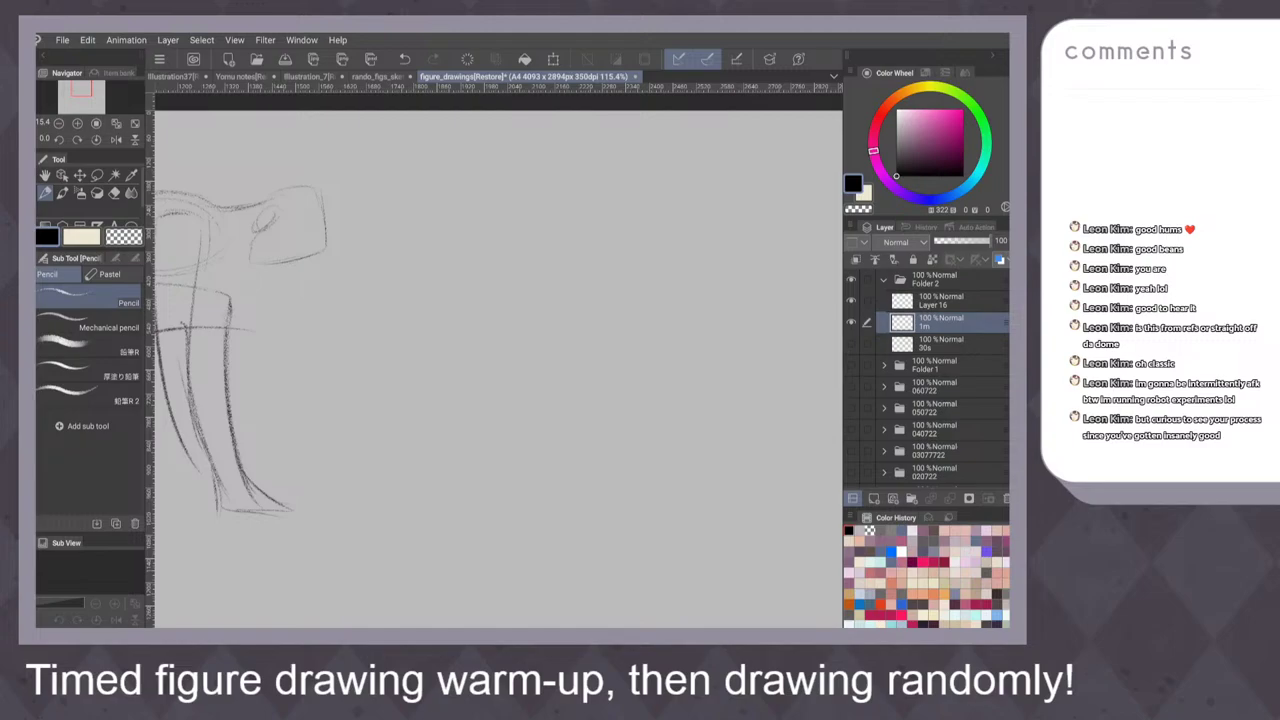
{"action": "scroll", "coordinate": [560, 380], "scroll_direction": "up", "scroll_amount": 2}
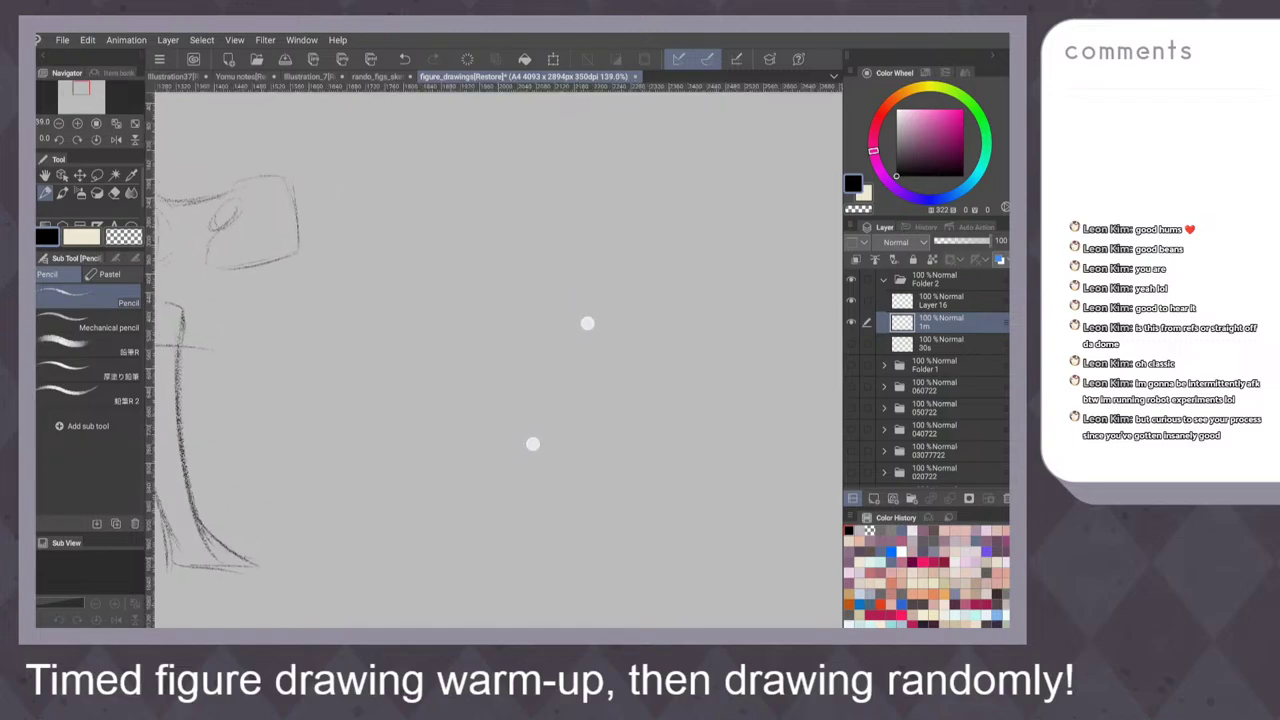
{"action": "mouse_move", "coordinate": [410, 240]}
{"action": "left_mouse_down"}
{"action": "mouse_move", "coordinate": [478, 204]}
{"action": "mouse_move", "coordinate": [501, 242]}
{"action": "mouse_move", "coordinate": [502, 288]}
{"action": "left_mouse_up"}
{"action": "mouse_move", "coordinate": [416, 240]}
{"action": "left_mouse_down"}
{"action": "mouse_move", "coordinate": [430, 306]}
{"action": "mouse_move", "coordinate": [504, 300]}
{"action": "left_mouse_up"}
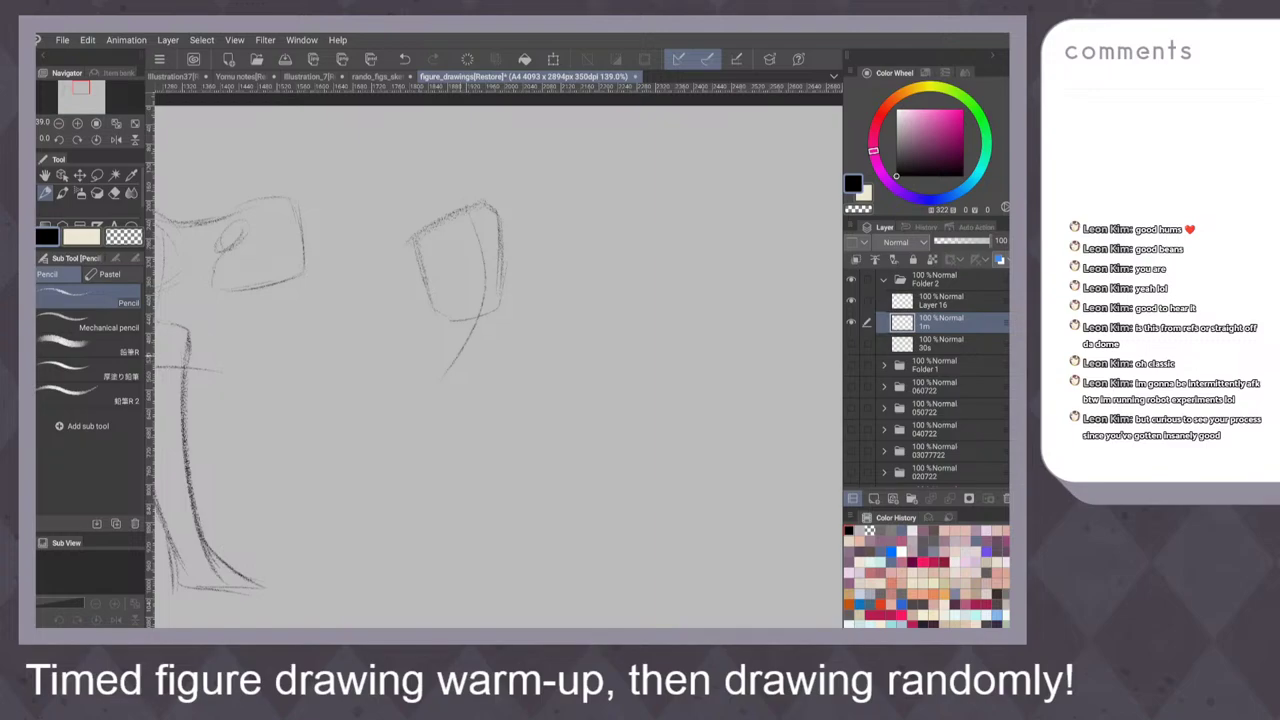
{"action": "mouse_move", "coordinate": [470, 216]}
{"action": "left_mouse_down"}
{"action": "mouse_move", "coordinate": [478, 312]}
{"action": "mouse_move", "coordinate": [445, 372]}
{"action": "left_mouse_up"}
Draw the third figure's tilted hips below the waist and begin the arm extending outward from its lower shoulder
{"action": "mouse_move", "coordinate": [422, 308]}
{"action": "left_mouse_down"}
{"action": "mouse_move", "coordinate": [436, 303]}
{"action": "mouse_move", "coordinate": [436, 376]}
{"action": "left_mouse_up"}
{"action": "mouse_move", "coordinate": [496, 308]}
{"action": "left_mouse_down"}
{"action": "mouse_move", "coordinate": [476, 360]}
{"action": "mouse_move", "coordinate": [410, 375]}
{"action": "mouse_move", "coordinate": [380, 356]}
{"action": "mouse_move", "coordinate": [420, 310]}
{"action": "left_mouse_up"}
{"action": "left_click_drag", "start_coordinate": [424, 266], "coordinate": [410, 326]}
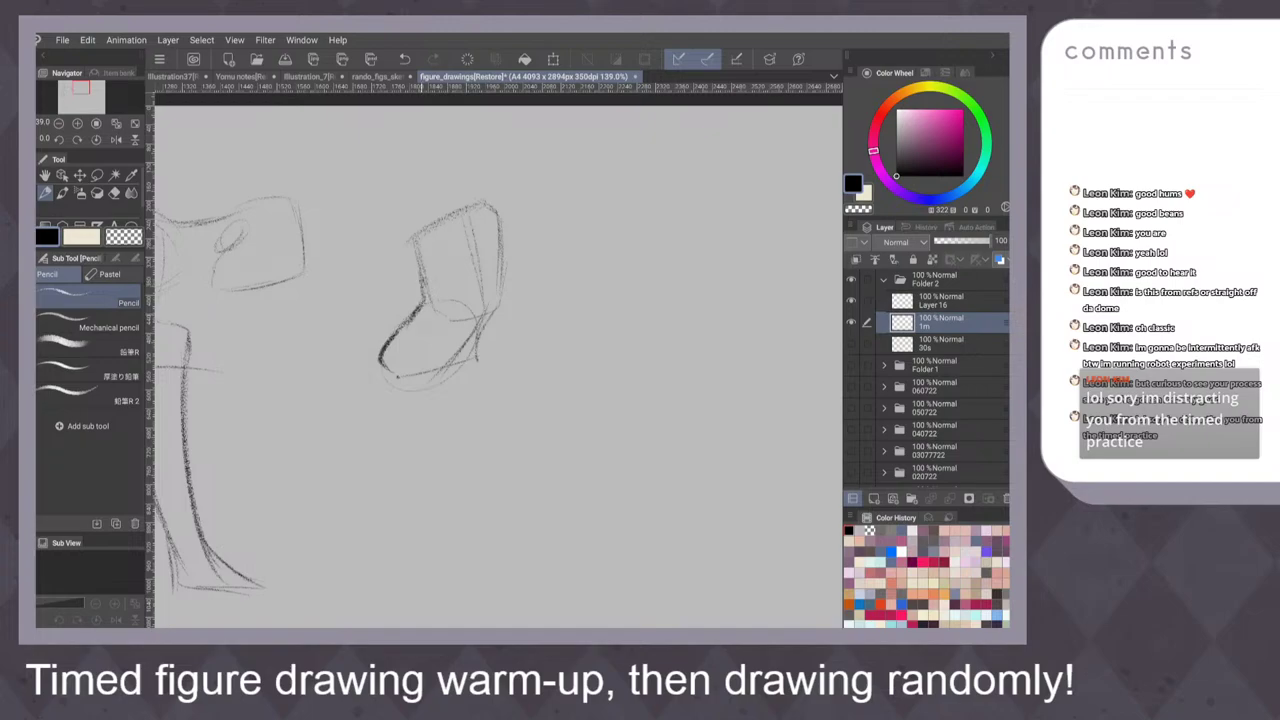
{"action": "mouse_move", "coordinate": [424, 230]}
{"action": "left_mouse_down"}
{"action": "mouse_move", "coordinate": [362, 270]}
{"action": "mouse_move", "coordinate": [369, 294]}
{"action": "left_mouse_up"}
{"action": "left_click_drag", "start_coordinate": [581, 269], "coordinate": [587, 204]}
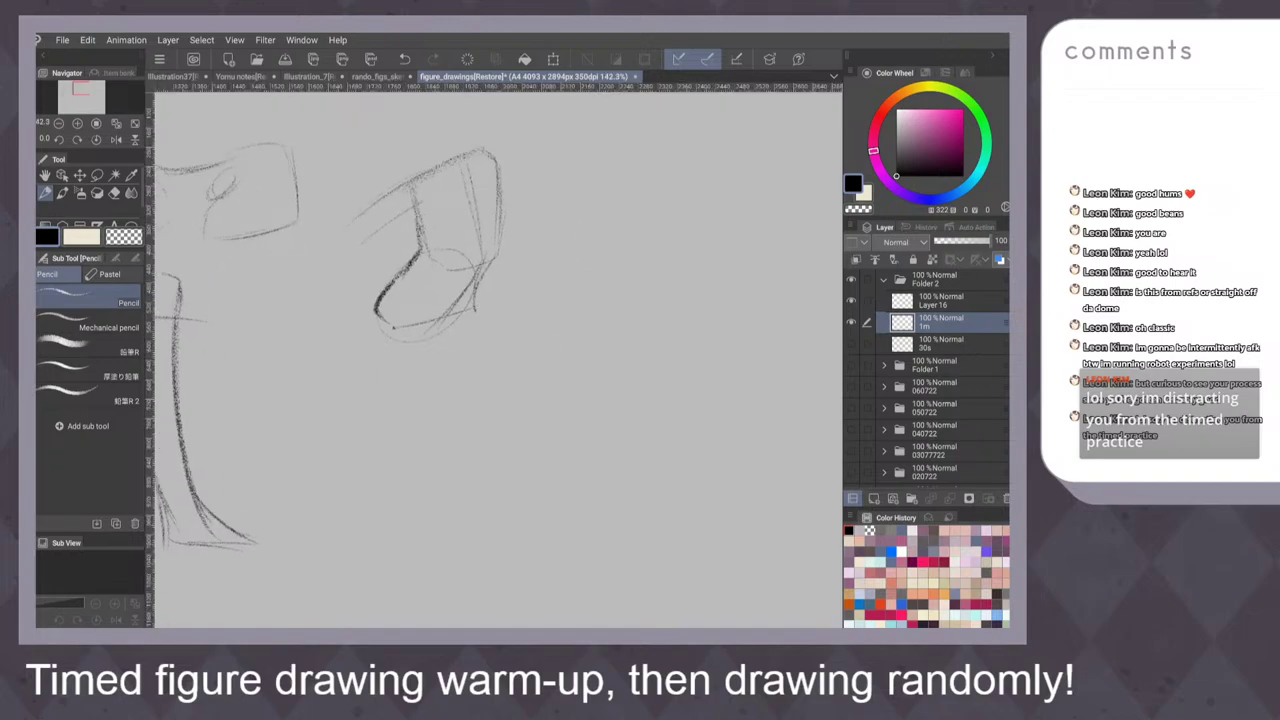
Draw the long curved outer contour of the third figure's far leg down from the hip
{"action": "left_click_drag", "start_coordinate": [476, 308], "coordinate": [515, 489]}
{"action": "key", "text": "ctrl+z"}
{"action": "left_click_drag", "start_coordinate": [475, 309], "coordinate": [501, 487]}
{"action": "left_click_drag", "start_coordinate": [496, 358], "coordinate": [501, 468]}
Draw the third figure's near thigh as a tapered cylinder from the rounded hip joint to the knee
{"action": "left_click_drag", "start_coordinate": [428, 322], "coordinate": [426, 350]}
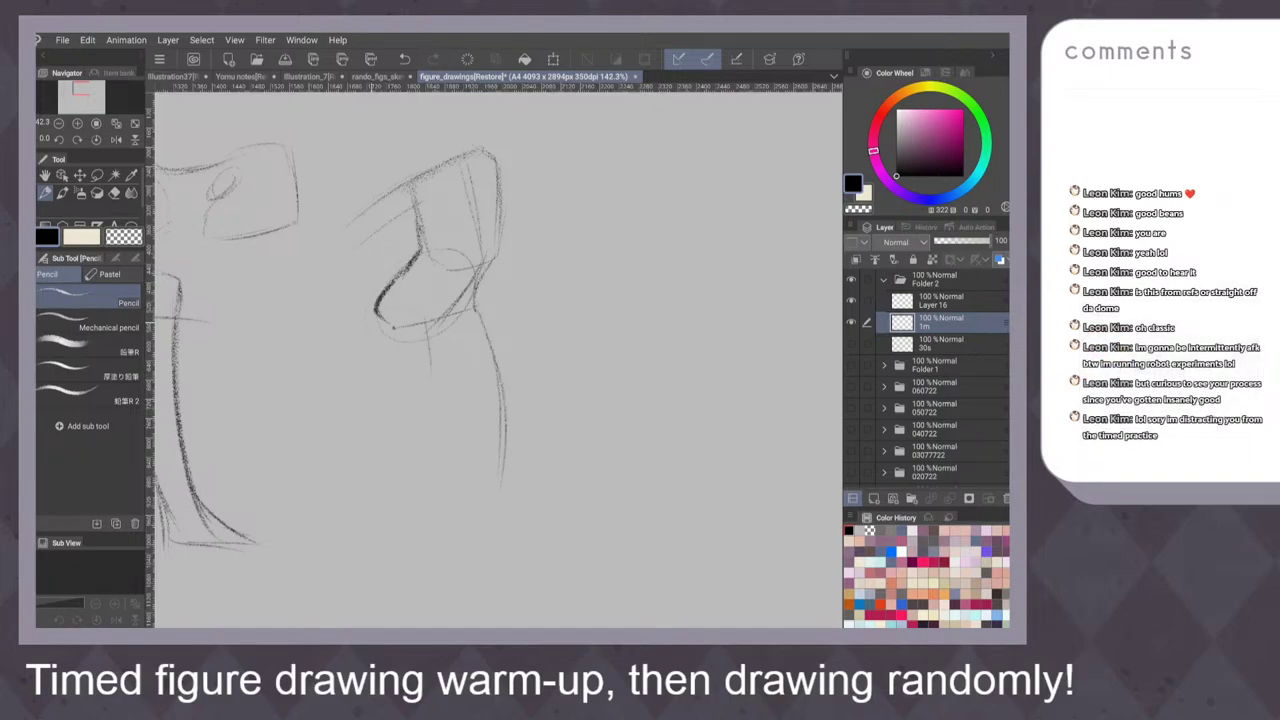
{"action": "left_click_drag", "start_coordinate": [372, 316], "coordinate": [404, 436]}
{"action": "left_click_drag", "start_coordinate": [418, 306], "coordinate": [440, 414]}
{"action": "left_click_drag", "start_coordinate": [430, 348], "coordinate": [436, 426]}
{"action": "mouse_move", "coordinate": [368, 322]}
{"action": "left_mouse_down"}
{"action": "mouse_move", "coordinate": [388, 388]}
{"action": "mouse_move", "coordinate": [430, 415]}
{"action": "mouse_move", "coordinate": [425, 314]}
{"action": "left_mouse_up"}
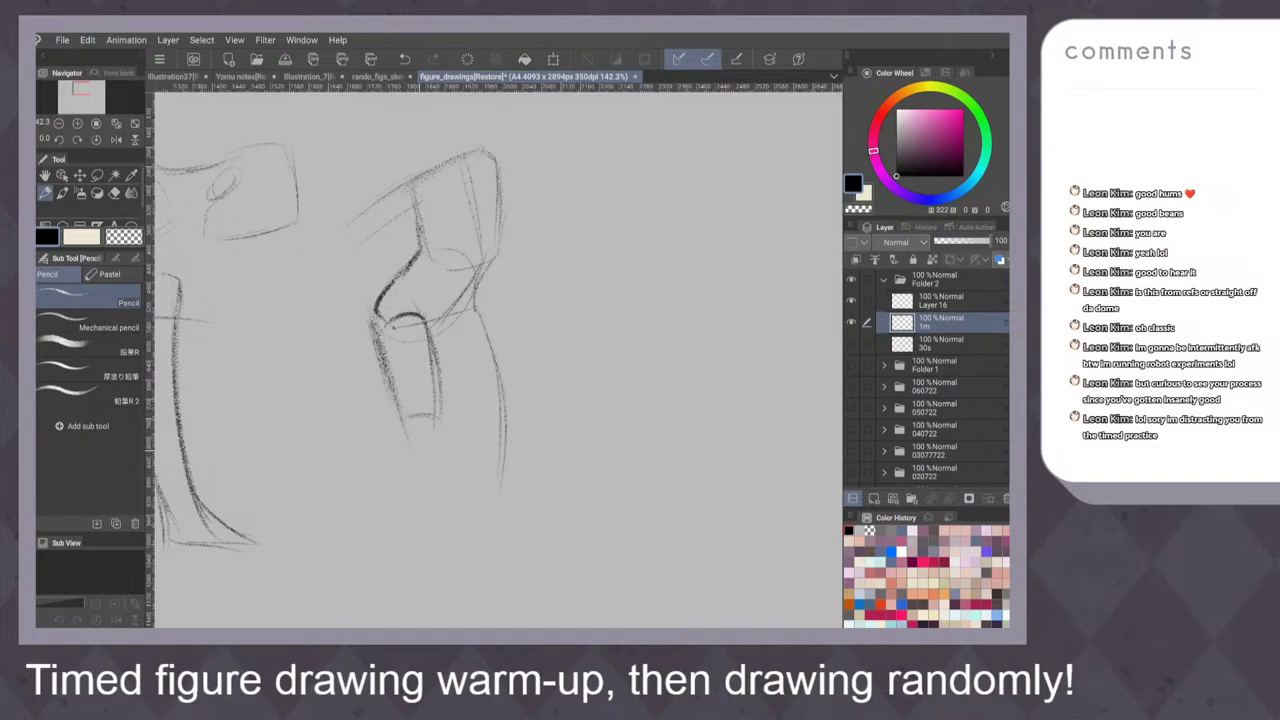
Draw the third figure's near lower leg as two long tapering lines slanting back from the knee
{"action": "left_click_drag", "start_coordinate": [436, 420], "coordinate": [348, 518]}
{"action": "left_click_drag", "start_coordinate": [430, 426], "coordinate": [330, 544]}
{"action": "left_click_drag", "start_coordinate": [400, 407], "coordinate": [334, 503]}
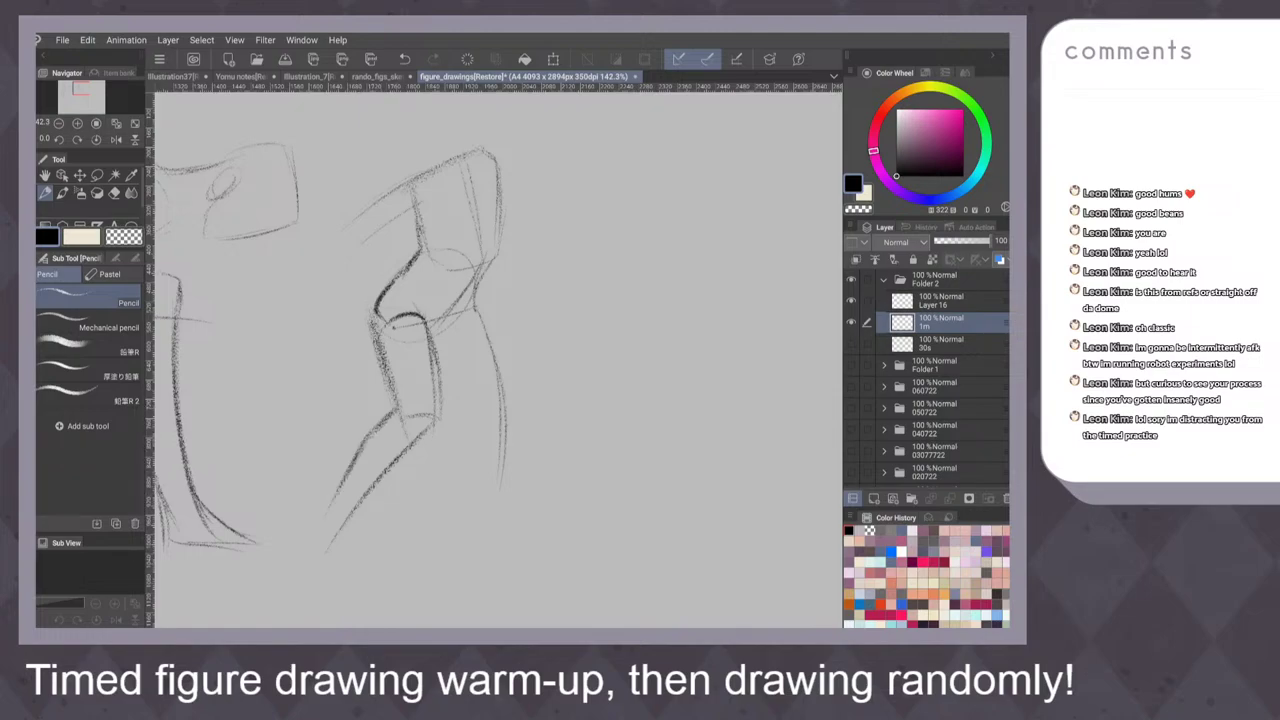
Draw the third figure's far leg with its inner thigh contour, knee oval, calf and simple foot
{"action": "mouse_move", "coordinate": [432, 348]}
{"action": "left_mouse_down"}
{"action": "mouse_move", "coordinate": [474, 419]}
{"action": "mouse_move", "coordinate": [494, 403]}
{"action": "mouse_move", "coordinate": [478, 404]}
{"action": "left_mouse_up"}
{"action": "left_click_drag", "start_coordinate": [606, 343], "coordinate": [614, 297]}
{"action": "left_click_drag", "start_coordinate": [506, 346], "coordinate": [497, 465]}
{"action": "left_click_drag", "start_coordinate": [508, 400], "coordinate": [506, 523]}
{"action": "left_click_drag", "start_coordinate": [472, 362], "coordinate": [480, 460]}
{"action": "mouse_move", "coordinate": [481, 460]}
{"action": "left_mouse_down"}
{"action": "mouse_move", "coordinate": [493, 470]}
{"action": "mouse_move", "coordinate": [470, 474]}
{"action": "mouse_move", "coordinate": [470, 514]}
{"action": "mouse_move", "coordinate": [510, 524]}
{"action": "left_mouse_up"}
Draw the third figure's small oval head with a simple face above its shoulders
{"action": "mouse_move", "coordinate": [603, 311]}
{"action": "left_mouse_down"}
{"action": "mouse_move", "coordinate": [657, 360]}
{"action": "mouse_move", "coordinate": [634, 331]}
{"action": "left_mouse_up"}
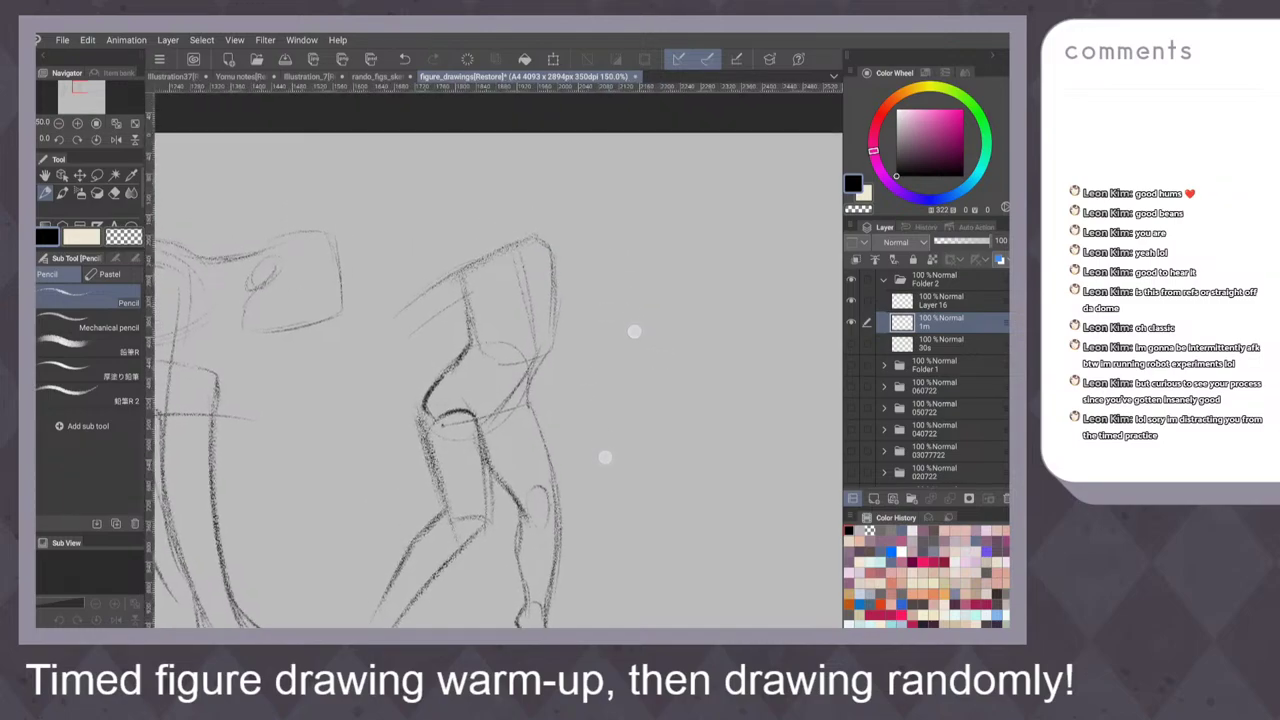
{"action": "scroll", "coordinate": [619, 394], "scroll_direction": "down", "scroll_amount": 2}
{"action": "mouse_move", "coordinate": [462, 150]}
{"action": "left_mouse_down"}
{"action": "mouse_move", "coordinate": [470, 208]}
{"action": "mouse_move", "coordinate": [482, 194]}
{"action": "left_mouse_up"}
Block in a fourth figure beside the third with a ribcage oval, a hip circle and a slanted shoulder line
{"action": "scroll", "coordinate": [640, 360], "scroll_direction": "right", "scroll_amount": 5}
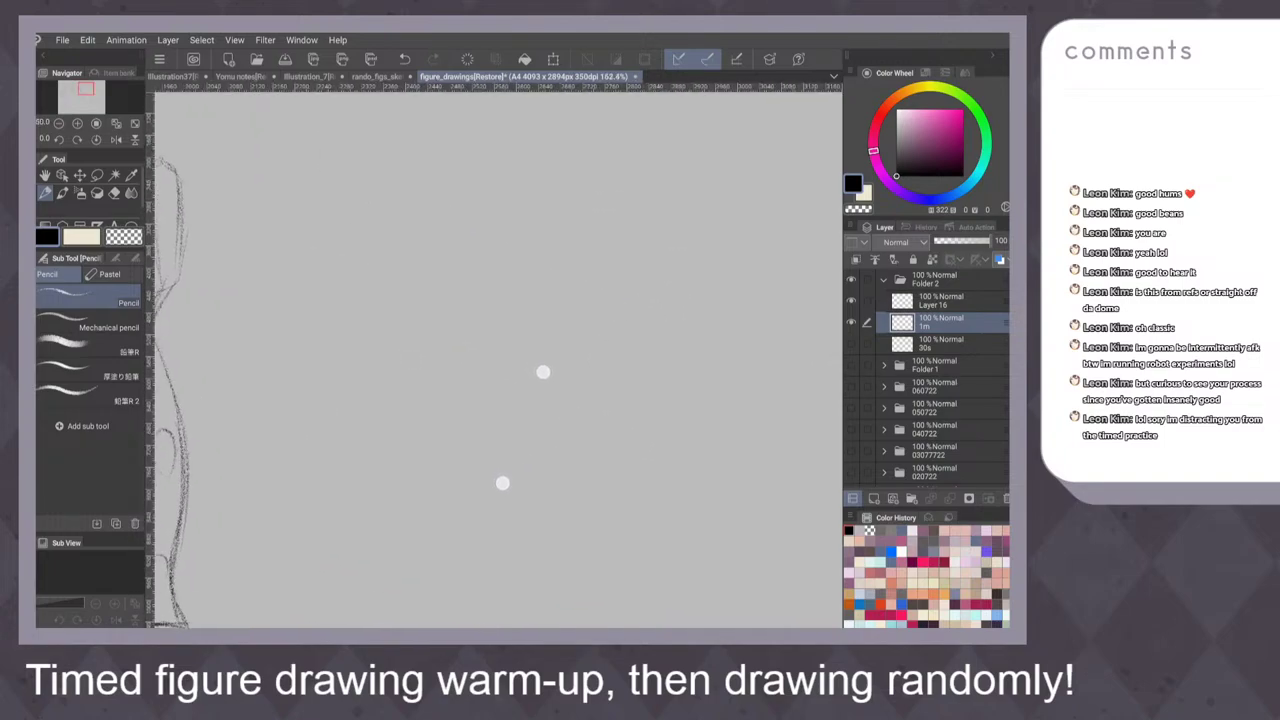
{"action": "scroll", "coordinate": [543, 372], "scroll_direction": "left", "scroll_amount": 5}
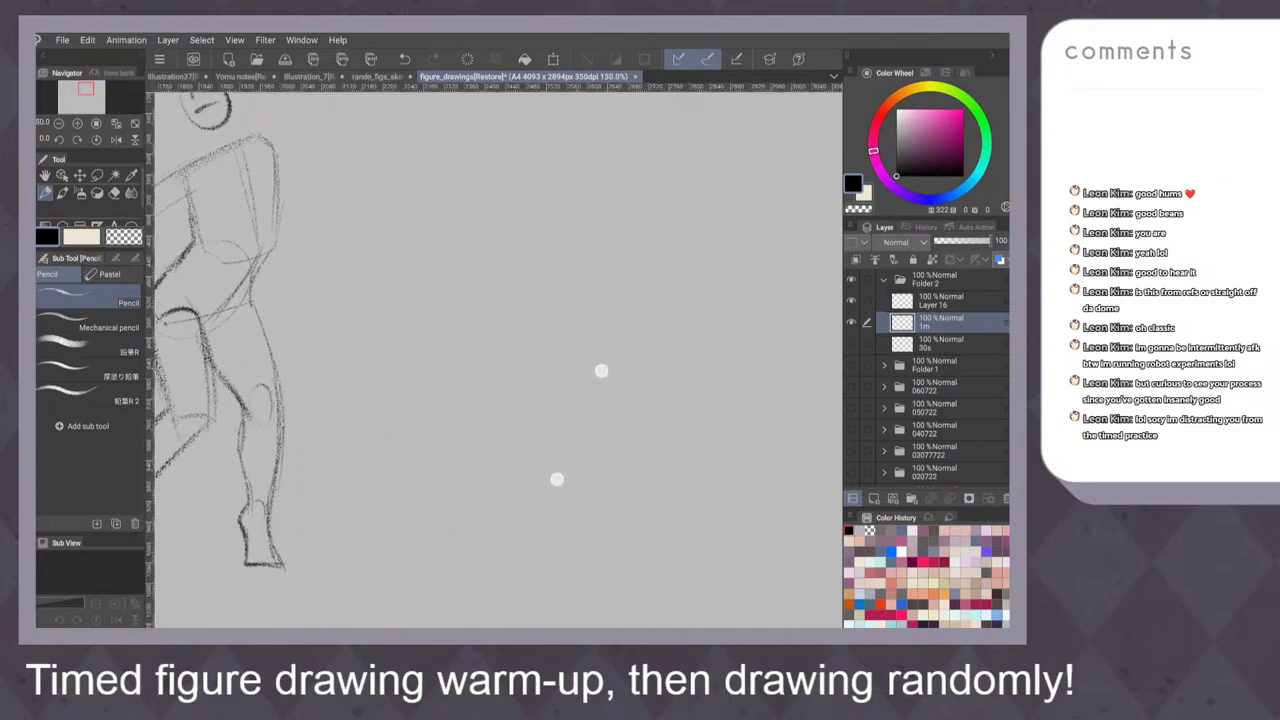
{"action": "scroll", "coordinate": [601, 371], "scroll_direction": "up", "scroll_amount": 2}
{"action": "scroll", "coordinate": [603, 394], "scroll_direction": "up", "scroll_amount": 3}
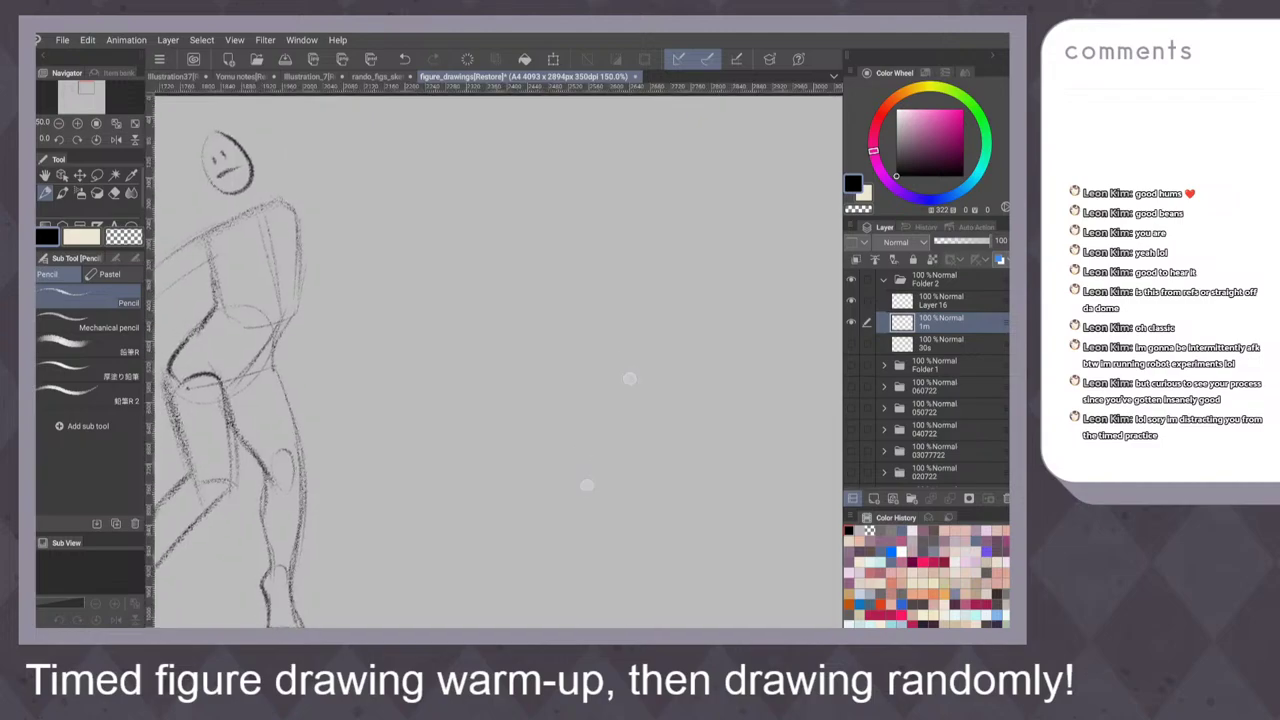
{"action": "scroll", "coordinate": [615, 370], "scroll_direction": "down", "scroll_amount": 3}
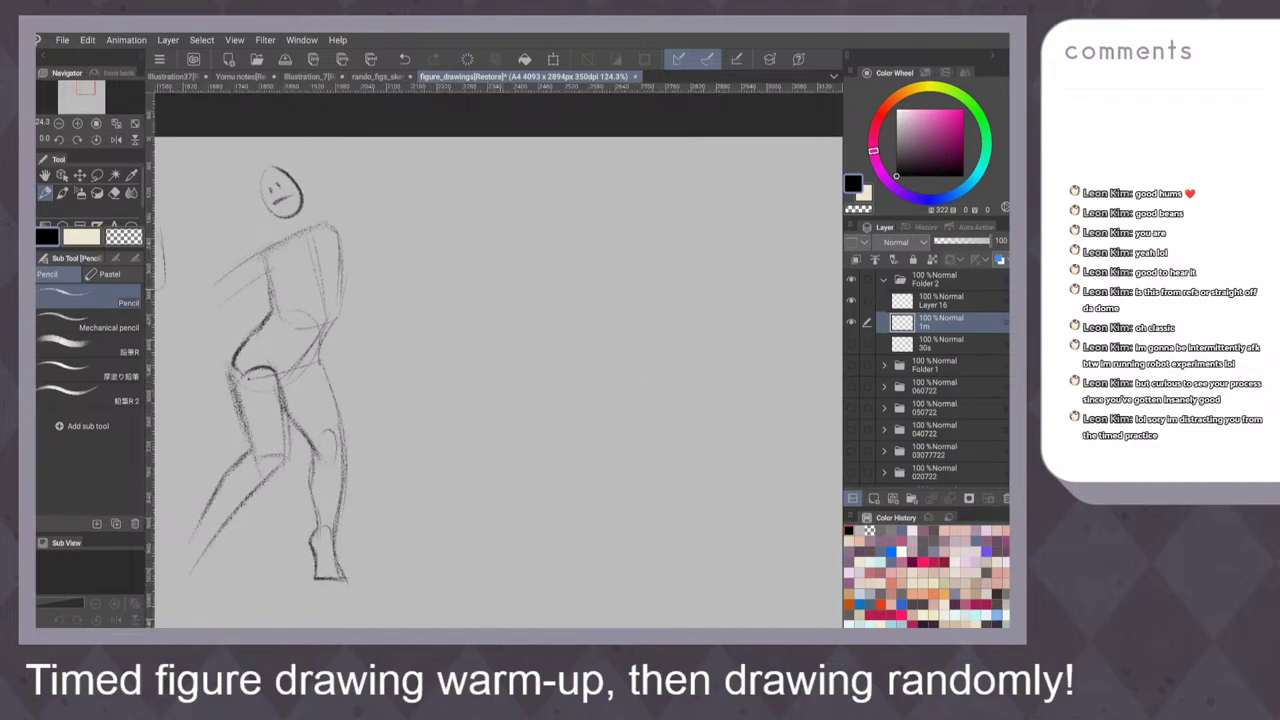
{"action": "mouse_move", "coordinate": [496, 317]}
{"action": "left_mouse_down"}
{"action": "mouse_move", "coordinate": [551, 288]}
{"action": "mouse_move", "coordinate": [565, 345]}
{"action": "mouse_move", "coordinate": [548, 289]}
{"action": "left_mouse_up"}
{"action": "mouse_move", "coordinate": [476, 390]}
{"action": "left_mouse_down"}
{"action": "mouse_move", "coordinate": [522, 446]}
{"action": "mouse_move", "coordinate": [555, 402]}
{"action": "mouse_move", "coordinate": [490, 378]}
{"action": "left_mouse_up"}
{"action": "key", "text": "ctrl+z"}
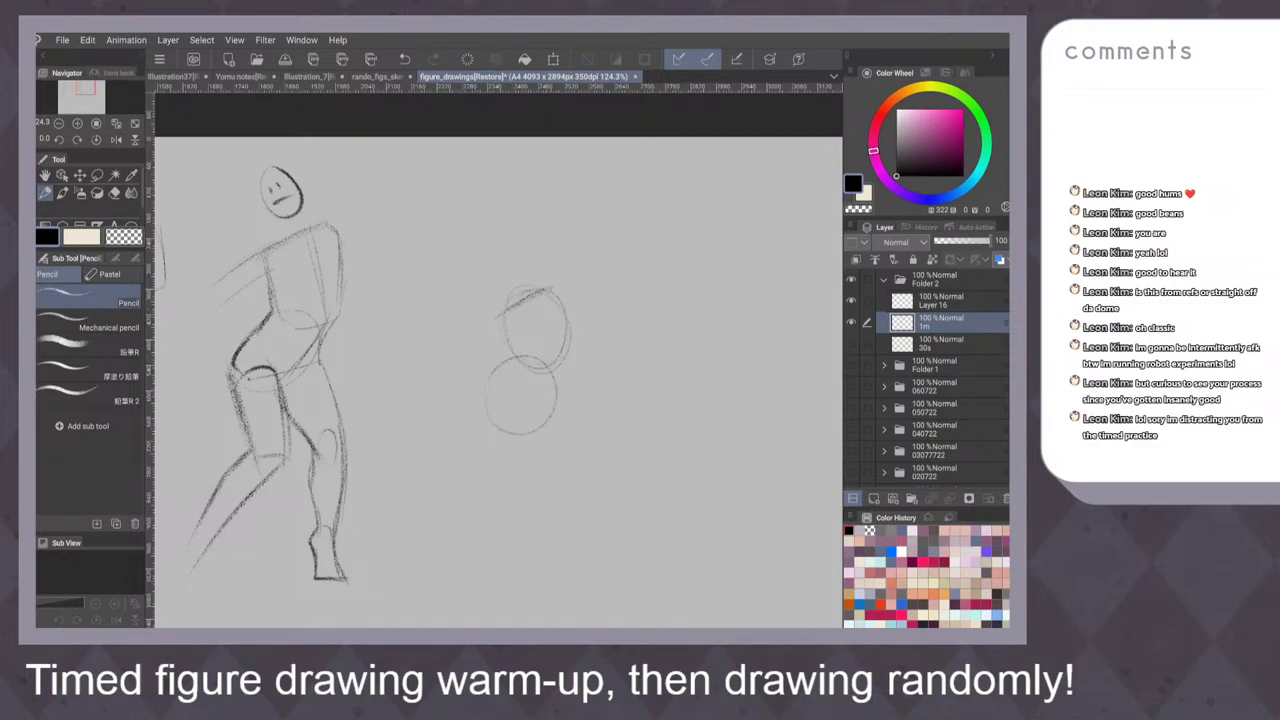
Add the fourth figure's bent centre line and outline both sides of its torso, pinched waist and hips
{"action": "mouse_move", "coordinate": [535, 298]}
{"action": "left_mouse_down"}
{"action": "mouse_move", "coordinate": [538, 358]}
{"action": "mouse_move", "coordinate": [508, 418]}
{"action": "left_mouse_up"}
{"action": "left_click_drag", "start_coordinate": [512, 360], "coordinate": [488, 404]}
{"action": "left_click_drag", "start_coordinate": [504, 314], "coordinate": [514, 360]}
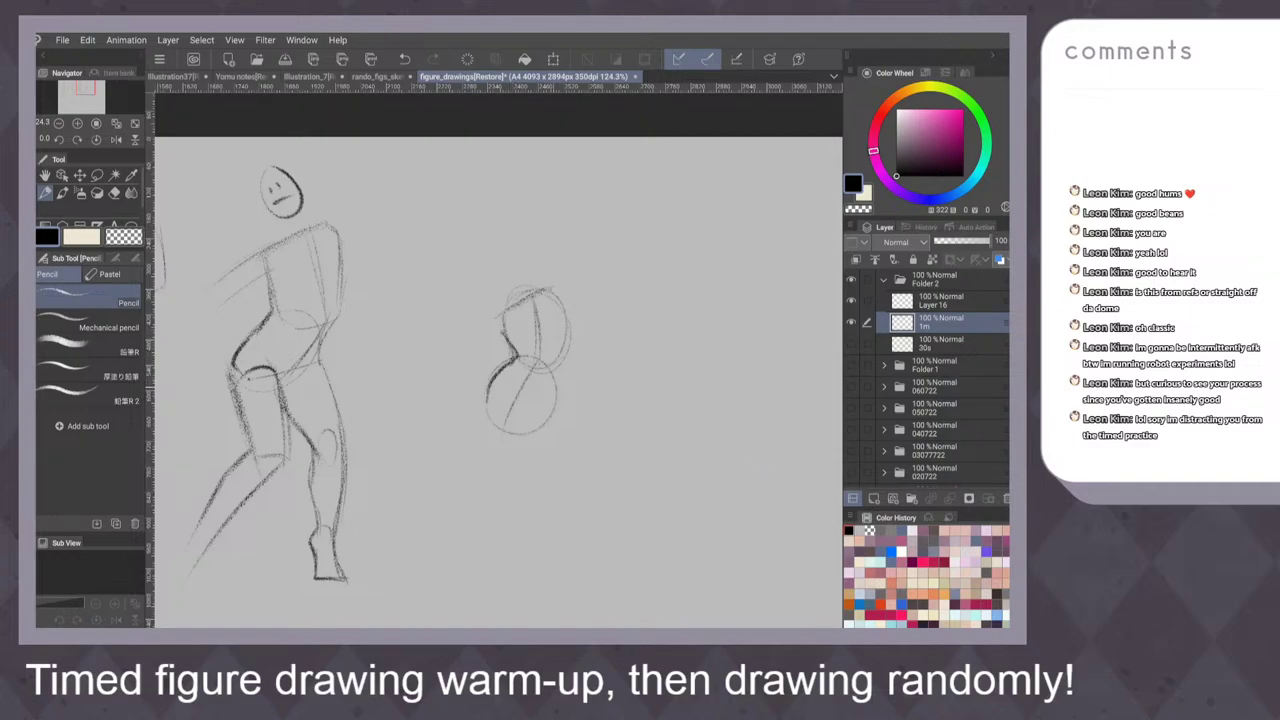
{"action": "left_click_drag", "start_coordinate": [570, 302], "coordinate": [554, 398]}
Draw the fourth figure's crossed legs as long tapering lines, one slanting outward and one nearly vertical
{"action": "scroll", "coordinate": [640, 323], "scroll_direction": "down", "scroll_amount": 1}
{"action": "mouse_move", "coordinate": [548, 344]}
{"action": "left_mouse_down"}
{"action": "mouse_move", "coordinate": [542, 400]}
{"action": "mouse_move", "coordinate": [497, 396]}
{"action": "mouse_move", "coordinate": [416, 538]}
{"action": "left_mouse_up"}
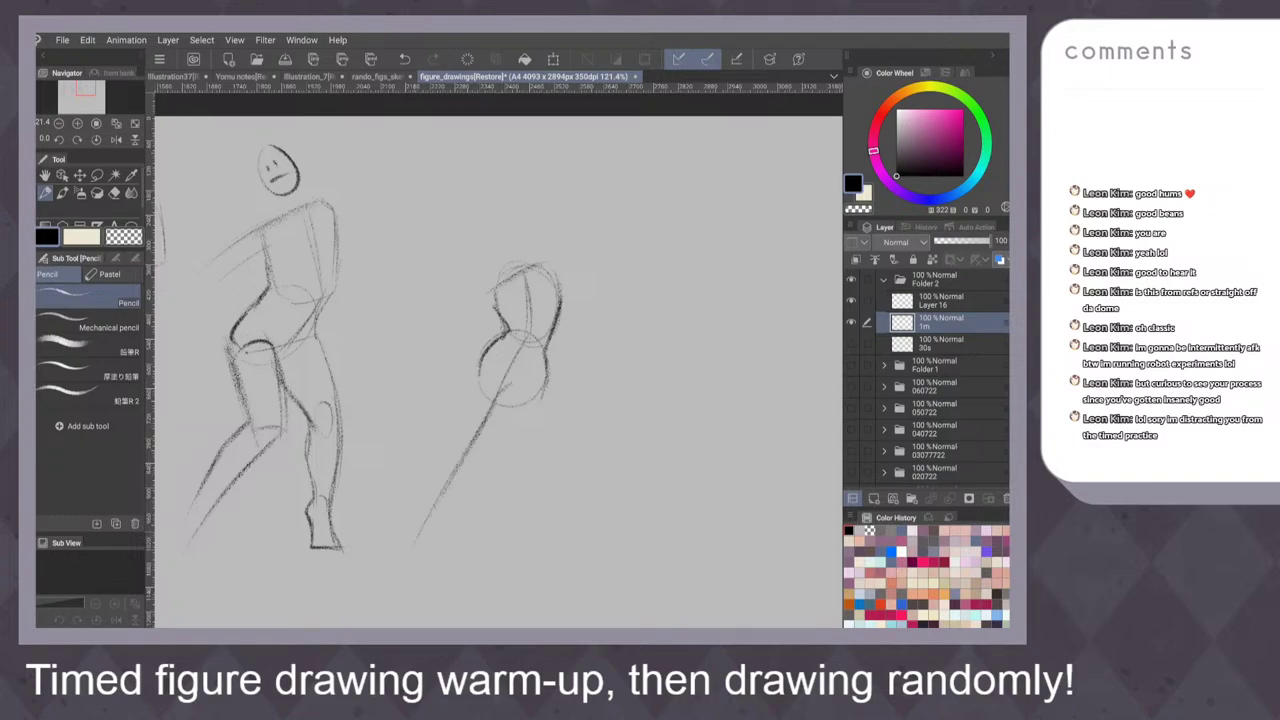
{"action": "left_click_drag", "start_coordinate": [538, 404], "coordinate": [414, 560]}
{"action": "mouse_move", "coordinate": [476, 376]}
{"action": "left_mouse_down"}
{"action": "mouse_move", "coordinate": [470, 422]}
{"action": "mouse_move", "coordinate": [500, 548]}
{"action": "left_mouse_up"}
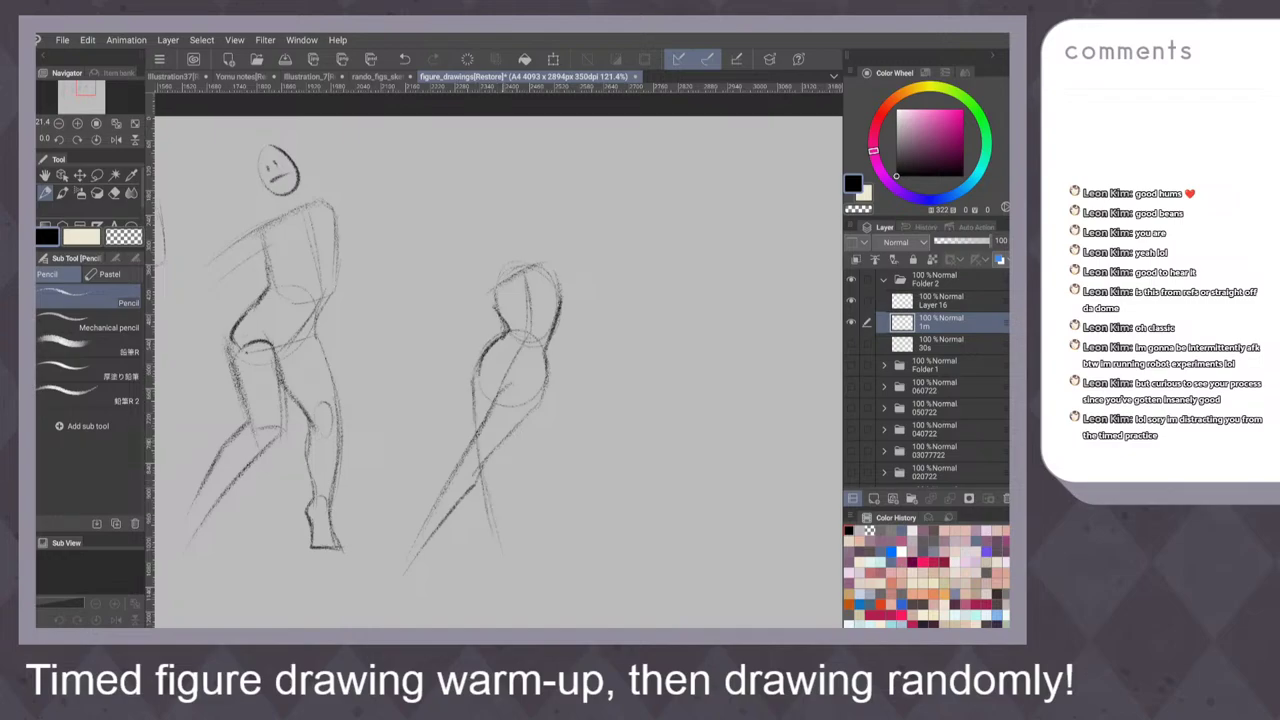
{"action": "left_click_drag", "start_coordinate": [500, 384], "coordinate": [514, 550]}
Draw the fourth figure's oval head with a face line, and a long curved contour for the arm raised overhead
{"action": "mouse_move", "coordinate": [490, 218]}
{"action": "left_mouse_down"}
{"action": "mouse_move", "coordinate": [480, 270]}
{"action": "mouse_move", "coordinate": [516, 252]}
{"action": "mouse_move", "coordinate": [506, 246]}
{"action": "left_mouse_up"}
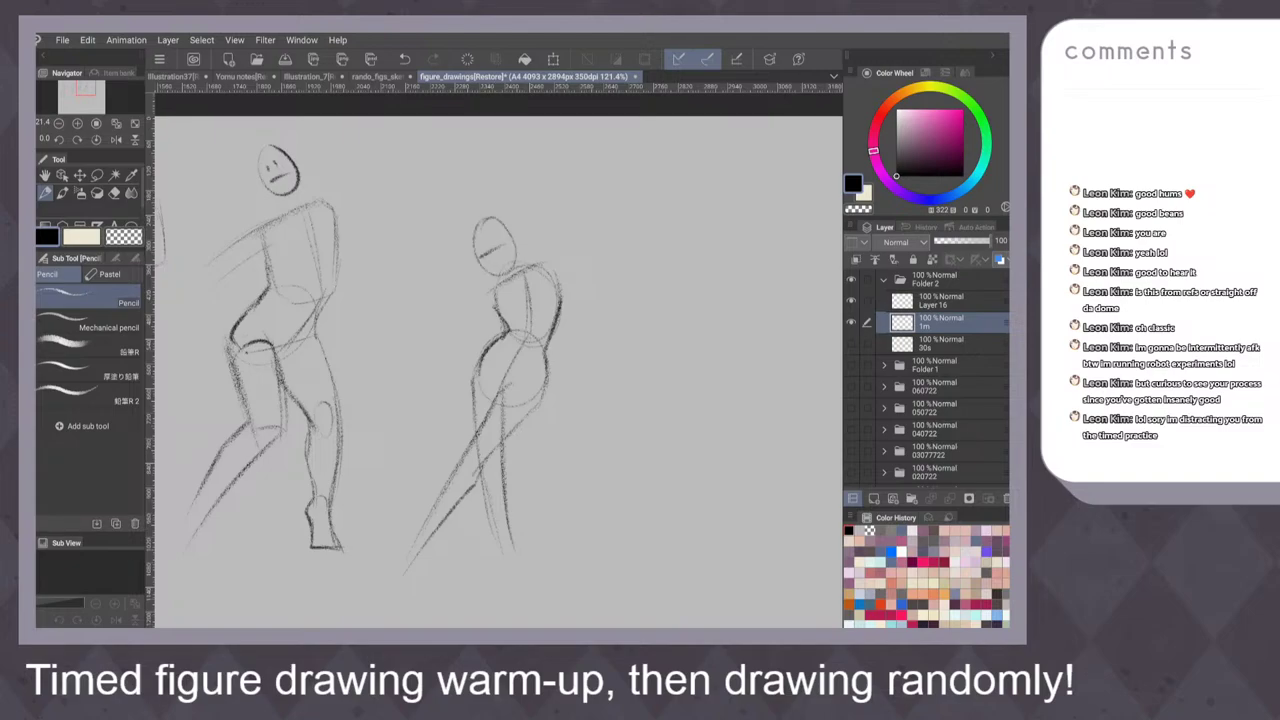
{"action": "left_click_drag", "start_coordinate": [560, 288], "coordinate": [555, 246]}
{"action": "left_click_drag", "start_coordinate": [492, 144], "coordinate": [552, 212]}
{"action": "key", "text": "ctrl+z"}
{"action": "left_click_drag", "start_coordinate": [500, 142], "coordinate": [557, 258]}
Draw the fourth figure's other arm bent upward beside the head, and add the chest and armpit contours
{"action": "left_click_drag", "start_coordinate": [476, 258], "coordinate": [461, 284]}
{"action": "mouse_move", "coordinate": [456, 240]}
{"action": "left_mouse_down"}
{"action": "mouse_move", "coordinate": [494, 300]}
{"action": "mouse_move", "coordinate": [462, 222]}
{"action": "mouse_move", "coordinate": [499, 287]}
{"action": "mouse_move", "coordinate": [506, 327]}
{"action": "mouse_move", "coordinate": [493, 324]}
{"action": "left_mouse_up"}
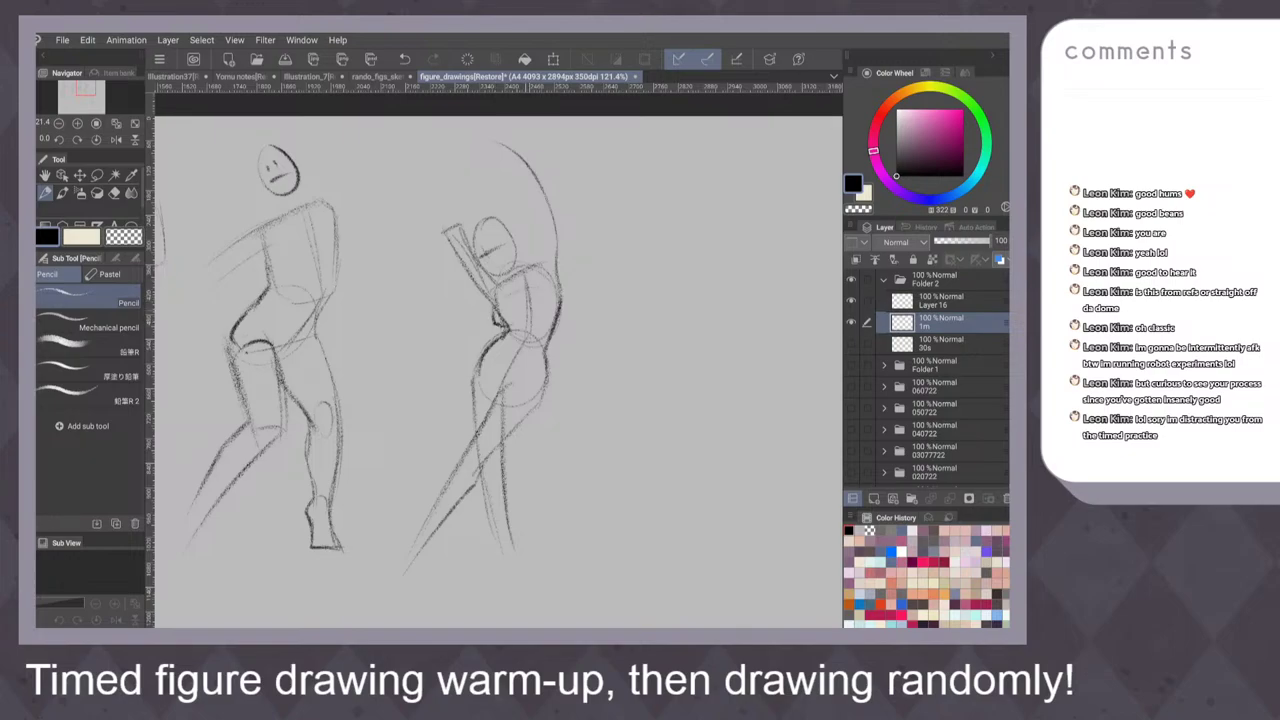
{"action": "left_click_drag", "start_coordinate": [523, 284], "coordinate": [527, 305]}
{"action": "left_click_drag", "start_coordinate": [535, 255], "coordinate": [538, 284]}
{"action": "left_click_drag", "start_coordinate": [541, 298], "coordinate": [549, 316]}
{"action": "left_click_drag", "start_coordinate": [534, 238], "coordinate": [529, 273]}
{"action": "left_click_drag", "start_coordinate": [444, 229], "coordinate": [453, 145]}
Add a small wavy mark beside the fourth figure's waist
{"action": "scroll", "coordinate": [590, 318], "scroll_direction": "down", "scroll_amount": 2}
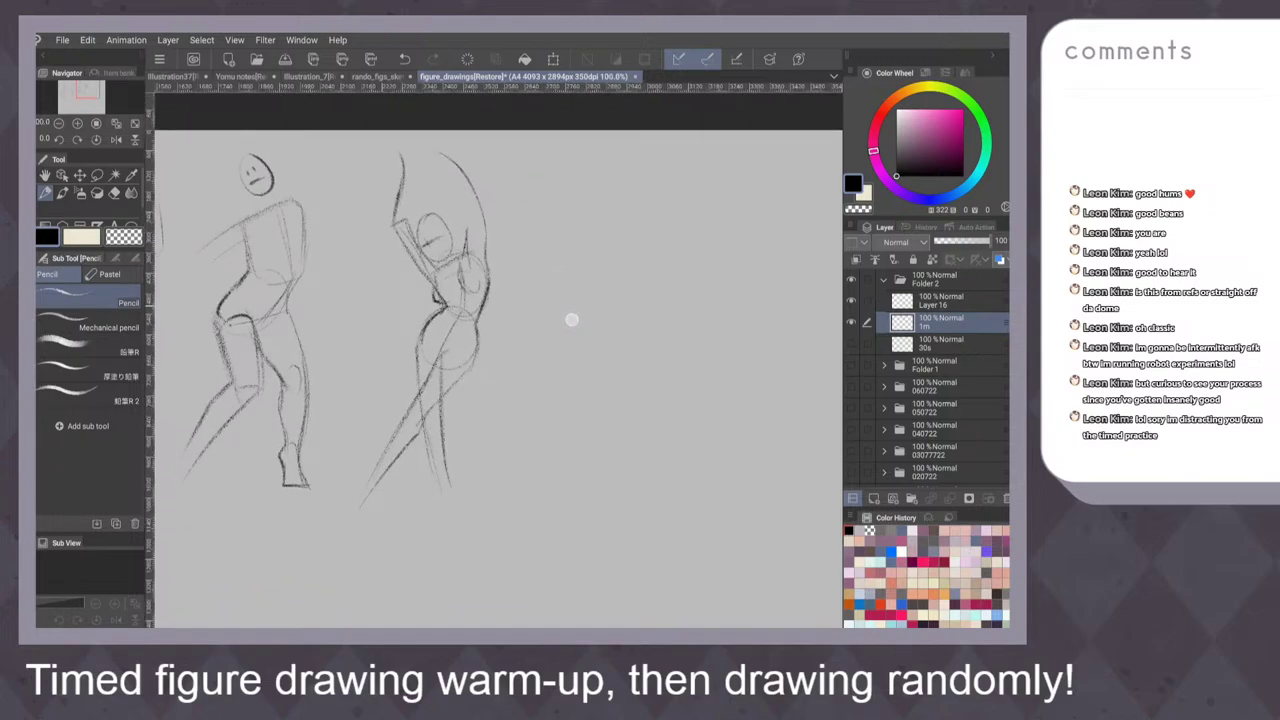
{"action": "left_click_drag", "start_coordinate": [381, 303], "coordinate": [409, 298]}
{"action": "left_click_drag", "start_coordinate": [659, 339], "coordinate": [531, 340]}
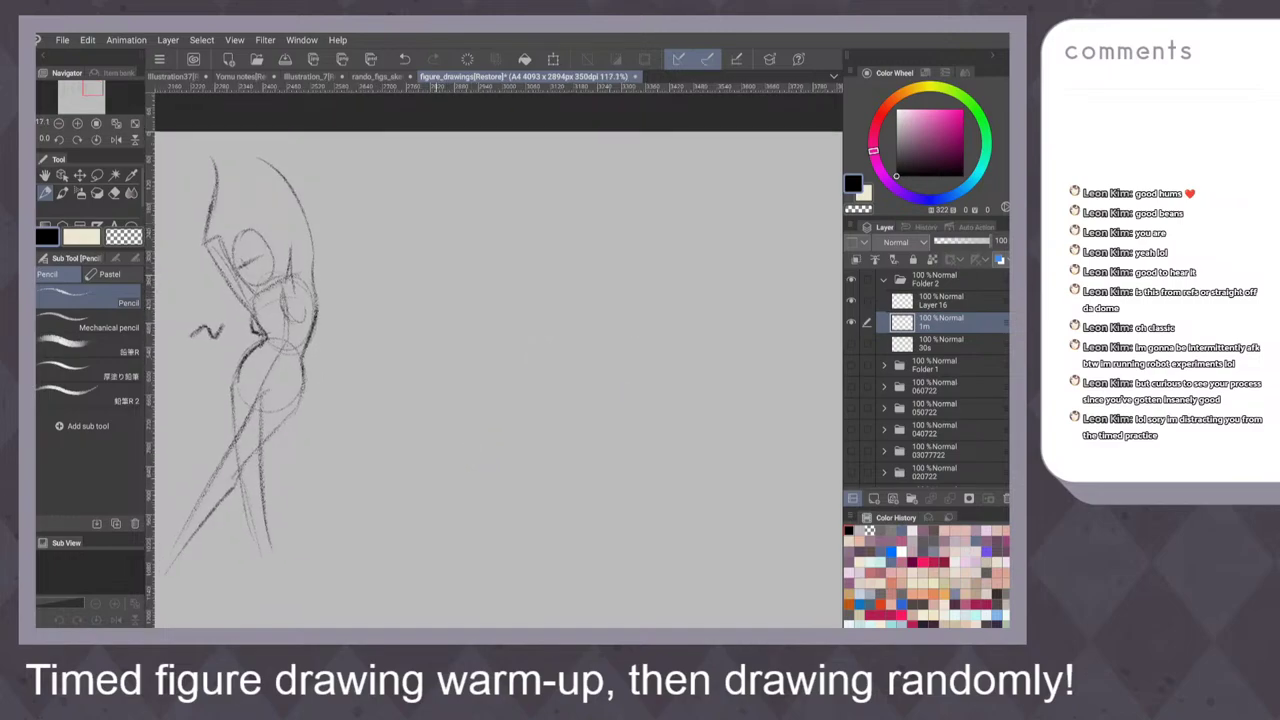
Sketch a wide rounded box with a short centre line as the fifth figure's torso block, in the space beside the fourth figure
{"action": "key", "text": "ctrl+z"}
{"action": "left_click_drag", "start_coordinate": [425, 277], "coordinate": [510, 227]}
{"action": "mouse_move", "coordinate": [531, 284]}
{"action": "left_mouse_down"}
{"action": "mouse_move", "coordinate": [429, 291]}
{"action": "mouse_move", "coordinate": [528, 247]}
{"action": "left_mouse_up"}
{"action": "key", "text": "ctrl+z"}
{"action": "left_click_drag", "start_coordinate": [438, 247], "coordinate": [529, 243]}
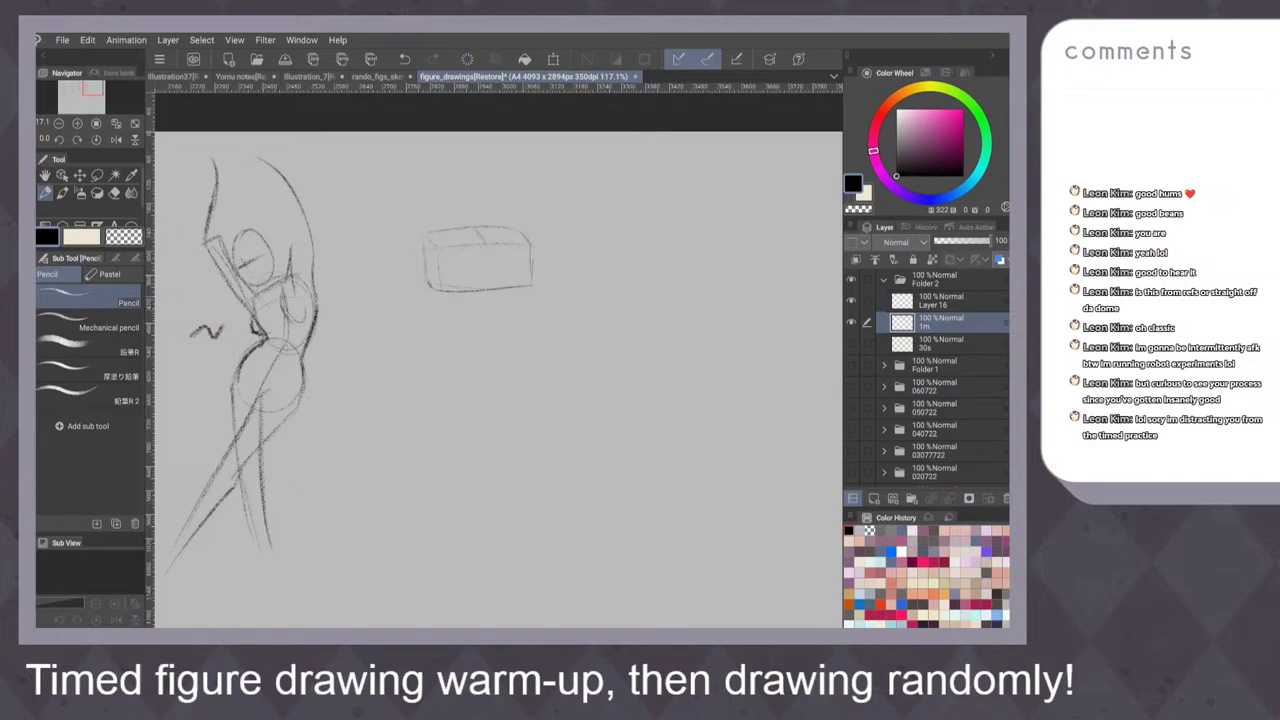
Draw a wide oval across the fifth figure's box and taper two contours downward from its sides
{"action": "mouse_move", "coordinate": [428, 276]}
{"action": "left_mouse_down"}
{"action": "mouse_move", "coordinate": [476, 326]}
{"action": "mouse_move", "coordinate": [438, 266]}
{"action": "left_mouse_up"}
{"action": "mouse_move", "coordinate": [427, 283]}
{"action": "left_mouse_down"}
{"action": "mouse_move", "coordinate": [429, 323]}
{"action": "mouse_move", "coordinate": [484, 410]}
{"action": "left_mouse_up"}
{"action": "left_click_drag", "start_coordinate": [529, 256], "coordinate": [554, 372]}
{"action": "left_click_drag", "start_coordinate": [546, 314], "coordinate": [560, 398]}
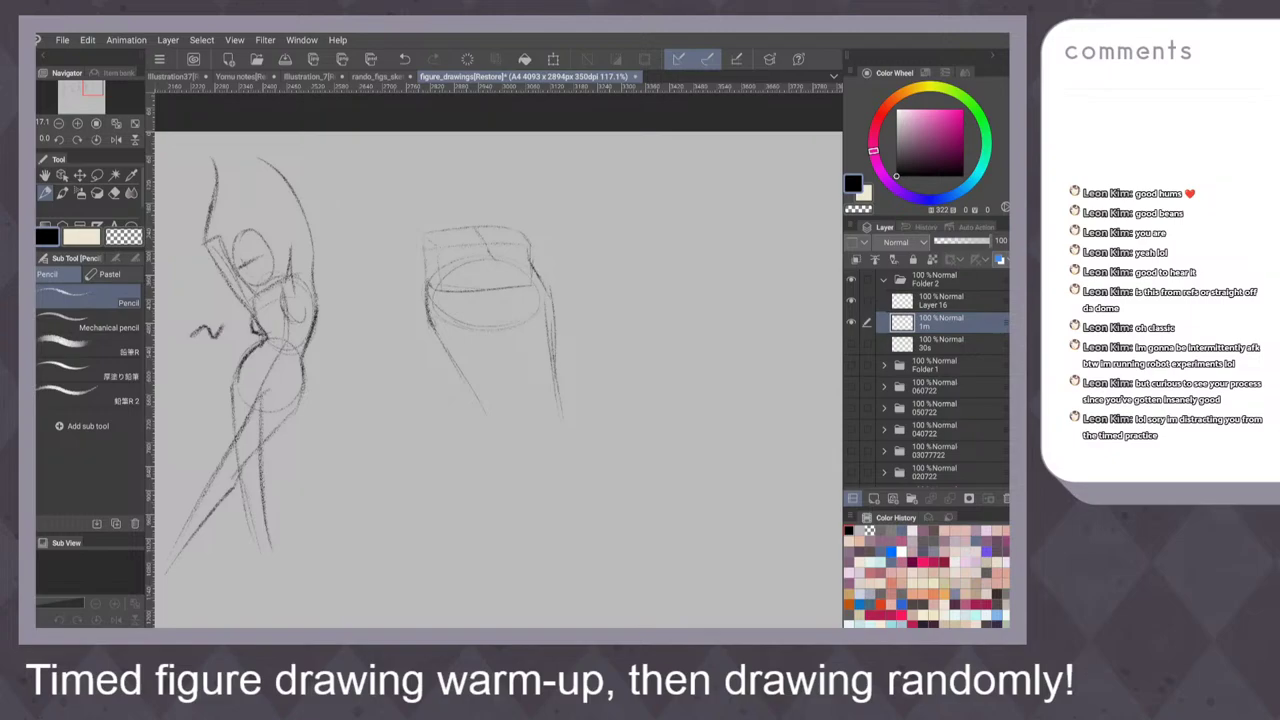
Draw the fifth figure's lower legs on a curved base line, adding rounded arches above them and a curved crease in the oval
{"action": "mouse_move", "coordinate": [485, 408]}
{"action": "left_mouse_down"}
{"action": "mouse_move", "coordinate": [478, 484]}
{"action": "mouse_move", "coordinate": [578, 475]}
{"action": "left_mouse_up"}
{"action": "left_click_drag", "start_coordinate": [528, 420], "coordinate": [532, 494]}
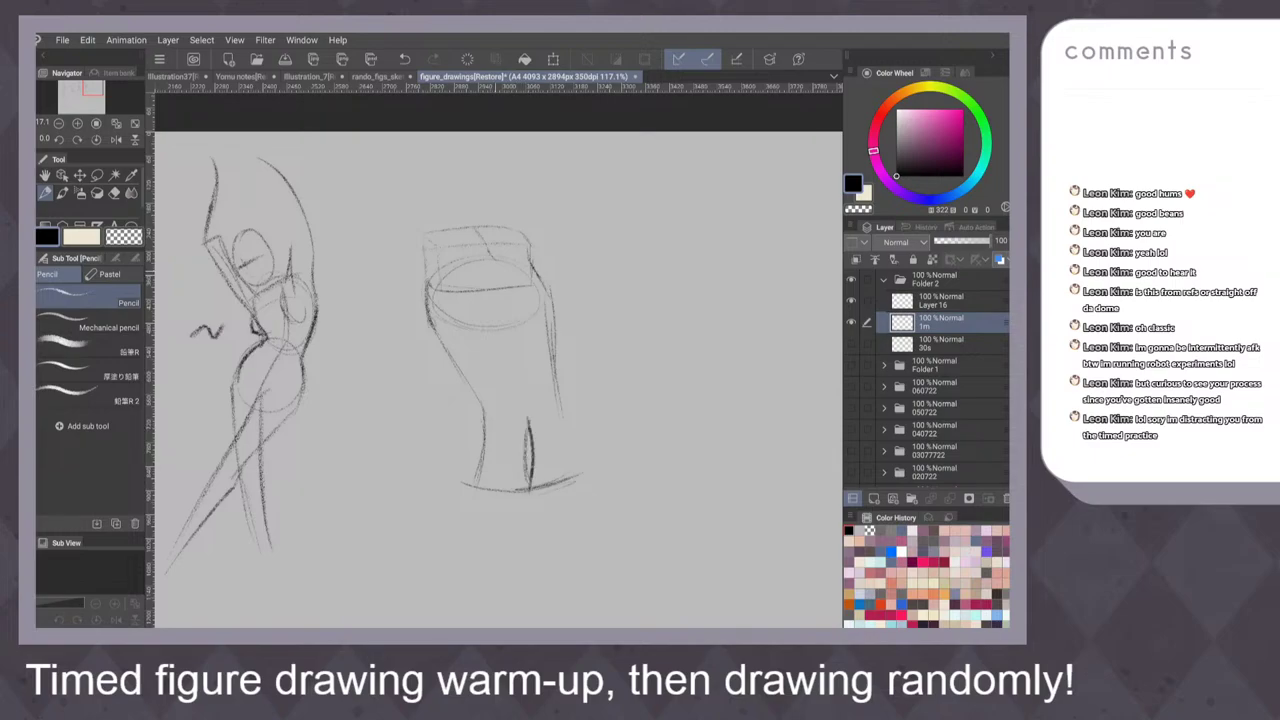
{"action": "mouse_move", "coordinate": [496, 265]}
{"action": "left_mouse_down"}
{"action": "mouse_move", "coordinate": [504, 308]}
{"action": "mouse_move", "coordinate": [540, 292]}
{"action": "mouse_move", "coordinate": [546, 270]}
{"action": "mouse_move", "coordinate": [555, 362]}
{"action": "left_mouse_up"}
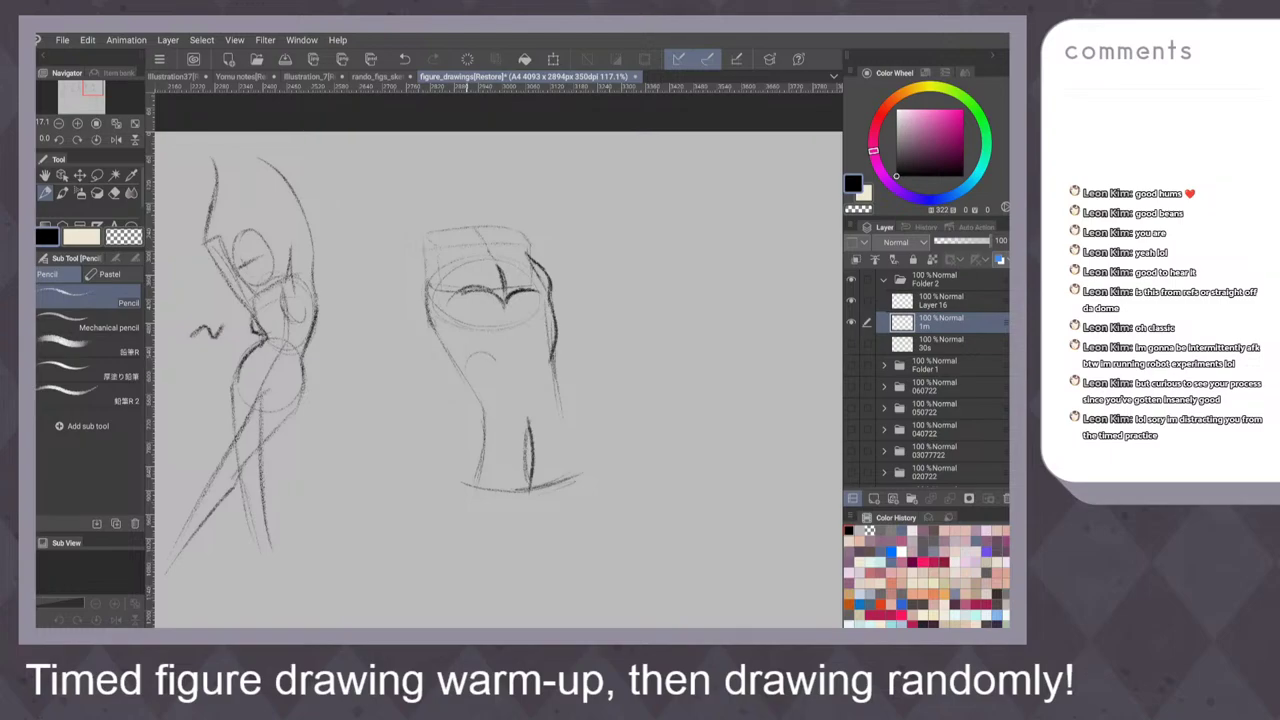
{"action": "mouse_move", "coordinate": [467, 370]}
{"action": "left_mouse_down"}
{"action": "mouse_move", "coordinate": [503, 358]}
{"action": "mouse_move", "coordinate": [488, 348]}
{"action": "left_mouse_up"}
{"action": "mouse_move", "coordinate": [516, 360]}
{"action": "left_mouse_down"}
{"action": "mouse_move", "coordinate": [530, 342]}
{"action": "mouse_move", "coordinate": [551, 356]}
{"action": "mouse_move", "coordinate": [518, 416]}
{"action": "mouse_move", "coordinate": [561, 424]}
{"action": "mouse_move", "coordinate": [570, 474]}
{"action": "left_mouse_up"}
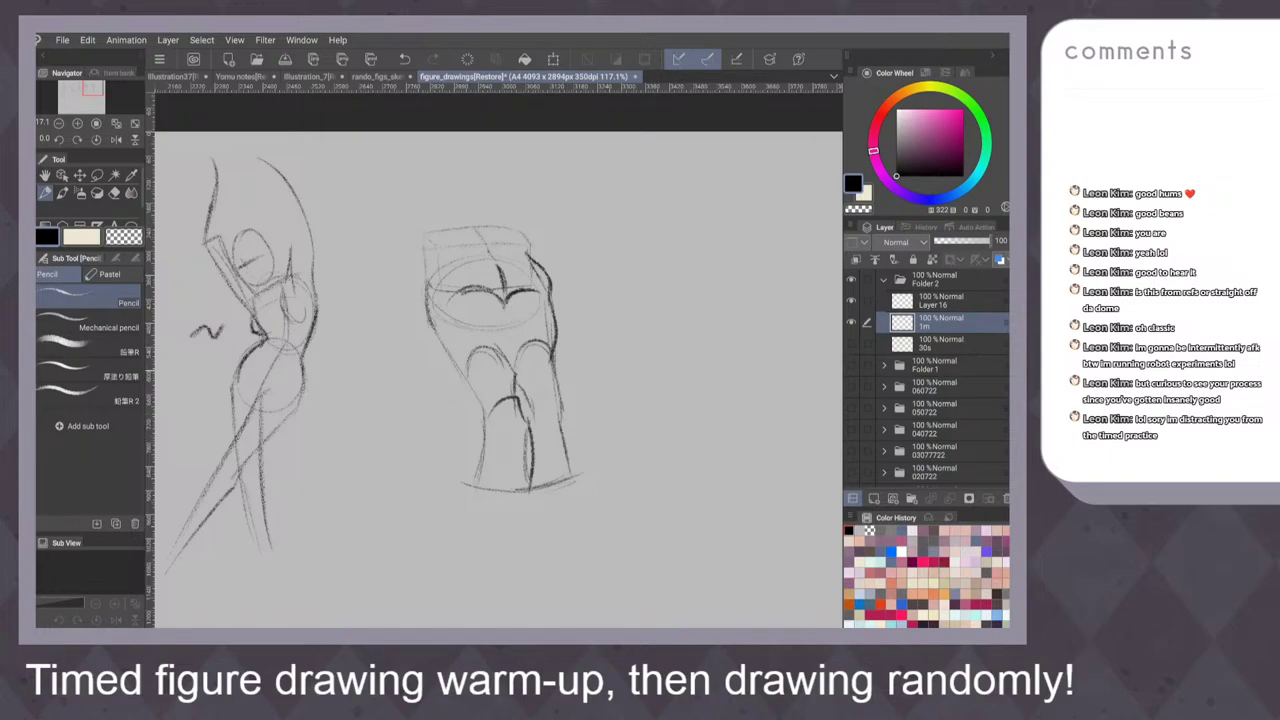
Draw the fifth figure's shoulder line across the upper edge and the outer arm lines hanging down one side
{"action": "left_click_drag", "start_coordinate": [406, 240], "coordinate": [410, 316]}
{"action": "left_click_drag", "start_coordinate": [410, 262], "coordinate": [414, 350]}
{"action": "mouse_move", "coordinate": [534, 232]}
{"action": "left_mouse_down"}
{"action": "mouse_move", "coordinate": [534, 288]}
{"action": "mouse_move", "coordinate": [514, 220]}
{"action": "mouse_move", "coordinate": [410, 230]}
{"action": "left_mouse_up"}
{"action": "left_click_drag", "start_coordinate": [669, 327], "coordinate": [624, 307]}
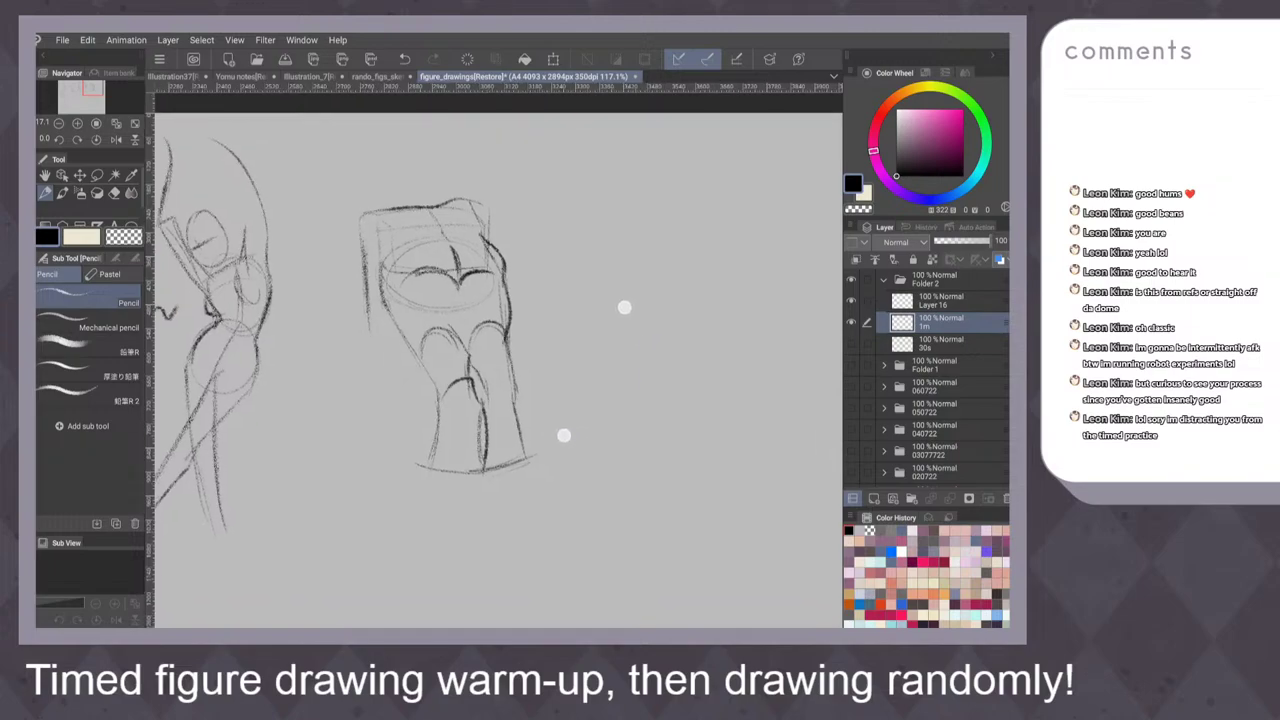
Draw a long dividing line beneath the whole row of five figures
{"action": "scroll", "coordinate": [594, 371], "scroll_direction": "down", "scroll_amount": 5}
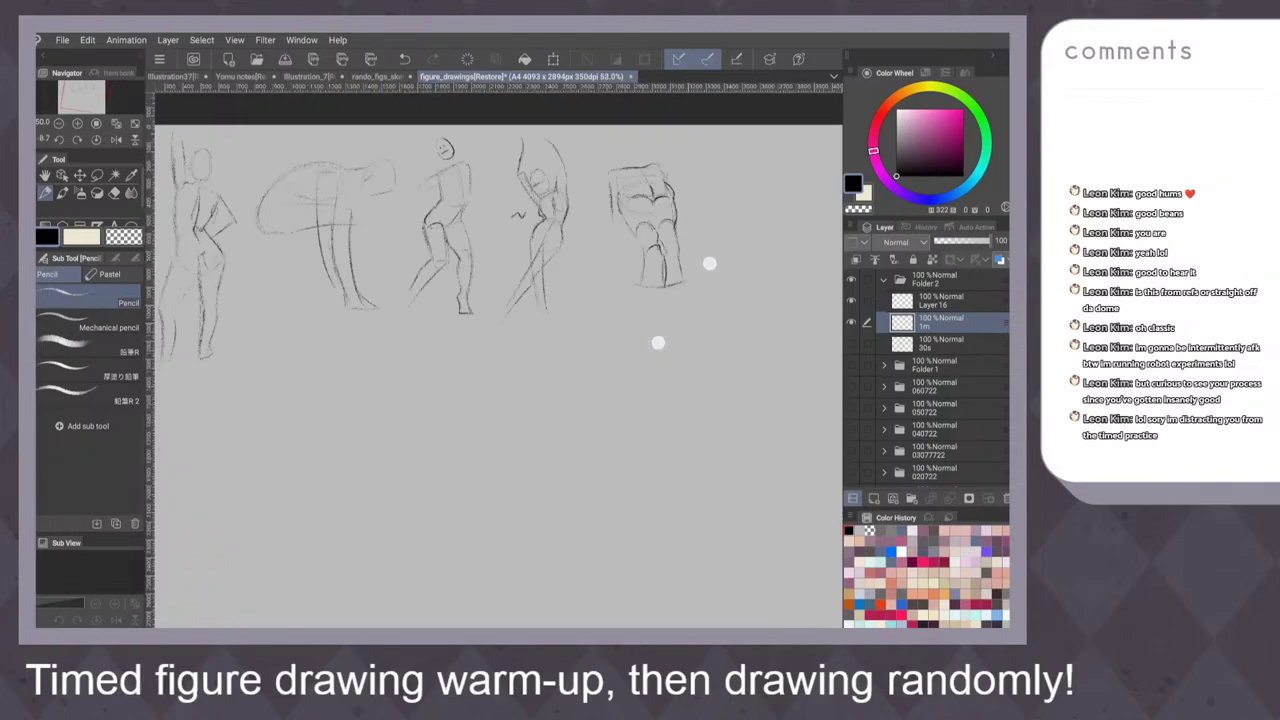
{"action": "left_click_drag", "start_coordinate": [709, 263], "coordinate": [717, 254]}
{"action": "mouse_move", "coordinate": [188, 332]}
{"action": "left_mouse_down"}
{"action": "mouse_move", "coordinate": [789, 271]}
{"action": "mouse_move", "coordinate": [667, 335]}
{"action": "left_mouse_up"}
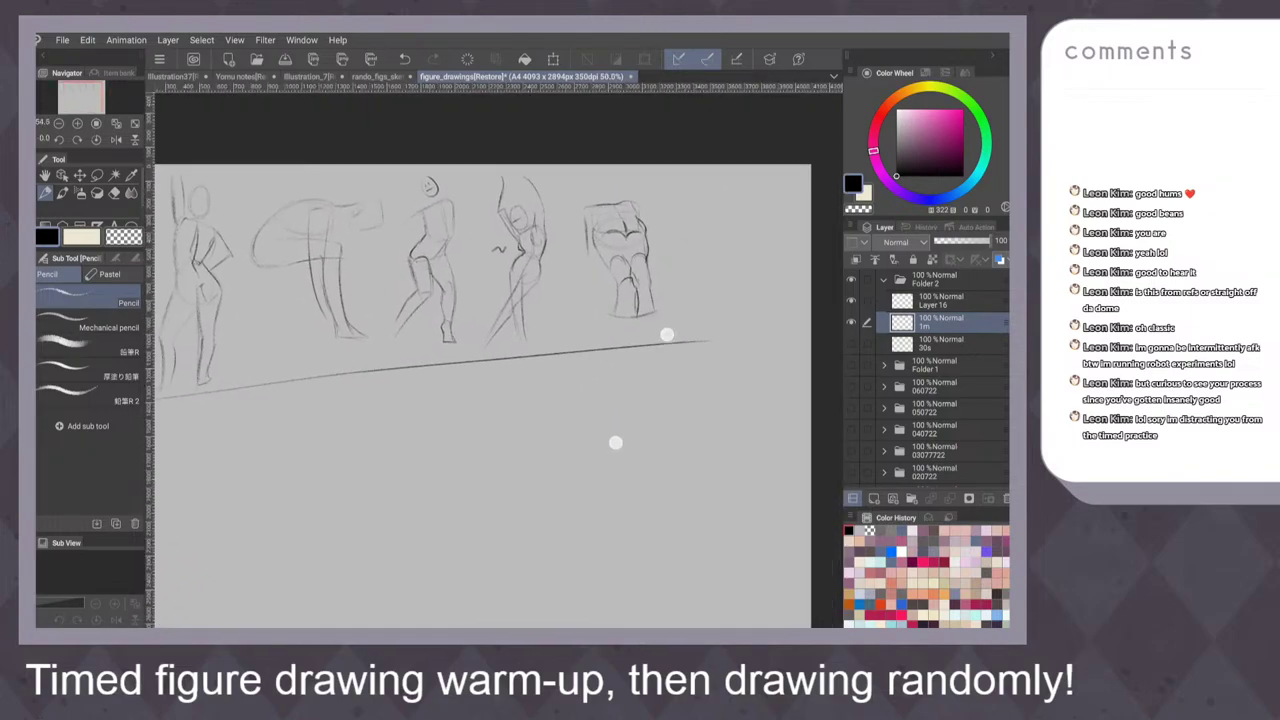
Start a sixth figure below the dividing line with a slanted ribcage oval, a centre line and two waist lines
{"action": "left_click_drag", "start_coordinate": [669, 176], "coordinate": [670, 322]}
{"action": "mouse_move", "coordinate": [491, 337]}
{"action": "left_mouse_down"}
{"action": "mouse_move", "coordinate": [577, 300]}
{"action": "mouse_move", "coordinate": [611, 320]}
{"action": "mouse_move", "coordinate": [647, 200]}
{"action": "mouse_move", "coordinate": [634, 251]}
{"action": "mouse_move", "coordinate": [627, 242]}
{"action": "left_mouse_up"}
{"action": "scroll", "coordinate": [577, 300], "scroll_direction": "up", "scroll_amount": 2}
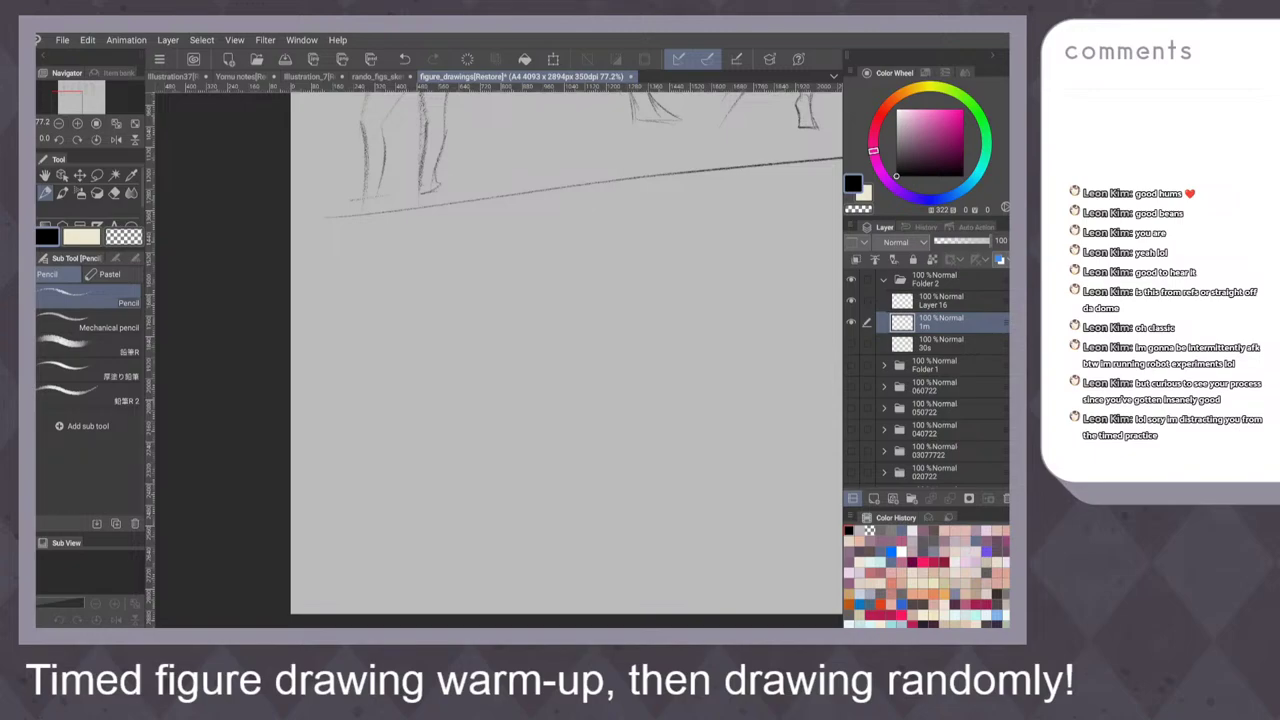
{"action": "scroll", "coordinate": [550, 318], "scroll_direction": "up", "scroll_amount": 2}
{"action": "left_click_drag", "start_coordinate": [550, 318], "coordinate": [553, 294]}
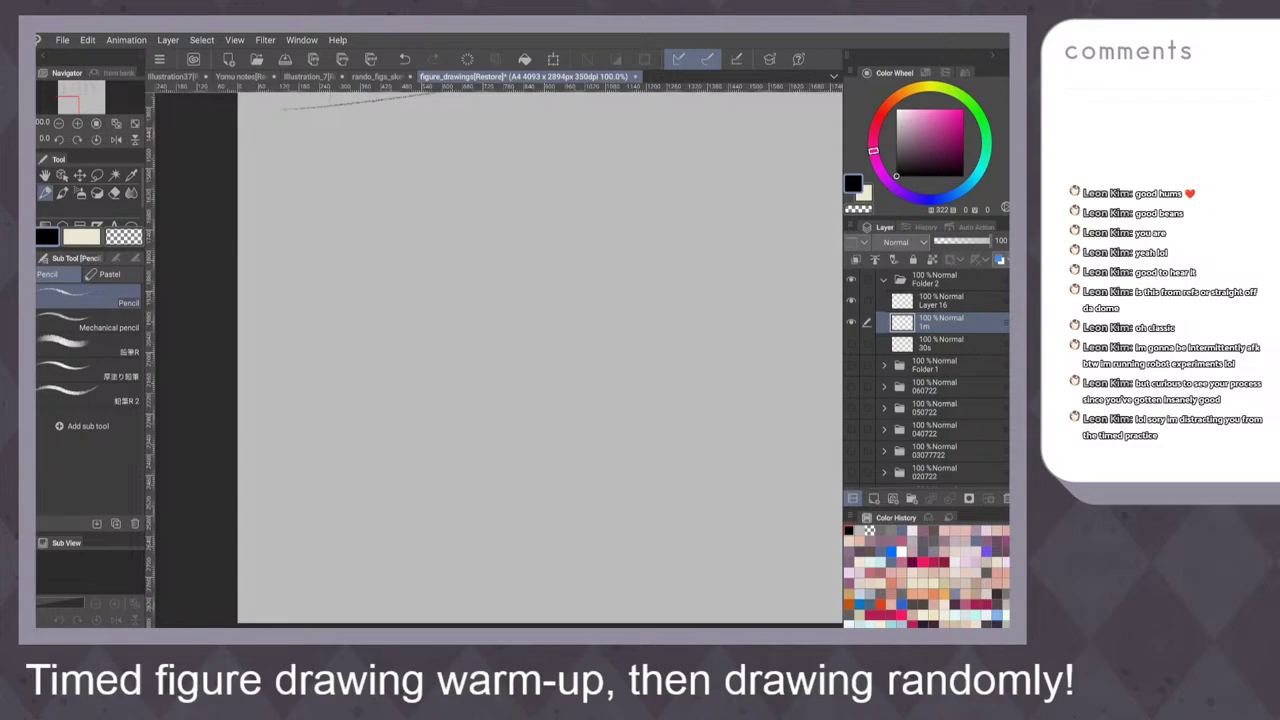
{"action": "mouse_move", "coordinate": [326, 350]}
{"action": "left_mouse_down"}
{"action": "mouse_move", "coordinate": [342, 244]}
{"action": "mouse_move", "coordinate": [373, 210]}
{"action": "left_mouse_up"}
{"action": "left_click_drag", "start_coordinate": [404, 292], "coordinate": [424, 356]}
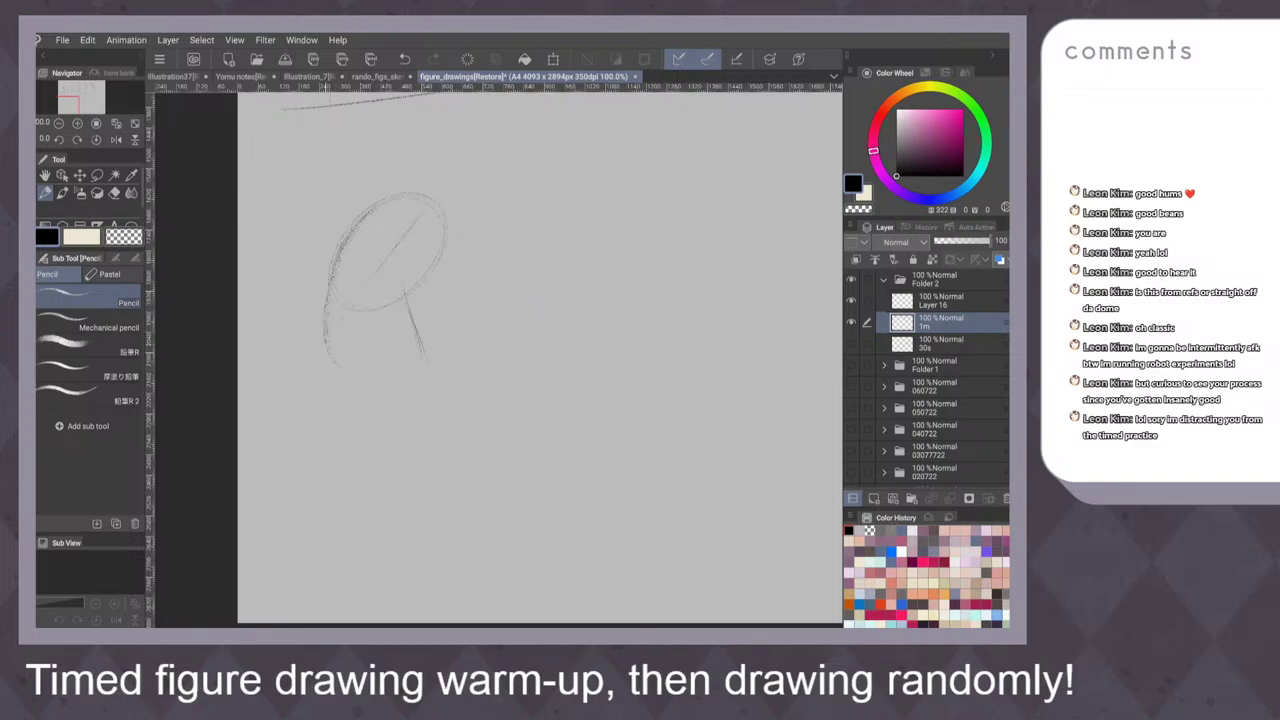
Draw the sixth figure's tilted pelvis box below the ribcage, with two hip-point marks joined by a V
{"action": "left_click_drag", "start_coordinate": [323, 344], "coordinate": [330, 370]}
{"action": "left_click_drag", "start_coordinate": [356, 316], "coordinate": [416, 304]}
{"action": "mouse_move", "coordinate": [353, 354]}
{"action": "left_mouse_down"}
{"action": "mouse_move", "coordinate": [416, 339]}
{"action": "mouse_move", "coordinate": [420, 357]}
{"action": "mouse_move", "coordinate": [406, 337]}
{"action": "left_mouse_up"}
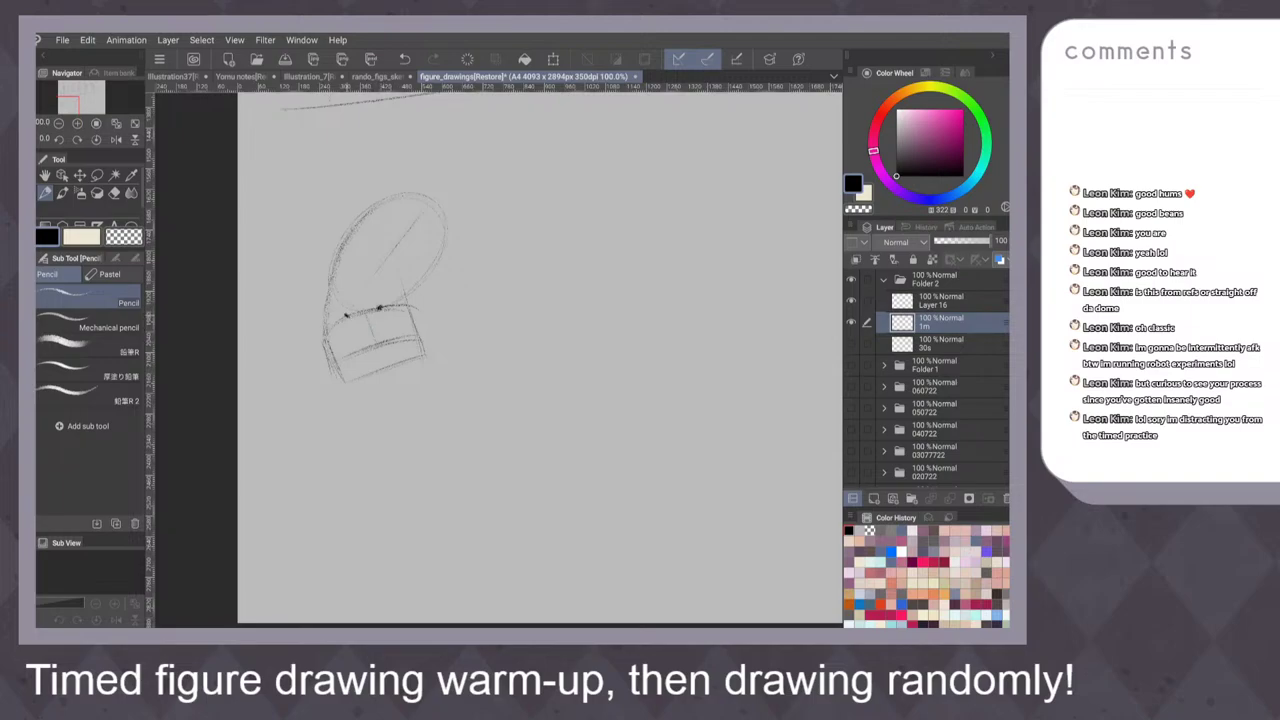
{"action": "left_click_drag", "start_coordinate": [347, 317], "coordinate": [370, 327]}
{"action": "left_click_drag", "start_coordinate": [379, 309], "coordinate": [372, 328]}
Darken the sixth figure's outer contour along the ribcage, waist and hip
{"action": "scroll", "coordinate": [545, 355], "scroll_direction": "up", "scroll_amount": 1}
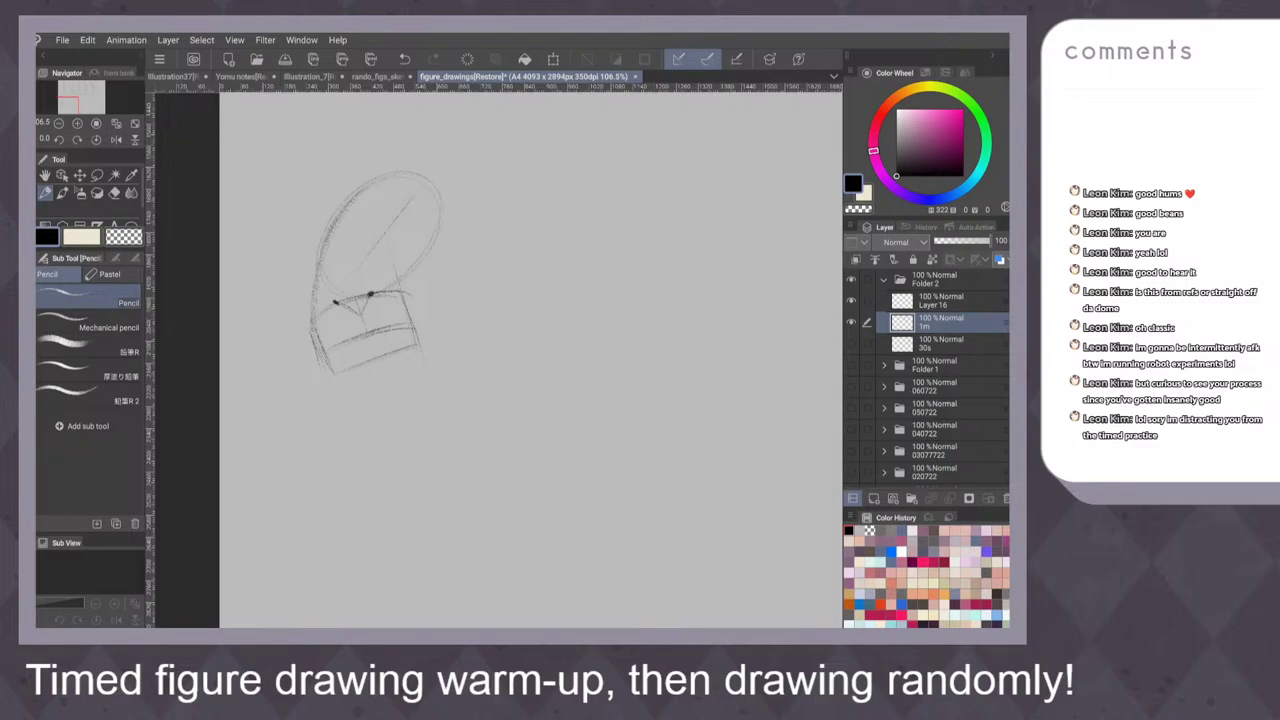
{"action": "left_click_drag", "start_coordinate": [314, 274], "coordinate": [316, 356]}
{"action": "left_click_drag", "start_coordinate": [319, 290], "coordinate": [366, 184]}
Draw the sixth figure's thigh as two lines slanting down from the pelvis, and undo the knee curve
{"action": "scroll", "coordinate": [573, 284], "scroll_direction": "down", "scroll_amount": 1}
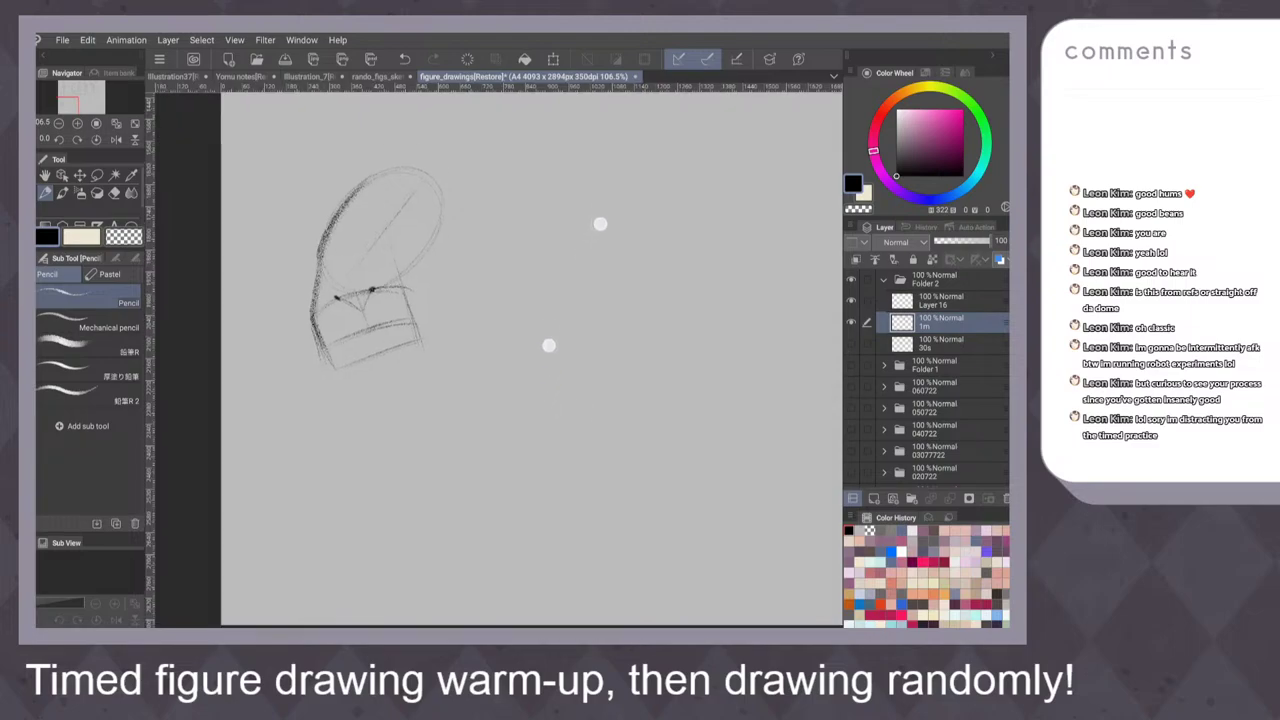
{"action": "left_click_drag", "start_coordinate": [661, 384], "coordinate": [645, 365]}
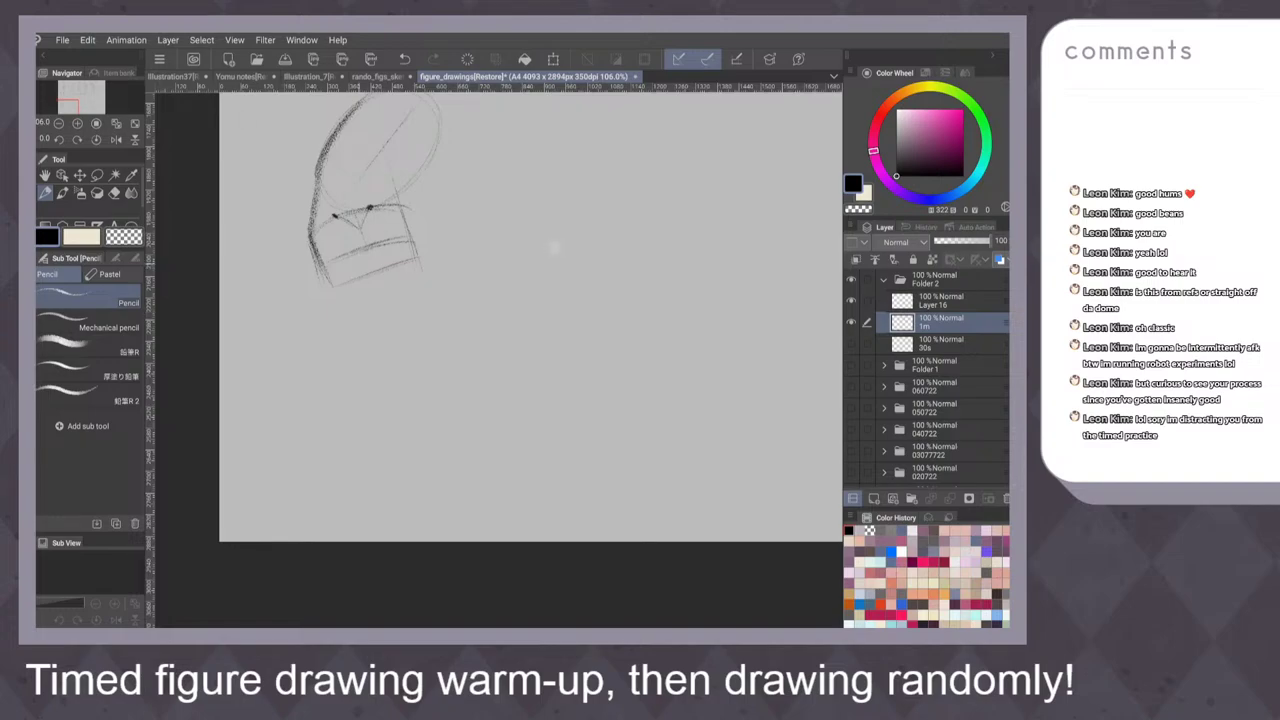
{"action": "left_click_drag", "start_coordinate": [385, 285], "coordinate": [466, 428]}
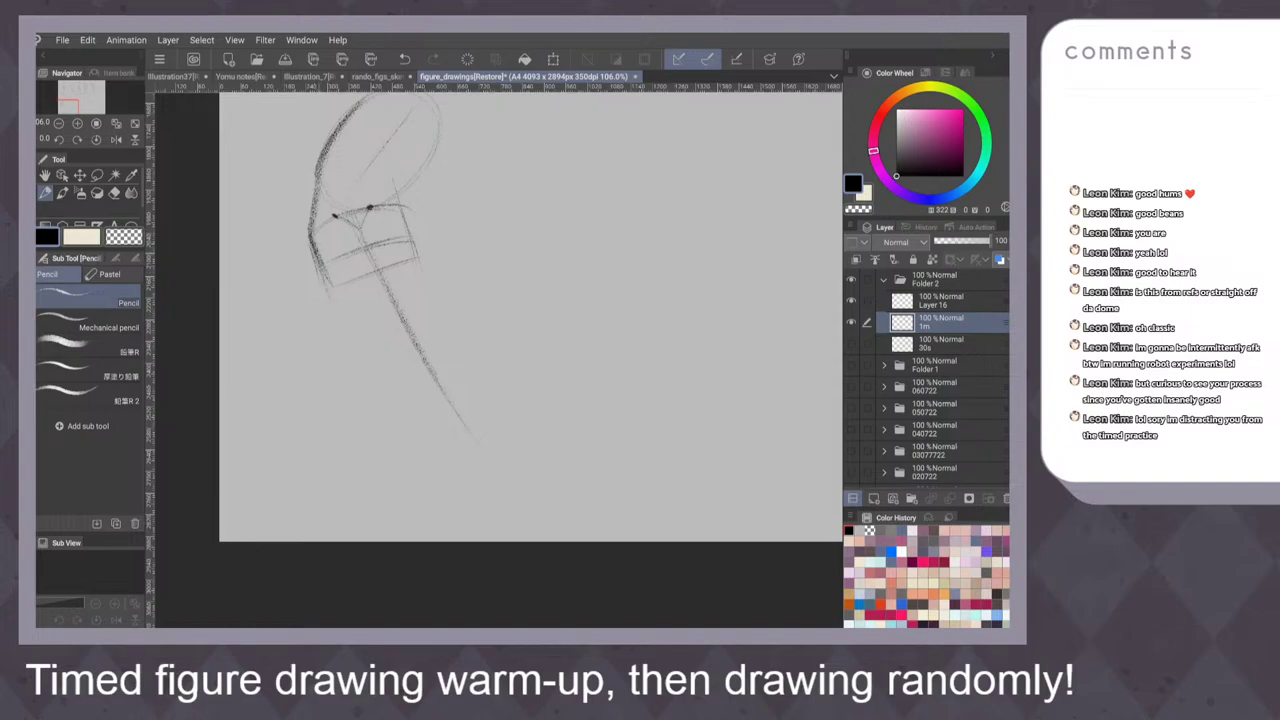
{"action": "left_click_drag", "start_coordinate": [315, 258], "coordinate": [328, 295]}
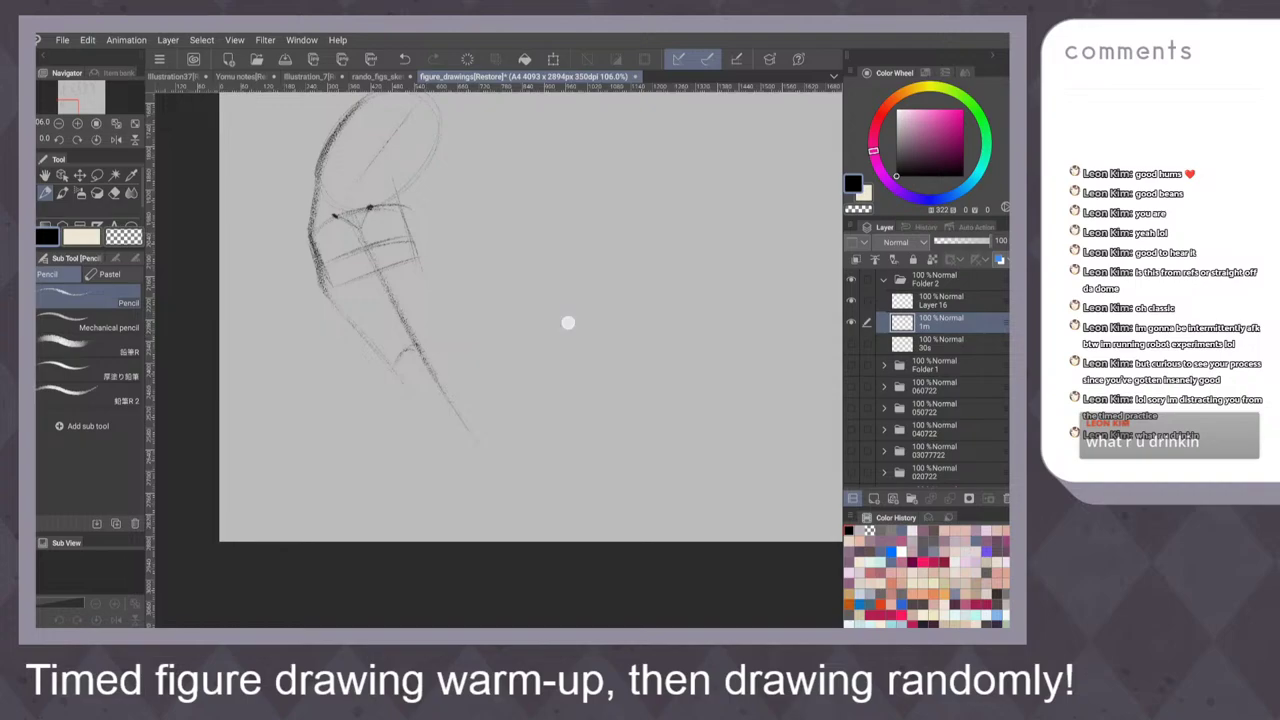
{"action": "key", "text": "ctrl+z"}
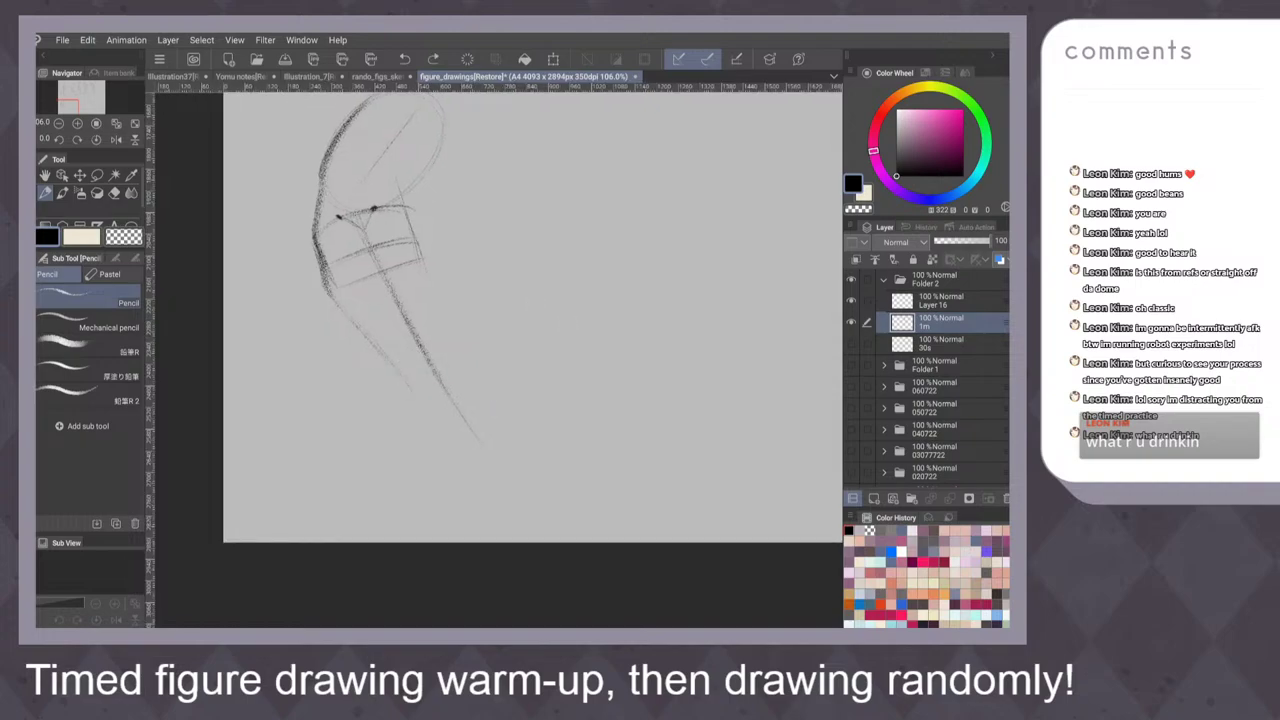
Redraw the sixth figure's knee curve and extend the lower leg with two tapering contours down to the foot
{"action": "left_click", "coordinate": [576, 340]}
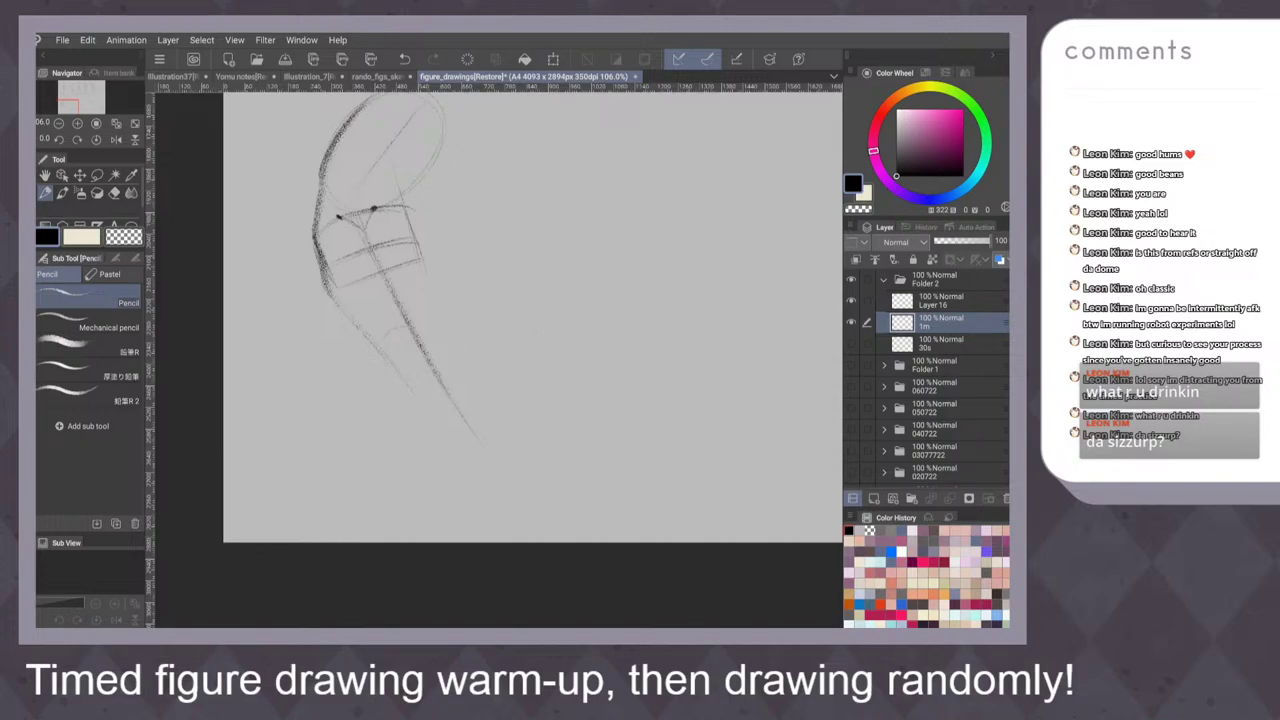
{"action": "key", "text": "ctrl+z"}
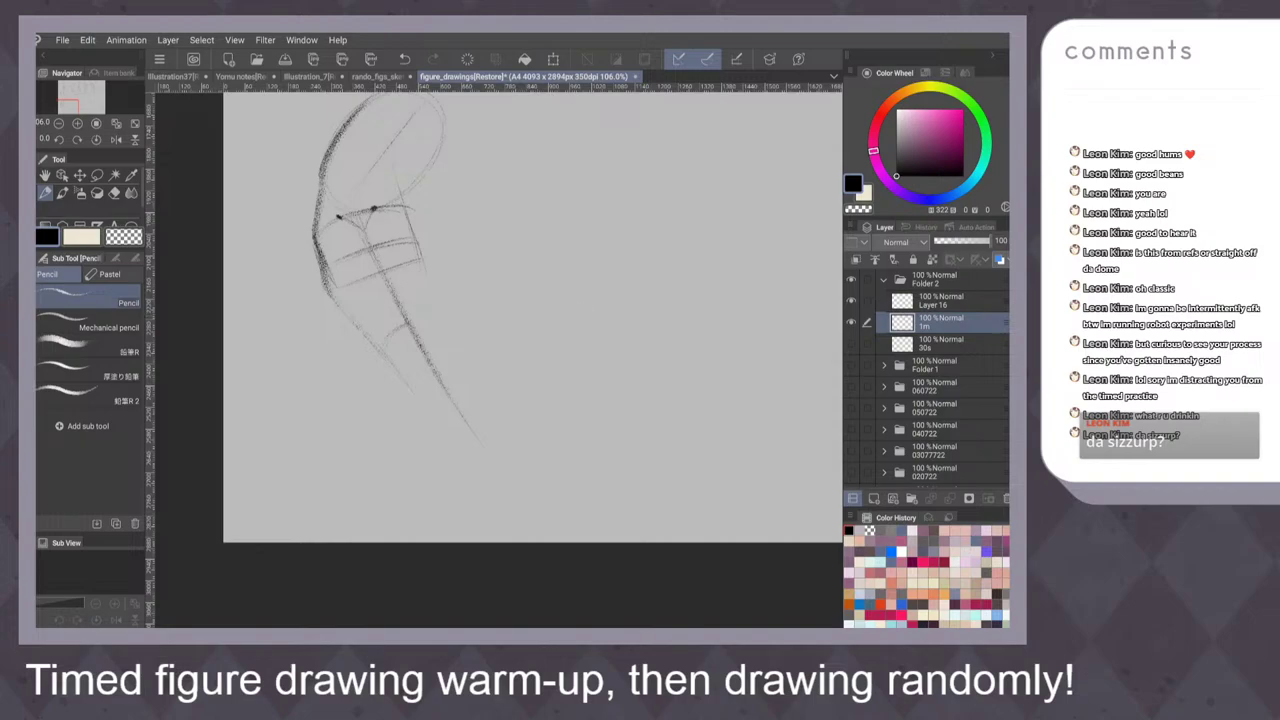
{"action": "left_click_drag", "start_coordinate": [403, 310], "coordinate": [417, 337]}
{"action": "scroll", "coordinate": [521, 376], "scroll_direction": "up", "scroll_amount": 1}
{"action": "left_click_drag", "start_coordinate": [366, 331], "coordinate": [438, 418]}
{"action": "mouse_move", "coordinate": [402, 318]}
{"action": "left_mouse_down"}
{"action": "mouse_move", "coordinate": [474, 430]}
{"action": "mouse_move", "coordinate": [442, 430]}
{"action": "mouse_move", "coordinate": [446, 442]}
{"action": "mouse_move", "coordinate": [498, 448]}
{"action": "mouse_move", "coordinate": [466, 441]}
{"action": "mouse_move", "coordinate": [484, 432]}
{"action": "left_mouse_up"}
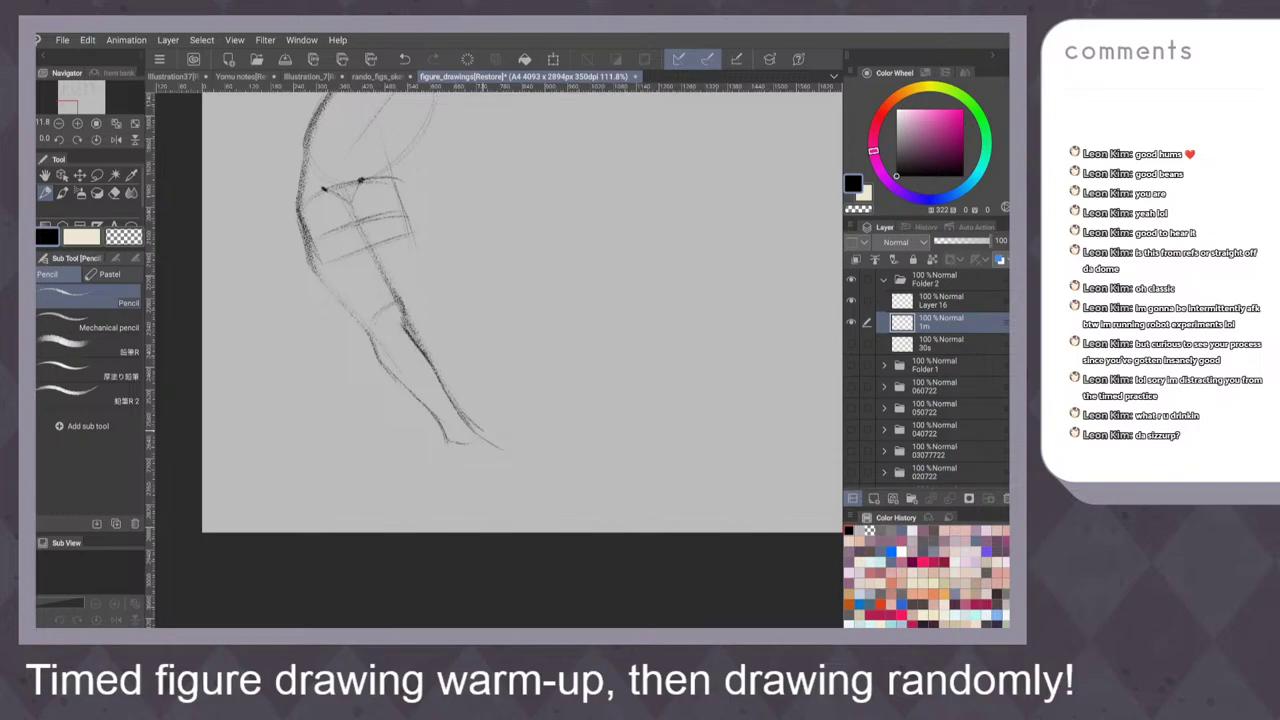
Darken the sixth figure's inner thigh contour on the straight leg, and add the far hip's side and lower curve
{"action": "scroll", "coordinate": [493, 266], "scroll_direction": "up", "scroll_amount": 2}
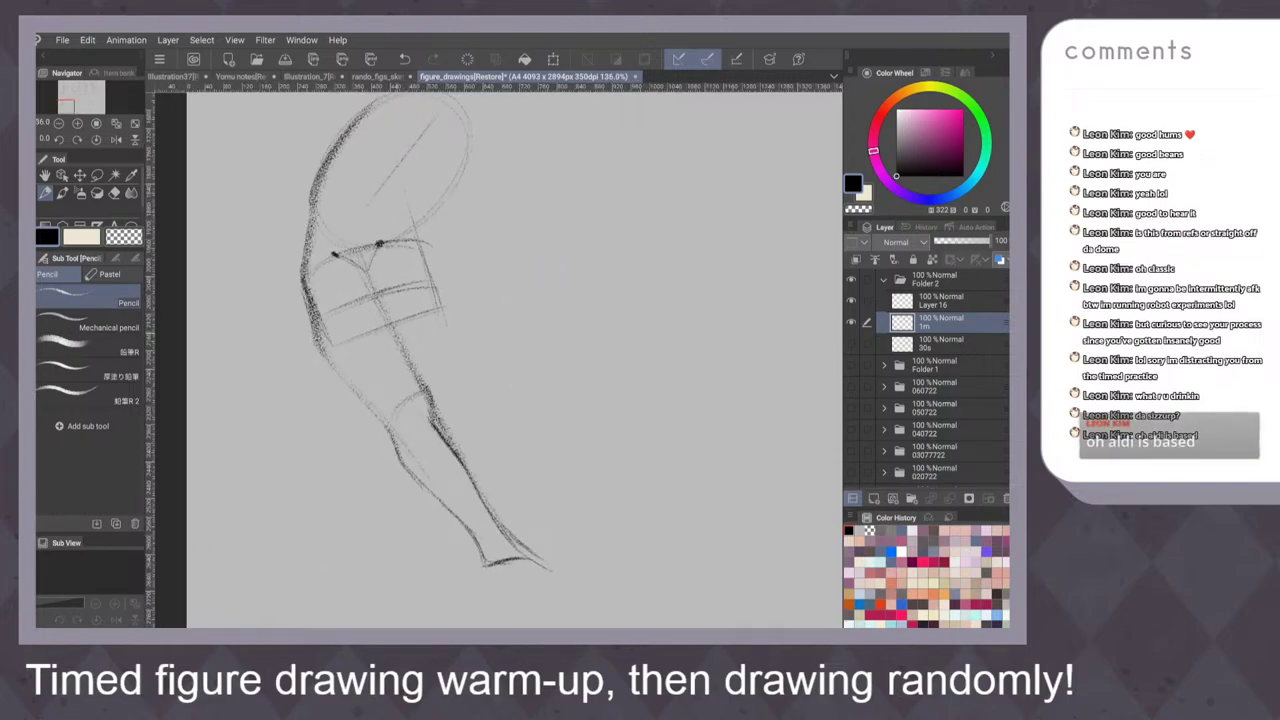
{"action": "mouse_move", "coordinate": [384, 298]}
{"action": "left_mouse_down"}
{"action": "mouse_move", "coordinate": [346, 302]}
{"action": "mouse_move", "coordinate": [376, 298]}
{"action": "mouse_move", "coordinate": [430, 416]}
{"action": "left_mouse_up"}
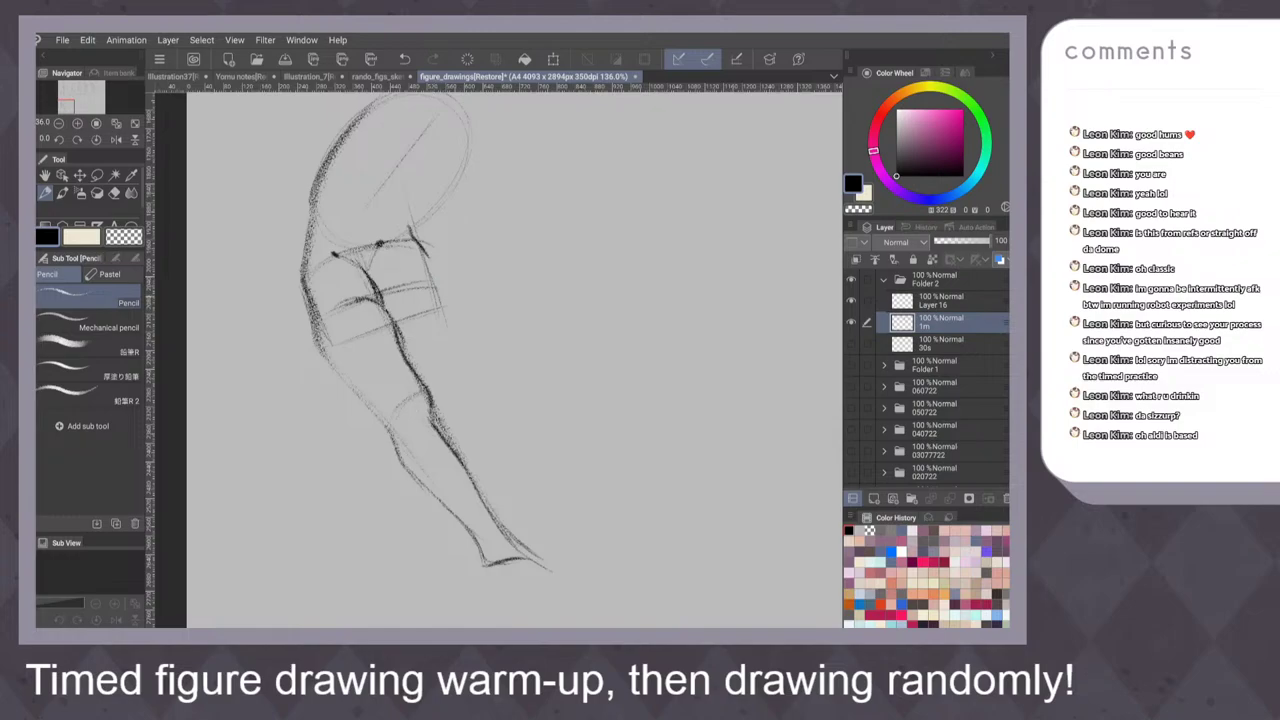
{"action": "left_click_drag", "start_coordinate": [422, 244], "coordinate": [447, 283]}
{"action": "left_click_drag", "start_coordinate": [418, 323], "coordinate": [450, 312]}
Draw the sixth figure's raised second thigh reaching forward from the pelvis, redoing its upper contour and adding the underside
{"action": "left_click_drag", "start_coordinate": [400, 398], "coordinate": [568, 338]}
{"action": "left_click_drag", "start_coordinate": [430, 245], "coordinate": [566, 324]}
{"action": "key", "text": "ctrl+z"}
{"action": "left_click_drag", "start_coordinate": [434, 252], "coordinate": [527, 306]}
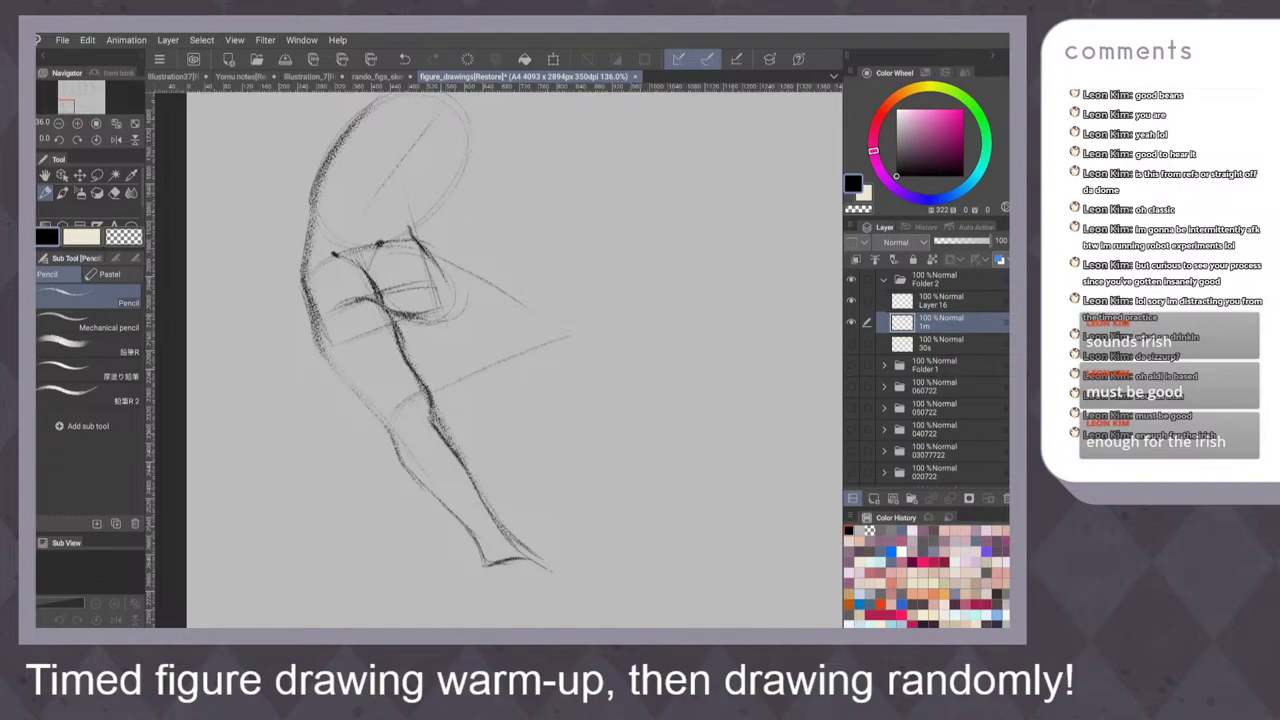
{"action": "mouse_move", "coordinate": [426, 327]}
{"action": "left_mouse_down"}
{"action": "mouse_move", "coordinate": [504, 324]}
{"action": "mouse_move", "coordinate": [494, 327]}
{"action": "left_mouse_up"}
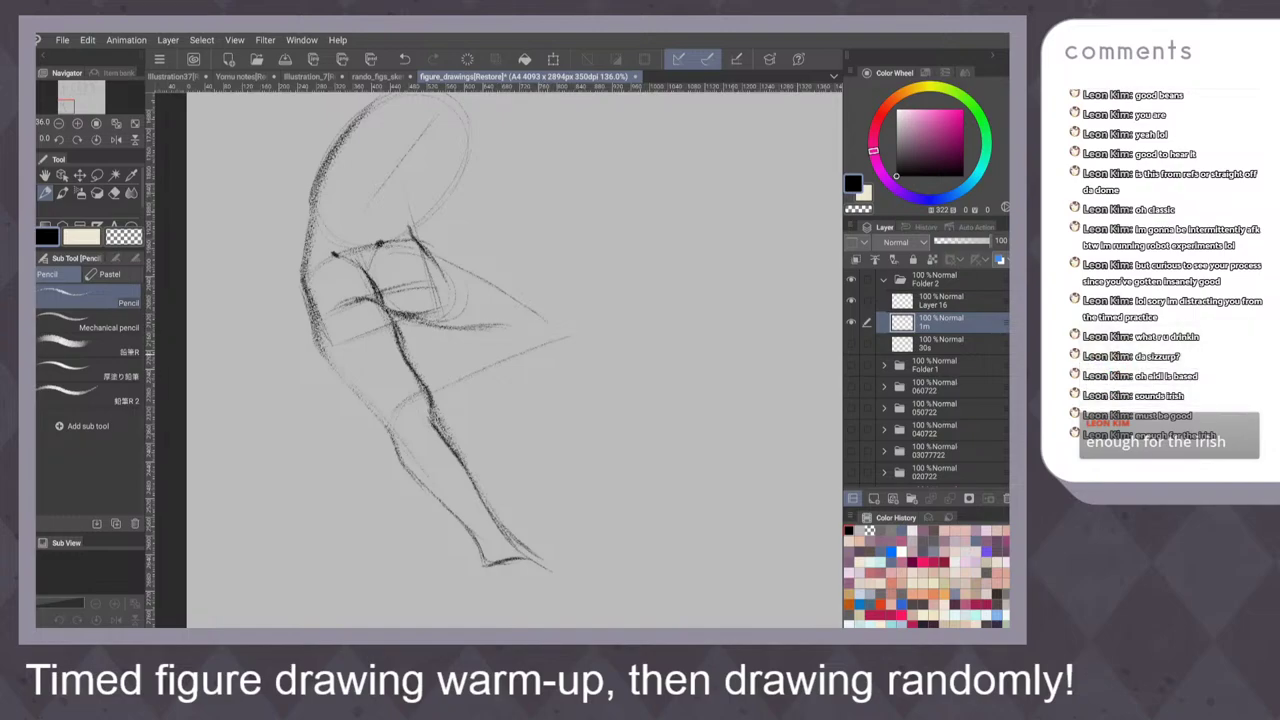
Draw the bent leg's shin and calf down from the raised knee, ending in a small foot
{"action": "left_click_drag", "start_coordinate": [555, 326], "coordinate": [494, 464]}
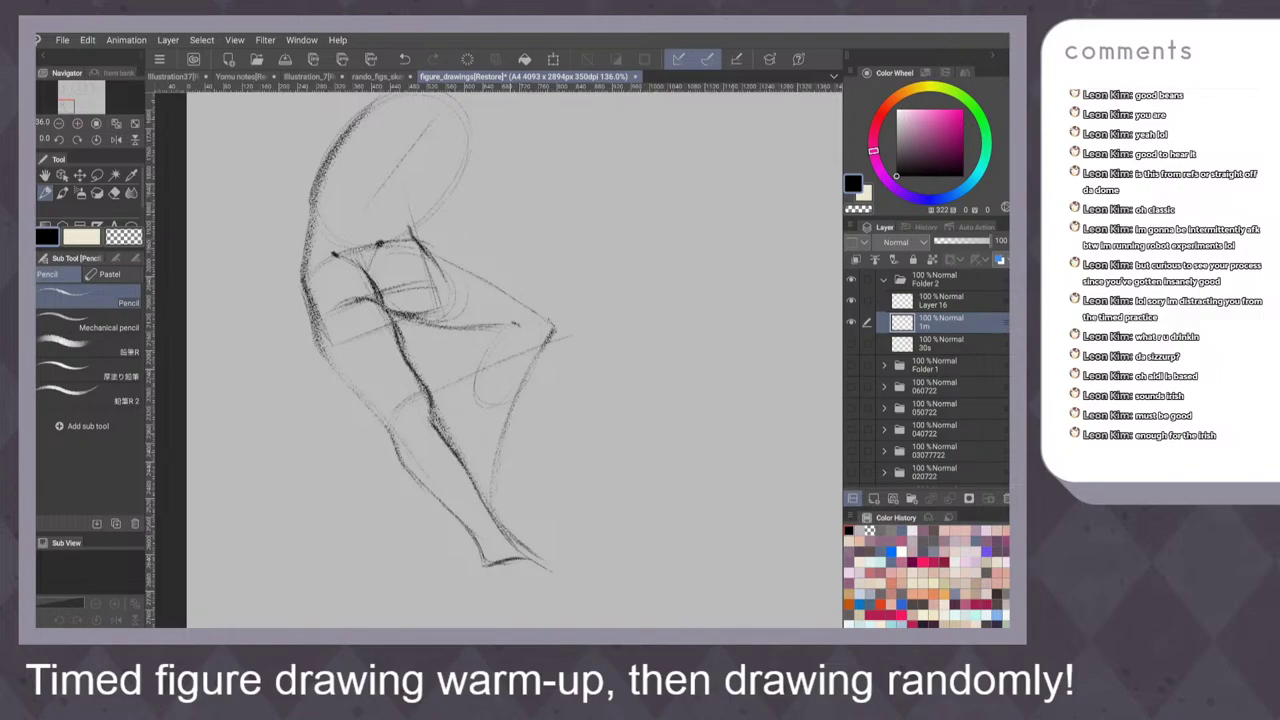
{"action": "mouse_move", "coordinate": [505, 327]}
{"action": "left_mouse_down"}
{"action": "mouse_move", "coordinate": [472, 378]}
{"action": "mouse_move", "coordinate": [473, 432]}
{"action": "left_mouse_up"}
{"action": "mouse_move", "coordinate": [476, 386]}
{"action": "left_mouse_down"}
{"action": "mouse_move", "coordinate": [471, 440]}
{"action": "mouse_move", "coordinate": [542, 491]}
{"action": "left_mouse_up"}
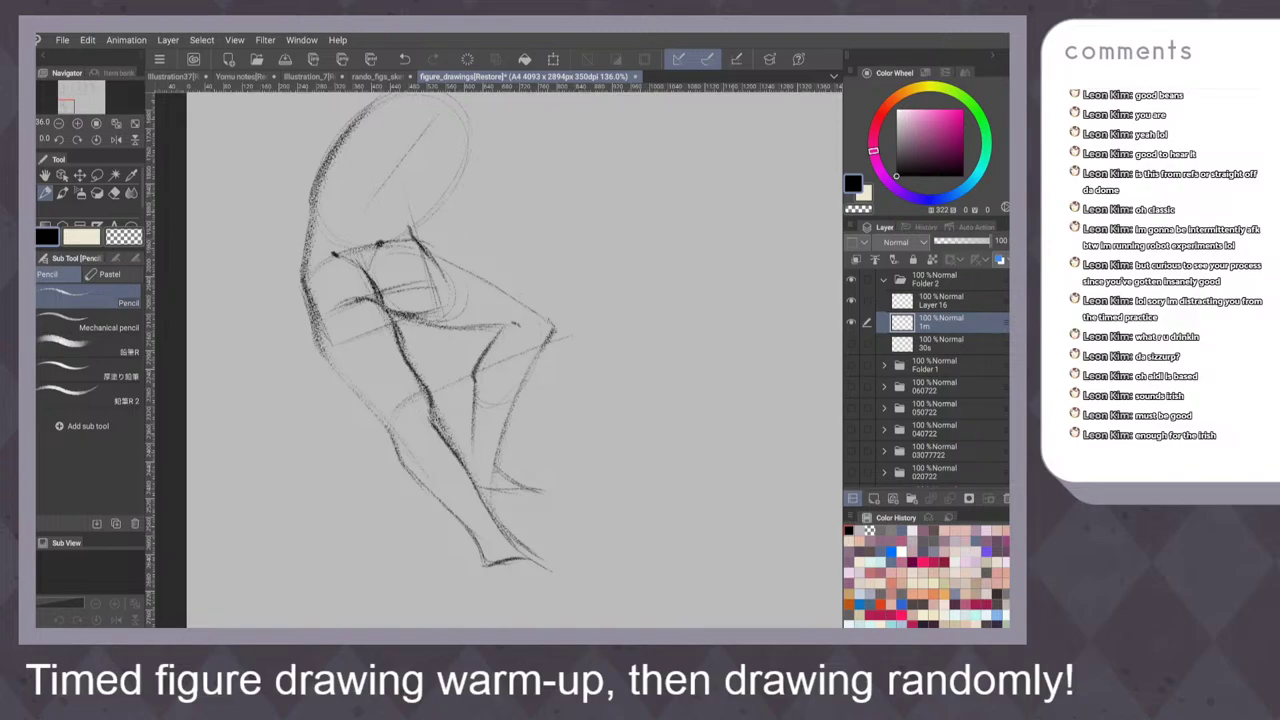
{"action": "left_click_drag", "start_coordinate": [623, 321], "coordinate": [639, 325]}
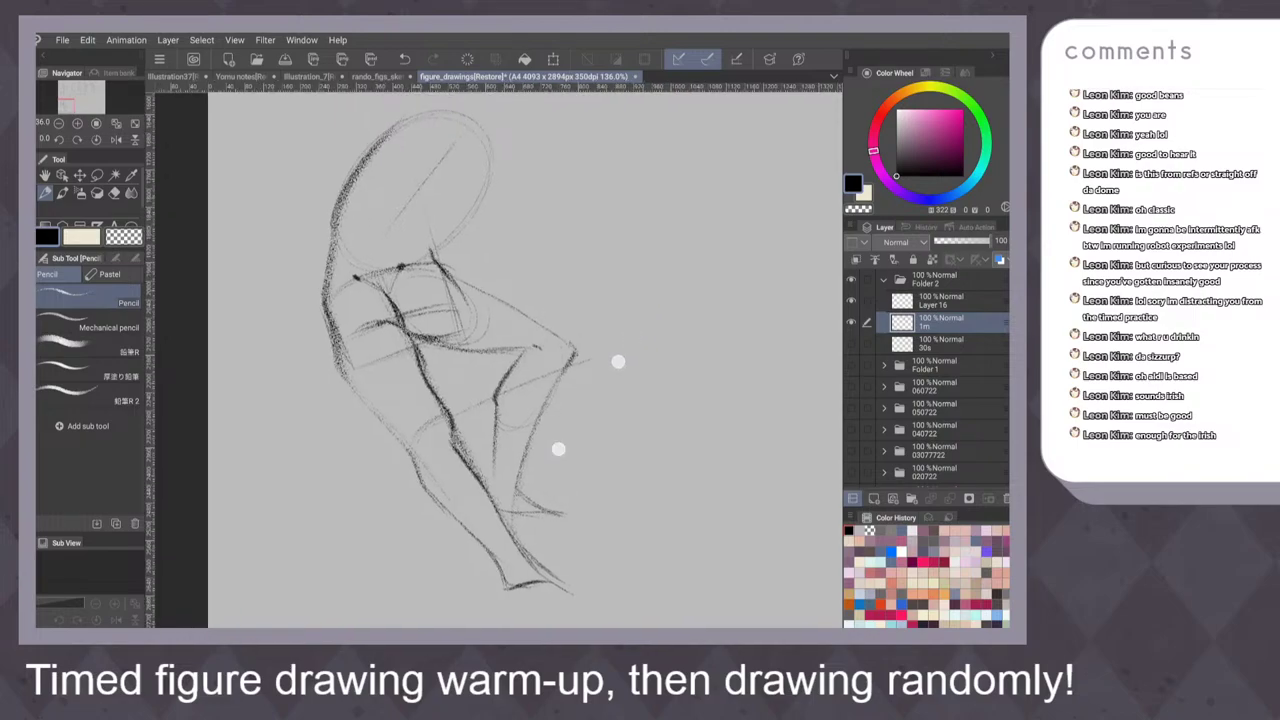
Darken the bent leg's knee, shin, calf and foot contours, and reinforce the straight leg's knee curve
{"action": "left_click_drag", "start_coordinate": [618, 362], "coordinate": [572, 298]}
{"action": "mouse_move", "coordinate": [430, 402]}
{"action": "left_mouse_down"}
{"action": "mouse_move", "coordinate": [476, 370]}
{"action": "mouse_move", "coordinate": [409, 405]}
{"action": "left_mouse_up"}
{"action": "left_click_drag", "start_coordinate": [467, 356], "coordinate": [491, 344]}
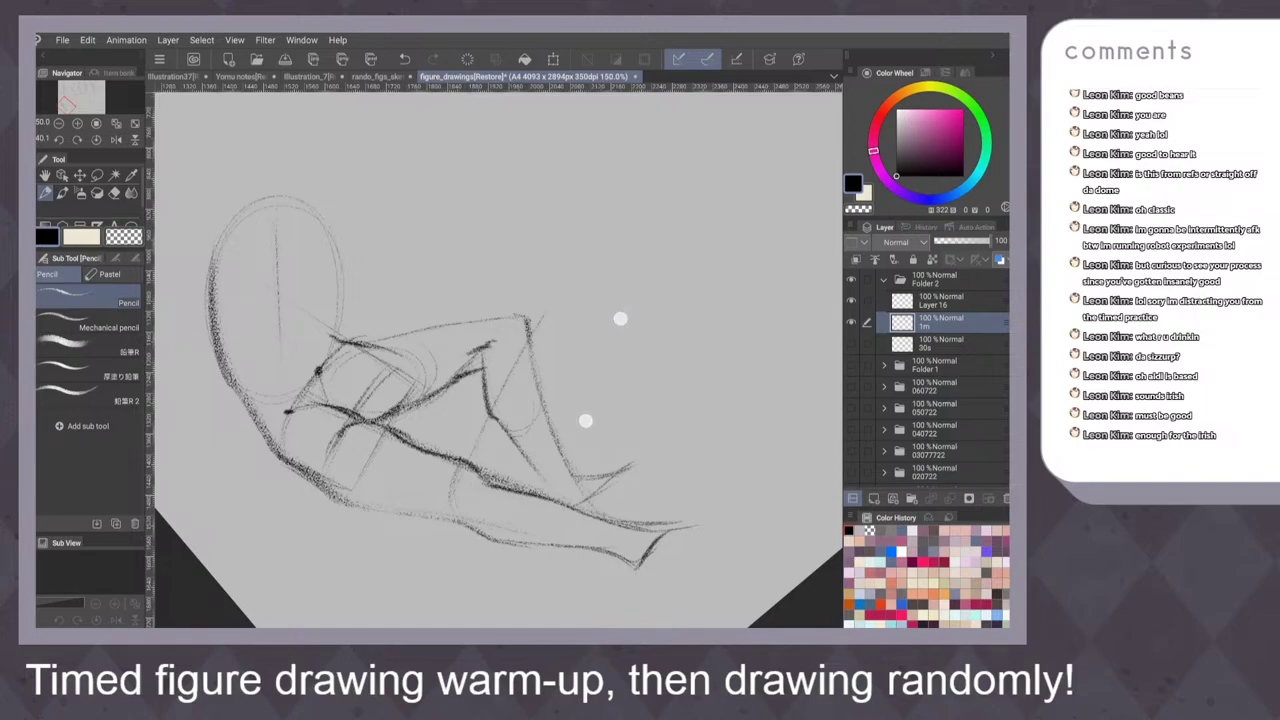
{"action": "mouse_move", "coordinate": [621, 319]}
{"action": "left_mouse_down"}
{"action": "mouse_move", "coordinate": [639, 352]}
{"action": "mouse_move", "coordinate": [542, 384]}
{"action": "left_mouse_up"}
{"action": "mouse_move", "coordinate": [548, 376]}
{"action": "left_mouse_down"}
{"action": "mouse_move", "coordinate": [508, 436]}
{"action": "mouse_move", "coordinate": [532, 470]}
{"action": "left_mouse_up"}
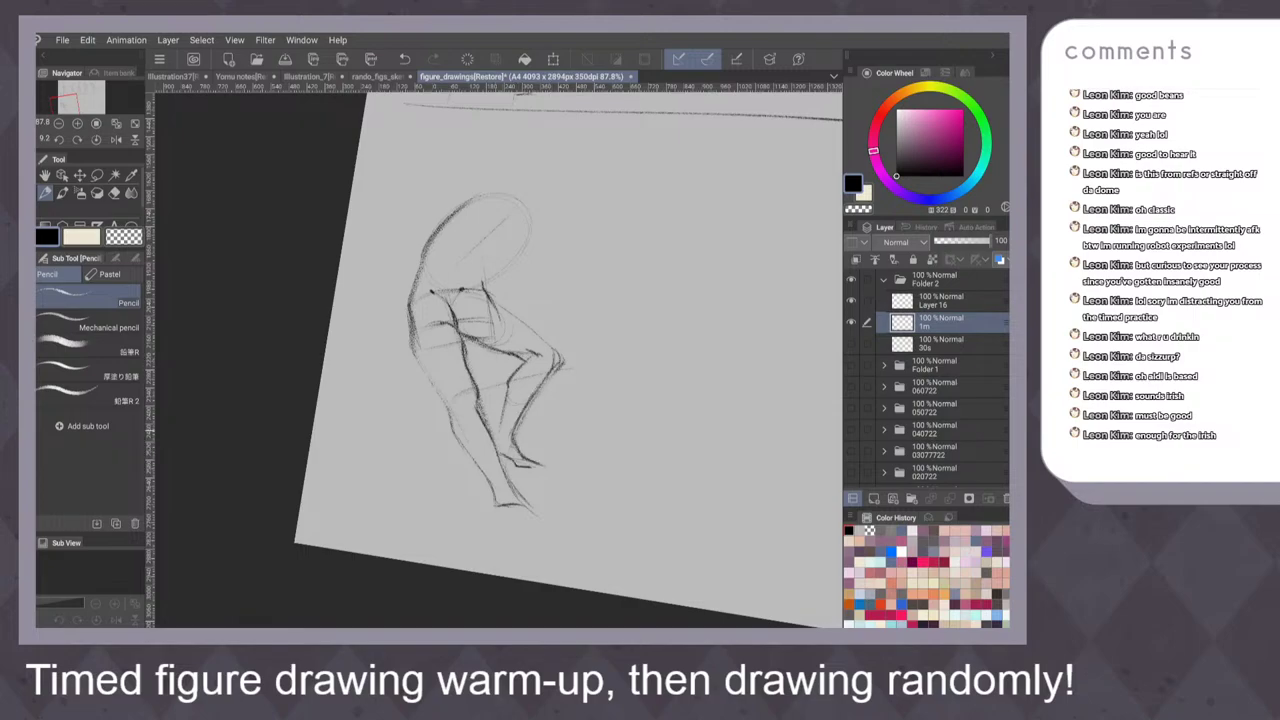
{"action": "left_click_drag", "start_coordinate": [502, 420], "coordinate": [492, 440]}
{"action": "left_click_drag", "start_coordinate": [580, 413], "coordinate": [579, 461]}
{"action": "left_click_drag", "start_coordinate": [489, 365], "coordinate": [494, 388]}
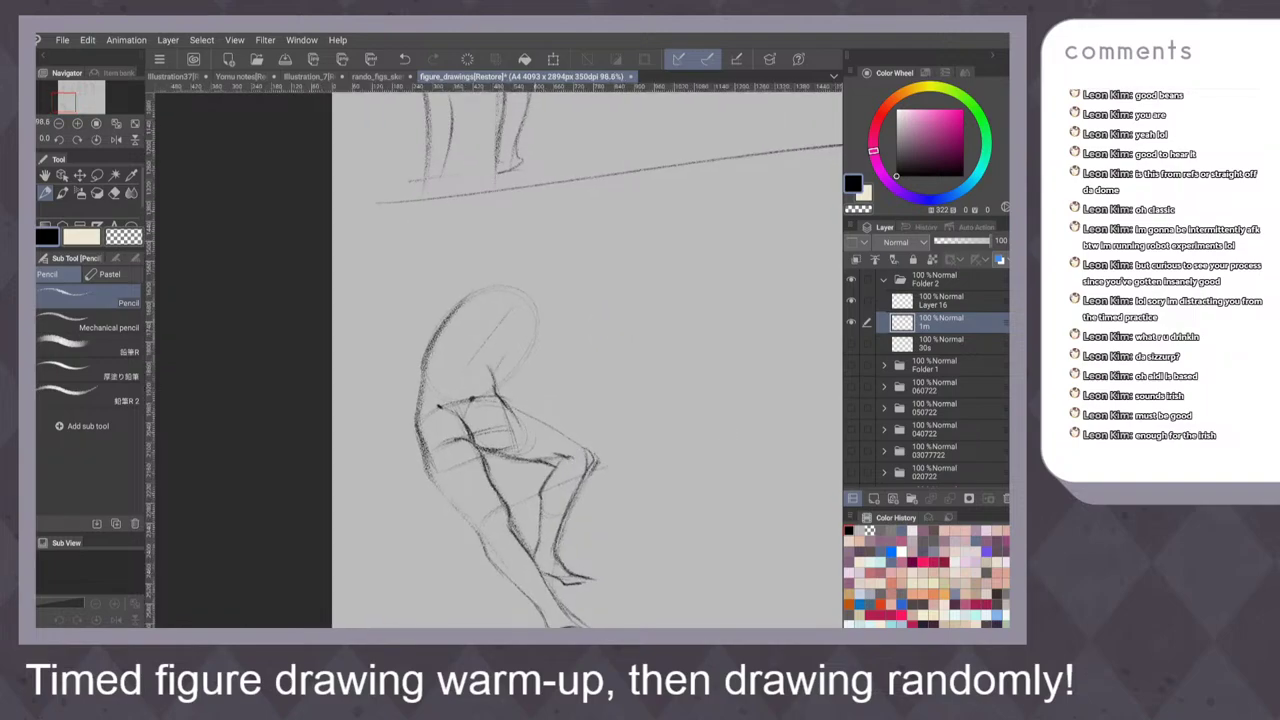
Draw the sixth figure's far ribcage side into the waist, a dark spine line, and the shoulder and neck curve
{"action": "mouse_move", "coordinate": [542, 332]}
{"action": "left_mouse_down"}
{"action": "mouse_move", "coordinate": [494, 382]}
{"action": "mouse_move", "coordinate": [506, 362]}
{"action": "left_mouse_up"}
{"action": "left_click_drag", "start_coordinate": [506, 306], "coordinate": [468, 360]}
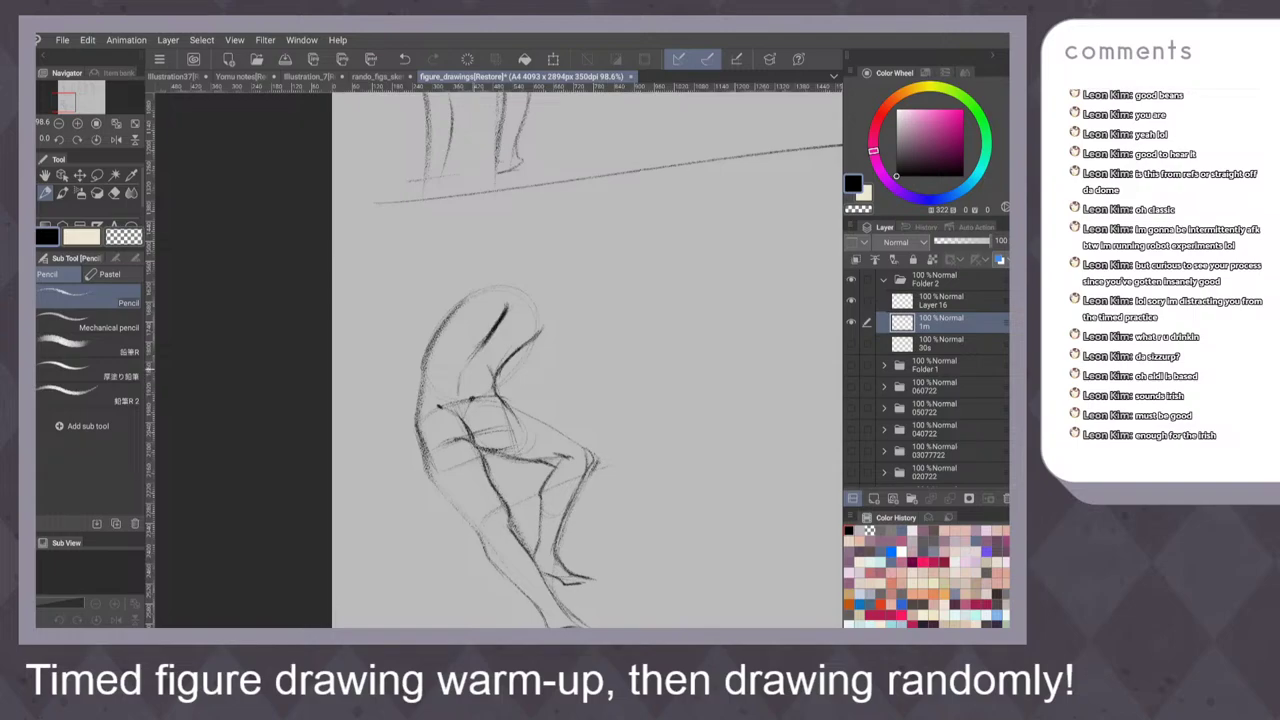
{"action": "left_click_drag", "start_coordinate": [511, 289], "coordinate": [506, 311]}
{"action": "mouse_move", "coordinate": [497, 279]}
{"action": "left_mouse_down"}
{"action": "mouse_move", "coordinate": [517, 299]}
{"action": "mouse_move", "coordinate": [507, 311]}
{"action": "mouse_move", "coordinate": [515, 285]}
{"action": "left_mouse_up"}
Sketch the sixth figure's near arm extending outward from the shoulder, bent at the elbow with the forearm folded back
{"action": "left_click_drag", "start_coordinate": [459, 278], "coordinate": [405, 307]}
{"action": "mouse_move", "coordinate": [486, 274]}
{"action": "left_mouse_down"}
{"action": "mouse_move", "coordinate": [405, 307]}
{"action": "mouse_move", "coordinate": [410, 335]}
{"action": "left_mouse_up"}
{"action": "mouse_move", "coordinate": [479, 299]}
{"action": "left_mouse_down"}
{"action": "mouse_move", "coordinate": [411, 336]}
{"action": "mouse_move", "coordinate": [394, 330]}
{"action": "mouse_move", "coordinate": [393, 306]}
{"action": "left_mouse_up"}
{"action": "mouse_move", "coordinate": [432, 262]}
{"action": "left_mouse_down"}
{"action": "mouse_move", "coordinate": [436, 282]}
{"action": "mouse_move", "coordinate": [396, 312]}
{"action": "left_mouse_up"}
{"action": "left_click_drag", "start_coordinate": [436, 272], "coordinate": [404, 304]}
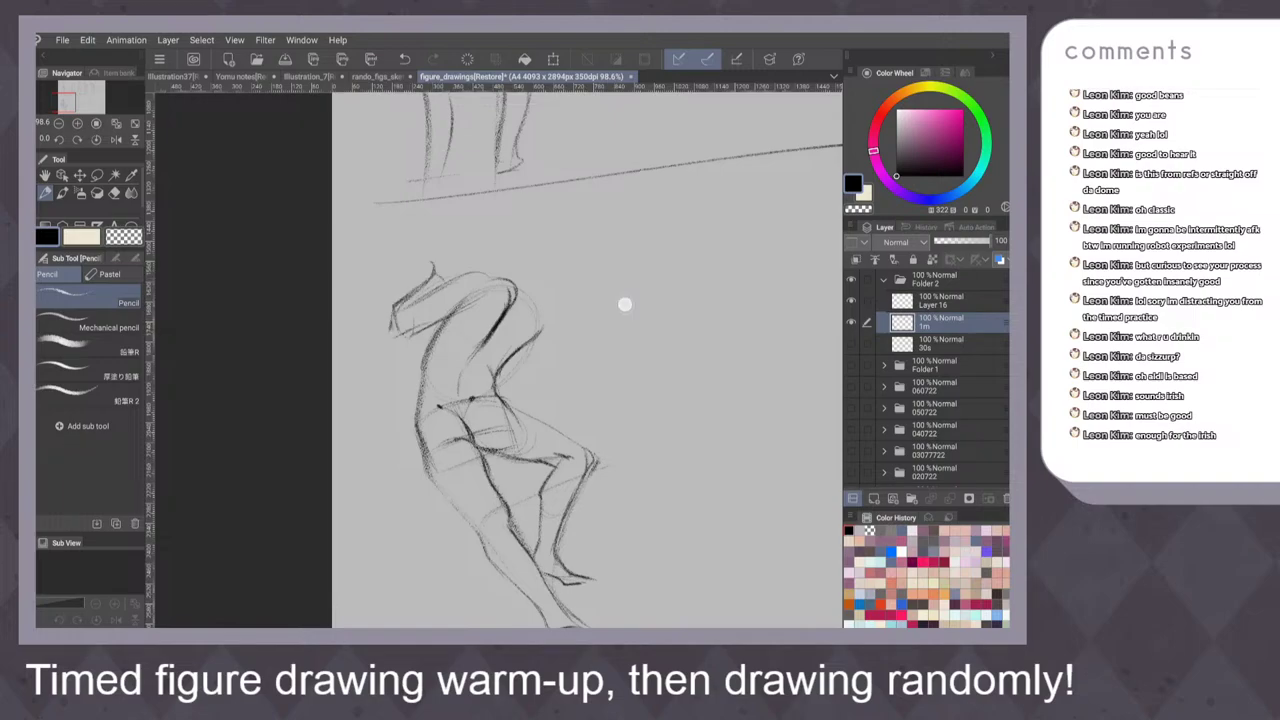
Add the sixth figure's head with an ear, and the far arm bent outward with its hand on the raised thigh
{"action": "mouse_move", "coordinate": [490, 257]}
{"action": "left_mouse_down"}
{"action": "mouse_move", "coordinate": [491, 275]}
{"action": "mouse_move", "coordinate": [490, 250]}
{"action": "mouse_move", "coordinate": [532, 238]}
{"action": "mouse_move", "coordinate": [526, 298]}
{"action": "left_mouse_up"}
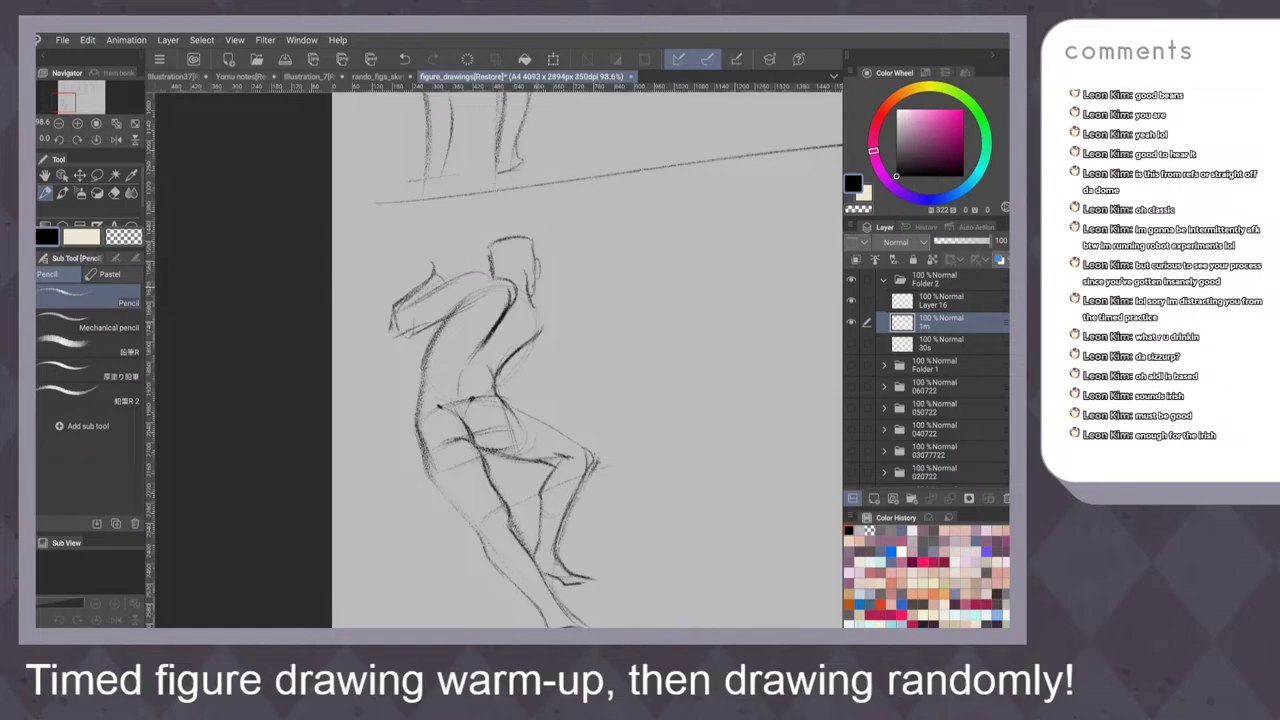
{"action": "left_click_drag", "start_coordinate": [609, 294], "coordinate": [590, 262]}
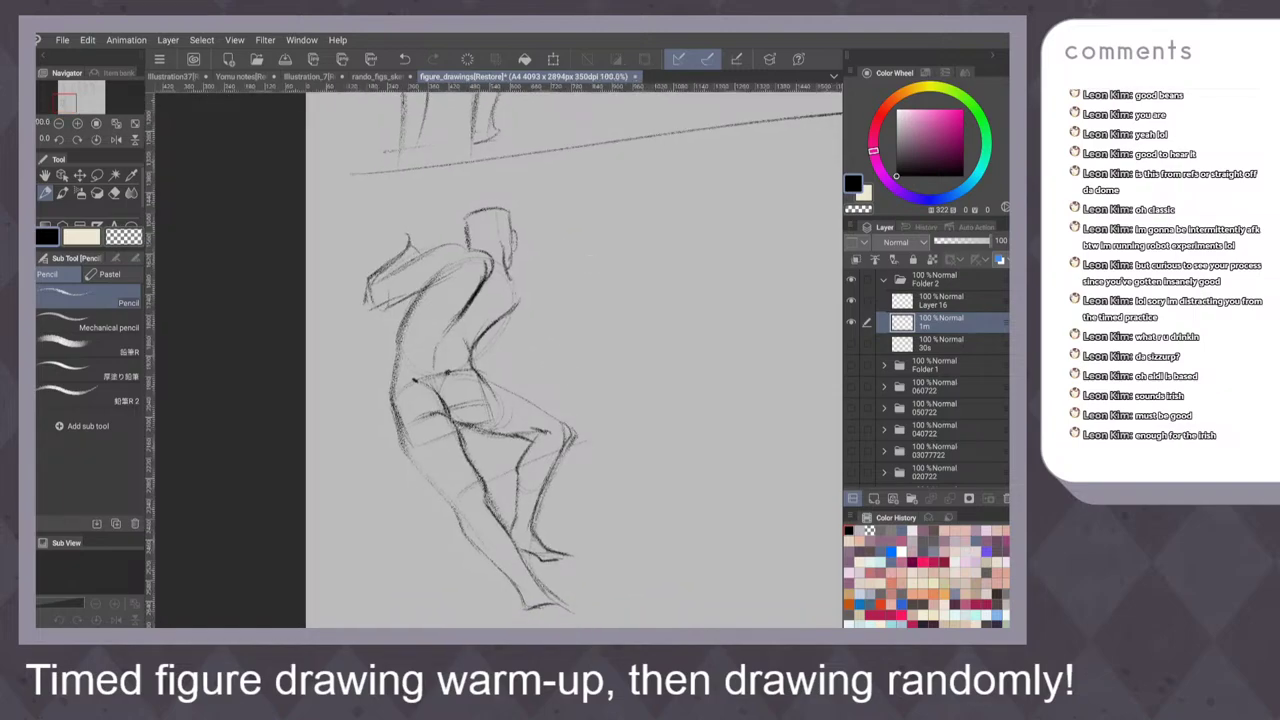
{"action": "mouse_move", "coordinate": [514, 275]}
{"action": "left_mouse_down"}
{"action": "mouse_move", "coordinate": [556, 392]}
{"action": "mouse_move", "coordinate": [540, 414]}
{"action": "left_mouse_up"}
{"action": "left_click_drag", "start_coordinate": [521, 309], "coordinate": [489, 330]}
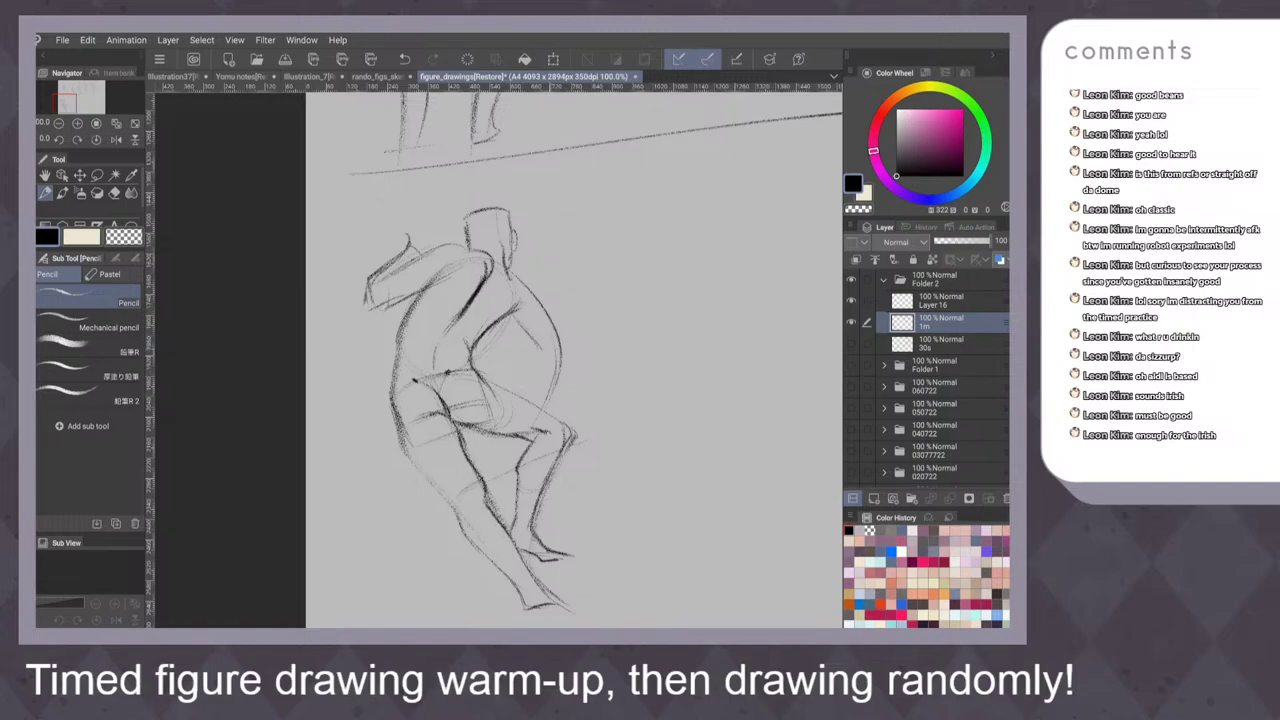
{"action": "mouse_move", "coordinate": [558, 332]}
{"action": "left_mouse_down"}
{"action": "mouse_move", "coordinate": [564, 360]}
{"action": "mouse_move", "coordinate": [543, 410]}
{"action": "mouse_move", "coordinate": [535, 394]}
{"action": "mouse_move", "coordinate": [544, 404]}
{"action": "left_mouse_up"}
{"action": "mouse_move", "coordinate": [512, 310]}
{"action": "left_mouse_down"}
{"action": "mouse_move", "coordinate": [542, 348]}
{"action": "mouse_move", "coordinate": [534, 396]}
{"action": "left_mouse_up"}
{"action": "mouse_move", "coordinate": [538, 344]}
{"action": "left_mouse_down"}
{"action": "mouse_move", "coordinate": [536, 390]}
{"action": "mouse_move", "coordinate": [551, 392]}
{"action": "left_mouse_up"}
Darken the straight leg's outer contour from hip to calf and strengthen its knee curve
{"action": "scroll", "coordinate": [500, 360], "scroll_direction": "down", "scroll_amount": 5}
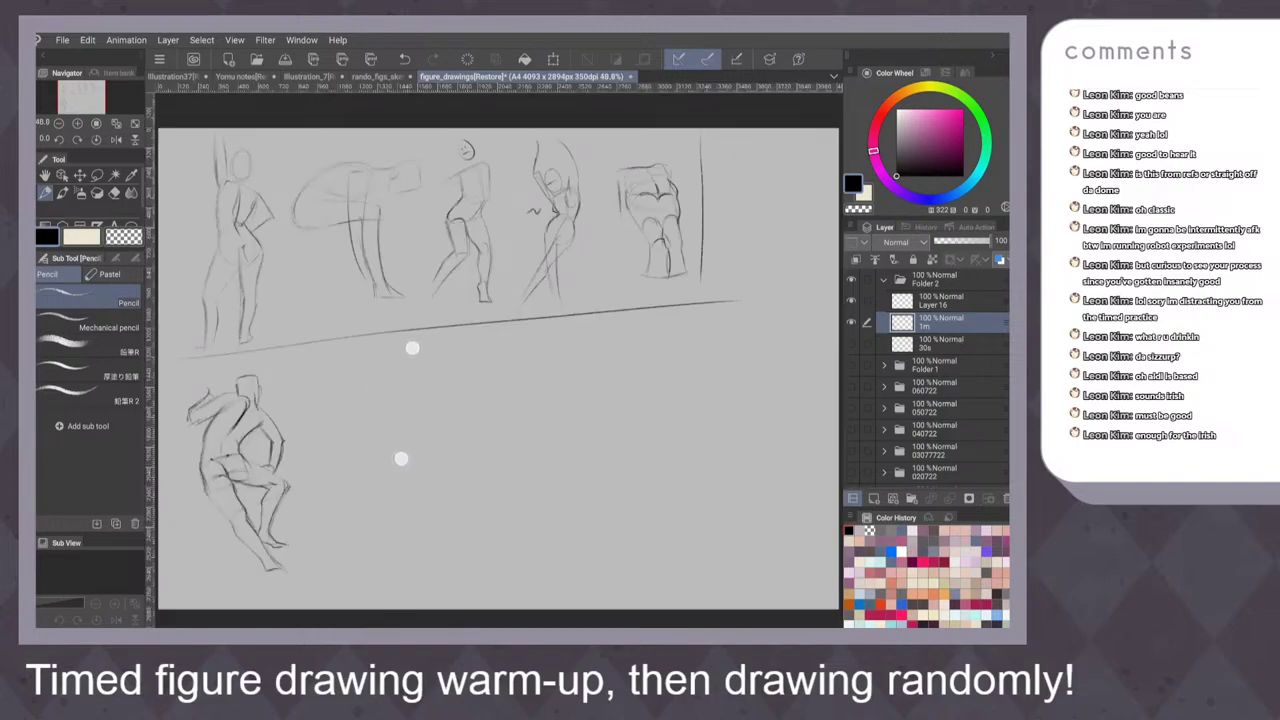
{"action": "scroll", "coordinate": [407, 403], "scroll_direction": "up", "scroll_amount": 5}
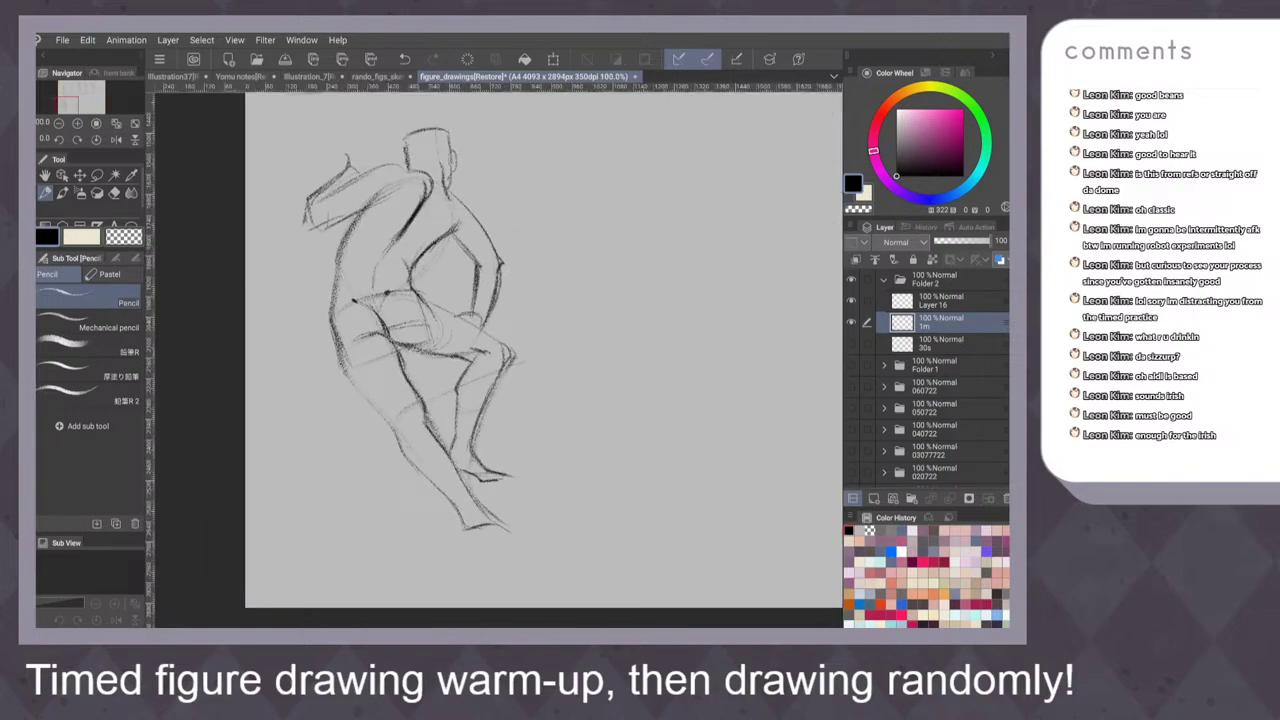
{"action": "left_click_drag", "start_coordinate": [341, 344], "coordinate": [389, 429]}
{"action": "left_click_drag", "start_coordinate": [352, 384], "coordinate": [410, 466]}
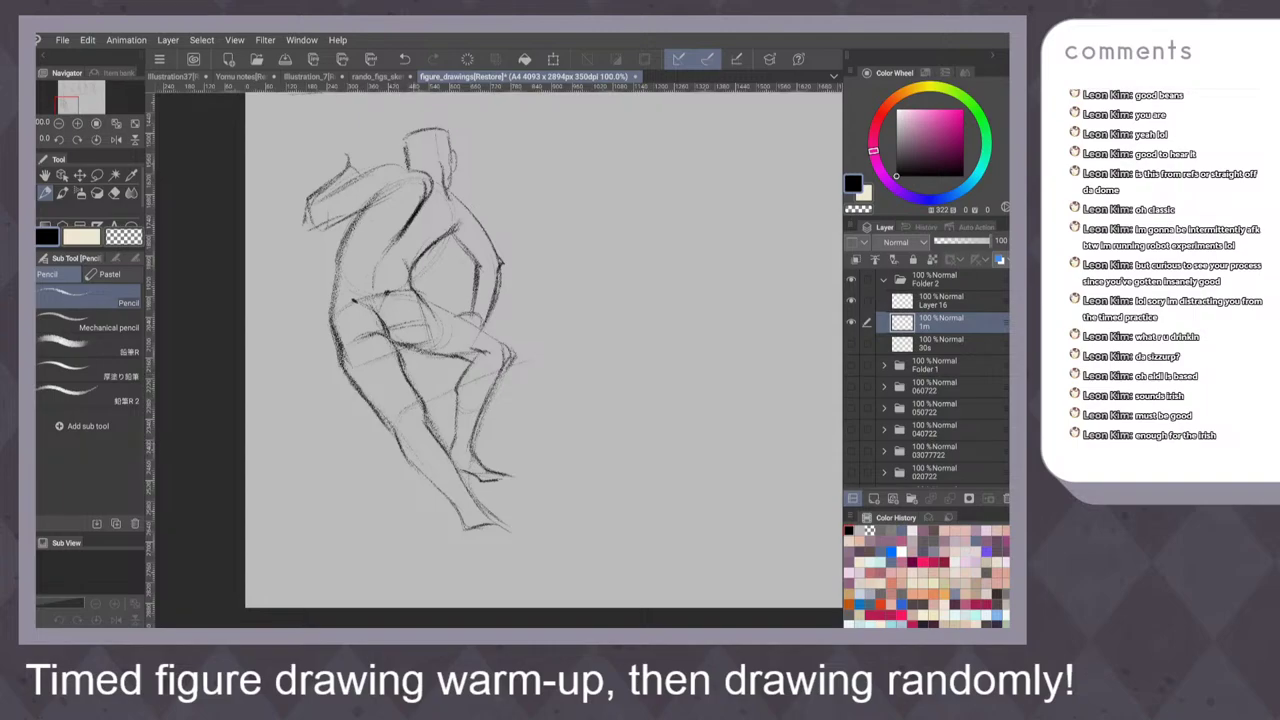
{"action": "mouse_move", "coordinate": [385, 420]}
{"action": "left_mouse_down"}
{"action": "mouse_move", "coordinate": [398, 440]}
{"action": "mouse_move", "coordinate": [417, 416]}
{"action": "mouse_move", "coordinate": [431, 421]}
{"action": "left_mouse_up"}
Flip the canvas view horizontally to check the sixth figure's pose, and restore the unflipped view
{"action": "scroll", "coordinate": [548, 305], "scroll_direction": "down", "scroll_amount": 2}
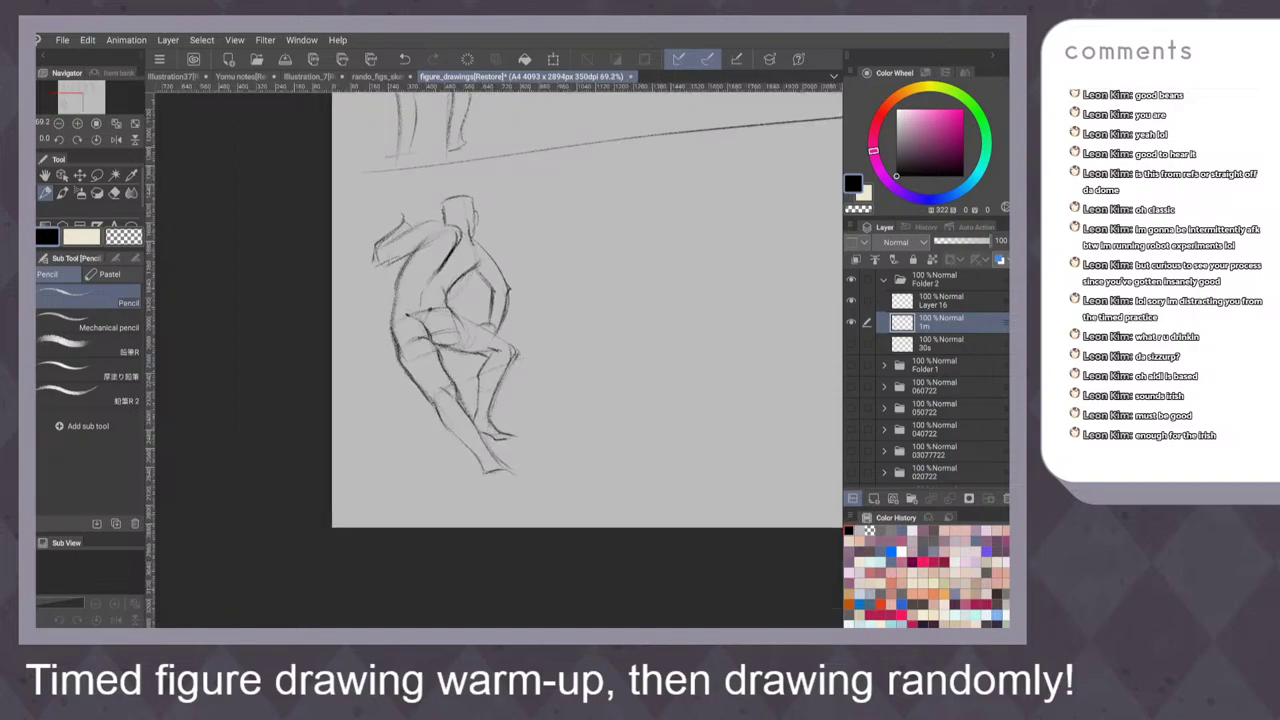
{"action": "left_click", "coordinate": [116, 140]}
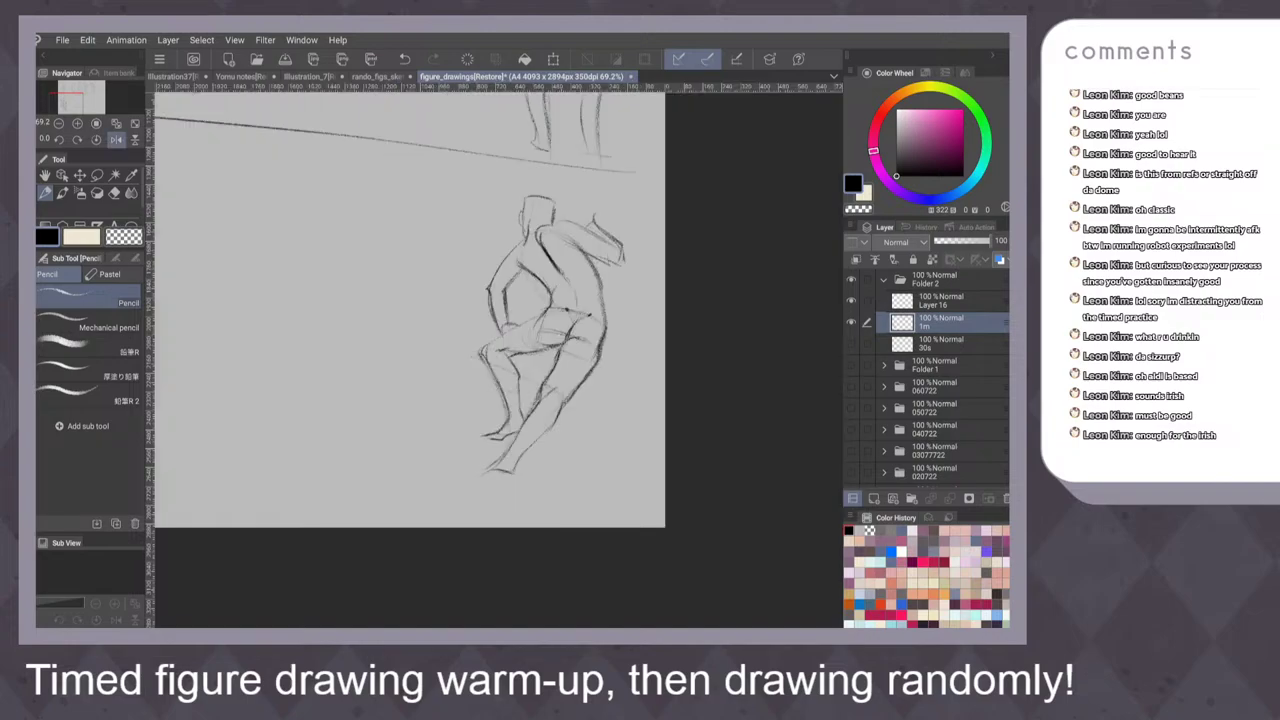
{"action": "left_click", "coordinate": [116, 140]}
{"action": "scroll", "coordinate": [519, 313], "scroll_direction": "up", "scroll_amount": 1}
Mark the near side of the sixth figure's waist and hatch shading over both shoulder blade areas of the back
{"action": "scroll", "coordinate": [518, 312], "scroll_direction": "up", "scroll_amount": 2}
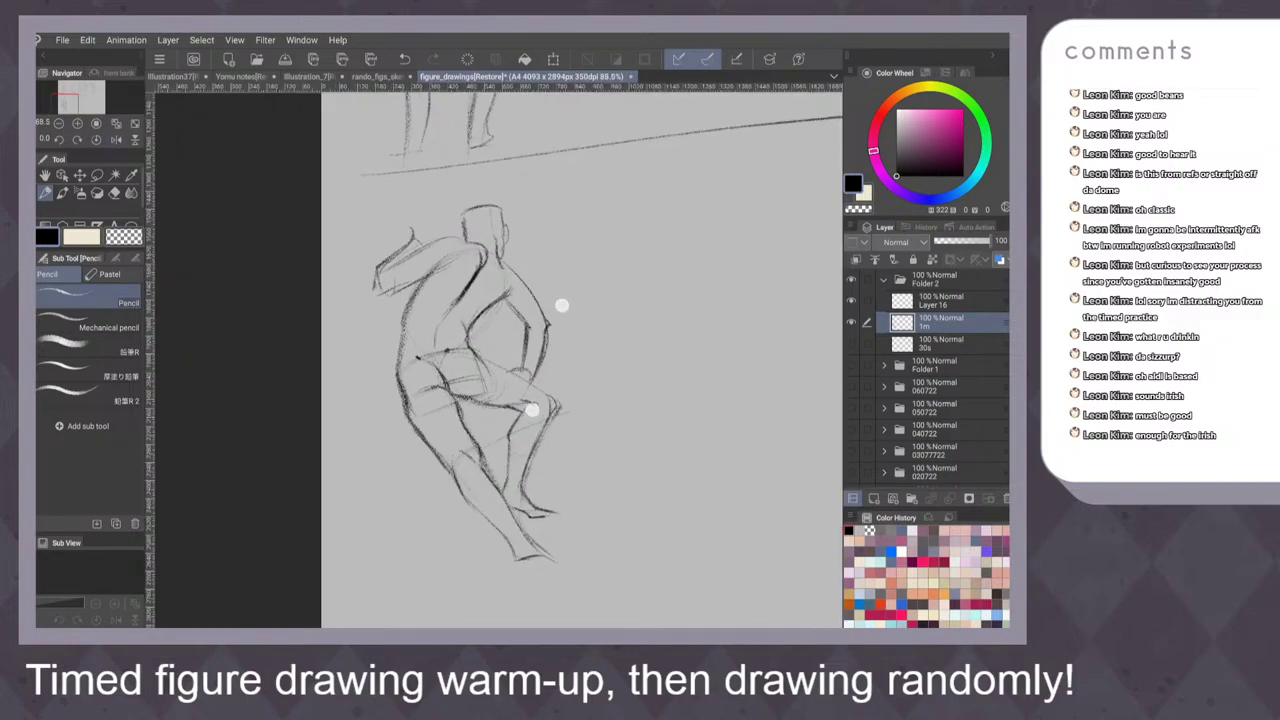
{"action": "left_click_drag", "start_coordinate": [422, 307], "coordinate": [433, 323]}
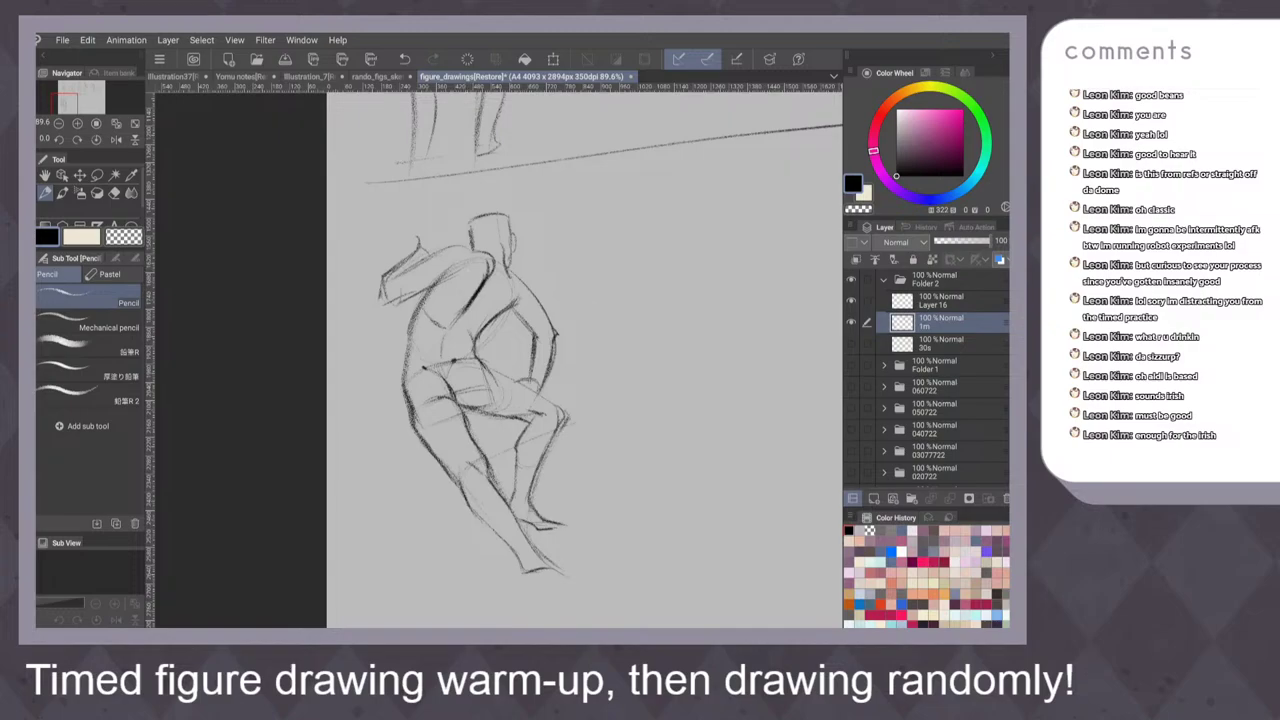
{"action": "mouse_move", "coordinate": [454, 278]}
{"action": "left_mouse_down"}
{"action": "mouse_move", "coordinate": [447, 311]}
{"action": "mouse_move", "coordinate": [460, 335]}
{"action": "left_mouse_up"}
{"action": "left_click_drag", "start_coordinate": [504, 293], "coordinate": [472, 331]}
{"action": "mouse_move", "coordinate": [460, 270]}
{"action": "left_mouse_down"}
{"action": "mouse_move", "coordinate": [428, 304]}
{"action": "mouse_move", "coordinate": [424, 322]}
{"action": "mouse_move", "coordinate": [437, 326]}
{"action": "left_mouse_up"}
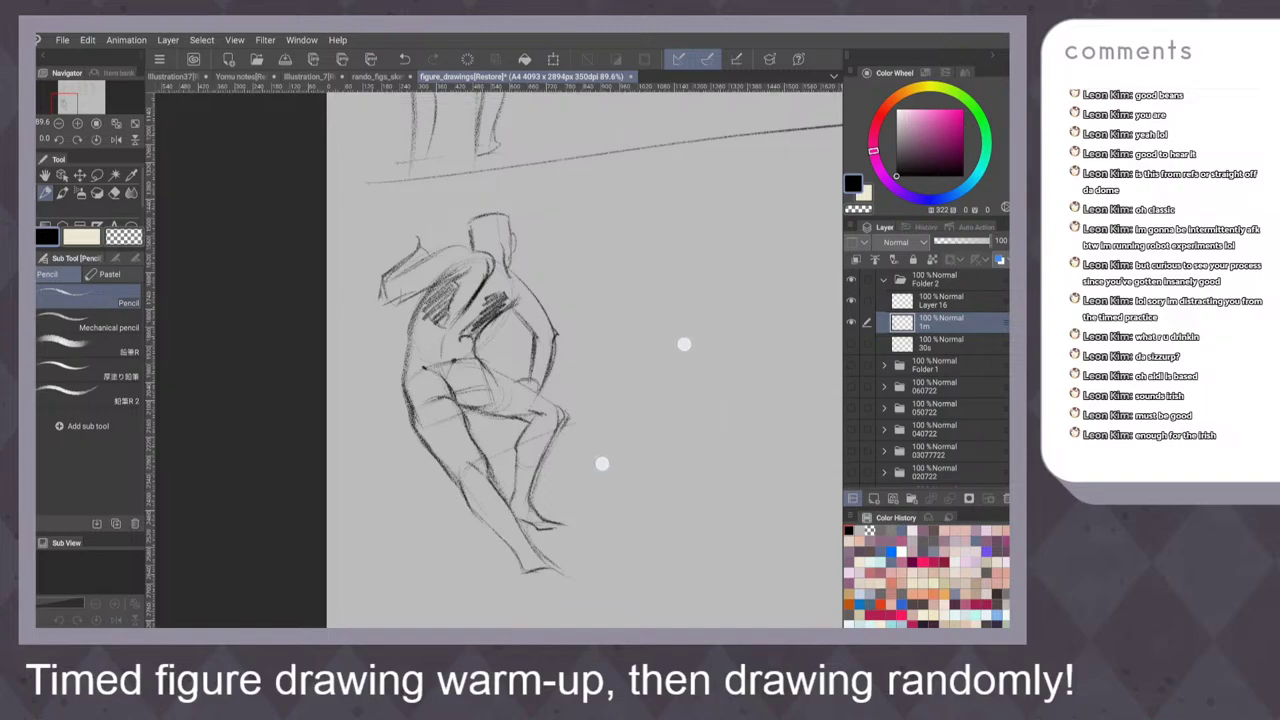
Start the seventh figure beside the sixth with a slanted oval for the hips, undoing the first trial strokes
{"action": "left_click_drag", "start_coordinate": [685, 344], "coordinate": [630, 304]}
{"action": "left_click_drag", "start_coordinate": [533, 437], "coordinate": [546, 414]}
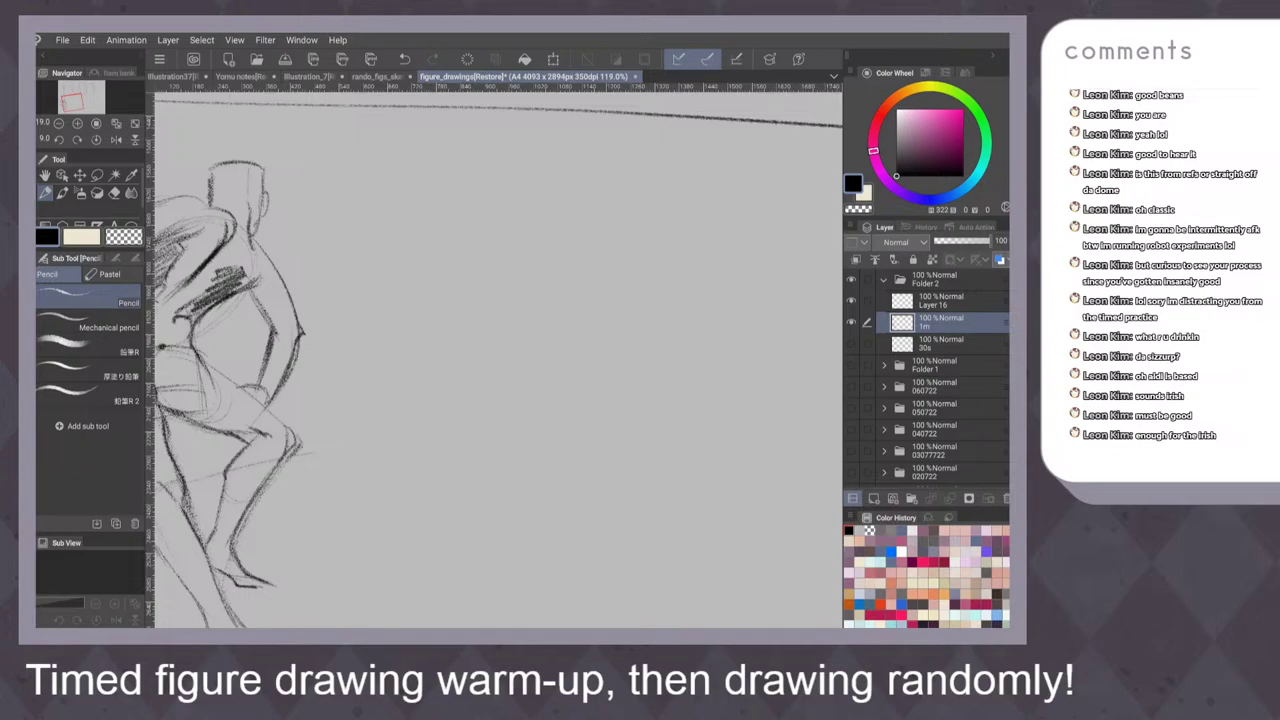
{"action": "left_click_drag", "start_coordinate": [555, 416], "coordinate": [545, 377]}
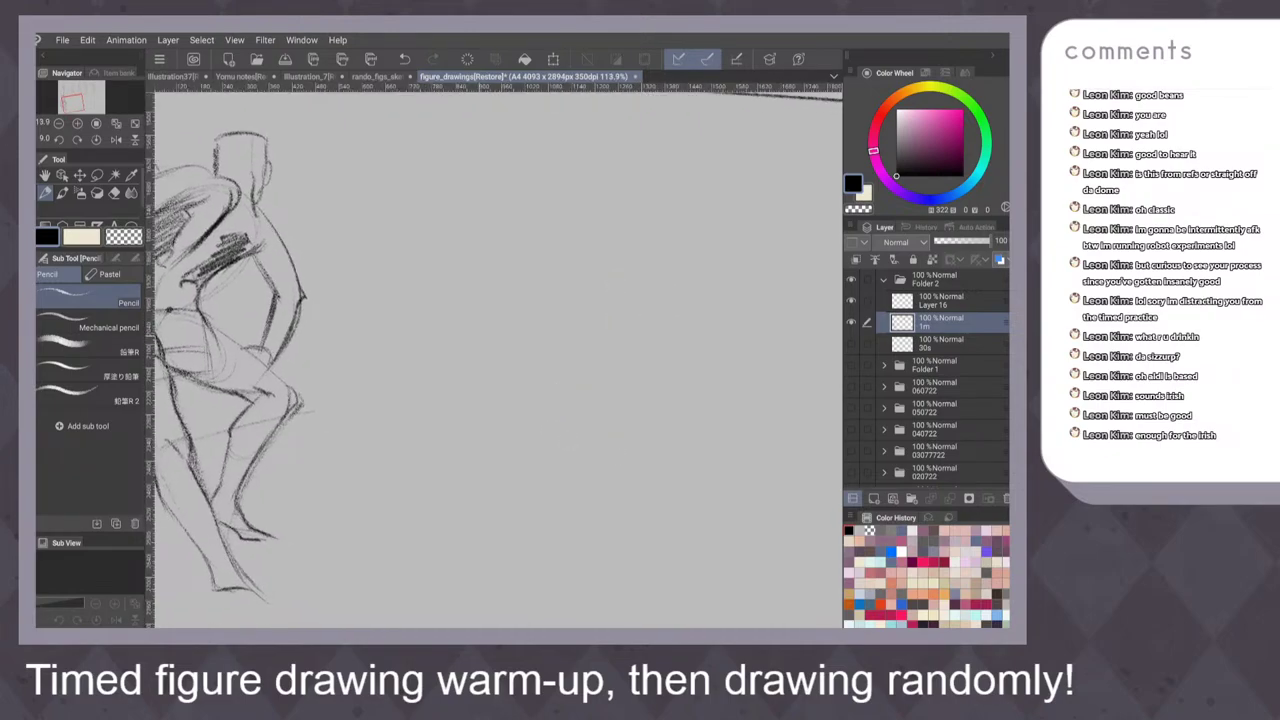
{"action": "key", "text": "ctrl+z"}
{"action": "key", "text": "ctrl+z"}
{"action": "mouse_move", "coordinate": [629, 294]}
{"action": "left_mouse_down"}
{"action": "mouse_move", "coordinate": [626, 323]}
{"action": "mouse_move", "coordinate": [598, 354]}
{"action": "mouse_move", "coordinate": [626, 294]}
{"action": "mouse_move", "coordinate": [609, 291]}
{"action": "left_mouse_up"}
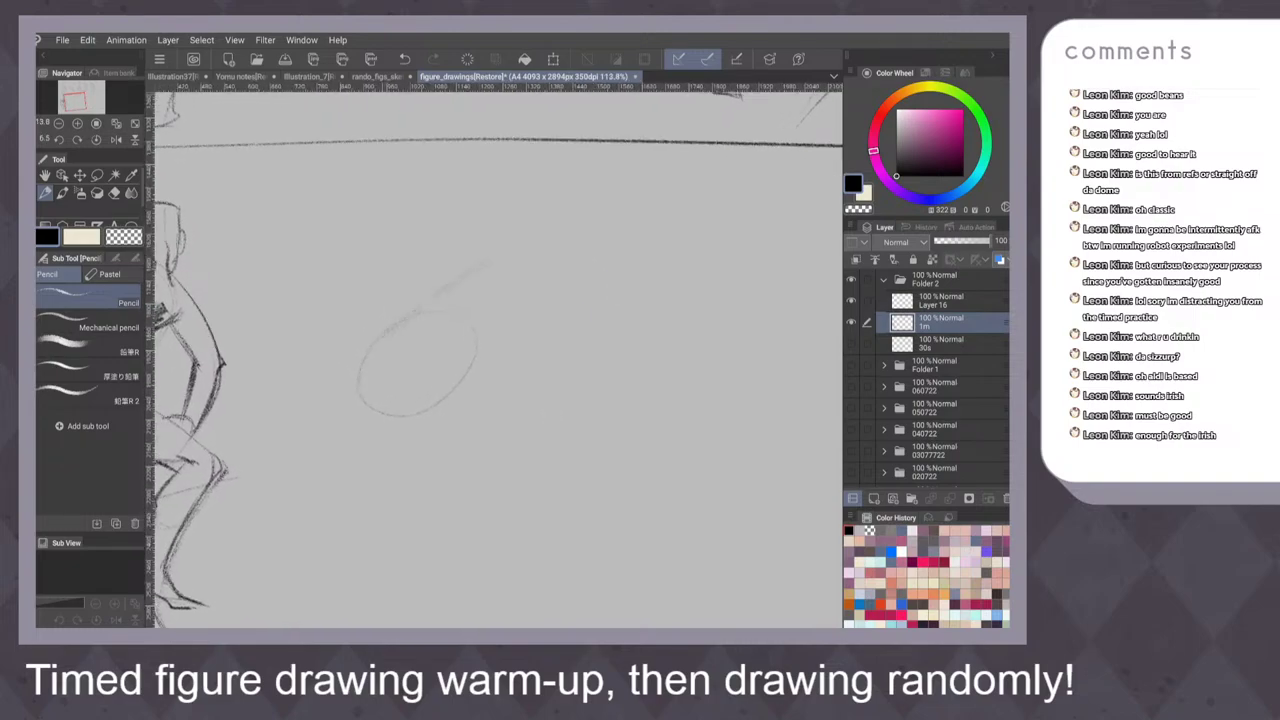
Extend the seventh figure's torso diagonally upward from the hip oval, with a shaded back contour and a curved spine line
{"action": "left_click_drag", "start_coordinate": [385, 334], "coordinate": [535, 233]}
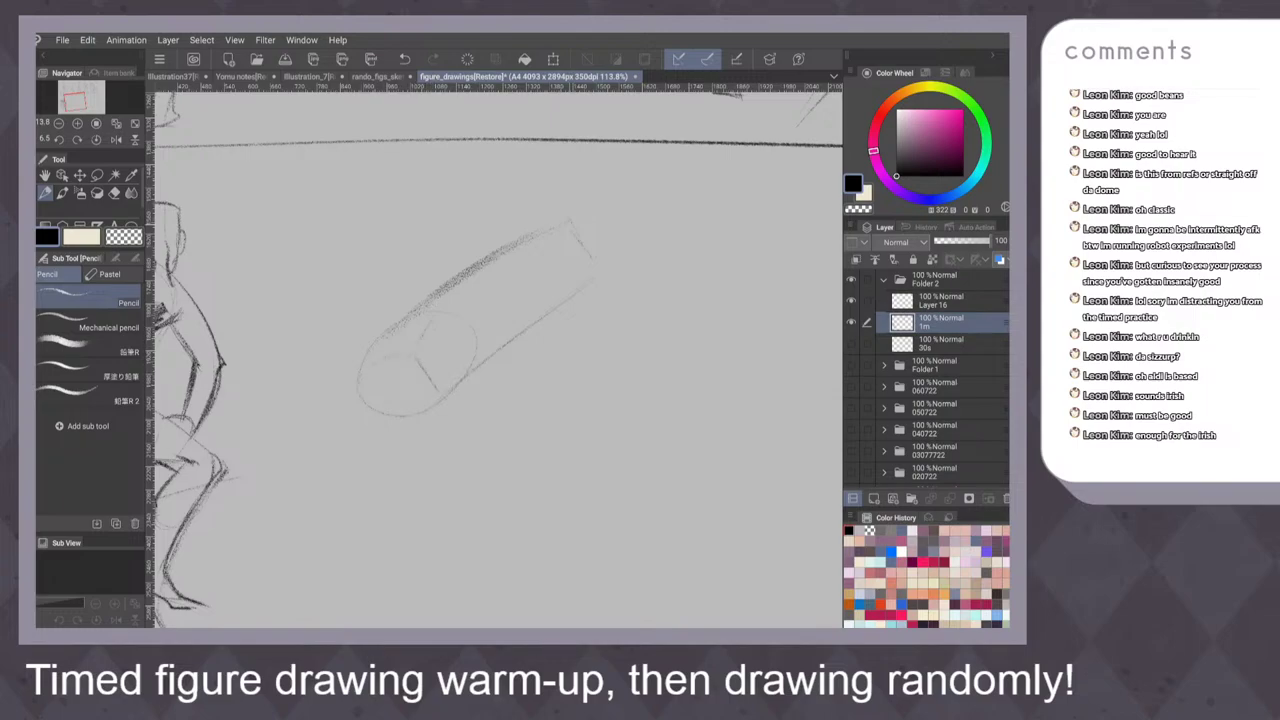
{"action": "left_click_drag", "start_coordinate": [413, 356], "coordinate": [520, 245]}
{"action": "mouse_move", "coordinate": [394, 323]}
{"action": "left_mouse_down"}
{"action": "mouse_move", "coordinate": [356, 370]}
{"action": "mouse_move", "coordinate": [410, 354]}
{"action": "left_mouse_up"}
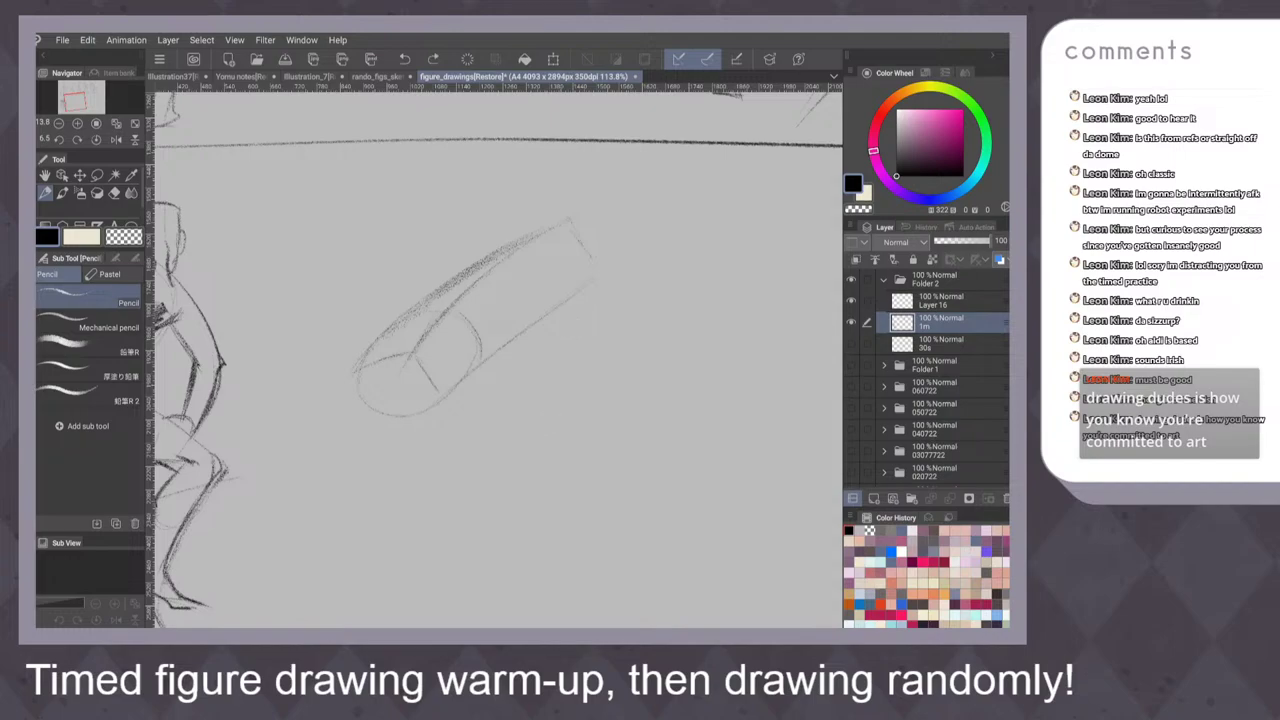
Darken the seventh figure's far hip edge and redraw the rounded near hip contour outside the oval
{"action": "left_click_drag", "start_coordinate": [481, 334], "coordinate": [476, 364]}
{"action": "left_click_drag", "start_coordinate": [405, 317], "coordinate": [350, 374]}
{"action": "key", "text": "ctrl+z"}
{"action": "left_click_drag", "start_coordinate": [394, 322], "coordinate": [349, 377]}
Redraw the seventh figure's near buttock curve inside the hip oval, and darken it together with the far hip edge
{"action": "scroll", "coordinate": [555, 366], "scroll_direction": "down", "scroll_amount": 1}
{"action": "scroll", "coordinate": [555, 354], "scroll_direction": "down", "scroll_amount": 1}
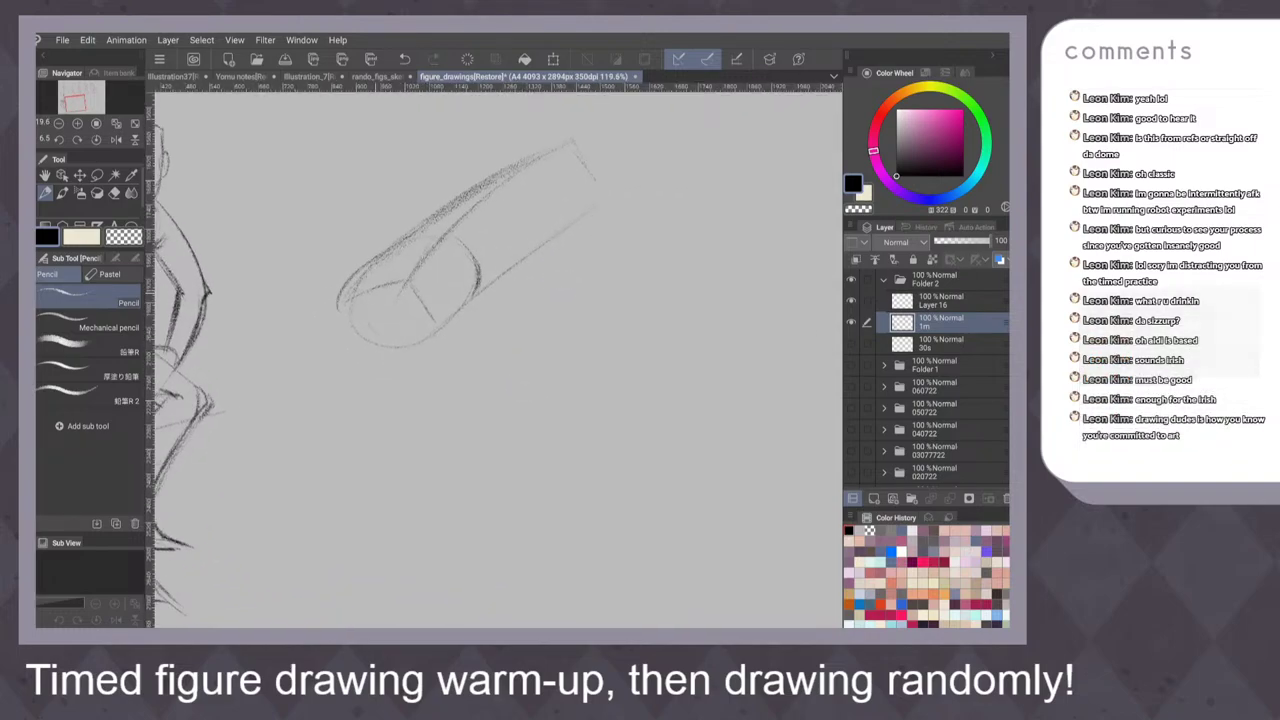
{"action": "key", "text": "ctrl+z"}
{"action": "left_click_drag", "start_coordinate": [362, 303], "coordinate": [385, 347]}
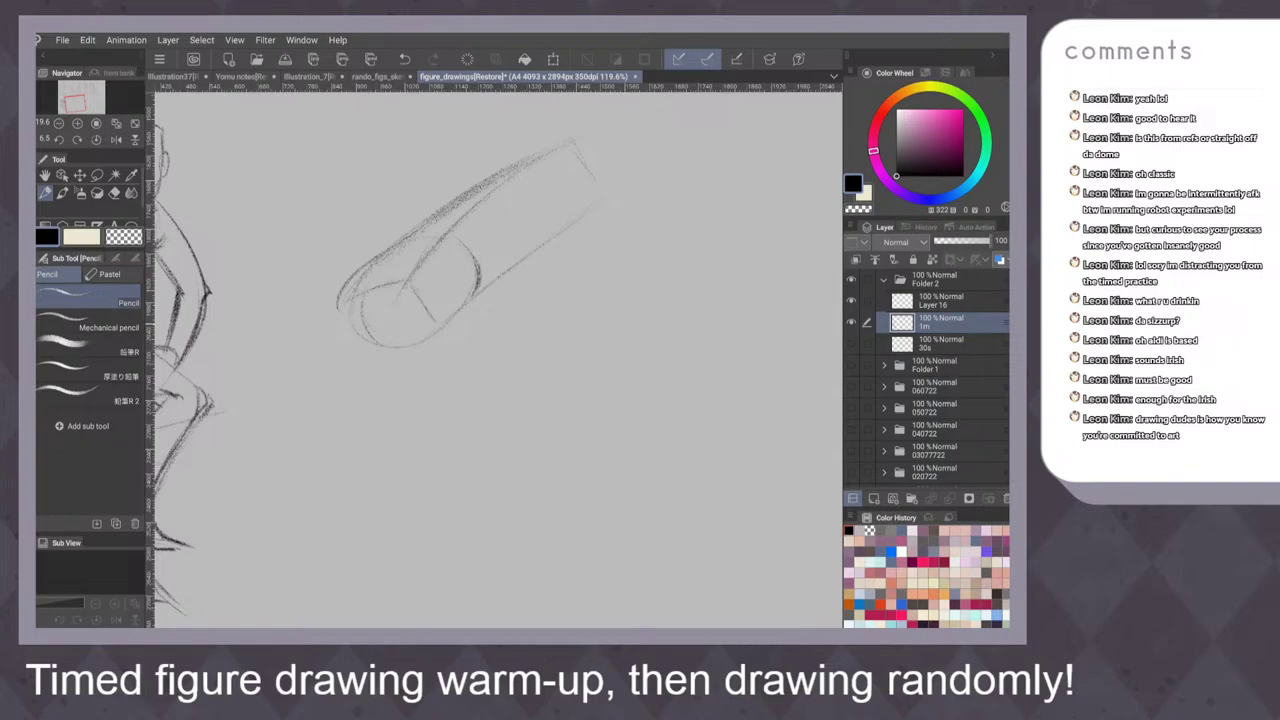
{"action": "key", "text": "ctrl+z"}
{"action": "mouse_move", "coordinate": [359, 286]}
{"action": "left_mouse_down"}
{"action": "mouse_move", "coordinate": [391, 347]}
{"action": "mouse_move", "coordinate": [373, 332]}
{"action": "left_mouse_up"}
{"action": "mouse_move", "coordinate": [371, 264]}
{"action": "left_mouse_down"}
{"action": "mouse_move", "coordinate": [381, 341]}
{"action": "mouse_move", "coordinate": [364, 307]}
{"action": "left_mouse_up"}
{"action": "left_click_drag", "start_coordinate": [478, 260], "coordinate": [472, 300]}
Reinforce the seventh figure's near hip contour and close its lower edge under the buttock curve
{"action": "mouse_move", "coordinate": [601, 289]}
{"action": "left_mouse_down"}
{"action": "mouse_move", "coordinate": [612, 254]}
{"action": "mouse_move", "coordinate": [599, 264]}
{"action": "left_mouse_up"}
{"action": "scroll", "coordinate": [576, 330], "scroll_direction": "up", "scroll_amount": 1}
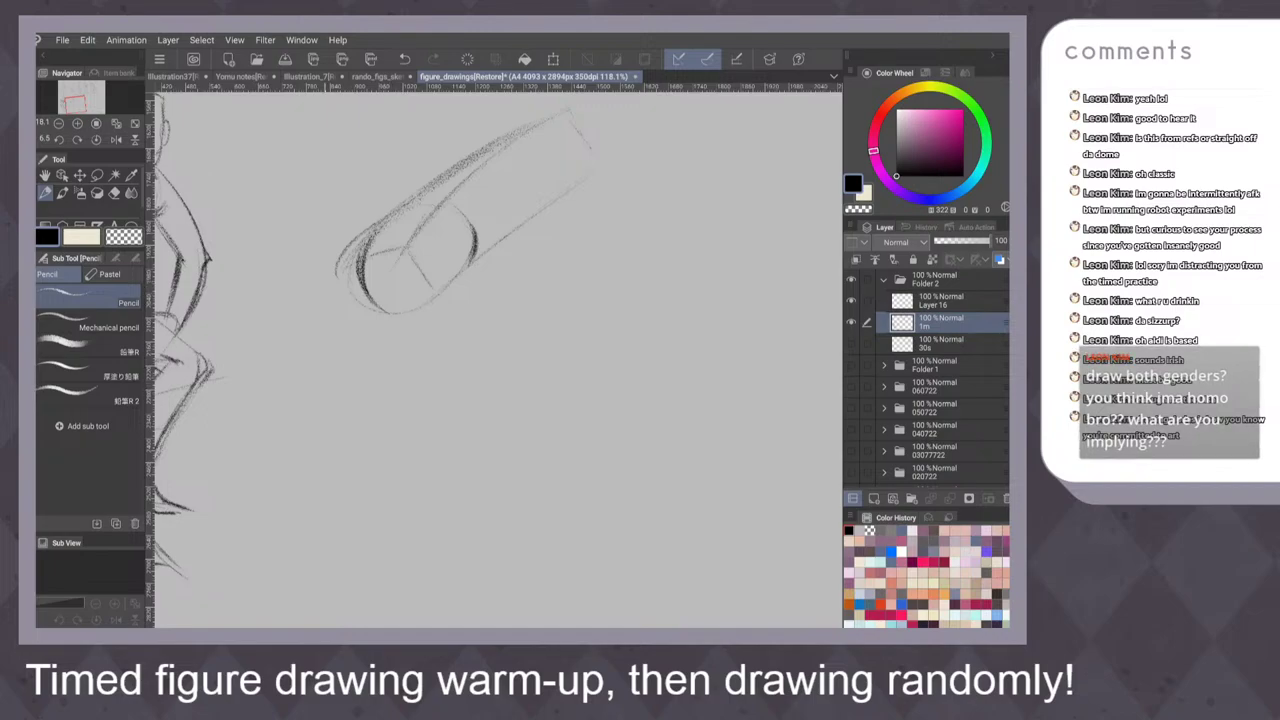
{"action": "left_click_drag", "start_coordinate": [363, 231], "coordinate": [345, 246]}
{"action": "mouse_move", "coordinate": [350, 292]}
{"action": "left_mouse_down"}
{"action": "mouse_move", "coordinate": [374, 305]}
{"action": "mouse_move", "coordinate": [358, 296]}
{"action": "left_mouse_up"}
Draw the seventh figure's two thighs diverging from the hips, each as a pair of slanting lines, with the near one darkened
{"action": "scroll", "coordinate": [573, 328], "scroll_direction": "down", "scroll_amount": 2}
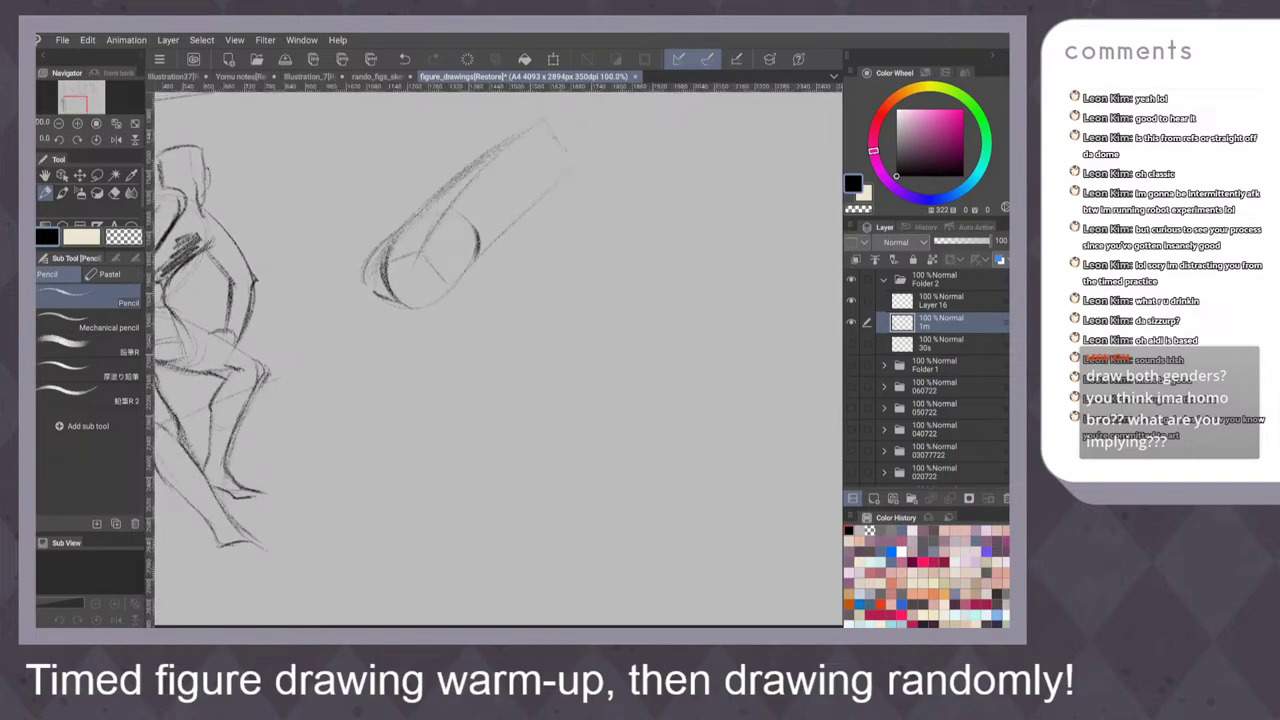
{"action": "scroll", "coordinate": [490, 325], "scroll_direction": "up", "scroll_amount": 1}
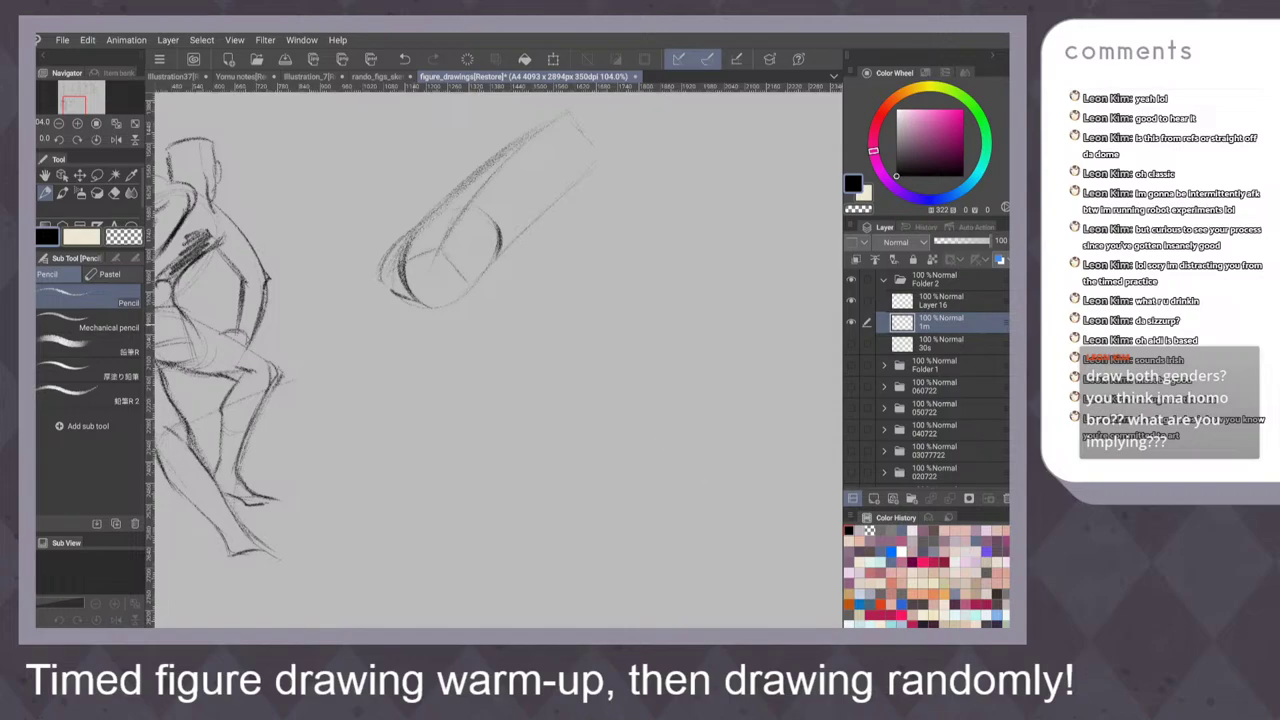
{"action": "left_click_drag", "start_coordinate": [417, 314], "coordinate": [372, 412]}
{"action": "left_click_drag", "start_coordinate": [372, 312], "coordinate": [344, 394]}
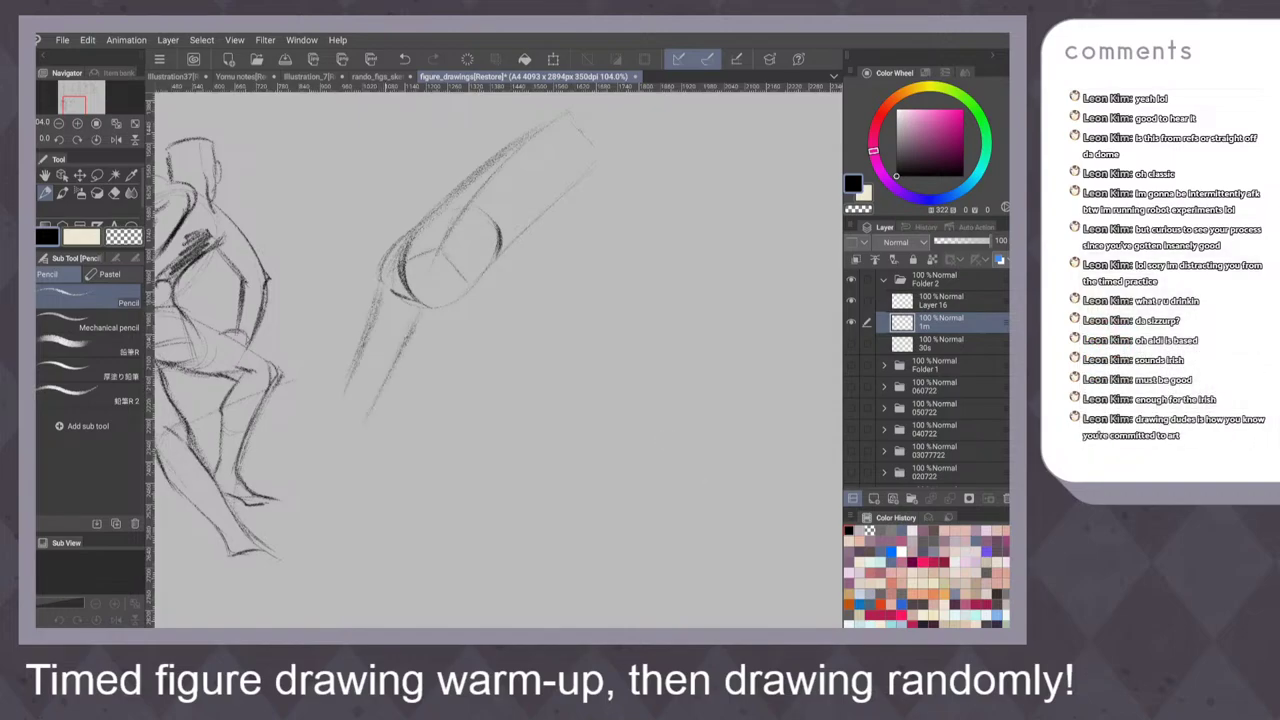
{"action": "left_click_drag", "start_coordinate": [378, 302], "coordinate": [374, 402]}
{"action": "left_click_drag", "start_coordinate": [500, 262], "coordinate": [570, 342]}
{"action": "left_click_drag", "start_coordinate": [494, 334], "coordinate": [546, 366]}
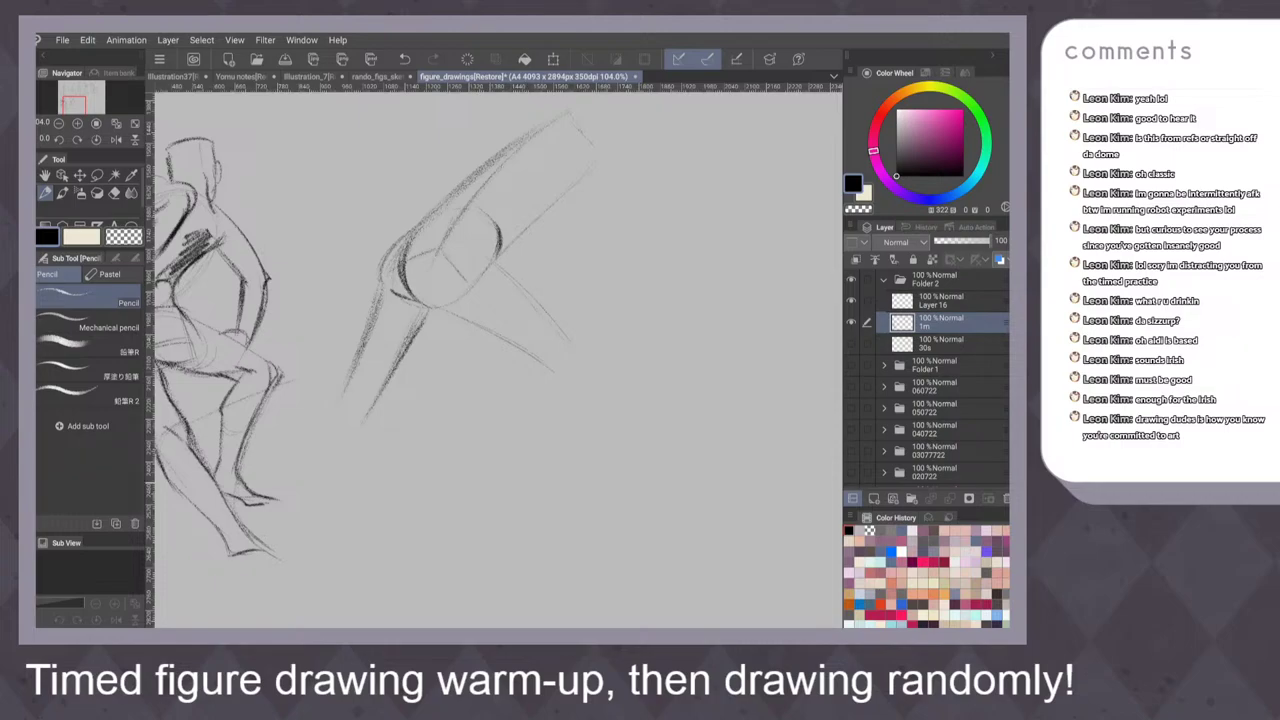
Draw the seventh figure's forward lower leg as two slanting lines, and darken the rear thigh's inner edge and lower back
{"action": "left_click_drag", "start_coordinate": [566, 334], "coordinate": [495, 505]}
{"action": "left_click_drag", "start_coordinate": [507, 372], "coordinate": [461, 545]}
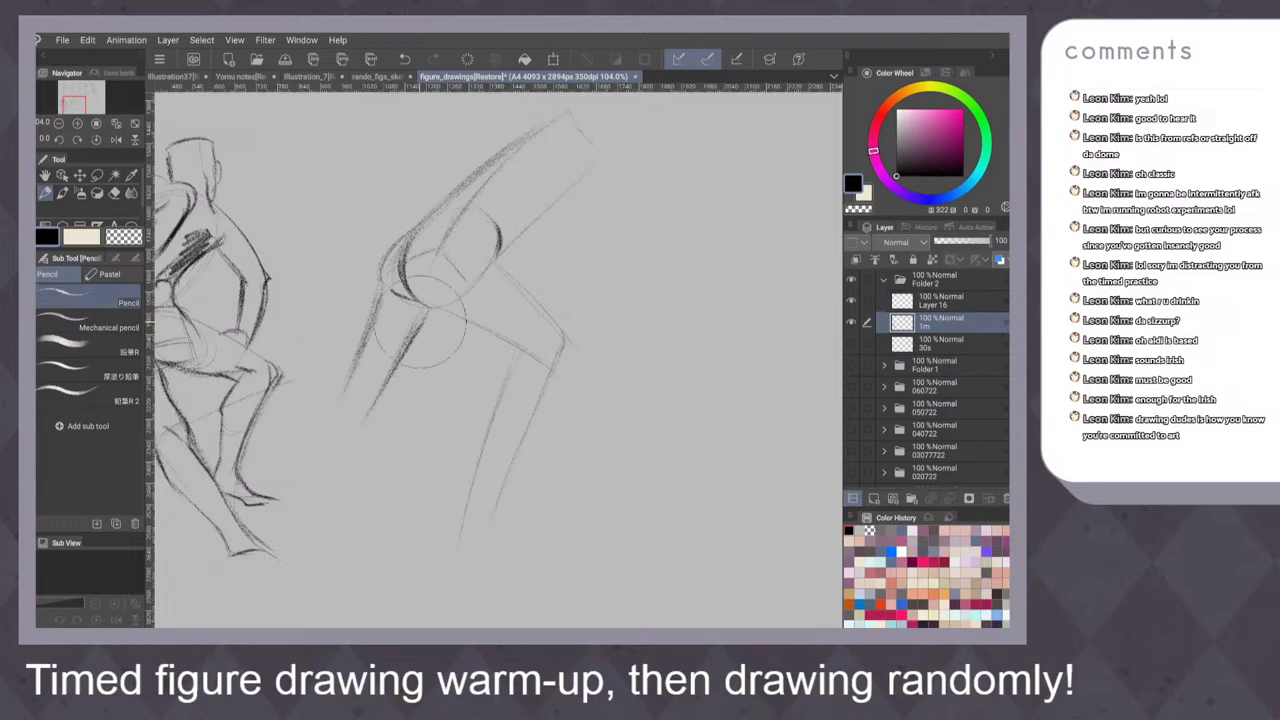
{"action": "left_click_drag", "start_coordinate": [436, 308], "coordinate": [408, 355]}
{"action": "left_click_drag", "start_coordinate": [432, 308], "coordinate": [356, 422]}
{"action": "mouse_move", "coordinate": [383, 254]}
{"action": "left_mouse_down"}
{"action": "mouse_move", "coordinate": [380, 312]}
{"action": "mouse_move", "coordinate": [406, 230]}
{"action": "mouse_move", "coordinate": [438, 204]}
{"action": "left_mouse_up"}
Darken the upper edge of the seventh figure's forward thigh down to the knee, and redraw the front of the torso
{"action": "left_click_drag", "start_coordinate": [640, 181], "coordinate": [641, 316]}
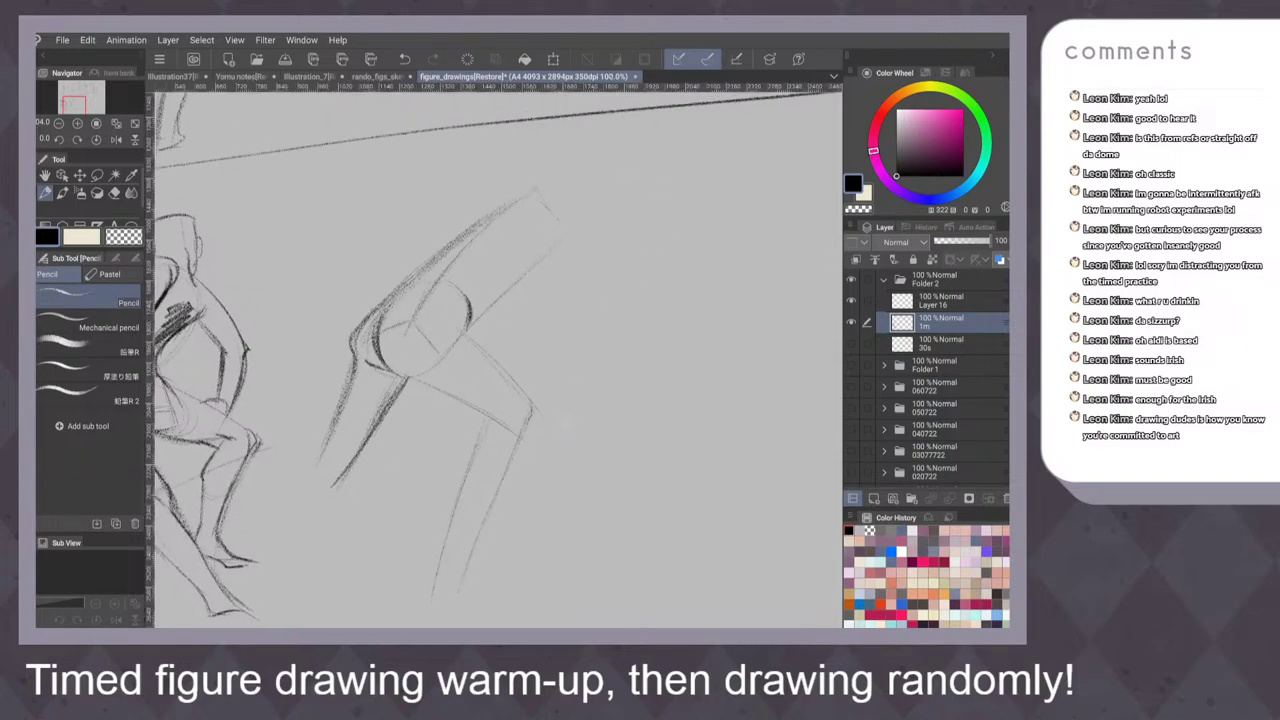
{"action": "mouse_move", "coordinate": [474, 323]}
{"action": "left_mouse_down"}
{"action": "mouse_move", "coordinate": [465, 347]}
{"action": "mouse_move", "coordinate": [532, 408]}
{"action": "left_mouse_up"}
{"action": "left_click_drag", "start_coordinate": [625, 322], "coordinate": [608, 399]}
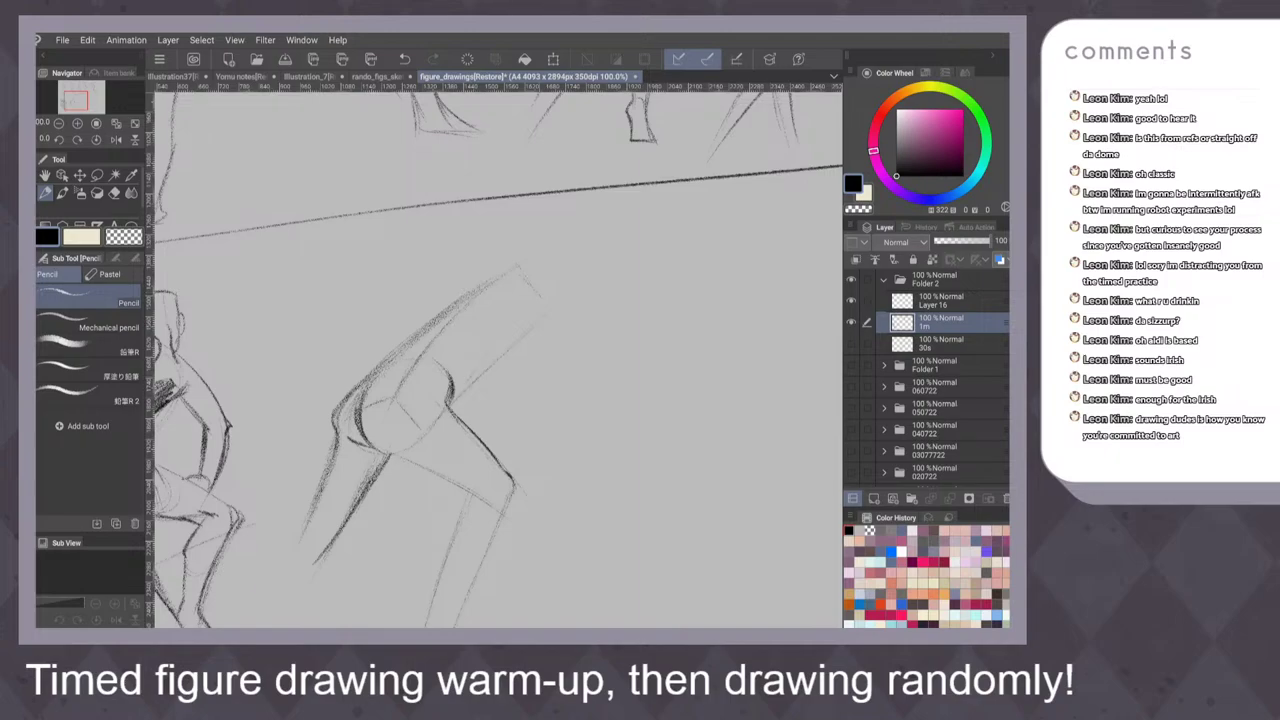
{"action": "left_click_drag", "start_coordinate": [540, 296], "coordinate": [457, 397]}
{"action": "left_click_drag", "start_coordinate": [520, 332], "coordinate": [482, 370]}
Draw the seventh figure's near arm, with the upper arm reaching back to a bent elbow and the forearm dropping to the hip
{"action": "left_click_drag", "start_coordinate": [394, 301], "coordinate": [390, 318]}
{"action": "left_click_drag", "start_coordinate": [390, 300], "coordinate": [512, 268]}
{"action": "left_click_drag", "start_coordinate": [376, 332], "coordinate": [520, 309]}
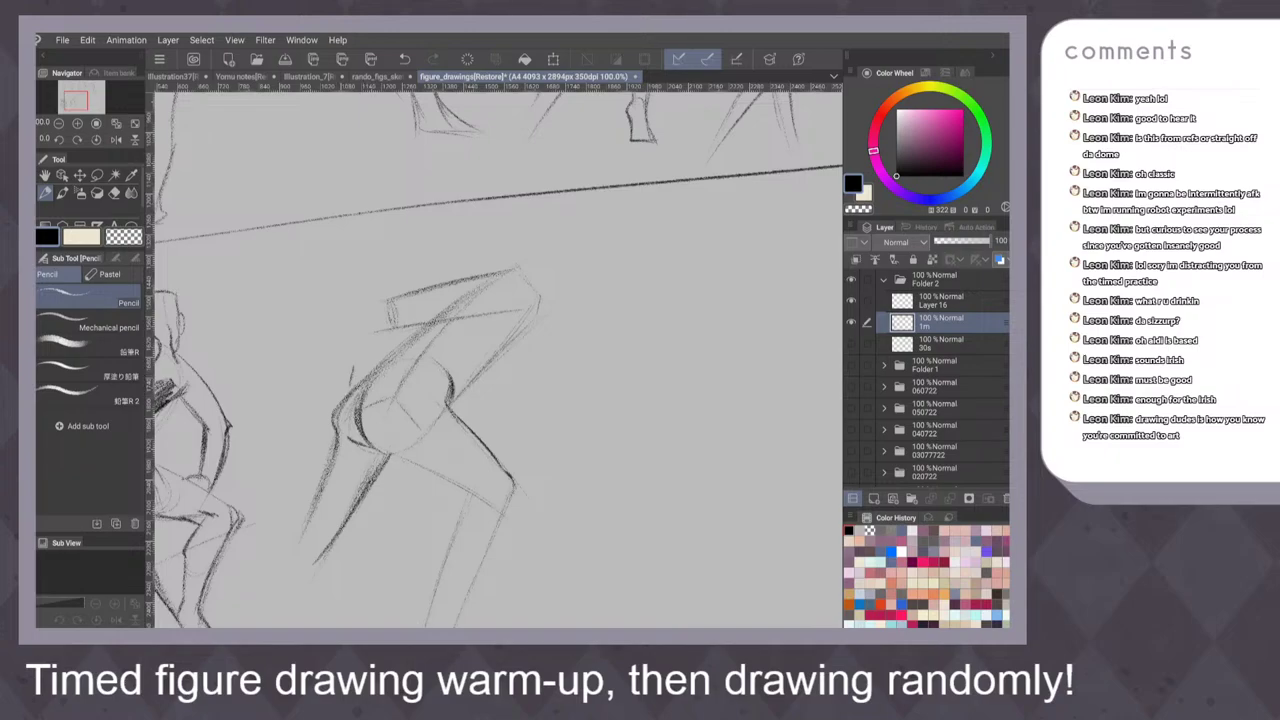
{"action": "left_click_drag", "start_coordinate": [392, 297], "coordinate": [380, 321]}
{"action": "left_click_drag", "start_coordinate": [400, 295], "coordinate": [350, 380]}
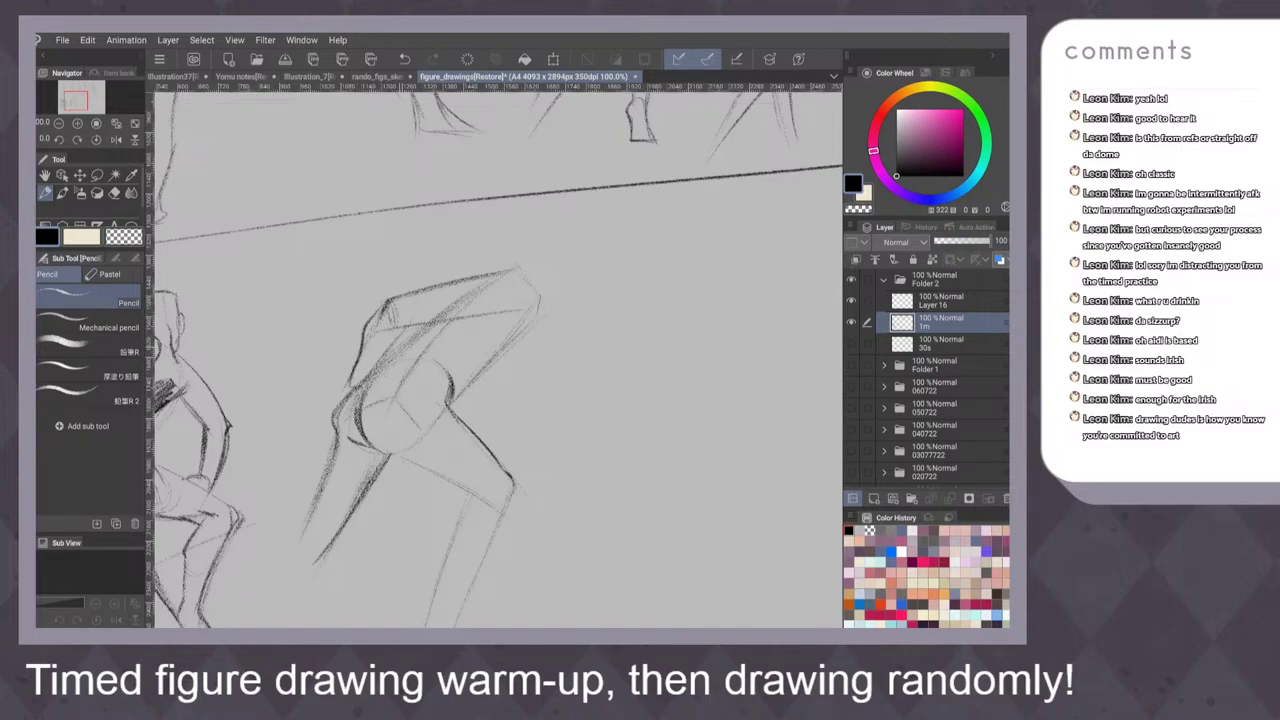
Darken the seventh figure's back contour from the armpit to the waist, and shape the near shoulder
{"action": "left_click_drag", "start_coordinate": [438, 316], "coordinate": [362, 388]}
{"action": "left_click_drag", "start_coordinate": [436, 314], "coordinate": [414, 328]}
{"action": "mouse_move", "coordinate": [486, 276]}
{"action": "left_mouse_down"}
{"action": "mouse_move", "coordinate": [420, 292]}
{"action": "mouse_move", "coordinate": [456, 282]}
{"action": "mouse_move", "coordinate": [524, 302]}
{"action": "mouse_move", "coordinate": [422, 318]}
{"action": "left_mouse_up"}
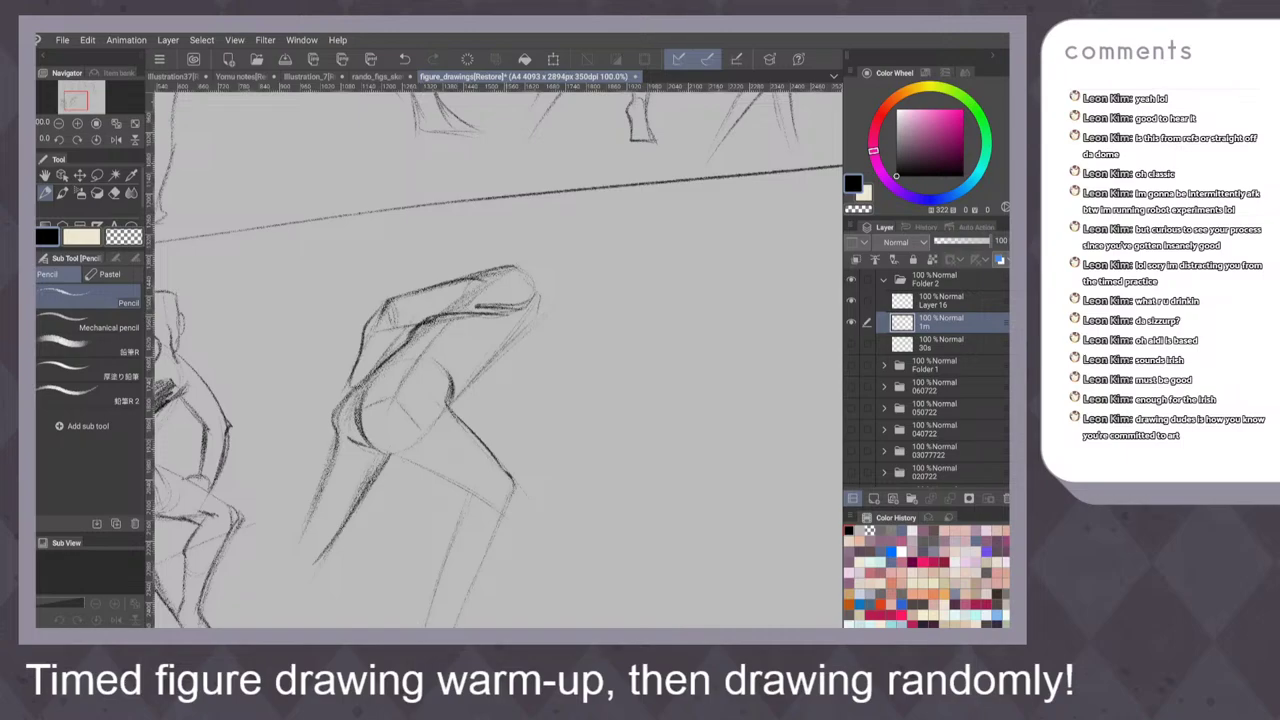
Redraw the underside of the seventh figure's near upper arm, and draw the far arm hanging straight down to the knee
{"action": "key", "text": "ctrl+z"}
{"action": "left_click_drag", "start_coordinate": [512, 314], "coordinate": [422, 324]}
{"action": "scroll", "coordinate": [558, 368], "scroll_direction": "down", "scroll_amount": 2}
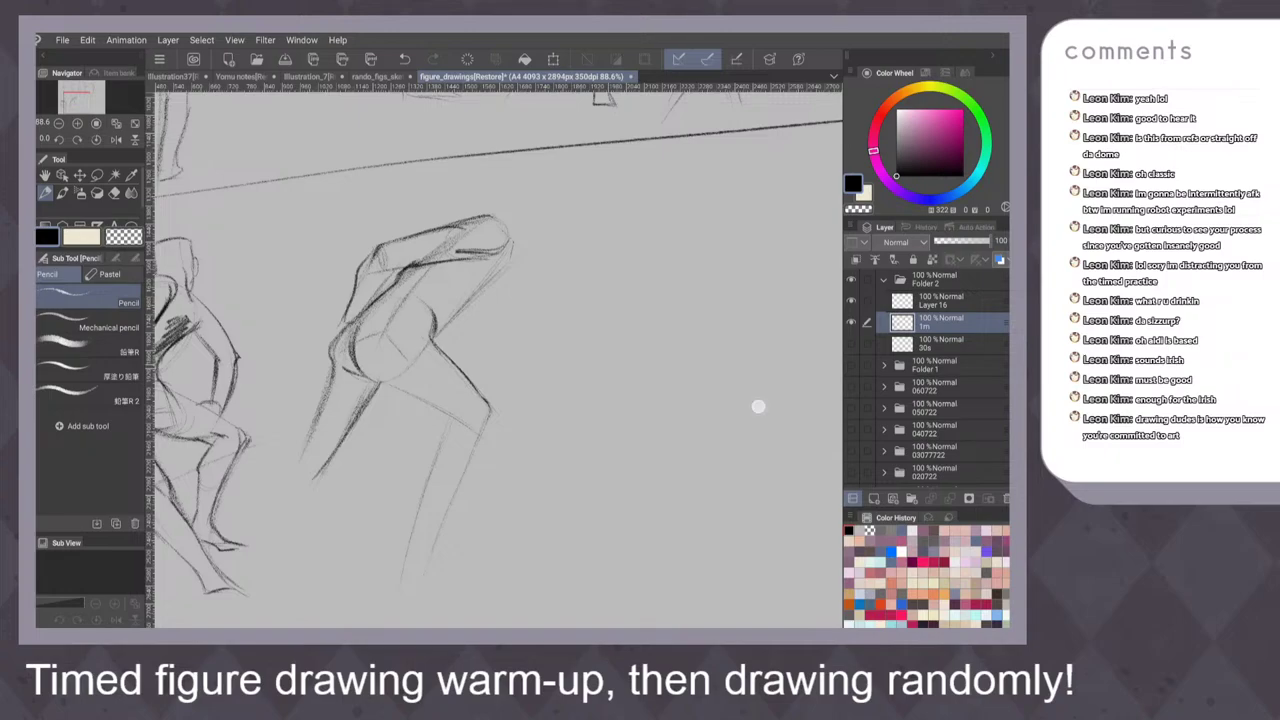
{"action": "left_click_drag", "start_coordinate": [515, 246], "coordinate": [480, 384]}
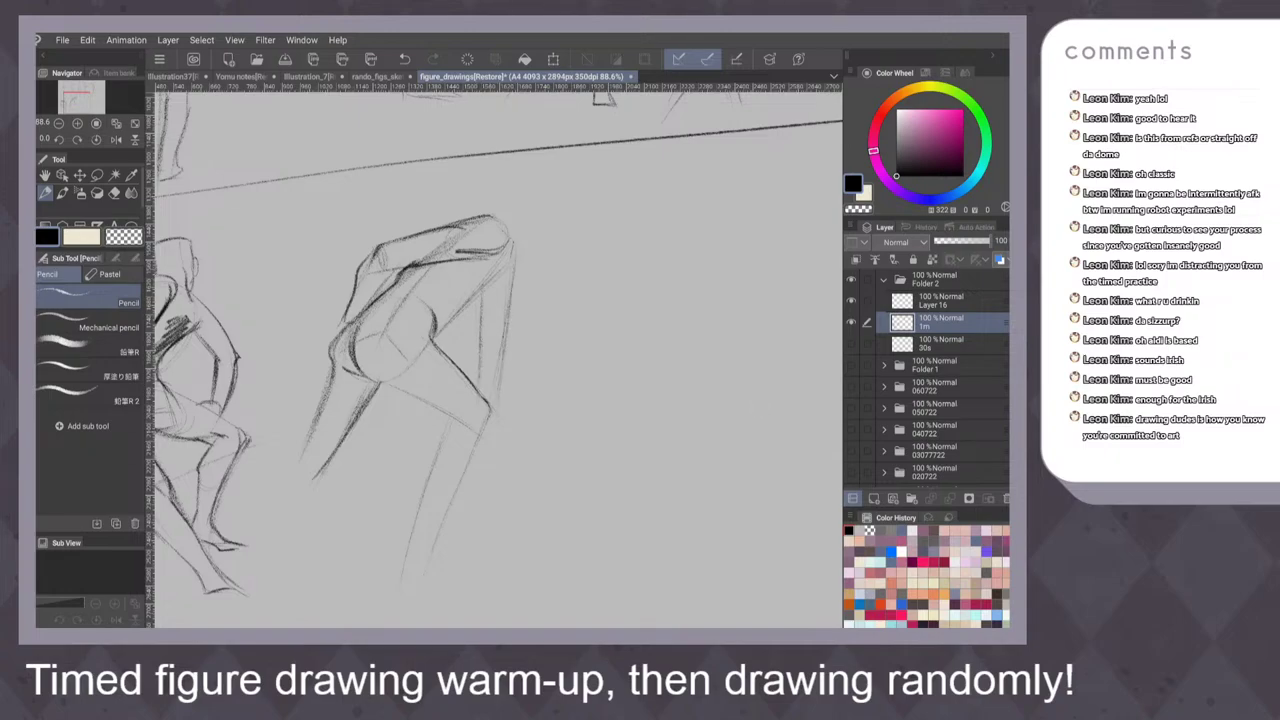
Draw the seventh figure's neck and blocky head outline, carrying the throat line down into the chest contour
{"action": "scroll", "coordinate": [606, 337], "scroll_direction": "up", "scroll_amount": 3}
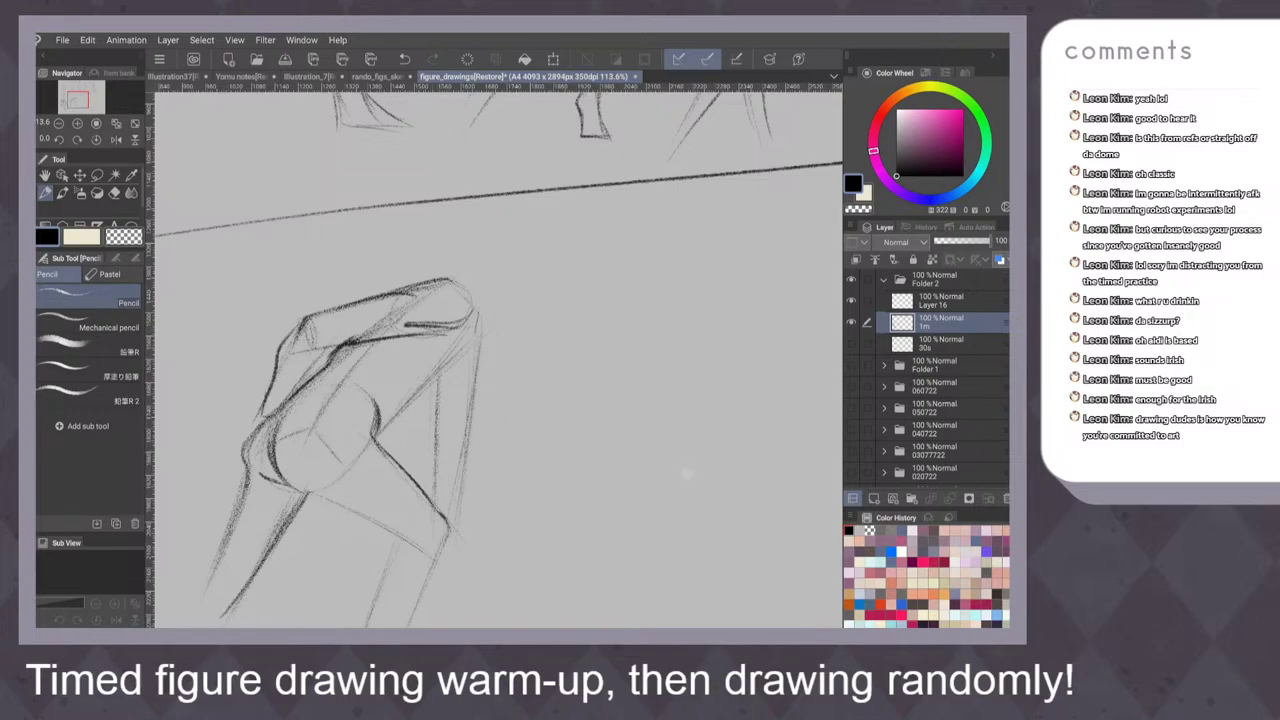
{"action": "left_click_drag", "start_coordinate": [464, 258], "coordinate": [457, 272]}
{"action": "left_click_drag", "start_coordinate": [484, 206], "coordinate": [438, 289]}
{"action": "left_click_drag", "start_coordinate": [492, 199], "coordinate": [554, 206]}
{"action": "key", "text": "ctrl+z"}
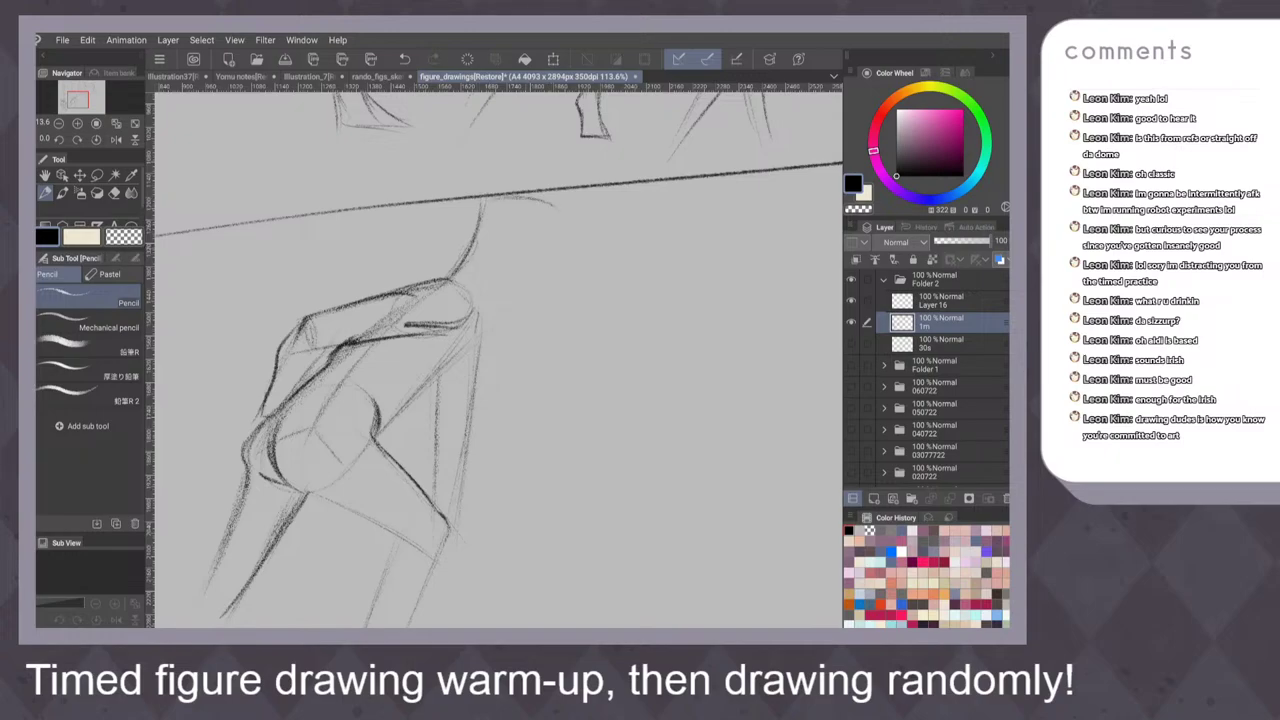
{"action": "left_click_drag", "start_coordinate": [490, 297], "coordinate": [532, 283]}
{"action": "mouse_move", "coordinate": [554, 216]}
{"action": "left_mouse_down"}
{"action": "mouse_move", "coordinate": [543, 278]}
{"action": "mouse_move", "coordinate": [498, 279]}
{"action": "mouse_move", "coordinate": [480, 312]}
{"action": "mouse_move", "coordinate": [536, 285]}
{"action": "mouse_move", "coordinate": [474, 307]}
{"action": "mouse_move", "coordinate": [421, 380]}
{"action": "mouse_move", "coordinate": [418, 354]}
{"action": "left_mouse_up"}
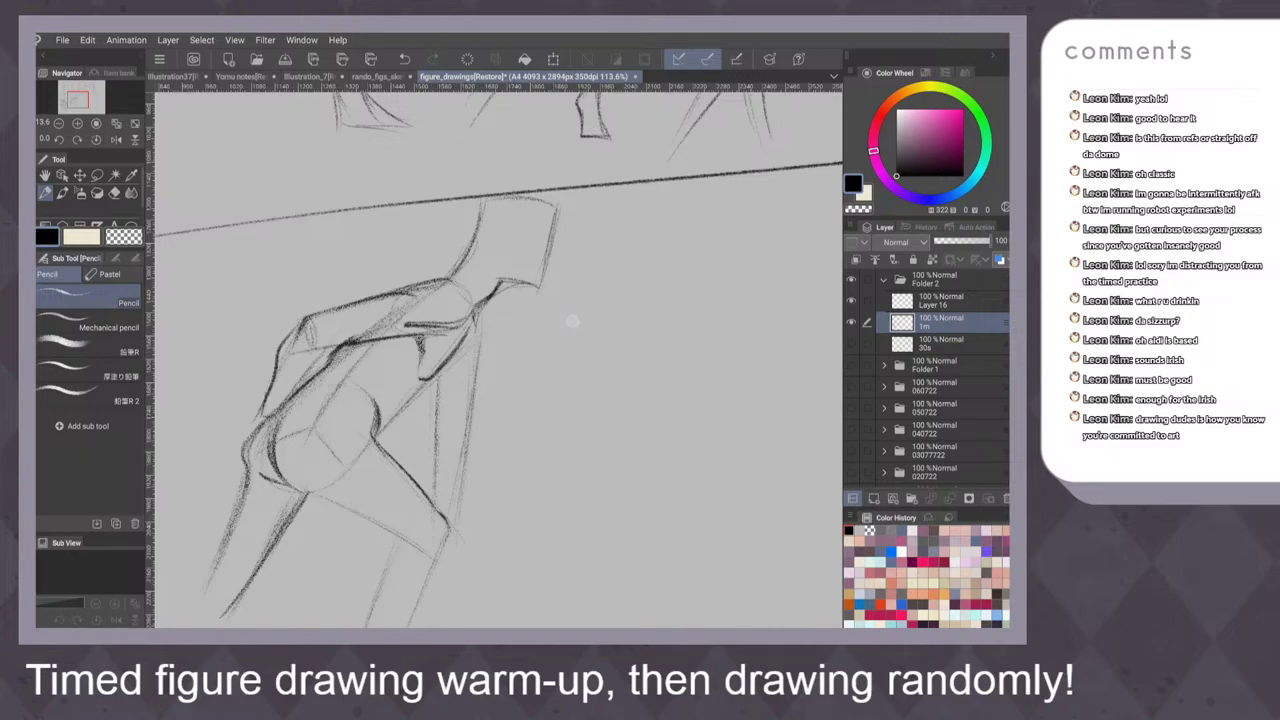
Darken the seventh figure's belly contour down to the hip, and add light shading on the abdomen
{"action": "left_click_drag", "start_coordinate": [468, 347], "coordinate": [370, 440]}
{"action": "key", "text": "ctrl+z"}
{"action": "left_click_drag", "start_coordinate": [413, 398], "coordinate": [376, 441]}
{"action": "left_click_drag", "start_coordinate": [394, 378], "coordinate": [389, 394]}
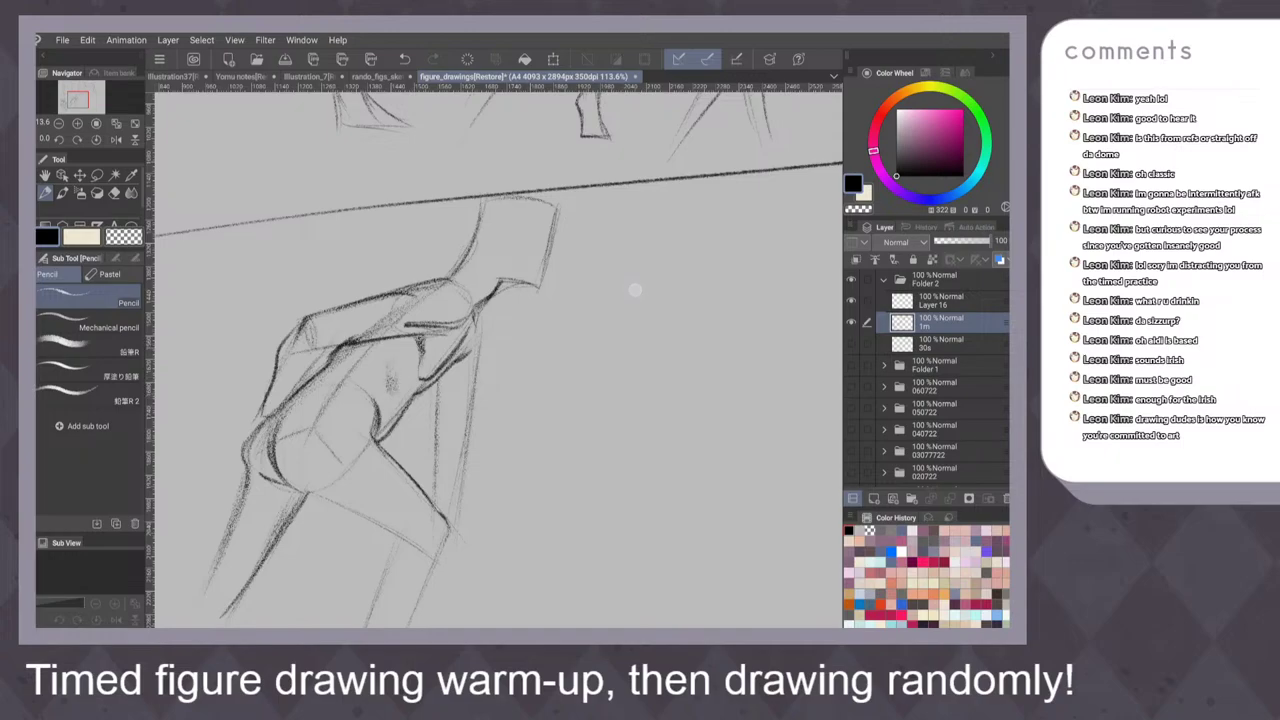
{"action": "scroll", "coordinate": [591, 350], "scroll_direction": "down", "scroll_amount": 1}
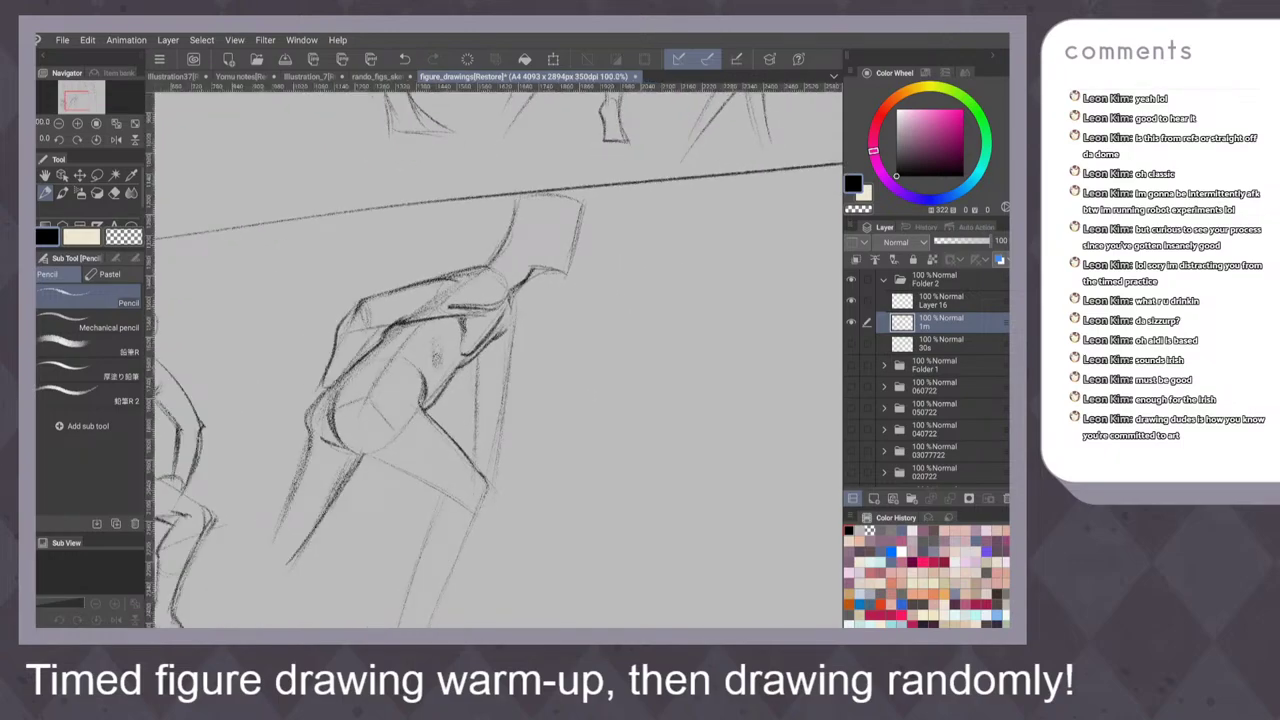
{"action": "scroll", "coordinate": [535, 334], "scroll_direction": "up", "scroll_amount": 2}
{"action": "key", "text": "ctrl+z"}
{"action": "left_click_drag", "start_coordinate": [440, 336], "coordinate": [467, 307]}
Round off the seventh figure's skull, divide the face into planes and add the ear
{"action": "scroll", "coordinate": [597, 372], "scroll_direction": "down", "scroll_amount": 4}
{"action": "left_click_drag", "start_coordinate": [591, 327], "coordinate": [640, 215]}
{"action": "key", "text": "ctrl+z"}
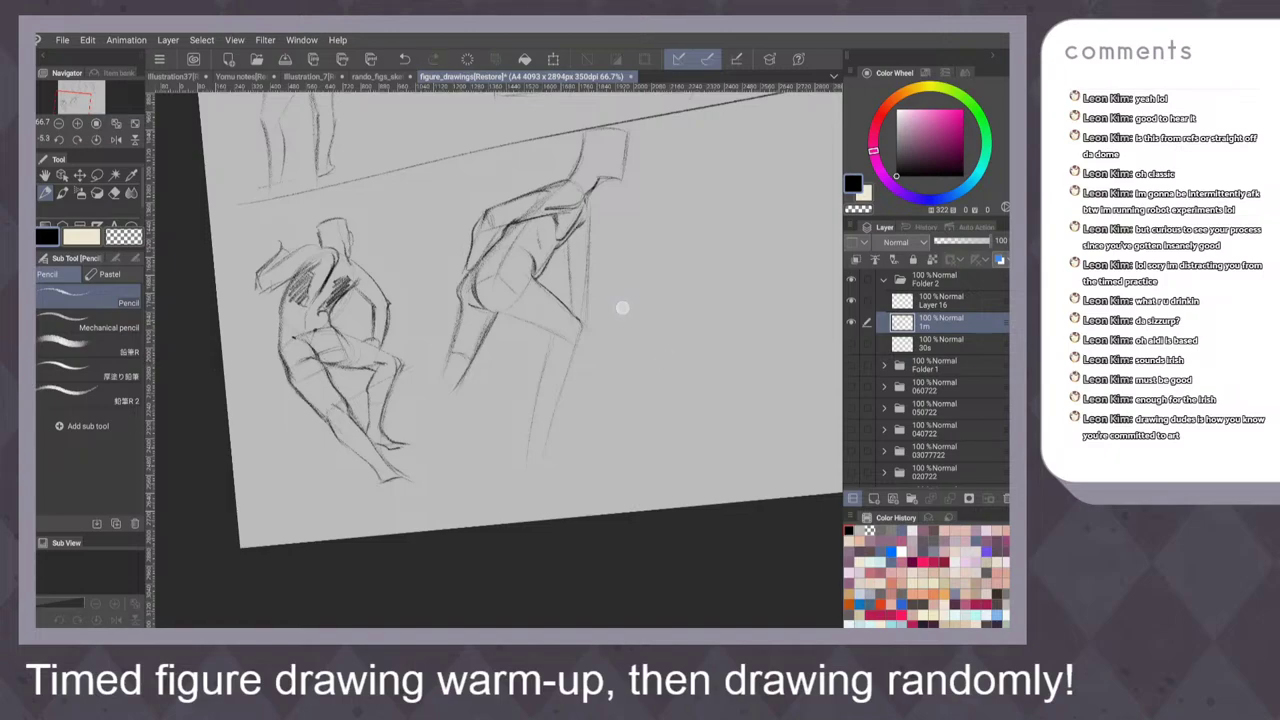
{"action": "key", "text": "ctrl+z"}
{"action": "left_click_drag", "start_coordinate": [654, 325], "coordinate": [624, 377]}
{"action": "left_click_drag", "start_coordinate": [606, 298], "coordinate": [587, 411]}
{"action": "mouse_move", "coordinate": [542, 318]}
{"action": "left_mouse_down"}
{"action": "mouse_move", "coordinate": [541, 292]}
{"action": "mouse_move", "coordinate": [566, 276]}
{"action": "mouse_move", "coordinate": [590, 273]}
{"action": "mouse_move", "coordinate": [592, 288]}
{"action": "left_mouse_up"}
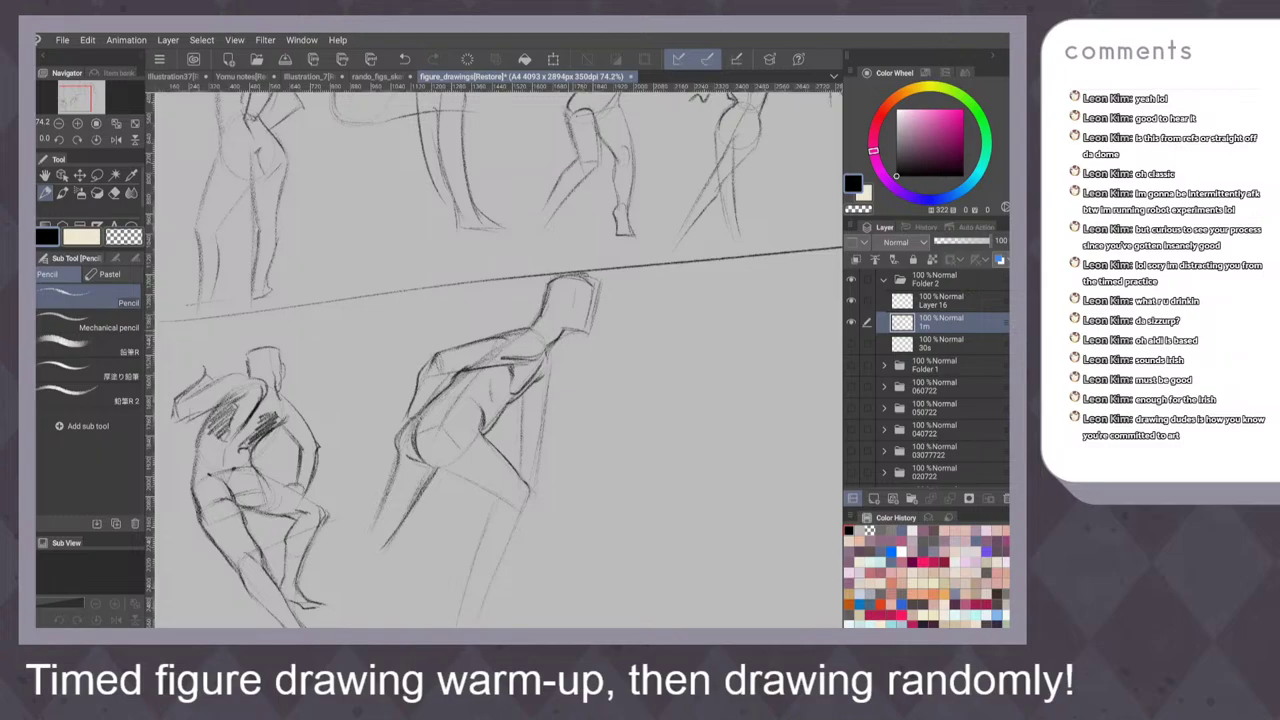
{"action": "mouse_move", "coordinate": [573, 306]}
{"action": "left_mouse_down"}
{"action": "mouse_move", "coordinate": [569, 328]}
{"action": "mouse_move", "coordinate": [588, 302]}
{"action": "mouse_move", "coordinate": [548, 312]}
{"action": "mouse_move", "coordinate": [556, 339]}
{"action": "left_mouse_up"}
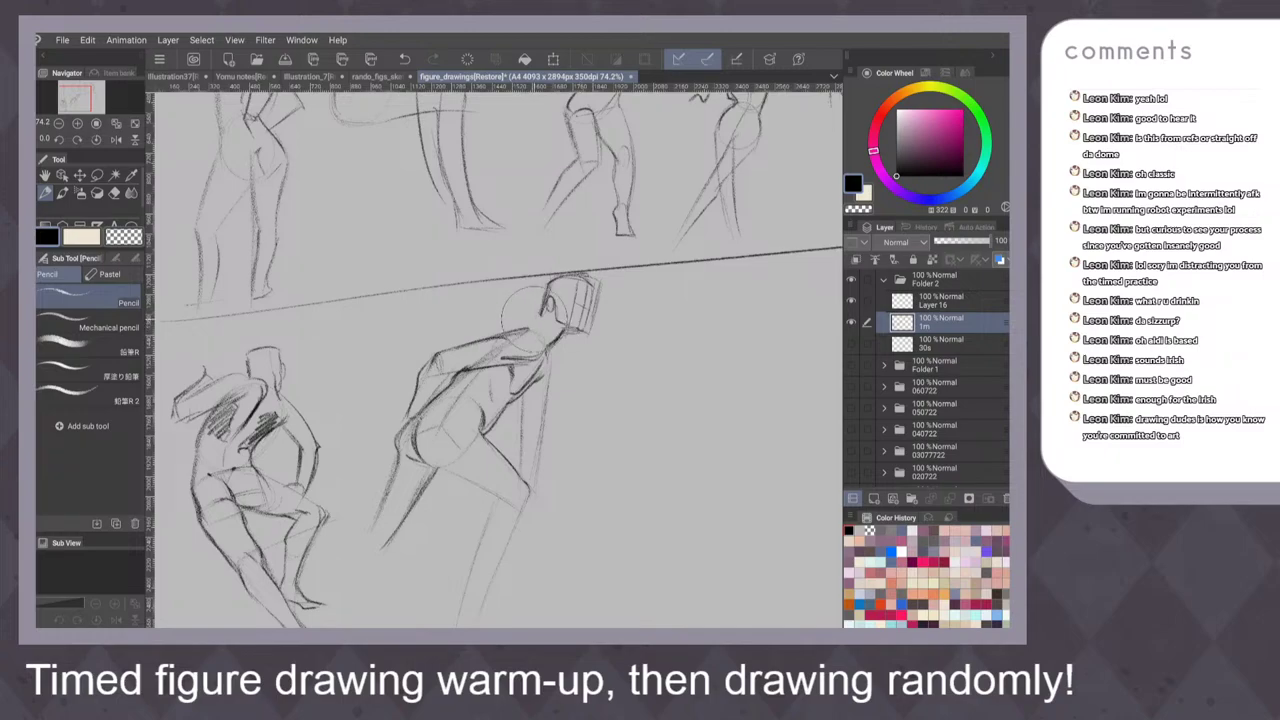
Darken the back of the seventh figure's neck and the contour at the front of the shoulder
{"action": "scroll", "coordinate": [556, 322], "scroll_direction": "up", "scroll_amount": 3}
{"action": "mouse_move", "coordinate": [534, 312]}
{"action": "left_mouse_down"}
{"action": "mouse_move", "coordinate": [520, 336]}
{"action": "mouse_move", "coordinate": [494, 343]}
{"action": "mouse_move", "coordinate": [558, 364]}
{"action": "mouse_move", "coordinate": [573, 352]}
{"action": "mouse_move", "coordinate": [539, 386]}
{"action": "left_mouse_up"}
{"action": "left_click_drag", "start_coordinate": [549, 363], "coordinate": [539, 376]}
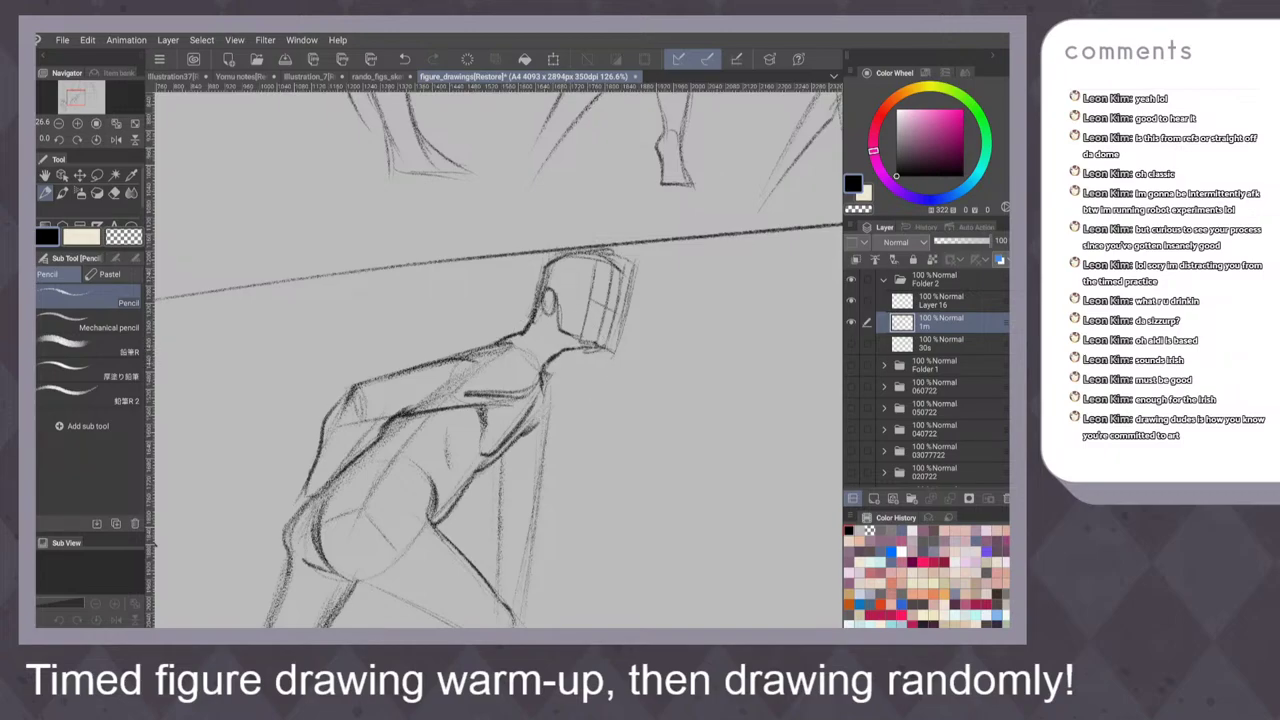
Darken the seventh figure's forward lower leg, and add the foot on a short ground line
{"action": "key", "text": "ctrl+0"}
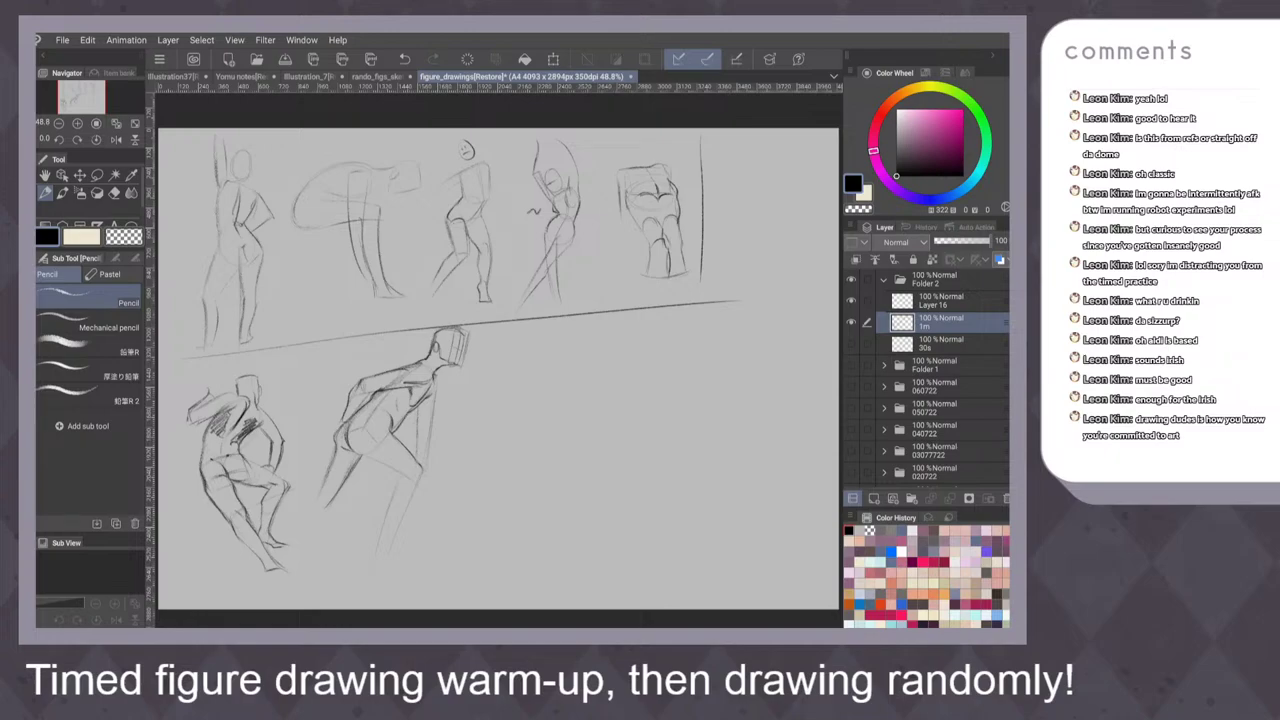
{"action": "scroll", "coordinate": [568, 318], "scroll_direction": "up", "scroll_amount": 3}
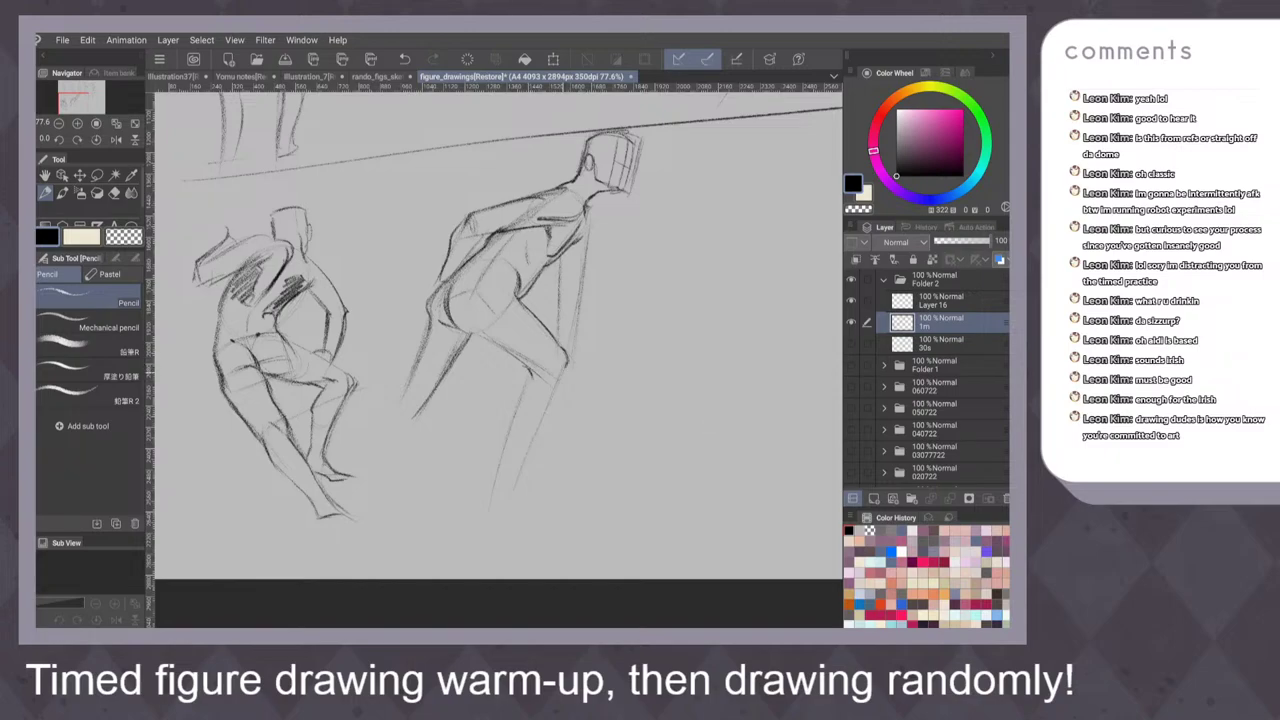
{"action": "left_click_drag", "start_coordinate": [557, 387], "coordinate": [516, 508]}
{"action": "left_click_drag", "start_coordinate": [551, 401], "coordinate": [535, 443]}
{"action": "mouse_move", "coordinate": [566, 505]}
{"action": "left_mouse_down"}
{"action": "mouse_move", "coordinate": [512, 507]}
{"action": "mouse_move", "coordinate": [576, 491]}
{"action": "left_mouse_up"}
{"action": "key", "text": "ctrl+z"}
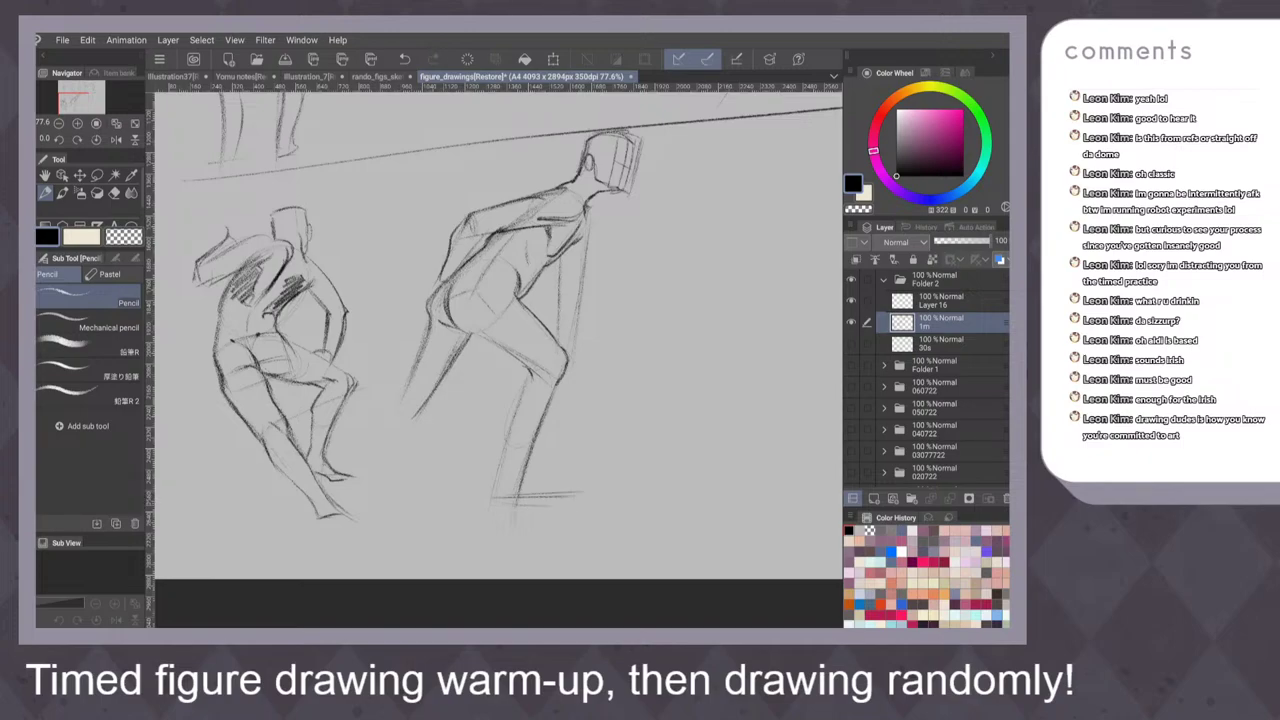
{"action": "mouse_move", "coordinate": [523, 448]}
{"action": "left_mouse_down"}
{"action": "mouse_move", "coordinate": [531, 482]}
{"action": "mouse_move", "coordinate": [564, 494]}
{"action": "left_mouse_up"}
Draw a vertical dividing line beside the seventh figure, from the row separator to the canvas's lower edge
{"action": "scroll", "coordinate": [500, 360], "scroll_direction": "down", "scroll_amount": 3}
{"action": "left_click_drag", "start_coordinate": [574, 363], "coordinate": [605, 312]}
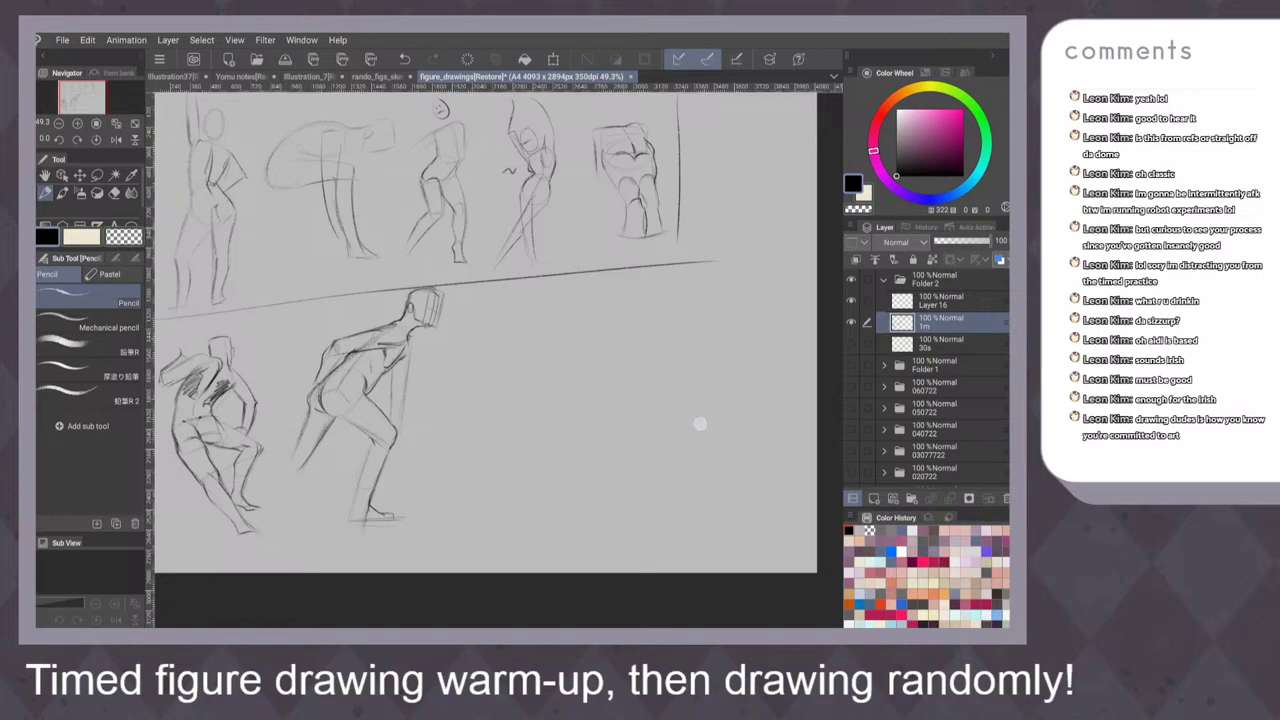
{"action": "left_click_drag", "start_coordinate": [675, 381], "coordinate": [637, 329]}
{"action": "scroll", "coordinate": [605, 391], "scroll_direction": "up", "scroll_amount": 2}
{"action": "left_click_drag", "start_coordinate": [410, 218], "coordinate": [410, 570]}
Mark the eighth figure's top, middle and base with short dashes along a faint vertical centre line beyond the divider
{"action": "mouse_move", "coordinate": [631, 343]}
{"action": "left_mouse_down"}
{"action": "mouse_move", "coordinate": [594, 451]}
{"action": "mouse_move", "coordinate": [520, 430]}
{"action": "left_mouse_up"}
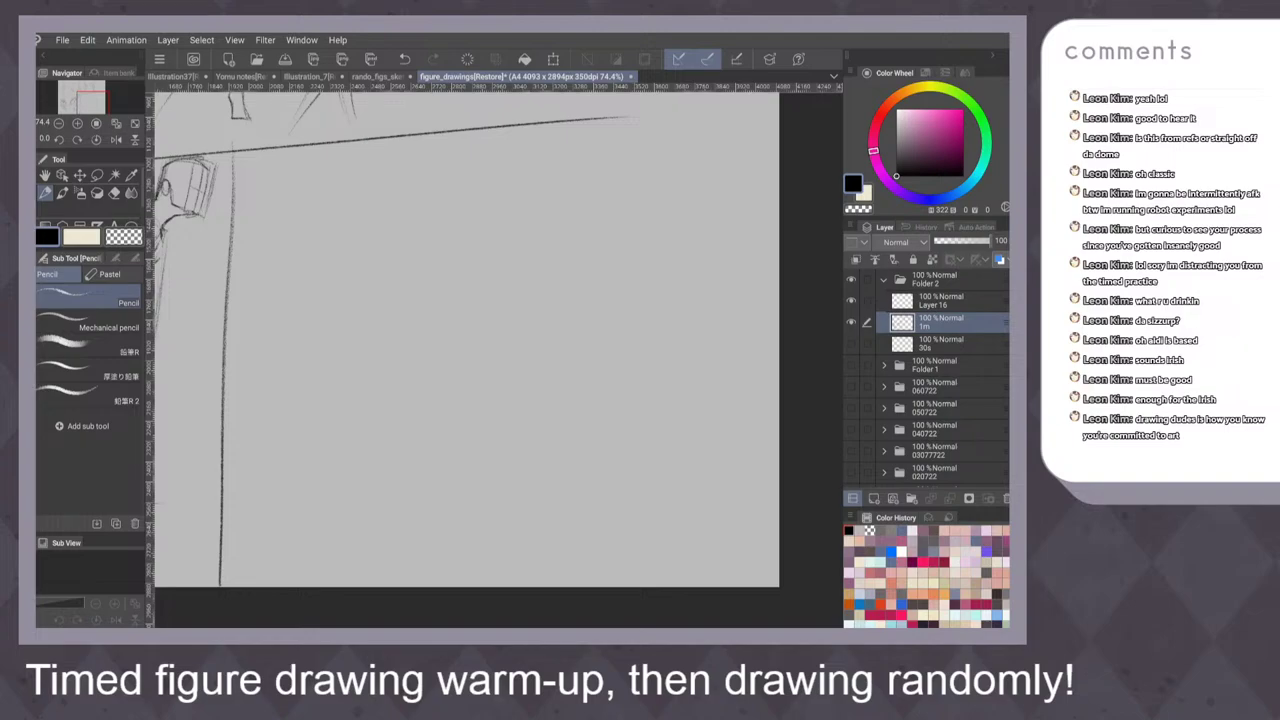
{"action": "scroll", "coordinate": [585, 353], "scroll_direction": "up", "scroll_amount": 1}
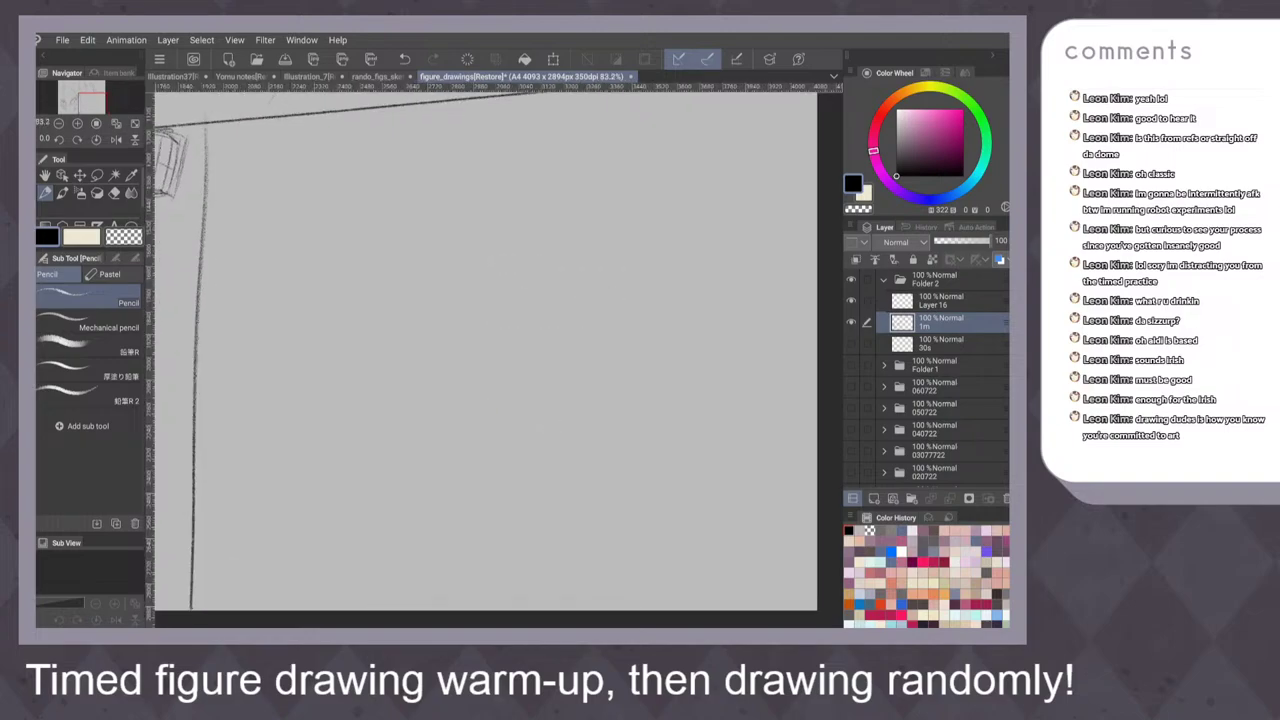
{"action": "scroll", "coordinate": [605, 378], "scroll_direction": "down", "scroll_amount": 2}
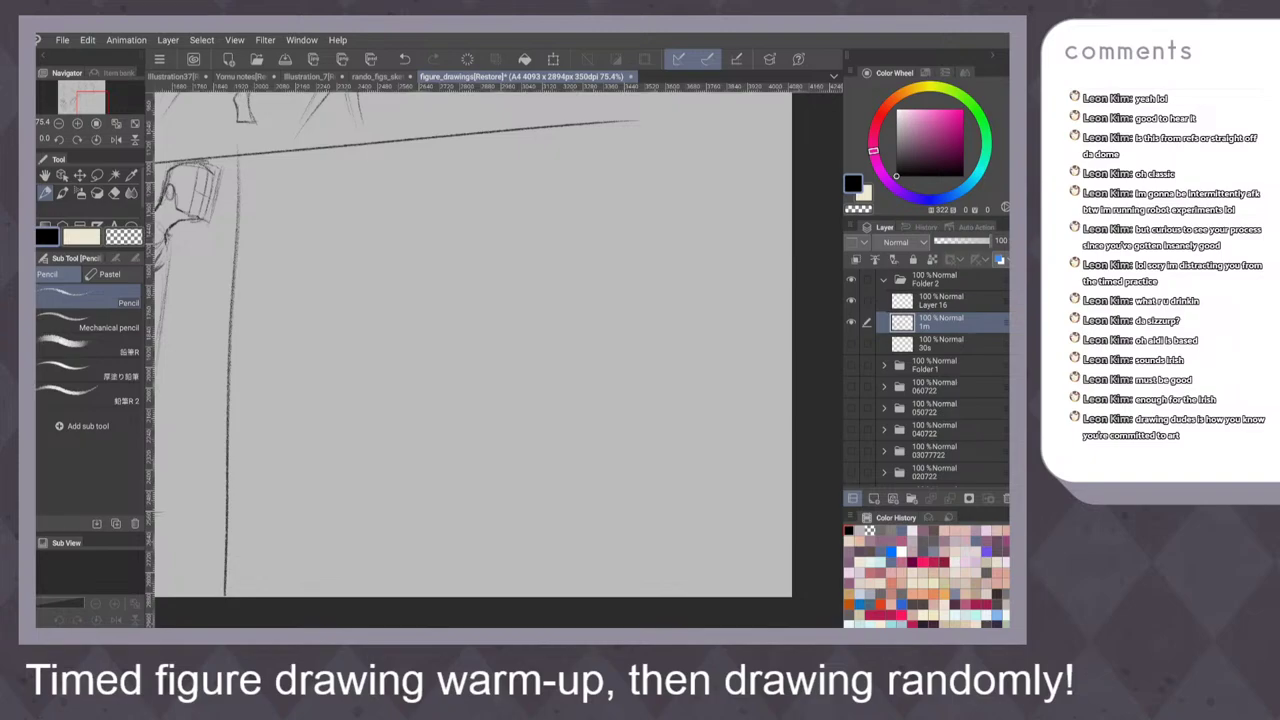
{"action": "left_click_drag", "start_coordinate": [483, 227], "coordinate": [527, 225]}
{"action": "left_click_drag", "start_coordinate": [484, 572], "coordinate": [519, 570]}
{"action": "left_click_drag", "start_coordinate": [628, 355], "coordinate": [668, 287]}
{"action": "key", "text": "ctrl+0"}
{"action": "left_click_drag", "start_coordinate": [624, 408], "coordinate": [642, 404]}
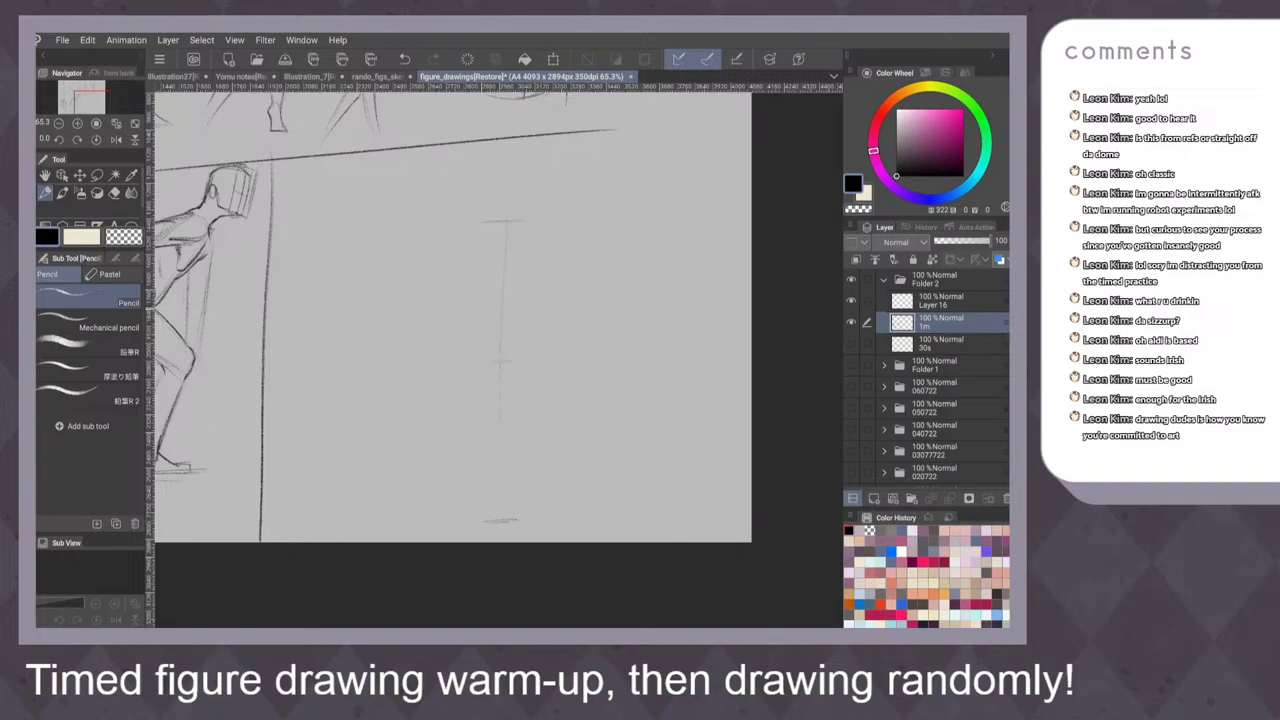
{"action": "key", "text": "ctrl+z"}
{"action": "scroll", "coordinate": [588, 340], "scroll_direction": "up", "scroll_amount": 4}
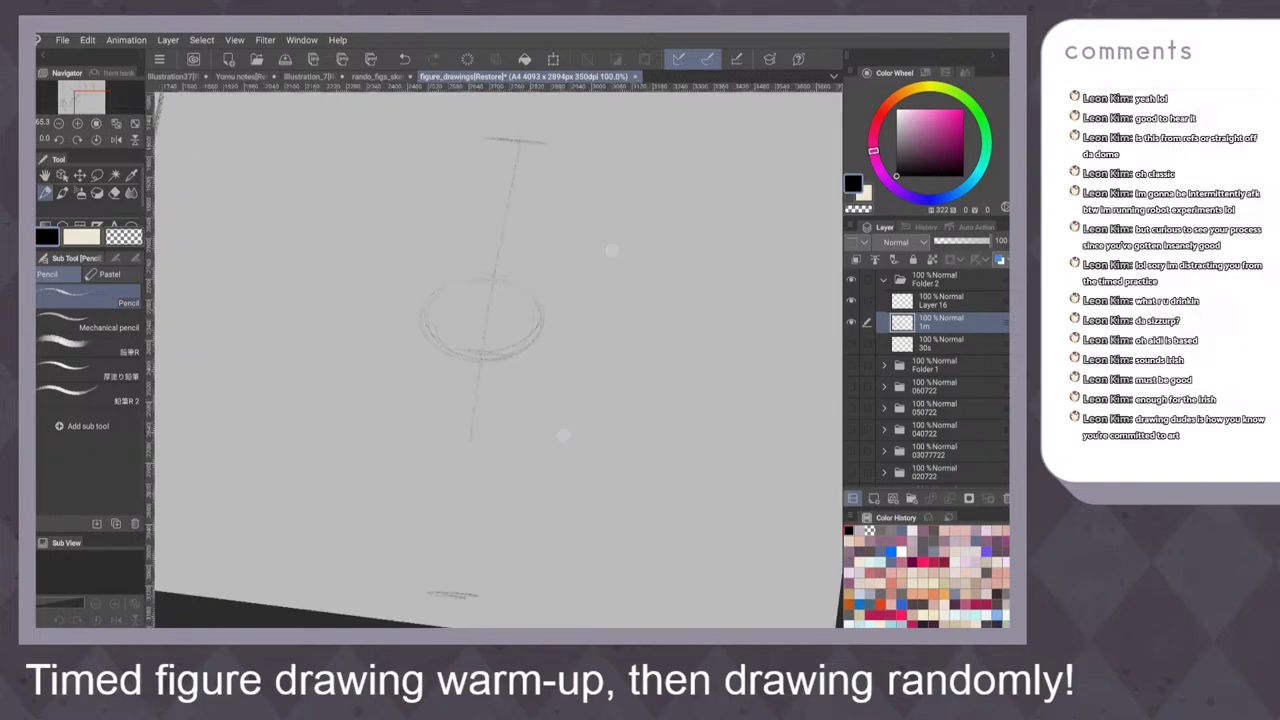
{"action": "key", "text": "ctrl+z"}
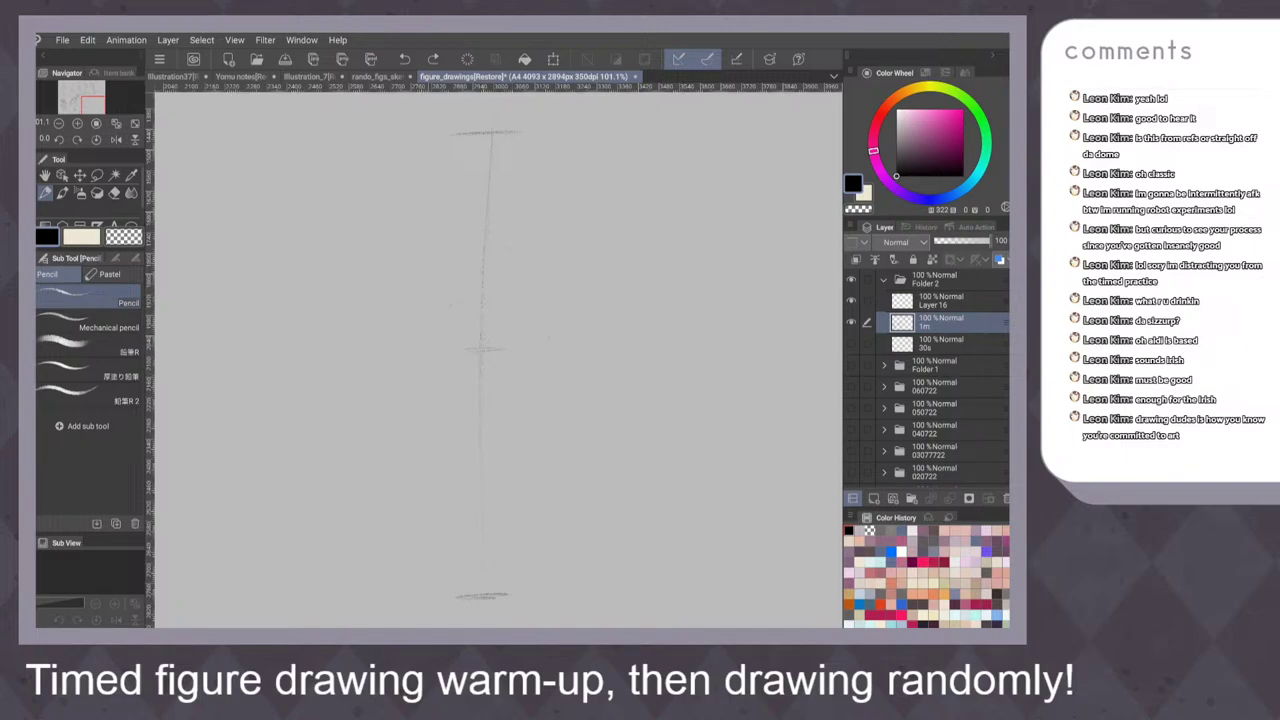
{"action": "left_click_drag", "start_coordinate": [422, 322], "coordinate": [452, 370]}
{"action": "left_click_drag", "start_coordinate": [422, 315], "coordinate": [430, 332]}
{"action": "key", "text": "ctrl+z"}
{"action": "key", "text": "ctrl+z"}
{"action": "key", "text": "ctrl+z"}
{"action": "key", "text": "ctrl+z"}
Block in the eighth figure's pelvis as a shallow box around the centre line, with front corners and a side plane
{"action": "left_click_drag", "start_coordinate": [456, 338], "coordinate": [548, 326]}
{"action": "left_click_drag", "start_coordinate": [433, 342], "coordinate": [433, 368]}
{"action": "left_click_drag", "start_coordinate": [550, 322], "coordinate": [550, 354]}
{"action": "left_click_drag", "start_coordinate": [456, 370], "coordinate": [552, 360]}
{"action": "mouse_move", "coordinate": [421, 302]}
{"action": "left_mouse_down"}
{"action": "mouse_move", "coordinate": [429, 336]}
{"action": "mouse_move", "coordinate": [416, 358]}
{"action": "left_mouse_up"}
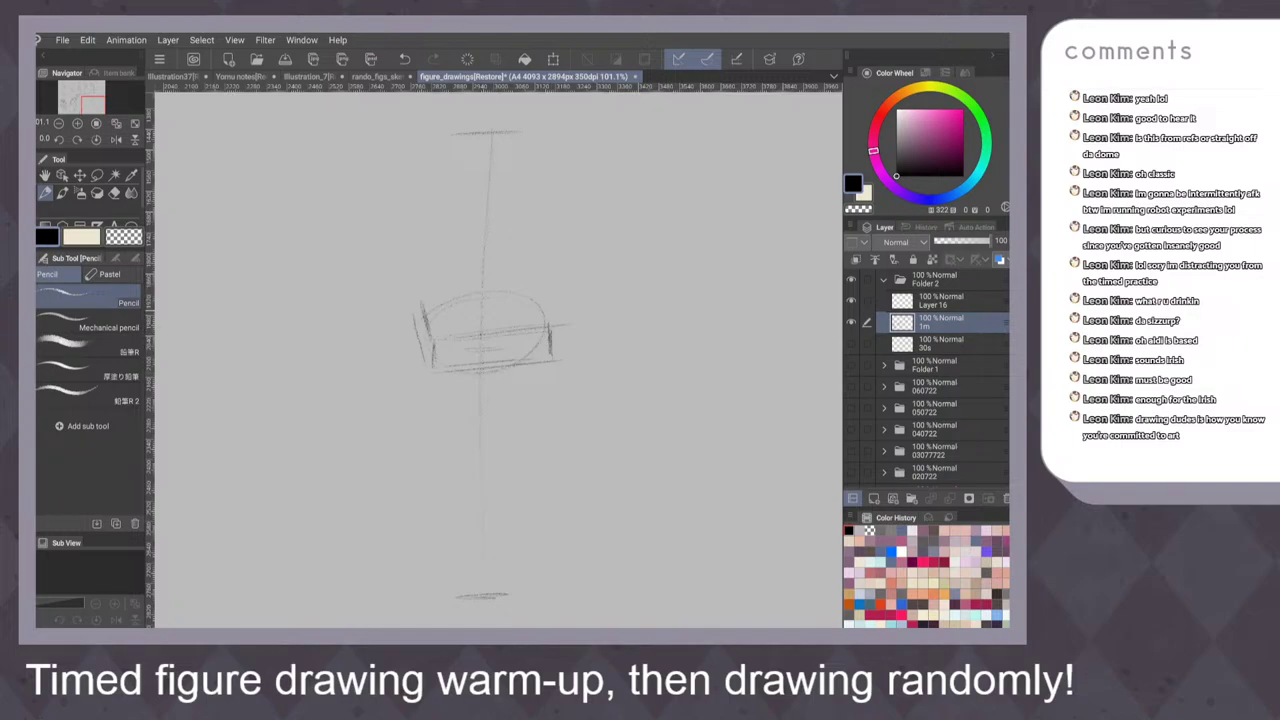
{"action": "mouse_move", "coordinate": [420, 314]}
{"action": "left_mouse_down"}
{"action": "mouse_move", "coordinate": [421, 336]}
{"action": "mouse_move", "coordinate": [536, 292]}
{"action": "mouse_move", "coordinate": [549, 352]}
{"action": "left_mouse_up"}
Draw the V-shaped hip lines on the front of the eighth figure's pelvis box, and reinforce its side and lower edges
{"action": "left_click_drag", "start_coordinate": [638, 311], "coordinate": [656, 398]}
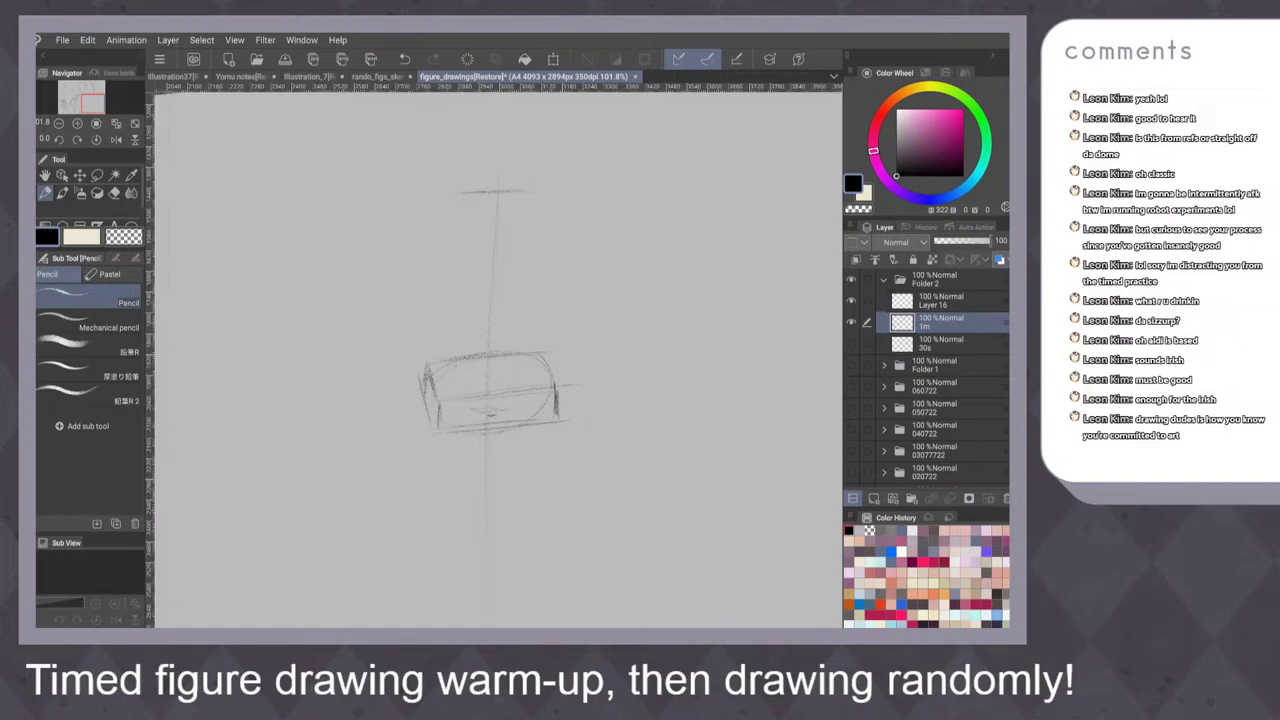
{"action": "left_click_drag", "start_coordinate": [496, 410], "coordinate": [524, 406]}
{"action": "left_click_drag", "start_coordinate": [436, 395], "coordinate": [459, 402]}
{"action": "left_click_drag", "start_coordinate": [438, 408], "coordinate": [437, 430]}
{"action": "left_click_drag", "start_coordinate": [555, 393], "coordinate": [555, 431]}
{"action": "left_click_drag", "start_coordinate": [445, 443], "coordinate": [546, 435]}
{"action": "mouse_move", "coordinate": [459, 403]}
{"action": "left_mouse_down"}
{"action": "mouse_move", "coordinate": [492, 415]}
{"action": "mouse_move", "coordinate": [545, 394]}
{"action": "left_mouse_up"}
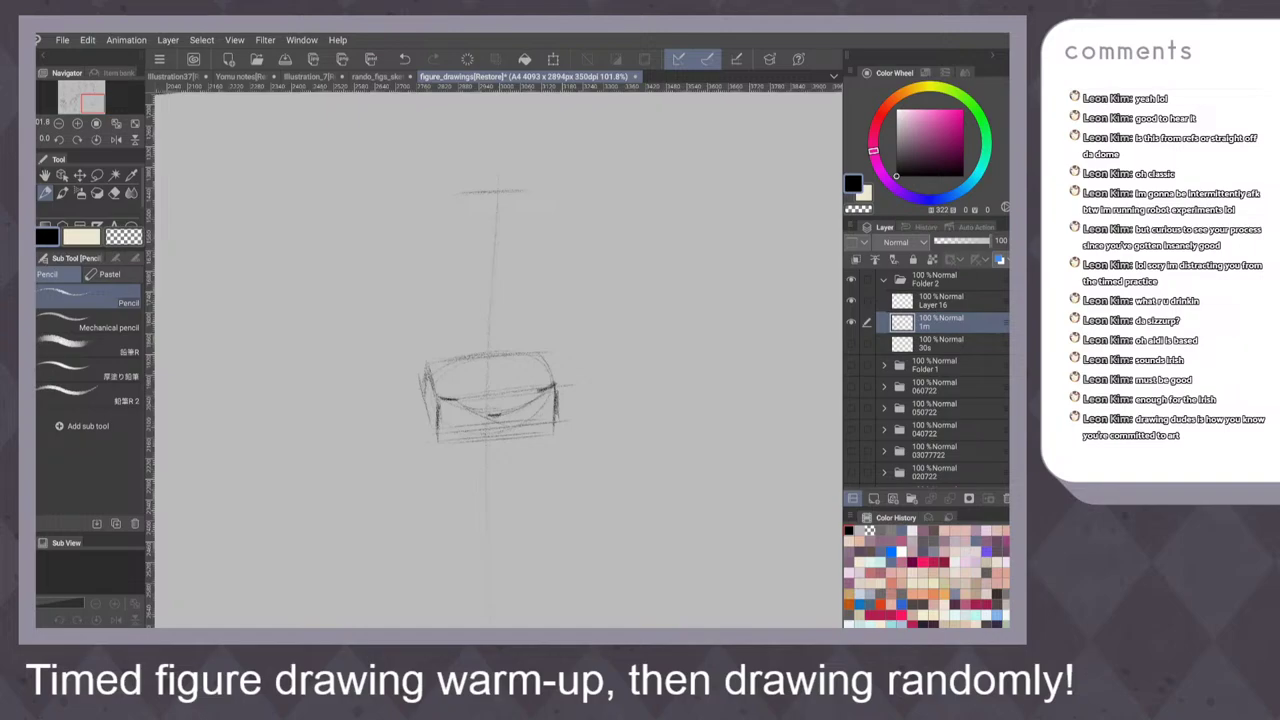
Mark the base of the V on the eighth figure's pelvis with a dark dash, and darken the box's side edges
{"action": "mouse_move", "coordinate": [498, 417]}
{"action": "left_mouse_down"}
{"action": "mouse_move", "coordinate": [519, 412]}
{"action": "mouse_move", "coordinate": [505, 422]}
{"action": "left_mouse_up"}
{"action": "left_click_drag", "start_coordinate": [439, 421], "coordinate": [438, 447]}
{"action": "left_click_drag", "start_coordinate": [426, 369], "coordinate": [427, 409]}
{"action": "left_click_drag", "start_coordinate": [600, 343], "coordinate": [612, 346]}
{"action": "left_click_drag", "start_coordinate": [579, 438], "coordinate": [581, 449]}
{"action": "key", "text": "ctrl+z"}
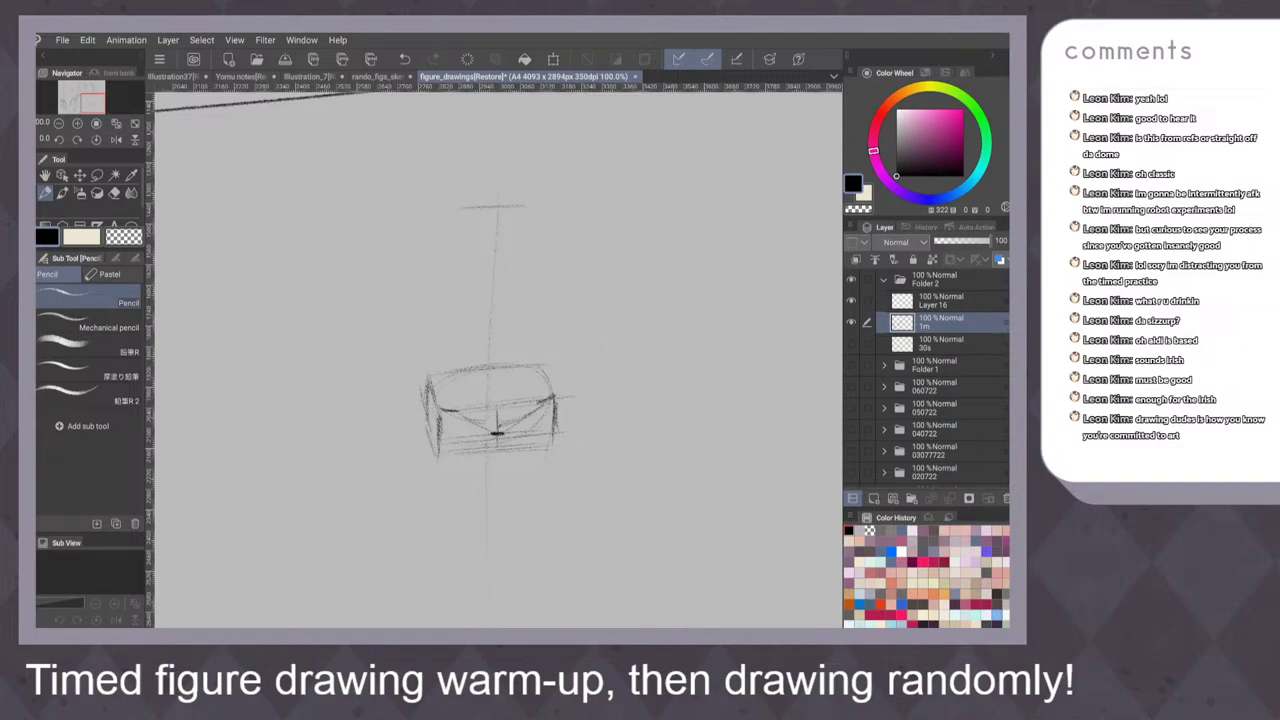
{"action": "scroll", "coordinate": [570, 390], "scroll_direction": "up", "scroll_amount": 2}
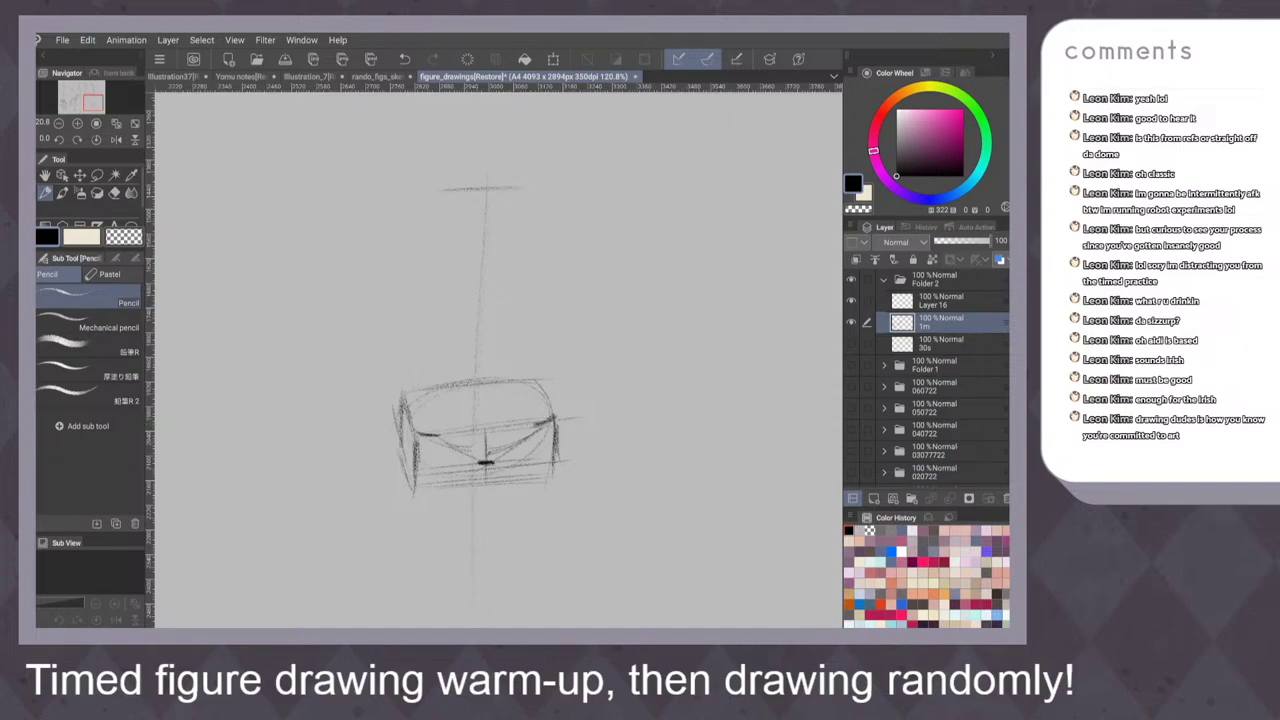
Mark the eighth figure's chest level with a faint dash across the upper centre line
{"action": "key", "text": "ctrl+z"}
{"action": "left_click", "coordinate": [468, 260]}
{"action": "key", "text": "ctrl+z"}
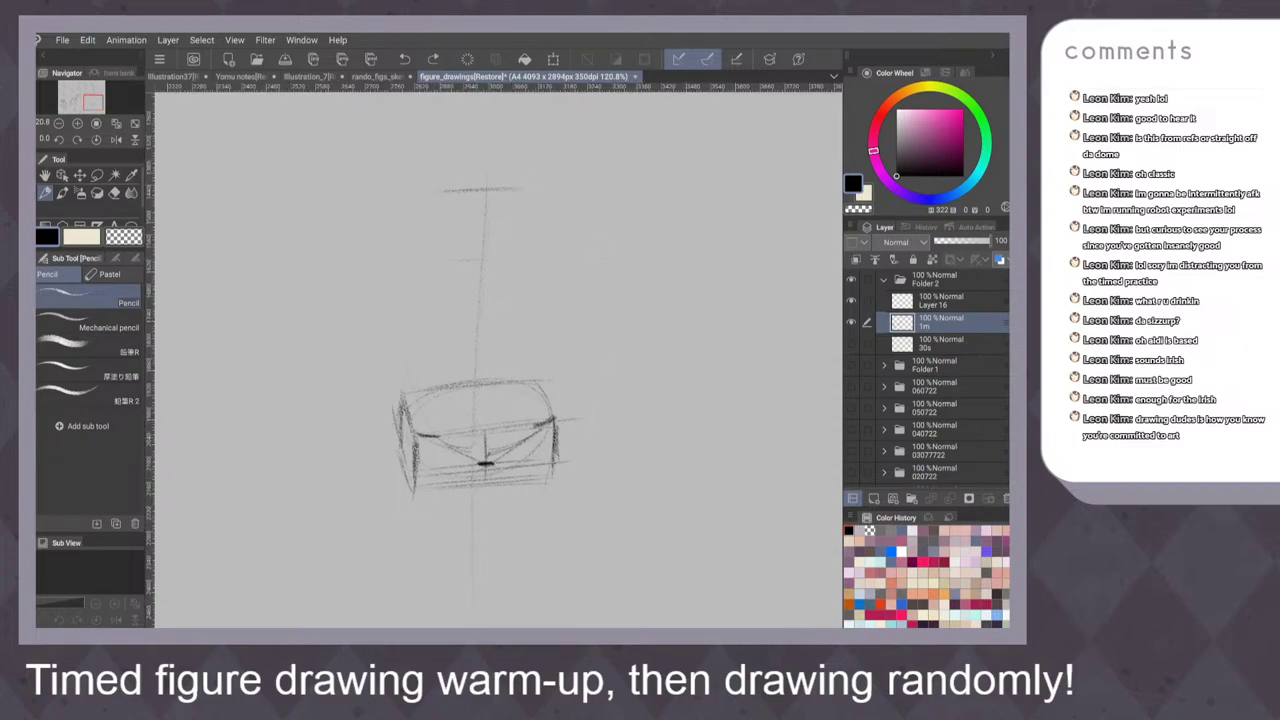
{"action": "left_click_drag", "start_coordinate": [424, 252], "coordinate": [411, 385]}
{"action": "key", "text": "ctrl+z"}
{"action": "key", "text": "ctrl+z"}
Draw the eighth figure's ribcage as an upright oval around the centre line, and connect it to the pelvis box with flaring waist contours
{"action": "left_click_drag", "start_coordinate": [500, 172], "coordinate": [498, 350]}
{"action": "mouse_move", "coordinate": [426, 264]}
{"action": "left_mouse_down"}
{"action": "mouse_move", "coordinate": [417, 320]}
{"action": "mouse_move", "coordinate": [430, 384]}
{"action": "left_mouse_up"}
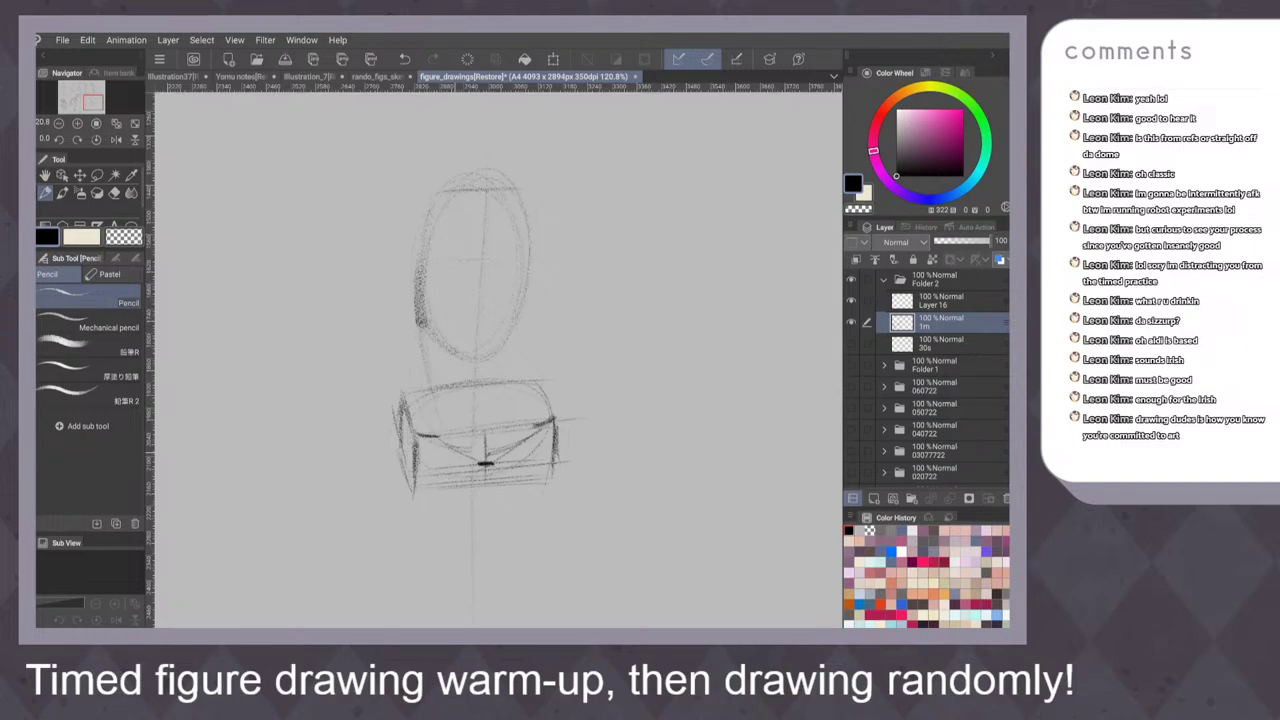
{"action": "mouse_move", "coordinate": [530, 258]}
{"action": "left_mouse_down"}
{"action": "mouse_move", "coordinate": [517, 324]}
{"action": "mouse_move", "coordinate": [490, 362]}
{"action": "mouse_move", "coordinate": [538, 386]}
{"action": "left_mouse_up"}
{"action": "key", "text": "ctrl+z"}
{"action": "left_click_drag", "start_coordinate": [529, 270], "coordinate": [499, 366]}
{"action": "left_click_drag", "start_coordinate": [515, 330], "coordinate": [545, 415]}
{"action": "left_click_drag", "start_coordinate": [420, 343], "coordinate": [394, 405]}
{"action": "key", "text": "ctrl+z"}
{"action": "key", "text": "ctrl+z"}
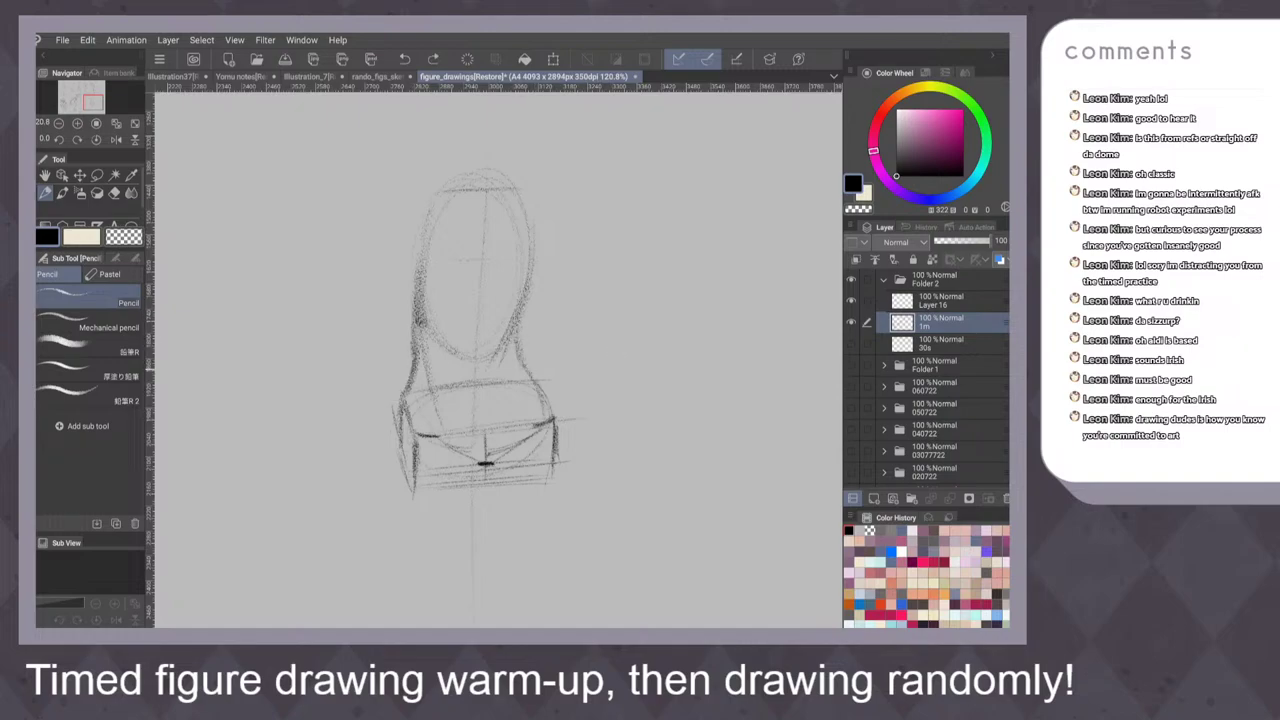
Try a darker flared contour from the eighth figure's left waist down to the hip, and undo it
{"action": "mouse_move", "coordinate": [421, 348]}
{"action": "left_mouse_down"}
{"action": "mouse_move", "coordinate": [443, 428]}
{"action": "mouse_move", "coordinate": [424, 385]}
{"action": "mouse_move", "coordinate": [406, 392]}
{"action": "mouse_move", "coordinate": [400, 422]}
{"action": "left_mouse_up"}
{"action": "key", "text": "ctrl+z"}
{"action": "key", "text": "ctrl+z"}
{"action": "left_click_drag", "start_coordinate": [418, 334], "coordinate": [393, 417]}
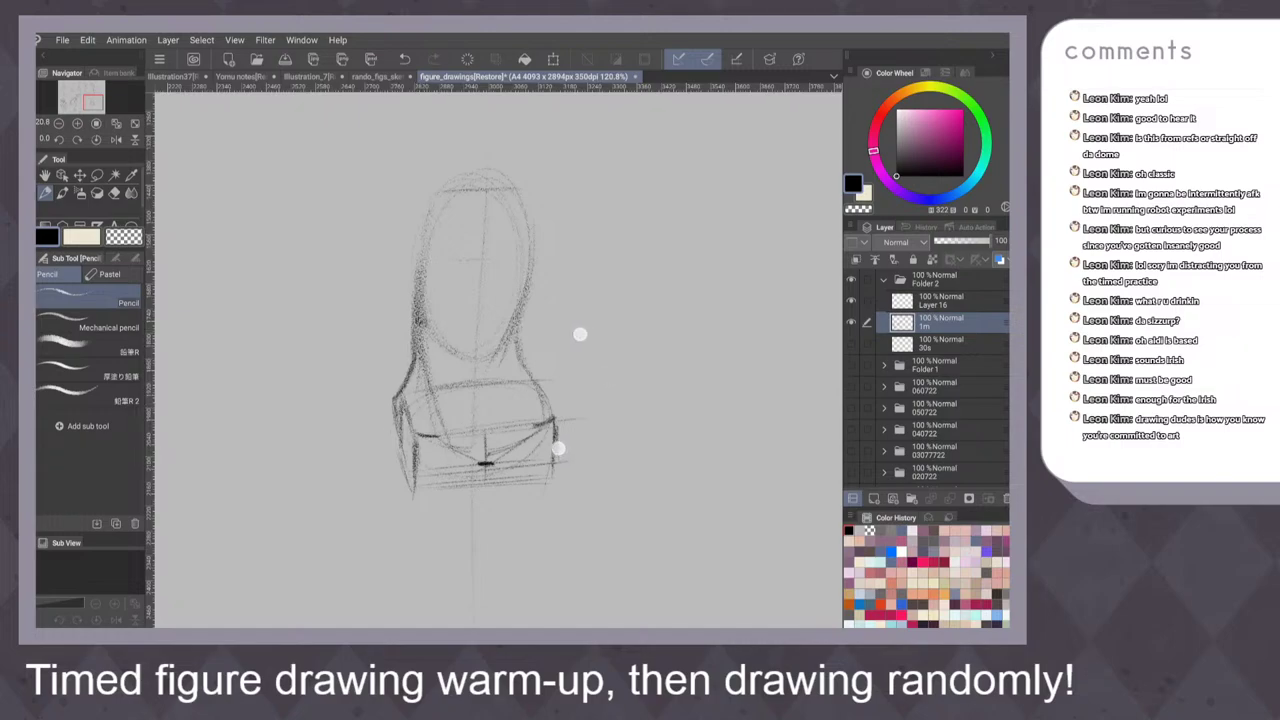
{"action": "scroll", "coordinate": [567, 390], "scroll_direction": "down", "scroll_amount": 1}
{"action": "scroll", "coordinate": [580, 390], "scroll_direction": "down", "scroll_amount": 1}
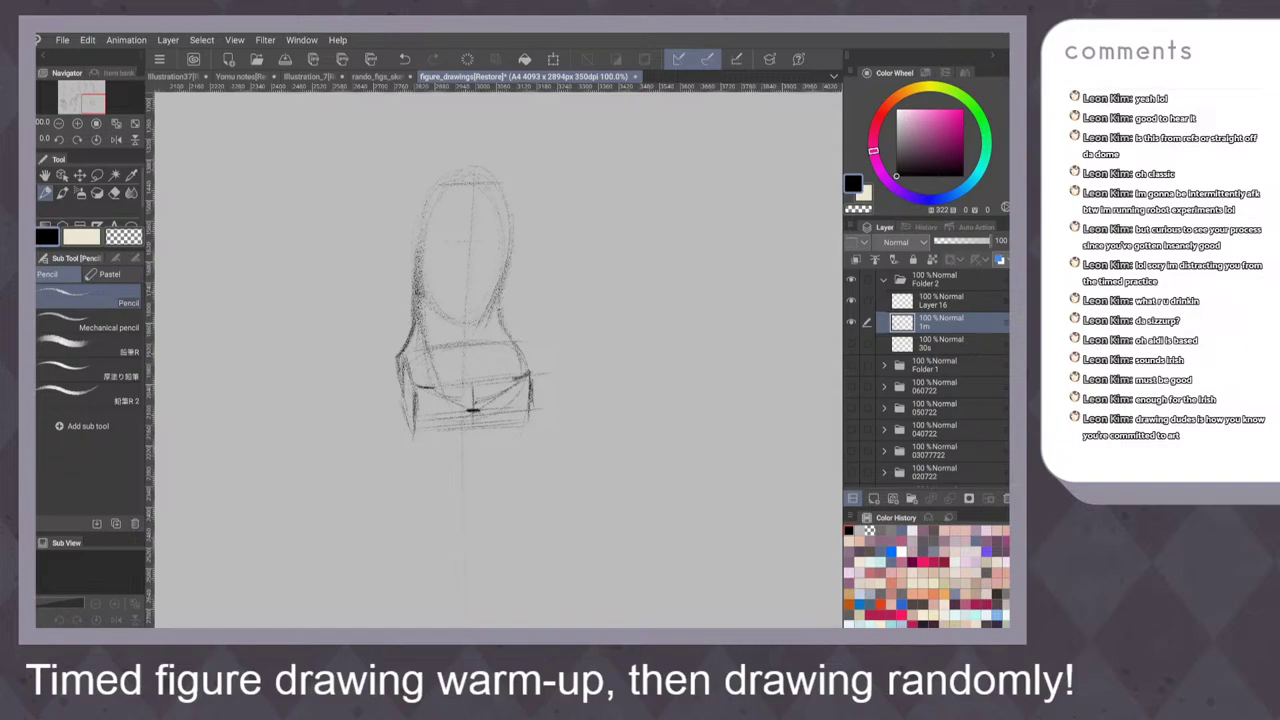
{"action": "key", "text": "ctrl+z"}
{"action": "key", "text": "ctrl+z"}
Lasso the eighth figure together with its ground mark, move it up slightly, and clear the selection
{"action": "left_click_drag", "start_coordinate": [599, 382], "coordinate": [603, 303]}
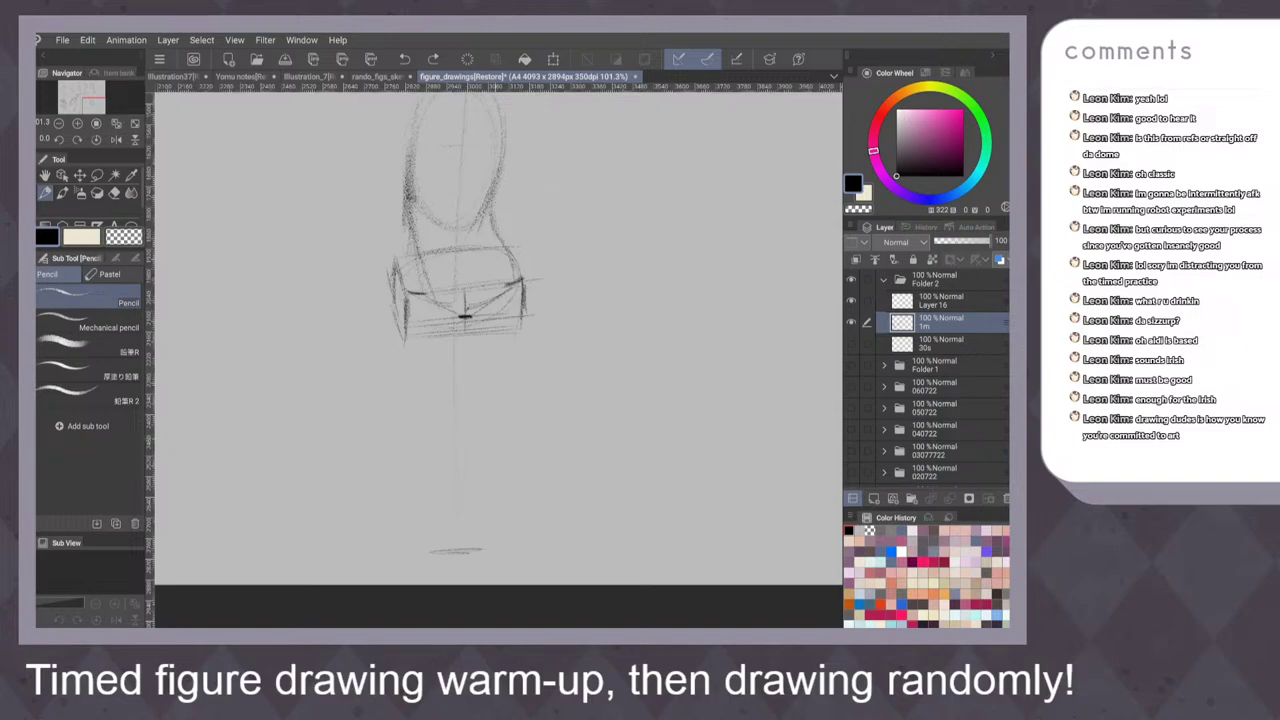
{"action": "scroll", "coordinate": [612, 385], "scroll_direction": "down", "scroll_amount": 3}
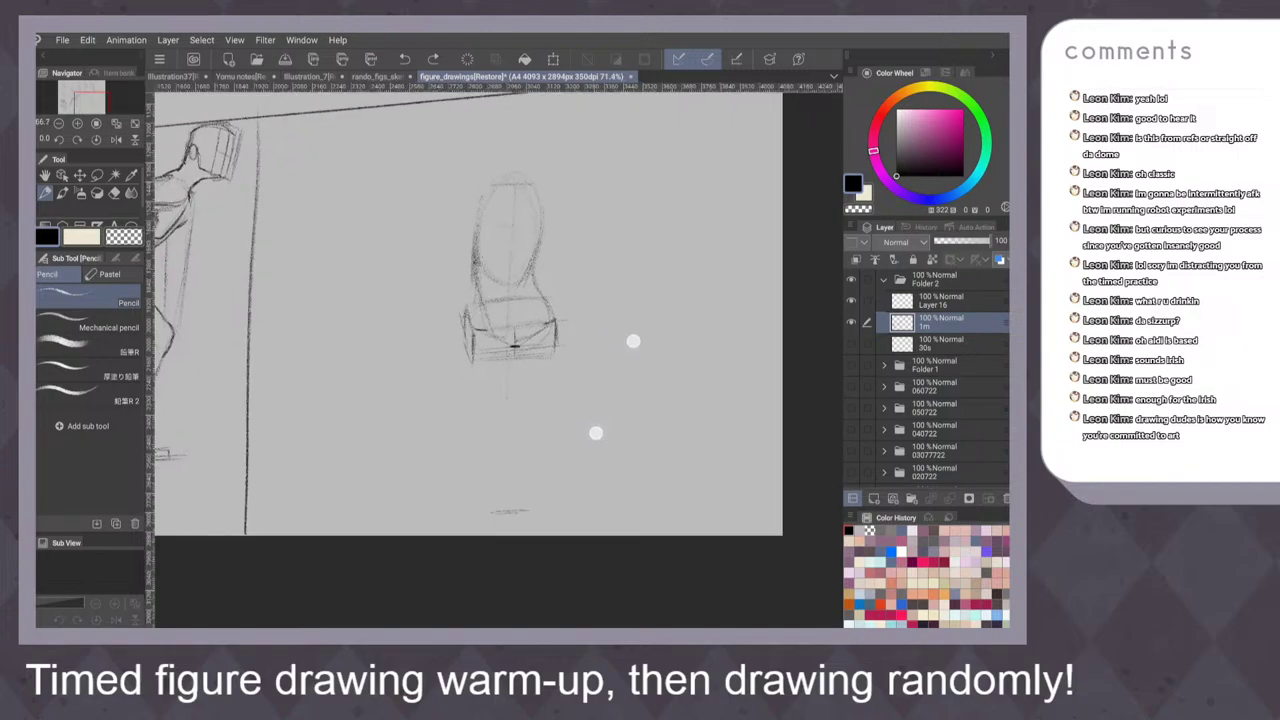
{"action": "key", "text": "m"}
{"action": "mouse_move", "coordinate": [528, 108]}
{"action": "left_mouse_down"}
{"action": "mouse_move", "coordinate": [446, 122]}
{"action": "mouse_move", "coordinate": [540, 152]}
{"action": "left_mouse_up"}
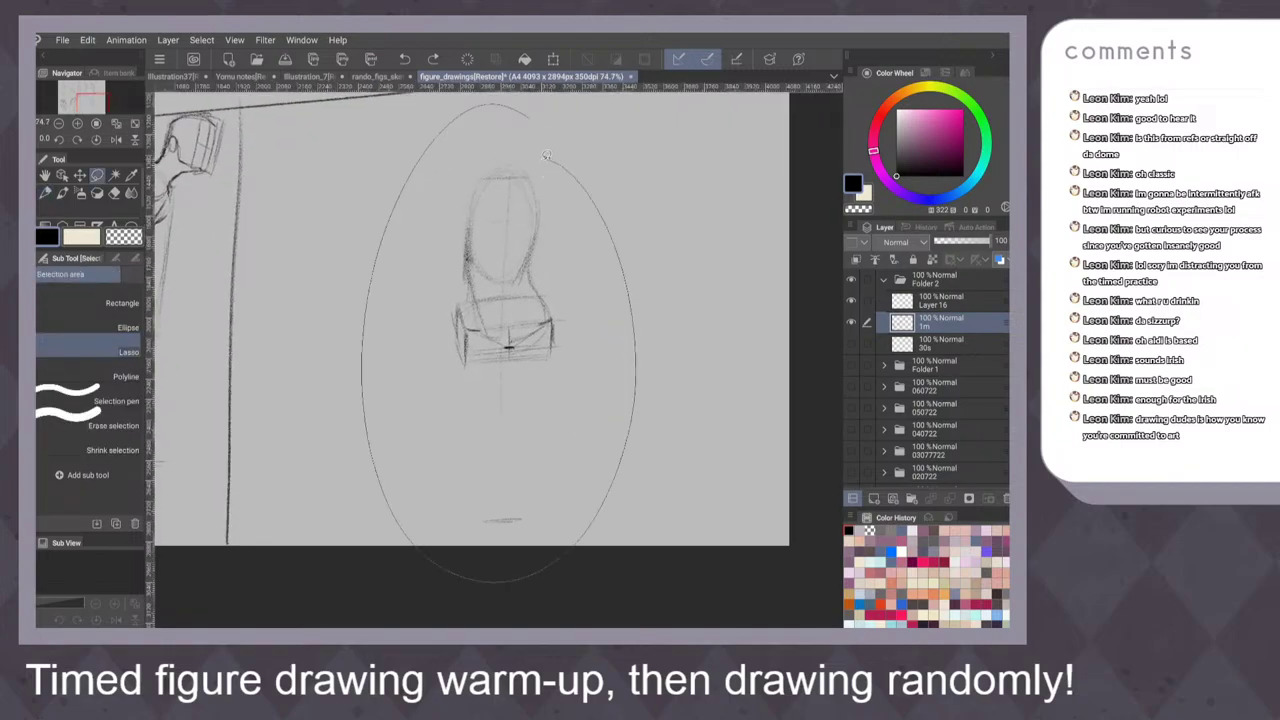
{"action": "left_click", "coordinate": [552, 566]}
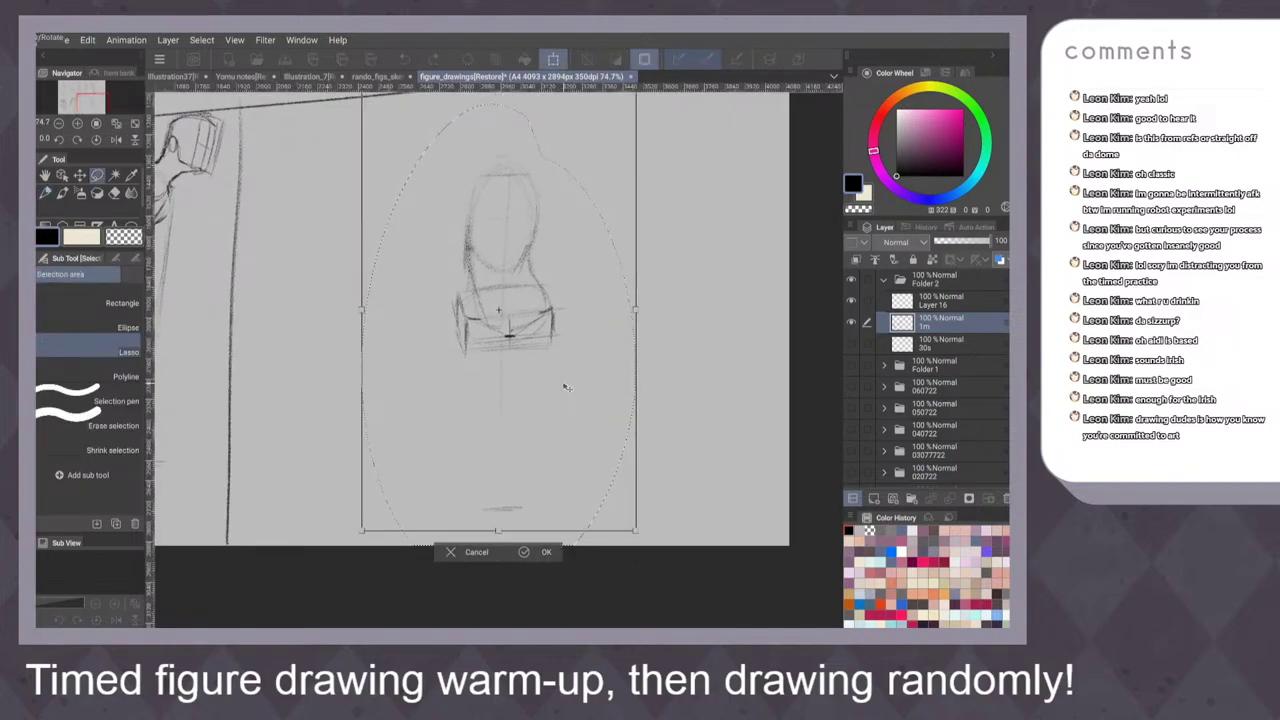
{"action": "key", "text": "Return"}
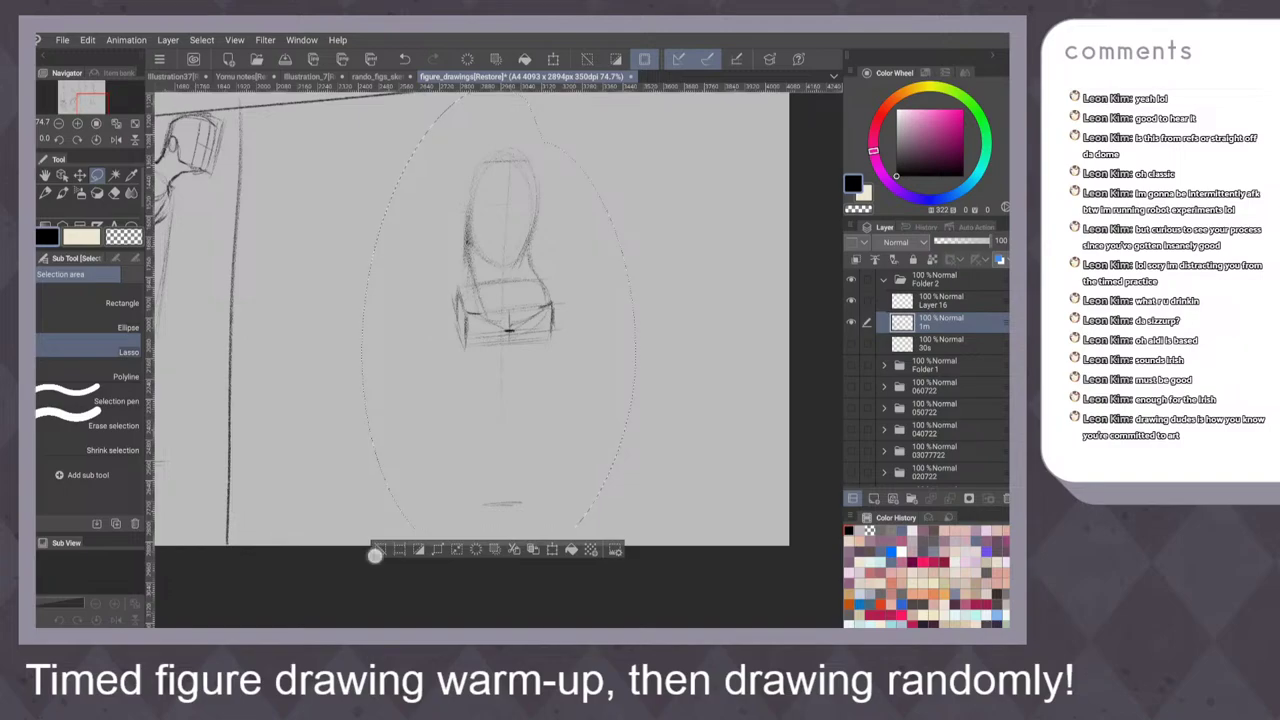
{"action": "key", "text": "p"}
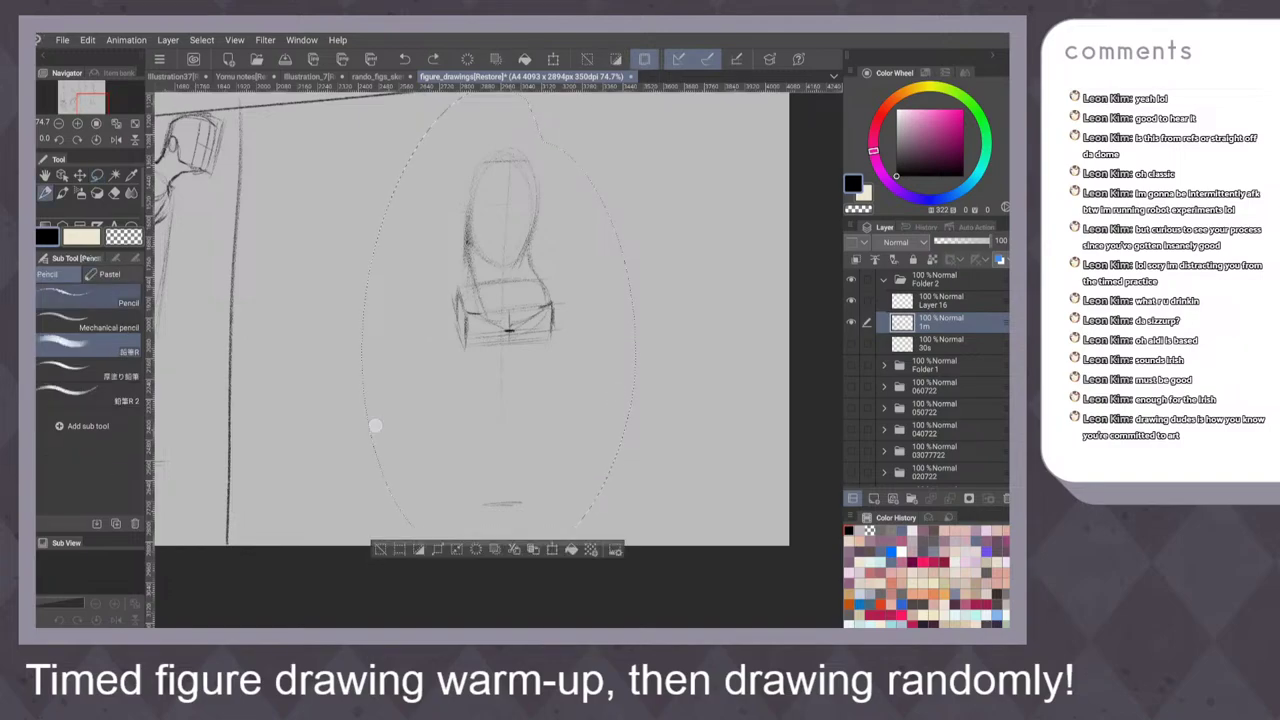
{"action": "left_click", "coordinate": [88, 297]}
{"action": "key", "text": "ctrl+d"}
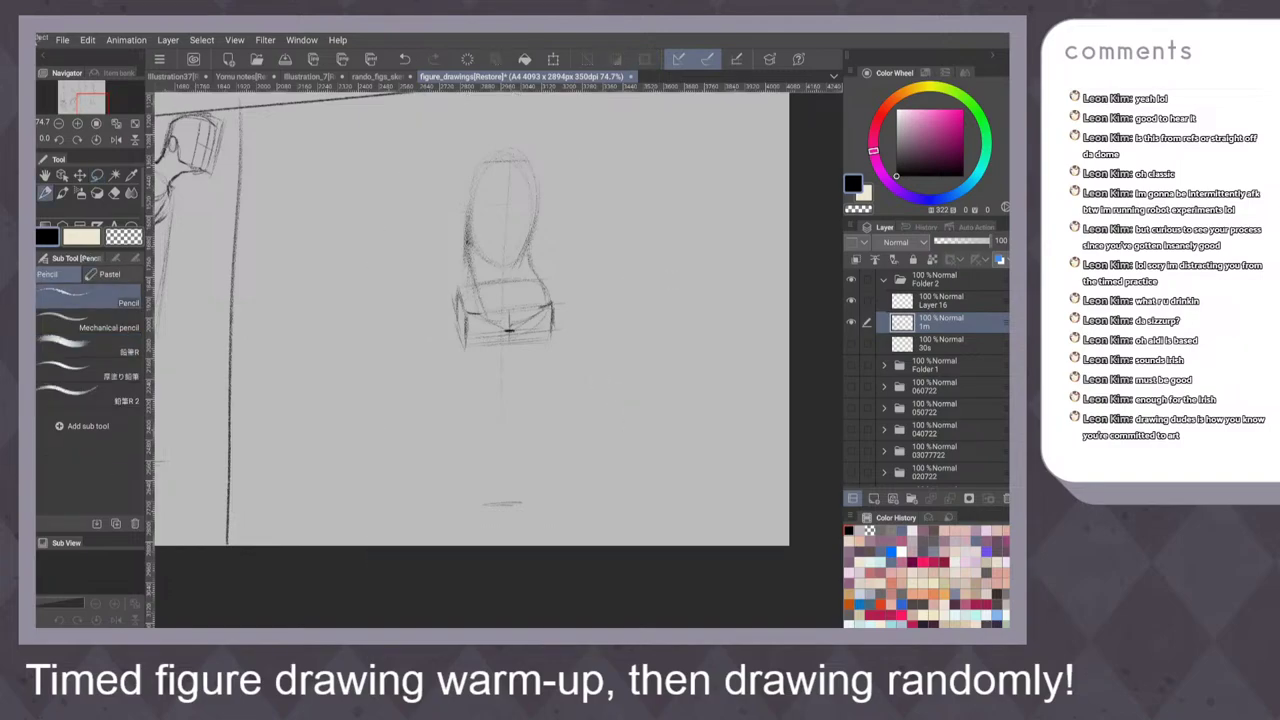
Draw the eighth figure's left hip curve and its thigh angled inward, closed off at the knee
{"action": "scroll", "coordinate": [592, 340], "scroll_direction": "up", "scroll_amount": 1}
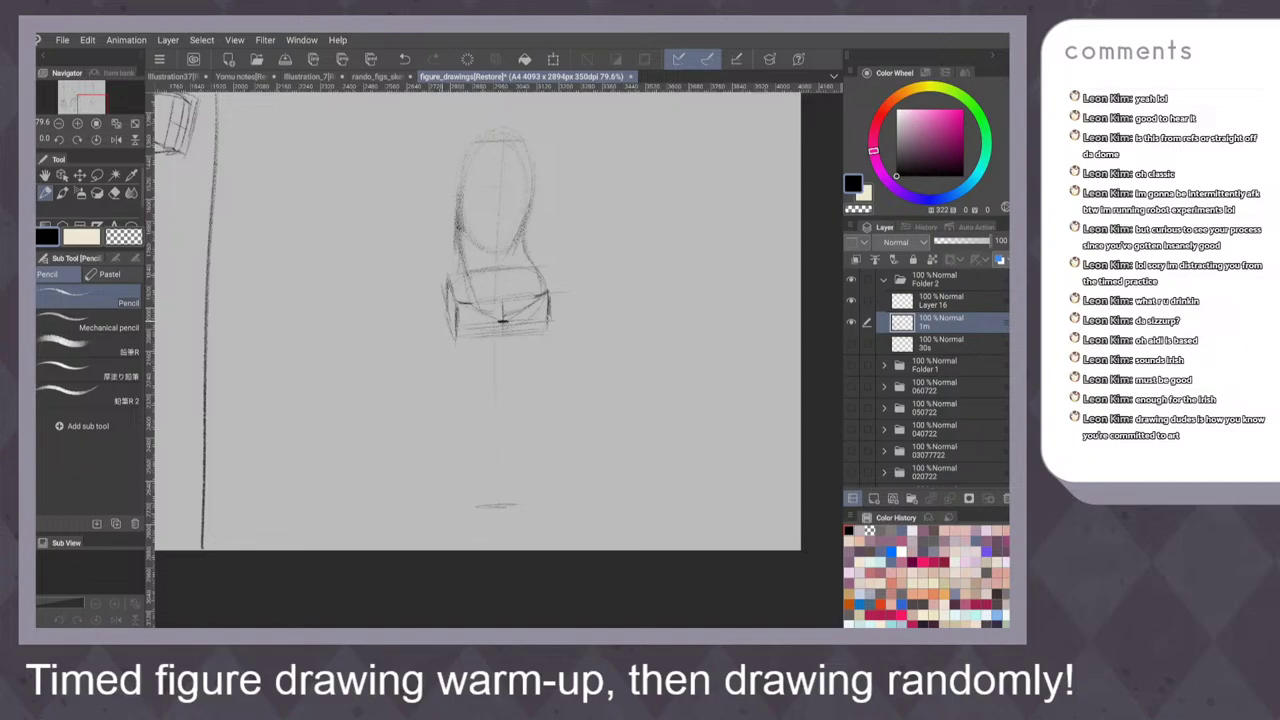
{"action": "left_click_drag", "start_coordinate": [445, 273], "coordinate": [437, 325]}
{"action": "key", "text": "ctrl+z"}
{"action": "left_click_drag", "start_coordinate": [459, 262], "coordinate": [437, 298]}
{"action": "mouse_move", "coordinate": [461, 251]}
{"action": "left_mouse_down"}
{"action": "mouse_move", "coordinate": [434, 322]}
{"action": "mouse_move", "coordinate": [478, 404]}
{"action": "left_mouse_up"}
{"action": "left_click_drag", "start_coordinate": [491, 425], "coordinate": [516, 413]}
{"action": "left_click_drag", "start_coordinate": [486, 338], "coordinate": [504, 376]}
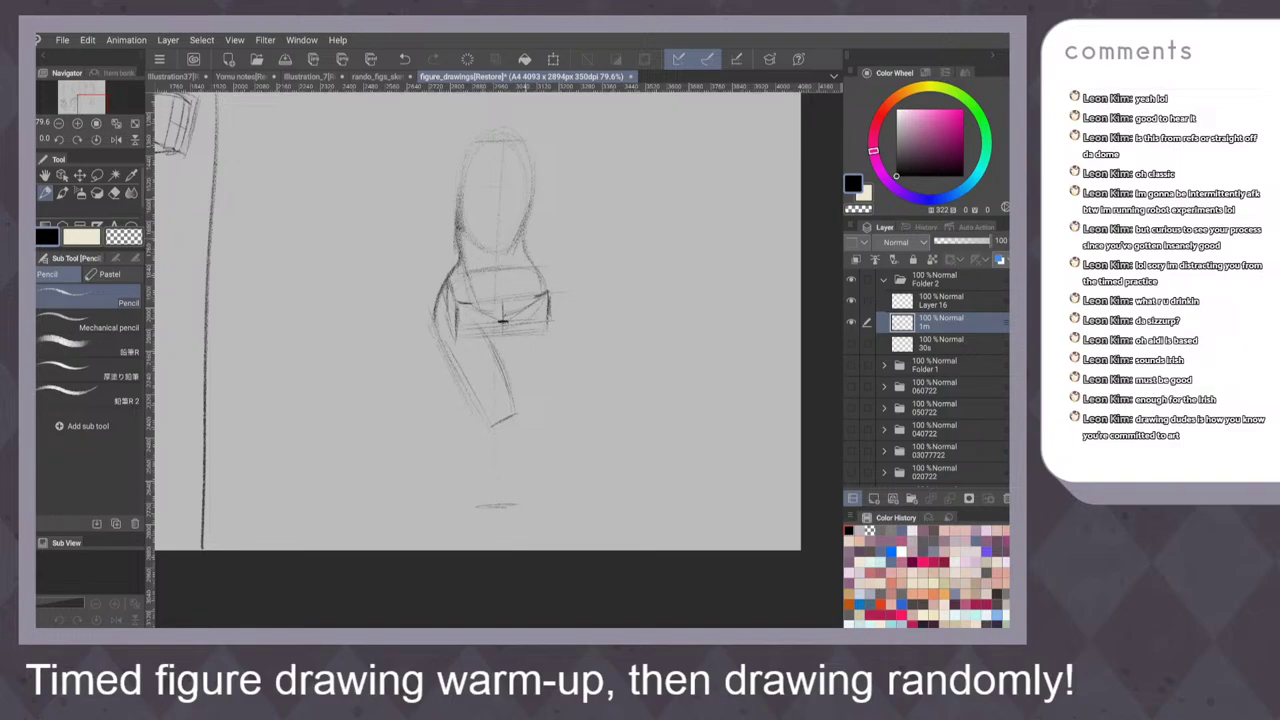
Darken the eighth figure's right waist contour and round the outer curve of its right hip
{"action": "left_click_drag", "start_coordinate": [524, 229], "coordinate": [541, 293]}
{"action": "left_click_drag", "start_coordinate": [521, 235], "coordinate": [560, 304]}
{"action": "key", "text": "ctrl+z"}
{"action": "left_click_drag", "start_coordinate": [543, 268], "coordinate": [558, 300]}
Erase the entire eighth figure sketch, including its ground mark, with the Hard eraser
{"action": "scroll", "coordinate": [609, 383], "scroll_direction": "down", "scroll_amount": 2}
{"action": "key", "text": "e"}
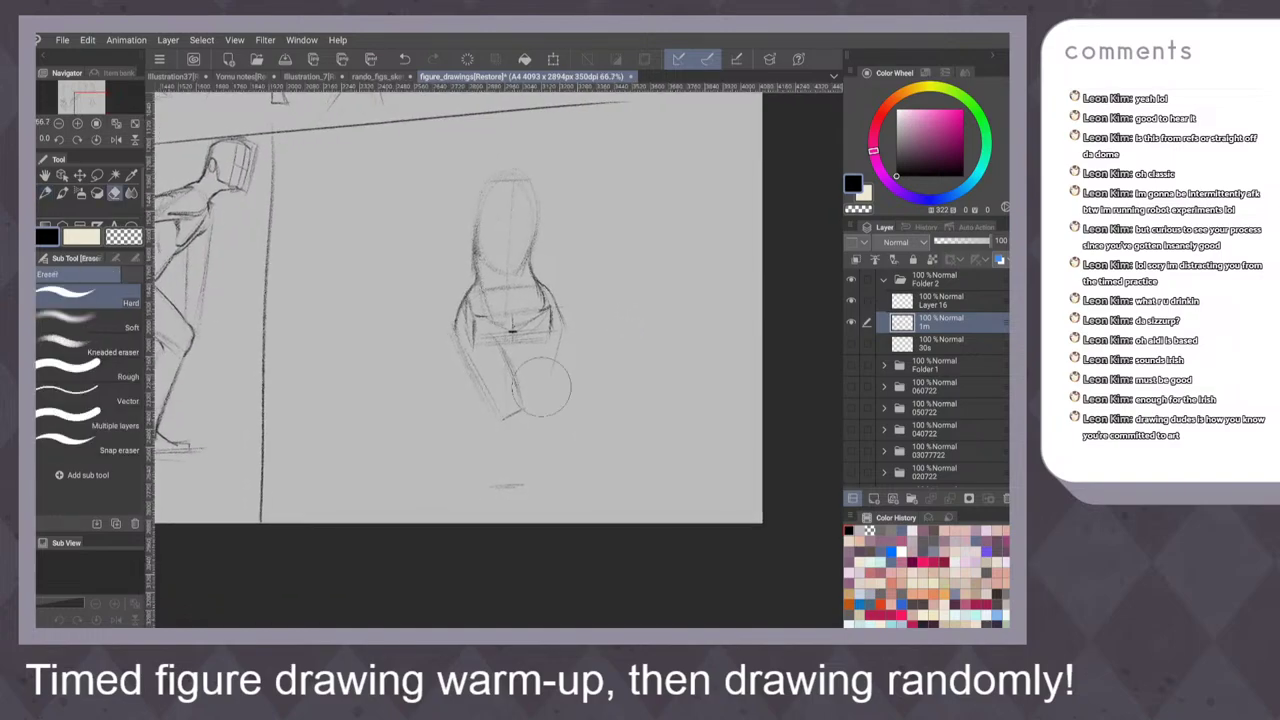
{"action": "mouse_move", "coordinate": [535, 160]}
{"action": "left_mouse_down"}
{"action": "mouse_move", "coordinate": [461, 242]}
{"action": "mouse_move", "coordinate": [450, 313]}
{"action": "mouse_move", "coordinate": [480, 480]}
{"action": "left_mouse_up"}
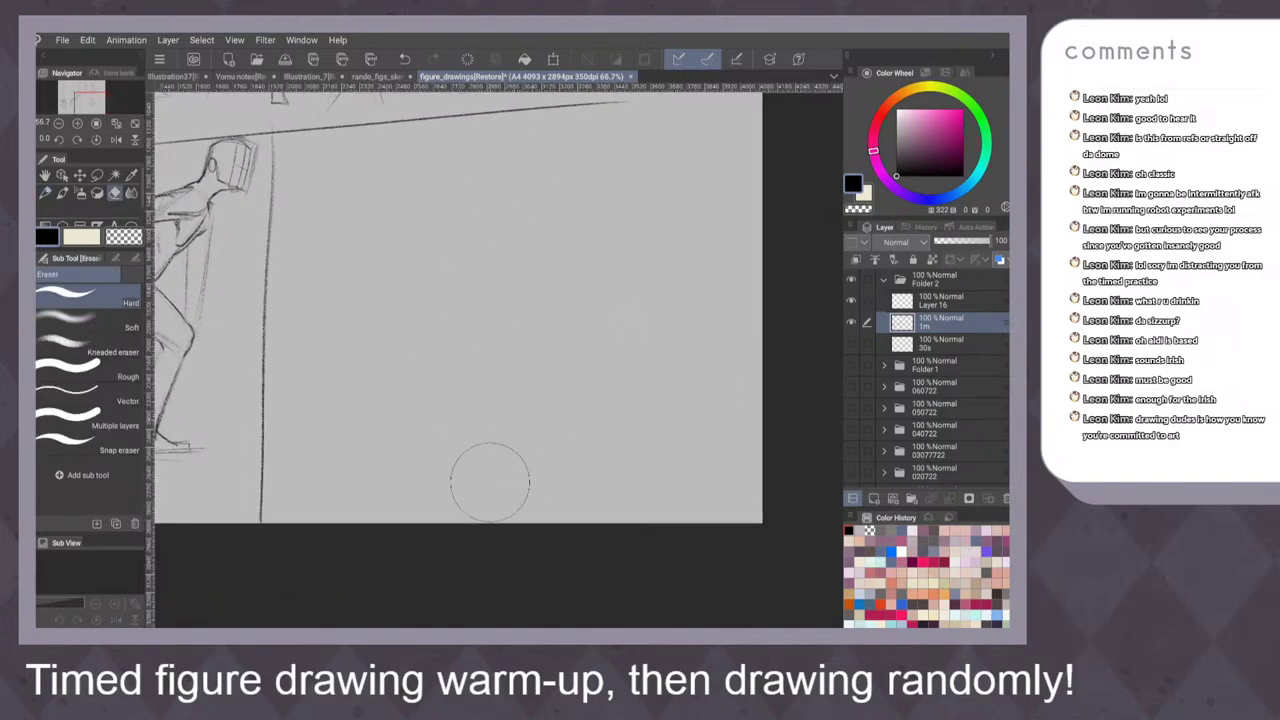
Start a new eighth figure in the emptied cell with the Pencil, drawing the left side contour of its torso
{"action": "left_click", "coordinate": [45, 193]}
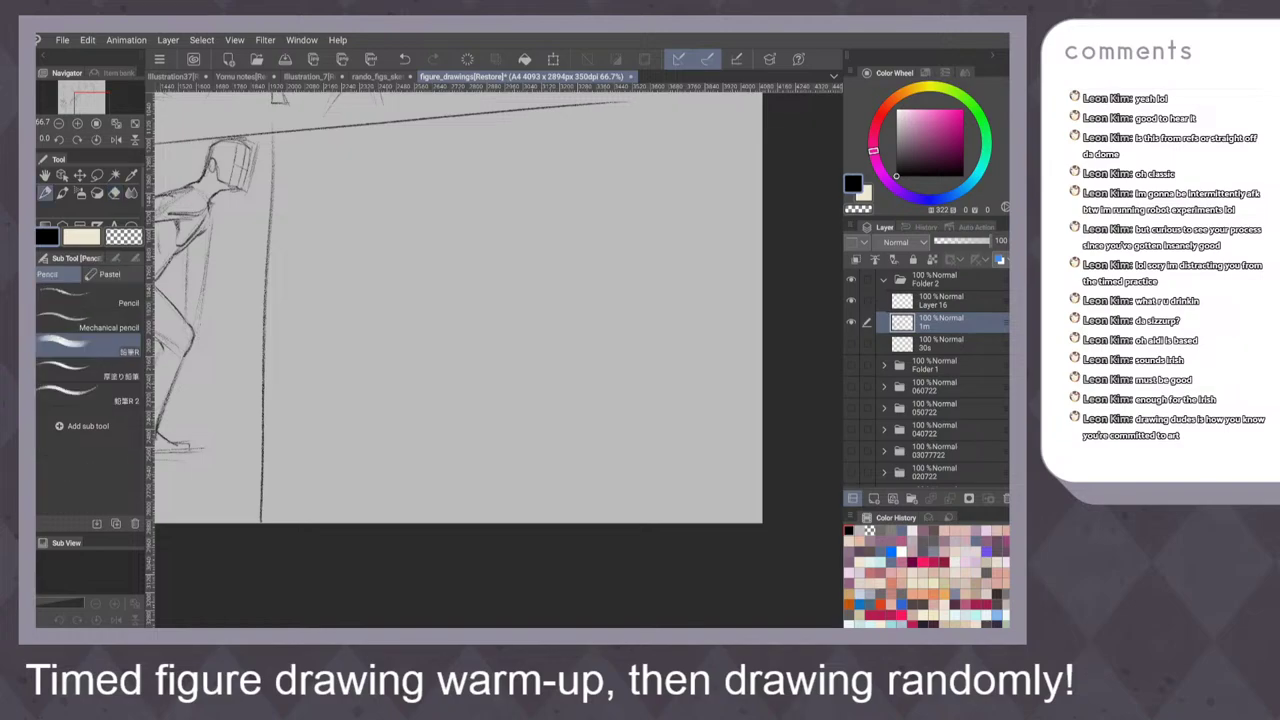
{"action": "scroll", "coordinate": [593, 339], "scroll_direction": "up", "scroll_amount": 1}
{"action": "left_click", "coordinate": [90, 297]}
{"action": "scroll", "coordinate": [655, 248], "scroll_direction": "up", "scroll_amount": 1}
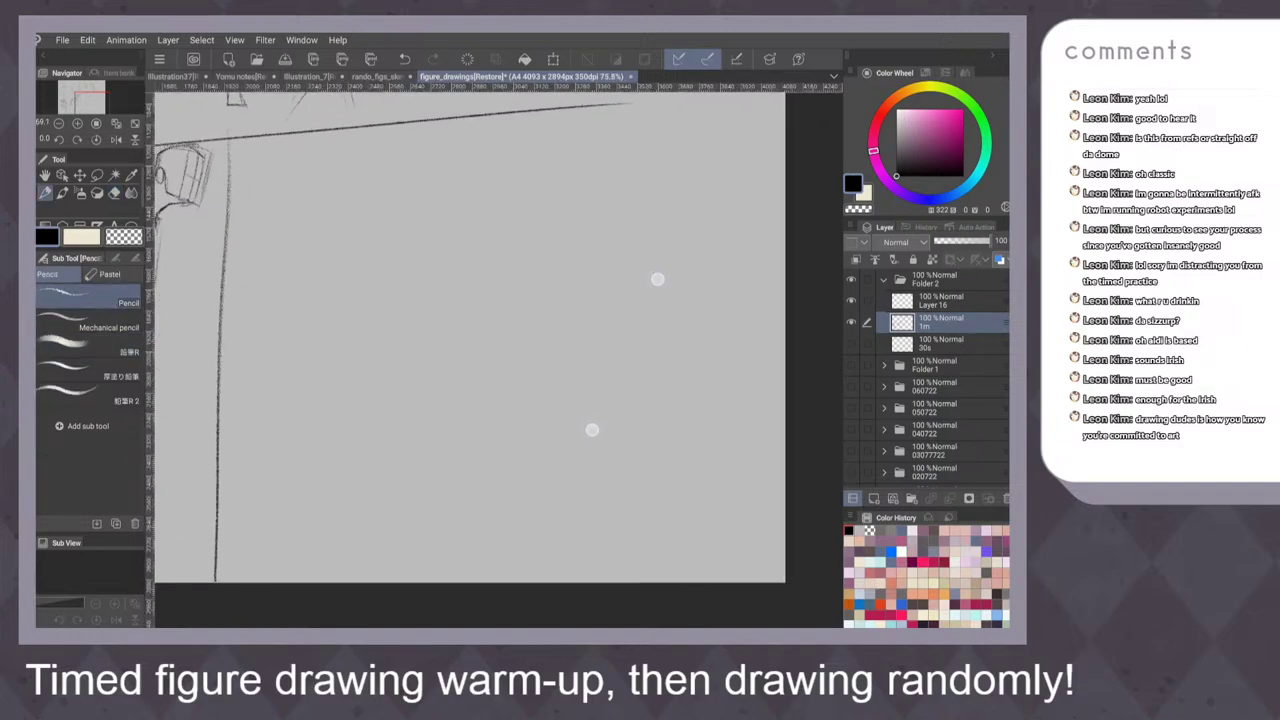
{"action": "left_click_drag", "start_coordinate": [460, 218], "coordinate": [470, 318]}
{"action": "key", "text": "ctrl+z"}
{"action": "key", "text": "ctrl+z"}
{"action": "mouse_move", "coordinate": [459, 208]}
{"action": "left_mouse_down"}
{"action": "mouse_move", "coordinate": [466, 332]}
{"action": "mouse_move", "coordinate": [463, 280]}
{"action": "left_mouse_up"}
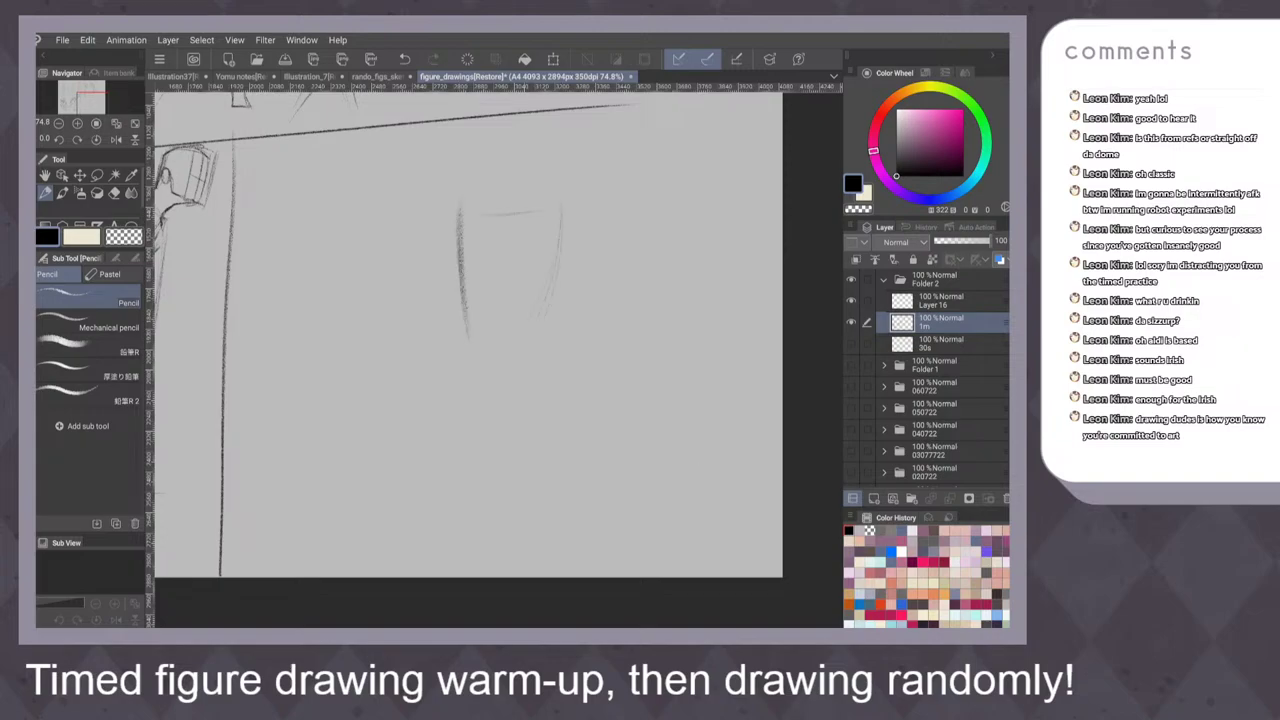
Draw the new figure's right torso contour, ribcage oval and centre line running down to a tilted pelvis line
{"action": "left_click_drag", "start_coordinate": [559, 212], "coordinate": [533, 328]}
{"action": "left_click_drag", "start_coordinate": [500, 214], "coordinate": [504, 306]}
{"action": "left_click_drag", "start_coordinate": [502, 358], "coordinate": [514, 396]}
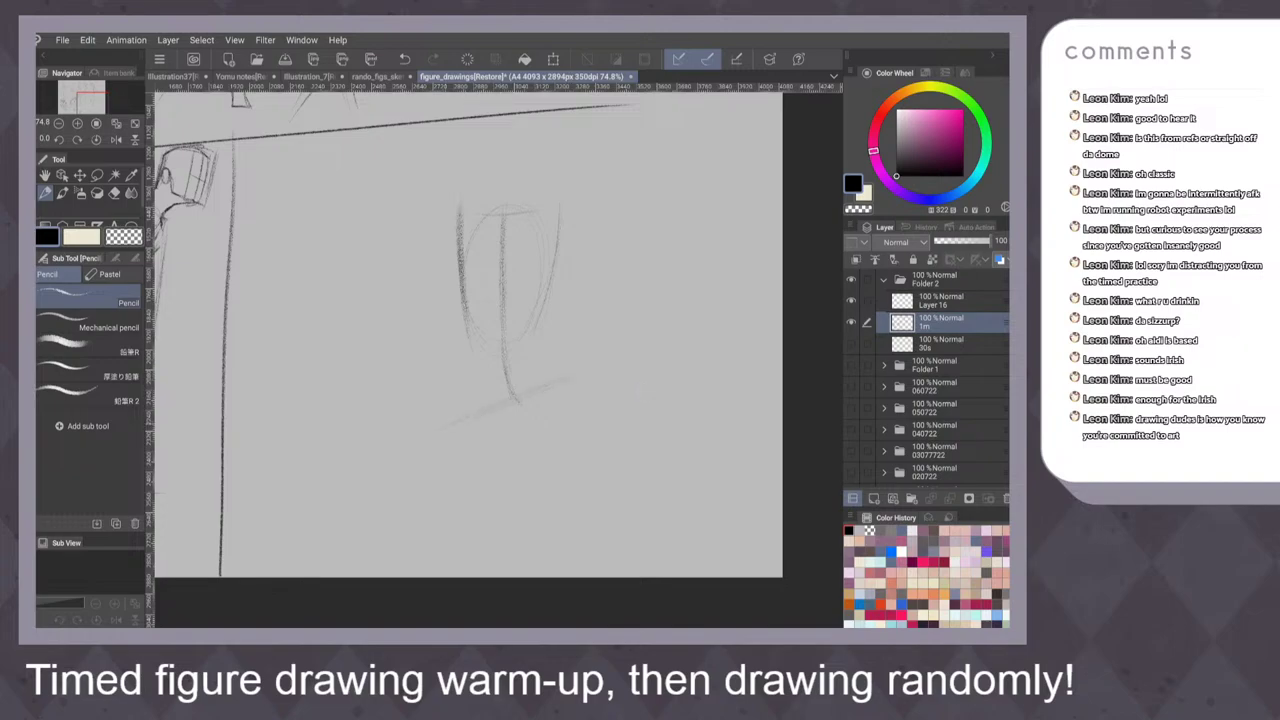
Draw both waist contours flaring into the hips, and outline the tilted pelvis with its left corner
{"action": "left_click_drag", "start_coordinate": [536, 326], "coordinate": [597, 414]}
{"action": "left_click_drag", "start_coordinate": [538, 325], "coordinate": [576, 357]}
{"action": "key", "text": "ctrl+z"}
{"action": "key", "text": "ctrl+y"}
{"action": "left_click_drag", "start_coordinate": [465, 320], "coordinate": [458, 386]}
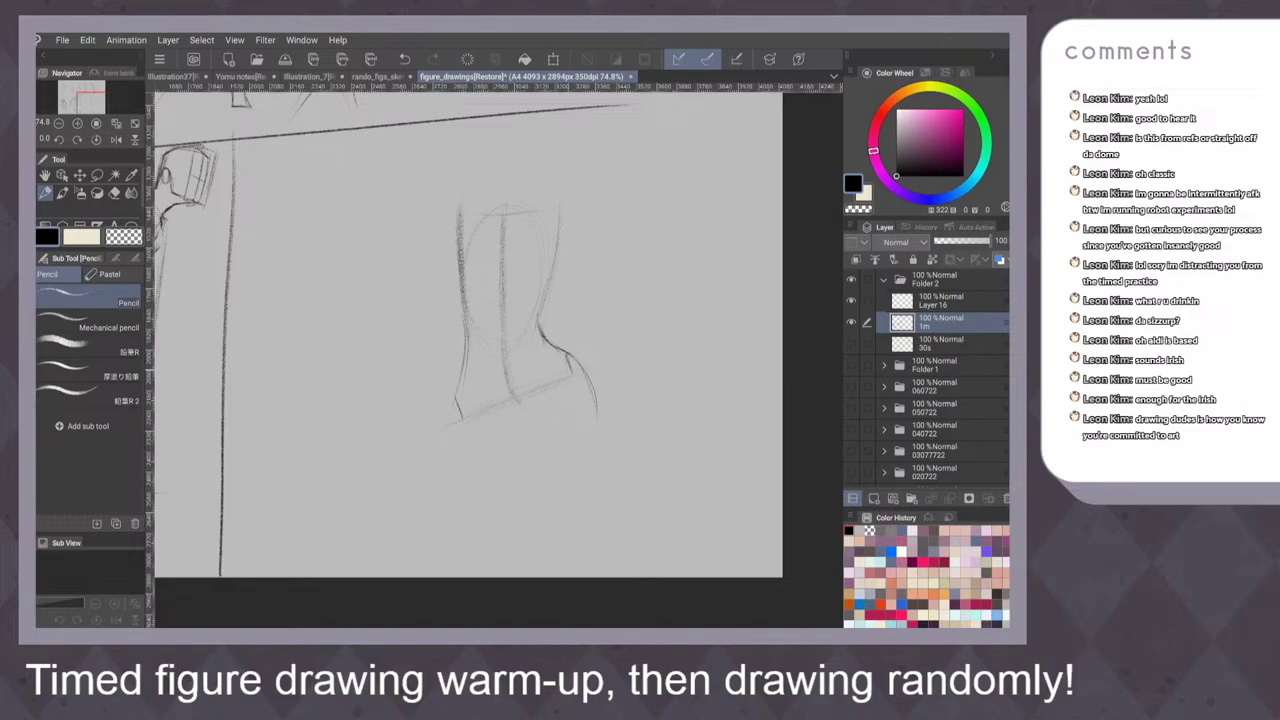
{"action": "left_click_drag", "start_coordinate": [454, 400], "coordinate": [462, 418]}
Sketch the inner abdomen curve from the left waist down into the front of the pelvis
{"action": "left_click_drag", "start_coordinate": [619, 355], "coordinate": [620, 295]}
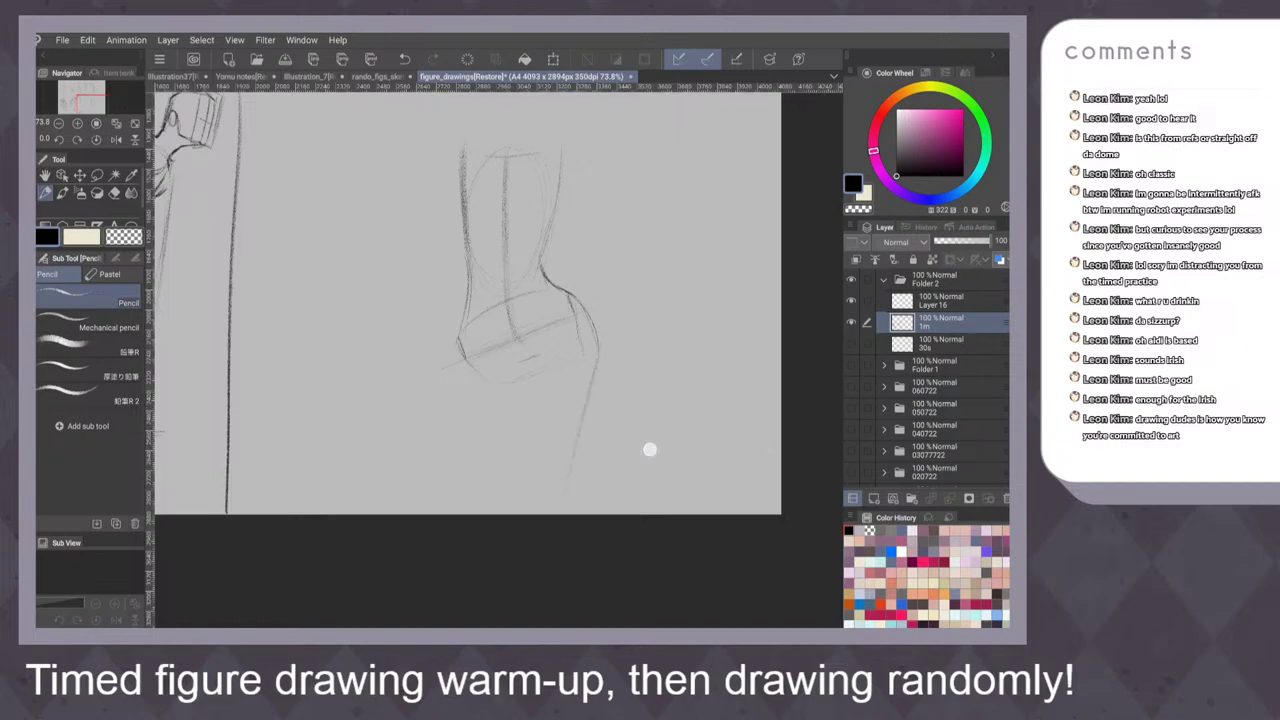
{"action": "left_click_drag", "start_coordinate": [464, 292], "coordinate": [451, 380]}
{"action": "key", "text": "ctrl+z"}
{"action": "left_click_drag", "start_coordinate": [474, 318], "coordinate": [466, 258]}
{"action": "mouse_move", "coordinate": [486, 362]}
{"action": "left_mouse_down"}
{"action": "mouse_move", "coordinate": [512, 342]}
{"action": "mouse_move", "coordinate": [462, 288]}
{"action": "mouse_move", "coordinate": [446, 358]}
{"action": "left_mouse_up"}
{"action": "key", "text": "ctrl+z"}
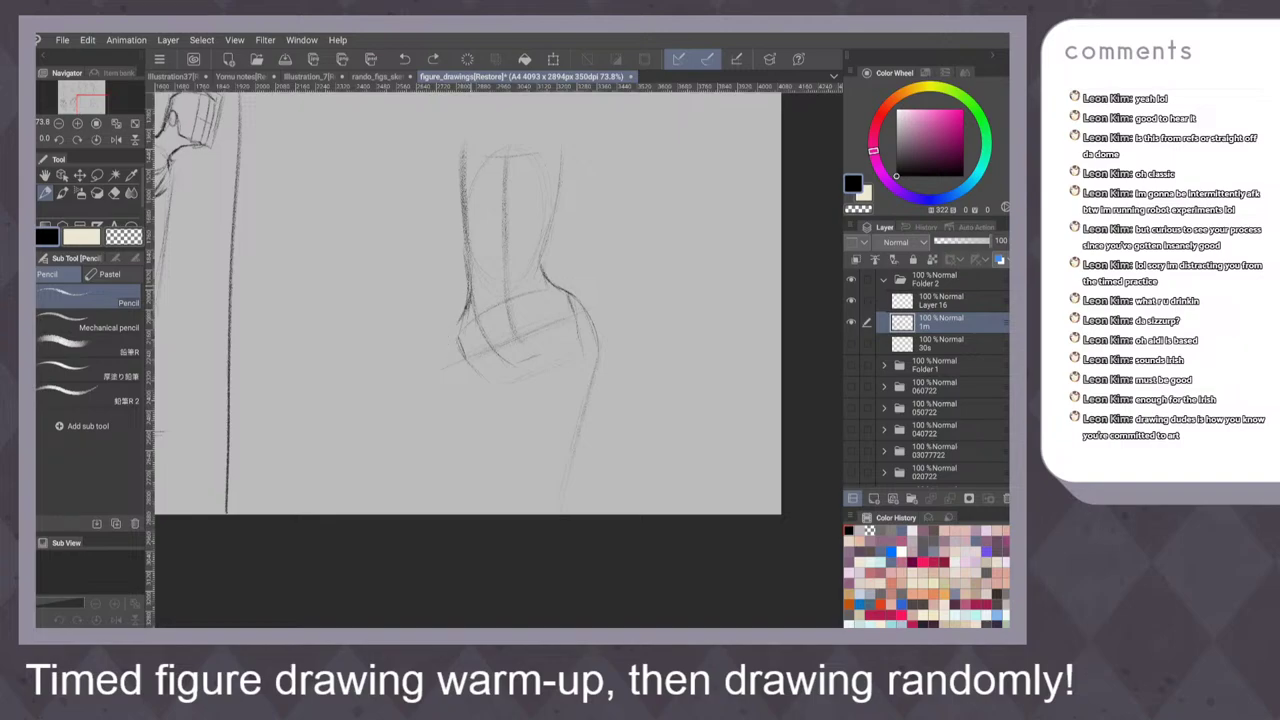
Round out the figure's left hip and draw the outer thigh tapering inward toward the knee
{"action": "left_click_drag", "start_coordinate": [466, 302], "coordinate": [452, 340]}
{"action": "left_click_drag", "start_coordinate": [462, 348], "coordinate": [454, 372]}
{"action": "left_click_drag", "start_coordinate": [496, 440], "coordinate": [520, 496]}
{"action": "left_click_drag", "start_coordinate": [461, 359], "coordinate": [509, 471]}
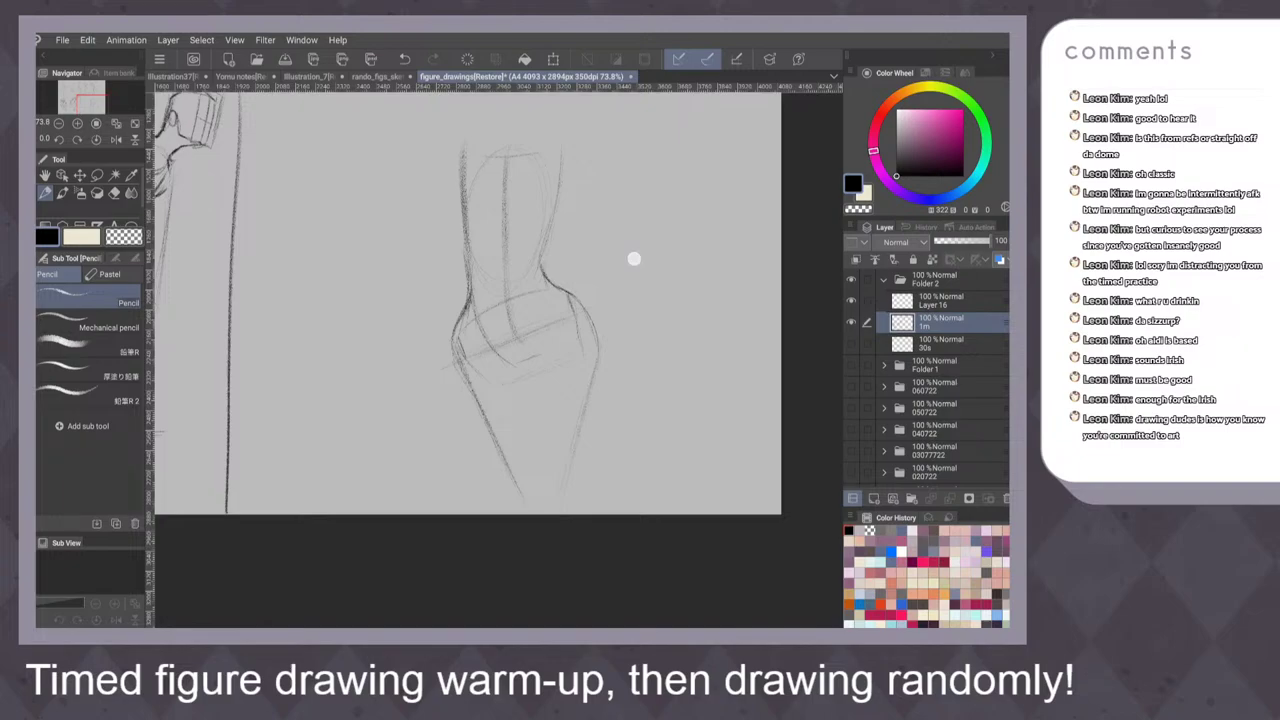
Darken the pinch of the figure's right waist where it turns out into the hip
{"action": "left_click_drag", "start_coordinate": [635, 259], "coordinate": [645, 342]}
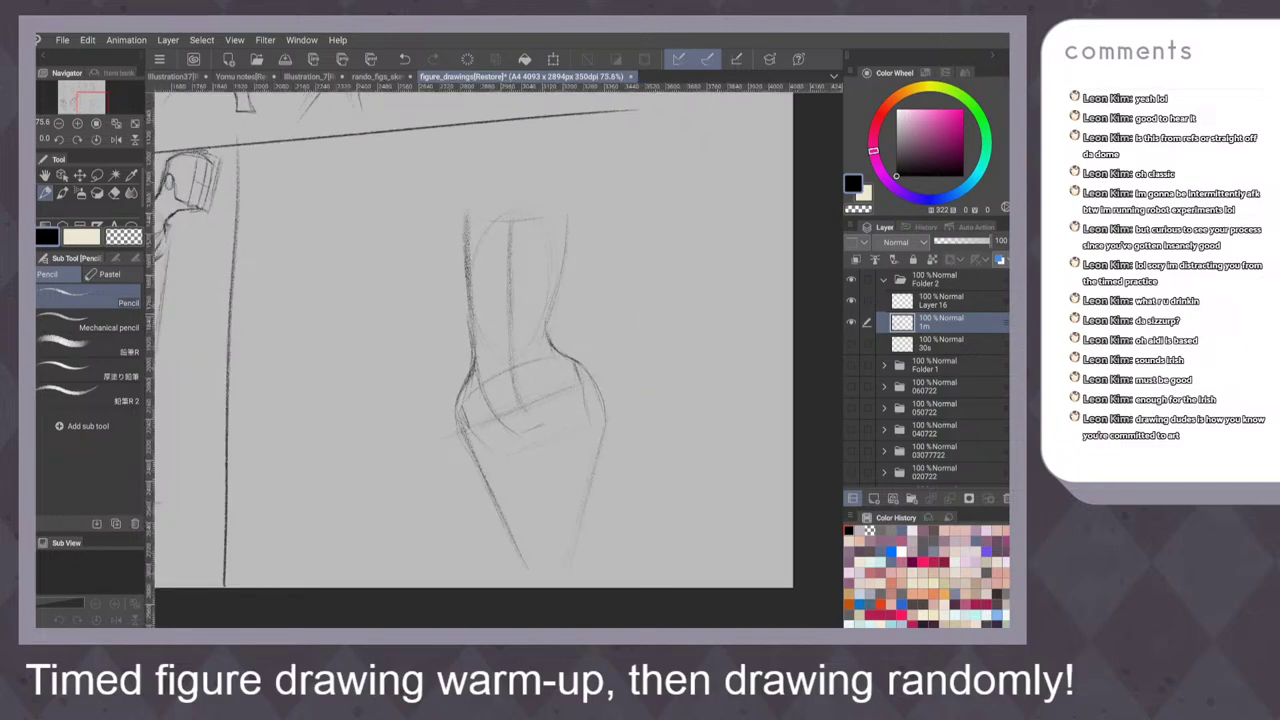
{"action": "left_click_drag", "start_coordinate": [554, 341], "coordinate": [569, 359]}
{"action": "left_click_drag", "start_coordinate": [549, 323], "coordinate": [557, 347]}
Thicken the torso's left side contour and draw the pointed rib arch around the centre line
{"action": "scroll", "coordinate": [612, 340], "scroll_direction": "up", "scroll_amount": 2}
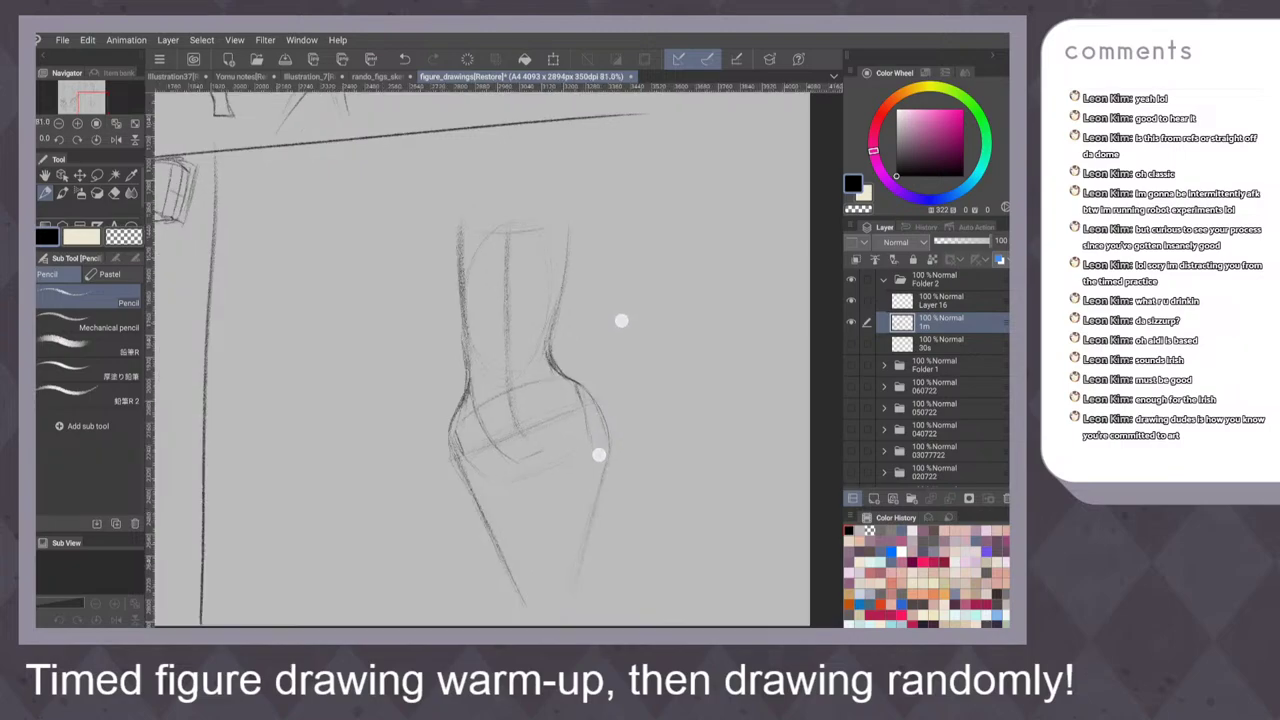
{"action": "left_click_drag", "start_coordinate": [617, 345], "coordinate": [605, 371]}
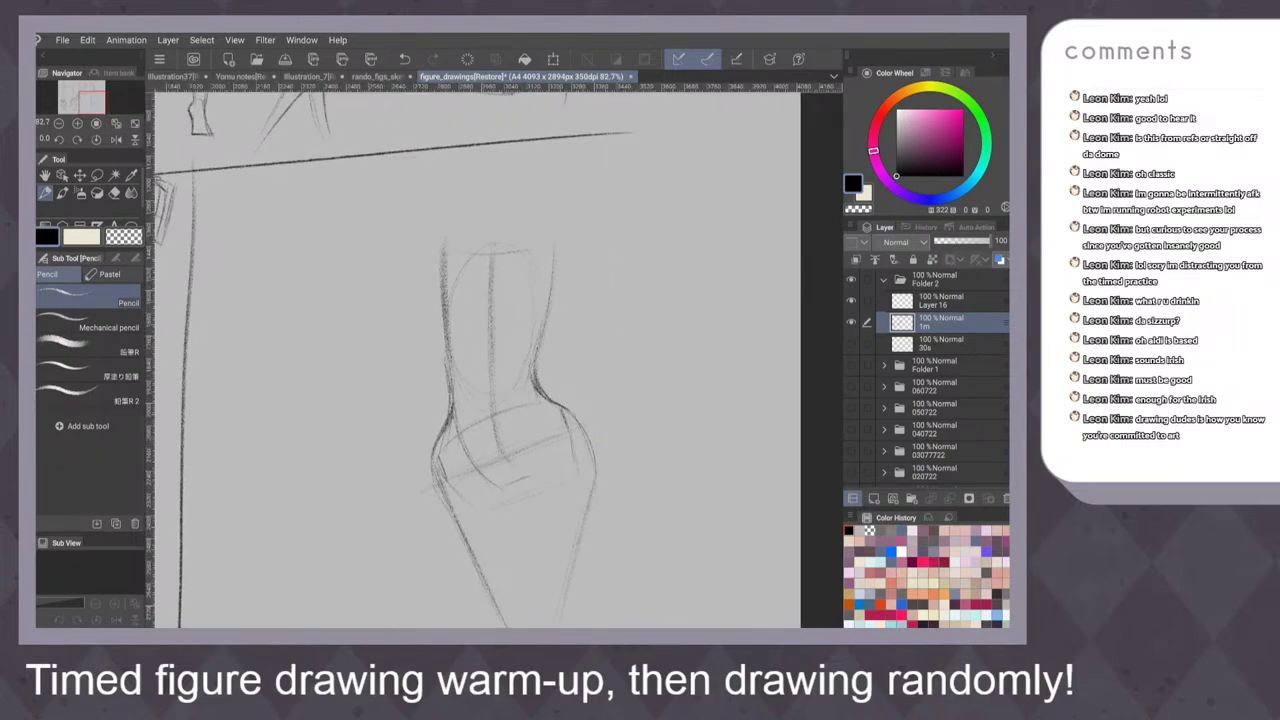
{"action": "left_click_drag", "start_coordinate": [441, 336], "coordinate": [452, 365]}
{"action": "left_click_drag", "start_coordinate": [440, 275], "coordinate": [451, 399]}
{"action": "left_click_drag", "start_coordinate": [474, 357], "coordinate": [469, 373]}
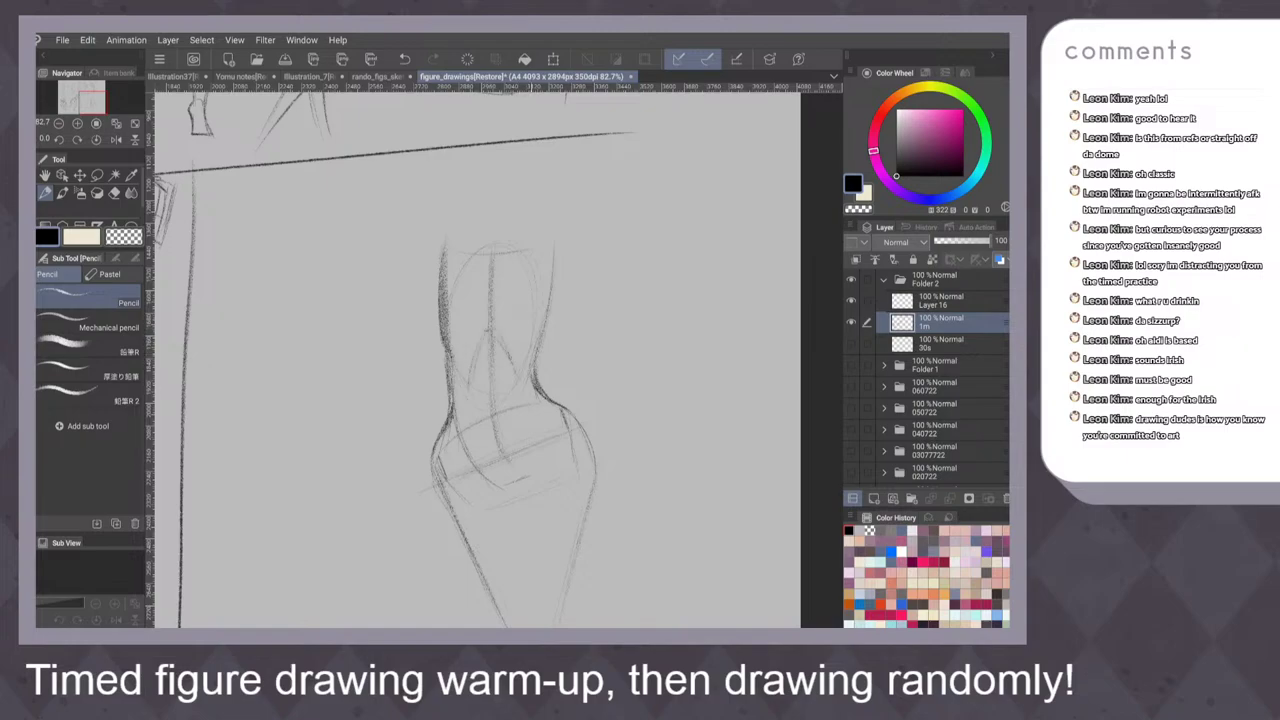
Draw the figure's neck and its tilted, rounded head with the jaw curve above the ribcage
{"action": "scroll", "coordinate": [607, 354], "scroll_direction": "up", "scroll_amount": 2}
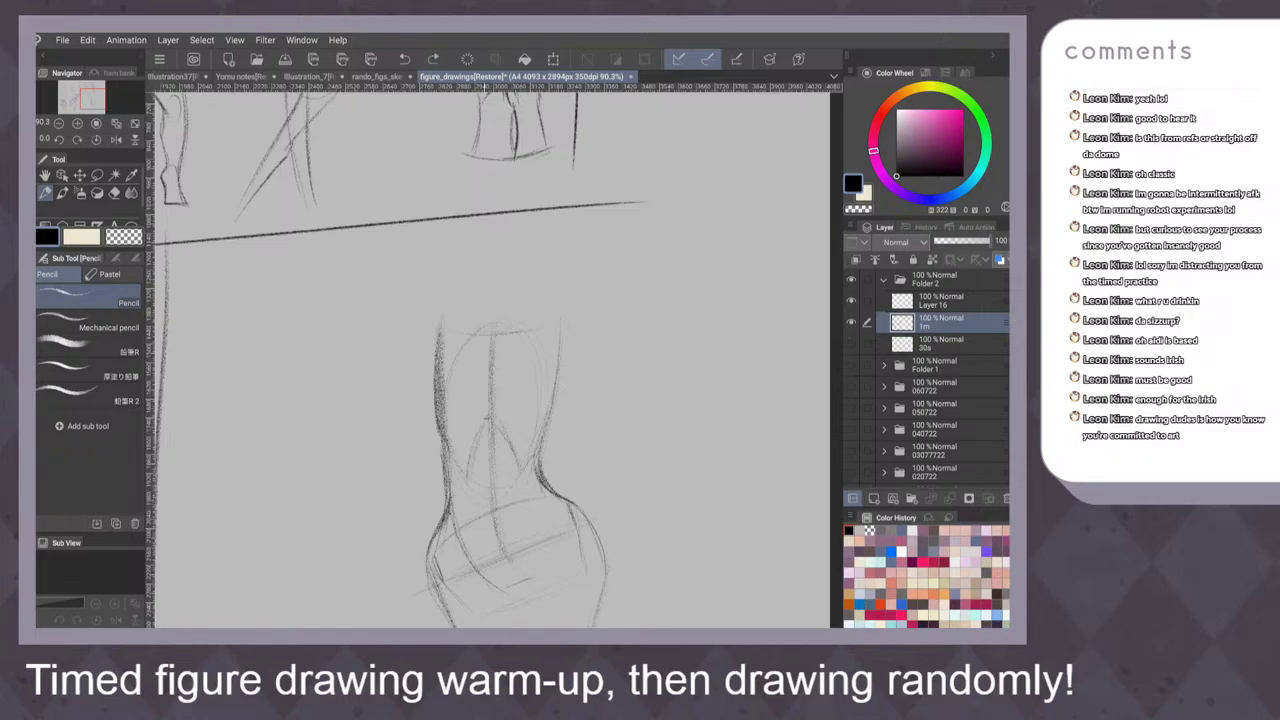
{"action": "mouse_move", "coordinate": [492, 252]}
{"action": "left_mouse_down"}
{"action": "mouse_move", "coordinate": [481, 330]}
{"action": "mouse_move", "coordinate": [512, 332]}
{"action": "left_mouse_up"}
{"action": "mouse_move", "coordinate": [494, 252]}
{"action": "left_mouse_down"}
{"action": "mouse_move", "coordinate": [527, 233]}
{"action": "mouse_move", "coordinate": [500, 224]}
{"action": "mouse_move", "coordinate": [550, 210]}
{"action": "mouse_move", "coordinate": [540, 270]}
{"action": "mouse_move", "coordinate": [477, 288]}
{"action": "left_mouse_up"}
{"action": "key", "text": "ctrl+z"}
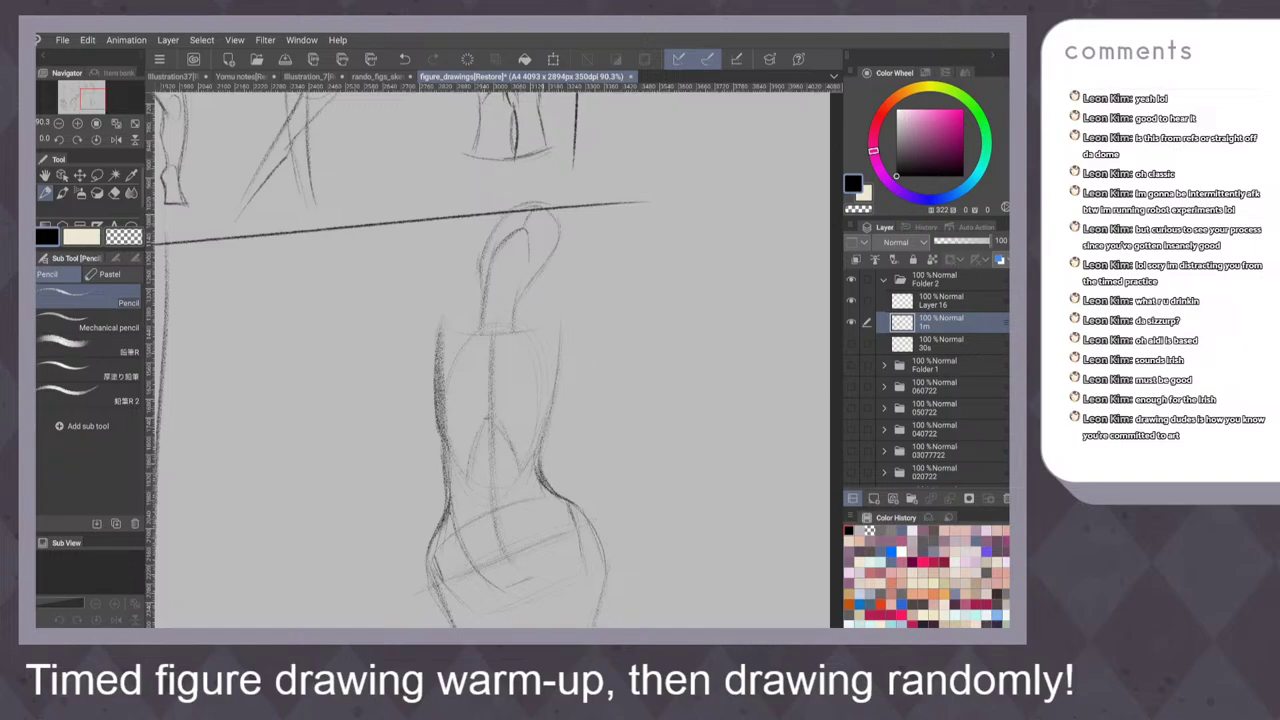
{"action": "mouse_move", "coordinate": [518, 222]}
{"action": "left_mouse_down"}
{"action": "mouse_move", "coordinate": [537, 213]}
{"action": "mouse_move", "coordinate": [542, 268]}
{"action": "mouse_move", "coordinate": [517, 311]}
{"action": "mouse_move", "coordinate": [479, 327]}
{"action": "left_mouse_up"}
Draw the V-shaped hip curves on the front of the pelvis, accenting the base of the V and both hip points
{"action": "scroll", "coordinate": [605, 350], "scroll_direction": "down", "scroll_amount": 3}
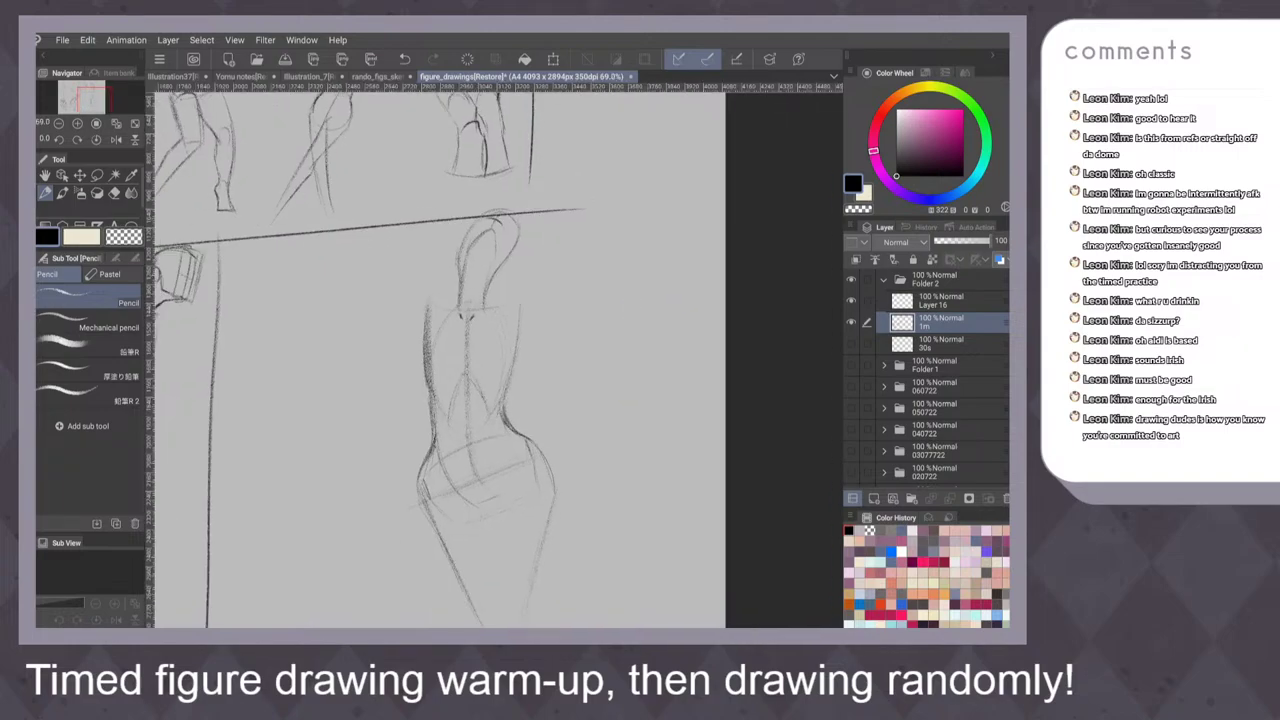
{"action": "left_click_drag", "start_coordinate": [604, 424], "coordinate": [600, 321]}
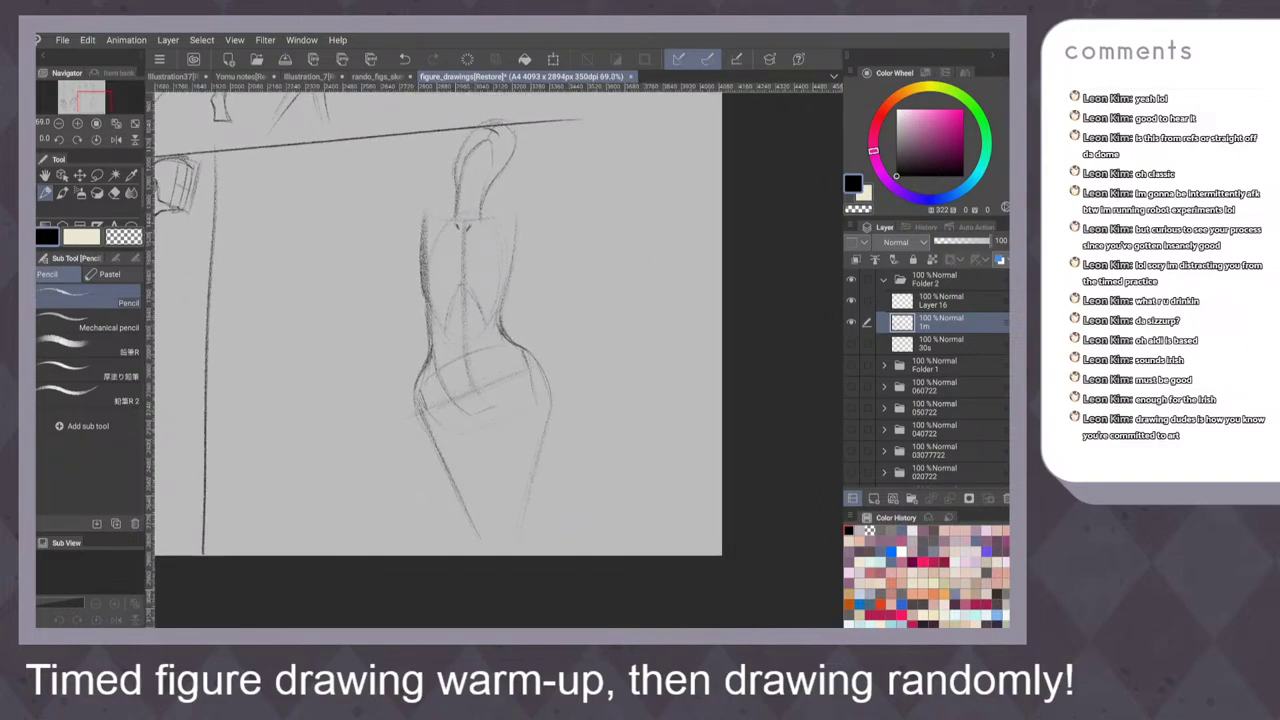
{"action": "left_click_drag", "start_coordinate": [476, 410], "coordinate": [490, 406]}
{"action": "mouse_move", "coordinate": [502, 325]}
{"action": "left_mouse_down"}
{"action": "mouse_move", "coordinate": [484, 359]}
{"action": "mouse_move", "coordinate": [524, 368]}
{"action": "left_mouse_up"}
{"action": "left_click_drag", "start_coordinate": [426, 400], "coordinate": [445, 404]}
Sketch a wide, faint arc through the base of the neck as a guide for the shoulders and arms
{"action": "scroll", "coordinate": [590, 404], "scroll_direction": "up", "scroll_amount": 3}
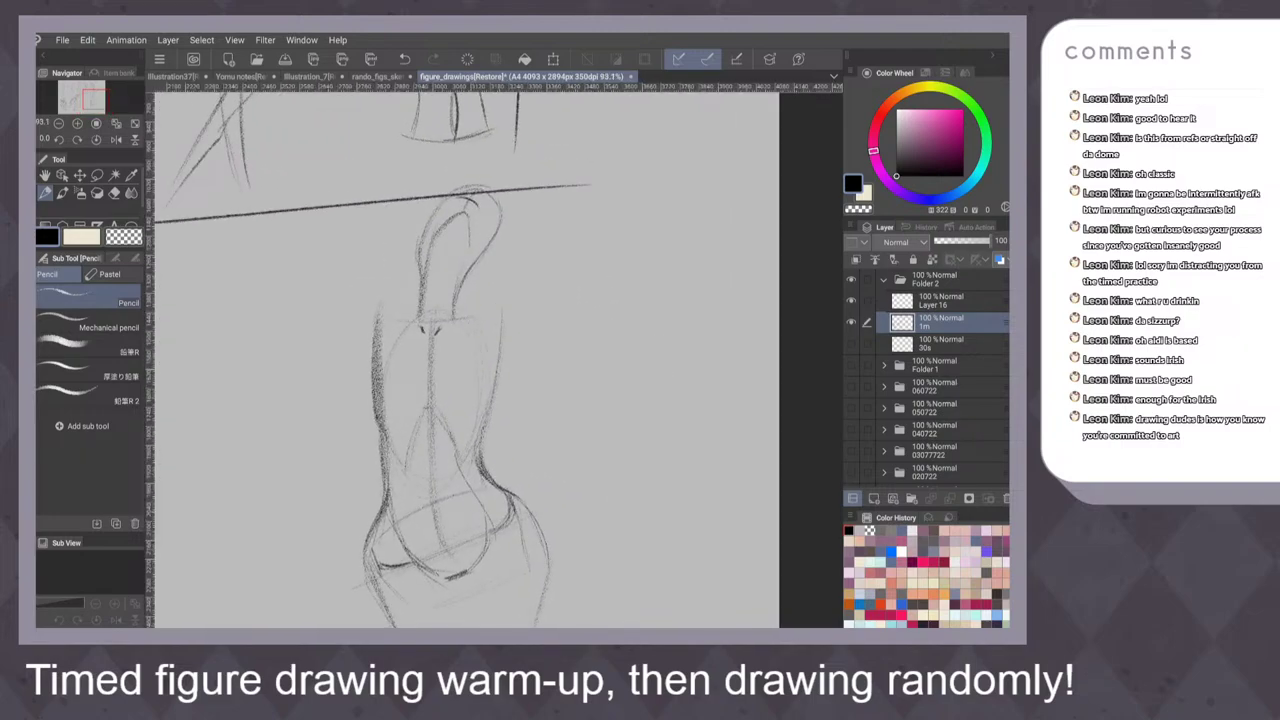
{"action": "left_click_drag", "start_coordinate": [325, 262], "coordinate": [690, 215]}
{"action": "key", "text": "ctrl+z"}
{"action": "left_click_drag", "start_coordinate": [318, 256], "coordinate": [680, 208]}
{"action": "key", "text": "ctrl+z"}
{"action": "left_click_drag", "start_coordinate": [426, 288], "coordinate": [646, 234]}
{"action": "key", "text": "ctrl+z"}
{"action": "left_click_drag", "start_coordinate": [345, 290], "coordinate": [622, 236]}
{"action": "key", "text": "ctrl+z"}
{"action": "mouse_move", "coordinate": [300, 262]}
{"action": "left_mouse_down"}
{"action": "mouse_move", "coordinate": [504, 290]}
{"action": "mouse_move", "coordinate": [633, 214]}
{"action": "left_mouse_up"}
Draw the right shoulder line and the outstretched upper arm, closing it off with a curve at the elbow
{"action": "left_click_drag", "start_coordinate": [450, 320], "coordinate": [606, 250]}
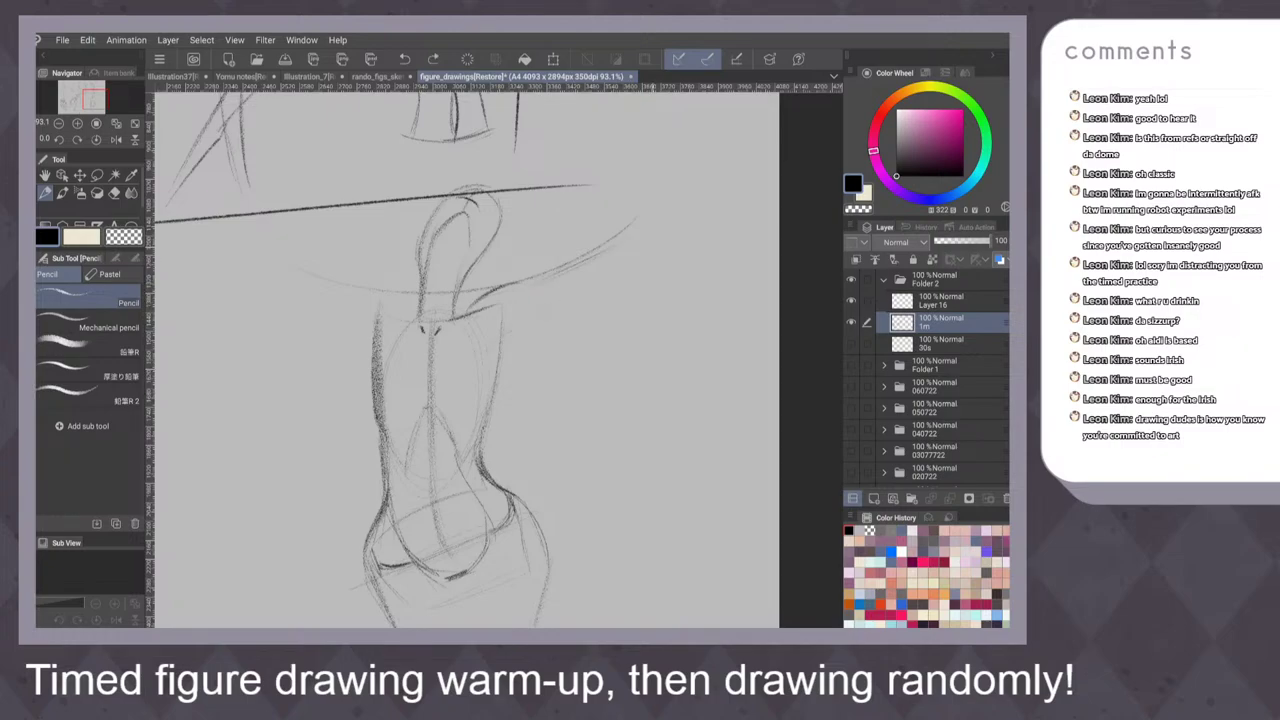
{"action": "mouse_move", "coordinate": [630, 260]}
{"action": "left_mouse_down"}
{"action": "mouse_move", "coordinate": [508, 316]}
{"action": "mouse_move", "coordinate": [600, 276]}
{"action": "left_mouse_up"}
{"action": "left_click_drag", "start_coordinate": [522, 314], "coordinate": [510, 342]}
{"action": "scroll", "coordinate": [467, 360], "scroll_direction": "up", "scroll_amount": 1}
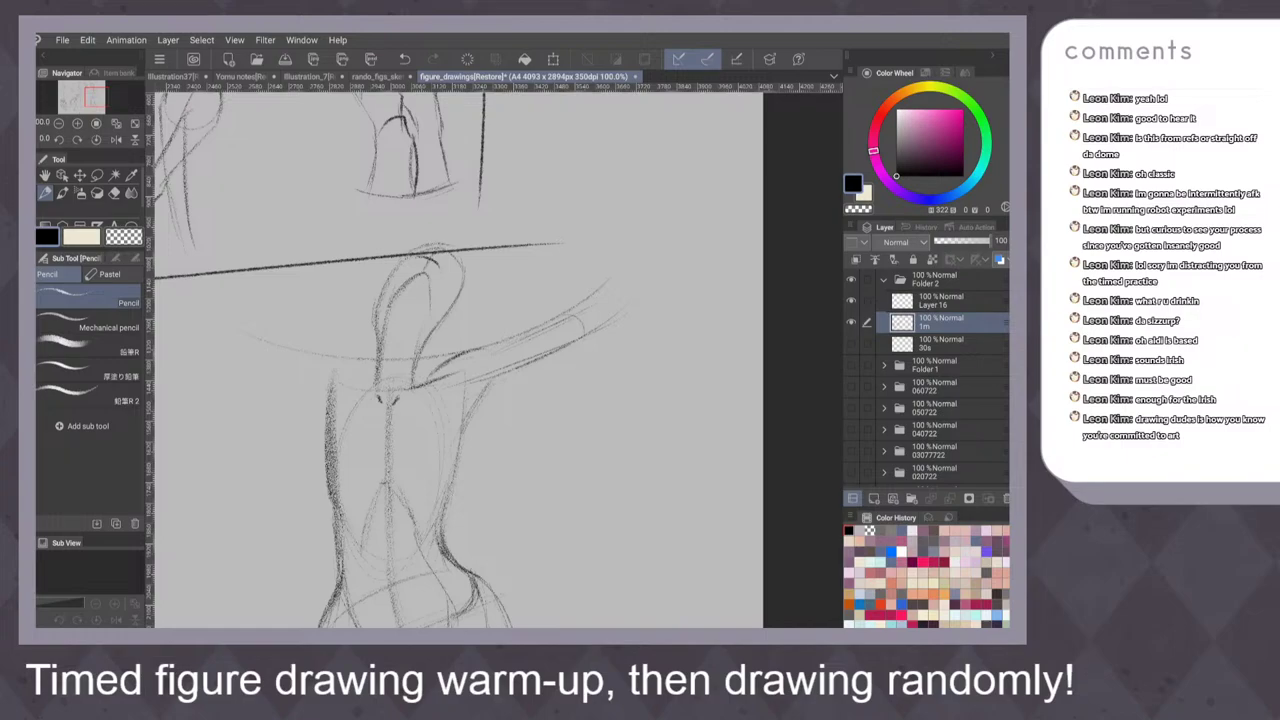
{"action": "left_click_drag", "start_coordinate": [564, 315], "coordinate": [568, 345]}
Sketch the raised forearm angling up and outward from the elbow of the outstretched arm
{"action": "left_click_drag", "start_coordinate": [681, 285], "coordinate": [663, 366]}
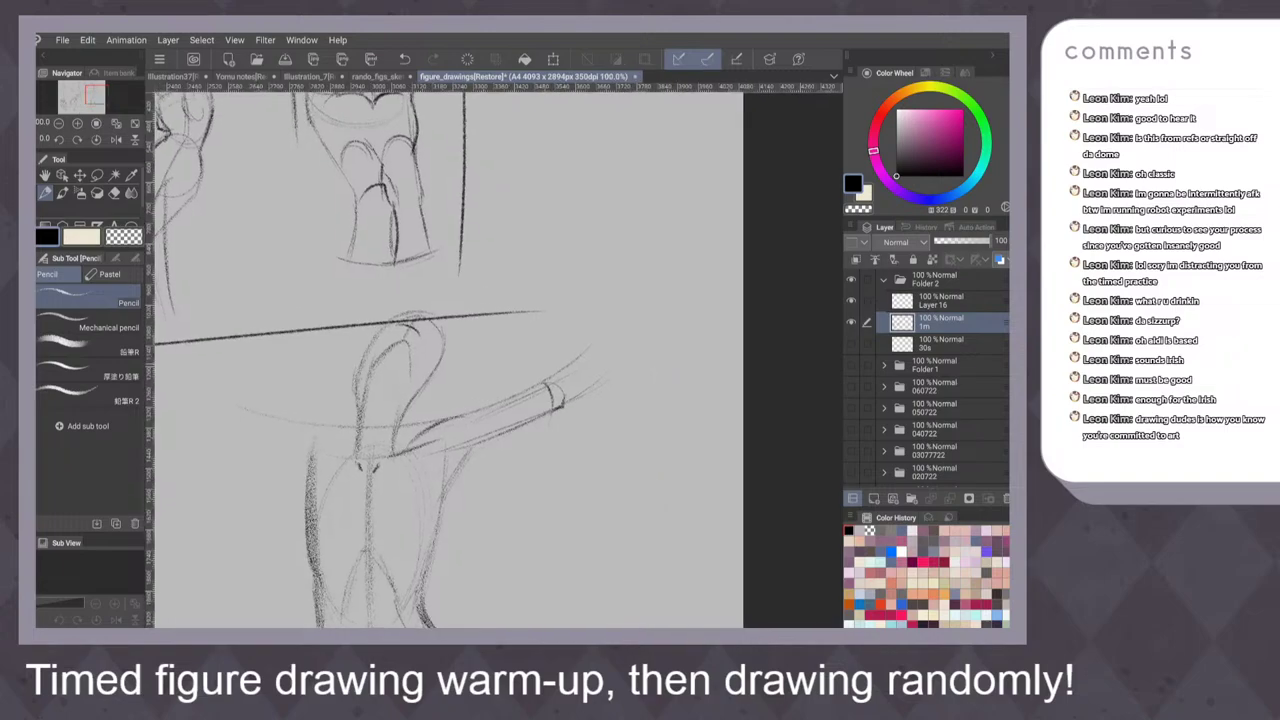
{"action": "left_click_drag", "start_coordinate": [622, 312], "coordinate": [565, 396]}
{"action": "left_click_drag", "start_coordinate": [608, 284], "coordinate": [551, 383]}
{"action": "key", "text": "ctrl+z"}
{"action": "mouse_move", "coordinate": [615, 293]}
{"action": "left_mouse_down"}
{"action": "mouse_move", "coordinate": [549, 379]}
{"action": "mouse_move", "coordinate": [563, 396]}
{"action": "left_mouse_up"}
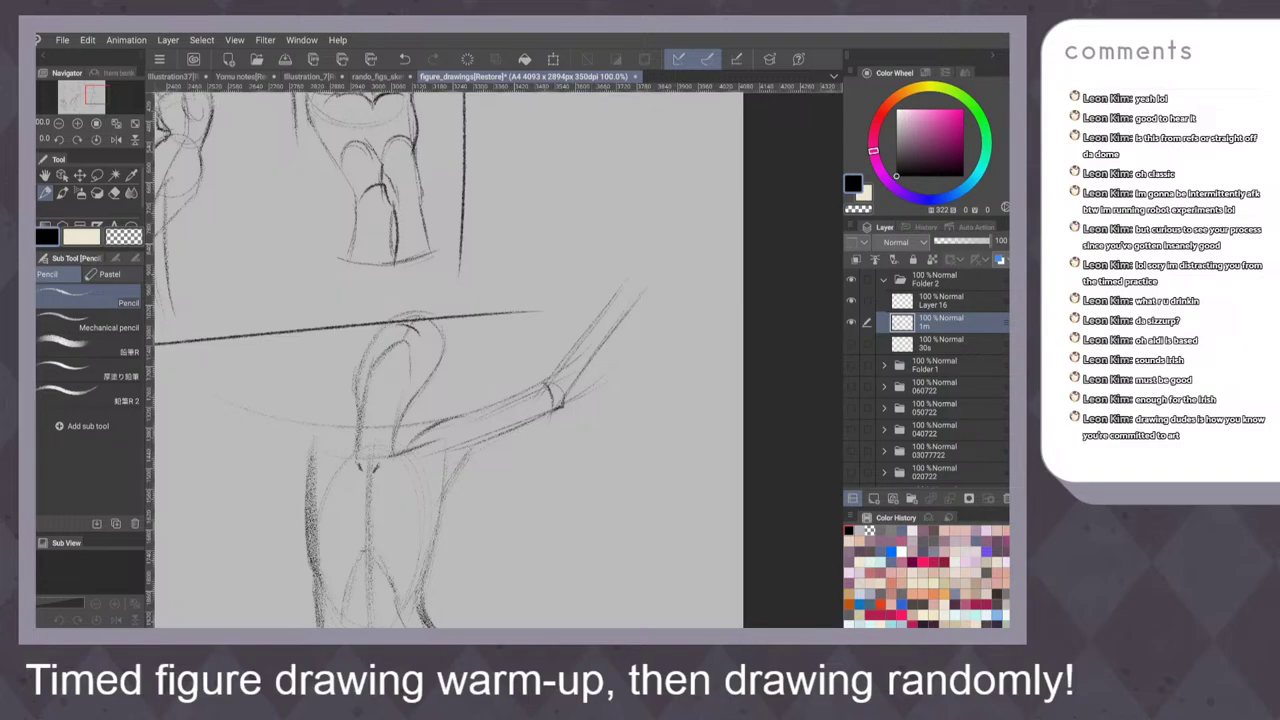
Redraw the raised arm's upper contour as a darker line flowing from the wrist through the elbow to the shoulder
{"action": "left_click_drag", "start_coordinate": [600, 314], "coordinate": [538, 390]}
{"action": "key", "text": "ctrl+z"}
{"action": "key", "text": "ctrl+z"}
{"action": "key", "text": "ctrl+z"}
{"action": "mouse_move", "coordinate": [612, 297]}
{"action": "left_mouse_down"}
{"action": "mouse_move", "coordinate": [538, 382]}
{"action": "mouse_move", "coordinate": [464, 422]}
{"action": "left_mouse_up"}
{"action": "left_click_drag", "start_coordinate": [528, 386], "coordinate": [410, 448]}
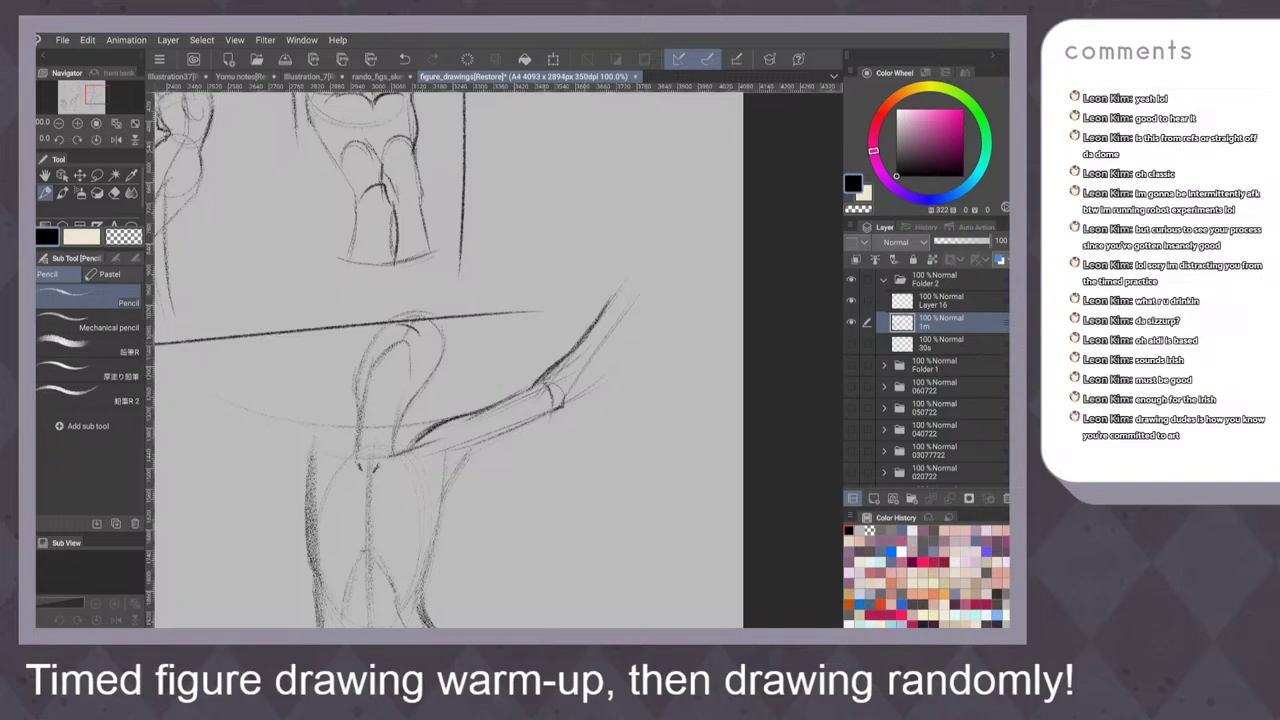
Darken the underside of the figure's right arm from the raised forearm past the elbow into the armpit
{"action": "mouse_move", "coordinate": [636, 298]}
{"action": "left_mouse_down"}
{"action": "mouse_move", "coordinate": [566, 400]}
{"action": "mouse_move", "coordinate": [460, 452]}
{"action": "left_mouse_up"}
{"action": "left_click_drag", "start_coordinate": [546, 416], "coordinate": [472, 450]}
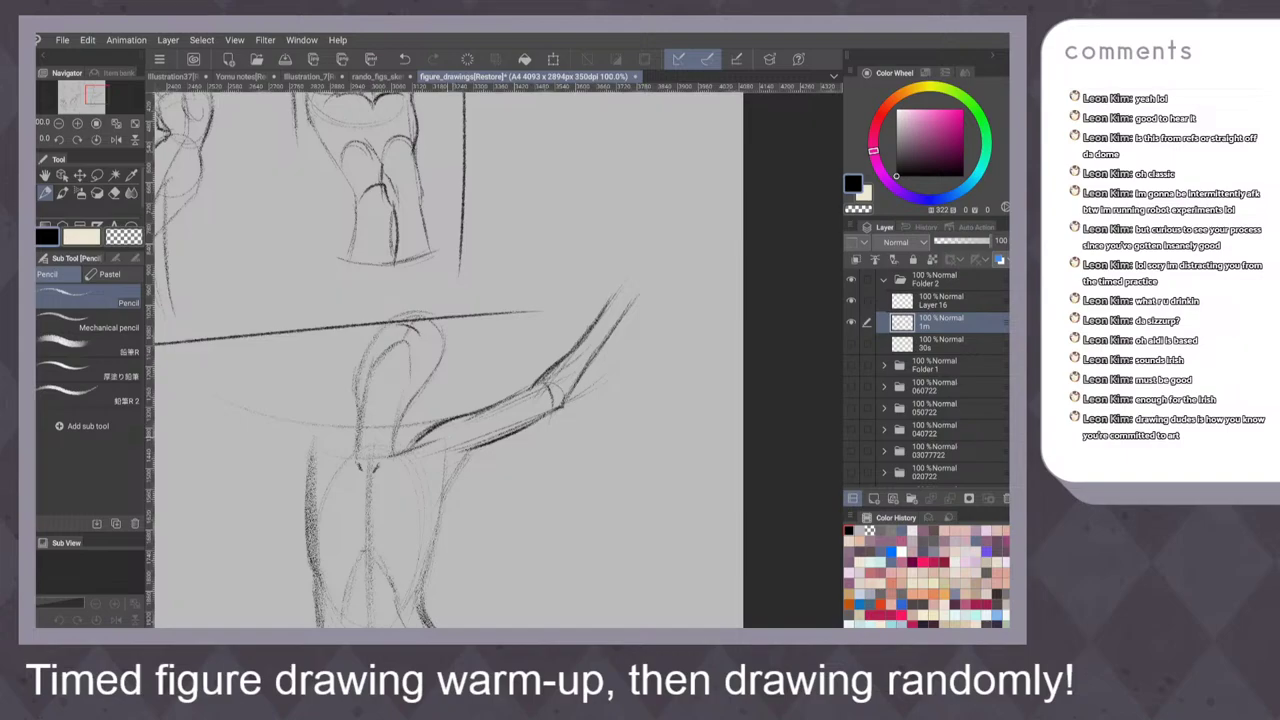
{"action": "left_click_drag", "start_coordinate": [468, 417], "coordinate": [442, 449]}
{"action": "left_click_drag", "start_coordinate": [605, 358], "coordinate": [638, 262]}
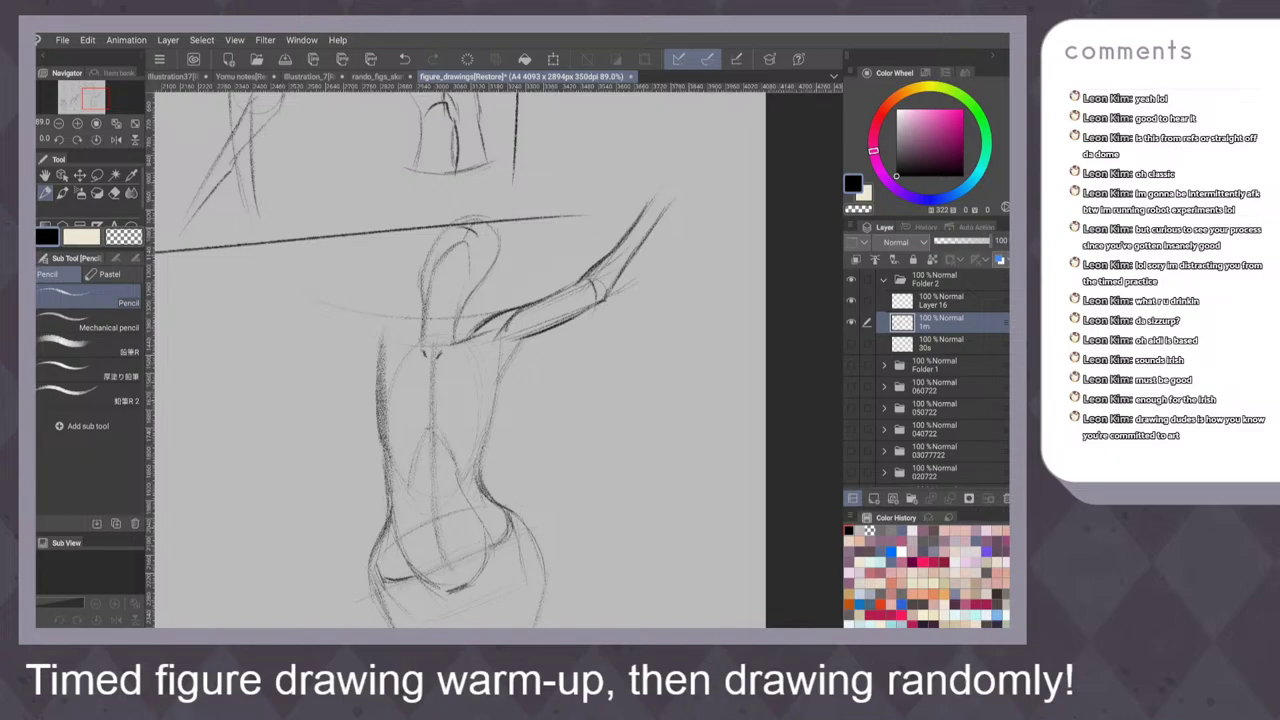
Darken the right contour of the torso from the armpit down to the waist
{"action": "left_click_drag", "start_coordinate": [522, 346], "coordinate": [486, 442]}
{"action": "left_click_drag", "start_coordinate": [488, 430], "coordinate": [478, 466]}
{"action": "left_click_drag", "start_coordinate": [658, 349], "coordinate": [732, 370]}
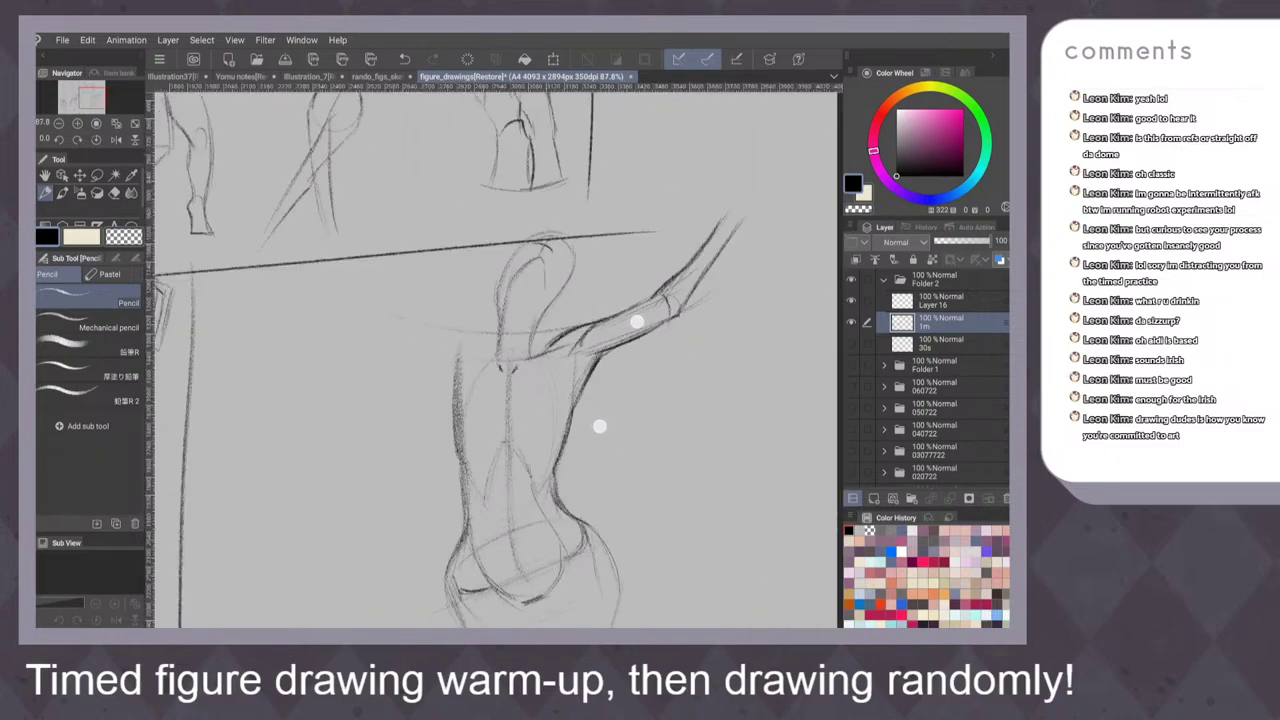
{"action": "left_click_drag", "start_coordinate": [637, 321], "coordinate": [653, 352]}
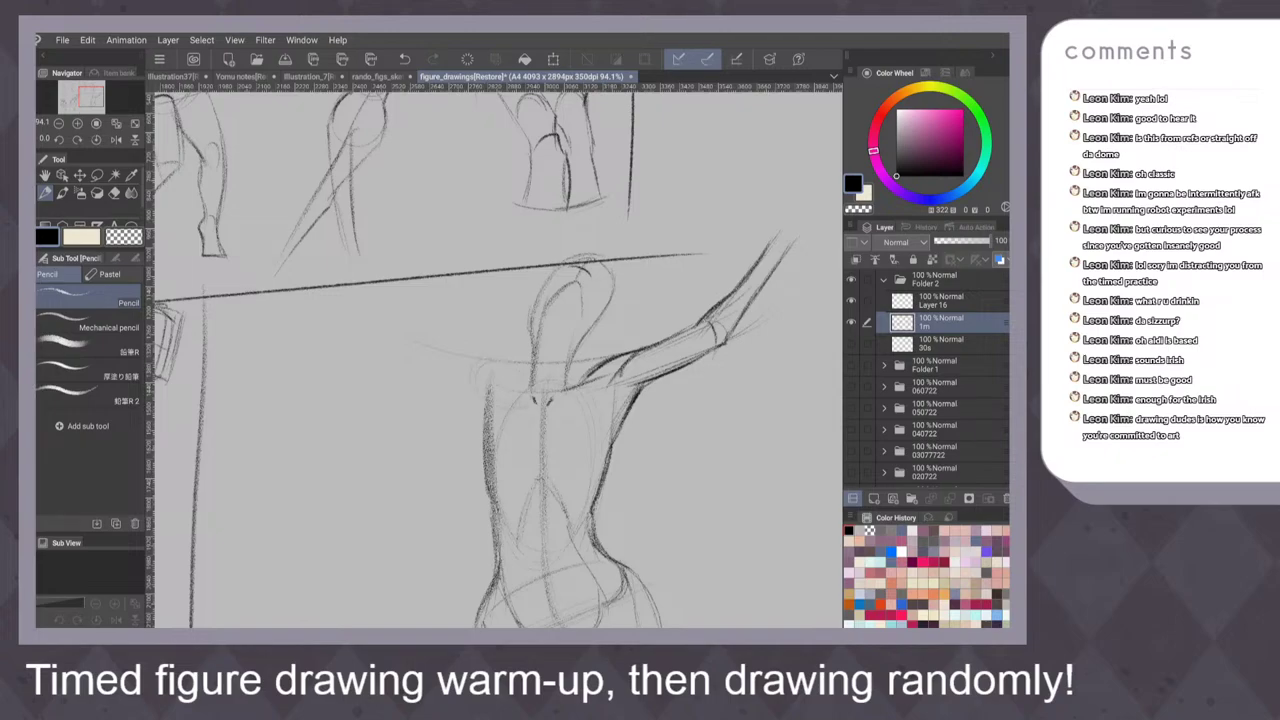
Sketch the left shoulder and the outstretched left upper arm with an upper and a lower contour
{"action": "mouse_move", "coordinate": [474, 357]}
{"action": "left_mouse_down"}
{"action": "mouse_move", "coordinate": [516, 408]}
{"action": "mouse_move", "coordinate": [525, 393]}
{"action": "left_mouse_up"}
{"action": "left_click_drag", "start_coordinate": [475, 356], "coordinate": [509, 369]}
{"action": "mouse_move", "coordinate": [420, 328]}
{"action": "left_mouse_down"}
{"action": "mouse_move", "coordinate": [480, 356]}
{"action": "mouse_move", "coordinate": [452, 350]}
{"action": "left_mouse_up"}
{"action": "left_click_drag", "start_coordinate": [450, 348], "coordinate": [470, 358]}
{"action": "left_click_drag", "start_coordinate": [378, 336], "coordinate": [486, 400]}
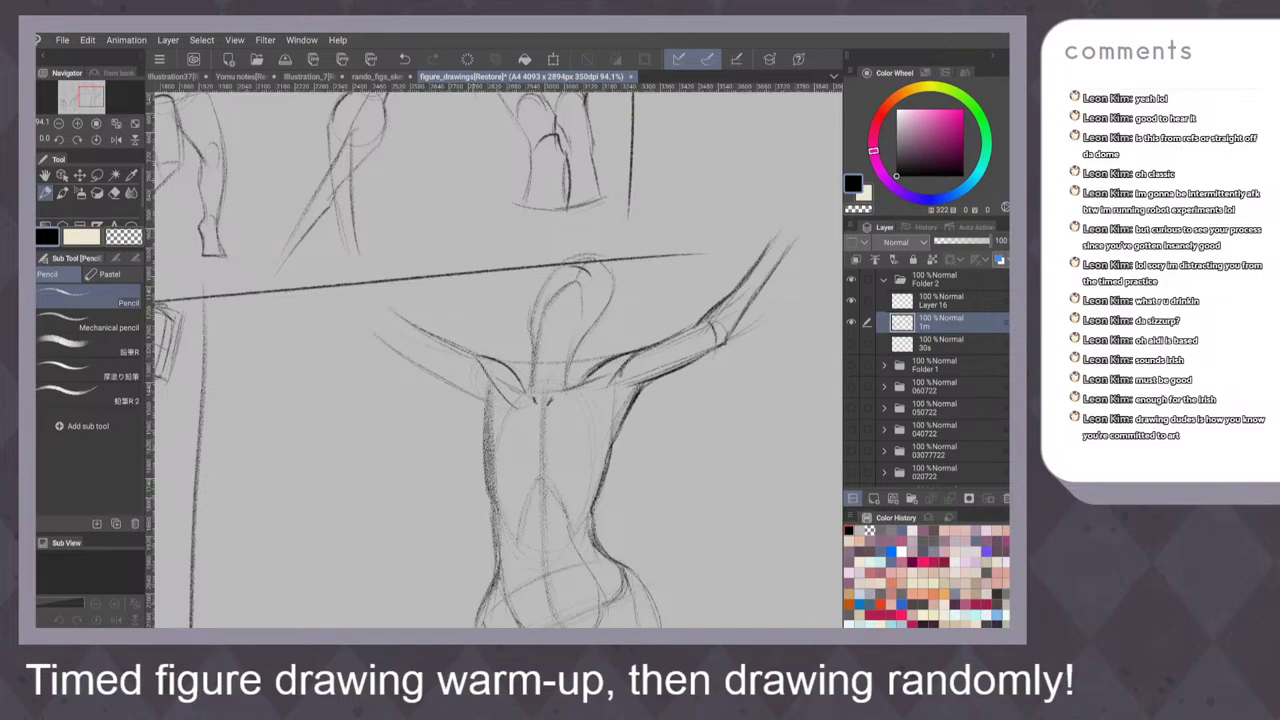
Draw the left armpit crease and darken the torso's left contour down to the waist
{"action": "left_click_drag", "start_coordinate": [471, 353], "coordinate": [510, 407]}
{"action": "key", "text": "ctrl+z"}
{"action": "left_click_drag", "start_coordinate": [478, 359], "coordinate": [503, 416]}
{"action": "left_click_drag", "start_coordinate": [626, 352], "coordinate": [622, 316]}
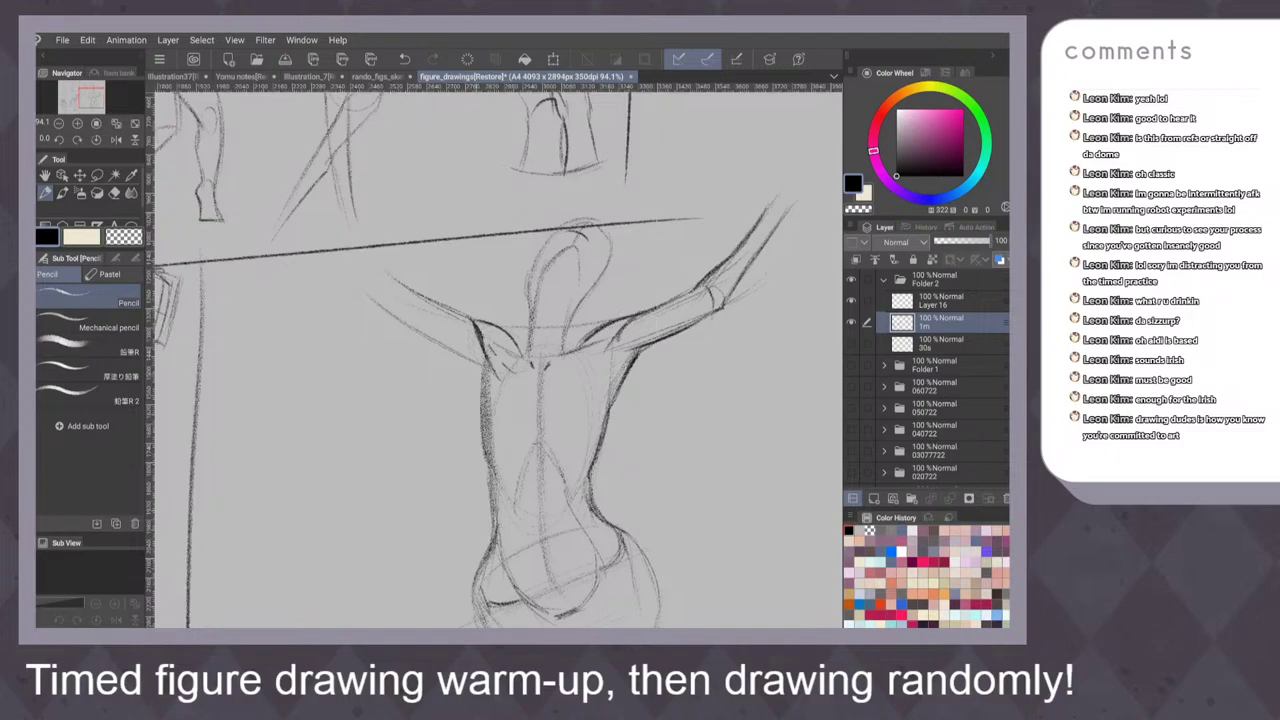
{"action": "left_click_drag", "start_coordinate": [475, 368], "coordinate": [494, 535]}
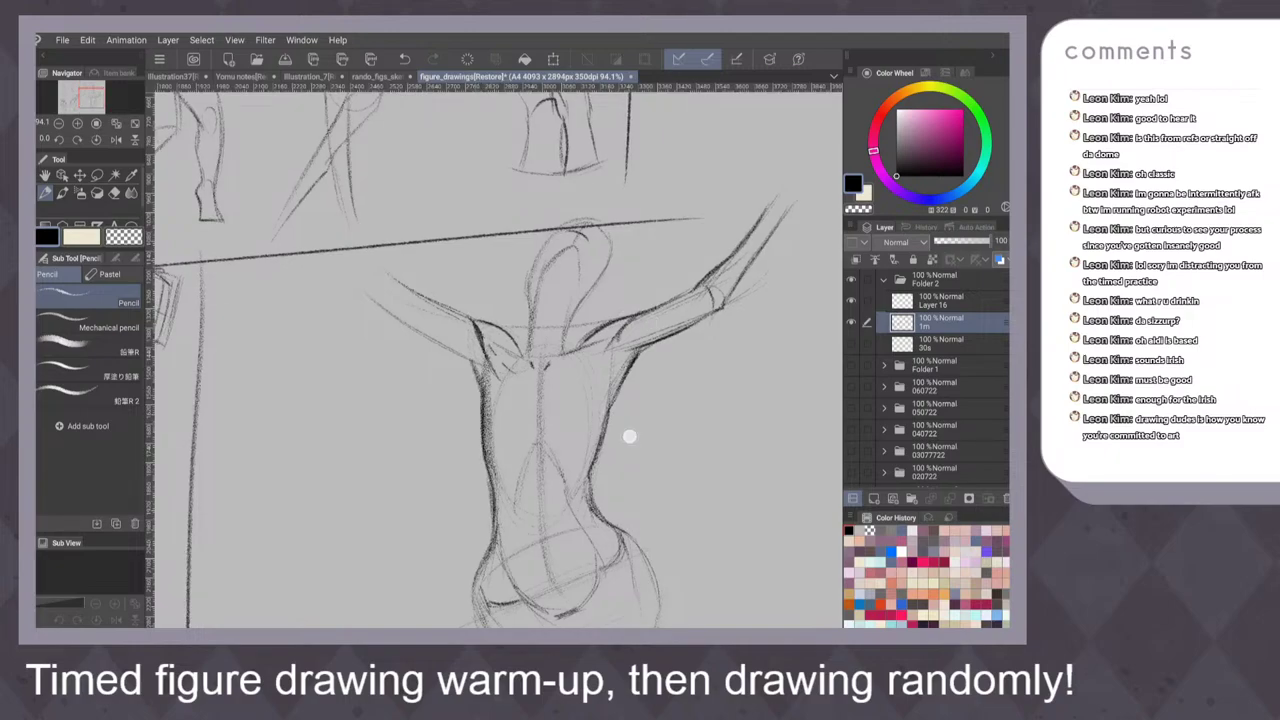
Darken the left hip's contour below the waist and mark the navel on the centre line
{"action": "left_click_drag", "start_coordinate": [611, 363], "coordinate": [630, 286]}
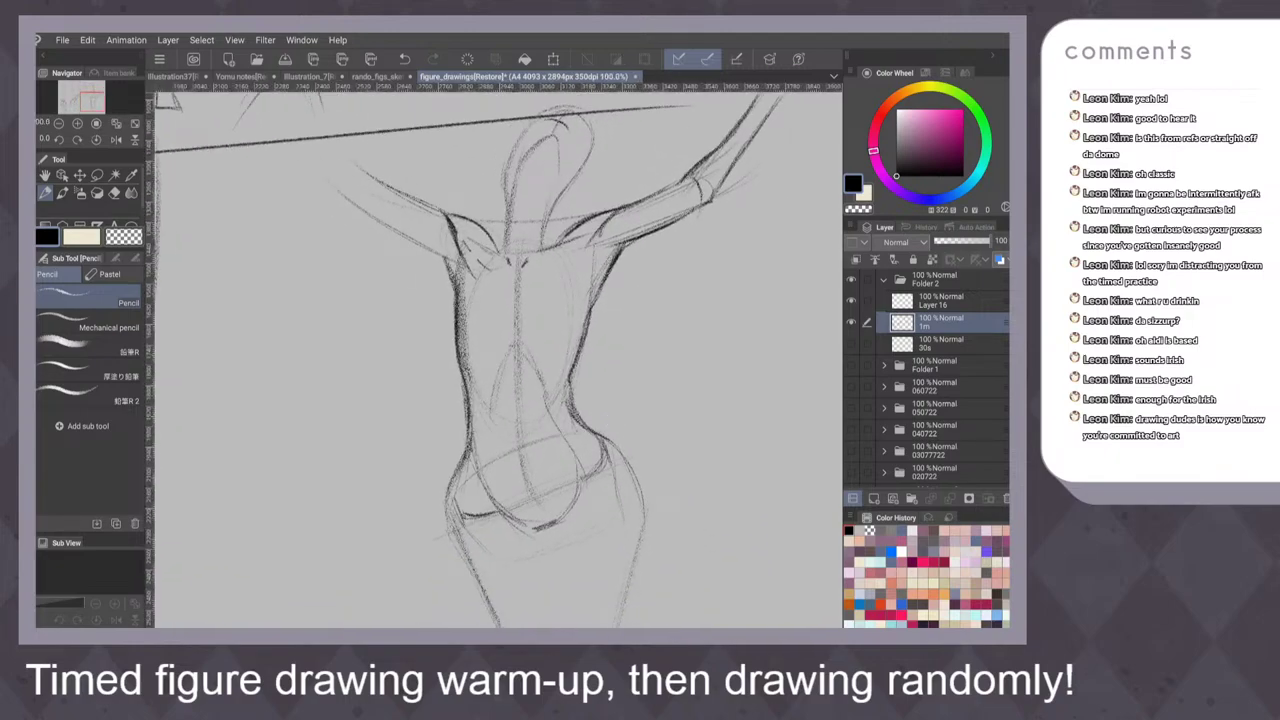
{"action": "mouse_move", "coordinate": [470, 428]}
{"action": "left_mouse_down"}
{"action": "mouse_move", "coordinate": [452, 546]}
{"action": "mouse_move", "coordinate": [473, 578]}
{"action": "left_mouse_up"}
{"action": "left_click_drag", "start_coordinate": [600, 320], "coordinate": [614, 356]}
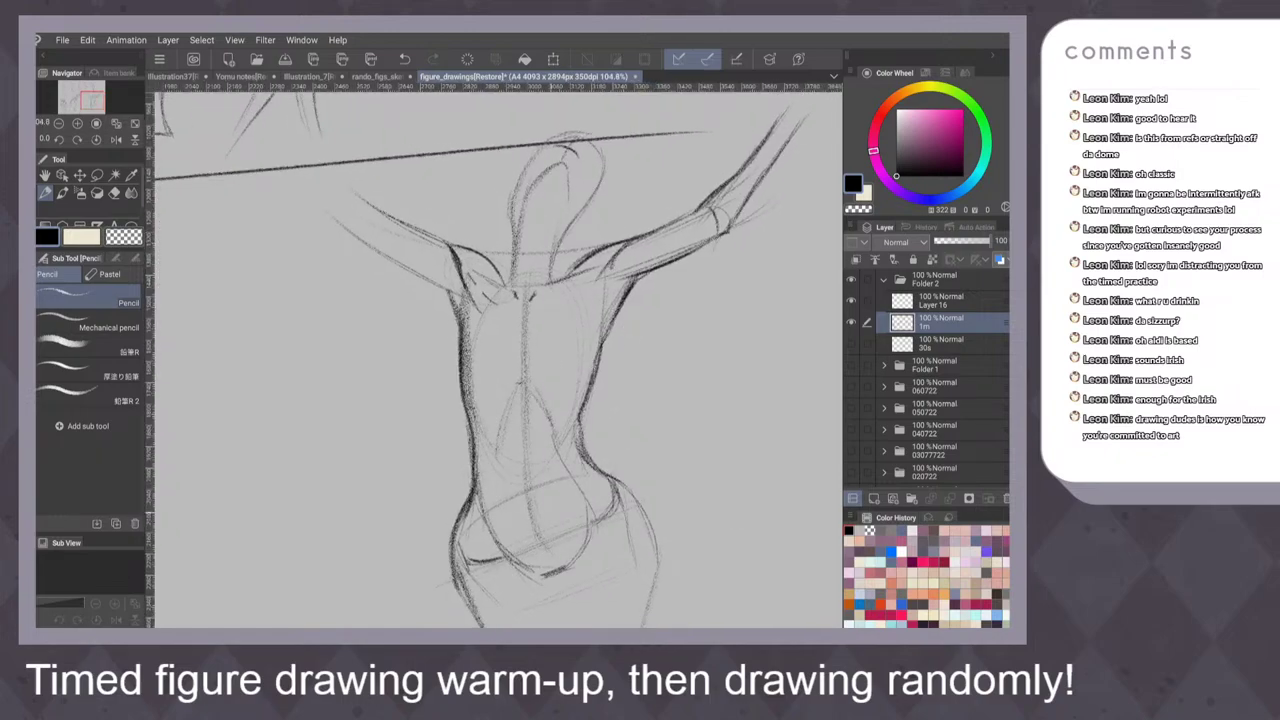
{"action": "left_click_drag", "start_coordinate": [534, 498], "coordinate": [531, 468]}
Close off the left upper arm at the elbow, sketch the raised left forearm and darken the upper arm's underside
{"action": "scroll", "coordinate": [660, 385], "scroll_direction": "down", "scroll_amount": 5}
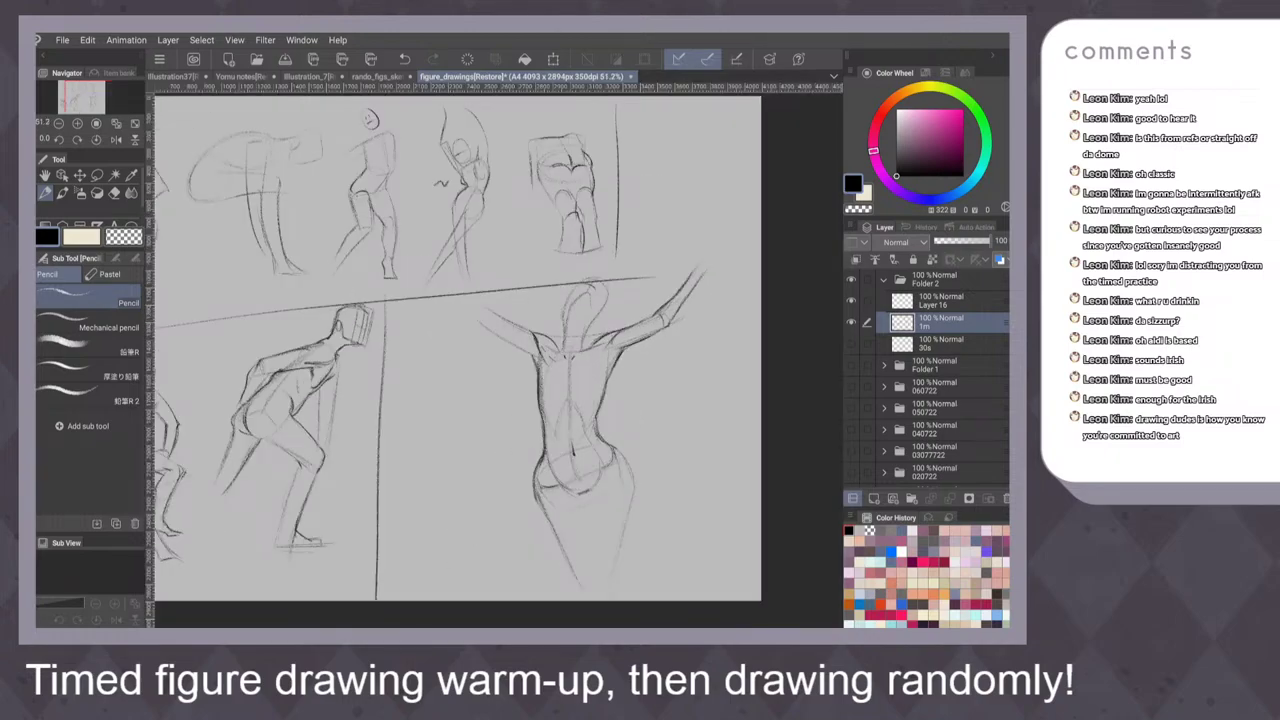
{"action": "scroll", "coordinate": [600, 400], "scroll_direction": "up", "scroll_amount": 5}
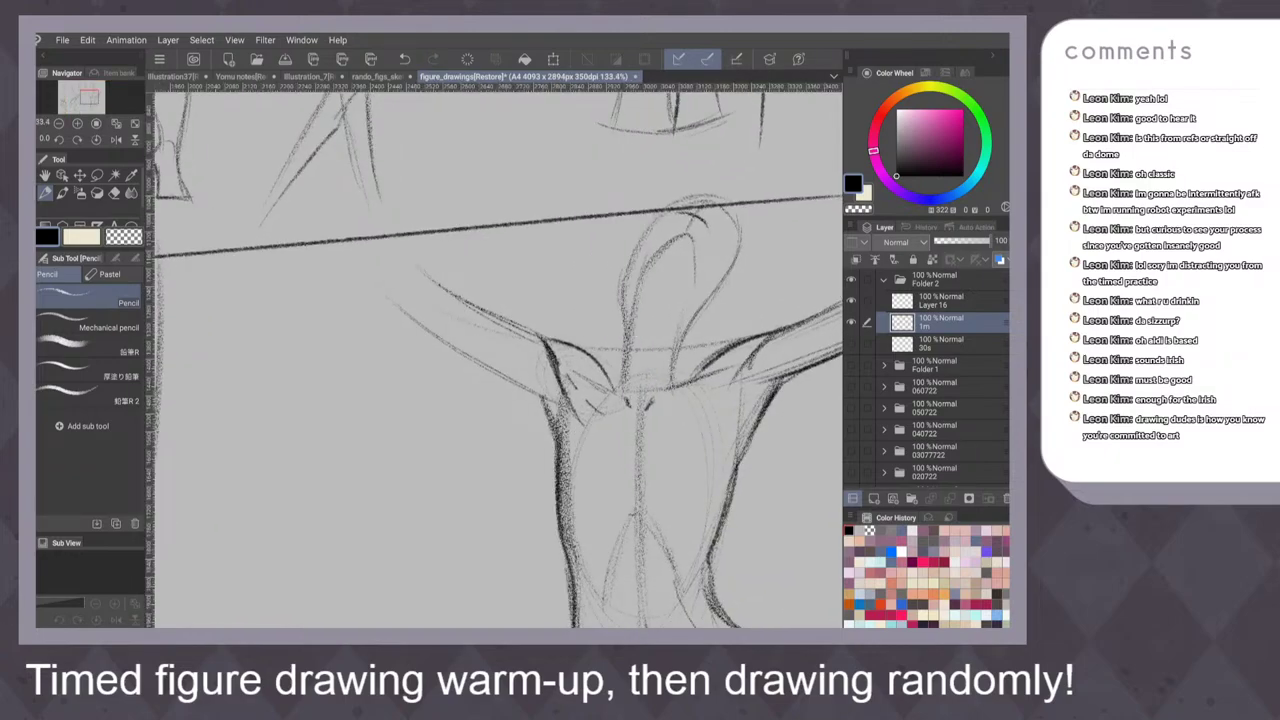
{"action": "left_click_drag", "start_coordinate": [414, 266], "coordinate": [388, 297]}
{"action": "left_click_drag", "start_coordinate": [325, 190], "coordinate": [373, 297]}
{"action": "mouse_move", "coordinate": [357, 250]}
{"action": "left_mouse_down"}
{"action": "mouse_move", "coordinate": [378, 303]}
{"action": "mouse_move", "coordinate": [442, 338]}
{"action": "left_mouse_up"}
{"action": "mouse_move", "coordinate": [392, 314]}
{"action": "left_mouse_down"}
{"action": "mouse_move", "coordinate": [478, 378]}
{"action": "mouse_move", "coordinate": [387, 307]}
{"action": "left_mouse_up"}
{"action": "key", "text": "ctrl+z"}
{"action": "left_click_drag", "start_coordinate": [378, 298], "coordinate": [461, 364]}
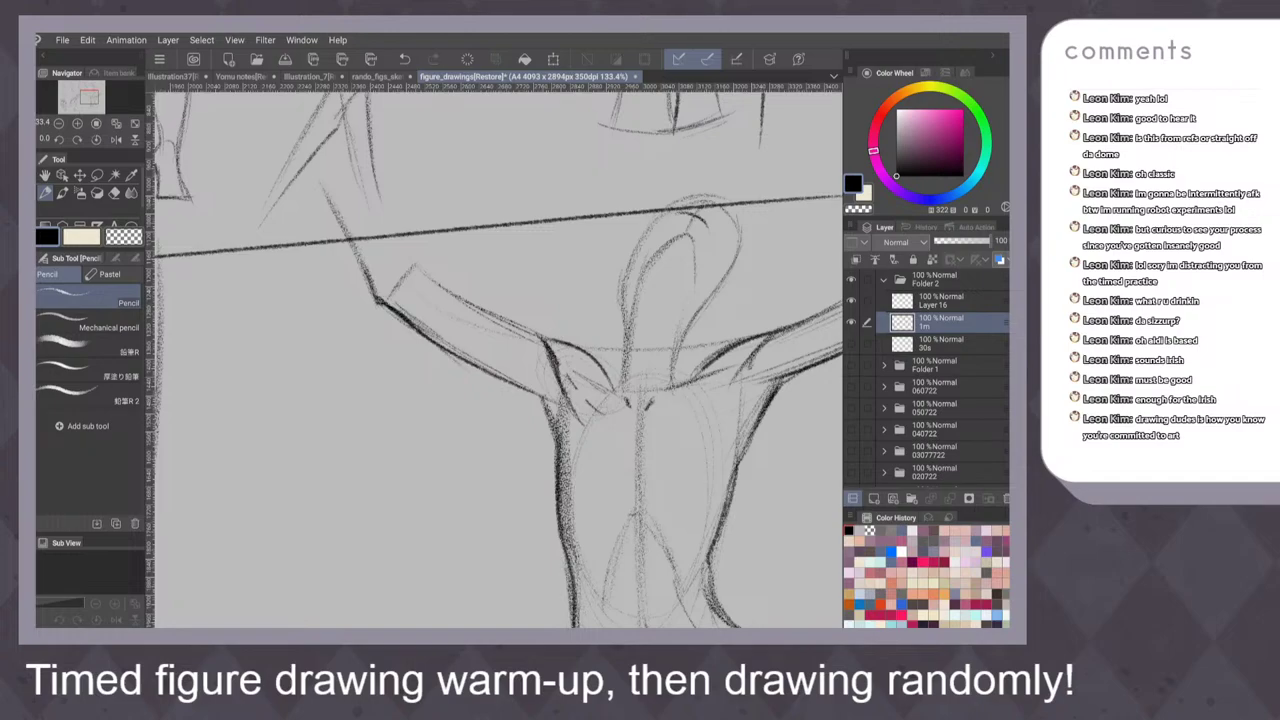
Continue the left arm's dark underside into the armpit and down onto the side of the chest
{"action": "left_click_drag", "start_coordinate": [412, 322], "coordinate": [546, 398]}
{"action": "key", "text": "ctrl+z"}
{"action": "mouse_move", "coordinate": [695, 357]}
{"action": "left_mouse_down"}
{"action": "mouse_move", "coordinate": [614, 297]}
{"action": "mouse_move", "coordinate": [563, 229]}
{"action": "left_mouse_up"}
{"action": "left_click_drag", "start_coordinate": [571, 375], "coordinate": [541, 399]}
{"action": "mouse_move", "coordinate": [565, 379]}
{"action": "left_mouse_down"}
{"action": "mouse_move", "coordinate": [449, 473]}
{"action": "mouse_move", "coordinate": [469, 471]}
{"action": "left_mouse_up"}
{"action": "mouse_move", "coordinate": [685, 307]}
{"action": "left_mouse_down"}
{"action": "mouse_move", "coordinate": [646, 343]}
{"action": "mouse_move", "coordinate": [674, 306]}
{"action": "mouse_move", "coordinate": [709, 323]}
{"action": "left_mouse_up"}
{"action": "mouse_move", "coordinate": [537, 314]}
{"action": "left_mouse_down"}
{"action": "mouse_move", "coordinate": [538, 358]}
{"action": "mouse_move", "coordinate": [582, 426]}
{"action": "mouse_move", "coordinate": [590, 404]}
{"action": "left_mouse_up"}
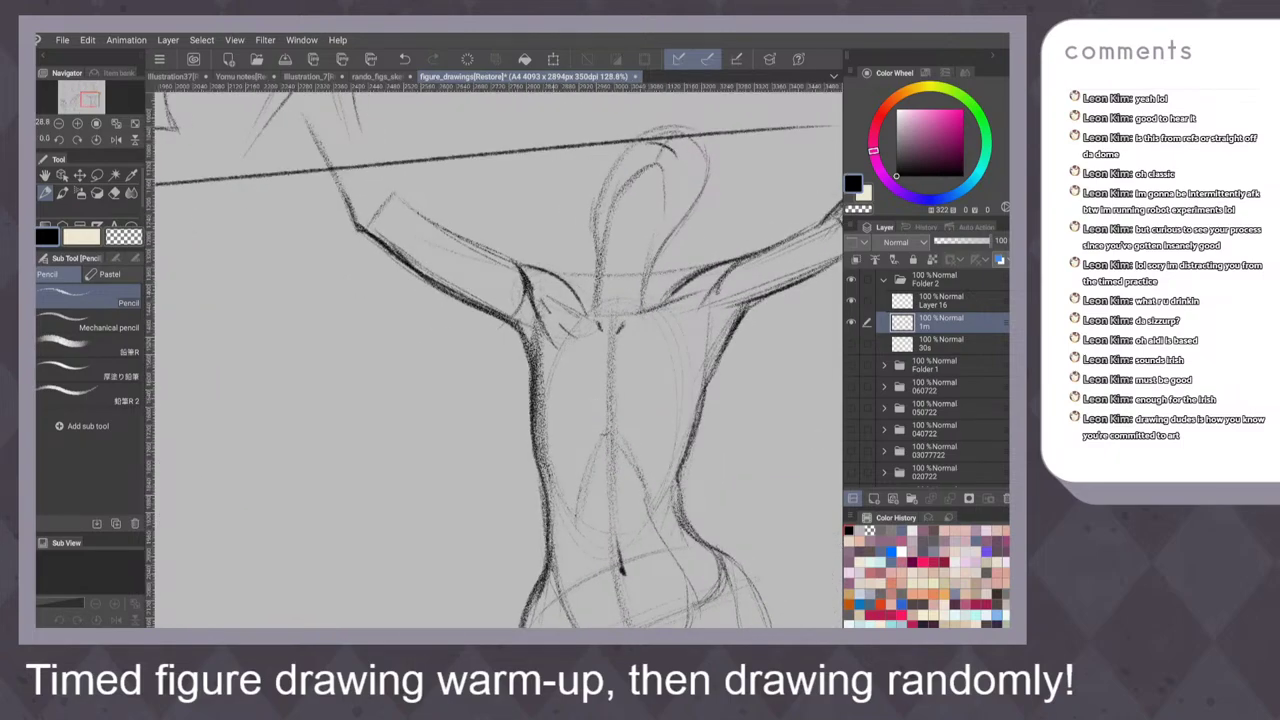
{"action": "mouse_move", "coordinate": [542, 326]}
{"action": "left_mouse_down"}
{"action": "mouse_move", "coordinate": [552, 350]}
{"action": "mouse_move", "coordinate": [536, 376]}
{"action": "left_mouse_up"}
Darken the left upper arm's top contour and draw the inner contour of the raised left forearm
{"action": "mouse_move", "coordinate": [597, 251]}
{"action": "left_mouse_down"}
{"action": "mouse_move", "coordinate": [634, 257]}
{"action": "mouse_move", "coordinate": [645, 220]}
{"action": "left_mouse_up"}
{"action": "mouse_move", "coordinate": [446, 346]}
{"action": "left_mouse_down"}
{"action": "mouse_move", "coordinate": [553, 317]}
{"action": "mouse_move", "coordinate": [382, 351]}
{"action": "left_mouse_up"}
{"action": "left_click_drag", "start_coordinate": [544, 218], "coordinate": [661, 319]}
{"action": "mouse_move", "coordinate": [410, 231]}
{"action": "left_mouse_down"}
{"action": "mouse_move", "coordinate": [399, 189]}
{"action": "mouse_move", "coordinate": [381, 181]}
{"action": "mouse_move", "coordinate": [422, 144]}
{"action": "left_mouse_up"}
{"action": "key", "text": "ctrl+z"}
{"action": "key", "text": "ctrl+z"}
{"action": "key", "text": "ctrl+z"}
{"action": "left_click_drag", "start_coordinate": [422, 251], "coordinate": [388, 142]}
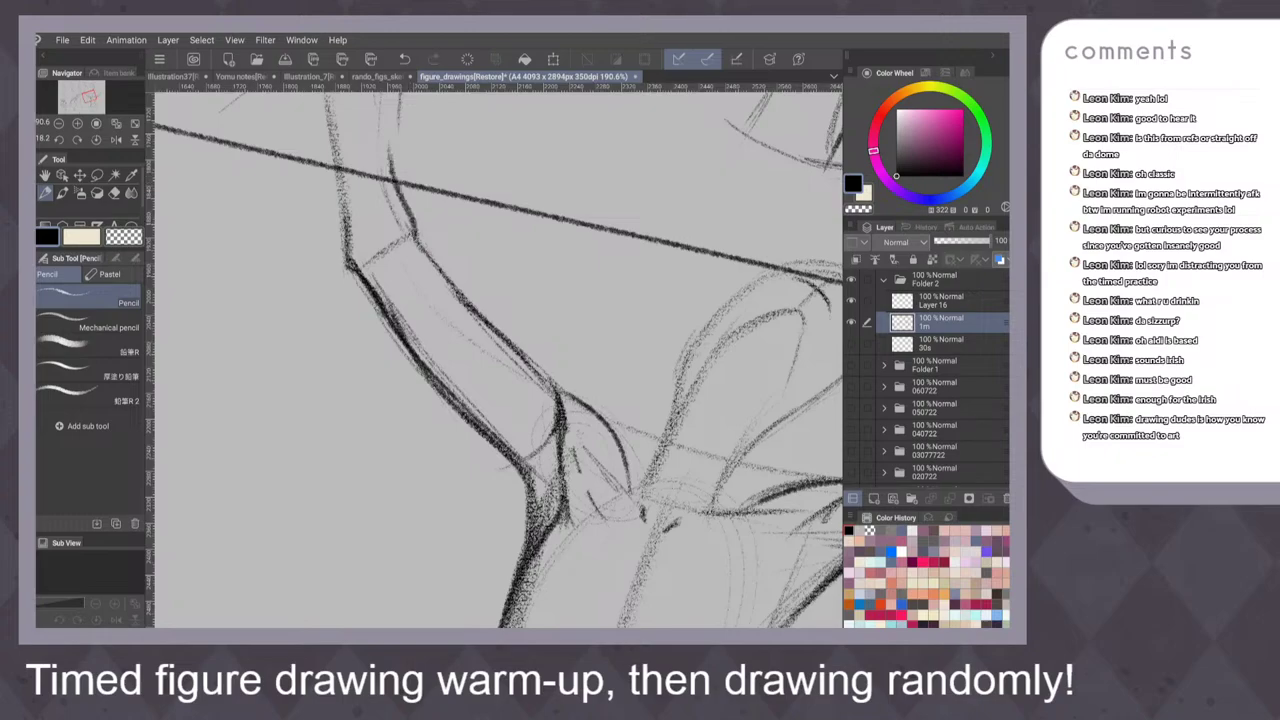
Strengthen the lower curve of the pelvis and draw the inner thigh line running down from the crotch
{"action": "left_click_drag", "start_coordinate": [674, 303], "coordinate": [648, 284]}
{"action": "left_click_drag", "start_coordinate": [723, 331], "coordinate": [640, 265]}
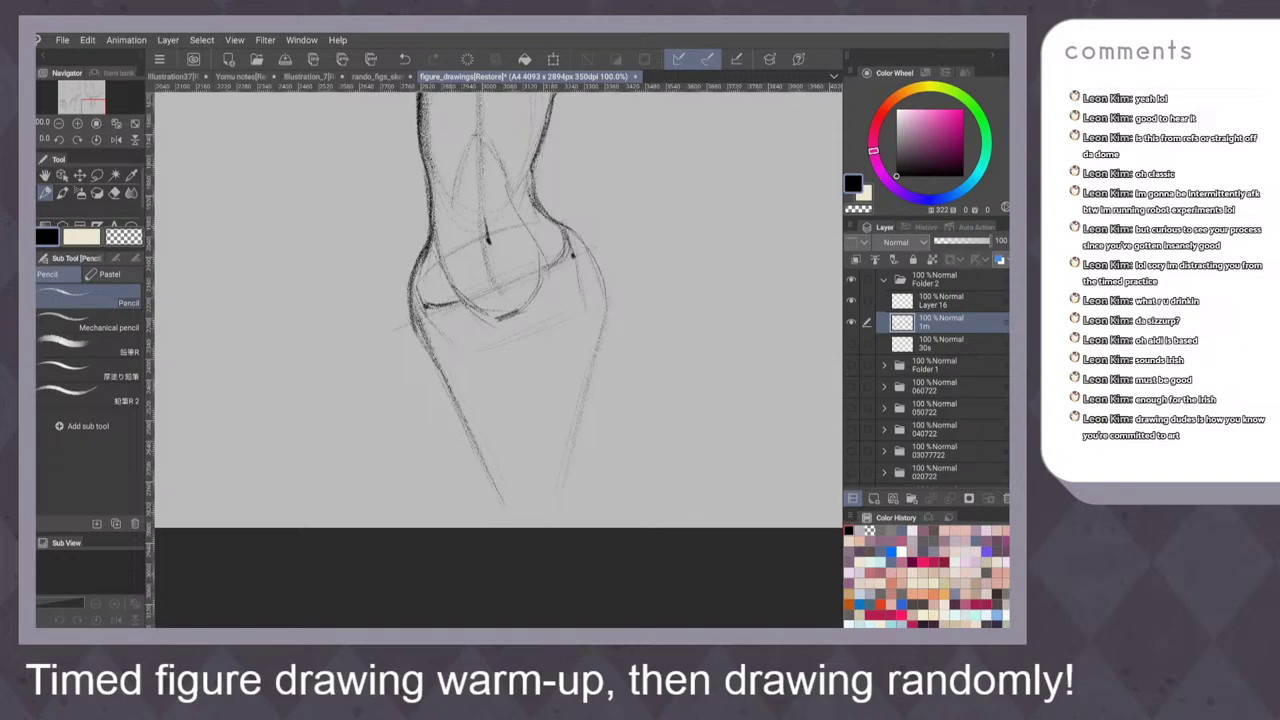
{"action": "left_click_drag", "start_coordinate": [452, 287], "coordinate": [503, 315]}
{"action": "left_click_drag", "start_coordinate": [553, 428], "coordinate": [557, 480]}
{"action": "key", "text": "ctrl+z"}
{"action": "left_click_drag", "start_coordinate": [526, 340], "coordinate": [556, 498]}
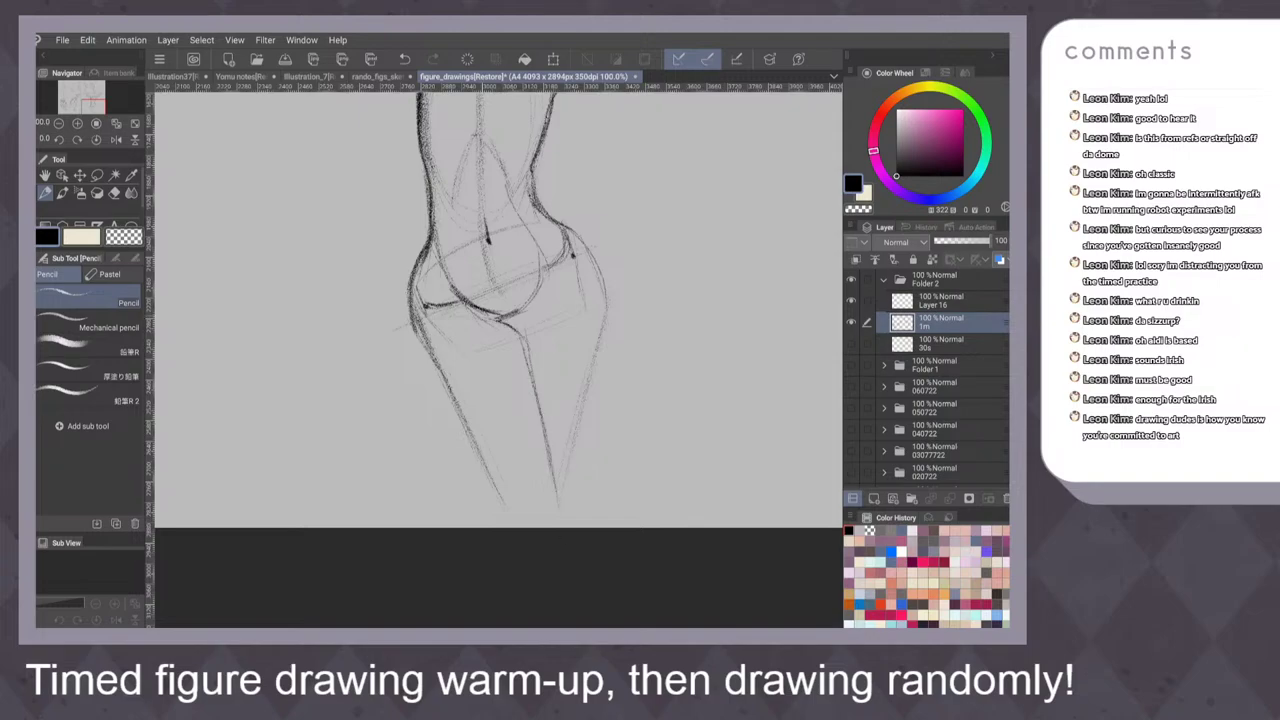
Draw the left groin crease as a curve joining the hip to the top of the inner thigh line
{"action": "left_click_drag", "start_coordinate": [434, 315], "coordinate": [490, 323]}
{"action": "left_click_drag", "start_coordinate": [567, 274], "coordinate": [493, 232]}
{"action": "key", "text": "ctrl+z"}
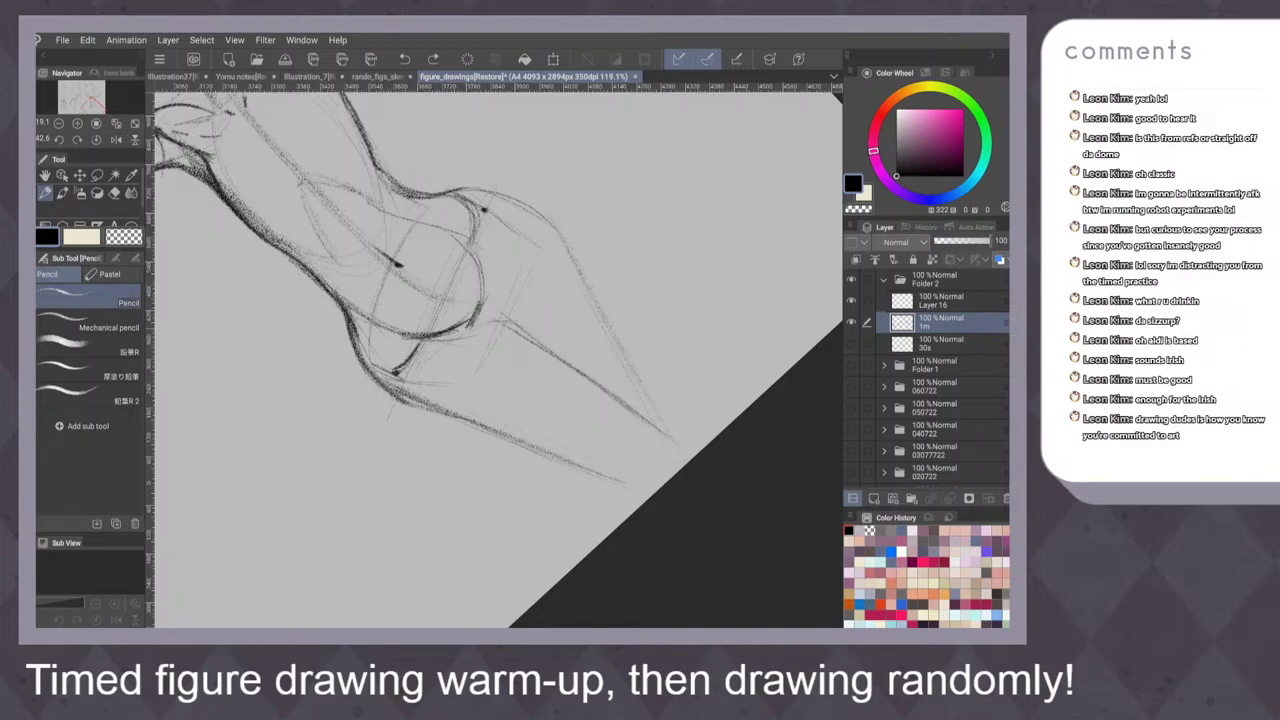
{"action": "mouse_move", "coordinate": [511, 325]}
{"action": "left_mouse_down"}
{"action": "mouse_move", "coordinate": [455, 345]}
{"action": "mouse_move", "coordinate": [408, 384]}
{"action": "left_mouse_up"}
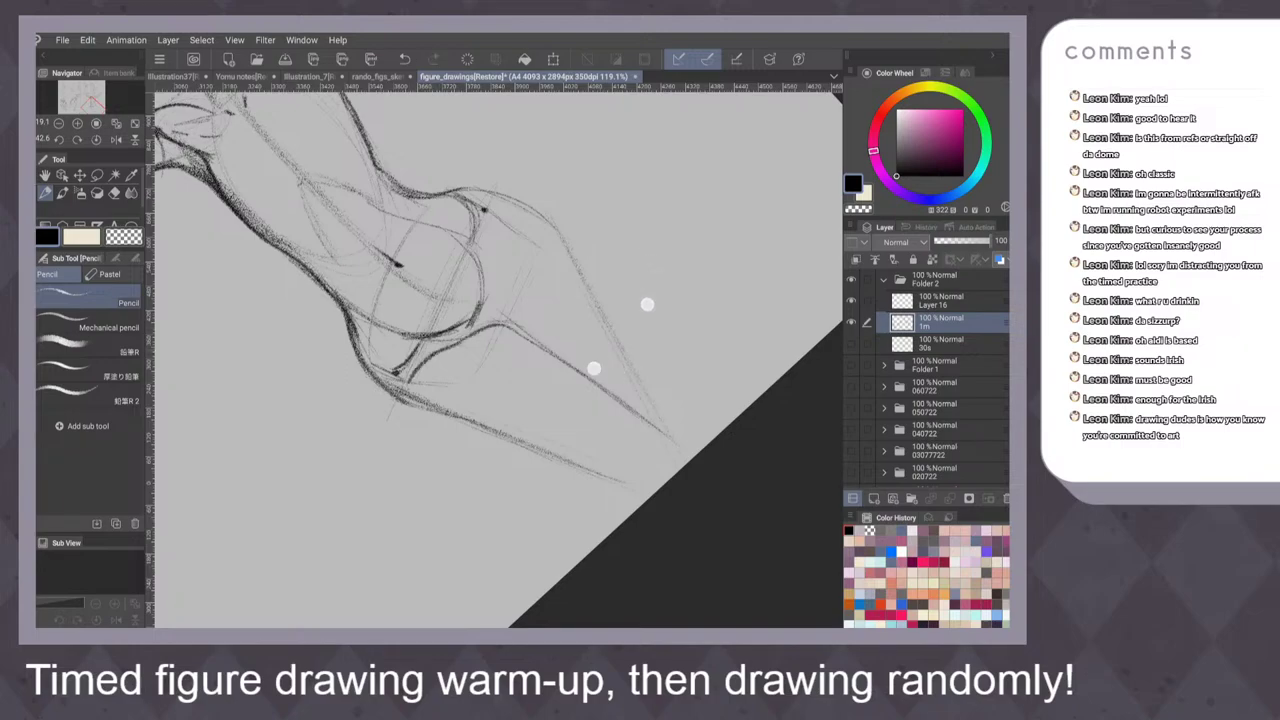
Darken the outer contour of the left thigh from the hip down to the knee
{"action": "left_click_drag", "start_coordinate": [647, 304], "coordinate": [675, 291]}
{"action": "scroll", "coordinate": [645, 338], "scroll_direction": "up", "scroll_amount": 2}
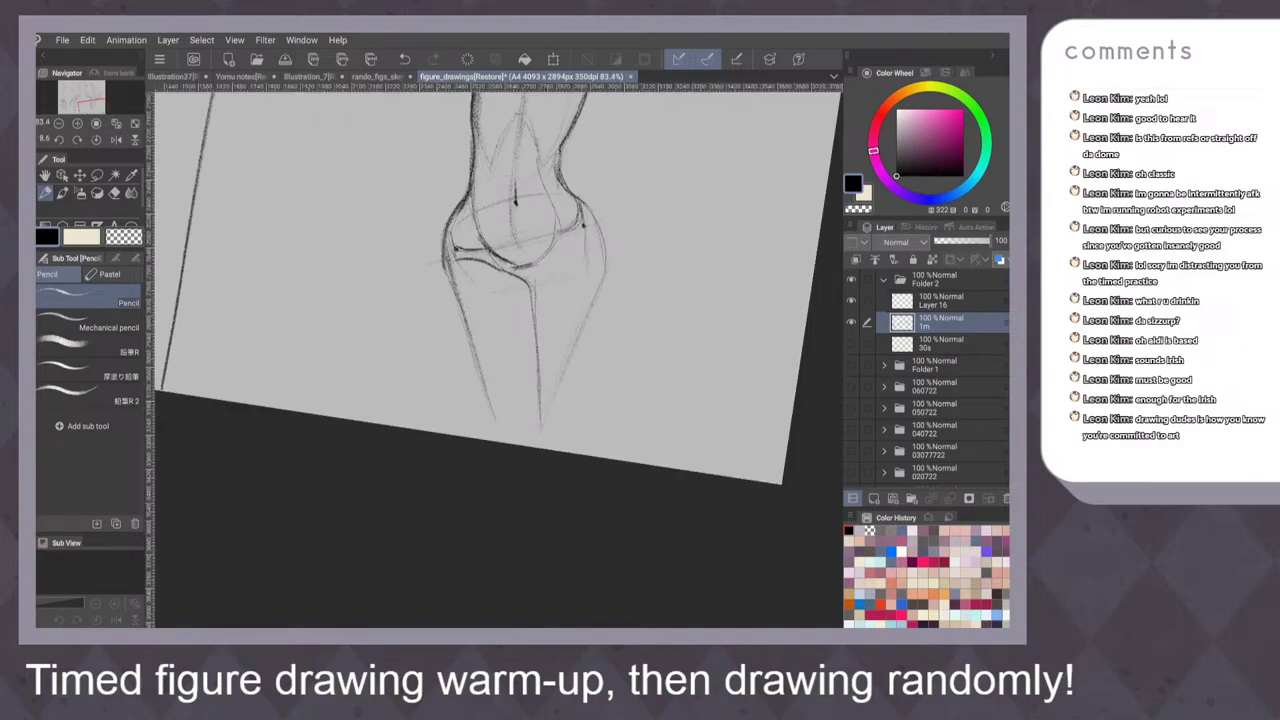
{"action": "left_click_drag", "start_coordinate": [448, 258], "coordinate": [500, 430]}
{"action": "left_click_drag", "start_coordinate": [661, 229], "coordinate": [625, 239]}
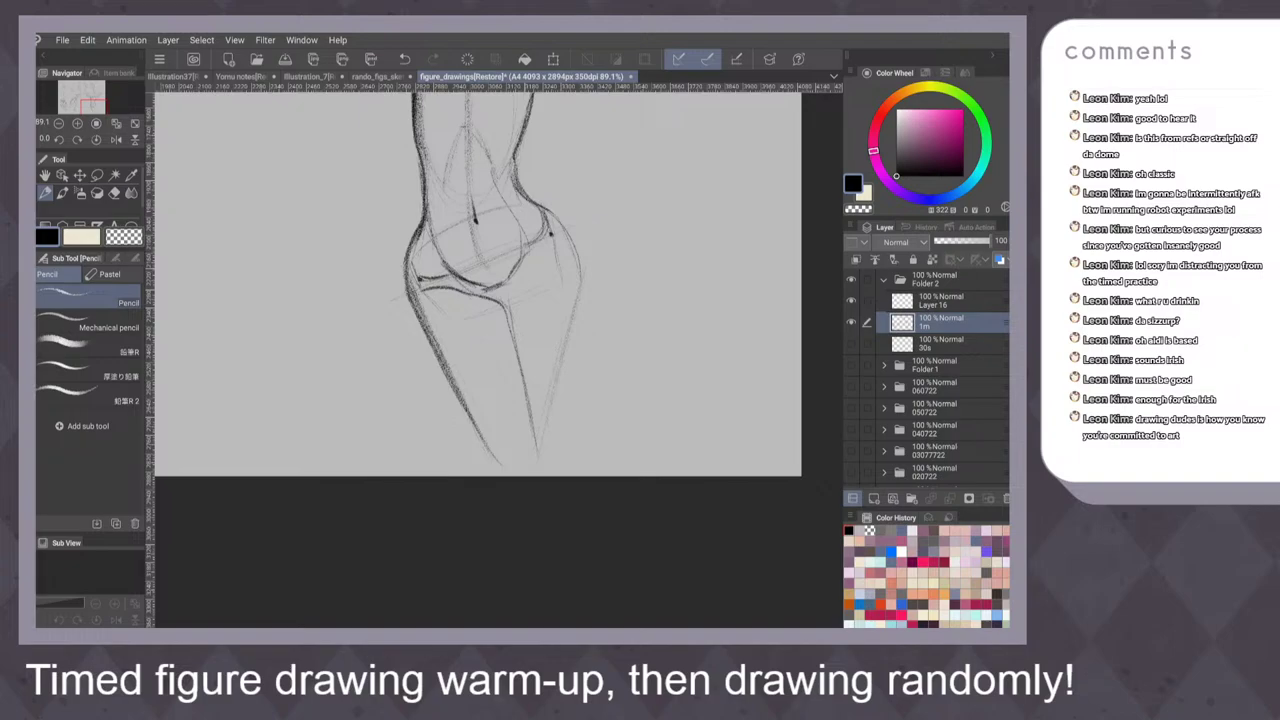
Draw the right groin crease and darken the upper part of the inner thigh line
{"action": "key", "text": "ctrl+z"}
{"action": "left_click_drag", "start_coordinate": [529, 253], "coordinate": [516, 266]}
{"action": "mouse_move", "coordinate": [537, 251]}
{"action": "left_mouse_down"}
{"action": "mouse_move", "coordinate": [517, 264]}
{"action": "mouse_move", "coordinate": [508, 324]}
{"action": "mouse_move", "coordinate": [522, 364]}
{"action": "left_mouse_up"}
{"action": "left_click_drag", "start_coordinate": [507, 320], "coordinate": [522, 386]}
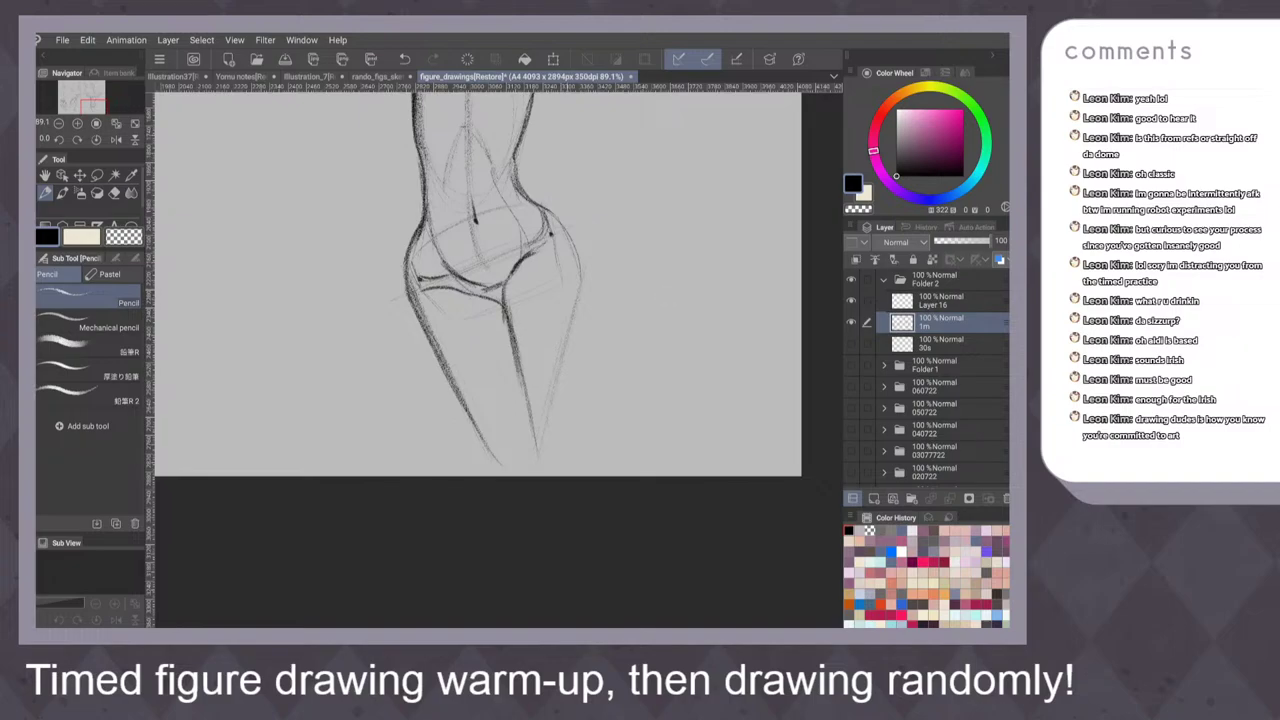
Draw a darker, more angular contour around the right hip and down the outer right thigh
{"action": "left_click_drag", "start_coordinate": [541, 204], "coordinate": [575, 270]}
{"action": "mouse_move", "coordinate": [552, 210]}
{"action": "left_mouse_down"}
{"action": "mouse_move", "coordinate": [588, 298]}
{"action": "mouse_move", "coordinate": [558, 402]}
{"action": "left_mouse_up"}
{"action": "left_click_drag", "start_coordinate": [585, 290], "coordinate": [549, 445]}
{"action": "left_click_drag", "start_coordinate": [586, 292], "coordinate": [554, 442]}
Close off the thighs above the knees, with an oval cross-section on the left one and a short curve on the right
{"action": "mouse_move", "coordinate": [576, 350]}
{"action": "left_mouse_down"}
{"action": "mouse_move", "coordinate": [557, 436]}
{"action": "mouse_move", "coordinate": [493, 442]}
{"action": "mouse_move", "coordinate": [502, 433]}
{"action": "mouse_move", "coordinate": [494, 452]}
{"action": "mouse_move", "coordinate": [514, 429]}
{"action": "mouse_move", "coordinate": [487, 447]}
{"action": "mouse_move", "coordinate": [530, 425]}
{"action": "mouse_move", "coordinate": [524, 448]}
{"action": "mouse_move", "coordinate": [527, 426]}
{"action": "left_mouse_up"}
{"action": "key", "text": "ctrl+z"}
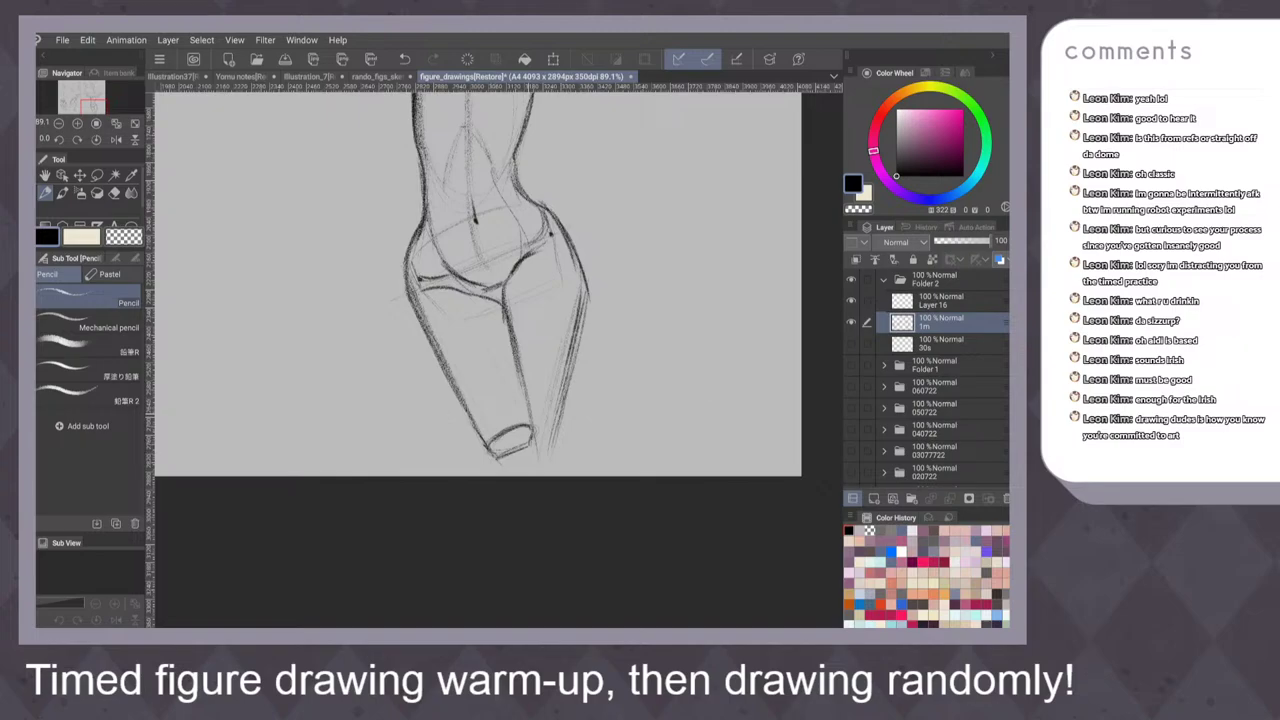
{"action": "mouse_move", "coordinate": [530, 414]}
{"action": "left_mouse_down"}
{"action": "mouse_move", "coordinate": [561, 426]}
{"action": "mouse_move", "coordinate": [530, 422]}
{"action": "left_mouse_up"}
{"action": "left_click_drag", "start_coordinate": [597, 381], "coordinate": [529, 434]}
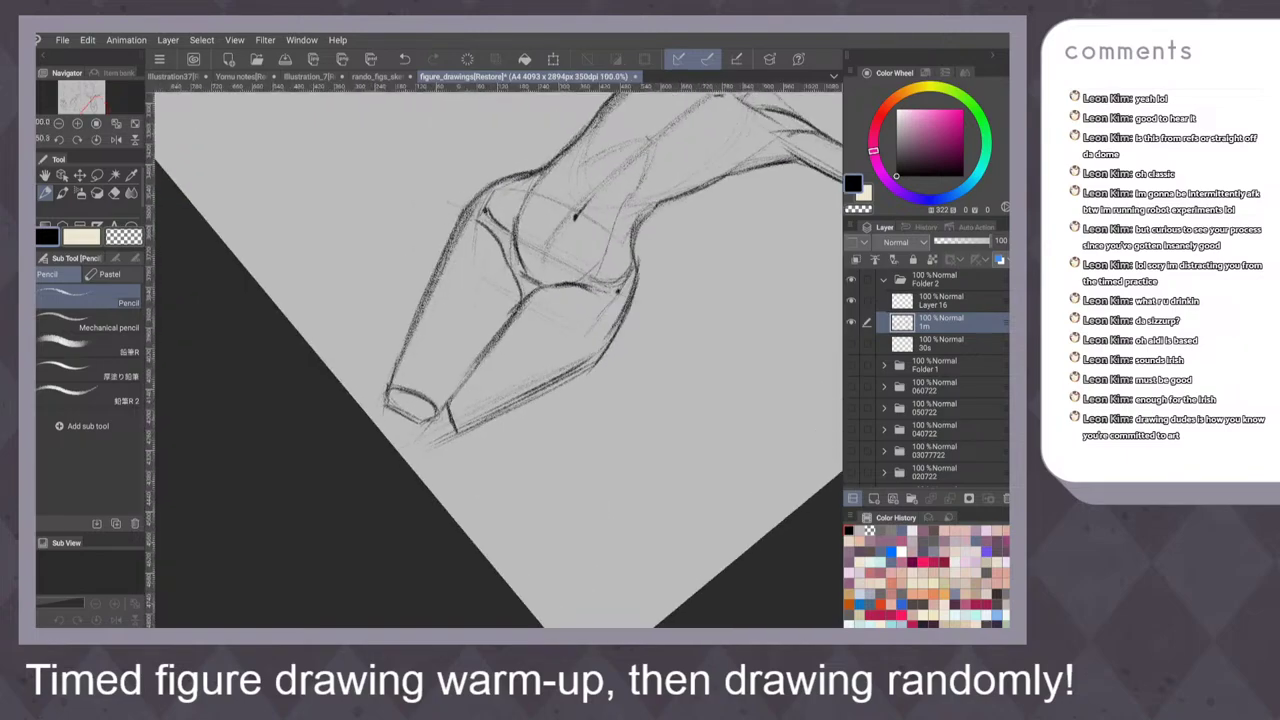
{"action": "left_click_drag", "start_coordinate": [488, 228], "coordinate": [396, 410]}
{"action": "key", "text": "ctrl+z"}
{"action": "left_click_drag", "start_coordinate": [482, 246], "coordinate": [406, 390]}
{"action": "mouse_move", "coordinate": [633, 293]}
{"action": "left_mouse_down"}
{"action": "mouse_move", "coordinate": [619, 342]}
{"action": "mouse_move", "coordinate": [556, 354]}
{"action": "left_mouse_up"}
{"action": "key", "text": "ctrl+z"}
{"action": "key", "text": "ctrl+z"}
{"action": "left_click_drag", "start_coordinate": [465, 373], "coordinate": [487, 447]}
{"action": "left_click_drag", "start_coordinate": [458, 367], "coordinate": [493, 467]}
{"action": "left_click_drag", "start_coordinate": [466, 379], "coordinate": [495, 475]}
{"action": "left_click_drag", "start_coordinate": [494, 366], "coordinate": [460, 470]}
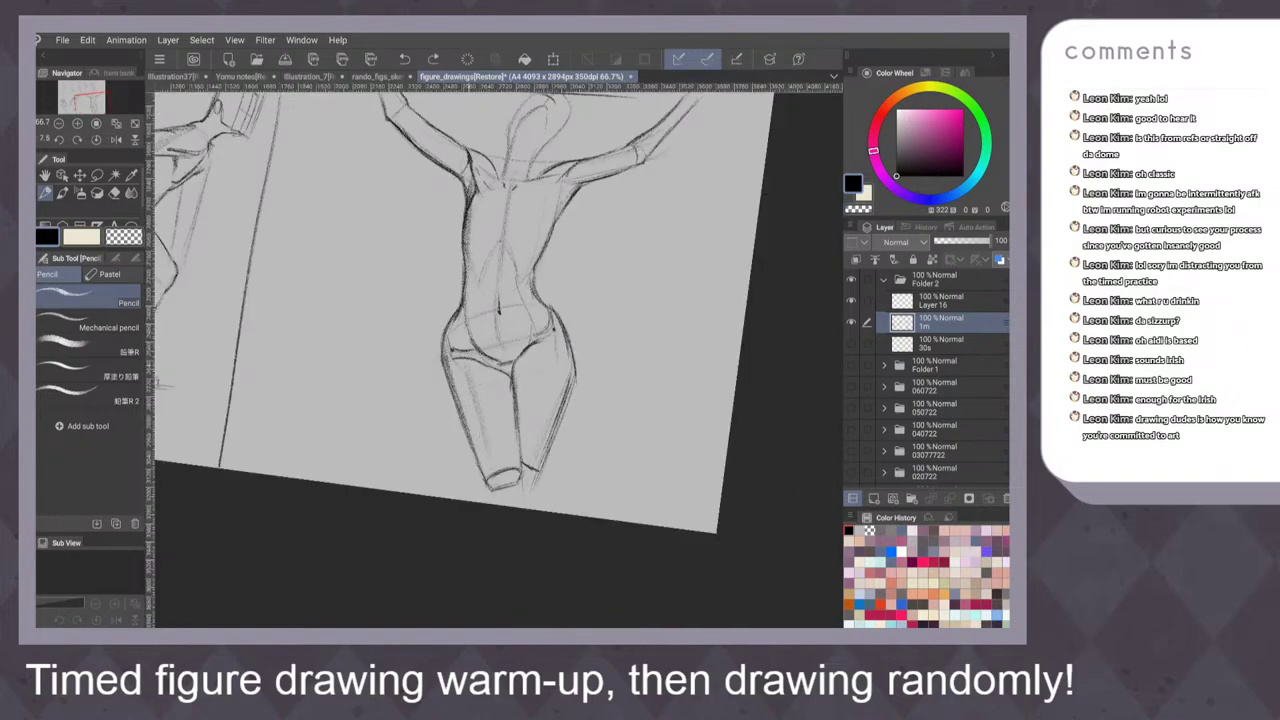
{"action": "left_click_drag", "start_coordinate": [508, 376], "coordinate": [464, 452]}
{"action": "key", "text": "ctrl+z"}
{"action": "key", "text": "ctrl+z"}
{"action": "key", "text": "ctrl+z"}
{"action": "mouse_move", "coordinate": [469, 363]}
{"action": "left_mouse_down"}
{"action": "mouse_move", "coordinate": [492, 450]}
{"action": "mouse_move", "coordinate": [487, 412]}
{"action": "left_mouse_up"}
{"action": "left_click_drag", "start_coordinate": [480, 410], "coordinate": [497, 465]}
{"action": "key", "text": "ctrl+z"}
{"action": "key", "text": "ctrl+z"}
Hatch a long band of shadow down the length of the left thigh
{"action": "left_click_drag", "start_coordinate": [490, 362], "coordinate": [464, 430]}
{"action": "left_click_drag", "start_coordinate": [492, 428], "coordinate": [484, 450]}
{"action": "left_click_drag", "start_coordinate": [494, 364], "coordinate": [464, 452]}
{"action": "left_click_drag", "start_coordinate": [494, 360], "coordinate": [466, 454]}
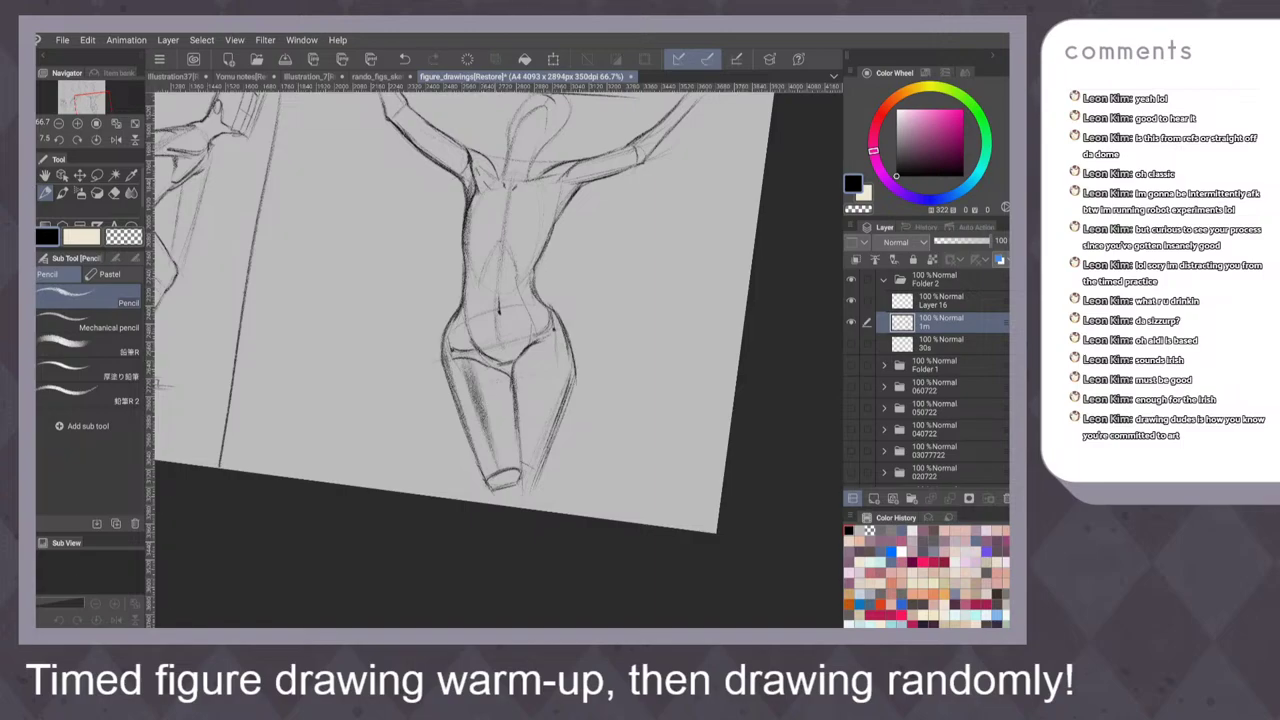
Draw the breasts and hatch shadows on the abdomen, the lower belly and the inner right thigh
{"action": "mouse_move", "coordinate": [494, 268]}
{"action": "left_mouse_down"}
{"action": "mouse_move", "coordinate": [488, 300]}
{"action": "mouse_move", "coordinate": [476, 296]}
{"action": "left_mouse_up"}
{"action": "left_click_drag", "start_coordinate": [503, 236], "coordinate": [476, 250]}
{"action": "mouse_move", "coordinate": [490, 200]}
{"action": "left_mouse_down"}
{"action": "mouse_move", "coordinate": [478, 248]}
{"action": "mouse_move", "coordinate": [520, 252]}
{"action": "mouse_move", "coordinate": [510, 245]}
{"action": "left_mouse_up"}
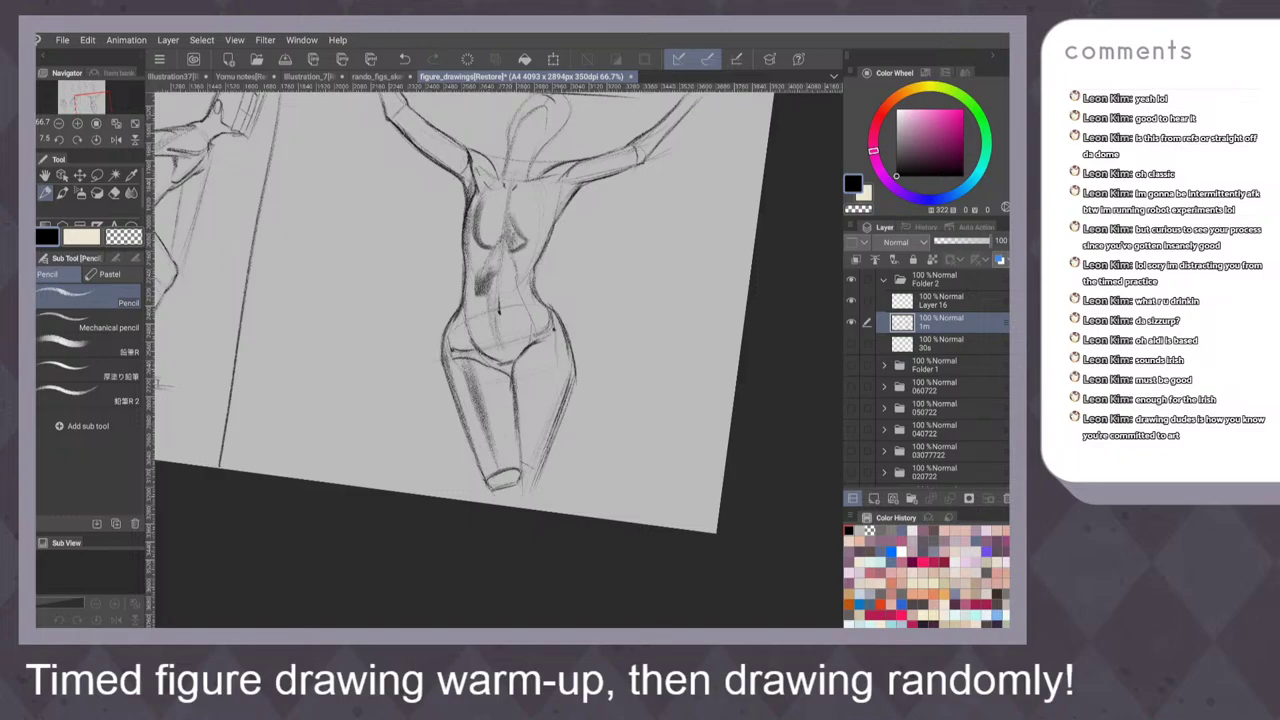
{"action": "left_click_drag", "start_coordinate": [532, 352], "coordinate": [521, 446]}
{"action": "mouse_move", "coordinate": [497, 314]}
{"action": "left_mouse_down"}
{"action": "mouse_move", "coordinate": [512, 350]}
{"action": "mouse_move", "coordinate": [538, 333]}
{"action": "mouse_move", "coordinate": [476, 348]}
{"action": "left_mouse_up"}
Shade the side of the chest, the neck and head, the collarbones, the right arm and the left armpit
{"action": "left_click_drag", "start_coordinate": [646, 270], "coordinate": [655, 380]}
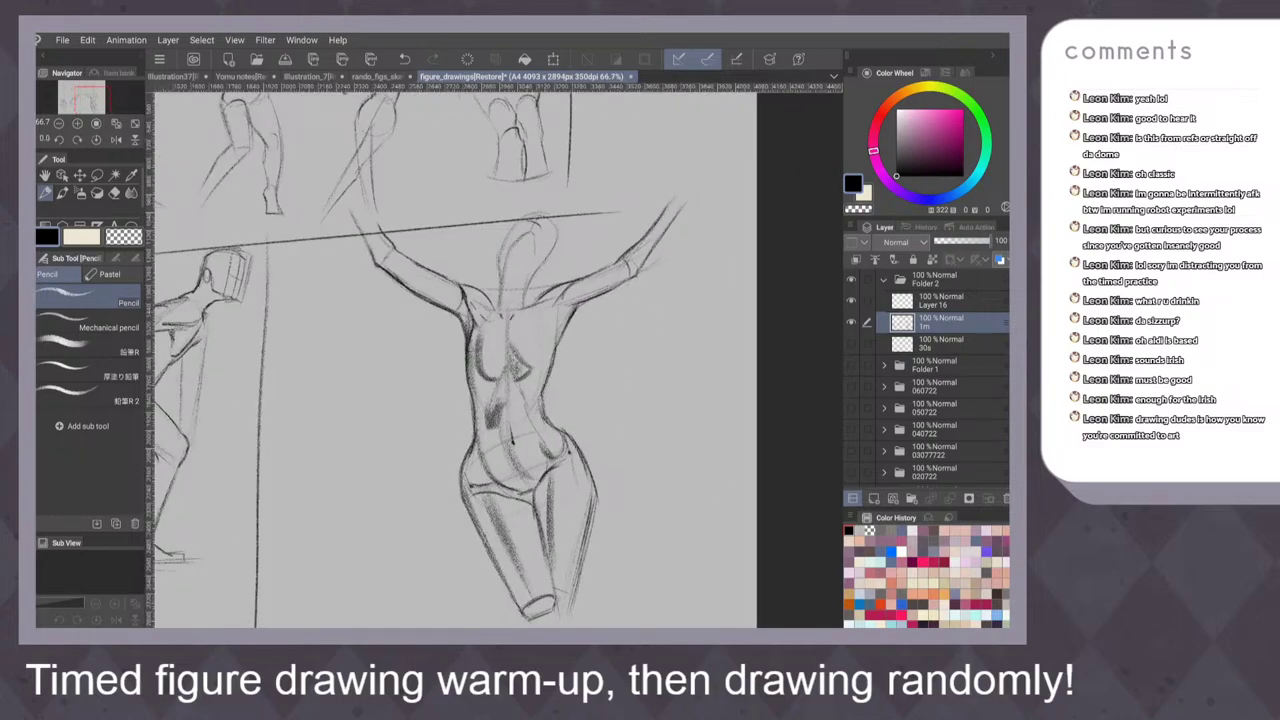
{"action": "left_click_drag", "start_coordinate": [486, 380], "coordinate": [474, 338]}
{"action": "left_click_drag", "start_coordinate": [510, 258], "coordinate": [504, 312]}
{"action": "left_click_drag", "start_coordinate": [555, 289], "coordinate": [548, 302]}
{"action": "key", "text": "ctrl+z"}
{"action": "key", "text": "ctrl+y"}
{"action": "left_click_drag", "start_coordinate": [634, 257], "coordinate": [651, 233]}
{"action": "left_click_drag", "start_coordinate": [570, 288], "coordinate": [627, 263]}
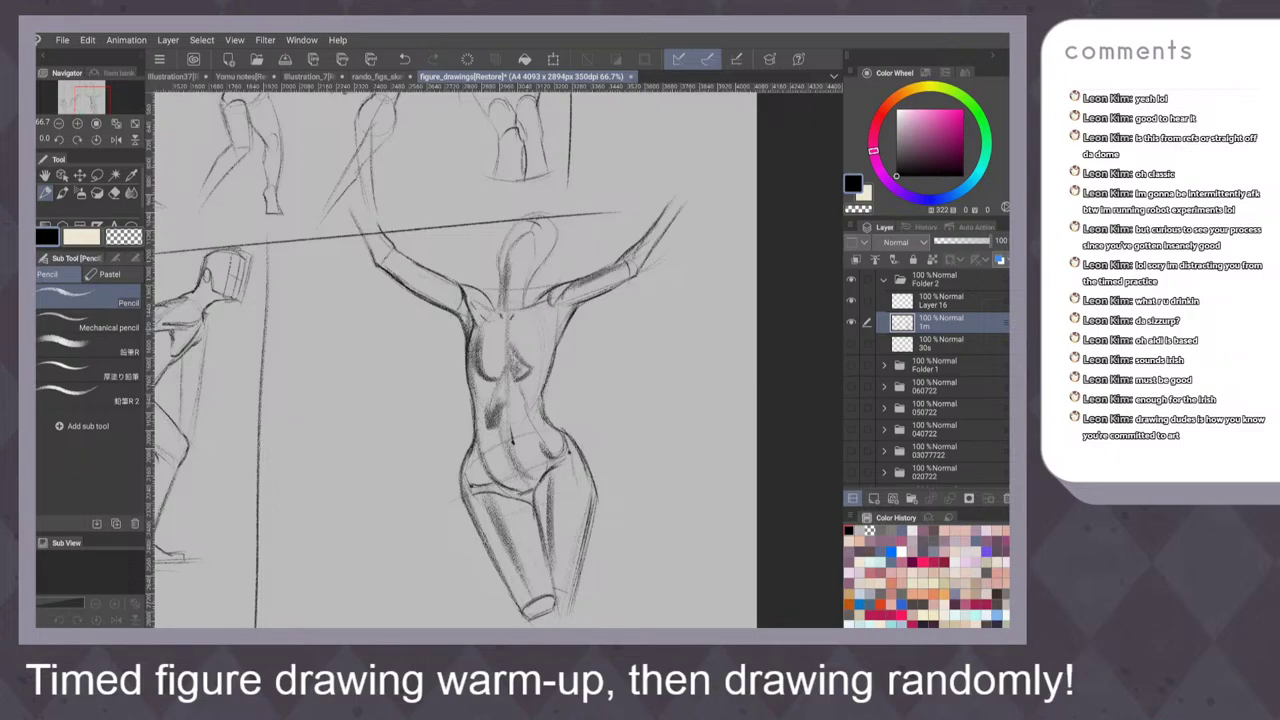
{"action": "left_click_drag", "start_coordinate": [463, 288], "coordinate": [482, 324]}
{"action": "mouse_move", "coordinate": [510, 252]}
{"action": "left_mouse_down"}
{"action": "mouse_move", "coordinate": [506, 302]}
{"action": "mouse_move", "coordinate": [526, 224]}
{"action": "left_mouse_up"}
Build up dark shading down the left half of the torso, under the breasts and across the belly and thighs
{"action": "left_click_drag", "start_coordinate": [700, 318], "coordinate": [684, 272]}
{"action": "mouse_move", "coordinate": [508, 317]}
{"action": "left_mouse_down"}
{"action": "mouse_move", "coordinate": [518, 330]}
{"action": "mouse_move", "coordinate": [506, 358]}
{"action": "mouse_move", "coordinate": [512, 348]}
{"action": "mouse_move", "coordinate": [480, 368]}
{"action": "mouse_move", "coordinate": [485, 342]}
{"action": "mouse_move", "coordinate": [464, 362]}
{"action": "mouse_move", "coordinate": [476, 406]}
{"action": "mouse_move", "coordinate": [462, 426]}
{"action": "mouse_move", "coordinate": [484, 426]}
{"action": "mouse_move", "coordinate": [500, 526]}
{"action": "left_mouse_up"}
{"action": "left_click_drag", "start_coordinate": [478, 440], "coordinate": [518, 534]}
{"action": "mouse_move", "coordinate": [538, 418]}
{"action": "left_mouse_down"}
{"action": "mouse_move", "coordinate": [550, 498]}
{"action": "mouse_move", "coordinate": [526, 460]}
{"action": "left_mouse_up"}
{"action": "left_click_drag", "start_coordinate": [494, 375], "coordinate": [500, 426]}
{"action": "left_click_drag", "start_coordinate": [492, 344], "coordinate": [486, 394]}
{"action": "mouse_move", "coordinate": [490, 296]}
{"action": "left_mouse_down"}
{"action": "mouse_move", "coordinate": [474, 328]}
{"action": "mouse_move", "coordinate": [474, 296]}
{"action": "left_mouse_up"}
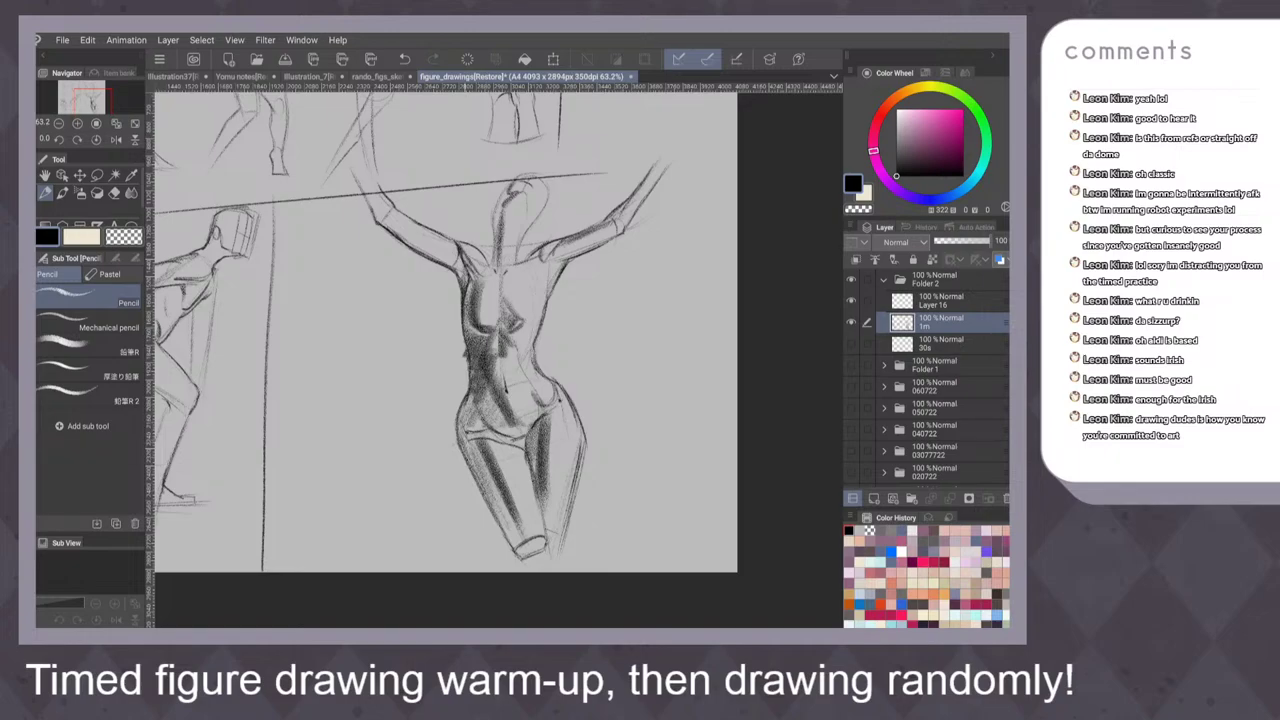
Deepen the shadows on the upper thighs, at the crotch, between the breasts and near the left shoulder
{"action": "left_click_drag", "start_coordinate": [468, 436], "coordinate": [488, 486]}
{"action": "left_click_drag", "start_coordinate": [516, 442], "coordinate": [530, 466]}
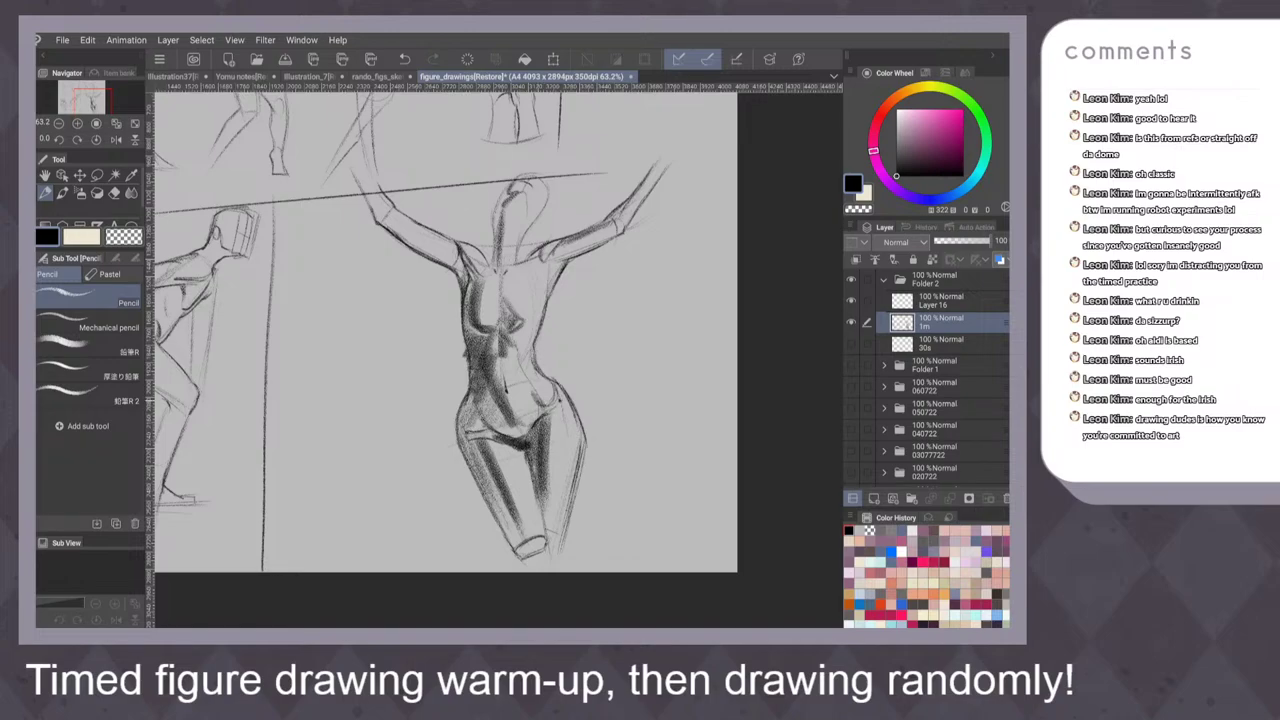
{"action": "left_click_drag", "start_coordinate": [510, 305], "coordinate": [501, 325]}
{"action": "left_click_drag", "start_coordinate": [490, 262], "coordinate": [478, 271]}
Switch to the Pen tool and handwrite a time note beside the large figure and "1m" above the top row
{"action": "scroll", "coordinate": [646, 437], "scroll_direction": "down", "scroll_amount": 1}
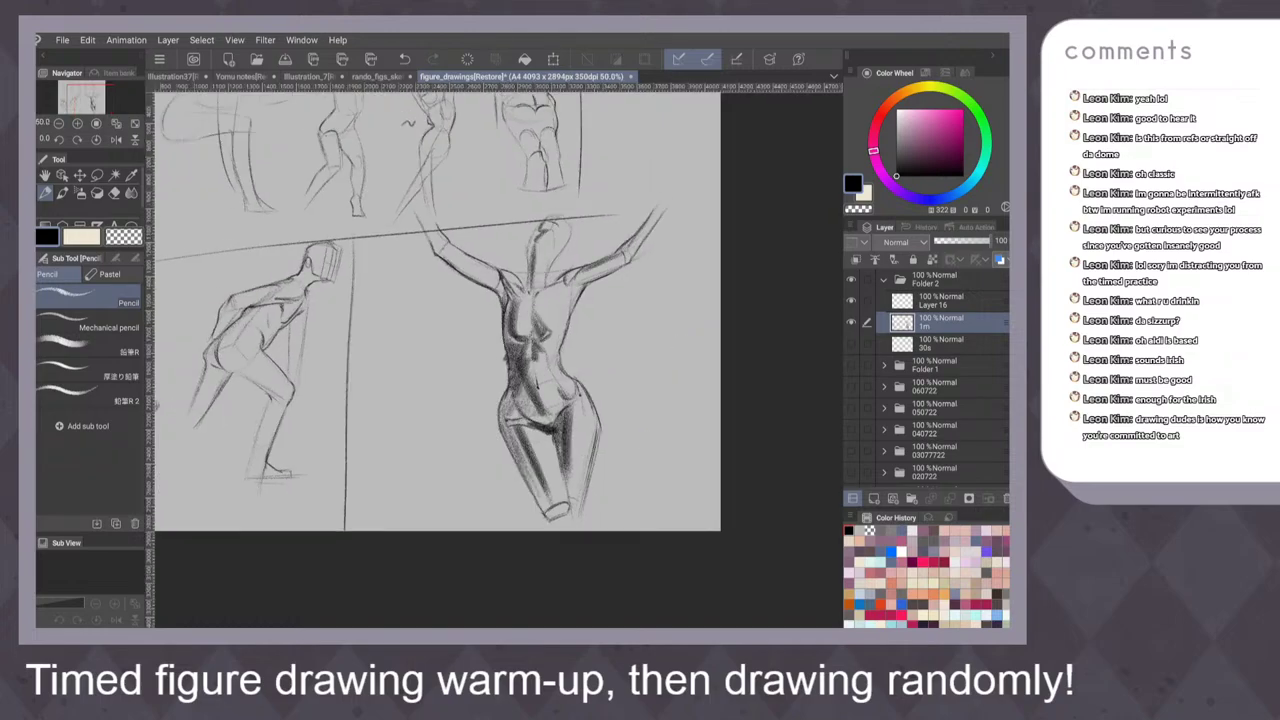
{"action": "key", "text": "p"}
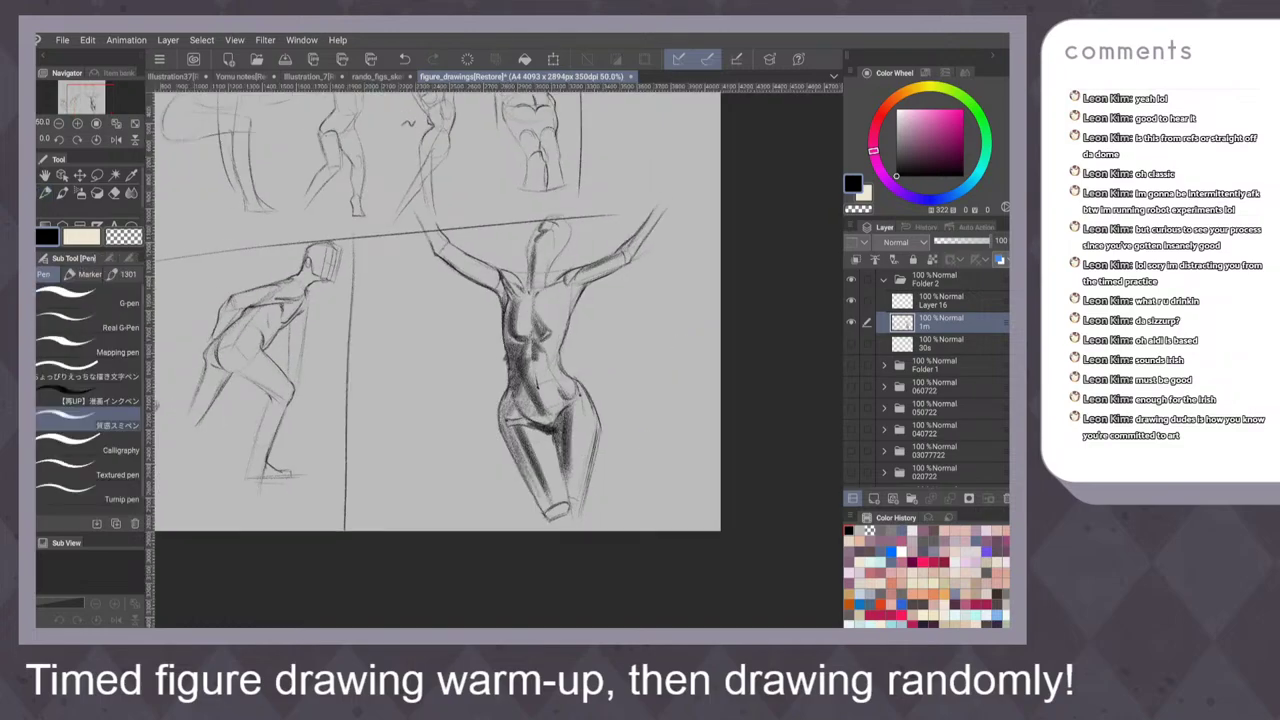
{"action": "scroll", "coordinate": [617, 380], "scroll_direction": "down", "scroll_amount": 1}
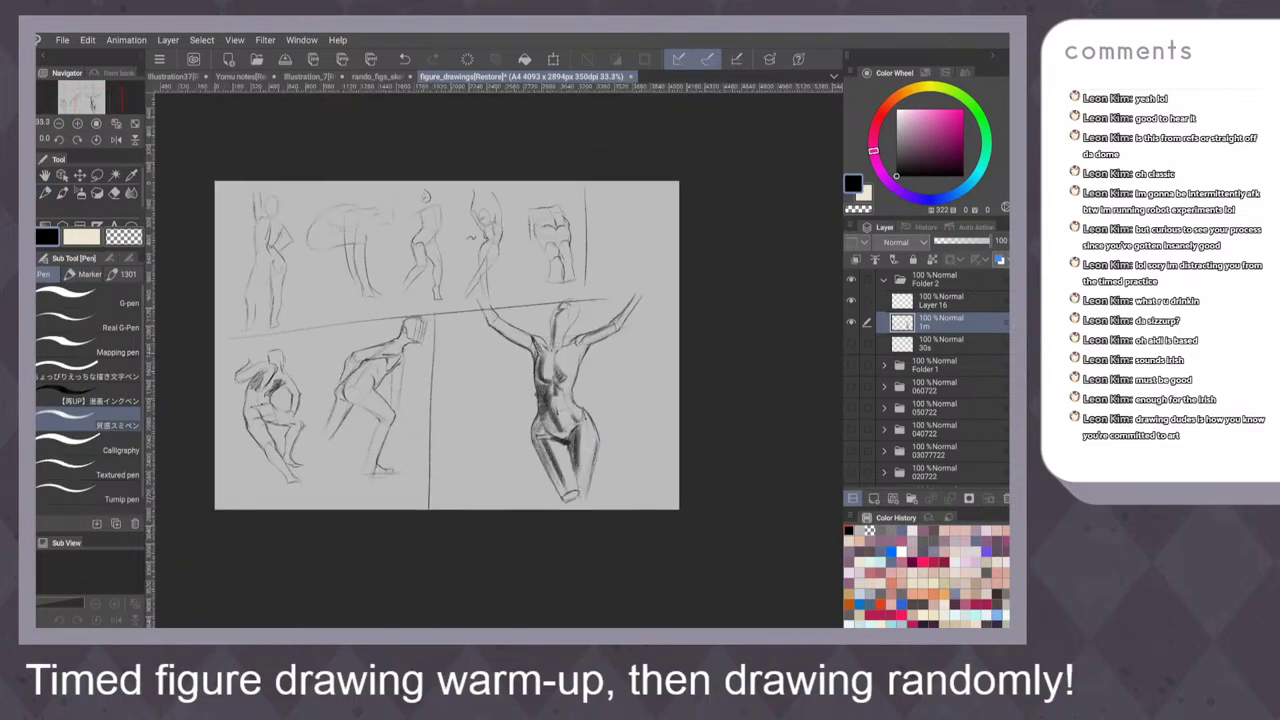
{"action": "scroll", "coordinate": [597, 415], "scroll_direction": "up", "scroll_amount": 2}
{"action": "mouse_move", "coordinate": [692, 327]}
{"action": "left_mouse_down"}
{"action": "mouse_move", "coordinate": [694, 351]}
{"action": "mouse_move", "coordinate": [704, 334]}
{"action": "mouse_move", "coordinate": [731, 347]}
{"action": "left_mouse_up"}
{"action": "mouse_move", "coordinate": [523, 349]}
{"action": "left_mouse_down"}
{"action": "mouse_move", "coordinate": [730, 325]}
{"action": "mouse_move", "coordinate": [745, 300]}
{"action": "left_mouse_up"}
{"action": "left_click_drag", "start_coordinate": [476, 478], "coordinate": [508, 496]}
{"action": "mouse_move", "coordinate": [649, 337]}
{"action": "left_mouse_down"}
{"action": "mouse_move", "coordinate": [651, 400]}
{"action": "mouse_move", "coordinate": [634, 429]}
{"action": "mouse_move", "coordinate": [695, 387]}
{"action": "left_mouse_up"}
{"action": "mouse_move", "coordinate": [437, 255]}
{"action": "left_mouse_down"}
{"action": "mouse_move", "coordinate": [437, 273]}
{"action": "mouse_move", "coordinate": [457, 271]}
{"action": "left_mouse_up"}
Show the 30s layer and hide the 1m layer
{"action": "scroll", "coordinate": [648, 352], "scroll_direction": "down", "scroll_amount": 2}
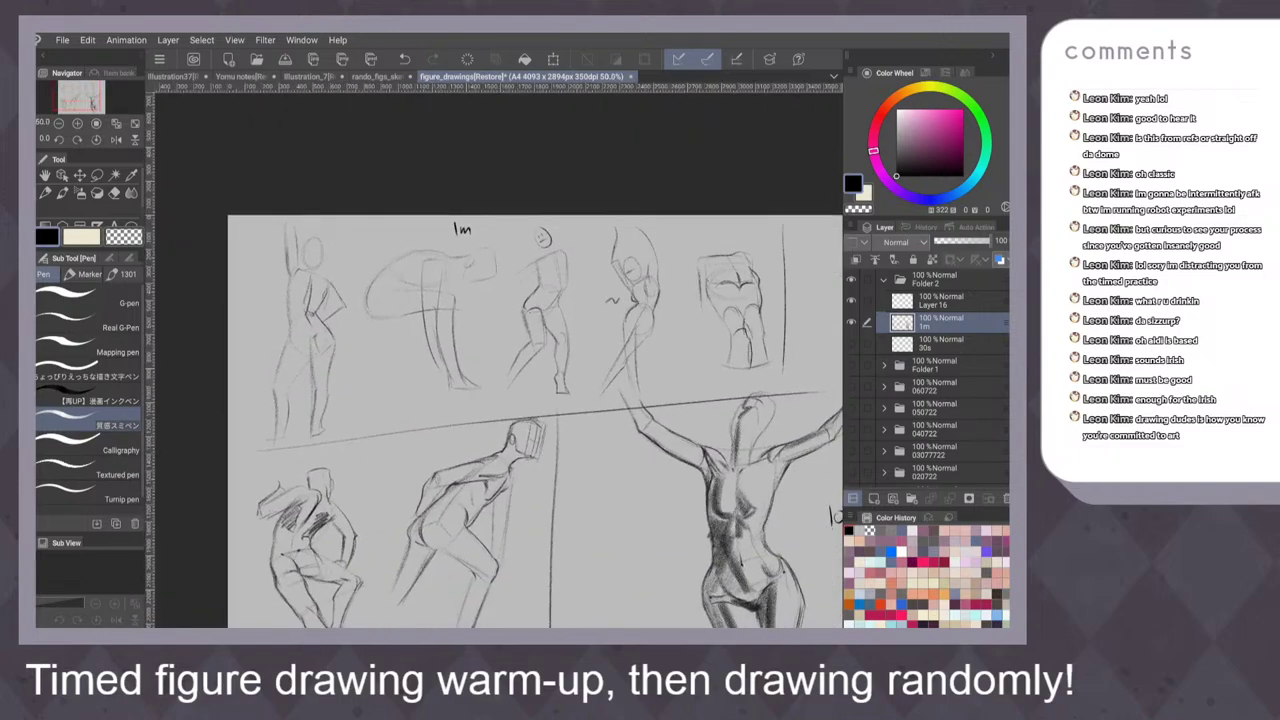
{"action": "left_click", "coordinate": [851, 343]}
{"action": "left_click", "coordinate": [851, 321]}
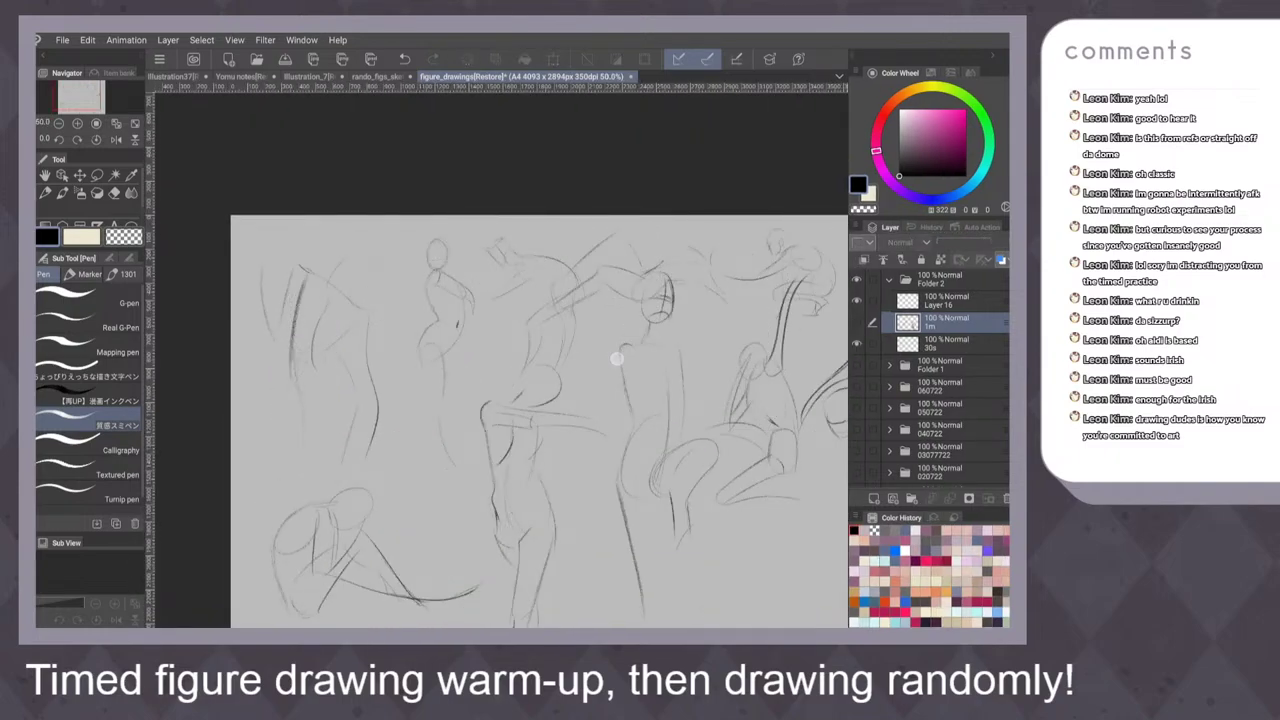
Handwrite "30s" on the 30s layer, beside the standing figure in the middle of the canvas, then reselect the 1m layer
{"action": "left_click_drag", "start_coordinate": [617, 358], "coordinate": [626, 263]}
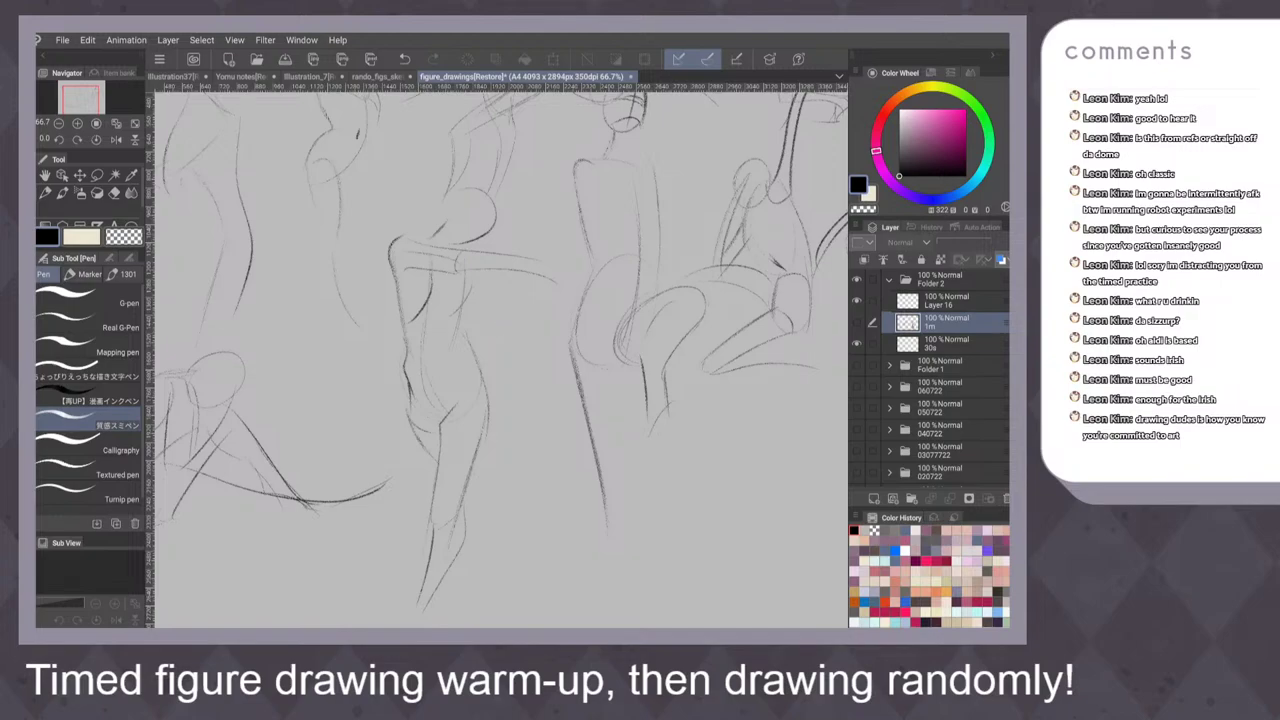
{"action": "left_click", "coordinate": [946, 341]}
{"action": "mouse_move", "coordinate": [486, 303]}
{"action": "left_mouse_down"}
{"action": "mouse_move", "coordinate": [500, 312]}
{"action": "mouse_move", "coordinate": [488, 328]}
{"action": "left_mouse_up"}
{"action": "left_click_drag", "start_coordinate": [516, 304], "coordinate": [538, 325]}
{"action": "left_click", "coordinate": [953, 324]}
{"action": "key", "text": "ctrl+0"}
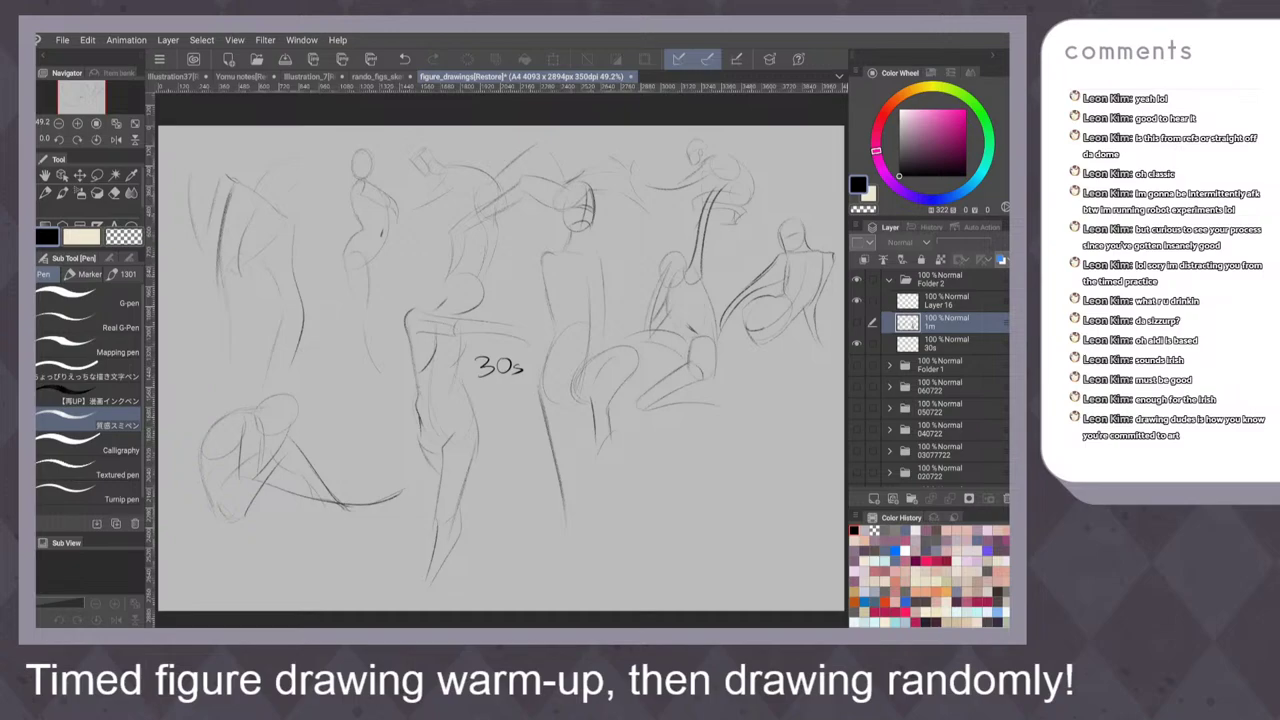
Show the 1m layer, hide the 30s layer and collapse Folder 2
{"action": "left_click", "coordinate": [857, 322]}
{"action": "left_click", "coordinate": [857, 344]}
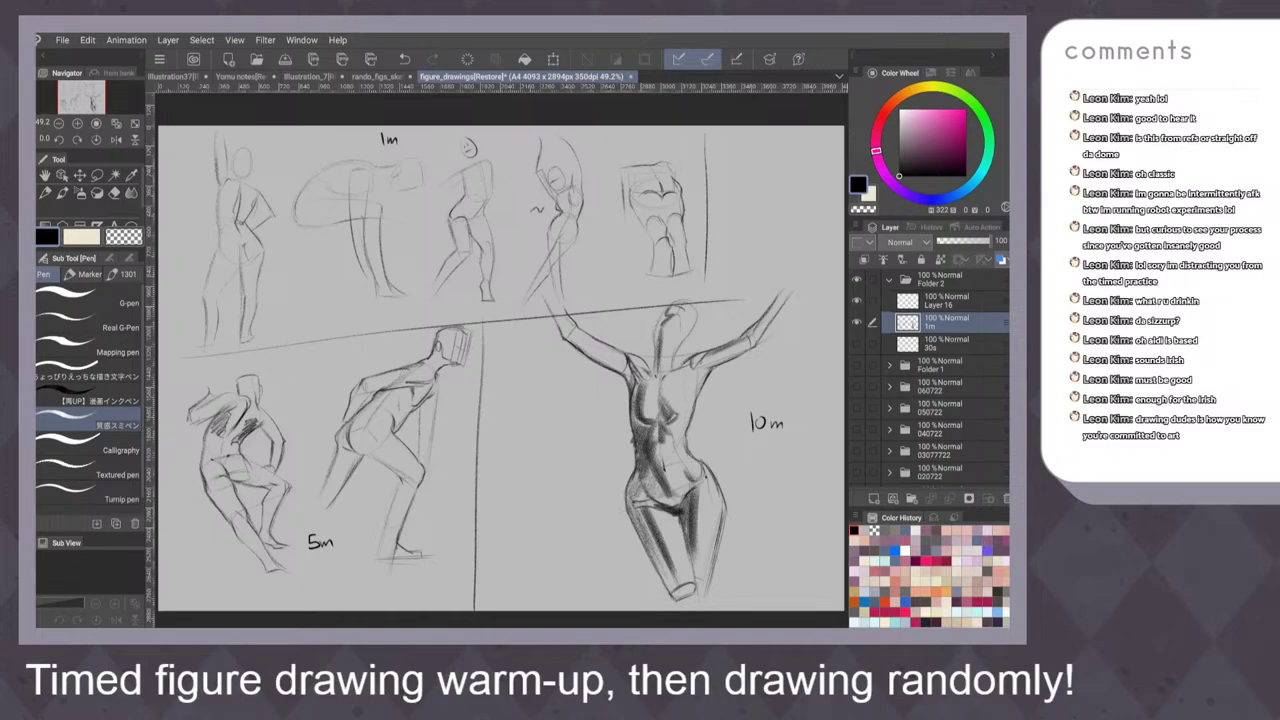
{"action": "left_click", "coordinate": [889, 280]}
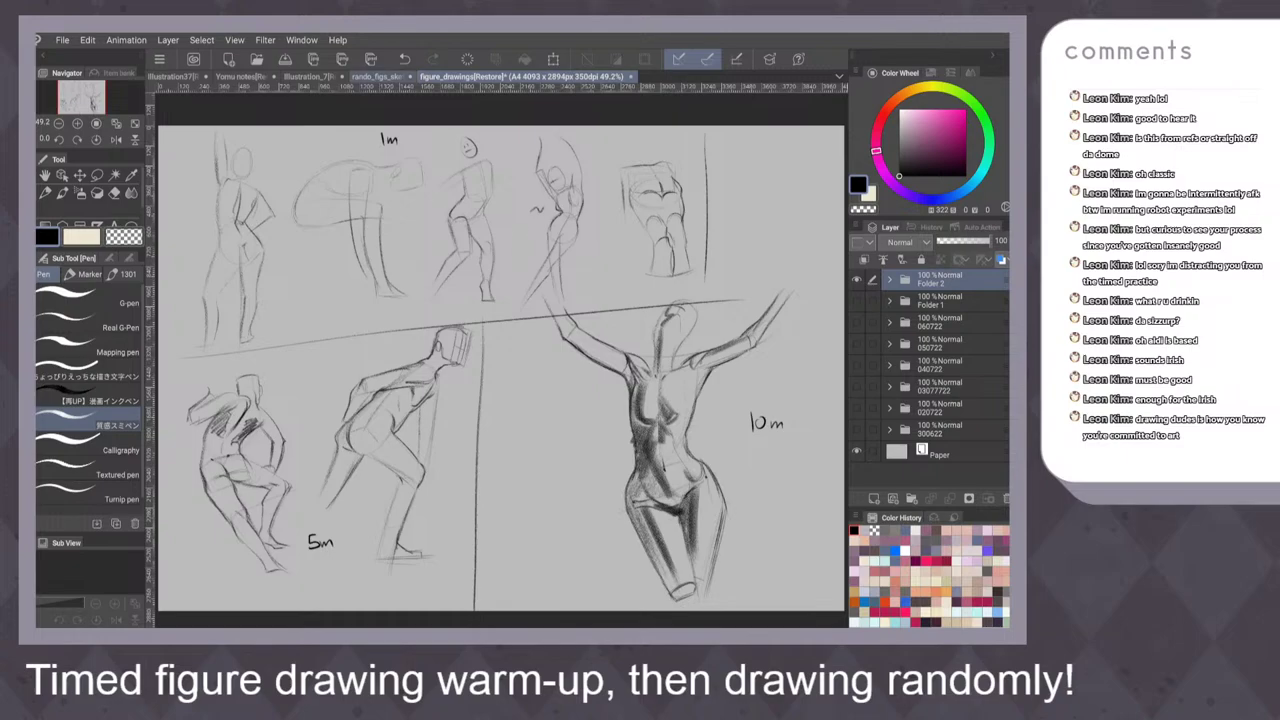
Switch to the rando_figs_sketcposes document, show the empty Layer 65 and hide Folder 16
{"action": "left_click", "coordinate": [378, 77]}
{"action": "left_click", "coordinate": [857, 323]}
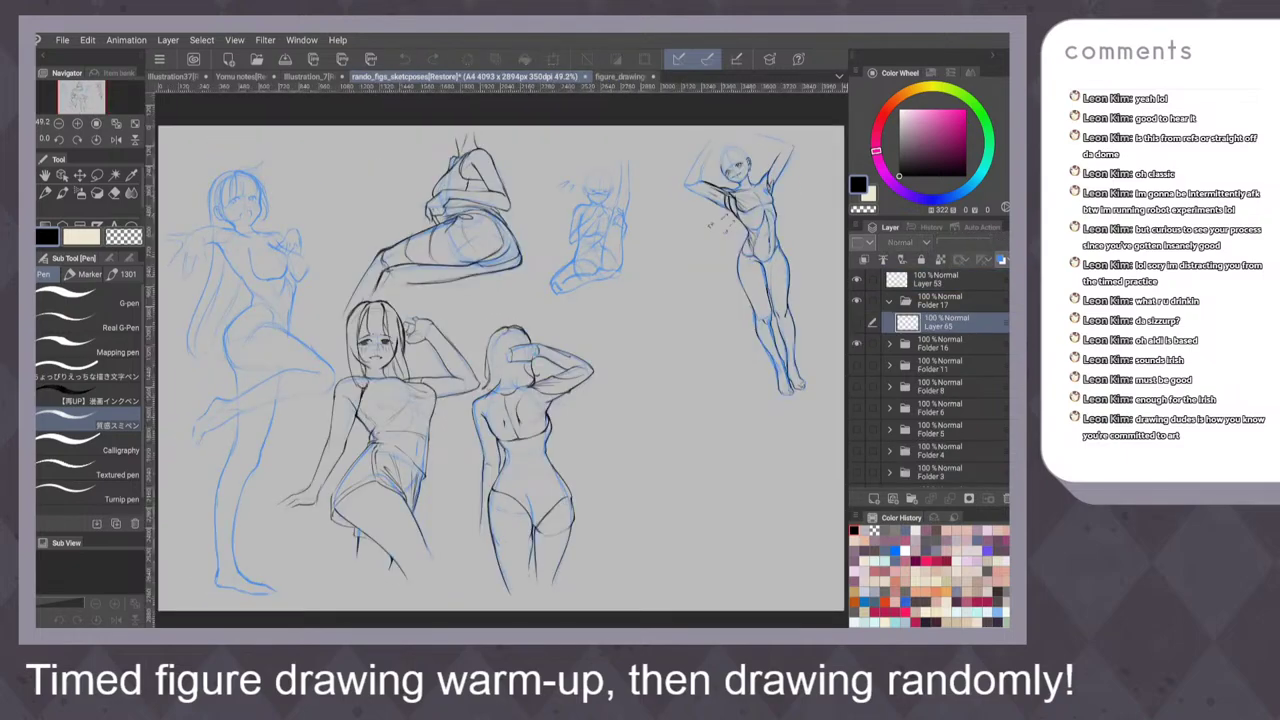
{"action": "left_click", "coordinate": [857, 323]}
{"action": "left_click", "coordinate": [857, 344]}
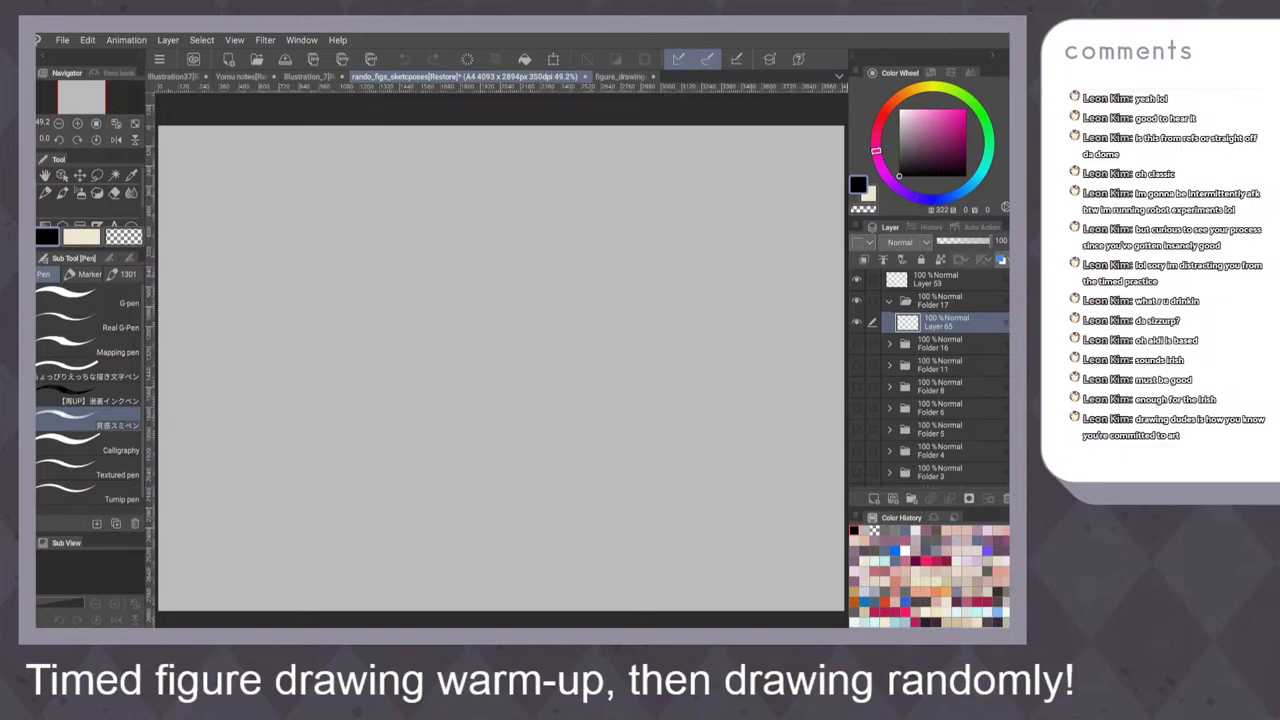
Try the pen with loose zigzag scribbles on Layer 65 and undo them
{"action": "left_click_drag", "start_coordinate": [350, 216], "coordinate": [345, 285]}
{"action": "key", "text": "ctrl+z"}
{"action": "scroll", "coordinate": [550, 320], "scroll_direction": "up", "scroll_amount": 2}
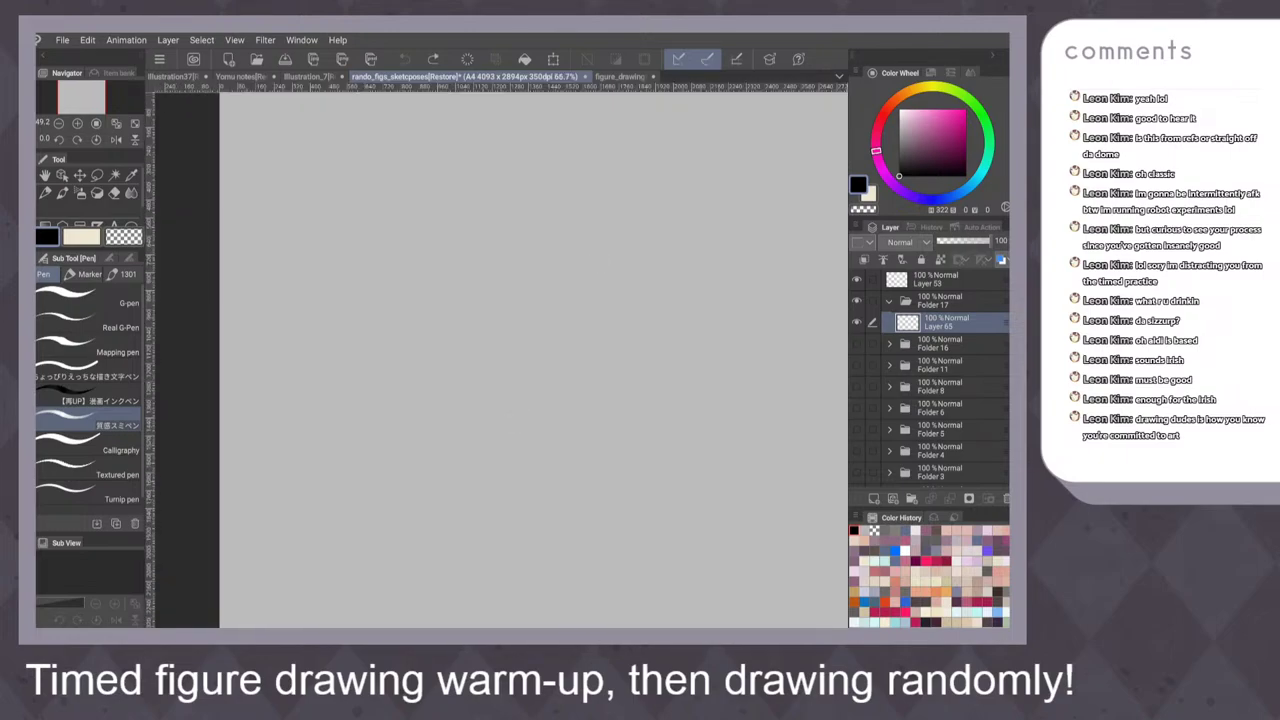
{"action": "mouse_move", "coordinate": [334, 164]}
{"action": "left_mouse_down"}
{"action": "mouse_move", "coordinate": [370, 206]}
{"action": "mouse_move", "coordinate": [350, 312]}
{"action": "left_mouse_up"}
{"action": "scroll", "coordinate": [503, 341], "scroll_direction": "up", "scroll_amount": 1}
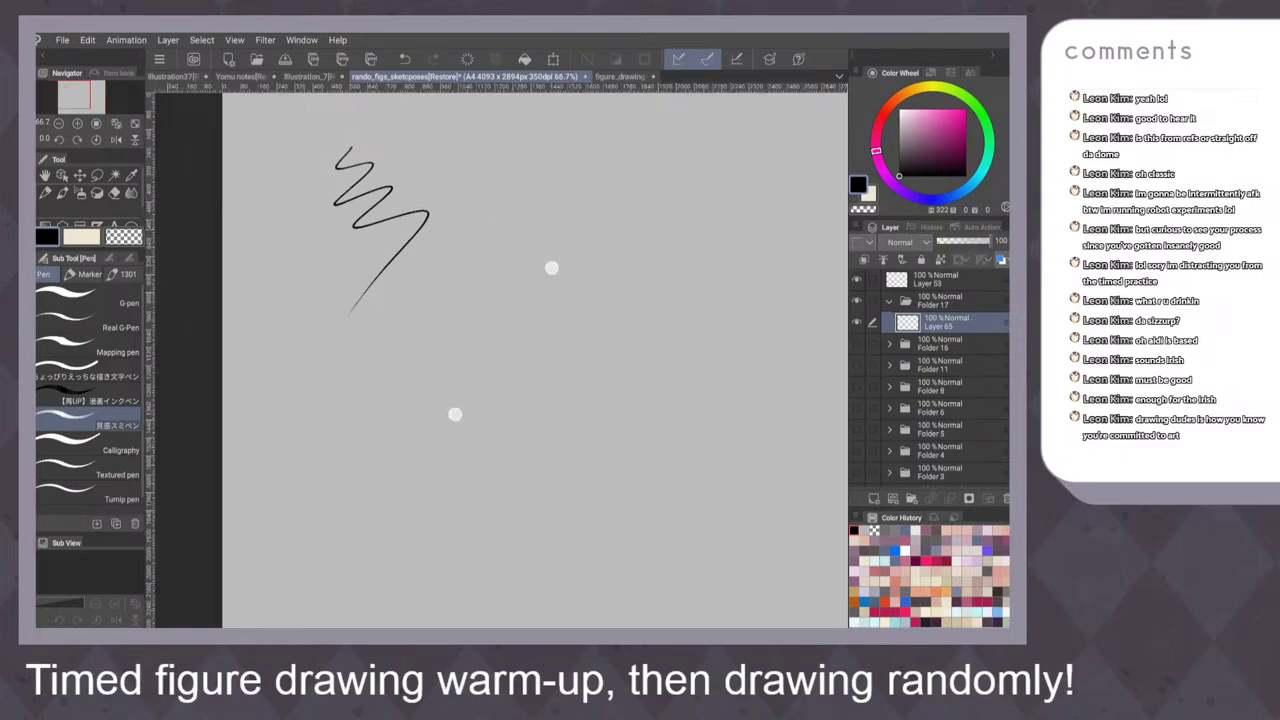
{"action": "scroll", "coordinate": [503, 341], "scroll_direction": "up", "scroll_amount": 2}
{"action": "key", "text": "ctrl+z"}
Try the 鉛筆R 2 and 厚塗り鉛筆 pencils with short test strokes and undo them
{"action": "left_click", "coordinate": [45, 193]}
{"action": "left_click", "coordinate": [88, 371]}
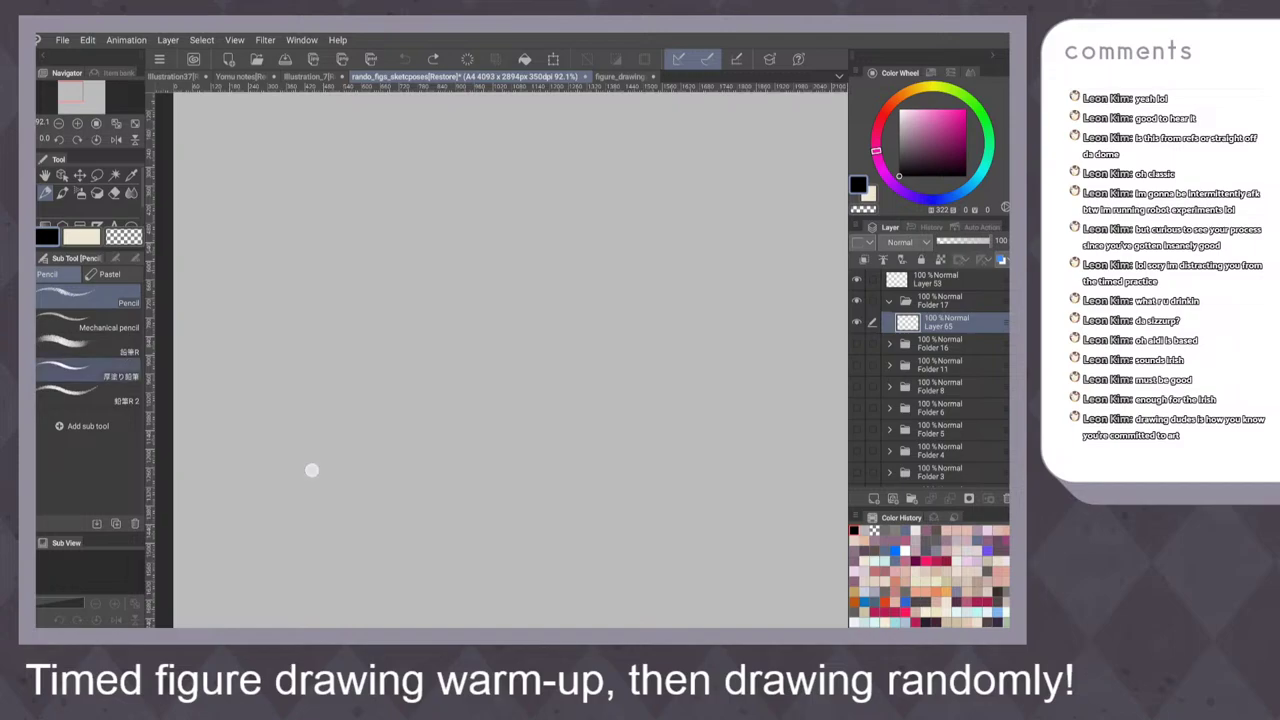
{"action": "left_click", "coordinate": [100, 399]}
{"action": "left_click_drag", "start_coordinate": [370, 178], "coordinate": [310, 394]}
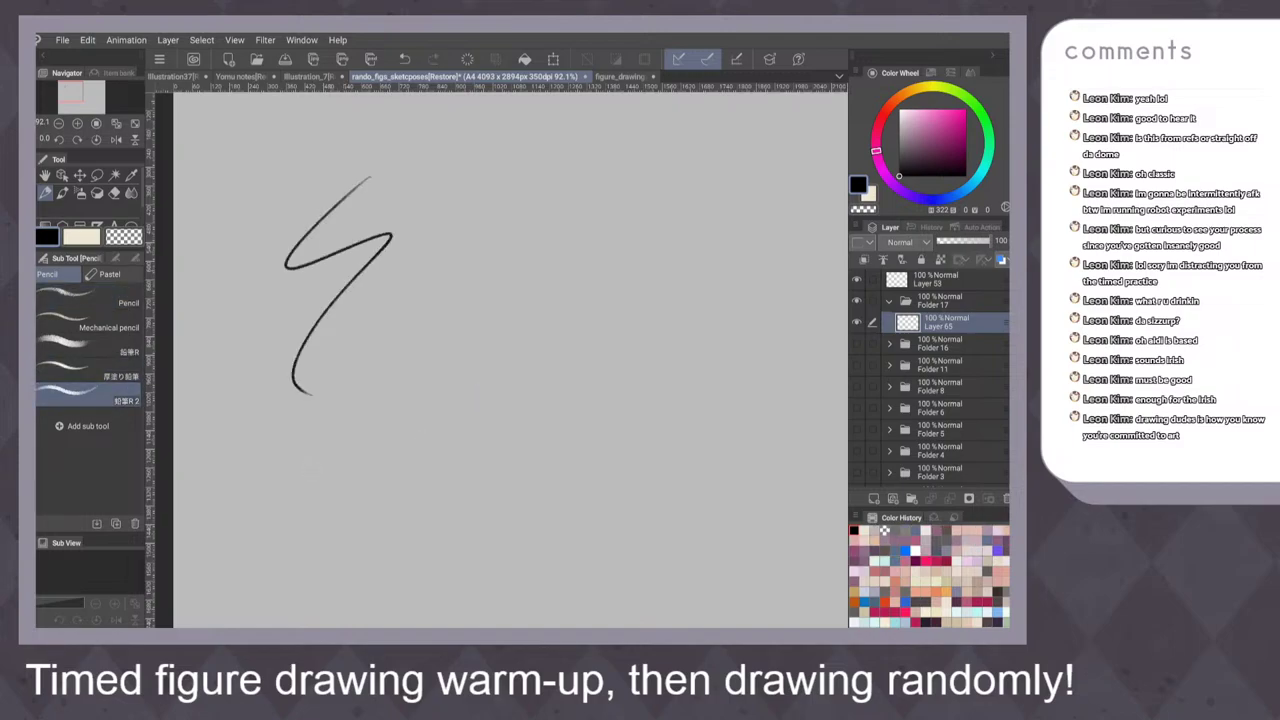
{"action": "key", "text": "ctrl+z"}
{"action": "mouse_move", "coordinate": [395, 204]}
{"action": "left_mouse_down"}
{"action": "mouse_move", "coordinate": [288, 302]}
{"action": "mouse_move", "coordinate": [340, 306]}
{"action": "left_mouse_up"}
{"action": "left_click", "coordinate": [100, 376]}
{"action": "left_click_drag", "start_coordinate": [460, 208], "coordinate": [448, 262]}
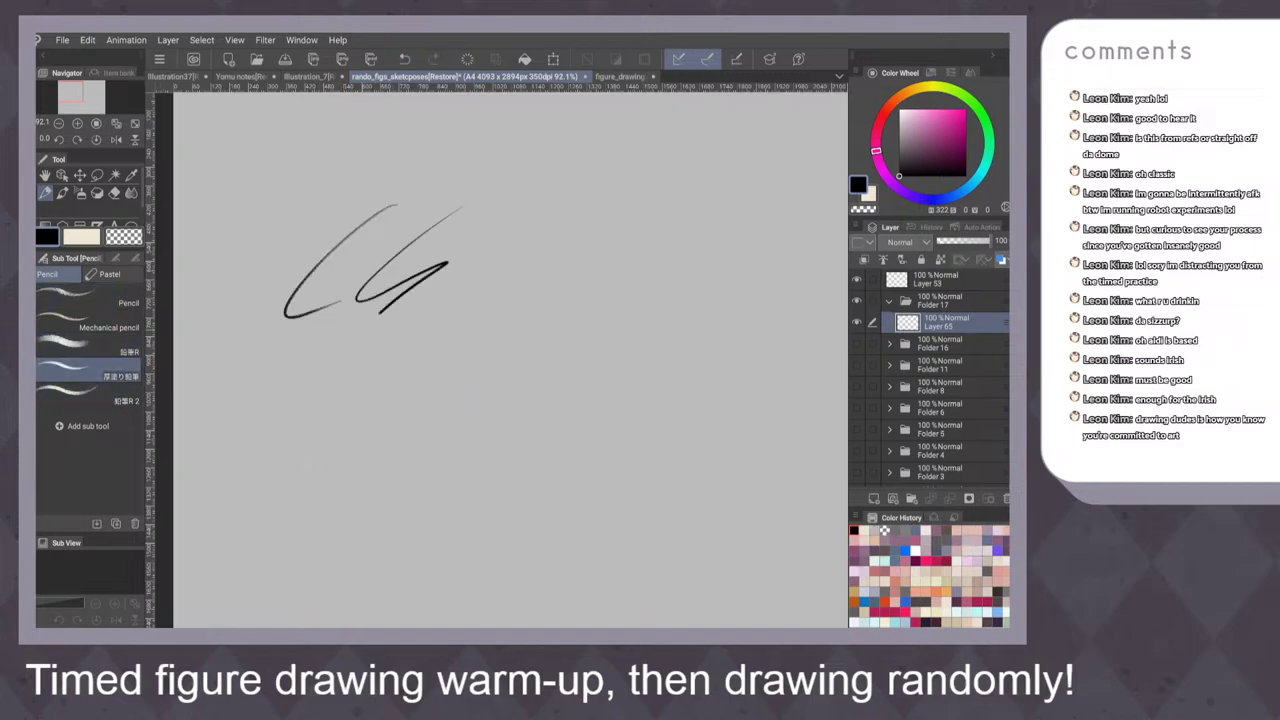
{"action": "key", "text": "ctrl+z"}
{"action": "key", "text": "ctrl+z"}
Try thick overlapping curves with the 厚塗り鉛筆 pencil and undo them all
{"action": "mouse_move", "coordinate": [405, 202]}
{"action": "left_mouse_down"}
{"action": "mouse_move", "coordinate": [308, 334]}
{"action": "mouse_move", "coordinate": [456, 239]}
{"action": "left_mouse_up"}
{"action": "mouse_move", "coordinate": [358, 330]}
{"action": "left_mouse_down"}
{"action": "mouse_move", "coordinate": [425, 270]}
{"action": "mouse_move", "coordinate": [460, 290]}
{"action": "mouse_move", "coordinate": [411, 334]}
{"action": "left_mouse_up"}
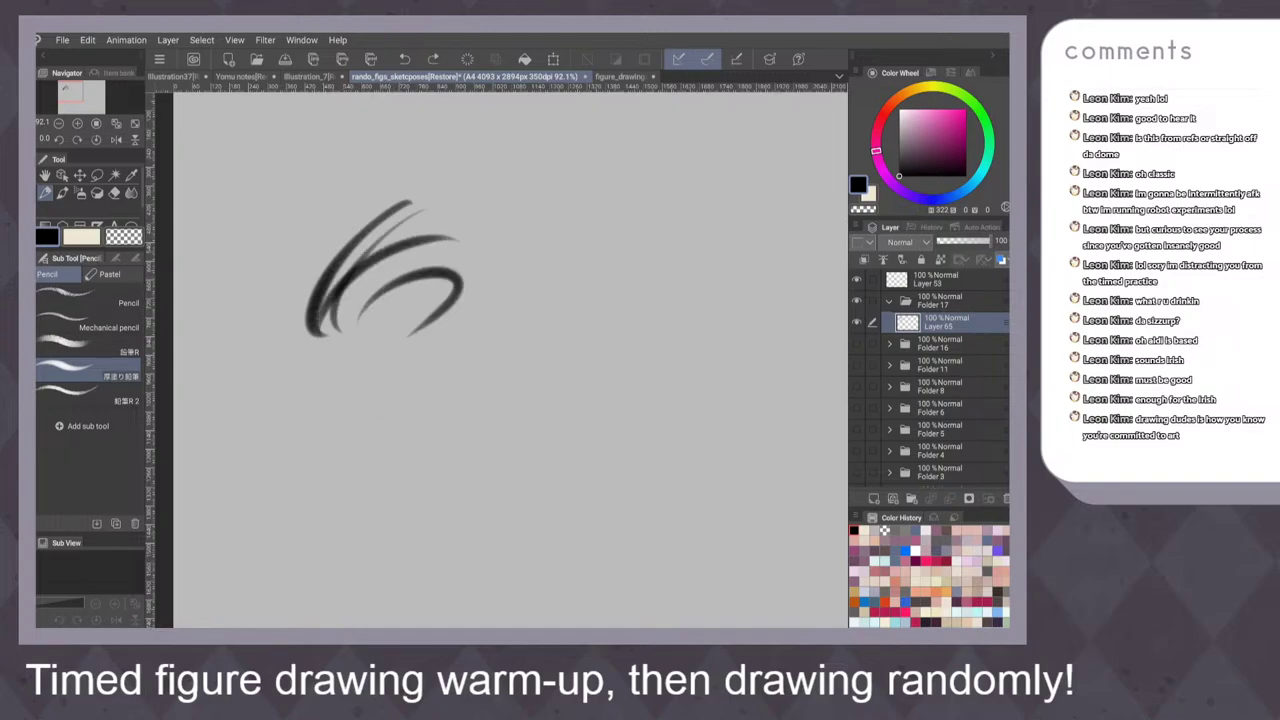
{"action": "key", "text": "ctrl+z"}
{"action": "key", "text": "ctrl+z"}
{"action": "key", "text": "ctrl+z"}
{"action": "key", "text": "ctrl+z"}
Return to the Pen tool, try a zigzag stroke at brush size 17 and undo it
{"action": "key", "text": "p"}
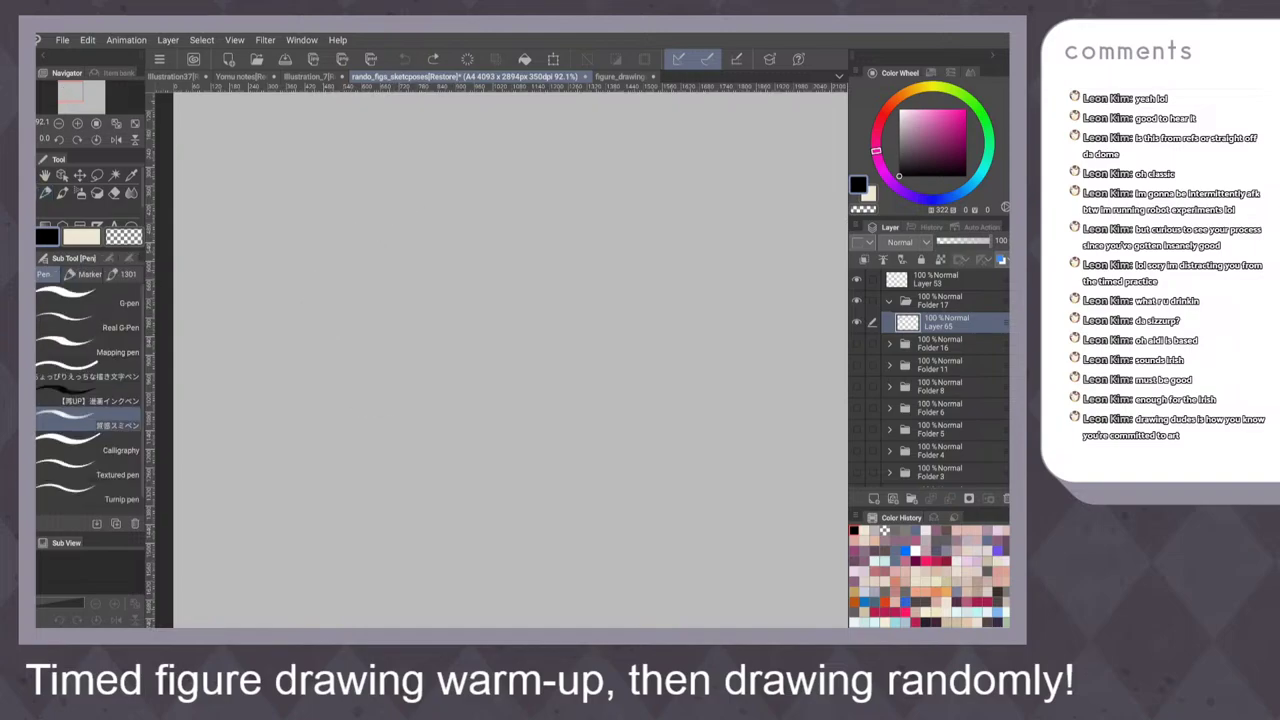
{"action": "left_click_drag", "start_coordinate": [349, 178], "coordinate": [270, 316]}
{"action": "key", "text": "ctrl+z"}
{"action": "left_click", "coordinate": [129, 257]}
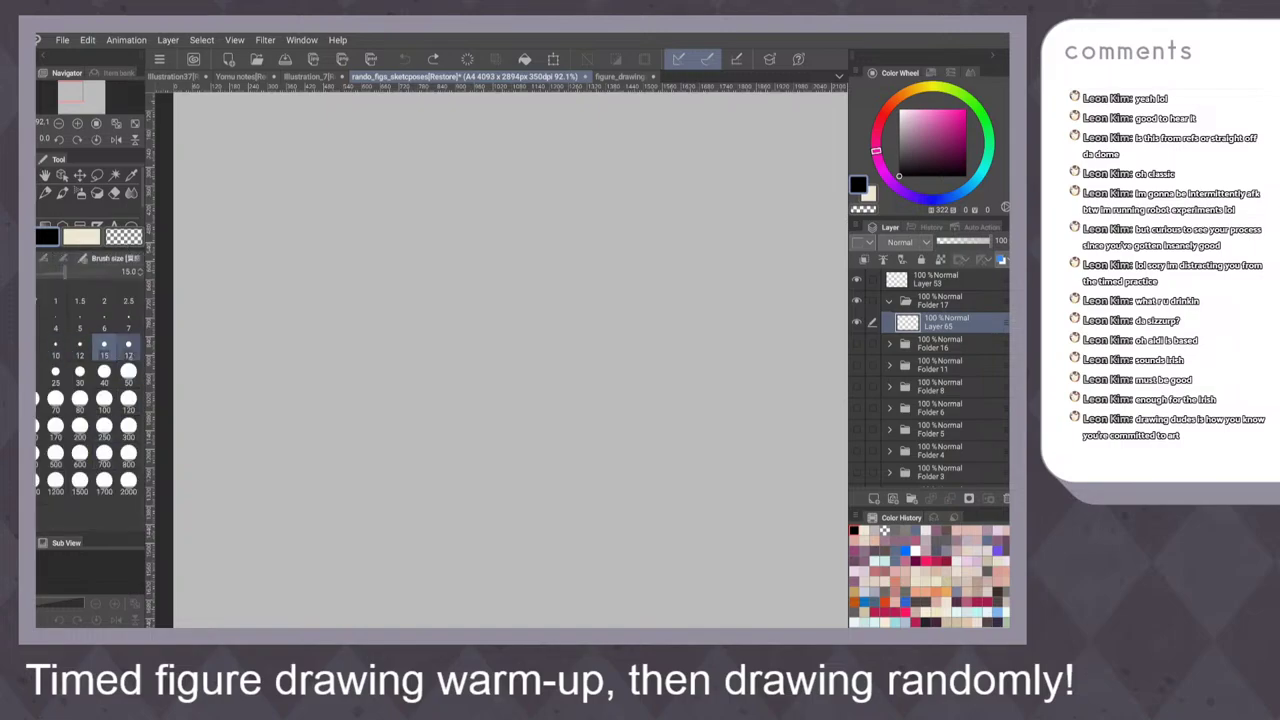
{"action": "left_click", "coordinate": [129, 347]}
{"action": "mouse_move", "coordinate": [308, 203]}
{"action": "left_mouse_down"}
{"action": "mouse_move", "coordinate": [263, 293]}
{"action": "mouse_move", "coordinate": [367, 306]}
{"action": "left_mouse_up"}
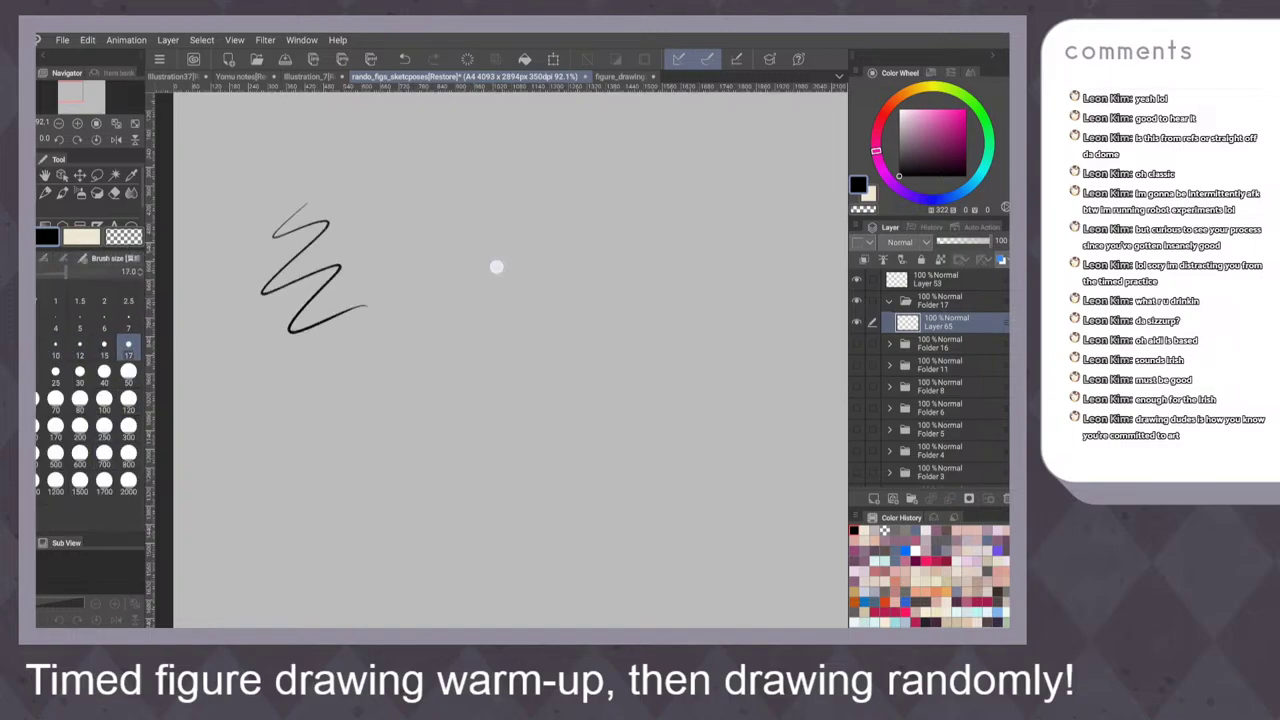
{"action": "mouse_move", "coordinate": [497, 268]}
{"action": "left_mouse_down"}
{"action": "mouse_move", "coordinate": [592, 349]}
{"action": "mouse_move", "coordinate": [595, 332]}
{"action": "left_mouse_up"}
{"action": "key", "text": "ctrl+z"}
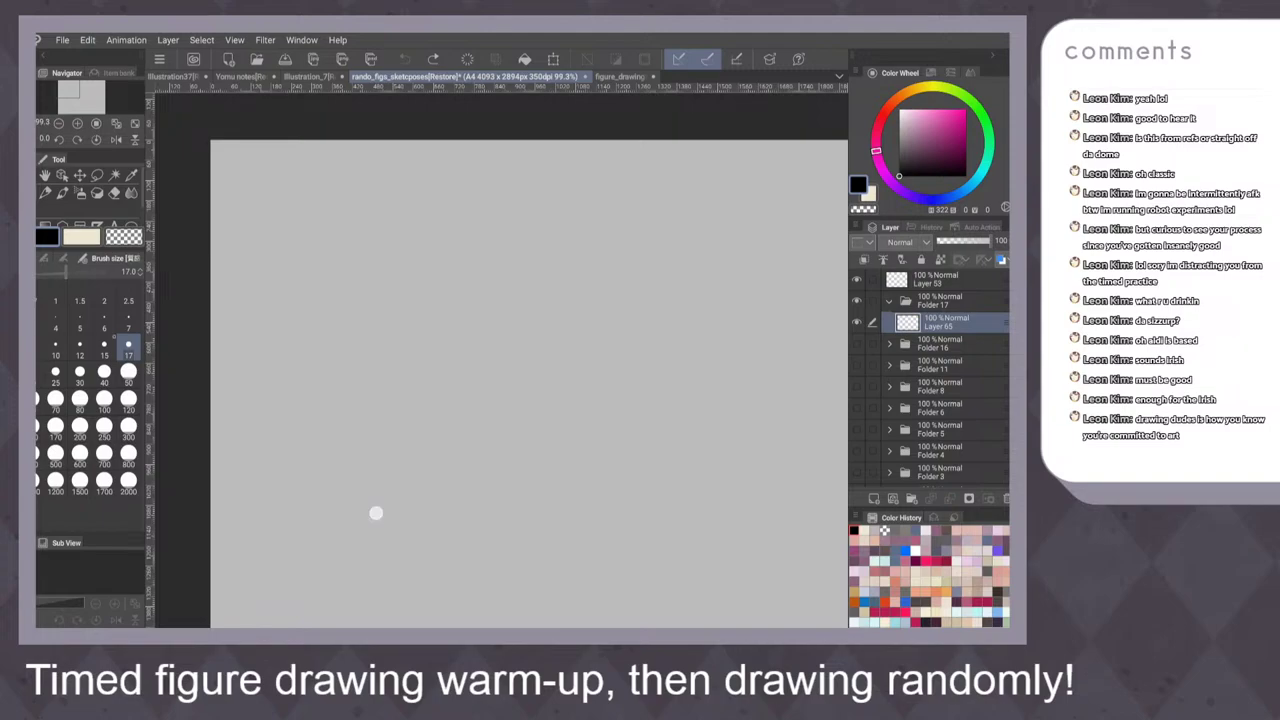
Set the brush size back to 15, try more zigzag strokes on the blank canvas and undo them
{"action": "left_click", "coordinate": [104, 347]}
{"action": "mouse_move", "coordinate": [386, 212]}
{"action": "left_mouse_down"}
{"action": "mouse_move", "coordinate": [333, 254]}
{"action": "mouse_move", "coordinate": [443, 235]}
{"action": "mouse_move", "coordinate": [352, 268]}
{"action": "mouse_move", "coordinate": [378, 219]}
{"action": "mouse_move", "coordinate": [431, 201]}
{"action": "mouse_move", "coordinate": [561, 238]}
{"action": "mouse_move", "coordinate": [537, 262]}
{"action": "mouse_move", "coordinate": [676, 283]}
{"action": "left_mouse_up"}
{"action": "key", "text": "ctrl+z"}
{"action": "key", "text": "ctrl+z"}
{"action": "key", "text": "ctrl+0"}
{"action": "key", "text": "h"}
{"action": "key", "text": "ctrl+z"}
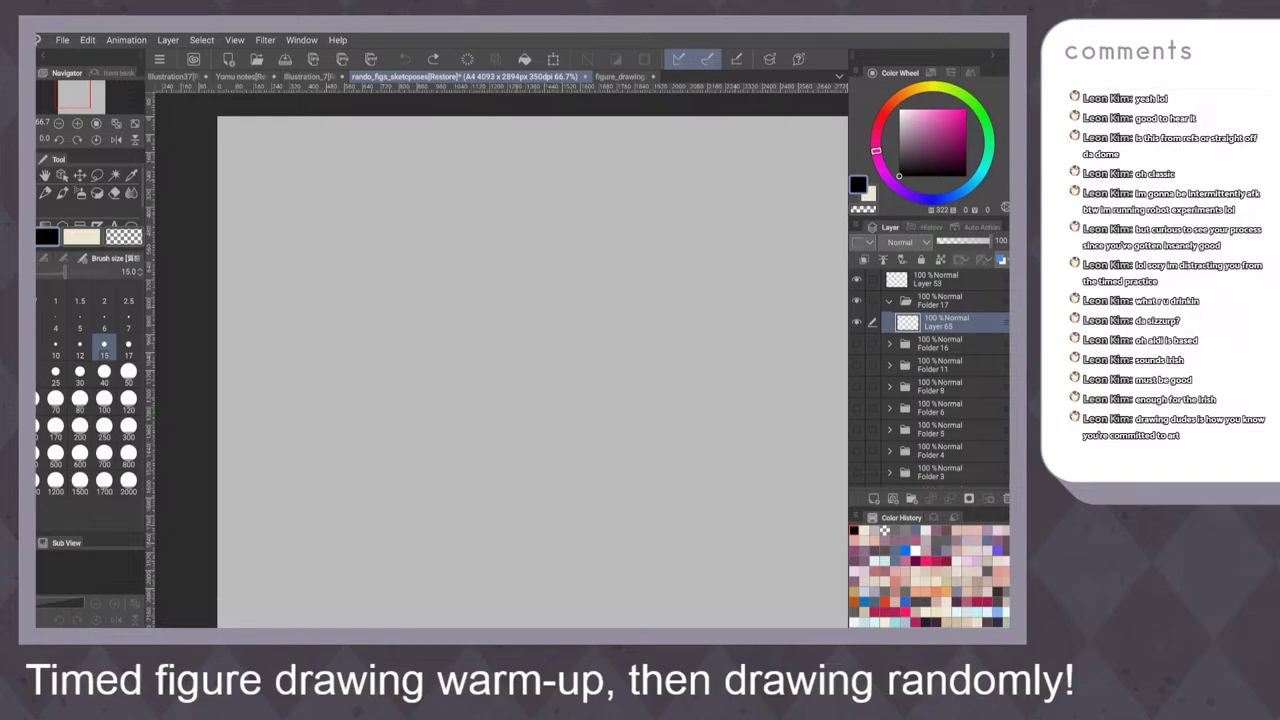
{"action": "left_click_drag", "start_coordinate": [328, 193], "coordinate": [473, 275]}
{"action": "scroll", "coordinate": [580, 384], "scroll_direction": "up", "scroll_amount": 3}
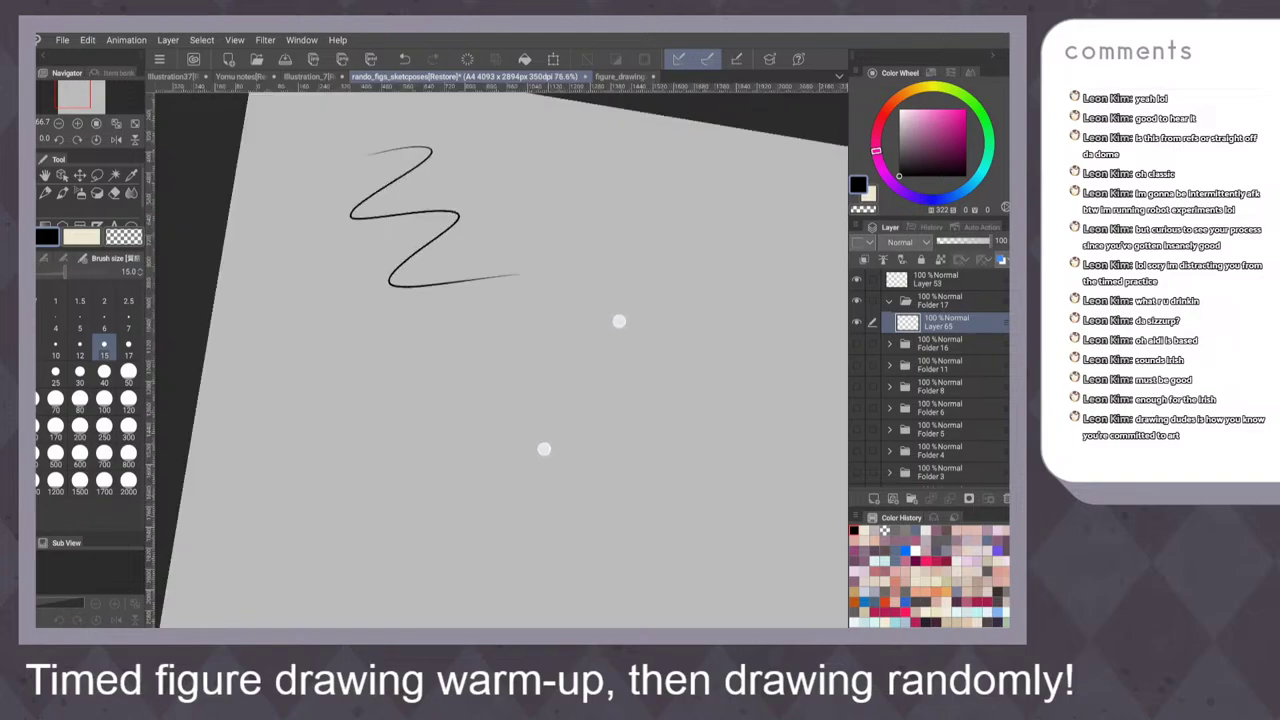
{"action": "key", "text": "ctrl+z"}
{"action": "scroll", "coordinate": [610, 390], "scroll_direction": "up", "scroll_amount": 1}
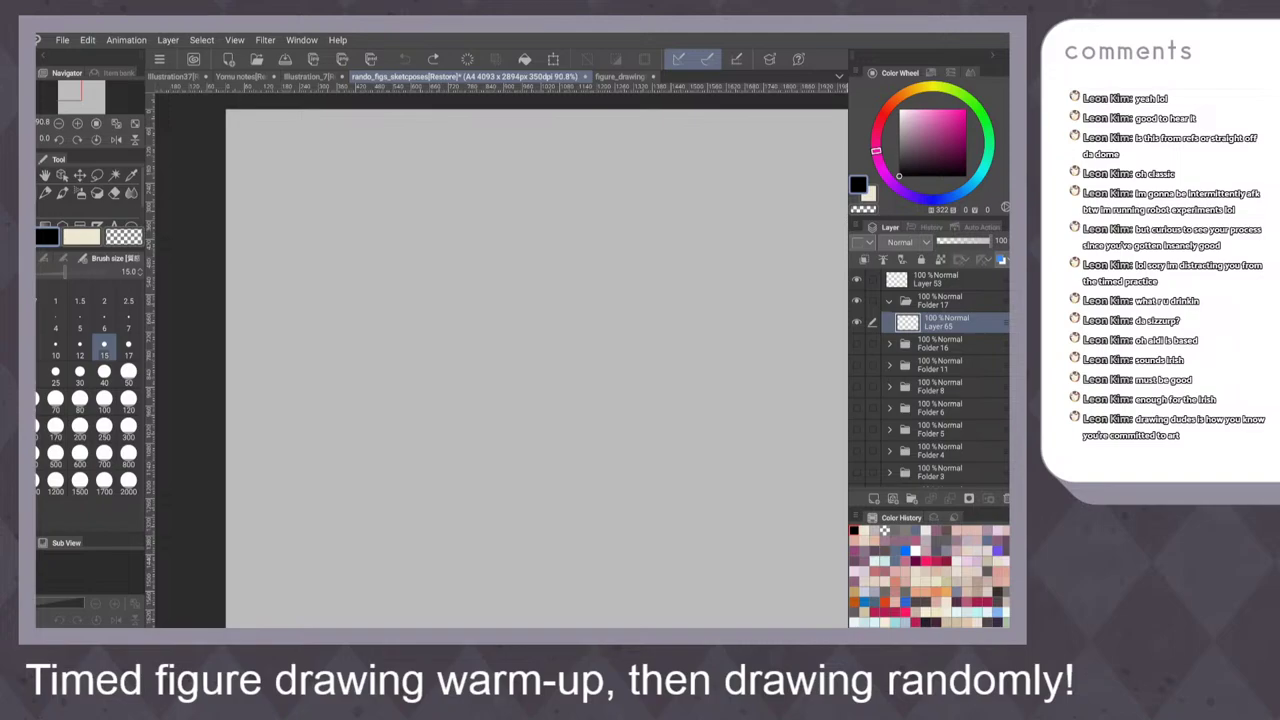
Try a large upright oval as the start of a figure in the upper part of the canvas and undo it
{"action": "left_click_drag", "start_coordinate": [610, 346], "coordinate": [591, 342]}
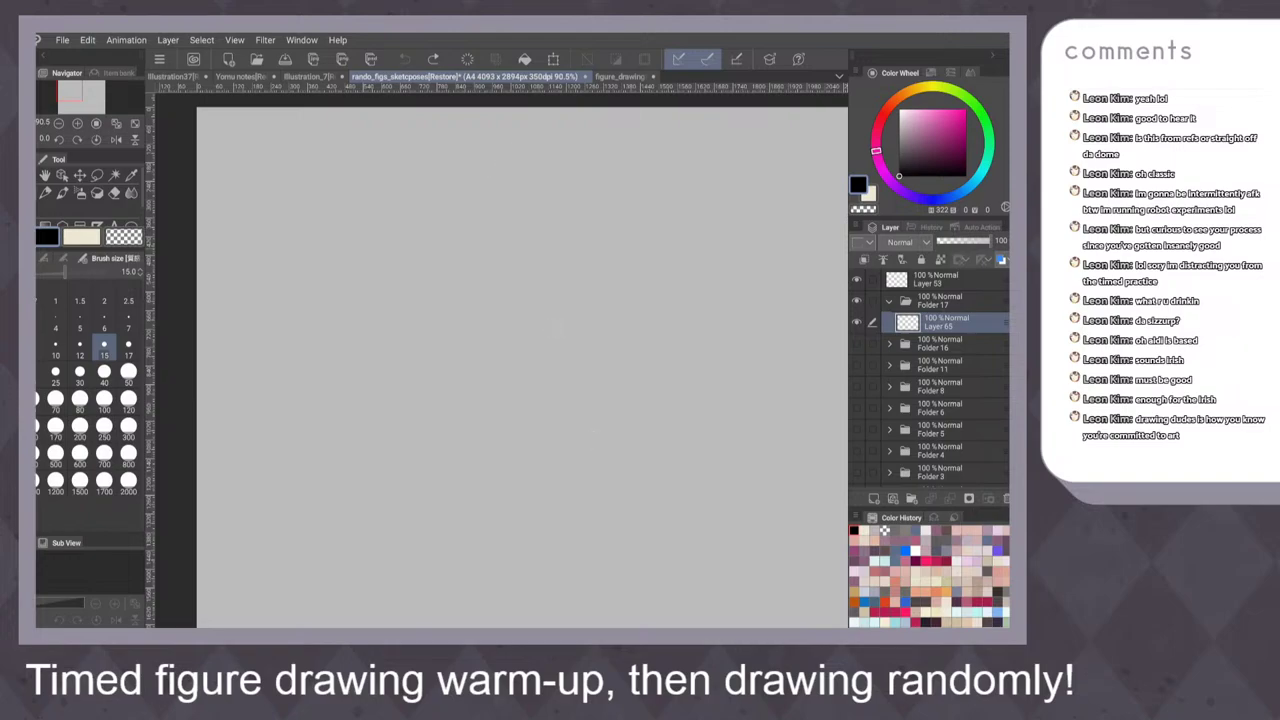
{"action": "mouse_move", "coordinate": [361, 248]}
{"action": "left_mouse_down"}
{"action": "mouse_move", "coordinate": [354, 335]}
{"action": "mouse_move", "coordinate": [436, 307]}
{"action": "left_mouse_up"}
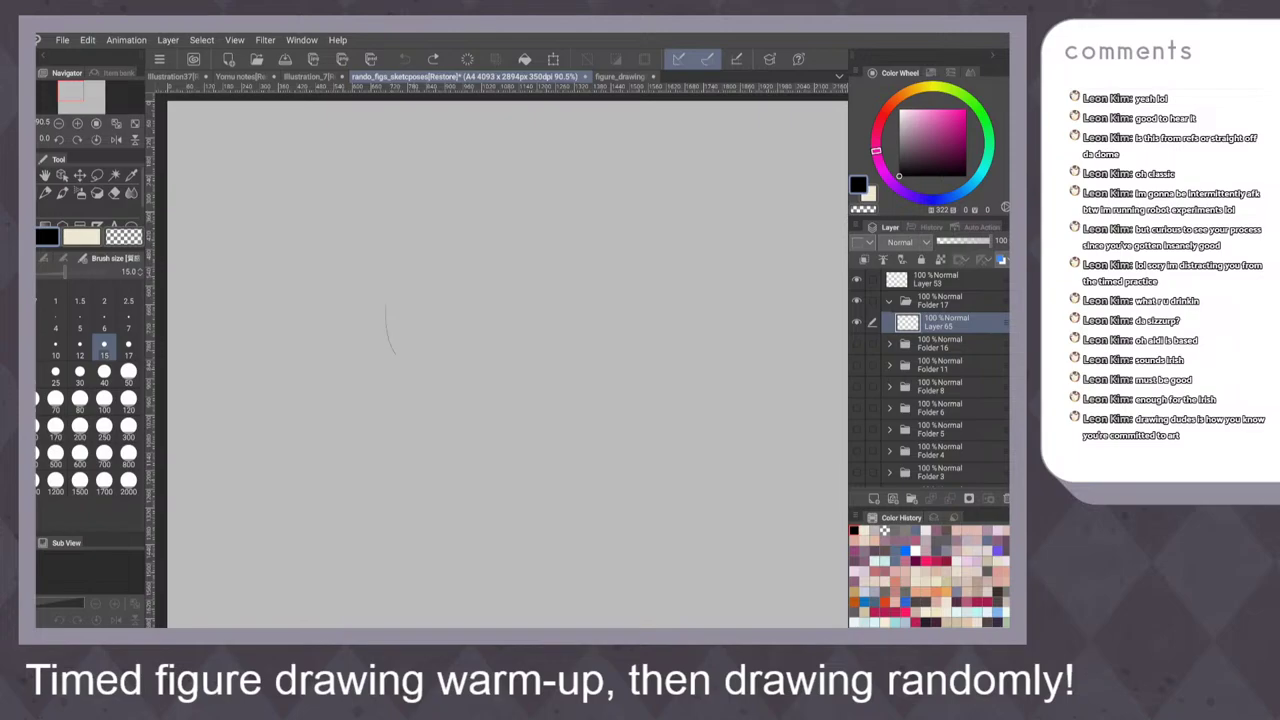
{"action": "mouse_move", "coordinate": [394, 352]}
{"action": "left_mouse_down"}
{"action": "mouse_move", "coordinate": [472, 348]}
{"action": "mouse_move", "coordinate": [395, 245]}
{"action": "mouse_move", "coordinate": [468, 224]}
{"action": "mouse_move", "coordinate": [432, 225]}
{"action": "left_mouse_up"}
{"action": "key", "text": "ctrl+z"}
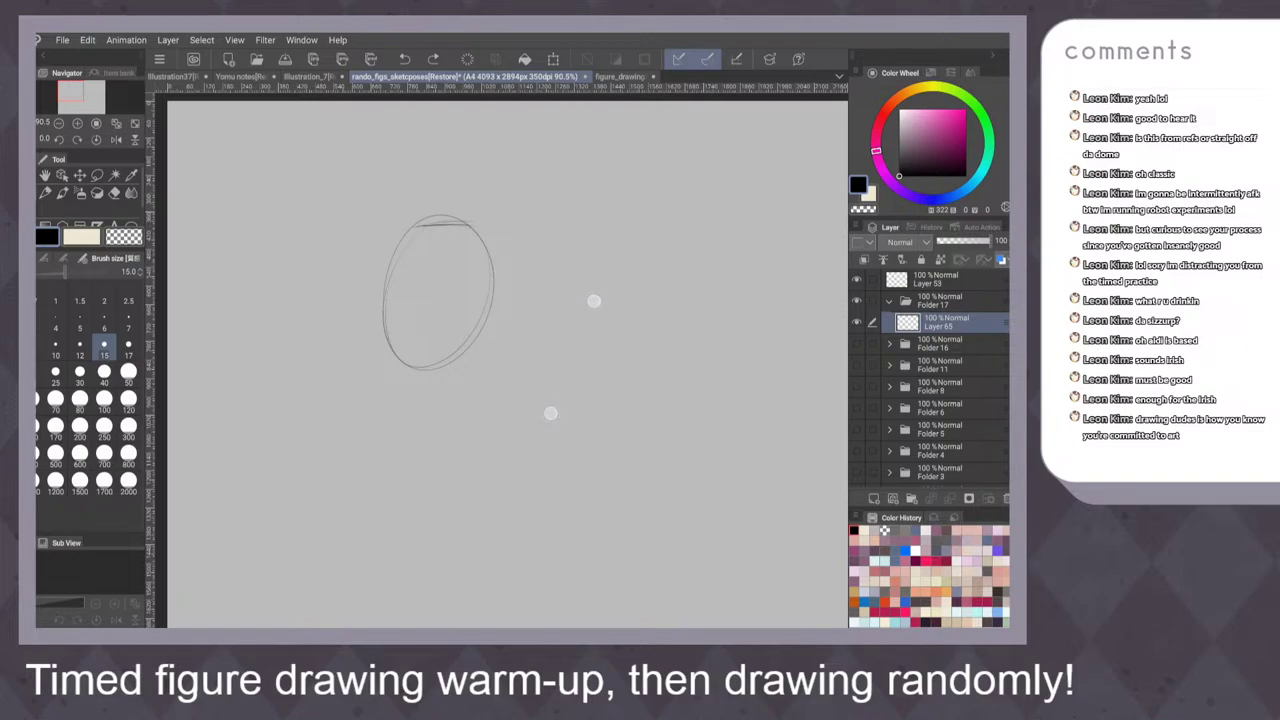
{"action": "key", "text": "ctrl+z"}
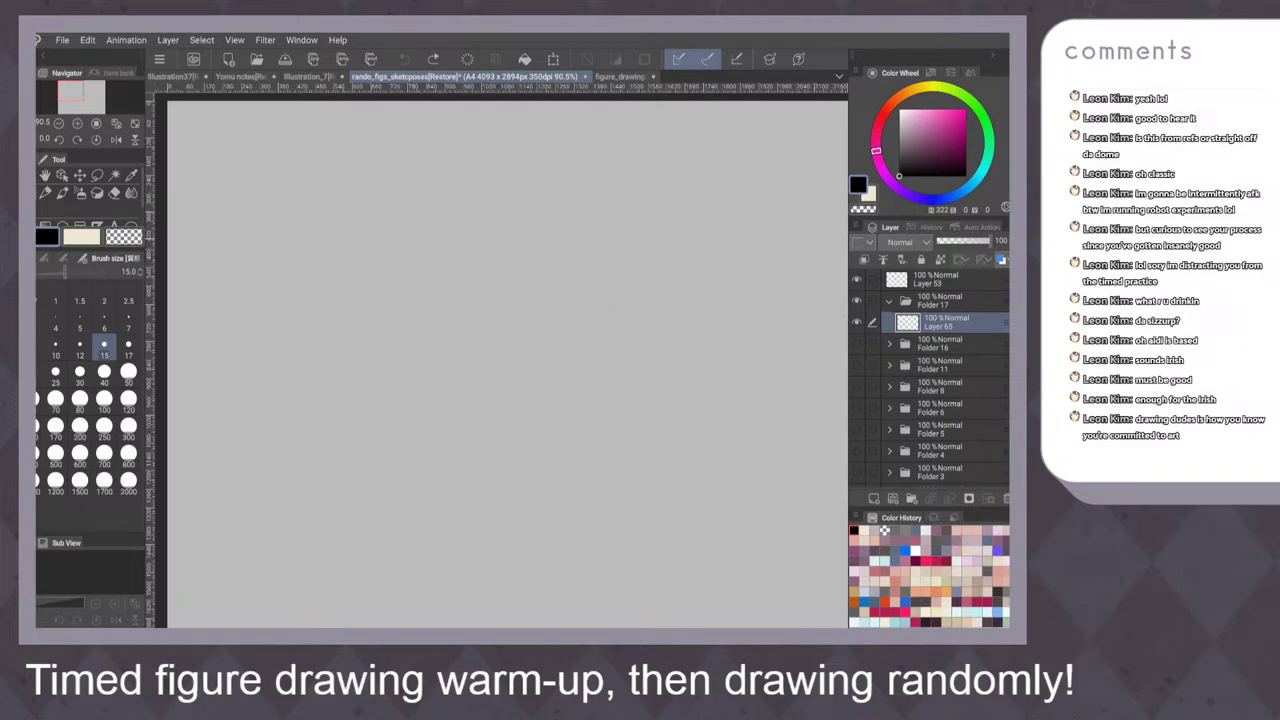
Try a smaller oval tilted the other way as the figure's base shape and clear the layer
{"action": "mouse_move", "coordinate": [392, 285]}
{"action": "left_mouse_down"}
{"action": "mouse_move", "coordinate": [460, 365]}
{"action": "mouse_move", "coordinate": [395, 240]}
{"action": "left_mouse_up"}
{"action": "scroll", "coordinate": [635, 412], "scroll_direction": "down", "scroll_amount": 1}
{"action": "key", "text": "ctrl+z"}
{"action": "mouse_move", "coordinate": [470, 305]}
{"action": "left_mouse_down"}
{"action": "mouse_move", "coordinate": [505, 440]}
{"action": "mouse_move", "coordinate": [470, 300]}
{"action": "left_mouse_up"}
{"action": "scroll", "coordinate": [614, 373], "scroll_direction": "up", "scroll_amount": 1}
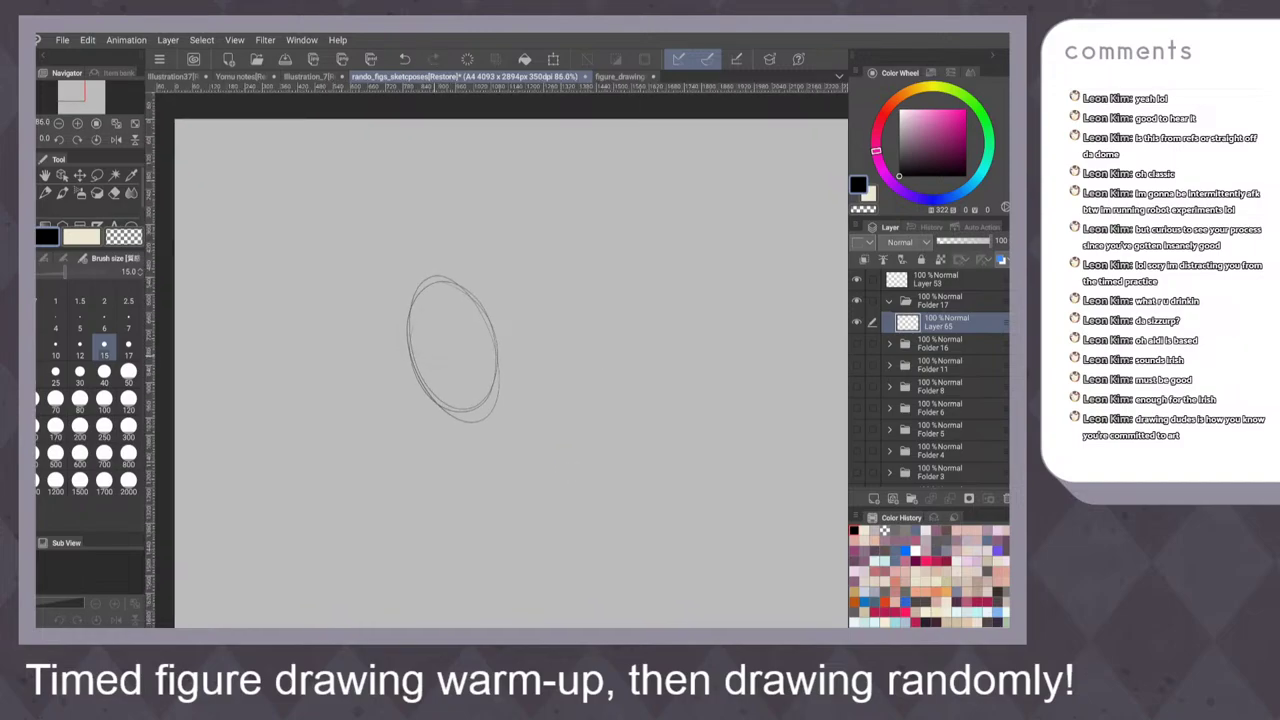
{"action": "left_click_drag", "start_coordinate": [433, 287], "coordinate": [481, 412]}
{"action": "left_click", "coordinate": [467, 59]}
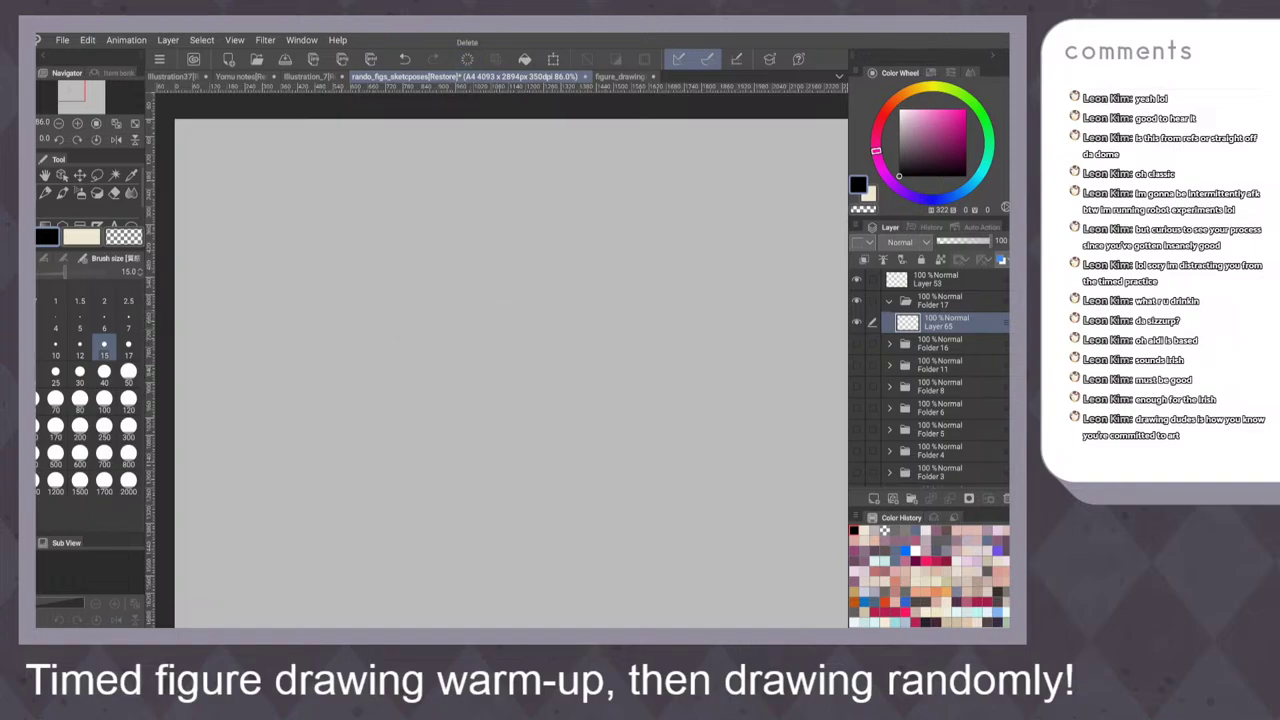
Sketch an angular, tilted ribcage outline with a short slanted top edge and a pointed lower end
{"action": "mouse_move", "coordinate": [420, 300]}
{"action": "left_mouse_down"}
{"action": "mouse_move", "coordinate": [476, 282]}
{"action": "mouse_move", "coordinate": [501, 365]}
{"action": "left_mouse_up"}
{"action": "key", "text": "ctrl+z"}
{"action": "key", "text": "ctrl+z"}
{"action": "mouse_move", "coordinate": [472, 282]}
{"action": "left_mouse_down"}
{"action": "mouse_move", "coordinate": [528, 394]}
{"action": "mouse_move", "coordinate": [510, 450]}
{"action": "left_mouse_up"}
{"action": "mouse_move", "coordinate": [429, 300]}
{"action": "left_mouse_down"}
{"action": "mouse_move", "coordinate": [439, 430]}
{"action": "mouse_move", "coordinate": [488, 462]}
{"action": "left_mouse_up"}
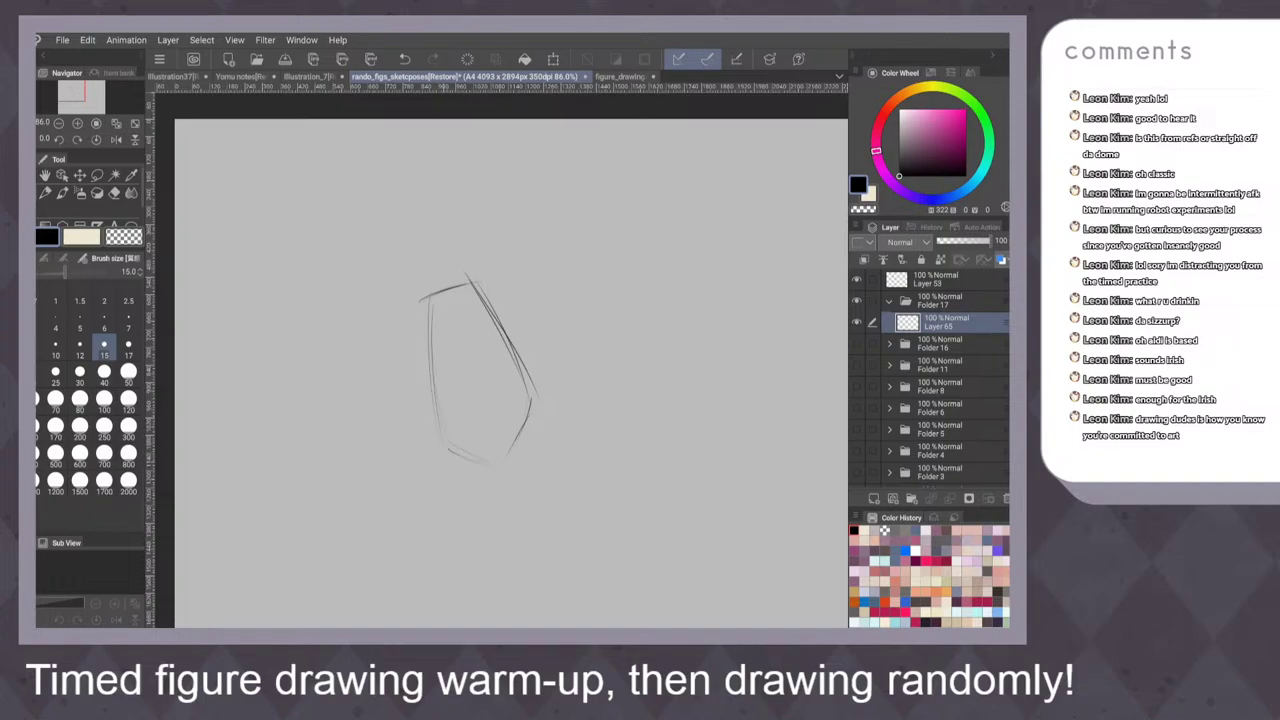
{"action": "mouse_move", "coordinate": [436, 408]}
{"action": "left_mouse_down"}
{"action": "mouse_move", "coordinate": [450, 444]}
{"action": "mouse_move", "coordinate": [502, 465]}
{"action": "left_mouse_up"}
{"action": "left_click_drag", "start_coordinate": [526, 404], "coordinate": [513, 442]}
Add a curved line rising from the ribcage's upper corner and reinforce the outline's lower edges
{"action": "left_click_drag", "start_coordinate": [470, 240], "coordinate": [480, 302]}
{"action": "left_click_drag", "start_coordinate": [476, 204], "coordinate": [469, 280]}
{"action": "left_click_drag", "start_coordinate": [643, 329], "coordinate": [618, 267]}
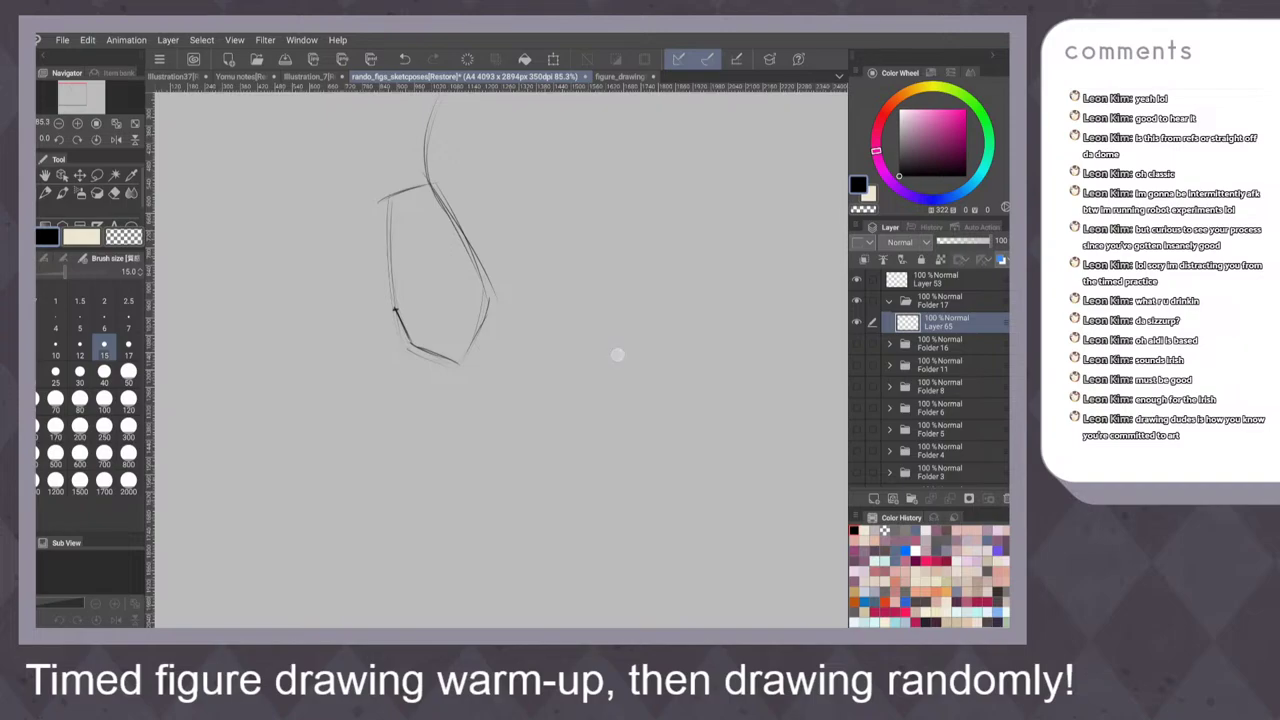
{"action": "left_click_drag", "start_coordinate": [614, 354], "coordinate": [602, 337]}
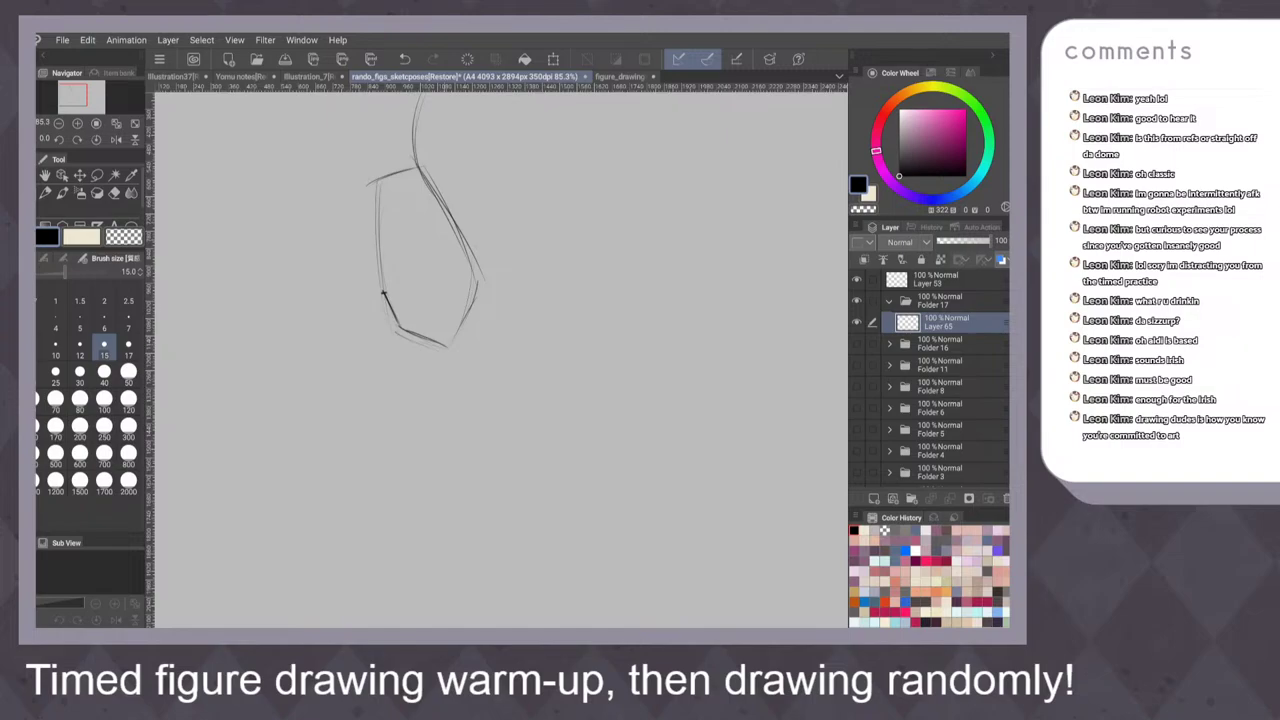
Round off the bottom of the ribcage, darken its outer side and add a long inner contour line
{"action": "mouse_move", "coordinate": [474, 292]}
{"action": "left_mouse_down"}
{"action": "mouse_move", "coordinate": [440, 340]}
{"action": "mouse_move", "coordinate": [424, 336]}
{"action": "mouse_move", "coordinate": [466, 306]}
{"action": "left_mouse_up"}
{"action": "mouse_move", "coordinate": [384, 294]}
{"action": "left_mouse_down"}
{"action": "mouse_move", "coordinate": [404, 330]}
{"action": "mouse_move", "coordinate": [464, 314]}
{"action": "left_mouse_up"}
{"action": "left_click_drag", "start_coordinate": [379, 205], "coordinate": [384, 288]}
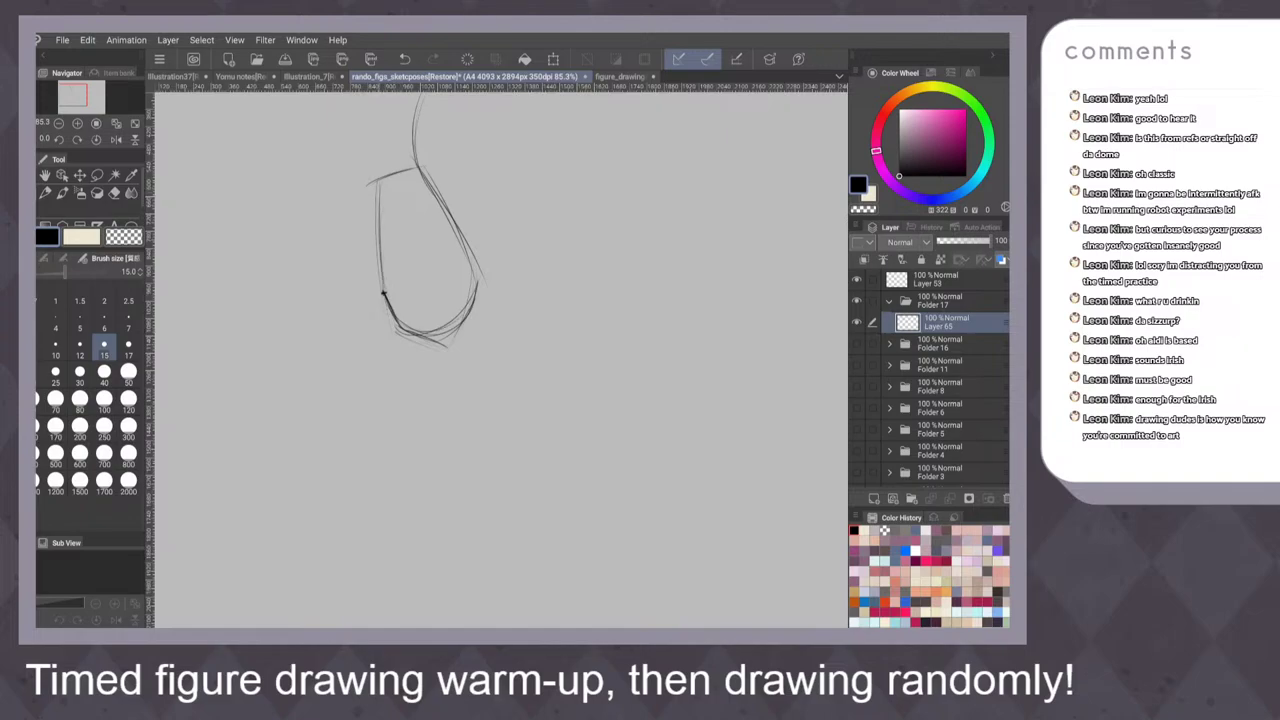
{"action": "left_click_drag", "start_coordinate": [393, 260], "coordinate": [404, 328]}
Try a waist curve leading into an oval hip shape with slanted pelvis lines, and undo the pelvis lines
{"action": "left_click_drag", "start_coordinate": [441, 194], "coordinate": [484, 313]}
{"action": "mouse_move", "coordinate": [471, 246]}
{"action": "left_mouse_down"}
{"action": "mouse_move", "coordinate": [487, 314]}
{"action": "mouse_move", "coordinate": [511, 327]}
{"action": "left_mouse_up"}
{"action": "left_click_drag", "start_coordinate": [488, 309], "coordinate": [575, 405]}
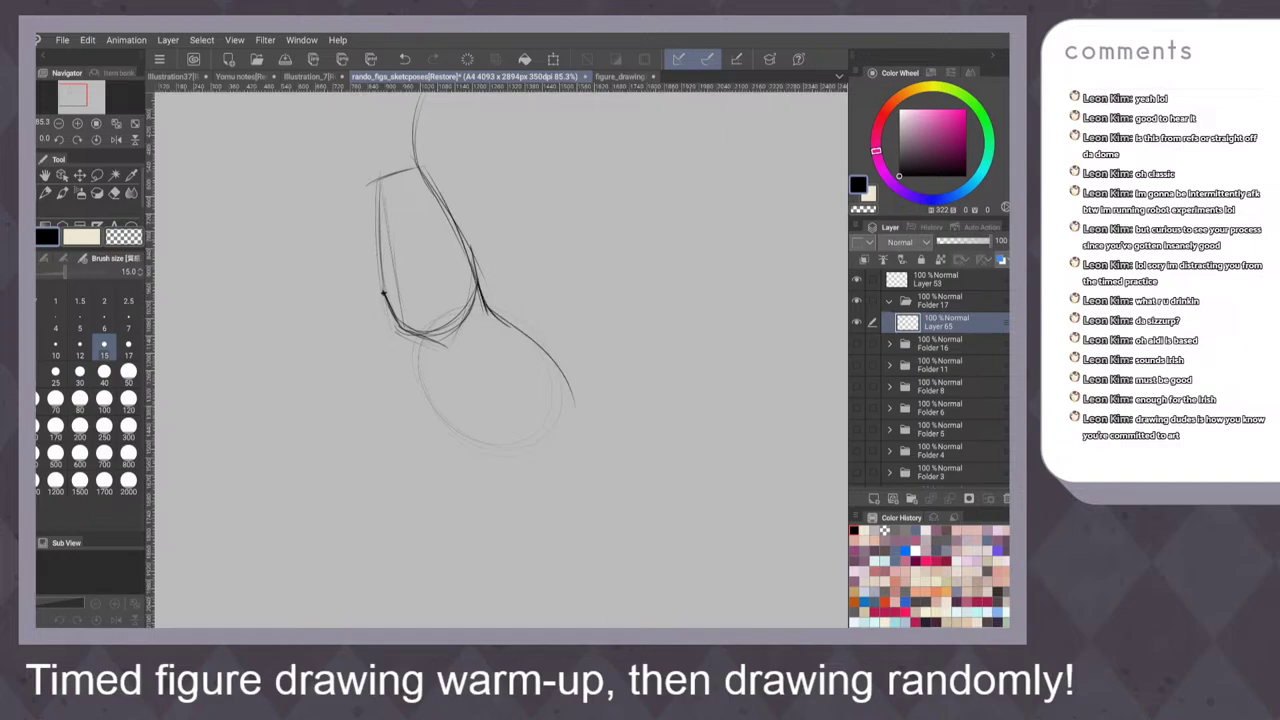
{"action": "left_click_drag", "start_coordinate": [548, 360], "coordinate": [582, 432]}
{"action": "left_click_drag", "start_coordinate": [502, 398], "coordinate": [474, 439]}
{"action": "key", "text": "ctrl+z"}
{"action": "mouse_move", "coordinate": [515, 391]}
{"action": "left_mouse_down"}
{"action": "mouse_move", "coordinate": [474, 446]}
{"action": "mouse_move", "coordinate": [554, 390]}
{"action": "left_mouse_up"}
{"action": "mouse_move", "coordinate": [490, 310]}
{"action": "left_mouse_down"}
{"action": "mouse_move", "coordinate": [548, 352]}
{"action": "mouse_move", "coordinate": [576, 440]}
{"action": "mouse_move", "coordinate": [550, 455]}
{"action": "left_mouse_up"}
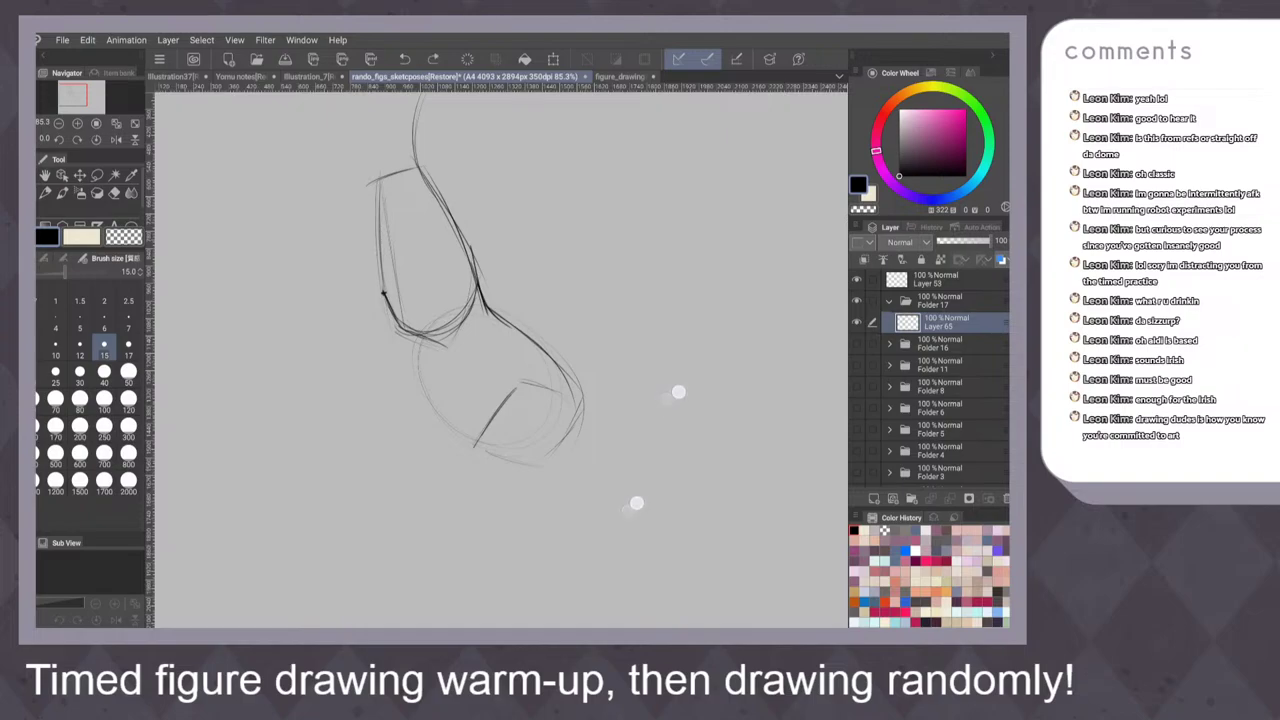
{"action": "key", "text": "ctrl+z"}
{"action": "key", "text": "ctrl+z"}
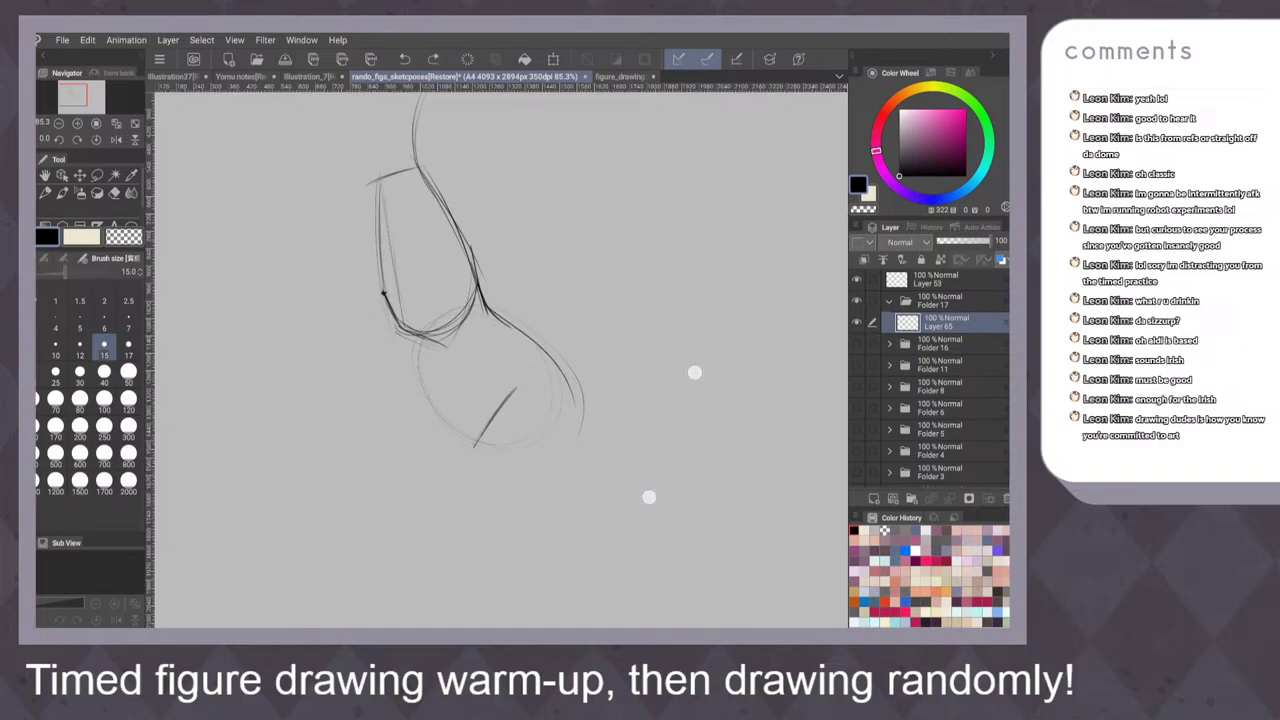
{"action": "key", "text": "ctrl+z"}
Try a steeper pelvis side and top edge inside the hip oval, and undo everything below the ribcage
{"action": "left_click_drag", "start_coordinate": [516, 365], "coordinate": [502, 442]}
{"action": "left_click_drag", "start_coordinate": [518, 360], "coordinate": [564, 368]}
{"action": "mouse_move", "coordinate": [496, 312]}
{"action": "left_mouse_down"}
{"action": "mouse_move", "coordinate": [582, 374]}
{"action": "mouse_move", "coordinate": [578, 430]}
{"action": "left_mouse_up"}
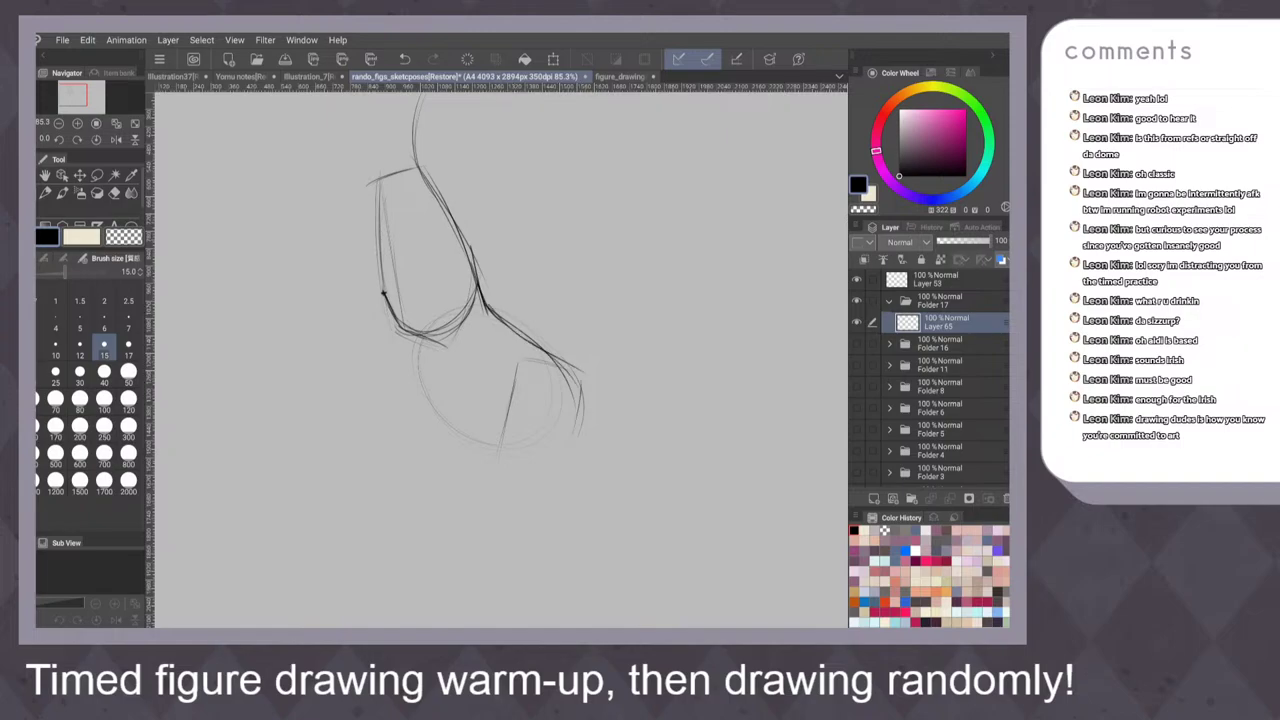
{"action": "key", "text": "ctrl+z"}
{"action": "key", "text": "ctrl+z"}
{"action": "key", "text": "ctrl+z"}
{"action": "key", "text": "ctrl+z"}
{"action": "key", "text": "ctrl+z"}
{"action": "key", "text": "ctrl+z"}
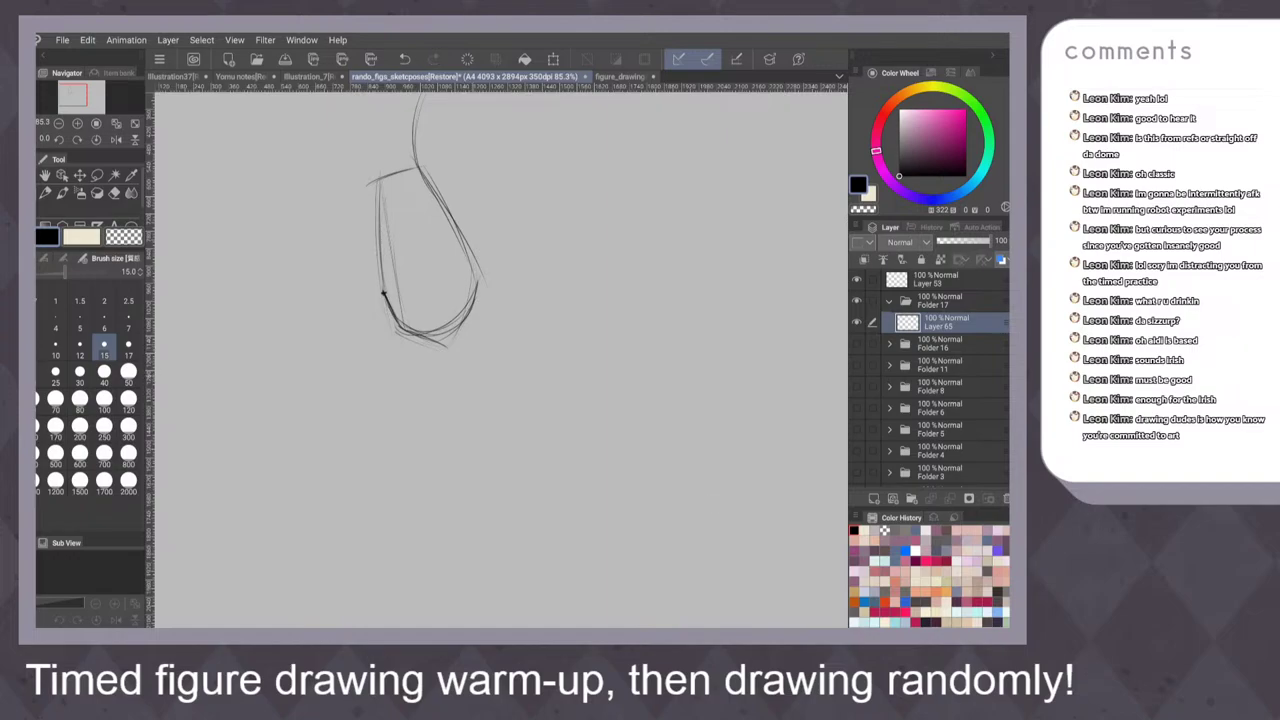
Sketch the slanted sides and sloping upper edge of a pelvis box below the ribcage
{"action": "left_click_drag", "start_coordinate": [485, 340], "coordinate": [440, 415]}
{"action": "mouse_move", "coordinate": [504, 342]}
{"action": "left_mouse_down"}
{"action": "mouse_move", "coordinate": [566, 370]}
{"action": "mouse_move", "coordinate": [559, 431]}
{"action": "left_mouse_up"}
{"action": "left_click_drag", "start_coordinate": [582, 394], "coordinate": [553, 443]}
{"action": "key", "text": "ctrl+z"}
{"action": "key", "text": "ctrl+z"}
{"action": "left_click_drag", "start_coordinate": [584, 388], "coordinate": [532, 473]}
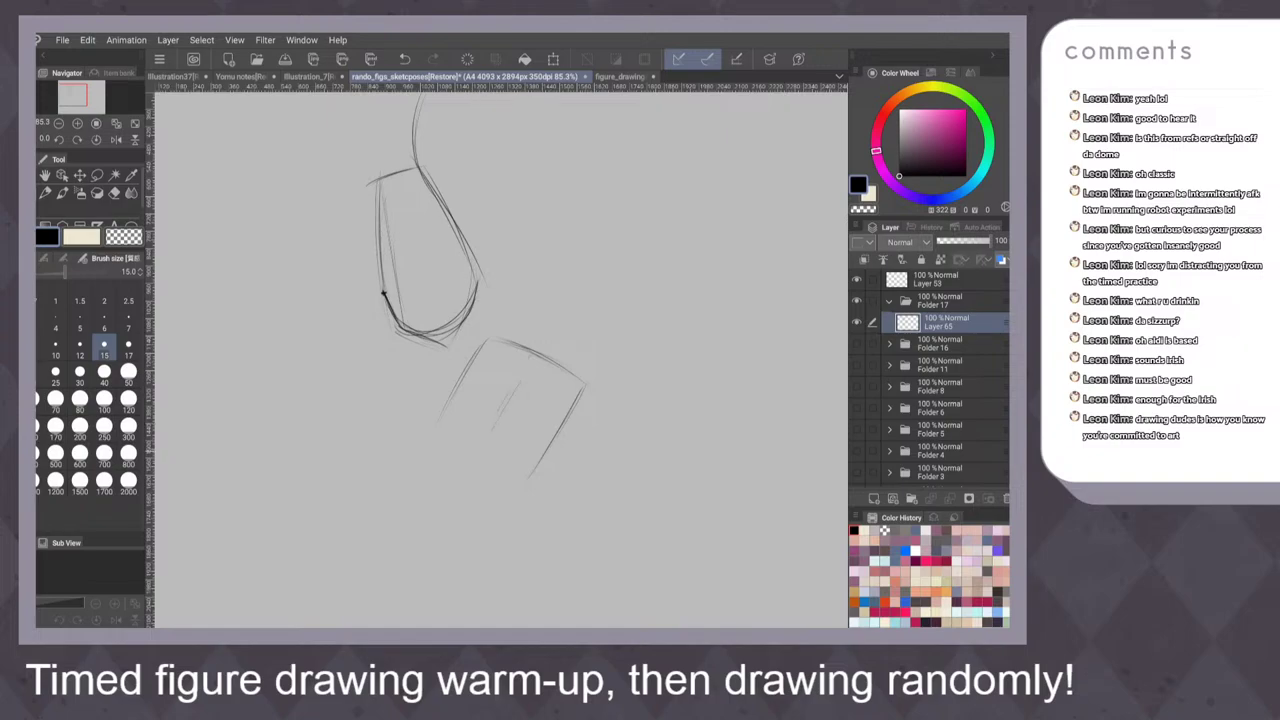
Add the pelvis box's inner corner edges and a curved waist line joining it to the bottom of the ribcage
{"action": "mouse_move", "coordinate": [522, 374]}
{"action": "left_mouse_down"}
{"action": "mouse_move", "coordinate": [582, 386]}
{"action": "mouse_move", "coordinate": [537, 462]}
{"action": "left_mouse_up"}
{"action": "left_click_drag", "start_coordinate": [395, 330], "coordinate": [497, 431]}
{"action": "left_click_drag", "start_coordinate": [444, 386], "coordinate": [490, 434]}
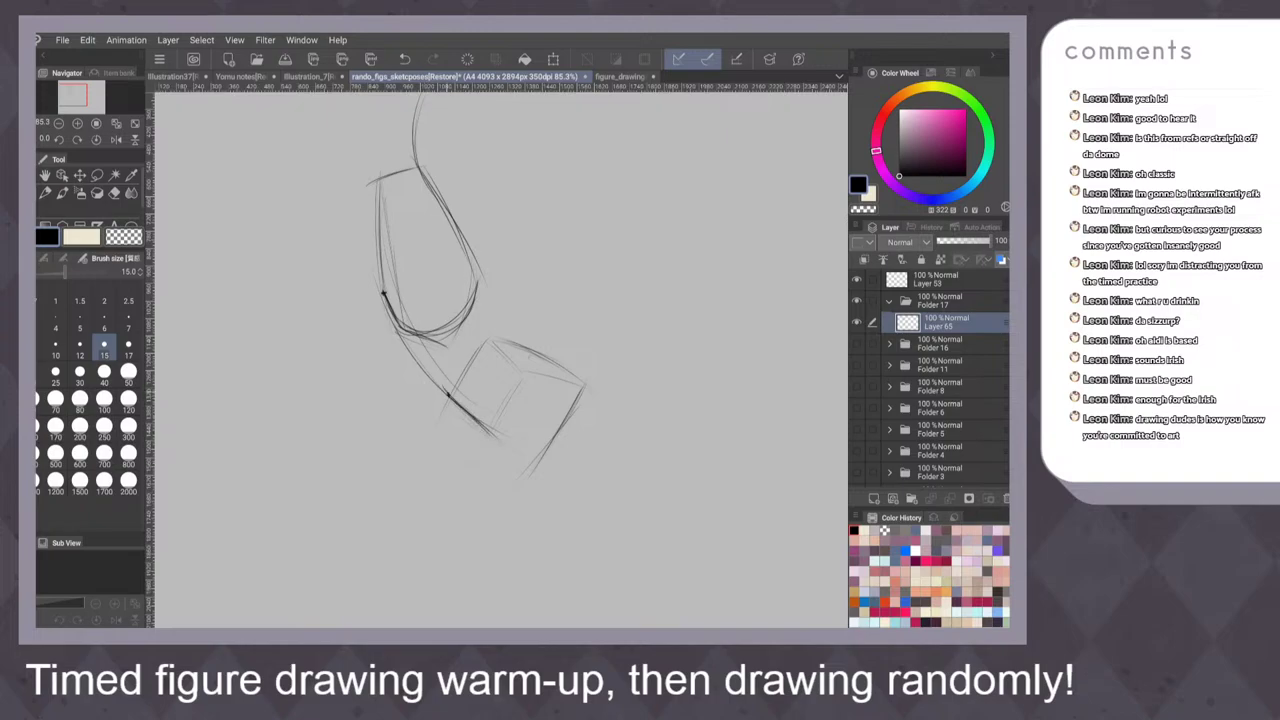
{"action": "scroll", "coordinate": [590, 402], "scroll_direction": "down", "scroll_amount": 2}
{"action": "scroll", "coordinate": [606, 400], "scroll_direction": "up", "scroll_amount": 2}
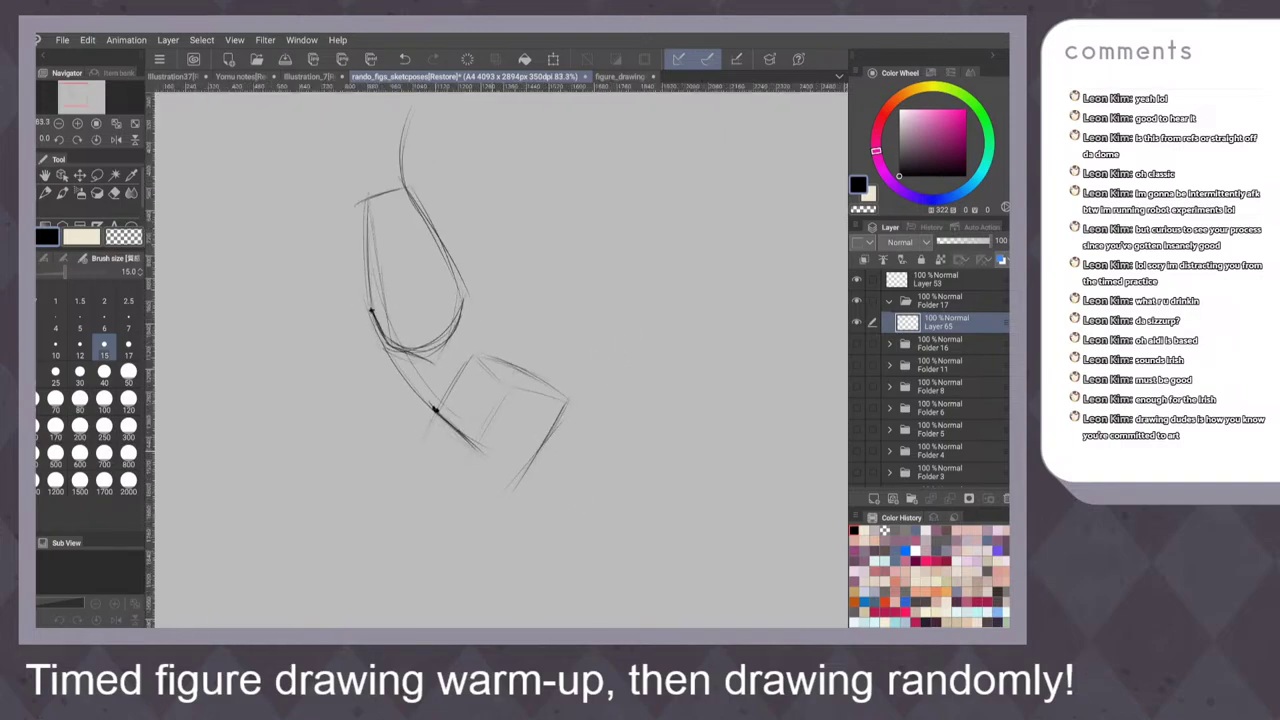
Close the lower edge of the pelvis box and reinforce its inner corner and upper edges
{"action": "mouse_move", "coordinate": [560, 415]}
{"action": "left_mouse_down"}
{"action": "mouse_move", "coordinate": [528, 462]}
{"action": "mouse_move", "coordinate": [508, 540]}
{"action": "mouse_move", "coordinate": [540, 447]}
{"action": "left_mouse_up"}
{"action": "key", "text": "ctrl+z"}
{"action": "left_click_drag", "start_coordinate": [502, 390], "coordinate": [480, 448]}
{"action": "left_click_drag", "start_coordinate": [474, 356], "coordinate": [534, 388]}
Lasso the pelvis box and transform it, rotating it slightly counterclockwise and moving it closer to the ribcage
{"action": "key", "text": "m"}
{"action": "mouse_move", "coordinate": [468, 334]}
{"action": "left_mouse_down"}
{"action": "mouse_move", "coordinate": [455, 368]}
{"action": "mouse_move", "coordinate": [548, 470]}
{"action": "mouse_move", "coordinate": [480, 330]}
{"action": "left_mouse_up"}
{"action": "key", "text": "ctrl+t"}
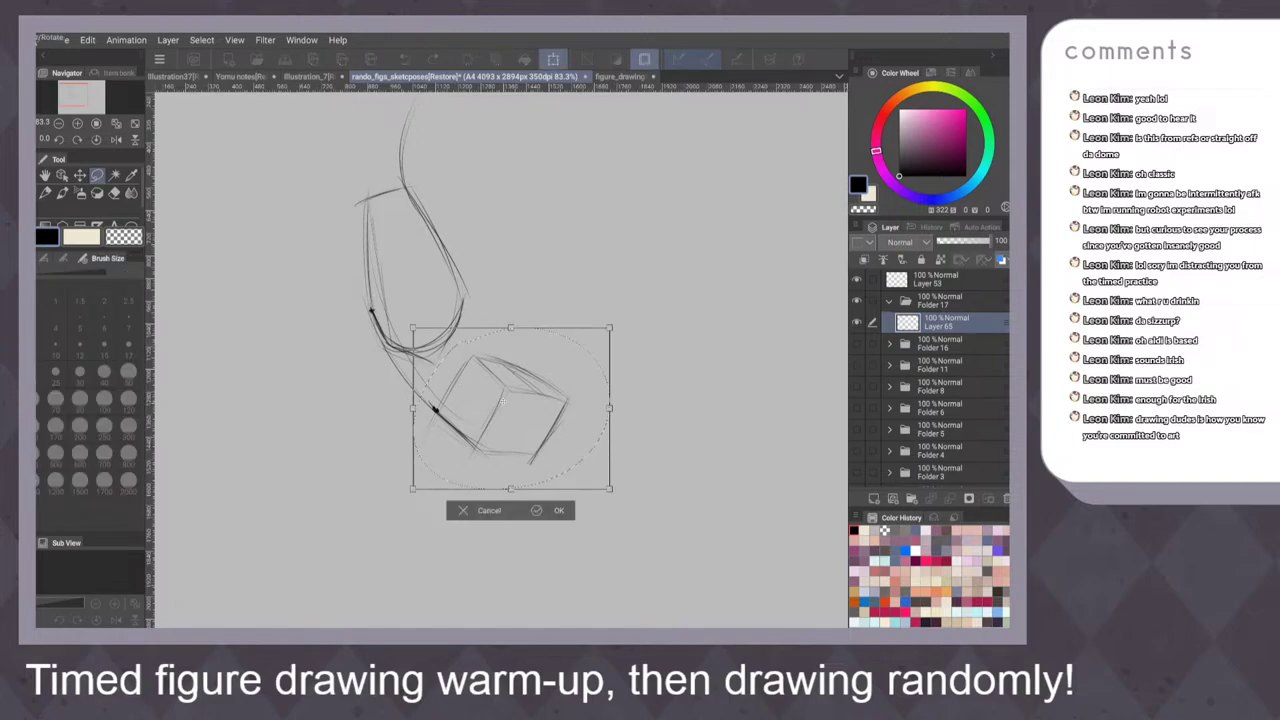
{"action": "left_click_drag", "start_coordinate": [536, 422], "coordinate": [524, 413]}
{"action": "left_click_drag", "start_coordinate": [638, 306], "coordinate": [642, 289]}
{"action": "left_click_drag", "start_coordinate": [545, 358], "coordinate": [549, 357]}
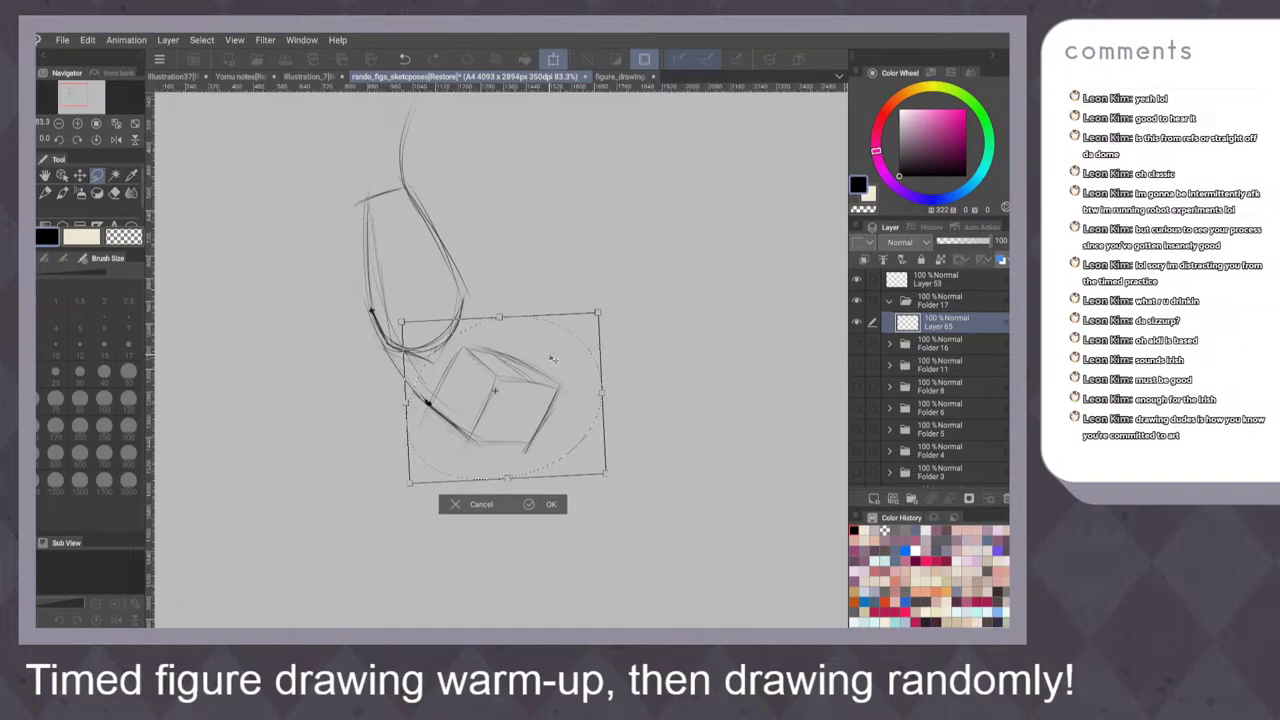
{"action": "left_click_drag", "start_coordinate": [552, 359], "coordinate": [556, 361]}
{"action": "key", "text": "Return"}
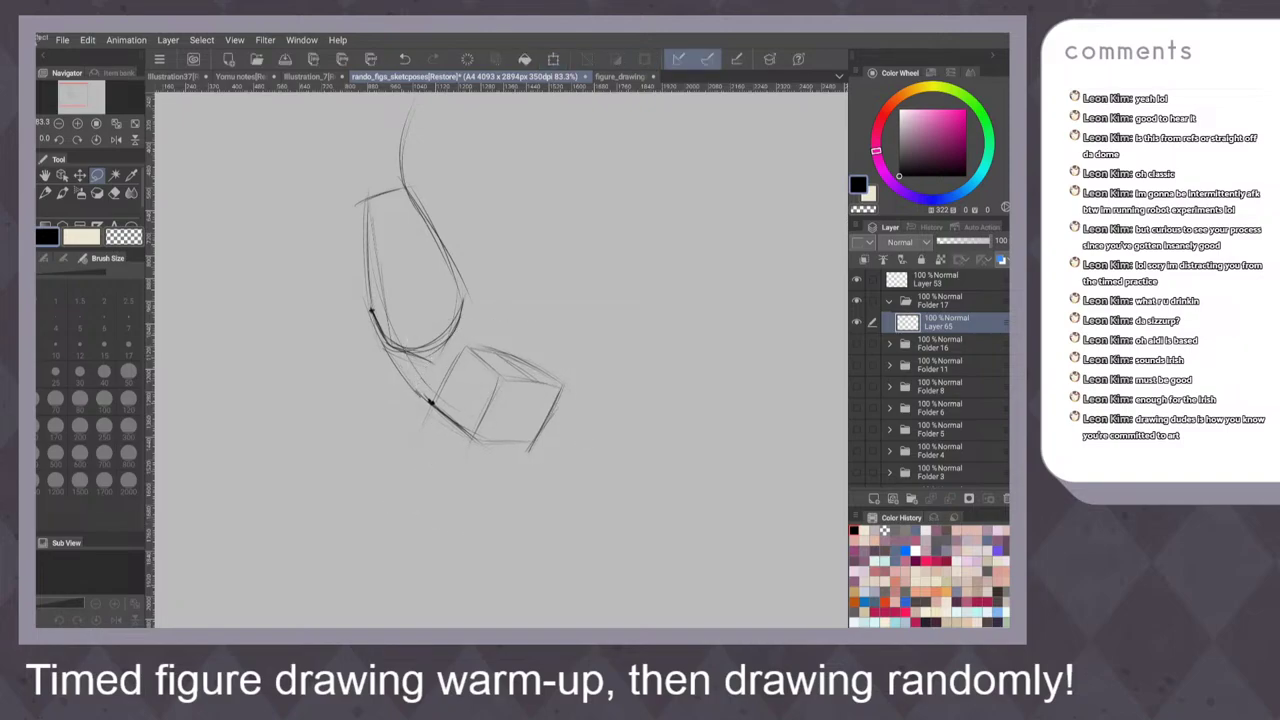
Return to the sketching brush and retrace the pelvis box side facing the ribcage
{"action": "key", "text": "p"}
{"action": "left_click_drag", "start_coordinate": [621, 343], "coordinate": [591, 386]}
{"action": "key", "text": "ctrl+z"}
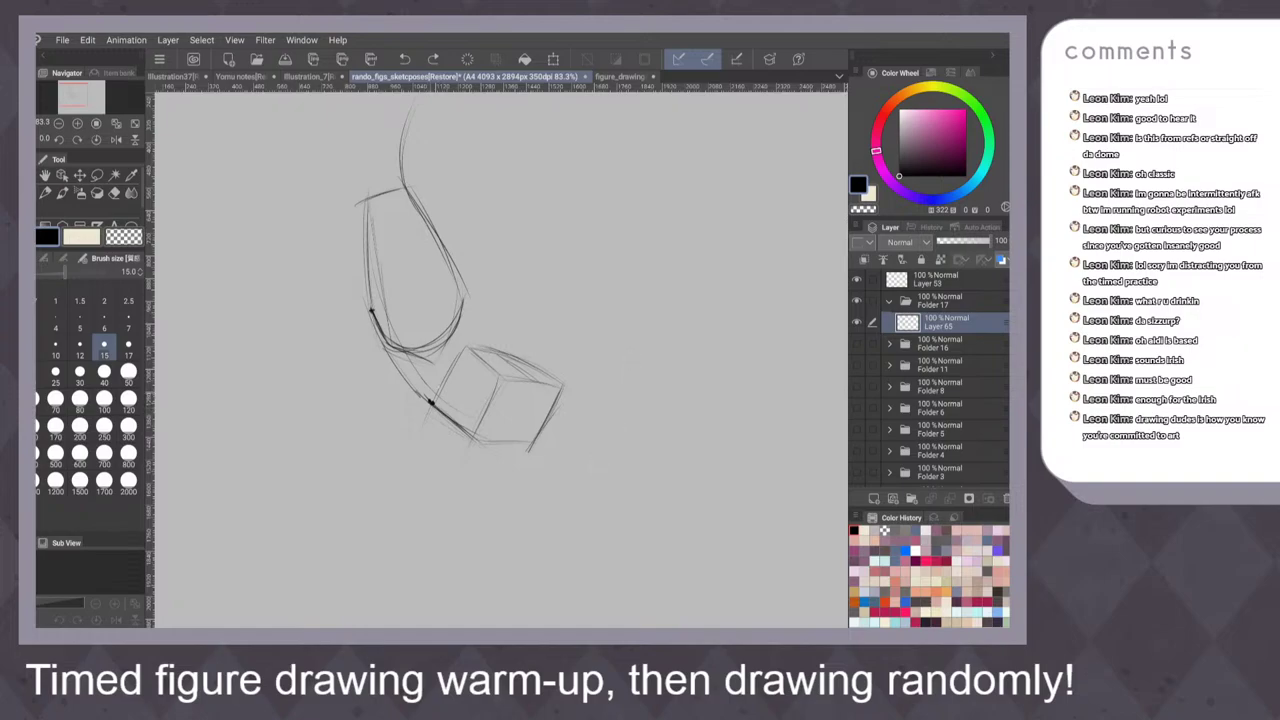
{"action": "left_click_drag", "start_coordinate": [466, 347], "coordinate": [433, 399]}
{"action": "scroll", "coordinate": [631, 369], "scroll_direction": "down", "scroll_amount": 1}
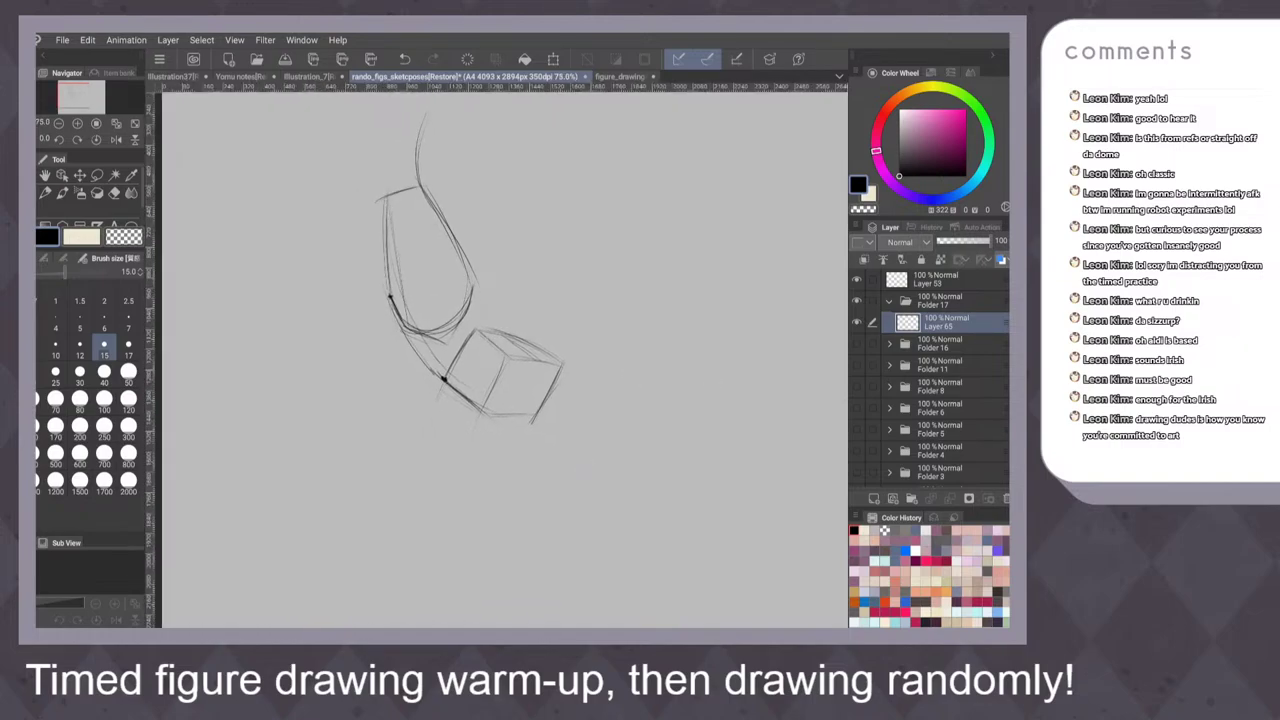
Widen the pelvis box by redrawing its front corner, far side and lower edges farther from the waist
{"action": "mouse_move", "coordinate": [506, 354]}
{"action": "left_mouse_down"}
{"action": "mouse_move", "coordinate": [532, 376]}
{"action": "mouse_move", "coordinate": [582, 378]}
{"action": "mouse_move", "coordinate": [549, 429]}
{"action": "left_mouse_up"}
{"action": "key", "text": "ctrl+z"}
{"action": "key", "text": "ctrl+z"}
{"action": "left_click_drag", "start_coordinate": [581, 384], "coordinate": [563, 421]}
{"action": "left_click_drag", "start_coordinate": [468, 404], "coordinate": [498, 430]}
{"action": "mouse_move", "coordinate": [528, 376]}
{"action": "left_mouse_down"}
{"action": "mouse_move", "coordinate": [500, 424]}
{"action": "mouse_move", "coordinate": [550, 430]}
{"action": "left_mouse_up"}
{"action": "mouse_move", "coordinate": [580, 386]}
{"action": "left_mouse_down"}
{"action": "mouse_move", "coordinate": [556, 421]}
{"action": "mouse_move", "coordinate": [534, 420]}
{"action": "left_mouse_up"}
{"action": "left_click_drag", "start_coordinate": [504, 376], "coordinate": [494, 385]}
{"action": "key", "text": "ctrl+z"}
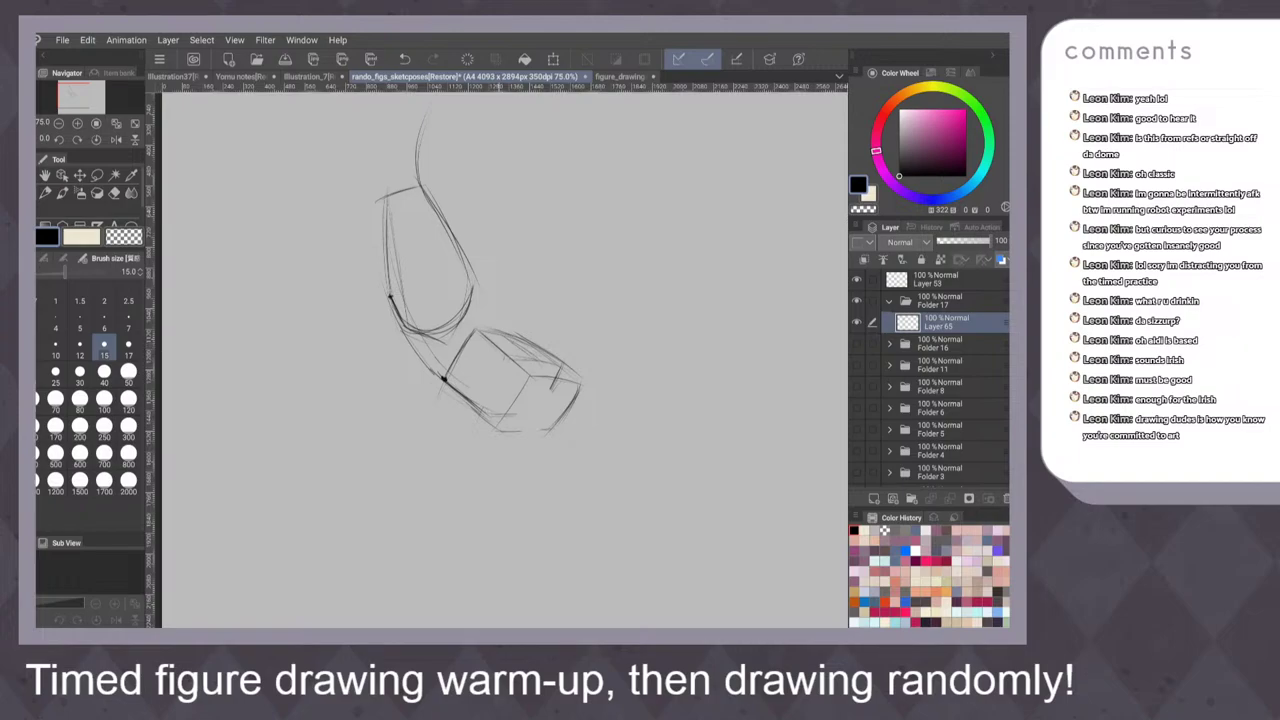
Reinforce the ribcage's lower outer curve and darken the pelvis box's upper edge
{"action": "mouse_move", "coordinate": [521, 353]}
{"action": "left_mouse_down"}
{"action": "mouse_move", "coordinate": [555, 363]}
{"action": "mouse_move", "coordinate": [524, 345]}
{"action": "left_mouse_up"}
{"action": "left_click_drag", "start_coordinate": [462, 244], "coordinate": [478, 302]}
{"action": "key", "text": "ctrl+z"}
{"action": "left_click_drag", "start_coordinate": [465, 250], "coordinate": [473, 284]}
{"action": "left_click_drag", "start_coordinate": [481, 328], "coordinate": [537, 341]}
{"action": "mouse_move", "coordinate": [629, 331]}
{"action": "left_mouse_down"}
{"action": "mouse_move", "coordinate": [564, 273]}
{"action": "mouse_move", "coordinate": [590, 254]}
{"action": "left_mouse_up"}
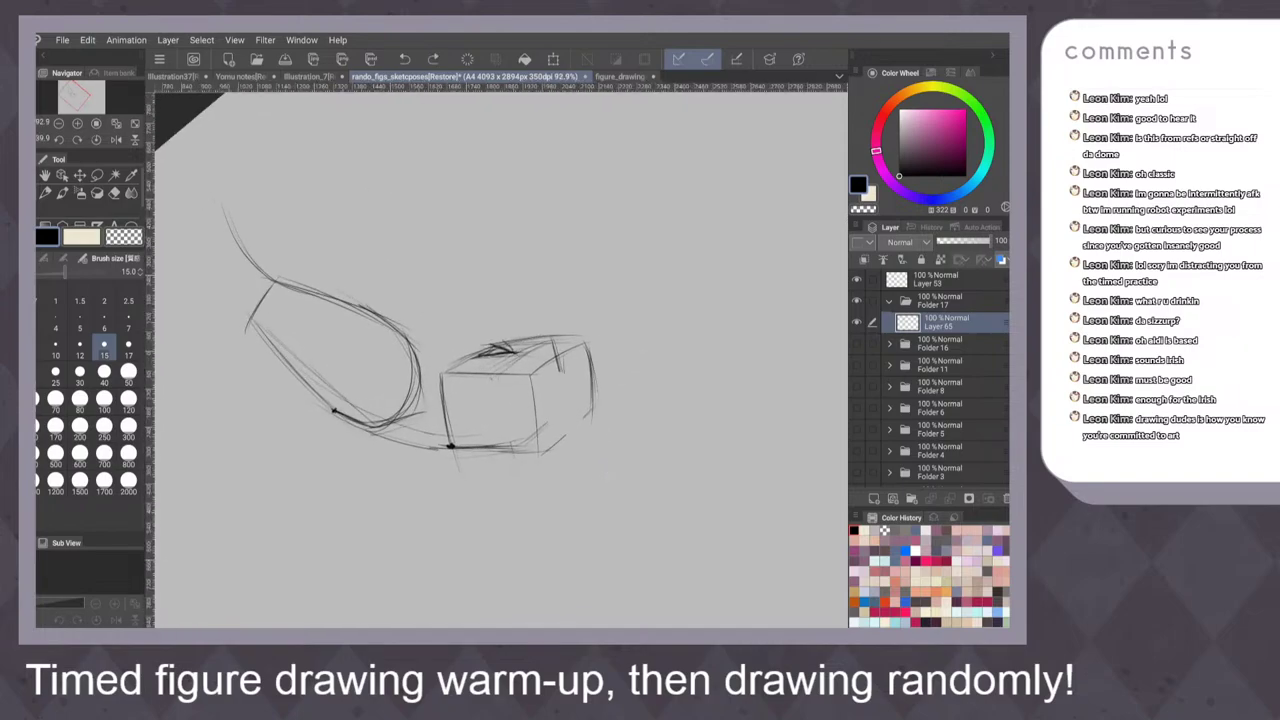
Try a rounded contour over the pelvis box's upper edge, and undo it
{"action": "mouse_move", "coordinate": [451, 367]}
{"action": "left_mouse_down"}
{"action": "mouse_move", "coordinate": [547, 335]}
{"action": "mouse_move", "coordinate": [511, 341]}
{"action": "mouse_move", "coordinate": [535, 335]}
{"action": "left_mouse_up"}
{"action": "key", "text": "ctrl+z"}
{"action": "key", "text": "ctrl+z"}
{"action": "key", "text": "ctrl+z"}
{"action": "mouse_move", "coordinate": [497, 345]}
{"action": "left_mouse_down"}
{"action": "mouse_move", "coordinate": [575, 331]}
{"action": "mouse_move", "coordinate": [611, 361]}
{"action": "left_mouse_up"}
{"action": "left_click_drag", "start_coordinate": [665, 314], "coordinate": [665, 334]}
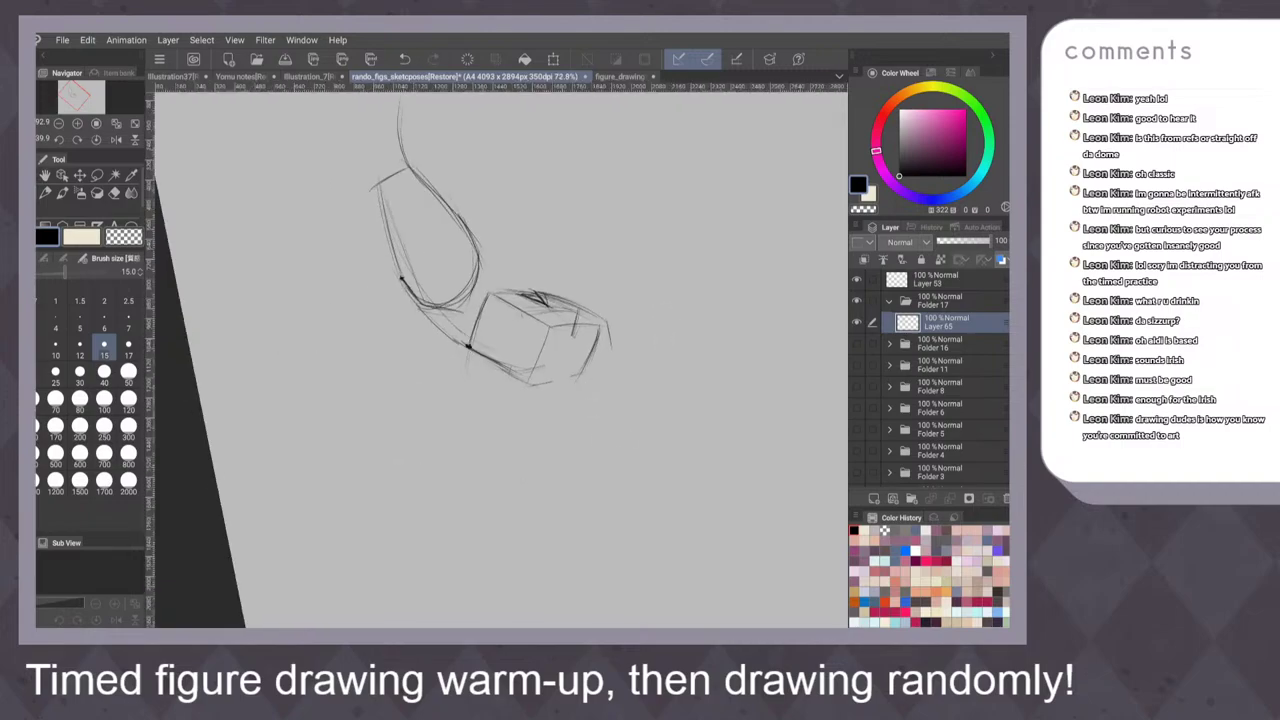
{"action": "key", "text": "ctrl+z"}
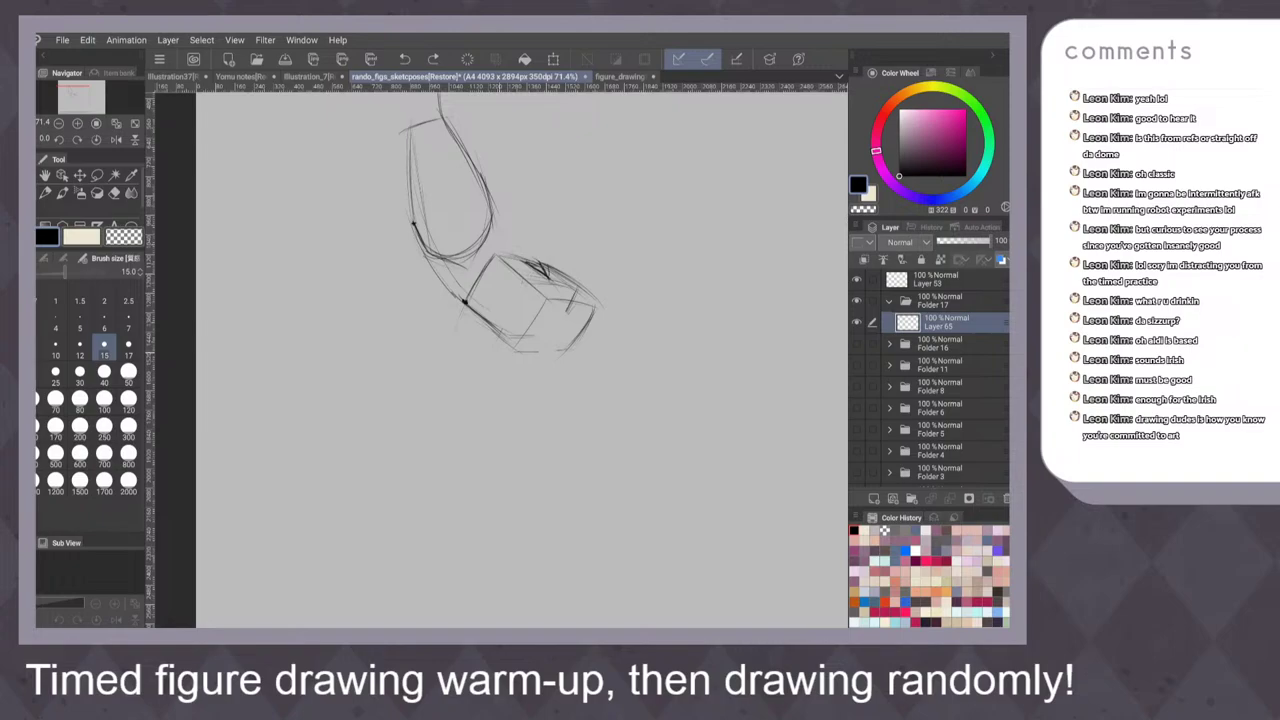
Draw the near thigh's long front line down from the pelvis and a small knee curve at its end
{"action": "left_click_drag", "start_coordinate": [594, 310], "coordinate": [566, 352]}
{"action": "left_click_drag", "start_coordinate": [486, 316], "coordinate": [371, 454]}
{"action": "left_click_drag", "start_coordinate": [540, 269], "coordinate": [534, 268]}
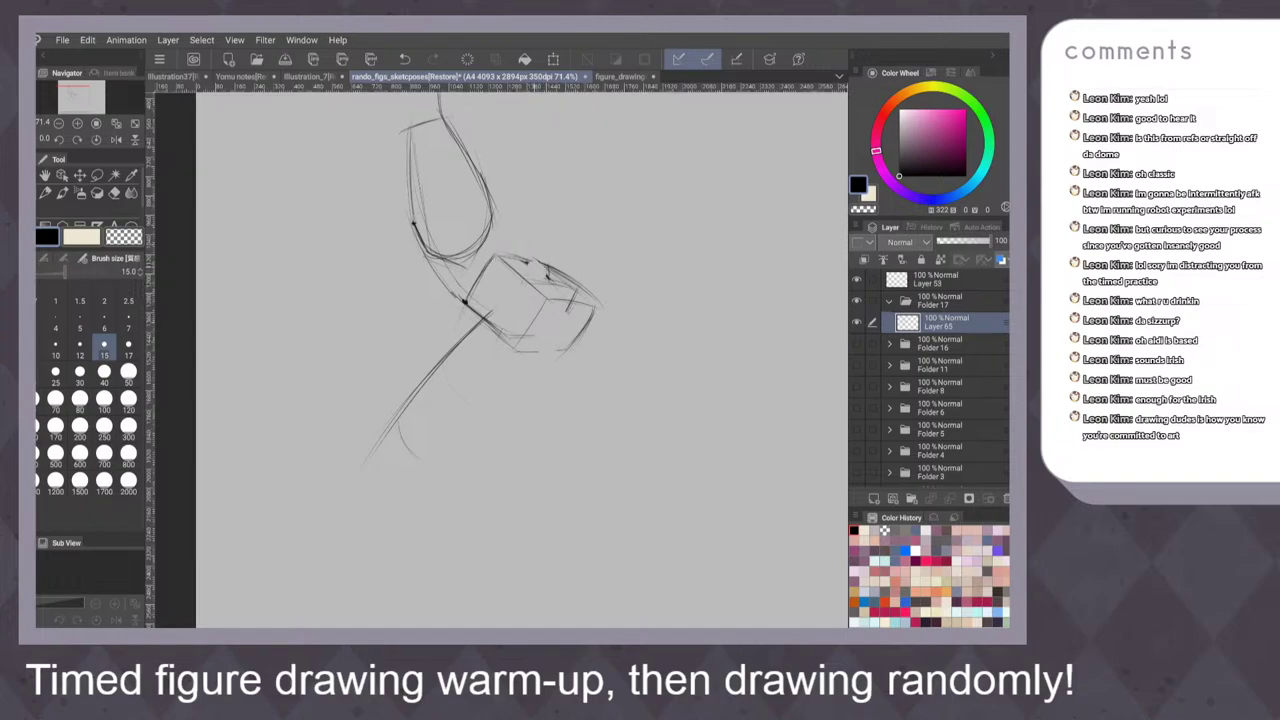
{"action": "scroll", "coordinate": [639, 350], "scroll_direction": "up", "scroll_amount": 1}
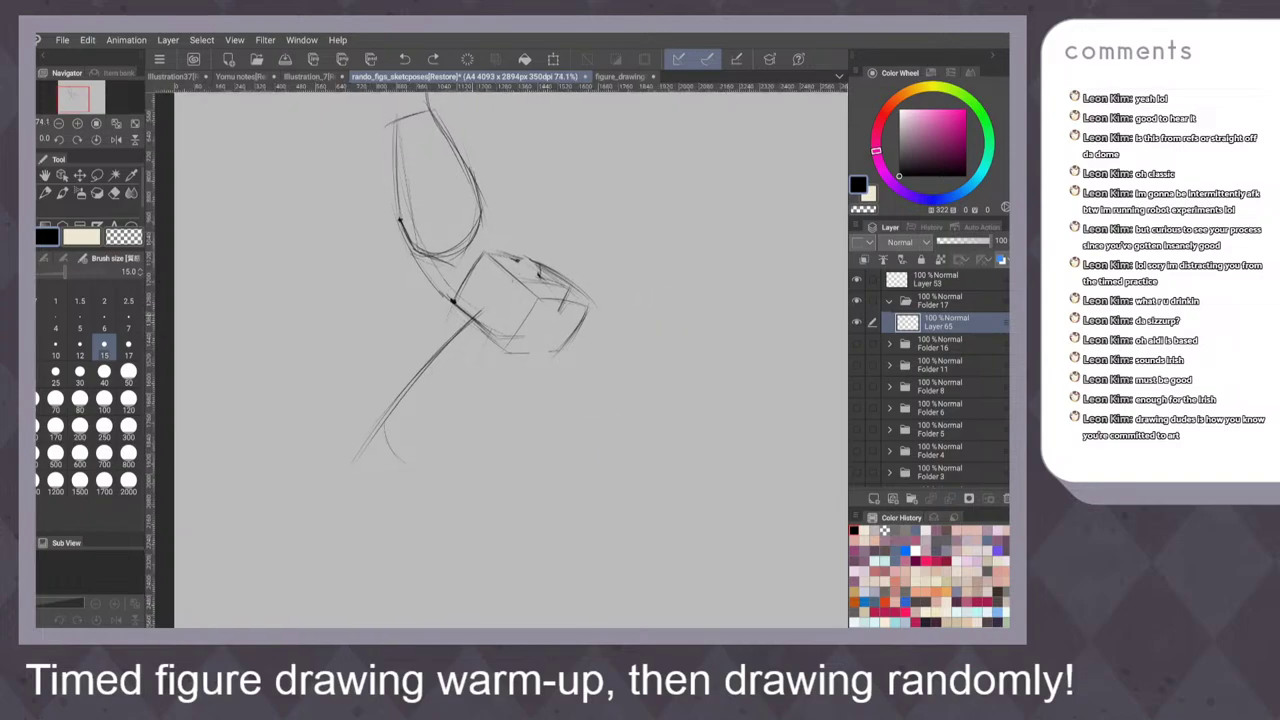
{"action": "left_click_drag", "start_coordinate": [469, 311], "coordinate": [471, 312]}
Try several curved hip and buttock contours across the pelvis box, and undo them
{"action": "mouse_move", "coordinate": [520, 261]}
{"action": "left_mouse_down"}
{"action": "mouse_move", "coordinate": [576, 299]}
{"action": "mouse_move", "coordinate": [563, 335]}
{"action": "left_mouse_up"}
{"action": "key", "text": "ctrl+z"}
{"action": "left_click_drag", "start_coordinate": [498, 260], "coordinate": [583, 304]}
{"action": "left_click_drag", "start_coordinate": [536, 264], "coordinate": [592, 322]}
{"action": "left_click_drag", "start_coordinate": [566, 280], "coordinate": [582, 338]}
{"action": "key", "text": "ctrl+z"}
{"action": "key", "text": "ctrl+z"}
{"action": "mouse_move", "coordinate": [533, 265]}
{"action": "left_mouse_down"}
{"action": "mouse_move", "coordinate": [593, 346]}
{"action": "mouse_move", "coordinate": [544, 384]}
{"action": "left_mouse_up"}
{"action": "left_click_drag", "start_coordinate": [574, 287], "coordinate": [565, 362]}
{"action": "key", "text": "ctrl+z"}
{"action": "key", "text": "ctrl+z"}
{"action": "key", "text": "ctrl+z"}
{"action": "mouse_move", "coordinate": [552, 273]}
{"action": "left_mouse_down"}
{"action": "mouse_move", "coordinate": [579, 323]}
{"action": "mouse_move", "coordinate": [572, 343]}
{"action": "left_mouse_up"}
{"action": "key", "text": "ctrl+z"}
{"action": "key", "text": "ctrl+z"}
Draw a bold buttock contour arching over the pelvis box and curving down around its back corner
{"action": "left_click_drag", "start_coordinate": [660, 320], "coordinate": [572, 268]}
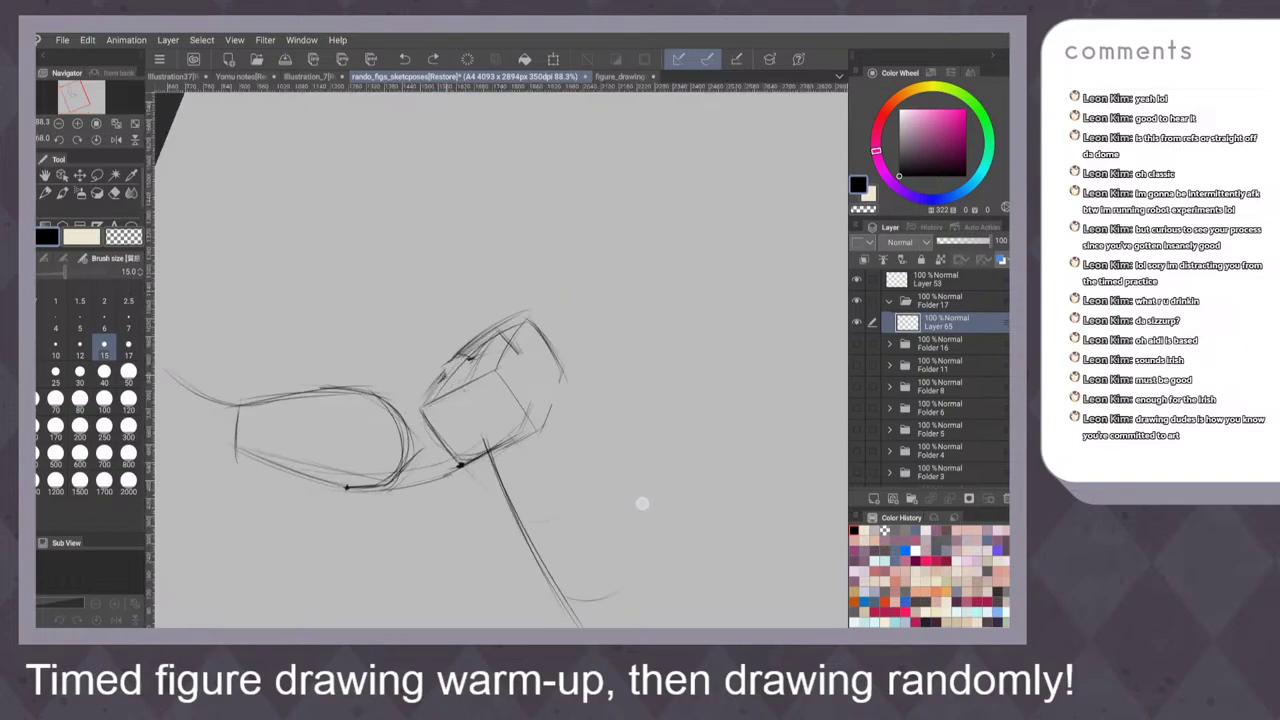
{"action": "left_click_drag", "start_coordinate": [438, 382], "coordinate": [540, 328]}
{"action": "mouse_move", "coordinate": [585, 291]}
{"action": "left_mouse_down"}
{"action": "mouse_move", "coordinate": [626, 346]}
{"action": "mouse_move", "coordinate": [638, 331]}
{"action": "mouse_move", "coordinate": [525, 420]}
{"action": "left_mouse_up"}
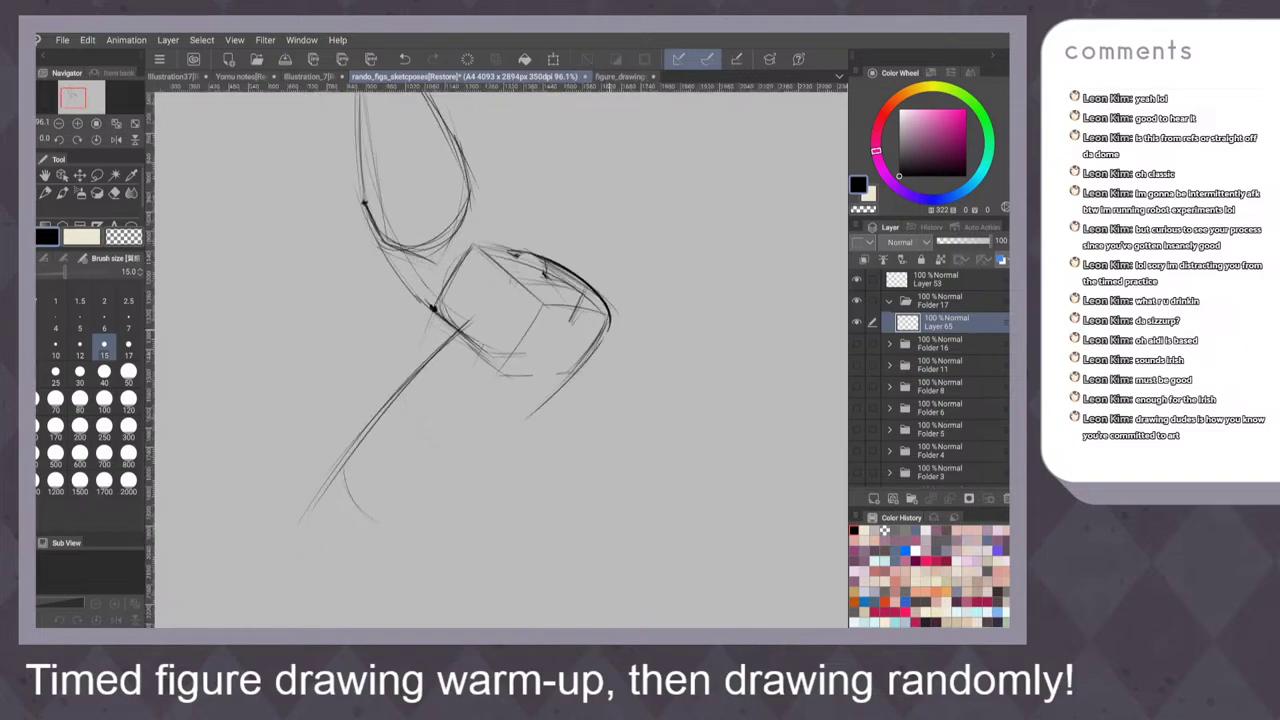
Draw the near thigh's long underside from the buttock and join it to a rounded knee
{"action": "left_click_drag", "start_coordinate": [607, 333], "coordinate": [491, 435]}
{"action": "left_click_drag", "start_coordinate": [566, 378], "coordinate": [406, 498]}
{"action": "key", "text": "ctrl+z"}
{"action": "key", "text": "ctrl+z"}
{"action": "left_click_drag", "start_coordinate": [602, 336], "coordinate": [378, 510]}
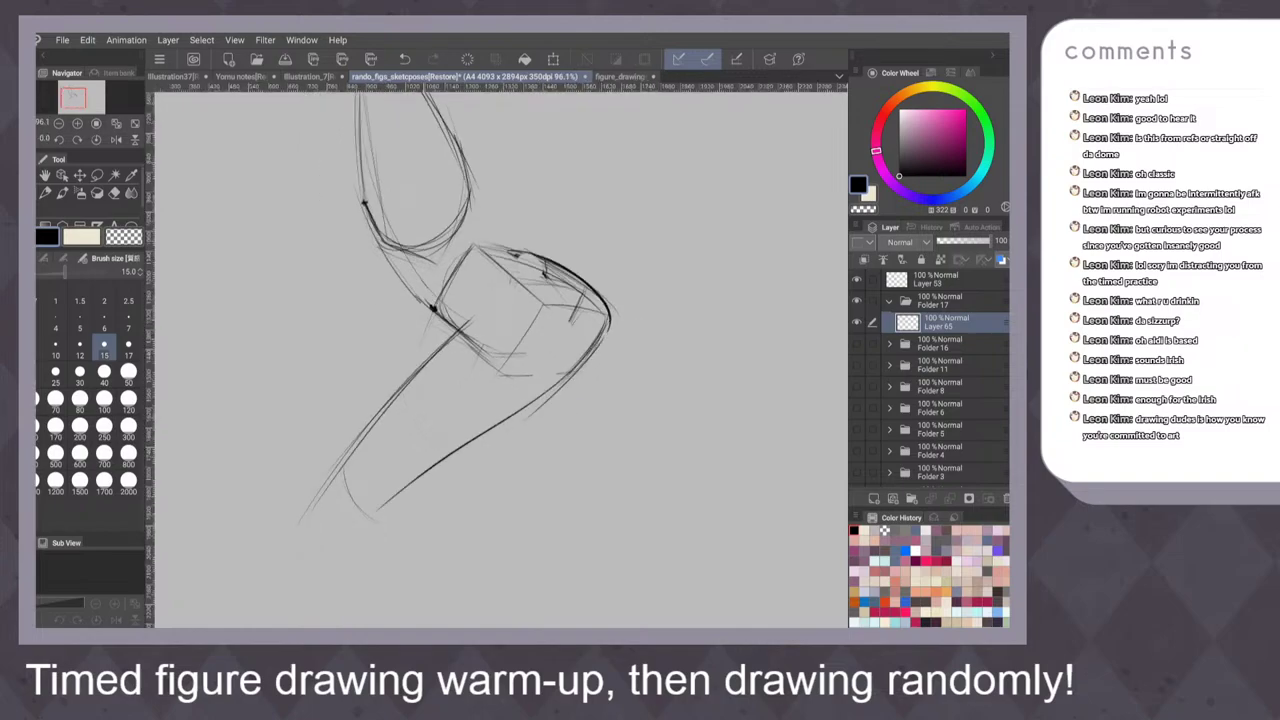
{"action": "left_click_drag", "start_coordinate": [606, 332], "coordinate": [368, 516]}
{"action": "scroll", "coordinate": [582, 338], "scroll_direction": "up", "scroll_amount": 1}
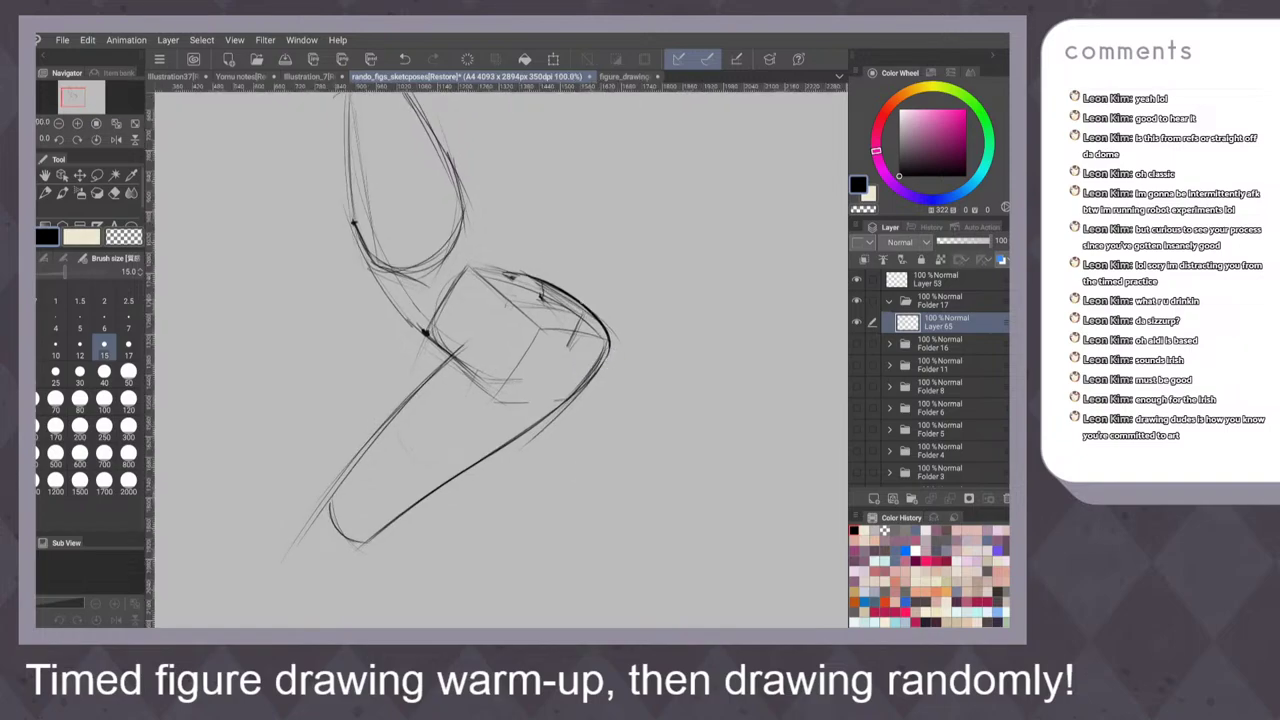
Darken the back of the buttock and rough in the second leg's near-vertical outer and inner thigh lines
{"action": "left_click_drag", "start_coordinate": [614, 326], "coordinate": [611, 346]}
{"action": "mouse_move", "coordinate": [584, 305]}
{"action": "left_mouse_down"}
{"action": "mouse_move", "coordinate": [597, 338]}
{"action": "mouse_move", "coordinate": [577, 392]}
{"action": "mouse_move", "coordinate": [613, 328]}
{"action": "mouse_move", "coordinate": [614, 356]}
{"action": "left_mouse_up"}
{"action": "key", "text": "ctrl+z"}
{"action": "mouse_move", "coordinate": [594, 313]}
{"action": "left_mouse_down"}
{"action": "mouse_move", "coordinate": [618, 360]}
{"action": "mouse_move", "coordinate": [592, 588]}
{"action": "left_mouse_up"}
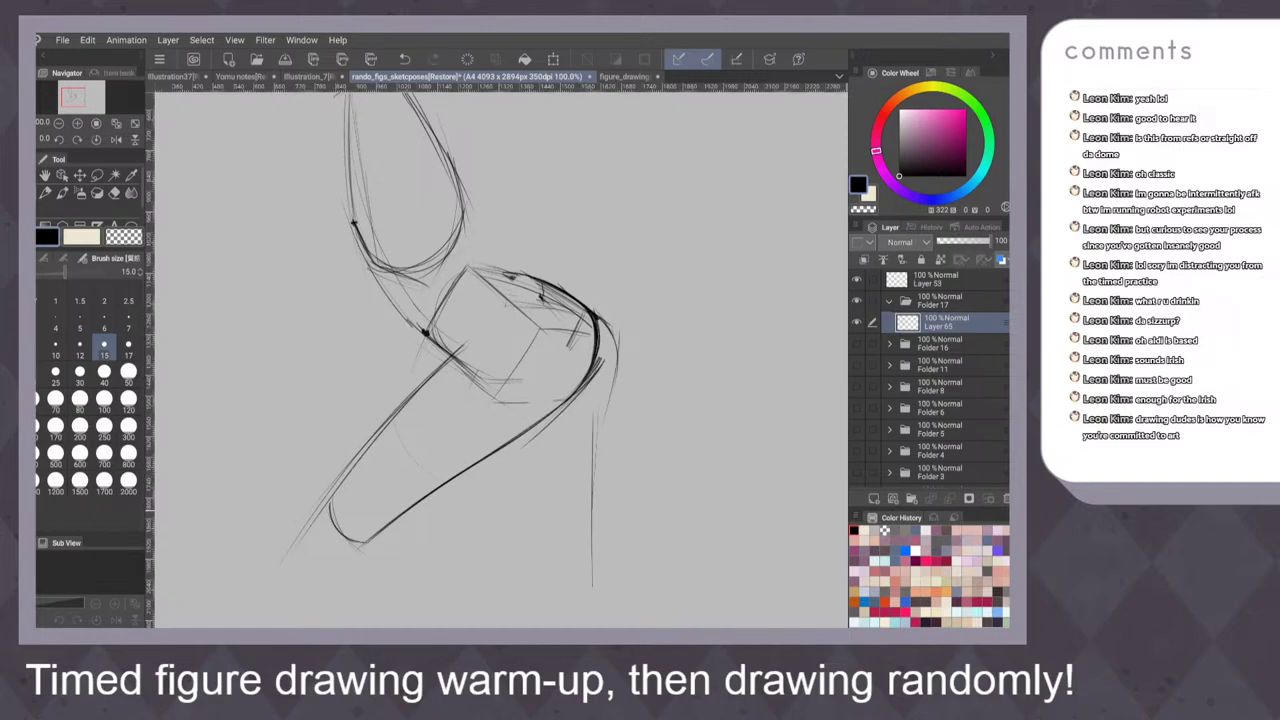
{"action": "left_click_drag", "start_coordinate": [500, 430], "coordinate": [512, 536]}
{"action": "left_click_drag", "start_coordinate": [598, 314], "coordinate": [602, 384]}
{"action": "left_click_drag", "start_coordinate": [600, 382], "coordinate": [584, 536]}
{"action": "left_click_drag", "start_coordinate": [655, 365], "coordinate": [592, 482]}
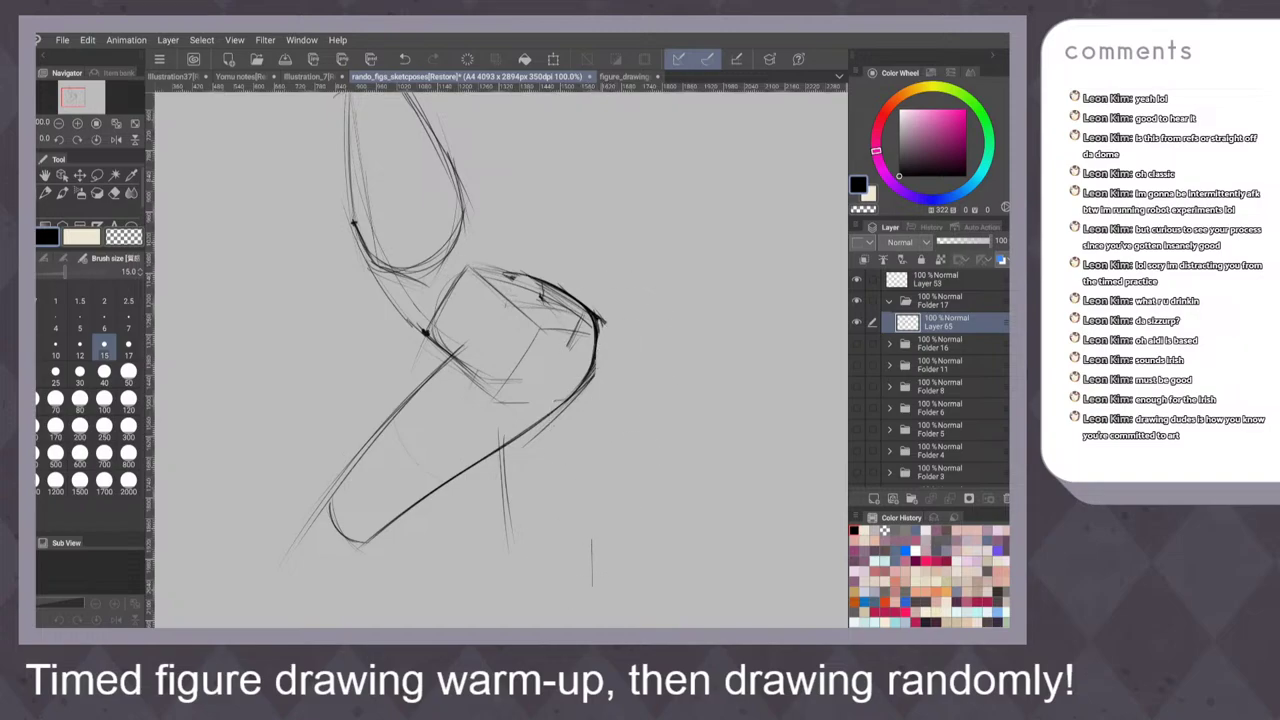
Redraw the second leg's outer contour from the buttock down the back of the thigh and reinforce its inner line
{"action": "left_click_drag", "start_coordinate": [598, 320], "coordinate": [608, 370]}
{"action": "left_click_drag", "start_coordinate": [602, 320], "coordinate": [585, 524]}
{"action": "left_click_drag", "start_coordinate": [593, 394], "coordinate": [591, 582]}
{"action": "left_click_drag", "start_coordinate": [610, 336], "coordinate": [587, 584]}
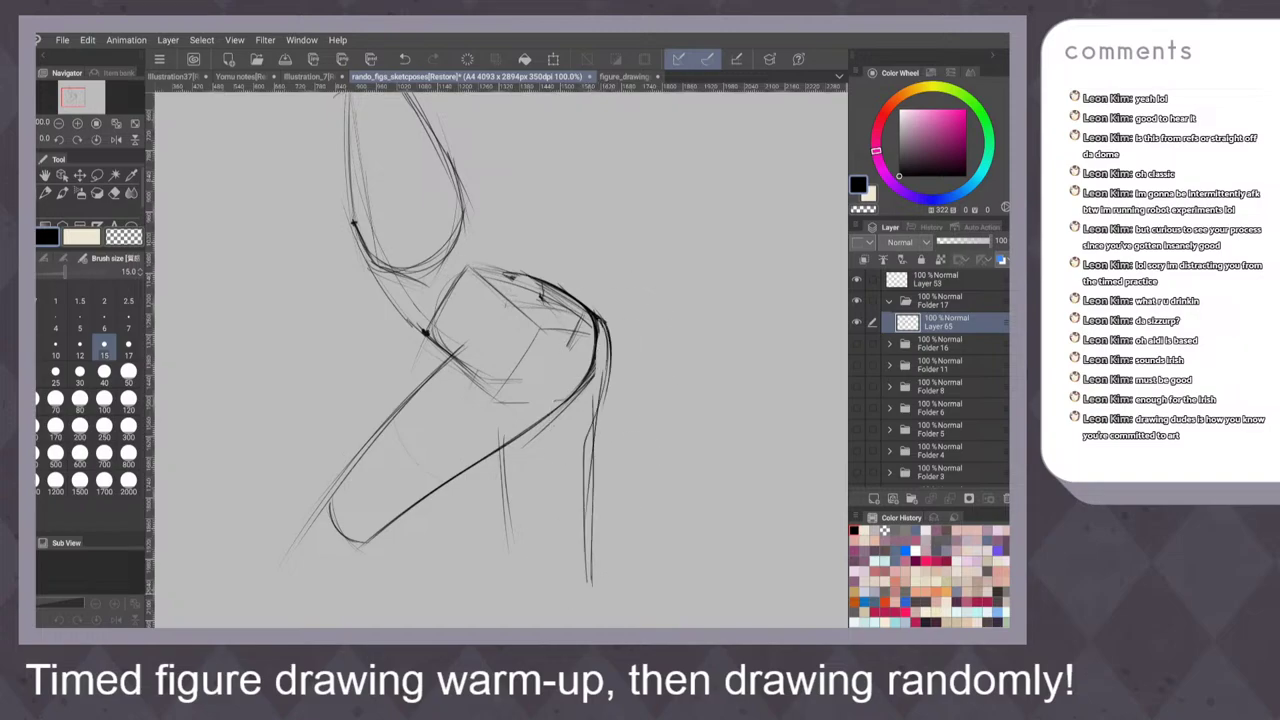
{"action": "left_click_drag", "start_coordinate": [599, 398], "coordinate": [590, 580]}
{"action": "left_click_drag", "start_coordinate": [501, 446], "coordinate": [511, 536]}
{"action": "scroll", "coordinate": [600, 388], "scroll_direction": "up", "scroll_amount": 1}
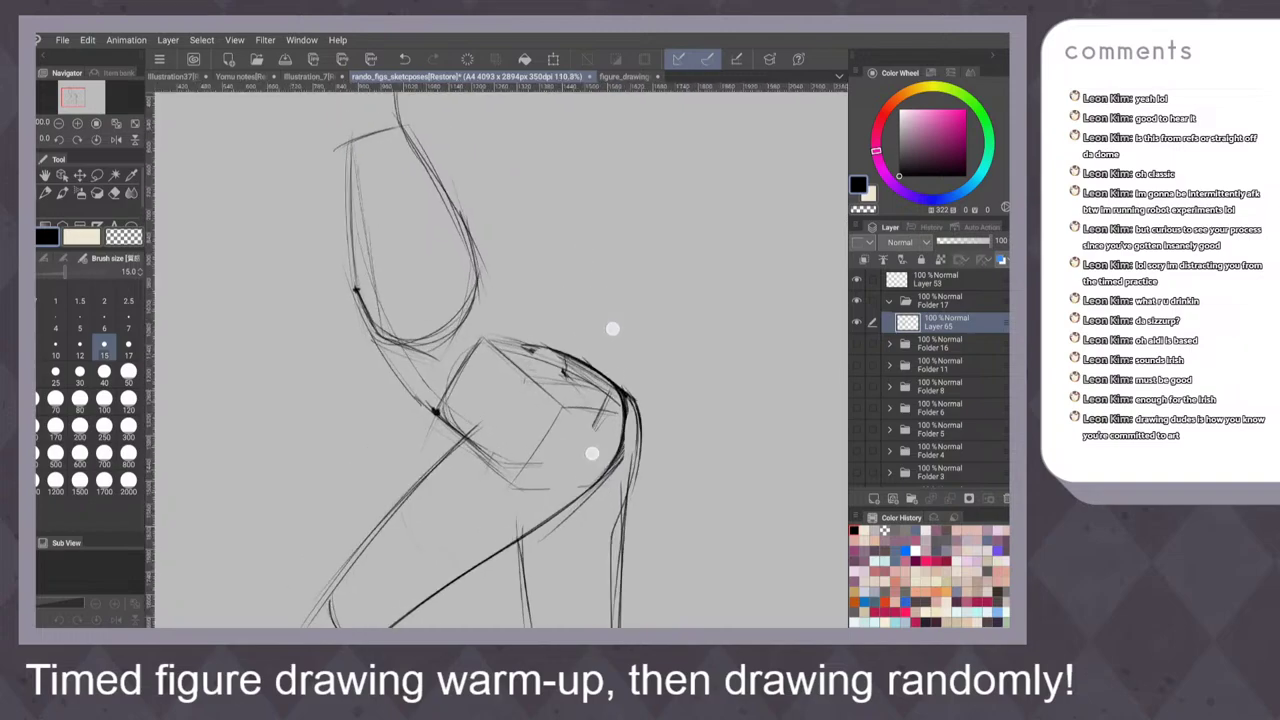
Sketch the lower back curve joining the ribcage to the hips and the belly line leading to the front hip
{"action": "scroll", "coordinate": [600, 388], "scroll_direction": "up", "scroll_amount": 1}
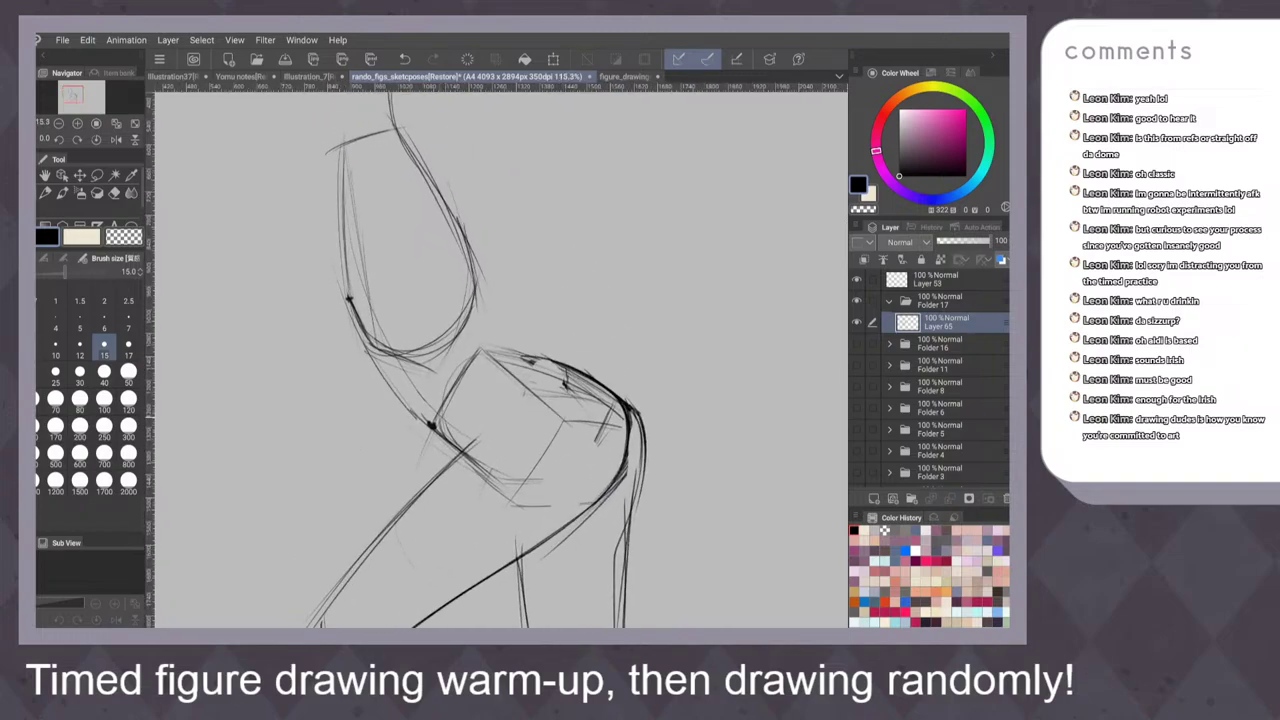
{"action": "left_click_drag", "start_coordinate": [470, 350], "coordinate": [440, 405]}
{"action": "mouse_move", "coordinate": [477, 290]}
{"action": "left_mouse_down"}
{"action": "mouse_move", "coordinate": [514, 336]}
{"action": "mouse_move", "coordinate": [567, 362]}
{"action": "mouse_move", "coordinate": [533, 355]}
{"action": "left_mouse_up"}
{"action": "left_click_drag", "start_coordinate": [470, 259], "coordinate": [516, 342]}
{"action": "left_click_drag", "start_coordinate": [348, 298], "coordinate": [398, 372]}
{"action": "left_click_drag", "start_coordinate": [362, 332], "coordinate": [434, 422]}
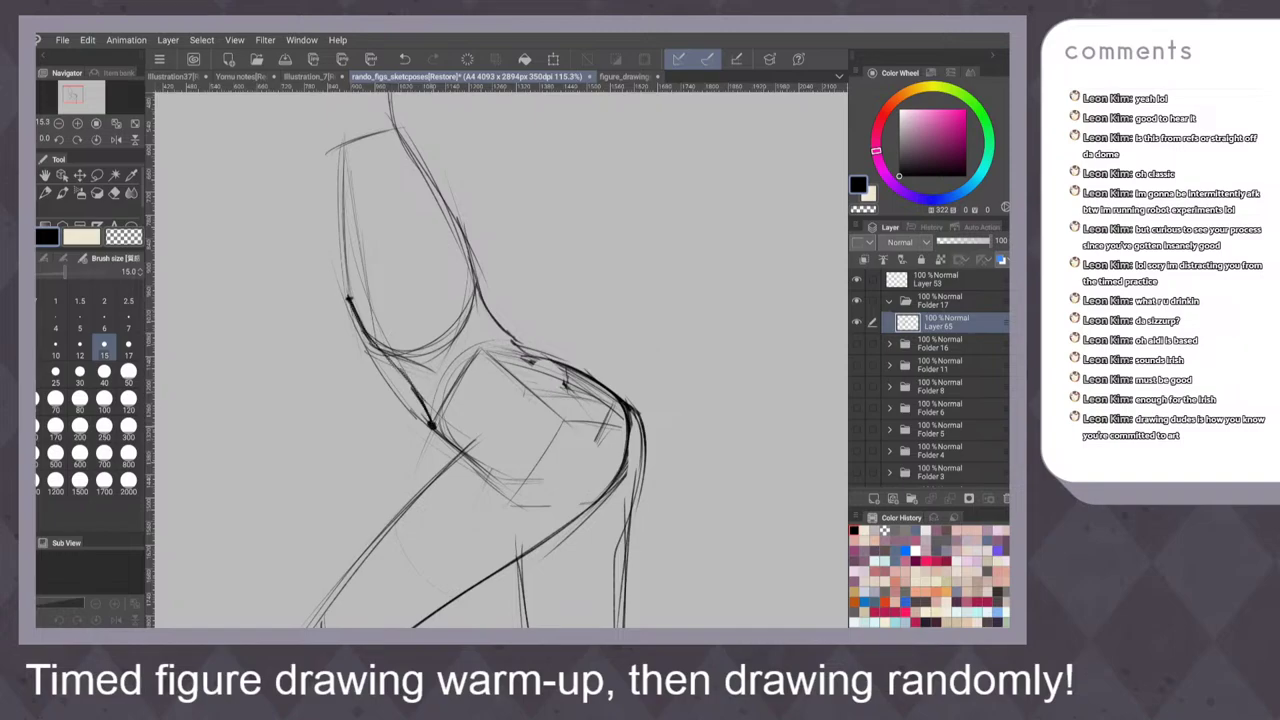
Darken the belly contour and accent the crease where the abdomen meets the front thigh
{"action": "left_click_drag", "start_coordinate": [404, 376], "coordinate": [430, 420]}
{"action": "left_click_drag", "start_coordinate": [371, 340], "coordinate": [422, 400]}
{"action": "left_click_drag", "start_coordinate": [404, 374], "coordinate": [458, 459]}
{"action": "key", "text": "ctrl+z"}
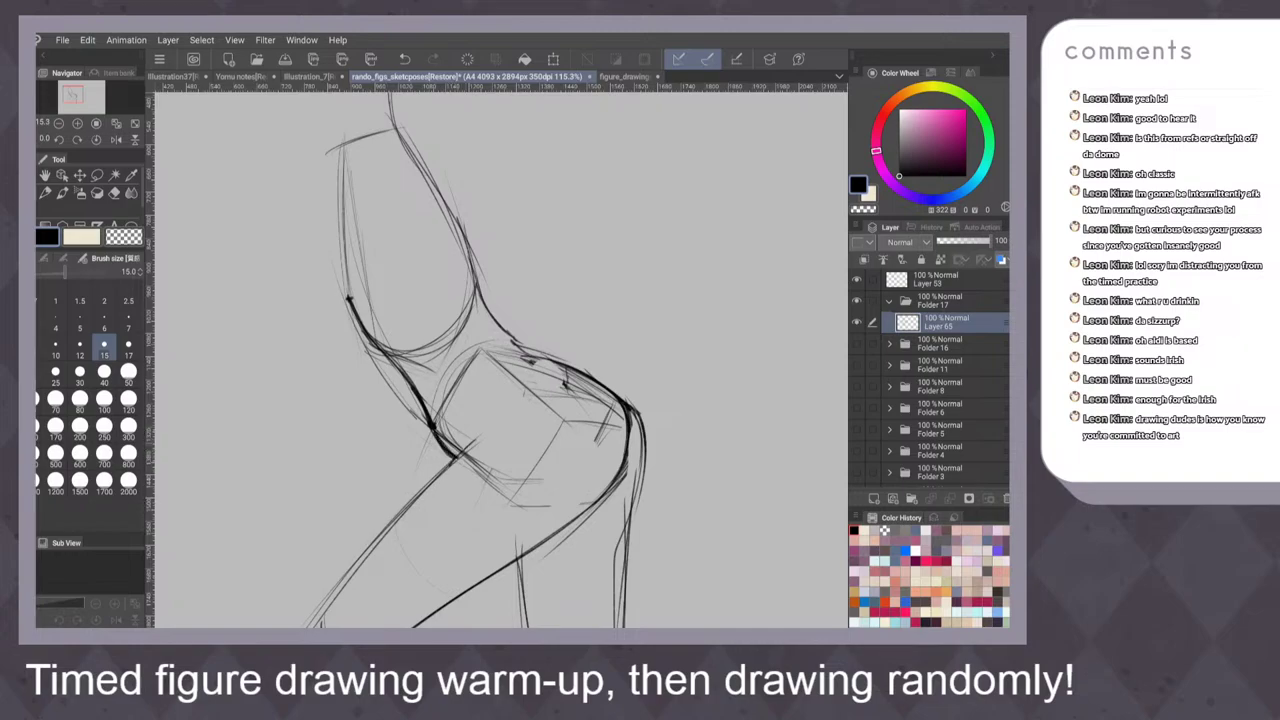
{"action": "mouse_move", "coordinate": [456, 452]}
{"action": "left_mouse_down"}
{"action": "mouse_move", "coordinate": [424, 488]}
{"action": "mouse_move", "coordinate": [438, 476]}
{"action": "left_mouse_up"}
{"action": "left_click_drag", "start_coordinate": [472, 434], "coordinate": [428, 482]}
Sketch the shoulder-blade contour along the figure's upper back, undoing strokes that miss
{"action": "scroll", "coordinate": [611, 331], "scroll_direction": "down", "scroll_amount": 3}
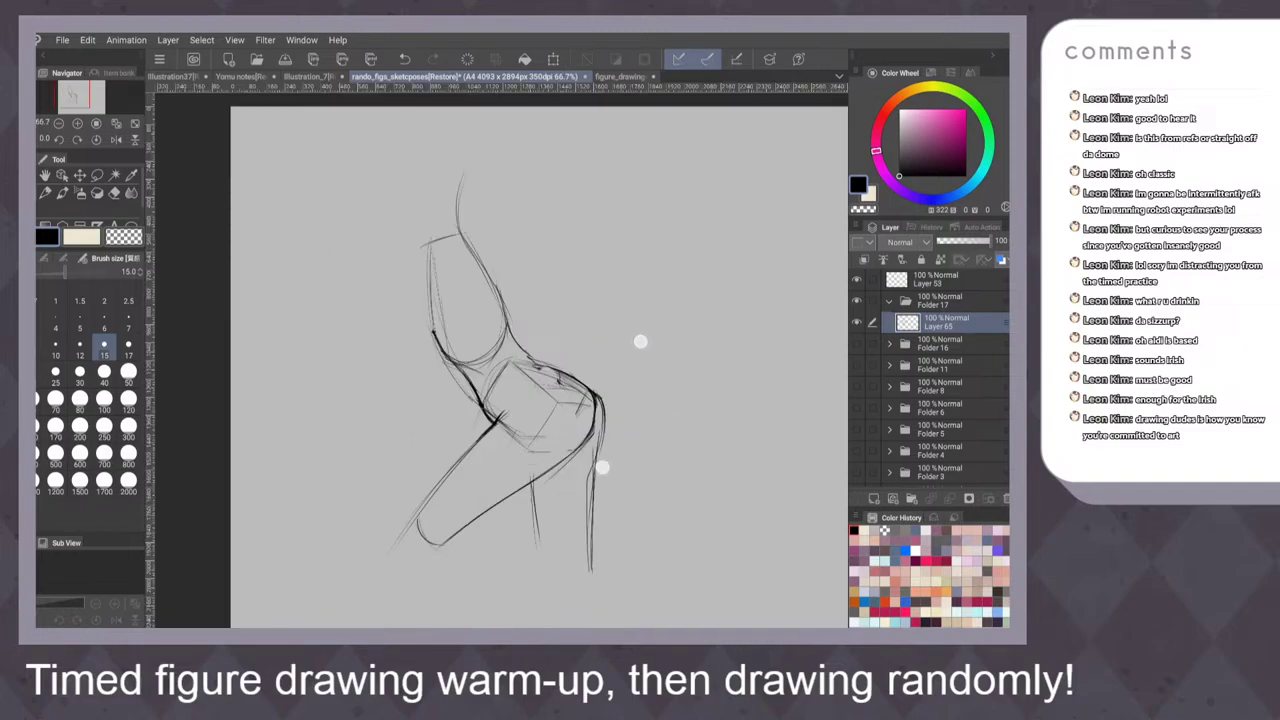
{"action": "scroll", "coordinate": [586, 329], "scroll_direction": "up", "scroll_amount": 2}
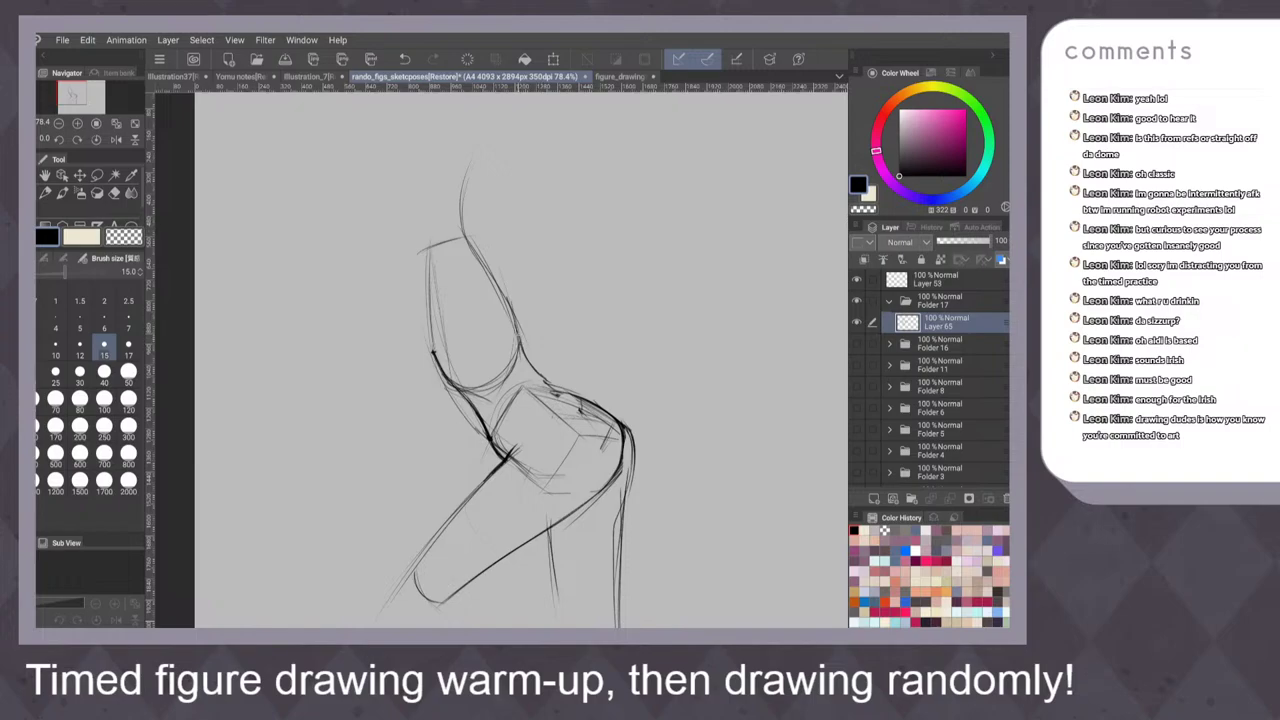
{"action": "left_click_drag", "start_coordinate": [510, 270], "coordinate": [516, 312]}
{"action": "key", "text": "ctrl+z"}
{"action": "key", "text": "ctrl+z"}
{"action": "left_click_drag", "start_coordinate": [511, 304], "coordinate": [509, 256]}
{"action": "key", "text": "ctrl+z"}
{"action": "mouse_move", "coordinate": [486, 234]}
{"action": "left_mouse_down"}
{"action": "mouse_move", "coordinate": [440, 221]}
{"action": "mouse_move", "coordinate": [503, 253]}
{"action": "mouse_move", "coordinate": [514, 326]}
{"action": "mouse_move", "coordinate": [511, 295]}
{"action": "left_mouse_up"}
{"action": "key", "text": "ctrl+z"}
Sketch the shoulder slope and the upper and lower lines of the arm extended in front of the torso
{"action": "left_click_drag", "start_coordinate": [418, 238], "coordinate": [308, 276]}
{"action": "key", "text": "ctrl+z"}
{"action": "left_click_drag", "start_coordinate": [452, 230], "coordinate": [284, 290]}
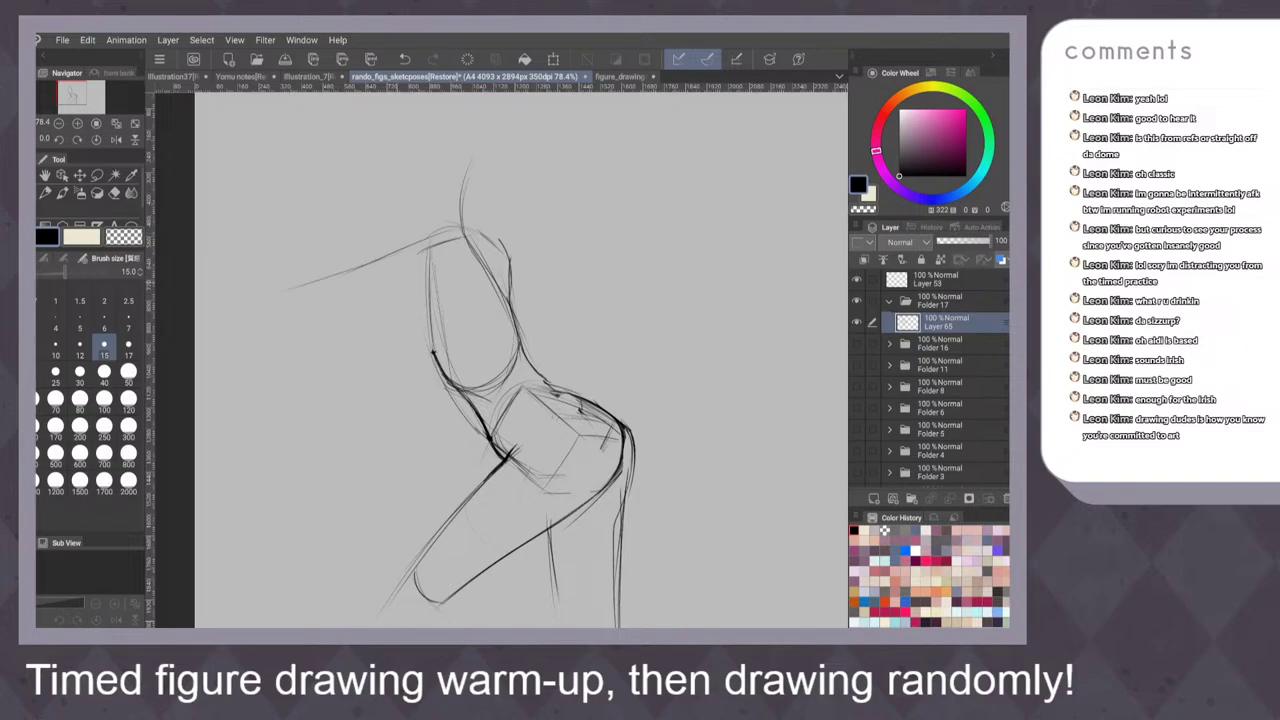
{"action": "left_click_drag", "start_coordinate": [401, 279], "coordinate": [287, 303]}
{"action": "key", "text": "ctrl+z"}
{"action": "left_click_drag", "start_coordinate": [418, 281], "coordinate": [332, 298]}
{"action": "left_click_drag", "start_coordinate": [378, 262], "coordinate": [296, 286]}
{"action": "left_click_drag", "start_coordinate": [570, 322], "coordinate": [606, 247]}
{"action": "left_click_drag", "start_coordinate": [456, 224], "coordinate": [322, 344]}
{"action": "left_click_drag", "start_coordinate": [450, 234], "coordinate": [316, 347]}
{"action": "left_click_drag", "start_coordinate": [478, 262], "coordinate": [334, 361]}
Clear the figure from the current layer and lightly sketch an oval ribcage with a hip curve below it
{"action": "key", "text": "ctrl+0"}
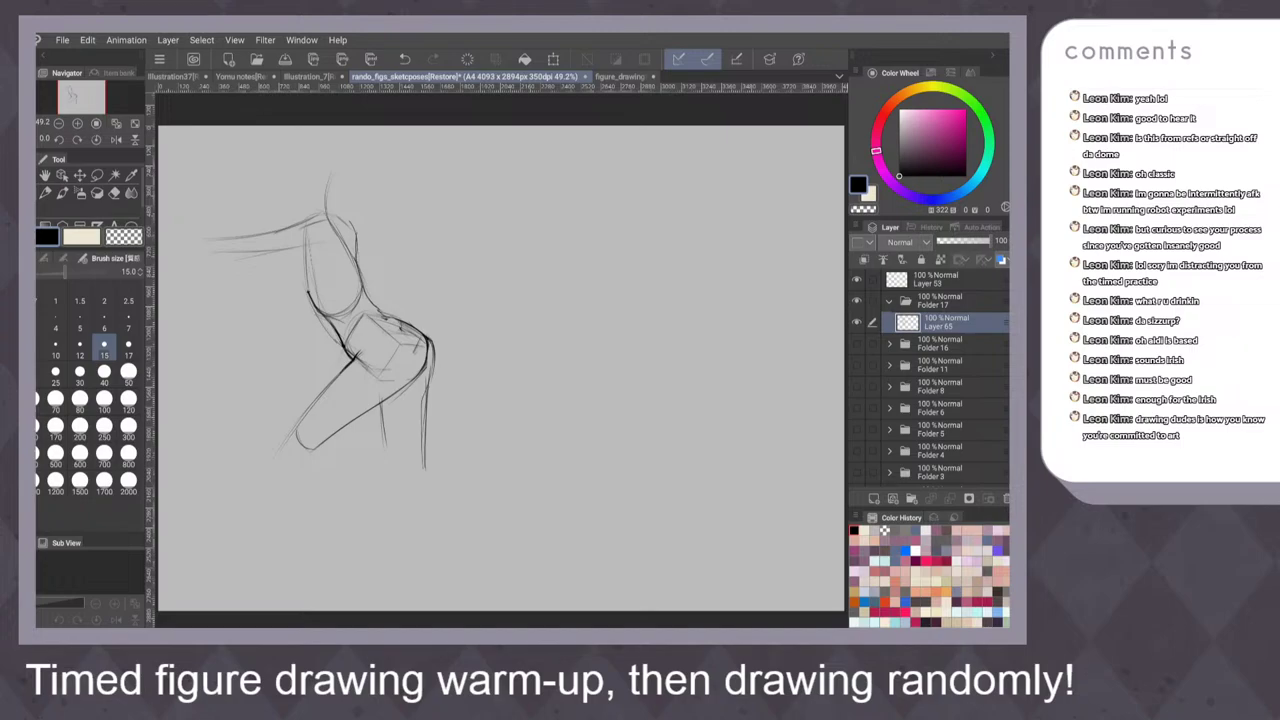
{"action": "key", "text": "Delete"}
{"action": "scroll", "coordinate": [529, 266], "scroll_direction": "up", "scroll_amount": 2}
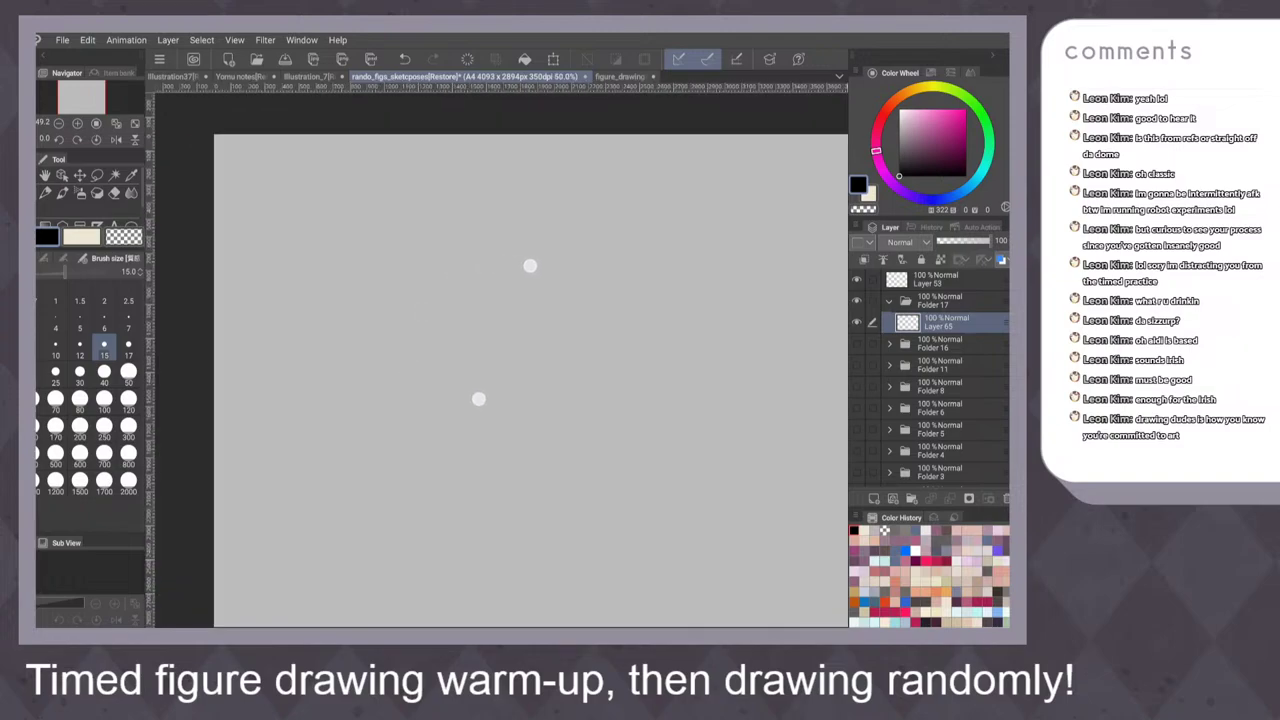
{"action": "scroll", "coordinate": [533, 393], "scroll_direction": "up", "scroll_amount": 1}
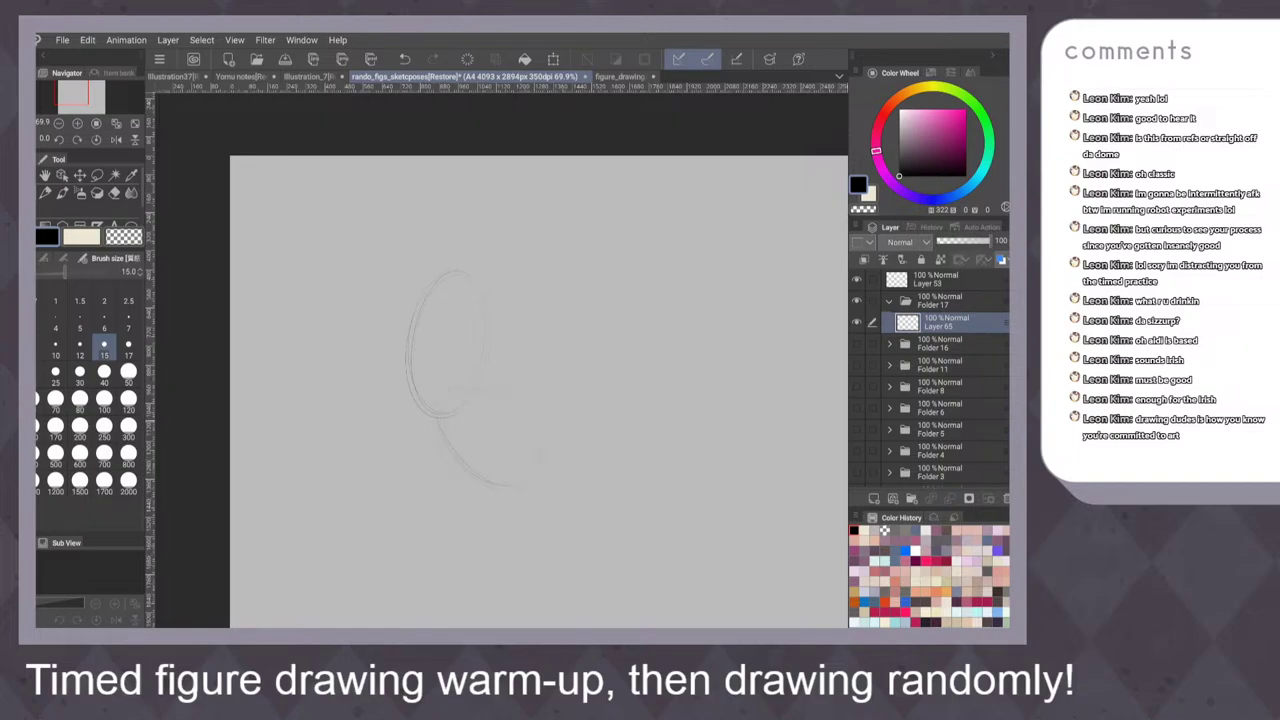
Sketch the back line curving into the waist and the rounded hip and buttock form under the ribcage oval
{"action": "mouse_move", "coordinate": [490, 318]}
{"action": "left_mouse_down"}
{"action": "mouse_move", "coordinate": [484, 392]}
{"action": "mouse_move", "coordinate": [500, 486]}
{"action": "left_mouse_up"}
{"action": "key", "text": "ctrl+z"}
{"action": "left_click_drag", "start_coordinate": [472, 390], "coordinate": [454, 422]}
{"action": "key", "text": "ctrl+z"}
{"action": "mouse_move", "coordinate": [456, 408]}
{"action": "left_mouse_down"}
{"action": "mouse_move", "coordinate": [450, 450]}
{"action": "mouse_move", "coordinate": [452, 424]}
{"action": "mouse_move", "coordinate": [530, 430]}
{"action": "left_mouse_up"}
{"action": "mouse_move", "coordinate": [484, 390]}
{"action": "left_mouse_down"}
{"action": "mouse_move", "coordinate": [530, 438]}
{"action": "mouse_move", "coordinate": [508, 492]}
{"action": "left_mouse_up"}
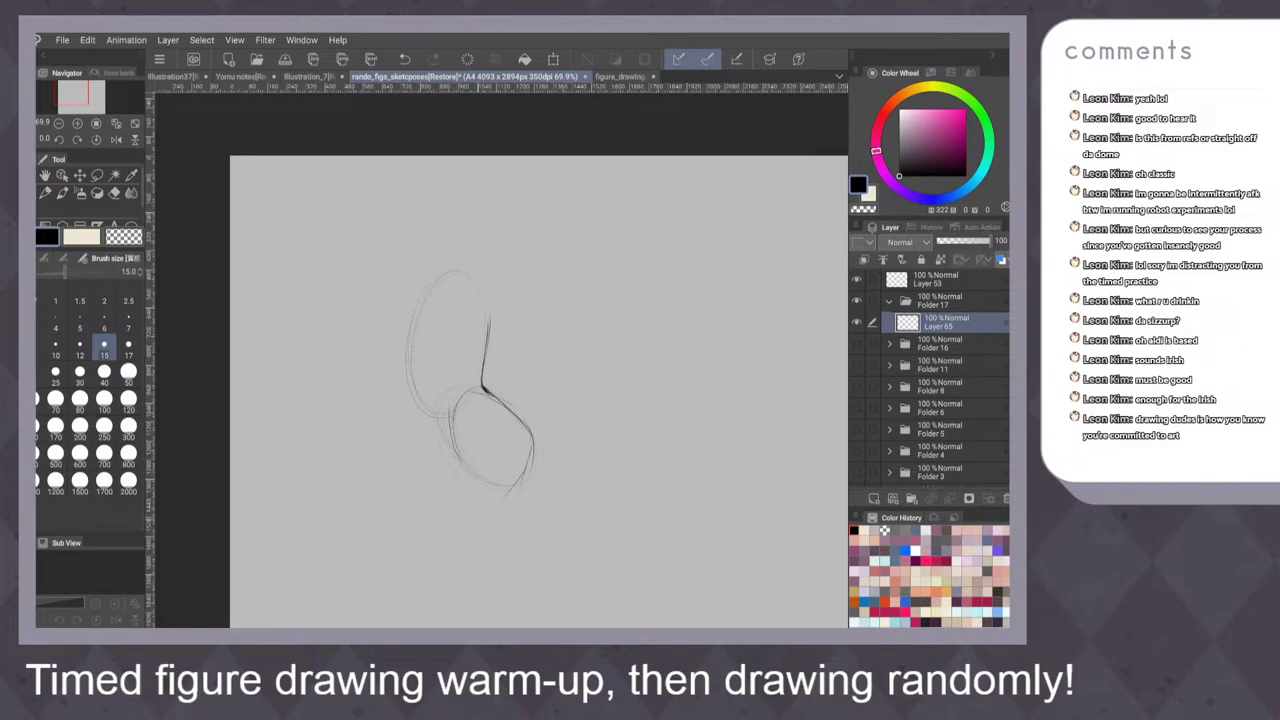
{"action": "mouse_move", "coordinate": [492, 391]}
{"action": "left_mouse_down"}
{"action": "mouse_move", "coordinate": [534, 422]}
{"action": "mouse_move", "coordinate": [540, 462]}
{"action": "left_mouse_up"}
Sketch the front and back edges of the forward thigh angling down from the hips
{"action": "scroll", "coordinate": [613, 430], "scroll_direction": "up", "scroll_amount": 1}
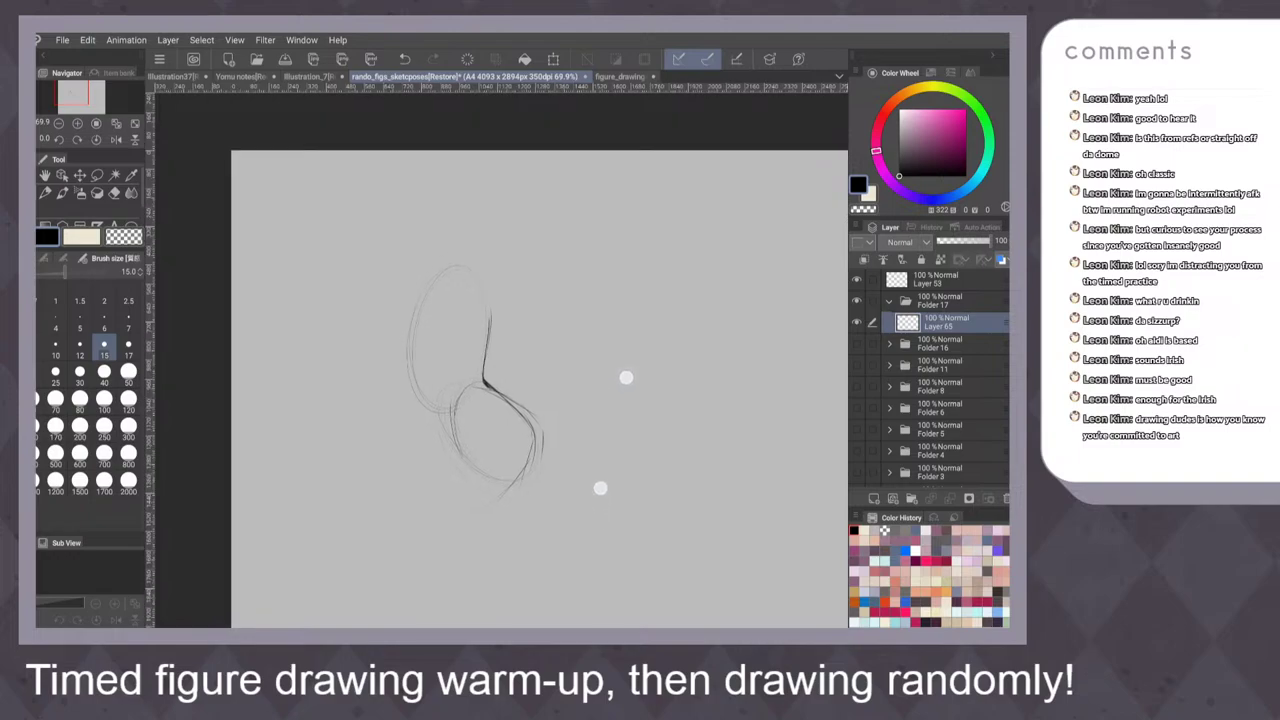
{"action": "mouse_move", "coordinate": [452, 428]}
{"action": "left_mouse_down"}
{"action": "mouse_move", "coordinate": [358, 562]}
{"action": "mouse_move", "coordinate": [378, 538]}
{"action": "left_mouse_up"}
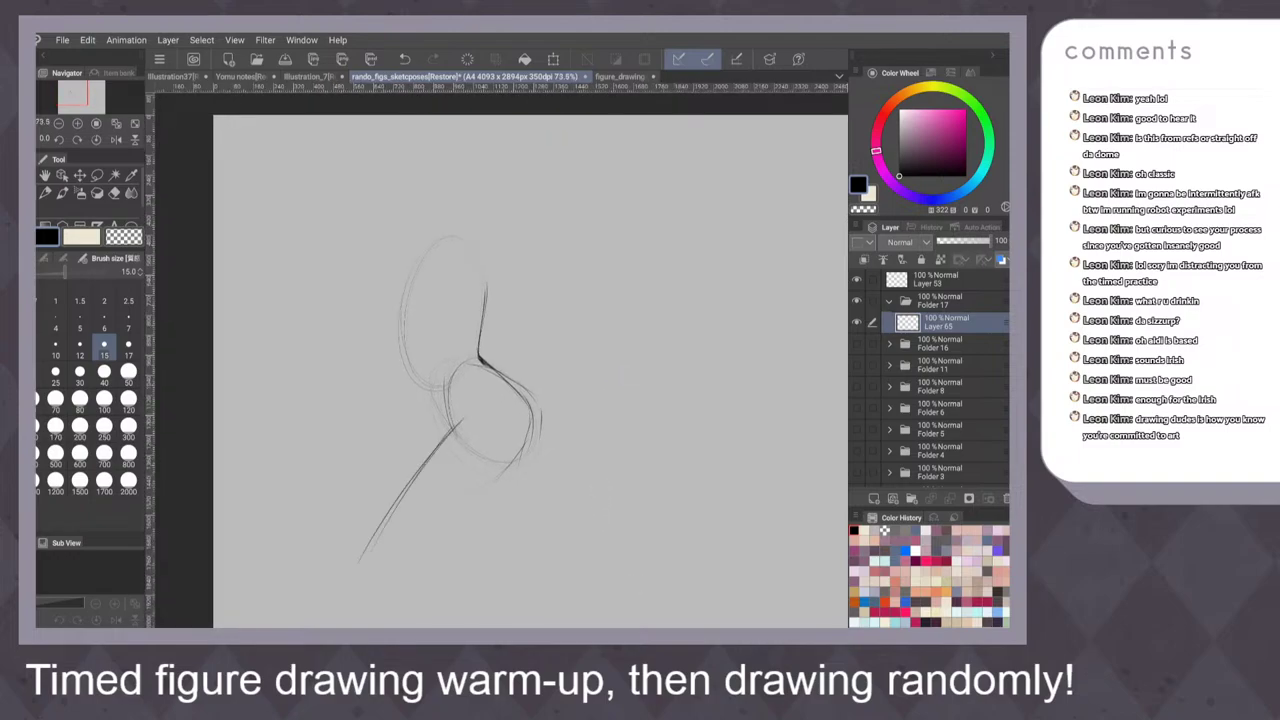
{"action": "left_click_drag", "start_coordinate": [524, 446], "coordinate": [432, 528]}
{"action": "mouse_move", "coordinate": [522, 380]}
{"action": "left_mouse_down"}
{"action": "mouse_move", "coordinate": [535, 398]}
{"action": "mouse_move", "coordinate": [525, 522]}
{"action": "left_mouse_up"}
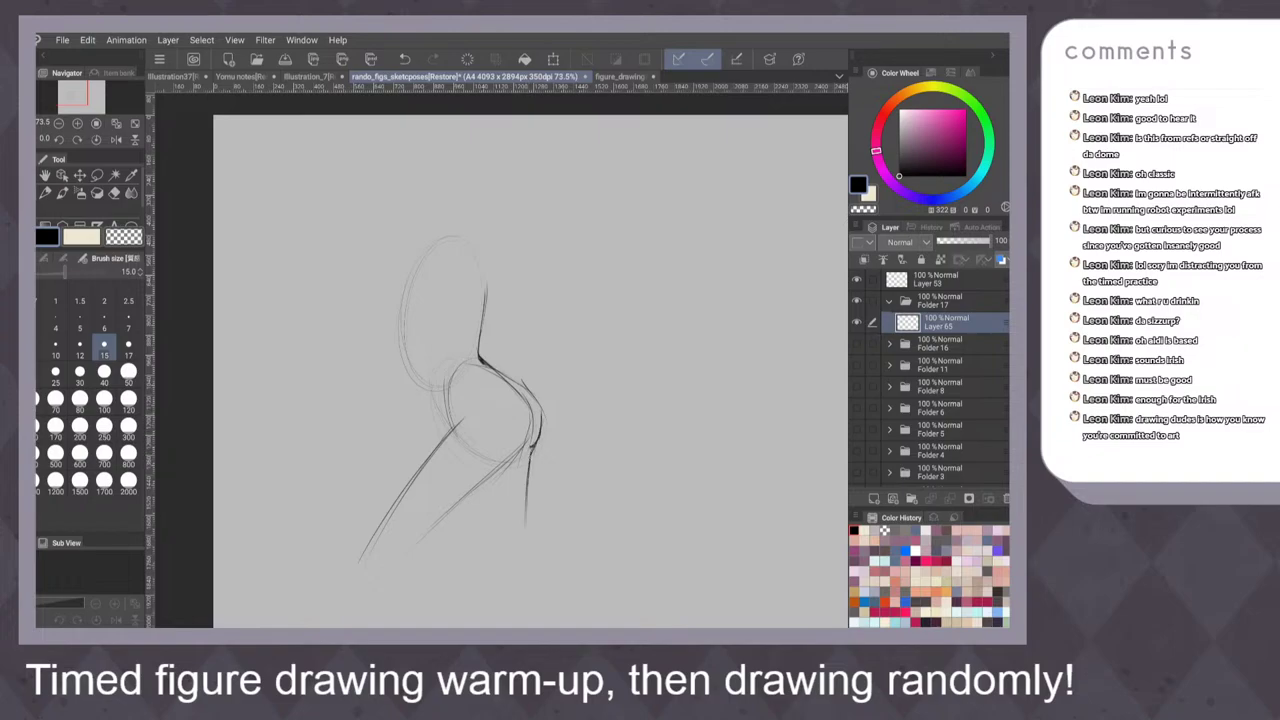
{"action": "key", "text": "ctrl+z"}
Refine the outer buttock contour and draw the short vertical line of the rear leg beneath it
{"action": "key", "text": "ctrl+alt+0"}
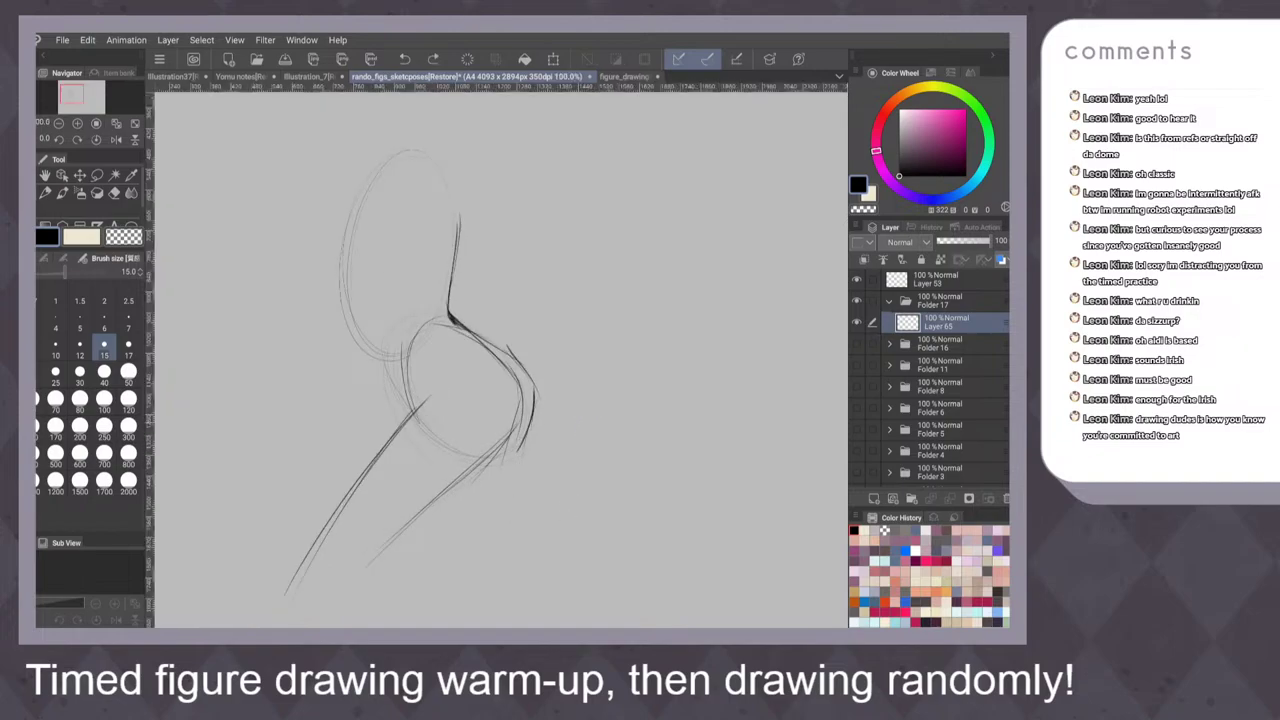
{"action": "left_click_drag", "start_coordinate": [532, 422], "coordinate": [517, 443]}
{"action": "key", "text": "ctrl+z"}
{"action": "key", "text": "ctrl+z"}
{"action": "left_click_drag", "start_coordinate": [590, 364], "coordinate": [582, 385]}
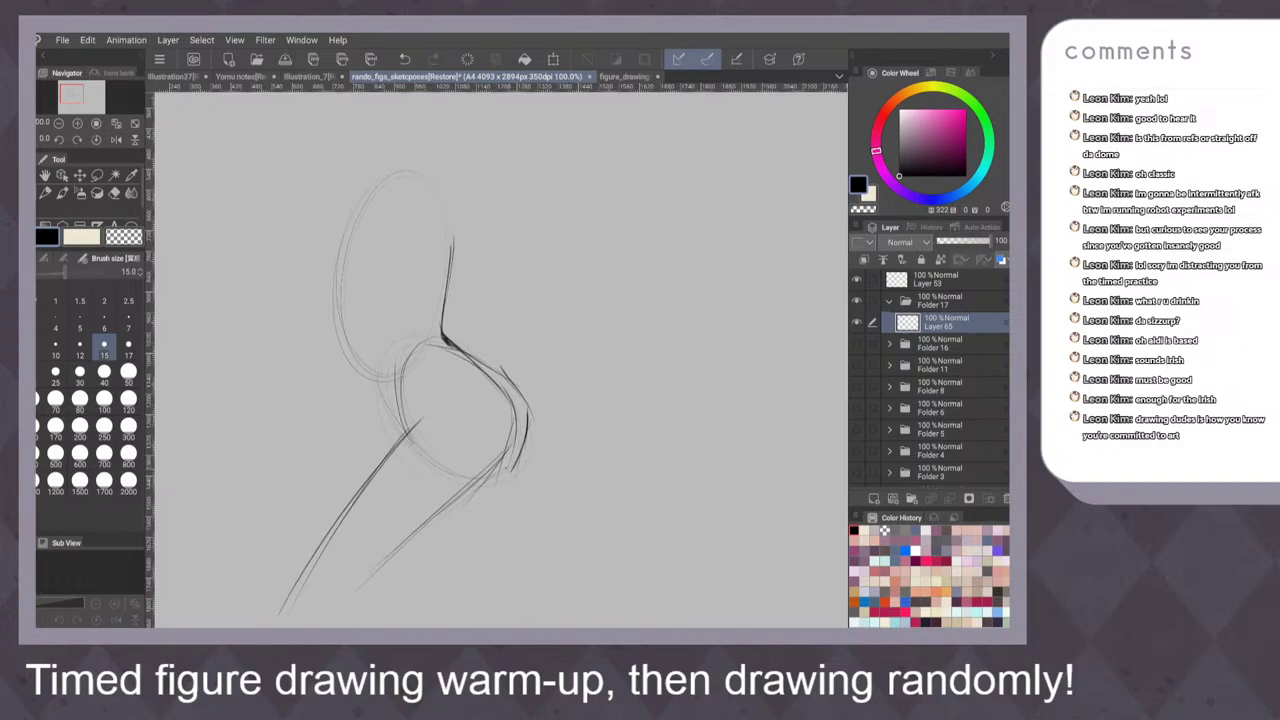
{"action": "left_click_drag", "start_coordinate": [522, 448], "coordinate": [512, 532]}
{"action": "left_click_drag", "start_coordinate": [507, 468], "coordinate": [512, 540]}
{"action": "left_click_drag", "start_coordinate": [526, 434], "coordinate": [509, 494]}
{"action": "left_click_drag", "start_coordinate": [528, 402], "coordinate": [525, 444]}
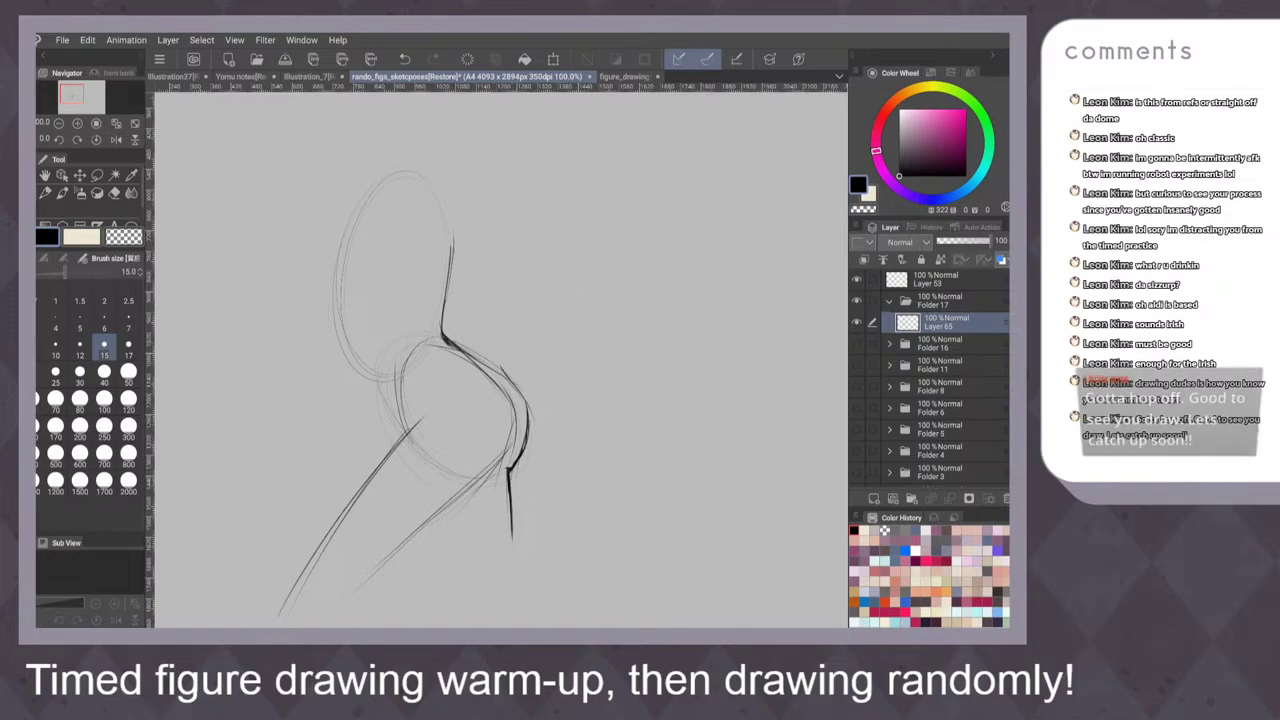
Draw the front torso contour from the chest down to the top of the front thigh
{"action": "left_click_drag", "start_coordinate": [370, 385], "coordinate": [352, 240]}
{"action": "mouse_move", "coordinate": [382, 196]}
{"action": "left_mouse_down"}
{"action": "mouse_move", "coordinate": [354, 334]}
{"action": "mouse_move", "coordinate": [398, 430]}
{"action": "left_mouse_up"}
{"action": "mouse_move", "coordinate": [355, 278]}
{"action": "left_mouse_down"}
{"action": "mouse_move", "coordinate": [361, 342]}
{"action": "mouse_move", "coordinate": [404, 432]}
{"action": "left_mouse_up"}
Darken the front hip crease, the buttock curve and the underside of the forward thigh
{"action": "scroll", "coordinate": [578, 372], "scroll_direction": "down", "scroll_amount": 3}
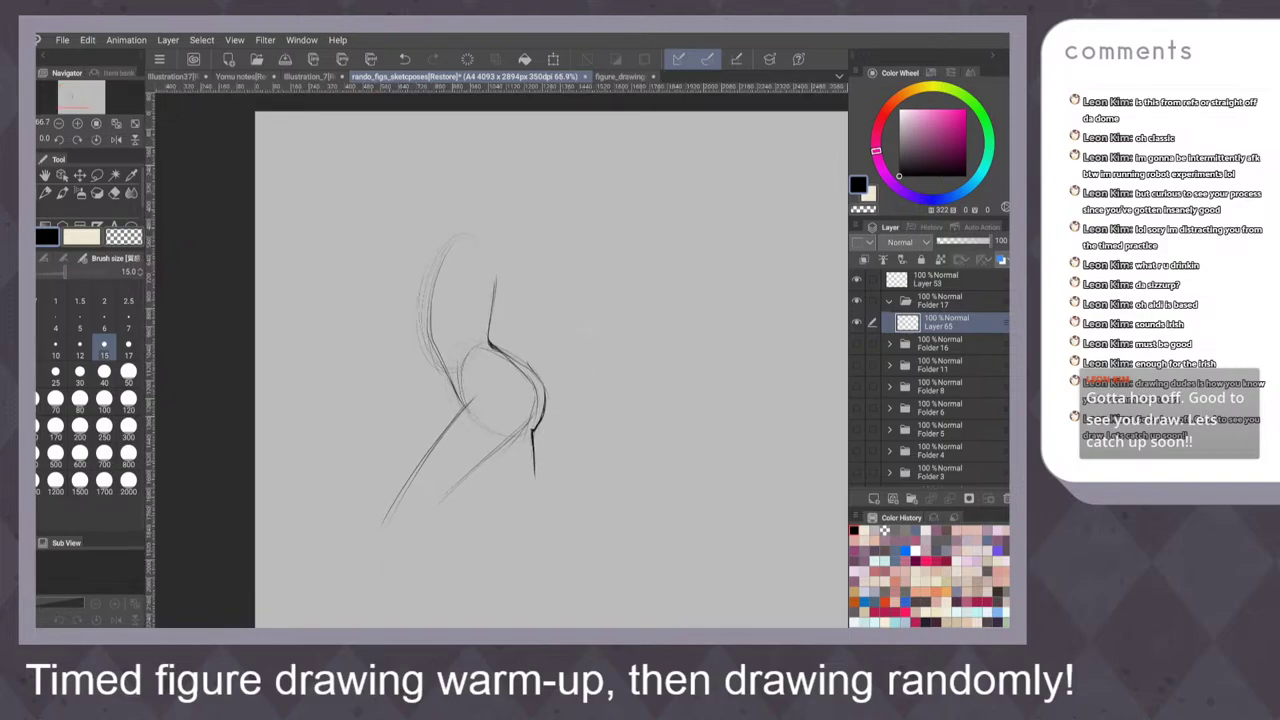
{"action": "left_click_drag", "start_coordinate": [536, 471], "coordinate": [546, 484]}
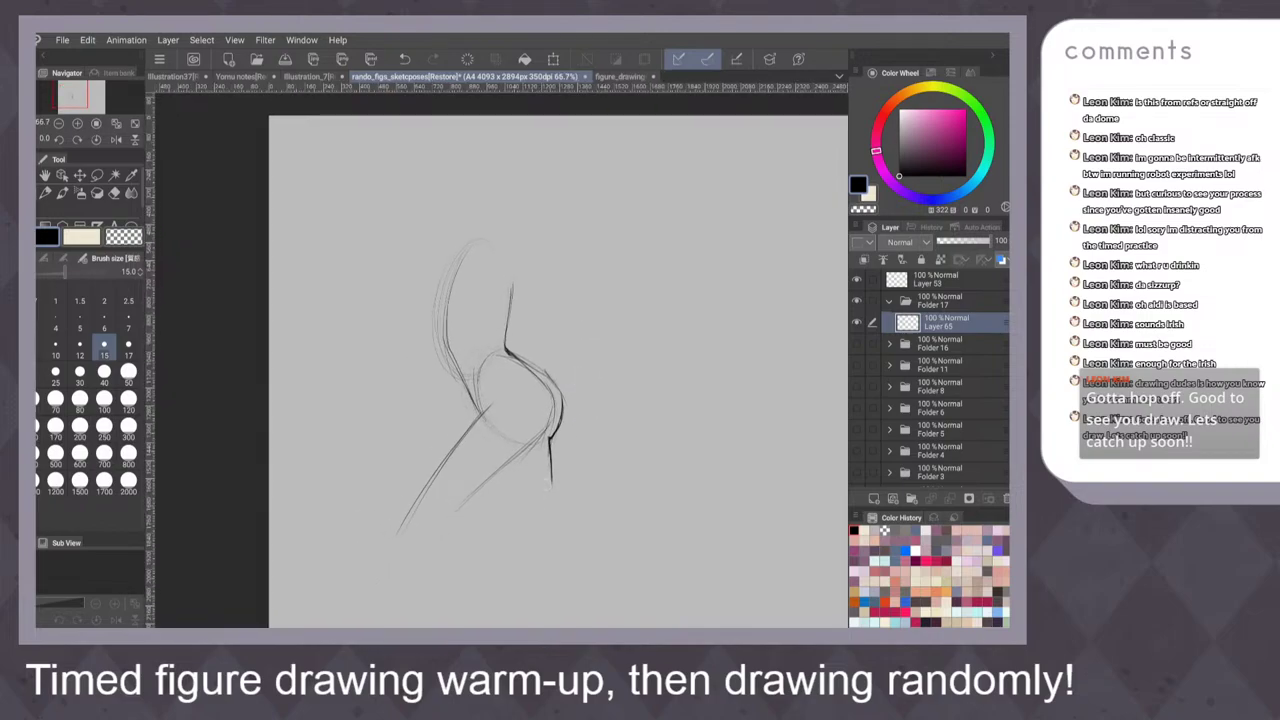
{"action": "left_click_drag", "start_coordinate": [484, 384], "coordinate": [456, 444]}
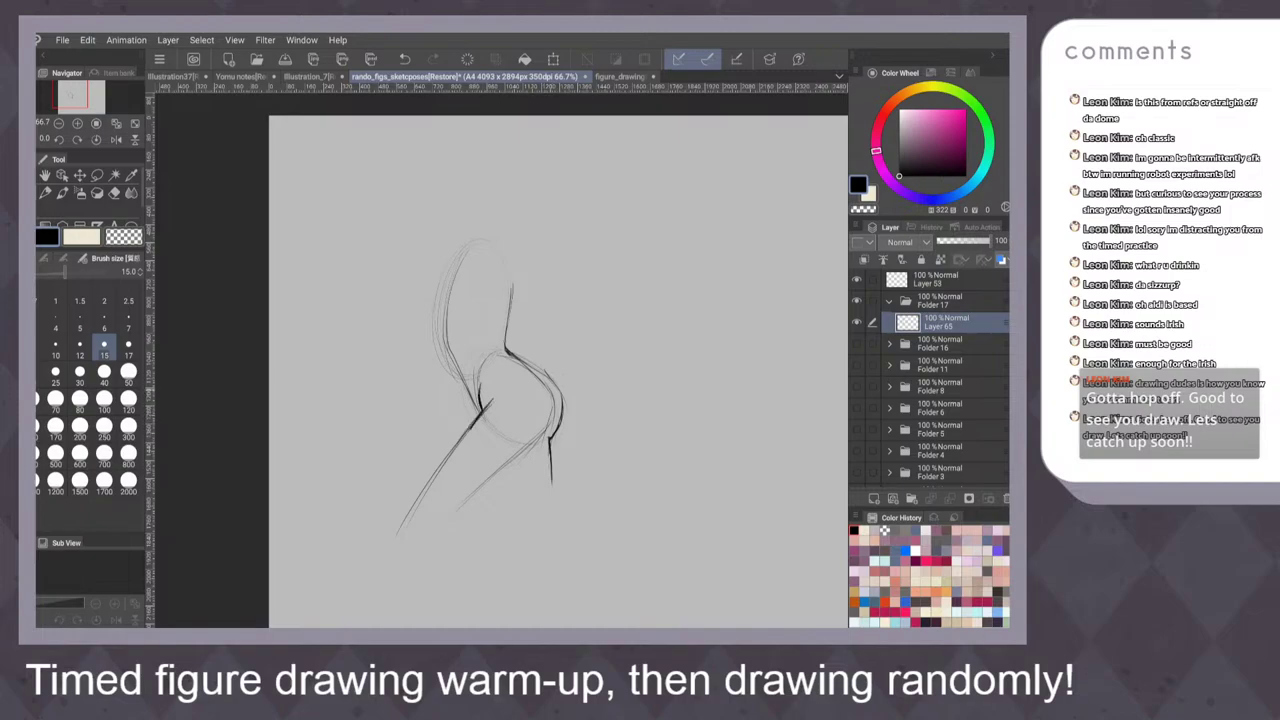
{"action": "mouse_move", "coordinate": [556, 392]}
{"action": "left_mouse_down"}
{"action": "mouse_move", "coordinate": [546, 432]}
{"action": "mouse_move", "coordinate": [460, 510]}
{"action": "left_mouse_up"}
{"action": "key", "text": "ctrl+z"}
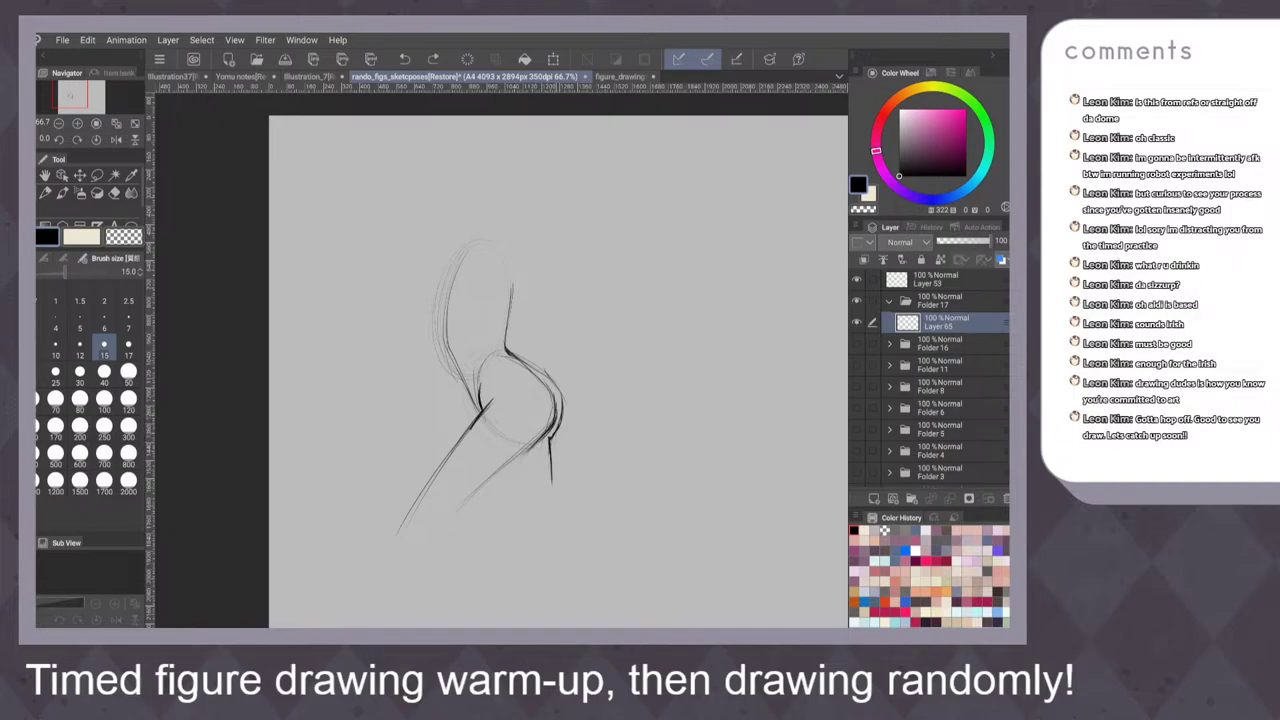
{"action": "left_click_drag", "start_coordinate": [554, 426], "coordinate": [454, 509]}
{"action": "left_click_drag", "start_coordinate": [524, 452], "coordinate": [470, 498]}
Mark the bottom of the ribcage at the waist and reinforce the front and back contours of the torso
{"action": "scroll", "coordinate": [555, 360], "scroll_direction": "up", "scroll_amount": 2}
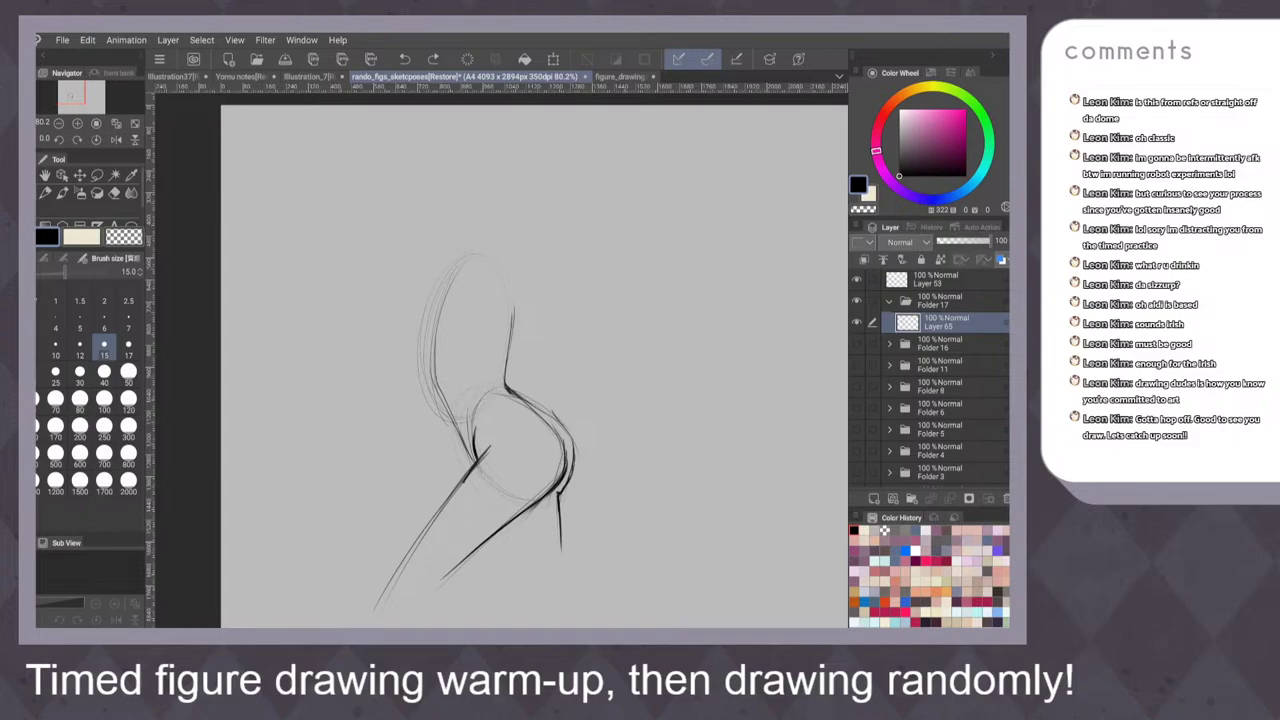
{"action": "scroll", "coordinate": [566, 378], "scroll_direction": "up", "scroll_amount": 1}
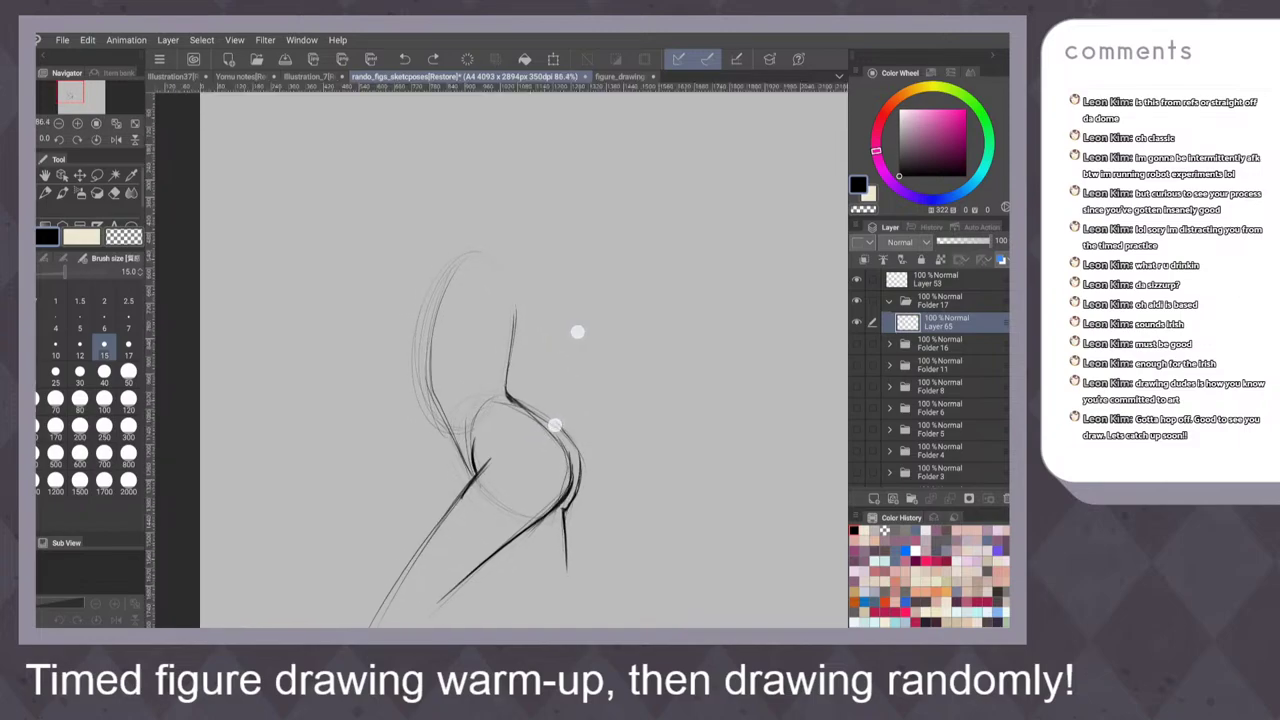
{"action": "scroll", "coordinate": [566, 378], "scroll_direction": "up", "scroll_amount": 1}
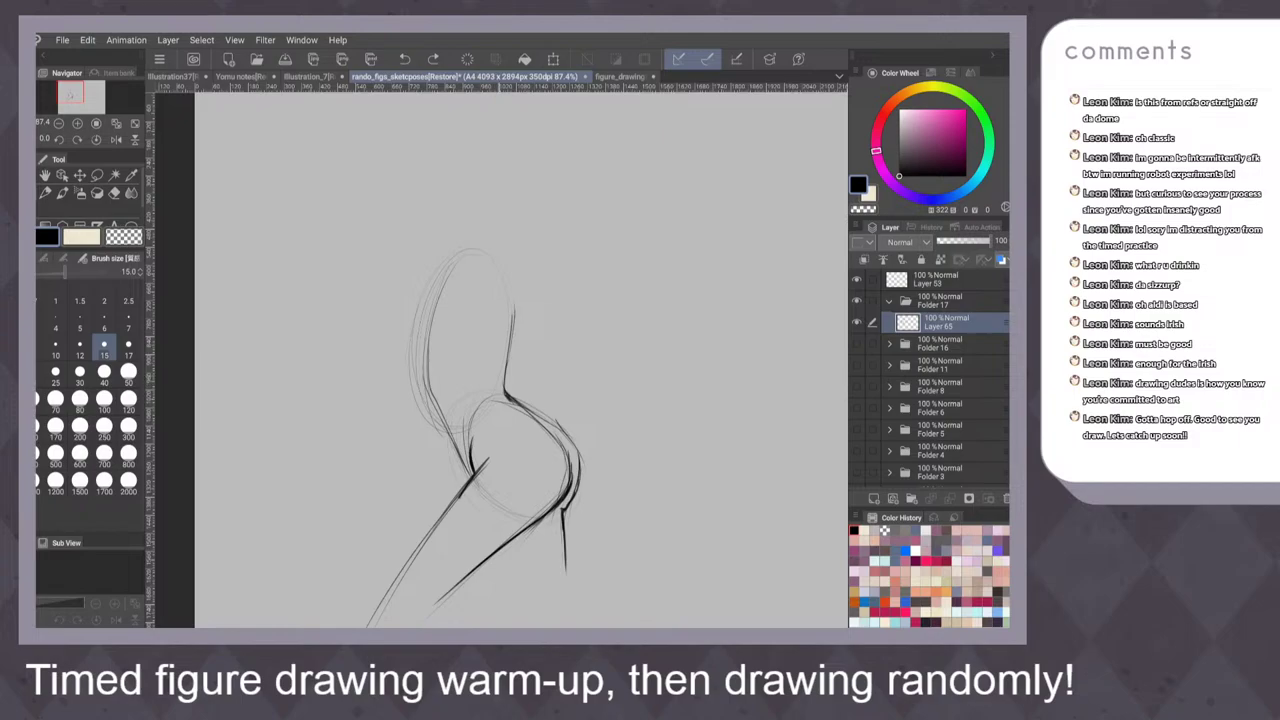
{"action": "mouse_move", "coordinate": [438, 386]}
{"action": "left_mouse_down"}
{"action": "mouse_move", "coordinate": [500, 385]}
{"action": "mouse_move", "coordinate": [464, 414]}
{"action": "mouse_move", "coordinate": [490, 389]}
{"action": "mouse_move", "coordinate": [478, 395]}
{"action": "left_mouse_up"}
{"action": "left_click_drag", "start_coordinate": [510, 283], "coordinate": [502, 379]}
{"action": "key", "text": "ctrl+z"}
{"action": "key", "text": "ctrl+z"}
{"action": "mouse_move", "coordinate": [502, 396]}
{"action": "left_mouse_down"}
{"action": "mouse_move", "coordinate": [510, 342]}
{"action": "mouse_move", "coordinate": [499, 400]}
{"action": "left_mouse_up"}
{"action": "left_click_drag", "start_coordinate": [429, 343], "coordinate": [443, 419]}
{"action": "left_click_drag", "start_coordinate": [448, 274], "coordinate": [429, 351]}
{"action": "left_click_drag", "start_coordinate": [503, 268], "coordinate": [511, 322]}
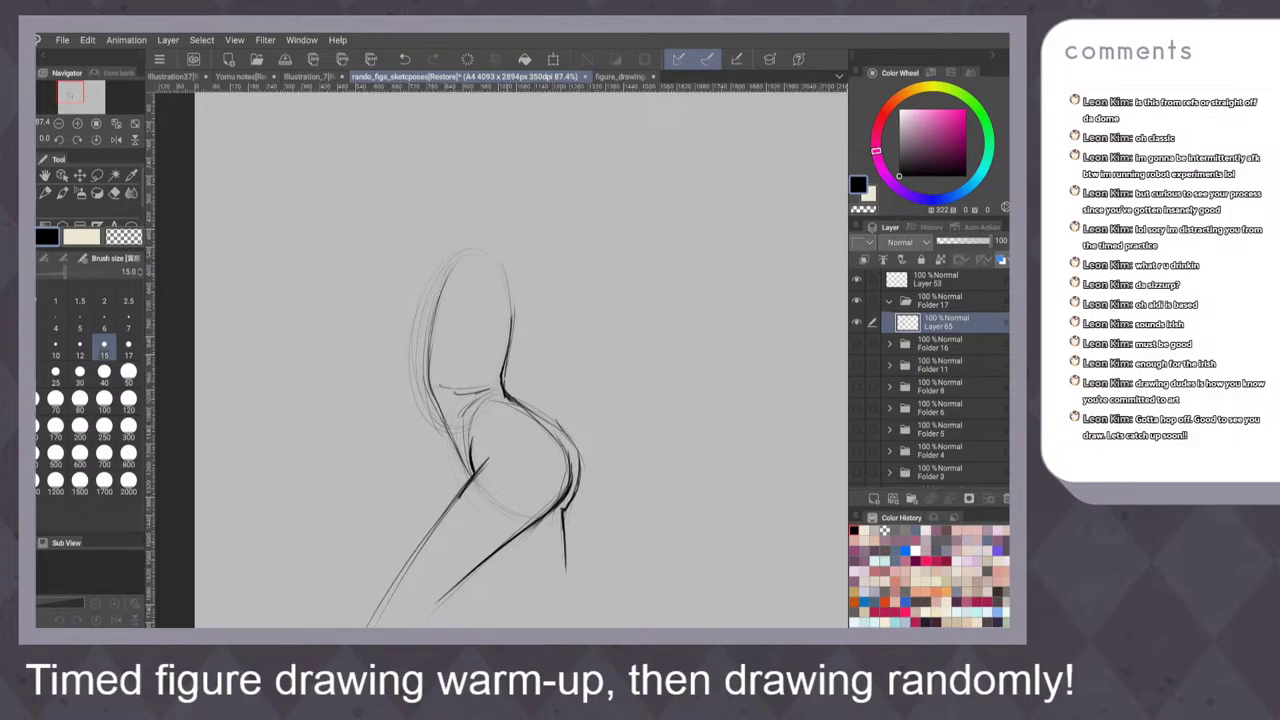
Extend the upper back line into the nape of the neck and sketch an oval head above it
{"action": "left_click_drag", "start_coordinate": [501, 232], "coordinate": [510, 310]}
{"action": "mouse_move", "coordinate": [503, 228]}
{"action": "left_mouse_down"}
{"action": "mouse_move", "coordinate": [499, 272]}
{"action": "mouse_move", "coordinate": [510, 201]}
{"action": "left_mouse_up"}
{"action": "scroll", "coordinate": [604, 285], "scroll_direction": "up", "scroll_amount": 1}
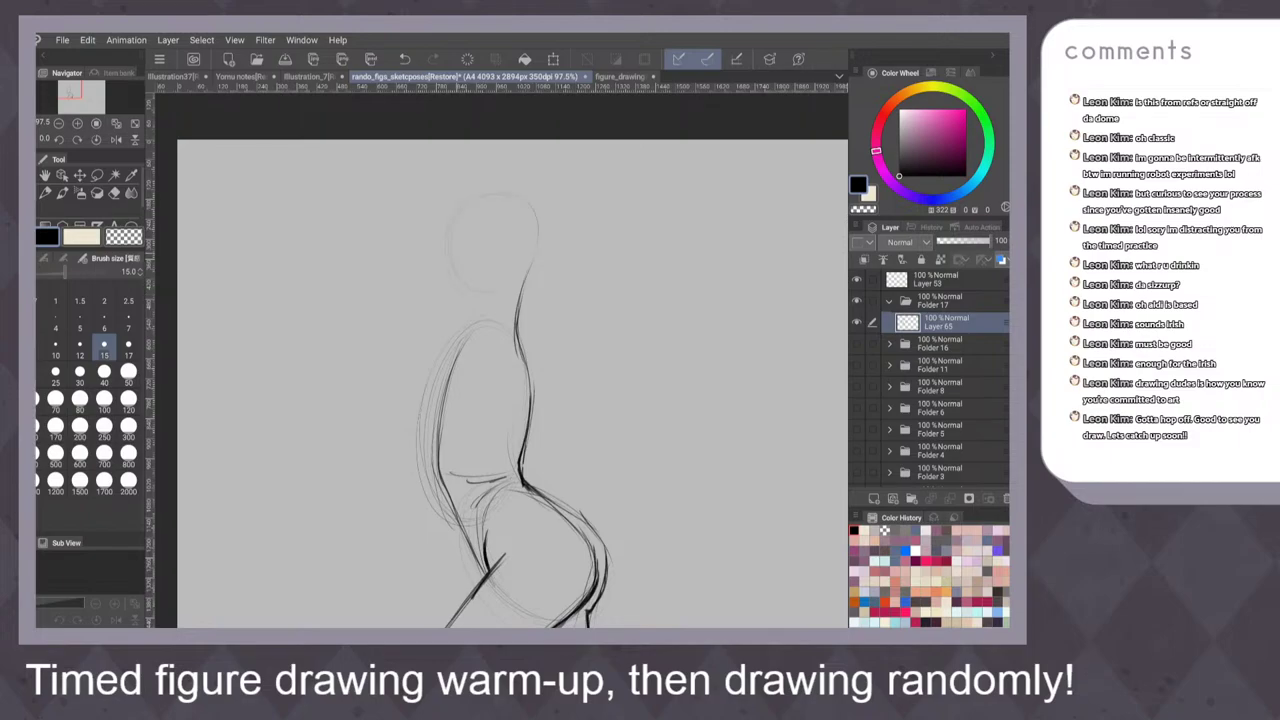
{"action": "left_click_drag", "start_coordinate": [516, 189], "coordinate": [540, 252]}
Draw the curve over the shoulder and extend the top line of the arm straight out in front
{"action": "scroll", "coordinate": [617, 360], "scroll_direction": "up", "scroll_amount": 1}
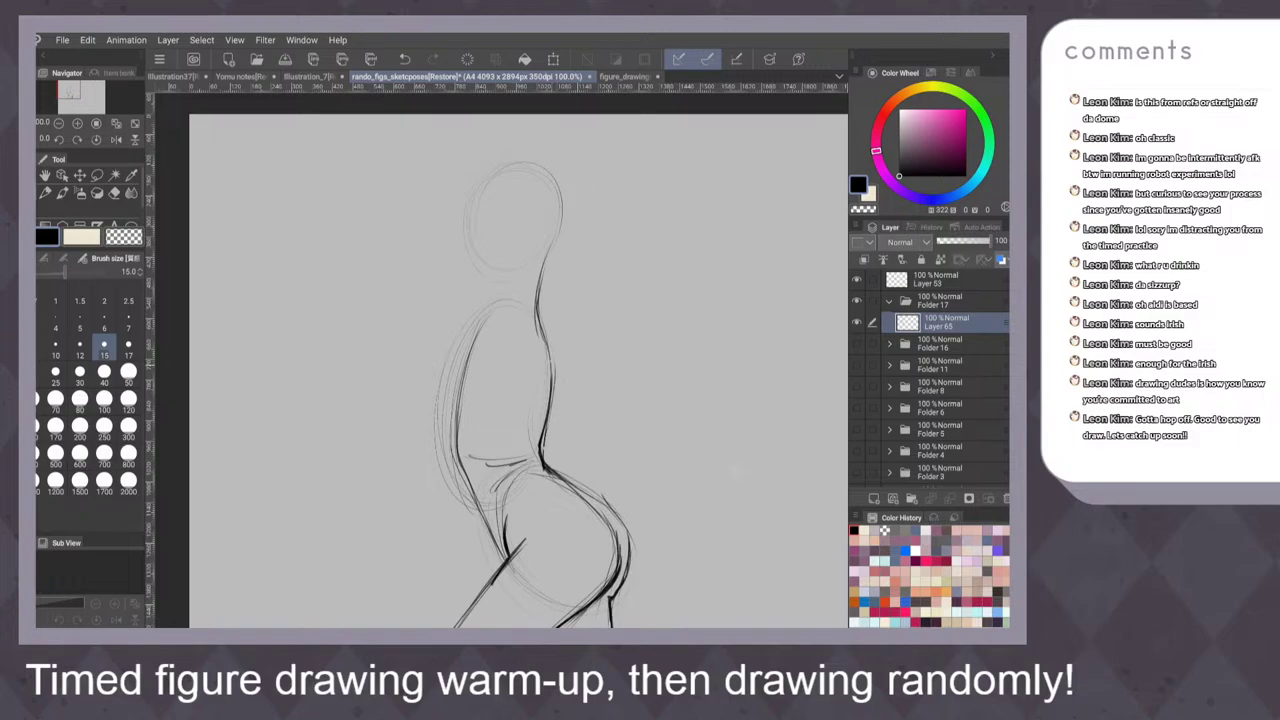
{"action": "mouse_move", "coordinate": [553, 345]}
{"action": "left_mouse_down"}
{"action": "mouse_move", "coordinate": [531, 305]}
{"action": "mouse_move", "coordinate": [467, 304]}
{"action": "left_mouse_up"}
{"action": "key", "text": "ctrl+z"}
{"action": "mouse_move", "coordinate": [541, 323]}
{"action": "left_mouse_down"}
{"action": "mouse_move", "coordinate": [464, 321]}
{"action": "mouse_move", "coordinate": [534, 312]}
{"action": "left_mouse_up"}
{"action": "key", "text": "ctrl+z"}
{"action": "scroll", "coordinate": [621, 338], "scroll_direction": "down", "scroll_amount": 1}
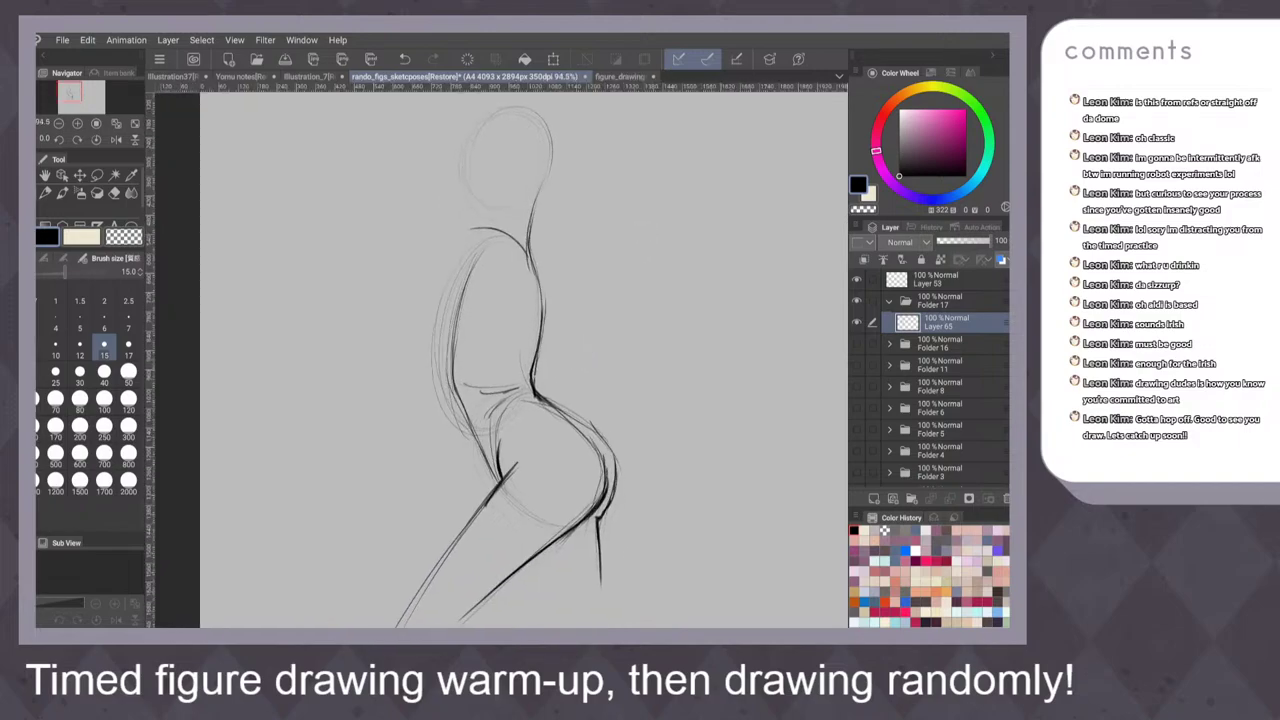
{"action": "scroll", "coordinate": [624, 388], "scroll_direction": "up", "scroll_amount": 1}
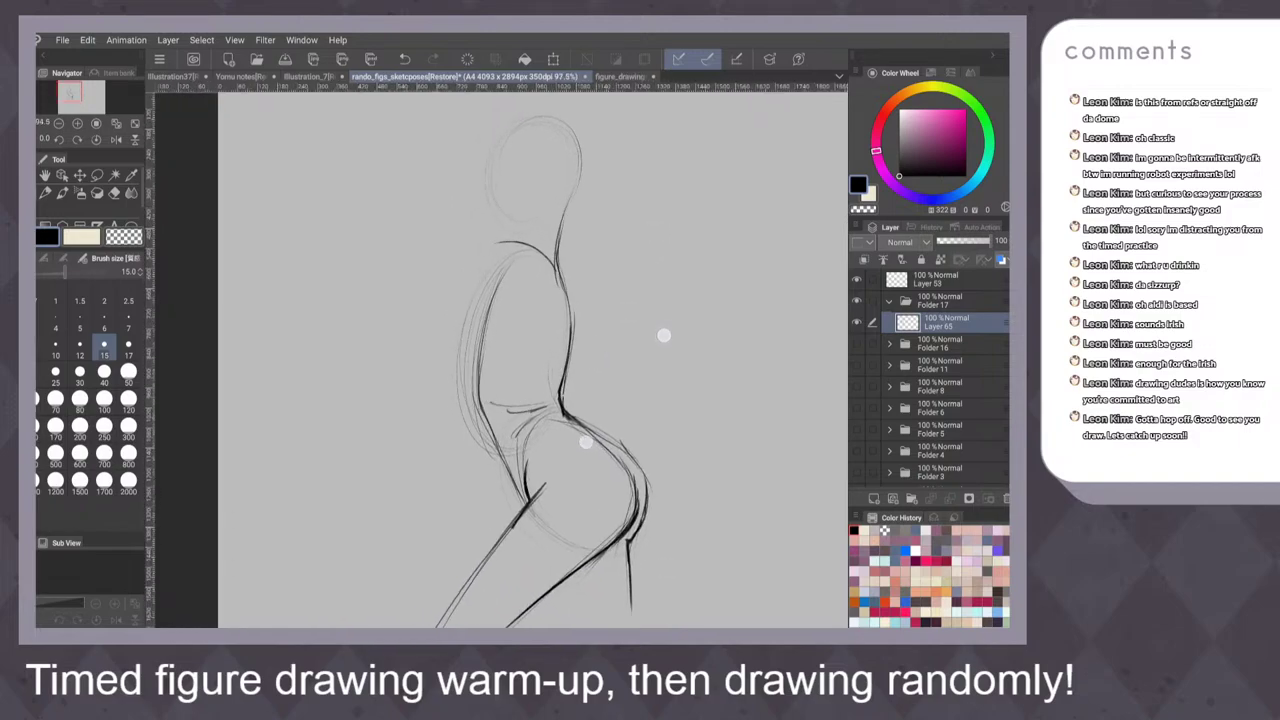
{"action": "scroll", "coordinate": [624, 388], "scroll_direction": "up", "scroll_amount": 1}
{"action": "left_click_drag", "start_coordinate": [515, 241], "coordinate": [316, 264]}
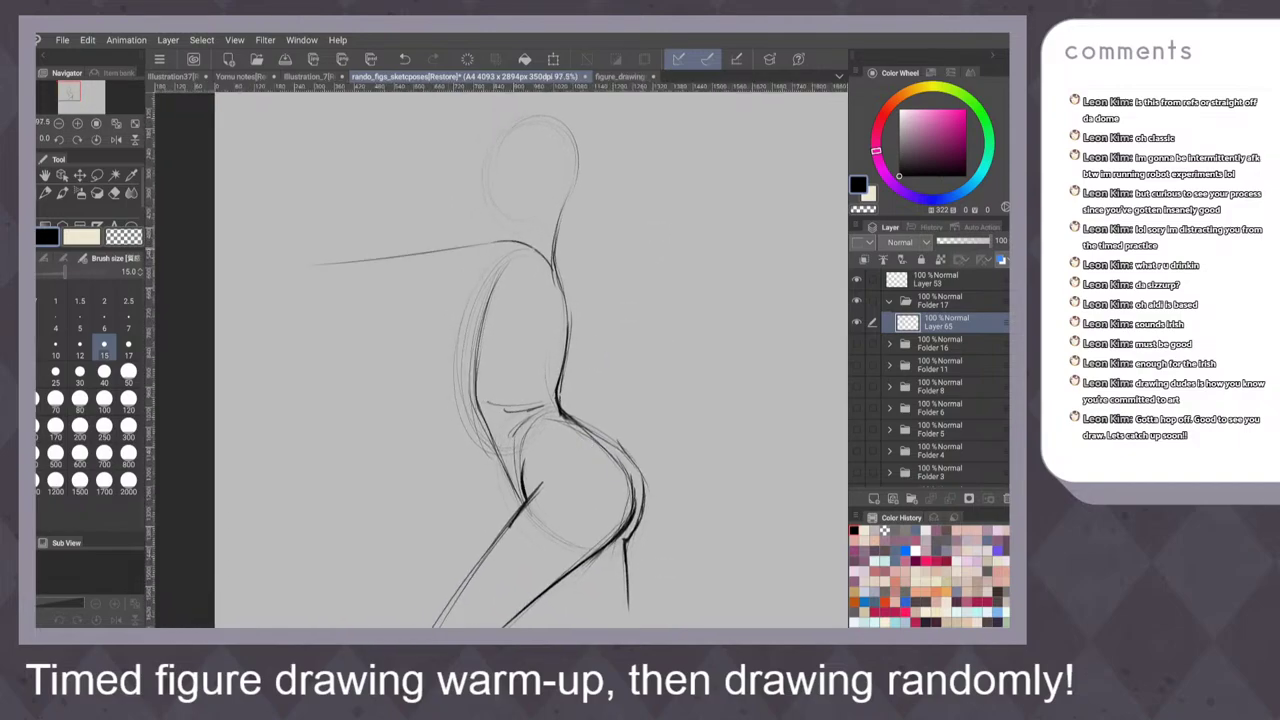
Redraw the outstretched arm's top line and shoulder, add the shoulder-blade contour, and sketch the arm's underside
{"action": "left_click_drag", "start_coordinate": [418, 252], "coordinate": [302, 266]}
{"action": "key", "text": "ctrl+z"}
{"action": "key", "text": "ctrl+z"}
{"action": "key", "text": "ctrl+z"}
{"action": "mouse_move", "coordinate": [412, 253]}
{"action": "left_mouse_down"}
{"action": "mouse_move", "coordinate": [546, 240]}
{"action": "mouse_move", "coordinate": [559, 322]}
{"action": "left_mouse_up"}
{"action": "left_click_drag", "start_coordinate": [549, 248], "coordinate": [559, 266]}
{"action": "mouse_move", "coordinate": [560, 262]}
{"action": "left_mouse_down"}
{"action": "mouse_move", "coordinate": [576, 318]}
{"action": "mouse_move", "coordinate": [562, 356]}
{"action": "left_mouse_up"}
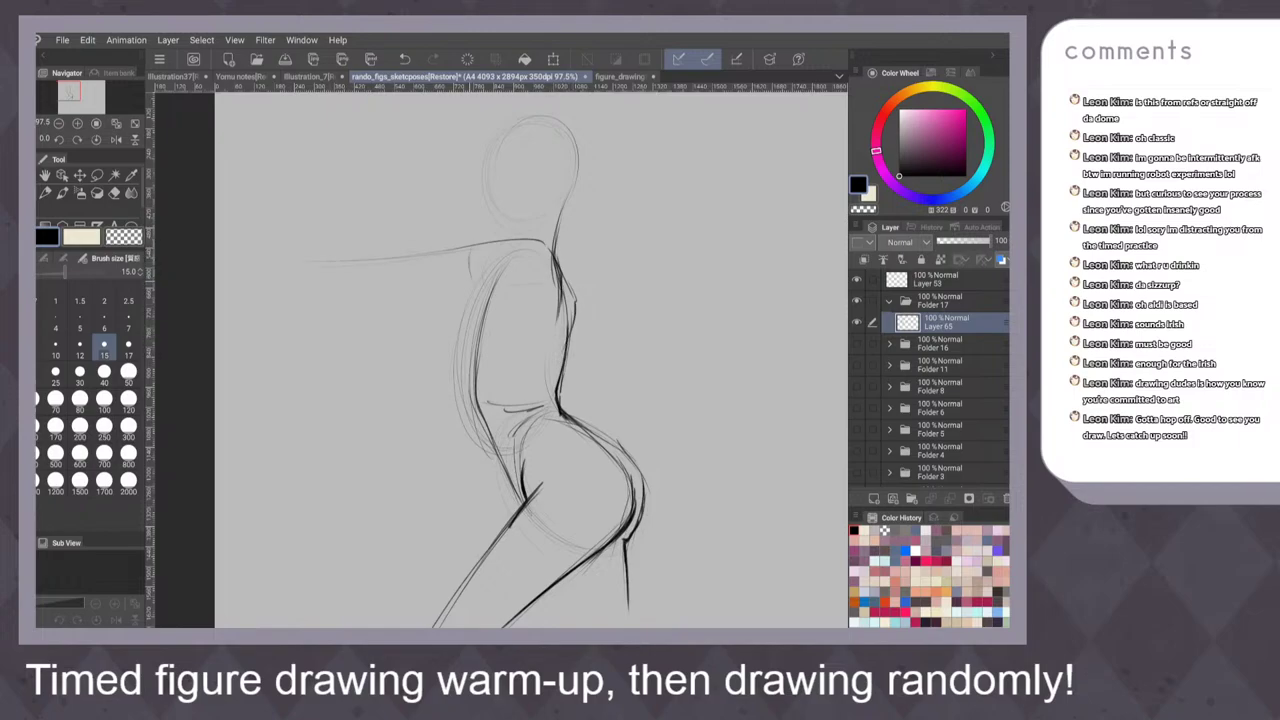
{"action": "left_click_drag", "start_coordinate": [320, 288], "coordinate": [428, 284]}
{"action": "scroll", "coordinate": [597, 334], "scroll_direction": "down", "scroll_amount": 1}
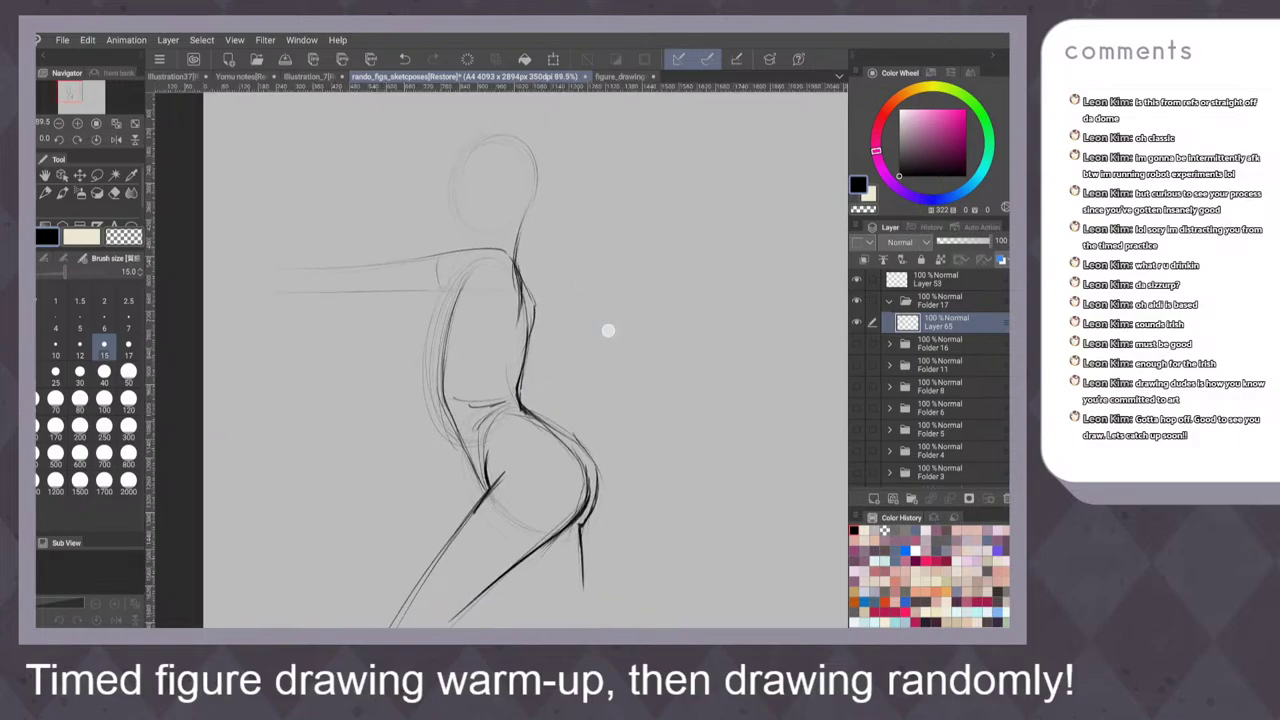
{"action": "scroll", "coordinate": [608, 330], "scroll_direction": "up", "scroll_amount": 1}
{"action": "left_click_drag", "start_coordinate": [450, 300], "coordinate": [423, 382]}
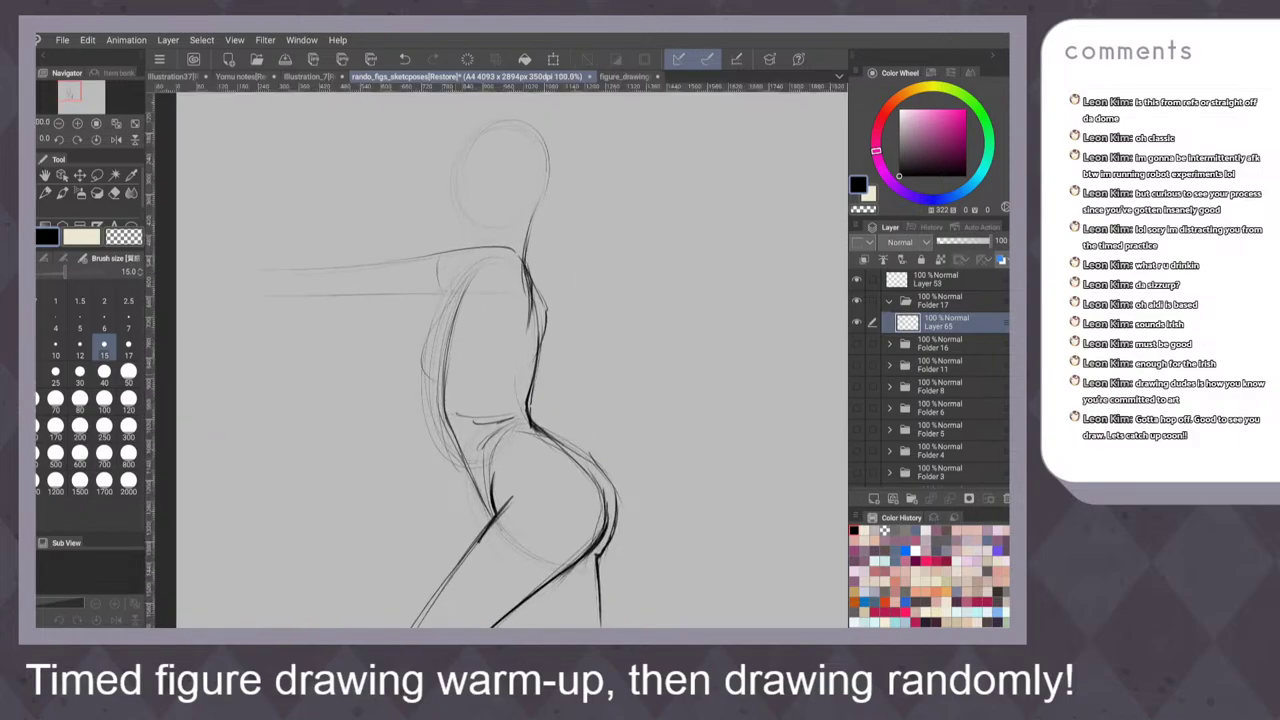
{"action": "key", "text": "ctrl+z"}
{"action": "mouse_move", "coordinate": [450, 300]}
{"action": "left_mouse_down"}
{"action": "mouse_move", "coordinate": [425, 380]}
{"action": "mouse_move", "coordinate": [435, 394]}
{"action": "mouse_move", "coordinate": [444, 323]}
{"action": "mouse_move", "coordinate": [424, 383]}
{"action": "left_mouse_up"}
{"action": "scroll", "coordinate": [589, 314], "scroll_direction": "down", "scroll_amount": 4}
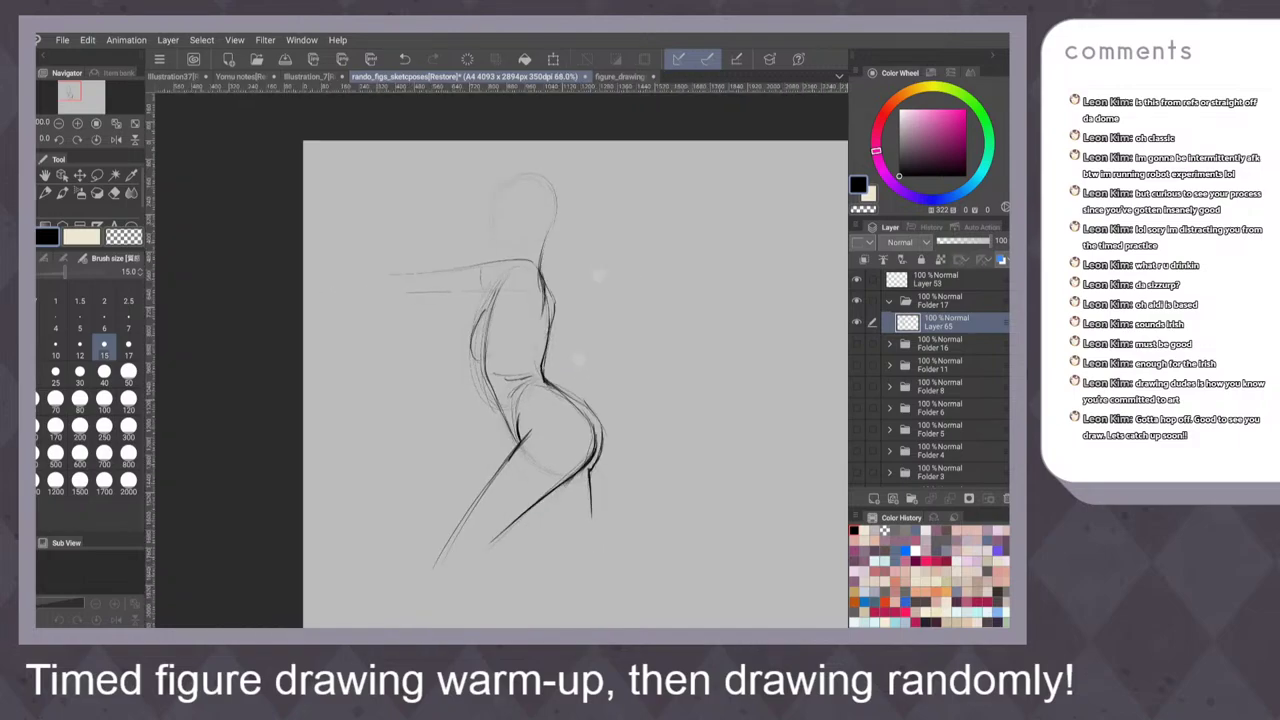
{"action": "key", "text": "ctrl+z"}
{"action": "scroll", "coordinate": [571, 346], "scroll_direction": "up", "scroll_amount": 3}
{"action": "key", "text": "ctrl+z"}
{"action": "key", "text": "ctrl+z"}
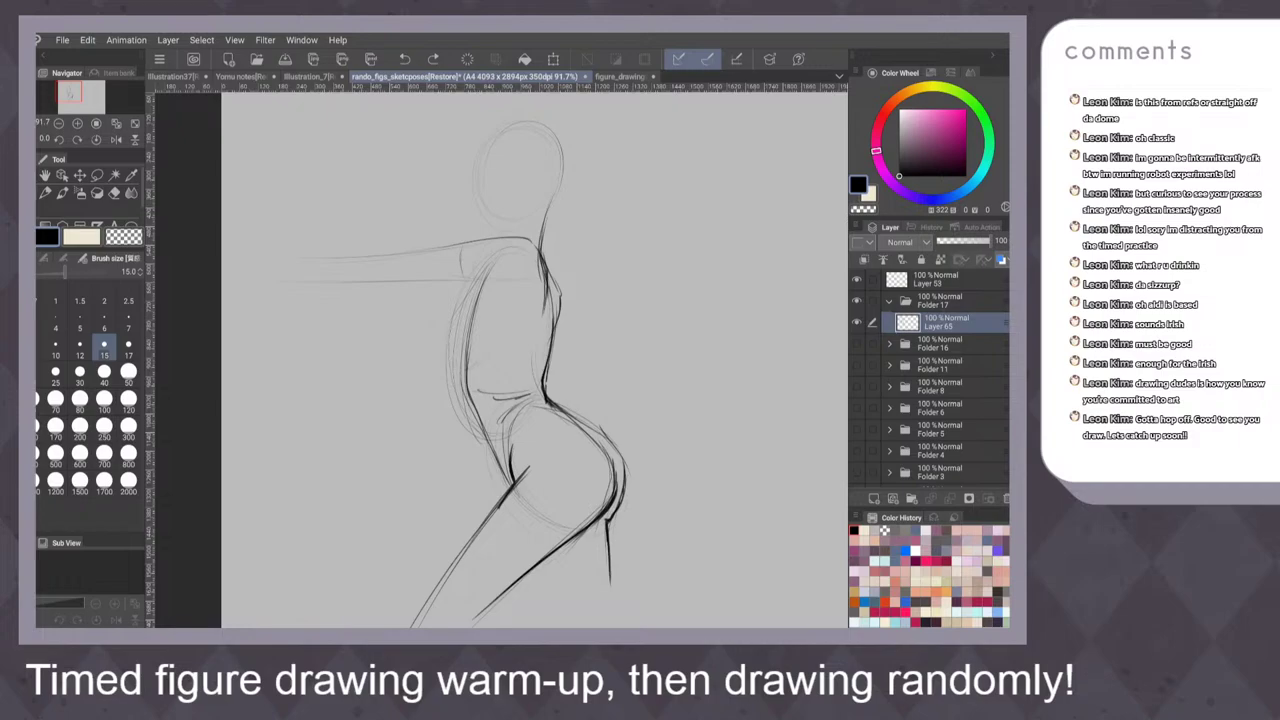
{"action": "mouse_move", "coordinate": [458, 344]}
{"action": "left_mouse_down"}
{"action": "mouse_move", "coordinate": [442, 378]}
{"action": "mouse_move", "coordinate": [464, 382]}
{"action": "mouse_move", "coordinate": [456, 372]}
{"action": "left_mouse_up"}
{"action": "key", "text": "ctrl+z"}
{"action": "key", "text": "ctrl+z"}
Sketch the protruding chest contour from the armpit outward along the front of the ribcage
{"action": "left_click_drag", "start_coordinate": [463, 297], "coordinate": [441, 365]}
{"action": "left_click_drag", "start_coordinate": [450, 318], "coordinate": [438, 350]}
{"action": "mouse_move", "coordinate": [468, 294]}
{"action": "left_mouse_down"}
{"action": "mouse_move", "coordinate": [438, 344]}
{"action": "mouse_move", "coordinate": [446, 358]}
{"action": "left_mouse_up"}
{"action": "mouse_move", "coordinate": [474, 290]}
{"action": "left_mouse_down"}
{"action": "mouse_move", "coordinate": [460, 306]}
{"action": "mouse_move", "coordinate": [468, 294]}
{"action": "left_mouse_up"}
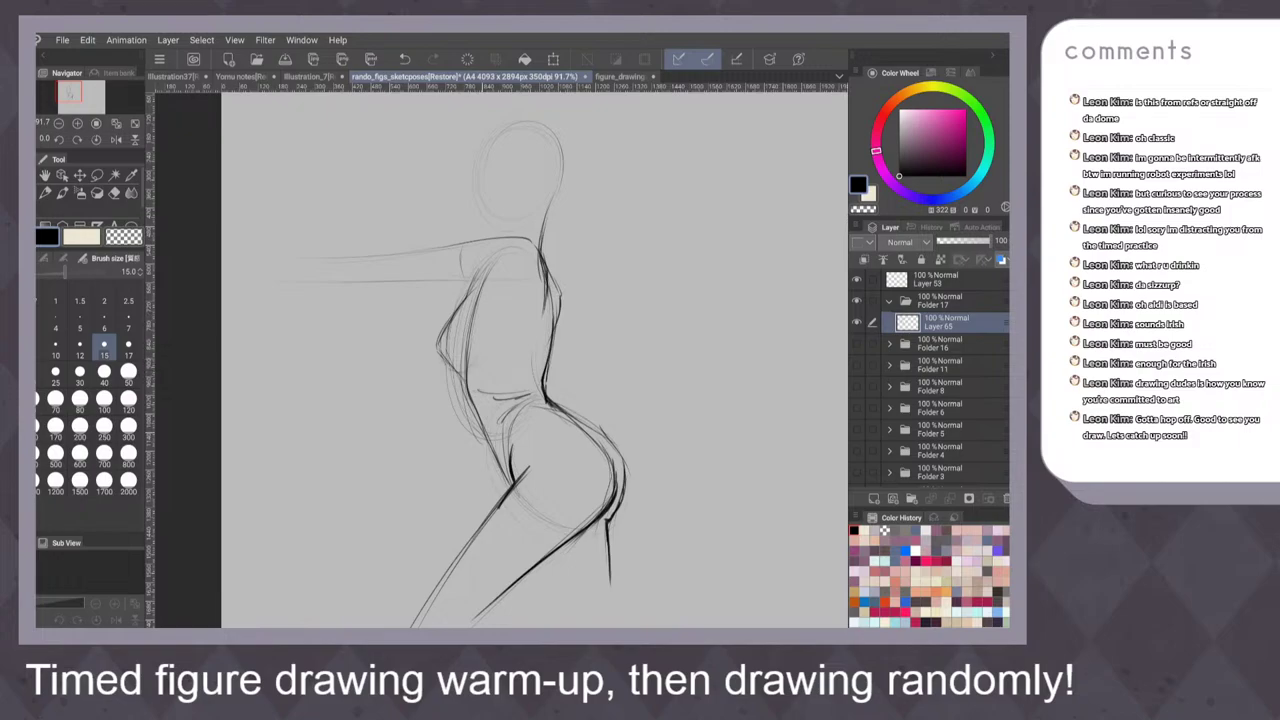
Add an inner contour line to the chest and a short line for the front of the neck
{"action": "mouse_move", "coordinate": [484, 309]}
{"action": "left_mouse_down"}
{"action": "mouse_move", "coordinate": [477, 361]}
{"action": "mouse_move", "coordinate": [483, 335]}
{"action": "left_mouse_up"}
{"action": "left_click_drag", "start_coordinate": [497, 273], "coordinate": [483, 303]}
{"action": "key", "text": "ctrl+z"}
{"action": "scroll", "coordinate": [596, 250], "scroll_direction": "up", "scroll_amount": 1}
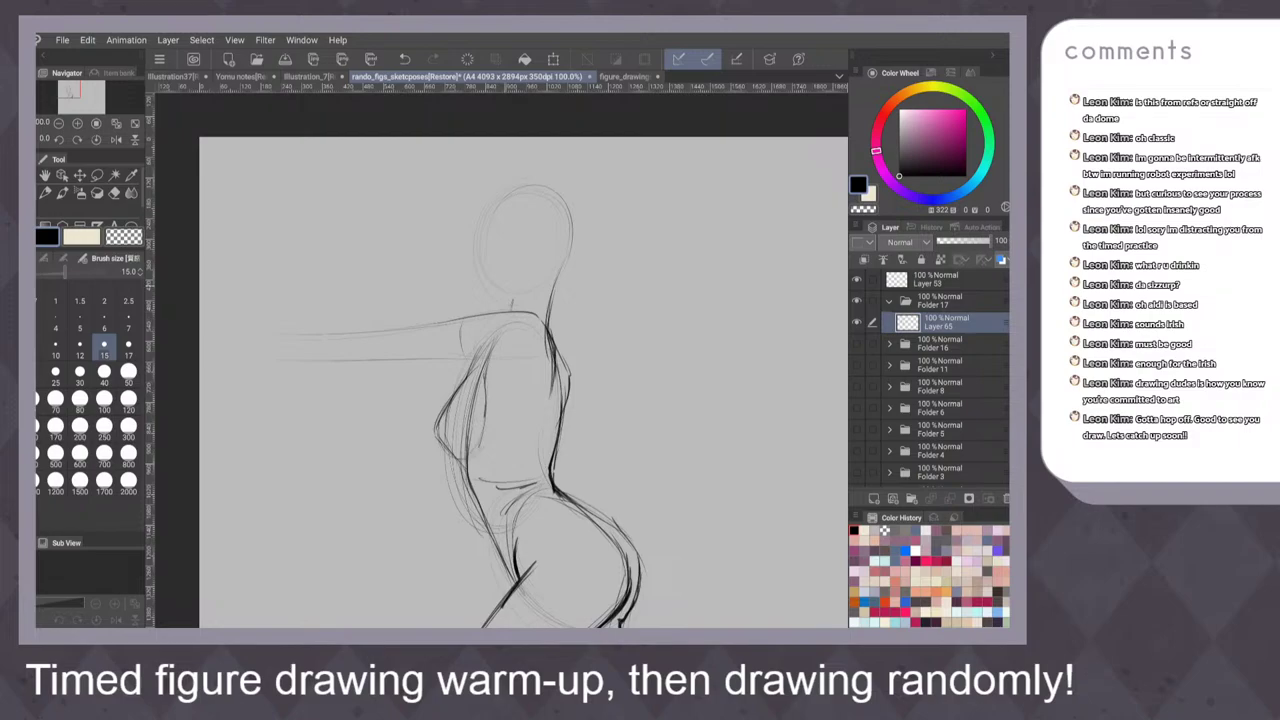
Sketch a slanted vertical centre line and a curved brow line across the head oval
{"action": "left_click_drag", "start_coordinate": [533, 198], "coordinate": [507, 268]}
{"action": "key", "text": "ctrl+z"}
{"action": "left_click_drag", "start_coordinate": [530, 196], "coordinate": [506, 278]}
{"action": "left_click_drag", "start_coordinate": [528, 198], "coordinate": [503, 266]}
{"action": "left_click_drag", "start_coordinate": [608, 257], "coordinate": [532, 261]}
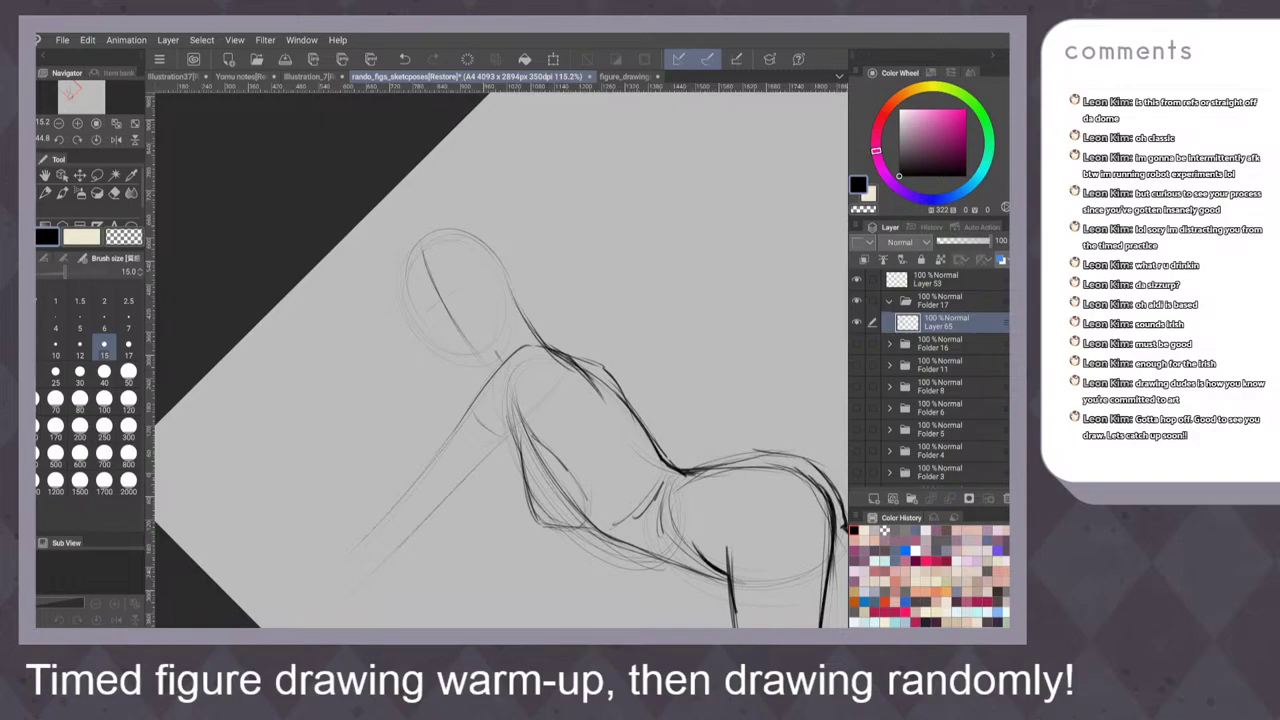
{"action": "mouse_move", "coordinate": [613, 247]}
{"action": "left_mouse_down"}
{"action": "mouse_move", "coordinate": [606, 277]}
{"action": "mouse_move", "coordinate": [580, 237]}
{"action": "mouse_move", "coordinate": [619, 267]}
{"action": "left_mouse_up"}
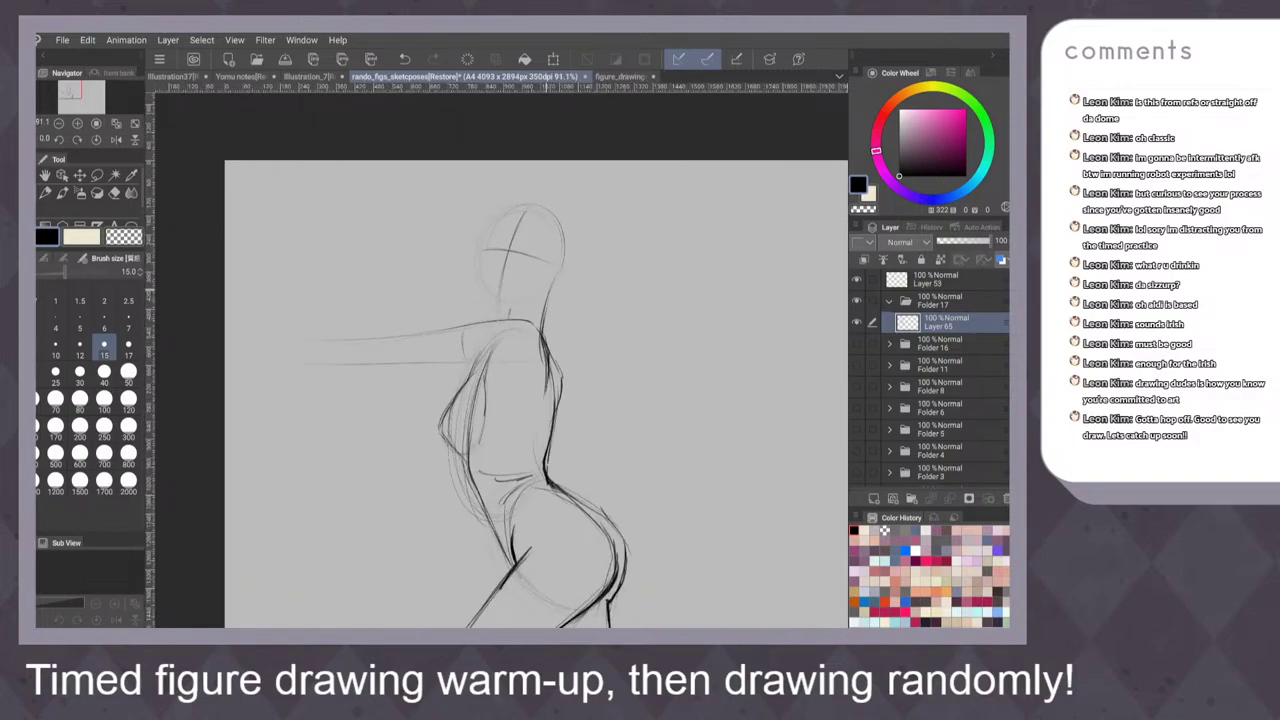
Redraw the nape line running down into the shoulders and check the whole figure mirrored
{"action": "key", "text": "ctrl+z"}
{"action": "left_click_drag", "start_coordinate": [547, 288], "coordinate": [541, 327]}
{"action": "key", "text": "ctrl+0"}
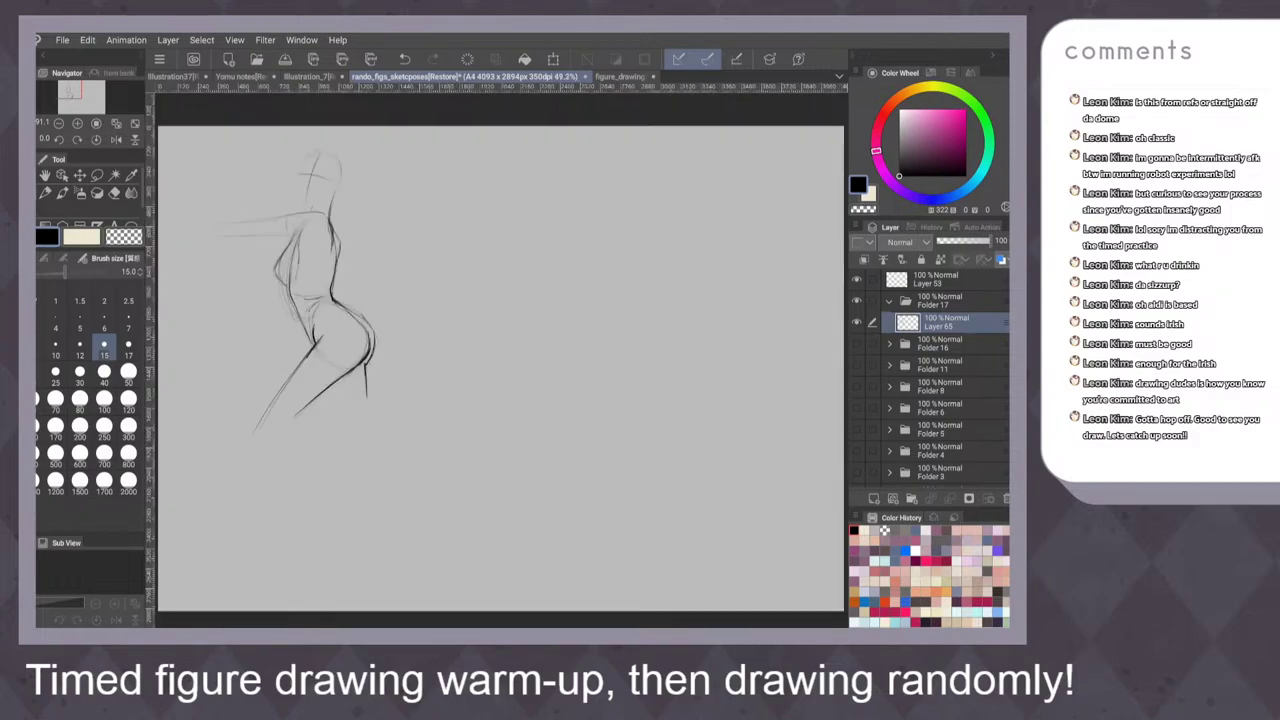
{"action": "key", "text": "h"}
{"action": "key", "text": "h"}
Lasso the head, reposition it slightly on the neck with a transform, and clear the selection
{"action": "mouse_move", "coordinate": [387, 203]}
{"action": "left_mouse_down"}
{"action": "mouse_move", "coordinate": [506, 217]}
{"action": "mouse_move", "coordinate": [673, 275]}
{"action": "left_mouse_up"}
{"action": "key", "text": "m"}
{"action": "mouse_move", "coordinate": [450, 150]}
{"action": "left_mouse_down"}
{"action": "mouse_move", "coordinate": [434, 284]}
{"action": "mouse_move", "coordinate": [457, 287]}
{"action": "mouse_move", "coordinate": [530, 238]}
{"action": "mouse_move", "coordinate": [480, 145]}
{"action": "left_mouse_up"}
{"action": "key", "text": "ctrl+t"}
{"action": "left_click_drag", "start_coordinate": [472, 218], "coordinate": [476, 218]}
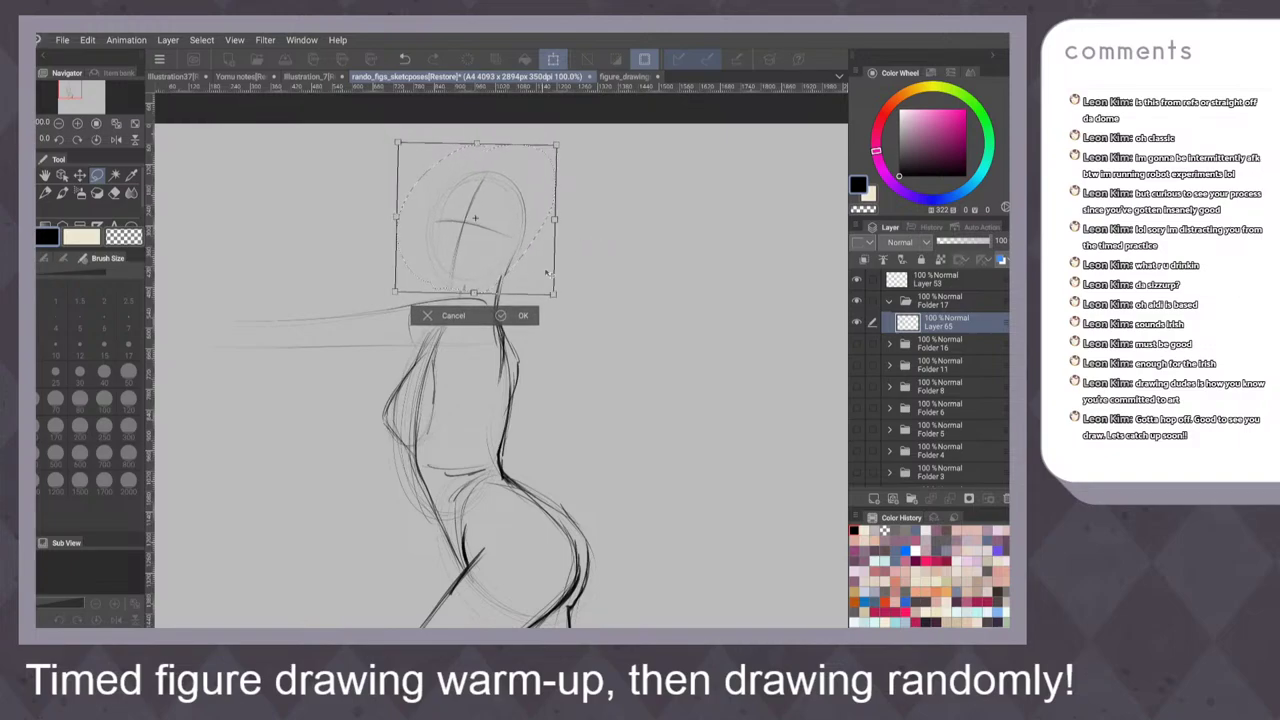
{"action": "left_click", "coordinate": [512, 314]}
{"action": "key", "text": "ctrl+d"}
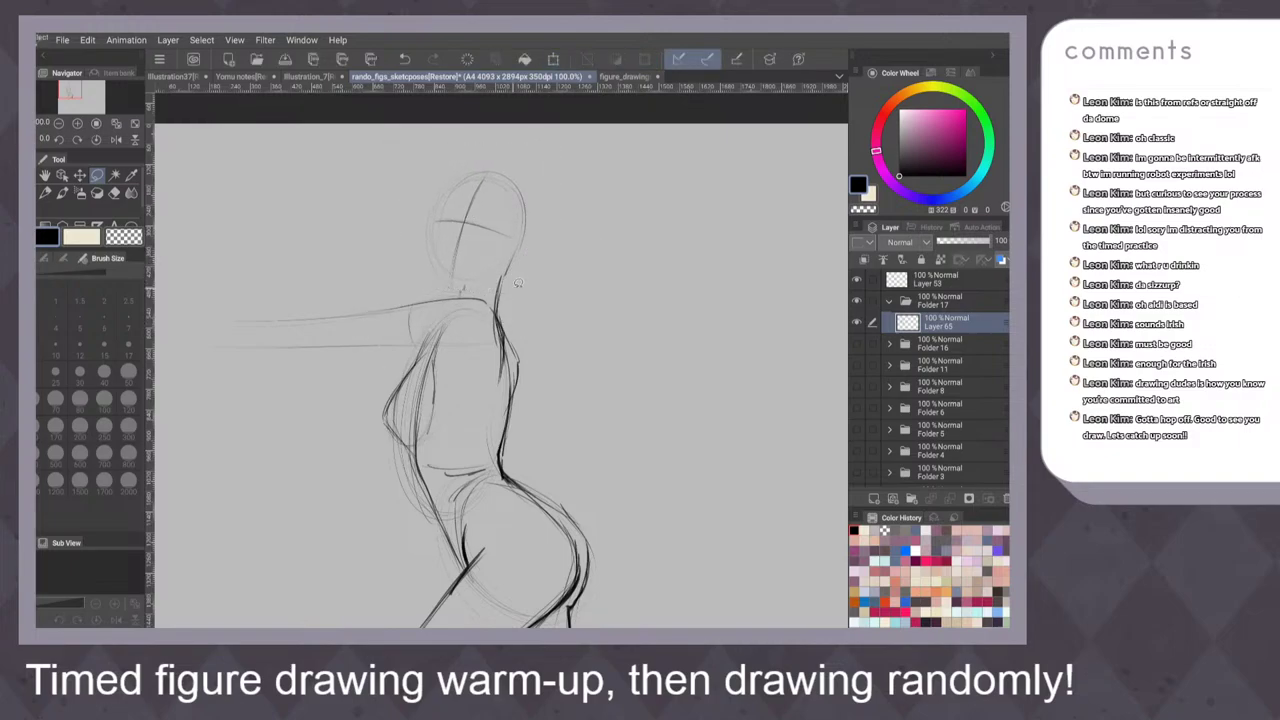
Sketch a small oval ear at the back of the head and check the figure mirrored
{"action": "key", "text": "p"}
{"action": "left_click_drag", "start_coordinate": [507, 249], "coordinate": [508, 266]}
{"action": "key", "text": "ctrl+z"}
{"action": "key", "text": "ctrl+minus"}
{"action": "left_click_drag", "start_coordinate": [649, 255], "coordinate": [672, 214]}
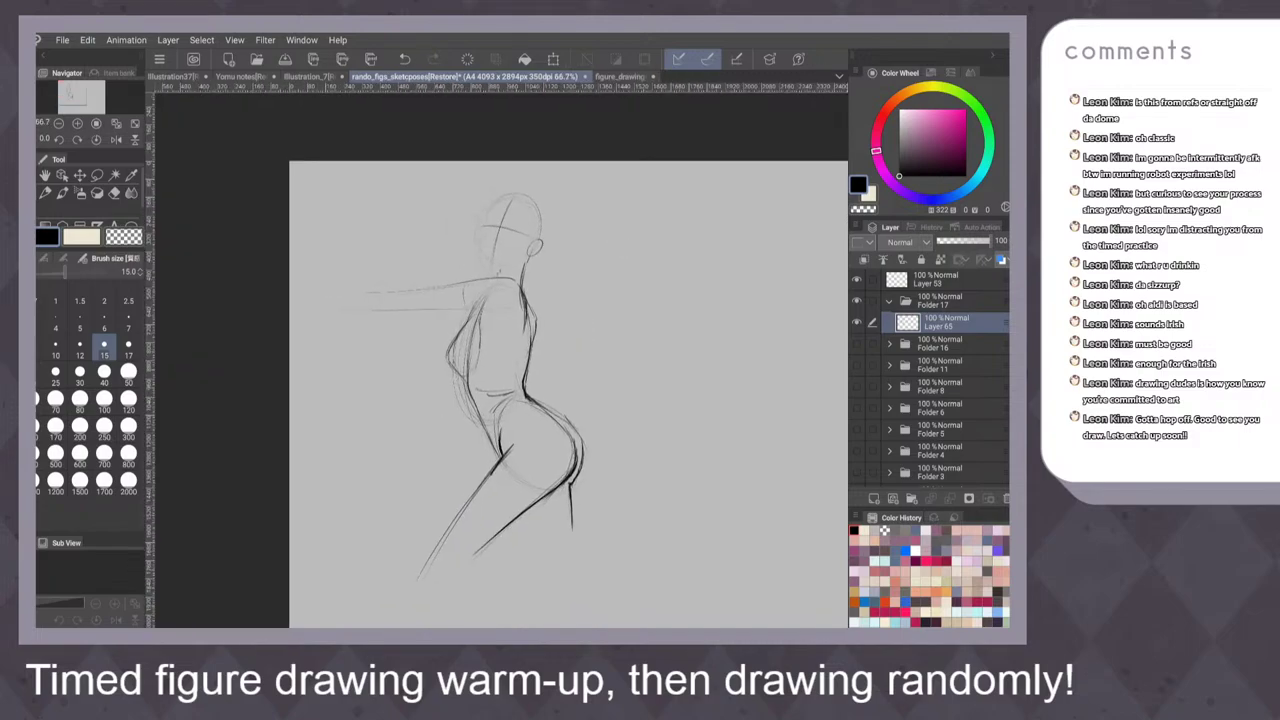
{"action": "key", "text": "h"}
{"action": "key", "text": "h"}
Redraw the underside of the outstretched arm as a darker line from the armpit and check the pose mirrored
{"action": "left_click_drag", "start_coordinate": [565, 303], "coordinate": [577, 277]}
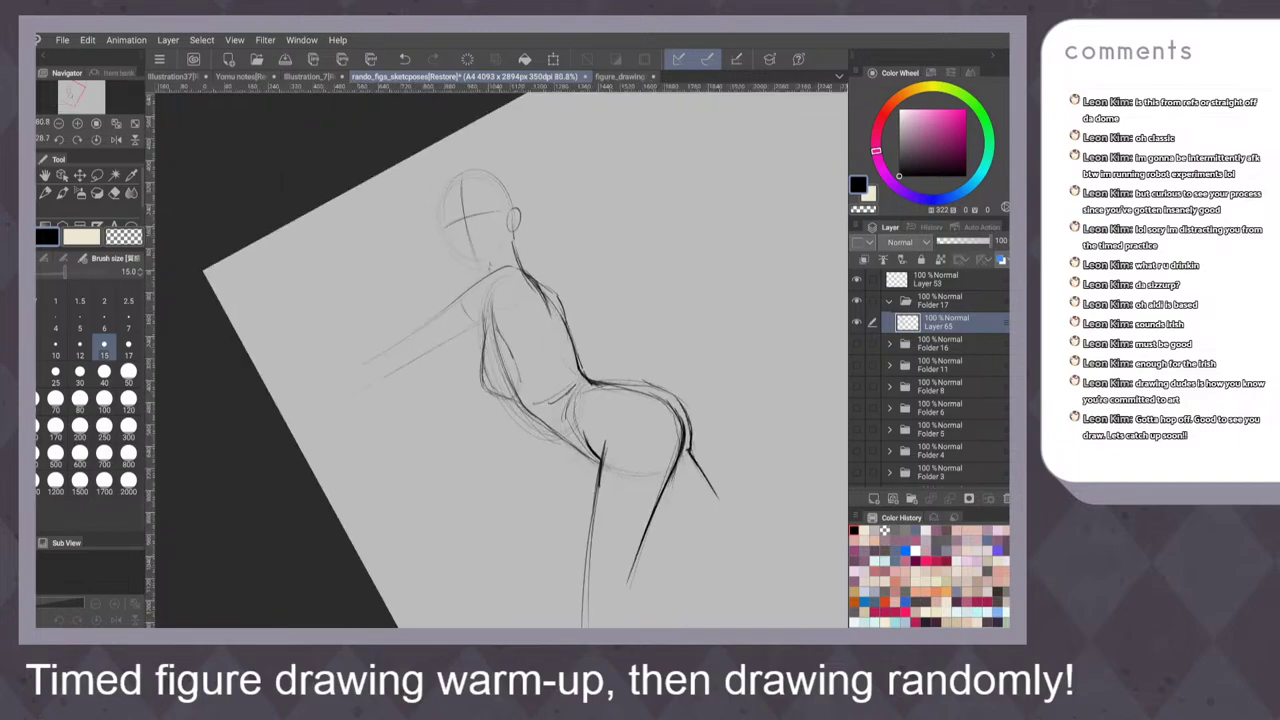
{"action": "left_click_drag", "start_coordinate": [584, 322], "coordinate": [582, 300]}
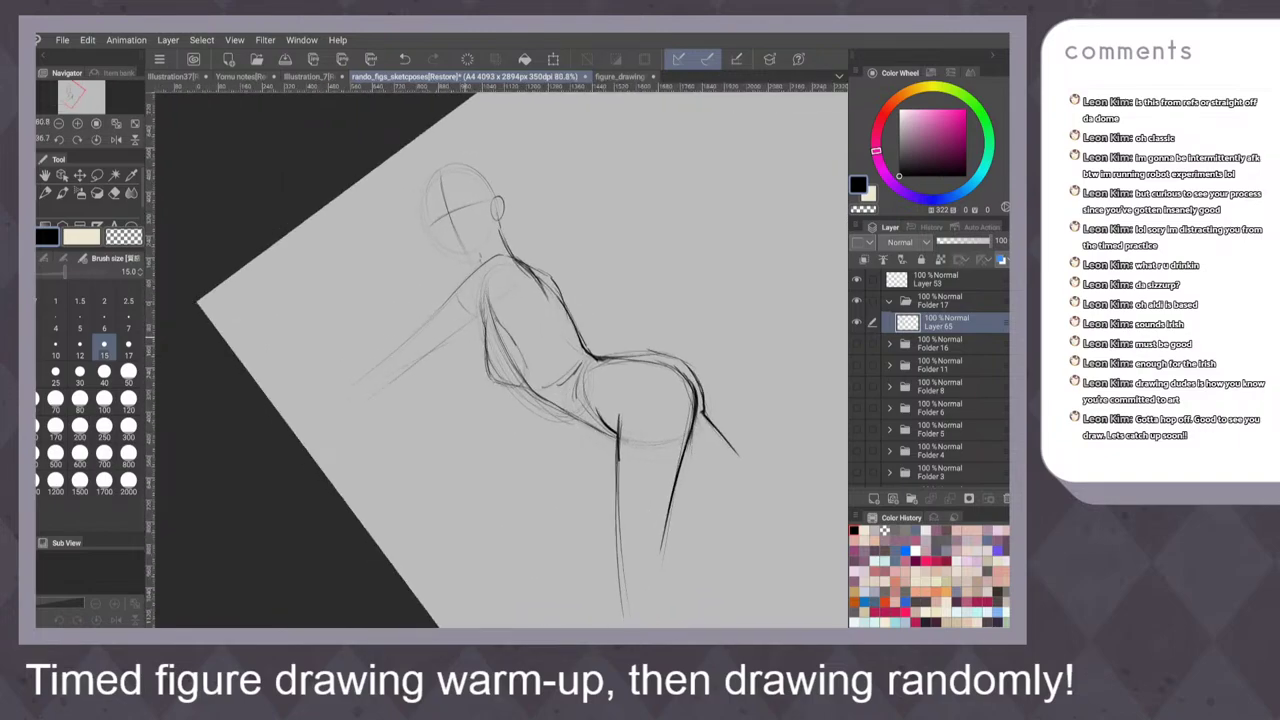
{"action": "left_click_drag", "start_coordinate": [458, 340], "coordinate": [326, 412]}
{"action": "left_click_drag", "start_coordinate": [450, 344], "coordinate": [429, 354]}
{"action": "left_click_drag", "start_coordinate": [486, 325], "coordinate": [435, 351]}
{"action": "key", "text": "ctrl+0"}
{"action": "key", "text": "h"}
{"action": "key", "text": "h"}
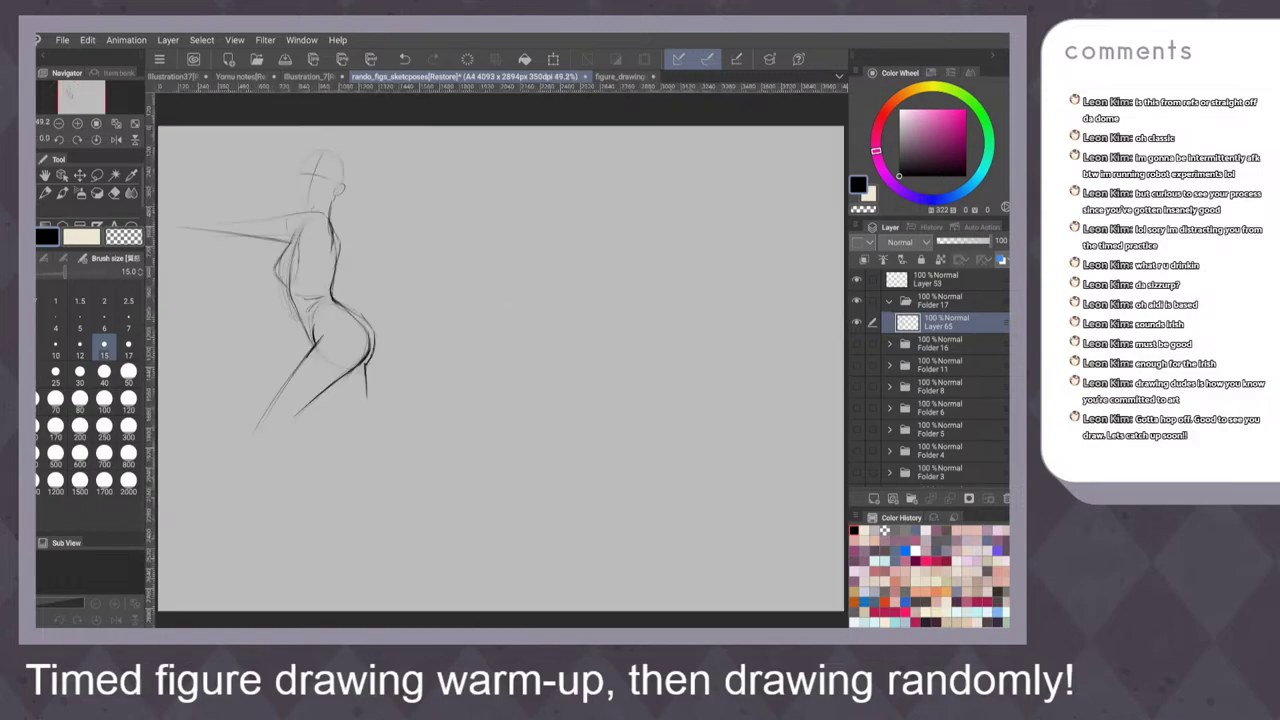
Add a new layer above the sketch, turn on blue layer colour for the sketch layer, and make the new layer active
{"action": "scroll", "coordinate": [489, 325], "scroll_direction": "up", "scroll_amount": 2}
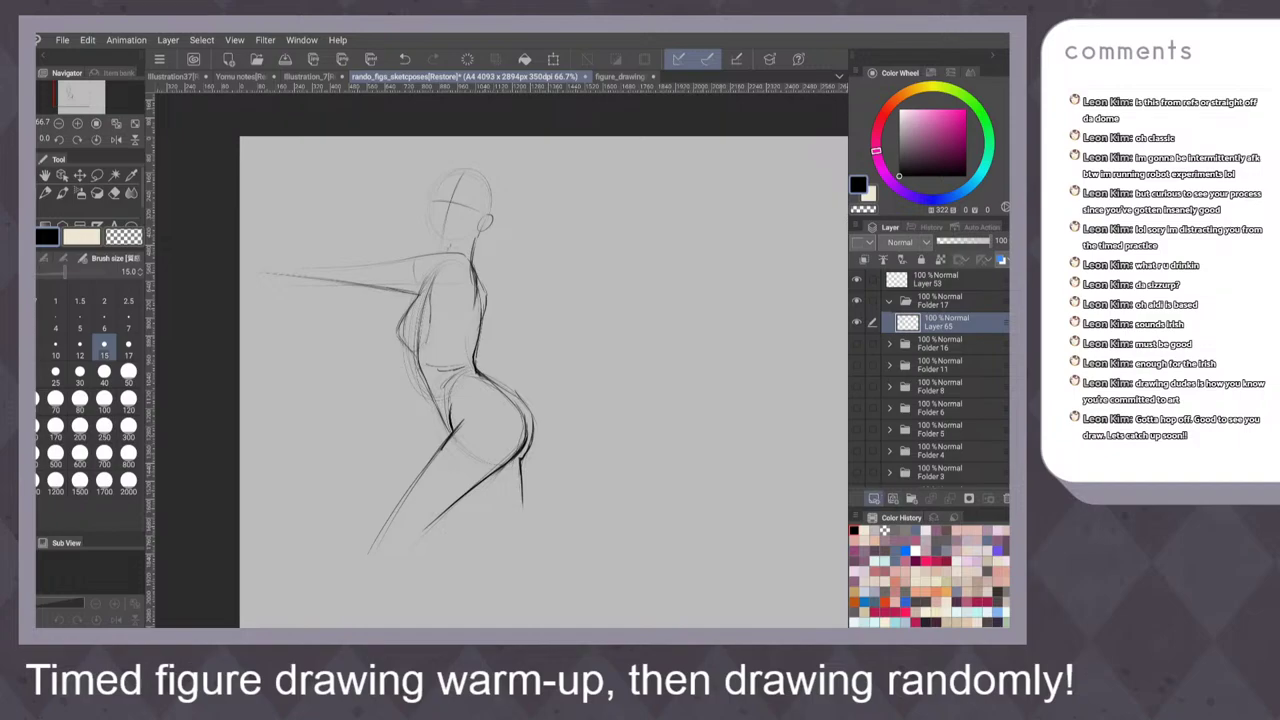
{"action": "left_click", "coordinate": [873, 498]}
{"action": "left_click", "coordinate": [953, 343]}
{"action": "left_click", "coordinate": [1001, 260]}
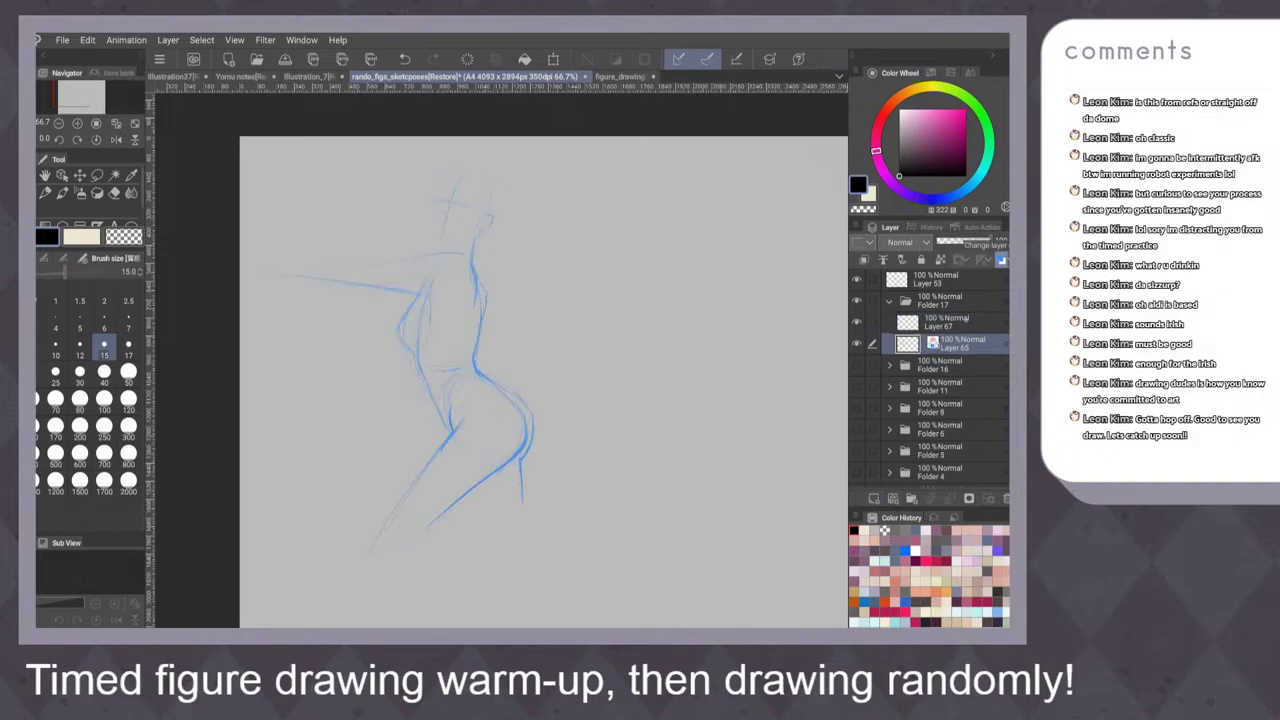
{"action": "left_click", "coordinate": [945, 322]}
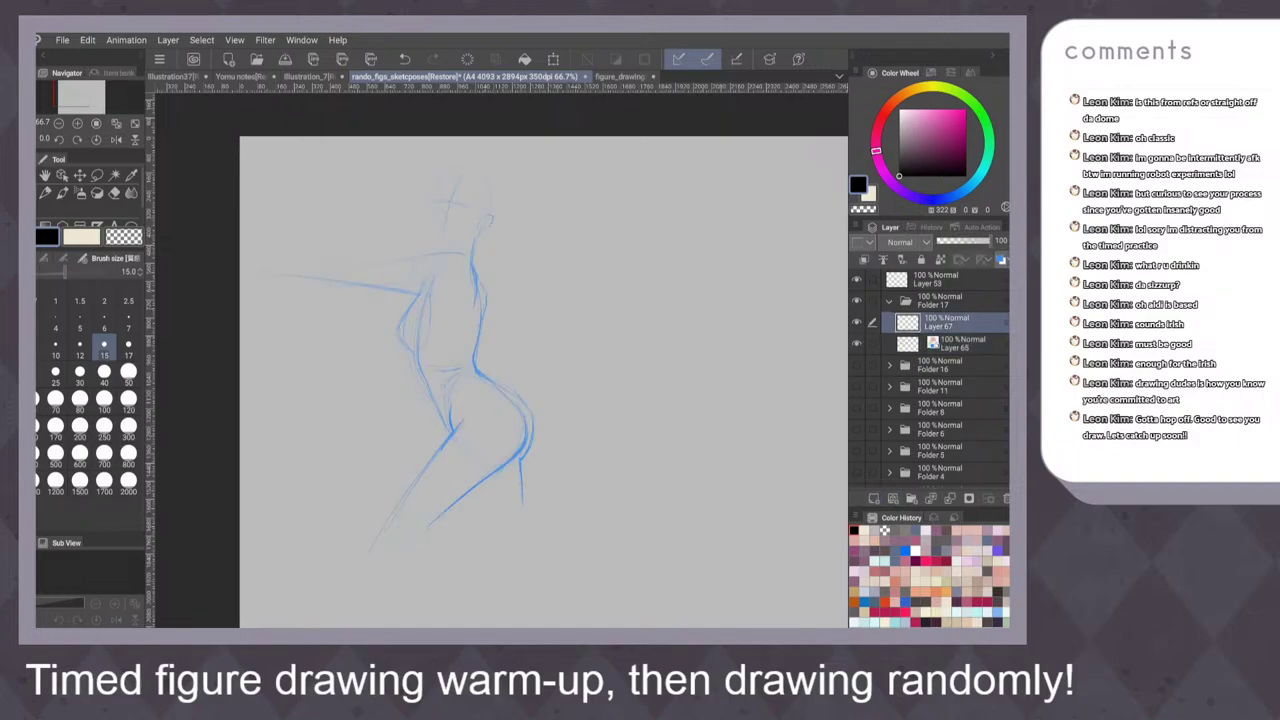
Draw the forehead and brow contour in black along the front of the head
{"action": "scroll", "coordinate": [537, 302], "scroll_direction": "up", "scroll_amount": 3}
{"action": "mouse_move", "coordinate": [549, 224]}
{"action": "left_mouse_down"}
{"action": "mouse_move", "coordinate": [534, 265]}
{"action": "mouse_move", "coordinate": [602, 297]}
{"action": "left_mouse_up"}
{"action": "key", "text": "ctrl+z"}
{"action": "scroll", "coordinate": [540, 300], "scroll_direction": "up", "scroll_amount": 3}
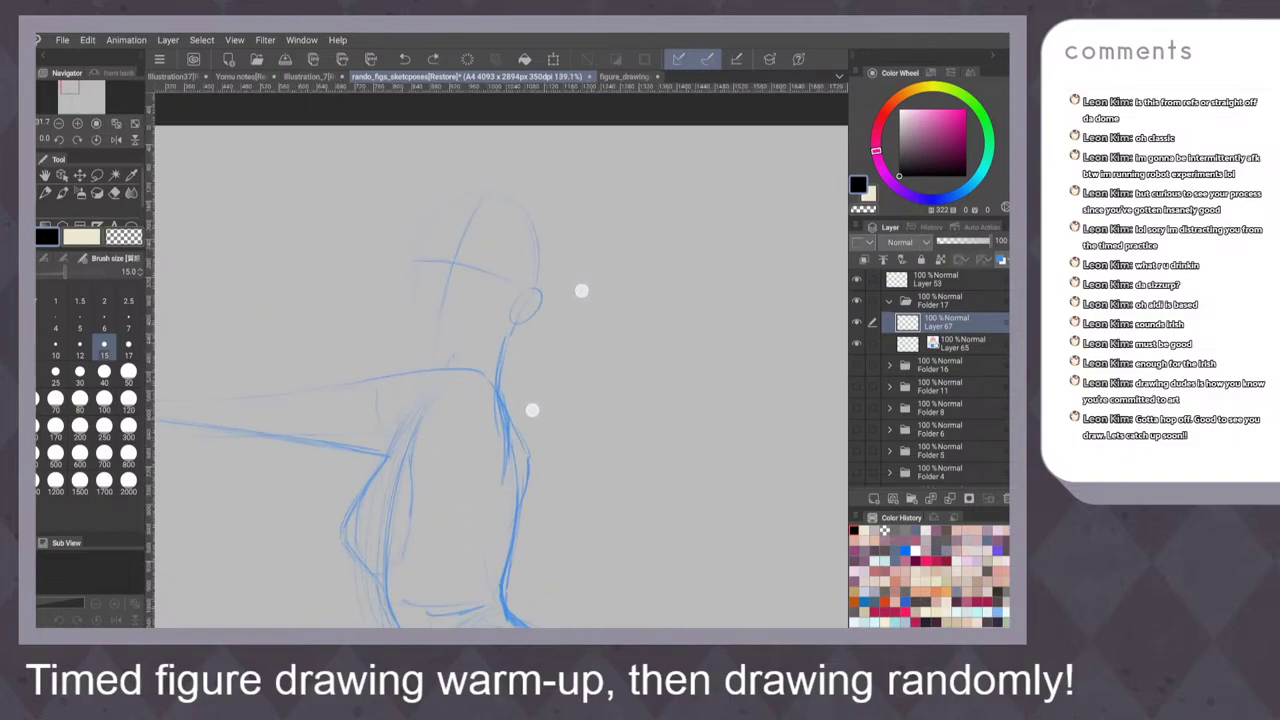
{"action": "mouse_move", "coordinate": [418, 230]}
{"action": "left_mouse_down"}
{"action": "mouse_move", "coordinate": [400, 305]}
{"action": "mouse_move", "coordinate": [428, 350]}
{"action": "left_mouse_up"}
{"action": "key", "text": "ctrl+z"}
{"action": "key", "text": "ctrl+z"}
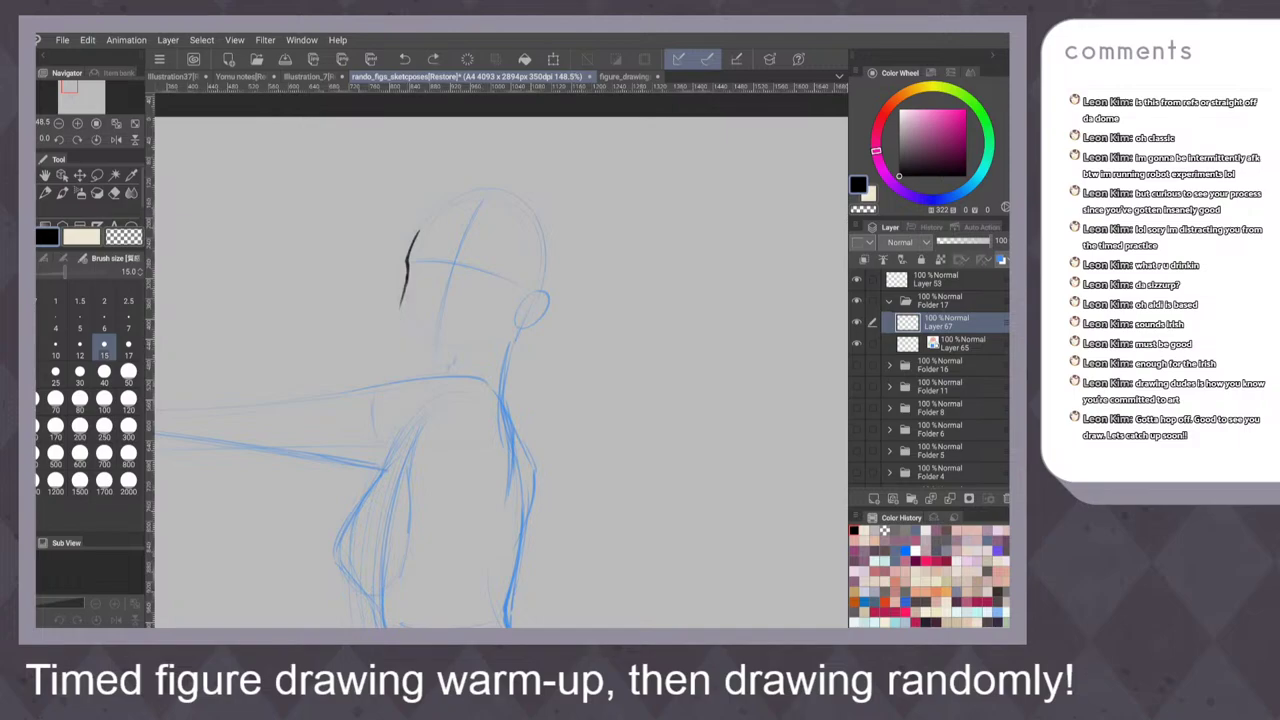
Draw the cheek, chin and jawline in black, plus the front and back lines of the neck
{"action": "left_click_drag", "start_coordinate": [405, 278], "coordinate": [410, 322]}
{"action": "key", "text": "ctrl+z"}
{"action": "key", "text": "ctrl+y"}
{"action": "key", "text": "ctrl+z"}
{"action": "mouse_move", "coordinate": [407, 266]}
{"action": "left_mouse_down"}
{"action": "mouse_move", "coordinate": [405, 317]}
{"action": "mouse_move", "coordinate": [426, 353]}
{"action": "mouse_move", "coordinate": [502, 334]}
{"action": "mouse_move", "coordinate": [452, 365]}
{"action": "mouse_move", "coordinate": [507, 342]}
{"action": "mouse_move", "coordinate": [499, 396]}
{"action": "left_mouse_up"}
{"action": "scroll", "coordinate": [597, 335], "scroll_direction": "down", "scroll_amount": 1}
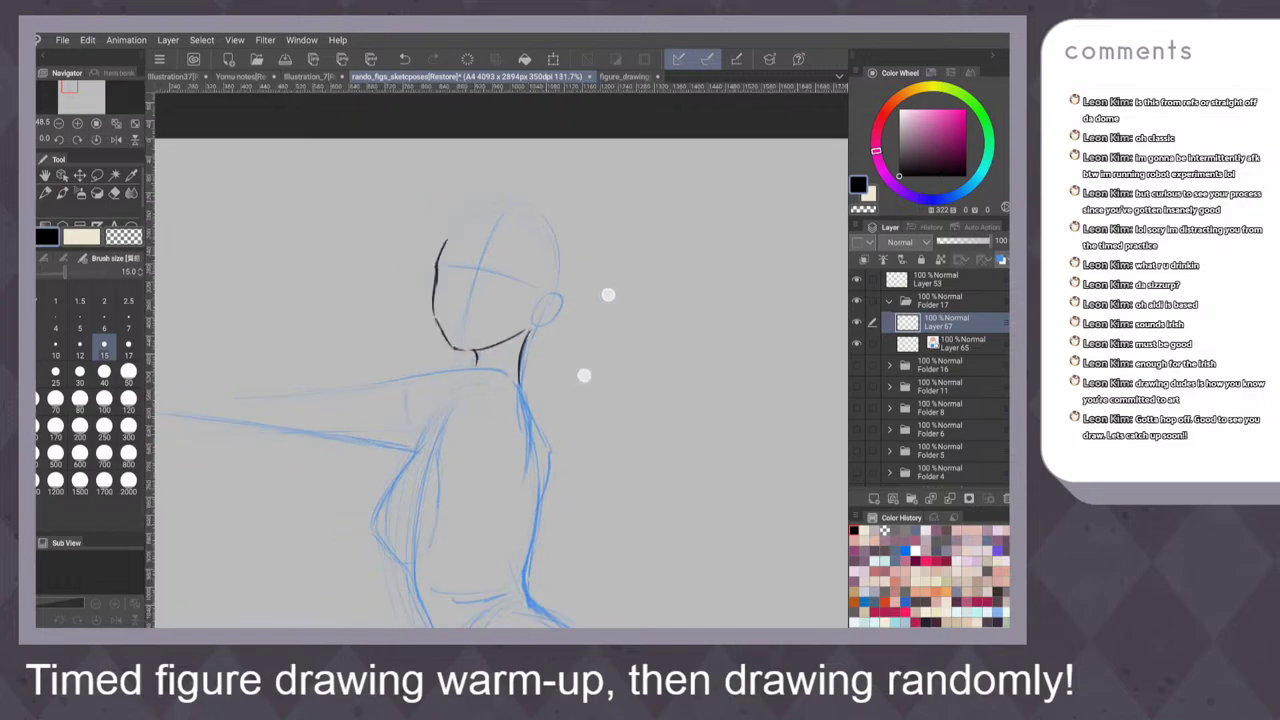
Rework the face contour so the forehead, brow and cheek form one smooth curve
{"action": "scroll", "coordinate": [596, 335], "scroll_direction": "up", "scroll_amount": 3}
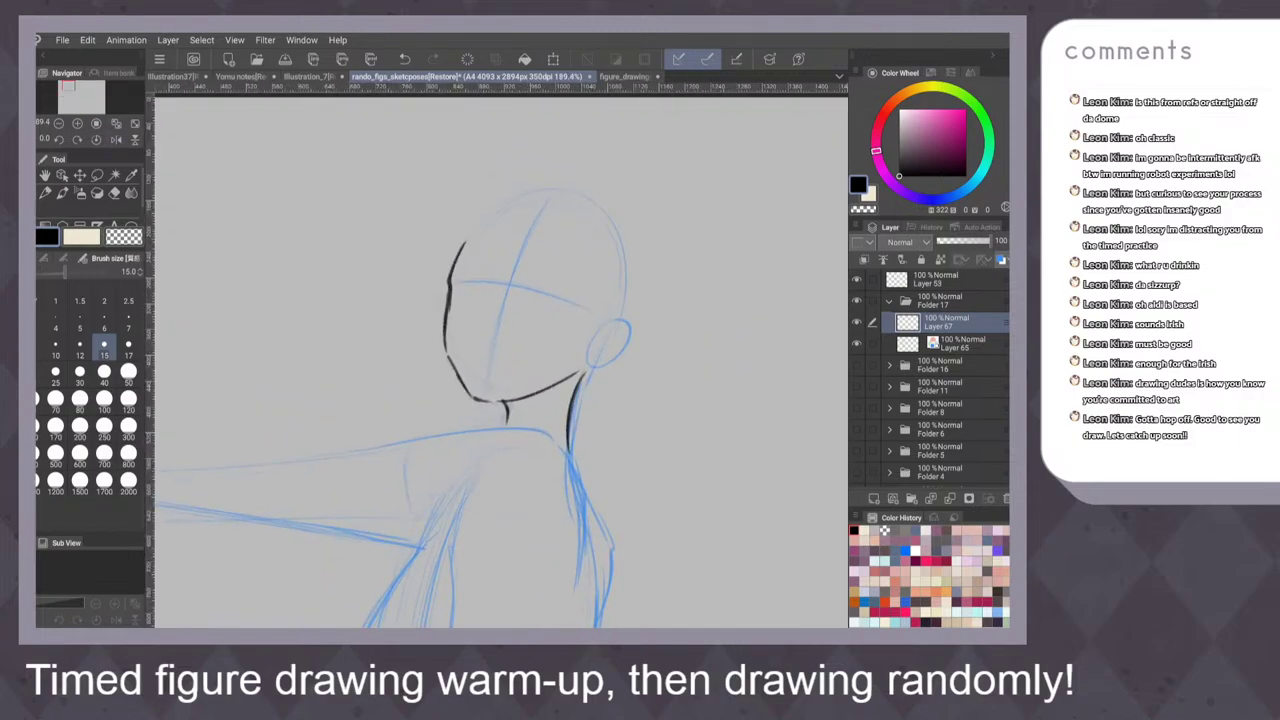
{"action": "left_click_drag", "start_coordinate": [471, 251], "coordinate": [486, 229]}
{"action": "left_click_drag", "start_coordinate": [445, 350], "coordinate": [450, 278]}
{"action": "key", "text": "ctrl+z"}
{"action": "left_click_drag", "start_coordinate": [446, 328], "coordinate": [462, 257]}
{"action": "key", "text": "ctrl+z"}
{"action": "left_click_drag", "start_coordinate": [447, 318], "coordinate": [471, 235]}
{"action": "scroll", "coordinate": [495, 295], "scroll_direction": "down", "scroll_amount": 5}
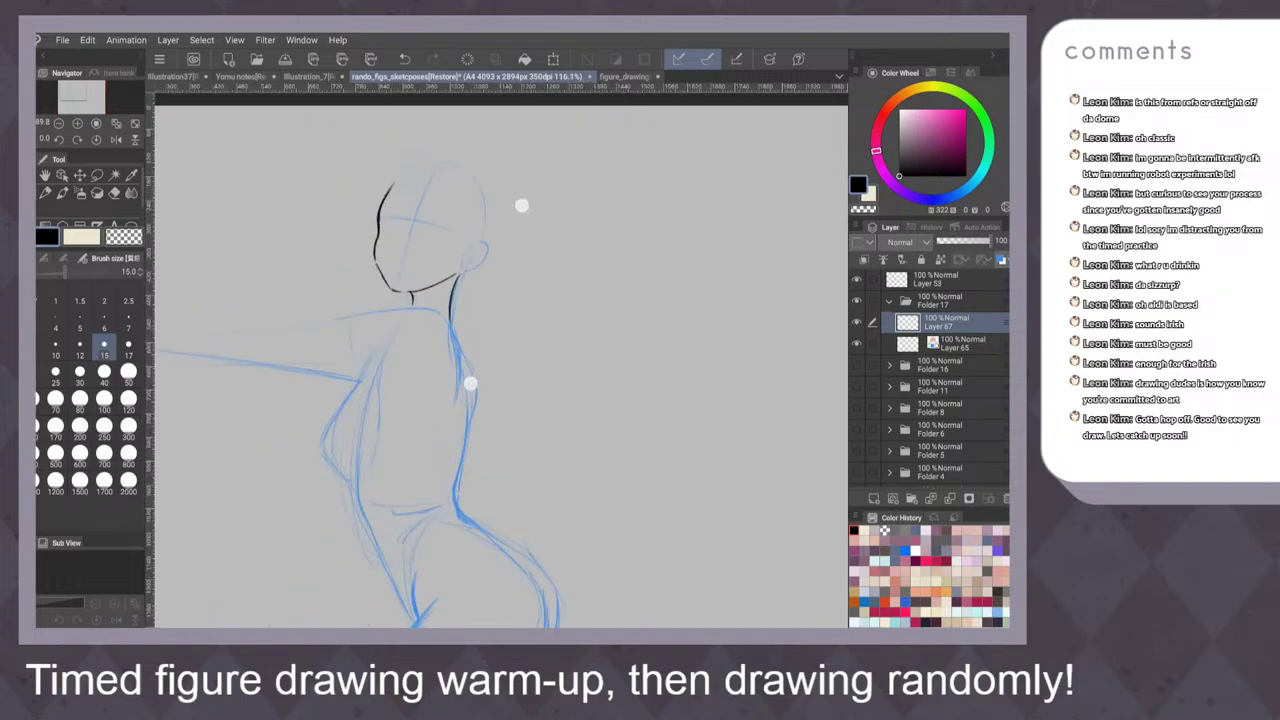
Draw the ear outline in black over the blue oval and add its inner folds
{"action": "scroll", "coordinate": [495, 294], "scroll_direction": "up", "scroll_amount": 3}
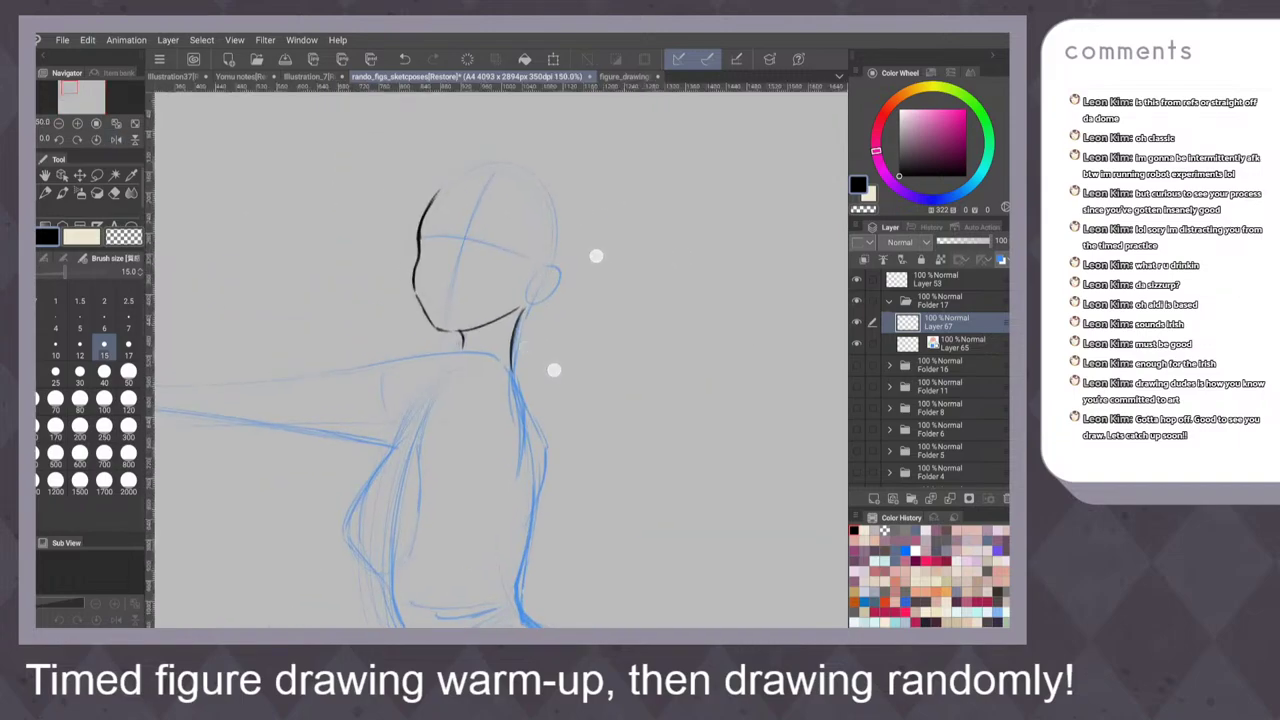
{"action": "scroll", "coordinate": [575, 313], "scroll_direction": "up", "scroll_amount": 1}
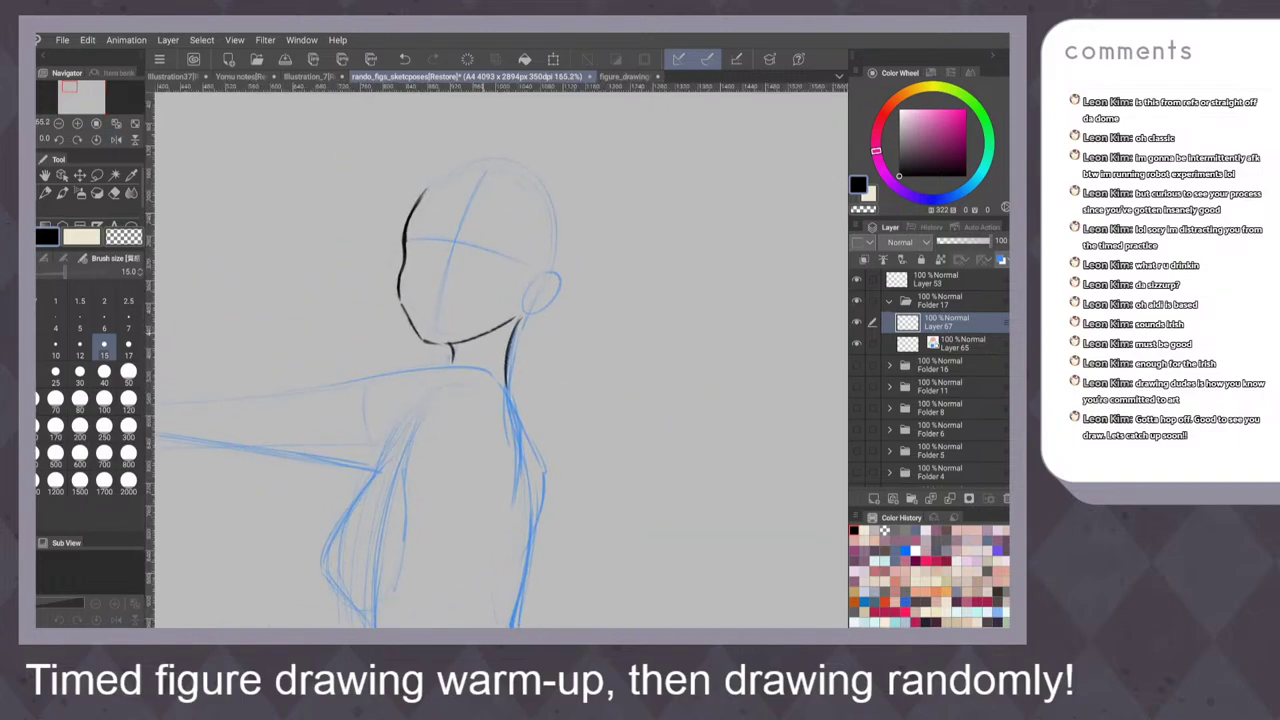
{"action": "mouse_move", "coordinate": [510, 322]}
{"action": "left_mouse_down"}
{"action": "mouse_move", "coordinate": [554, 270]}
{"action": "mouse_move", "coordinate": [561, 280]}
{"action": "mouse_move", "coordinate": [528, 316]}
{"action": "mouse_move", "coordinate": [532, 287]}
{"action": "mouse_move", "coordinate": [529, 309]}
{"action": "left_mouse_up"}
{"action": "key", "text": "ctrl+z"}
{"action": "key", "text": "ctrl+z"}
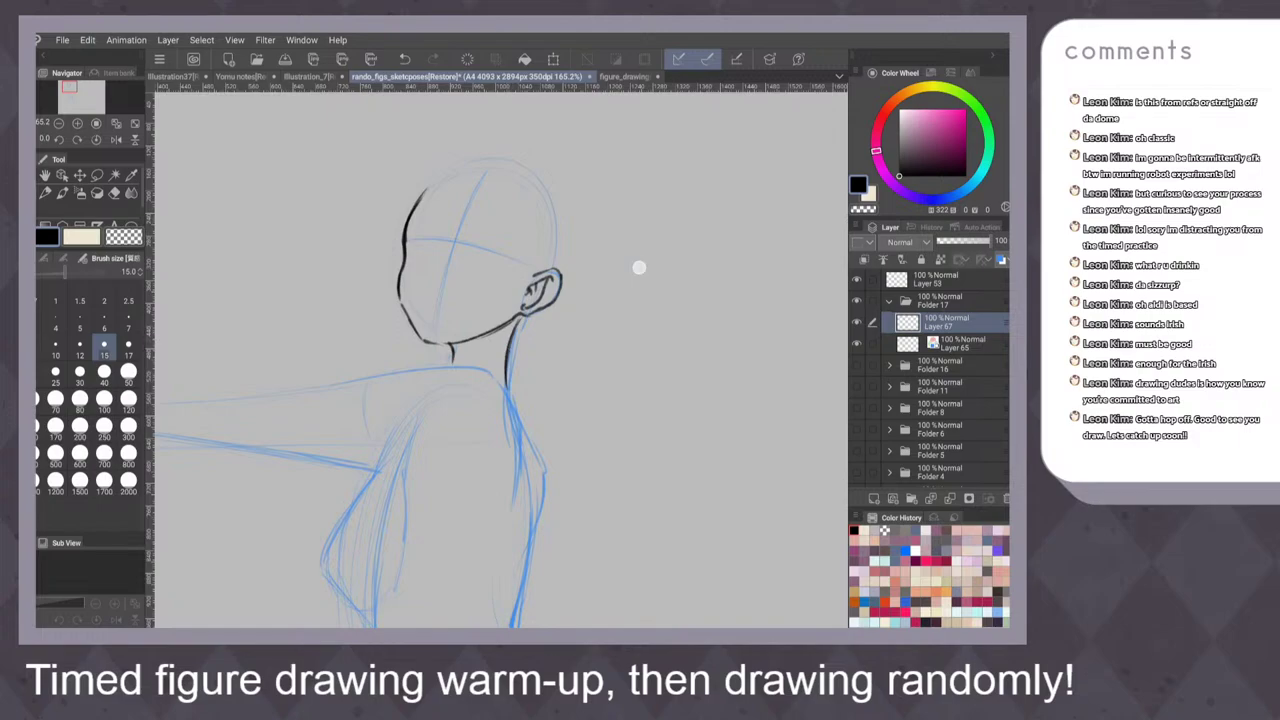
Sketch more curved horizontal guidelines across the face on the blue sketch layer and check the head mirrored
{"action": "left_click", "coordinate": [958, 344]}
{"action": "left_click_drag", "start_coordinate": [580, 404], "coordinate": [625, 346]}
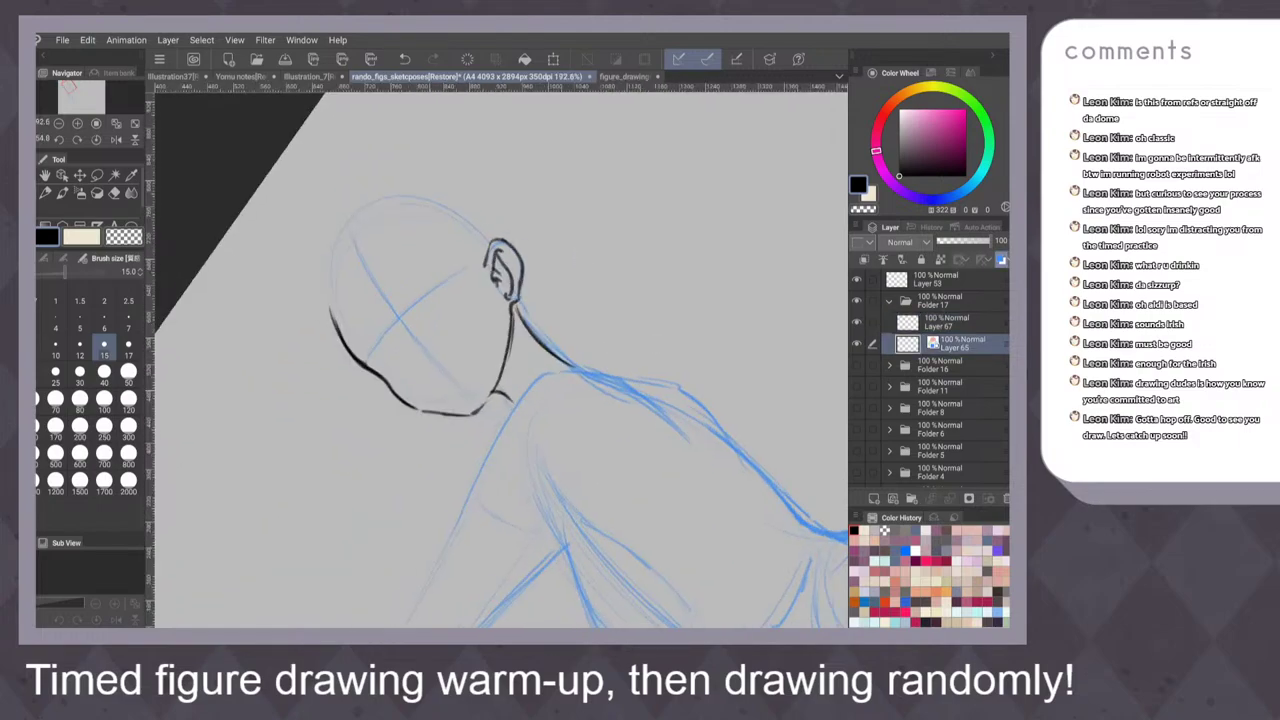
{"action": "left_click_drag", "start_coordinate": [421, 391], "coordinate": [494, 325]}
{"action": "left_click", "coordinate": [970, 321]}
{"action": "left_click_drag", "start_coordinate": [510, 408], "coordinate": [613, 385]}
{"action": "left_click", "coordinate": [116, 140]}
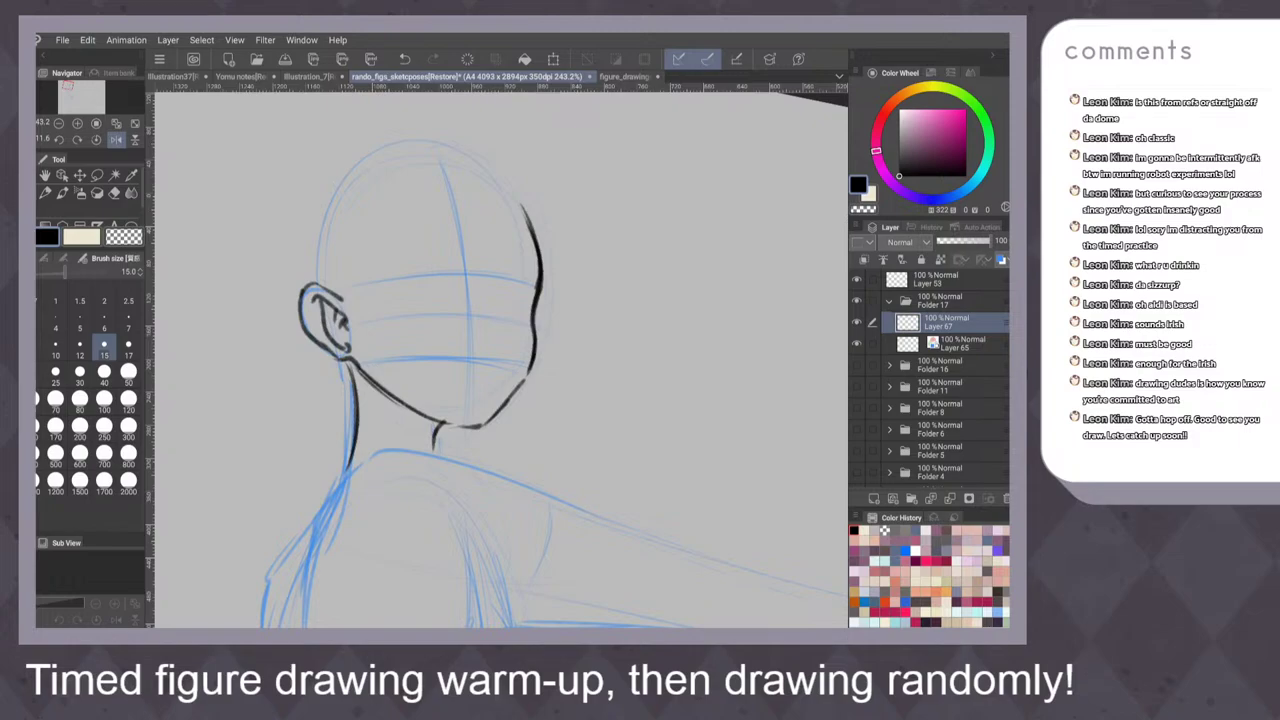
Redraw the lower face guideline on the sketch layer, add one midway above it, and reactivate the line layer
{"action": "key", "text": "h"}
{"action": "key", "text": "alt+bracketleft"}
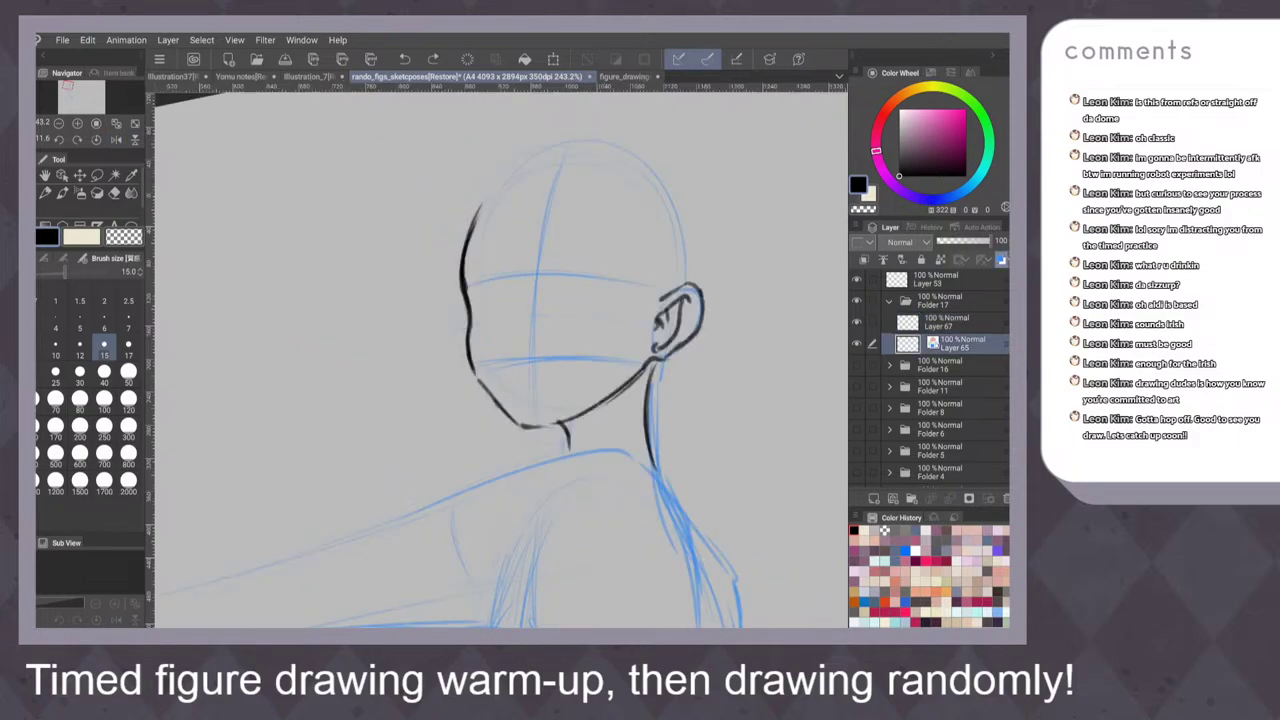
{"action": "left_click_drag", "start_coordinate": [694, 370], "coordinate": [621, 310]}
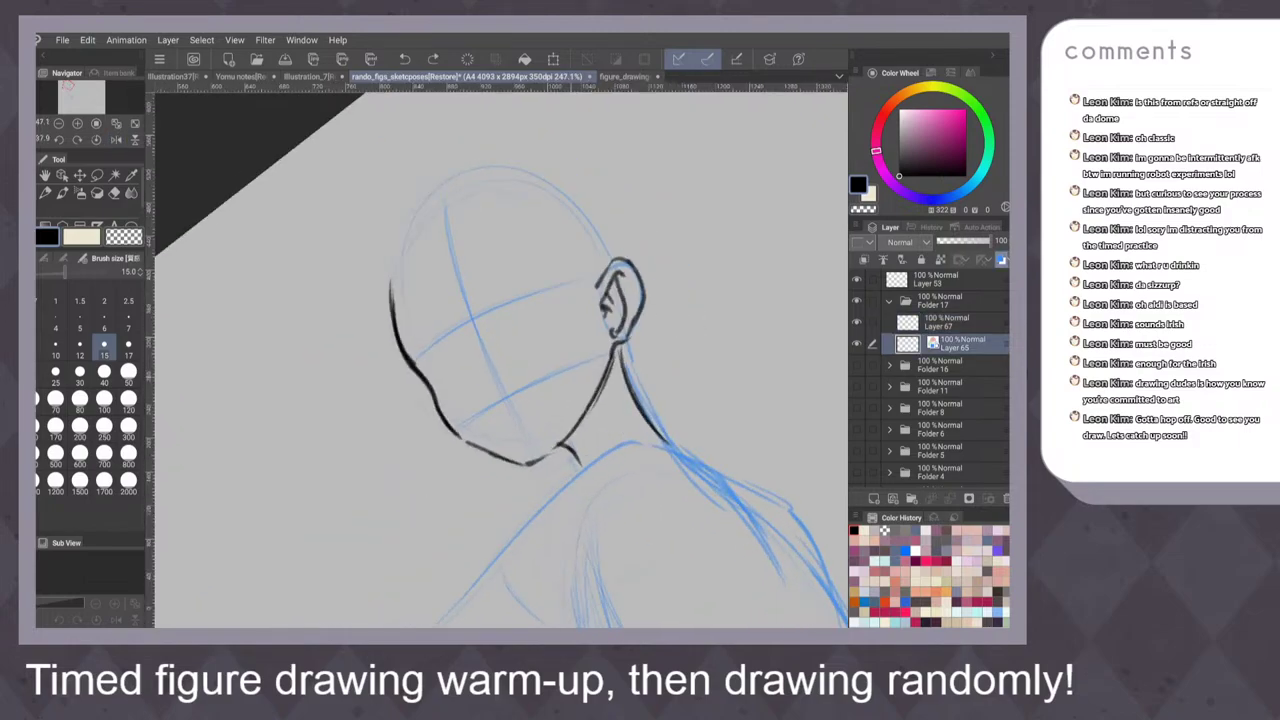
{"action": "left_click_drag", "start_coordinate": [464, 414], "coordinate": [608, 347]}
{"action": "key", "text": "ctrl+z"}
{"action": "key", "text": "ctrl+z"}
{"action": "left_click_drag", "start_coordinate": [452, 418], "coordinate": [606, 349]}
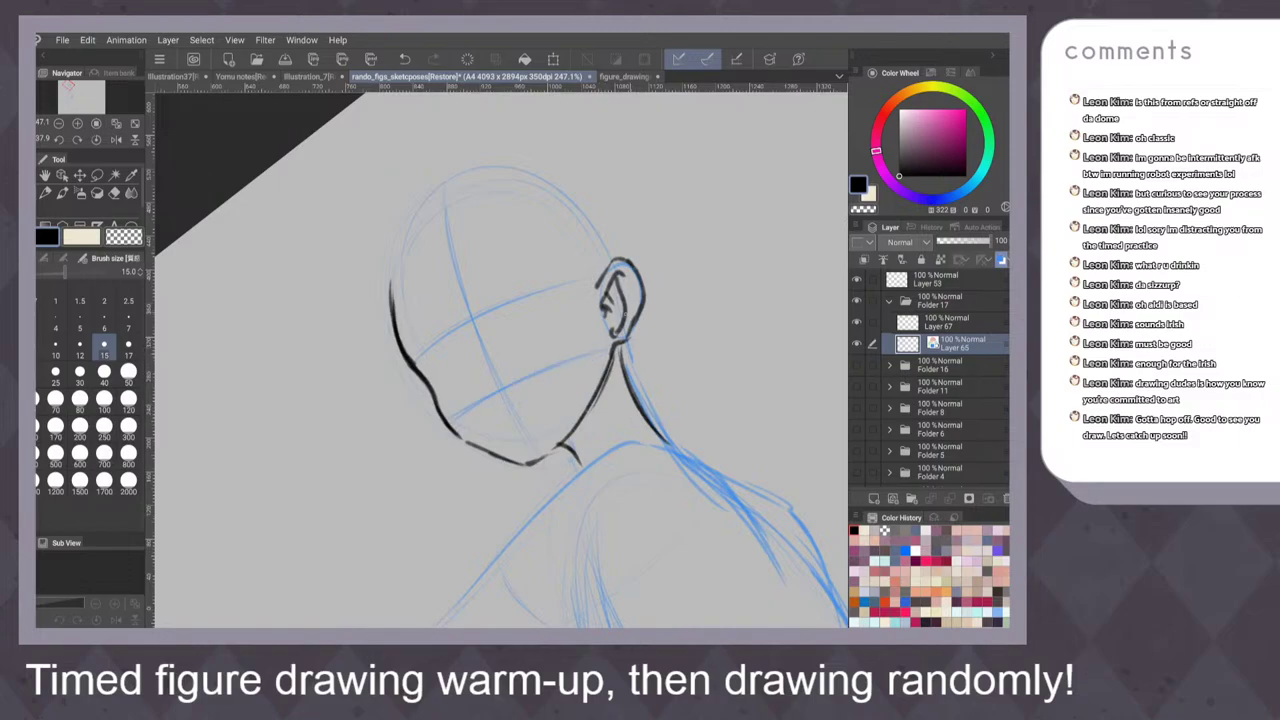
{"action": "mouse_move", "coordinate": [458, 372]}
{"action": "left_mouse_down"}
{"action": "mouse_move", "coordinate": [574, 320]}
{"action": "mouse_move", "coordinate": [526, 340]}
{"action": "left_mouse_up"}
{"action": "left_click", "coordinate": [946, 322]}
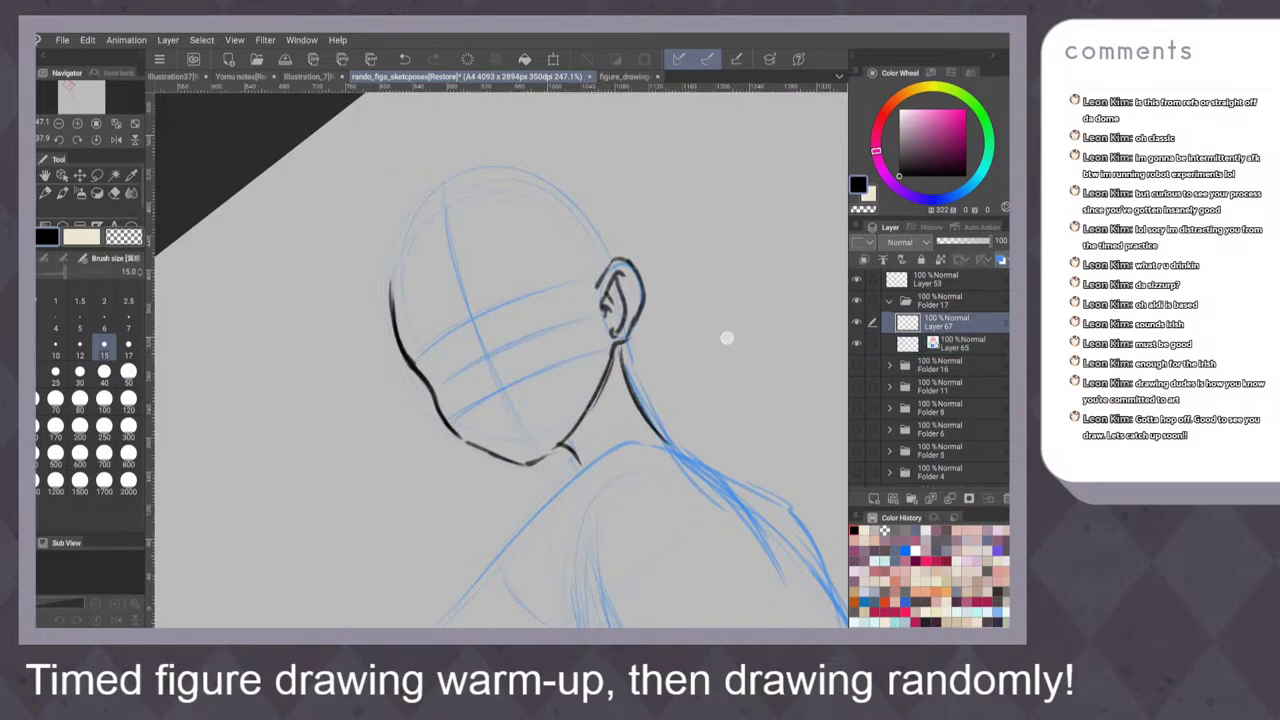
Undo the trial strokes for the far eye and reduce the brush size to 10
{"action": "scroll", "coordinate": [602, 354], "scroll_direction": "down", "scroll_amount": 3}
{"action": "scroll", "coordinate": [588, 328], "scroll_direction": "up", "scroll_amount": 5}
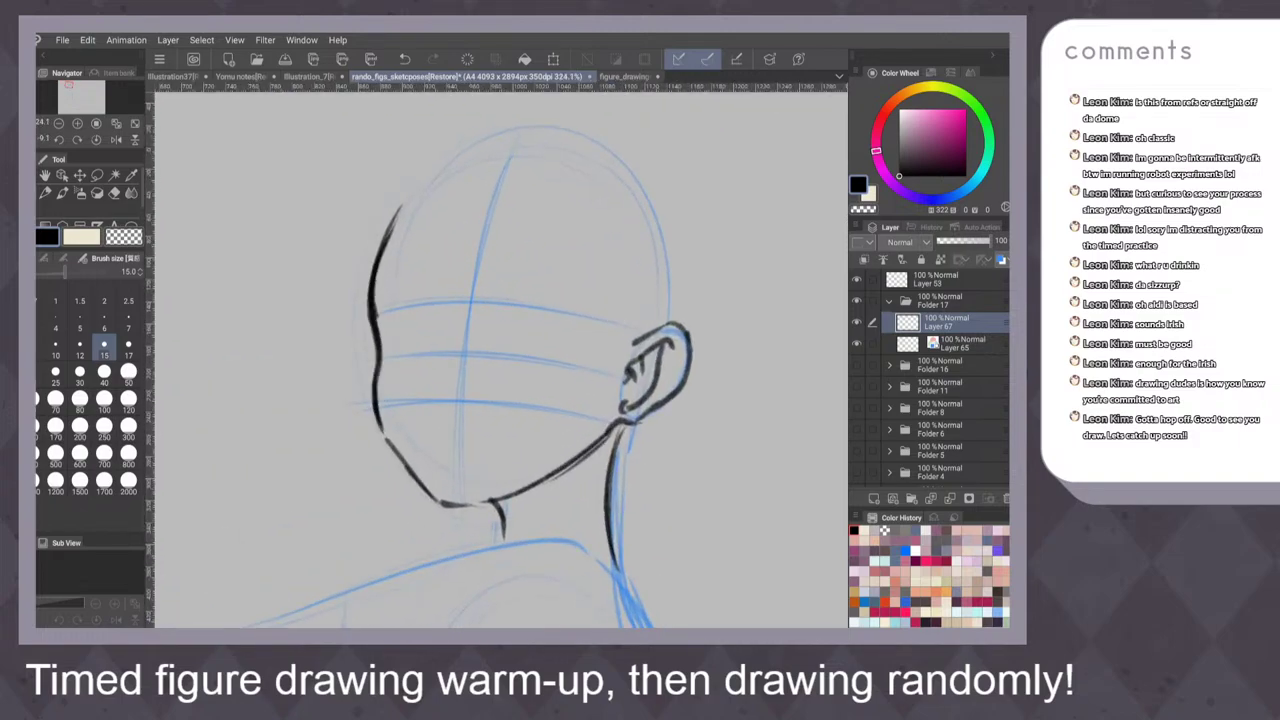
{"action": "mouse_move", "coordinate": [445, 347]}
{"action": "left_mouse_down"}
{"action": "mouse_move", "coordinate": [391, 337]}
{"action": "mouse_move", "coordinate": [432, 337]}
{"action": "mouse_move", "coordinate": [411, 330]}
{"action": "left_mouse_up"}
{"action": "key", "text": "ctrl+z"}
{"action": "key", "text": "ctrl+z"}
{"action": "key", "text": "ctrl+z"}
{"action": "key", "text": "bracketleft"}
{"action": "key", "text": "bracketleft"}
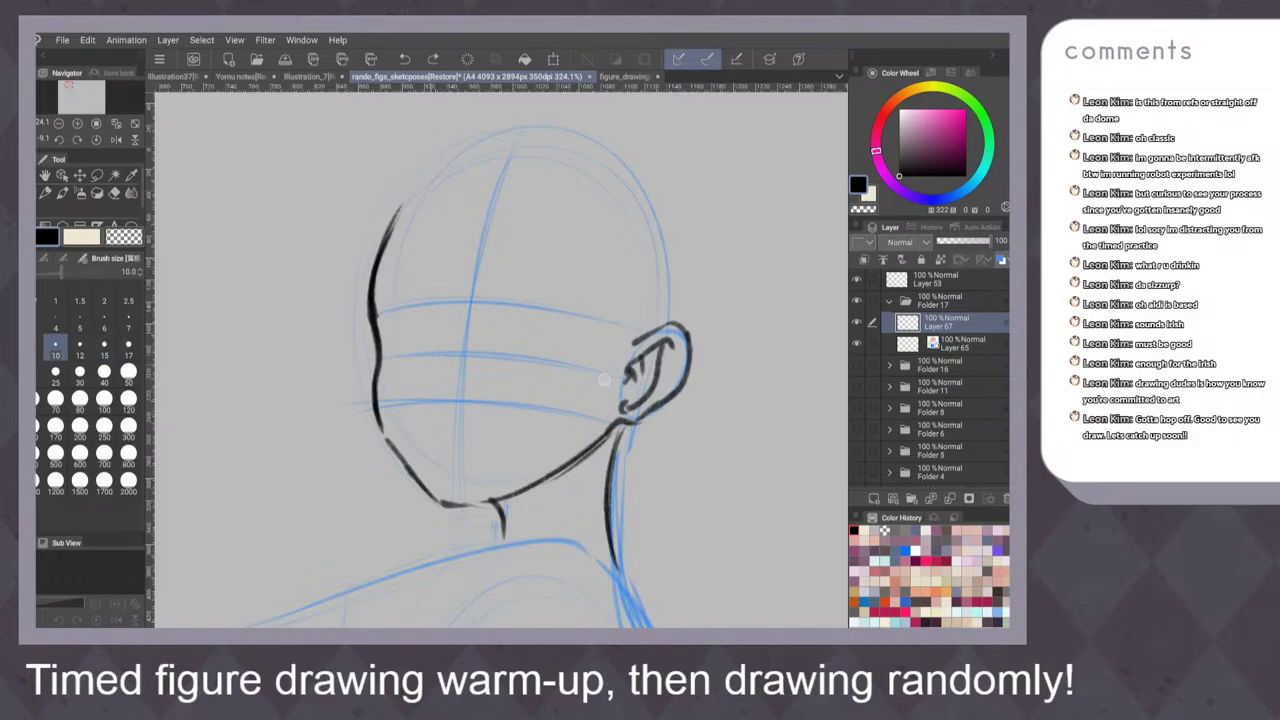
Draw the far eye with its upper lid, lash at the face edge, and a shaded iris
{"action": "mouse_move", "coordinate": [400, 326]}
{"action": "left_mouse_down"}
{"action": "mouse_move", "coordinate": [444, 347]}
{"action": "mouse_move", "coordinate": [389, 340]}
{"action": "mouse_move", "coordinate": [401, 357]}
{"action": "mouse_move", "coordinate": [380, 340]}
{"action": "left_mouse_up"}
{"action": "key", "text": "ctrl+z"}
{"action": "mouse_move", "coordinate": [381, 338]}
{"action": "left_mouse_down"}
{"action": "mouse_move", "coordinate": [400, 356]}
{"action": "mouse_move", "coordinate": [410, 333]}
{"action": "mouse_move", "coordinate": [427, 337]}
{"action": "mouse_move", "coordinate": [444, 351]}
{"action": "mouse_move", "coordinate": [414, 355]}
{"action": "mouse_move", "coordinate": [426, 344]}
{"action": "mouse_move", "coordinate": [435, 357]}
{"action": "left_mouse_up"}
{"action": "scroll", "coordinate": [601, 343], "scroll_direction": "down", "scroll_amount": 4}
{"action": "key", "text": "ctrl+z"}
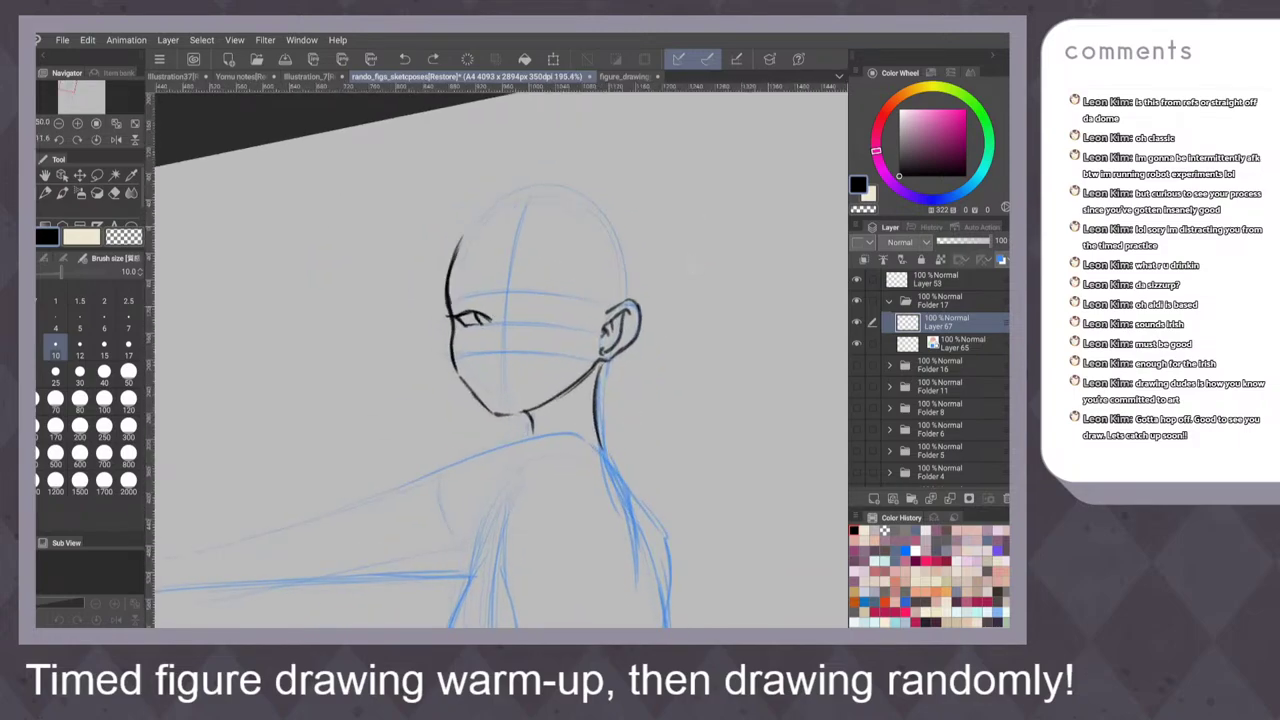
{"action": "scroll", "coordinate": [495, 293], "scroll_direction": "up", "scroll_amount": 5}
{"action": "left_click_drag", "start_coordinate": [466, 312], "coordinate": [488, 325]}
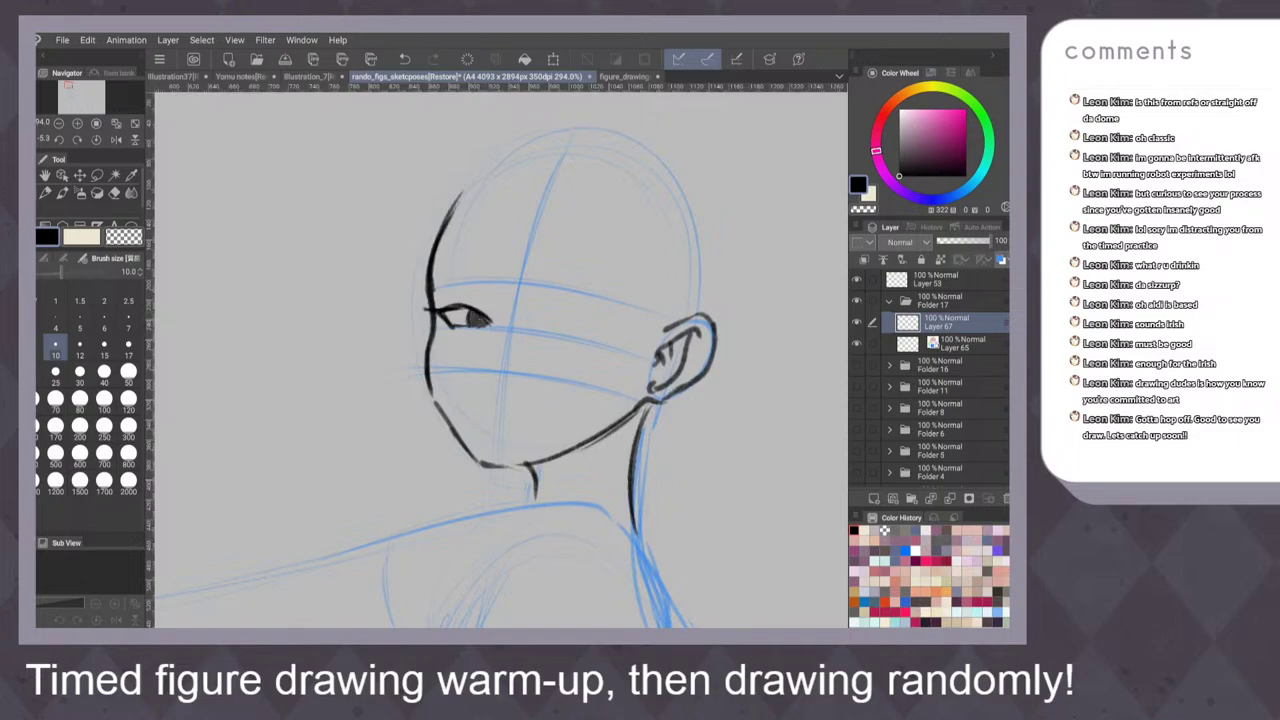
Draw the near eye's upper lid as an arched line ending in an outer lash
{"action": "key", "text": "ctrl+0"}
{"action": "scroll", "coordinate": [406, 268], "scroll_direction": "up", "scroll_amount": 4}
{"action": "scroll", "coordinate": [468, 288], "scroll_direction": "up", "scroll_amount": 3}
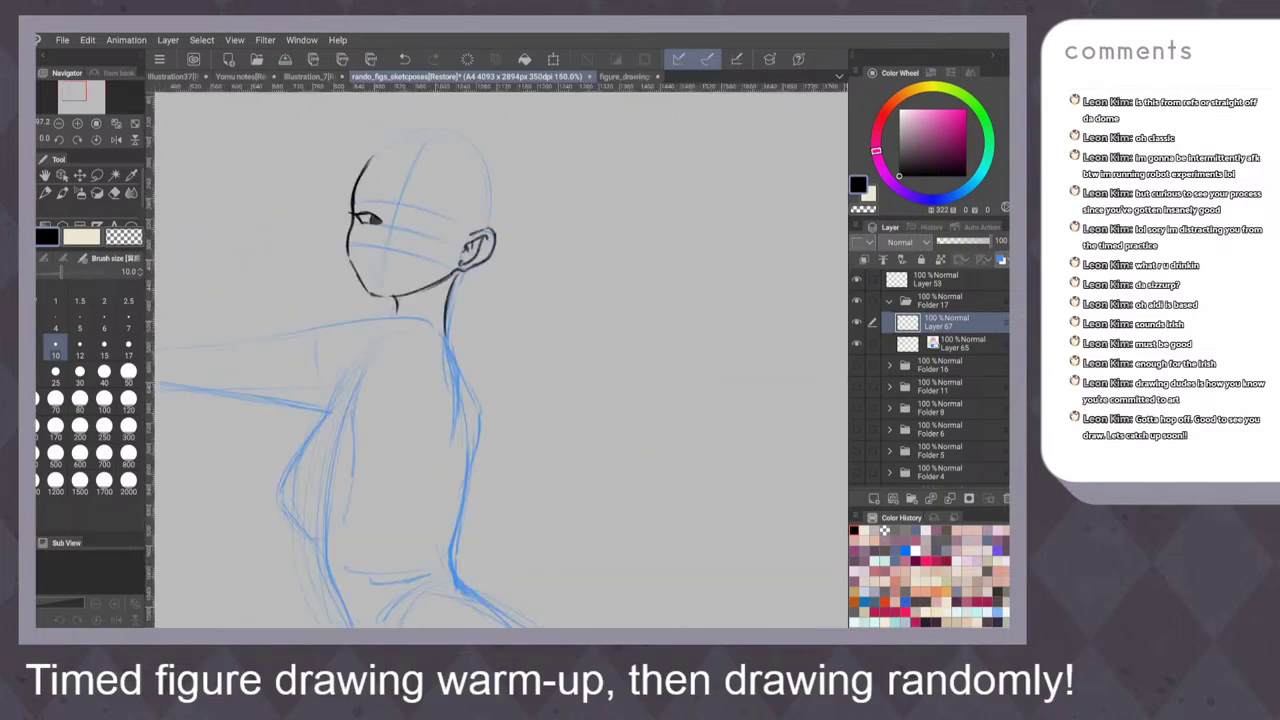
{"action": "scroll", "coordinate": [549, 214], "scroll_direction": "up", "scroll_amount": 2}
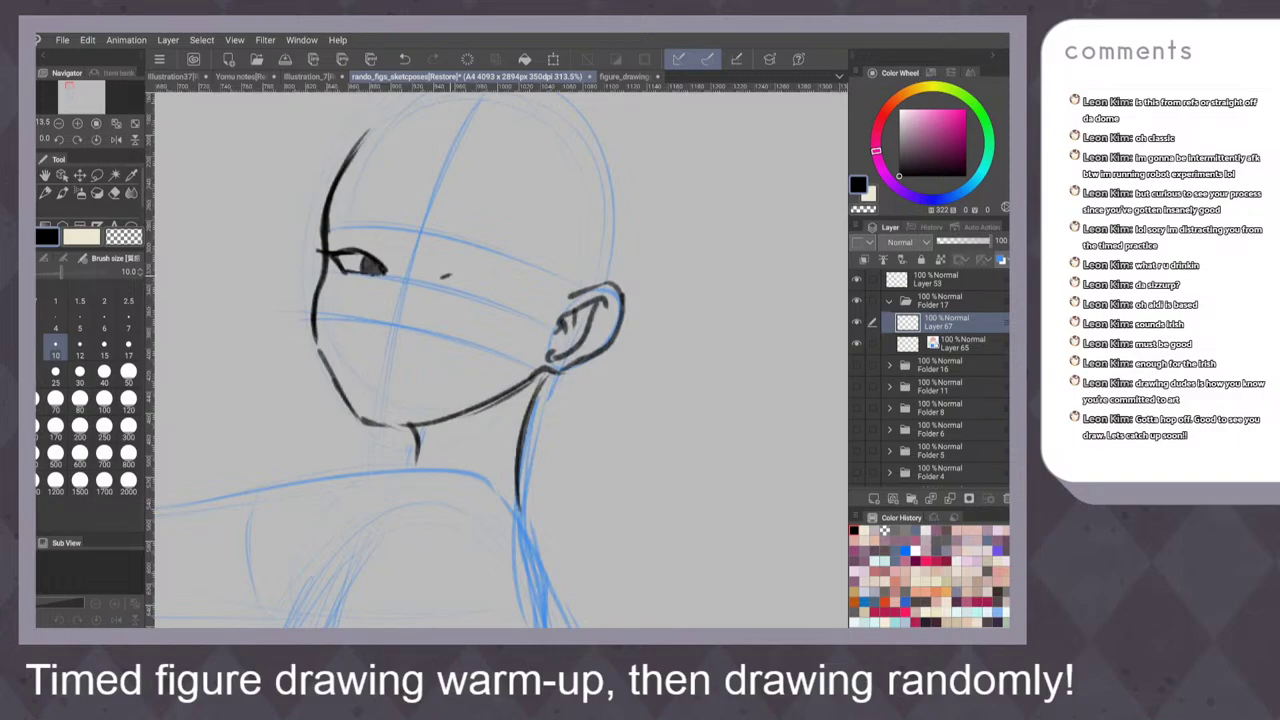
{"action": "left_click_drag", "start_coordinate": [455, 275], "coordinate": [510, 286]}
{"action": "mouse_move", "coordinate": [494, 278]}
{"action": "left_mouse_down"}
{"action": "mouse_move", "coordinate": [522, 297]}
{"action": "mouse_move", "coordinate": [453, 276]}
{"action": "mouse_move", "coordinate": [471, 275]}
{"action": "mouse_move", "coordinate": [494, 302]}
{"action": "left_mouse_up"}
{"action": "key", "text": "ctrl+z"}
{"action": "key", "text": "ctrl+z"}
{"action": "key", "text": "ctrl+z"}
{"action": "key", "text": "ctrl+z"}
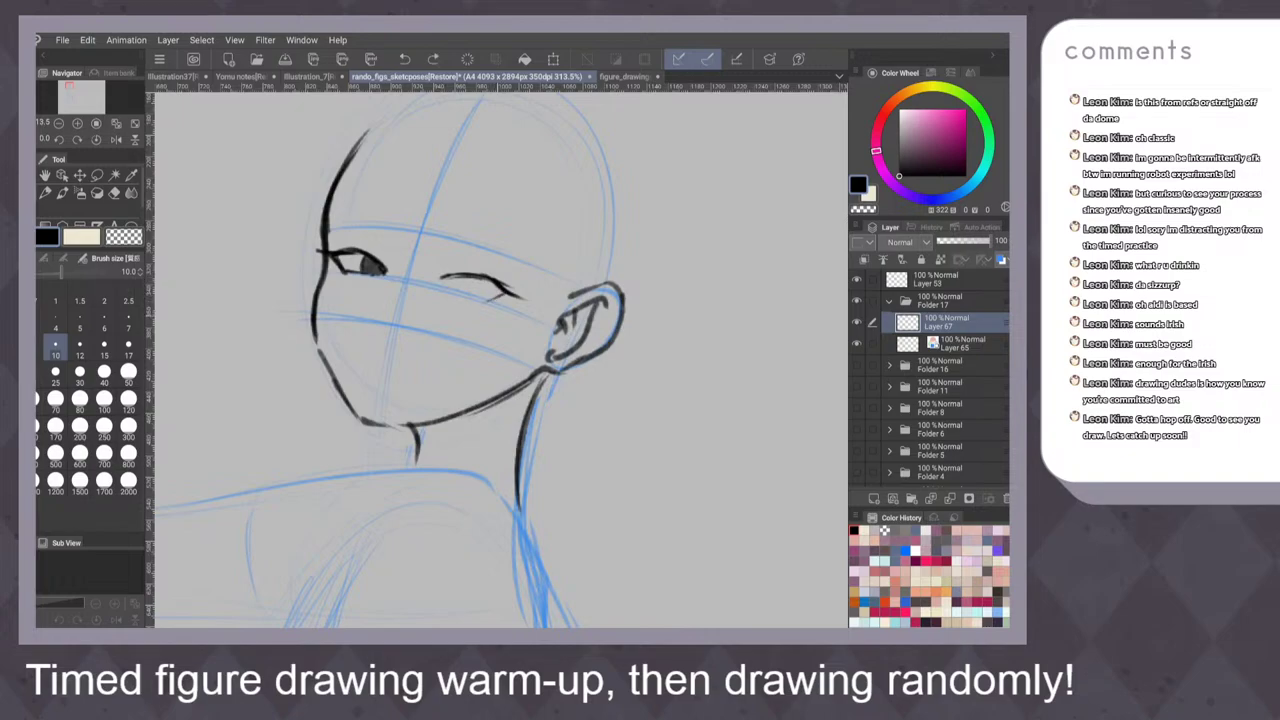
Complete the near eye with a shaded iris and a lower lid line meeting the outer corner
{"action": "key", "text": "ctrl+z"}
{"action": "mouse_move", "coordinate": [505, 290]}
{"action": "left_mouse_down"}
{"action": "mouse_move", "coordinate": [491, 302]}
{"action": "mouse_move", "coordinate": [477, 289]}
{"action": "left_mouse_up"}
{"action": "left_click_drag", "start_coordinate": [472, 281], "coordinate": [498, 298]}
{"action": "left_click_drag", "start_coordinate": [492, 294], "coordinate": [506, 300]}
{"action": "scroll", "coordinate": [606, 287], "scroll_direction": "down", "scroll_amount": 5}
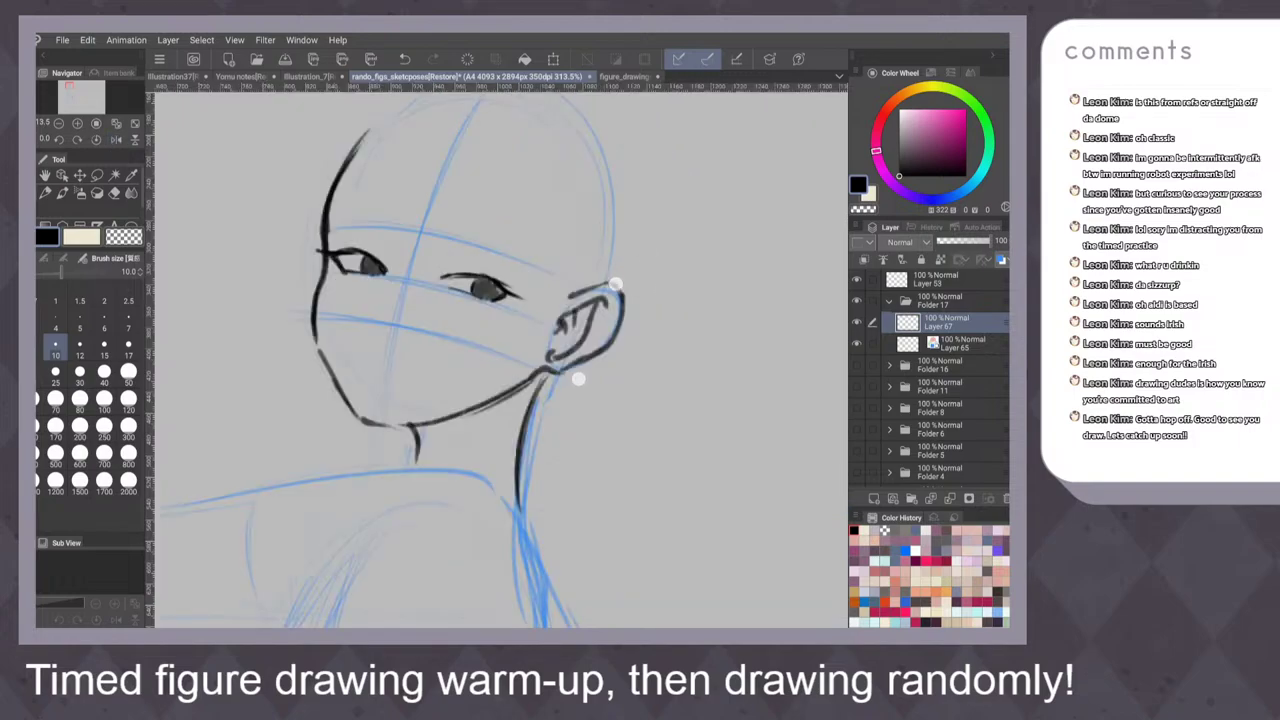
Lasso the near eye, adjust its placement with a free transform, and clear the selection
{"action": "scroll", "coordinate": [606, 287], "scroll_direction": "up", "scroll_amount": 2}
{"action": "key", "text": "m"}
{"action": "mouse_move", "coordinate": [505, 271]}
{"action": "left_mouse_down"}
{"action": "mouse_move", "coordinate": [484, 302]}
{"action": "mouse_move", "coordinate": [508, 270]}
{"action": "left_mouse_up"}
{"action": "key", "text": "ctrl+t"}
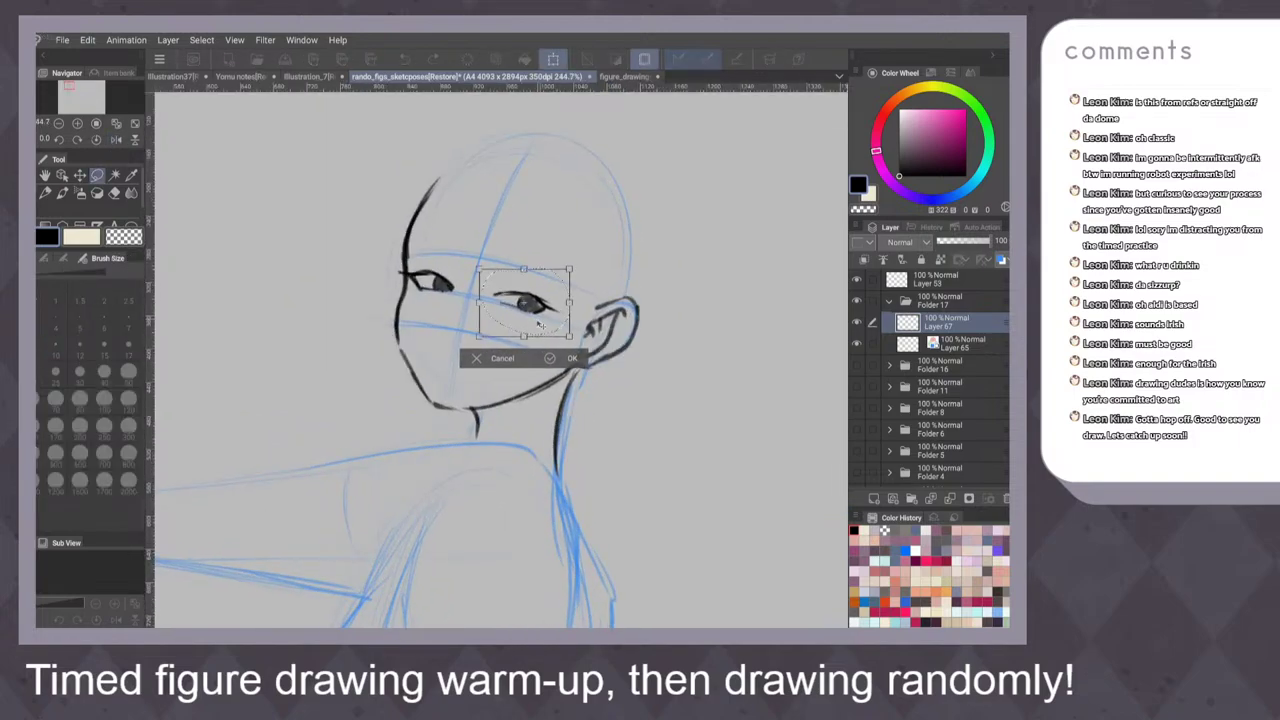
{"action": "key", "text": "Return"}
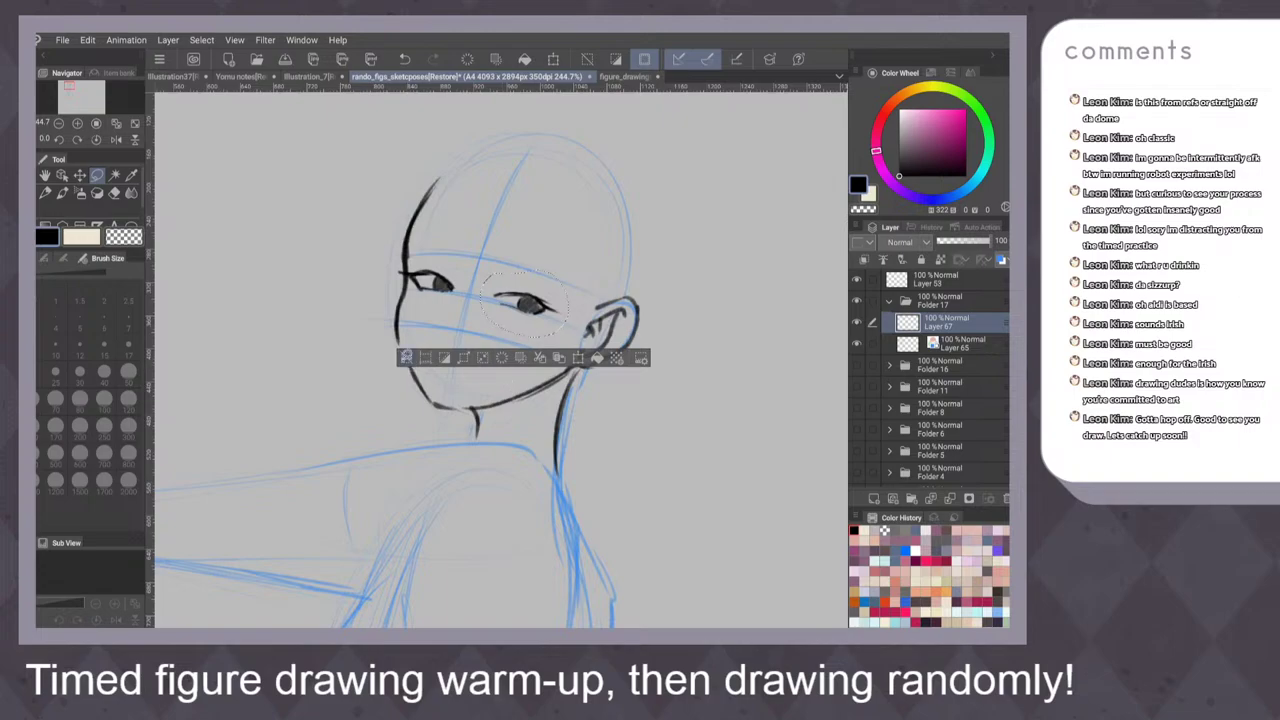
{"action": "key", "text": "ctrl+d"}
Erase the iris shading from both eyes with the hard eraser at size 15.4
{"action": "scroll", "coordinate": [584, 335], "scroll_direction": "up", "scroll_amount": 3}
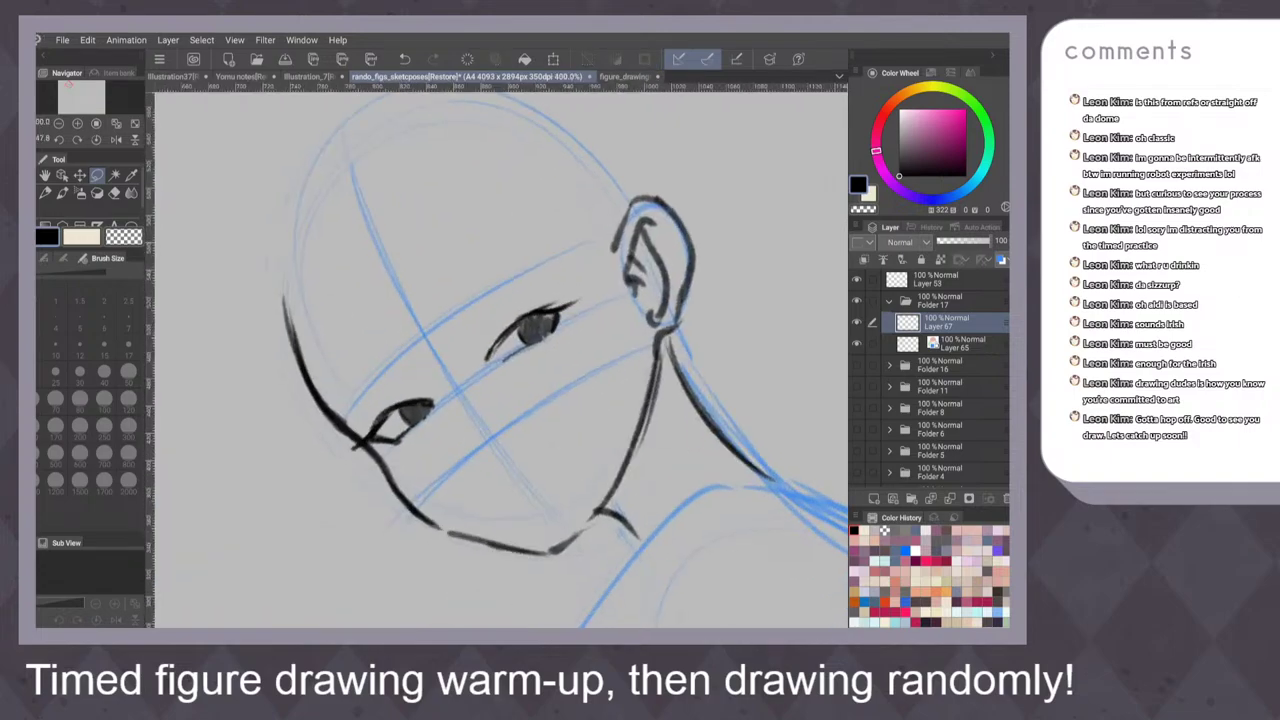
{"action": "key", "text": "e"}
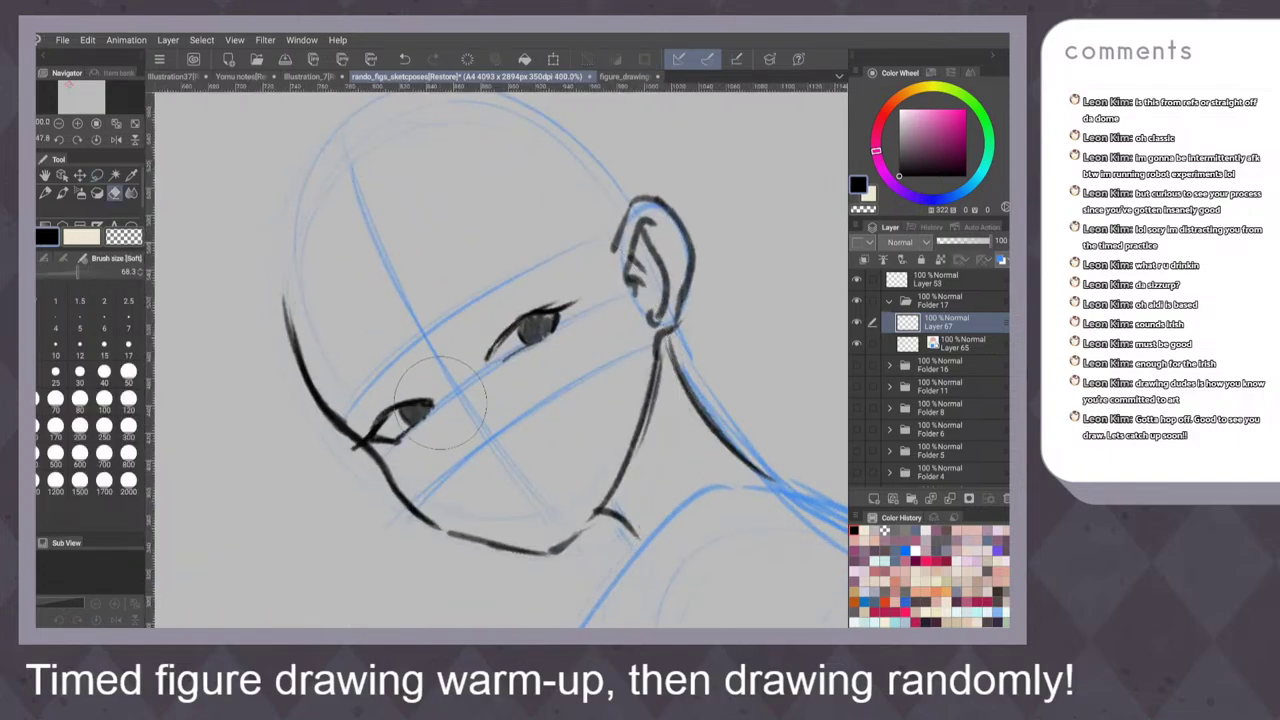
{"action": "left_click_drag", "start_coordinate": [74, 272], "coordinate": [65, 272]}
{"action": "scroll", "coordinate": [502, 450], "scroll_direction": "up", "scroll_amount": 2}
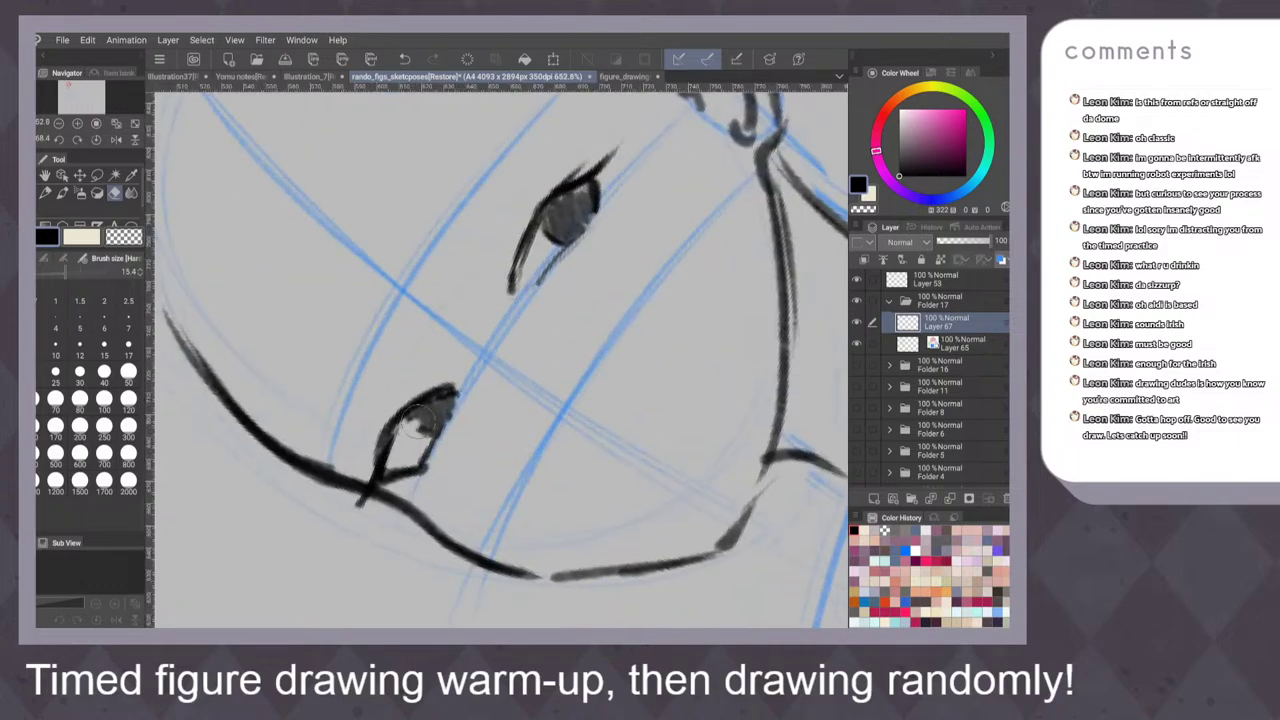
{"action": "mouse_move", "coordinate": [424, 426]}
{"action": "left_mouse_down"}
{"action": "mouse_move", "coordinate": [440, 398]}
{"action": "mouse_move", "coordinate": [444, 408]}
{"action": "left_mouse_up"}
{"action": "mouse_move", "coordinate": [538, 254]}
{"action": "left_mouse_down"}
{"action": "mouse_move", "coordinate": [556, 206]}
{"action": "mouse_move", "coordinate": [566, 224]}
{"action": "mouse_move", "coordinate": [556, 200]}
{"action": "mouse_move", "coordinate": [585, 192]}
{"action": "left_mouse_up"}
Redraw the lower lids and corners of both eyes with the size 10 pen, leaving the eyes without irises
{"action": "key", "text": "p"}
{"action": "mouse_move", "coordinate": [657, 226]}
{"action": "left_mouse_down"}
{"action": "mouse_move", "coordinate": [700, 294]}
{"action": "mouse_move", "coordinate": [706, 254]}
{"action": "mouse_move", "coordinate": [669, 274]}
{"action": "mouse_move", "coordinate": [643, 266]}
{"action": "mouse_move", "coordinate": [672, 304]}
{"action": "left_mouse_up"}
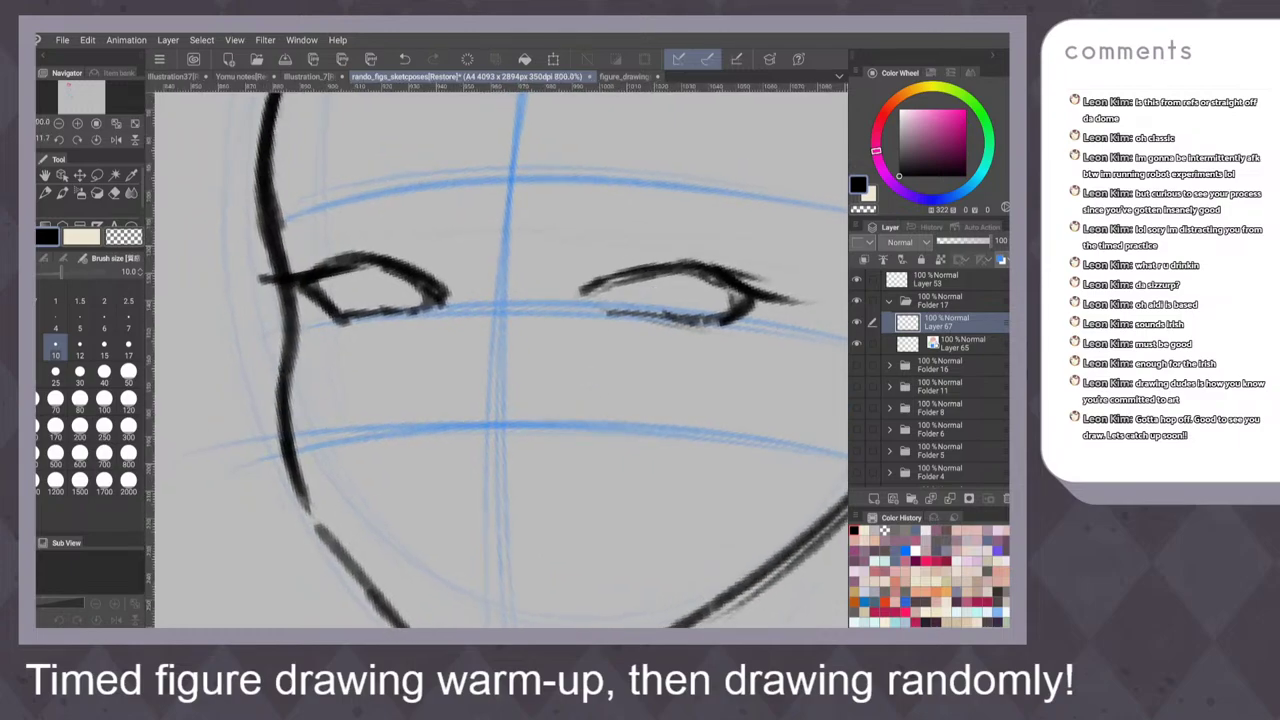
{"action": "left_click_drag", "start_coordinate": [632, 338], "coordinate": [600, 302]}
{"action": "mouse_move", "coordinate": [645, 235]}
{"action": "left_mouse_down"}
{"action": "mouse_move", "coordinate": [540, 432]}
{"action": "mouse_move", "coordinate": [560, 440]}
{"action": "mouse_move", "coordinate": [555, 499]}
{"action": "left_mouse_up"}
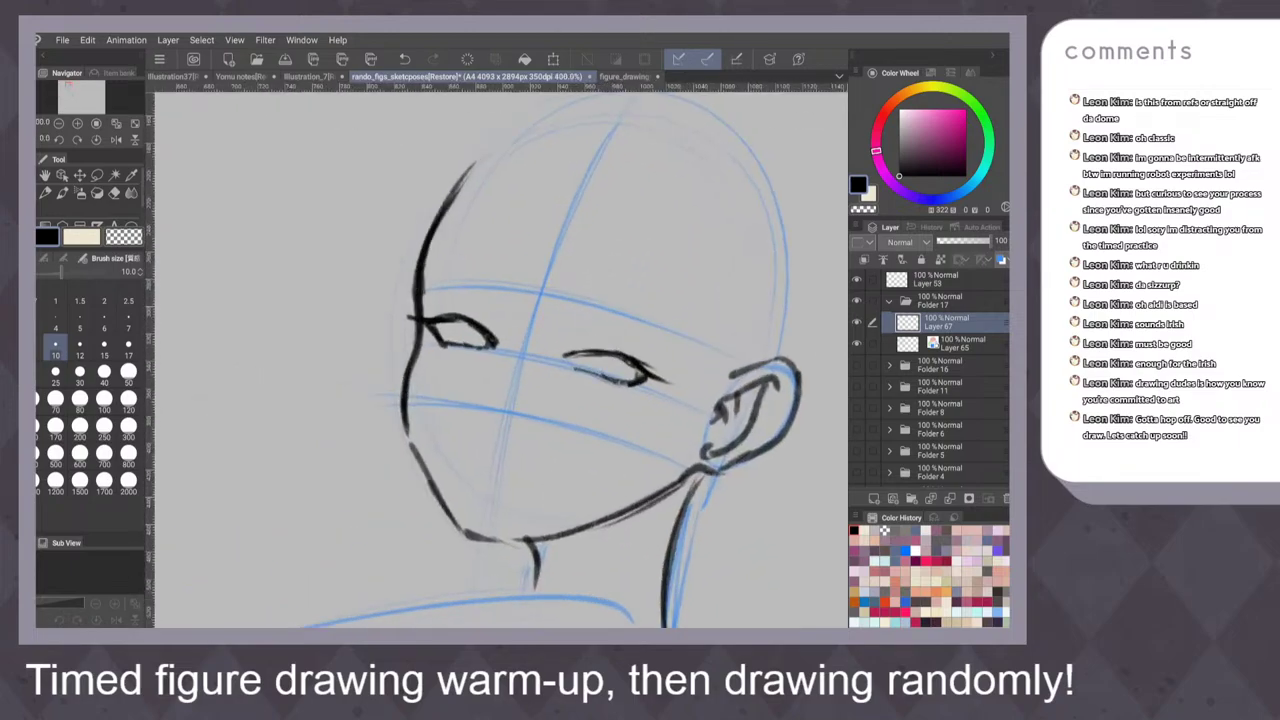
{"action": "mouse_move", "coordinate": [468, 325]}
{"action": "left_mouse_down"}
{"action": "mouse_move", "coordinate": [470, 348]}
{"action": "mouse_move", "coordinate": [486, 346]}
{"action": "left_mouse_up"}
{"action": "key", "text": "ctrl+z"}
{"action": "key", "text": "ctrl+z"}
{"action": "left_click_drag", "start_coordinate": [694, 309], "coordinate": [664, 346]}
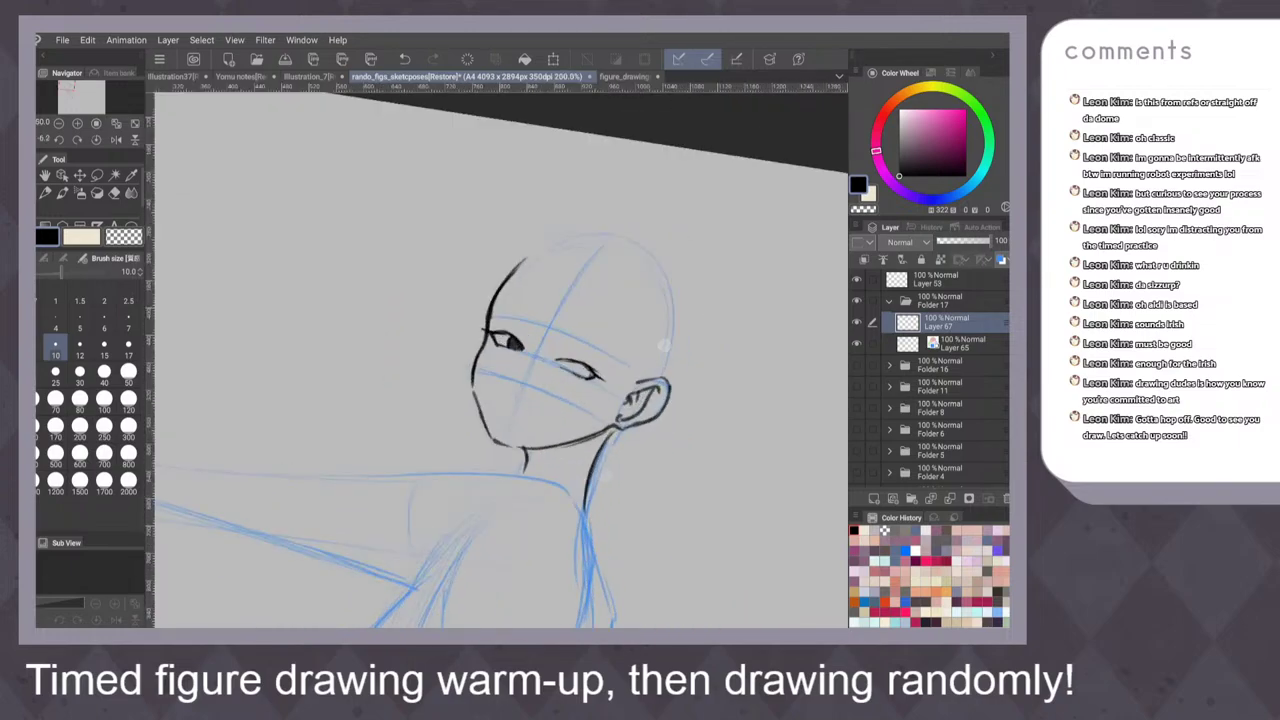
{"action": "key", "text": "ctrl+z"}
{"action": "scroll", "coordinate": [602, 405], "scroll_direction": "up", "scroll_amount": 3}
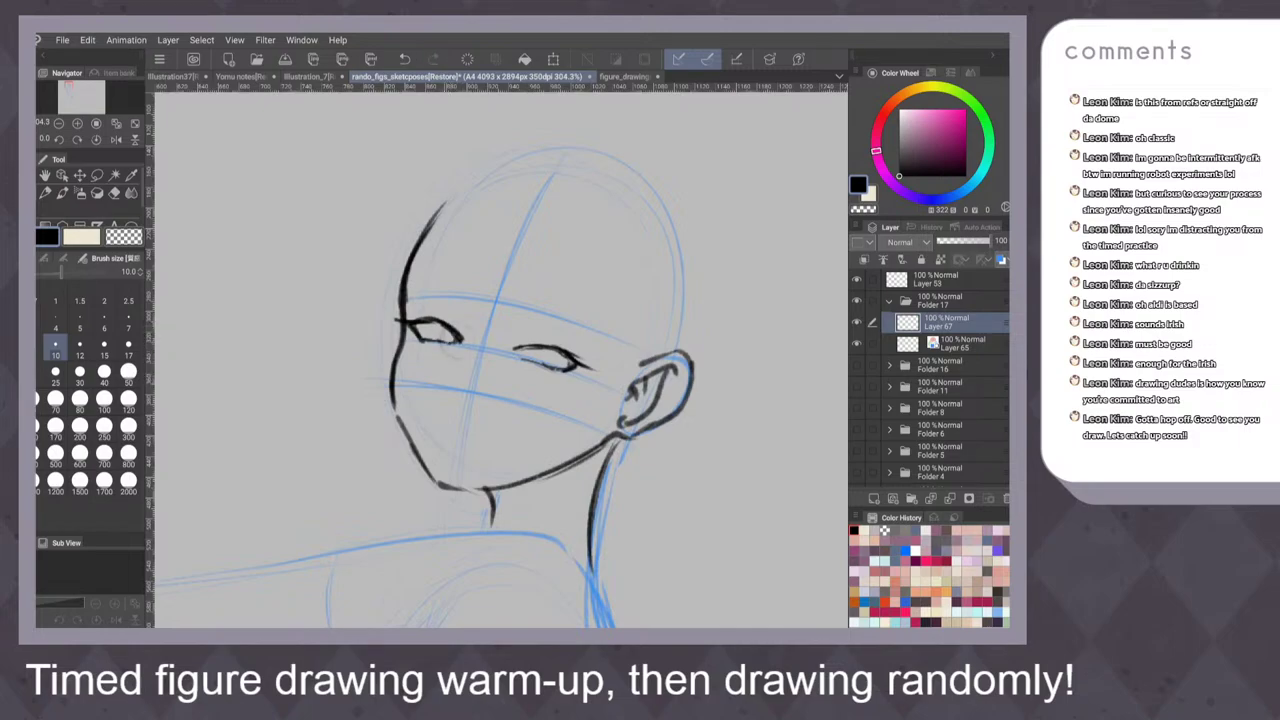
{"action": "left_click_drag", "start_coordinate": [439, 328], "coordinate": [450, 341]}
{"action": "key", "text": "ctrl+z"}
{"action": "key", "text": "ctrl+z"}
{"action": "key", "text": "ctrl+z"}
Try shaded irises in both eyes
{"action": "mouse_move", "coordinate": [438, 325]}
{"action": "left_mouse_down"}
{"action": "mouse_move", "coordinate": [438, 344]}
{"action": "mouse_move", "coordinate": [454, 342]}
{"action": "left_mouse_up"}
{"action": "key", "text": "ctrl+z"}
{"action": "left_click_drag", "start_coordinate": [538, 346], "coordinate": [542, 364]}
{"action": "left_click_drag", "start_coordinate": [545, 350], "coordinate": [569, 367]}
{"action": "scroll", "coordinate": [500, 350], "scroll_direction": "down", "scroll_amount": 6}
{"action": "scroll", "coordinate": [503, 338], "scroll_direction": "up", "scroll_amount": 3}
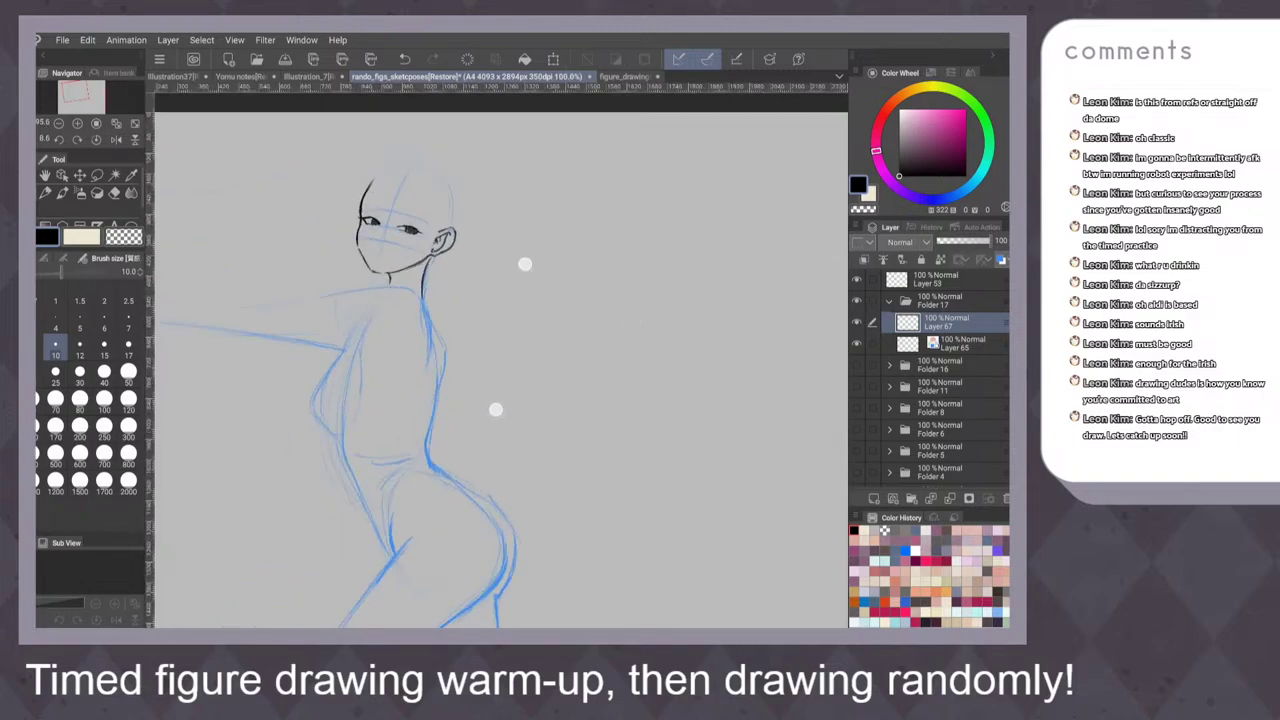
{"action": "scroll", "coordinate": [510, 336], "scroll_direction": "up", "scroll_amount": 5}
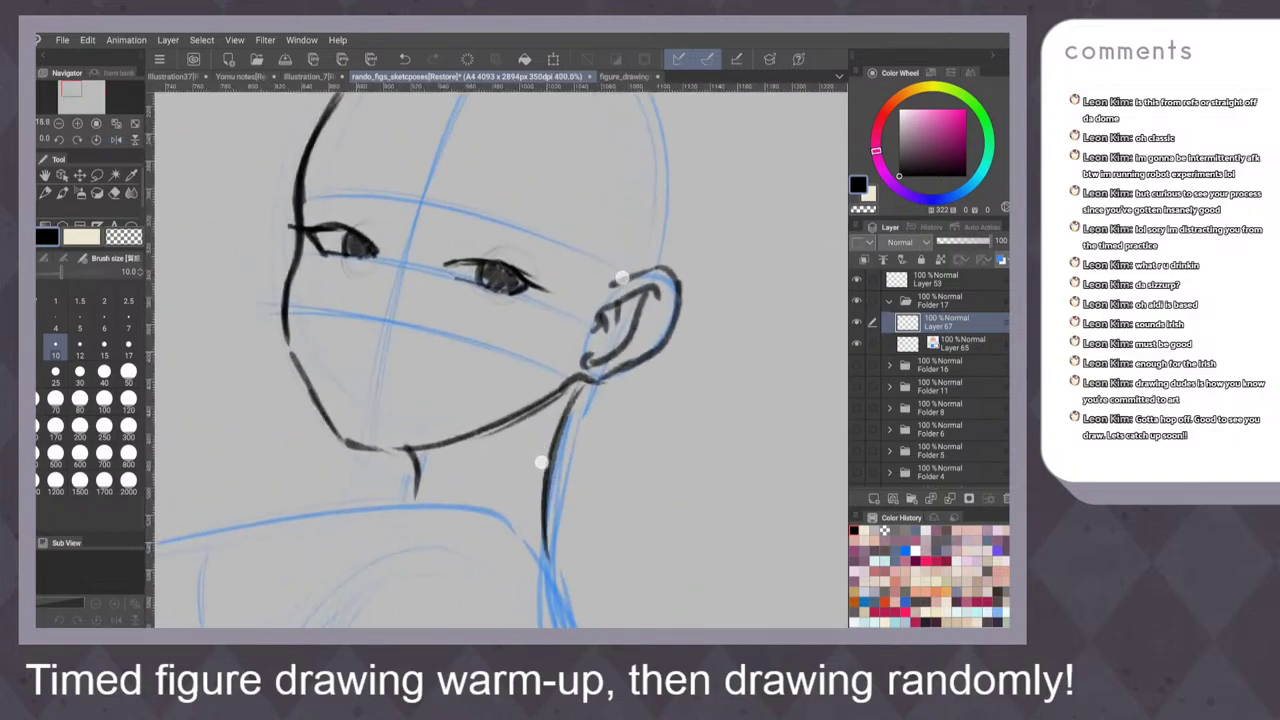
{"action": "scroll", "coordinate": [581, 370], "scroll_direction": "up", "scroll_amount": 2}
{"action": "left_click_drag", "start_coordinate": [492, 312], "coordinate": [500, 324]}
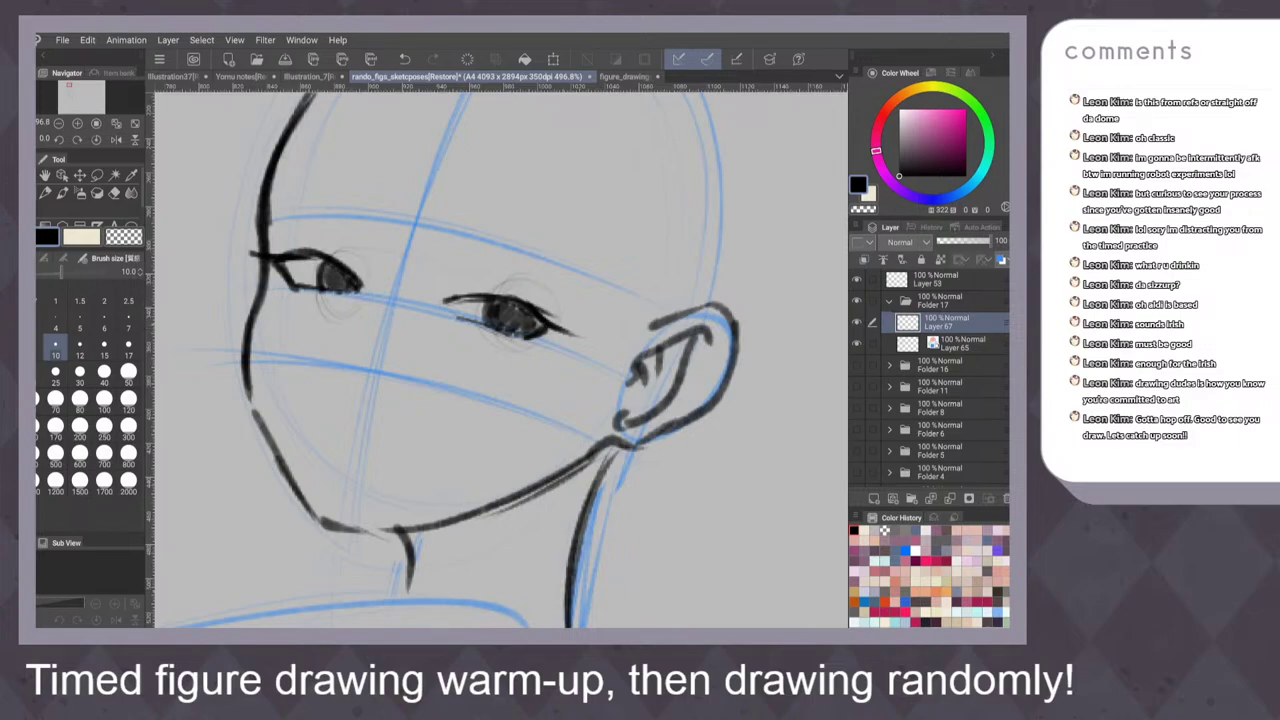
Undo the near eye's iris strokes
{"action": "key", "text": "ctrl+z"}
{"action": "key", "text": "ctrl+z"}
{"action": "key", "text": "ctrl+z"}
{"action": "key", "text": "ctrl+z"}
{"action": "key", "text": "ctrl+z"}
{"action": "key", "text": "ctrl+z"}
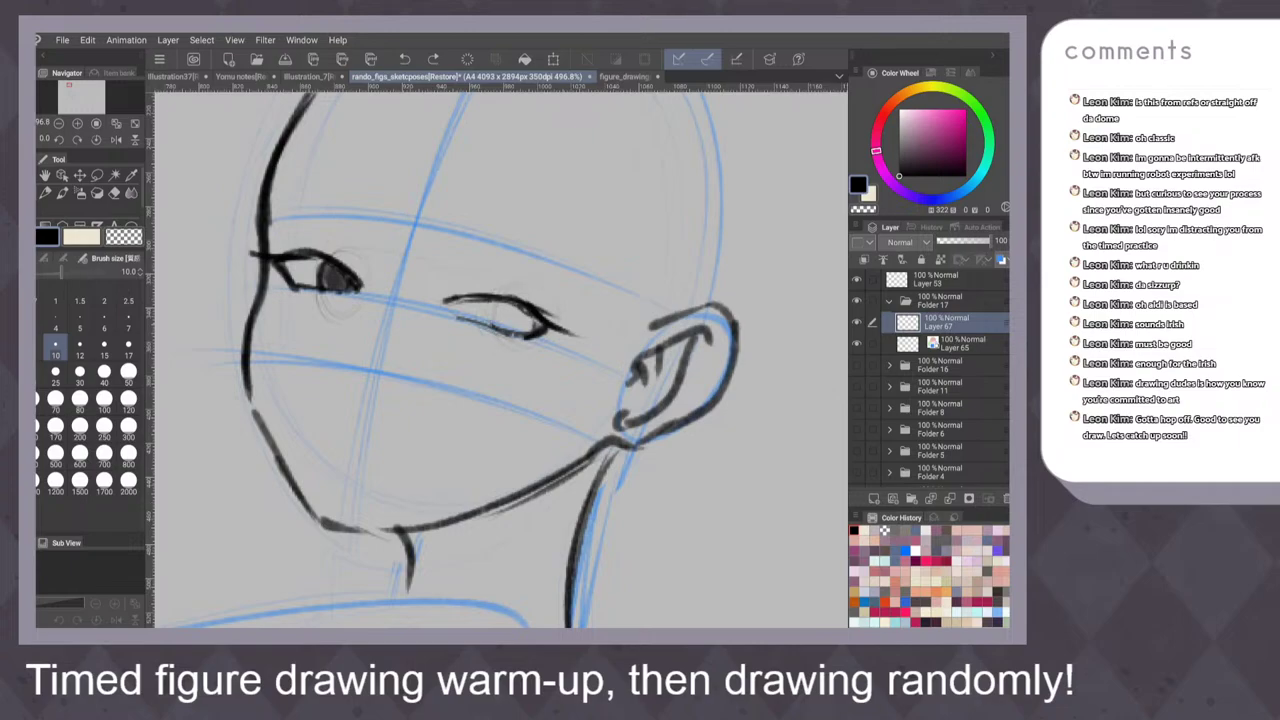
{"action": "key", "text": "ctrl+z"}
Shade the near eye's iris again under the upper lid and undo the far eye's iris
{"action": "mouse_move", "coordinate": [492, 309]}
{"action": "left_mouse_down"}
{"action": "mouse_move", "coordinate": [475, 322]}
{"action": "mouse_move", "coordinate": [514, 306]}
{"action": "mouse_move", "coordinate": [502, 320]}
{"action": "mouse_move", "coordinate": [520, 334]}
{"action": "mouse_move", "coordinate": [534, 320]}
{"action": "mouse_move", "coordinate": [506, 324]}
{"action": "mouse_move", "coordinate": [529, 332]}
{"action": "left_mouse_up"}
{"action": "key", "text": "ctrl+z"}
{"action": "key", "text": "ctrl+z"}
{"action": "key", "text": "ctrl+z"}
{"action": "scroll", "coordinate": [629, 291], "scroll_direction": "down", "scroll_amount": 5}
{"action": "scroll", "coordinate": [616, 355], "scroll_direction": "down", "scroll_amount": 5}
{"action": "scroll", "coordinate": [616, 355], "scroll_direction": "up", "scroll_amount": 6}
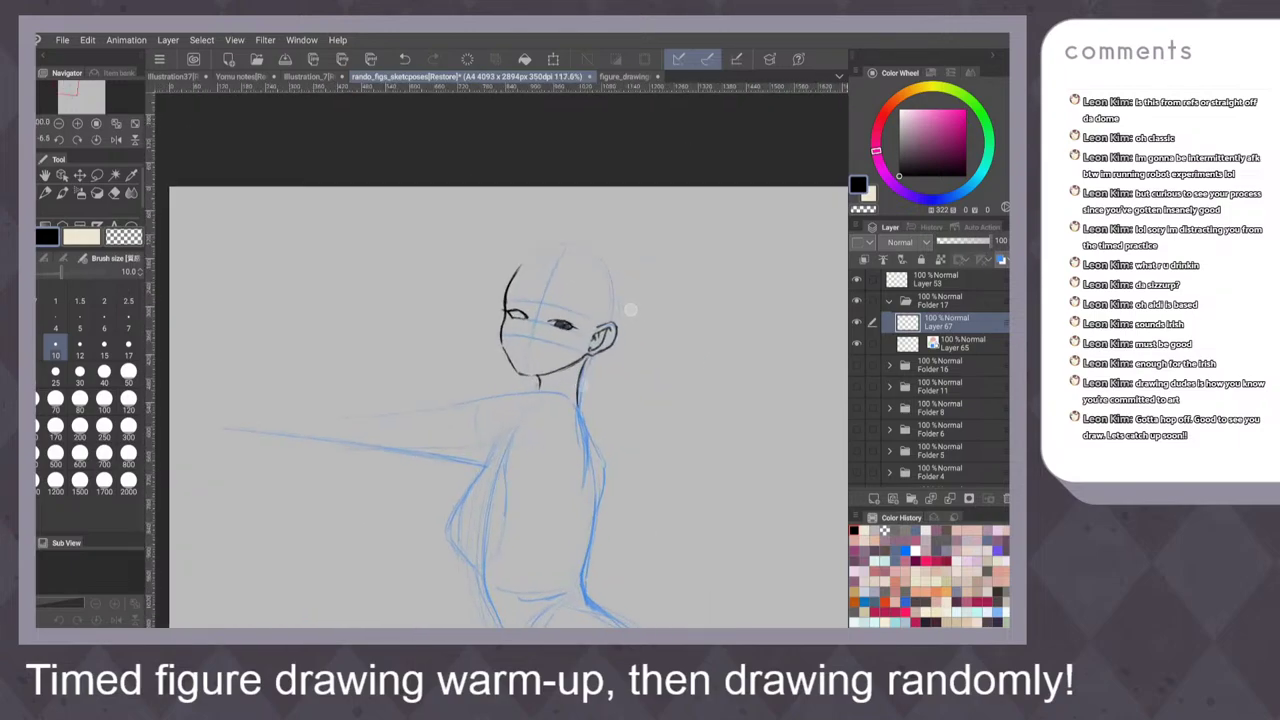
{"action": "scroll", "coordinate": [621, 409], "scroll_direction": "up", "scroll_amount": 3}
{"action": "left_click_drag", "start_coordinate": [531, 386], "coordinate": [514, 401]}
{"action": "scroll", "coordinate": [607, 388], "scroll_direction": "down", "scroll_amount": 2}
{"action": "left_click_drag", "start_coordinate": [643, 361], "coordinate": [640, 460]}
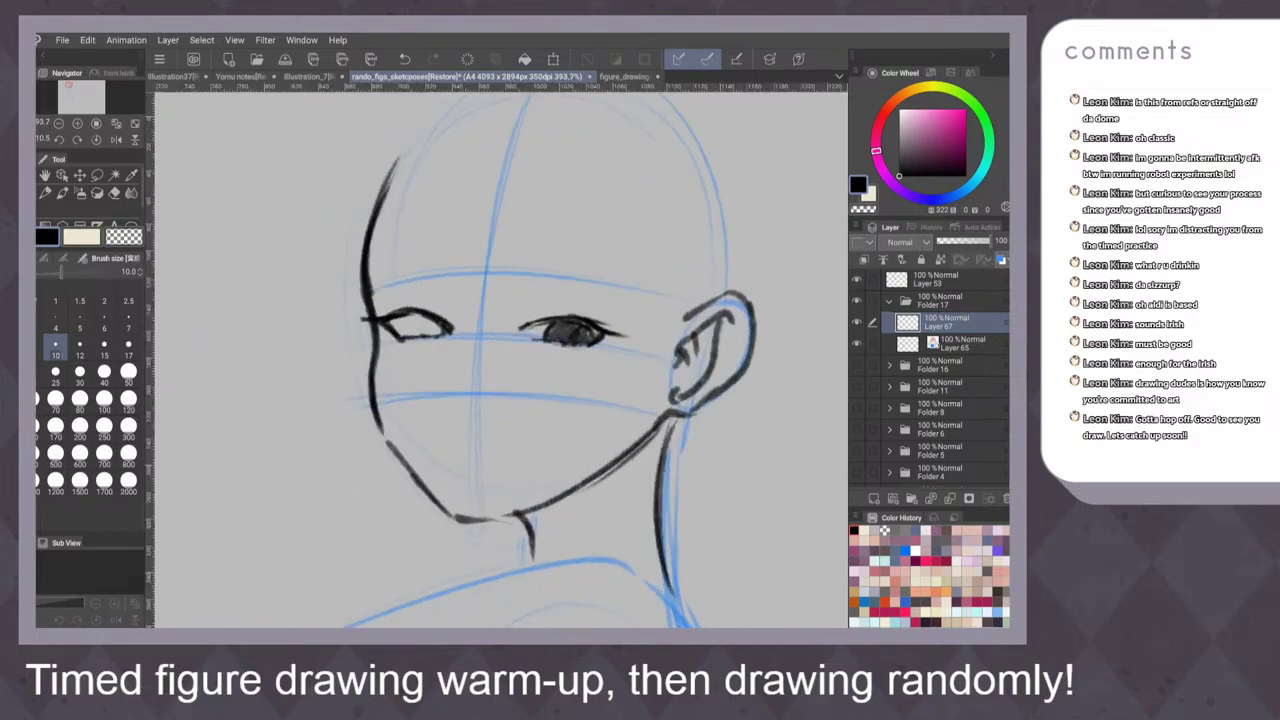
Shade the far eye's iris beneath its upper lid and touch up the near eye's iris
{"action": "mouse_move", "coordinate": [412, 316]}
{"action": "left_mouse_down"}
{"action": "mouse_move", "coordinate": [418, 334]}
{"action": "mouse_move", "coordinate": [446, 336]}
{"action": "mouse_move", "coordinate": [435, 337]}
{"action": "left_mouse_up"}
{"action": "scroll", "coordinate": [690, 300], "scroll_direction": "down", "scroll_amount": 6}
{"action": "left_click_drag", "start_coordinate": [680, 331], "coordinate": [646, 266]}
{"action": "scroll", "coordinate": [605, 371], "scroll_direction": "up", "scroll_amount": 4}
{"action": "key", "text": "c"}
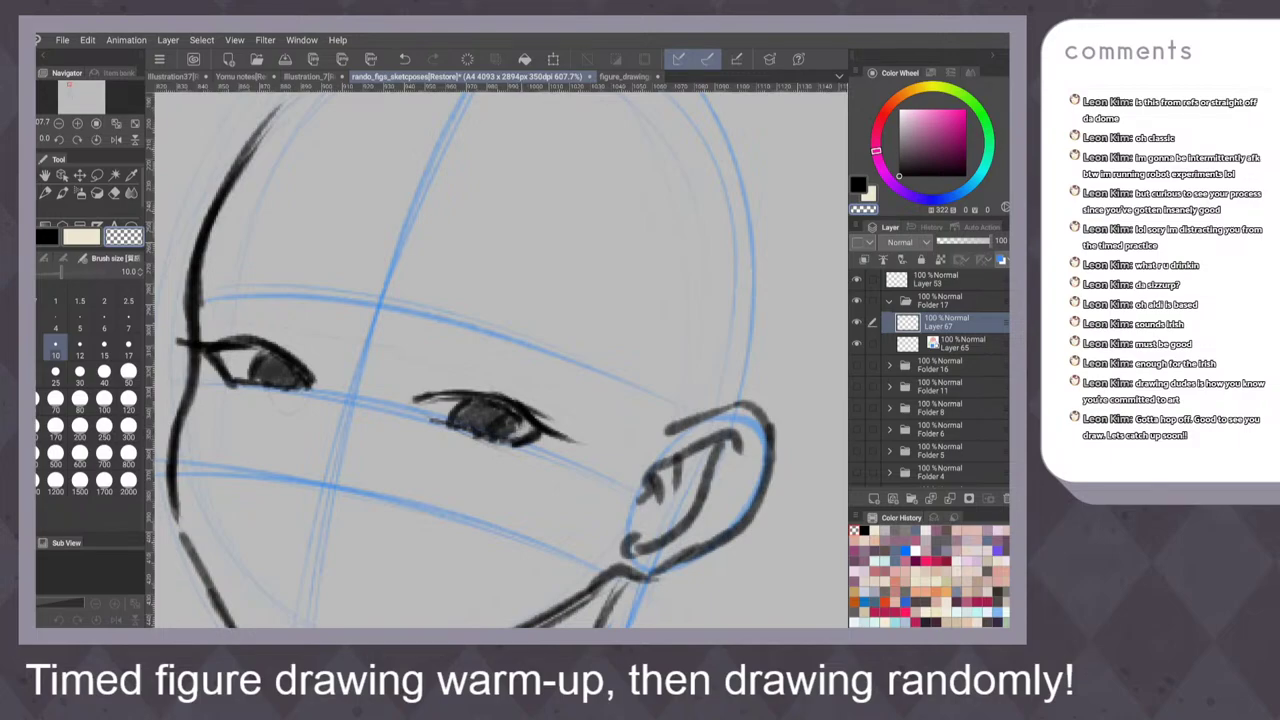
{"action": "key", "text": "c"}
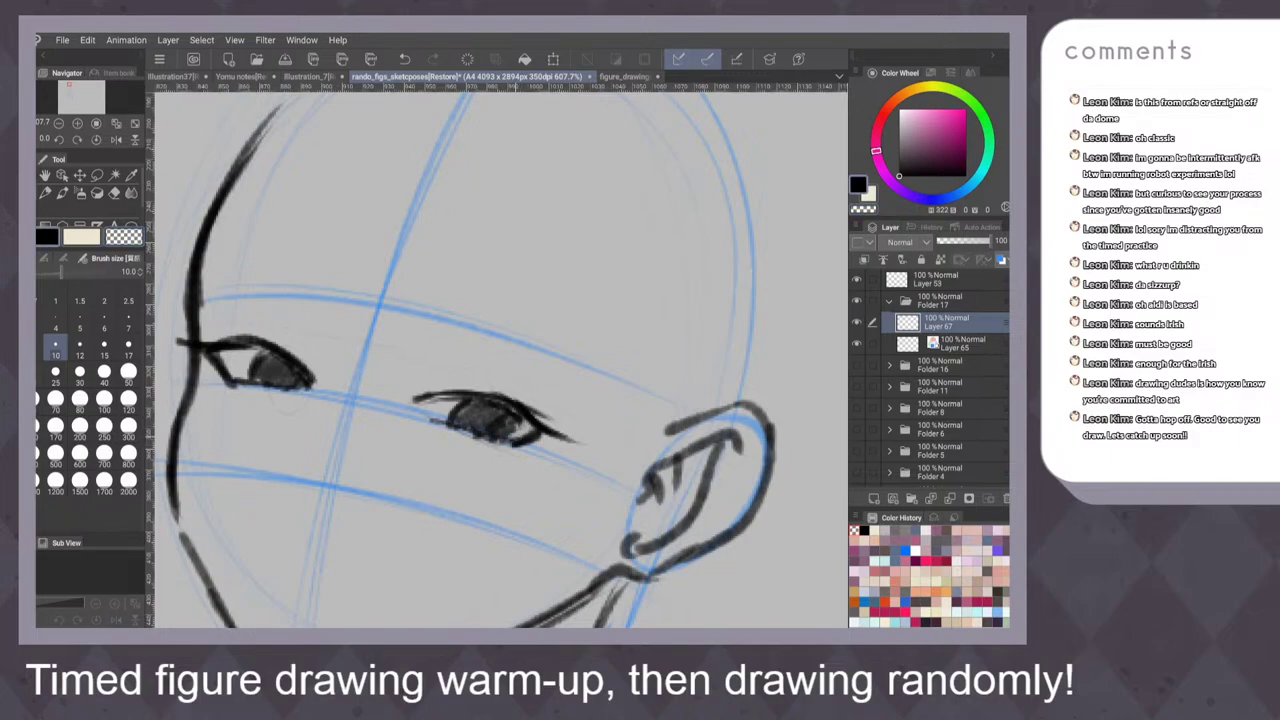
{"action": "mouse_move", "coordinate": [512, 417]}
{"action": "left_mouse_down"}
{"action": "mouse_move", "coordinate": [515, 438]}
{"action": "mouse_move", "coordinate": [464, 414]}
{"action": "mouse_move", "coordinate": [497, 428]}
{"action": "left_mouse_up"}
Clear the near eye's iris to an outline, fill it with fresh shading, and darken the far eye's iris
{"action": "scroll", "coordinate": [661, 334], "scroll_direction": "down", "scroll_amount": 10}
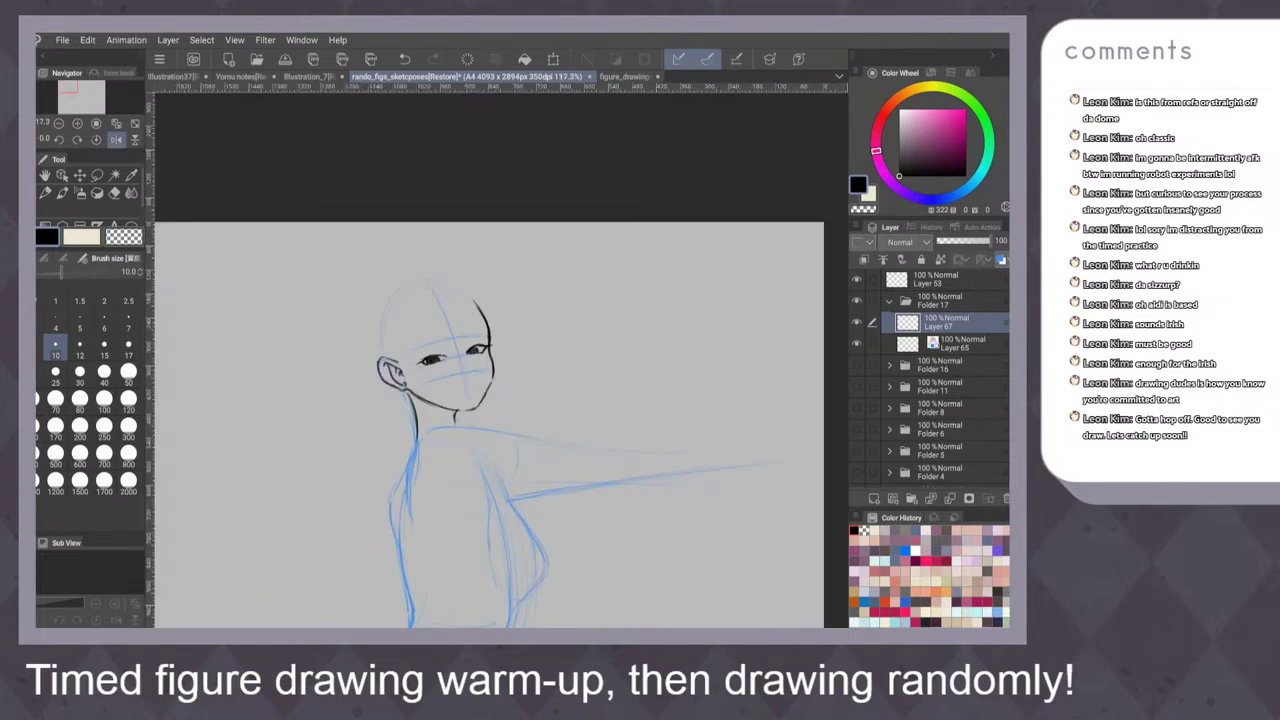
{"action": "key", "text": "h"}
{"action": "scroll", "coordinate": [548, 375], "scroll_direction": "up", "scroll_amount": 10}
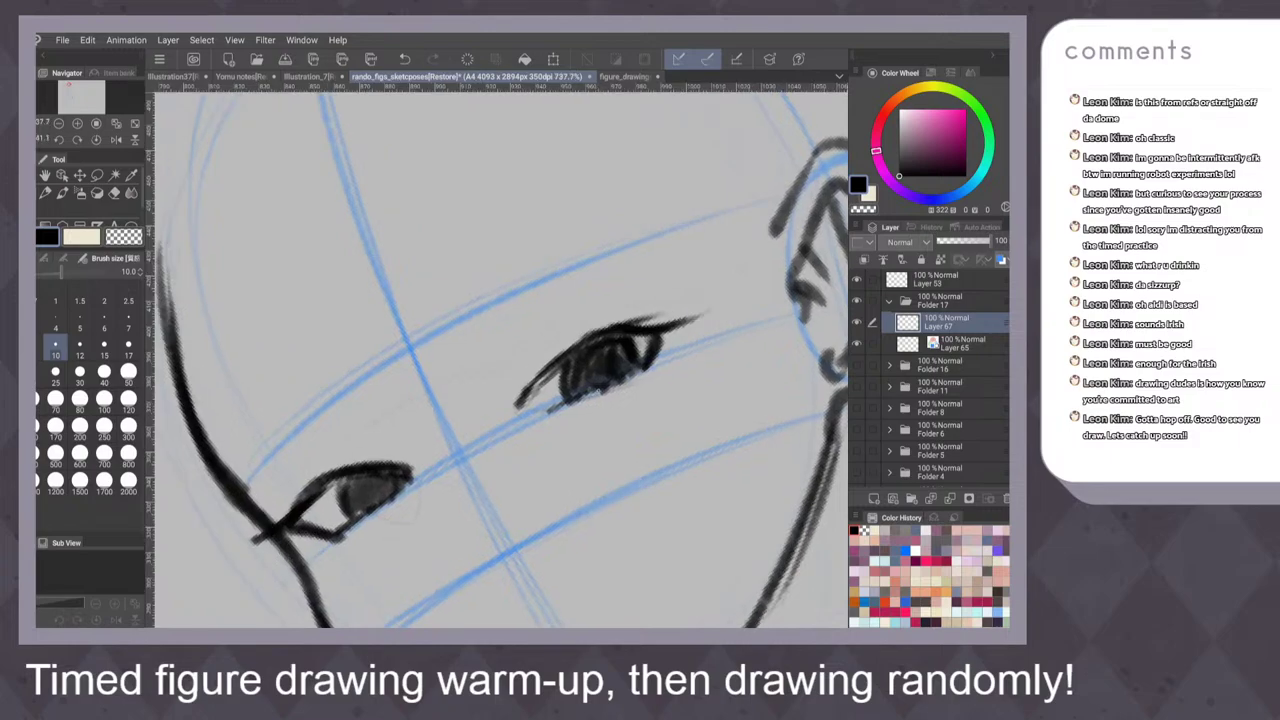
{"action": "mouse_move", "coordinate": [580, 388]}
{"action": "left_mouse_down"}
{"action": "mouse_move", "coordinate": [606, 386]}
{"action": "mouse_move", "coordinate": [592, 374]}
{"action": "mouse_move", "coordinate": [612, 356]}
{"action": "mouse_move", "coordinate": [584, 366]}
{"action": "mouse_move", "coordinate": [588, 377]}
{"action": "left_mouse_up"}
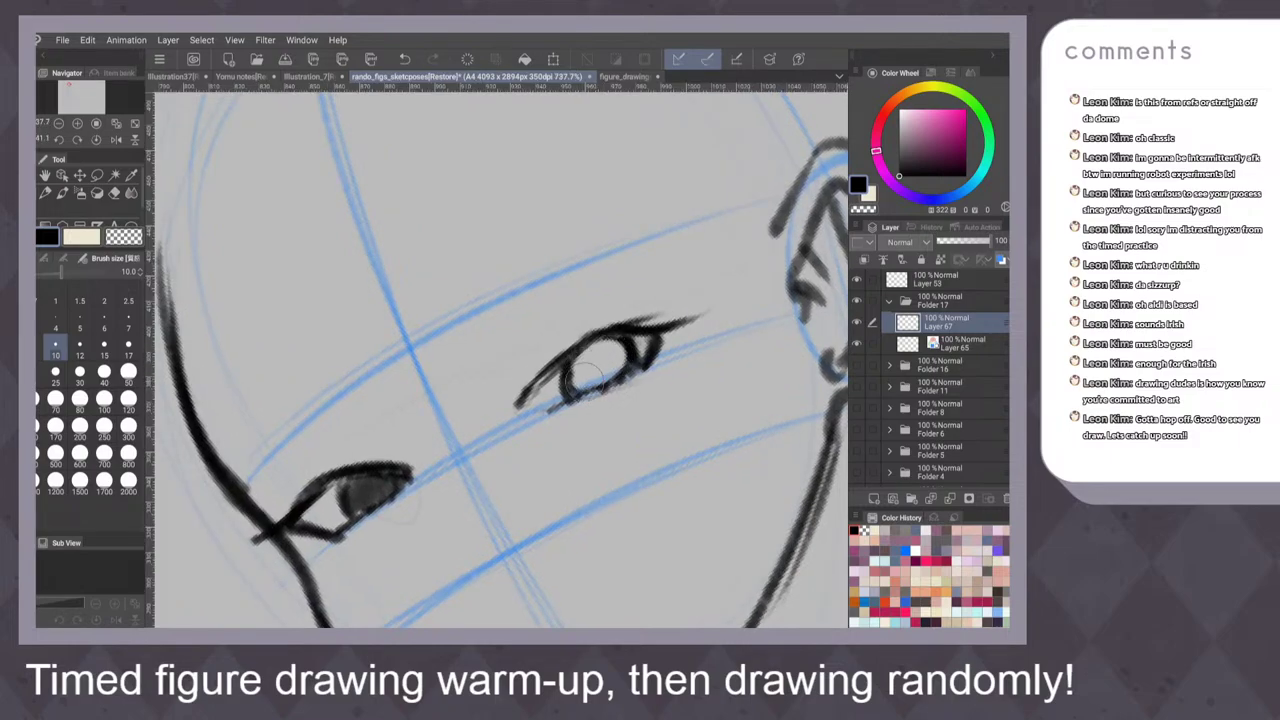
{"action": "mouse_move", "coordinate": [364, 480]}
{"action": "left_mouse_down"}
{"action": "mouse_move", "coordinate": [368, 500]}
{"action": "mouse_move", "coordinate": [388, 482]}
{"action": "mouse_move", "coordinate": [362, 508]}
{"action": "mouse_move", "coordinate": [370, 490]}
{"action": "left_mouse_up"}
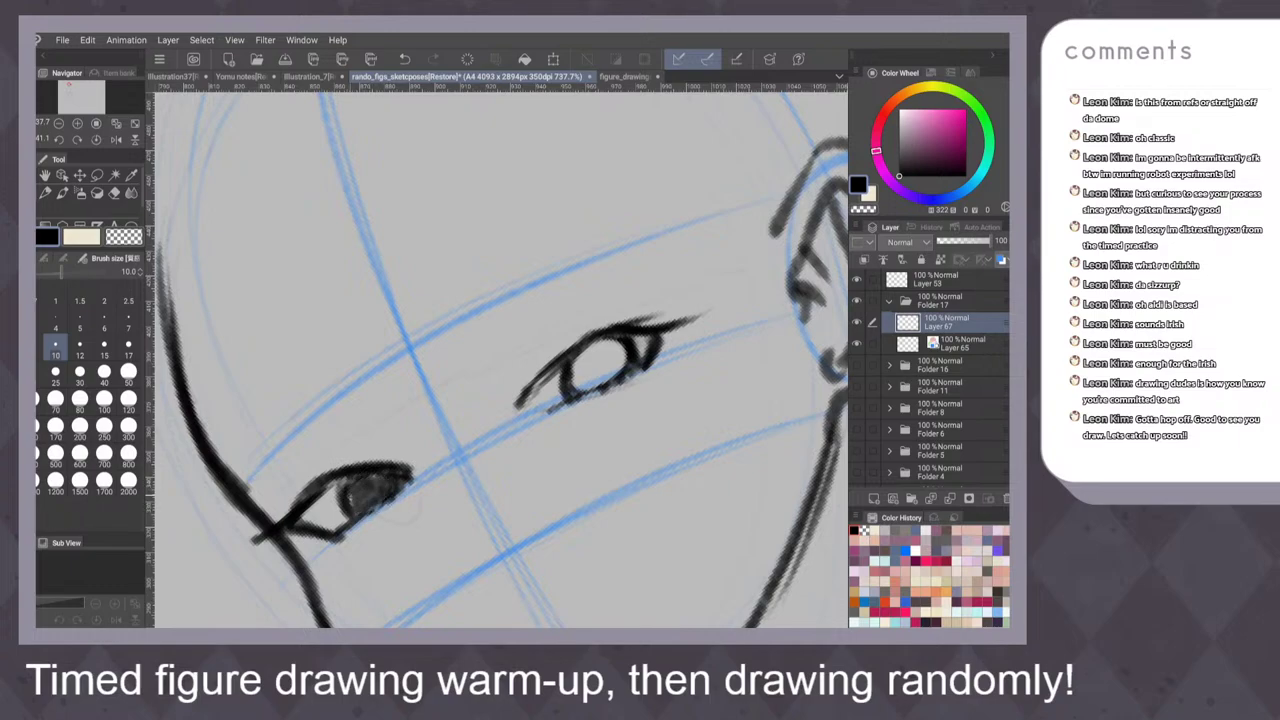
{"action": "mouse_move", "coordinate": [580, 350]}
{"action": "left_mouse_down"}
{"action": "mouse_move", "coordinate": [605, 358]}
{"action": "mouse_move", "coordinate": [588, 378]}
{"action": "mouse_move", "coordinate": [615, 345]}
{"action": "mouse_move", "coordinate": [600, 388]}
{"action": "mouse_move", "coordinate": [621, 367]}
{"action": "left_mouse_up"}
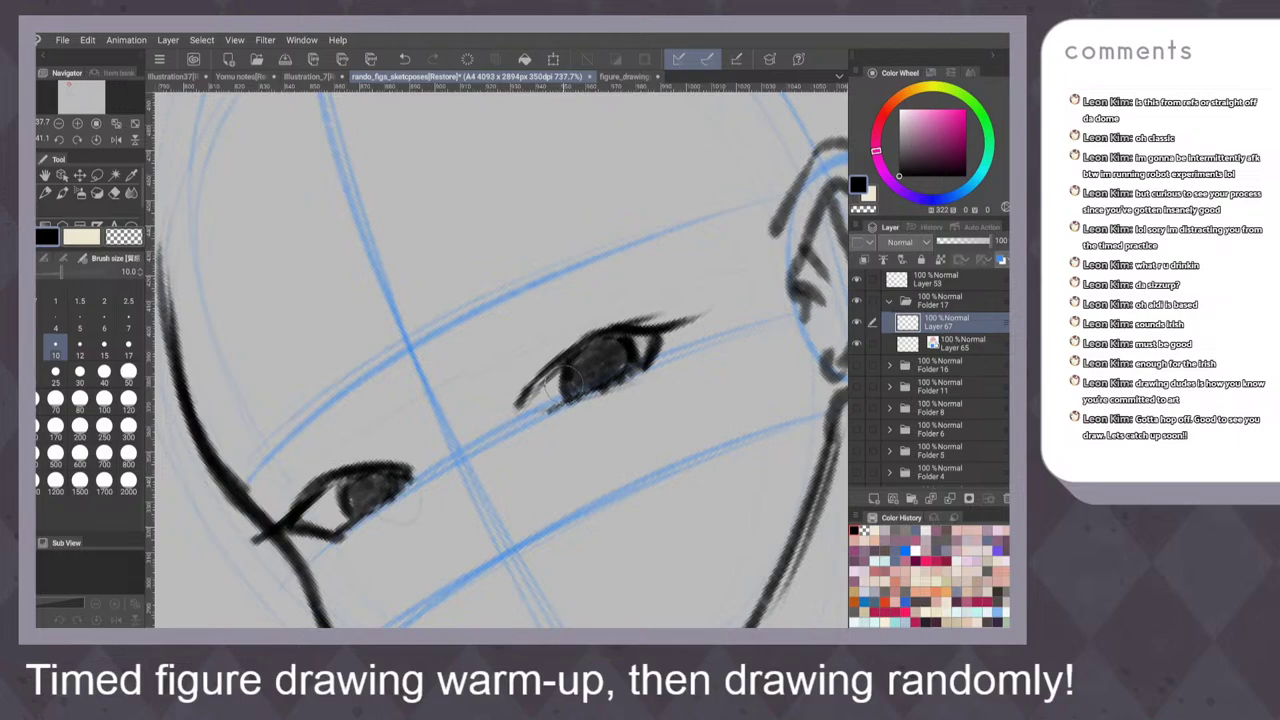
Trim the inner edge of the near eye's iris with the eraser at size 6.3, then enlarge the eraser to 14.9
{"action": "key", "text": "ctrl+z"}
{"action": "key", "text": "e"}
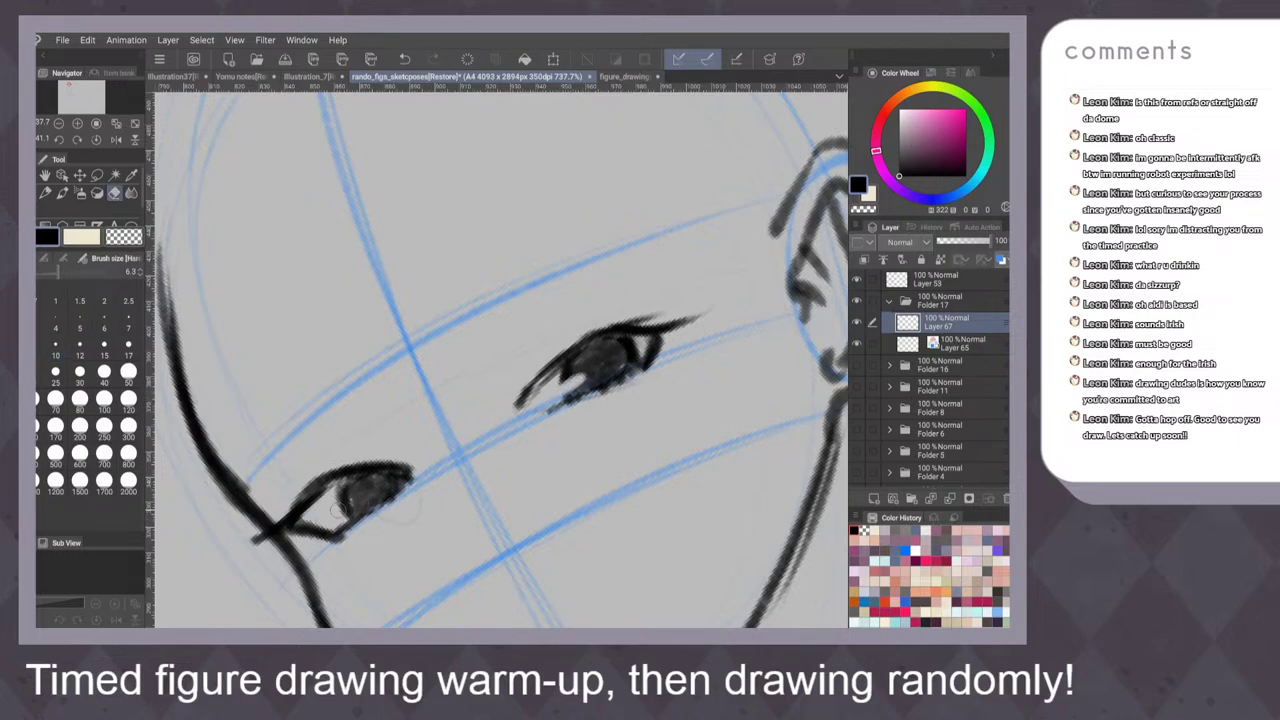
{"action": "scroll", "coordinate": [630, 380], "scroll_direction": "down", "scroll_amount": 10}
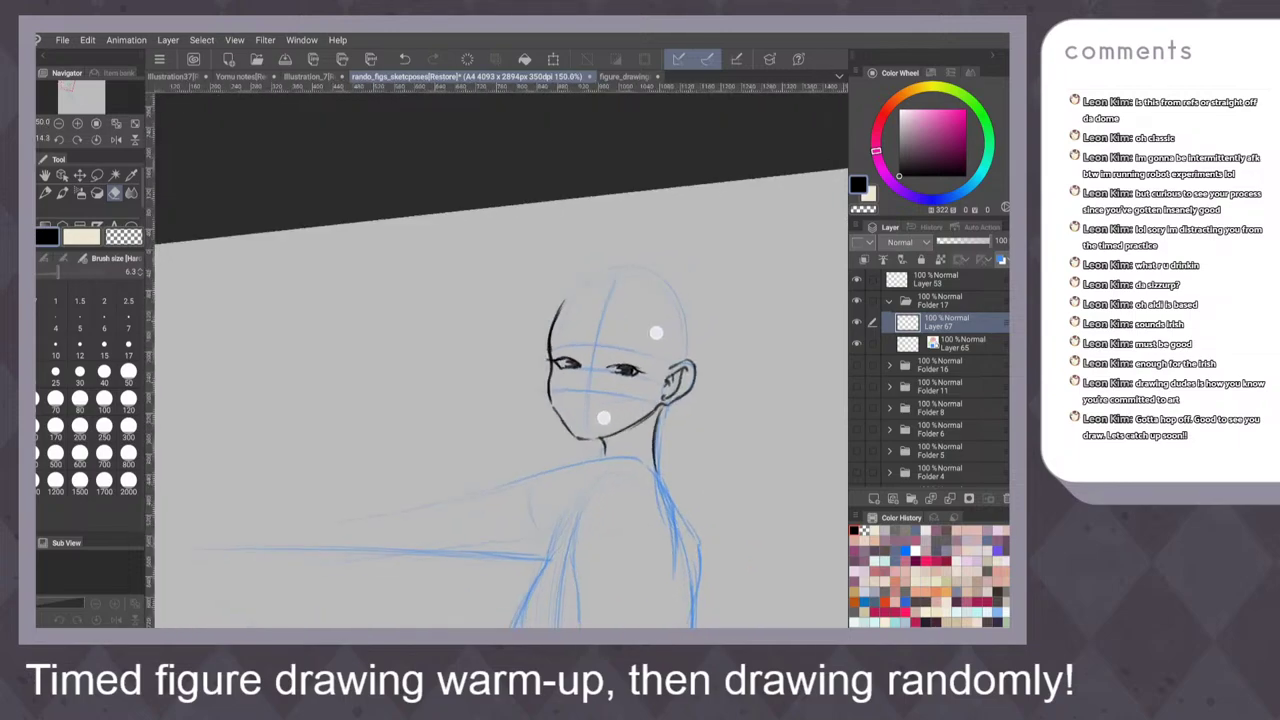
{"action": "left_click_drag", "start_coordinate": [656, 333], "coordinate": [640, 329]}
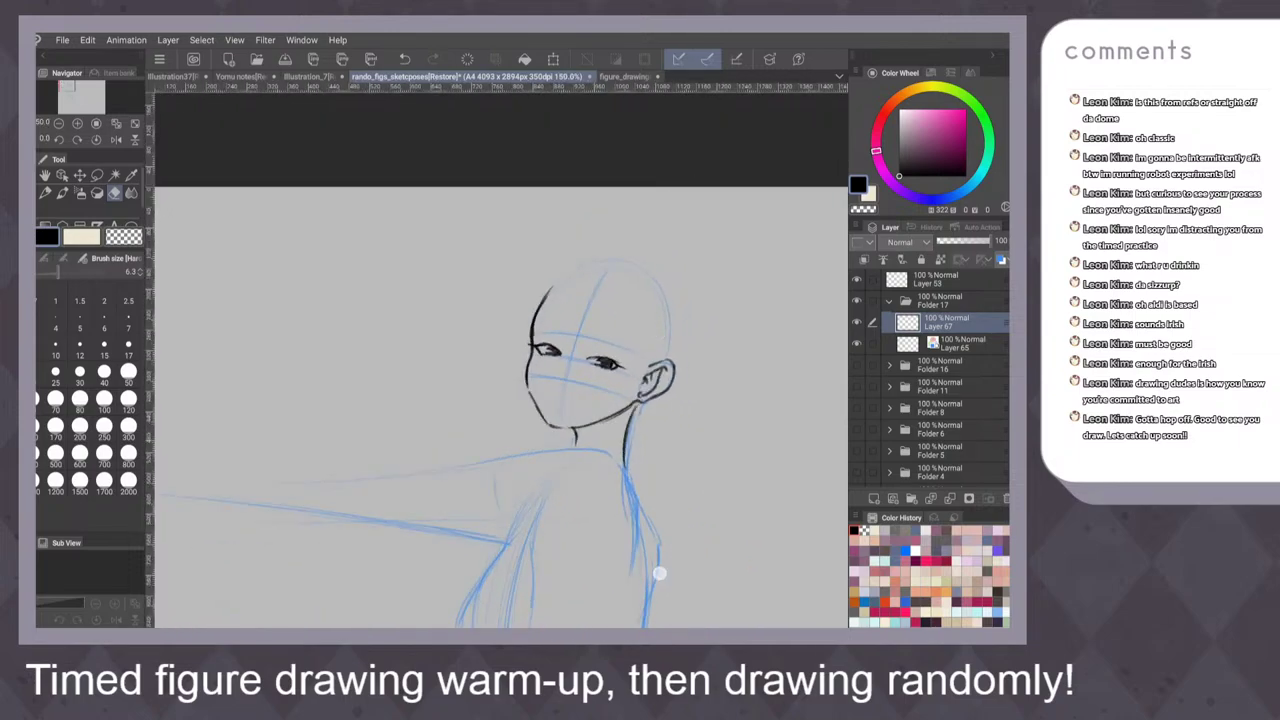
{"action": "key", "text": "]"}
{"action": "key", "text": "e"}
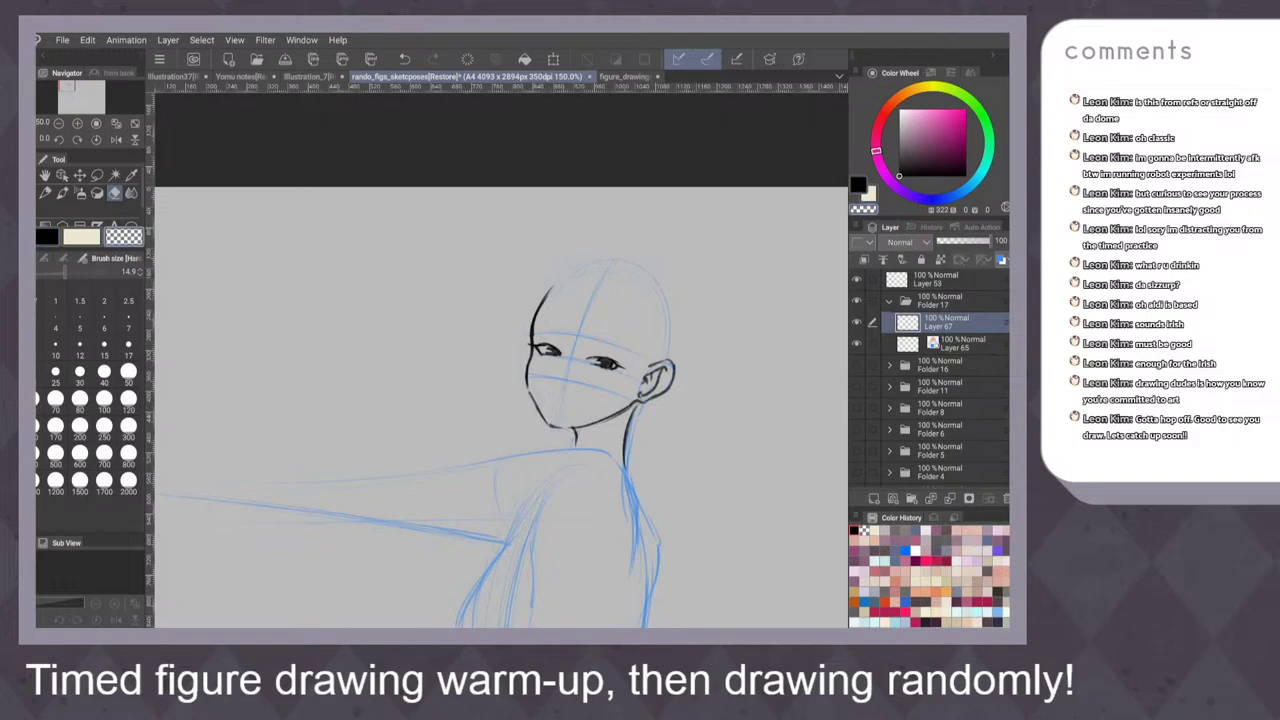
{"action": "key", "text": "p"}
{"action": "key", "text": "p"}
{"action": "key", "text": "p"}
{"action": "scroll", "coordinate": [685, 356], "scroll_direction": "up", "scroll_amount": 3}
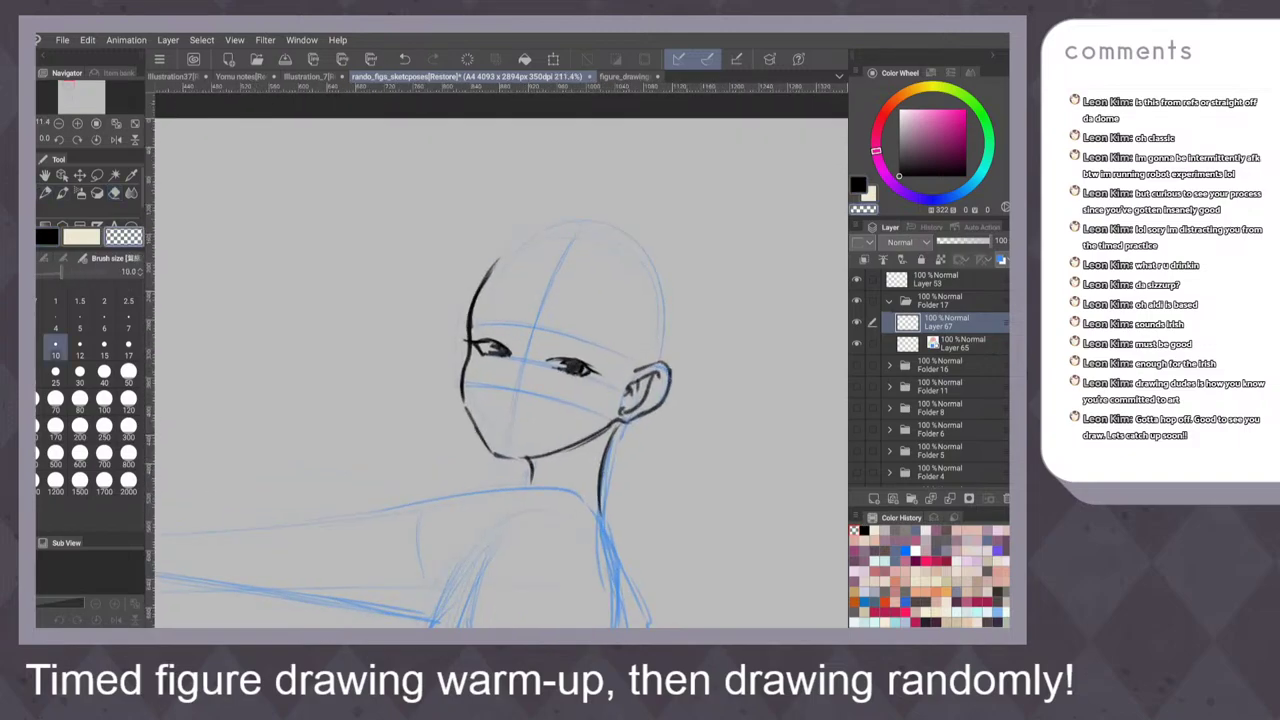
{"action": "key", "text": "c"}
{"action": "left_click_drag", "start_coordinate": [670, 452], "coordinate": [716, 500]}
{"action": "key", "text": "ctrl+z"}
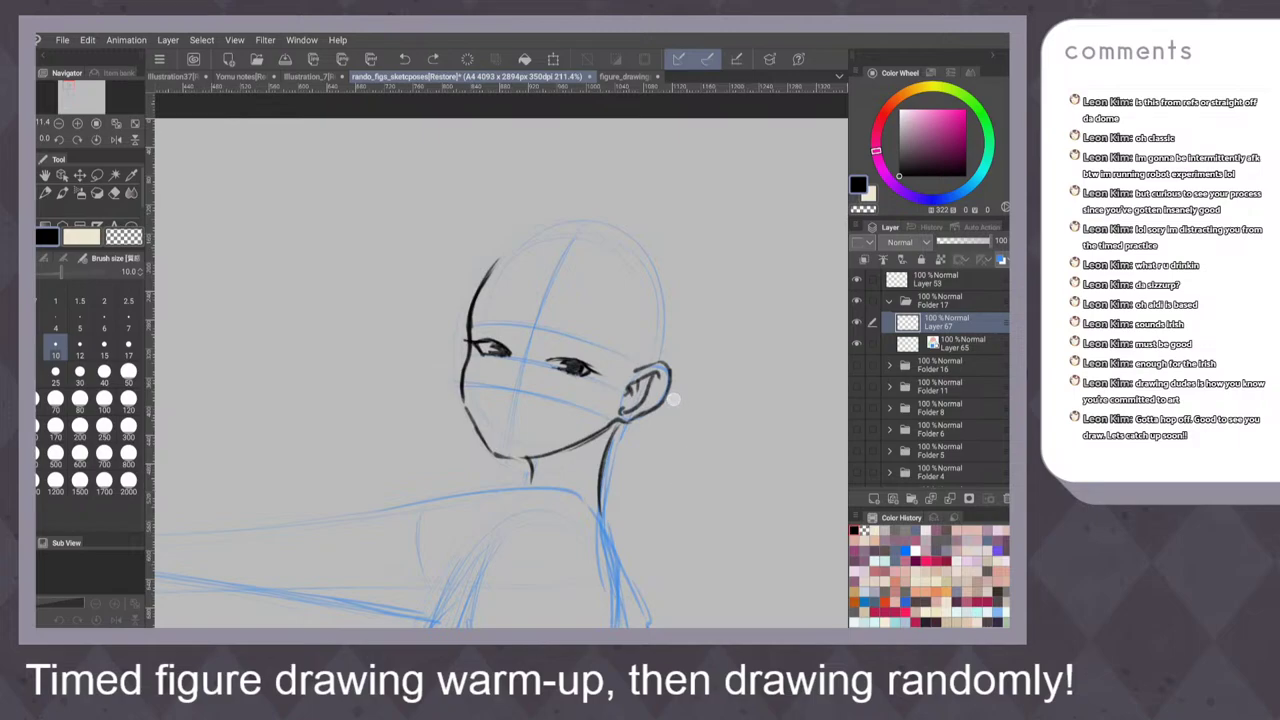
Redraw the face contour from the cheek to the chin as a continuous line and add a thin stroke from neck to jaw
{"action": "scroll", "coordinate": [626, 444], "scroll_direction": "down", "scroll_amount": 3}
{"action": "scroll", "coordinate": [646, 459], "scroll_direction": "down", "scroll_amount": 2}
{"action": "key", "text": "h"}
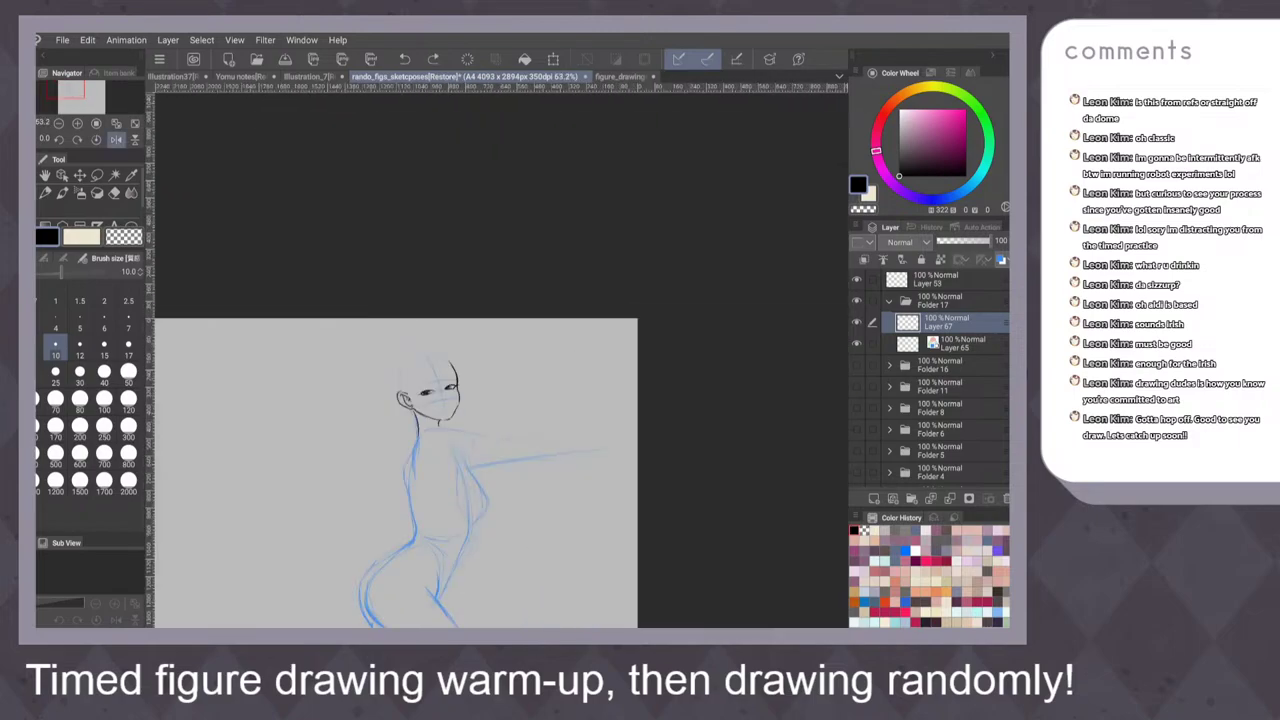
{"action": "key", "text": "h"}
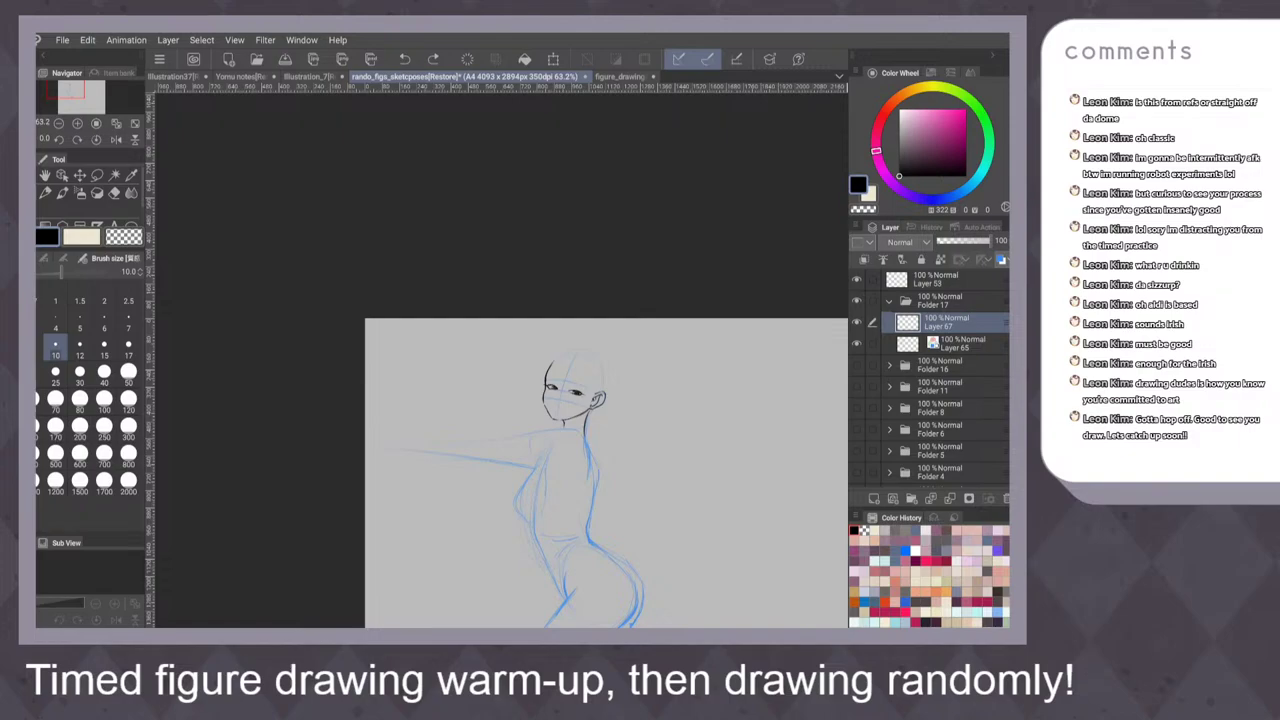
{"action": "scroll", "coordinate": [608, 437], "scroll_direction": "up", "scroll_amount": 4}
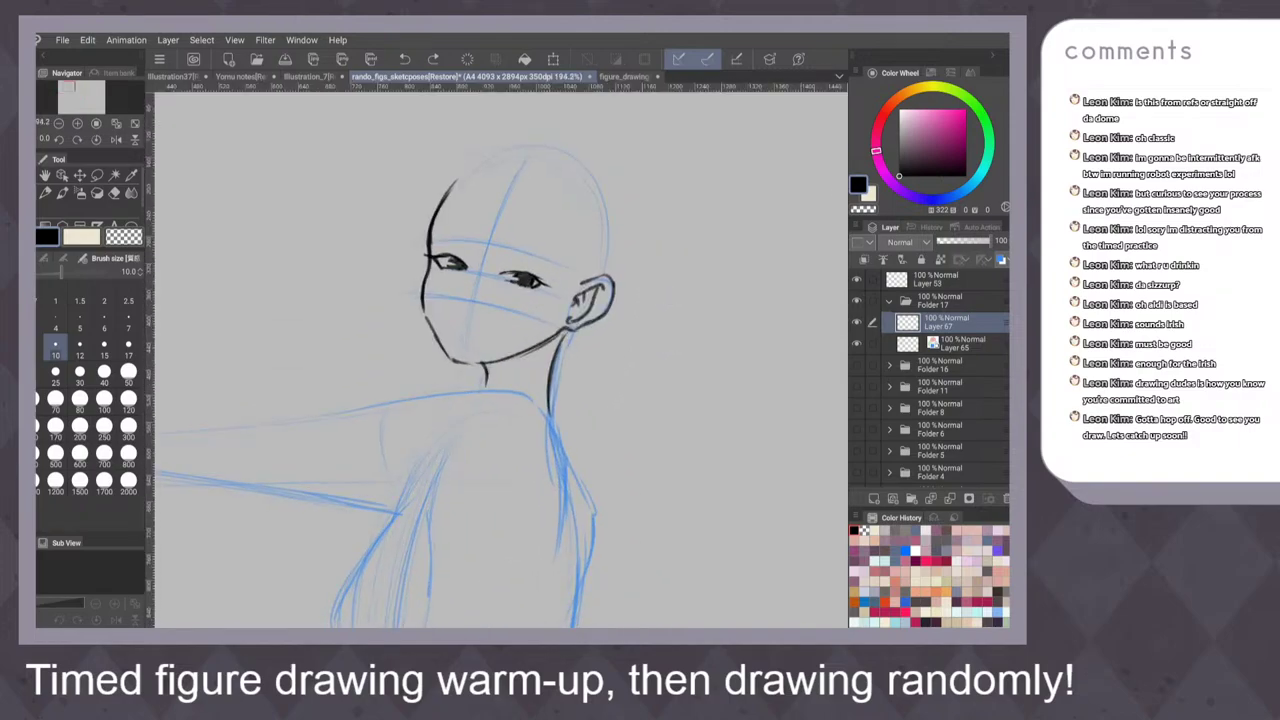
{"action": "scroll", "coordinate": [671, 366], "scroll_direction": "up", "scroll_amount": 2}
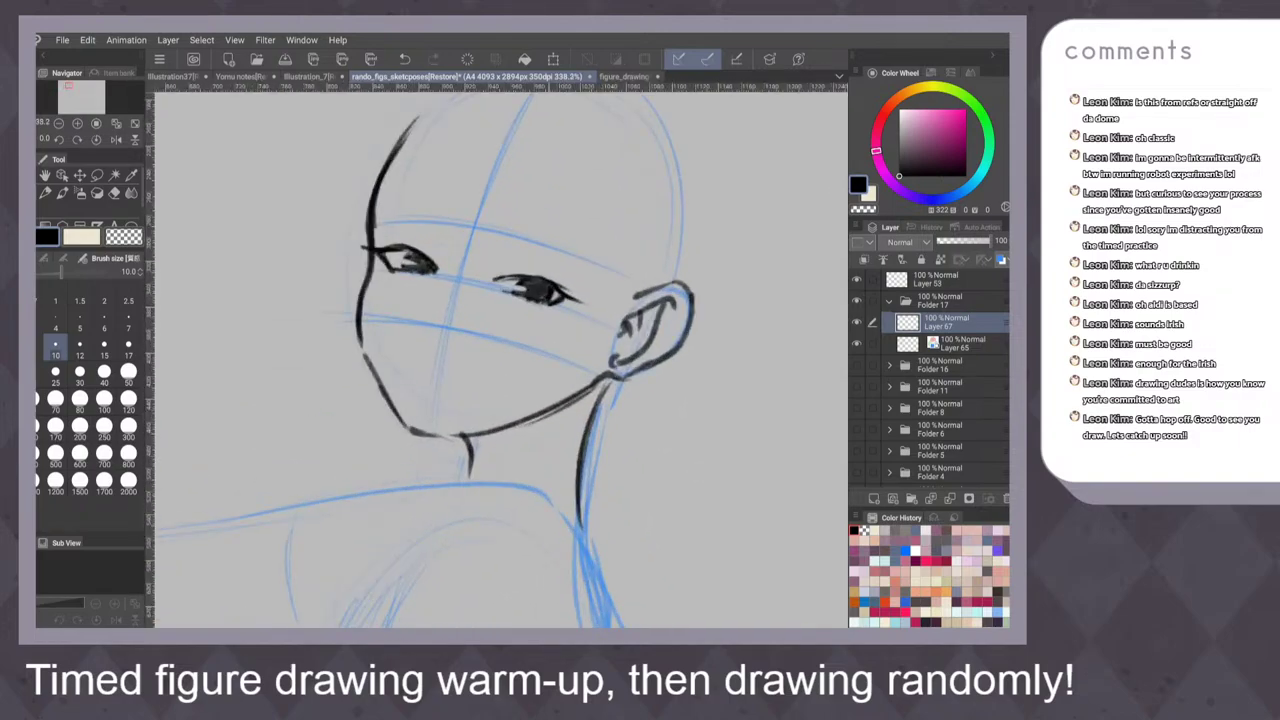
{"action": "left_click_drag", "start_coordinate": [473, 476], "coordinate": [541, 421]}
{"action": "left_click_drag", "start_coordinate": [360, 334], "coordinate": [418, 434]}
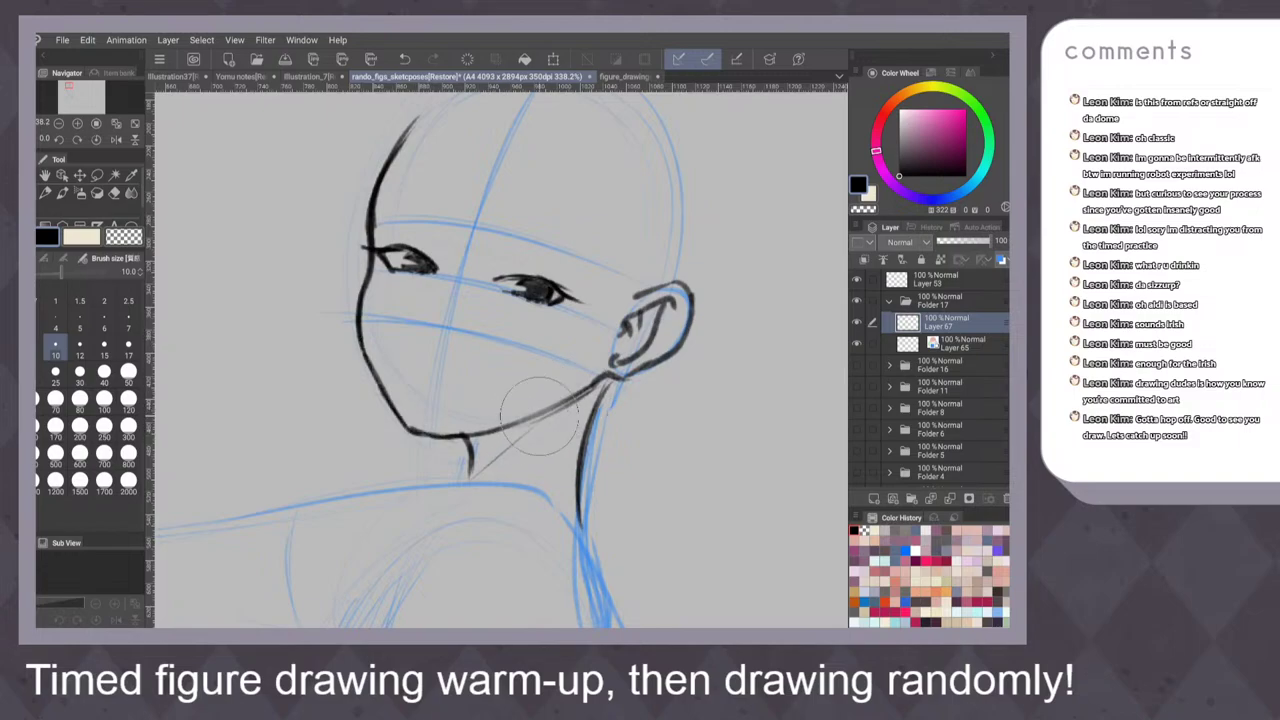
Erase the middle of the jawline between the chin and the ear with the size 14.9 eraser
{"action": "key", "text": "e"}
{"action": "mouse_move", "coordinate": [566, 402]}
{"action": "left_mouse_down"}
{"action": "mouse_move", "coordinate": [515, 425]}
{"action": "mouse_move", "coordinate": [502, 447]}
{"action": "left_mouse_up"}
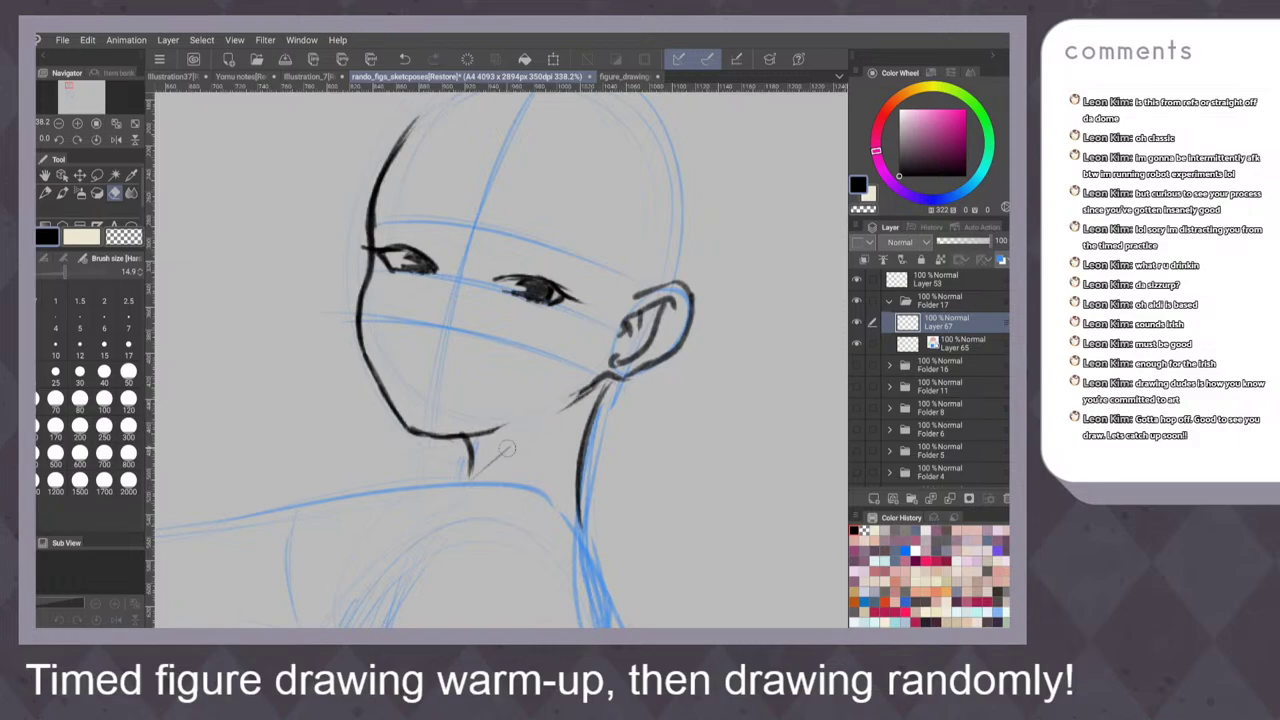
{"action": "key", "text": "p"}
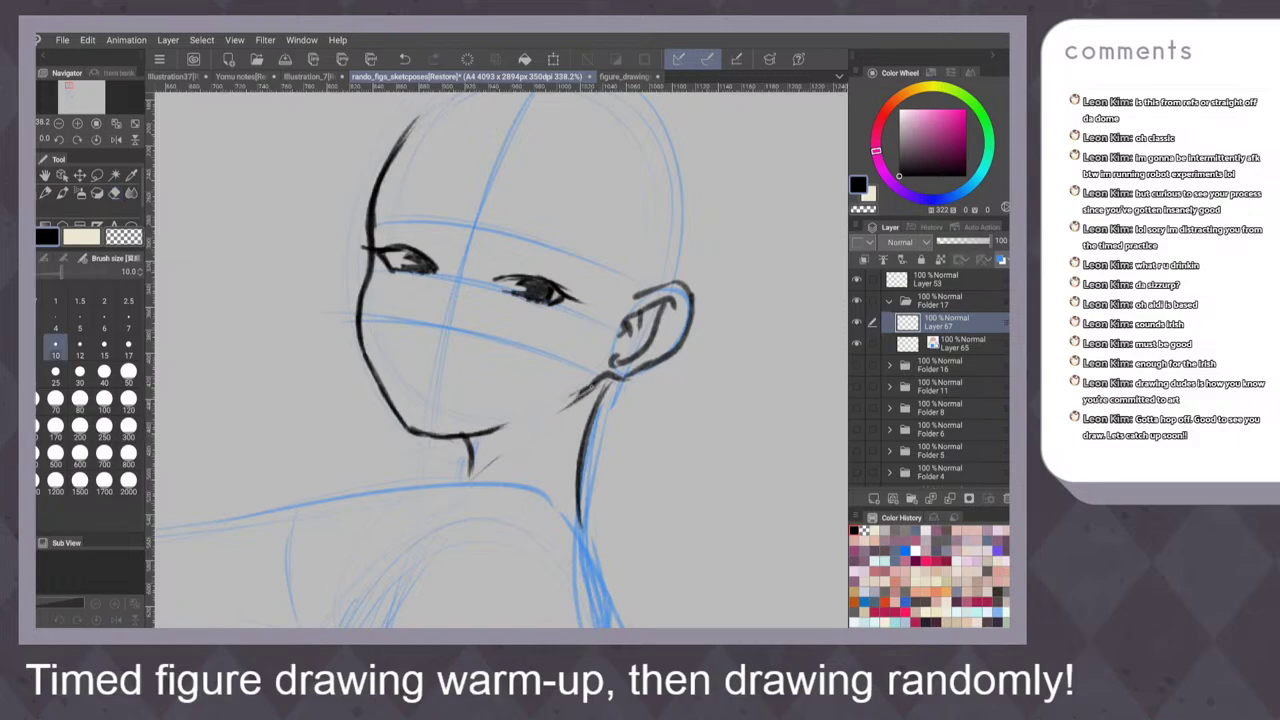
Rework the short jawline strokes where the jaw meets the neck just below the ear
{"action": "left_click_drag", "start_coordinate": [564, 409], "coordinate": [604, 377]}
{"action": "left_click_drag", "start_coordinate": [607, 380], "coordinate": [586, 438]}
{"action": "scroll", "coordinate": [685, 370], "scroll_direction": "down", "scroll_amount": 5}
{"action": "scroll", "coordinate": [670, 382], "scroll_direction": "up", "scroll_amount": 4}
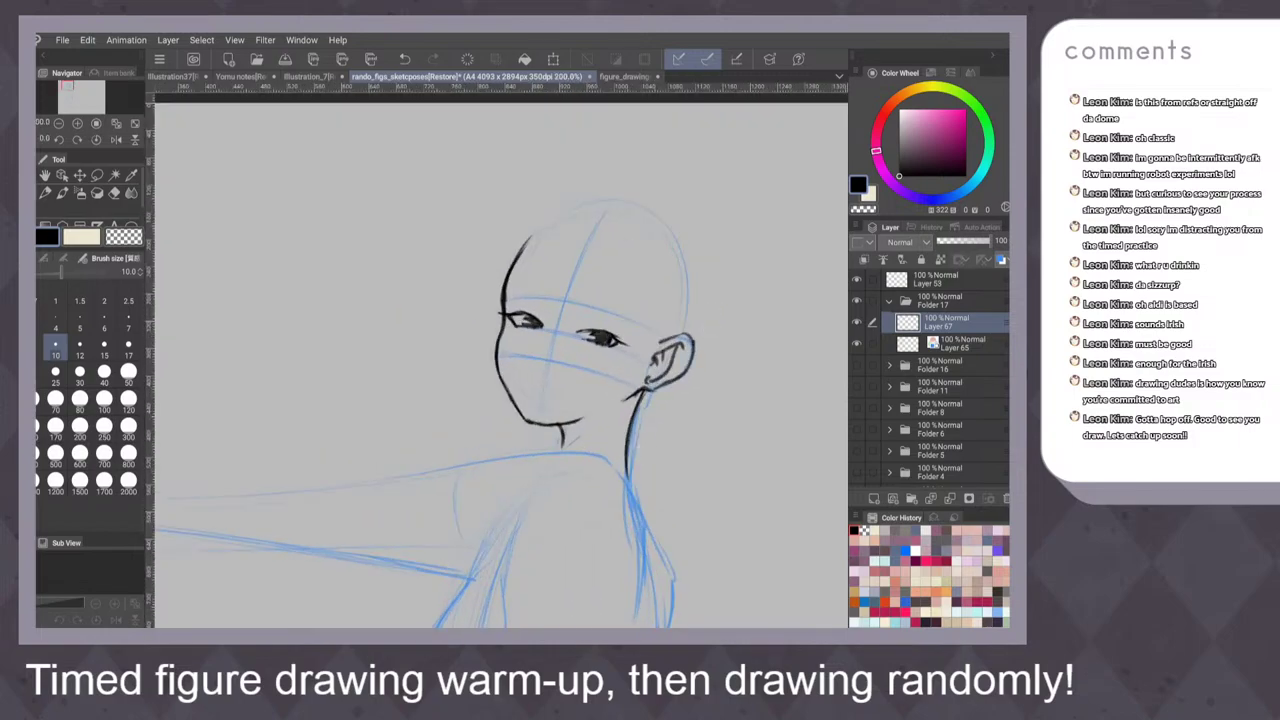
Replace the trial mouth marks with a small open-mouth outline on the lower face above the chin
{"action": "scroll", "coordinate": [627, 412], "scroll_direction": "up", "scroll_amount": 3}
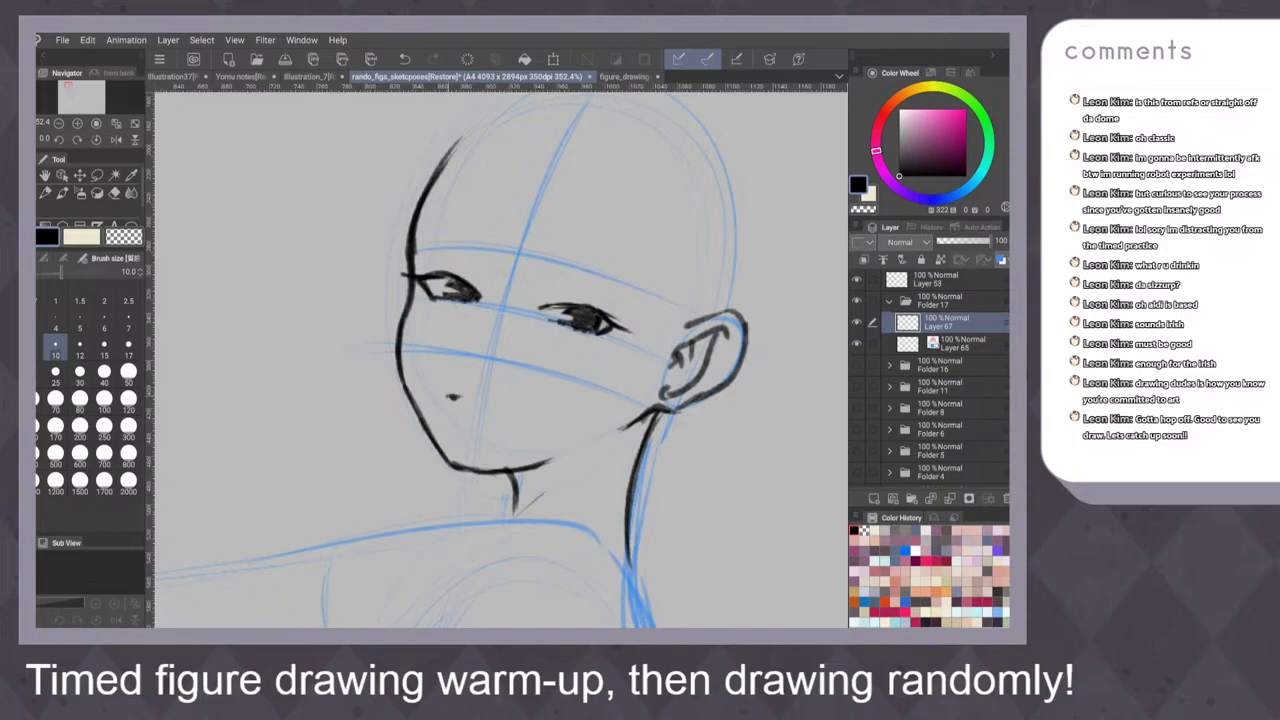
{"action": "key", "text": "ctrl+z"}
{"action": "left_click_drag", "start_coordinate": [466, 393], "coordinate": [486, 404]}
{"action": "key", "text": "ctrl+z"}
{"action": "scroll", "coordinate": [610, 405], "scroll_direction": "down", "scroll_amount": 4}
{"action": "scroll", "coordinate": [610, 415], "scroll_direction": "up", "scroll_amount": 4}
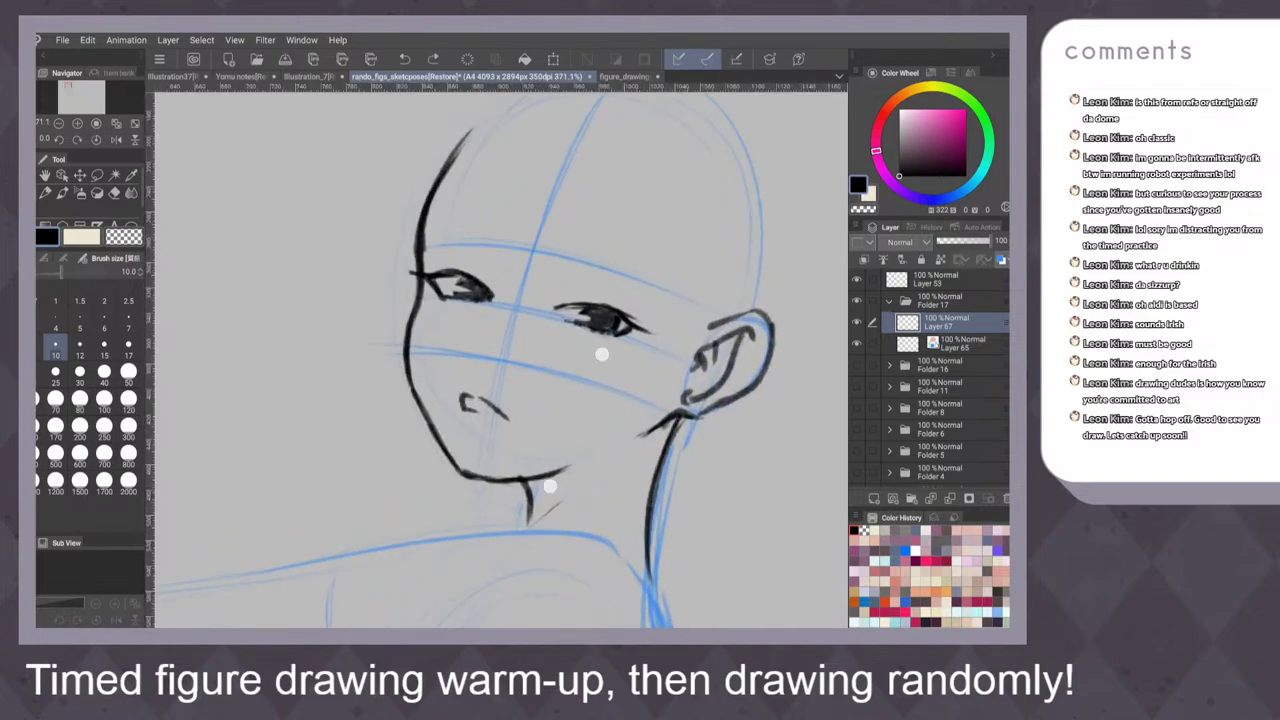
{"action": "scroll", "coordinate": [575, 420], "scroll_direction": "up", "scroll_amount": 1}
{"action": "left_click_drag", "start_coordinate": [472, 401], "coordinate": [471, 415]}
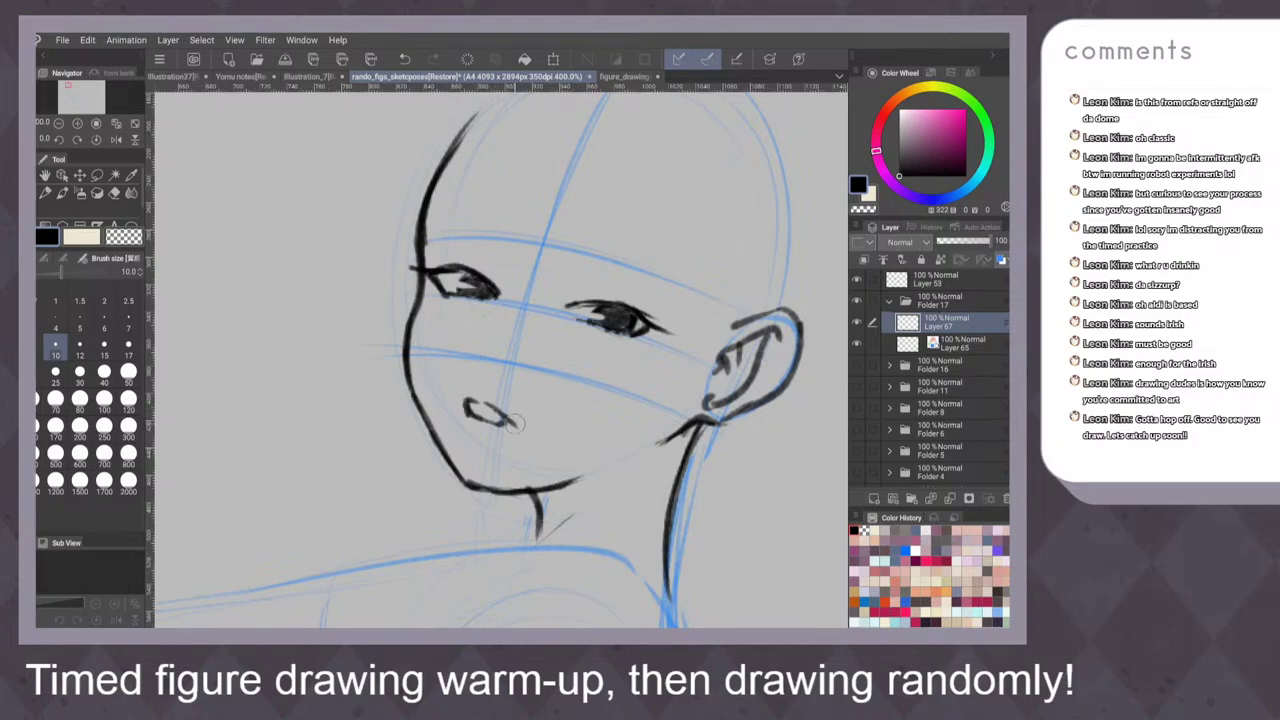
{"action": "left_click_drag", "start_coordinate": [515, 417], "coordinate": [510, 429]}
{"action": "scroll", "coordinate": [656, 400], "scroll_direction": "down", "scroll_amount": 5}
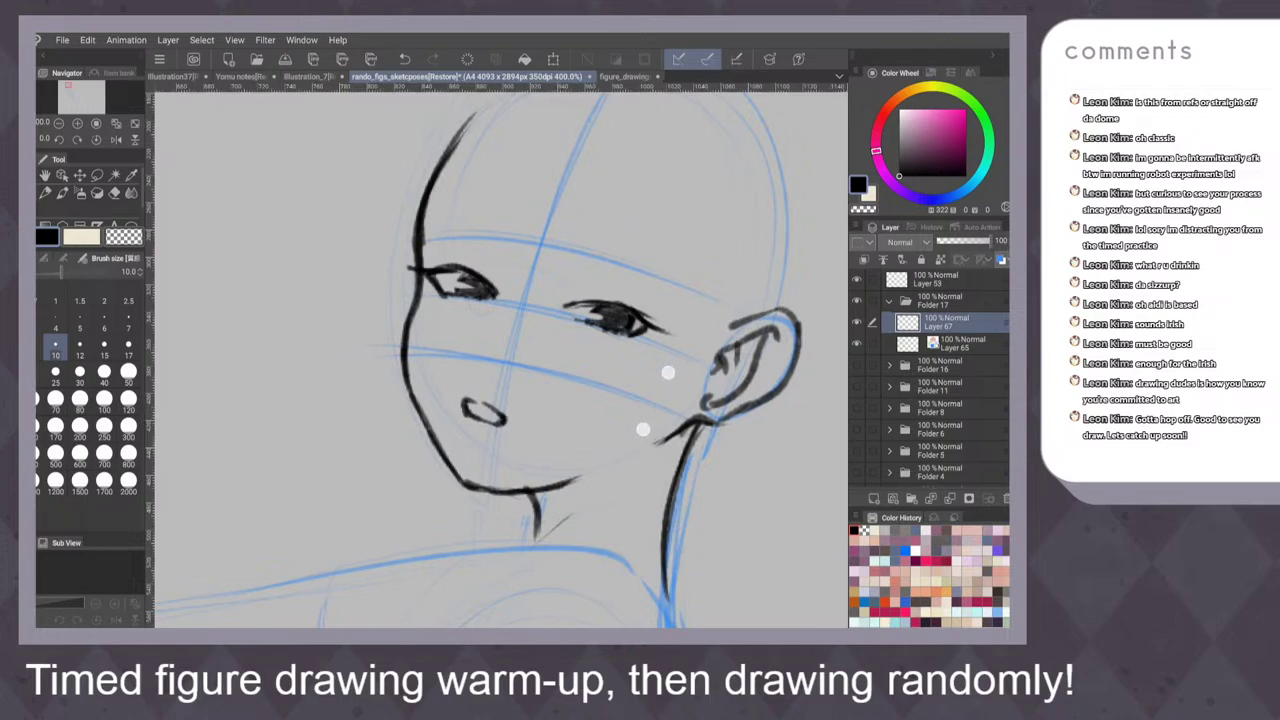
{"action": "scroll", "coordinate": [608, 453], "scroll_direction": "up", "scroll_amount": 3}
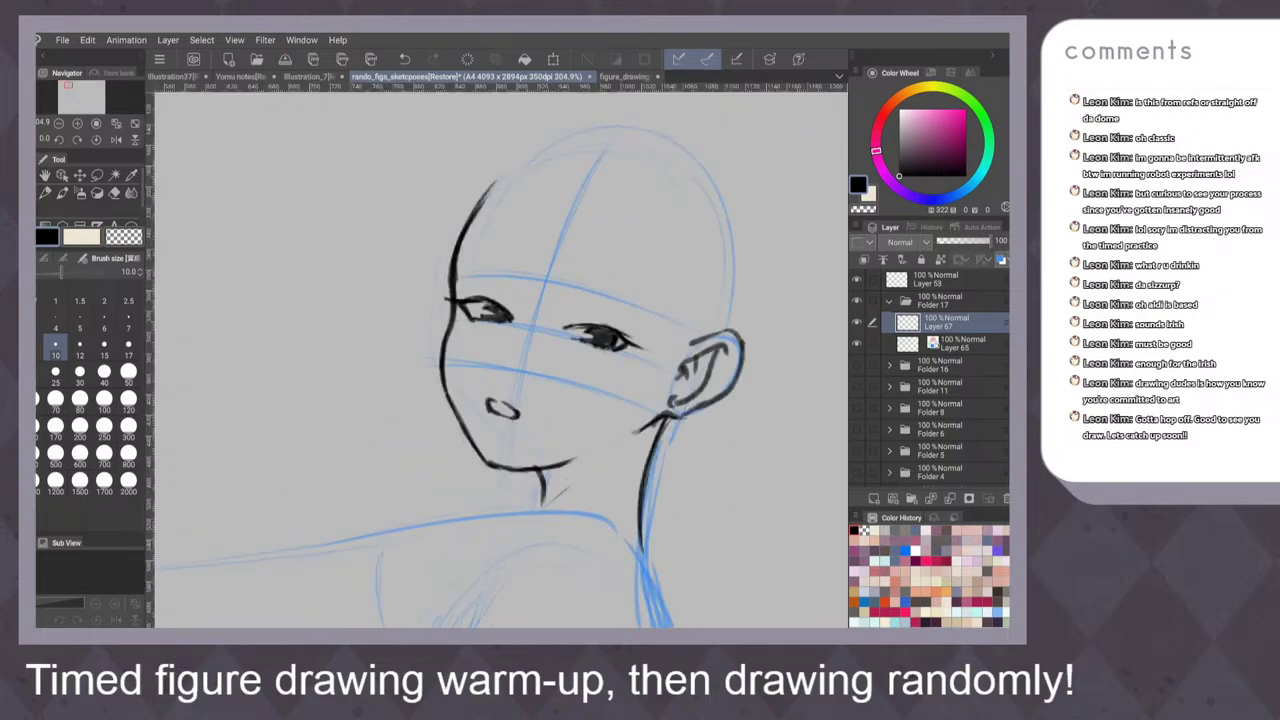
Lasso the mouth, transform it to sit slightly closer to the near cheek, and deselect it
{"action": "key", "text": "m"}
{"action": "left_click_drag", "start_coordinate": [495, 380], "coordinate": [505, 382]}
{"action": "key", "text": "ctrl+t"}
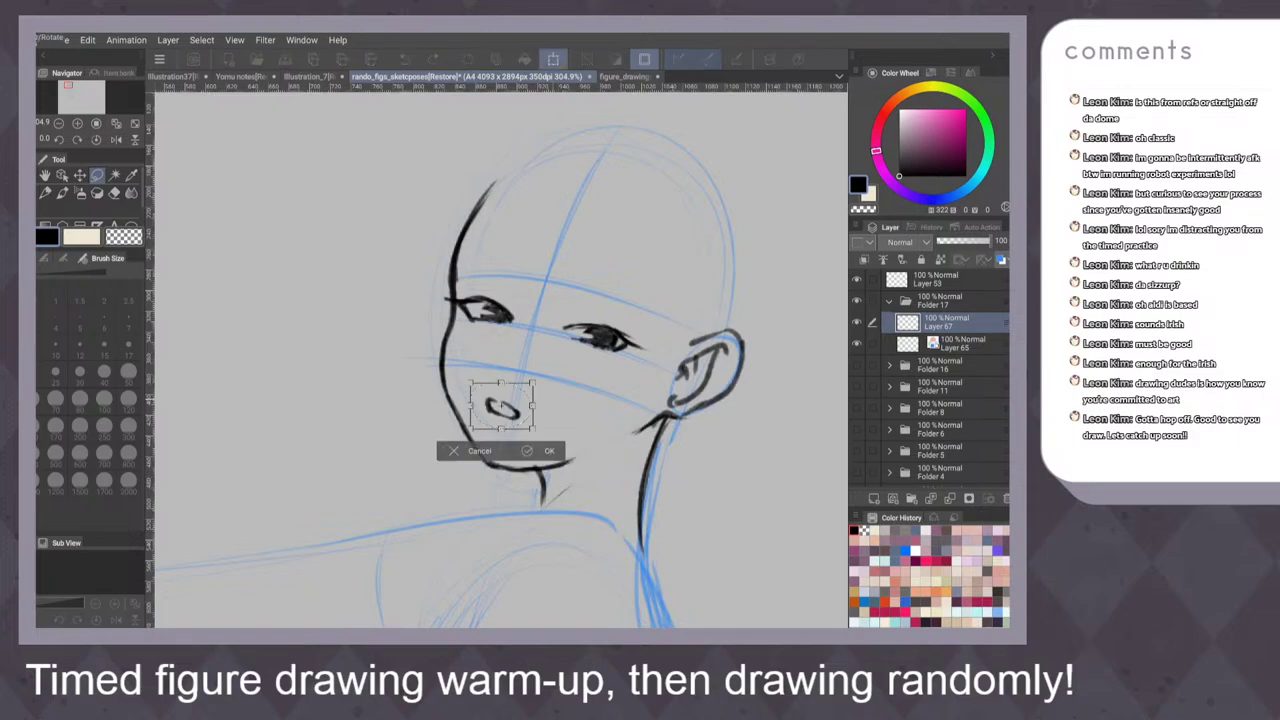
{"action": "left_click_drag", "start_coordinate": [532, 397], "coordinate": [559, 376]}
{"action": "left_click", "coordinate": [557, 446]}
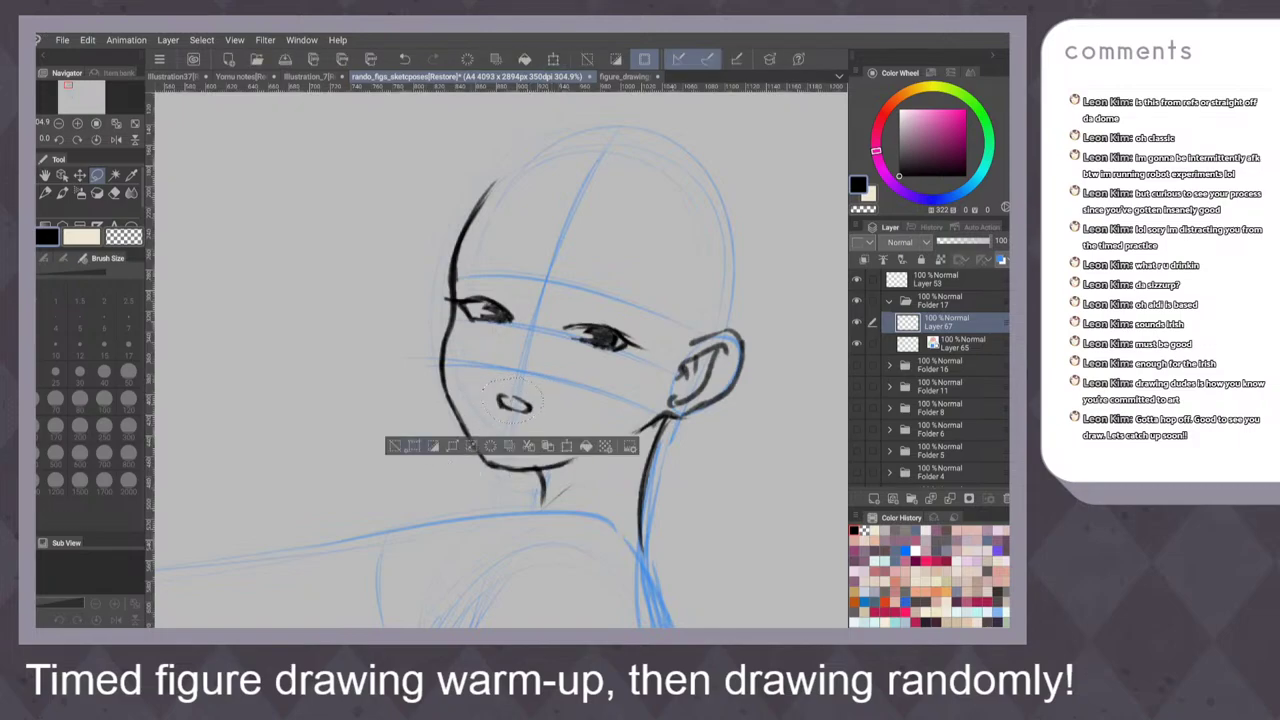
{"action": "key", "text": "ctrl+d"}
{"action": "key", "text": "h"}
{"action": "key", "text": "h"}
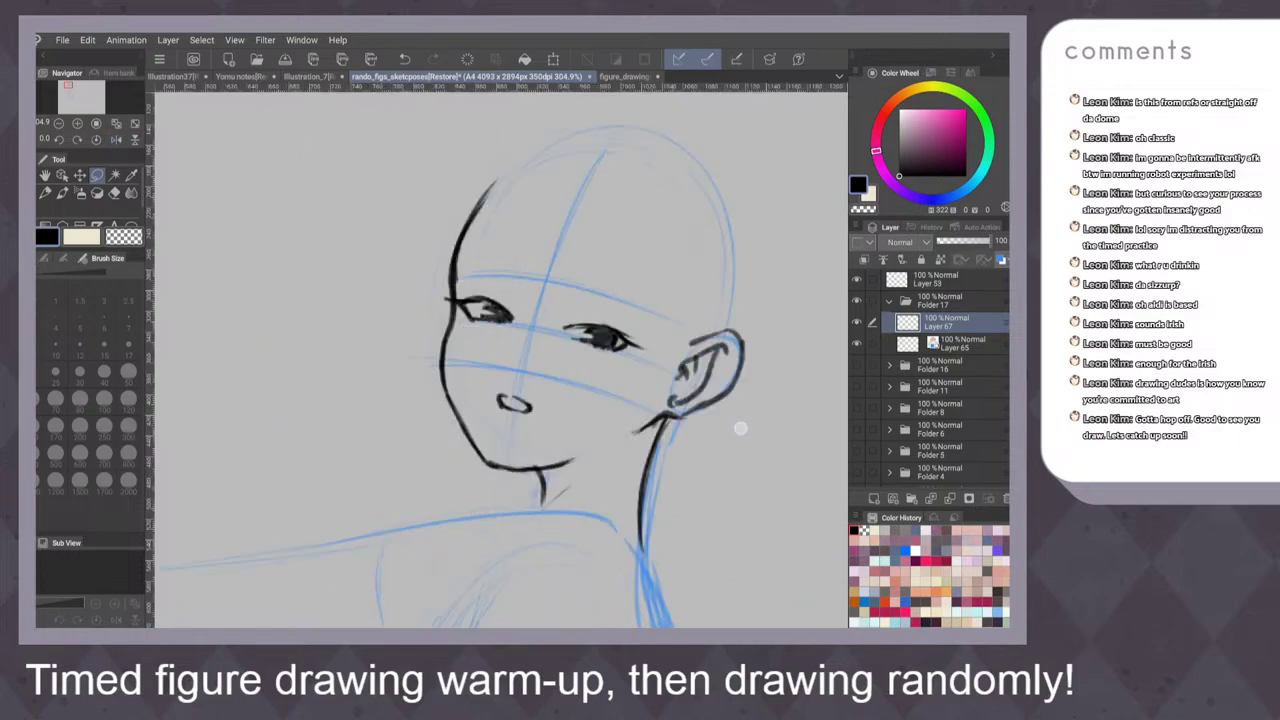
Extend the upper lip line into a pointed mouth corner and refine the small mouth outline
{"action": "key", "text": "p"}
{"action": "scroll", "coordinate": [606, 374], "scroll_direction": "up", "scroll_amount": 1}
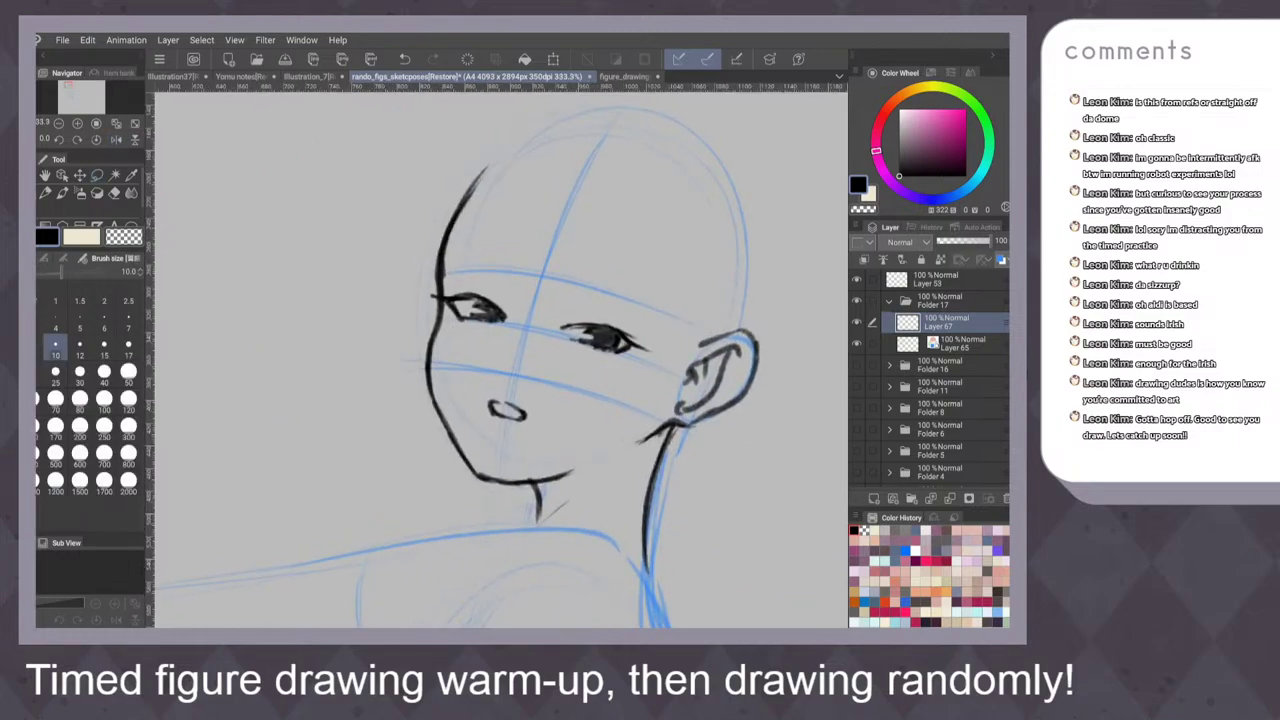
{"action": "scroll", "coordinate": [575, 400], "scroll_direction": "up", "scroll_amount": 7}
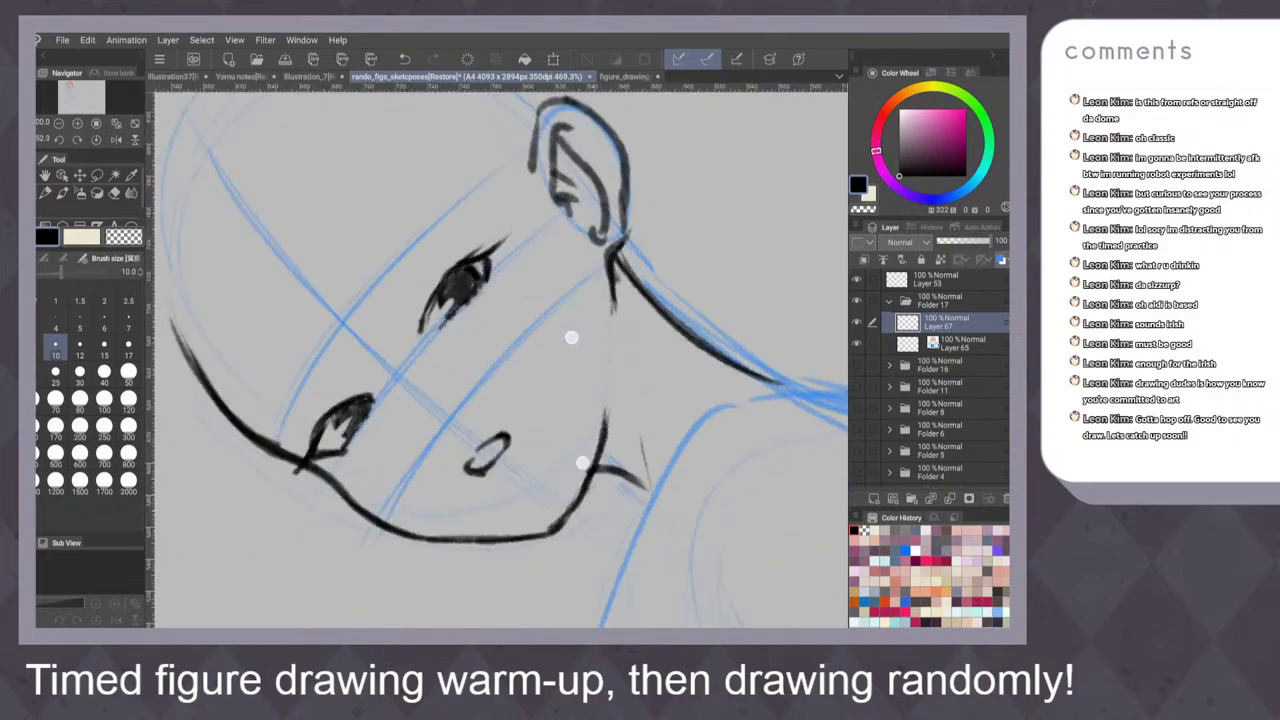
{"action": "left_click_drag", "start_coordinate": [482, 424], "coordinate": [500, 416]}
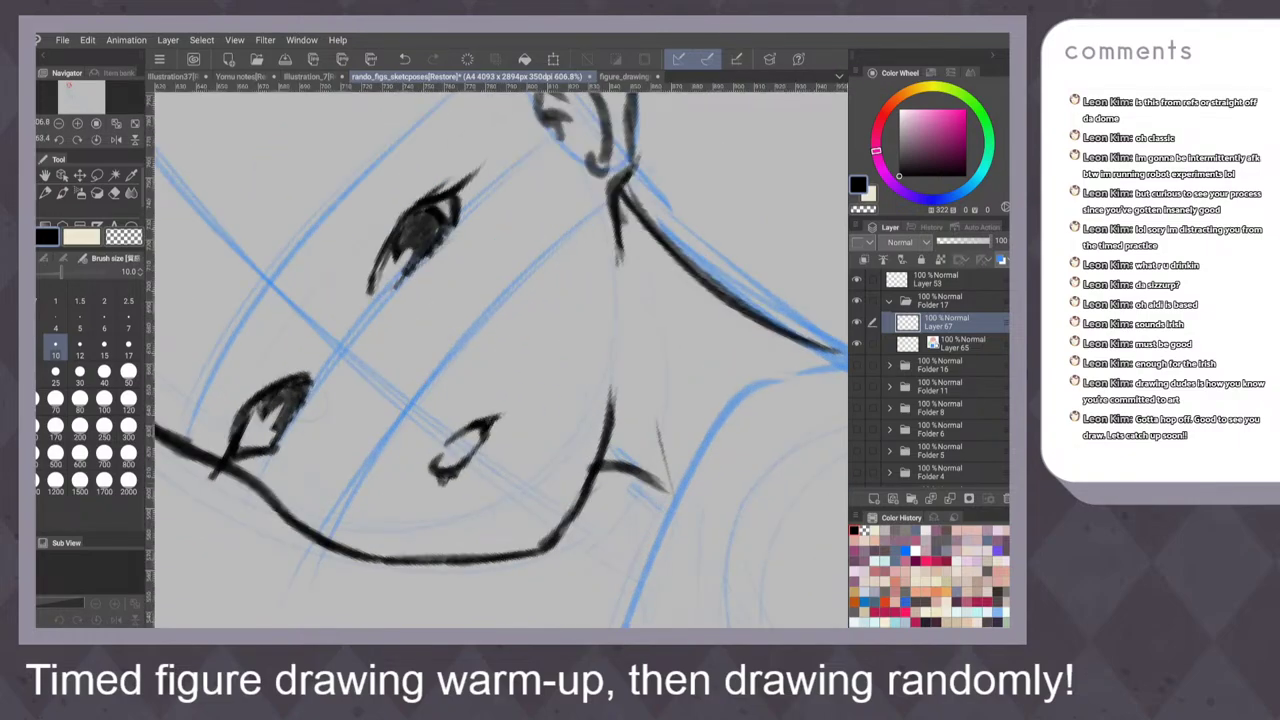
{"action": "scroll", "coordinate": [653, 392], "scroll_direction": "down", "scroll_amount": 10}
{"action": "scroll", "coordinate": [650, 398], "scroll_direction": "down", "scroll_amount": 5}
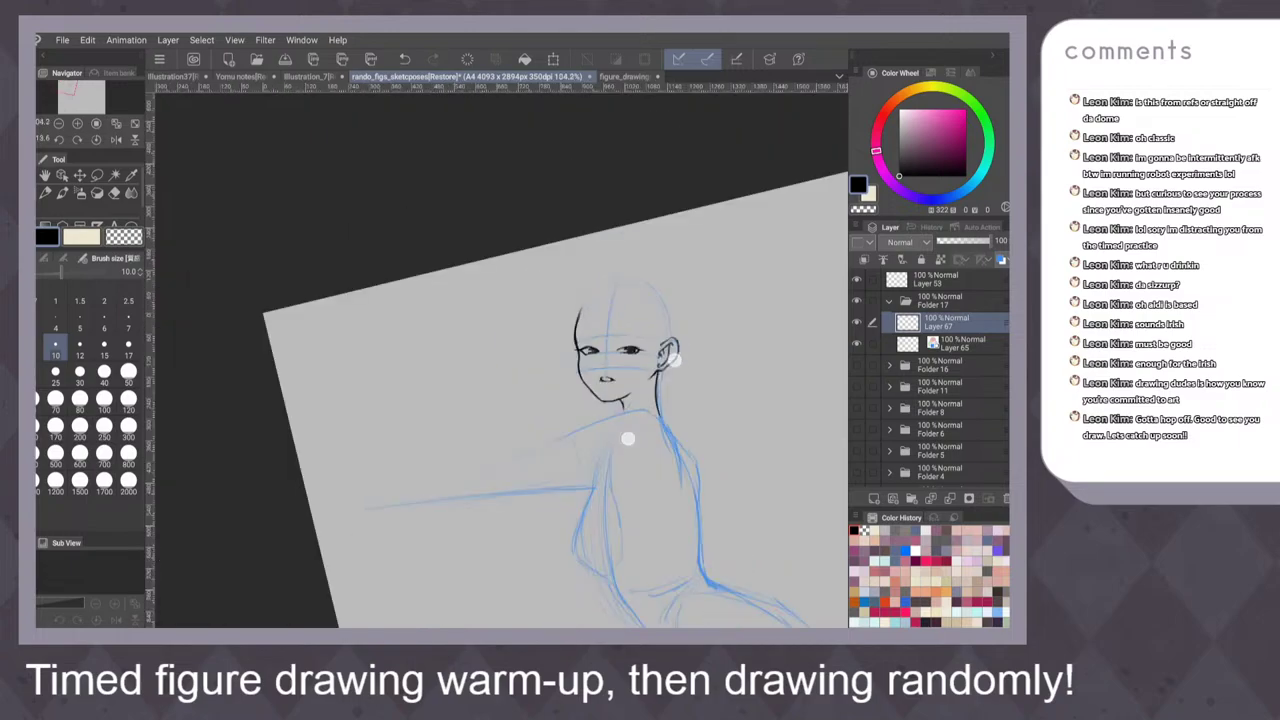
{"action": "scroll", "coordinate": [648, 398], "scroll_direction": "up", "scroll_amount": 3}
{"action": "scroll", "coordinate": [595, 395], "scroll_direction": "up", "scroll_amount": 7}
{"action": "scroll", "coordinate": [584, 357], "scroll_direction": "up", "scroll_amount": 5}
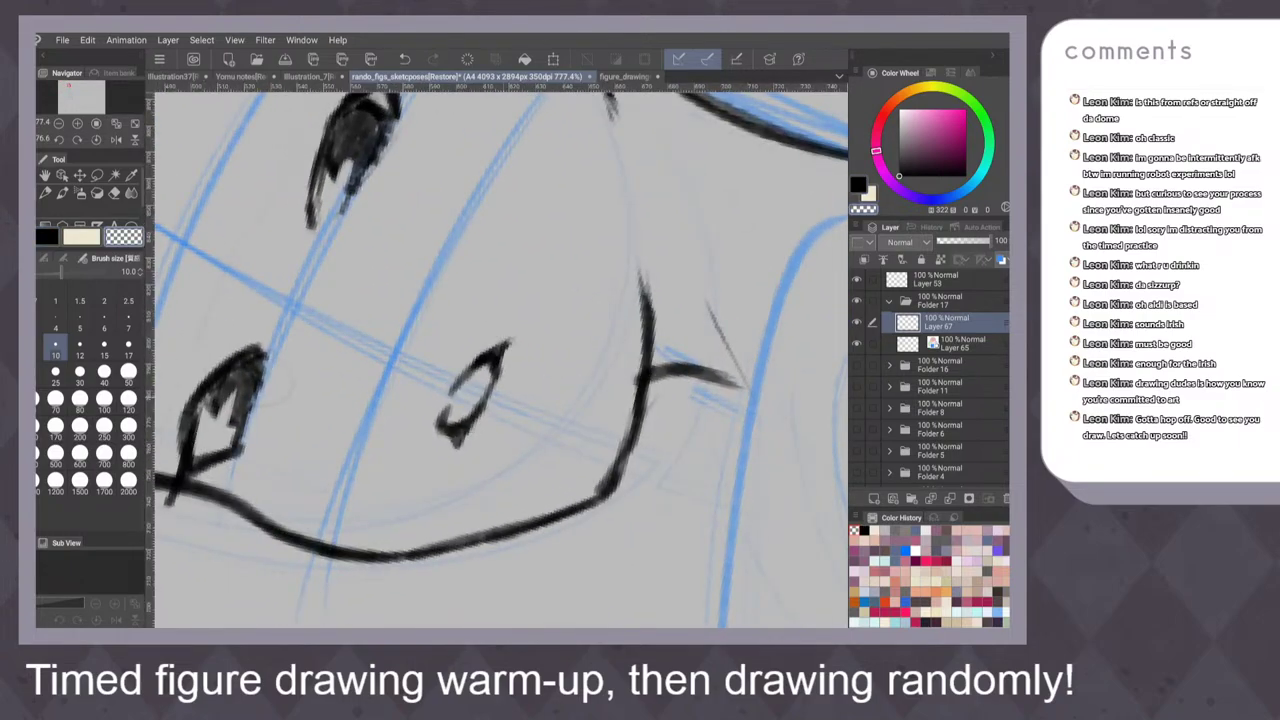
{"action": "scroll", "coordinate": [648, 383], "scroll_direction": "down", "scroll_amount": 3}
{"action": "scroll", "coordinate": [650, 383], "scroll_direction": "down", "scroll_amount": 4}
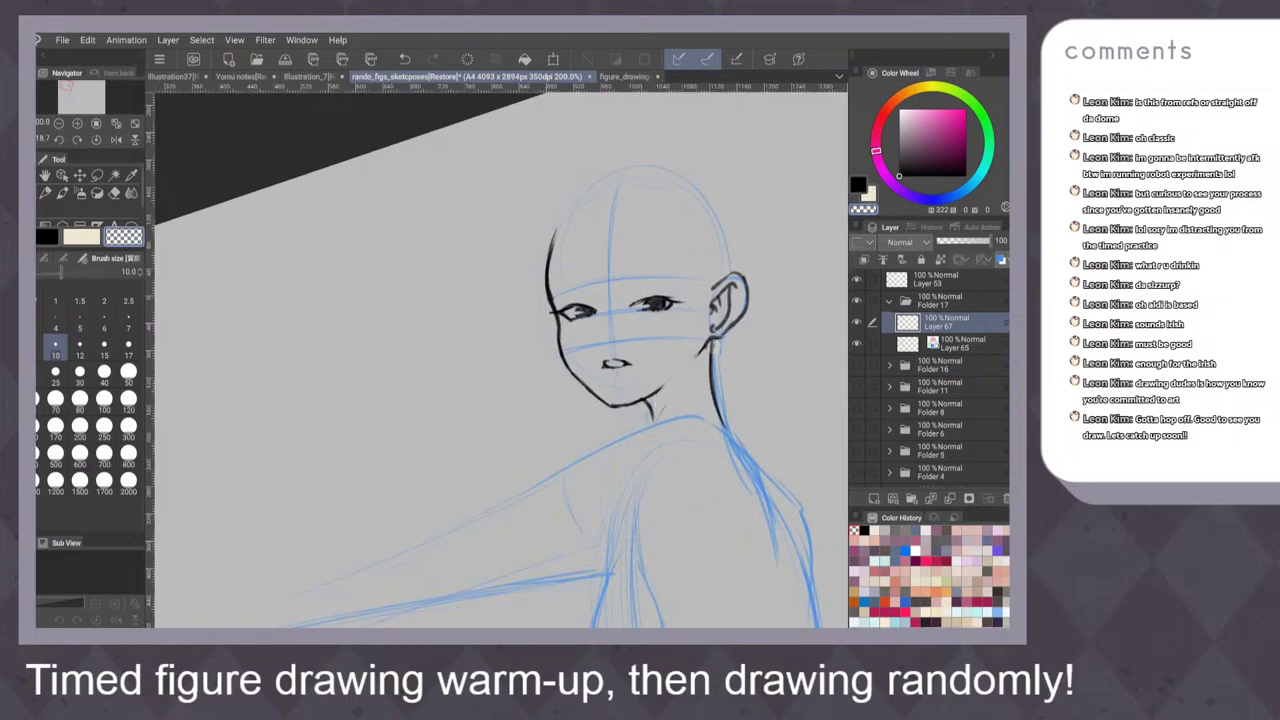
{"action": "left_click_drag", "start_coordinate": [692, 324], "coordinate": [678, 312]}
Set the pen to black at size 10, add a short lower-lip line beneath the mouth, and touch up the far mouth corner
{"action": "left_click", "coordinate": [45, 193]}
{"action": "scroll", "coordinate": [657, 370], "scroll_direction": "up", "scroll_amount": 2}
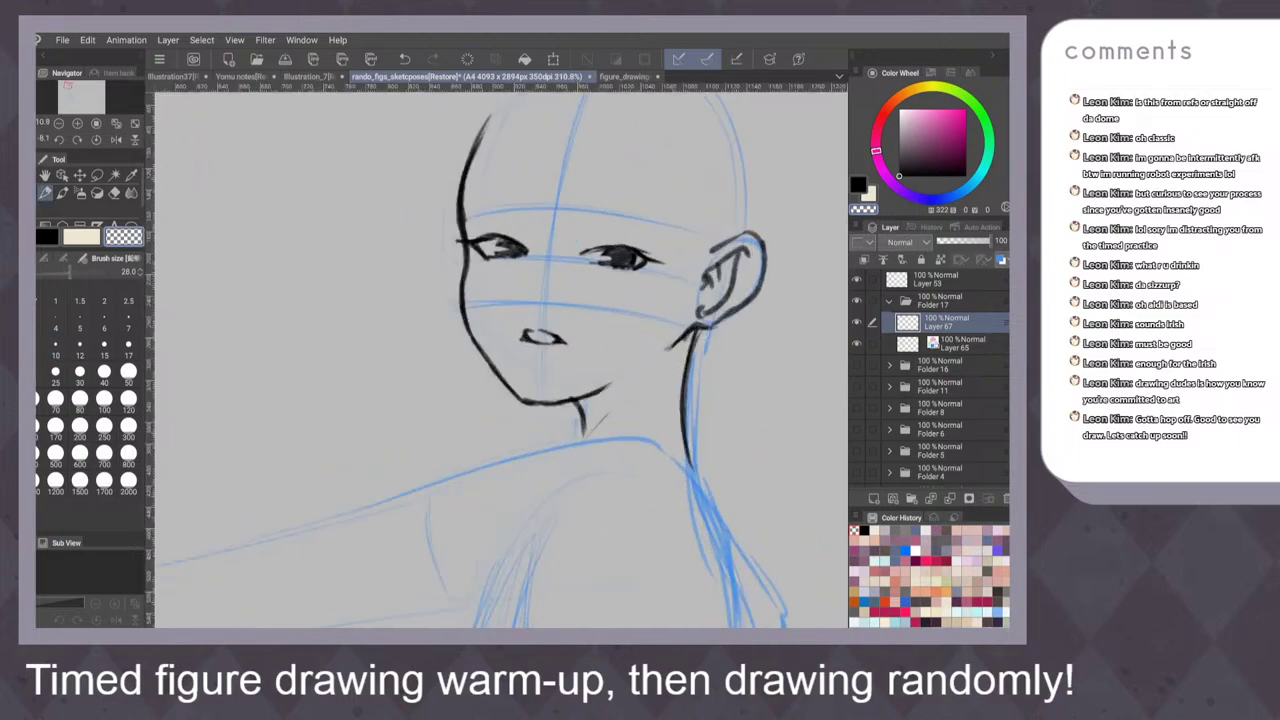
{"action": "key", "text": "c"}
{"action": "left_click_drag", "start_coordinate": [541, 380], "coordinate": [563, 361]}
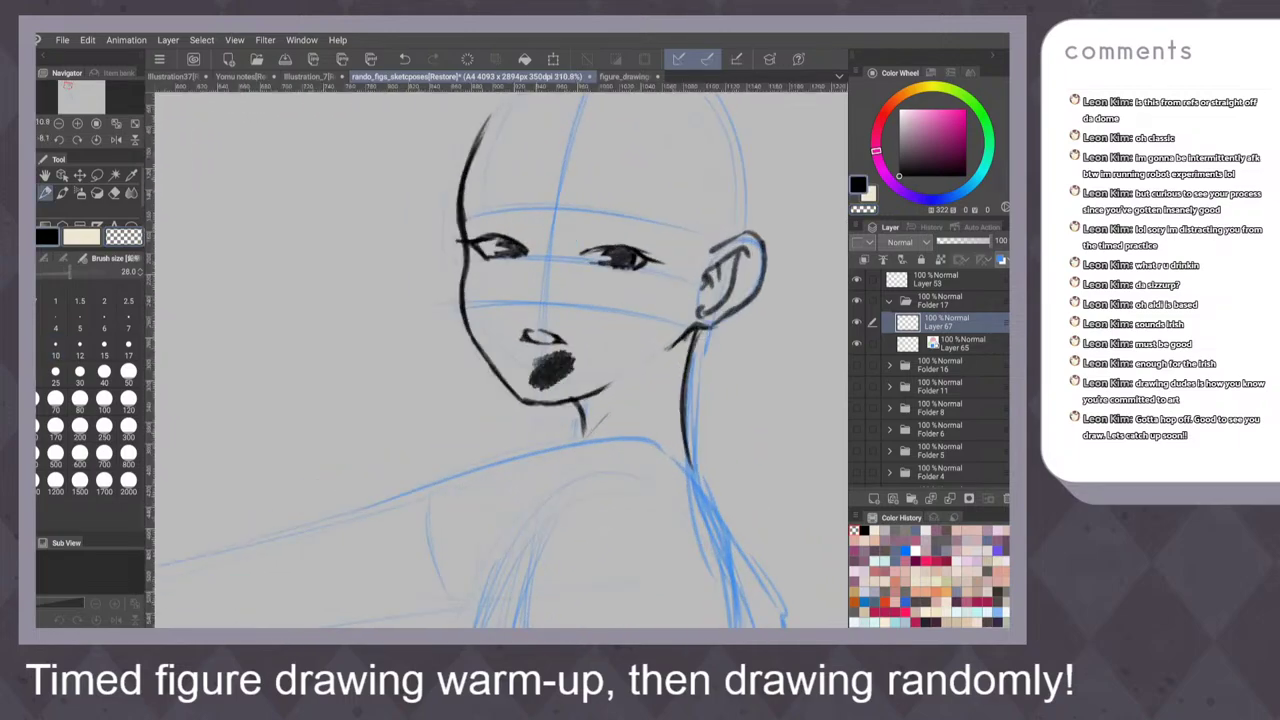
{"action": "key", "text": "ctrl+z"}
{"action": "left_click", "coordinate": [55, 347]}
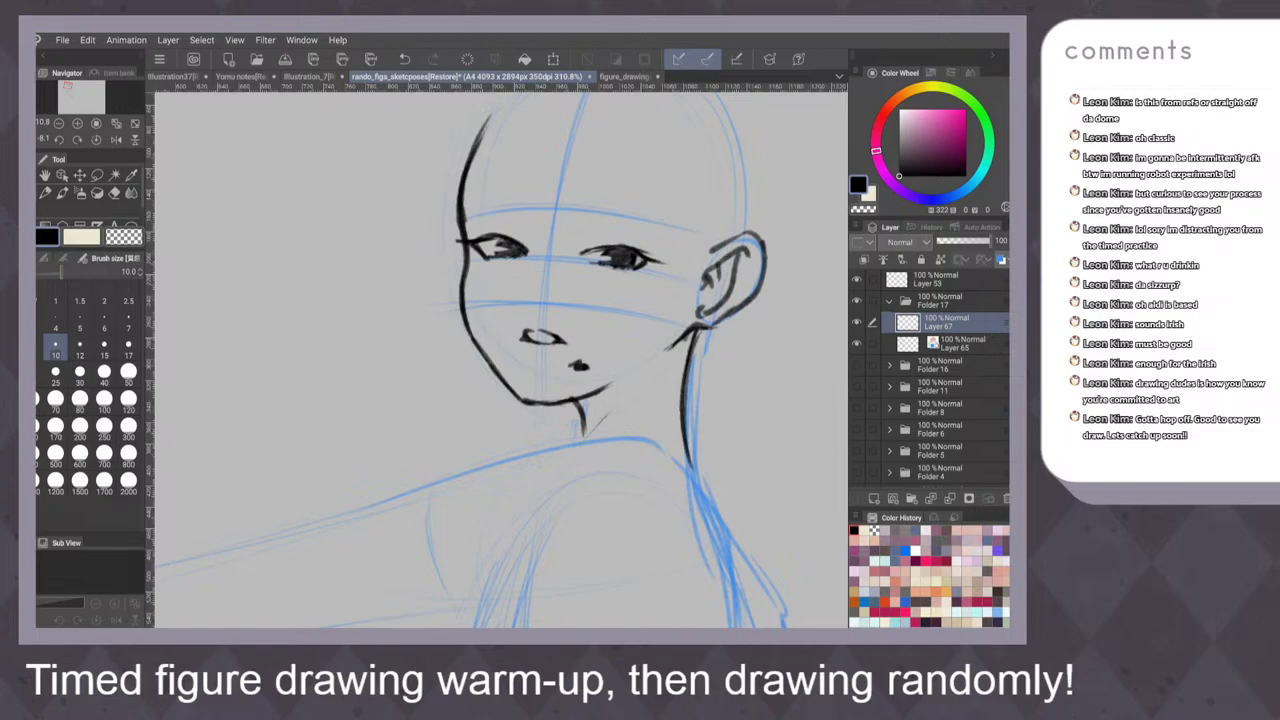
{"action": "scroll", "coordinate": [635, 350], "scroll_direction": "up", "scroll_amount": 2}
{"action": "scroll", "coordinate": [645, 361], "scroll_direction": "up", "scroll_amount": 1}
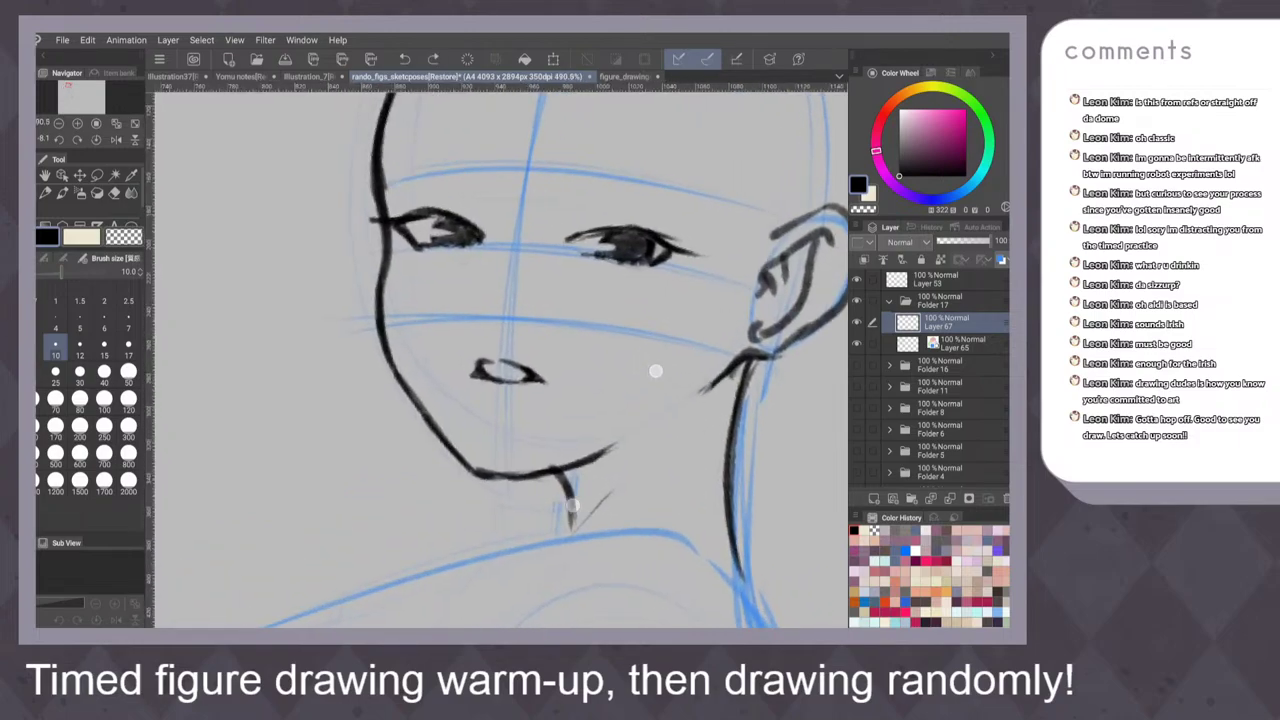
{"action": "left_click_drag", "start_coordinate": [478, 405], "coordinate": [503, 407]}
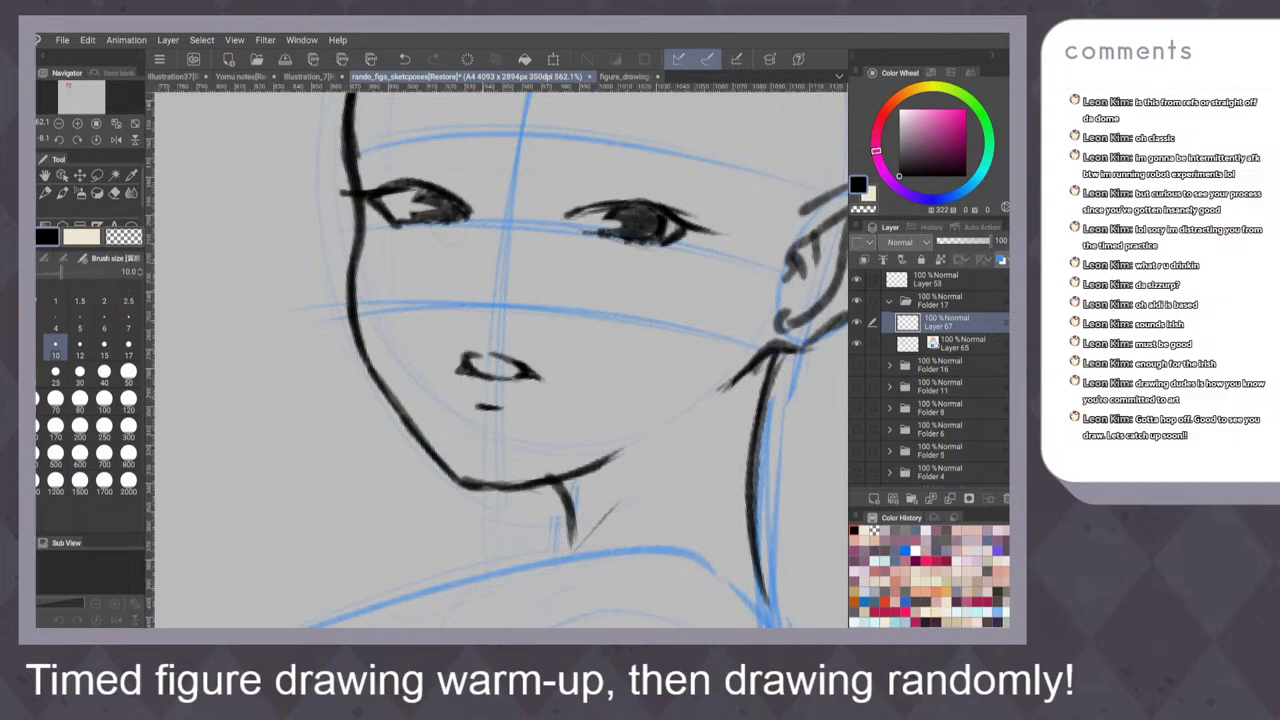
{"action": "left_click_drag", "start_coordinate": [469, 356], "coordinate": [462, 346]}
{"action": "scroll", "coordinate": [632, 350], "scroll_direction": "down", "scroll_amount": 5}
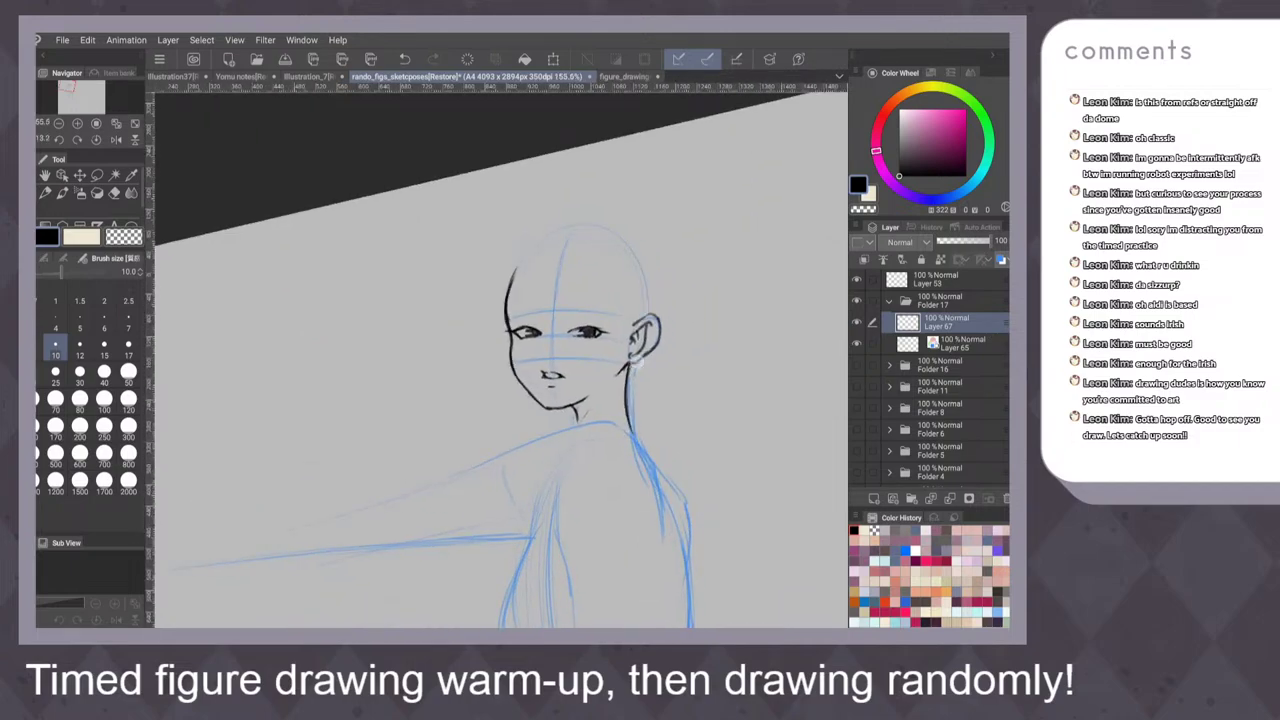
Try short diagonal crease strokes beneath the inner corner of the far eye
{"action": "scroll", "coordinate": [631, 312], "scroll_direction": "up", "scroll_amount": 4}
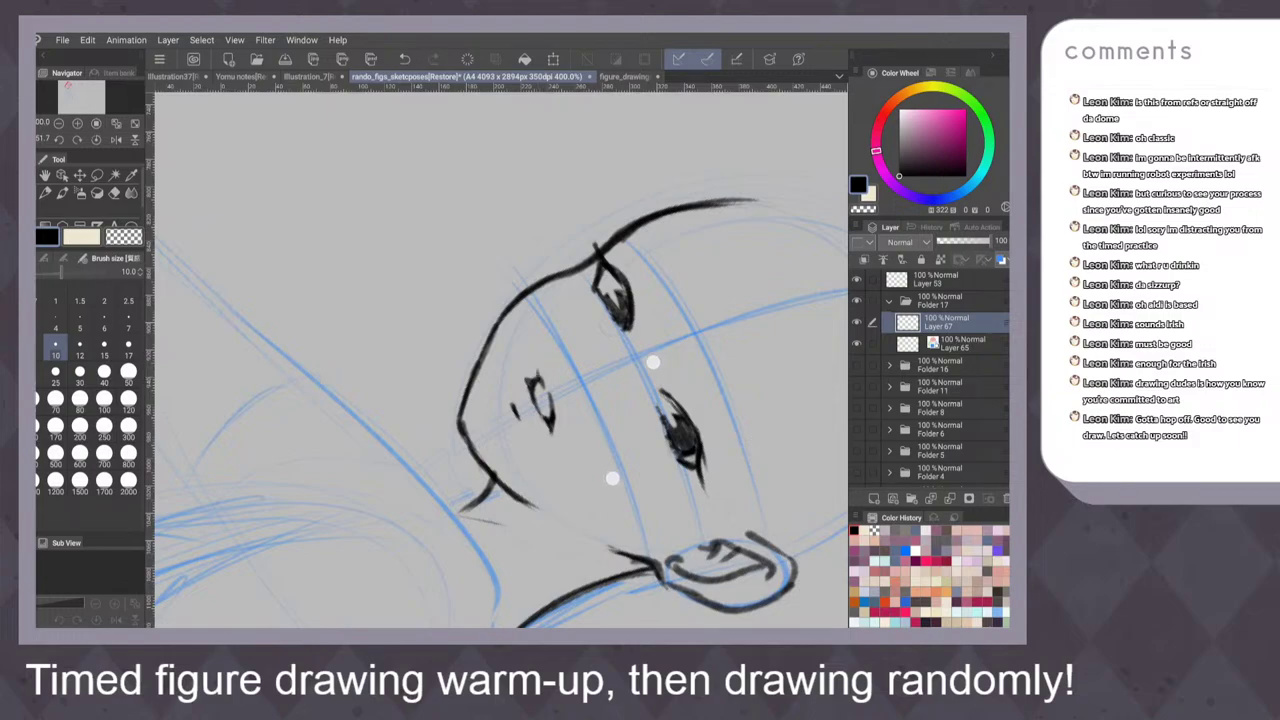
{"action": "scroll", "coordinate": [631, 420], "scroll_direction": "down", "scroll_amount": 4}
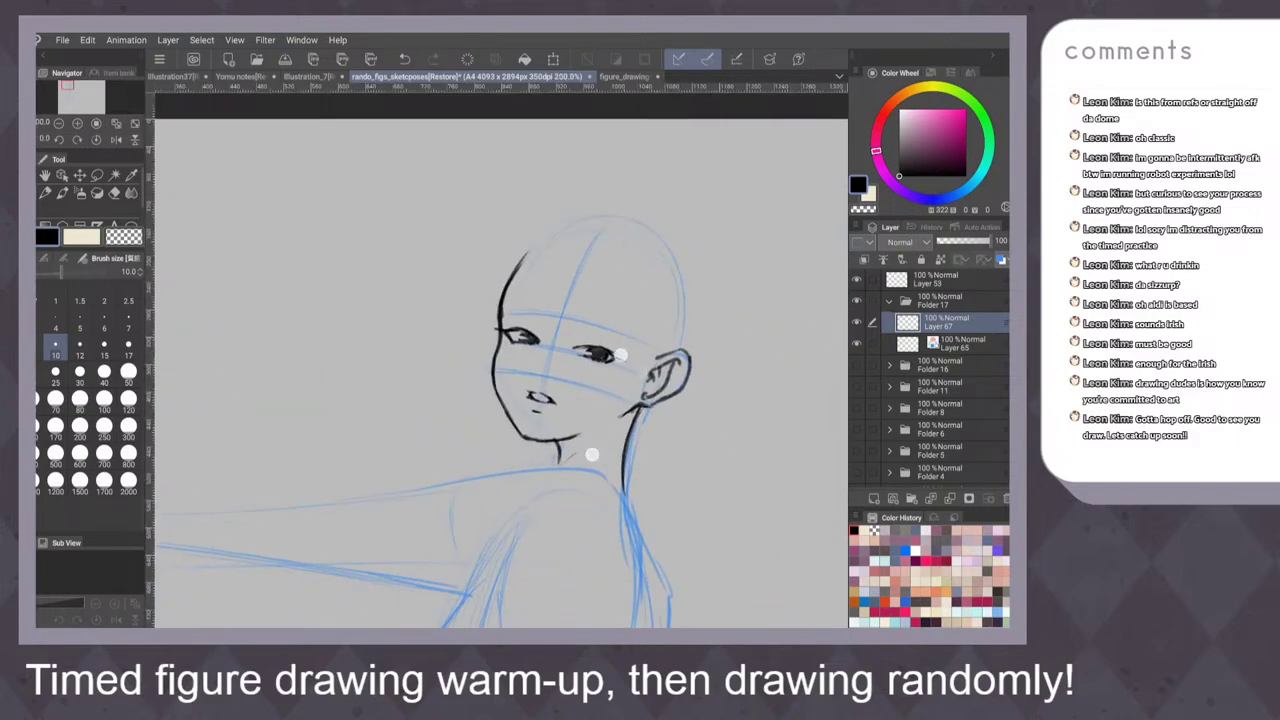
{"action": "scroll", "coordinate": [586, 452], "scroll_direction": "up", "scroll_amount": 2}
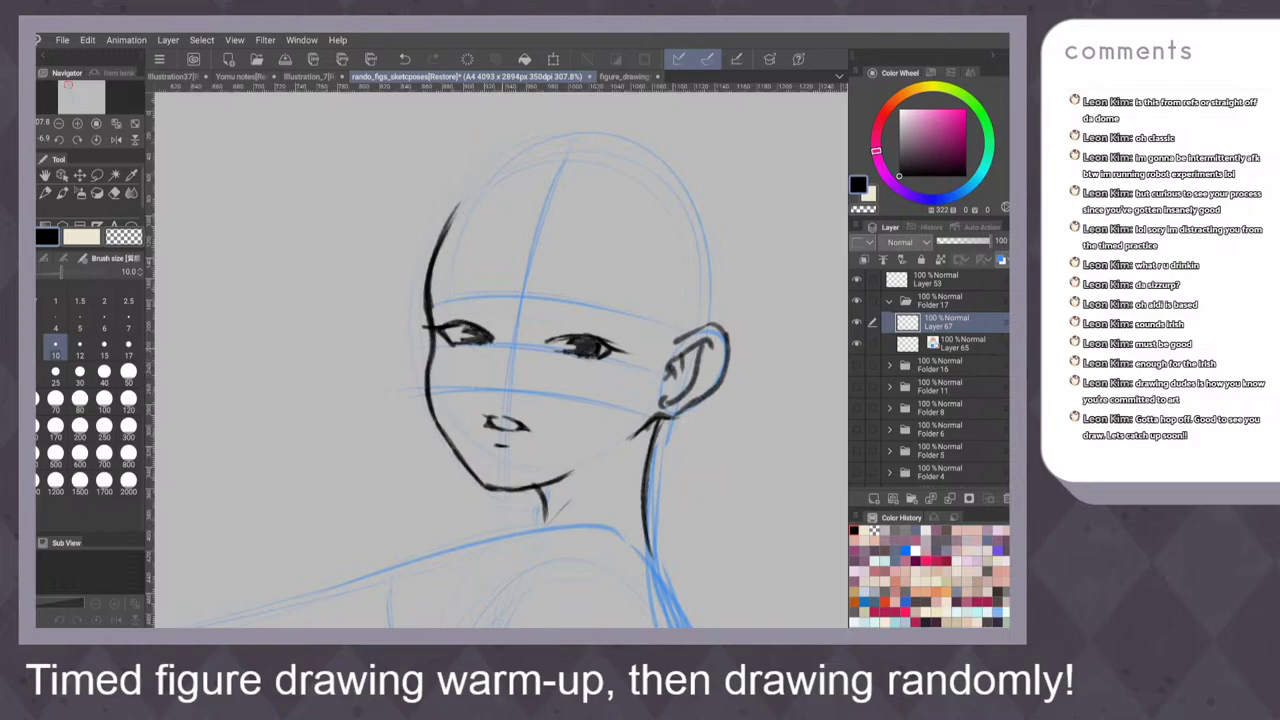
{"action": "mouse_move", "coordinate": [501, 351]}
{"action": "left_mouse_down"}
{"action": "mouse_move", "coordinate": [467, 373]}
{"action": "mouse_move", "coordinate": [483, 353]}
{"action": "left_mouse_up"}
{"action": "scroll", "coordinate": [628, 377], "scroll_direction": "down", "scroll_amount": 2}
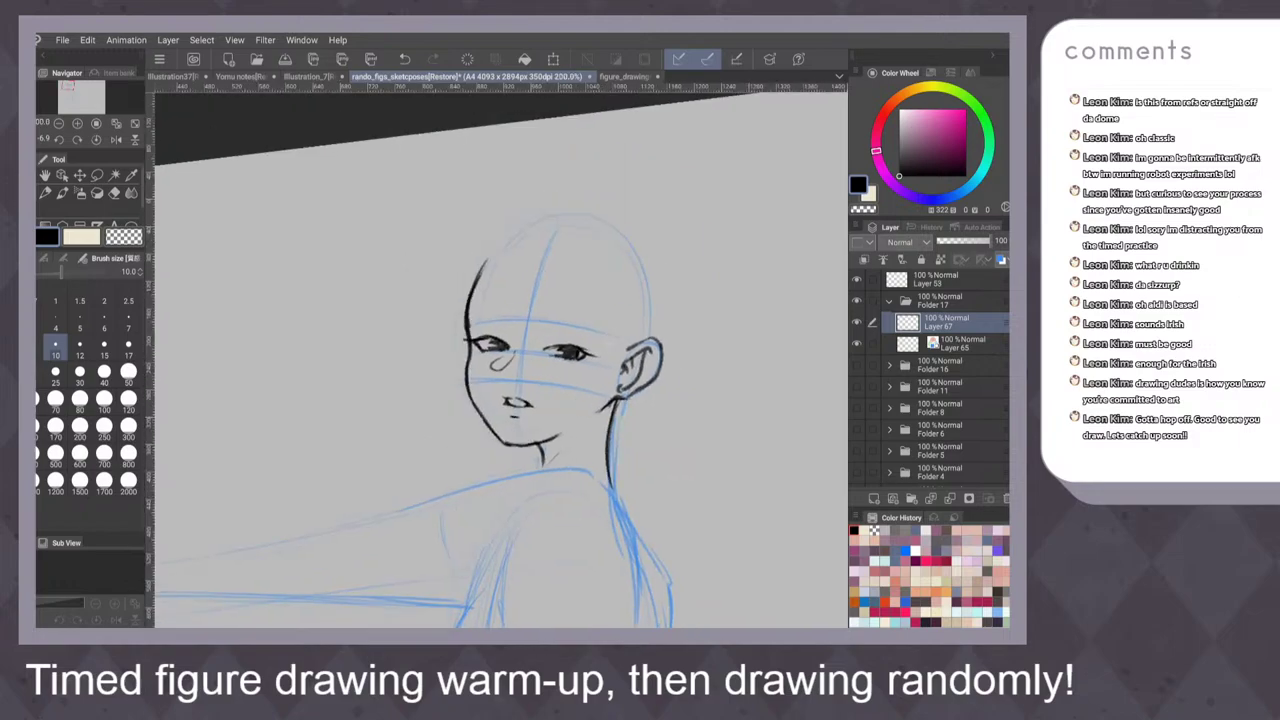
{"action": "scroll", "coordinate": [580, 350], "scroll_direction": "up", "scroll_amount": 2}
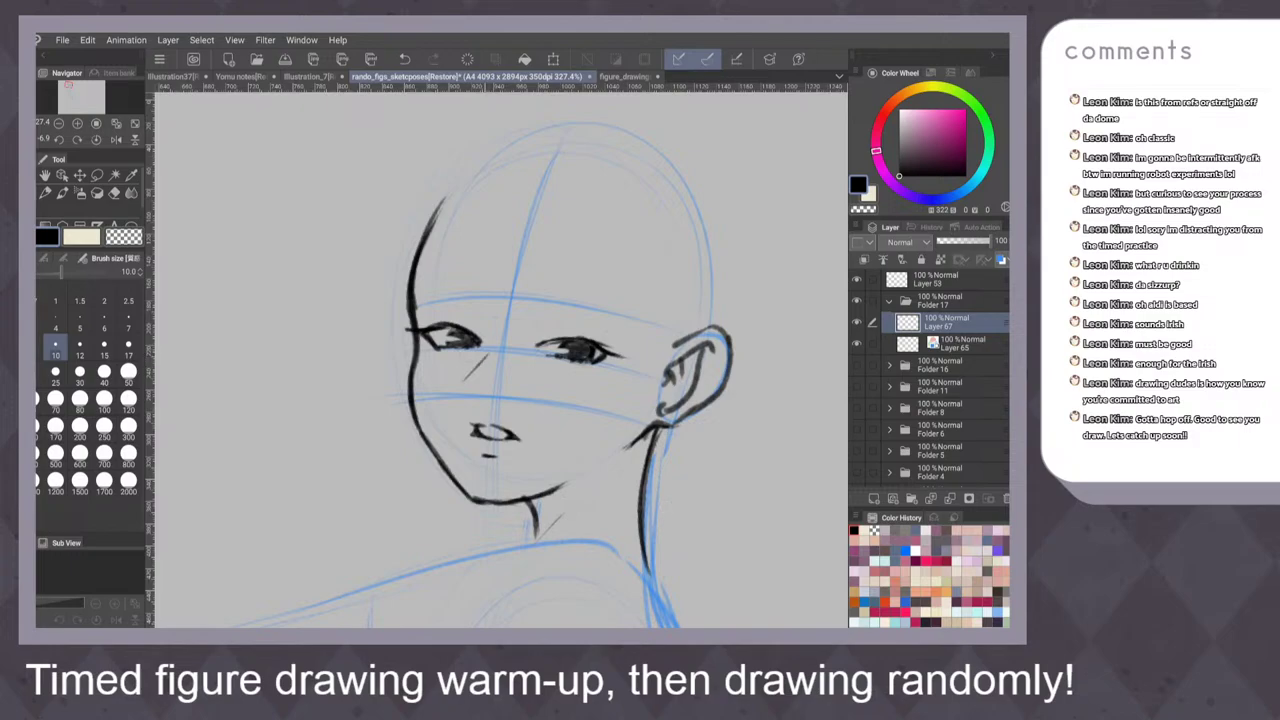
{"action": "mouse_move", "coordinate": [482, 350]}
{"action": "left_mouse_down"}
{"action": "mouse_move", "coordinate": [460, 382]}
{"action": "mouse_move", "coordinate": [460, 365]}
{"action": "left_mouse_up"}
{"action": "key", "text": "ctrl+z"}
{"action": "key", "text": "ctrl+z"}
{"action": "key", "text": "ctrl+z"}
{"action": "left_click_drag", "start_coordinate": [472, 359], "coordinate": [443, 367]}
{"action": "key", "text": "ctrl+z"}
{"action": "scroll", "coordinate": [626, 358], "scroll_direction": "down", "scroll_amount": 2}
{"action": "scroll", "coordinate": [623, 361], "scroll_direction": "down", "scroll_amount": 3}
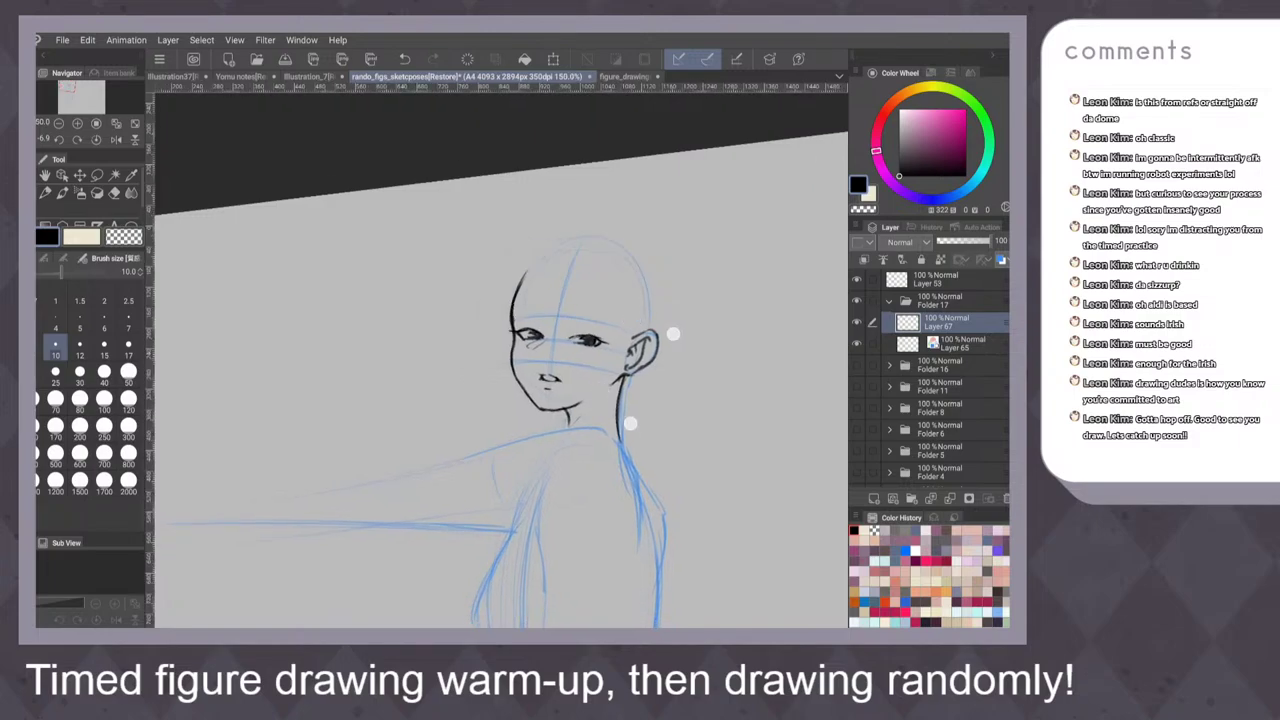
Replace the crease under the far eye with light hatching and add matching thin strokes beneath the near eye
{"action": "scroll", "coordinate": [650, 381], "scroll_direction": "up", "scroll_amount": 3}
{"action": "scroll", "coordinate": [608, 430], "scroll_direction": "up", "scroll_amount": 3}
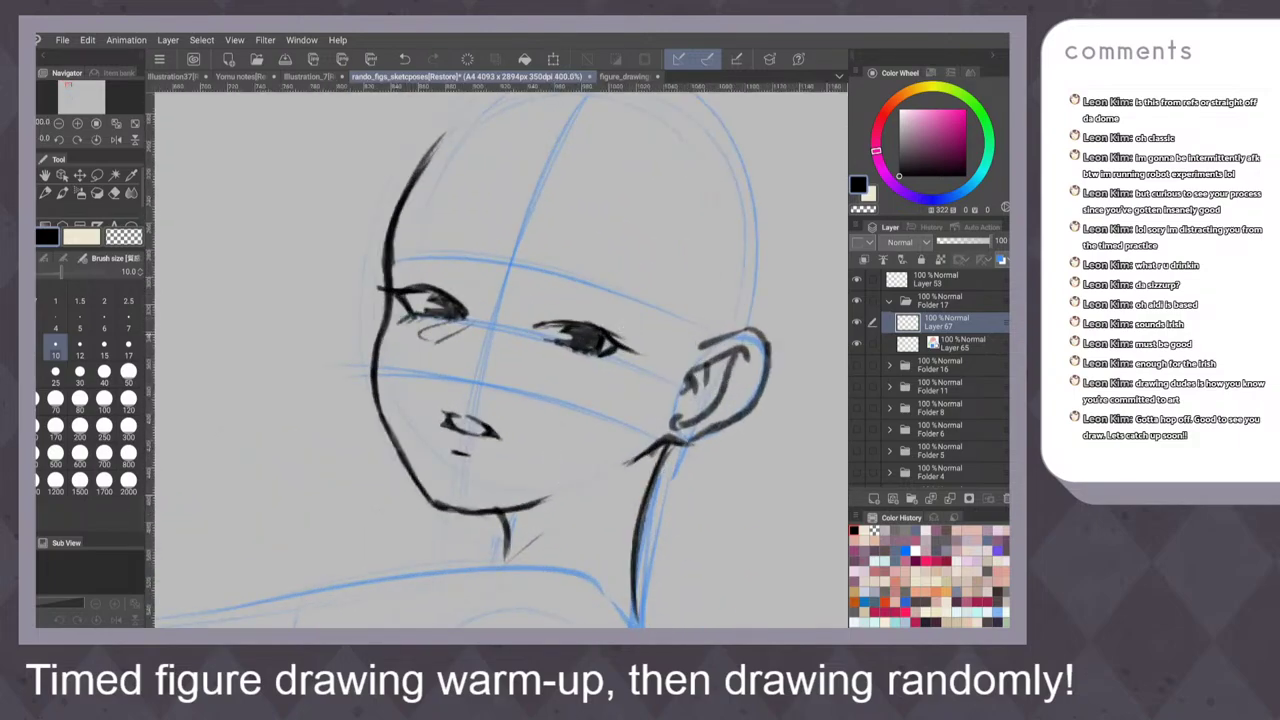
{"action": "key", "text": "ctrl+z"}
{"action": "mouse_move", "coordinate": [406, 321]}
{"action": "left_mouse_down"}
{"action": "mouse_move", "coordinate": [387, 334]}
{"action": "mouse_move", "coordinate": [412, 344]}
{"action": "left_mouse_up"}
{"action": "left_click_drag", "start_coordinate": [539, 355], "coordinate": [527, 366]}
{"action": "mouse_move", "coordinate": [545, 365]}
{"action": "left_mouse_down"}
{"action": "mouse_move", "coordinate": [531, 387]}
{"action": "mouse_move", "coordinate": [581, 393]}
{"action": "left_mouse_up"}
{"action": "scroll", "coordinate": [712, 402], "scroll_direction": "down", "scroll_amount": 5}
{"action": "scroll", "coordinate": [748, 370], "scroll_direction": "down", "scroll_amount": 3}
Draw two long thin lines for the underside of the outstretched upper arm and curve them up into the back of the shoulder
{"action": "scroll", "coordinate": [672, 396], "scroll_direction": "up", "scroll_amount": 4}
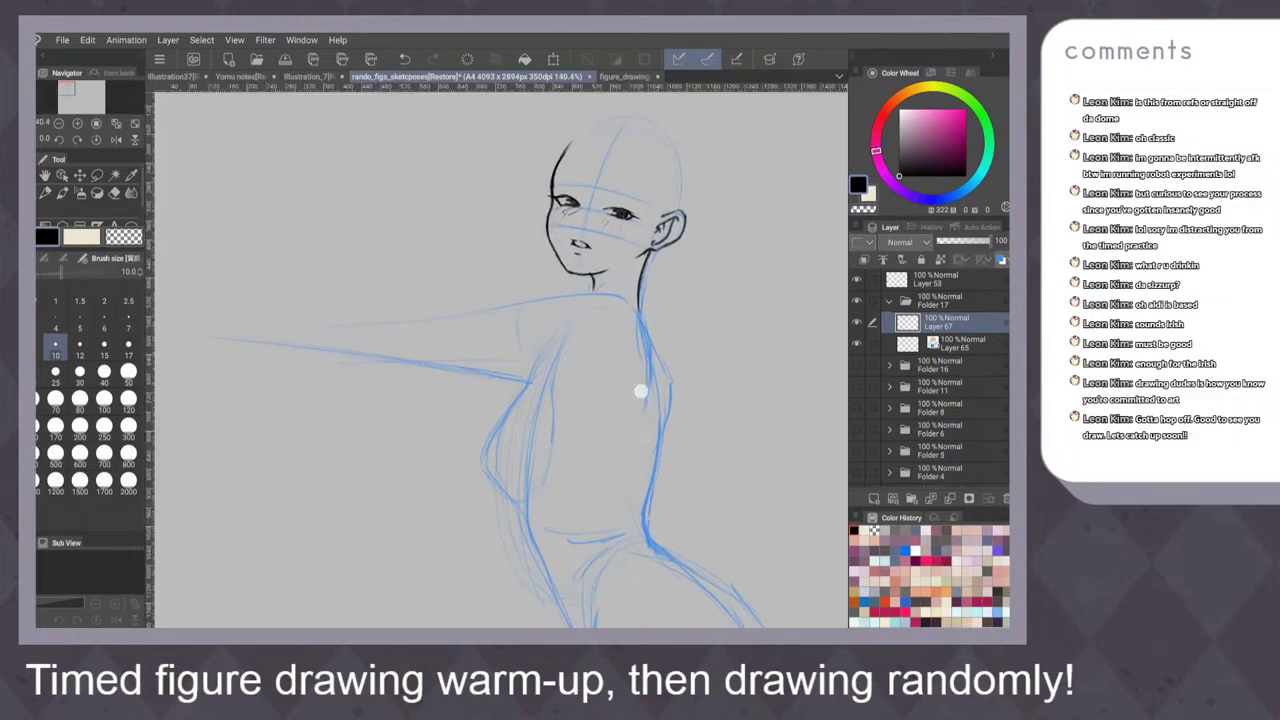
{"action": "scroll", "coordinate": [380, 260], "scroll_direction": "up", "scroll_amount": 1}
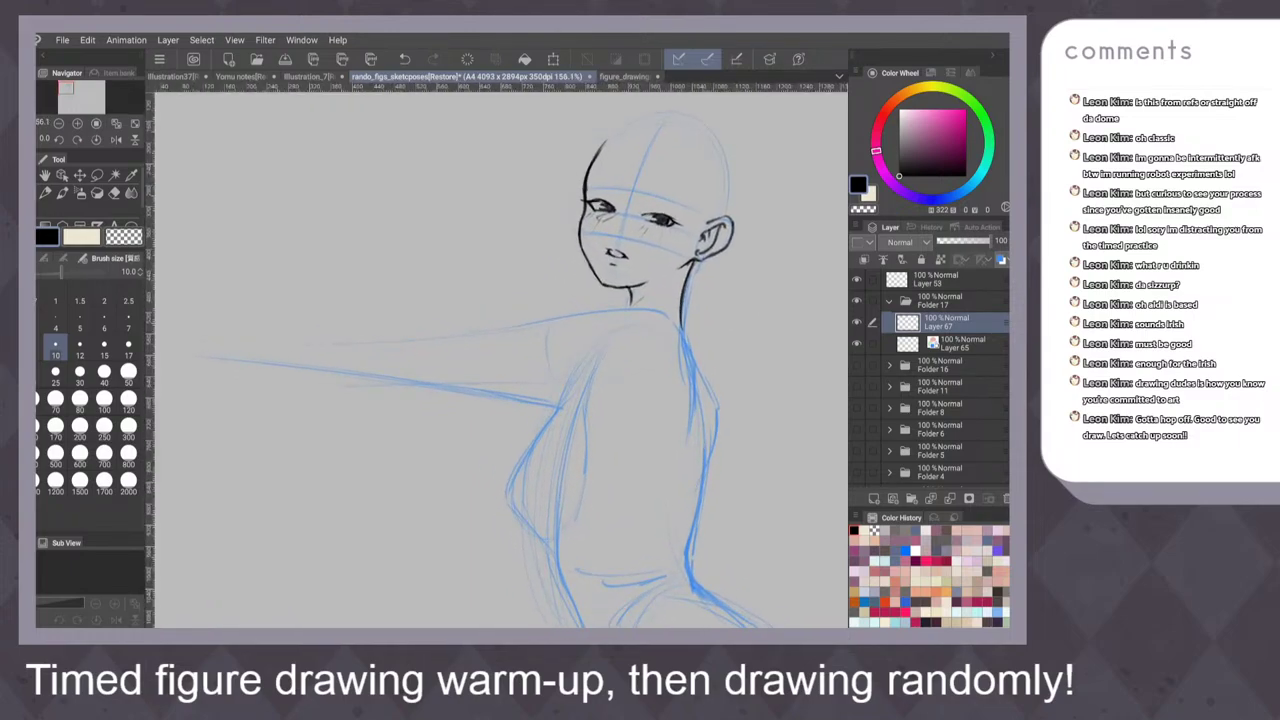
{"action": "left_click_drag", "start_coordinate": [685, 378], "coordinate": [664, 346]}
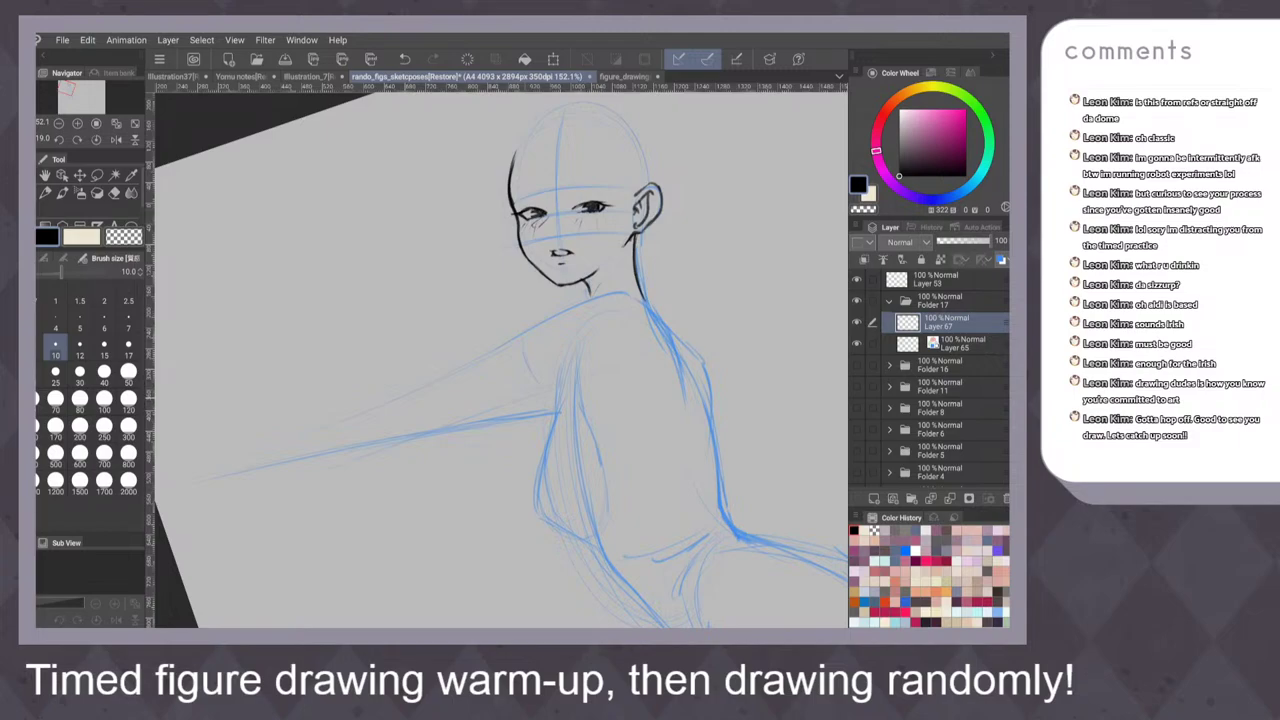
{"action": "left_click_drag", "start_coordinate": [510, 400], "coordinate": [627, 360]}
{"action": "left_click_drag", "start_coordinate": [532, 396], "coordinate": [644, 364]}
{"action": "key", "text": "ctrl+z"}
{"action": "left_click_drag", "start_coordinate": [540, 394], "coordinate": [618, 374]}
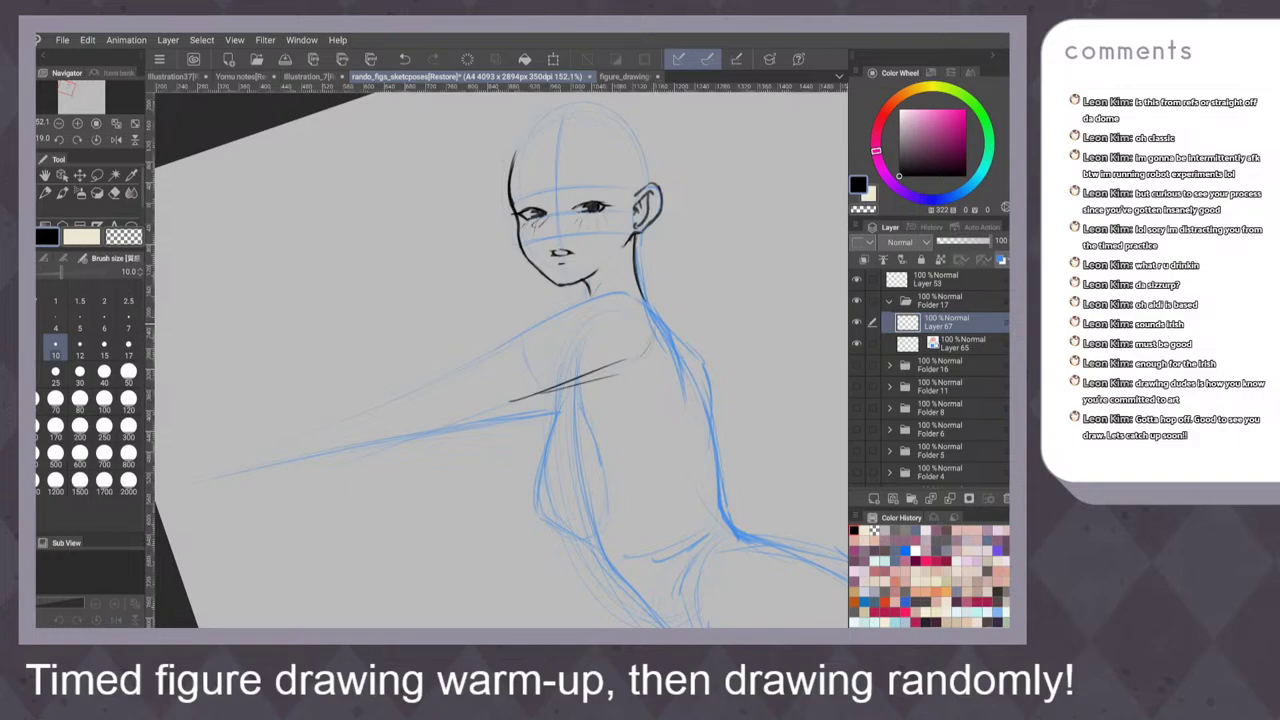
{"action": "left_click_drag", "start_coordinate": [654, 337], "coordinate": [634, 360]}
Ink the top contour of the shoulder from the neck base outward along the upper arm
{"action": "left_click_drag", "start_coordinate": [598, 296], "coordinate": [658, 324]}
{"action": "key", "text": "ctrl+z"}
{"action": "mouse_move", "coordinate": [605, 297]}
{"action": "left_mouse_down"}
{"action": "mouse_move", "coordinate": [640, 300]}
{"action": "mouse_move", "coordinate": [629, 296]}
{"action": "left_mouse_up"}
{"action": "key", "text": "ctrl+z"}
{"action": "scroll", "coordinate": [671, 277], "scroll_direction": "up", "scroll_amount": 3}
{"action": "left_click_drag", "start_coordinate": [538, 295], "coordinate": [416, 318]}
Try a short crease beneath the shoulder's top contour and extra strokes around the shoulder's rounded back and underside
{"action": "left_click_drag", "start_coordinate": [536, 311], "coordinate": [568, 330]}
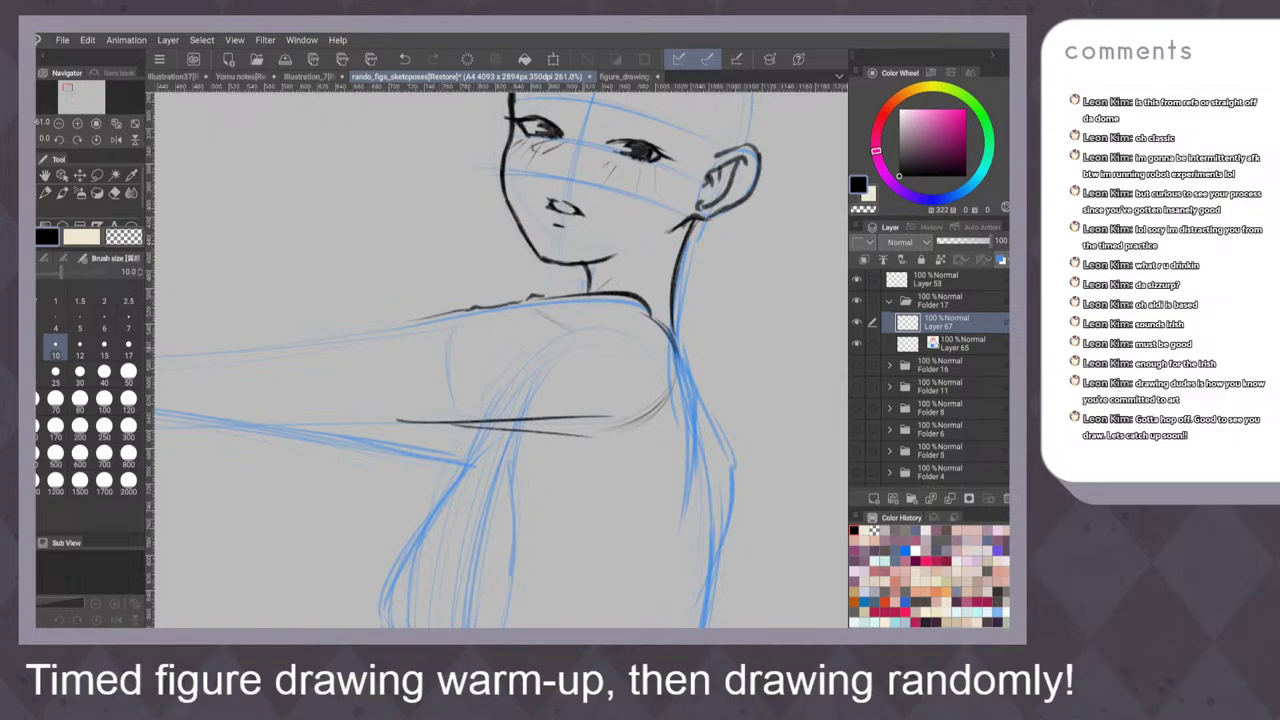
{"action": "key", "text": "ctrl+z"}
{"action": "mouse_move", "coordinate": [688, 409]}
{"action": "left_mouse_down"}
{"action": "mouse_move", "coordinate": [675, 394]}
{"action": "mouse_move", "coordinate": [659, 468]}
{"action": "mouse_move", "coordinate": [657, 424]}
{"action": "mouse_move", "coordinate": [580, 446]}
{"action": "left_mouse_up"}
{"action": "mouse_move", "coordinate": [632, 178]}
{"action": "left_mouse_down"}
{"action": "mouse_move", "coordinate": [601, 260]}
{"action": "mouse_move", "coordinate": [639, 263]}
{"action": "mouse_move", "coordinate": [613, 307]}
{"action": "left_mouse_up"}
{"action": "key", "text": "ctrl+z"}
{"action": "key", "text": "ctrl+z"}
{"action": "key", "text": "ctrl+z"}
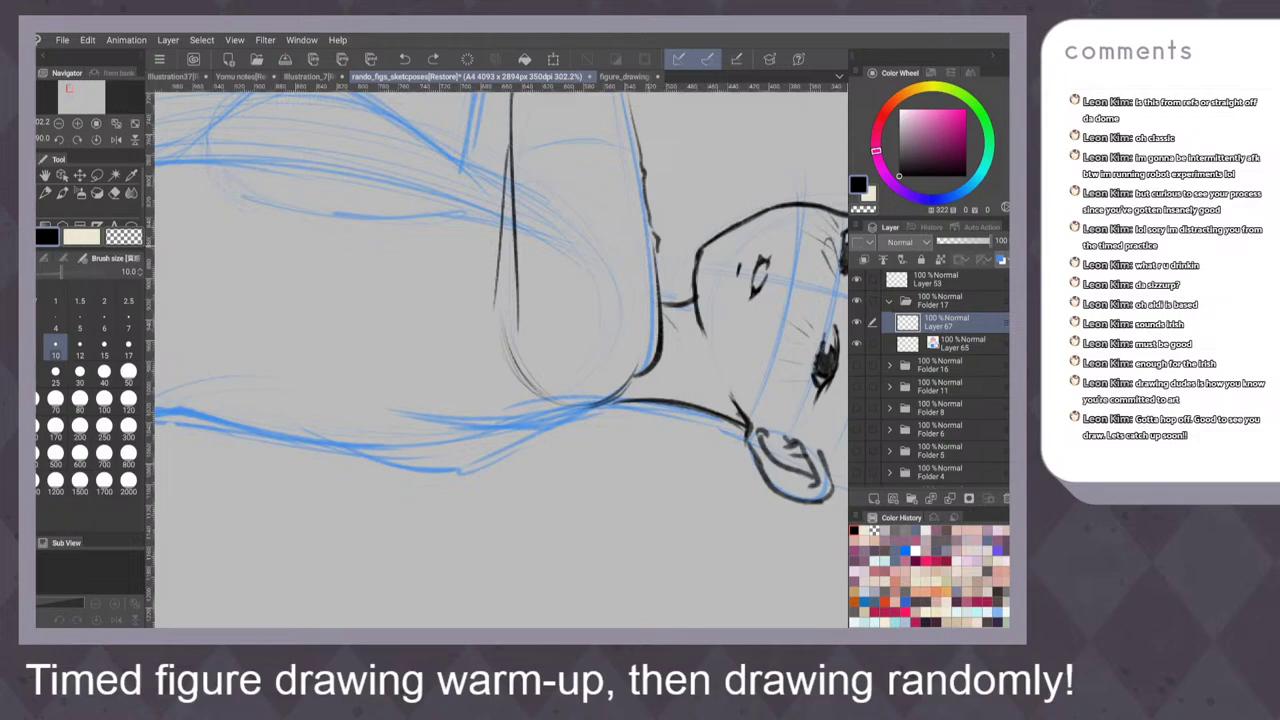
Add two short contour strokes just inside the upper edge of the shoulder and upper arm
{"action": "left_click_drag", "start_coordinate": [651, 237], "coordinate": [626, 295]}
{"action": "left_click_drag", "start_coordinate": [643, 173], "coordinate": [619, 241]}
{"action": "scroll", "coordinate": [638, 363], "scroll_direction": "down", "scroll_amount": 5}
{"action": "scroll", "coordinate": [688, 332], "scroll_direction": "down", "scroll_amount": 1}
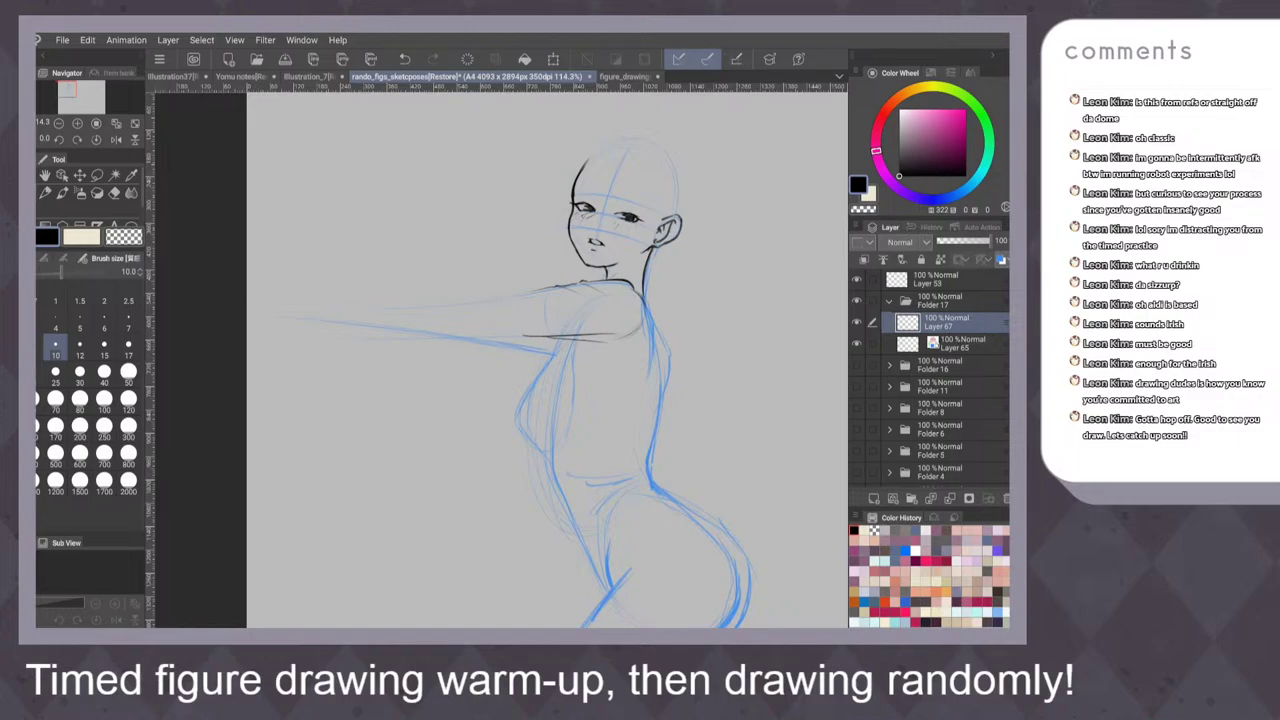
Extend the outstretched arm's top contour from the shoulder outward along the forearm with long tapering strokes
{"action": "scroll", "coordinate": [664, 333], "scroll_direction": "up", "scroll_amount": 3}
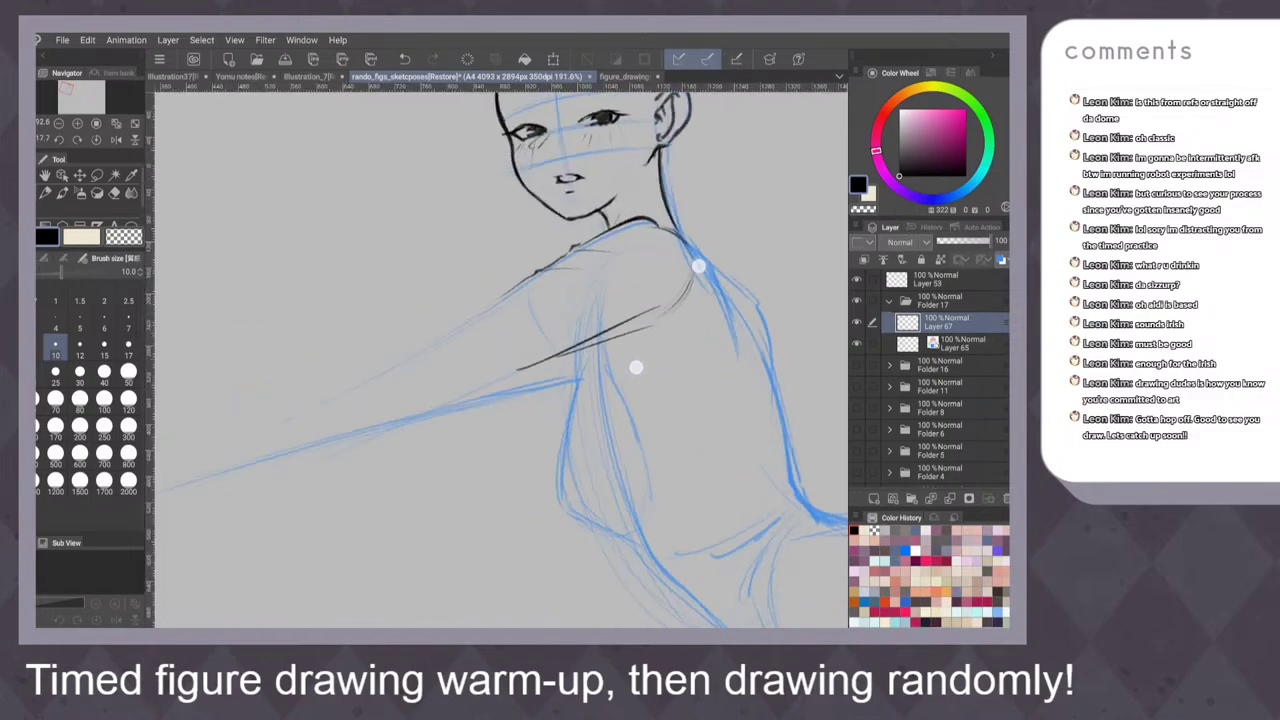
{"action": "scroll", "coordinate": [692, 352], "scroll_direction": "up", "scroll_amount": 1}
{"action": "left_click_drag", "start_coordinate": [594, 262], "coordinate": [484, 324]}
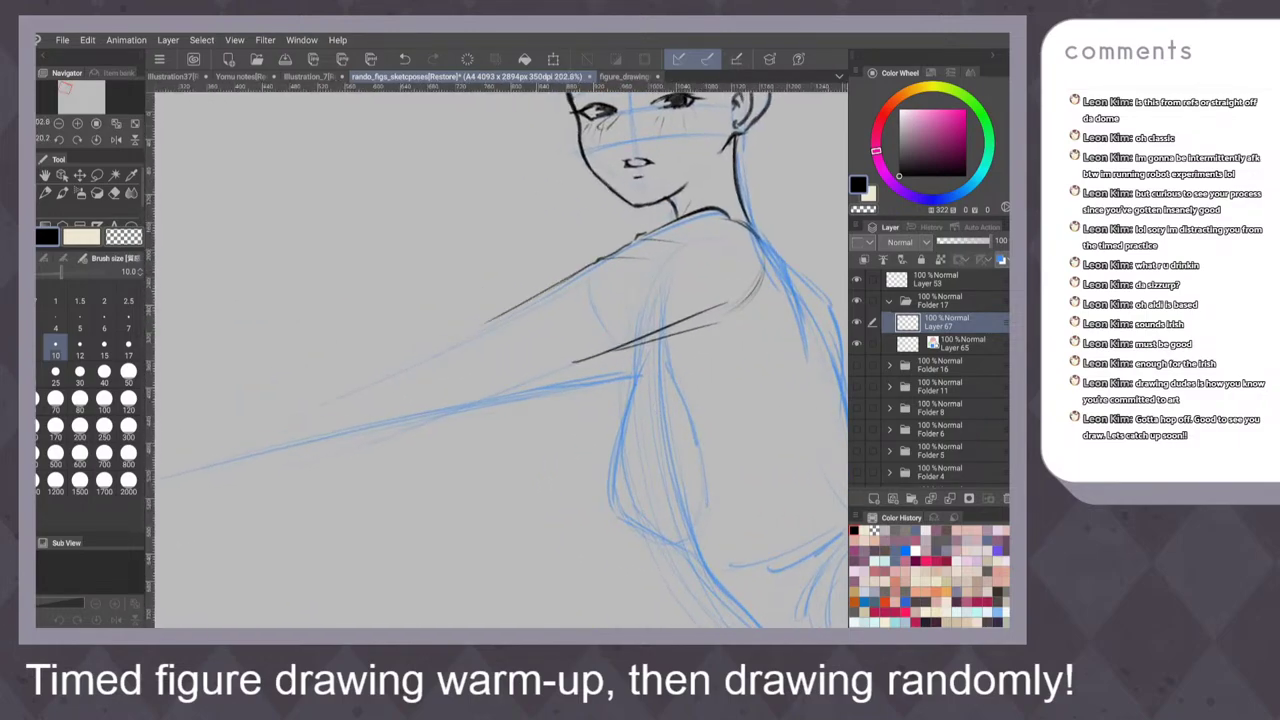
{"action": "key", "text": "ctrl+z"}
{"action": "mouse_move", "coordinate": [596, 262]}
{"action": "left_mouse_down"}
{"action": "mouse_move", "coordinate": [461, 344]}
{"action": "mouse_move", "coordinate": [352, 384]}
{"action": "left_mouse_up"}
{"action": "key", "text": "ctrl+z"}
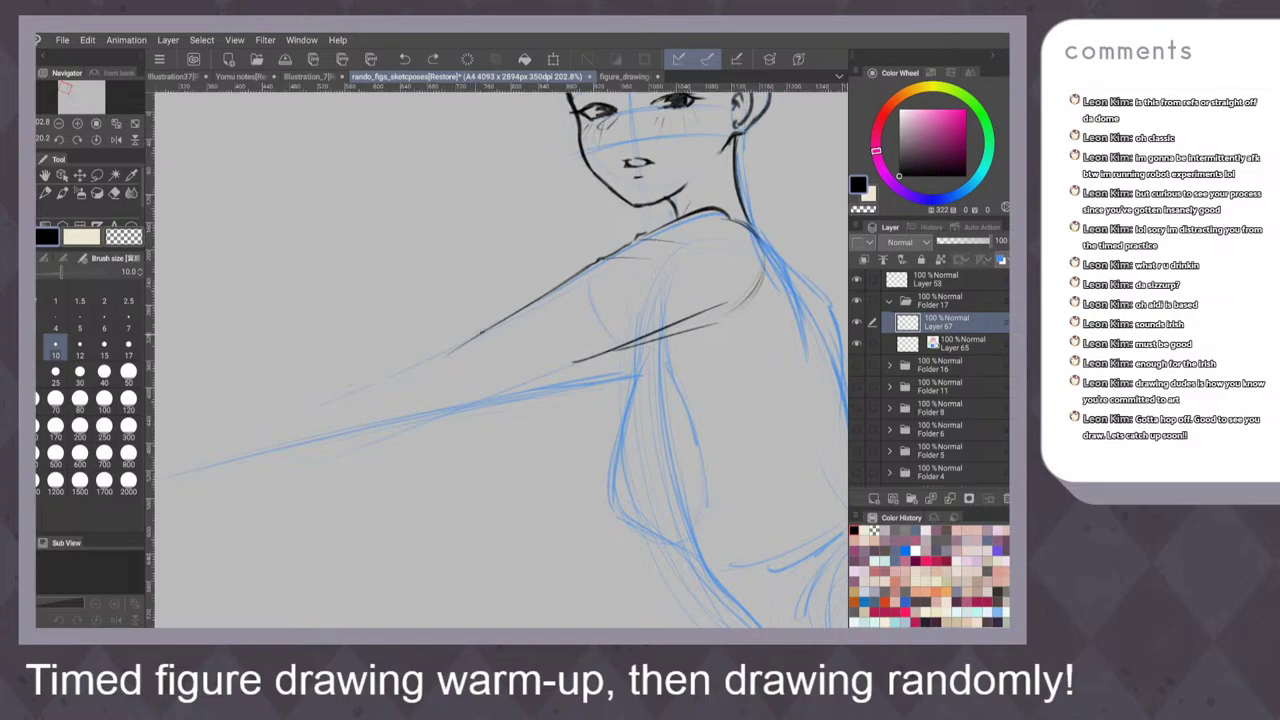
{"action": "left_click_drag", "start_coordinate": [480, 332], "coordinate": [312, 410]}
{"action": "scroll", "coordinate": [657, 256], "scroll_direction": "down", "scroll_amount": 5}
{"action": "scroll", "coordinate": [646, 340], "scroll_direction": "up", "scroll_amount": 5}
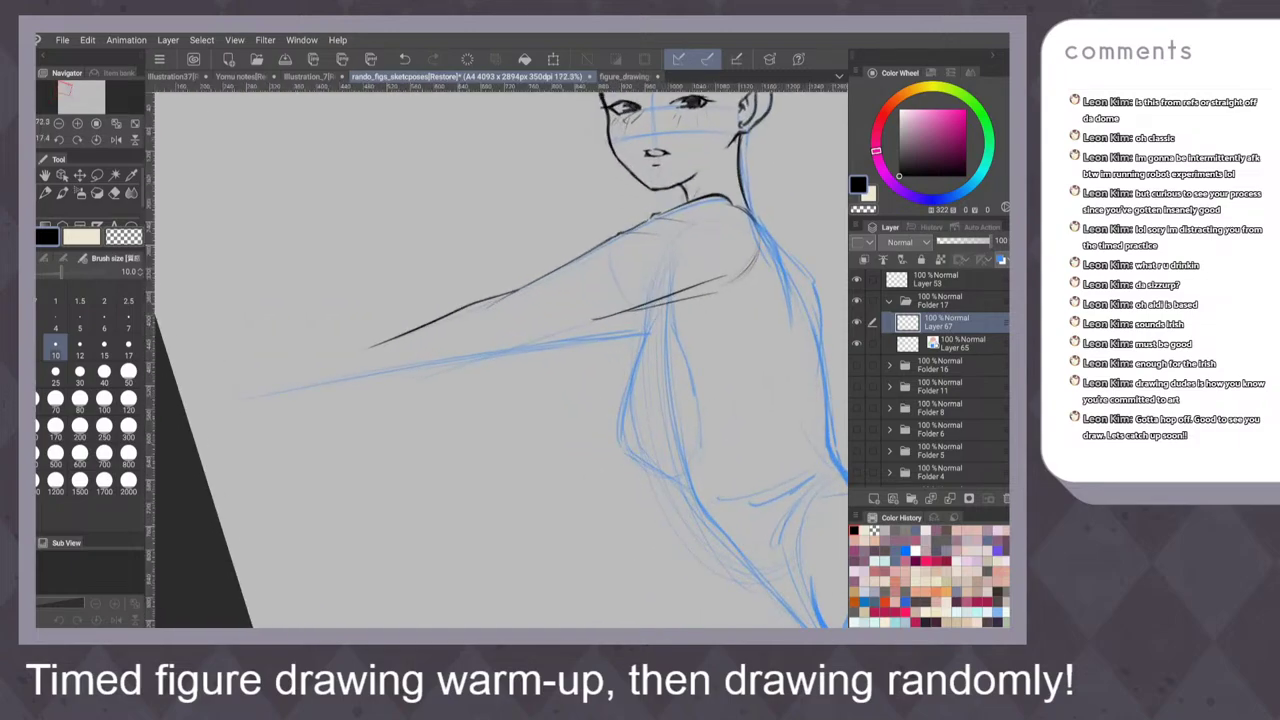
Sketch a small elbow mark and light muscle contours on the underside of the outstretched arm
{"action": "left_click_drag", "start_coordinate": [457, 351], "coordinate": [490, 331]}
{"action": "mouse_move", "coordinate": [508, 336]}
{"action": "left_mouse_down"}
{"action": "mouse_move", "coordinate": [570, 315]}
{"action": "mouse_move", "coordinate": [482, 356]}
{"action": "left_mouse_up"}
{"action": "left_click_drag", "start_coordinate": [586, 323], "coordinate": [487, 357]}
{"action": "scroll", "coordinate": [644, 328], "scroll_direction": "down", "scroll_amount": 5}
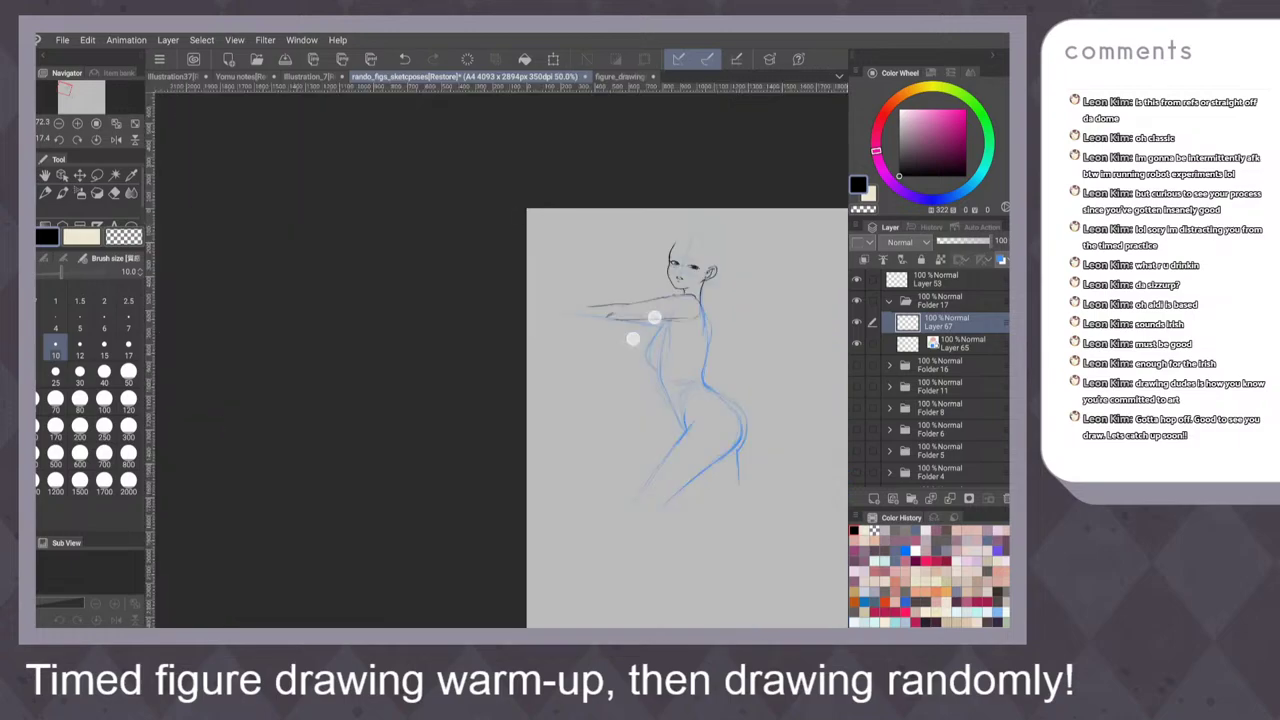
Redraw the upper arm's underside from near the elbow toward the armpit with a thin line
{"action": "scroll", "coordinate": [644, 328], "scroll_direction": "down", "scroll_amount": 3}
{"action": "scroll", "coordinate": [668, 374], "scroll_direction": "up", "scroll_amount": 8}
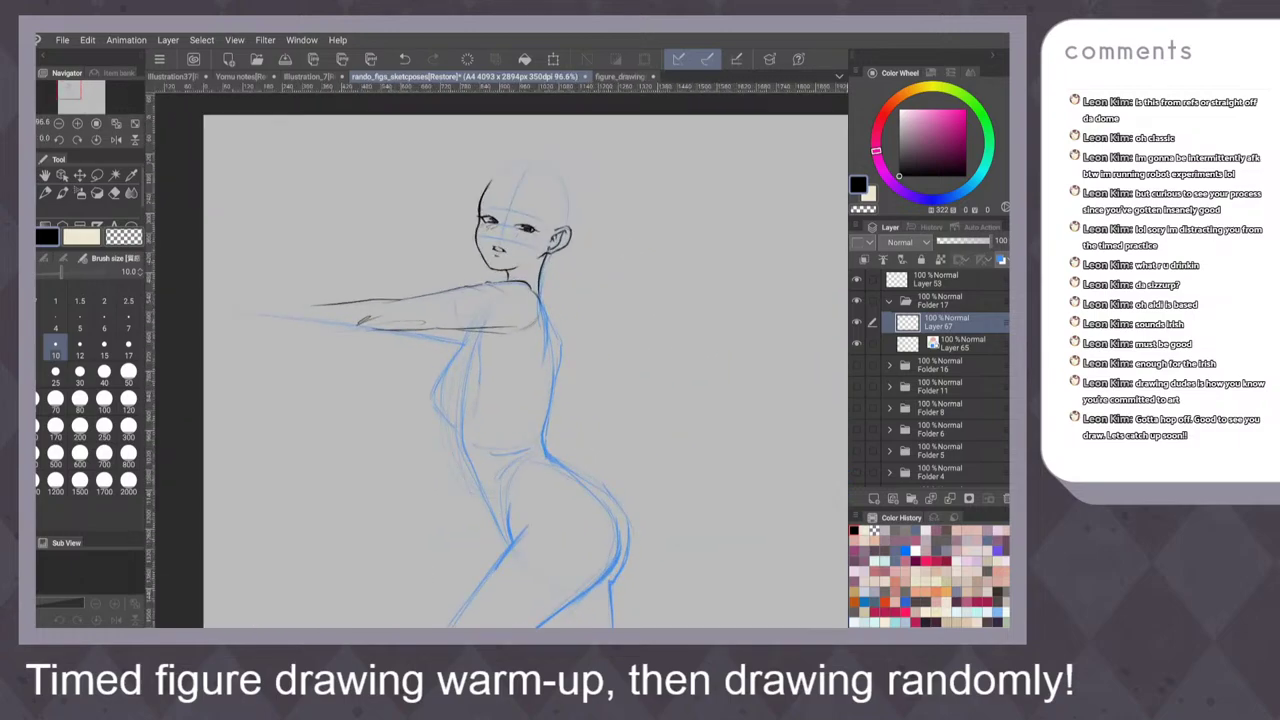
{"action": "scroll", "coordinate": [594, 366], "scroll_direction": "up", "scroll_amount": 3}
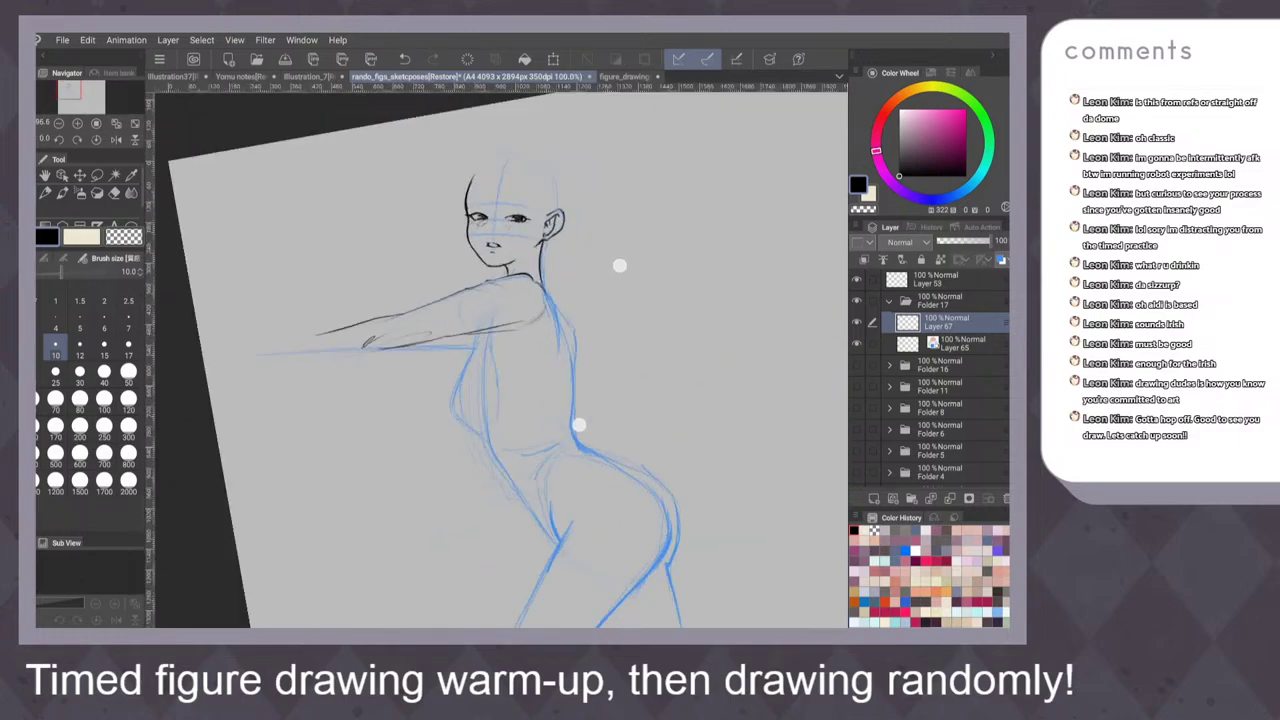
{"action": "left_click_drag", "start_coordinate": [328, 364], "coordinate": [370, 347]}
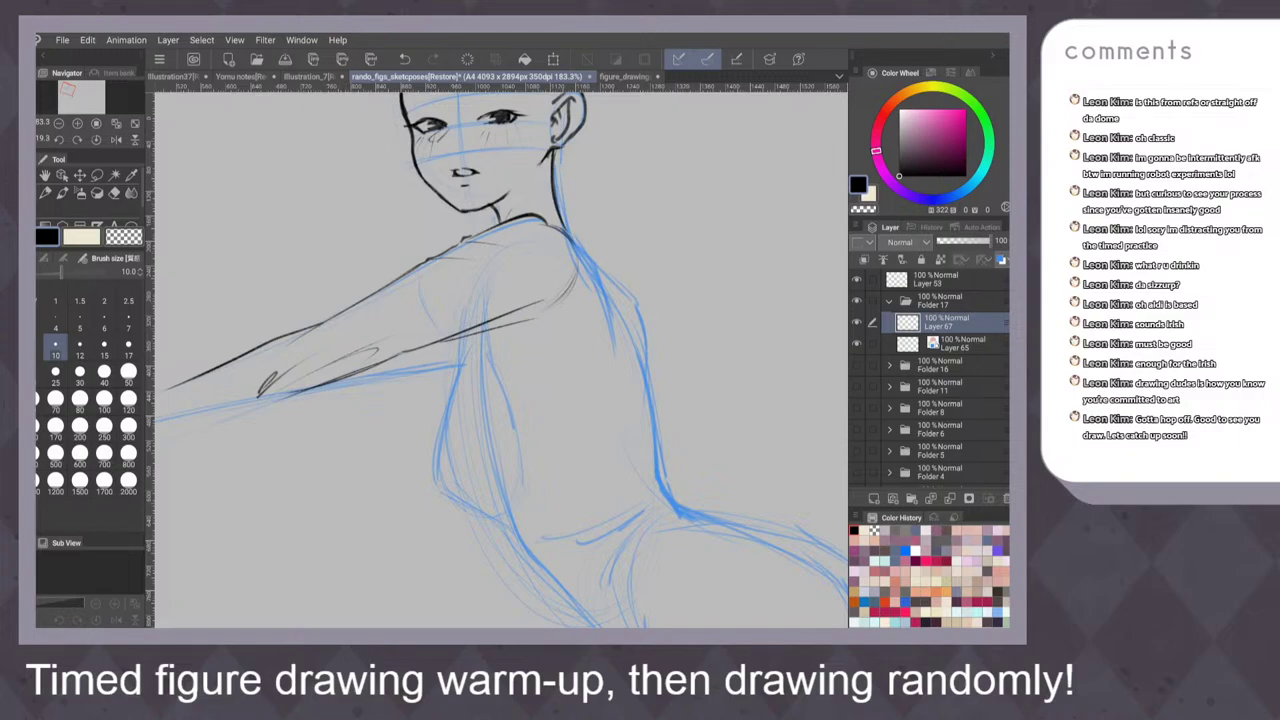
{"action": "scroll", "coordinate": [620, 315], "scroll_direction": "down", "scroll_amount": 1}
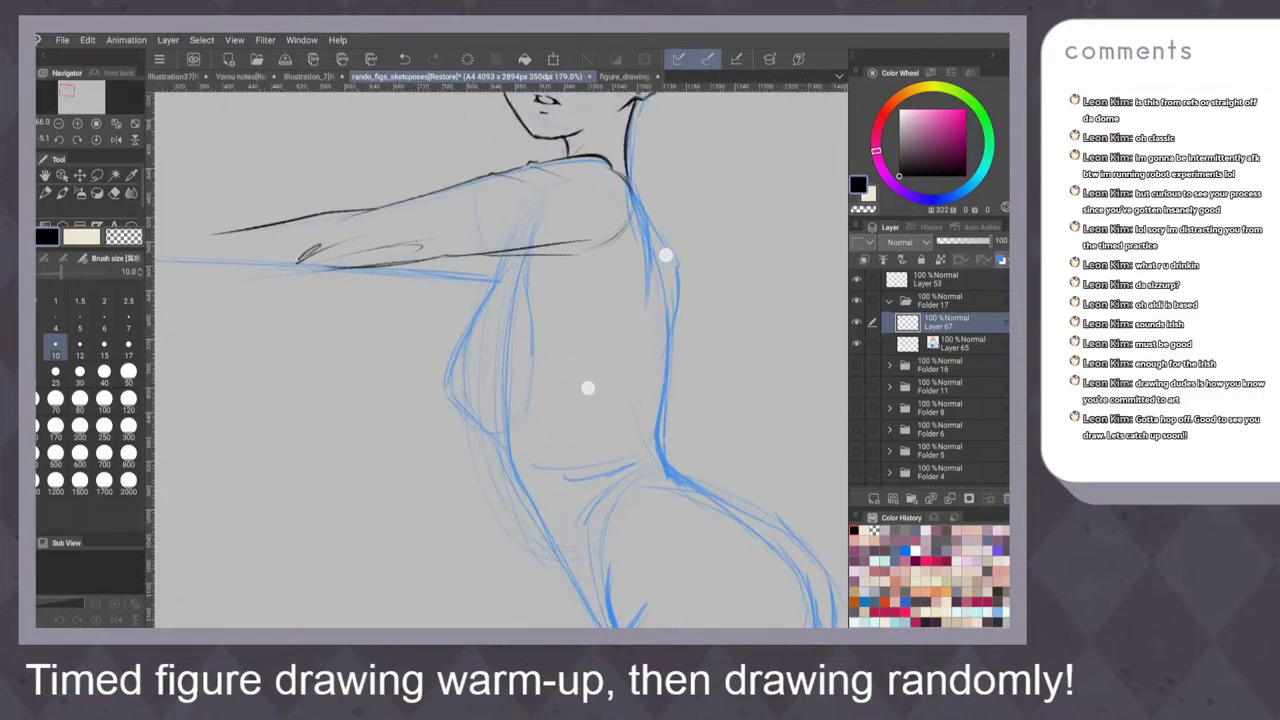
{"action": "scroll", "coordinate": [608, 355], "scroll_direction": "up", "scroll_amount": 1}
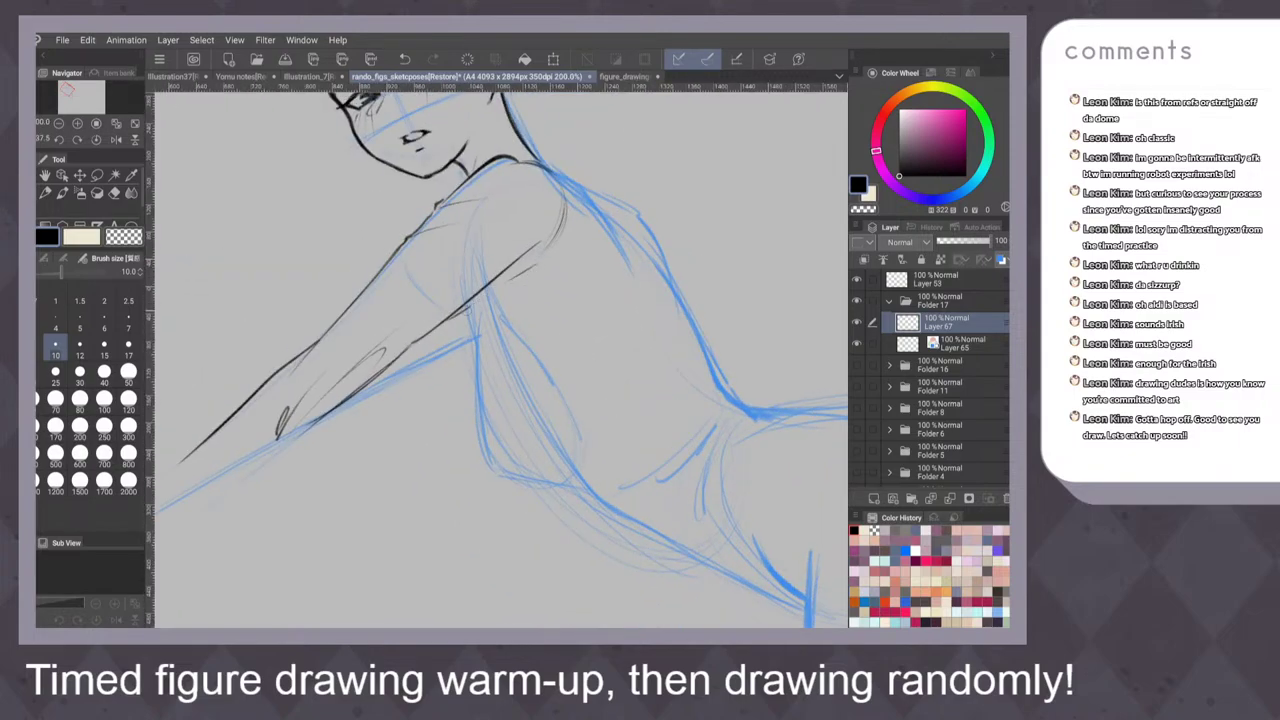
{"action": "left_click_drag", "start_coordinate": [420, 338], "coordinate": [514, 290]}
{"action": "key", "text": "ctrl+z"}
{"action": "left_click_drag", "start_coordinate": [420, 338], "coordinate": [518, 284]}
{"action": "key", "text": "ctrl+z"}
{"action": "left_click_drag", "start_coordinate": [405, 349], "coordinate": [508, 293]}
{"action": "left_click_drag", "start_coordinate": [450, 325], "coordinate": [559, 266]}
{"action": "key", "text": "ctrl+z"}
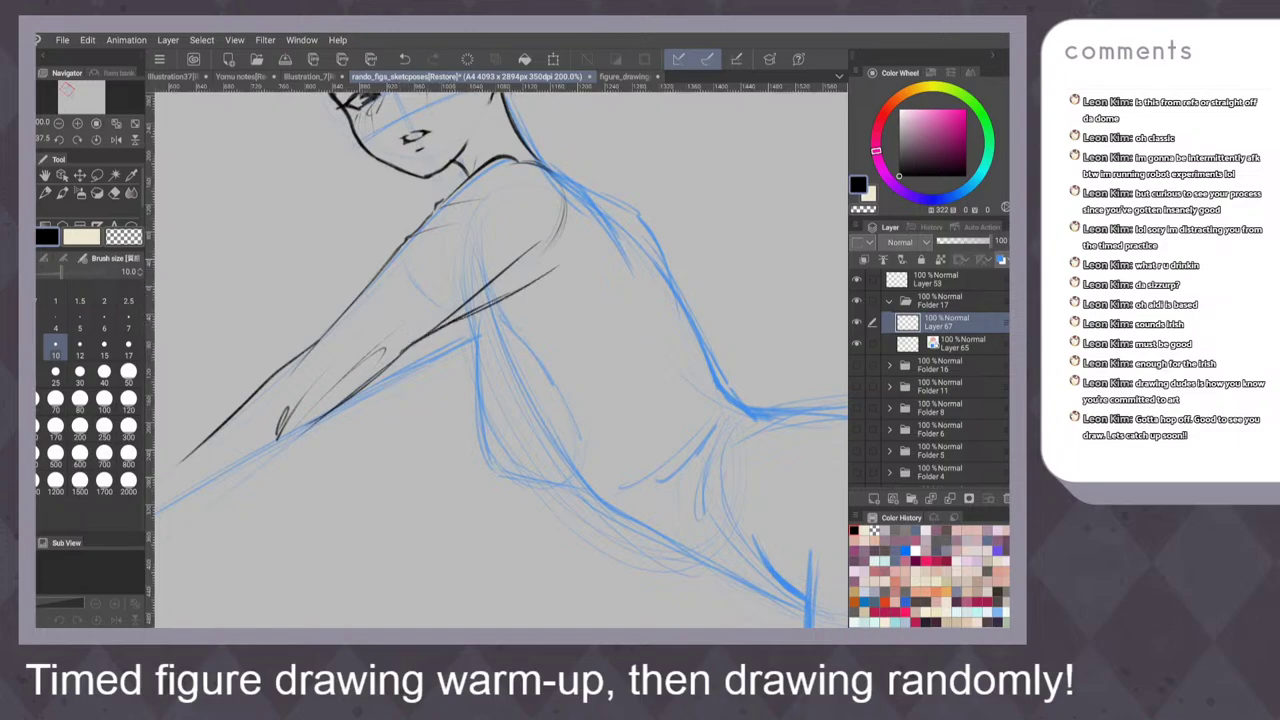
{"action": "scroll", "coordinate": [618, 238], "scroll_direction": "down", "scroll_amount": 5}
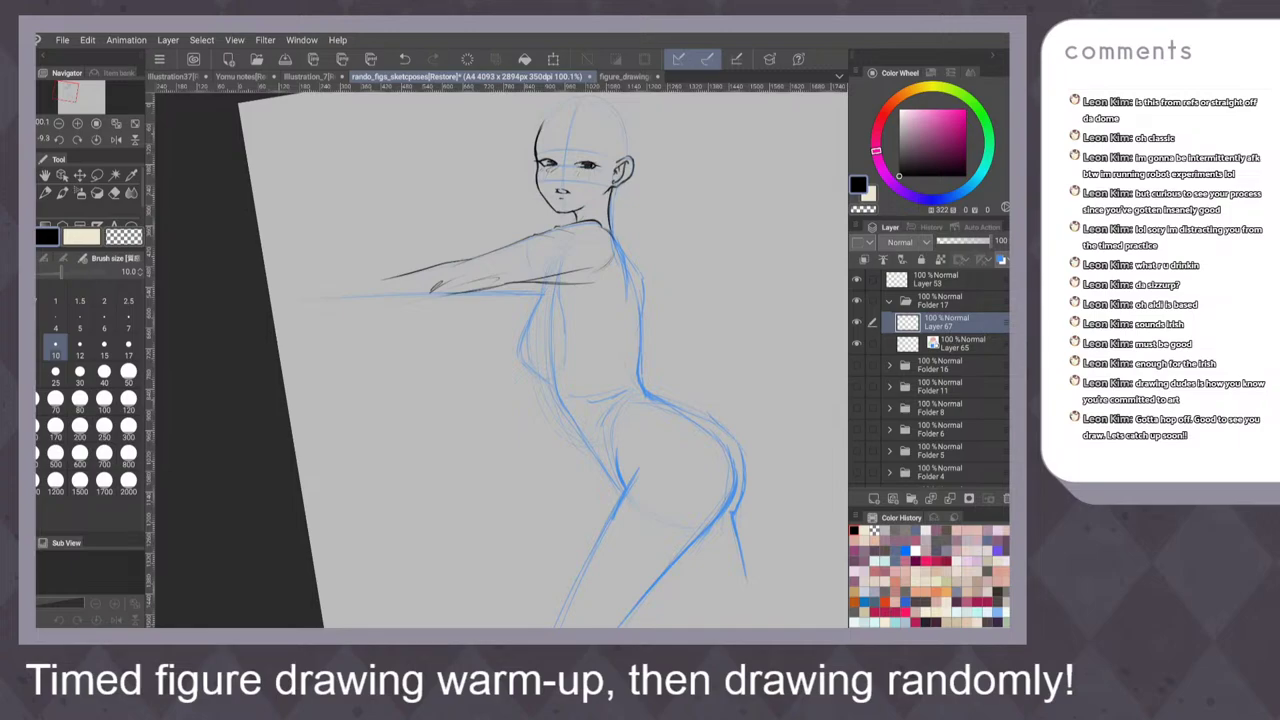
{"action": "scroll", "coordinate": [633, 328], "scroll_direction": "up", "scroll_amount": 3}
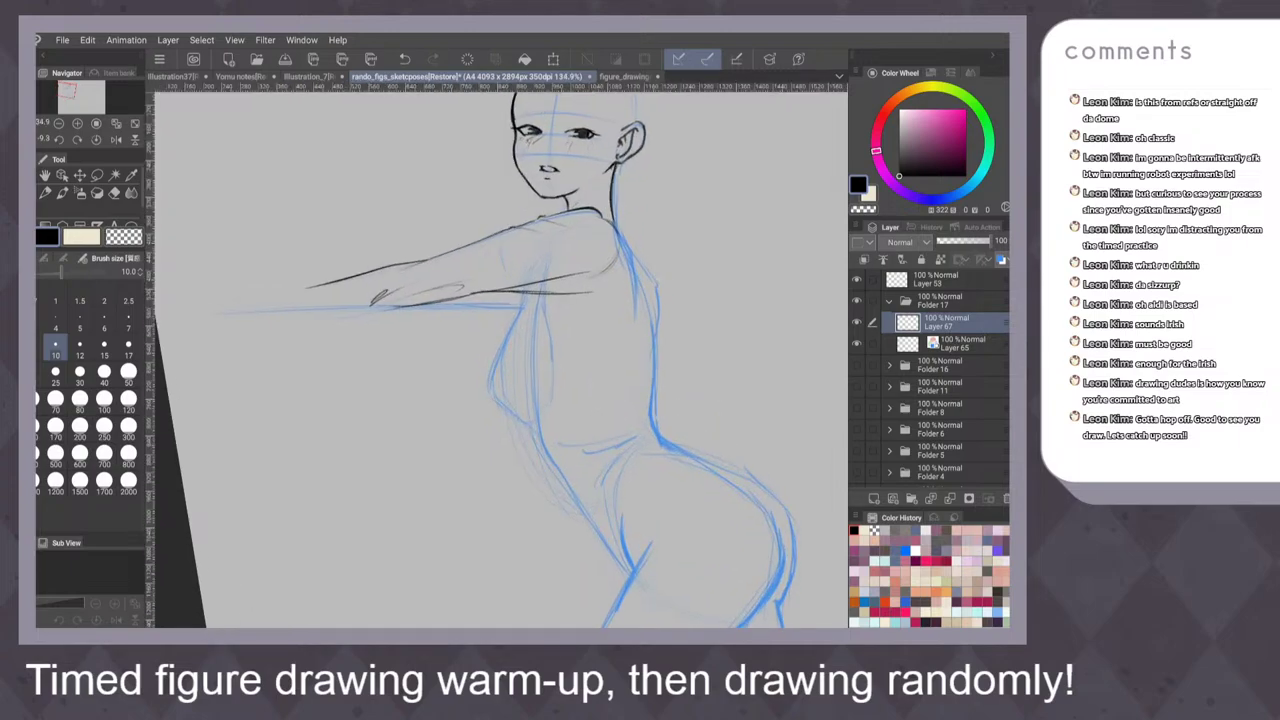
{"action": "scroll", "coordinate": [606, 336], "scroll_direction": "up", "scroll_amount": 4}
{"action": "mouse_move", "coordinate": [472, 318]}
{"action": "left_mouse_down"}
{"action": "mouse_move", "coordinate": [562, 274]}
{"action": "mouse_move", "coordinate": [457, 340]}
{"action": "left_mouse_up"}
{"action": "key", "text": "ctrl+z"}
{"action": "scroll", "coordinate": [590, 429], "scroll_direction": "up", "scroll_amount": 1}
{"action": "mouse_move", "coordinate": [540, 286]}
{"action": "left_mouse_down"}
{"action": "mouse_move", "coordinate": [418, 384]}
{"action": "mouse_move", "coordinate": [549, 287]}
{"action": "left_mouse_up"}
{"action": "left_click_drag", "start_coordinate": [358, 441], "coordinate": [451, 365]}
{"action": "key", "text": "ctrl+z"}
{"action": "key", "text": "ctrl+z"}
Build up a darker underside contour of the arm from the elbow to the armpit with overlapping strokes
{"action": "left_click_drag", "start_coordinate": [357, 443], "coordinate": [439, 373]}
{"action": "left_click_drag", "start_coordinate": [361, 439], "coordinate": [505, 314]}
{"action": "left_click_drag", "start_coordinate": [446, 370], "coordinate": [568, 283]}
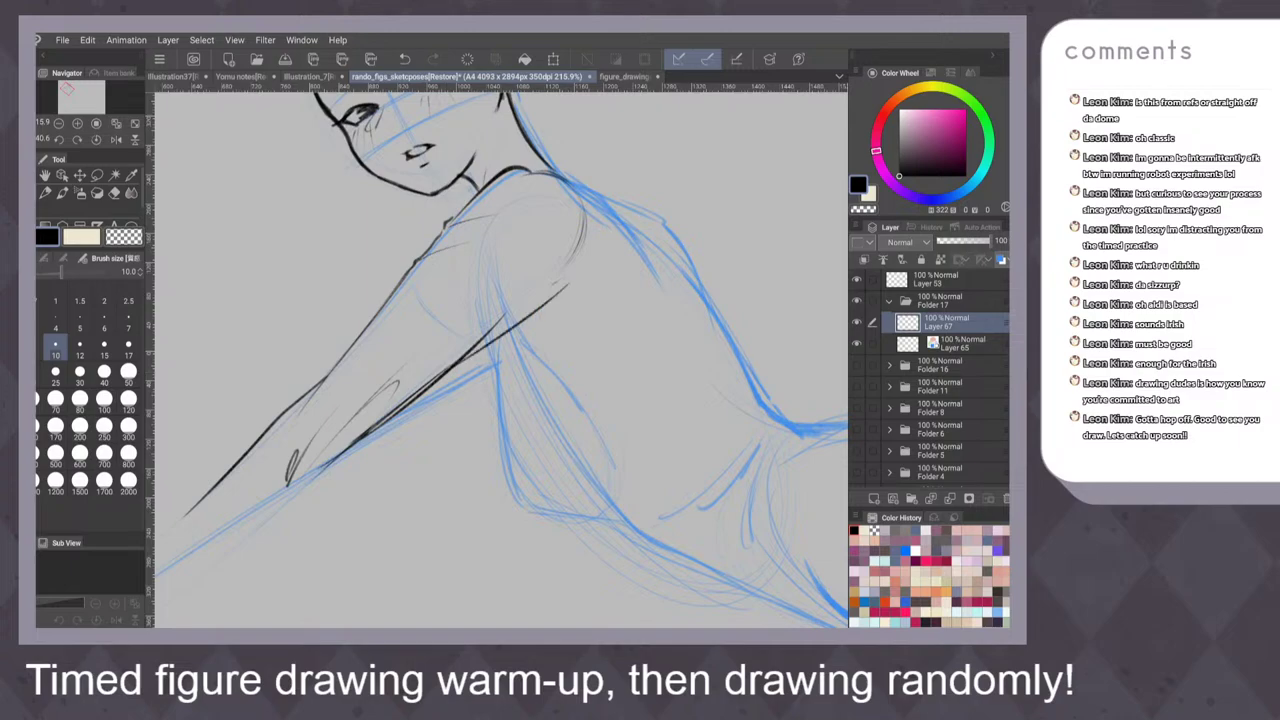
{"action": "key", "text": "ctrl+z"}
{"action": "left_click_drag", "start_coordinate": [458, 364], "coordinate": [557, 287]}
{"action": "left_click_drag", "start_coordinate": [470, 352], "coordinate": [488, 342]}
{"action": "left_click_drag", "start_coordinate": [496, 338], "coordinate": [526, 320]}
Ink the front contour of the chest from the armpit down and around its lower curve
{"action": "mouse_move", "coordinate": [602, 379]}
{"action": "left_mouse_down"}
{"action": "mouse_move", "coordinate": [566, 342]}
{"action": "mouse_move", "coordinate": [598, 370]}
{"action": "mouse_move", "coordinate": [599, 358]}
{"action": "left_mouse_up"}
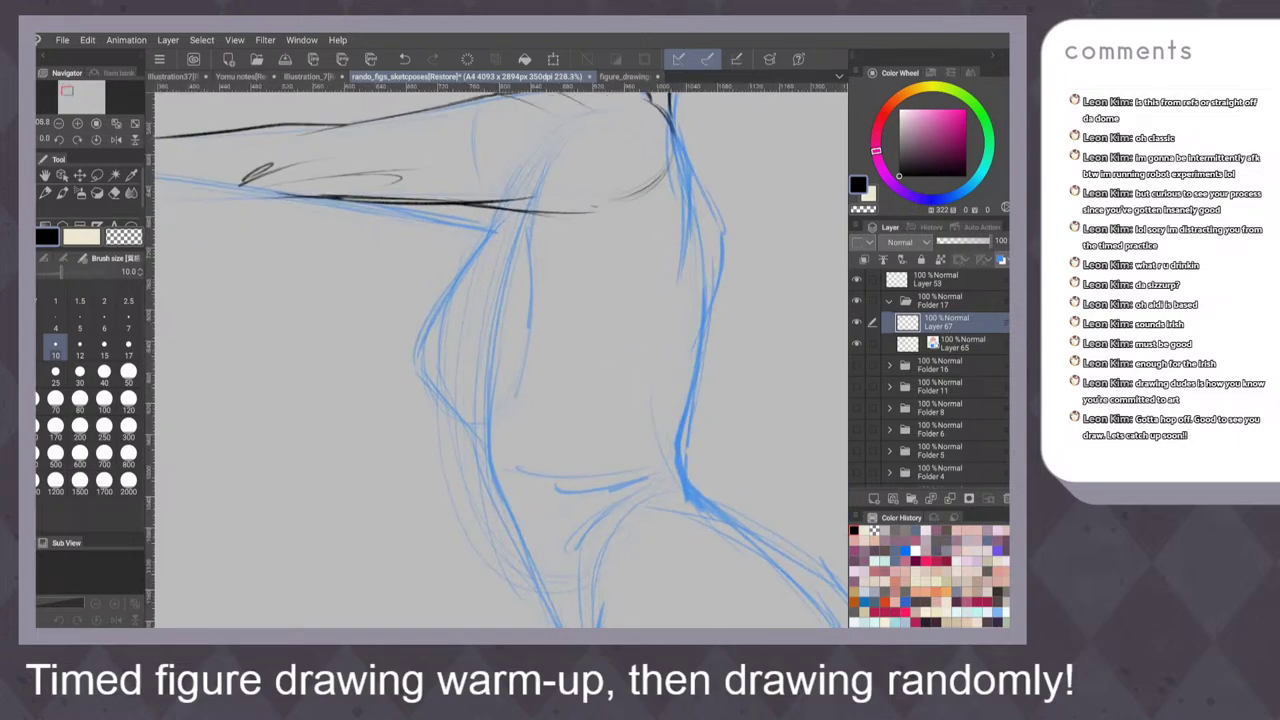
{"action": "left_click_drag", "start_coordinate": [482, 203], "coordinate": [408, 355]}
{"action": "key", "text": "ctrl+z"}
{"action": "mouse_move", "coordinate": [484, 208]}
{"action": "left_mouse_down"}
{"action": "mouse_move", "coordinate": [428, 316]}
{"action": "mouse_move", "coordinate": [429, 393]}
{"action": "mouse_move", "coordinate": [481, 416]}
{"action": "left_mouse_up"}
{"action": "scroll", "coordinate": [634, 354], "scroll_direction": "down", "scroll_amount": 1}
{"action": "scroll", "coordinate": [634, 354], "scroll_direction": "down", "scroll_amount": 5}
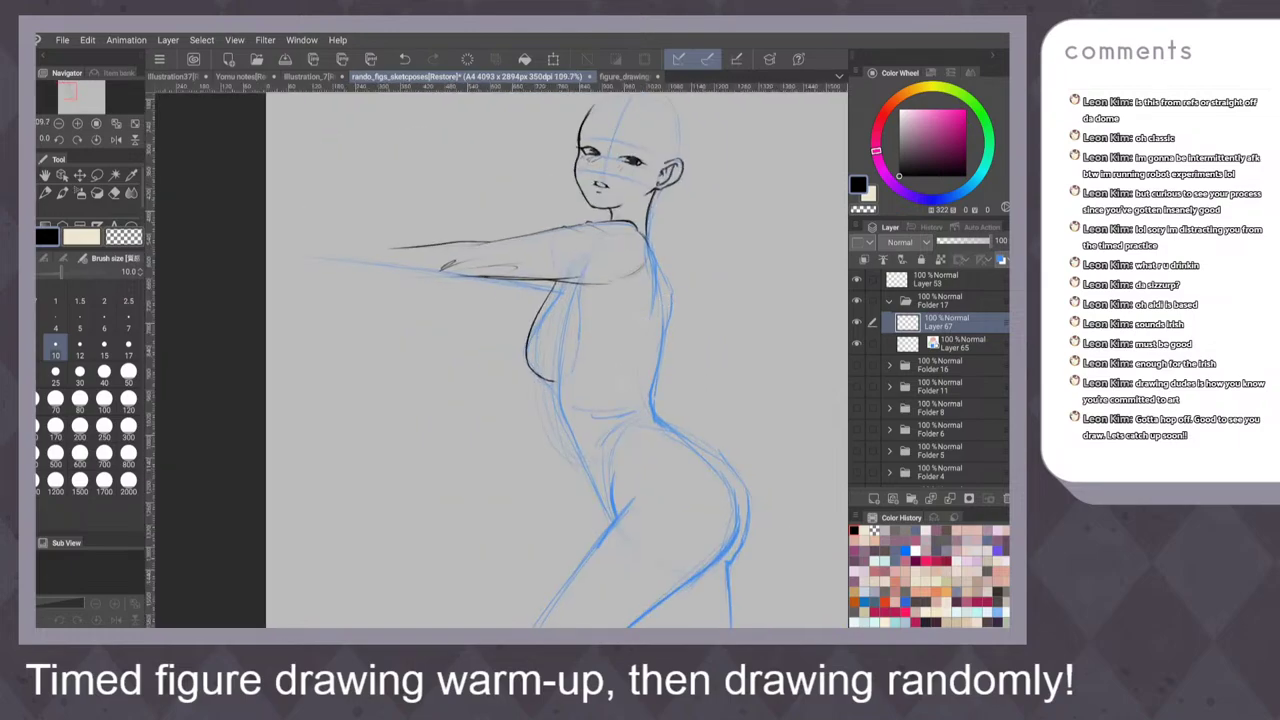
Add short crease strokes below the armpit and thicken the upper part of the chest contour
{"action": "scroll", "coordinate": [624, 352], "scroll_direction": "up", "scroll_amount": 3}
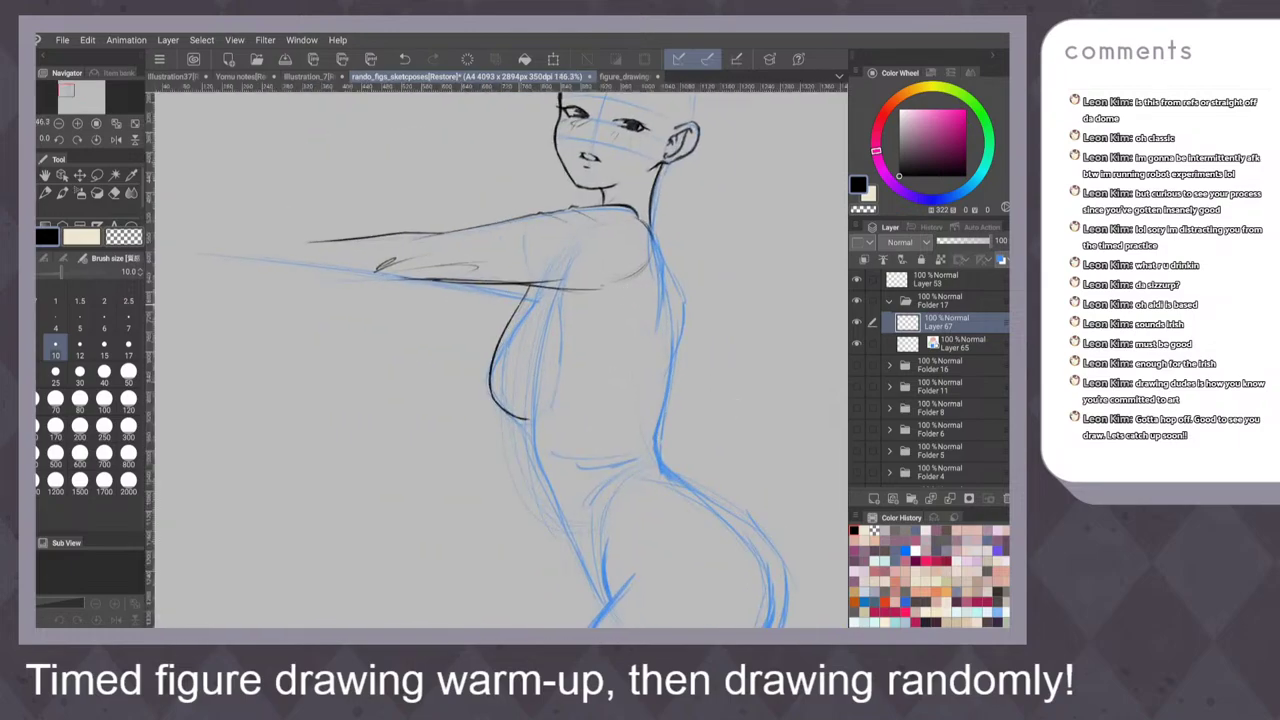
{"action": "scroll", "coordinate": [605, 305], "scroll_direction": "up", "scroll_amount": 2}
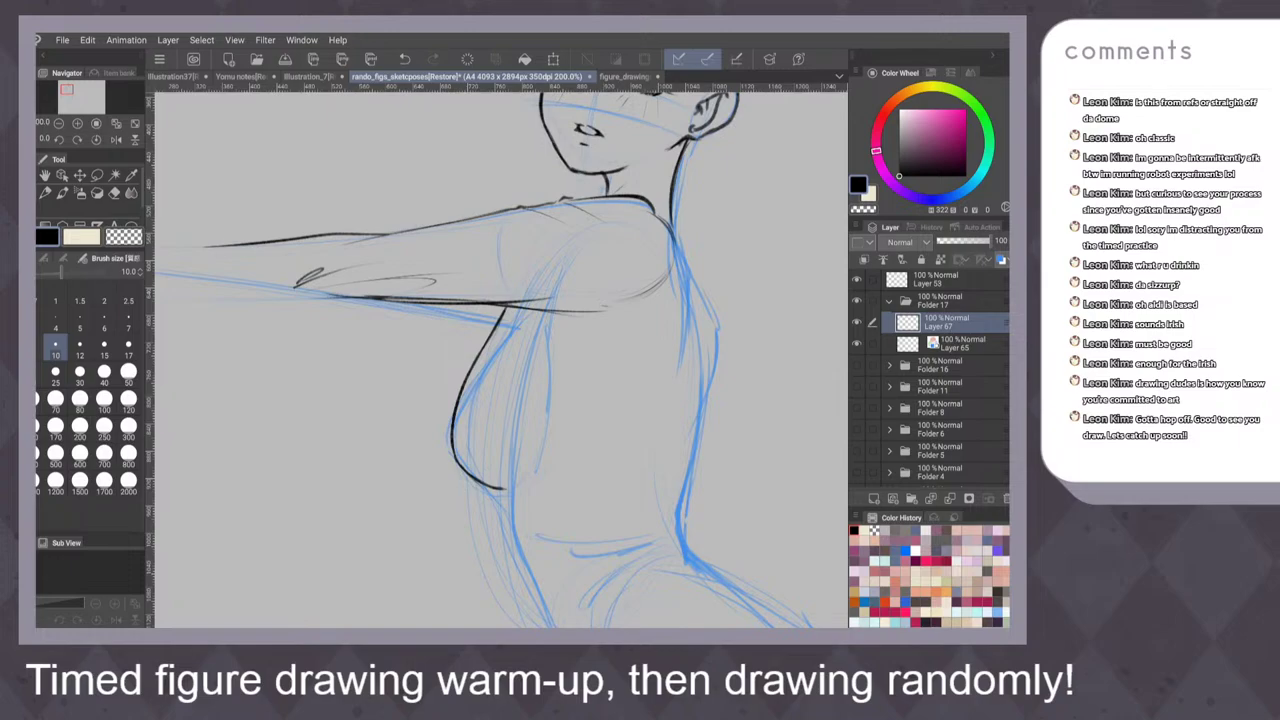
{"action": "left_click_drag", "start_coordinate": [519, 312], "coordinate": [521, 340]}
{"action": "mouse_move", "coordinate": [530, 312]}
{"action": "left_mouse_down"}
{"action": "mouse_move", "coordinate": [527, 336]}
{"action": "mouse_move", "coordinate": [478, 364]}
{"action": "left_mouse_up"}
{"action": "scroll", "coordinate": [680, 300], "scroll_direction": "down", "scroll_amount": 1}
{"action": "scroll", "coordinate": [680, 331], "scroll_direction": "down", "scroll_amount": 1}
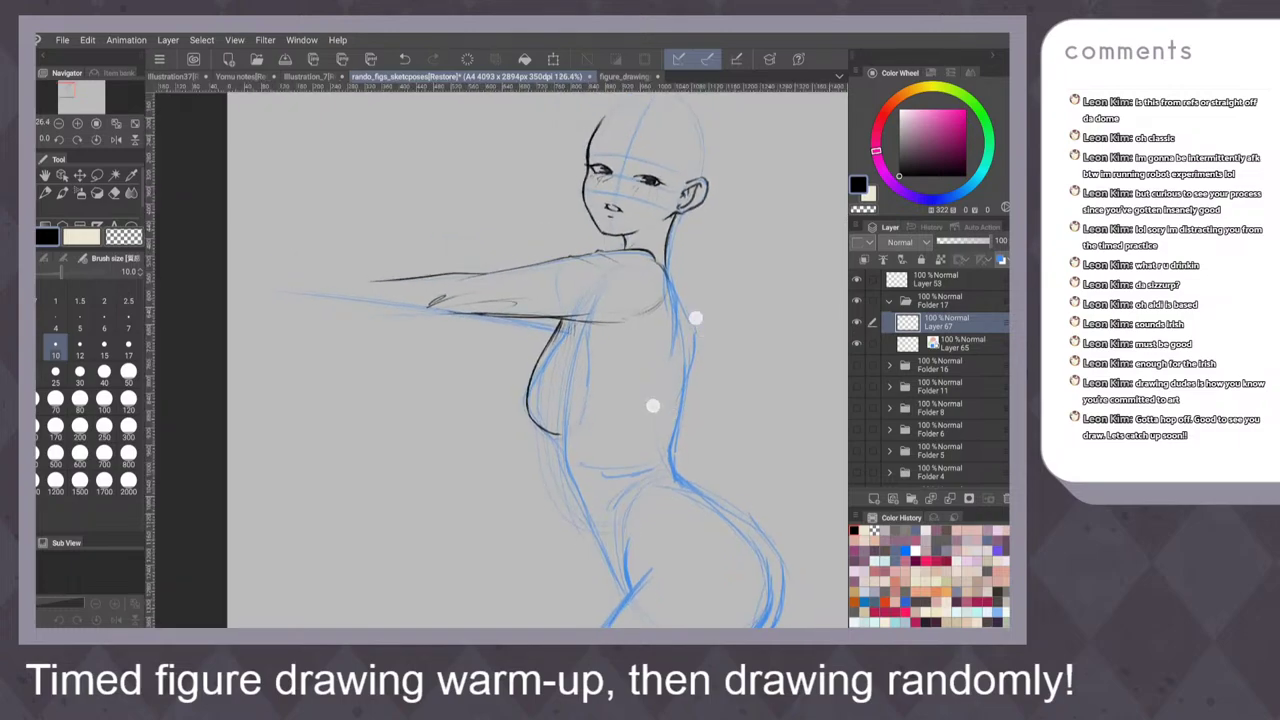
{"action": "scroll", "coordinate": [672, 360], "scroll_direction": "up", "scroll_amount": 3}
{"action": "left_click_drag", "start_coordinate": [418, 270], "coordinate": [362, 382]}
{"action": "scroll", "coordinate": [598, 304], "scroll_direction": "down", "scroll_amount": 3}
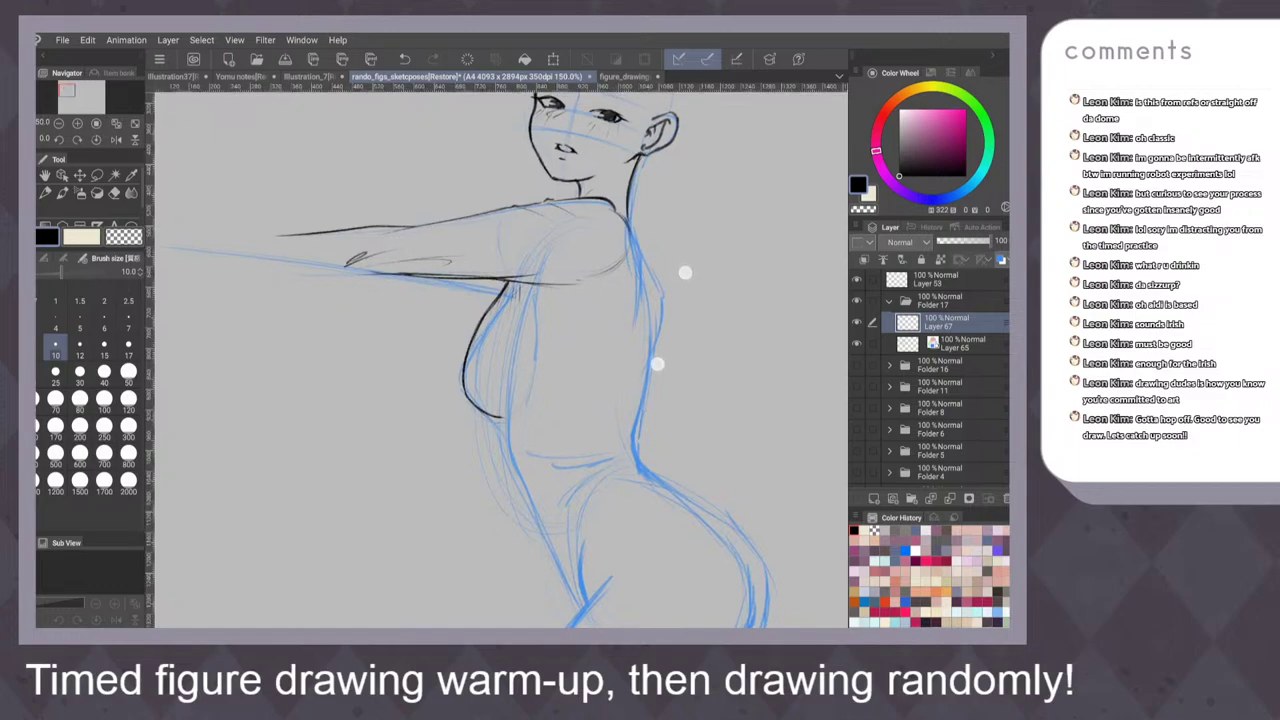
Ink a short contour for the upper abdomen directly beneath the chest curve
{"action": "left_click_drag", "start_coordinate": [651, 357], "coordinate": [642, 319]}
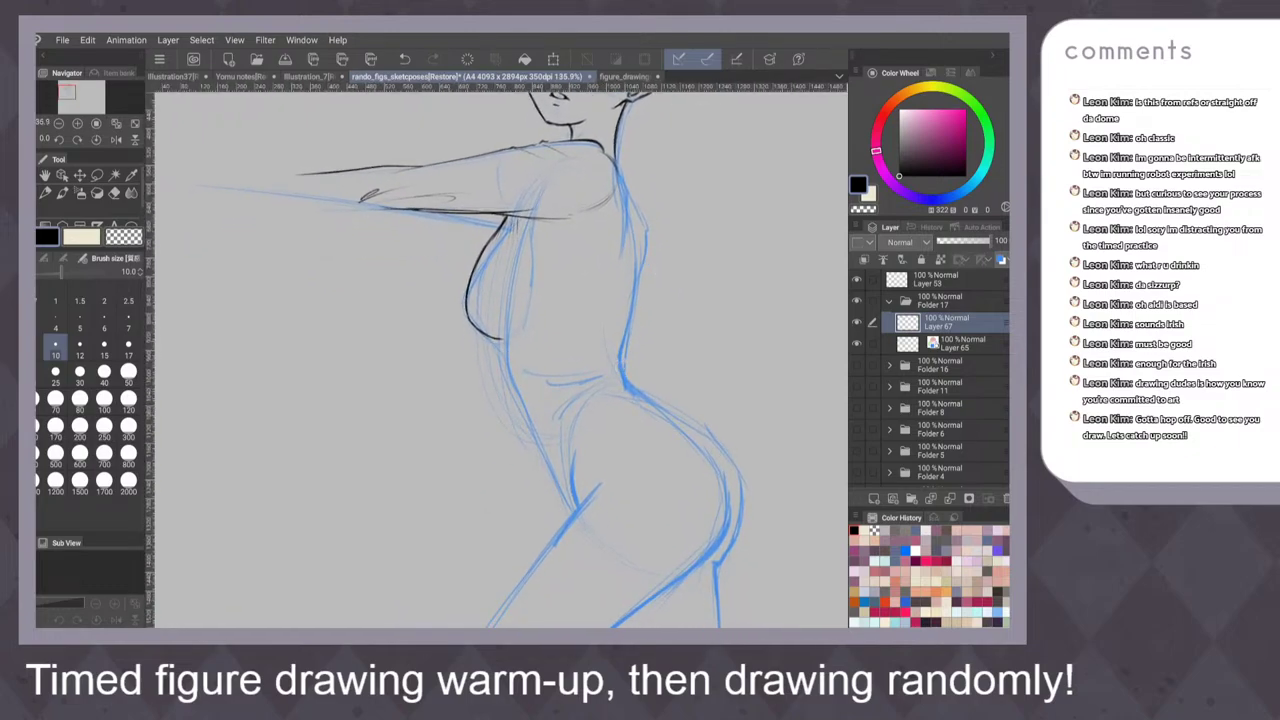
{"action": "mouse_move", "coordinate": [490, 338]}
{"action": "left_mouse_down"}
{"action": "mouse_move", "coordinate": [508, 382]}
{"action": "mouse_move", "coordinate": [608, 382]}
{"action": "mouse_move", "coordinate": [686, 342]}
{"action": "mouse_move", "coordinate": [658, 324]}
{"action": "left_mouse_up"}
{"action": "key", "text": "ctrl+z"}
{"action": "key", "text": "ctrl+z"}
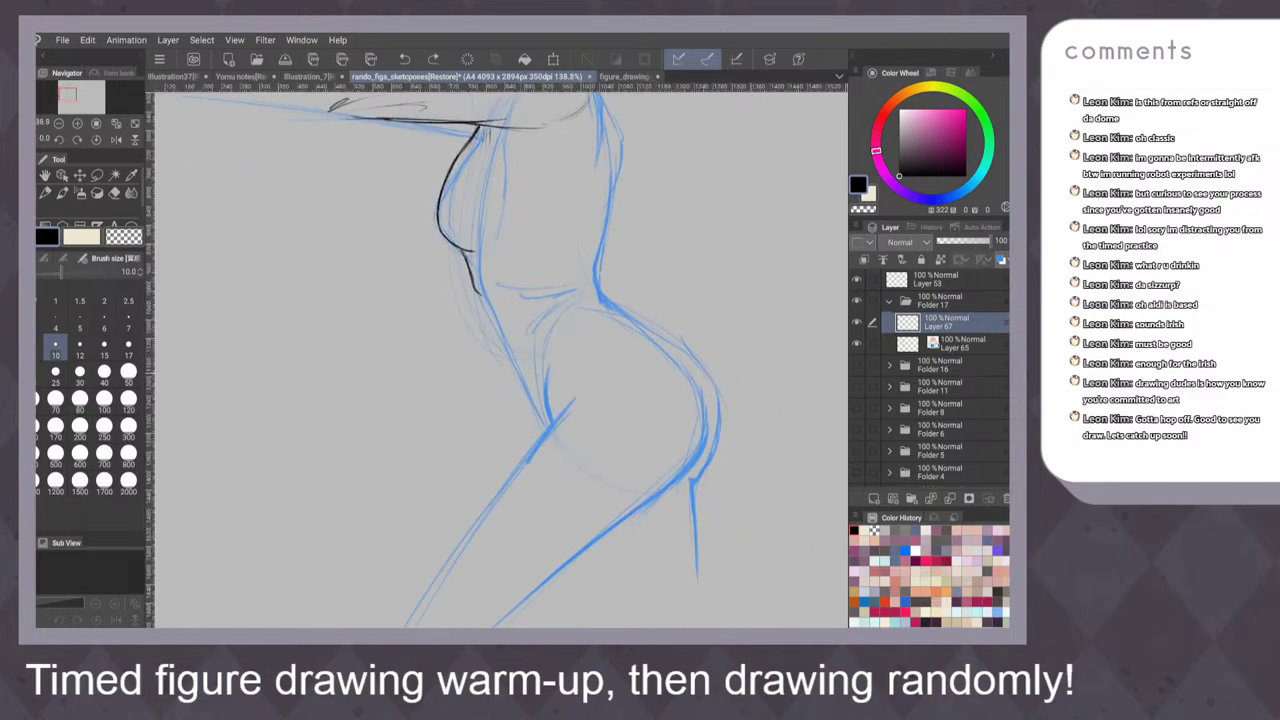
Ink the curved hip lines, the dark crease at the groin and the long front contour of the thigh
{"action": "mouse_move", "coordinate": [517, 374]}
{"action": "left_mouse_down"}
{"action": "mouse_move", "coordinate": [546, 320]}
{"action": "mouse_move", "coordinate": [595, 285]}
{"action": "mouse_move", "coordinate": [624, 304]}
{"action": "mouse_move", "coordinate": [553, 356]}
{"action": "mouse_move", "coordinate": [543, 390]}
{"action": "left_mouse_up"}
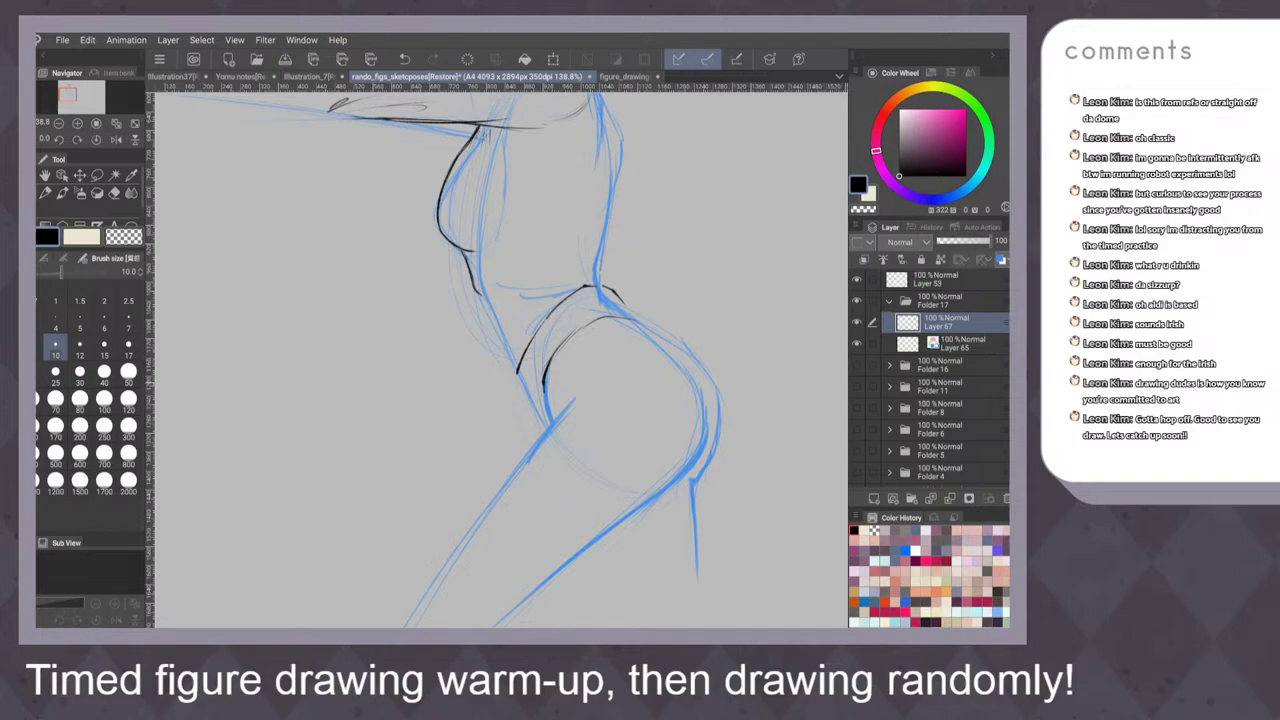
{"action": "mouse_move", "coordinate": [566, 342]}
{"action": "left_mouse_down"}
{"action": "mouse_move", "coordinate": [514, 400]}
{"action": "mouse_move", "coordinate": [535, 419]}
{"action": "left_mouse_up"}
{"action": "mouse_move", "coordinate": [544, 384]}
{"action": "left_mouse_down"}
{"action": "mouse_move", "coordinate": [547, 407]}
{"action": "mouse_move", "coordinate": [412, 606]}
{"action": "mouse_move", "coordinate": [586, 366]}
{"action": "left_mouse_up"}
{"action": "key", "text": "ctrl+z"}
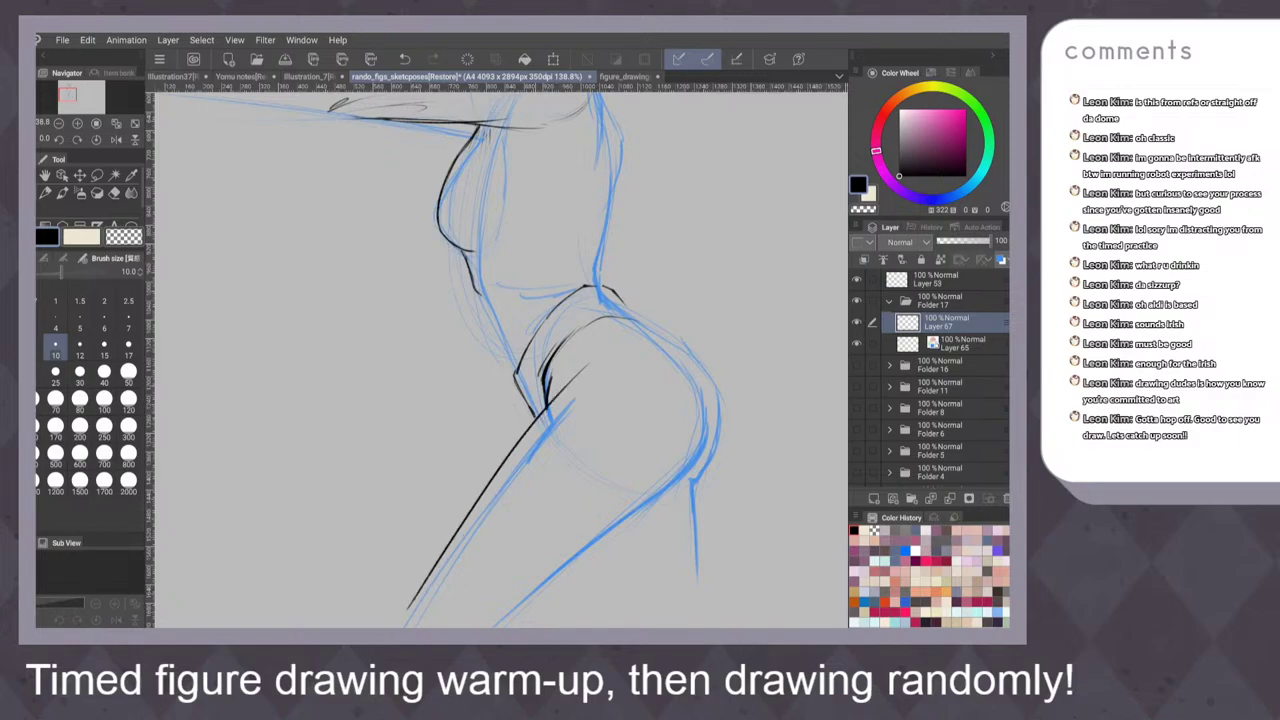
{"action": "scroll", "coordinate": [662, 365], "scroll_direction": "down", "scroll_amount": 3}
{"action": "scroll", "coordinate": [692, 394], "scroll_direction": "up", "scroll_amount": 2}
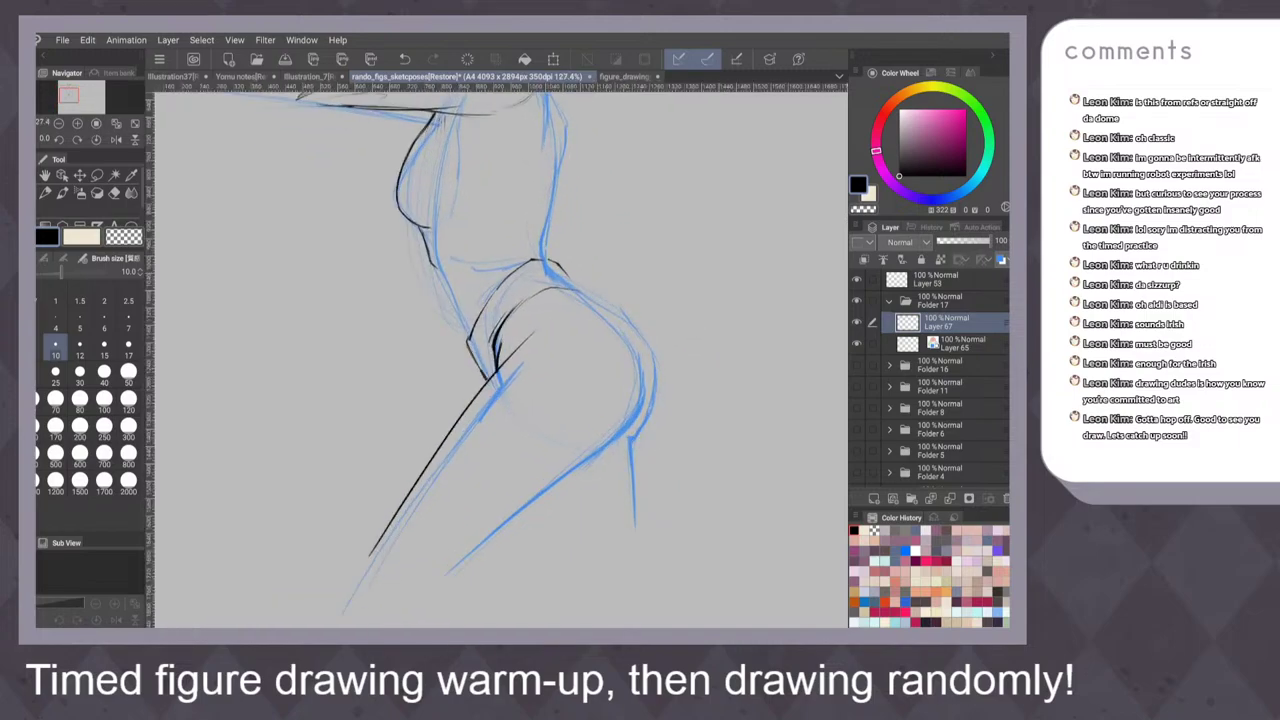
{"action": "scroll", "coordinate": [593, 293], "scroll_direction": "up", "scroll_amount": 2}
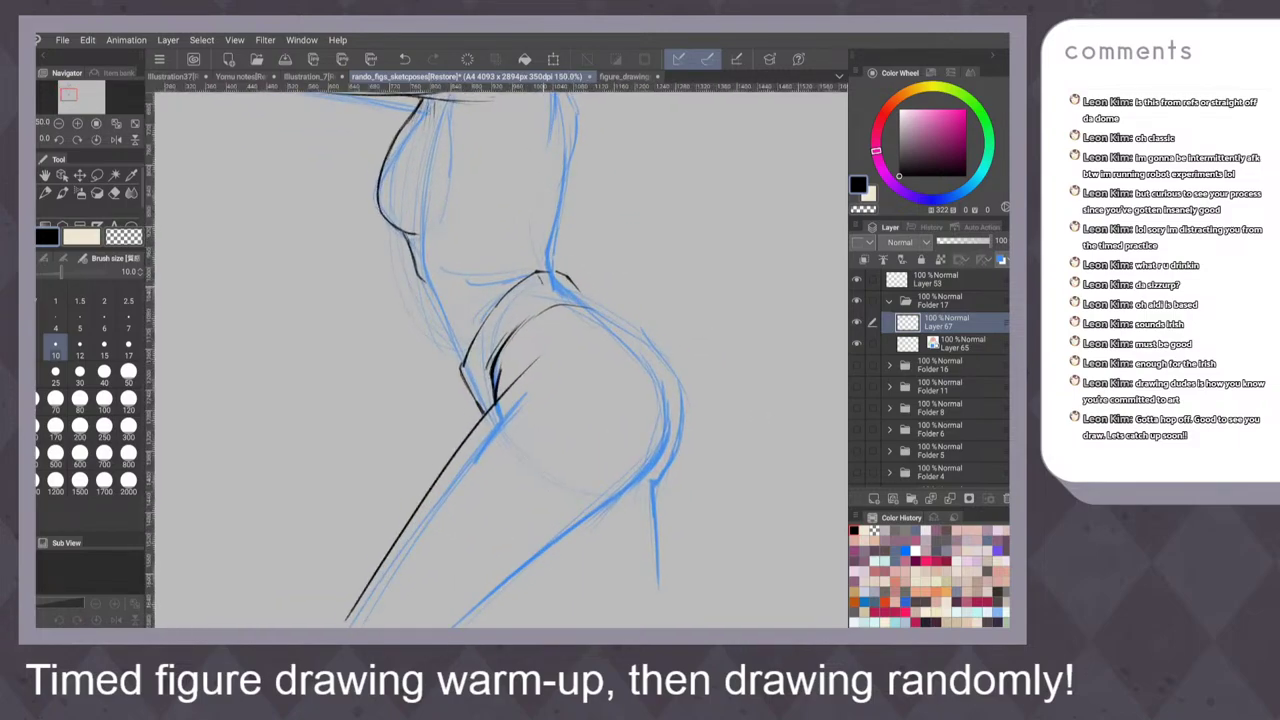
Add a short crease at the lower back and a thicker line running from it onto the hip
{"action": "left_click_drag", "start_coordinate": [539, 274], "coordinate": [549, 307]}
{"action": "left_click_drag", "start_coordinate": [683, 297], "coordinate": [685, 286]}
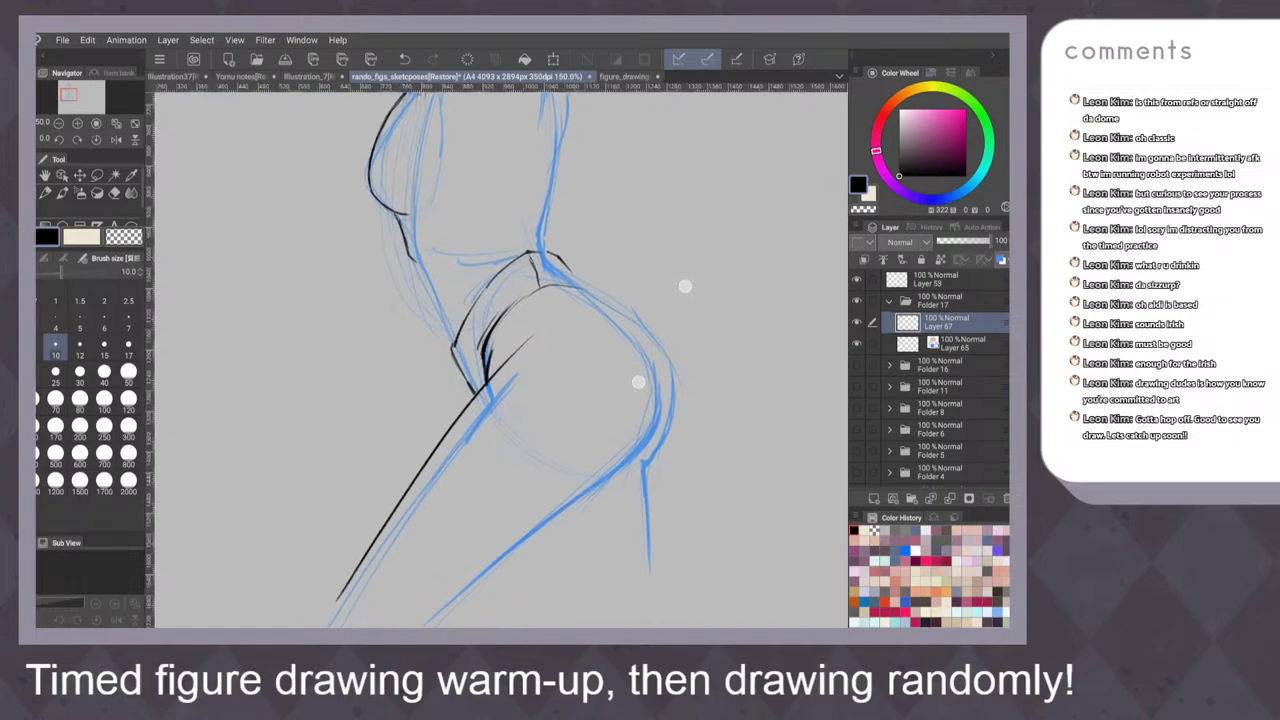
{"action": "key", "text": "ctrl+z"}
{"action": "key", "text": "ctrl+z"}
{"action": "left_click_drag", "start_coordinate": [544, 250], "coordinate": [592, 293]}
{"action": "left_click_drag", "start_coordinate": [688, 302], "coordinate": [659, 261]}
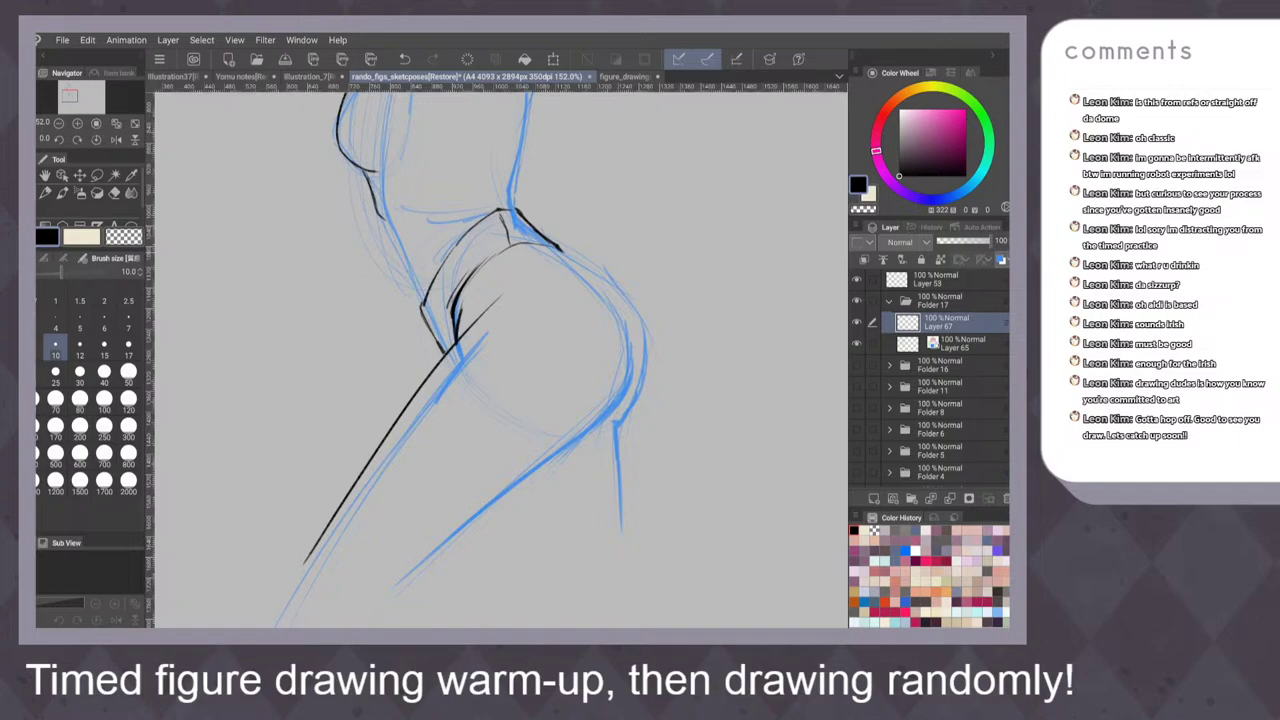
Ink the rounded rear contour of the hip and continue it along the underside of the near thigh
{"action": "left_click_drag", "start_coordinate": [560, 248], "coordinate": [621, 417]}
{"action": "key", "text": "ctrl+z"}
{"action": "left_click_drag", "start_coordinate": [559, 246], "coordinate": [604, 426]}
{"action": "left_click_drag", "start_coordinate": [602, 424], "coordinate": [396, 576]}
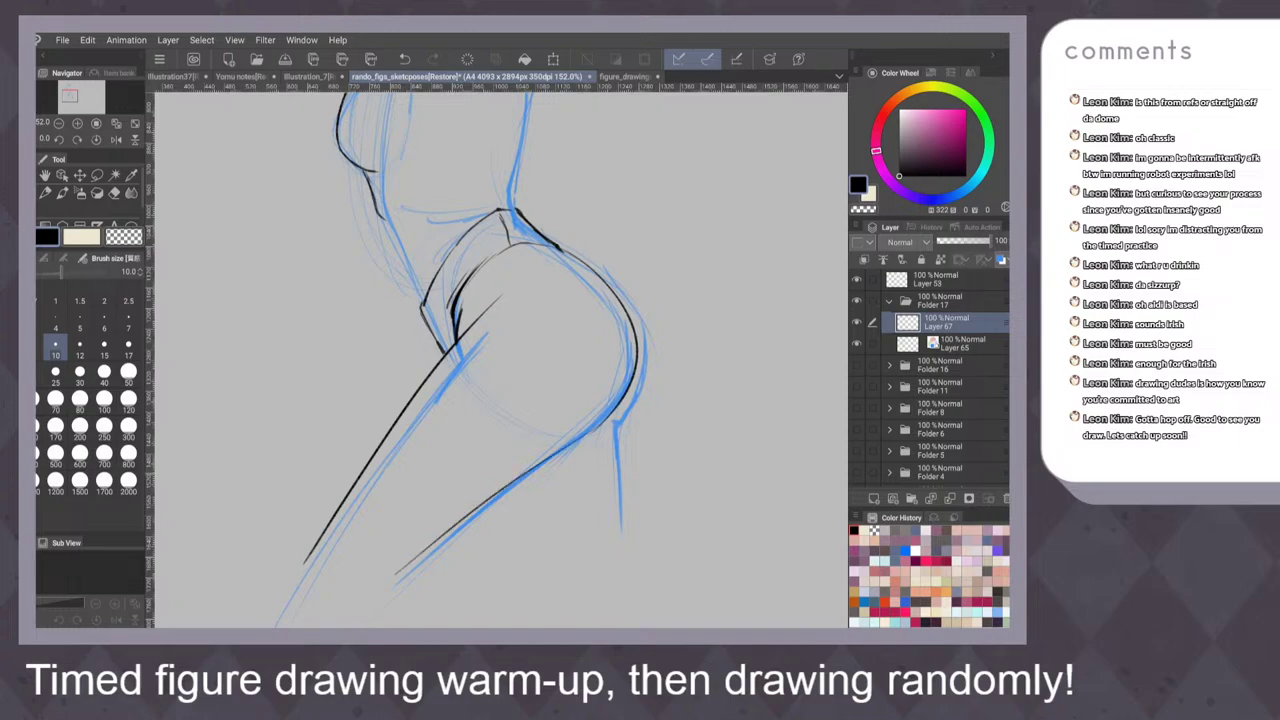
{"action": "key", "text": "ctrl+z"}
{"action": "left_click_drag", "start_coordinate": [610, 416], "coordinate": [400, 578]}
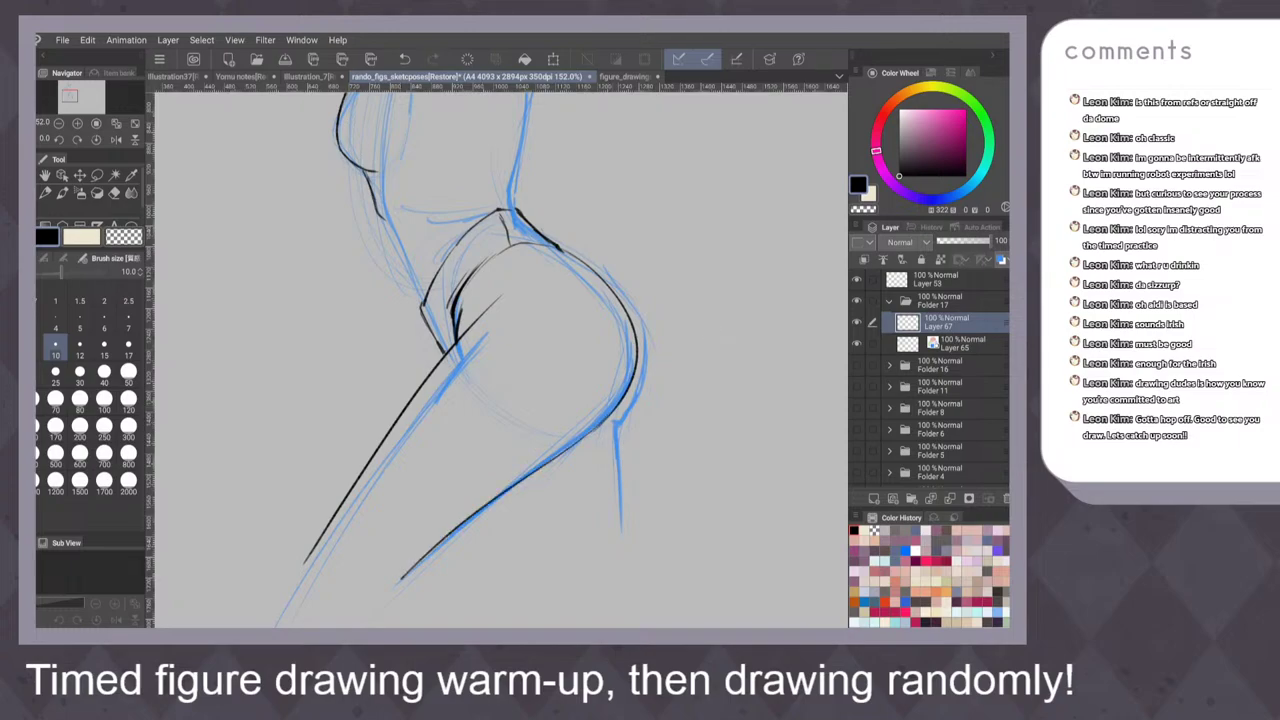
Thicken the upper section of the rear hip contour where it meets the lower-back line
{"action": "left_click_drag", "start_coordinate": [689, 329], "coordinate": [641, 300]}
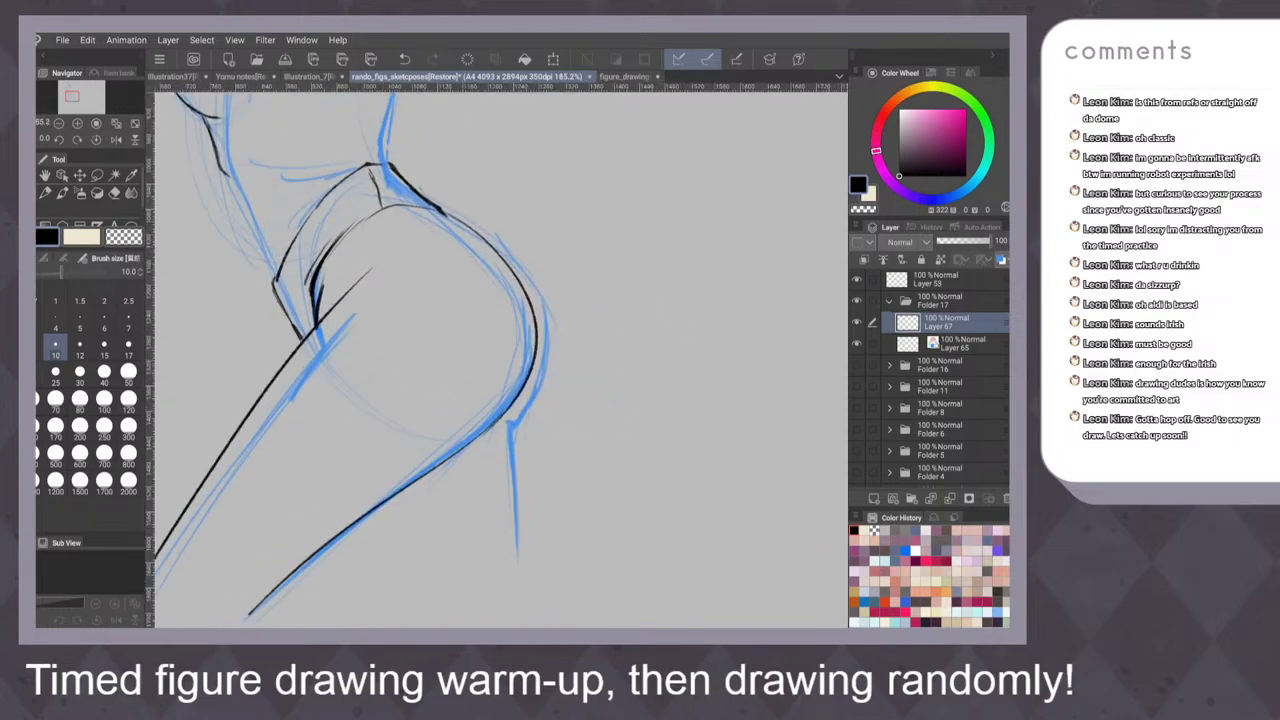
{"action": "left_click_drag", "start_coordinate": [569, 221], "coordinate": [558, 280]}
{"action": "left_click_drag", "start_coordinate": [381, 345], "coordinate": [493, 275]}
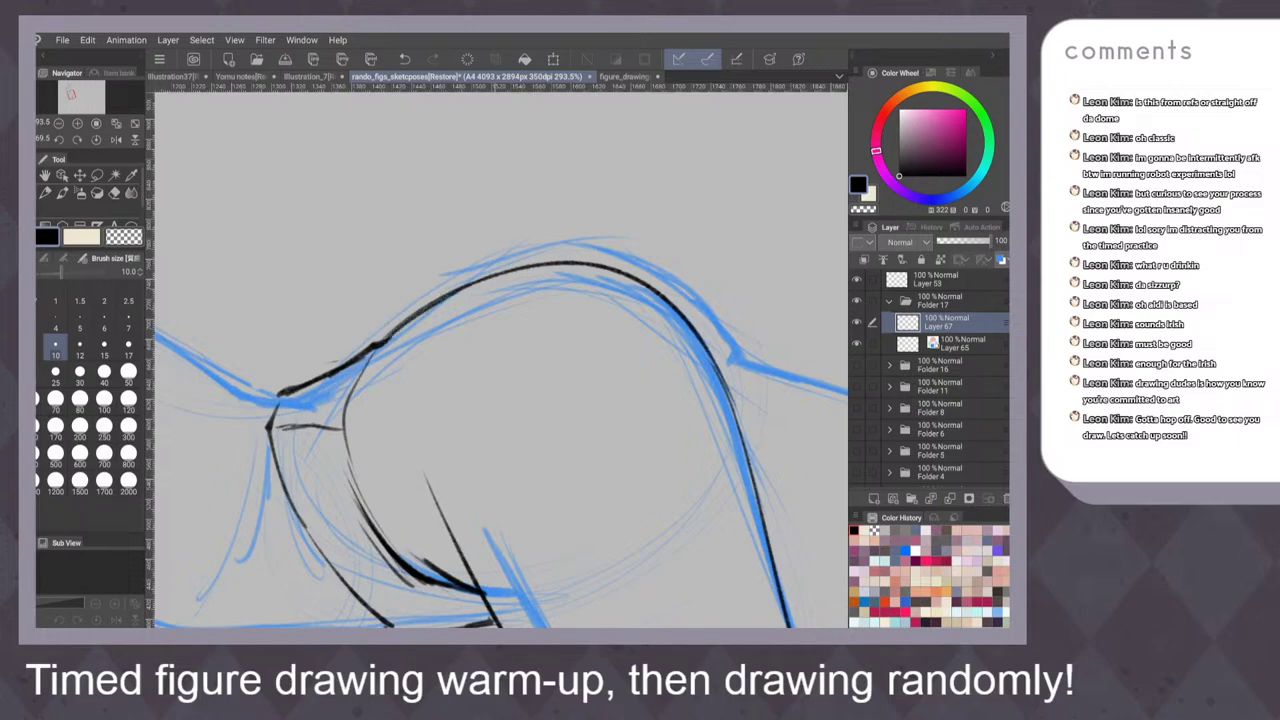
{"action": "left_click_drag", "start_coordinate": [388, 342], "coordinate": [493, 281]}
{"action": "mouse_move", "coordinate": [625, 244]}
{"action": "left_mouse_down"}
{"action": "mouse_move", "coordinate": [614, 292]}
{"action": "mouse_move", "coordinate": [563, 290]}
{"action": "left_mouse_up"}
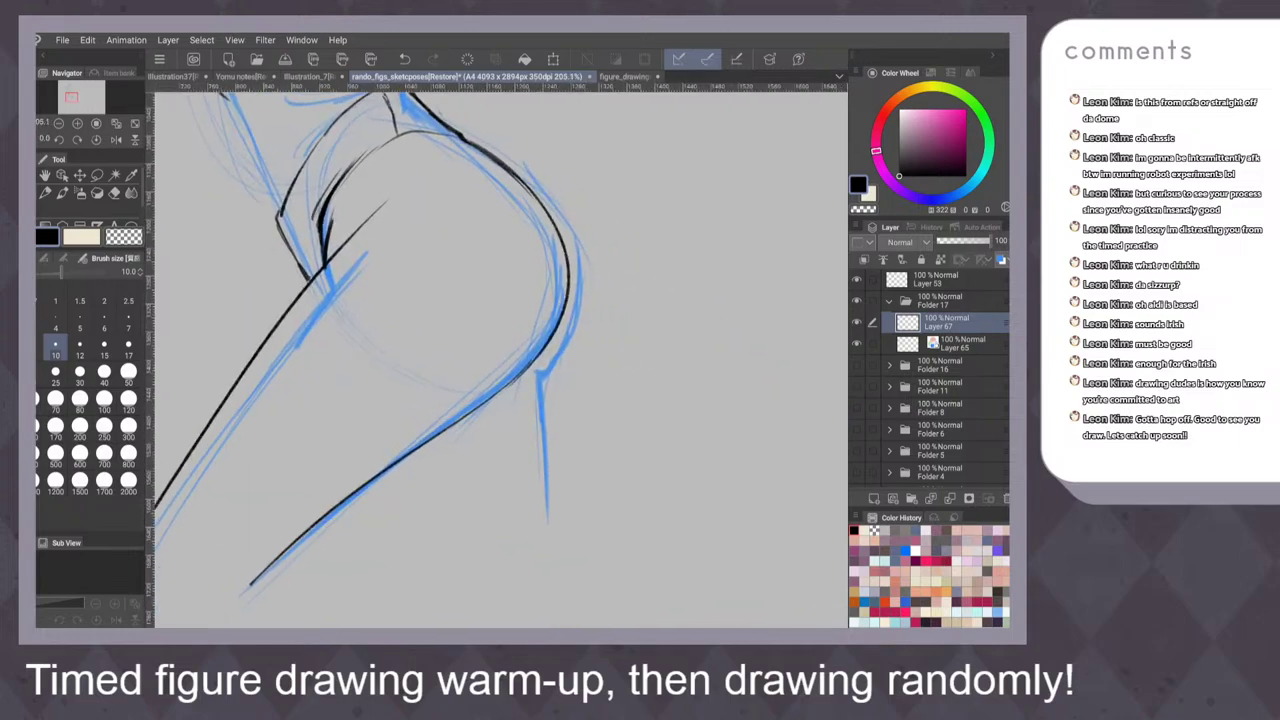
Draw a second outer curve just behind the rear hip contour for the far side of the hips
{"action": "left_click_drag", "start_coordinate": [538, 198], "coordinate": [574, 358]}
{"action": "key", "text": "ctrl+z"}
{"action": "mouse_move", "coordinate": [546, 208]}
{"action": "left_mouse_down"}
{"action": "mouse_move", "coordinate": [570, 268]}
{"action": "mouse_move", "coordinate": [578, 358]}
{"action": "left_mouse_up"}
{"action": "left_click_drag", "start_coordinate": [577, 302], "coordinate": [541, 470]}
{"action": "key", "text": "ctrl+z"}
{"action": "key", "text": "ctrl+z"}
{"action": "left_click_drag", "start_coordinate": [579, 298], "coordinate": [541, 524]}
{"action": "left_click_drag", "start_coordinate": [557, 381], "coordinate": [538, 537]}
{"action": "key", "text": "ctrl+z"}
{"action": "key", "text": "ctrl+z"}
{"action": "key", "text": "ctrl+z"}
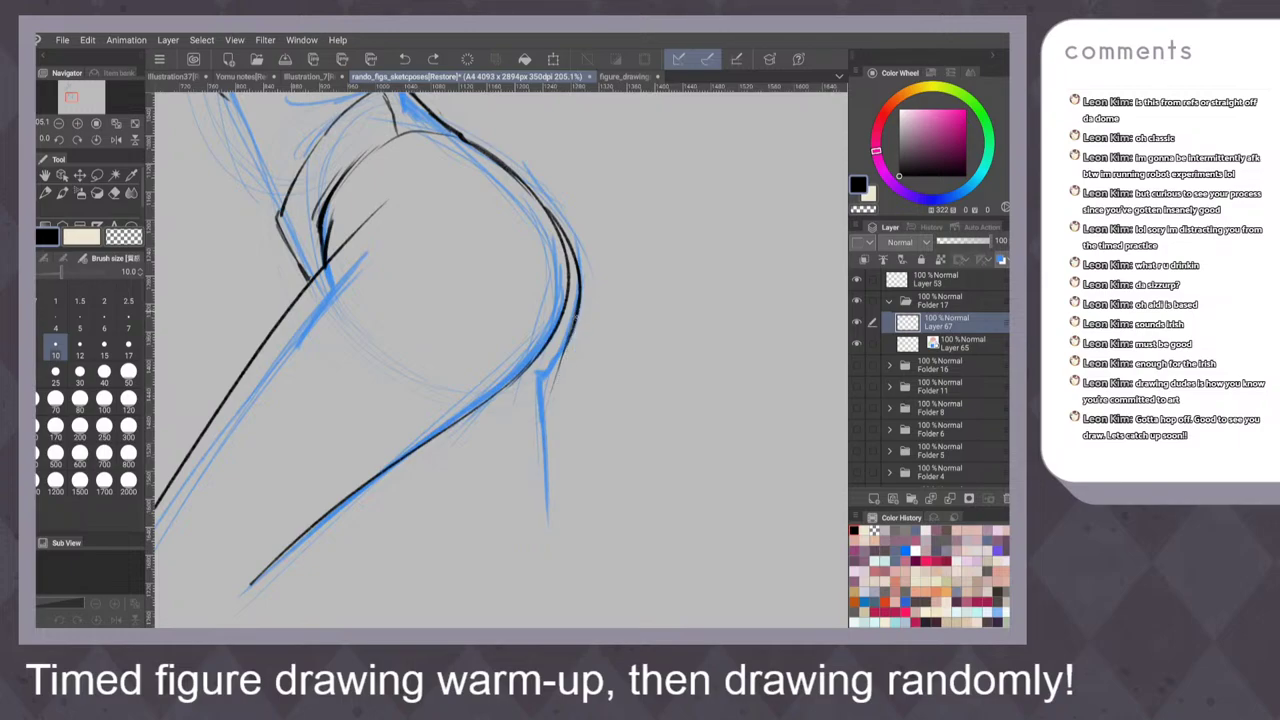
Ink the back contour of the far leg from the outer hip curve downward with overlapping strokes
{"action": "mouse_move", "coordinate": [578, 314]}
{"action": "left_mouse_down"}
{"action": "mouse_move", "coordinate": [543, 383]}
{"action": "mouse_move", "coordinate": [538, 455]}
{"action": "left_mouse_up"}
{"action": "left_click_drag", "start_coordinate": [546, 384], "coordinate": [532, 556]}
{"action": "left_click_drag", "start_coordinate": [539, 456], "coordinate": [532, 550]}
{"action": "left_click_drag", "start_coordinate": [538, 484], "coordinate": [530, 536]}
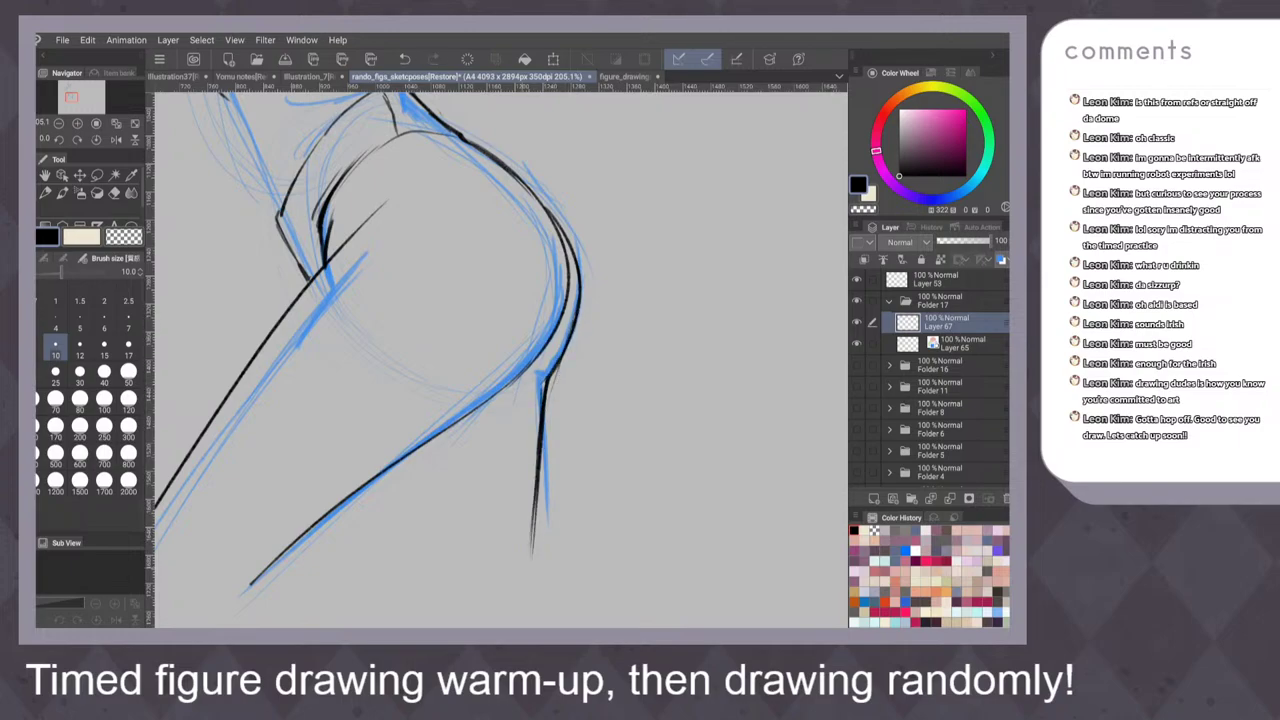
Darken the far leg's back contour and add a short line for its front edge beneath the near thigh
{"action": "left_click_drag", "start_coordinate": [547, 378], "coordinate": [531, 520]}
{"action": "mouse_move", "coordinate": [664, 307]}
{"action": "left_mouse_down"}
{"action": "mouse_move", "coordinate": [676, 244]}
{"action": "mouse_move", "coordinate": [640, 360]}
{"action": "left_mouse_up"}
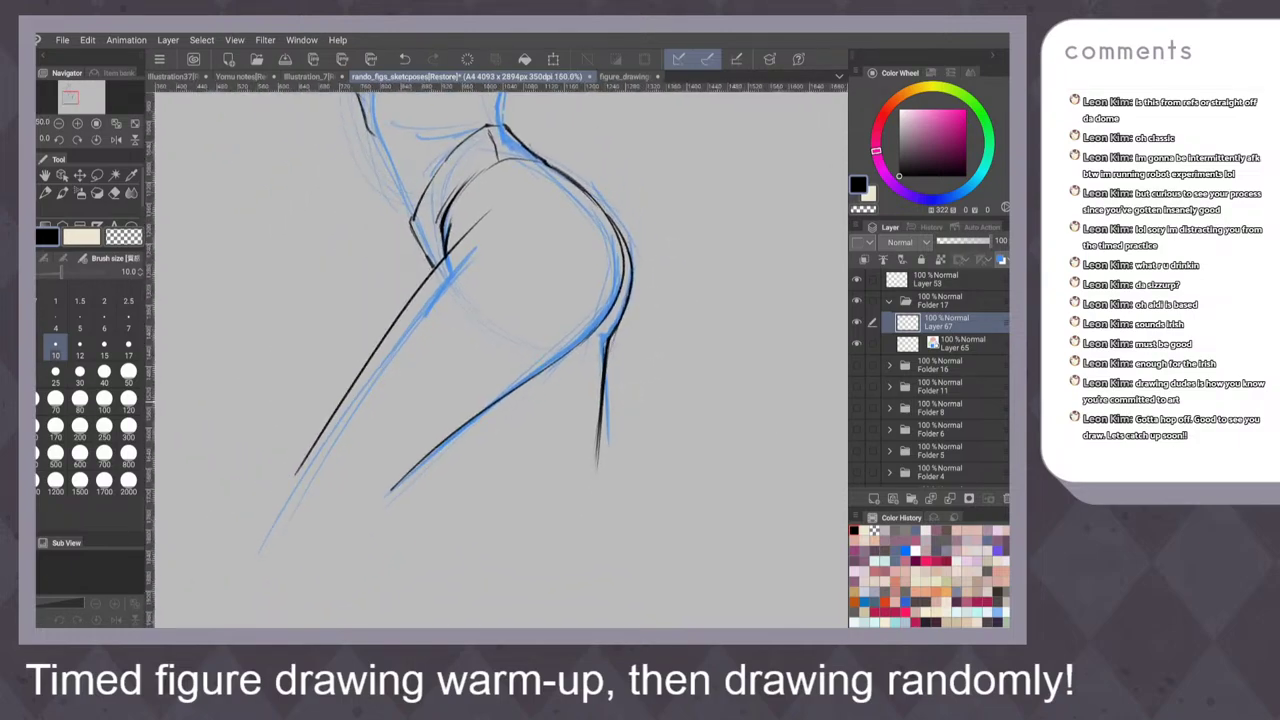
{"action": "left_click_drag", "start_coordinate": [483, 411], "coordinate": [492, 474]}
{"action": "mouse_move", "coordinate": [671, 332]}
{"action": "left_mouse_down"}
{"action": "mouse_move", "coordinate": [660, 375]}
{"action": "mouse_move", "coordinate": [680, 363]}
{"action": "mouse_move", "coordinate": [675, 420]}
{"action": "left_mouse_up"}
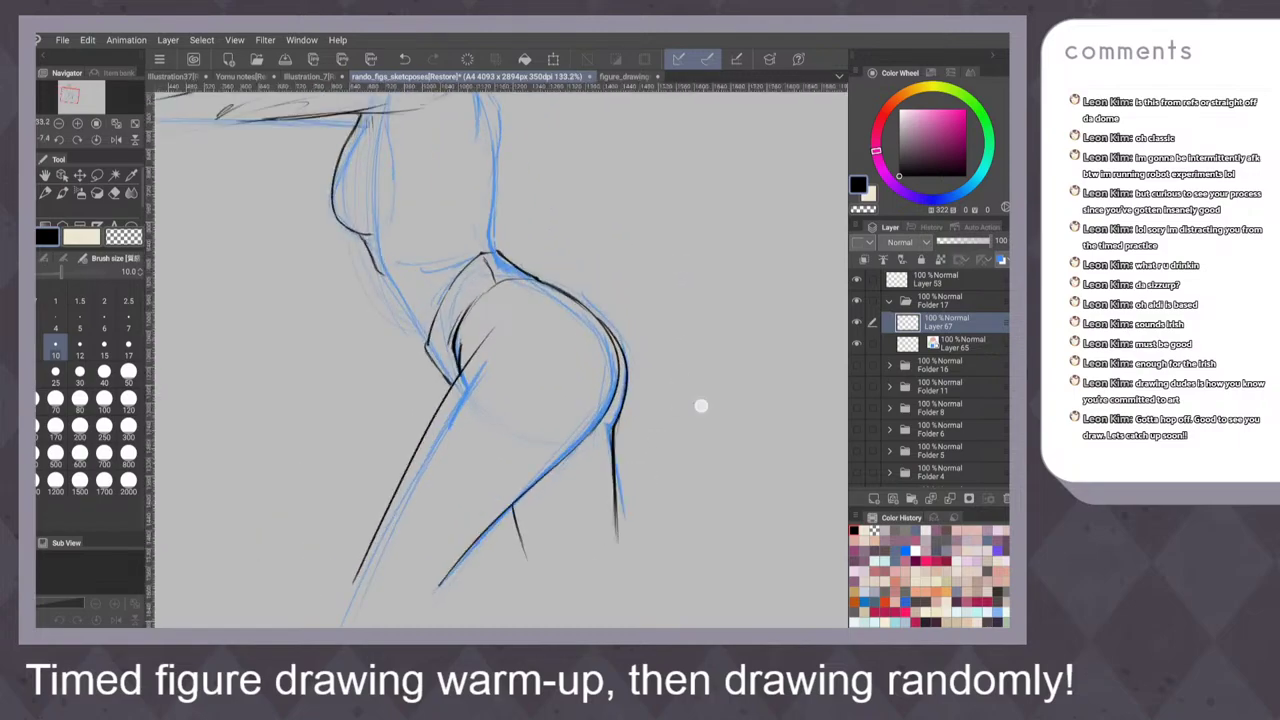
{"action": "scroll", "coordinate": [608, 473], "scroll_direction": "up", "scroll_amount": 5}
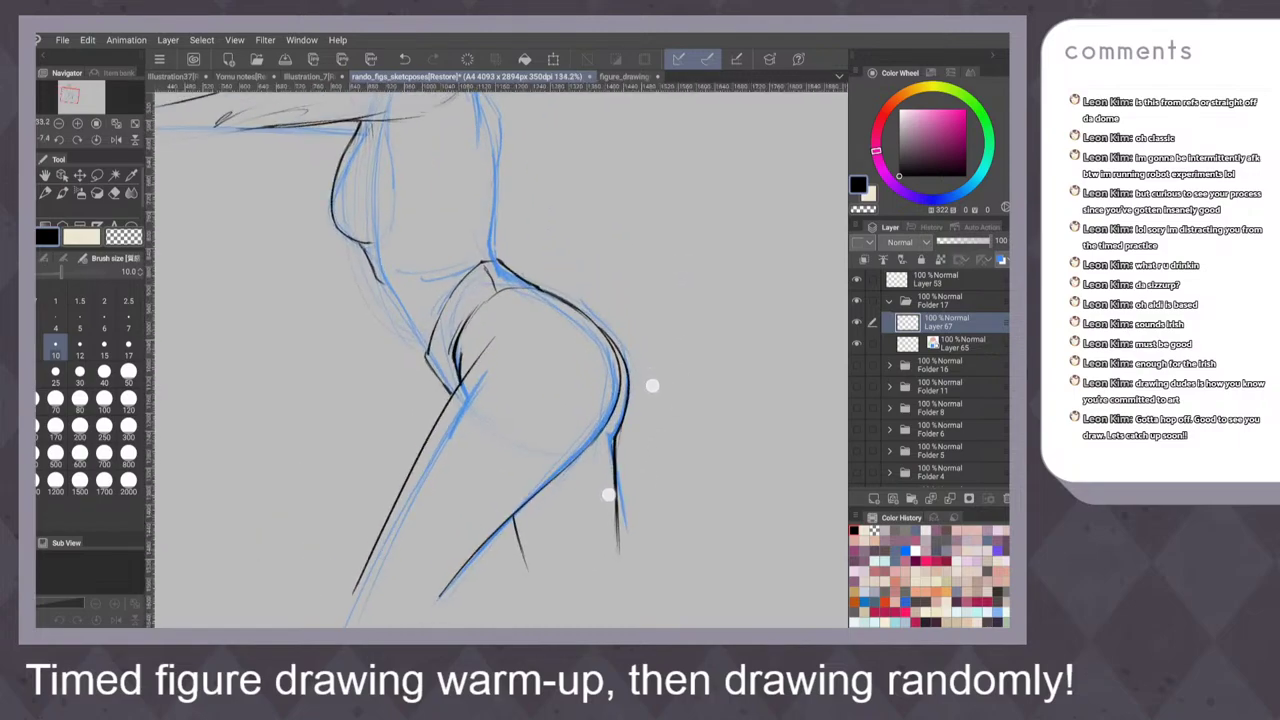
Trim the overshooting upper end of the near thigh's front line at the hip crease
{"action": "mouse_move", "coordinate": [474, 330]}
{"action": "left_mouse_down"}
{"action": "mouse_move", "coordinate": [446, 365]}
{"action": "mouse_move", "coordinate": [464, 347]}
{"action": "mouse_move", "coordinate": [425, 363]}
{"action": "left_mouse_up"}
{"action": "mouse_move", "coordinate": [448, 364]}
{"action": "left_mouse_down"}
{"action": "mouse_move", "coordinate": [419, 393]}
{"action": "mouse_move", "coordinate": [438, 372]}
{"action": "left_mouse_up"}
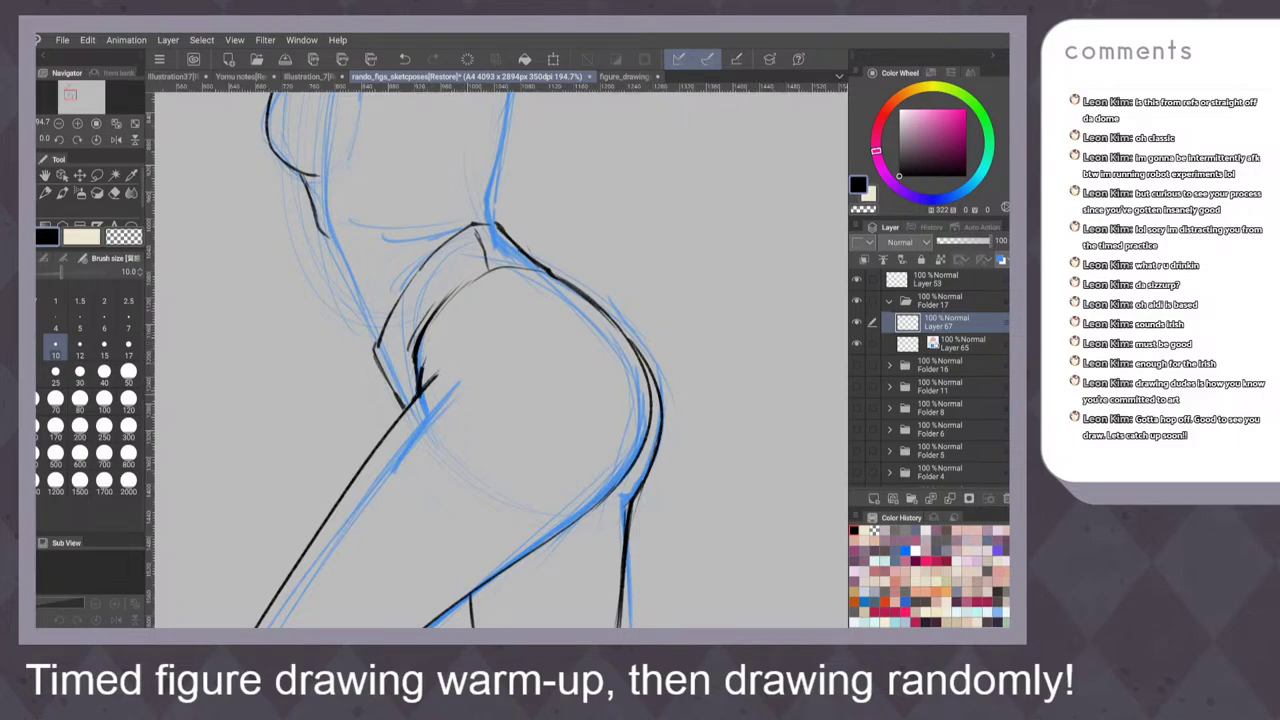
{"action": "scroll", "coordinate": [654, 363], "scroll_direction": "down", "scroll_amount": 3}
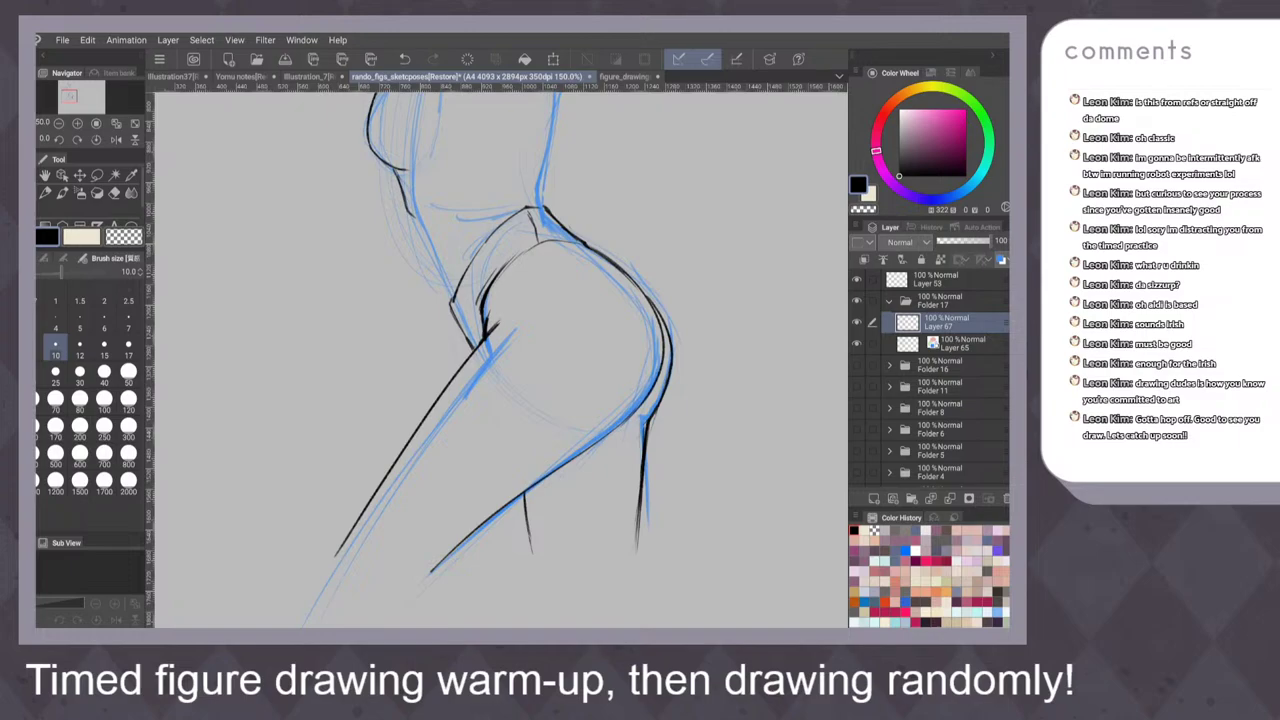
{"action": "scroll", "coordinate": [610, 422], "scroll_direction": "down", "scroll_amount": 2}
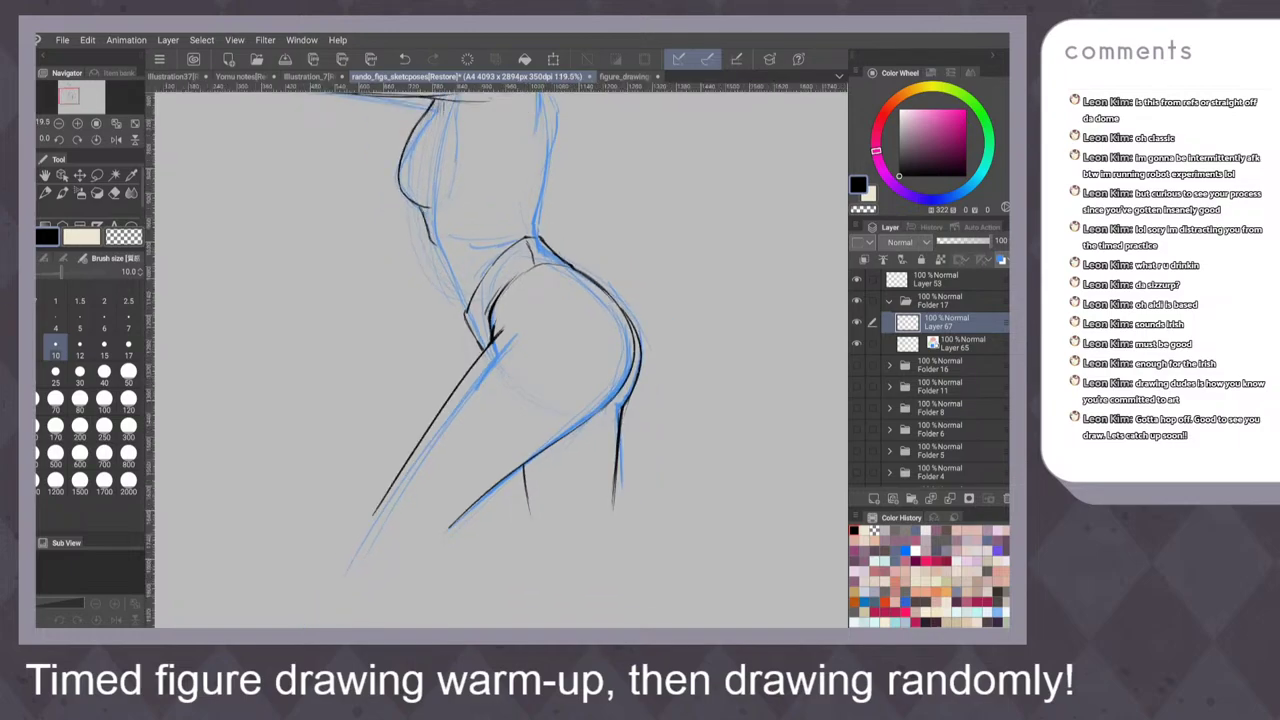
{"action": "scroll", "coordinate": [540, 340], "scroll_direction": "up", "scroll_amount": 8}
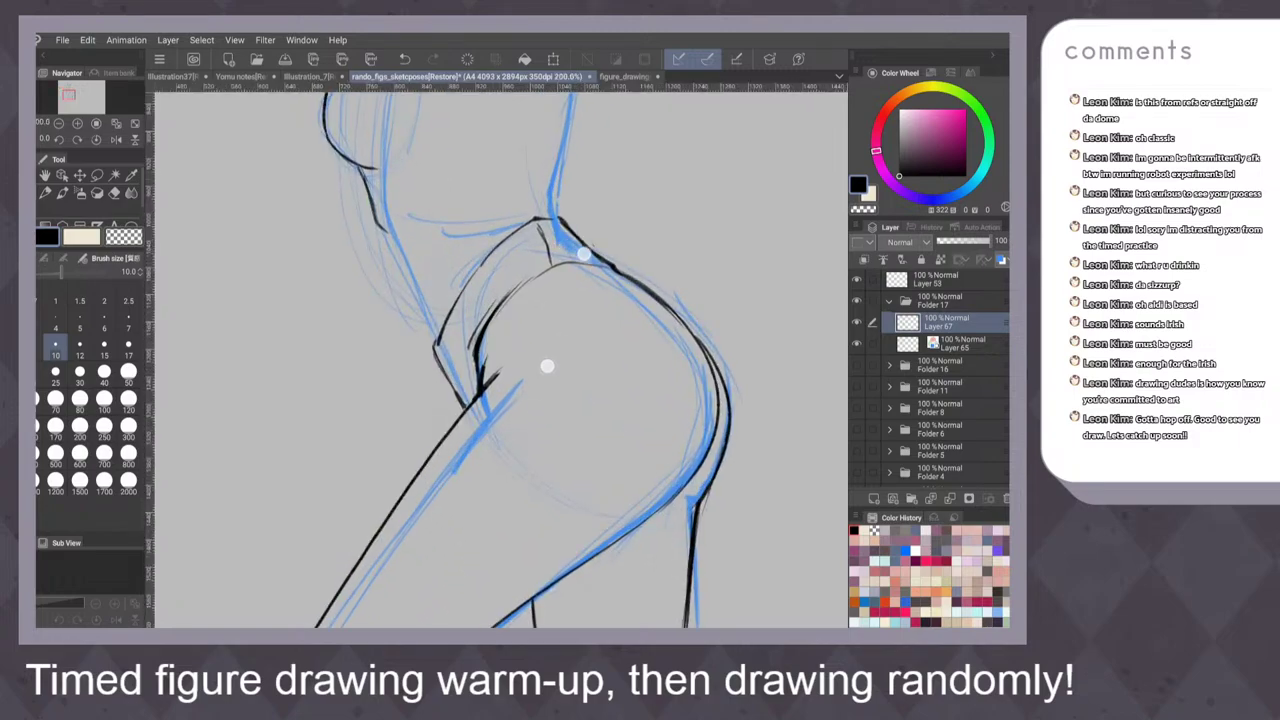
Ink the lower belly's front contour toward the hip and draw the shirt hem curving back across the waist
{"action": "left_click_drag", "start_coordinate": [421, 140], "coordinate": [381, 320]}
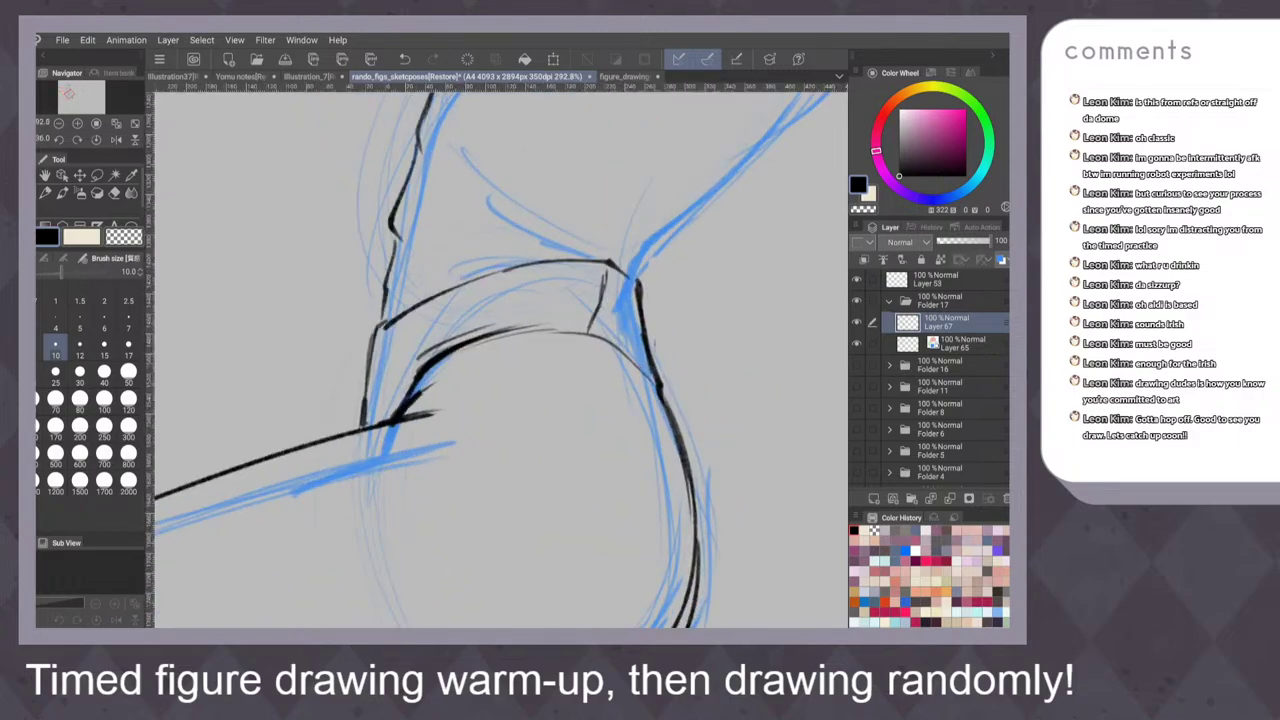
{"action": "scroll", "coordinate": [544, 349], "scroll_direction": "down", "scroll_amount": 4}
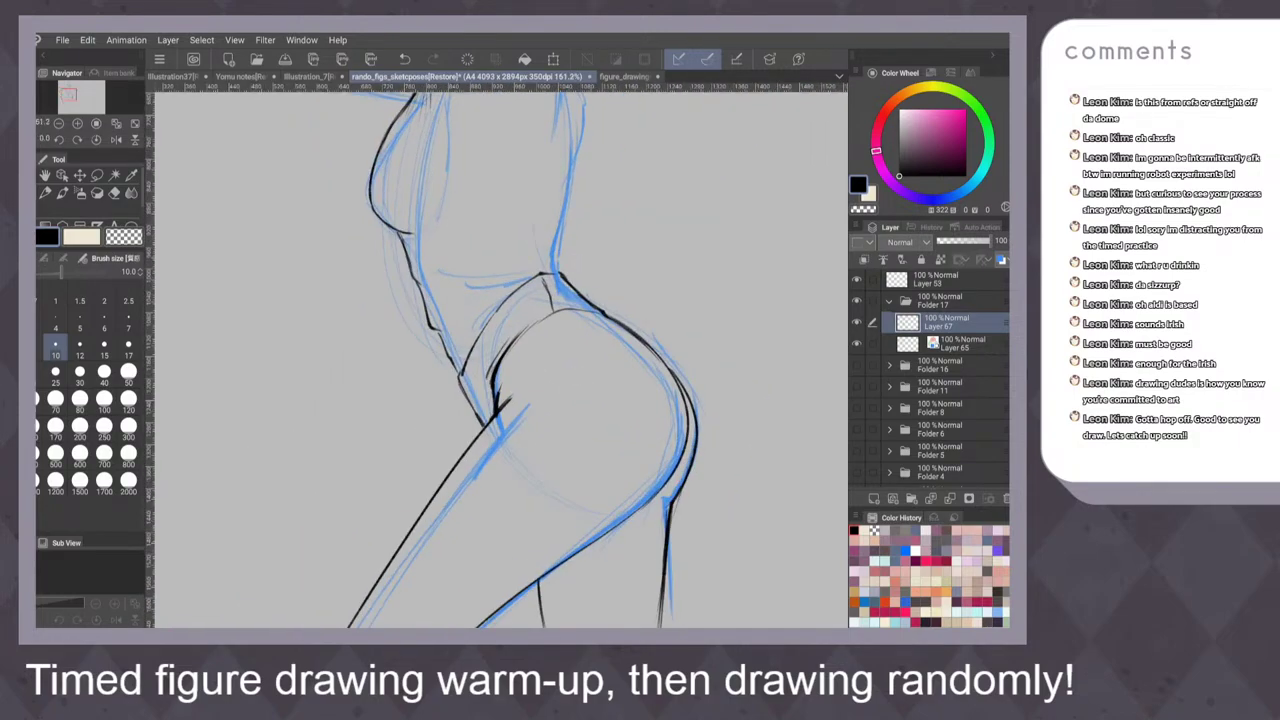
{"action": "scroll", "coordinate": [545, 355], "scroll_direction": "up", "scroll_amount": 3}
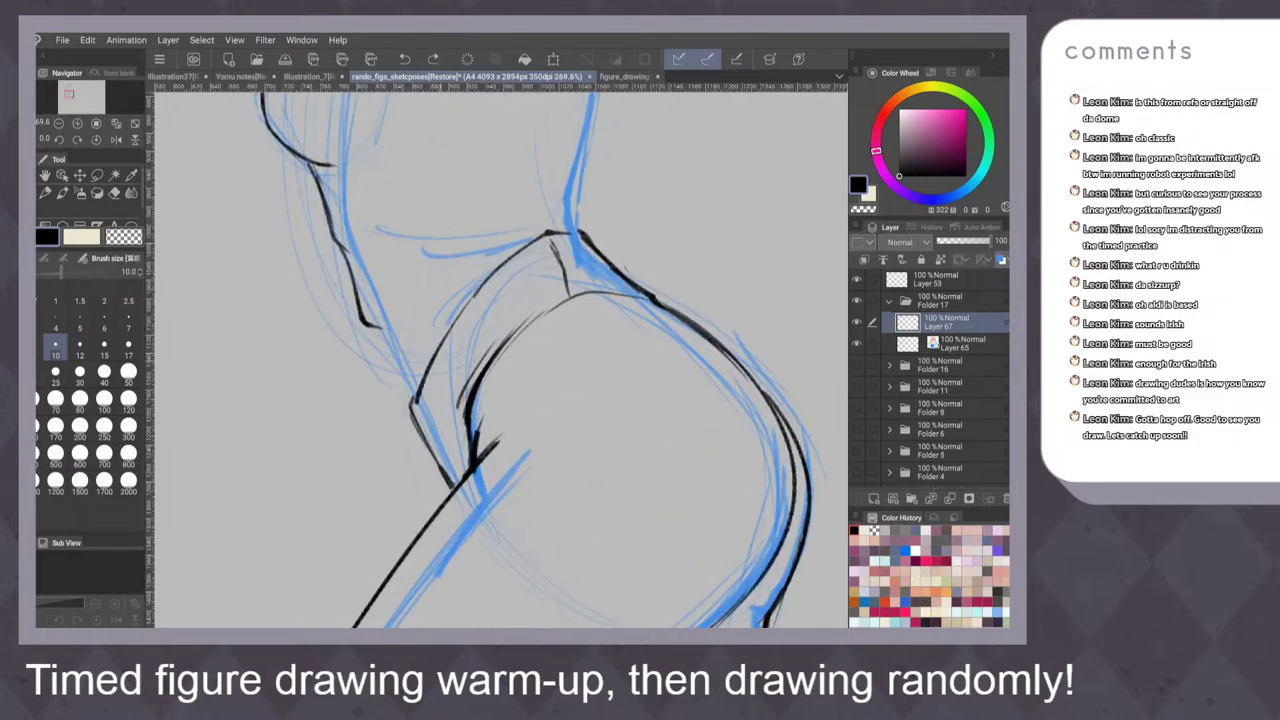
{"action": "left_click_drag", "start_coordinate": [482, 286], "coordinate": [408, 332]}
{"action": "mouse_move", "coordinate": [366, 322]}
{"action": "left_mouse_down"}
{"action": "mouse_move", "coordinate": [368, 336]}
{"action": "mouse_move", "coordinate": [400, 331]}
{"action": "mouse_move", "coordinate": [462, 300]}
{"action": "left_mouse_up"}
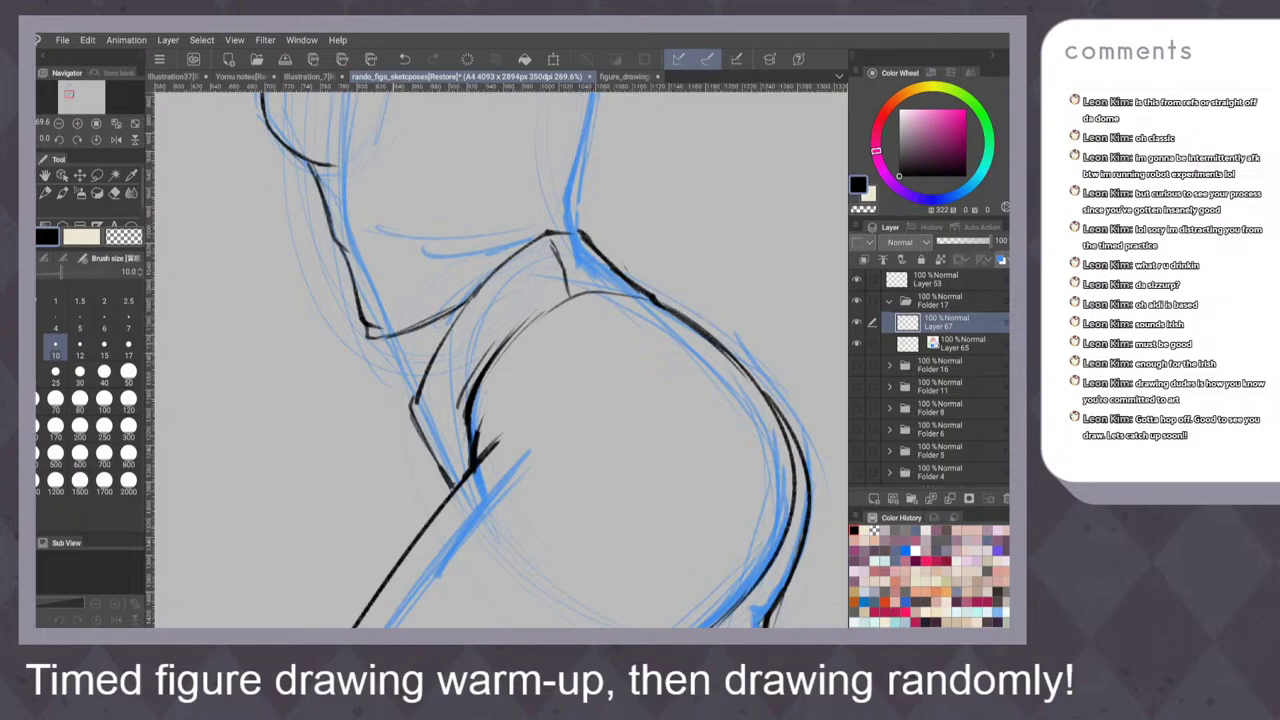
{"action": "mouse_move", "coordinate": [386, 334]}
{"action": "left_mouse_down"}
{"action": "mouse_move", "coordinate": [416, 392]}
{"action": "mouse_move", "coordinate": [392, 334]}
{"action": "left_mouse_up"}
{"action": "scroll", "coordinate": [600, 300], "scroll_direction": "down", "scroll_amount": 5}
{"action": "scroll", "coordinate": [607, 354], "scroll_direction": "up", "scroll_amount": 2}
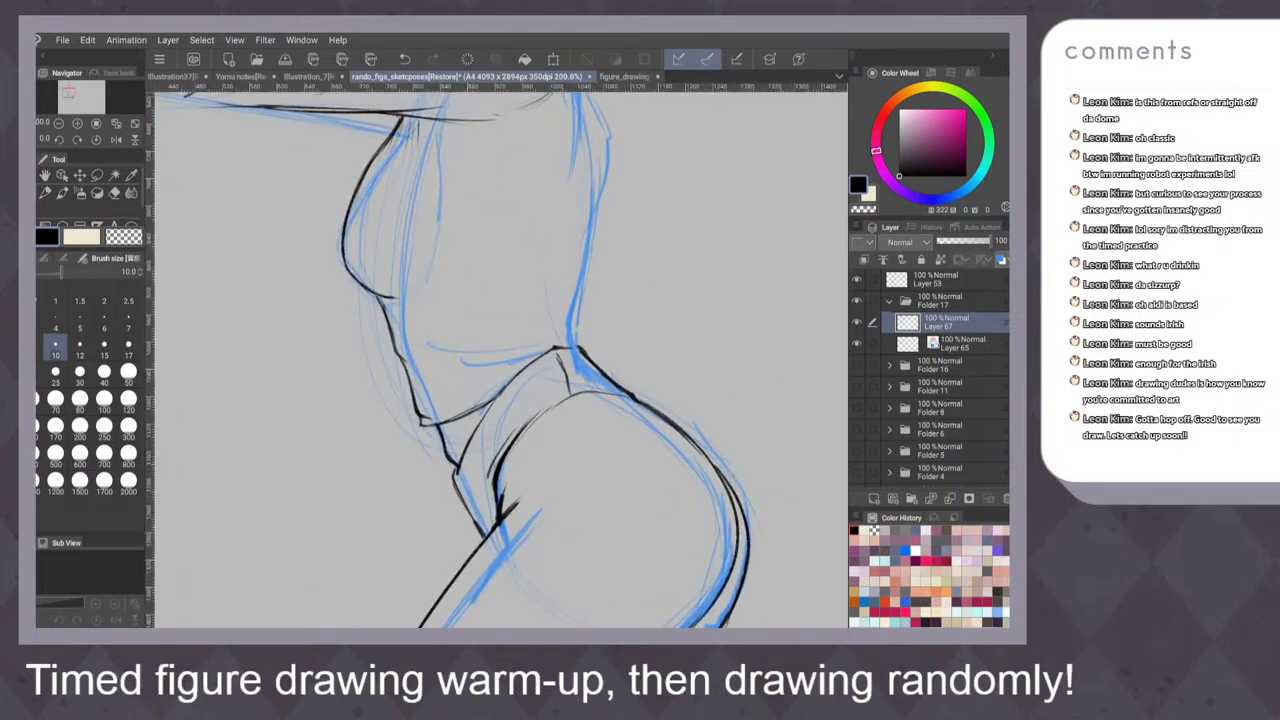
Draw thin shirt folds fanning forward from the lower-back pinch across the lower belly
{"action": "key", "text": "ctrl+z"}
{"action": "left_click_drag", "start_coordinate": [543, 357], "coordinate": [460, 411]}
{"action": "left_click_drag", "start_coordinate": [552, 350], "coordinate": [428, 366]}
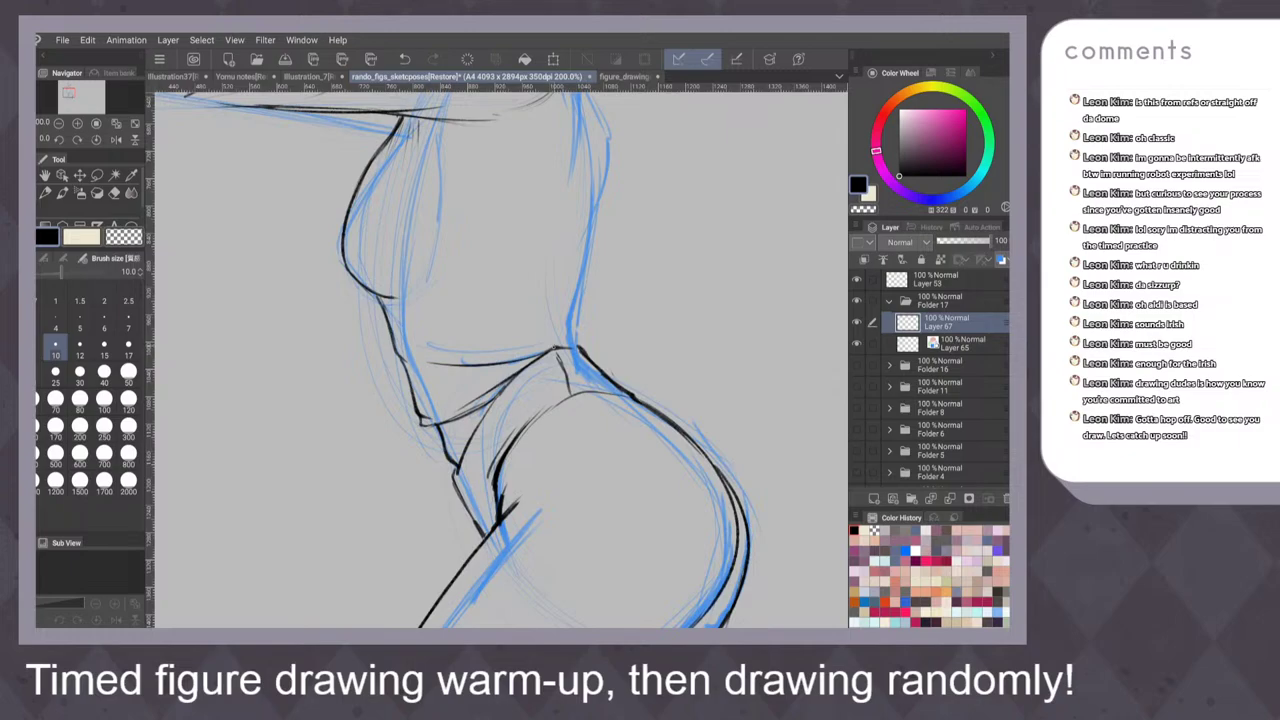
{"action": "left_click_drag", "start_coordinate": [550, 347], "coordinate": [372, 340]}
{"action": "key", "text": "ctrl+z"}
{"action": "left_click_drag", "start_coordinate": [626, 332], "coordinate": [645, 308]}
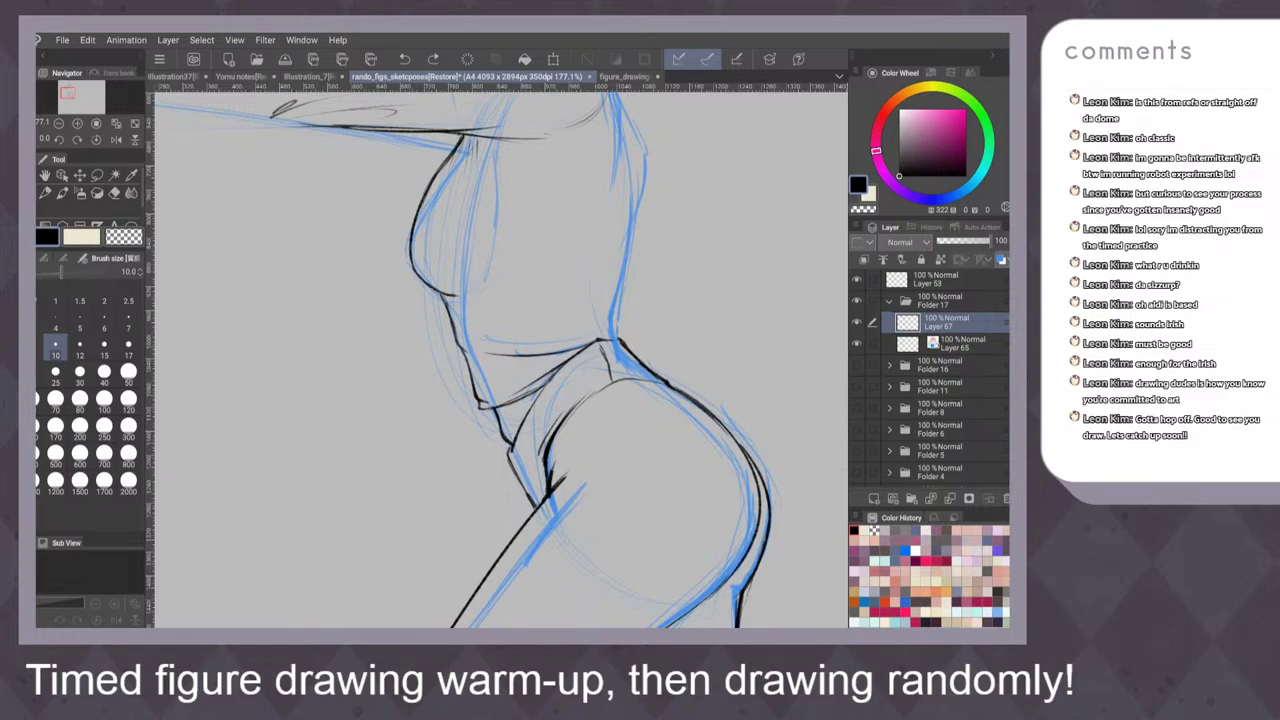
Draw a light fold curve from beneath the bust across the torso toward the lower back
{"action": "left_click_drag", "start_coordinate": [470, 315], "coordinate": [584, 334]}
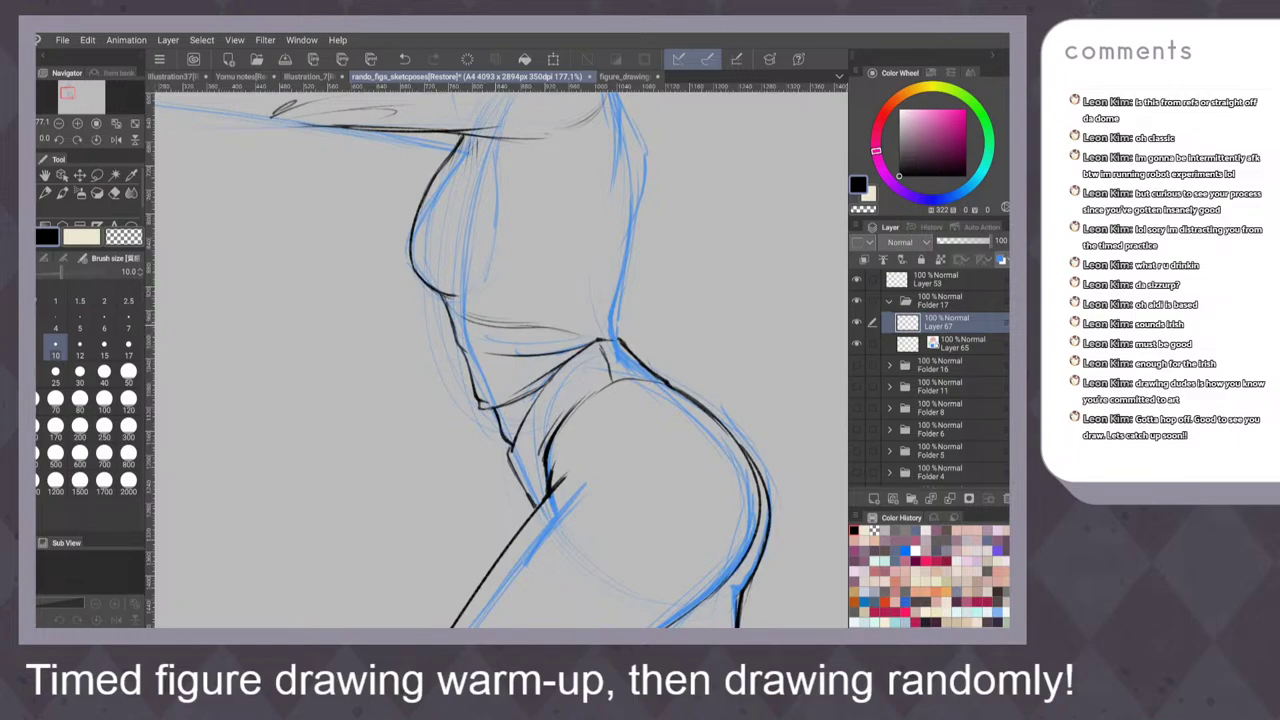
{"action": "key", "text": "ctrl+z"}
{"action": "key", "text": "ctrl+z"}
{"action": "left_click_drag", "start_coordinate": [454, 304], "coordinate": [612, 337]}
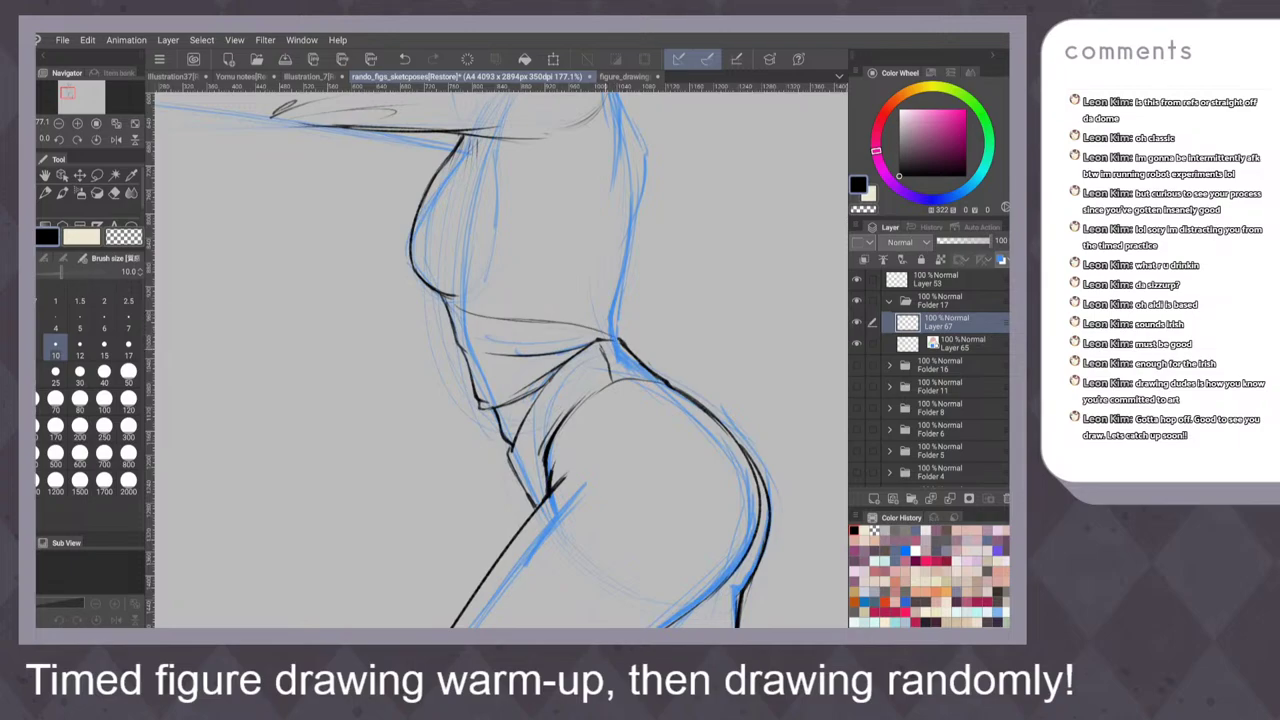
{"action": "key", "text": "ctrl+z"}
{"action": "key", "text": "ctrl+z"}
{"action": "left_click_drag", "start_coordinate": [470, 315], "coordinate": [578, 321]}
{"action": "left_click_drag", "start_coordinate": [452, 299], "coordinate": [486, 311]}
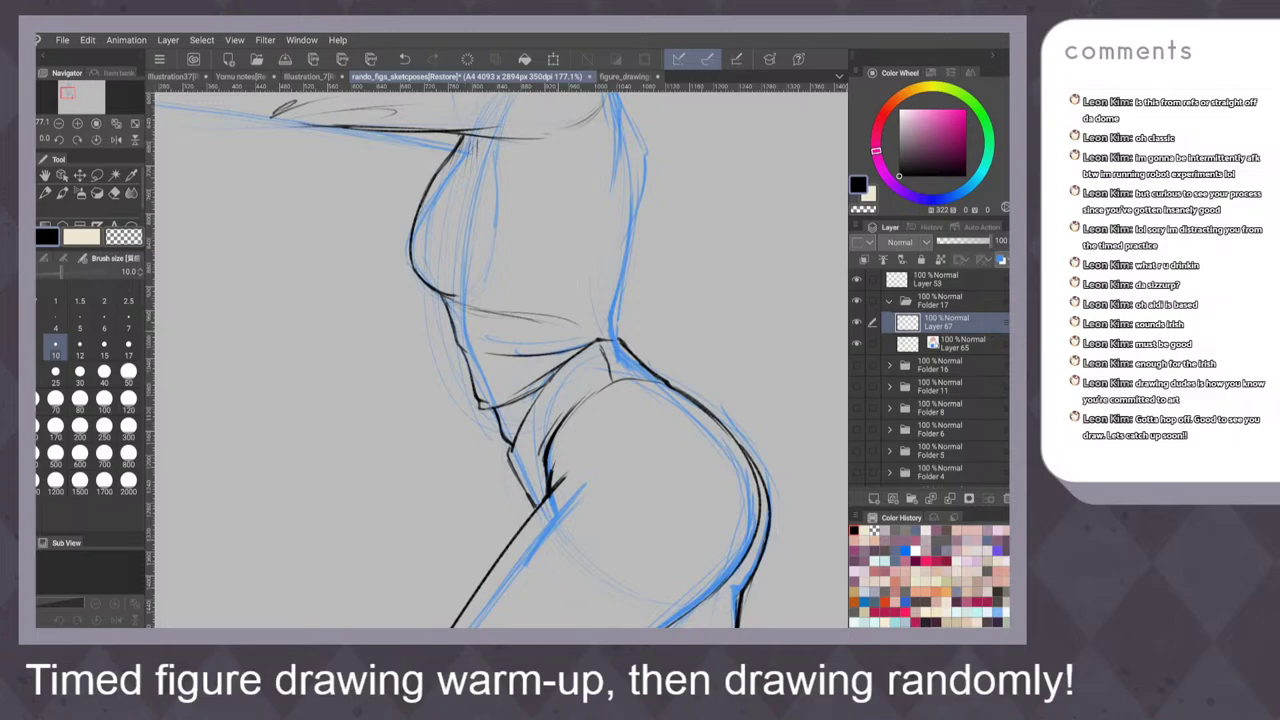
Ink the pinched shirt contour at the lower back and add long diagonal folds running down to it
{"action": "key", "text": "ctrl+alt+0"}
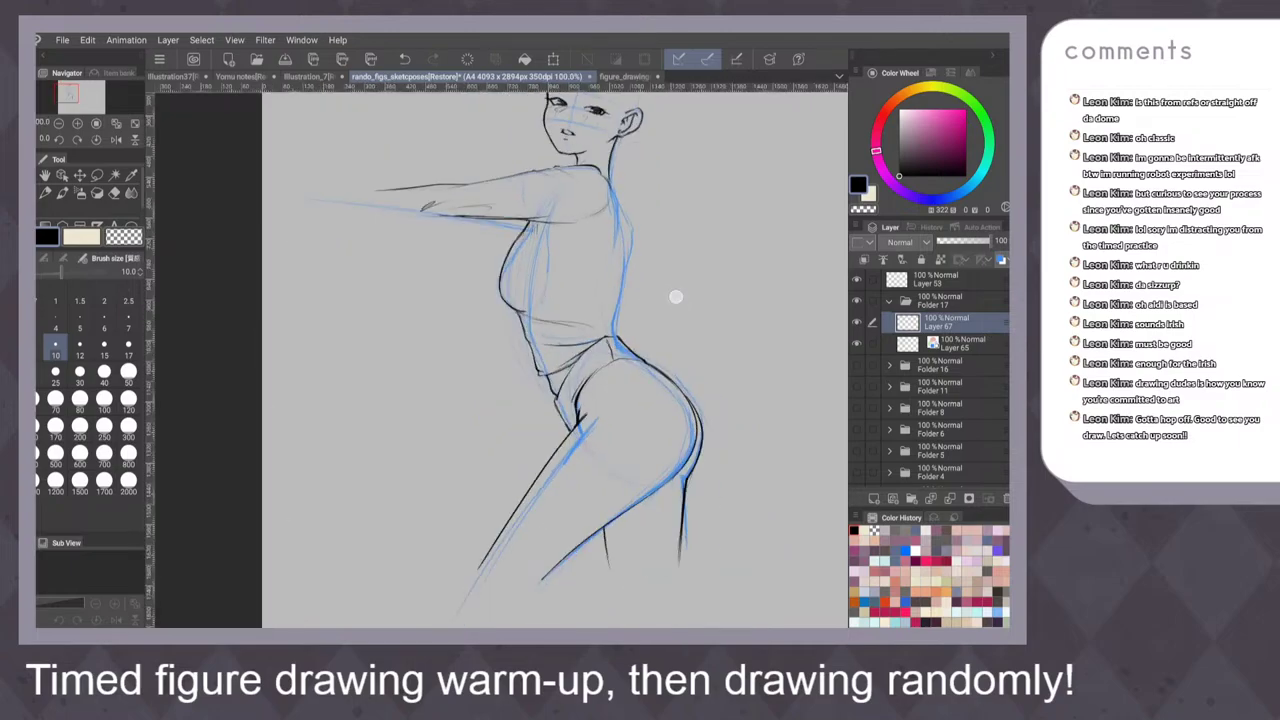
{"action": "scroll", "coordinate": [640, 410], "scroll_direction": "up", "scroll_amount": 1}
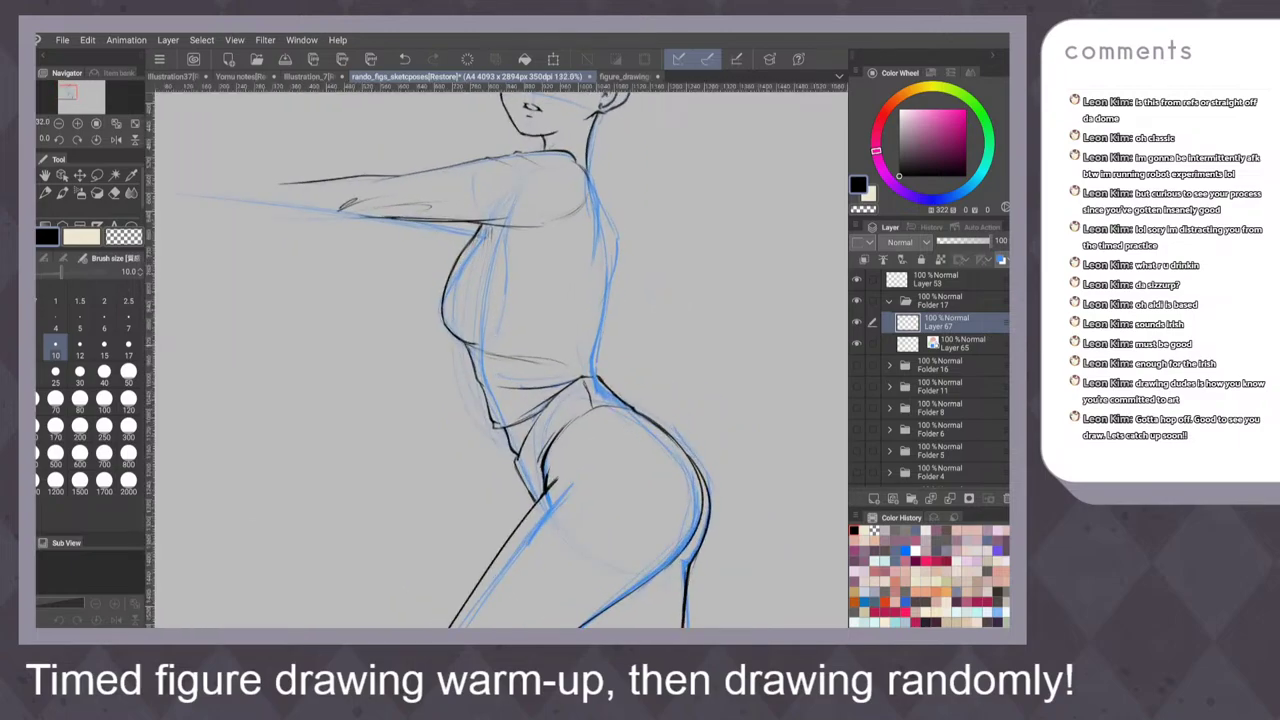
{"action": "left_click_drag", "start_coordinate": [596, 348], "coordinate": [599, 376]}
{"action": "mouse_move", "coordinate": [533, 258]}
{"action": "left_mouse_down"}
{"action": "mouse_move", "coordinate": [543, 320]}
{"action": "mouse_move", "coordinate": [579, 335]}
{"action": "left_mouse_up"}
{"action": "left_click_drag", "start_coordinate": [545, 295], "coordinate": [583, 338]}
{"action": "left_click_drag", "start_coordinate": [568, 354], "coordinate": [591, 367]}
{"action": "left_click_drag", "start_coordinate": [559, 325], "coordinate": [588, 342]}
{"action": "left_click_drag", "start_coordinate": [597, 336], "coordinate": [600, 352]}
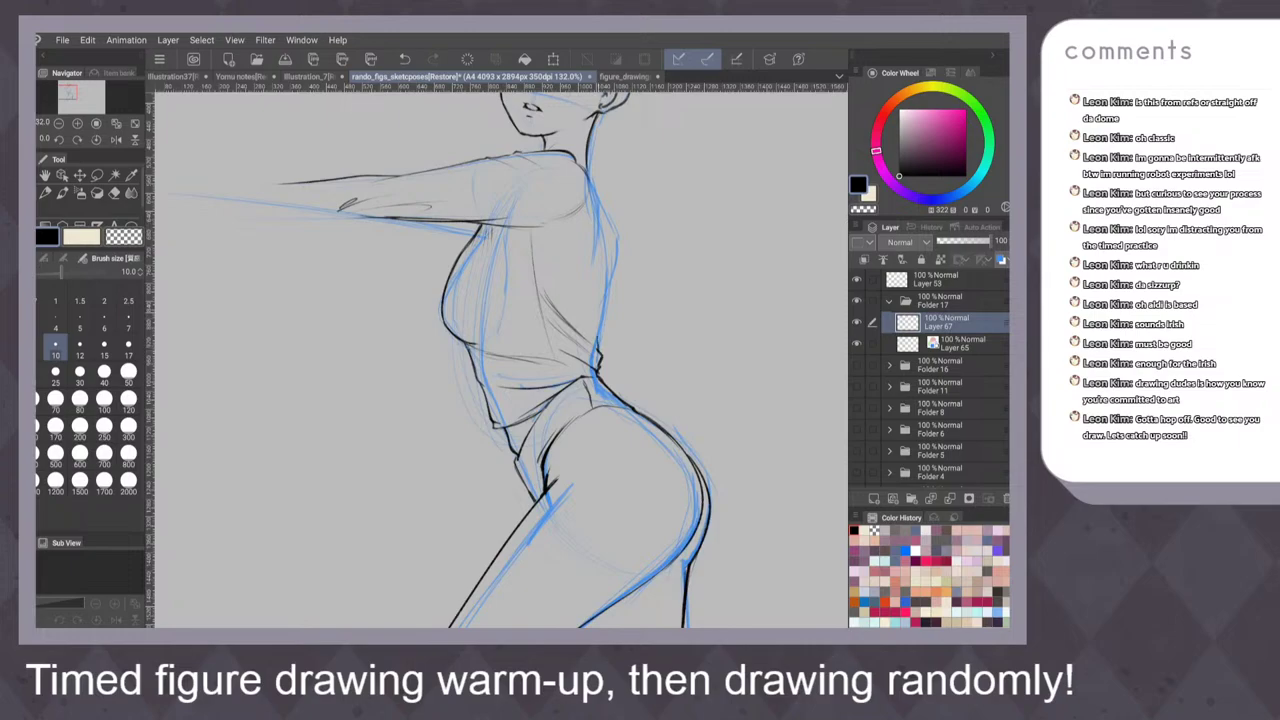
Ink the upper-back contour from the shoulder downward and check the figure in a mirrored view
{"action": "scroll", "coordinate": [645, 410], "scroll_direction": "up", "scroll_amount": 2}
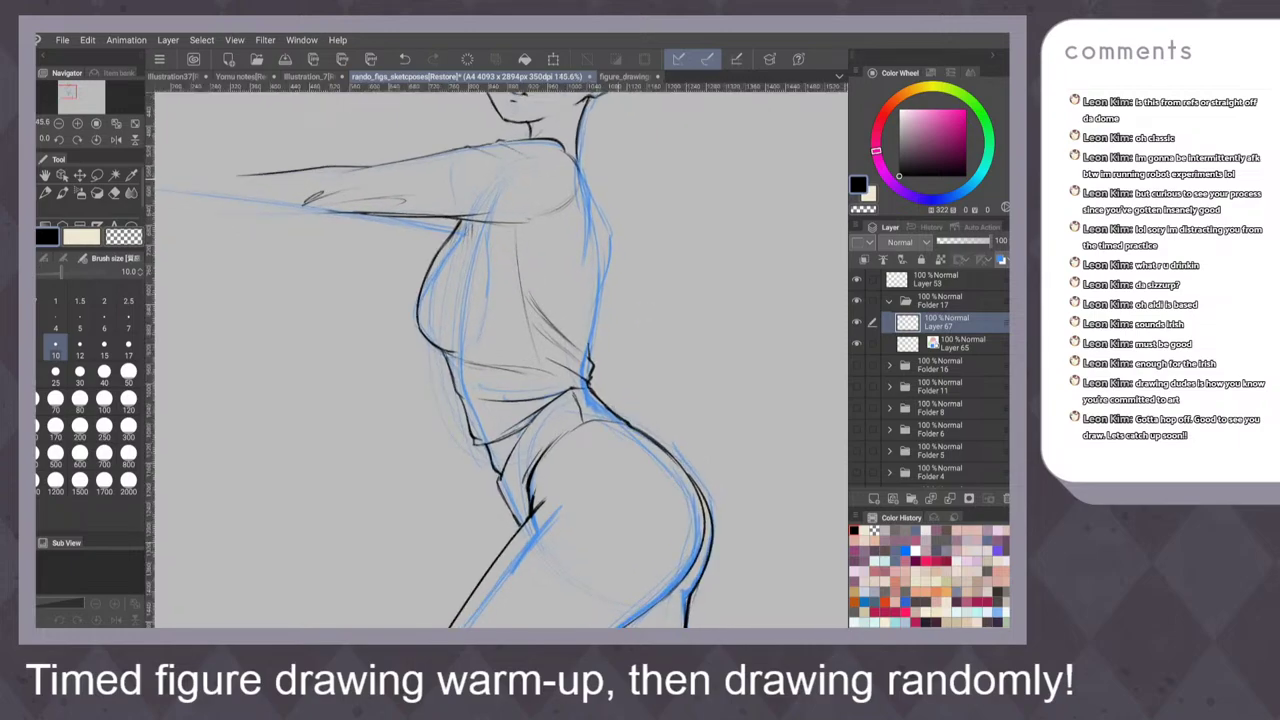
{"action": "mouse_move", "coordinate": [562, 142]}
{"action": "left_mouse_down"}
{"action": "mouse_move", "coordinate": [600, 205]}
{"action": "mouse_move", "coordinate": [597, 266]}
{"action": "left_mouse_up"}
{"action": "left_click_drag", "start_coordinate": [604, 196], "coordinate": [598, 254]}
{"action": "scroll", "coordinate": [631, 297], "scroll_direction": "down", "scroll_amount": 4}
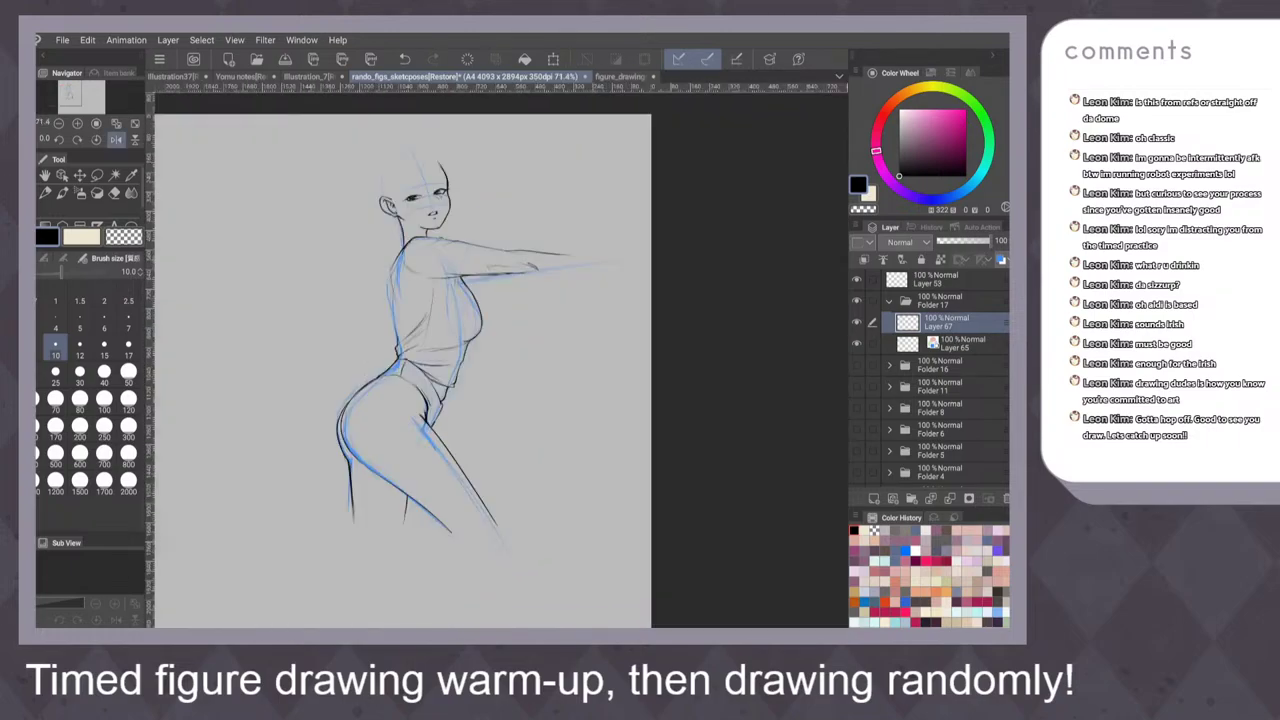
{"action": "left_click", "coordinate": [116, 140]}
Draw the first curved strands of the bangs from the crown down over the forehead
{"action": "scroll", "coordinate": [622, 350], "scroll_direction": "up", "scroll_amount": 4}
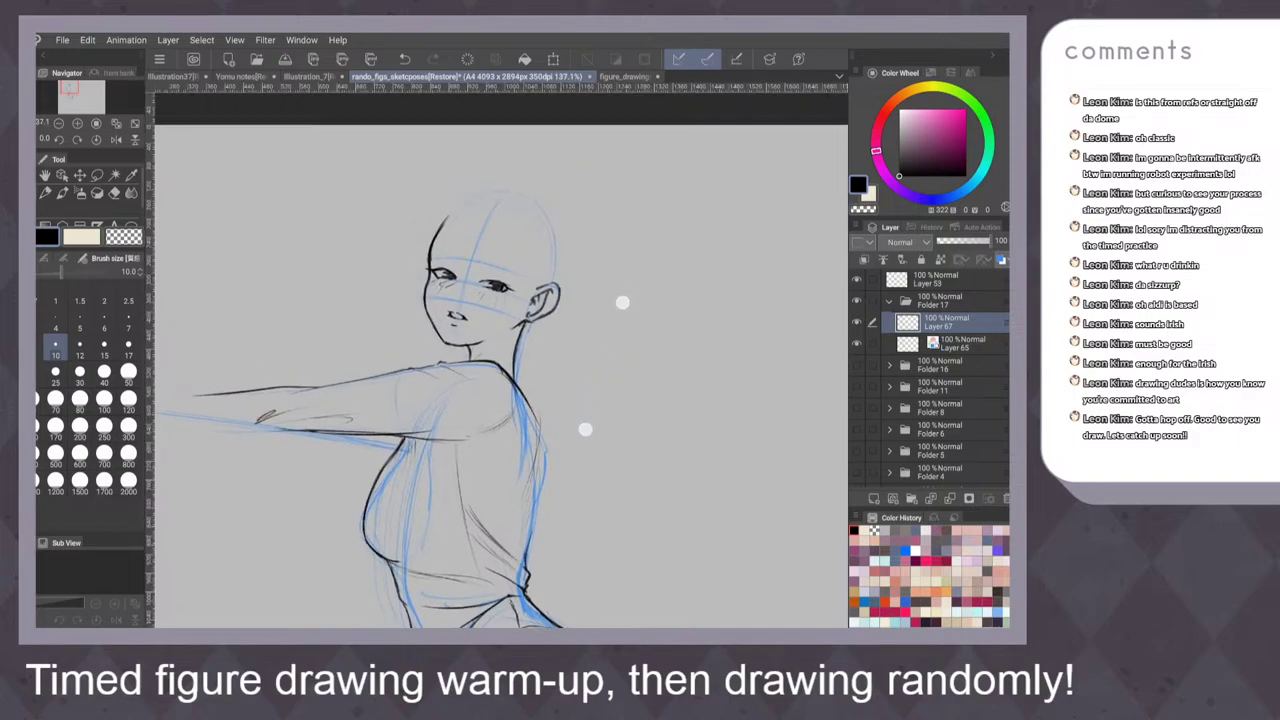
{"action": "scroll", "coordinate": [622, 302], "scroll_direction": "up", "scroll_amount": 2}
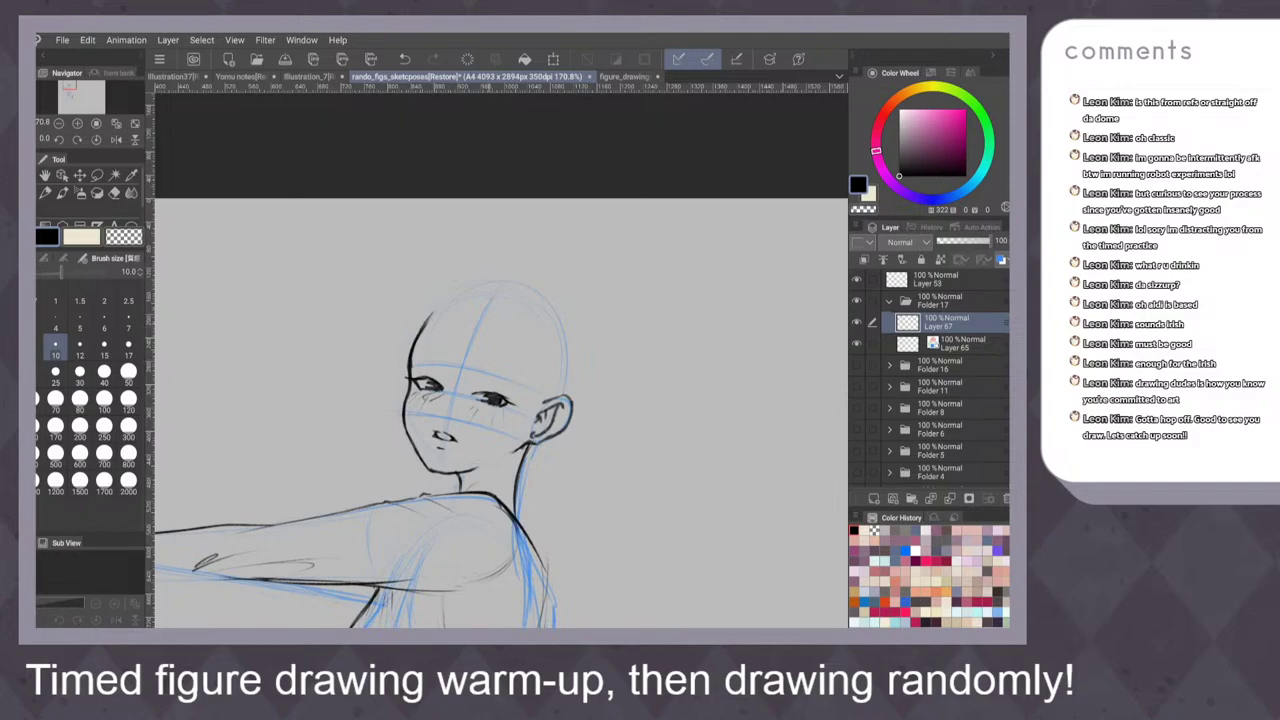
{"action": "mouse_move", "coordinate": [481, 280]}
{"action": "left_mouse_down"}
{"action": "mouse_move", "coordinate": [448, 335]}
{"action": "mouse_move", "coordinate": [445, 360]}
{"action": "mouse_move", "coordinate": [465, 292]}
{"action": "mouse_move", "coordinate": [454, 361]}
{"action": "left_mouse_up"}
{"action": "key", "text": "ctrl+z"}
{"action": "key", "text": "ctrl+z"}
{"action": "key", "text": "ctrl+z"}
{"action": "left_click_drag", "start_coordinate": [490, 275], "coordinate": [454, 361]}
{"action": "mouse_move", "coordinate": [473, 298]}
{"action": "left_mouse_down"}
{"action": "mouse_move", "coordinate": [487, 367]}
{"action": "mouse_move", "coordinate": [451, 365]}
{"action": "mouse_move", "coordinate": [489, 369]}
{"action": "mouse_move", "coordinate": [506, 340]}
{"action": "mouse_move", "coordinate": [512, 370]}
{"action": "left_mouse_up"}
{"action": "left_click_drag", "start_coordinate": [504, 298], "coordinate": [514, 371]}
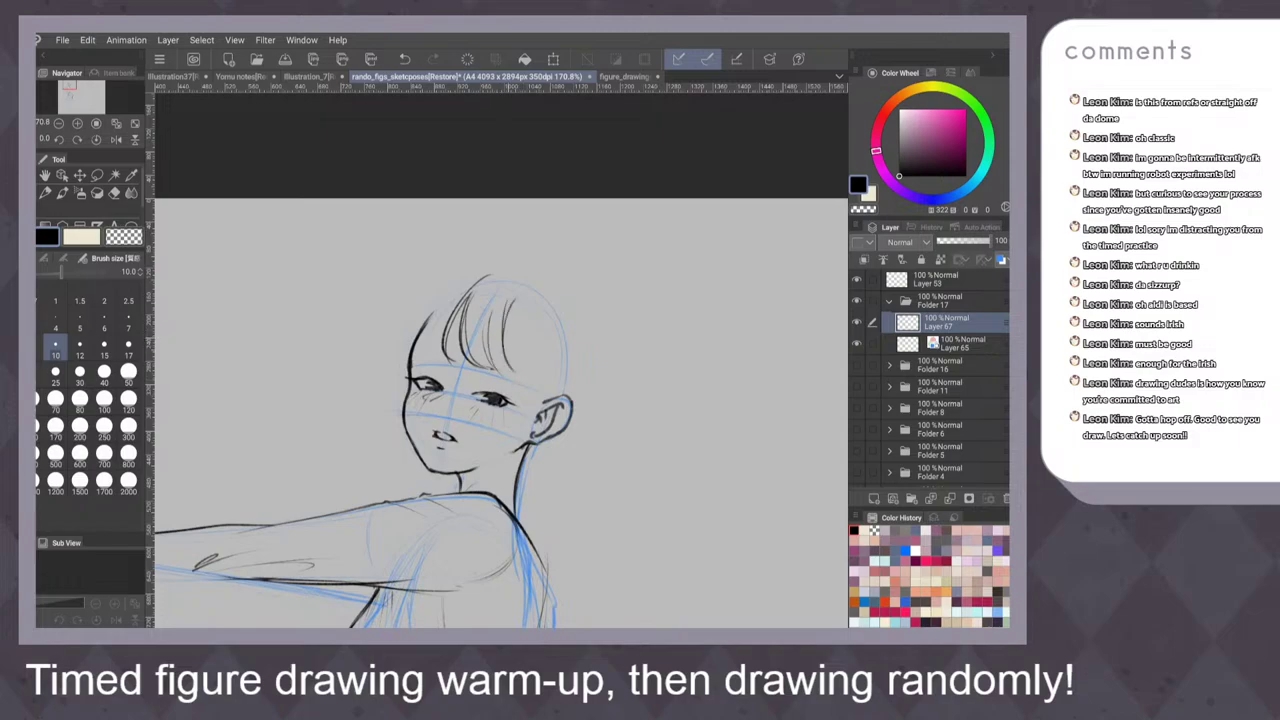
Add a long side strand from the crown to the ear and sketch the top curve of the hair
{"action": "left_click_drag", "start_coordinate": [510, 306], "coordinate": [509, 364]}
{"action": "left_click_drag", "start_coordinate": [513, 293], "coordinate": [528, 428]}
{"action": "left_click_drag", "start_coordinate": [478, 279], "coordinate": [503, 273]}
{"action": "mouse_move", "coordinate": [524, 279]}
{"action": "left_mouse_down"}
{"action": "mouse_move", "coordinate": [548, 328]}
{"action": "mouse_move", "coordinate": [545, 380]}
{"action": "left_mouse_up"}
{"action": "key", "text": "ctrl+z"}
{"action": "left_click_drag", "start_coordinate": [547, 305], "coordinate": [537, 403]}
{"action": "key", "text": "ctrl+z"}
{"action": "key", "text": "ctrl+z"}
{"action": "left_click_drag", "start_coordinate": [526, 279], "coordinate": [536, 384]}
{"action": "left_click_drag", "start_coordinate": [543, 319], "coordinate": [528, 423]}
{"action": "key", "text": "ctrl+z"}
{"action": "key", "text": "ctrl+z"}
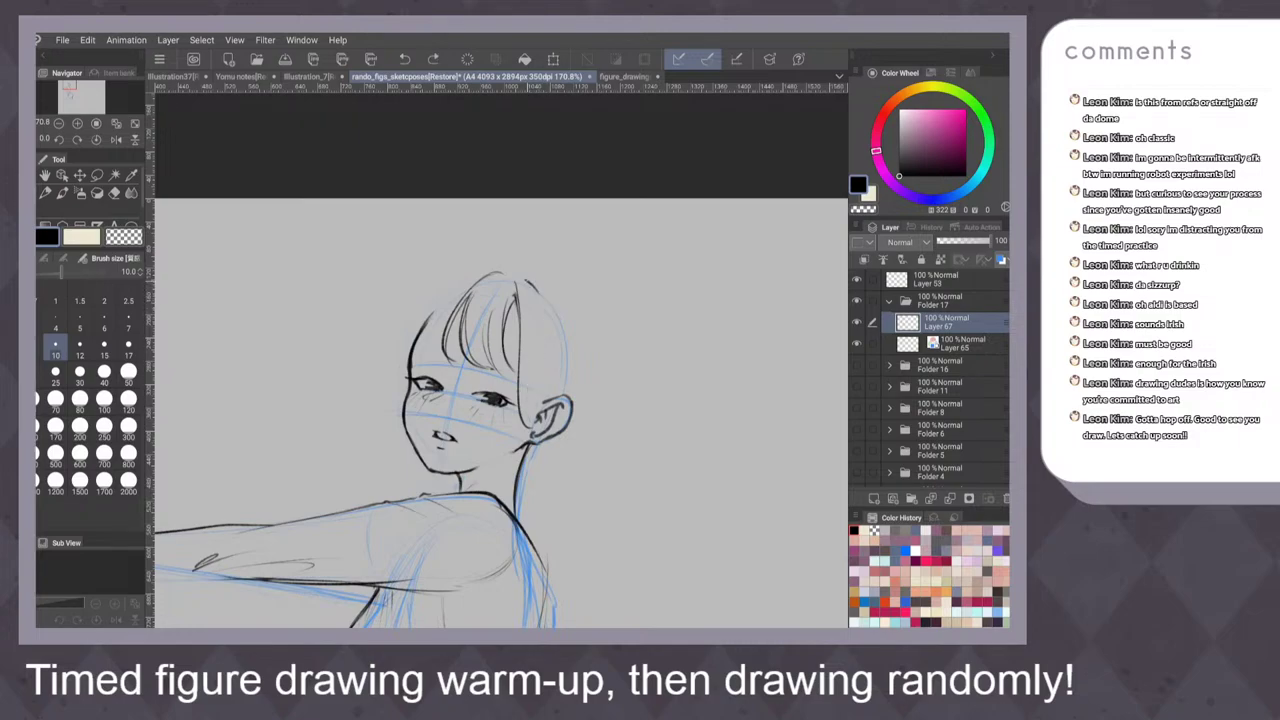
{"action": "left_click_drag", "start_coordinate": [526, 279], "coordinate": [540, 356]}
{"action": "key", "text": "ctrl+z"}
{"action": "mouse_move", "coordinate": [530, 280]}
{"action": "left_mouse_down"}
{"action": "mouse_move", "coordinate": [552, 360]}
{"action": "mouse_move", "coordinate": [524, 424]}
{"action": "left_mouse_up"}
{"action": "left_click_drag", "start_coordinate": [551, 305], "coordinate": [527, 426]}
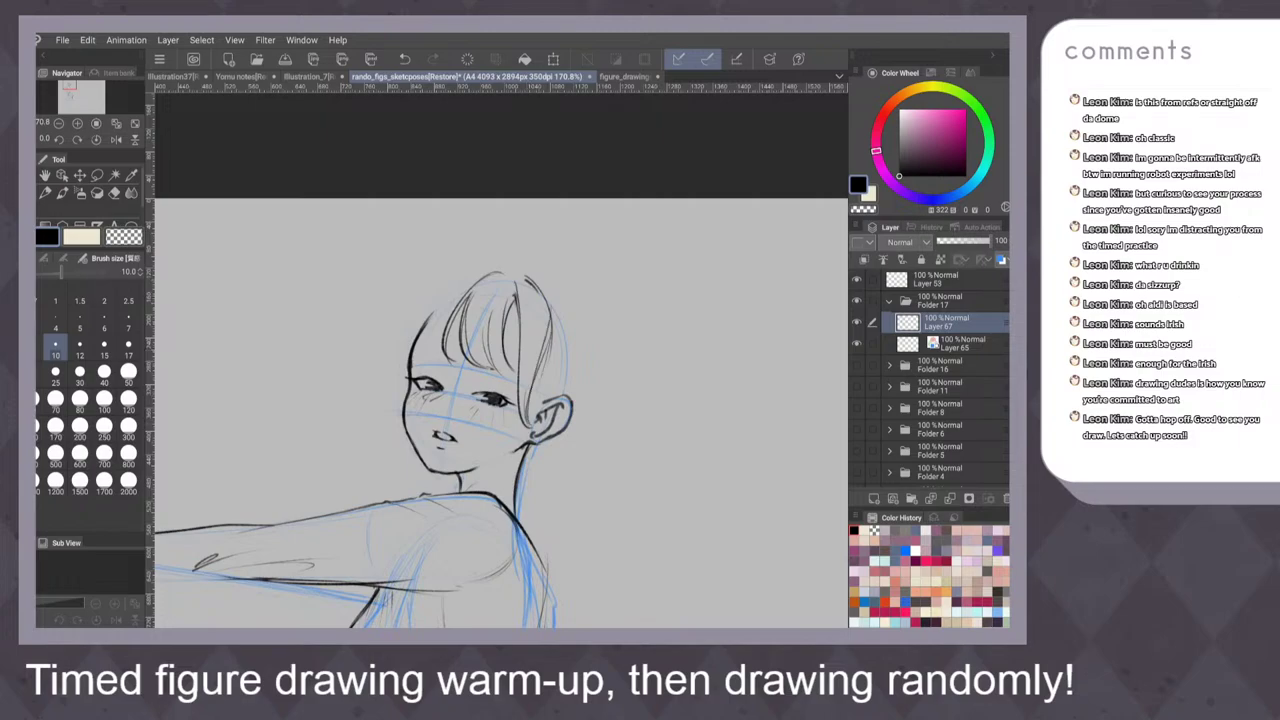
{"action": "key", "text": "ctrl+z"}
{"action": "key", "text": "ctrl+z"}
{"action": "left_click_drag", "start_coordinate": [531, 277], "coordinate": [545, 339]}
{"action": "key", "text": "ctrl+z"}
{"action": "key", "text": "ctrl+z"}
Draw the side lock from the crown past the front of the ear toward the neck with overlapping strands
{"action": "left_click_drag", "start_coordinate": [535, 283], "coordinate": [533, 407]}
{"action": "left_click_drag", "start_coordinate": [543, 335], "coordinate": [527, 432]}
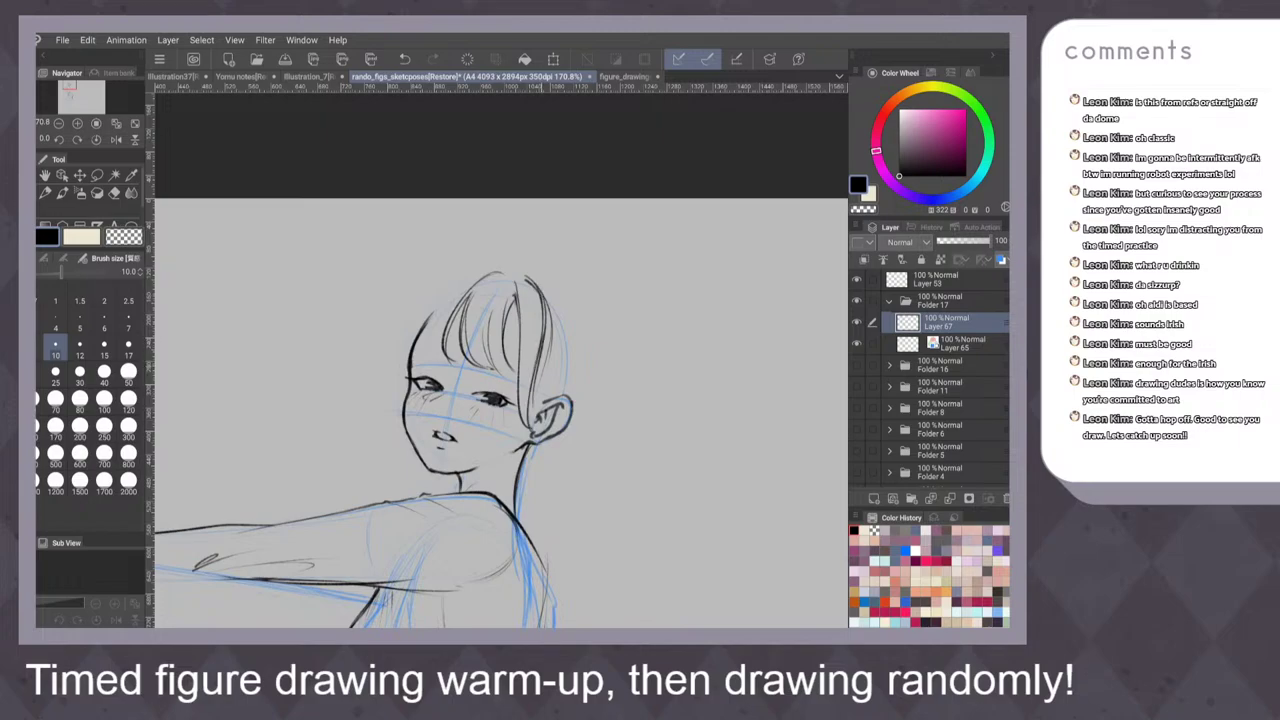
{"action": "left_click_drag", "start_coordinate": [547, 328], "coordinate": [543, 408]}
{"action": "left_click_drag", "start_coordinate": [548, 352], "coordinate": [538, 484]}
Draw the outer edge of the bangs from the crown down to the far temple
{"action": "scroll", "coordinate": [652, 400], "scroll_direction": "up", "scroll_amount": 2}
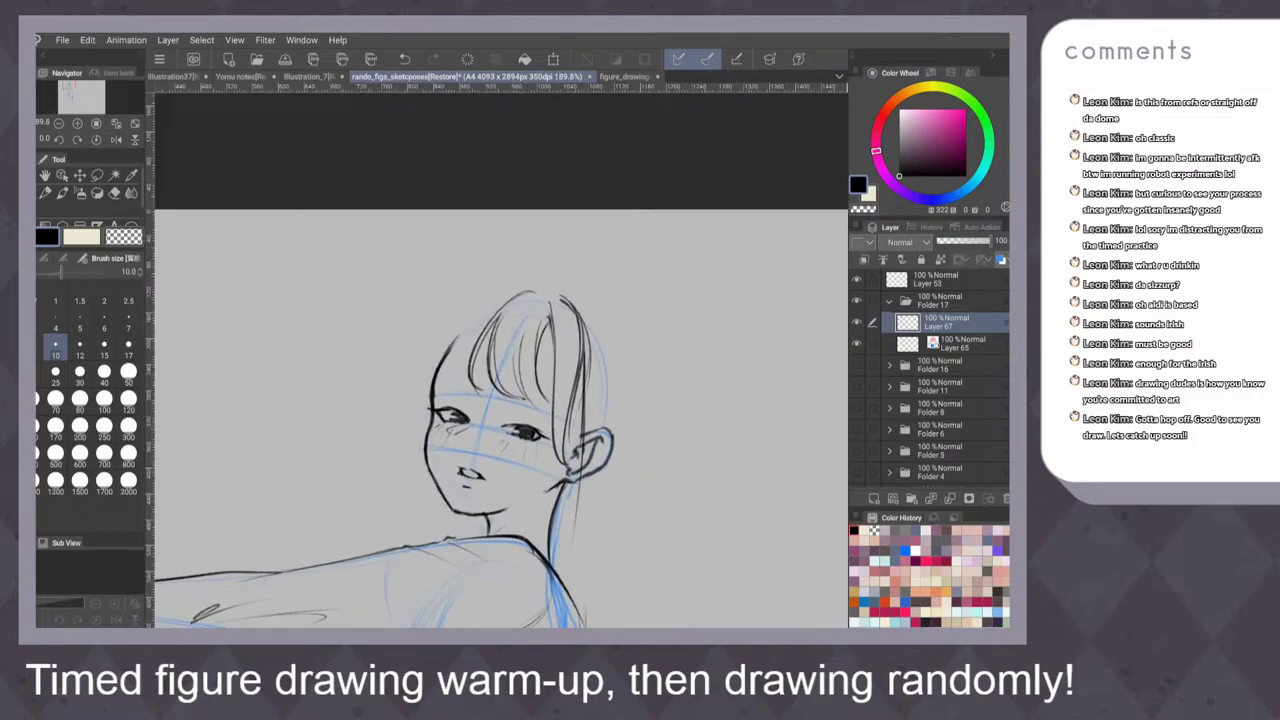
{"action": "left_click_drag", "start_coordinate": [492, 312], "coordinate": [438, 380]}
{"action": "key", "text": "ctrl+z"}
{"action": "left_click_drag", "start_coordinate": [494, 316], "coordinate": [436, 390]}
{"action": "key", "text": "ctrl+z"}
{"action": "mouse_move", "coordinate": [488, 322]}
{"action": "left_mouse_down"}
{"action": "mouse_move", "coordinate": [437, 380]}
{"action": "mouse_move", "coordinate": [431, 412]}
{"action": "mouse_move", "coordinate": [434, 392]}
{"action": "left_mouse_up"}
{"action": "key", "text": "ctrl+z"}
{"action": "left_click_drag", "start_coordinate": [510, 295], "coordinate": [447, 355]}
{"action": "left_click_drag", "start_coordinate": [432, 385], "coordinate": [427, 418]}
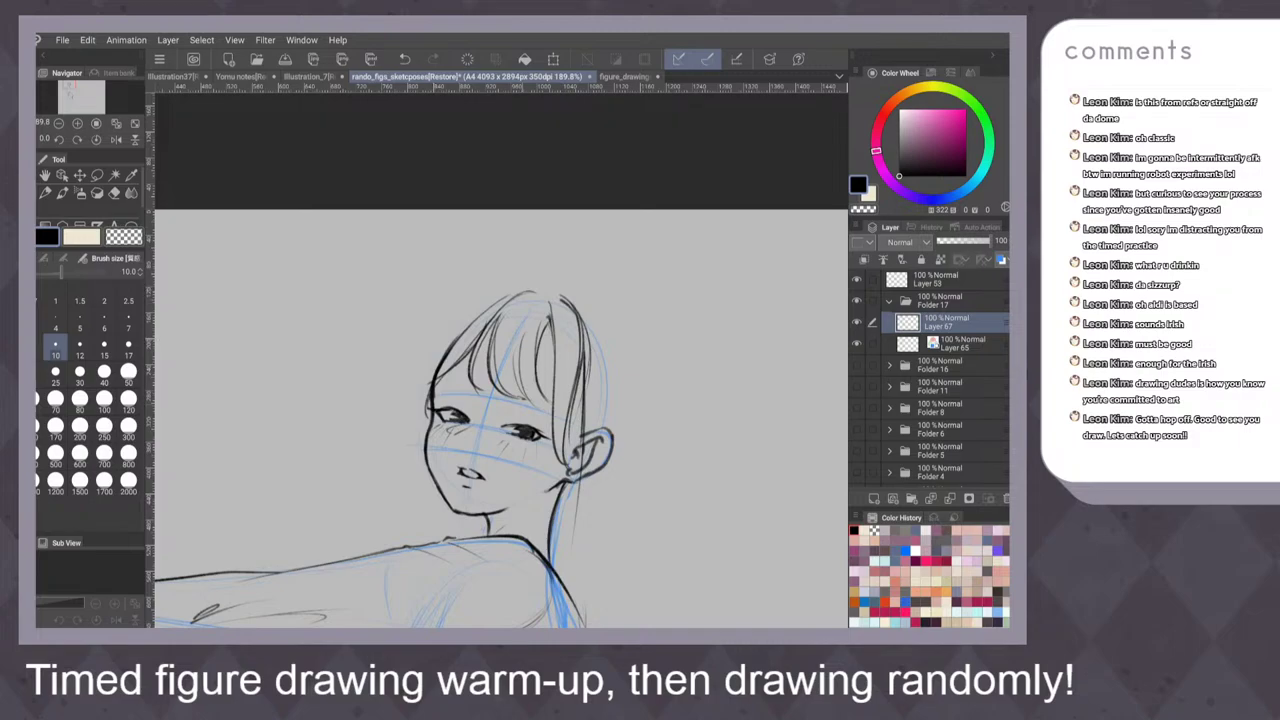
{"action": "left_click_drag", "start_coordinate": [522, 290], "coordinate": [456, 322]}
{"action": "key", "text": "ctrl+z"}
{"action": "left_click_drag", "start_coordinate": [458, 318], "coordinate": [444, 356]}
{"action": "key", "text": "ctrl+z"}
{"action": "left_click_drag", "start_coordinate": [512, 291], "coordinate": [450, 323]}
{"action": "left_click_drag", "start_coordinate": [451, 324], "coordinate": [425, 402]}
{"action": "scroll", "coordinate": [590, 310], "scroll_direction": "down", "scroll_amount": 5}
{"action": "key", "text": "ctrl+z"}
{"action": "key", "text": "ctrl+z"}
{"action": "key", "text": "ctrl+z"}
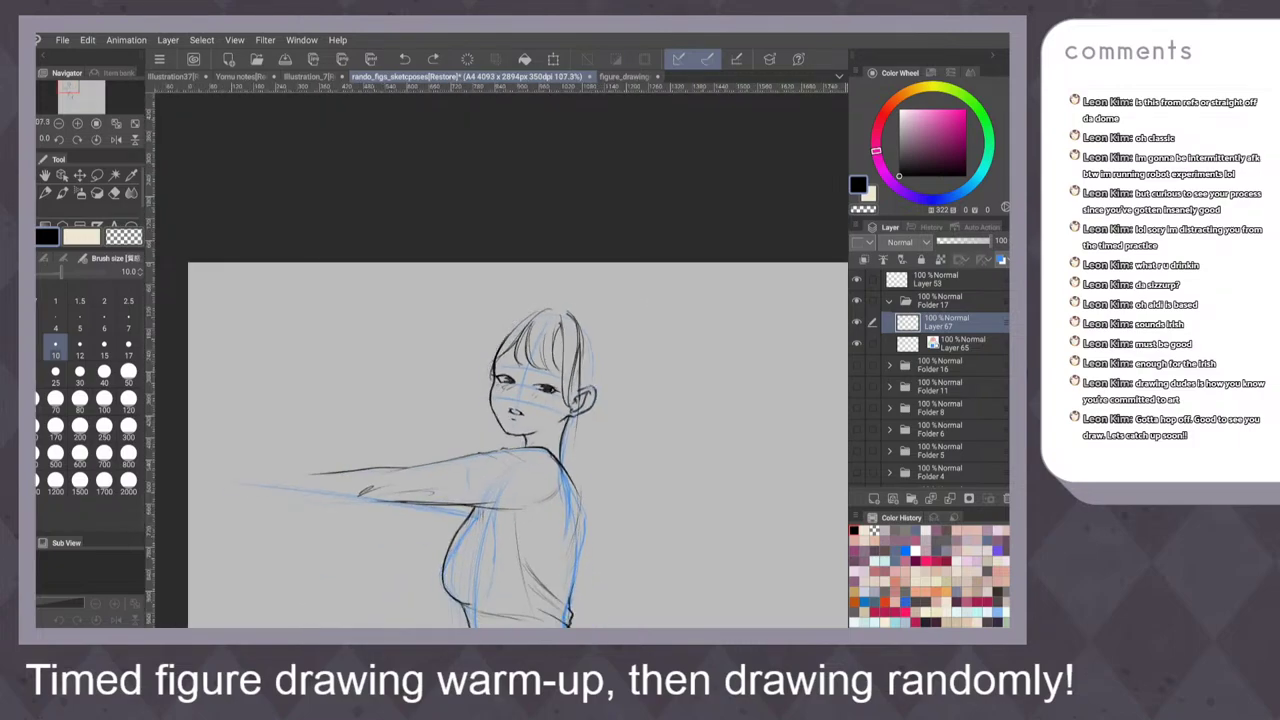
Draw the far-side hair from the crown outward past the temple and down beside the cheek to jaw level
{"action": "scroll", "coordinate": [600, 309], "scroll_direction": "up", "scroll_amount": 5}
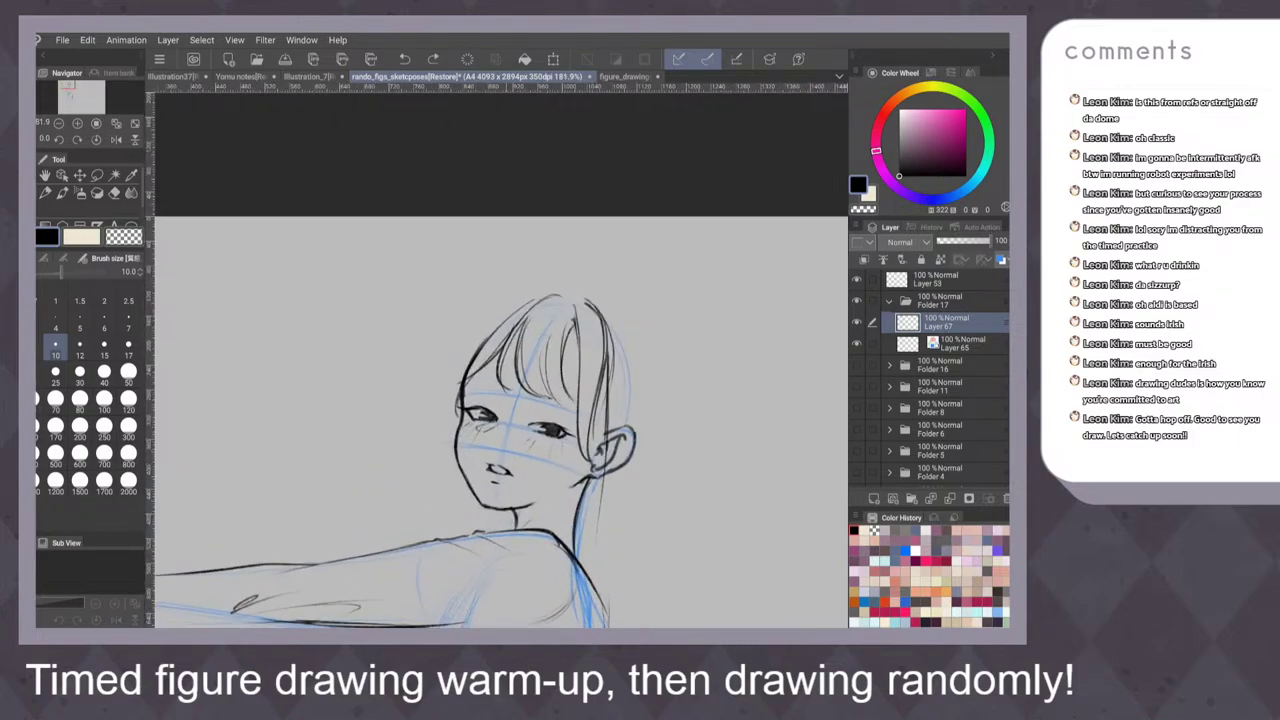
{"action": "mouse_move", "coordinate": [524, 298]}
{"action": "left_mouse_down"}
{"action": "mouse_move", "coordinate": [442, 388]}
{"action": "mouse_move", "coordinate": [446, 416]}
{"action": "left_mouse_up"}
{"action": "key", "text": "ctrl+z"}
{"action": "left_click_drag", "start_coordinate": [478, 324], "coordinate": [464, 346]}
{"action": "left_click_drag", "start_coordinate": [468, 344], "coordinate": [446, 470]}
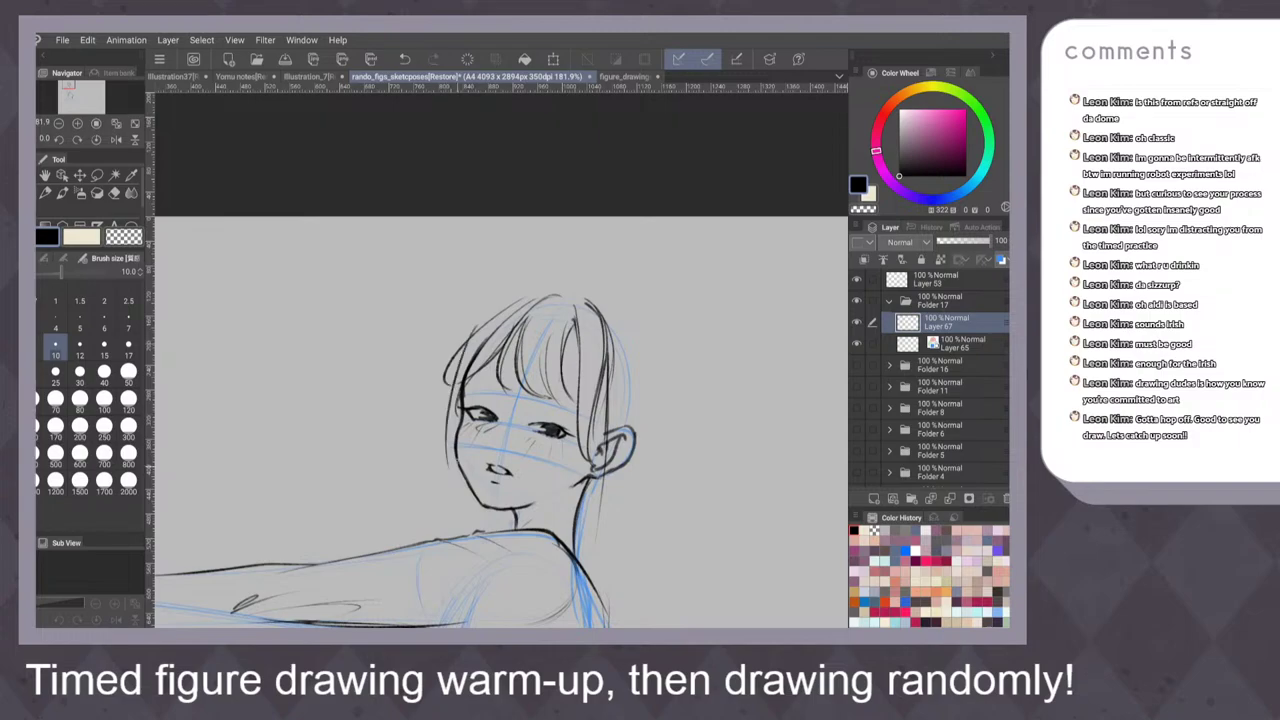
{"action": "key", "text": "ctrl+z"}
{"action": "left_click_drag", "start_coordinate": [488, 320], "coordinate": [448, 455]}
{"action": "left_click_drag", "start_coordinate": [462, 346], "coordinate": [453, 503]}
{"action": "mouse_move", "coordinate": [452, 387]}
{"action": "left_mouse_down"}
{"action": "mouse_move", "coordinate": [443, 430]}
{"action": "mouse_move", "coordinate": [456, 507]}
{"action": "left_mouse_up"}
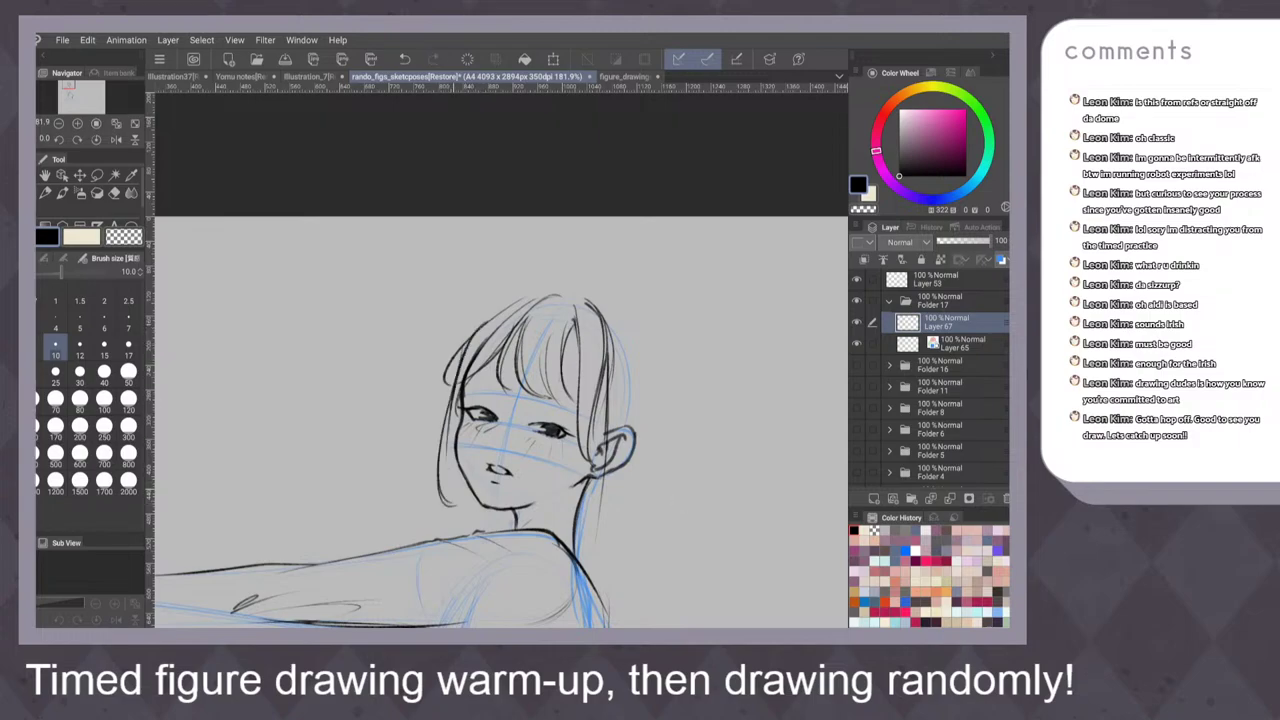
Add a short line below the jaw down to the shoulder, and hide and reshow Layer 67 to compare
{"action": "left_click_drag", "start_coordinate": [461, 373], "coordinate": [461, 536]}
{"action": "key", "text": "ctrl+z"}
{"action": "left_click", "coordinate": [958, 344]}
{"action": "left_click", "coordinate": [945, 322]}
{"action": "key", "text": "ctrl+z"}
{"action": "key", "text": "ctrl+z"}
{"action": "left_click", "coordinate": [857, 322]}
{"action": "left_click", "coordinate": [857, 322]}
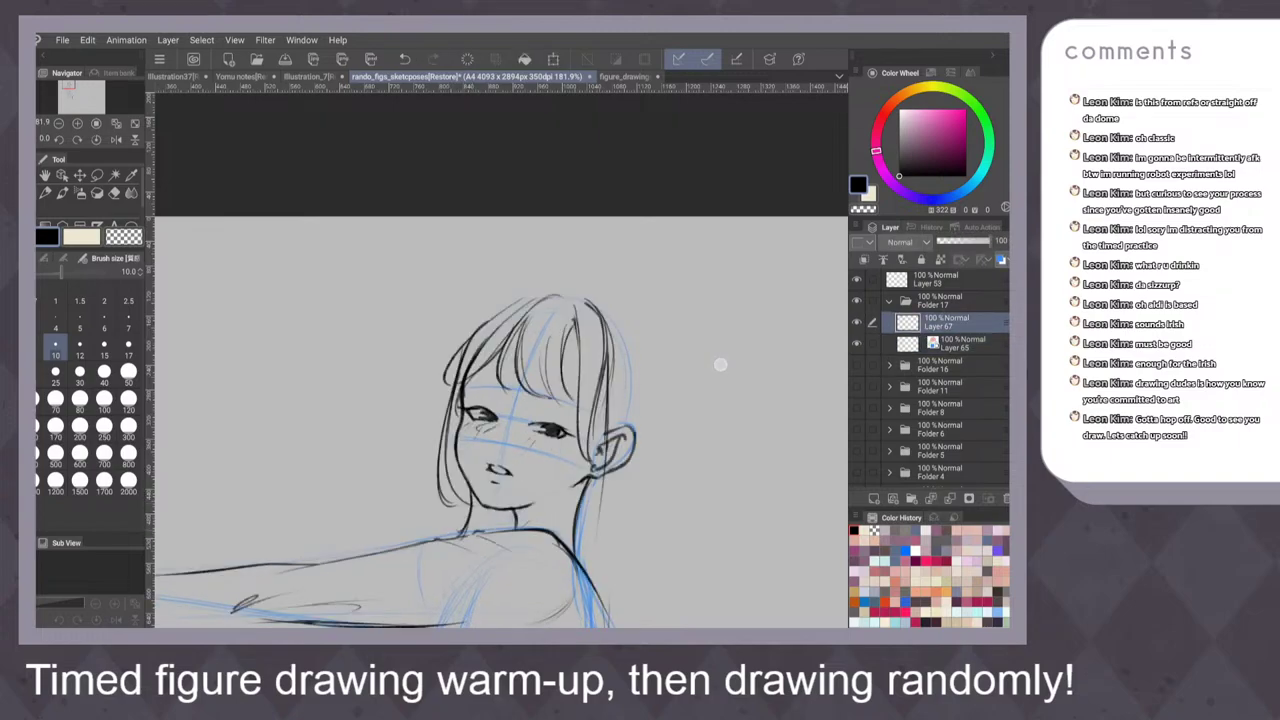
Try to draw the outer hair contour from the crown down the far side of the head
{"action": "left_click_drag", "start_coordinate": [720, 365], "coordinate": [621, 308]}
{"action": "scroll", "coordinate": [621, 301], "scroll_direction": "up", "scroll_amount": 2}
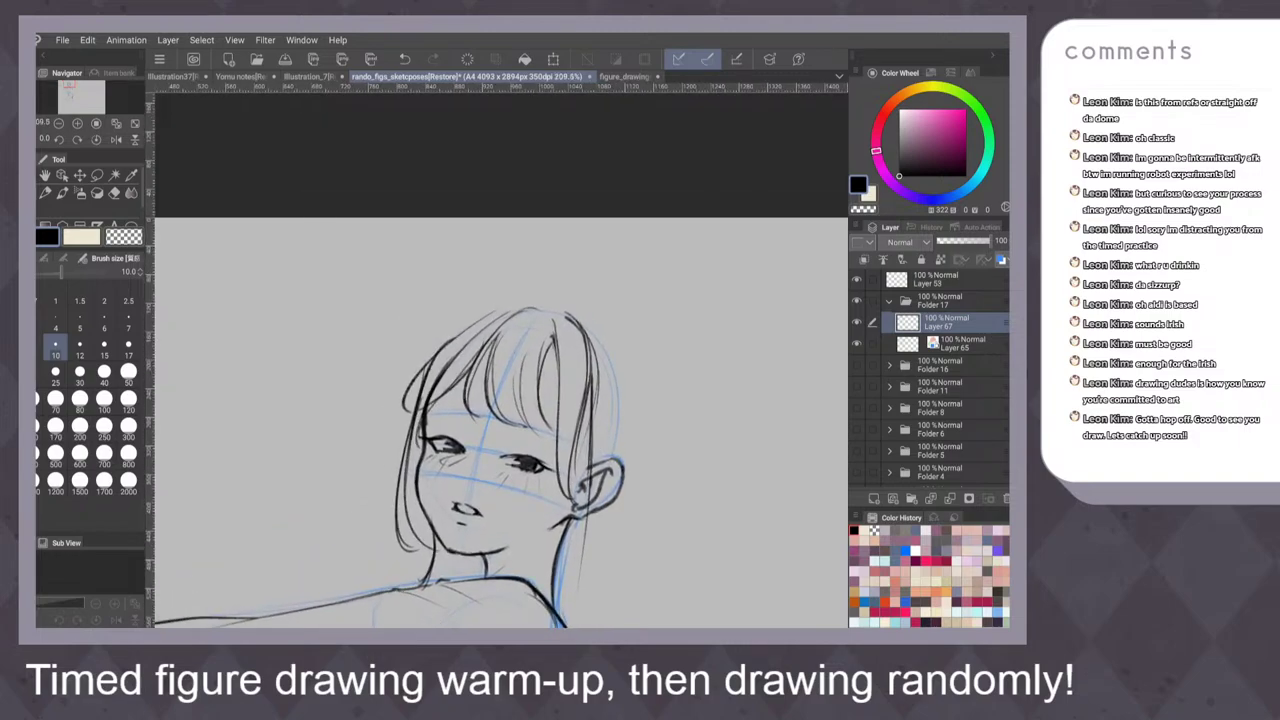
{"action": "left_click_drag", "start_coordinate": [506, 306], "coordinate": [430, 379]}
{"action": "key", "text": "ctrl+z"}
{"action": "mouse_move", "coordinate": [502, 314]}
{"action": "left_mouse_down"}
{"action": "mouse_move", "coordinate": [418, 398]}
{"action": "mouse_move", "coordinate": [466, 323]}
{"action": "mouse_move", "coordinate": [517, 311]}
{"action": "left_mouse_up"}
{"action": "key", "text": "ctrl+z"}
{"action": "key", "text": "ctrl+z"}
{"action": "left_click_drag", "start_coordinate": [418, 391], "coordinate": [515, 305]}
{"action": "key", "text": "ctrl+0"}
{"action": "scroll", "coordinate": [490, 233], "scroll_direction": "up", "scroll_amount": 5}
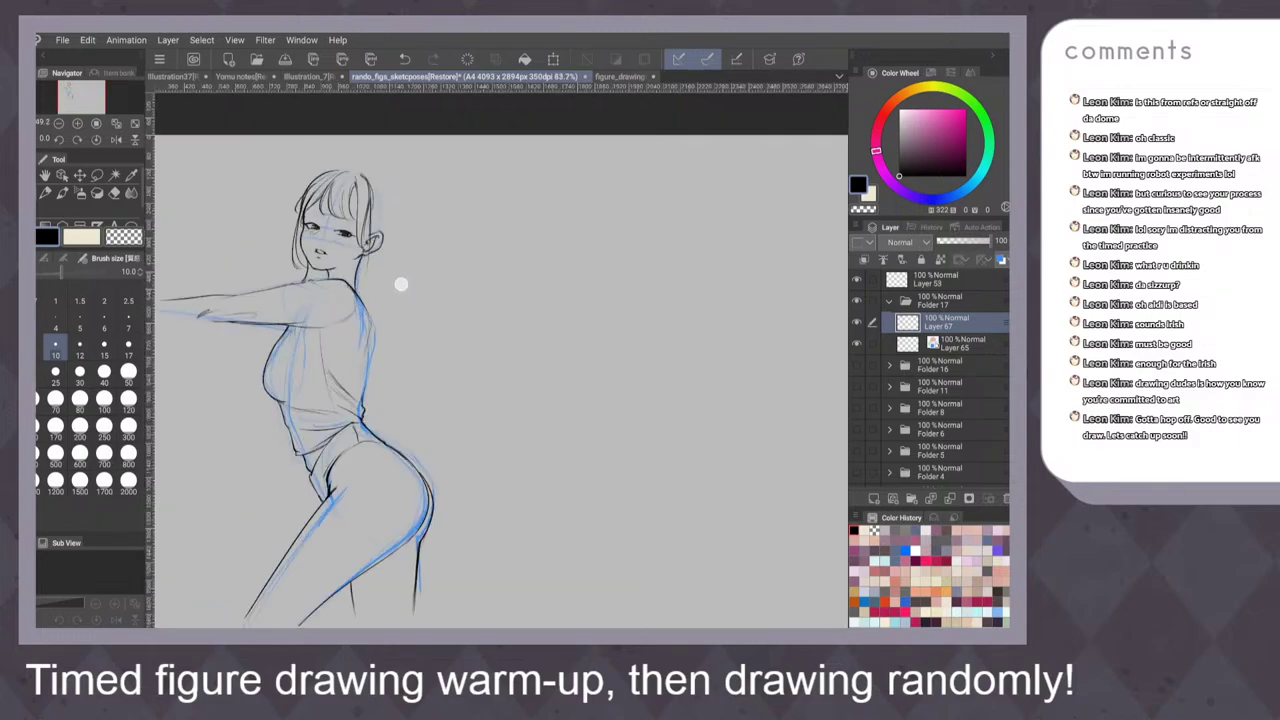
Draw the rounded outer hair contour from beside the far temple over the crown to the back of the head
{"action": "scroll", "coordinate": [489, 228], "scroll_direction": "up", "scroll_amount": 2}
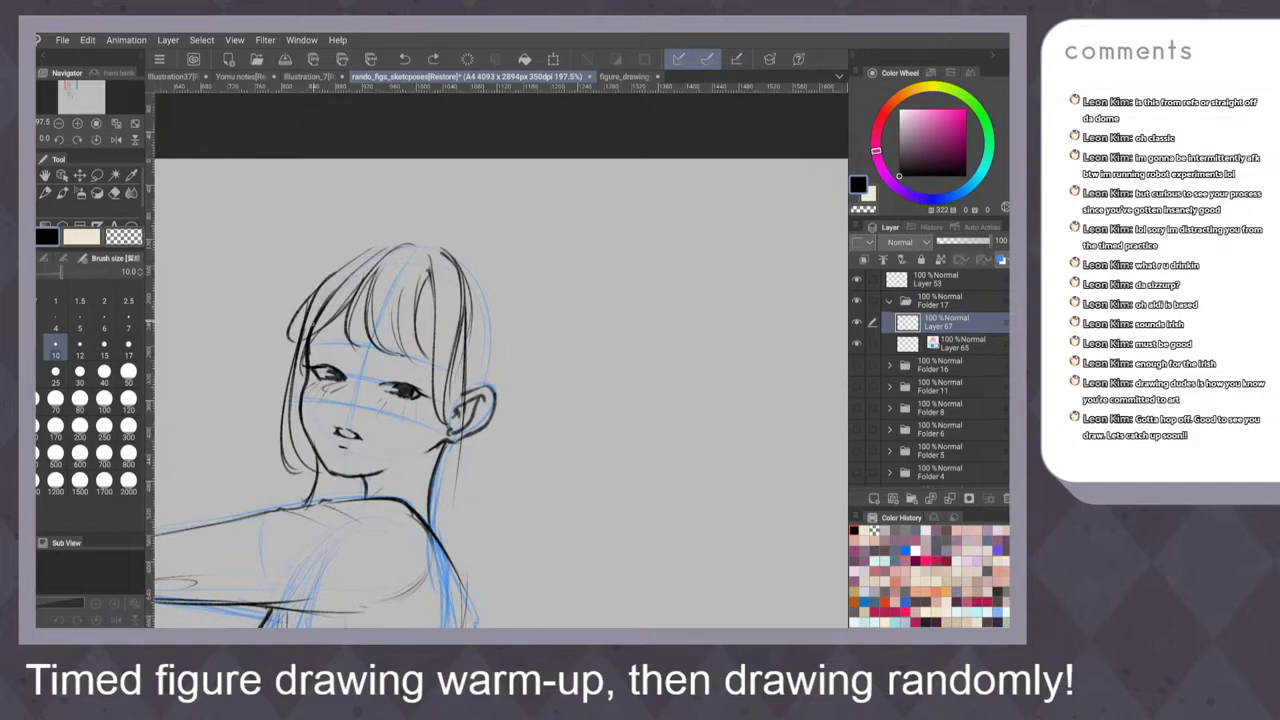
{"action": "mouse_move", "coordinate": [388, 232]}
{"action": "left_mouse_down"}
{"action": "mouse_move", "coordinate": [302, 322]}
{"action": "mouse_move", "coordinate": [291, 366]}
{"action": "left_mouse_up"}
{"action": "mouse_move", "coordinate": [298, 314]}
{"action": "left_mouse_down"}
{"action": "mouse_move", "coordinate": [312, 272]}
{"action": "mouse_move", "coordinate": [288, 359]}
{"action": "left_mouse_up"}
{"action": "key", "text": "ctrl+z"}
{"action": "mouse_move", "coordinate": [321, 265]}
{"action": "left_mouse_down"}
{"action": "mouse_move", "coordinate": [294, 355]}
{"action": "mouse_move", "coordinate": [326, 268]}
{"action": "mouse_move", "coordinate": [377, 239]}
{"action": "mouse_move", "coordinate": [407, 233]}
{"action": "mouse_move", "coordinate": [478, 262]}
{"action": "left_mouse_up"}
{"action": "left_click_drag", "start_coordinate": [448, 242], "coordinate": [488, 272]}
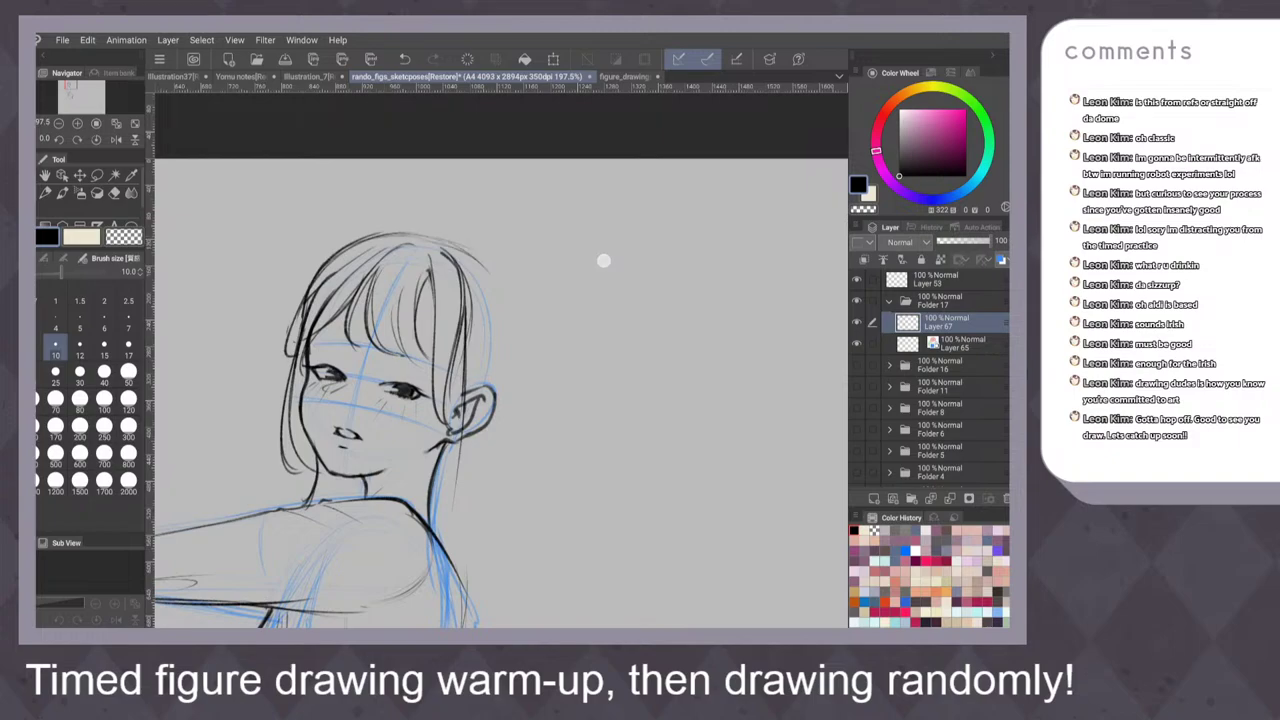
Draw the rear outline of the hair from the crown down behind the ear to below shoulder level
{"action": "left_click_drag", "start_coordinate": [604, 261], "coordinate": [597, 252]}
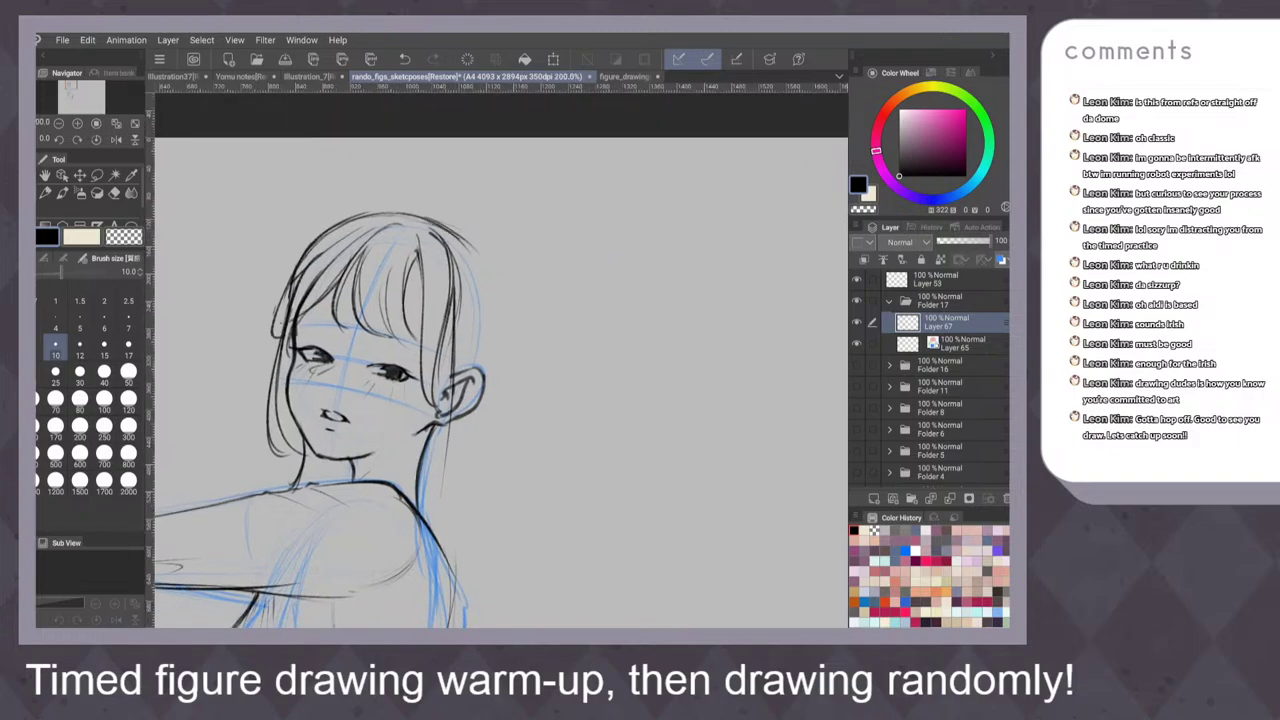
{"action": "left_click_drag", "start_coordinate": [462, 240], "coordinate": [506, 328]}
{"action": "key", "text": "ctrl+z"}
{"action": "left_click_drag", "start_coordinate": [468, 240], "coordinate": [514, 368]}
{"action": "key", "text": "ctrl+z"}
{"action": "mouse_move", "coordinate": [474, 254]}
{"action": "left_mouse_down"}
{"action": "mouse_move", "coordinate": [497, 321]}
{"action": "mouse_move", "coordinate": [498, 398]}
{"action": "left_mouse_up"}
{"action": "left_click_drag", "start_coordinate": [622, 260], "coordinate": [615, 233]}
{"action": "key", "text": "ctrl+z"}
{"action": "left_click_drag", "start_coordinate": [455, 191], "coordinate": [492, 311]}
{"action": "left_click_drag", "start_coordinate": [491, 254], "coordinate": [498, 475]}
{"action": "left_click_drag", "start_coordinate": [494, 281], "coordinate": [515, 541]}
Extend the long back hair with flowing strands from behind the head down to hip level
{"action": "scroll", "coordinate": [540, 295], "scroll_direction": "down", "scroll_amount": 5}
{"action": "scroll", "coordinate": [455, 296], "scroll_direction": "up", "scroll_amount": 3}
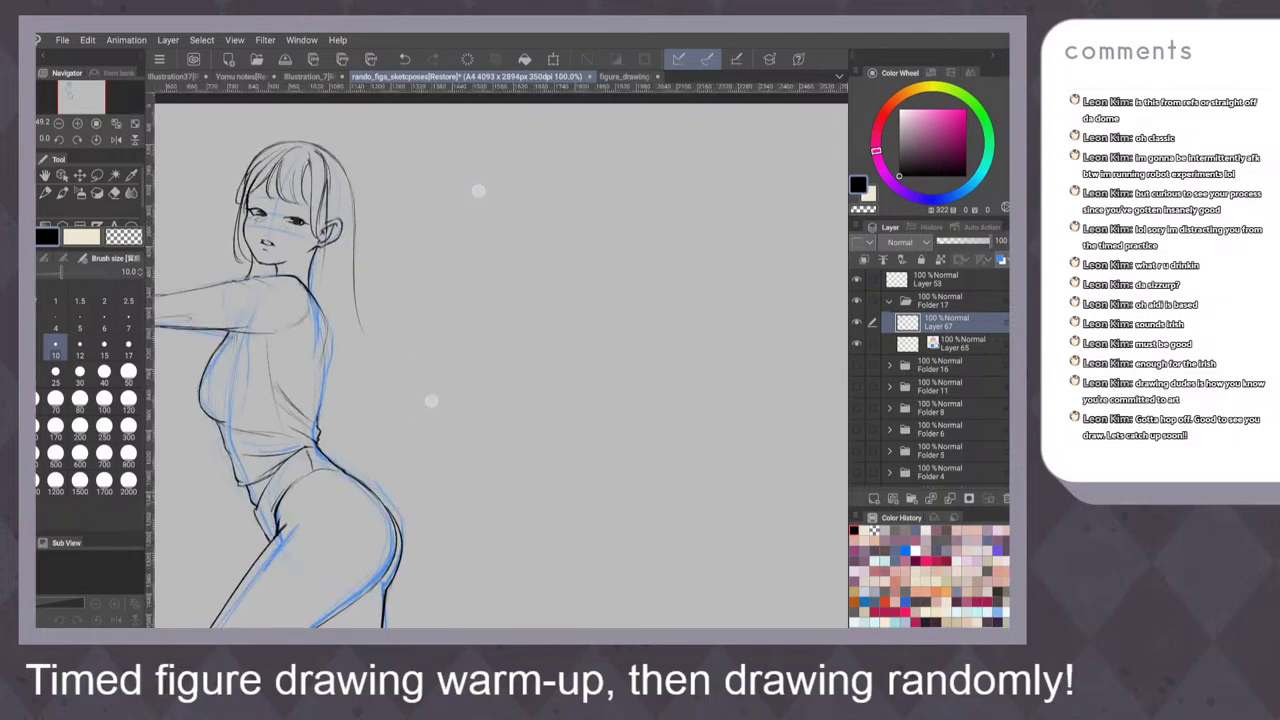
{"action": "left_click_drag", "start_coordinate": [478, 191], "coordinate": [540, 229]}
{"action": "left_click_drag", "start_coordinate": [435, 201], "coordinate": [443, 425]}
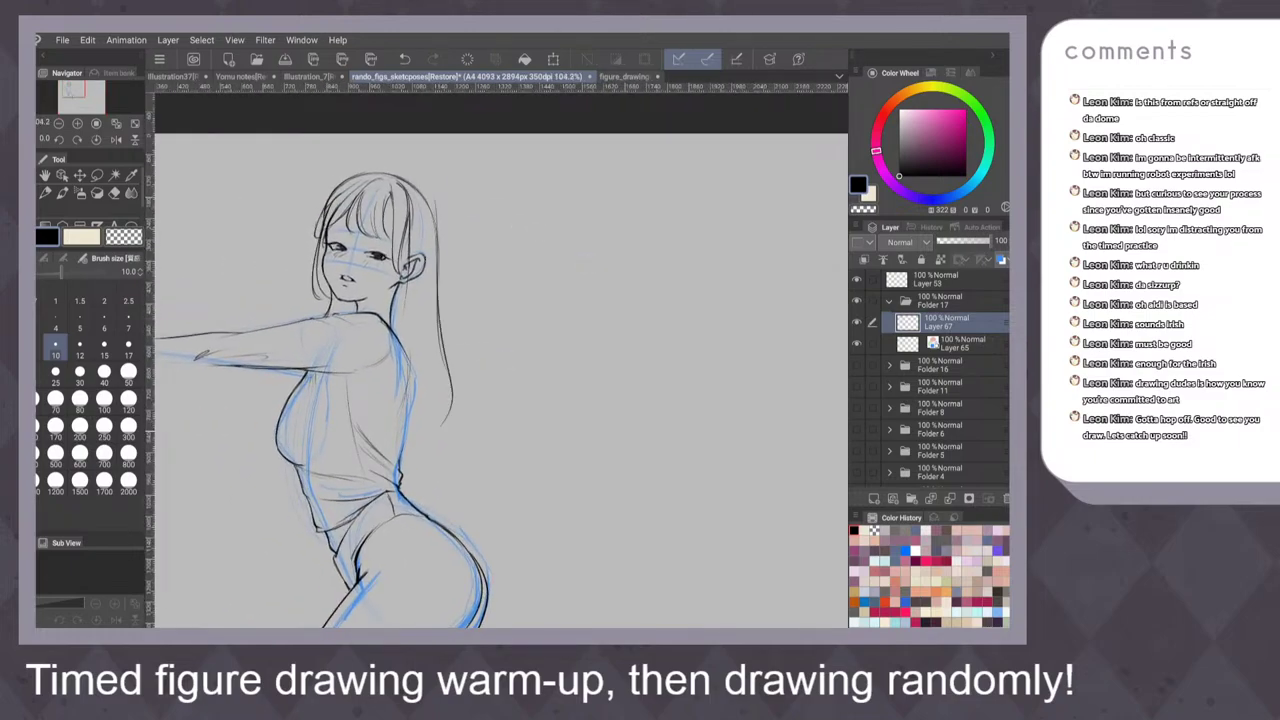
{"action": "left_click_drag", "start_coordinate": [436, 232], "coordinate": [468, 520]}
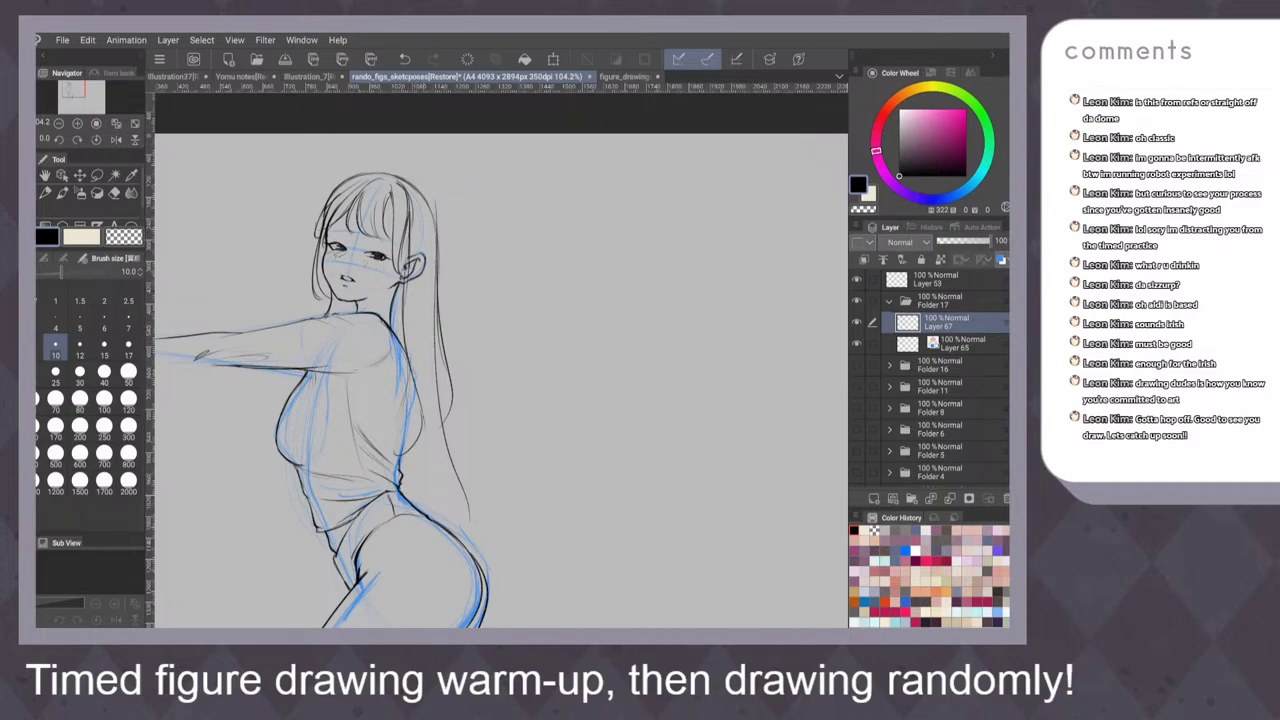
Try to draw an inner strand from behind the ear down the back toward the waist
{"action": "left_click_drag", "start_coordinate": [418, 322], "coordinate": [432, 449]}
{"action": "key", "text": "ctrl+z"}
{"action": "mouse_move", "coordinate": [420, 290]}
{"action": "left_mouse_down"}
{"action": "mouse_move", "coordinate": [432, 446]}
{"action": "mouse_move", "coordinate": [399, 456]}
{"action": "mouse_move", "coordinate": [428, 514]}
{"action": "left_mouse_up"}
{"action": "key", "text": "ctrl+z"}
Draw the curled inner lock ends sweeping from the small of the back onto the top of the hip
{"action": "scroll", "coordinate": [486, 425], "scroll_direction": "up", "scroll_amount": 3}
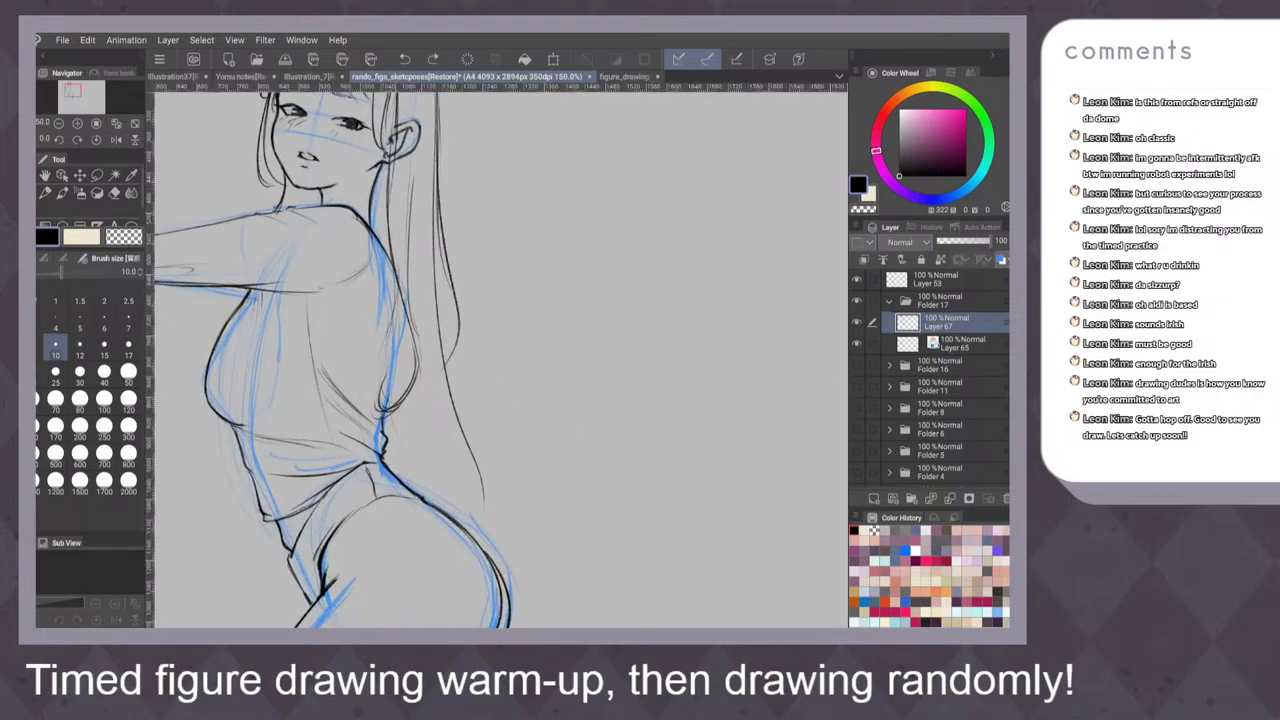
{"action": "mouse_move", "coordinate": [390, 410]}
{"action": "left_mouse_down"}
{"action": "mouse_move", "coordinate": [419, 488]}
{"action": "mouse_move", "coordinate": [455, 497]}
{"action": "left_mouse_up"}
{"action": "left_click_drag", "start_coordinate": [394, 449], "coordinate": [458, 518]}
{"action": "key", "text": "ctrl+z"}
{"action": "left_click_drag", "start_coordinate": [390, 441], "coordinate": [456, 500]}
{"action": "mouse_move", "coordinate": [390, 416]}
{"action": "left_mouse_down"}
{"action": "mouse_move", "coordinate": [394, 444]}
{"action": "mouse_move", "coordinate": [448, 506]}
{"action": "left_mouse_up"}
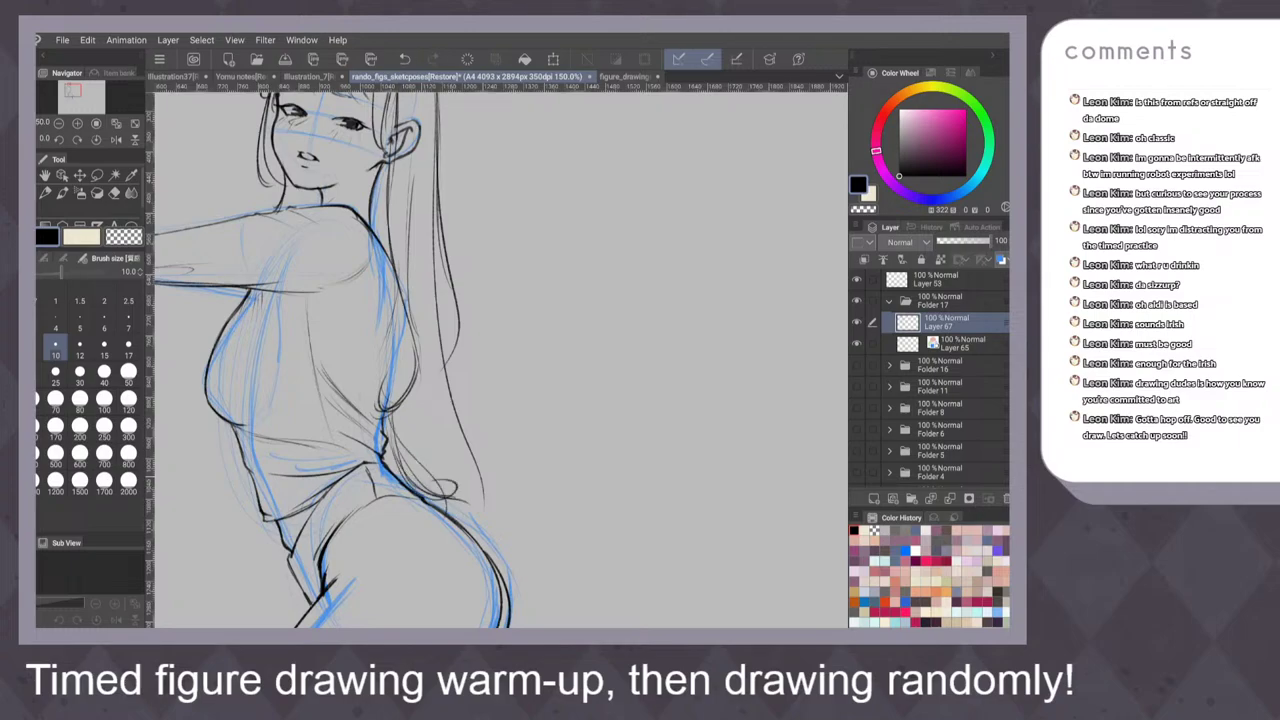
{"action": "key", "text": "ctrl+z"}
{"action": "left_click_drag", "start_coordinate": [402, 444], "coordinate": [464, 520]}
{"action": "left_click_drag", "start_coordinate": [388, 414], "coordinate": [446, 494]}
Draw the outer strands of the lower back hair, tapering in a curve over the hip
{"action": "mouse_move", "coordinate": [422, 312]}
{"action": "left_mouse_down"}
{"action": "mouse_move", "coordinate": [456, 466]}
{"action": "mouse_move", "coordinate": [496, 542]}
{"action": "left_mouse_up"}
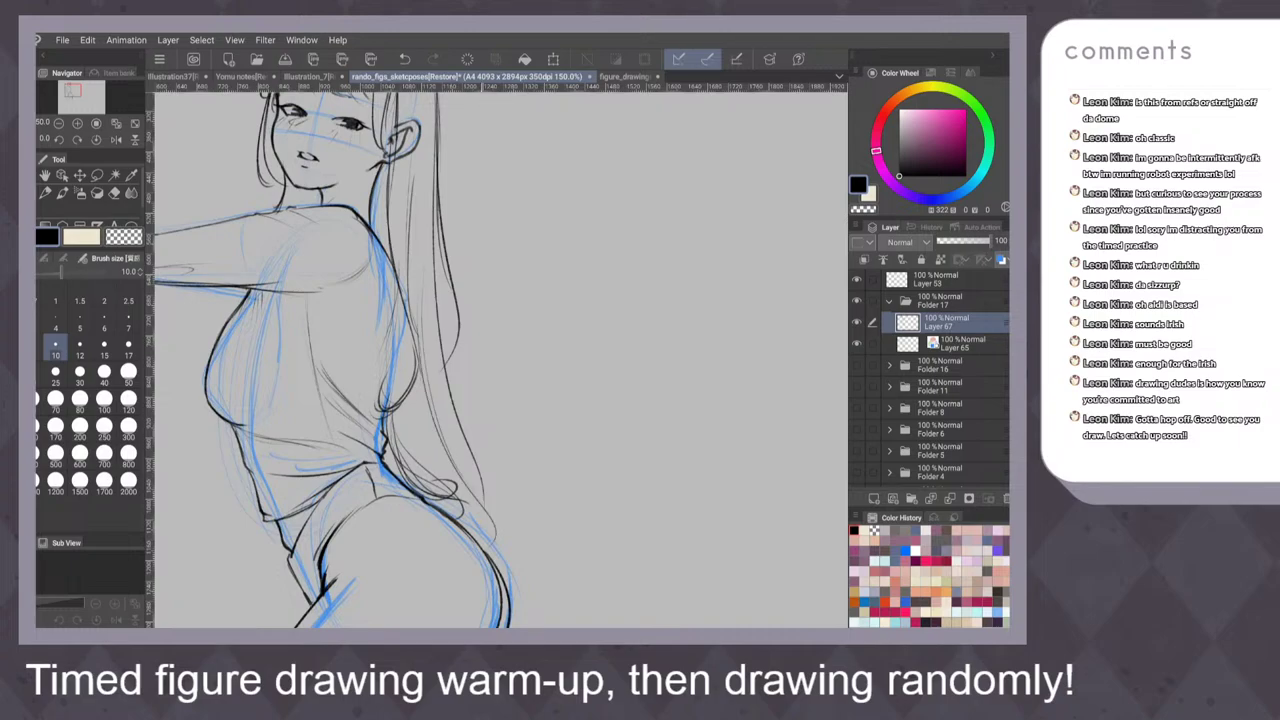
{"action": "left_click_drag", "start_coordinate": [436, 310], "coordinate": [474, 442]}
{"action": "left_click_drag", "start_coordinate": [438, 342], "coordinate": [486, 496]}
{"action": "left_click_drag", "start_coordinate": [444, 378], "coordinate": [480, 466]}
{"action": "left_click_drag", "start_coordinate": [456, 416], "coordinate": [500, 554]}
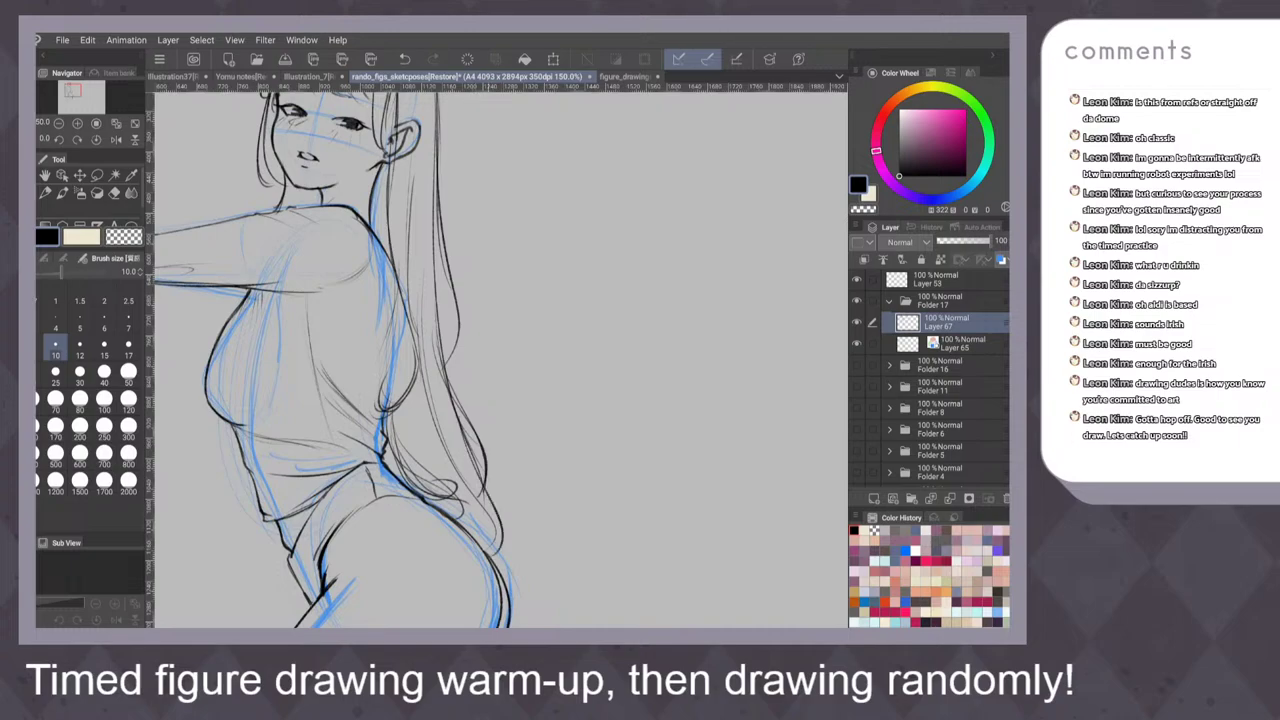
{"action": "left_click_drag", "start_coordinate": [472, 468], "coordinate": [494, 543]}
Add strands inside the mid-length outer lock behind the back and close its pointed tip
{"action": "left_click_drag", "start_coordinate": [562, 258], "coordinate": [555, 288]}
{"action": "scroll", "coordinate": [545, 360], "scroll_direction": "up", "scroll_amount": 3}
{"action": "left_click_drag", "start_coordinate": [414, 264], "coordinate": [430, 416]}
{"action": "mouse_move", "coordinate": [411, 214]}
{"action": "left_mouse_down"}
{"action": "mouse_move", "coordinate": [412, 255]}
{"action": "mouse_move", "coordinate": [410, 196]}
{"action": "mouse_move", "coordinate": [415, 278]}
{"action": "left_mouse_up"}
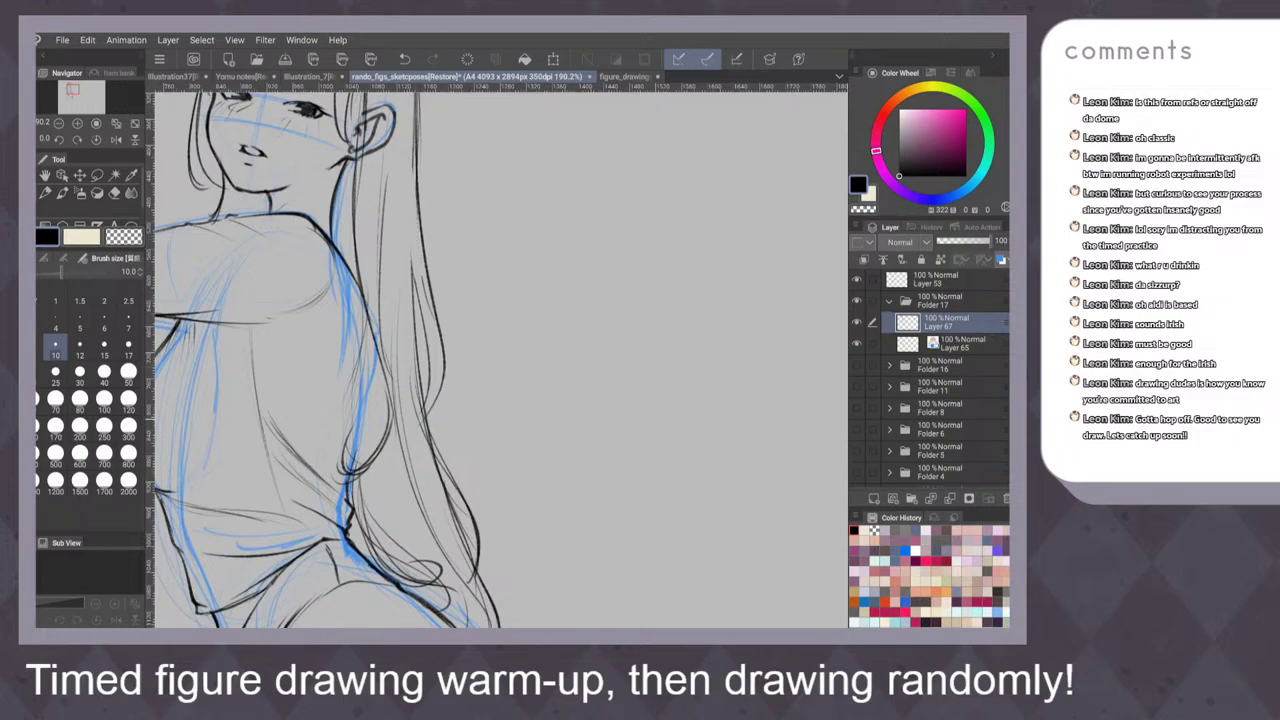
{"action": "left_click_drag", "start_coordinate": [432, 394], "coordinate": [422, 422]}
Draw a tapered lock falling from behind the shoulder across the back, with overlapping strands at its tip
{"action": "mouse_move", "coordinate": [358, 218]}
{"action": "left_mouse_down"}
{"action": "mouse_move", "coordinate": [336, 438]}
{"action": "mouse_move", "coordinate": [320, 442]}
{"action": "left_mouse_up"}
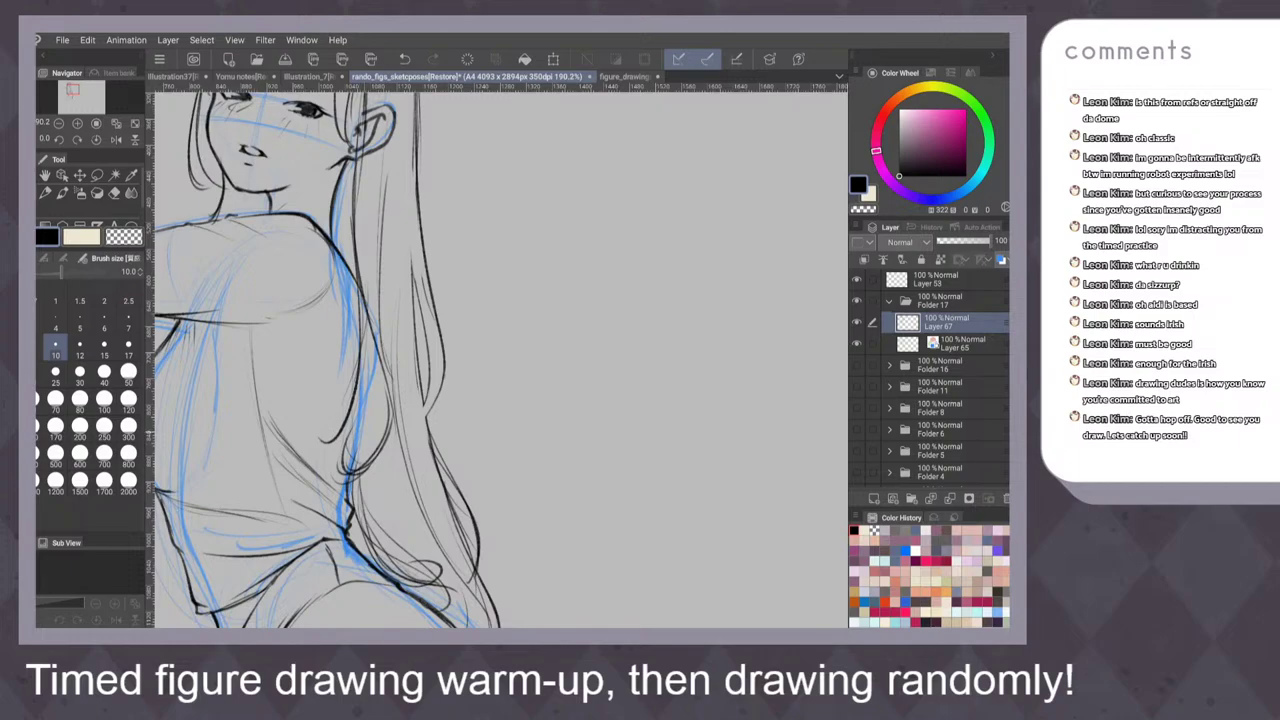
{"action": "left_click_drag", "start_coordinate": [372, 361], "coordinate": [325, 441]}
{"action": "left_click_drag", "start_coordinate": [361, 409], "coordinate": [317, 461]}
{"action": "key", "text": "ctrl+z"}
{"action": "left_click_drag", "start_coordinate": [373, 377], "coordinate": [322, 464]}
{"action": "left_click_drag", "start_coordinate": [358, 376], "coordinate": [318, 464]}
{"action": "left_click_drag", "start_coordinate": [346, 418], "coordinate": [326, 442]}
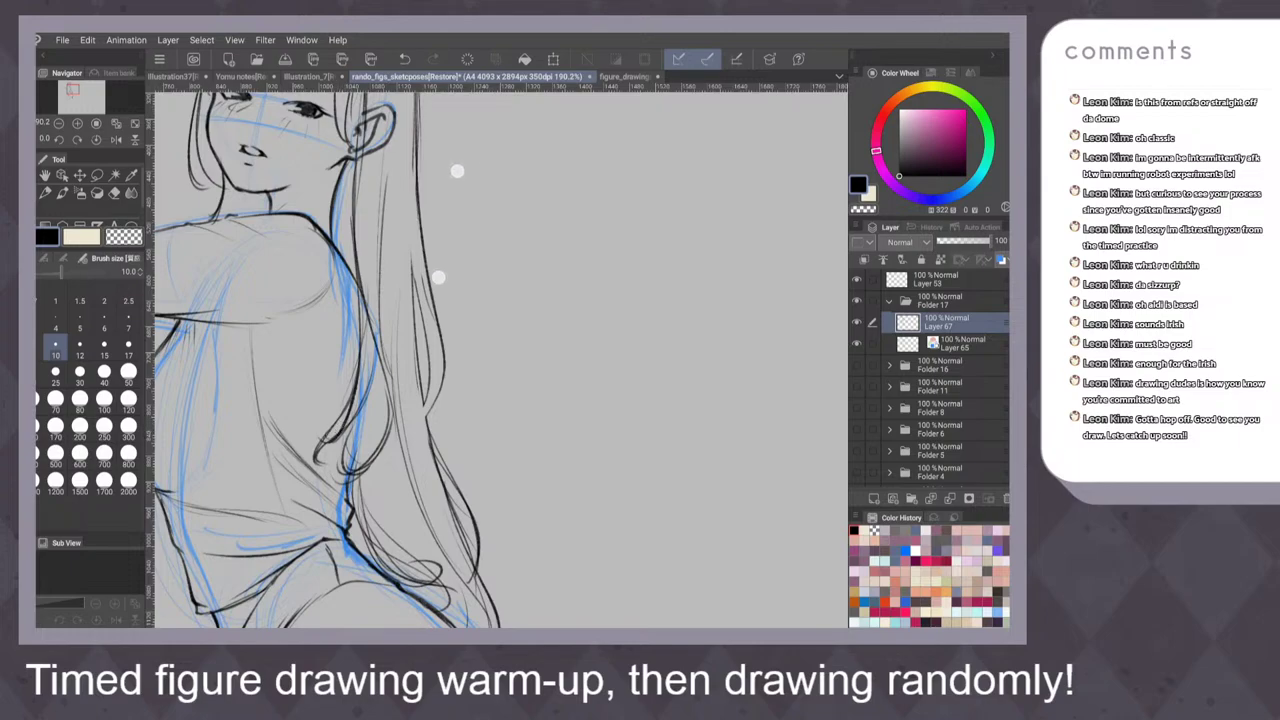
Darken the hair behind the ear and neck with extra strands, and mirror the canvas view and back to check
{"action": "left_click_drag", "start_coordinate": [457, 169], "coordinate": [484, 276]}
{"action": "left_click_drag", "start_coordinate": [367, 272], "coordinate": [359, 350]}
{"action": "mouse_move", "coordinate": [359, 302]}
{"action": "left_mouse_down"}
{"action": "mouse_move", "coordinate": [372, 386]}
{"action": "mouse_move", "coordinate": [366, 360]}
{"action": "left_mouse_up"}
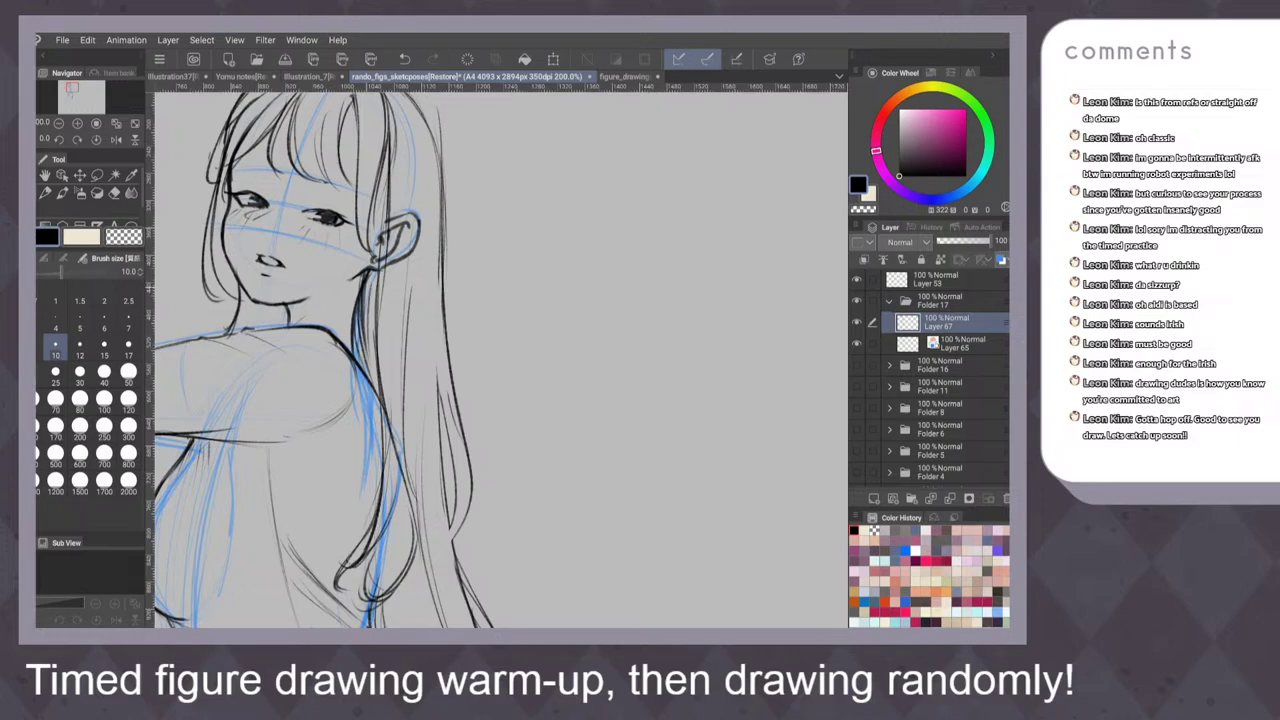
{"action": "left_click_drag", "start_coordinate": [370, 270], "coordinate": [370, 380]}
{"action": "scroll", "coordinate": [591, 397], "scroll_direction": "down", "scroll_amount": 5}
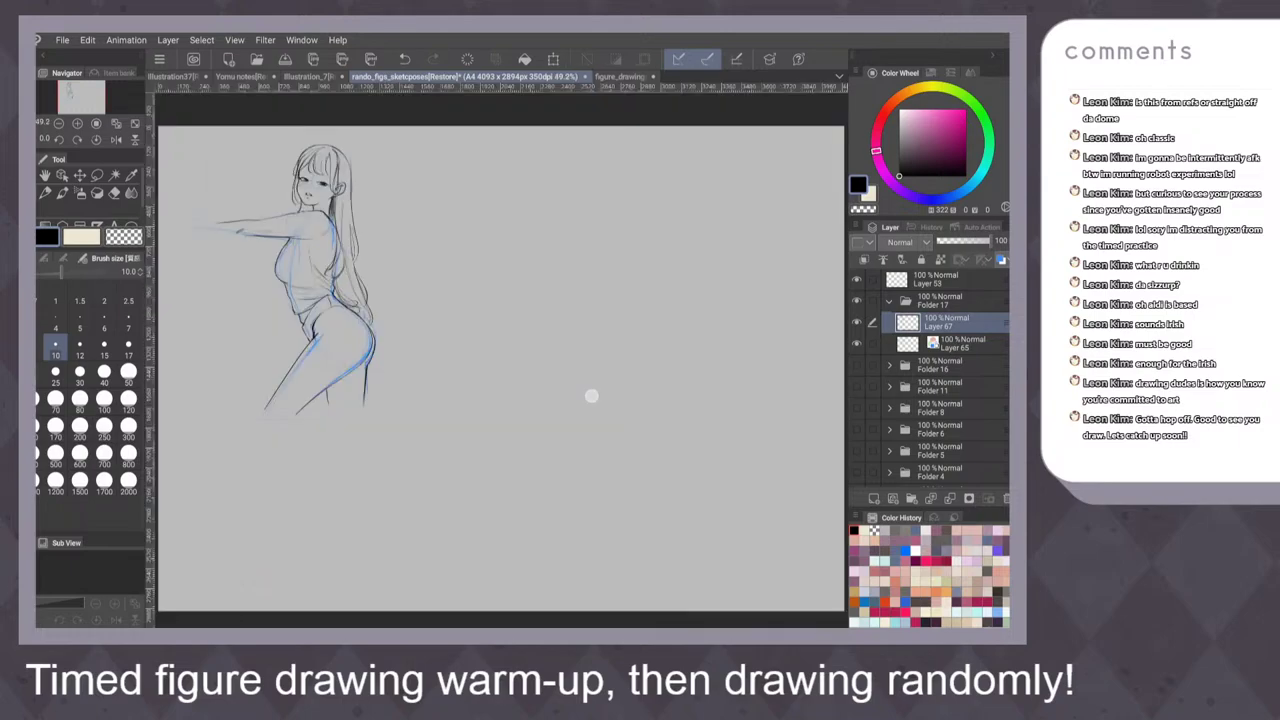
{"action": "scroll", "coordinate": [474, 354], "scroll_direction": "up", "scroll_amount": 2}
{"action": "left_click", "coordinate": [116, 140]}
{"action": "left_click", "coordinate": [116, 140]}
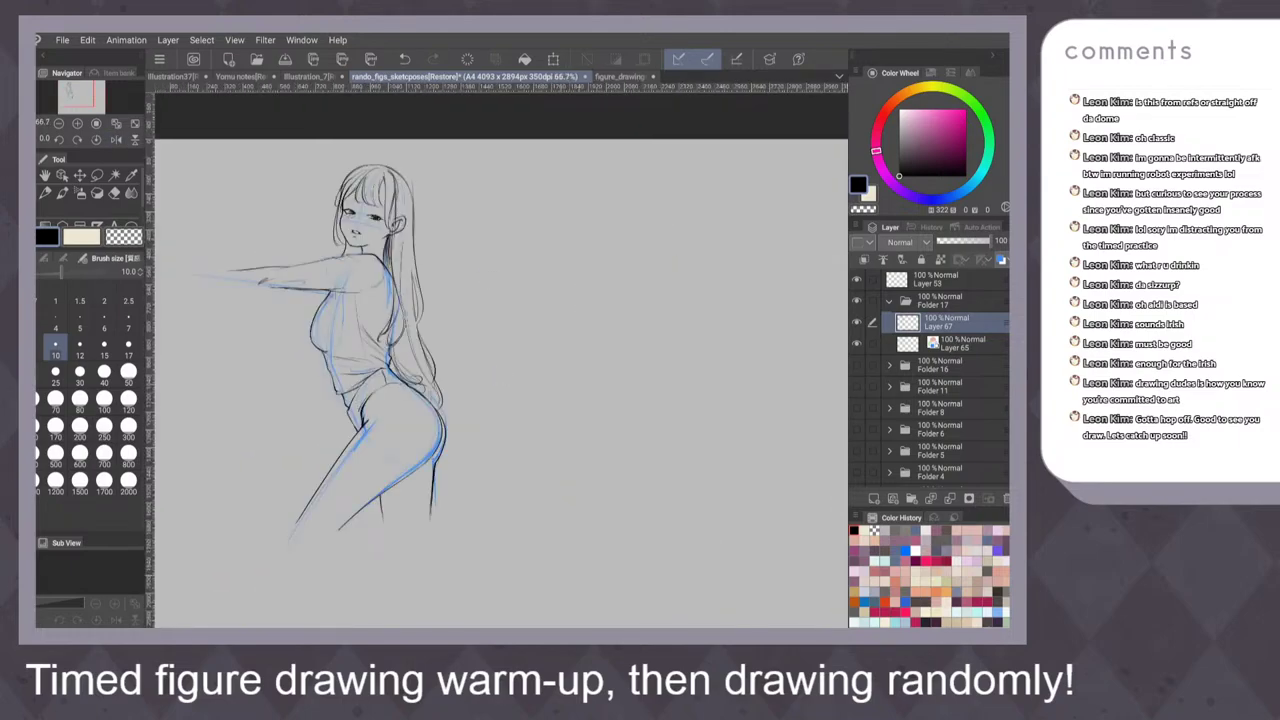
Rework the upper edge of the outstretched forearm from the elbow toward the wrist
{"action": "scroll", "coordinate": [371, 316], "scroll_direction": "up", "scroll_amount": 3}
{"action": "scroll", "coordinate": [651, 333], "scroll_direction": "up", "scroll_amount": 3}
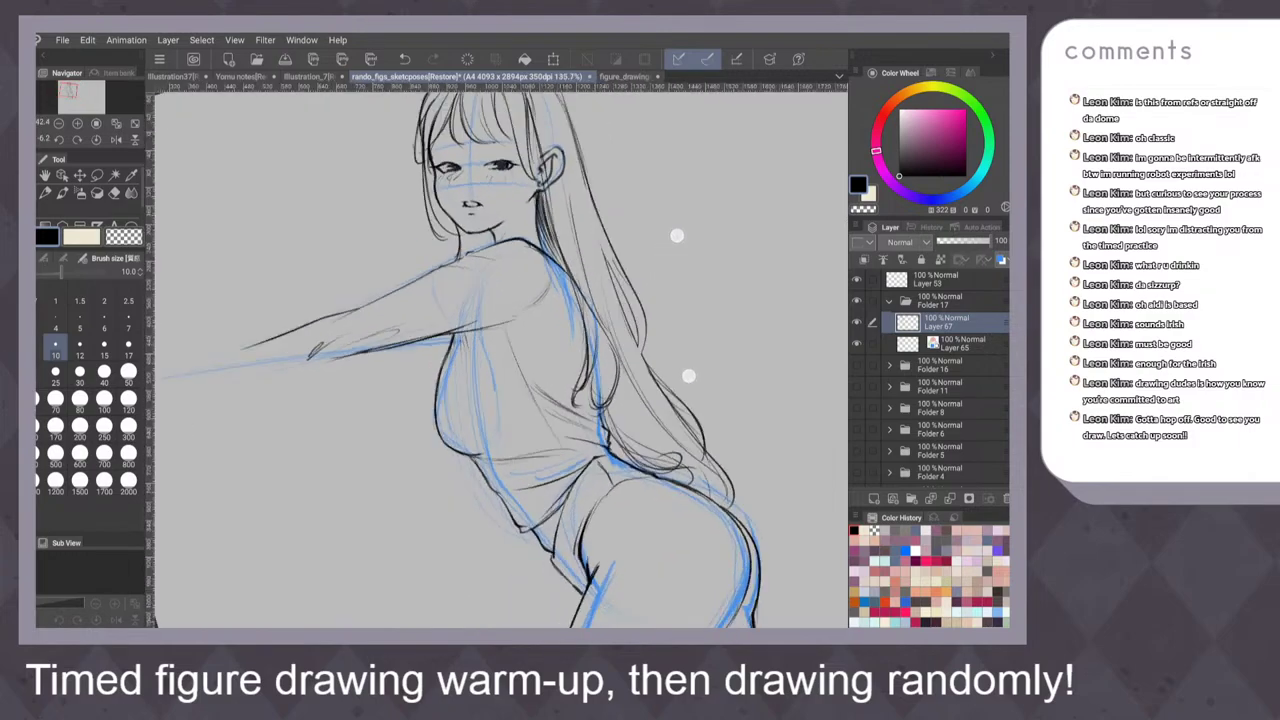
{"action": "left_click_drag", "start_coordinate": [381, 375], "coordinate": [320, 422]}
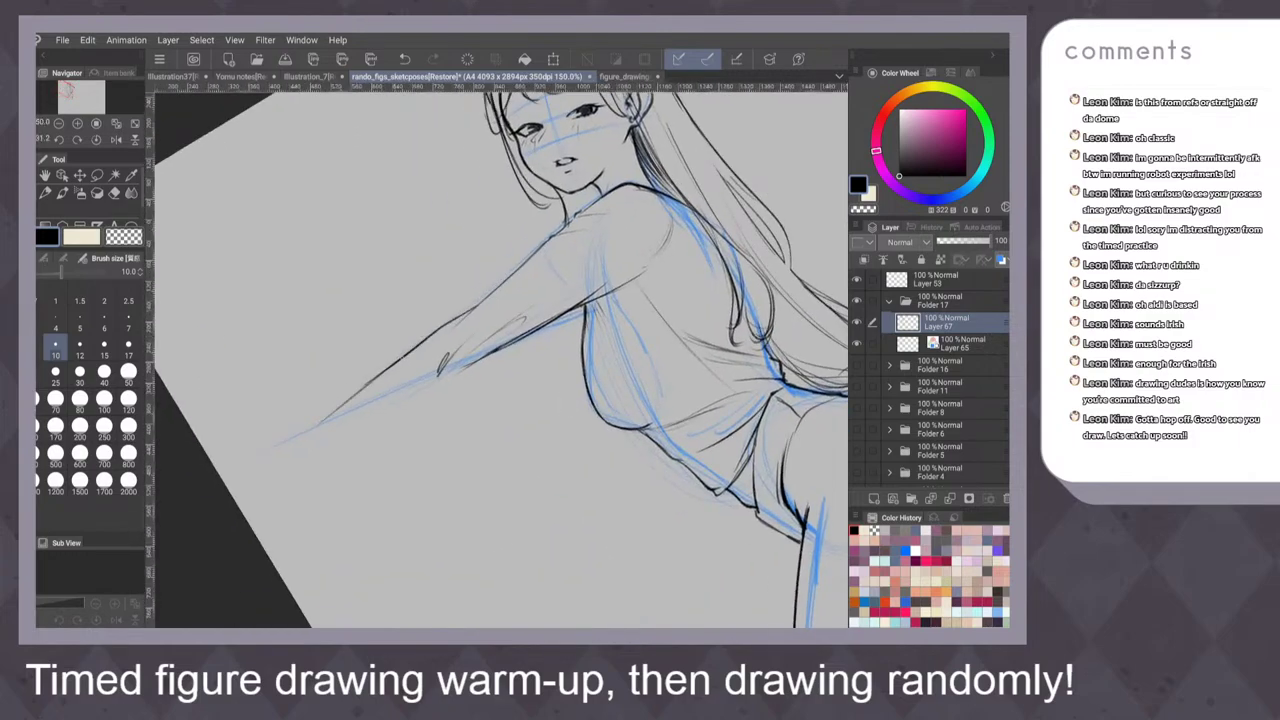
{"action": "mouse_move", "coordinate": [422, 339]}
{"action": "left_mouse_down"}
{"action": "mouse_move", "coordinate": [320, 413]}
{"action": "mouse_move", "coordinate": [409, 351]}
{"action": "mouse_move", "coordinate": [318, 401]}
{"action": "left_mouse_up"}
{"action": "key", "text": "ctrl+z"}
{"action": "key", "text": "ctrl+z"}
{"action": "scroll", "coordinate": [607, 326], "scroll_direction": "down", "scroll_amount": 4}
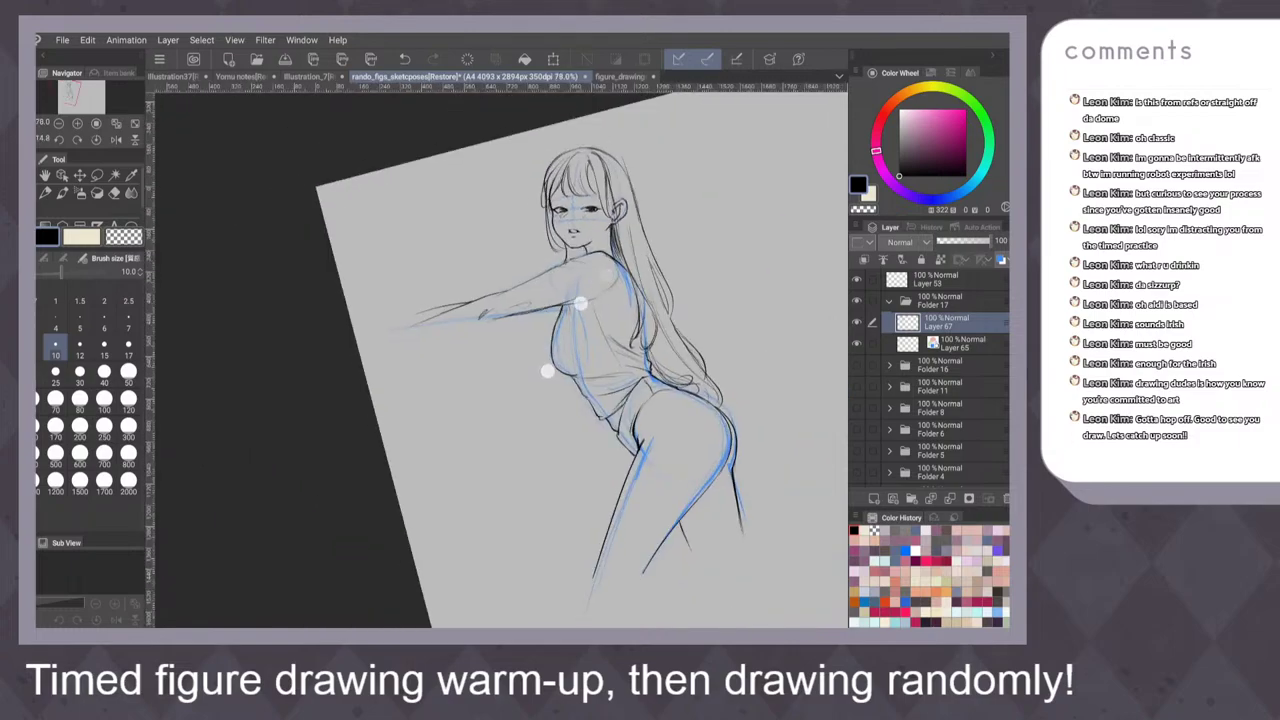
Draw the underside of the outstretched arm out to the wrist and reinforce it near the armpit
{"action": "scroll", "coordinate": [564, 337], "scroll_direction": "up", "scroll_amount": 4}
{"action": "left_click_drag", "start_coordinate": [518, 282], "coordinate": [268, 462]}
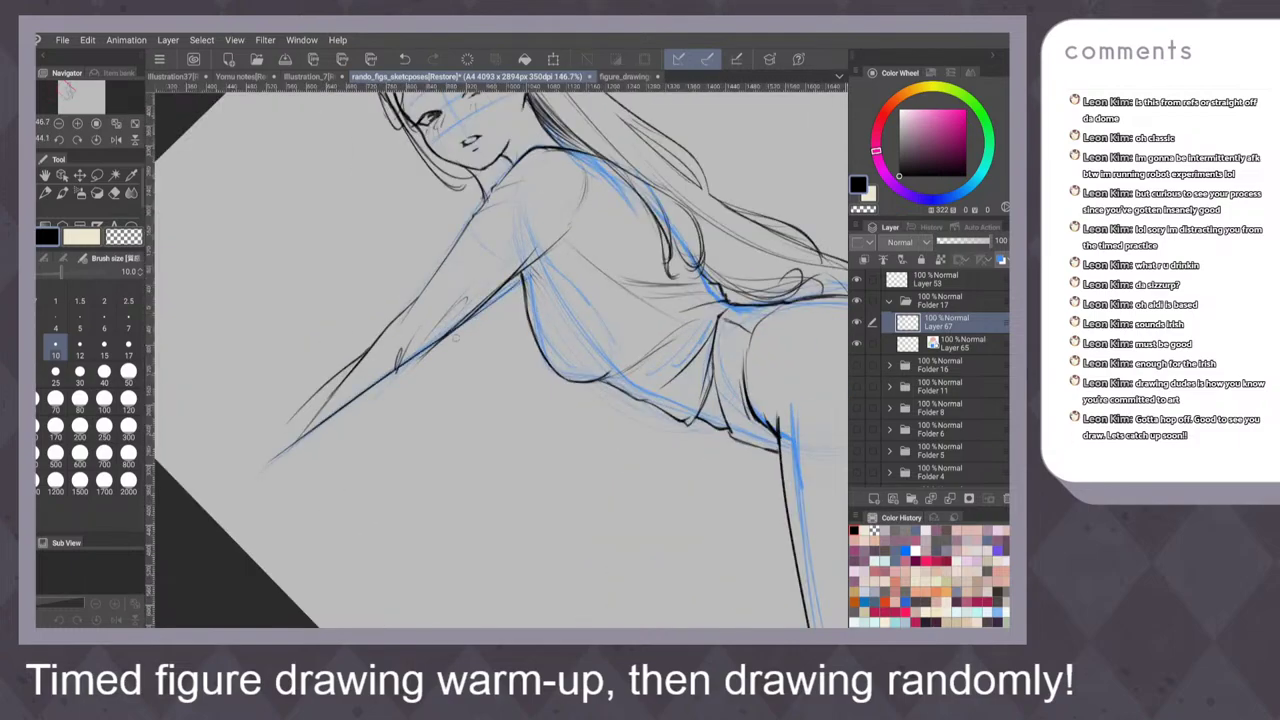
{"action": "scroll", "coordinate": [625, 332], "scroll_direction": "up", "scroll_amount": 1}
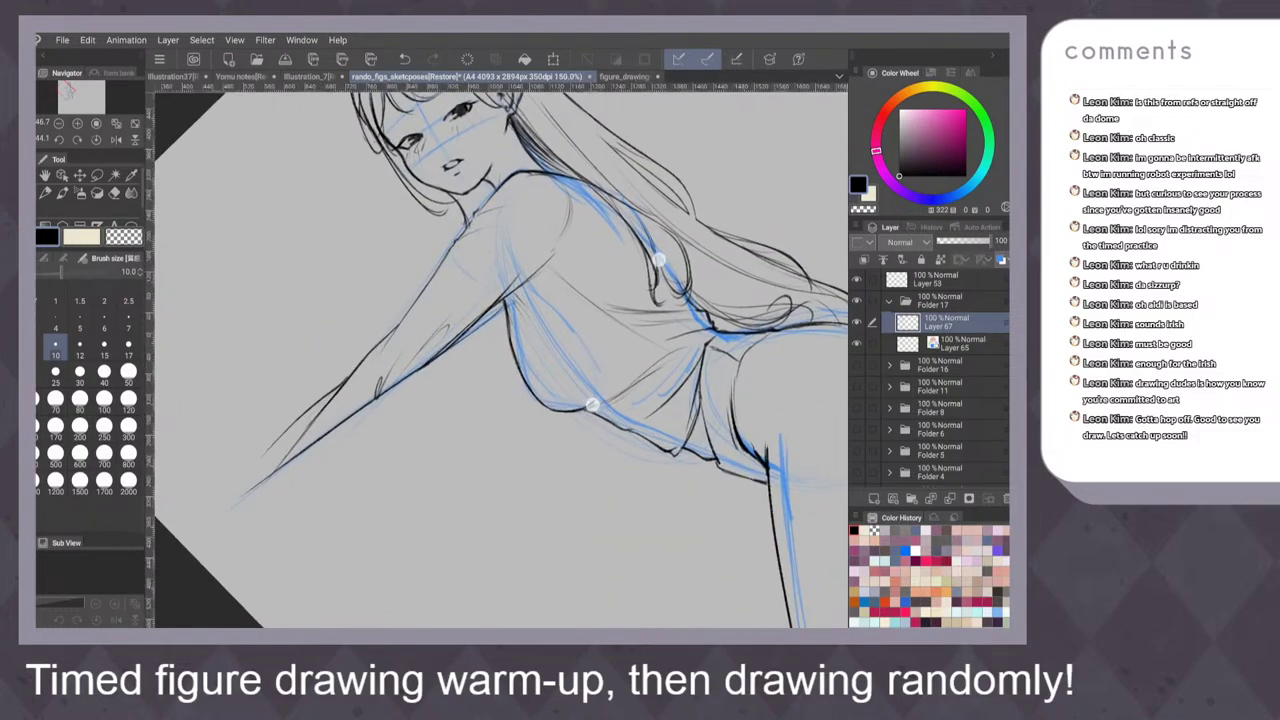
{"action": "left_click_drag", "start_coordinate": [506, 312], "coordinate": [467, 335]}
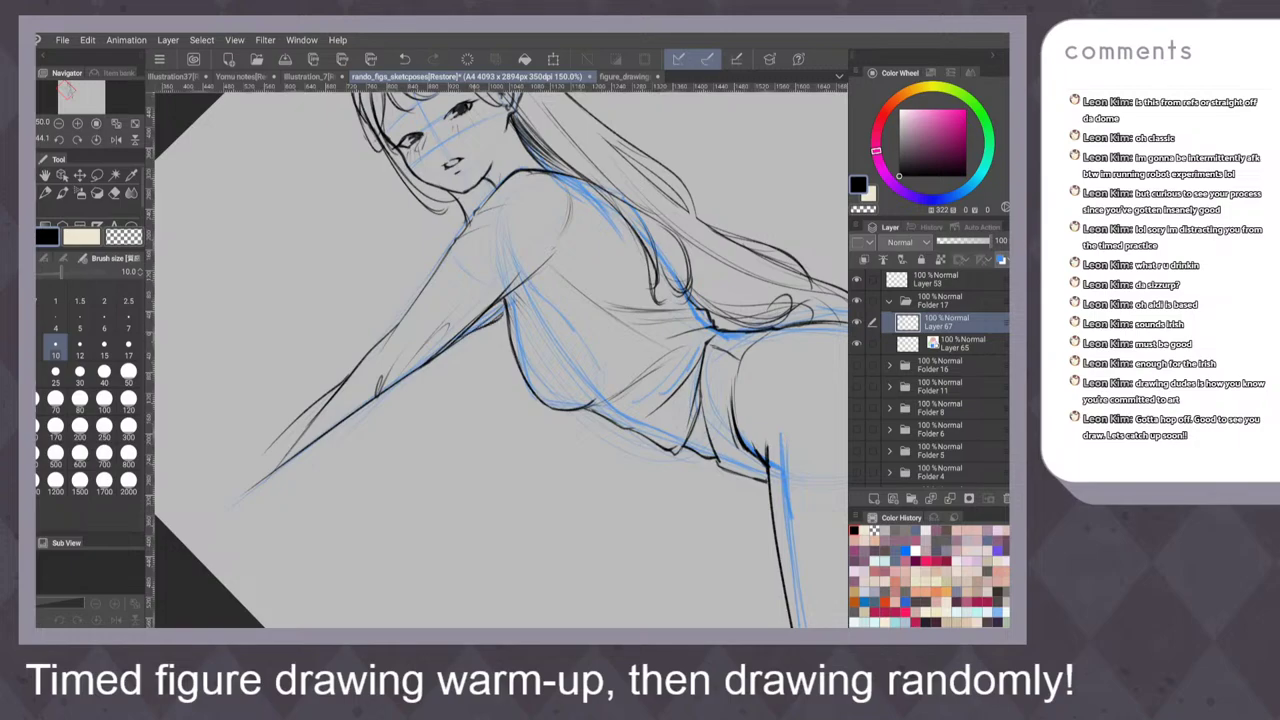
Hide the blue sketch on Layer 65 and strengthen the rear hair contour from the crown to above the ear
{"action": "scroll", "coordinate": [572, 323], "scroll_direction": "down", "scroll_amount": 3}
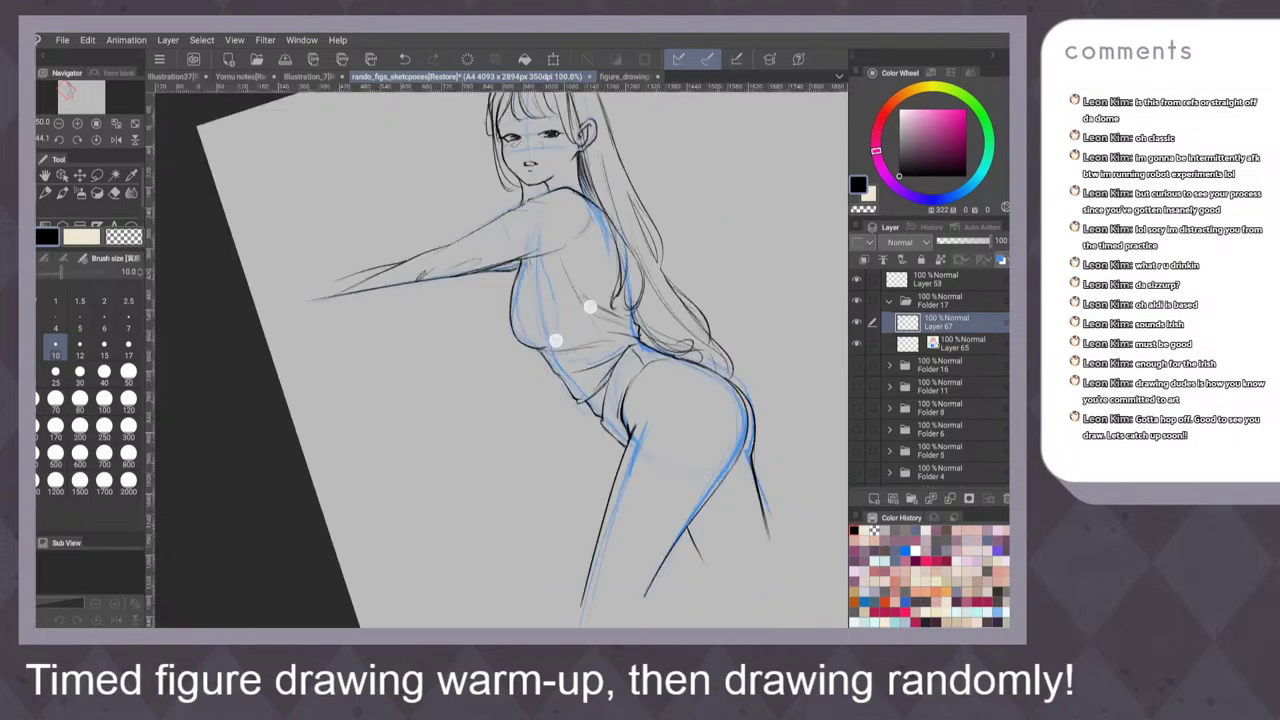
{"action": "scroll", "coordinate": [572, 323], "scroll_direction": "down", "scroll_amount": 3}
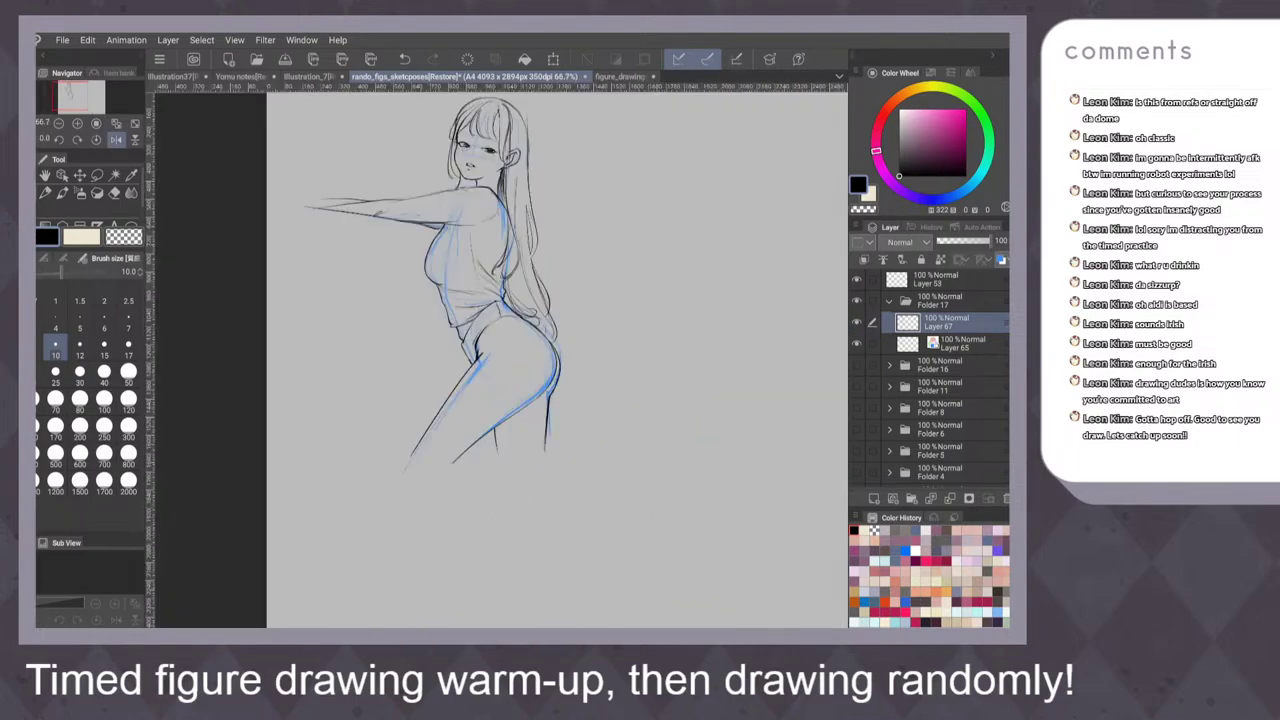
{"action": "left_click", "coordinate": [856, 343]}
{"action": "scroll", "coordinate": [641, 272], "scroll_direction": "up", "scroll_amount": 2}
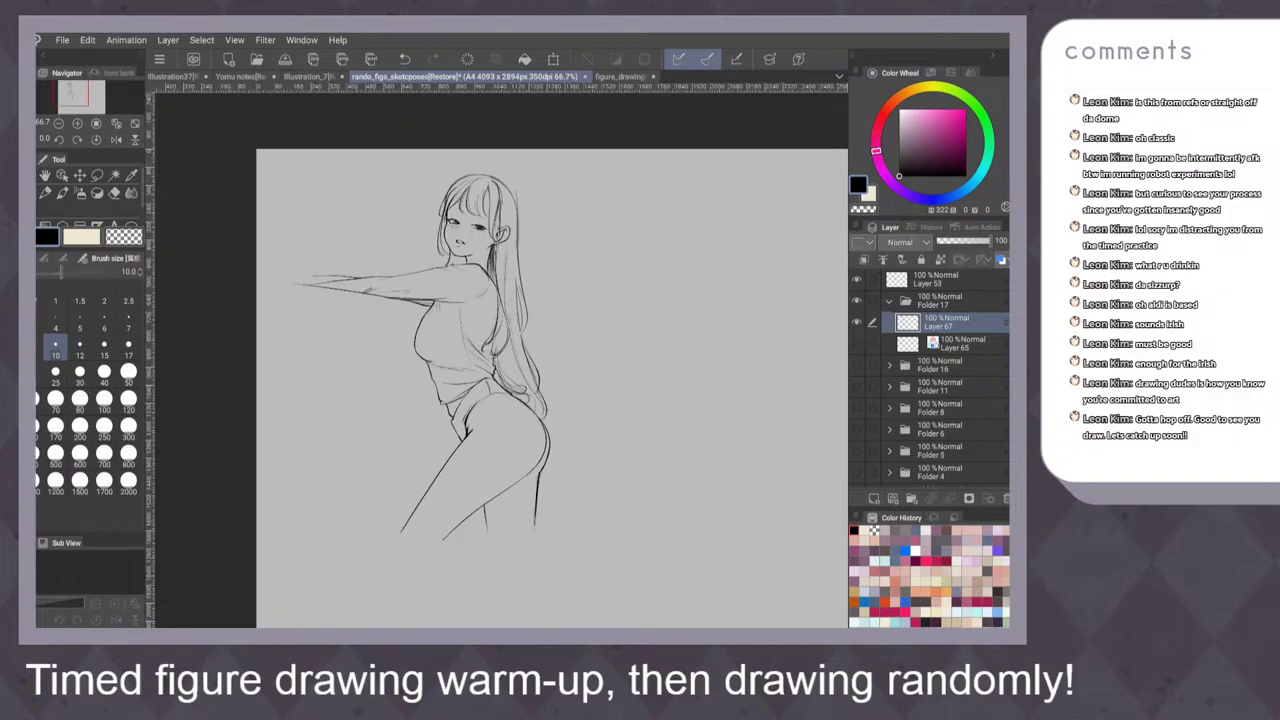
{"action": "scroll", "coordinate": [577, 281], "scroll_direction": "up", "scroll_amount": 5}
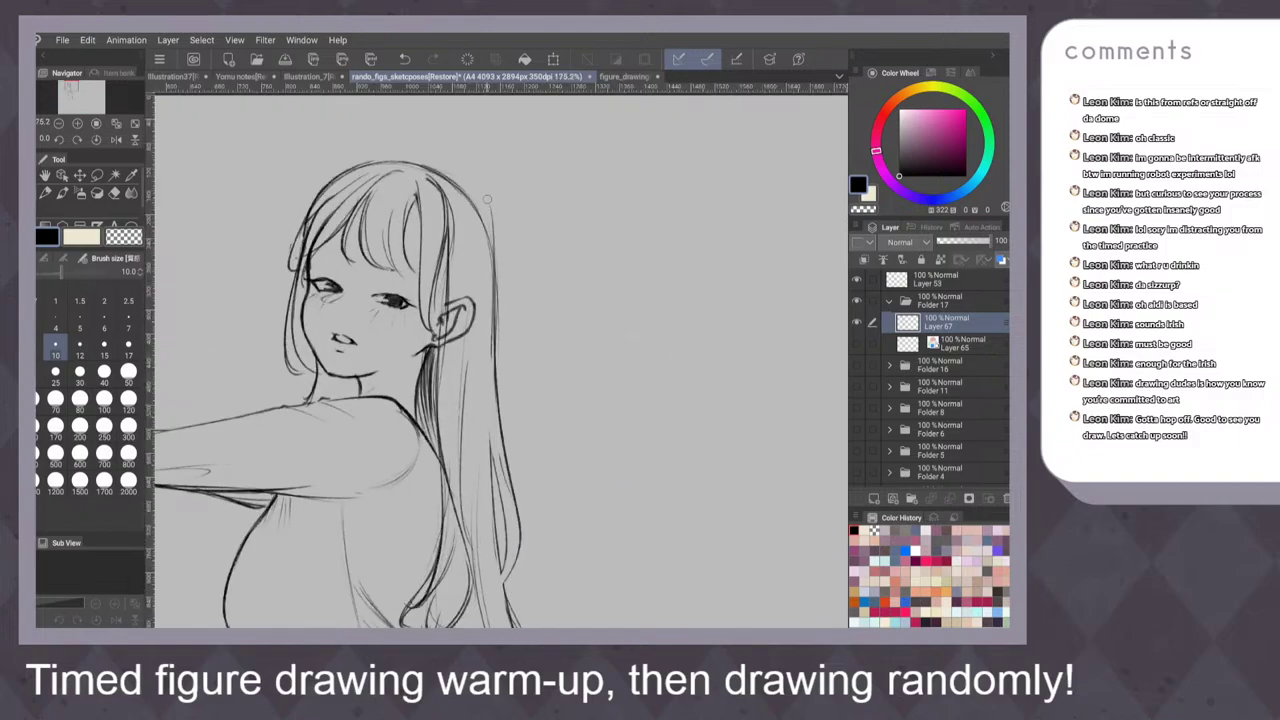
{"action": "mouse_move", "coordinate": [462, 188]}
{"action": "left_mouse_down"}
{"action": "mouse_move", "coordinate": [497, 266]}
{"action": "mouse_move", "coordinate": [493, 290]}
{"action": "left_mouse_up"}
Try several versions of a pointed lock flaring outward from the back of the head to below ear level
{"action": "left_click_drag", "start_coordinate": [466, 190], "coordinate": [508, 402]}
{"action": "key", "text": "ctrl+z"}
{"action": "left_click_drag", "start_coordinate": [460, 186], "coordinate": [485, 416]}
{"action": "key", "text": "ctrl+z"}
{"action": "mouse_move", "coordinate": [466, 190]}
{"action": "left_mouse_down"}
{"action": "mouse_move", "coordinate": [550, 322]}
{"action": "mouse_move", "coordinate": [508, 400]}
{"action": "left_mouse_up"}
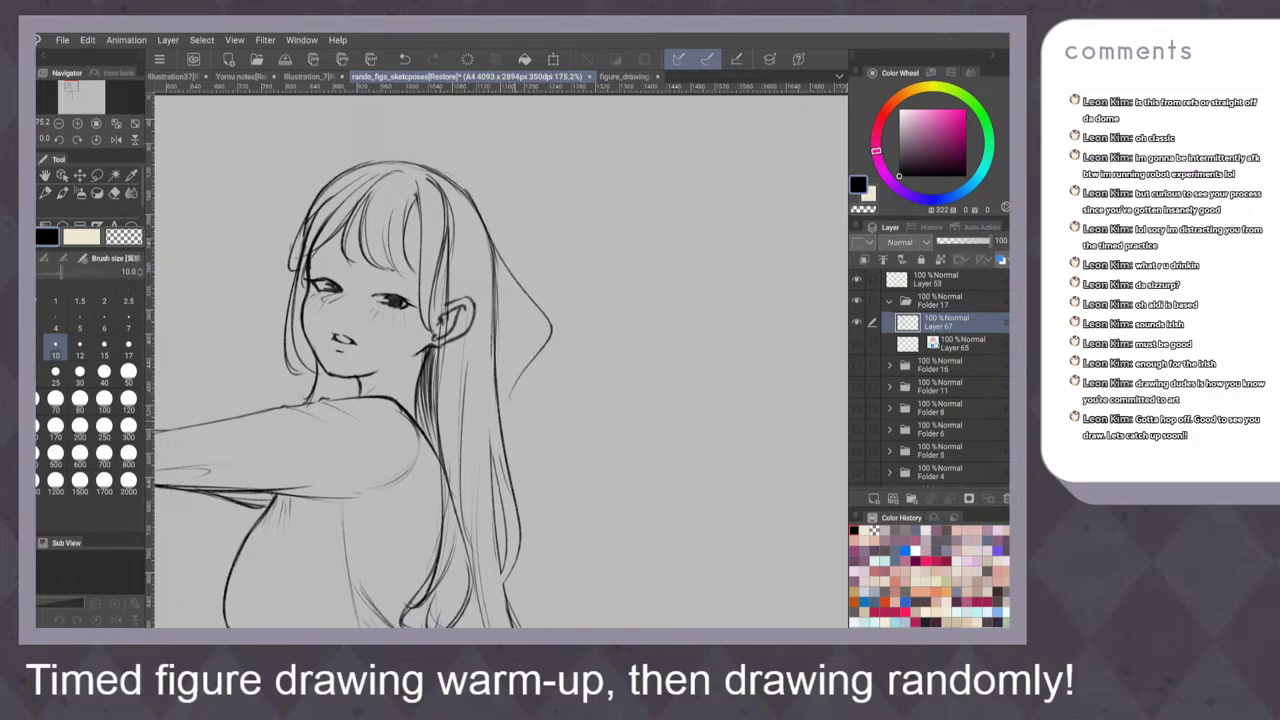
{"action": "key", "text": "ctrl+z"}
{"action": "mouse_move", "coordinate": [466, 190]}
{"action": "left_mouse_down"}
{"action": "mouse_move", "coordinate": [518, 366]}
{"action": "mouse_move", "coordinate": [508, 402]}
{"action": "left_mouse_up"}
{"action": "key", "text": "ctrl+z"}
{"action": "mouse_move", "coordinate": [470, 196]}
{"action": "left_mouse_down"}
{"action": "mouse_move", "coordinate": [496, 250]}
{"action": "mouse_move", "coordinate": [508, 404]}
{"action": "left_mouse_up"}
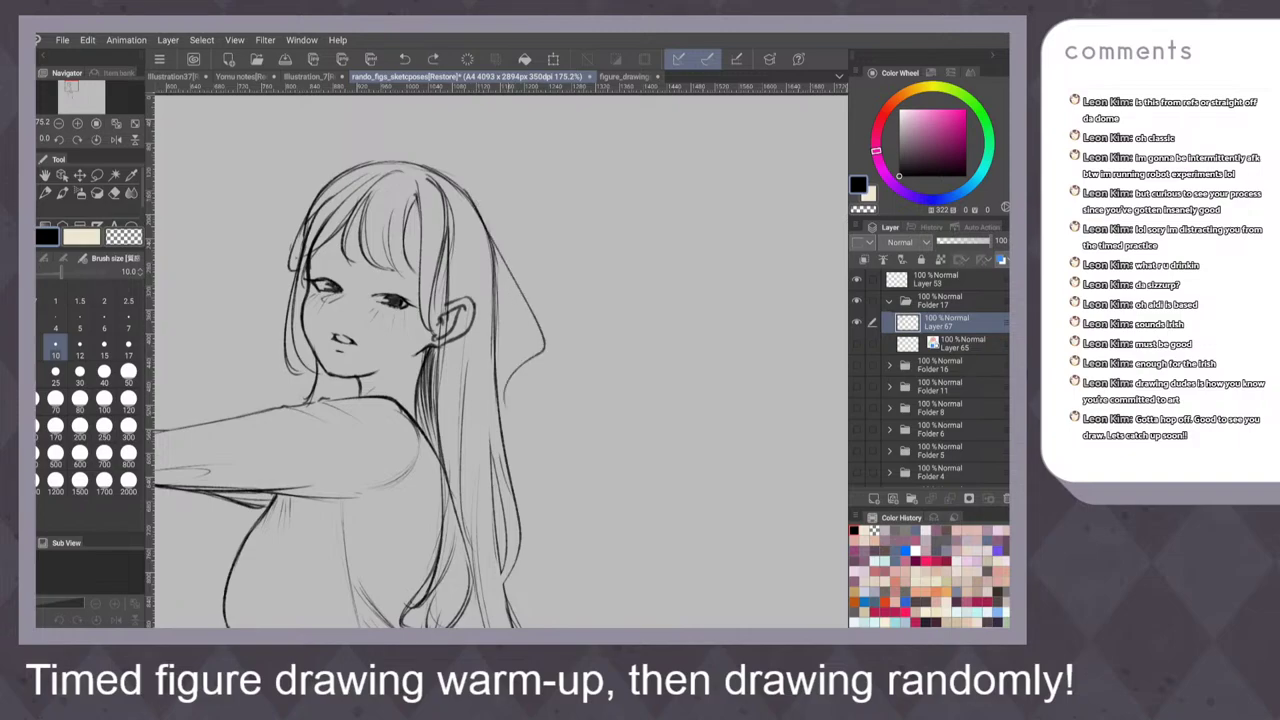
{"action": "key", "text": "ctrl+z"}
{"action": "left_click_drag", "start_coordinate": [472, 198], "coordinate": [512, 380]}
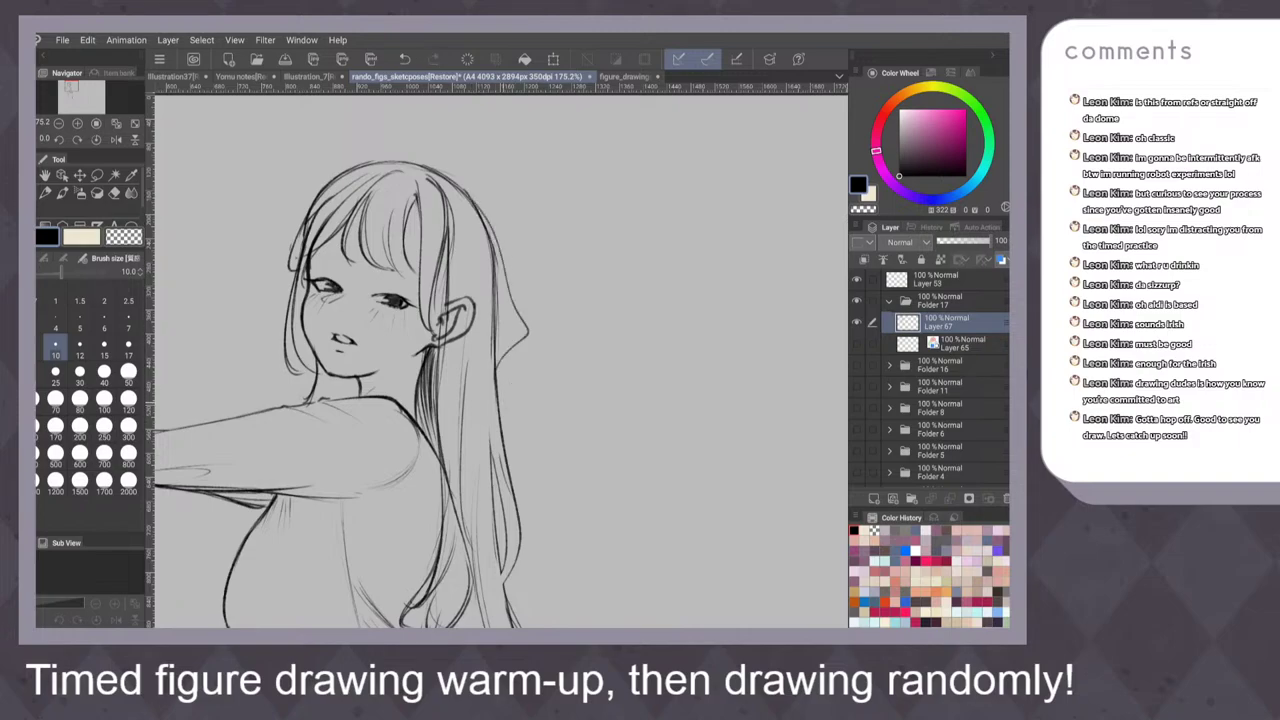
{"action": "key", "text": "ctrl+0"}
{"action": "key", "text": "ctrl+z"}
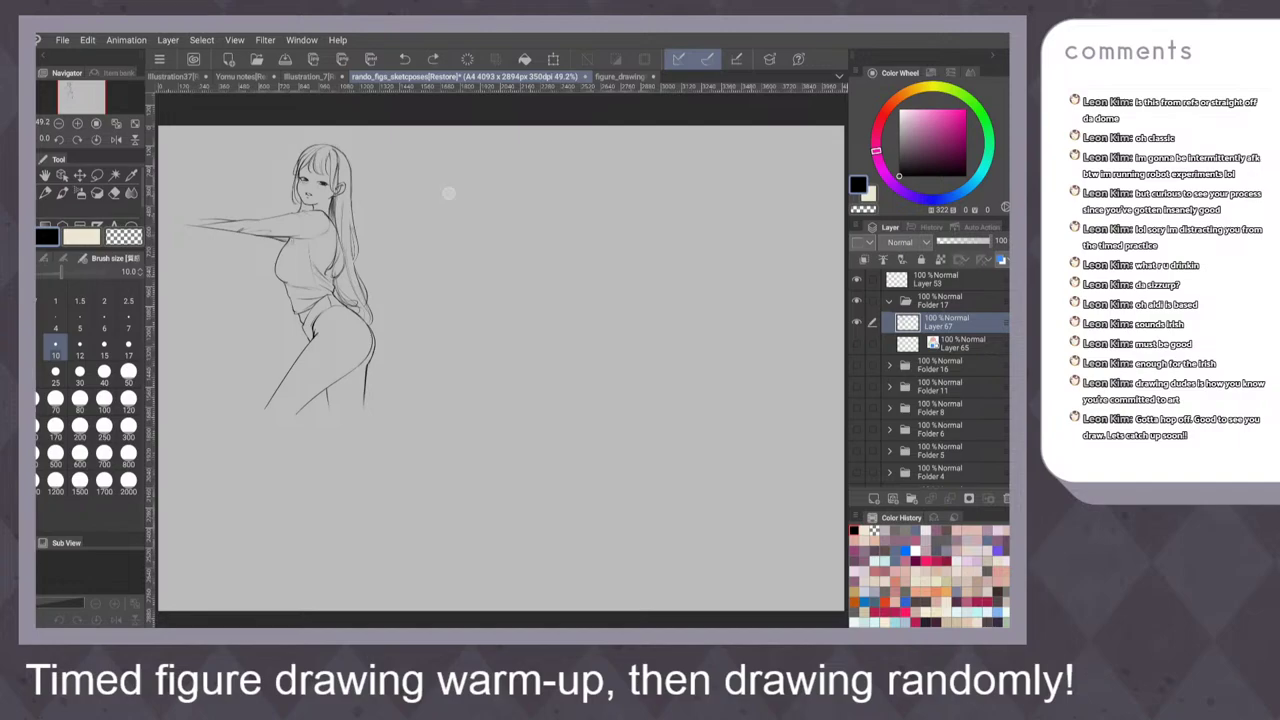
Draw a small pointed tuft flaring out from the rear hair contour at ear level and hooking back in
{"action": "scroll", "coordinate": [433, 274], "scroll_direction": "up", "scroll_amount": 5}
{"action": "scroll", "coordinate": [494, 284], "scroll_direction": "up", "scroll_amount": 1}
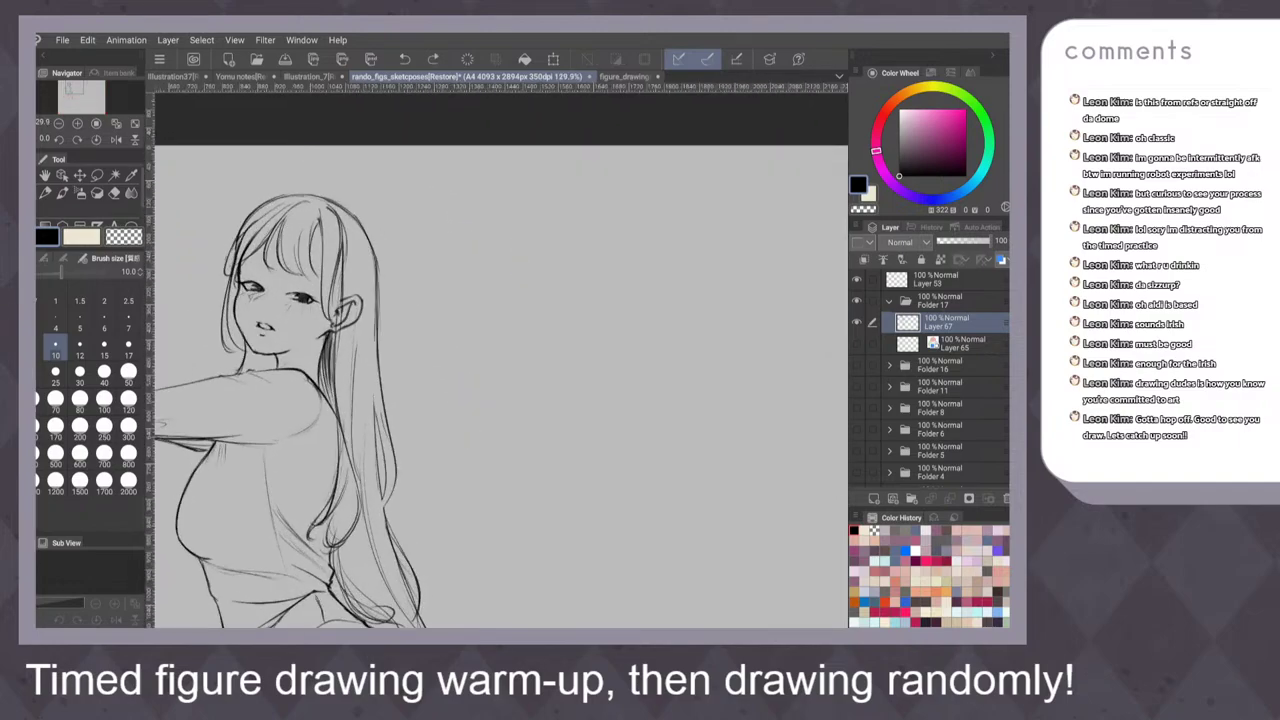
{"action": "scroll", "coordinate": [440, 374], "scroll_direction": "up", "scroll_amount": 2}
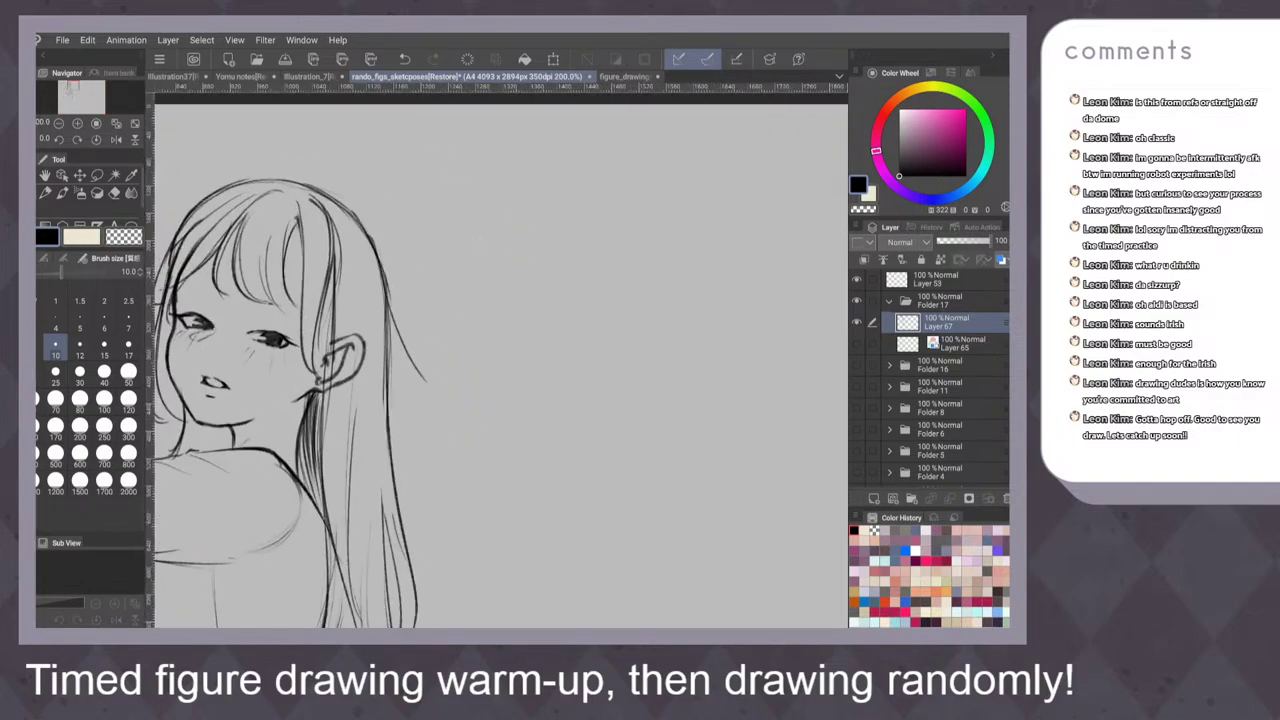
{"action": "left_click_drag", "start_coordinate": [376, 258], "coordinate": [414, 424]}
{"action": "key", "text": "ctrl+z"}
{"action": "left_click_drag", "start_coordinate": [388, 282], "coordinate": [419, 407]}
{"action": "key", "text": "ctrl+z"}
{"action": "left_click_drag", "start_coordinate": [390, 306], "coordinate": [398, 403]}
{"action": "key", "text": "ctrl+z"}
{"action": "left_click_drag", "start_coordinate": [390, 305], "coordinate": [408, 402]}
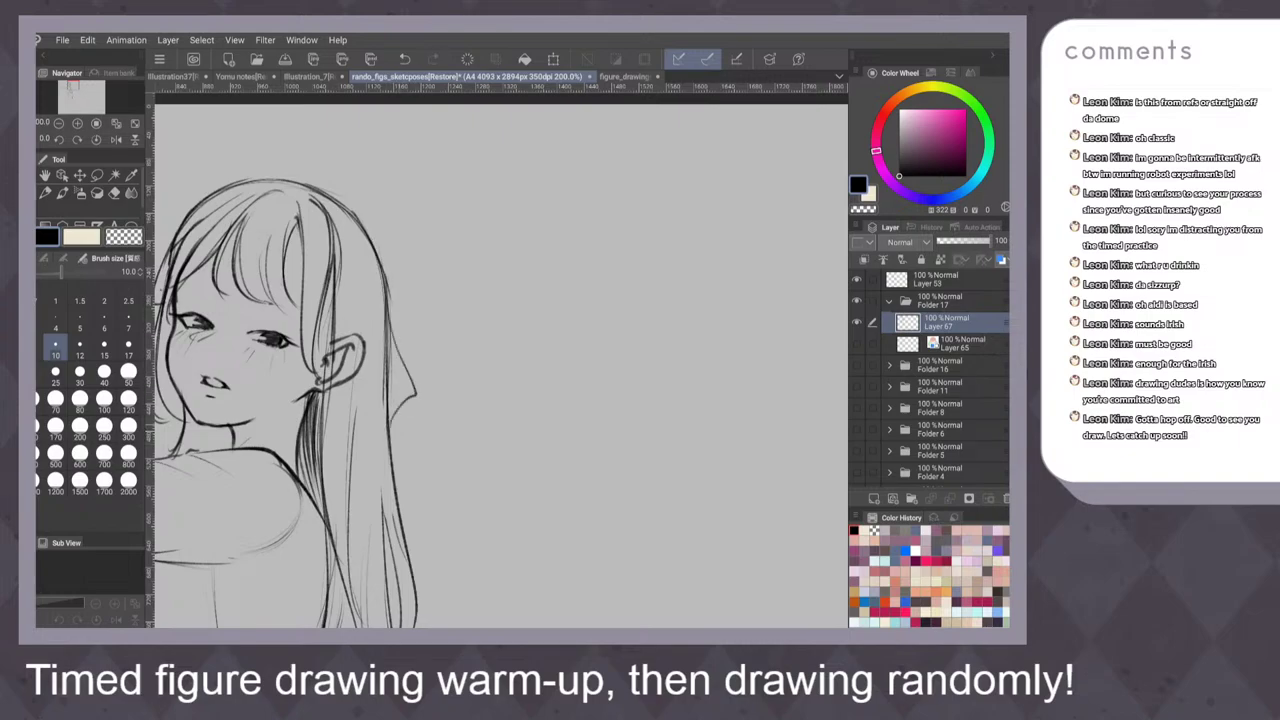
Reinforce the pointed tuft flaring from the rear hair contour at ear level with short extra strokes
{"action": "left_click_drag", "start_coordinate": [388, 348], "coordinate": [393, 410]}
{"action": "left_click_drag", "start_coordinate": [404, 397], "coordinate": [391, 428]}
{"action": "scroll", "coordinate": [580, 300], "scroll_direction": "down", "scroll_amount": 5}
{"action": "scroll", "coordinate": [580, 370], "scroll_direction": "up", "scroll_amount": 2}
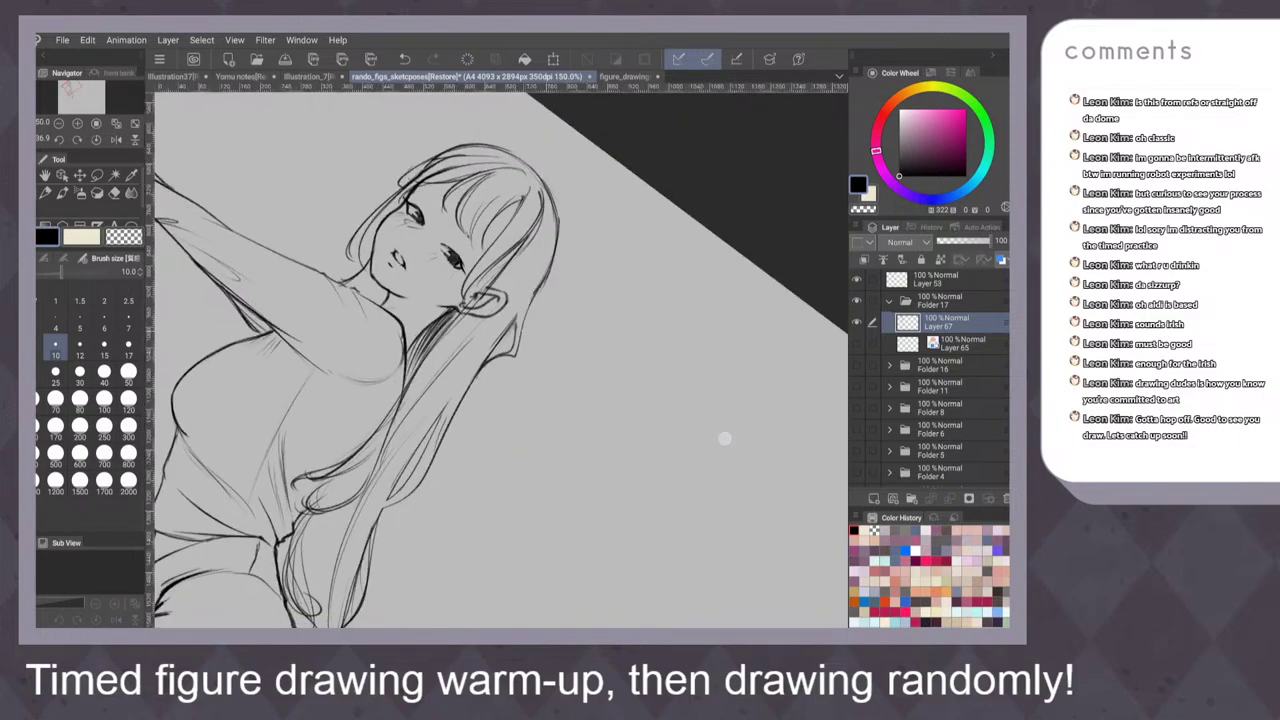
{"action": "left_click_drag", "start_coordinate": [518, 312], "coordinate": [514, 335]}
Check the figure in a mirrored view and show the blue sketch on Layer 65 again
{"action": "scroll", "coordinate": [500, 360], "scroll_direction": "down", "scroll_amount": 5}
{"action": "scroll", "coordinate": [415, 322], "scroll_direction": "up", "scroll_amount": 1}
{"action": "key", "text": "h"}
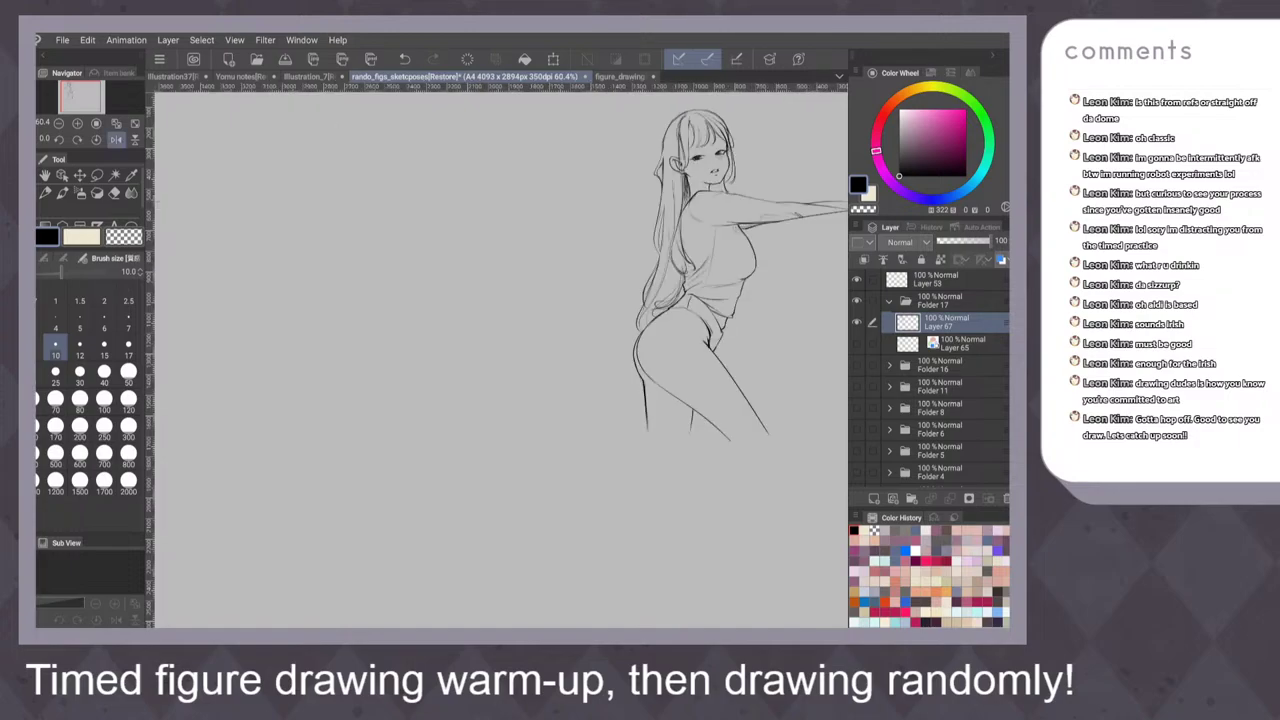
{"action": "key", "text": "h"}
{"action": "left_click", "coordinate": [967, 344]}
{"action": "left_click", "coordinate": [857, 344]}
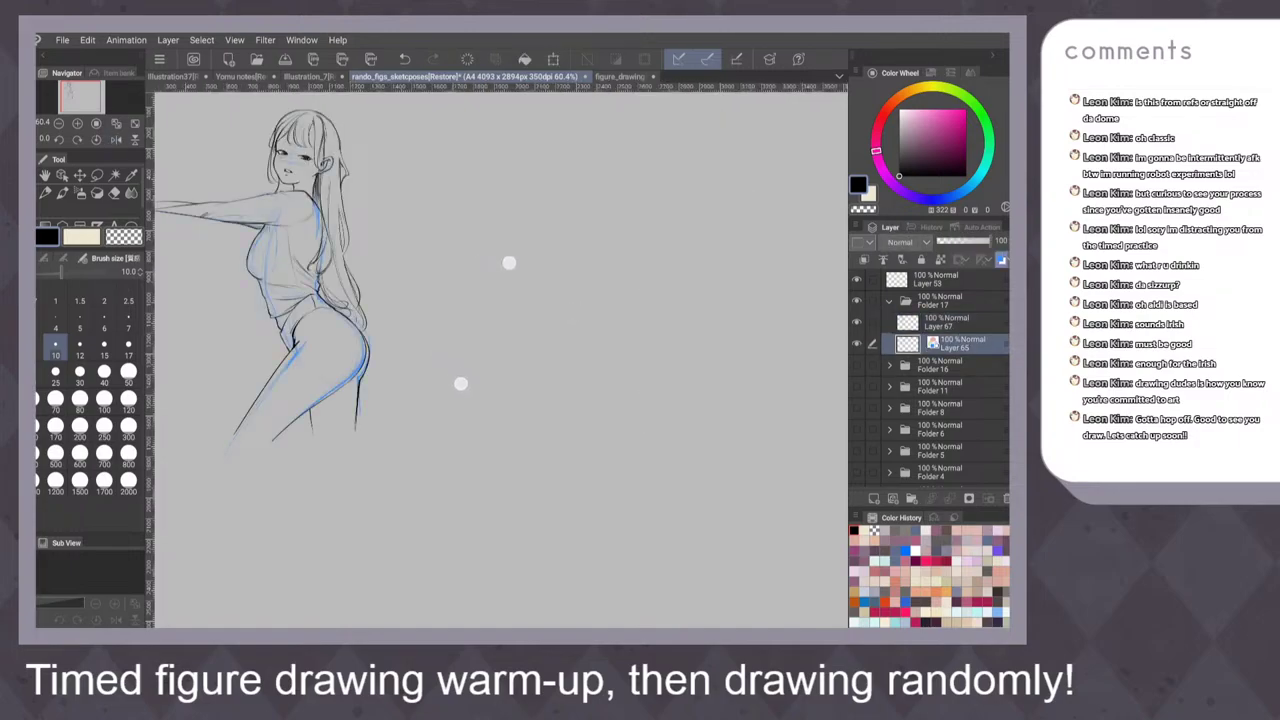
{"action": "scroll", "coordinate": [485, 323], "scroll_direction": "up", "scroll_amount": 2}
{"action": "left_click_drag", "start_coordinate": [588, 251], "coordinate": [534, 214]}
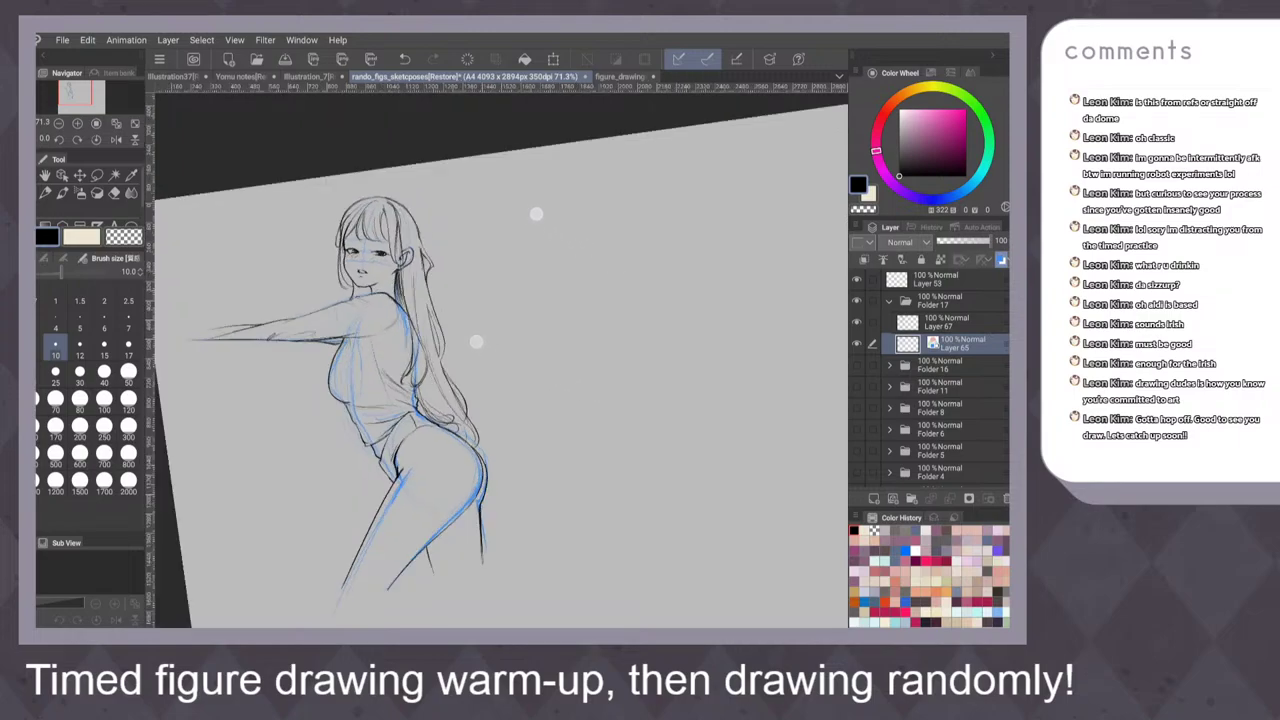
{"action": "left_click_drag", "start_coordinate": [365, 503], "coordinate": [240, 440]}
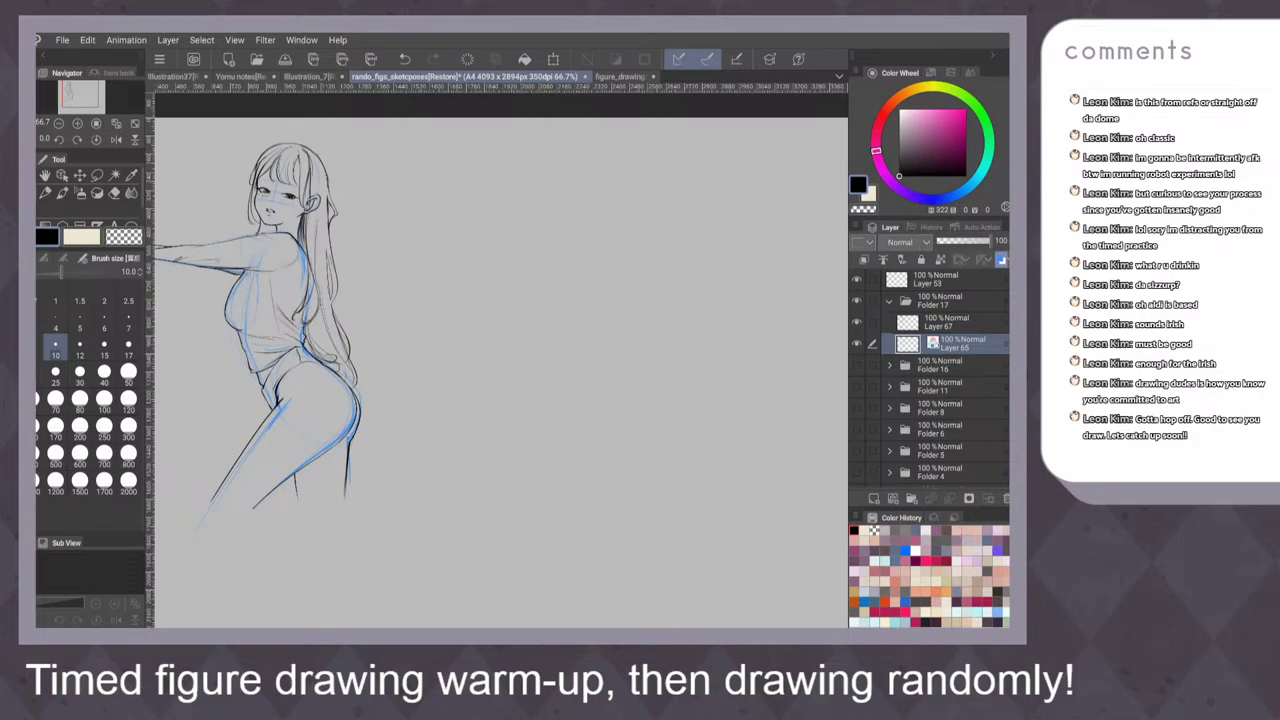
Discard a trial stroke beside the figure and make Layer 67 the active layer
{"action": "left_click_drag", "start_coordinate": [464, 222], "coordinate": [474, 316]}
{"action": "key", "text": "ctrl+z"}
{"action": "key", "text": "ctrl+y"}
{"action": "key", "text": "ctrl+z"}
{"action": "left_click", "coordinate": [940, 322]}
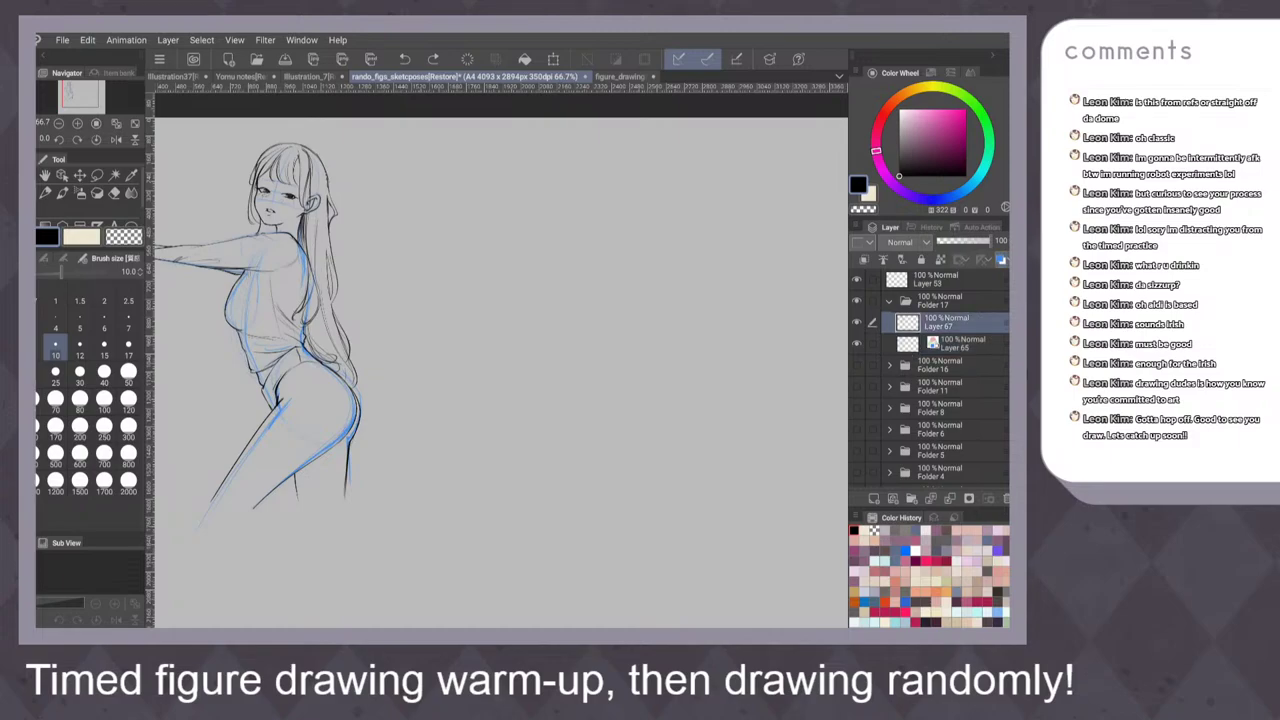
Try an eyebrow stroke below the bangs above the eye on the far side of the face
{"action": "scroll", "coordinate": [381, 258], "scroll_direction": "up", "scroll_amount": 5}
{"action": "scroll", "coordinate": [422, 292], "scroll_direction": "up", "scroll_amount": 5}
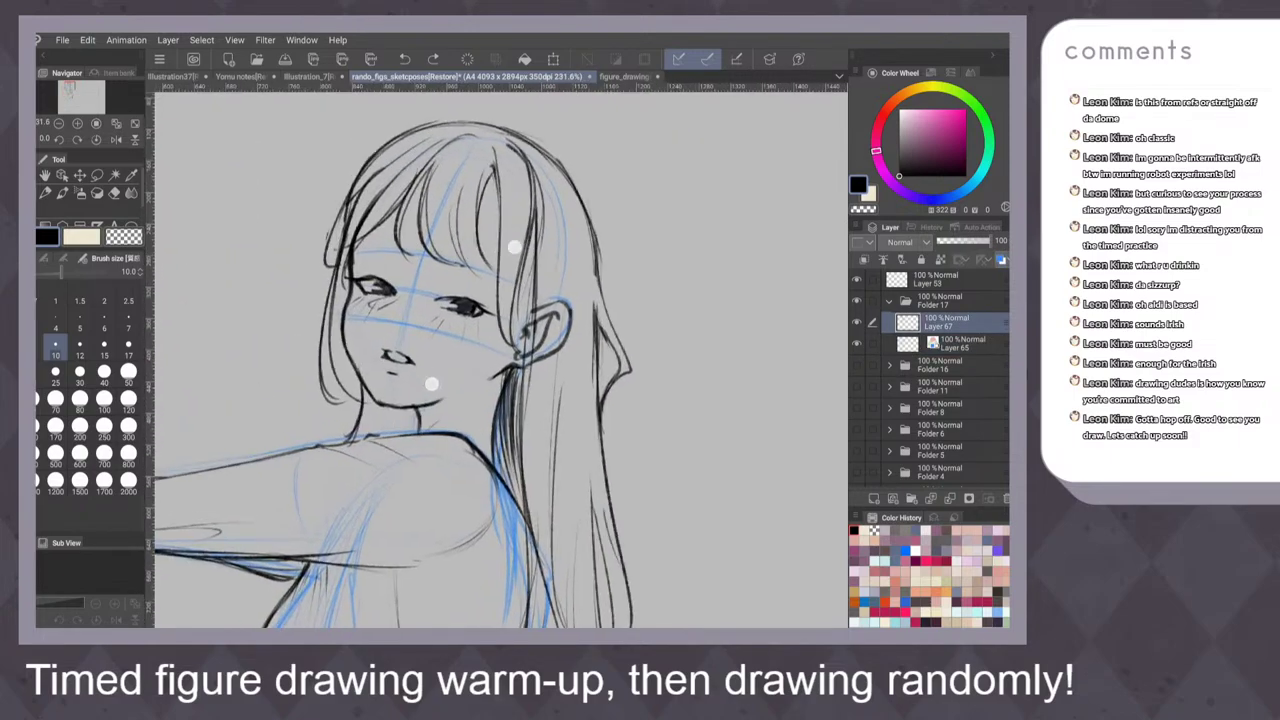
{"action": "mouse_move", "coordinate": [399, 281]}
{"action": "left_mouse_down"}
{"action": "mouse_move", "coordinate": [411, 290]}
{"action": "mouse_move", "coordinate": [417, 250]}
{"action": "mouse_move", "coordinate": [364, 259]}
{"action": "left_mouse_up"}
{"action": "key", "text": "ctrl+z"}
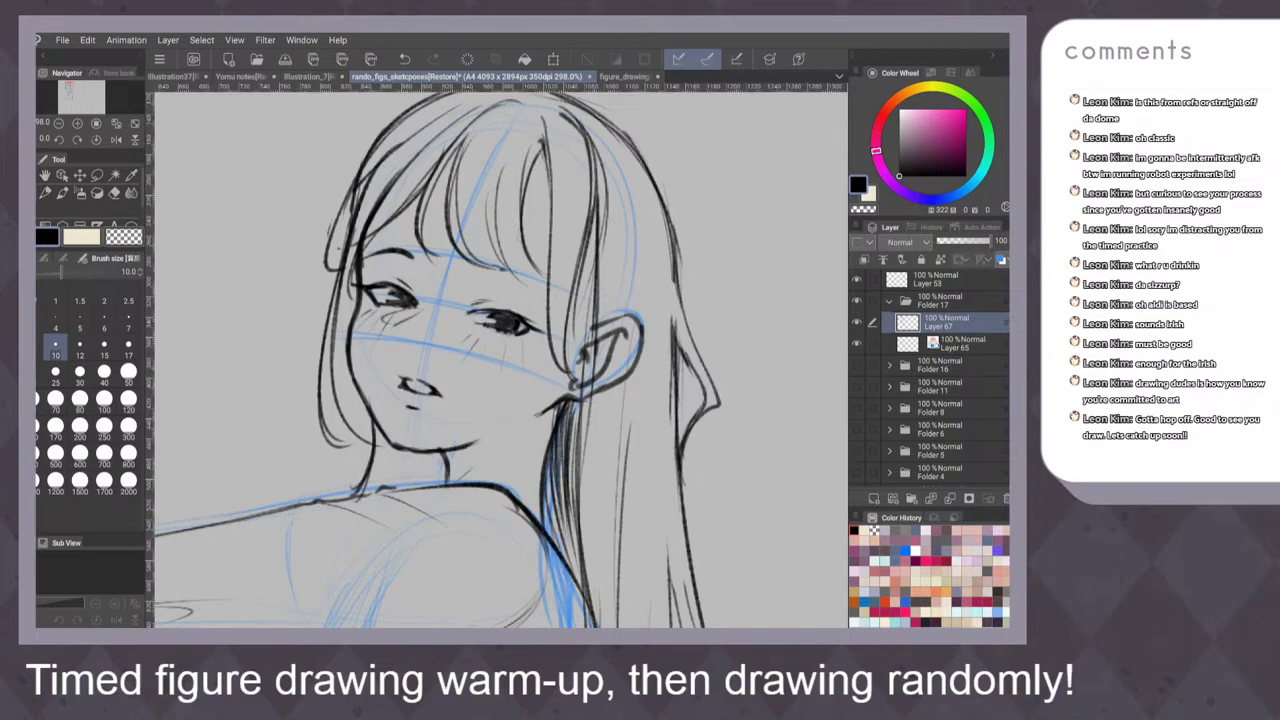
{"action": "key", "text": "ctrl+z"}
{"action": "key", "text": "ctrl+z"}
{"action": "mouse_move", "coordinate": [370, 256]}
{"action": "left_mouse_down"}
{"action": "mouse_move", "coordinate": [404, 247]}
{"action": "mouse_move", "coordinate": [407, 262]}
{"action": "left_mouse_up"}
{"action": "scroll", "coordinate": [543, 340], "scroll_direction": "down", "scroll_amount": 5}
{"action": "scroll", "coordinate": [548, 306], "scroll_direction": "up", "scroll_amount": 5}
{"action": "key", "text": "ctrl+z"}
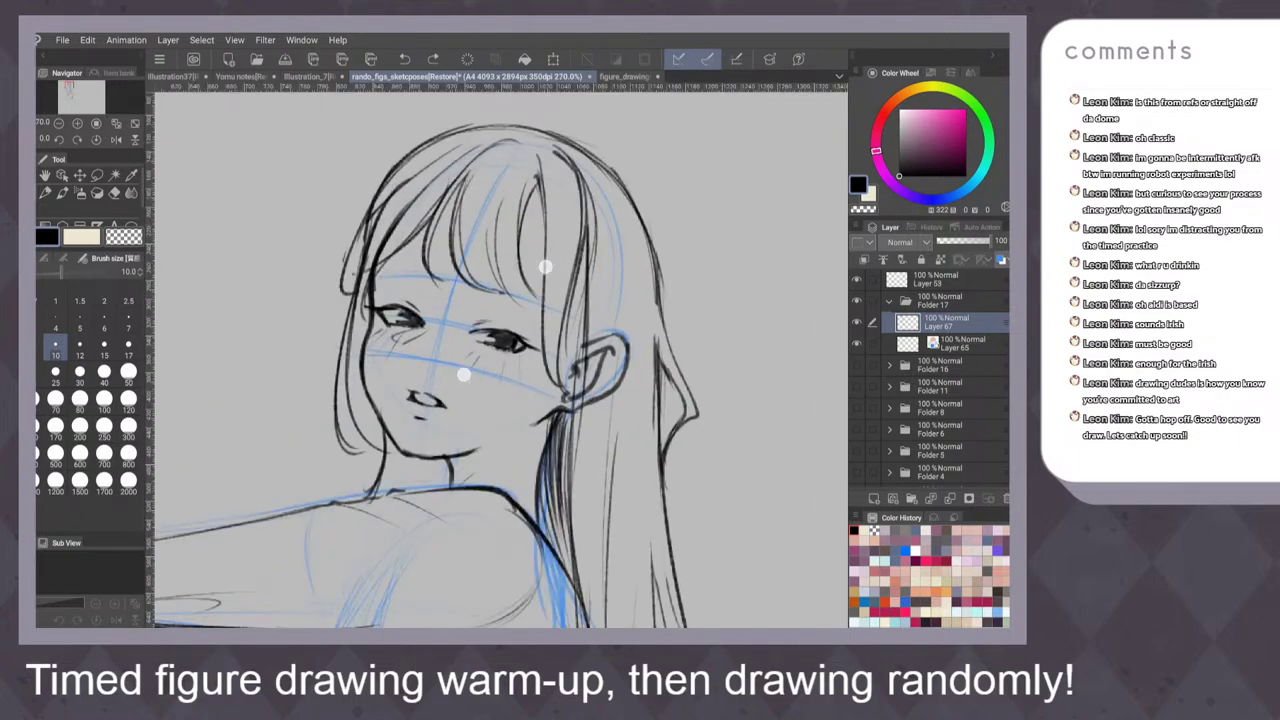
{"action": "scroll", "coordinate": [505, 320], "scroll_direction": "up", "scroll_amount": 4}
{"action": "key", "text": "ctrl+y"}
{"action": "key", "text": "ctrl+z"}
{"action": "scroll", "coordinate": [545, 340], "scroll_direction": "up", "scroll_amount": 3}
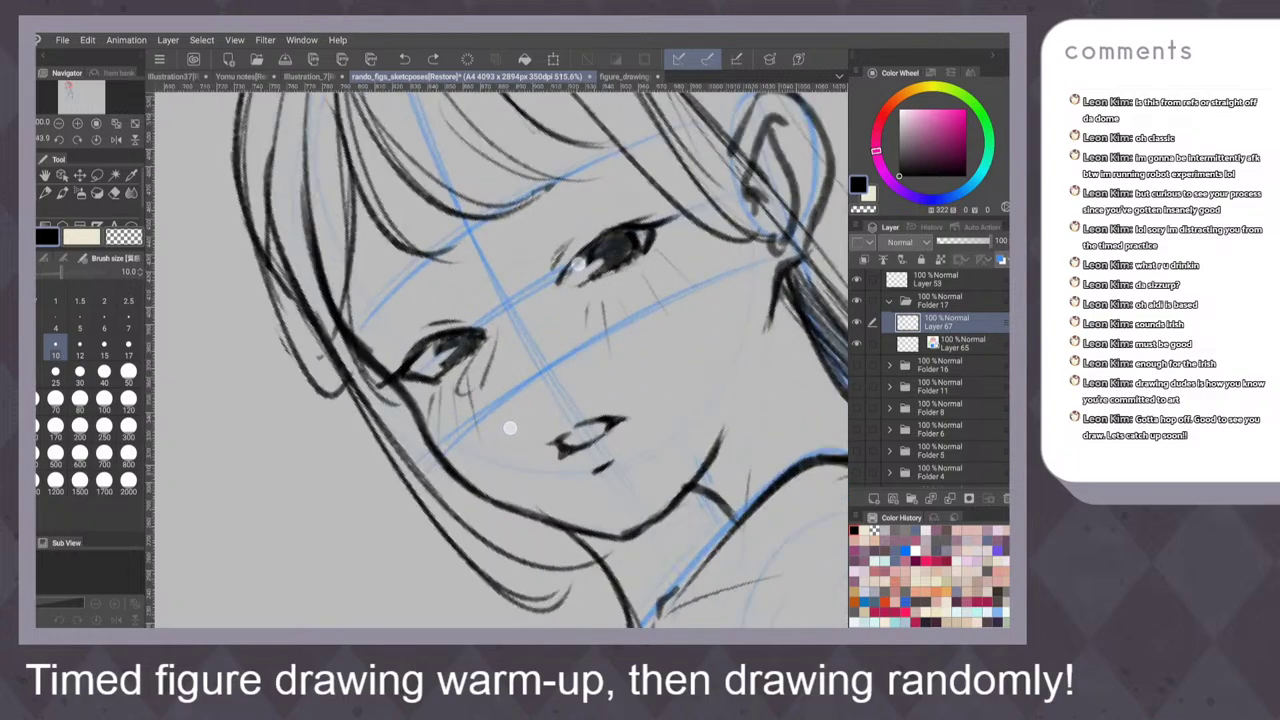
Try several more eyebrow strokes at different angles above the eyes
{"action": "mouse_move", "coordinate": [440, 286]}
{"action": "left_mouse_down"}
{"action": "mouse_move", "coordinate": [359, 334]}
{"action": "mouse_move", "coordinate": [418, 294]}
{"action": "mouse_move", "coordinate": [377, 309]}
{"action": "left_mouse_up"}
{"action": "scroll", "coordinate": [584, 328], "scroll_direction": "down", "scroll_amount": 2}
{"action": "left_click_drag", "start_coordinate": [630, 299], "coordinate": [570, 410]}
{"action": "left_click_drag", "start_coordinate": [478, 236], "coordinate": [470, 246]}
{"action": "left_click_drag", "start_coordinate": [584, 220], "coordinate": [506, 236]}
{"action": "left_click_drag", "start_coordinate": [502, 238], "coordinate": [474, 244]}
{"action": "left_click_drag", "start_coordinate": [574, 227], "coordinate": [474, 245]}
{"action": "mouse_move", "coordinate": [719, 195]}
{"action": "left_mouse_down"}
{"action": "mouse_move", "coordinate": [702, 239]}
{"action": "mouse_move", "coordinate": [662, 270]}
{"action": "mouse_move", "coordinate": [714, 255]}
{"action": "mouse_move", "coordinate": [719, 236]}
{"action": "mouse_move", "coordinate": [653, 255]}
{"action": "mouse_move", "coordinate": [702, 259]}
{"action": "mouse_move", "coordinate": [610, 241]}
{"action": "left_mouse_up"}
{"action": "key", "text": "ctrl+z"}
{"action": "mouse_move", "coordinate": [541, 351]}
{"action": "left_mouse_down"}
{"action": "mouse_move", "coordinate": [540, 337]}
{"action": "mouse_move", "coordinate": [520, 346]}
{"action": "left_mouse_up"}
{"action": "key", "text": "ctrl+z"}
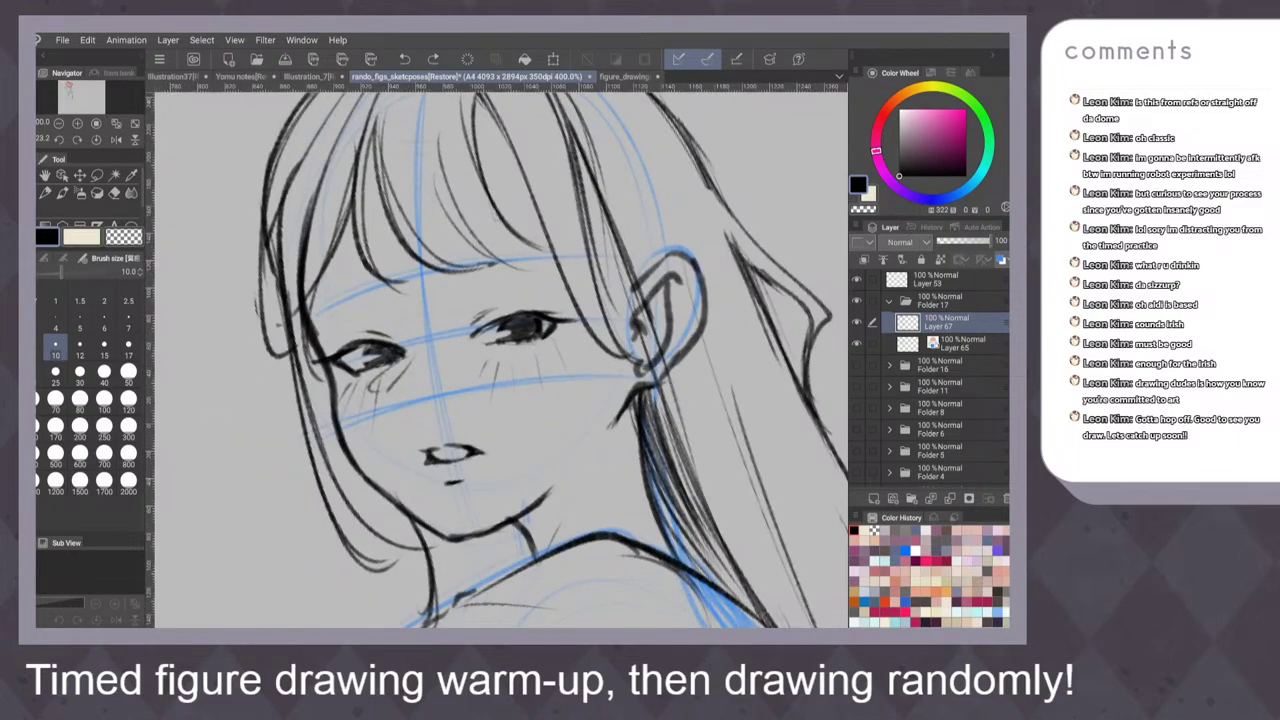
Draw the near eyebrow as a long arc below the bangs and thicken its inner end in mirrored view
{"action": "mouse_move", "coordinate": [452, 290]}
{"action": "left_mouse_down"}
{"action": "mouse_move", "coordinate": [534, 260]}
{"action": "mouse_move", "coordinate": [482, 268]}
{"action": "mouse_move", "coordinate": [576, 254]}
{"action": "left_mouse_up"}
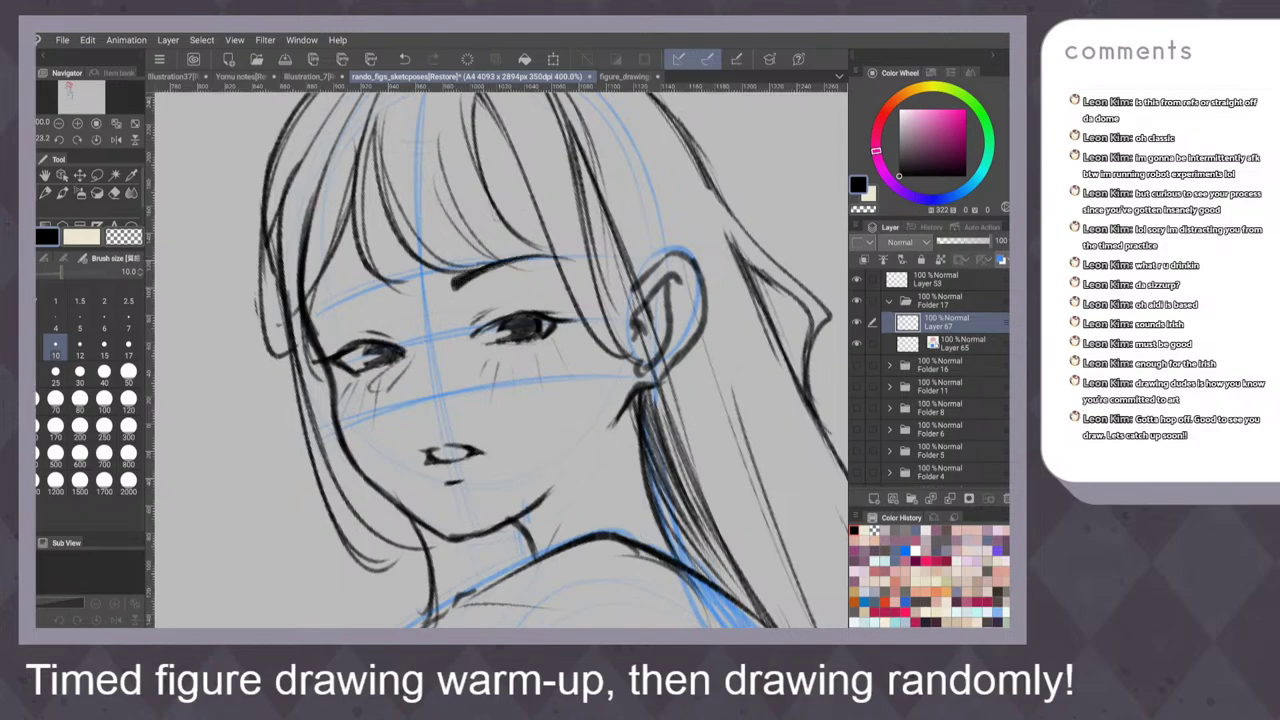
{"action": "left_click", "coordinate": [116, 140]}
{"action": "scroll", "coordinate": [651, 367], "scroll_direction": "up", "scroll_amount": 3}
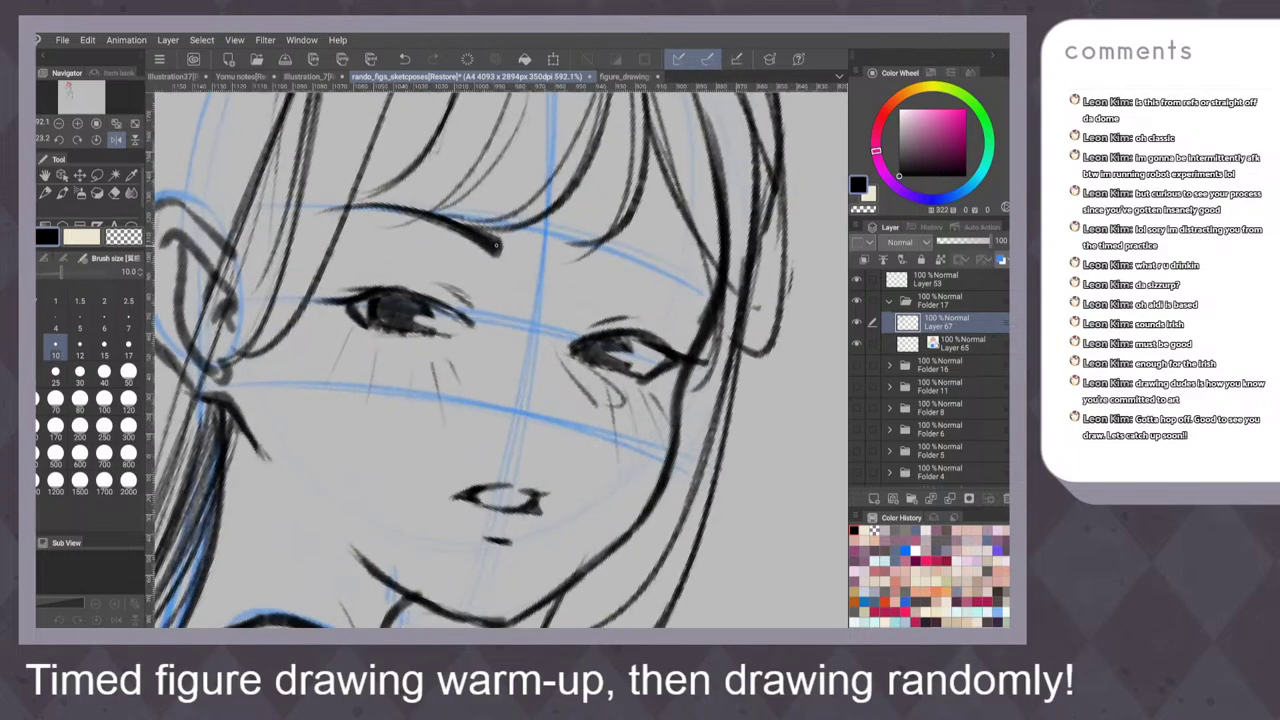
{"action": "left_click_drag", "start_coordinate": [478, 238], "coordinate": [506, 258]}
Draw a short arched eyebrow above the far eye, thicken it, and check the whole figure in normal and mirrored view
{"action": "mouse_move", "coordinate": [598, 270]}
{"action": "left_mouse_down"}
{"action": "mouse_move", "coordinate": [662, 266]}
{"action": "mouse_move", "coordinate": [690, 296]}
{"action": "left_mouse_up"}
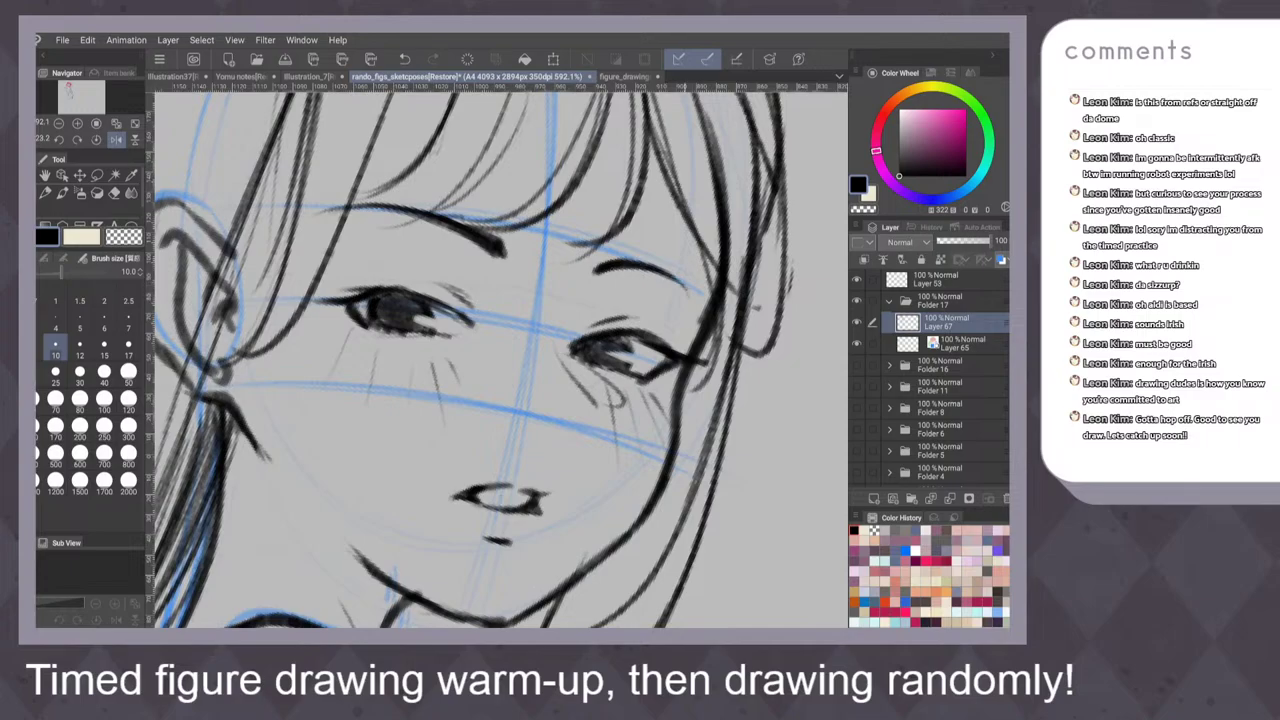
{"action": "scroll", "coordinate": [629, 434], "scroll_direction": "down", "scroll_amount": 2}
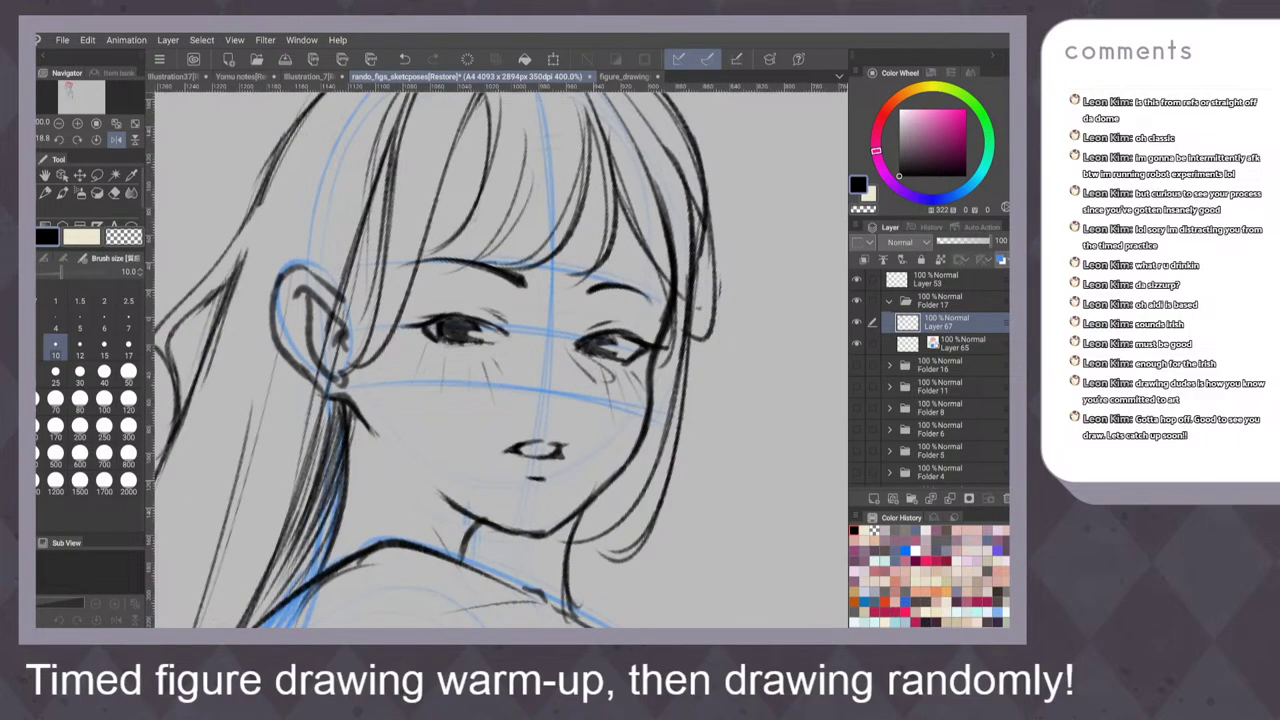
{"action": "scroll", "coordinate": [640, 330], "scroll_direction": "up", "scroll_amount": 3}
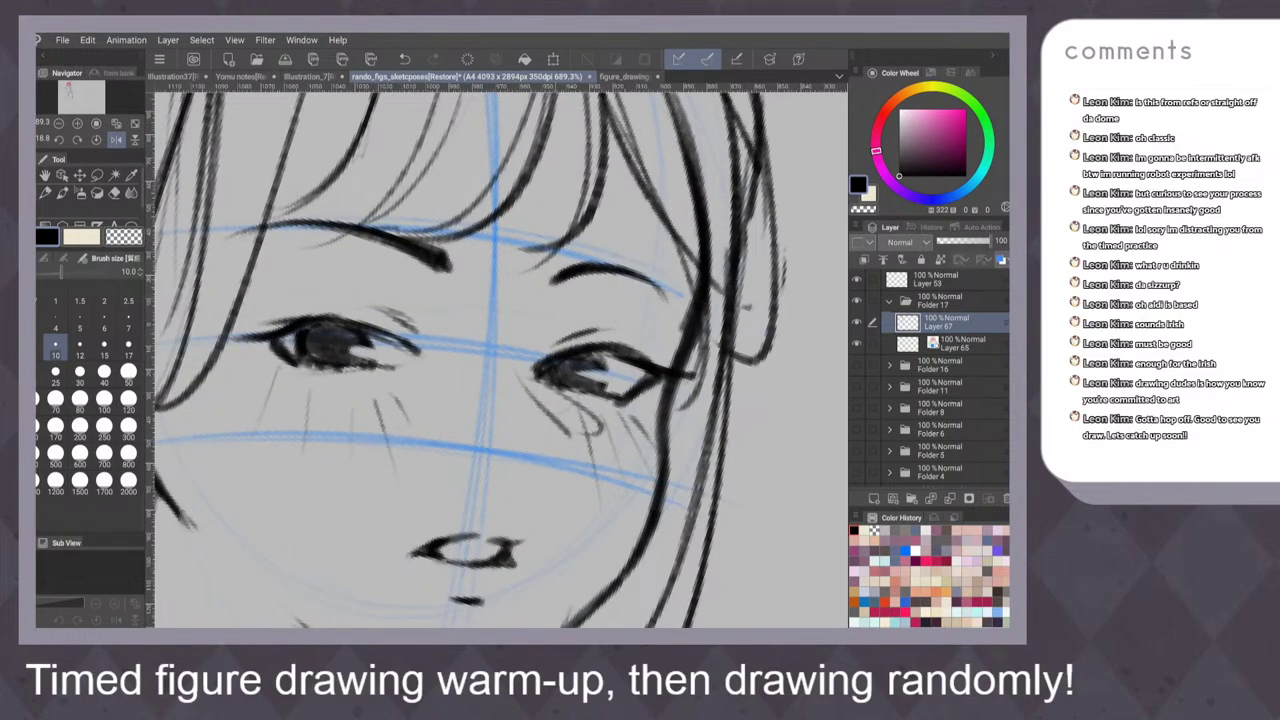
{"action": "left_click_drag", "start_coordinate": [554, 285], "coordinate": [632, 275]}
{"action": "left_click", "coordinate": [116, 140]}
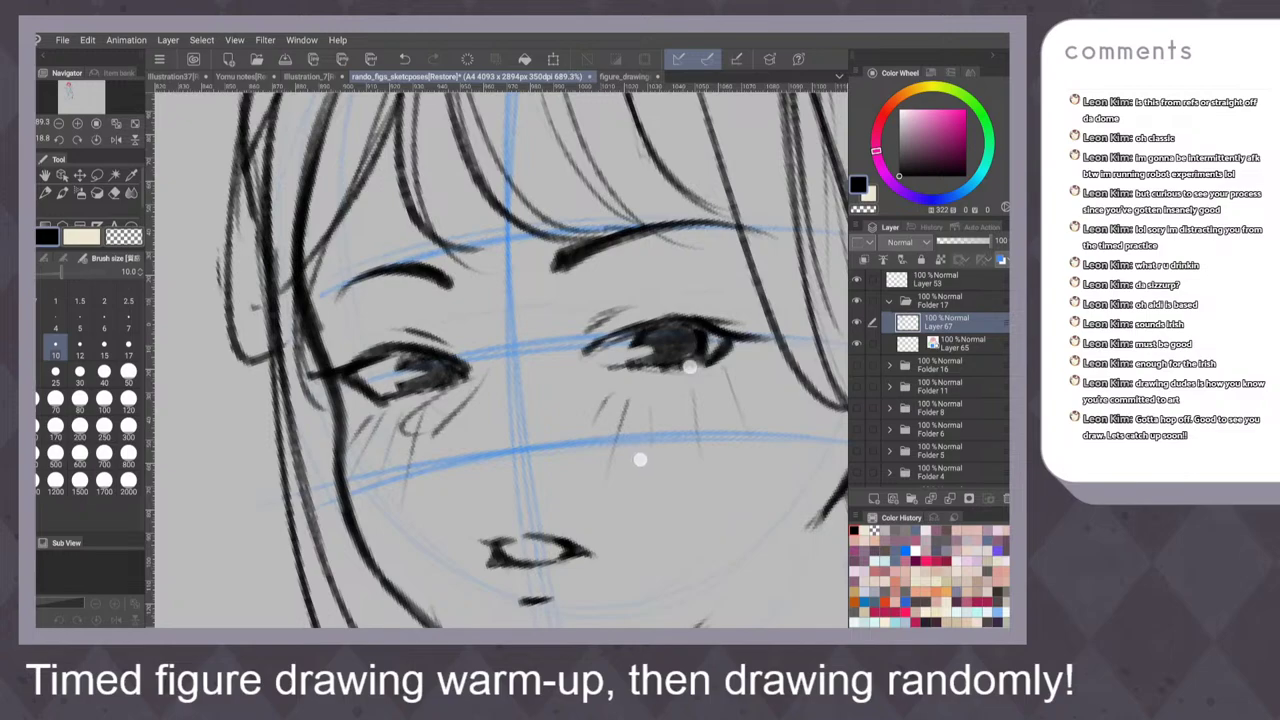
{"action": "scroll", "coordinate": [640, 460], "scroll_direction": "down", "scroll_amount": 5}
{"action": "scroll", "coordinate": [666, 500], "scroll_direction": "down", "scroll_amount": 3}
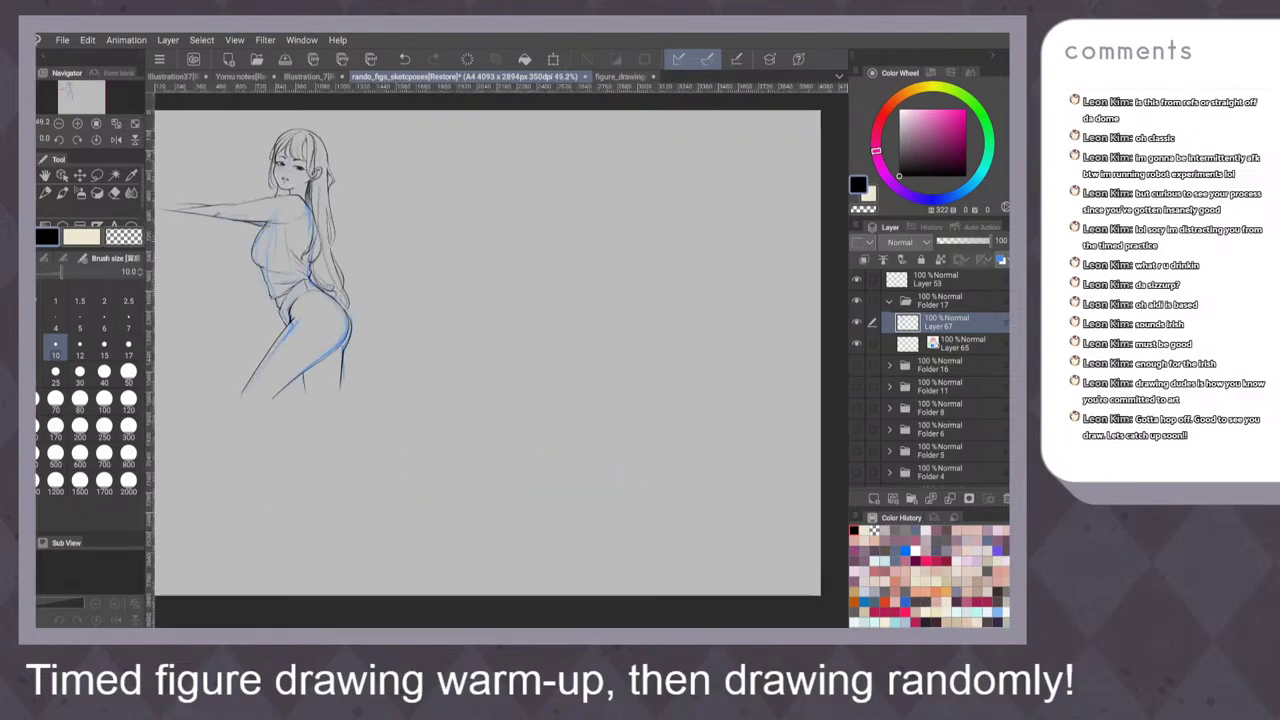
{"action": "key", "text": "ctrl+alt+0"}
{"action": "key", "text": "h"}
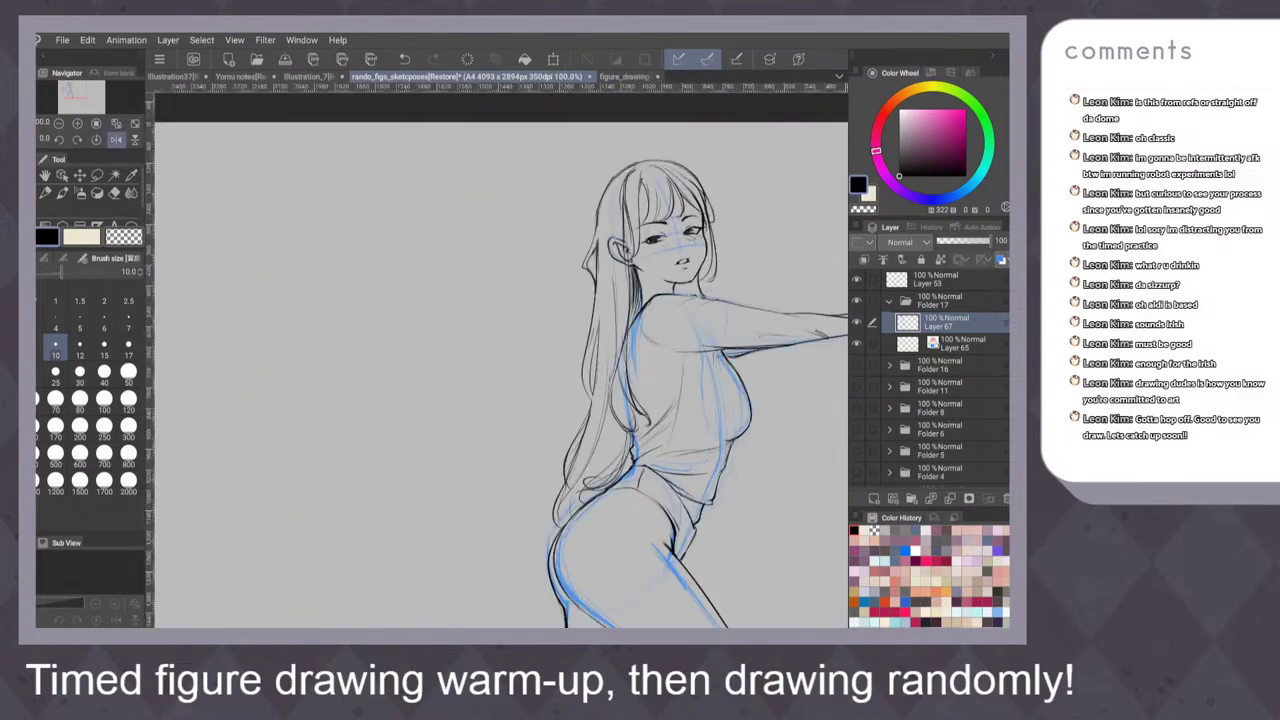
{"action": "key", "text": "h"}
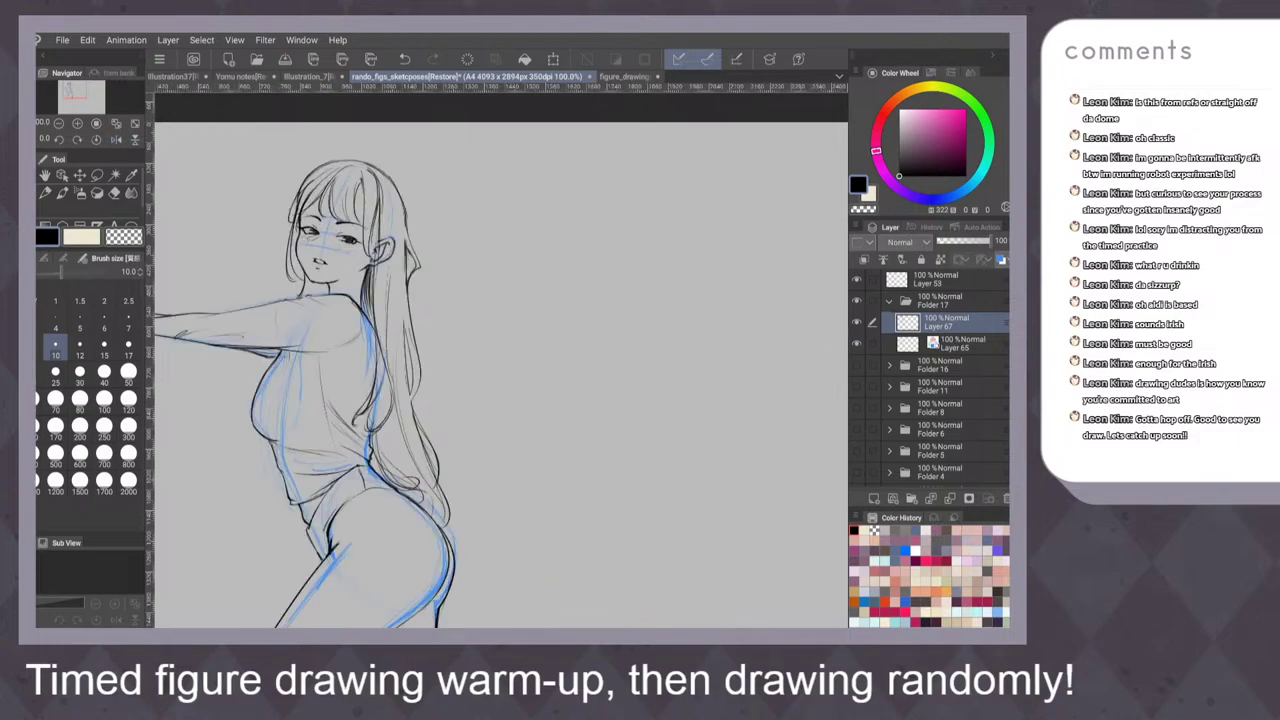
Add a new raster layer directly above Layer 65 and name it "color sketch"
{"action": "left_click", "coordinate": [955, 344]}
{"action": "scroll", "coordinate": [670, 445], "scroll_direction": "down", "scroll_amount": 1}
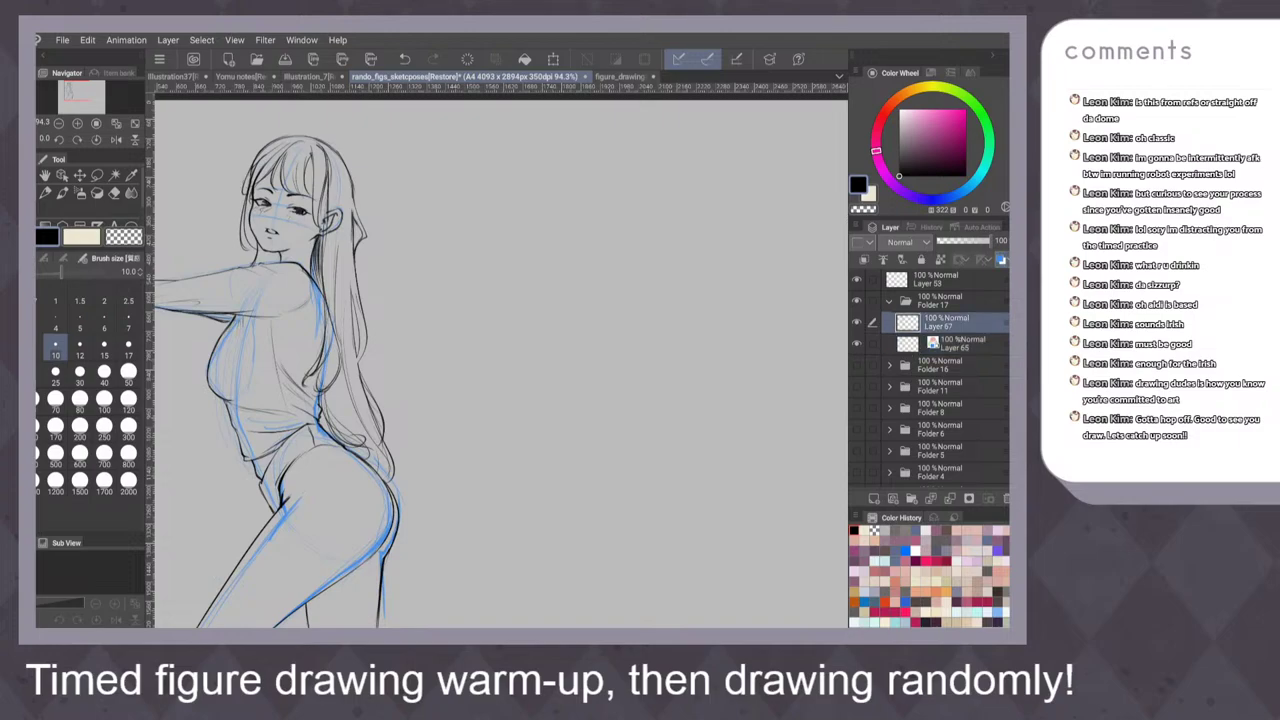
{"action": "left_click", "coordinate": [892, 498]}
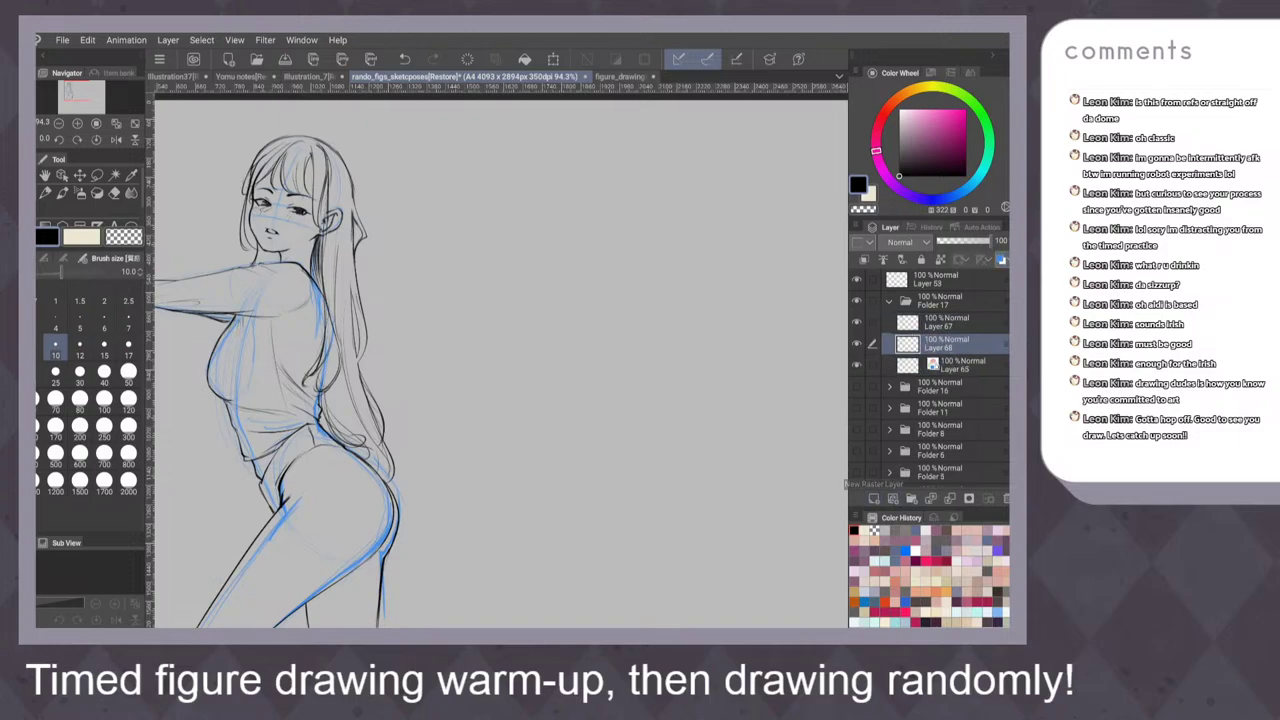
{"action": "double_click", "coordinate": [951, 348]}
{"action": "type", "text": "solo"}
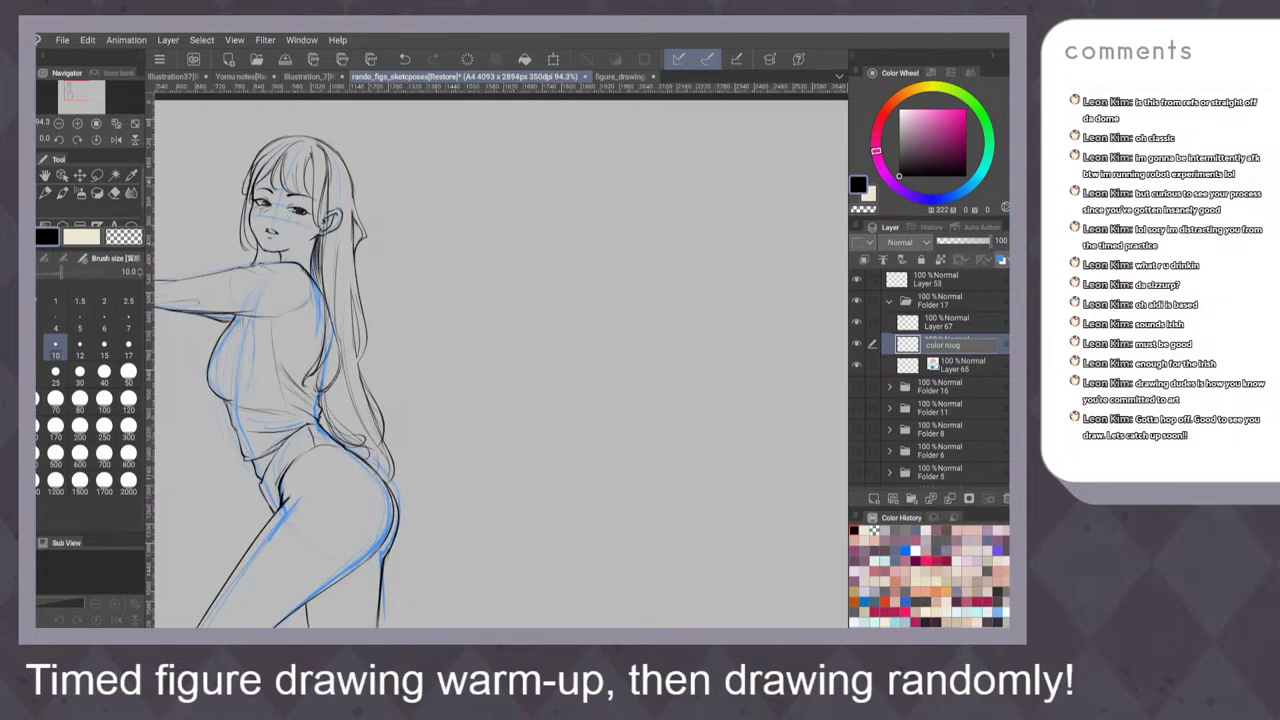
{"action": "type", "text": "r roughsket"}
{"action": "key", "text": "BackSpace"}
{"action": "key", "text": "BackSpace"}
{"action": "key", "text": "BackSpace"}
{"action": "key", "text": "BackSpace"}
{"action": "key", "text": "BackSpace"}
{"action": "key", "text": "BackSpace"}
{"action": "key", "text": "BackSpace"}
{"action": "key", "text": "BackSpace"}
{"action": "key", "text": "BackSpace"}
{"action": "key", "text": "BackSpace"}
{"action": "type", "text": "sketch"}
{"action": "key", "text": "Return"}
Choose a pale blue-grey drawing colour with hue 187, saturation 7 and value 89
{"action": "left_click_drag", "start_coordinate": [425, 285], "coordinate": [487, 246]}
{"action": "left_click_drag", "start_coordinate": [532, 300], "coordinate": [598, 284]}
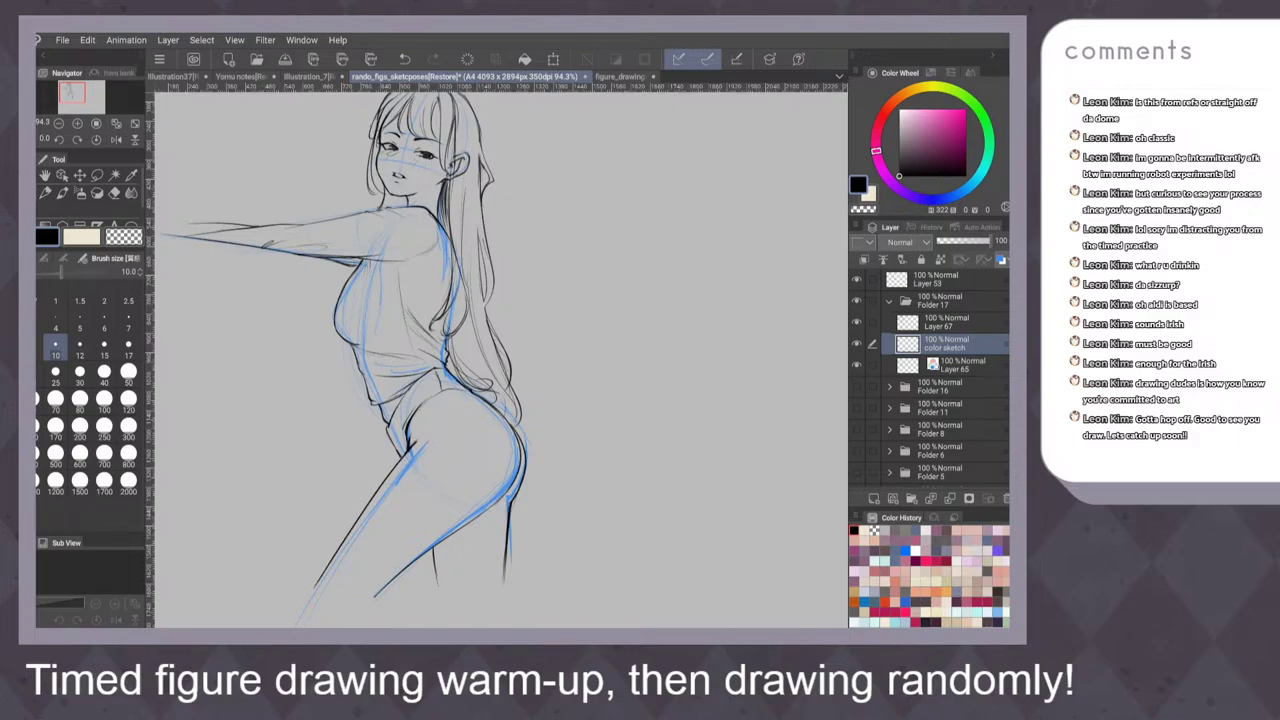
{"action": "left_click", "coordinate": [978, 177]}
{"action": "left_click", "coordinate": [904, 116]}
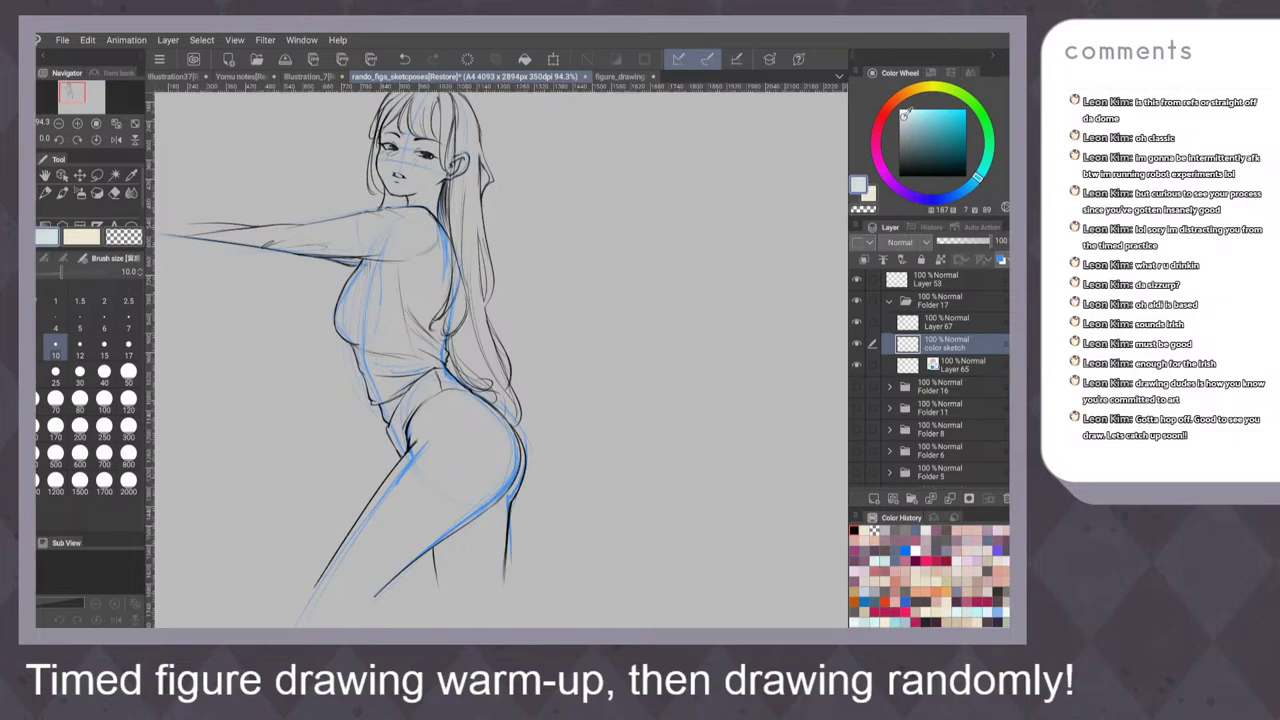
{"action": "scroll", "coordinate": [626, 430], "scroll_direction": "down", "scroll_amount": 1}
{"action": "key", "text": "b"}
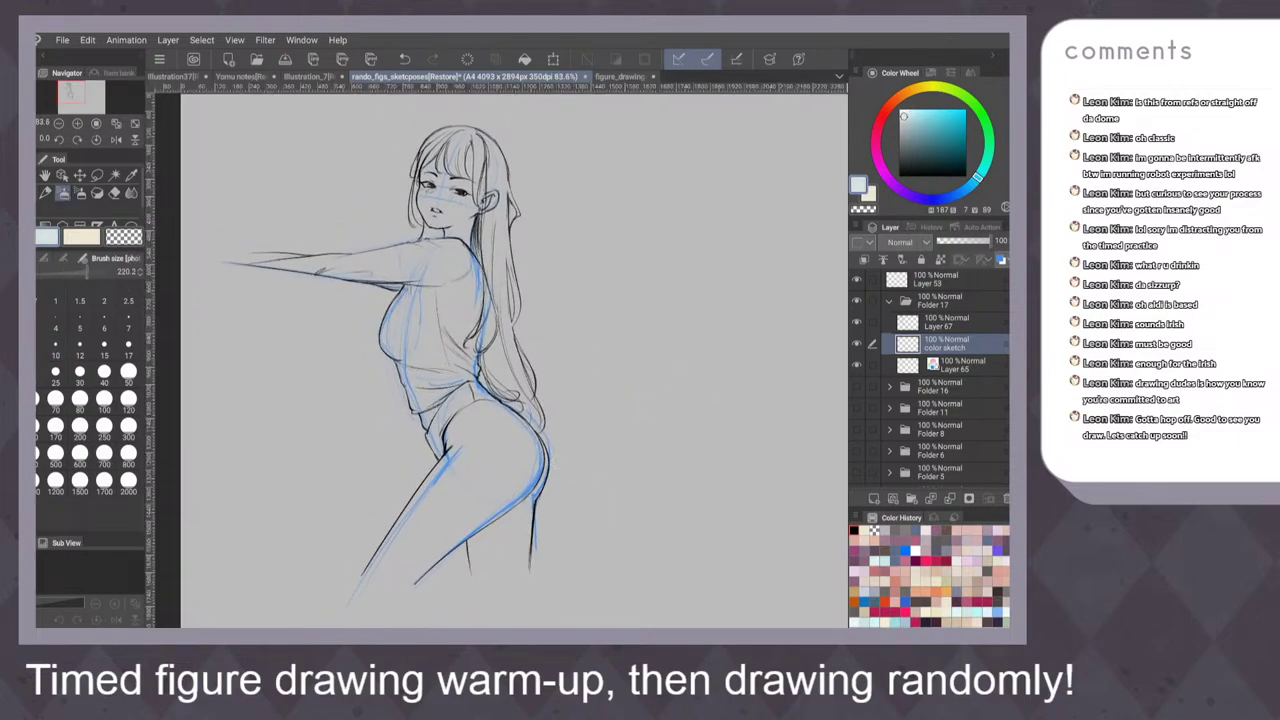
{"action": "scroll", "coordinate": [586, 341], "scroll_direction": "down", "scroll_amount": 1}
{"action": "scroll", "coordinate": [570, 392], "scroll_direction": "down", "scroll_amount": 1}
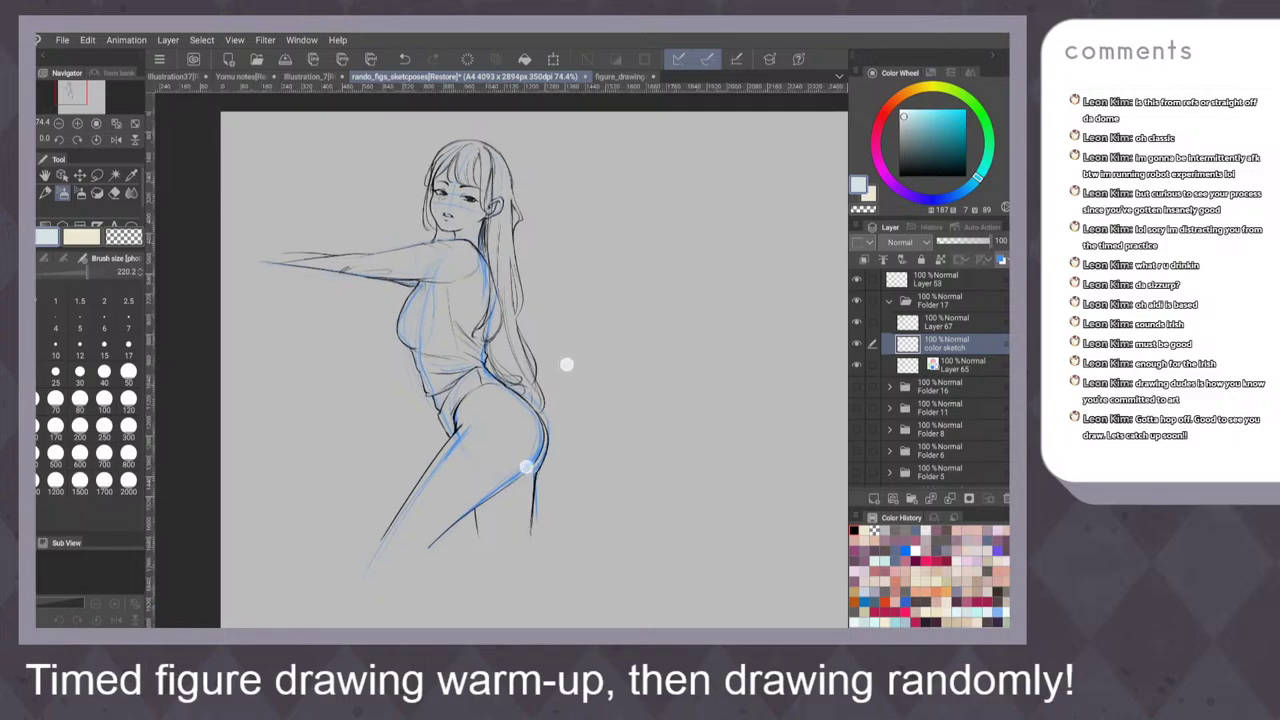
Make a rectangular selection around the figure from above the head to the lower thighs, including the outstretched arm
{"action": "key", "text": "m"}
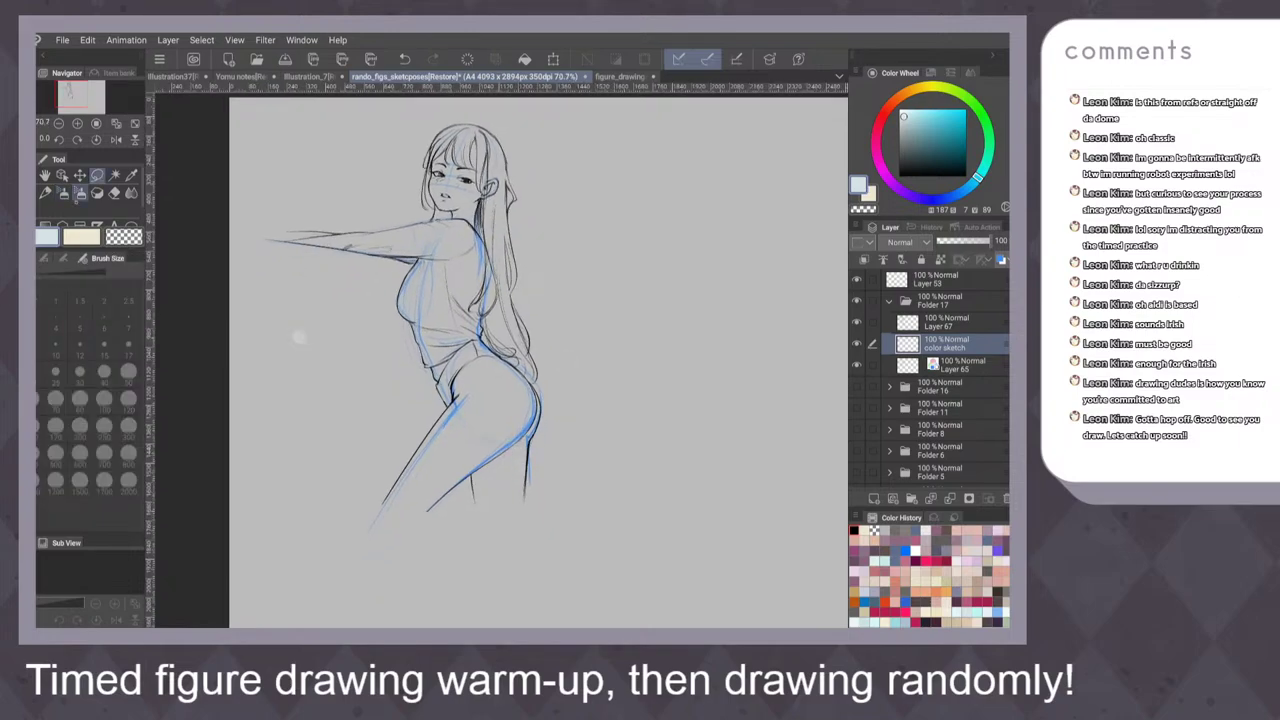
{"action": "left_click", "coordinate": [63, 258]}
{"action": "left_click", "coordinate": [44, 258]}
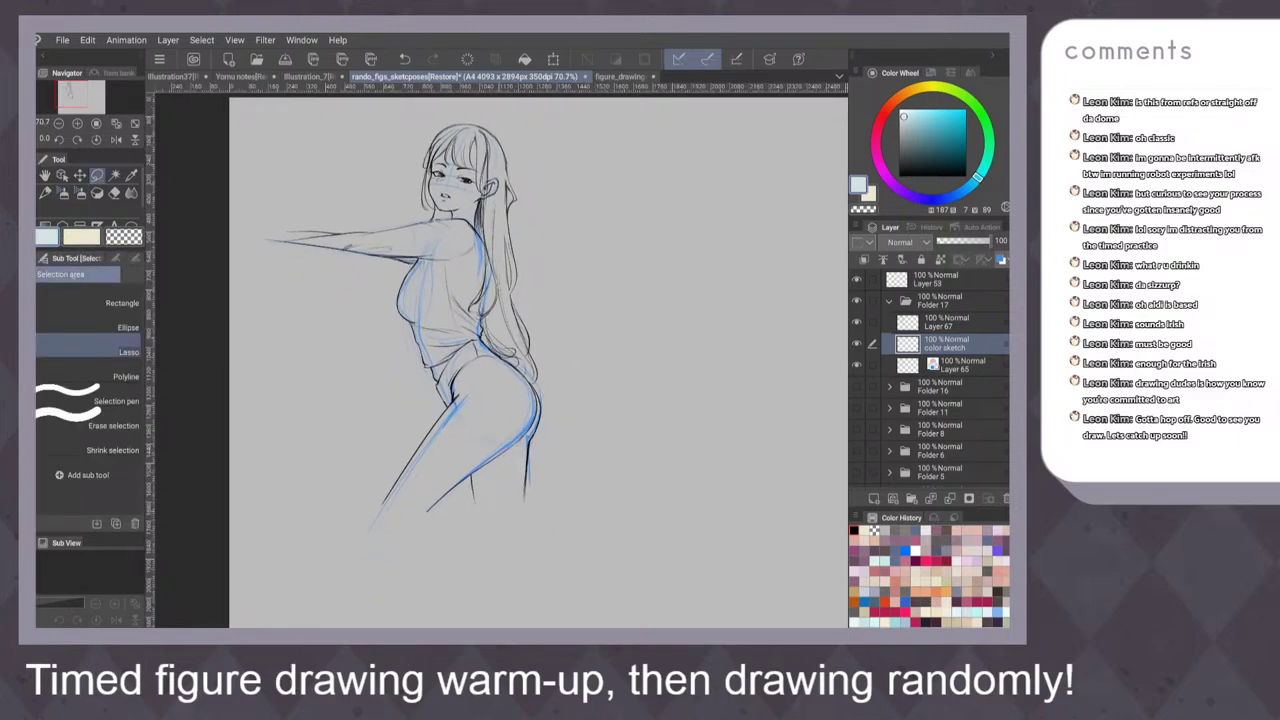
{"action": "left_click", "coordinate": [90, 302]}
{"action": "left_click_drag", "start_coordinate": [271, 112], "coordinate": [556, 500]}
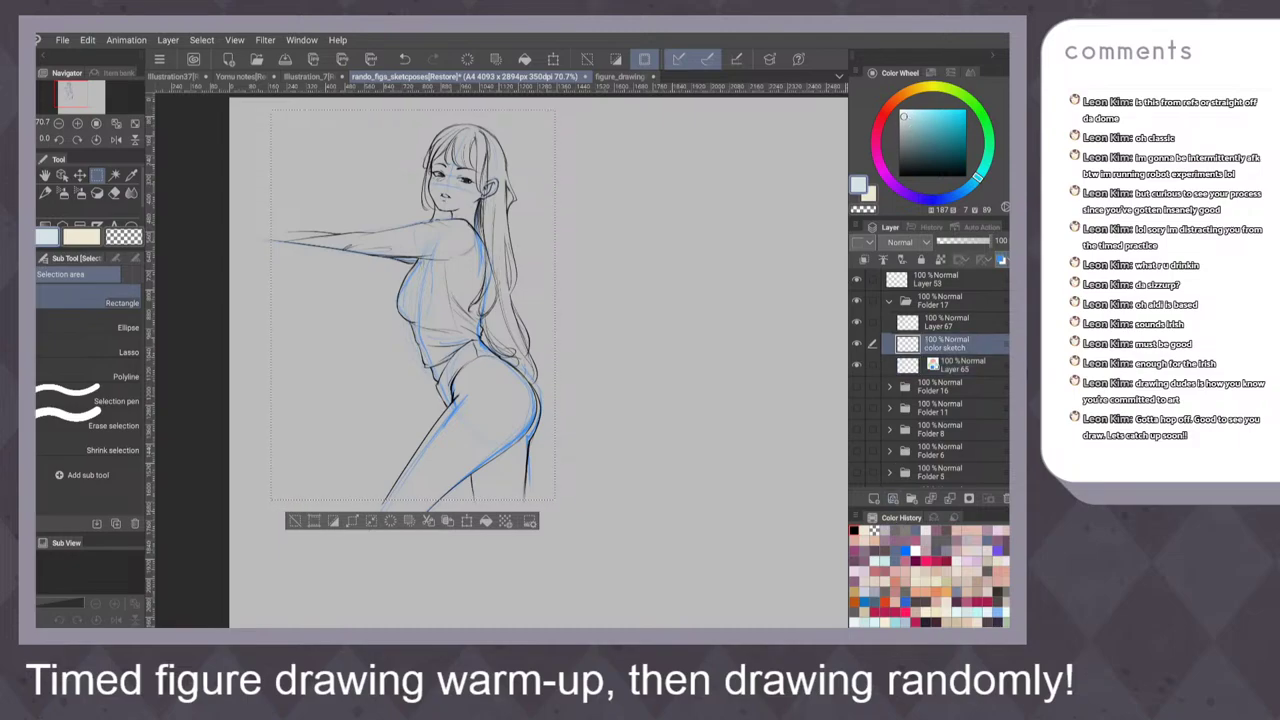
Try filling the rectangular selection on the color sketch layer with the pale blue-grey
{"action": "key", "text": "g"}
{"action": "key", "text": "g"}
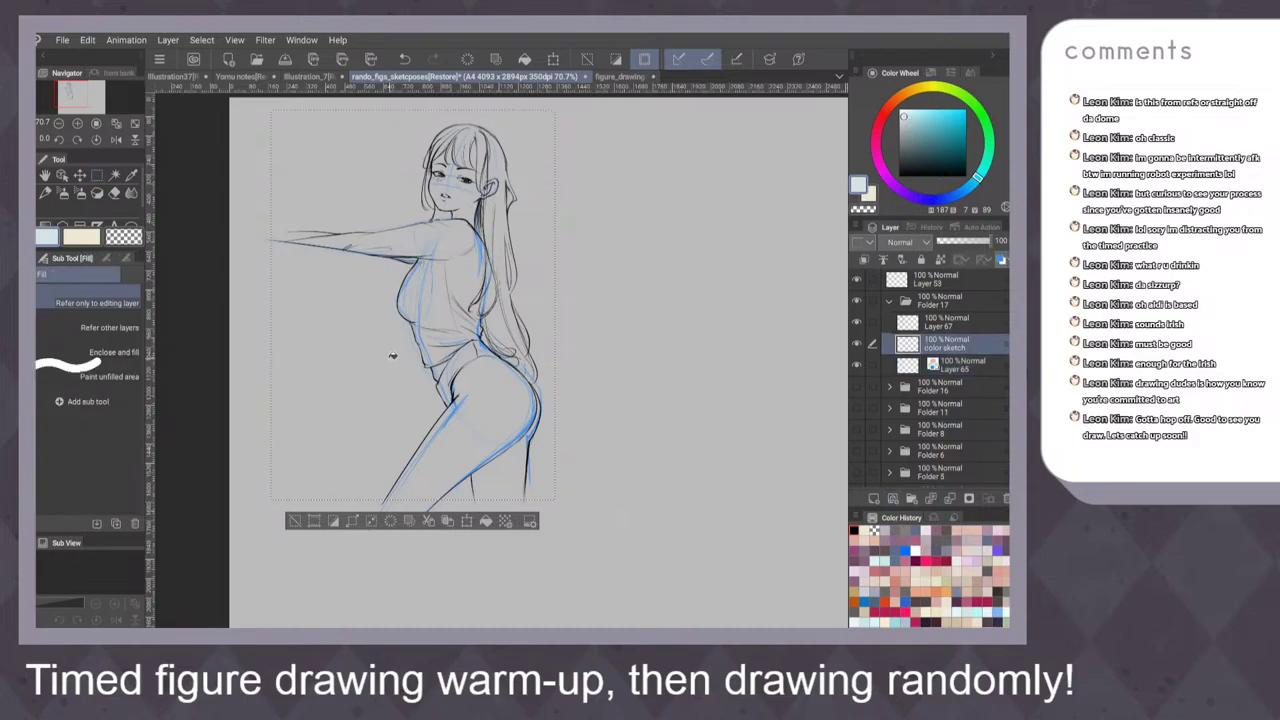
{"action": "left_click", "coordinate": [394, 356]}
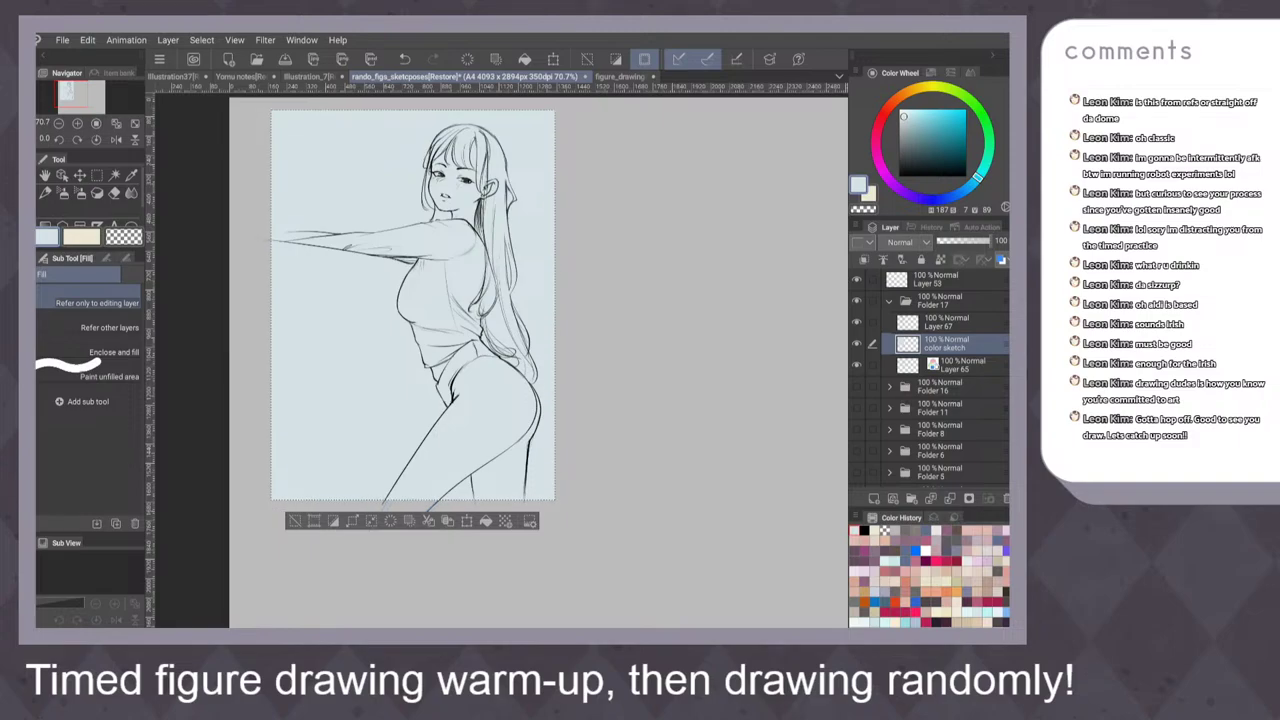
{"action": "key", "text": "ctrl+z"}
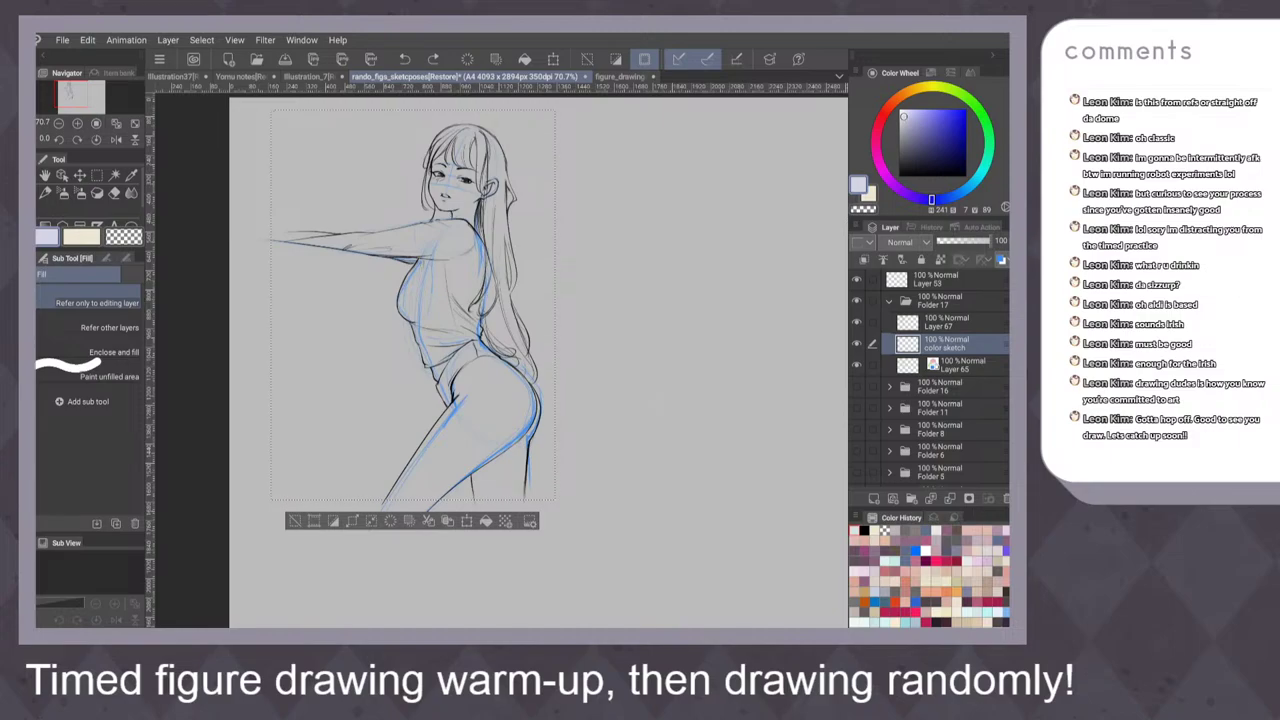
Fill the selection with pale lavender (hue 241, saturation 7, value 89) and pick a lighter tint with saturation 2 and value 90
{"action": "key", "text": "ctrl+y"}
{"action": "key", "text": "ctrl+z"}
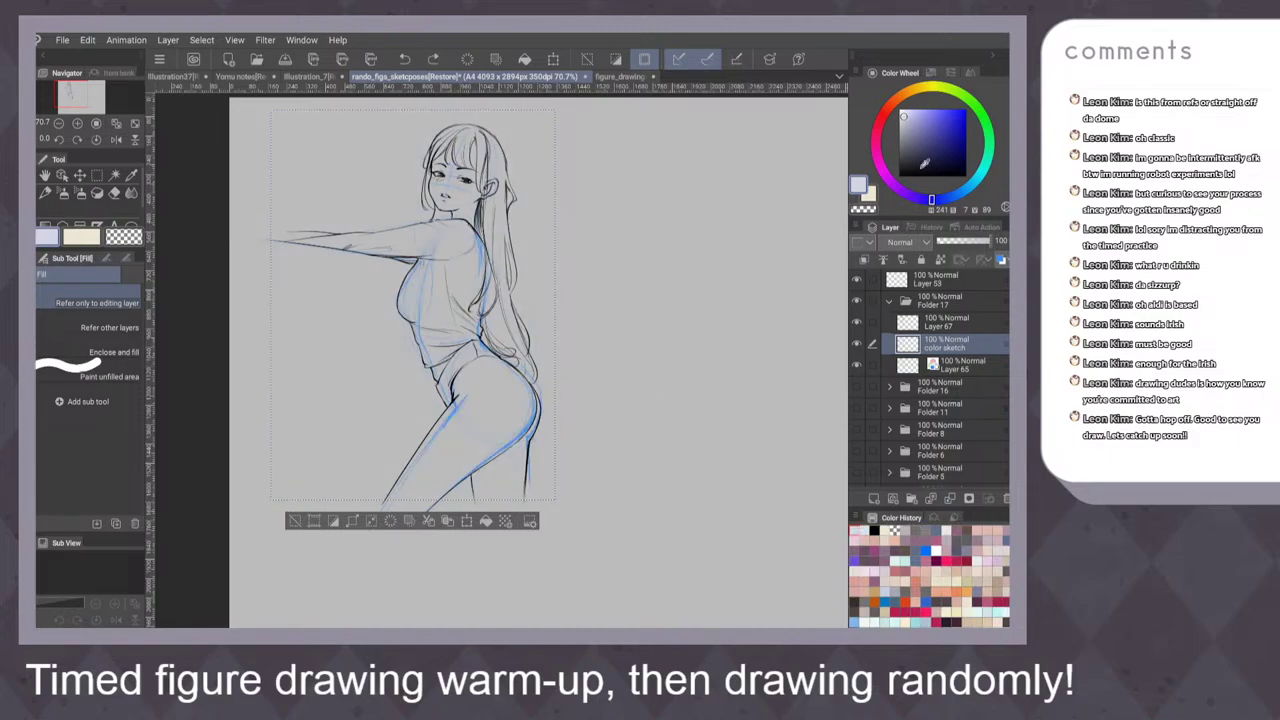
{"action": "key", "text": "ctrl+y"}
{"action": "left_click", "coordinate": [901, 116]}
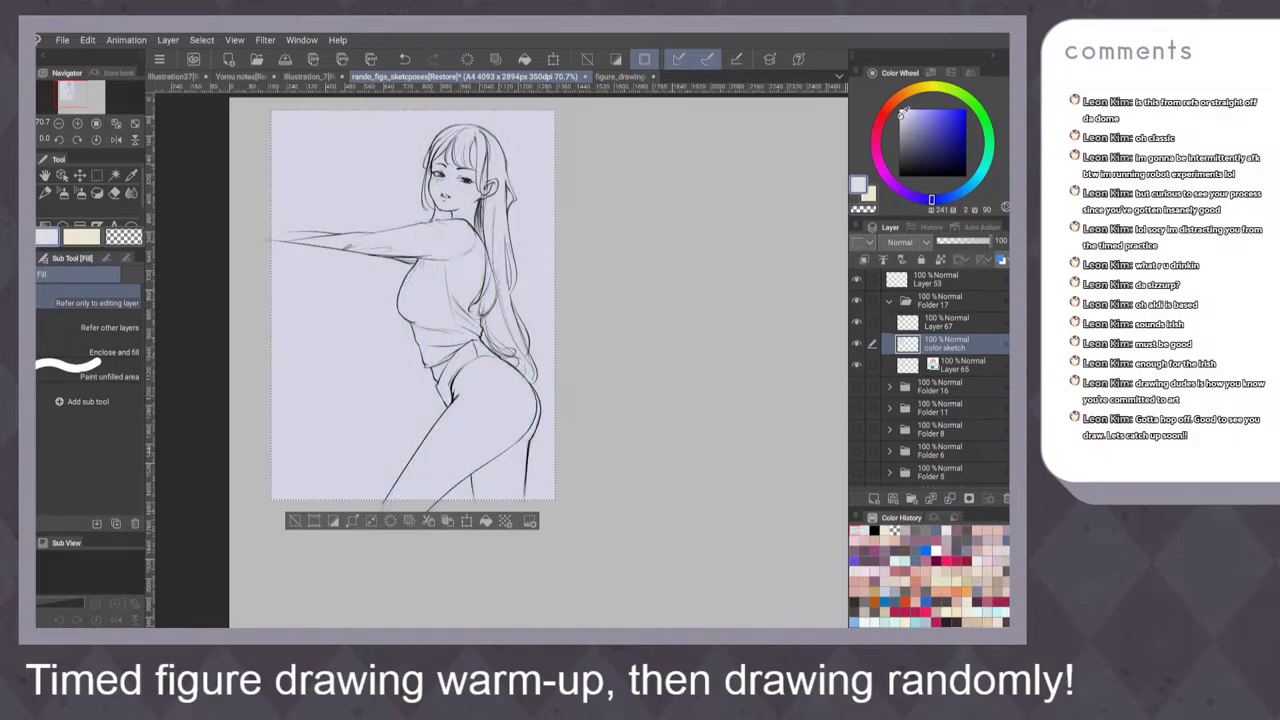
Refill the rectangular selection with a slightly darker pale lavender of hue 241, saturation 6 and value 84
{"action": "left_click", "coordinate": [480, 312]}
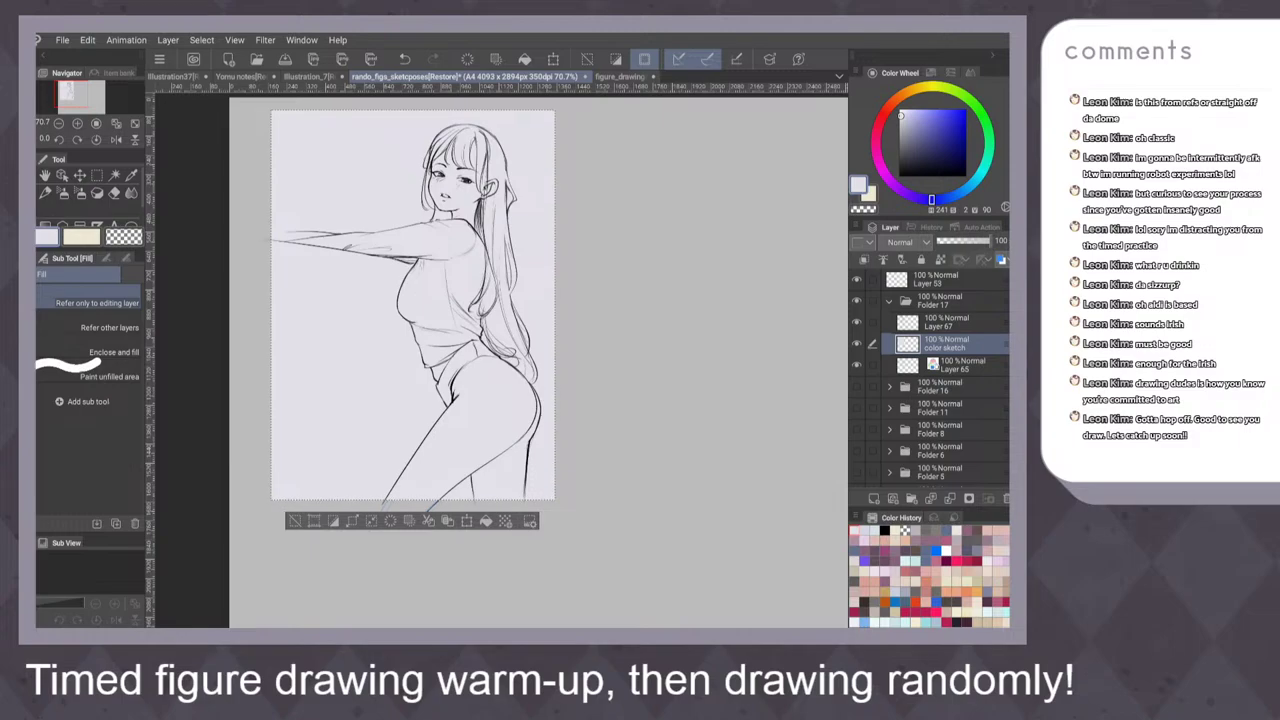
{"action": "key", "text": "ctrl+z"}
{"action": "left_click", "coordinate": [904, 120]}
{"action": "left_click", "coordinate": [511, 305]}
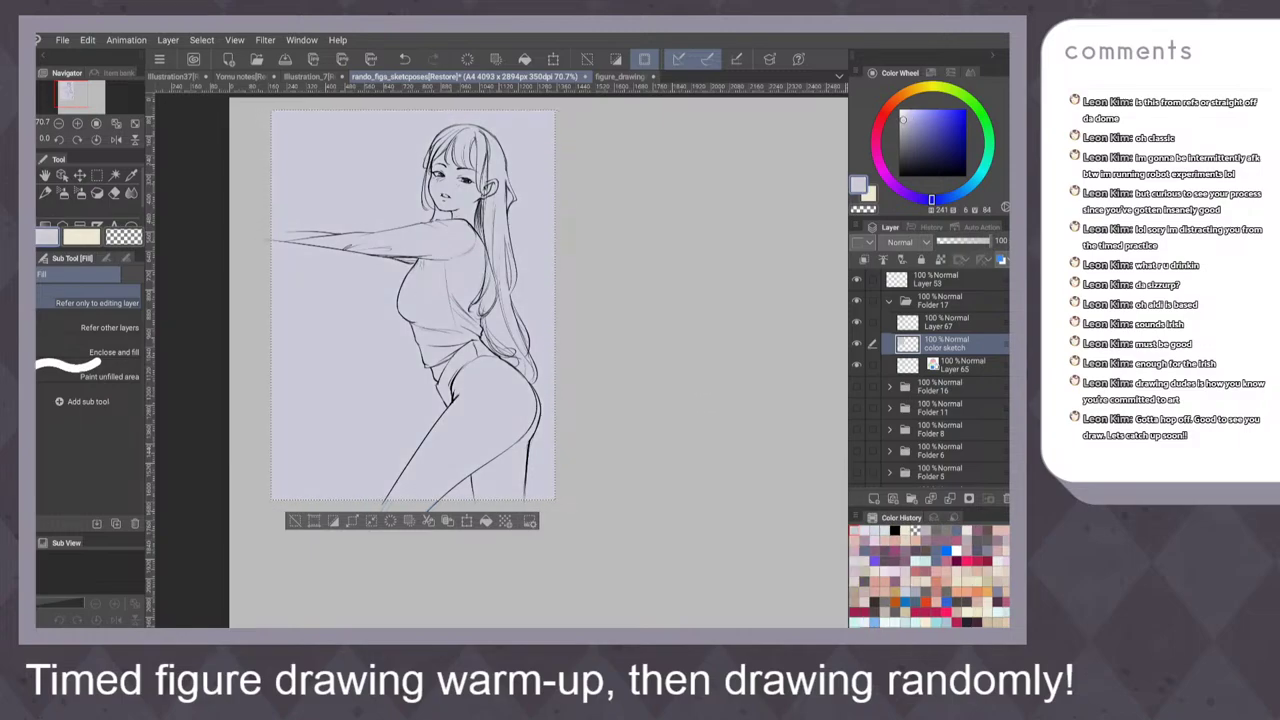
Paint a muted green ground (hue 137, saturation 35, value 65) across the lower selection with the photoshop round brush
{"action": "key", "text": "h"}
{"action": "key", "text": "h"}
{"action": "left_click_drag", "start_coordinate": [990, 137], "coordinate": [913, 130]}
{"action": "left_click", "coordinate": [912, 128]}
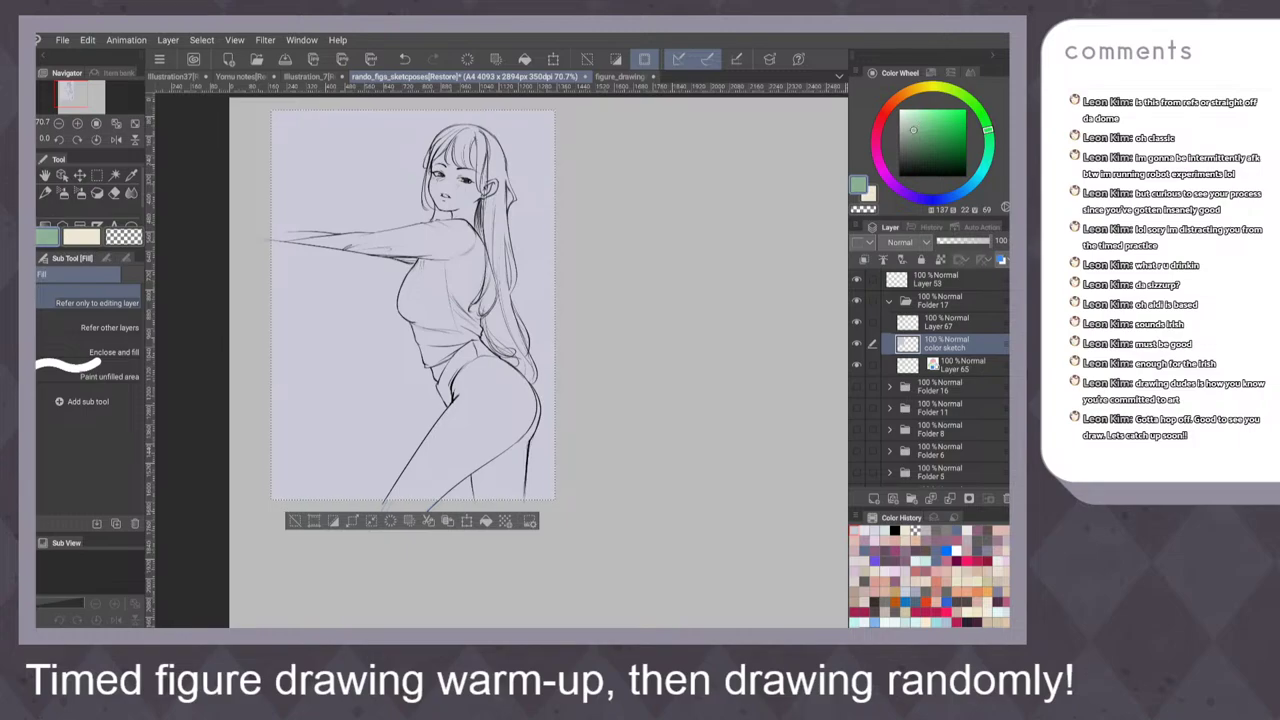
{"action": "left_click_drag", "start_coordinate": [663, 314], "coordinate": [657, 243]}
{"action": "key", "text": "b"}
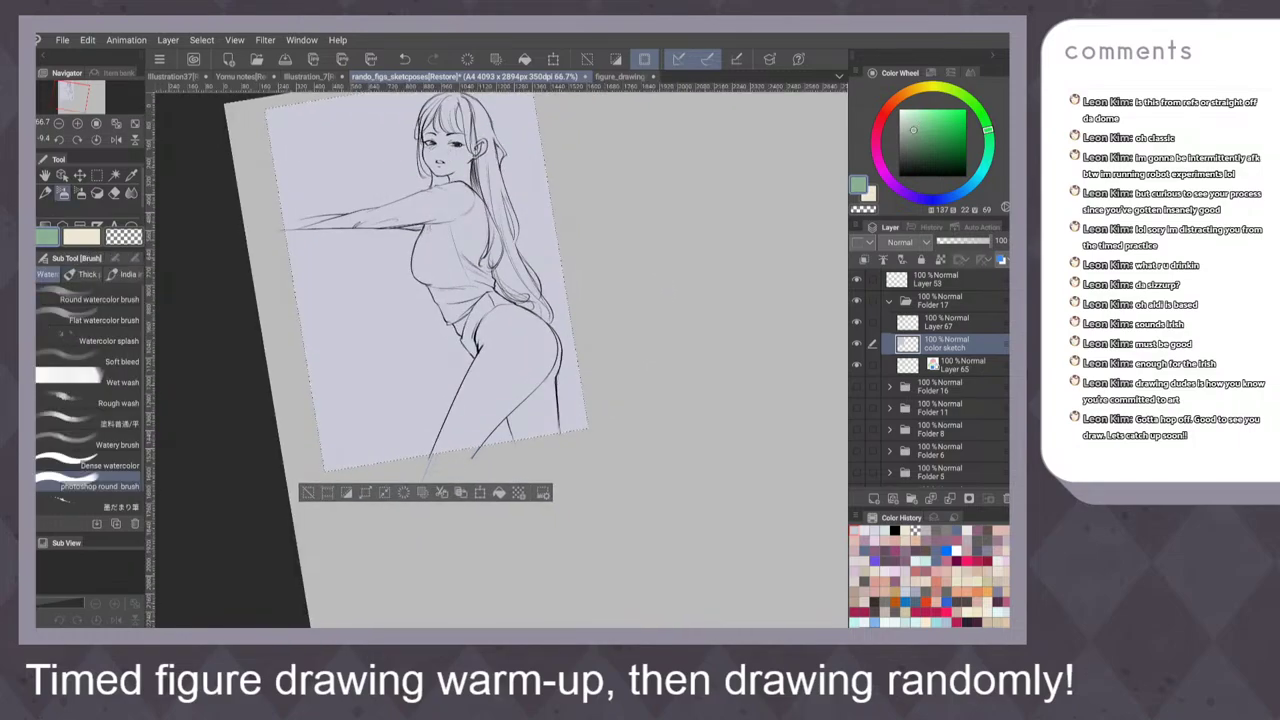
{"action": "left_click_drag", "start_coordinate": [680, 321], "coordinate": [670, 289]}
{"action": "mouse_move", "coordinate": [373, 495]}
{"action": "left_mouse_down"}
{"action": "mouse_move", "coordinate": [590, 390]}
{"action": "mouse_move", "coordinate": [358, 458]}
{"action": "mouse_move", "coordinate": [574, 342]}
{"action": "mouse_move", "coordinate": [334, 430]}
{"action": "left_mouse_up"}
{"action": "left_click_drag", "start_coordinate": [560, 432], "coordinate": [376, 512]}
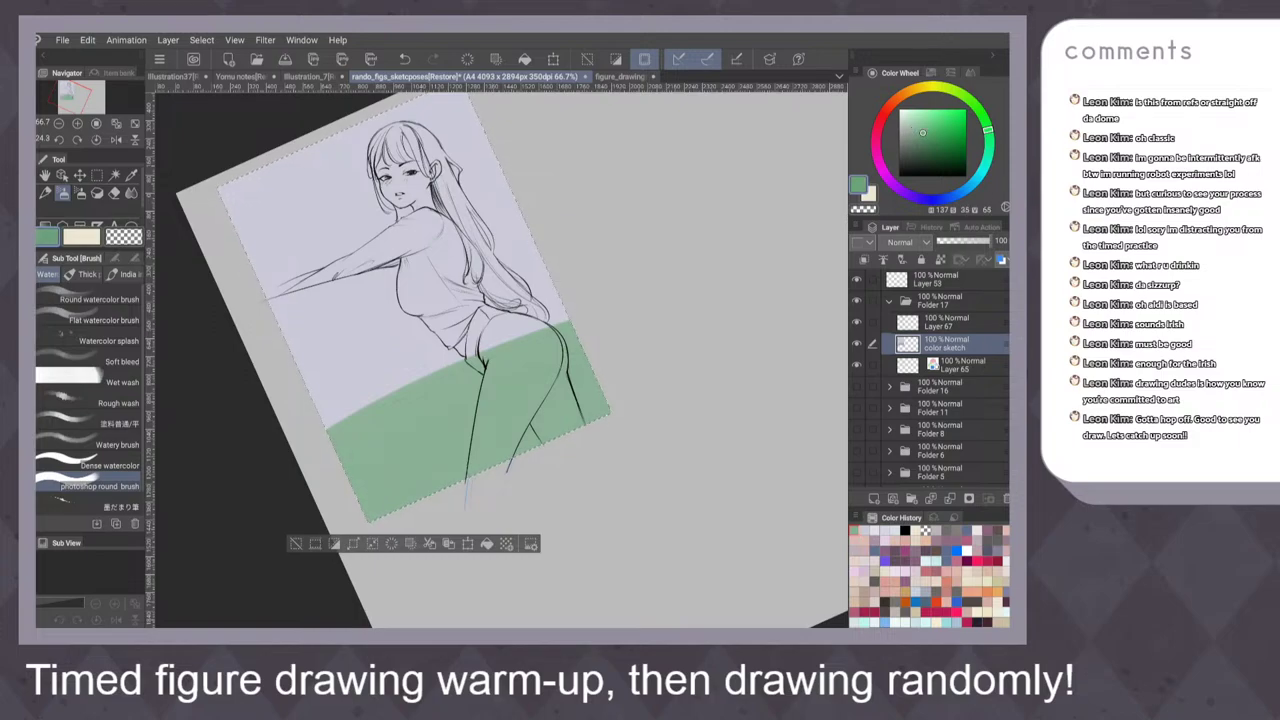
Undo the last green stroke and repaint the ground with a flatter horizon at the figure's hips
{"action": "key", "text": "ctrl+z"}
{"action": "left_click_drag", "start_coordinate": [370, 468], "coordinate": [588, 374]}
{"action": "left_click_drag", "start_coordinate": [374, 500], "coordinate": [592, 412]}
{"action": "left_click_drag", "start_coordinate": [346, 440], "coordinate": [565, 346]}
{"action": "key", "text": "ctrl+0"}
{"action": "left_click_drag", "start_coordinate": [497, 278], "coordinate": [624, 275]}
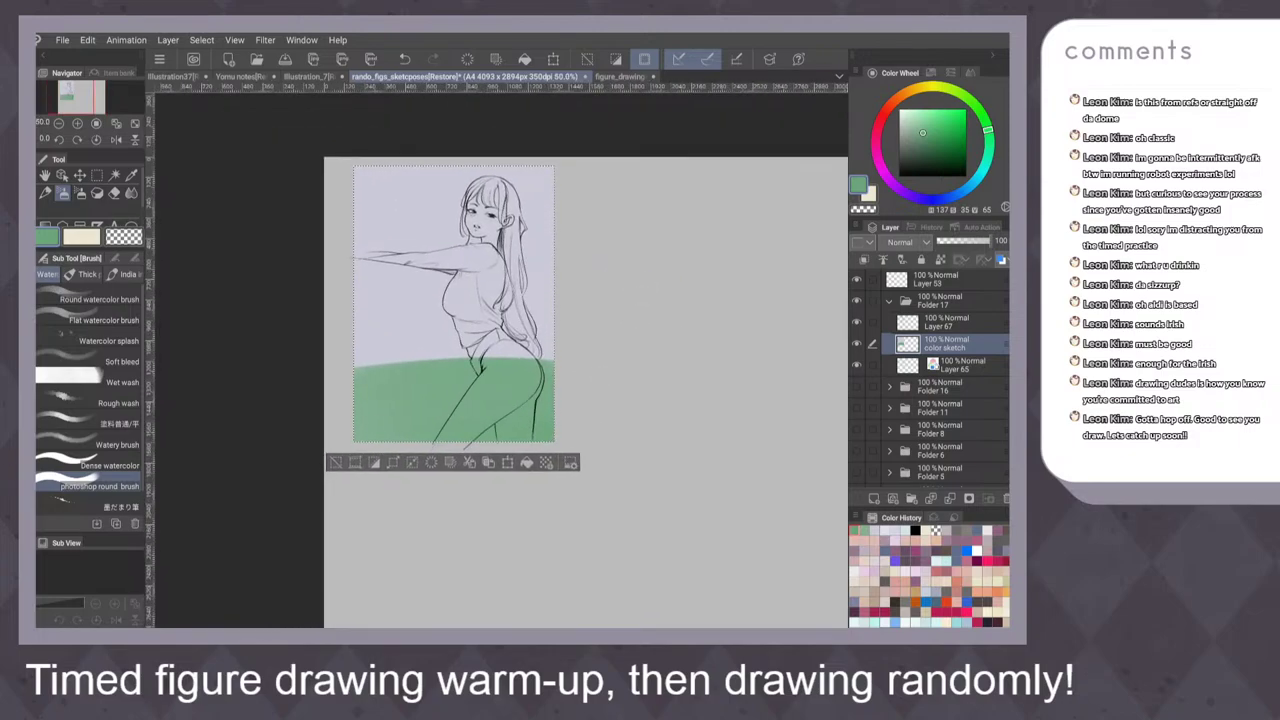
{"action": "left_click_drag", "start_coordinate": [621, 317], "coordinate": [643, 335]}
{"action": "left_click_drag", "start_coordinate": [654, 289], "coordinate": [662, 282]}
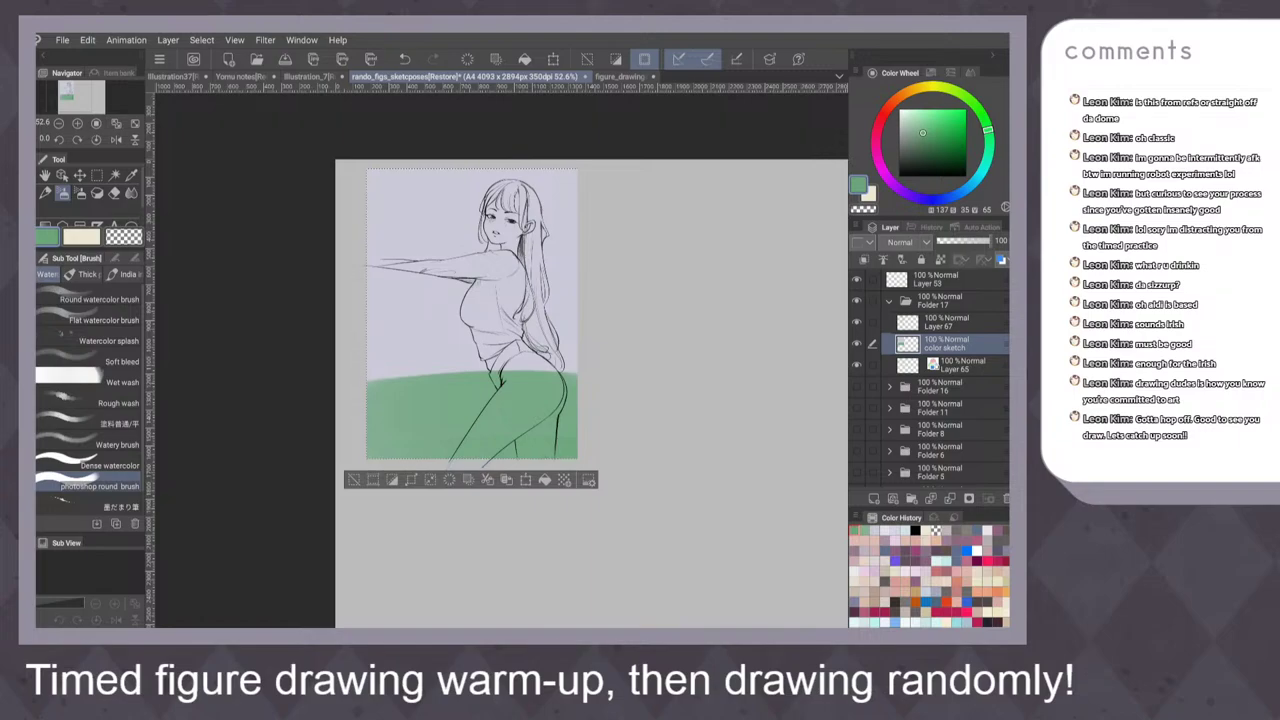
Rework the green ground's upper edge in front of the figure with a few horizontal brush strokes
{"action": "left_click_drag", "start_coordinate": [374, 367], "coordinate": [424, 368]}
{"action": "mouse_move", "coordinate": [374, 370]}
{"action": "left_mouse_down"}
{"action": "mouse_move", "coordinate": [448, 369]}
{"action": "mouse_move", "coordinate": [474, 394]}
{"action": "left_mouse_up"}
{"action": "key", "text": "ctrl+z"}
{"action": "key", "text": "ctrl+z"}
{"action": "left_click_drag", "start_coordinate": [371, 377], "coordinate": [476, 402]}
Rename the color sketch layer as "color sketch bg"
{"action": "double_click", "coordinate": [945, 347]}
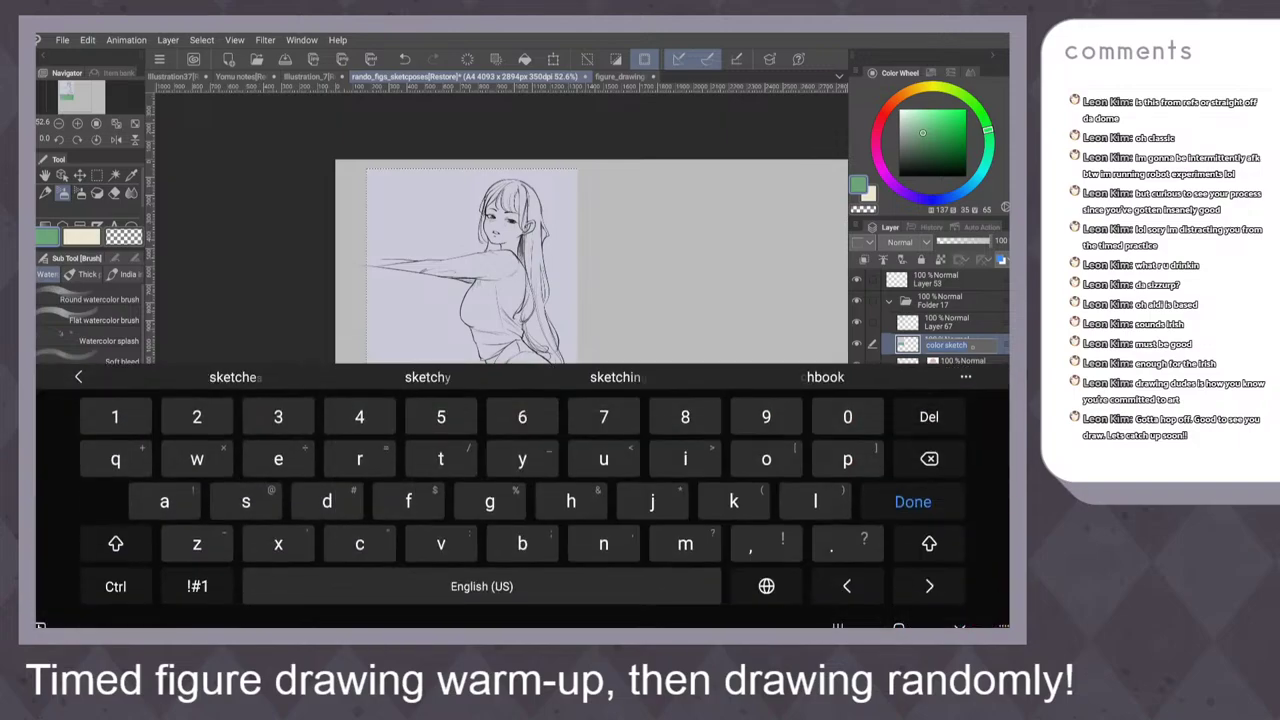
{"action": "type", "text": "bg"}
{"action": "key", "text": "Return"}
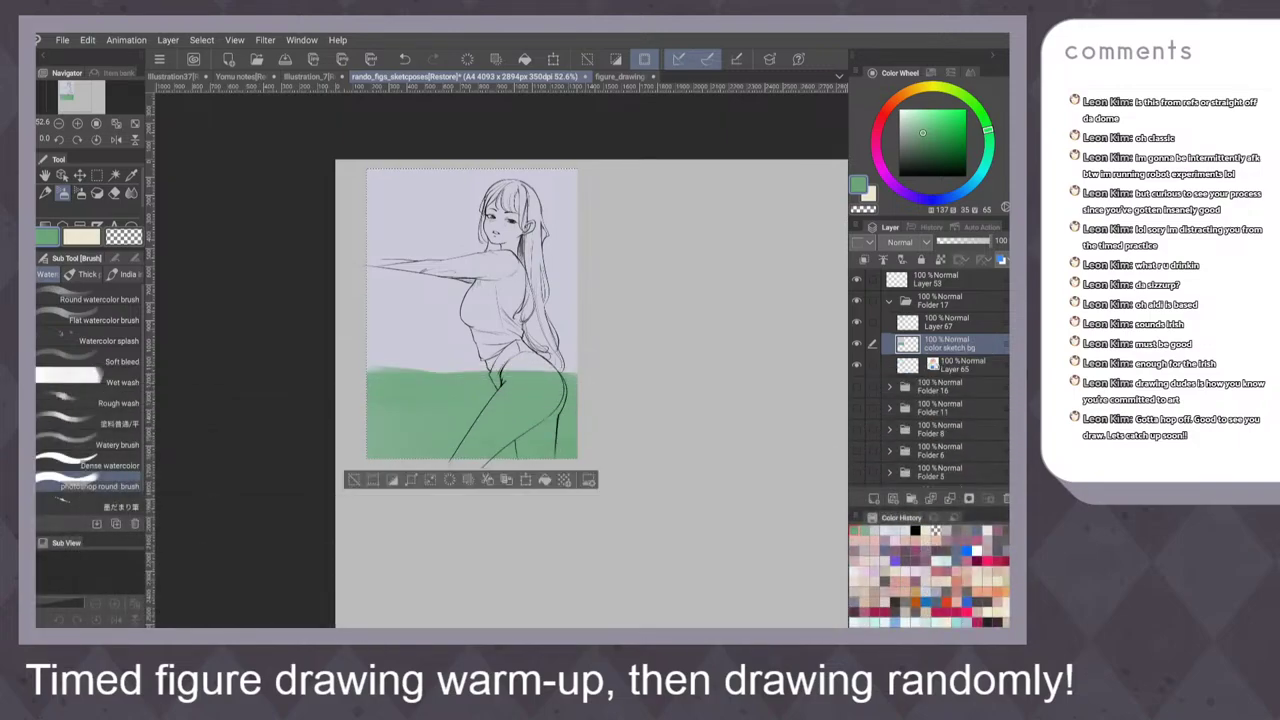
Add a new layer above color sketch bg and name it "color sketch girl"
{"action": "left_click", "coordinate": [874, 498]}
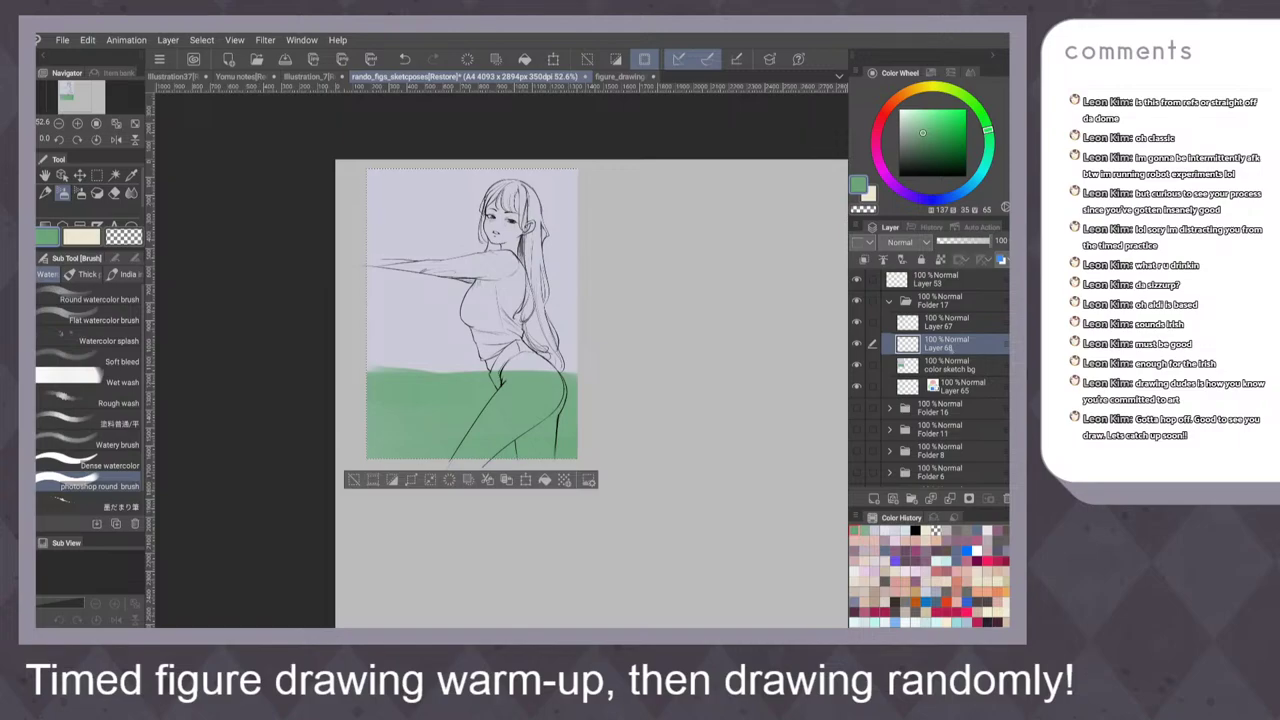
{"action": "left_click", "coordinate": [950, 367]}
{"action": "left_click", "coordinate": [857, 365]}
{"action": "left_click", "coordinate": [857, 365]}
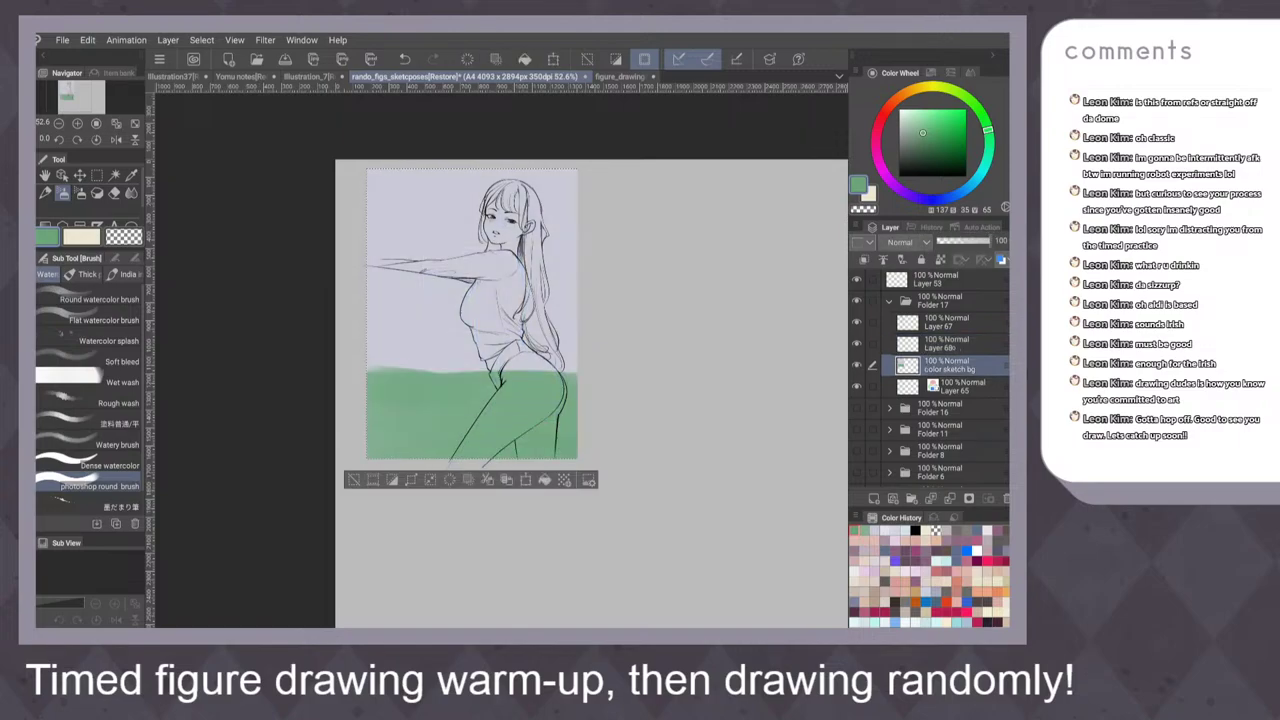
{"action": "double_click", "coordinate": [953, 347]}
{"action": "key", "text": "BackSpace"}
{"action": "key", "text": "BackSpace"}
{"action": "key", "text": "BackSpace"}
{"action": "key", "text": "BackSpace"}
{"action": "key", "text": "BackSpace"}
{"action": "key", "text": "BackSpace"}
{"action": "key", "text": "BackSpace"}
{"action": "key", "text": "BackSpace"}
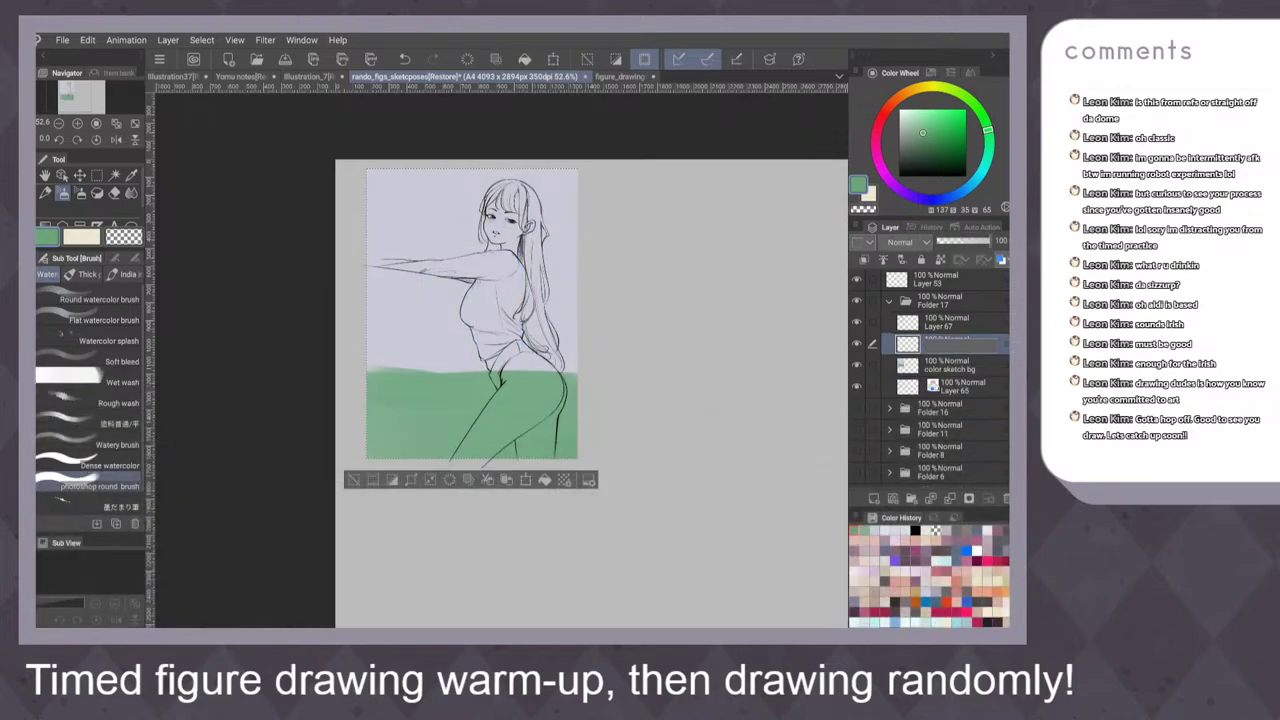
{"action": "type", "text": "color sketch fg"}
{"action": "key", "text": "BackSpace"}
{"action": "key", "text": "BackSpace"}
{"action": "key", "text": "Return"}
Activate the color sketch bg layer and choose a near-neutral grey with hue 275, saturation 2 and value 66
{"action": "left_click", "coordinate": [950, 365]}
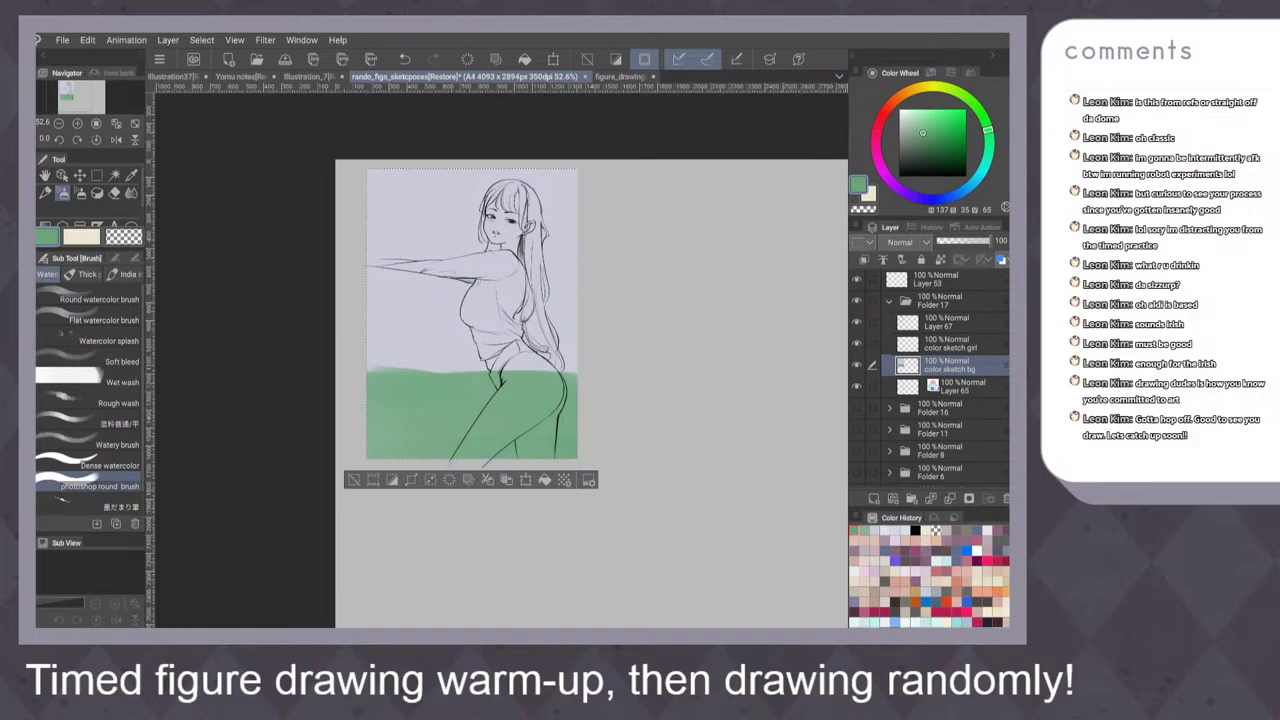
{"action": "left_click", "coordinate": [430, 330], "text": "alt"}
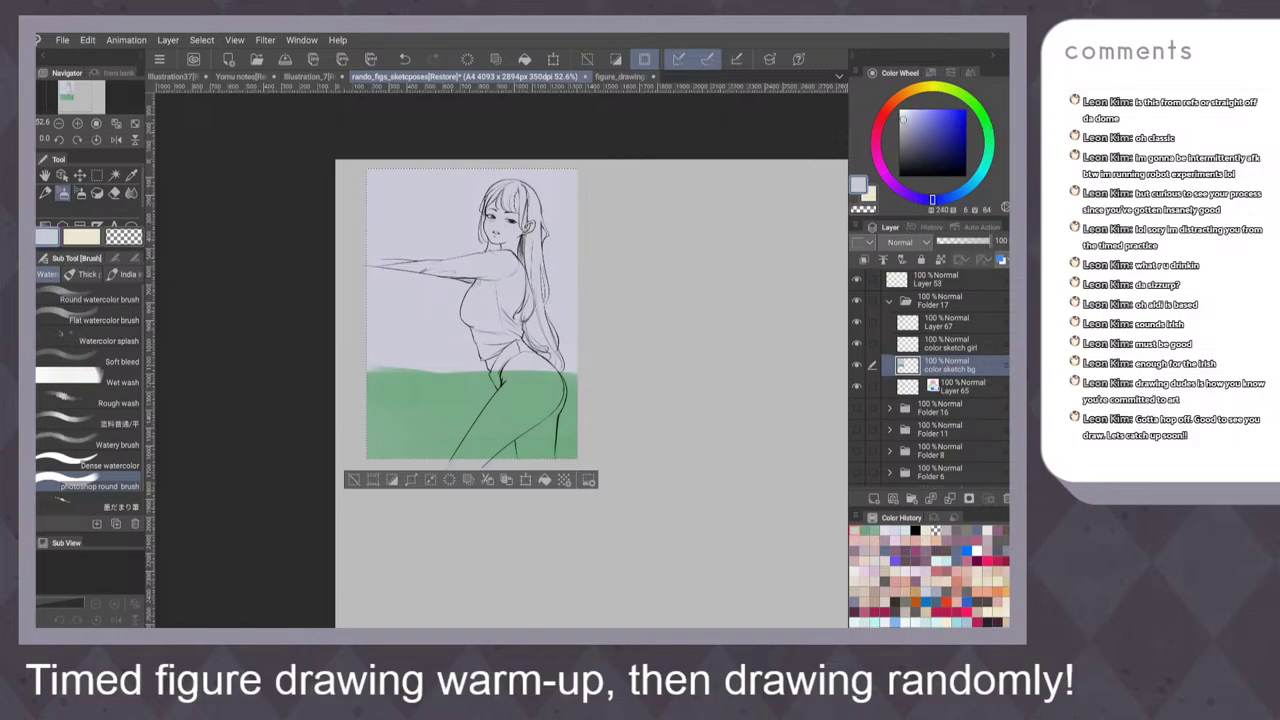
{"action": "left_click_drag", "start_coordinate": [912, 130], "coordinate": [902, 131]}
{"action": "left_click_drag", "start_coordinate": [916, 197], "coordinate": [900, 189]}
{"action": "left_click", "coordinate": [901, 122]}
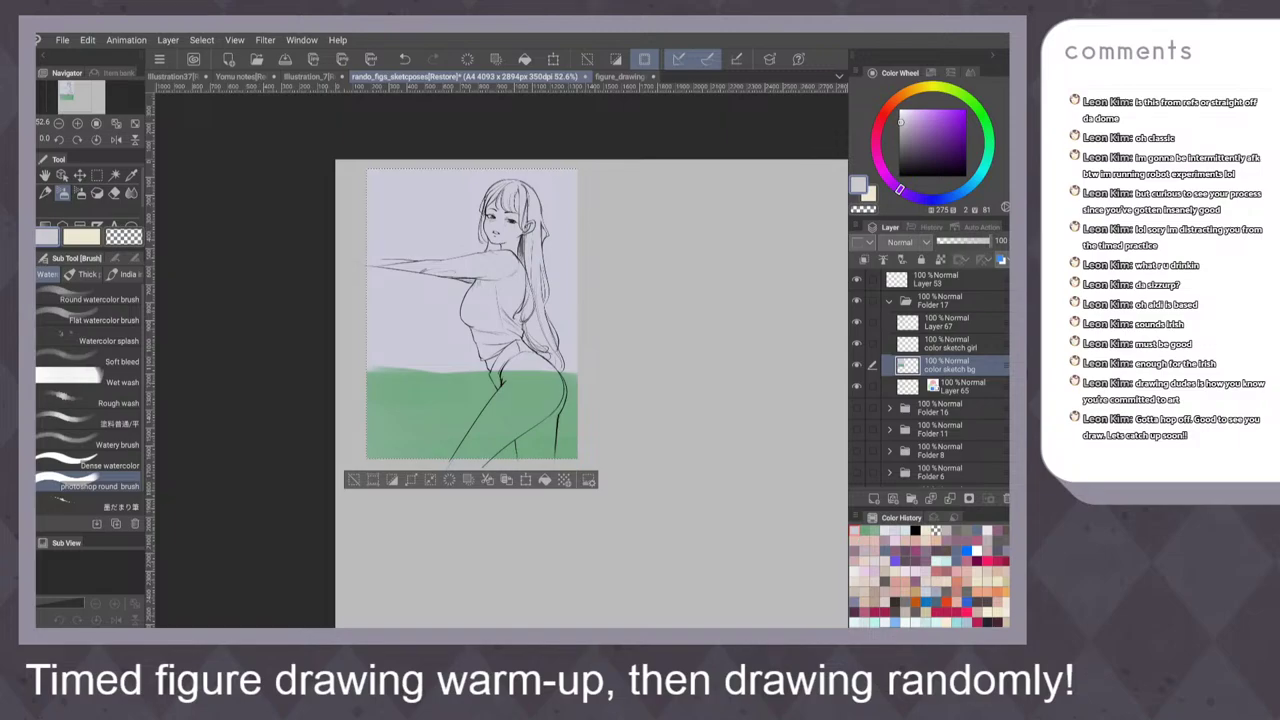
{"action": "left_click_drag", "start_coordinate": [700, 360], "coordinate": [696, 279]}
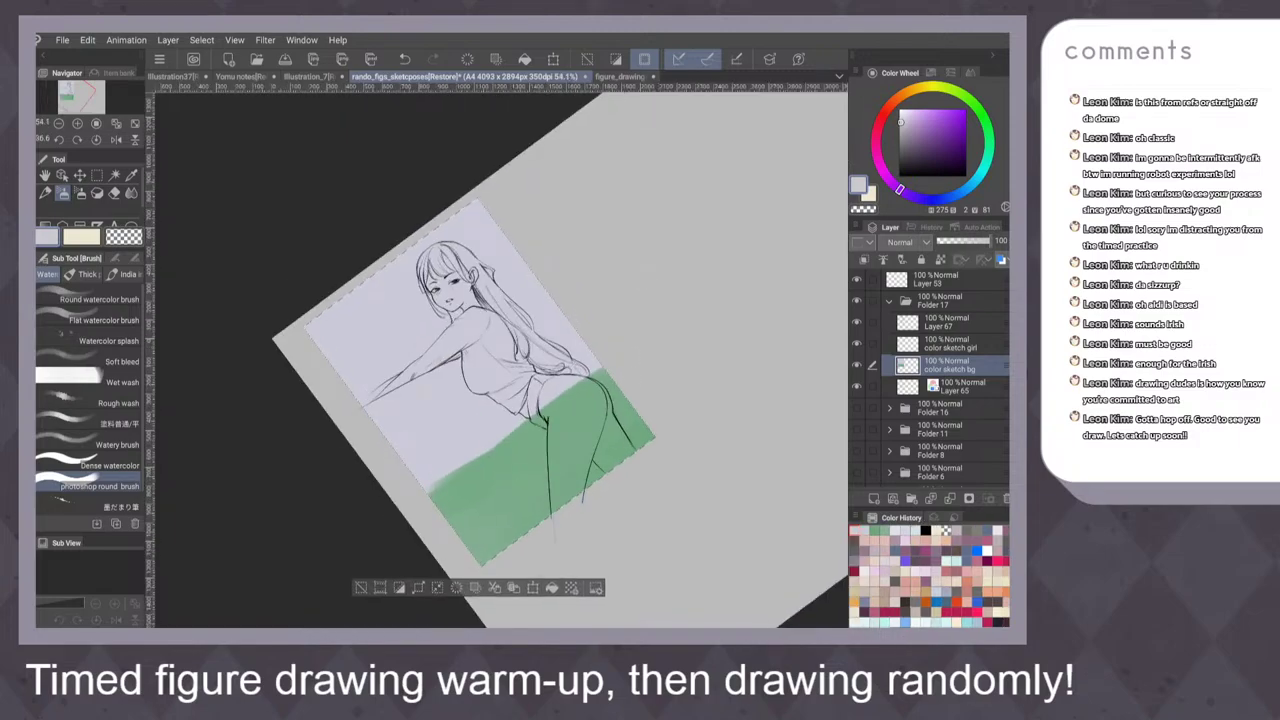
{"action": "key", "text": "ctrl+z"}
{"action": "left_click", "coordinate": [901, 132]}
Paint a straight grey rail sloping across the backdrop from beneath the outstretched arm to behind the hair
{"action": "left_click_drag", "start_coordinate": [372, 410], "coordinate": [488, 366]}
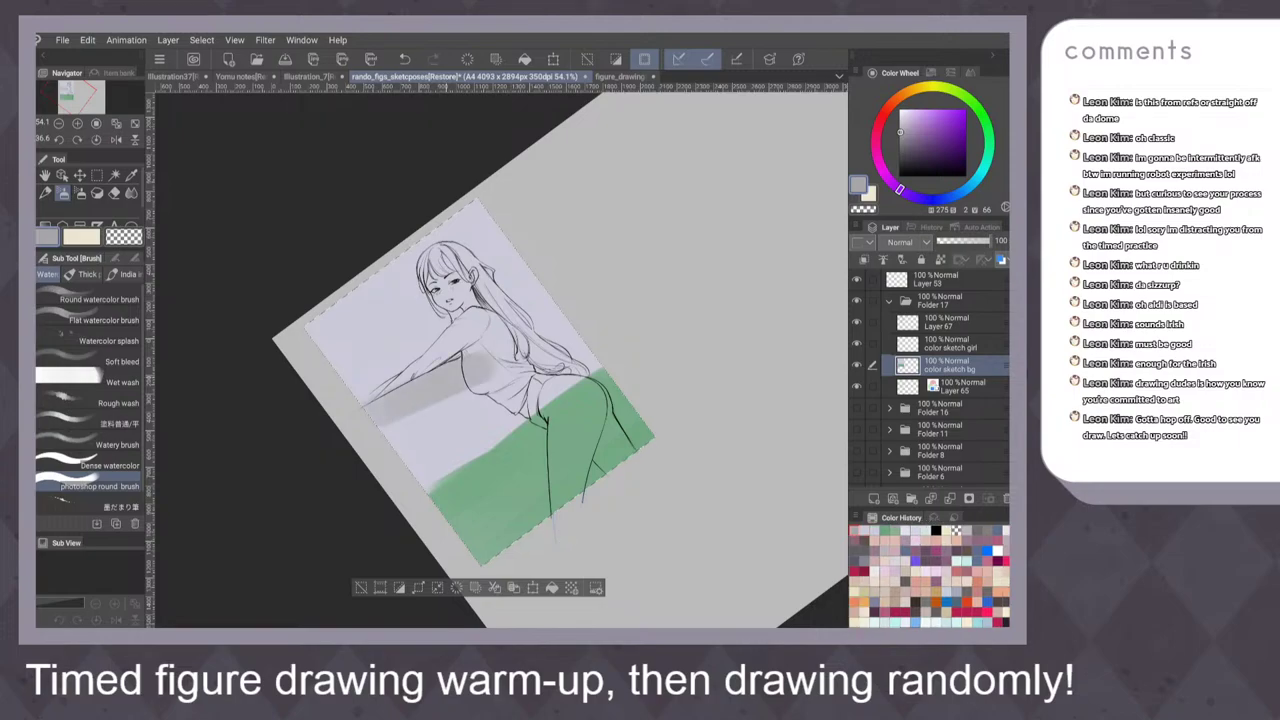
{"action": "key", "text": "ctrl+z"}
{"action": "key", "text": "ctrl+y"}
{"action": "key", "text": "ctrl+z"}
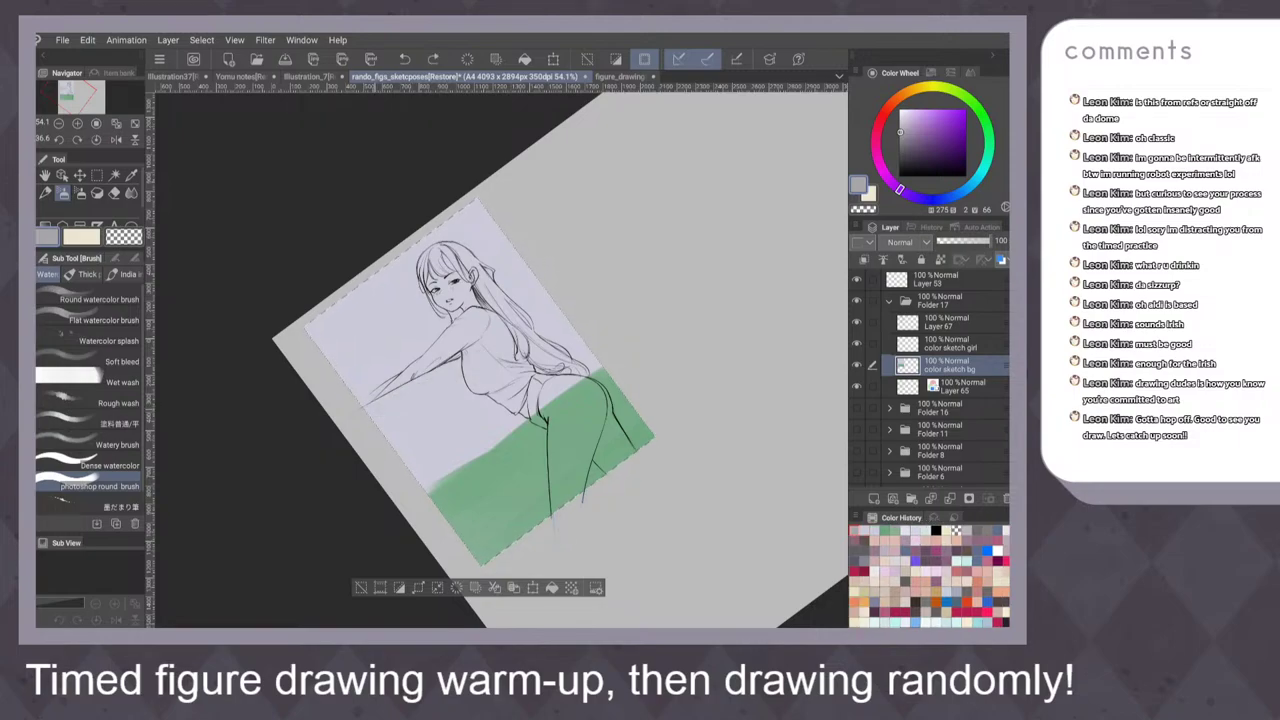
{"action": "left_click_drag", "start_coordinate": [368, 408], "coordinate": [570, 325]}
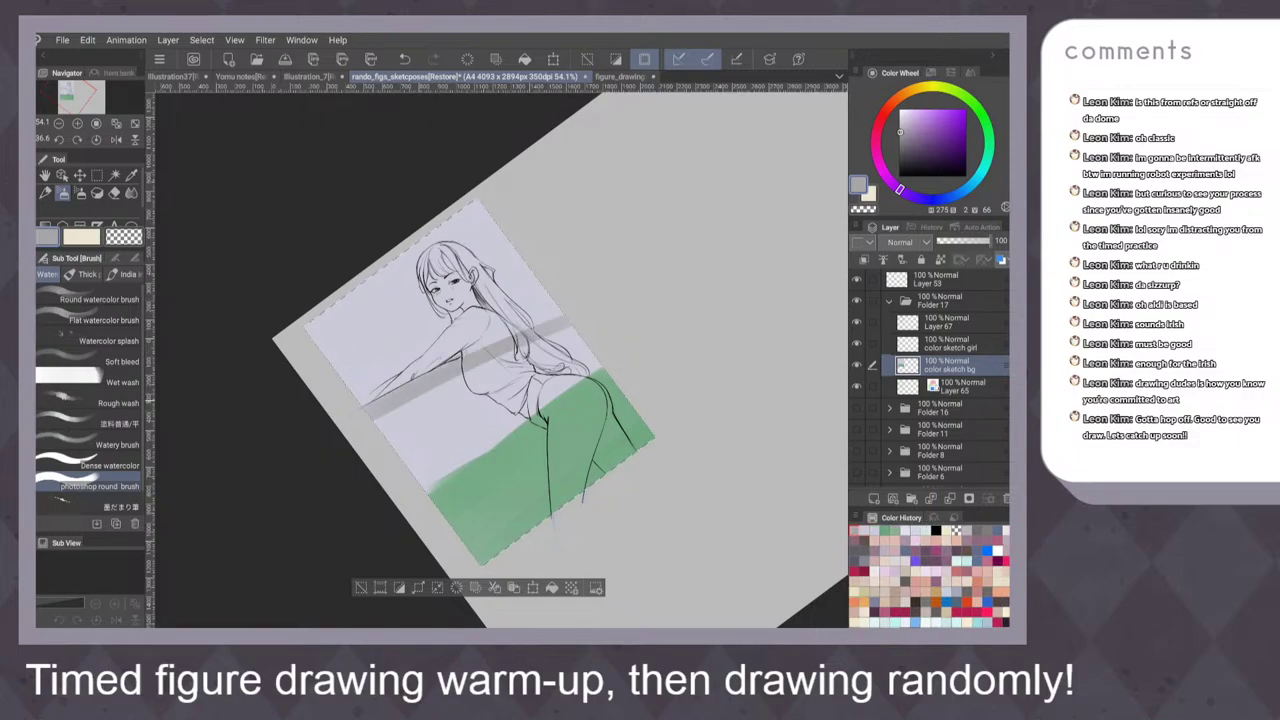
{"action": "key", "text": "ctrl+0"}
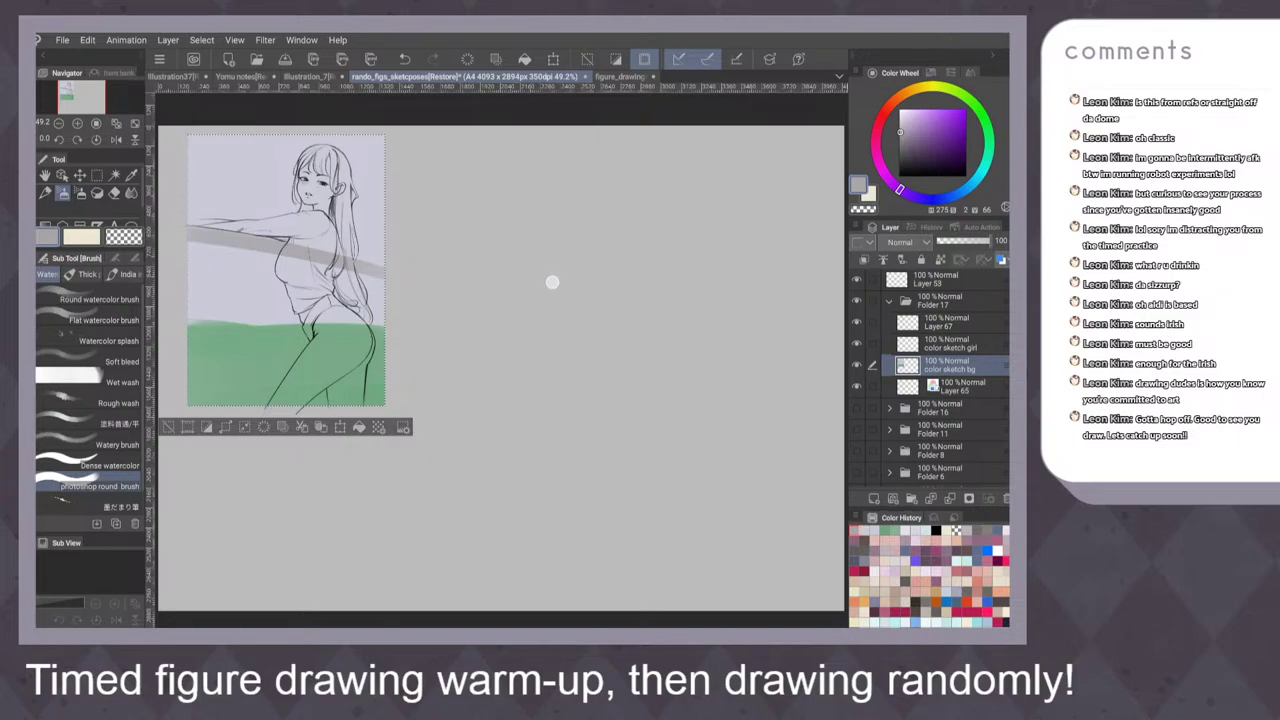
{"action": "mouse_move", "coordinate": [553, 282]}
{"action": "left_mouse_down"}
{"action": "mouse_move", "coordinate": [540, 200]}
{"action": "mouse_move", "coordinate": [613, 207]}
{"action": "mouse_move", "coordinate": [660, 114]}
{"action": "left_mouse_up"}
{"action": "mouse_move", "coordinate": [500, 270]}
{"action": "left_mouse_down"}
{"action": "mouse_move", "coordinate": [292, 438]}
{"action": "mouse_move", "coordinate": [588, 272]}
{"action": "left_mouse_up"}
{"action": "left_click_drag", "start_coordinate": [521, 351], "coordinate": [591, 340]}
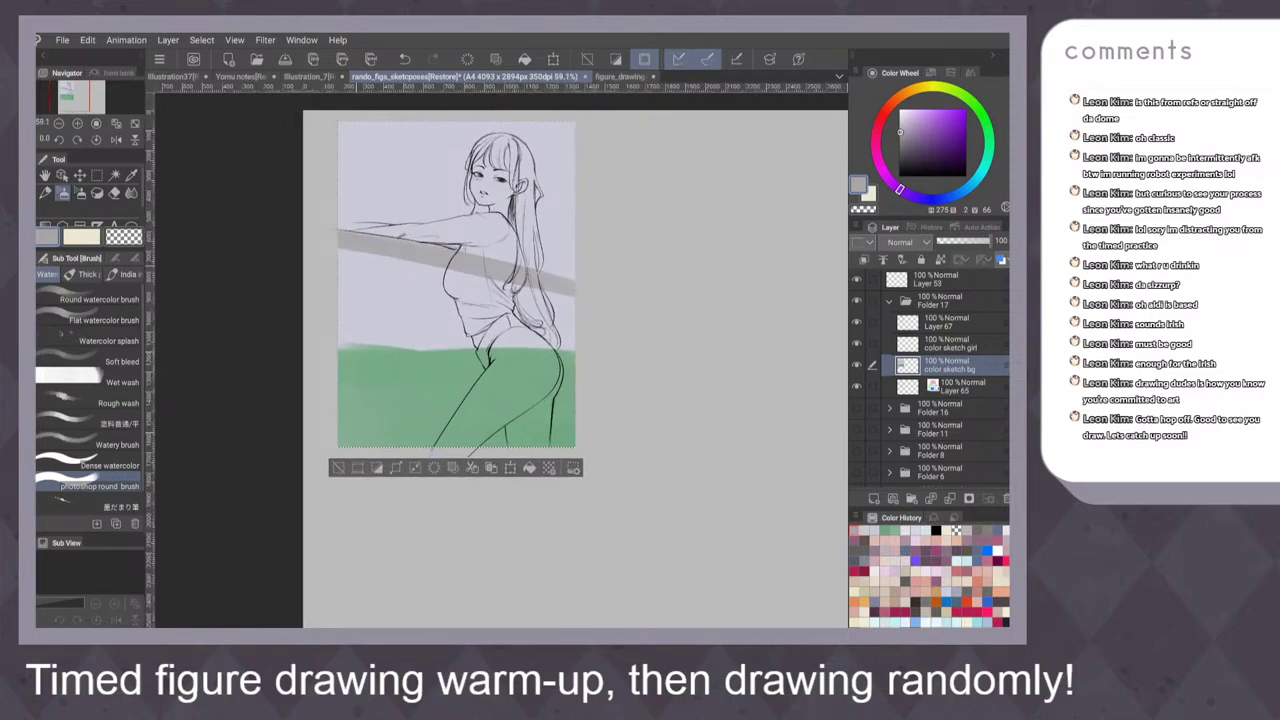
Paint a vertical grey post along the backdrop's left edge and a curved scroll shape beside it under the rail
{"action": "mouse_move", "coordinate": [353, 248]}
{"action": "left_mouse_down"}
{"action": "mouse_move", "coordinate": [350, 440]}
{"action": "mouse_move", "coordinate": [346, 232]}
{"action": "left_mouse_up"}
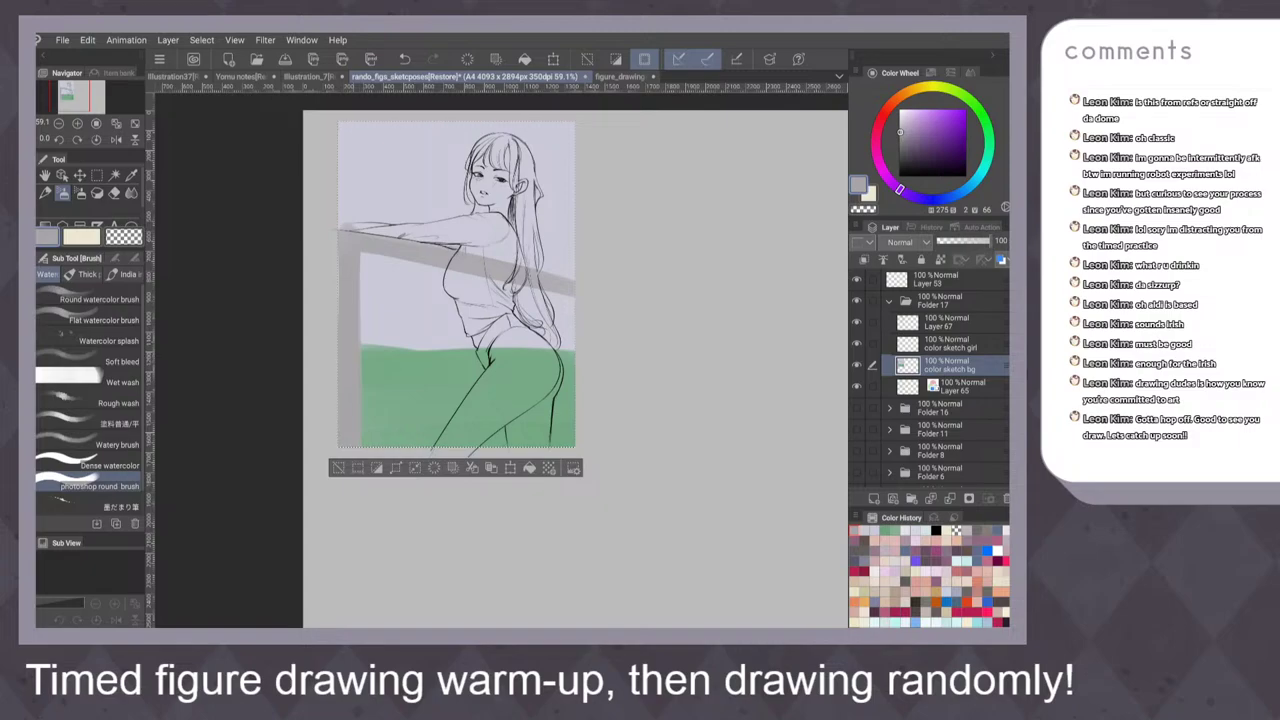
{"action": "left_click_drag", "start_coordinate": [410, 262], "coordinate": [362, 335]}
{"action": "key", "text": "ctrl+z"}
{"action": "left_click_drag", "start_coordinate": [414, 262], "coordinate": [364, 378]}
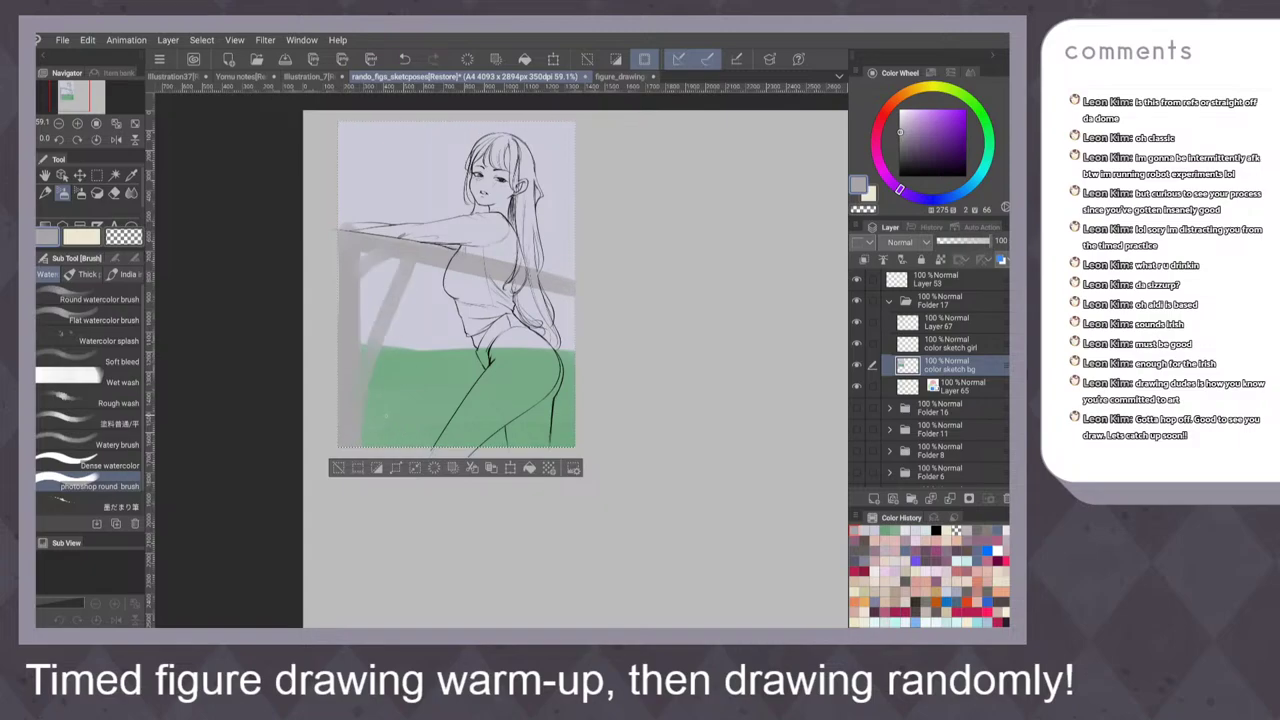
{"action": "key", "text": "ctrl+z"}
{"action": "left_click_drag", "start_coordinate": [364, 282], "coordinate": [377, 362]}
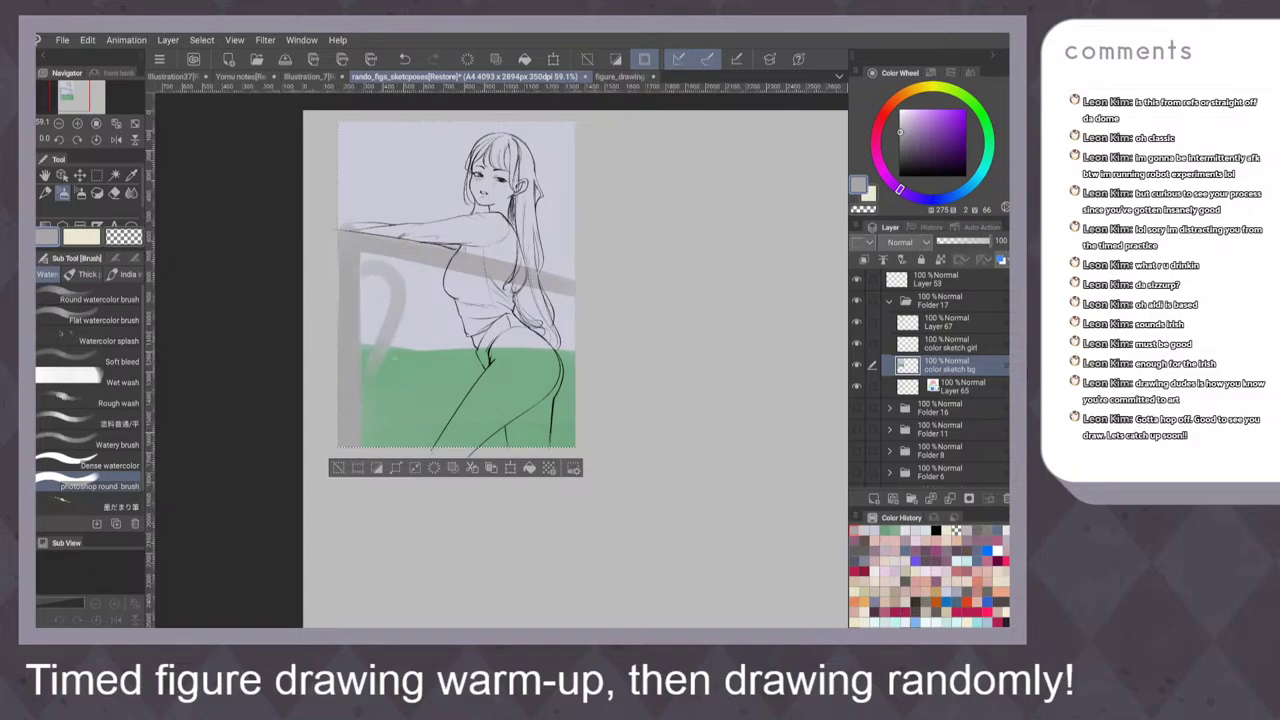
{"action": "left_click_drag", "start_coordinate": [425, 300], "coordinate": [387, 368]}
{"action": "key", "text": "ctrl+z"}
Try painting grey diagonal railing bars in front of the figure's torso and undo the strokes
{"action": "mouse_move", "coordinate": [452, 273]}
{"action": "left_mouse_down"}
{"action": "mouse_move", "coordinate": [396, 340]}
{"action": "mouse_move", "coordinate": [446, 351]}
{"action": "left_mouse_up"}
{"action": "mouse_move", "coordinate": [429, 308]}
{"action": "left_mouse_down"}
{"action": "mouse_move", "coordinate": [446, 349]}
{"action": "mouse_move", "coordinate": [439, 339]}
{"action": "left_mouse_up"}
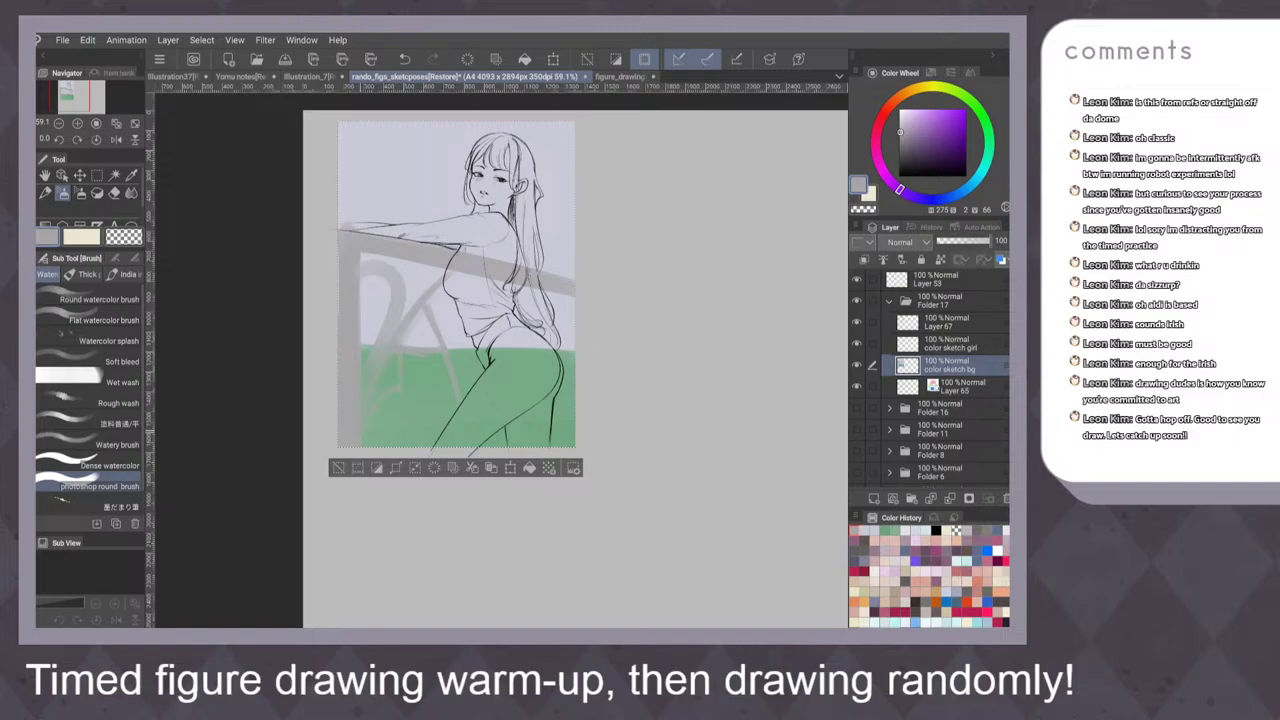
{"action": "key", "text": "ctrl+z"}
{"action": "key", "text": "ctrl+z"}
{"action": "key", "text": "ctrl+z"}
{"action": "key", "text": "ctrl+z"}
Paint crossing diagonal and curved grey bars under the rail, plus a vertical post along the backdrop's right edge
{"action": "left_click_drag", "start_coordinate": [412, 321], "coordinate": [434, 350]}
{"action": "left_click_drag", "start_coordinate": [446, 288], "coordinate": [508, 402]}
{"action": "mouse_move", "coordinate": [428, 314]}
{"action": "left_mouse_down"}
{"action": "mouse_move", "coordinate": [507, 282]}
{"action": "mouse_move", "coordinate": [566, 350]}
{"action": "left_mouse_up"}
{"action": "left_click_drag", "start_coordinate": [568, 298], "coordinate": [567, 348]}
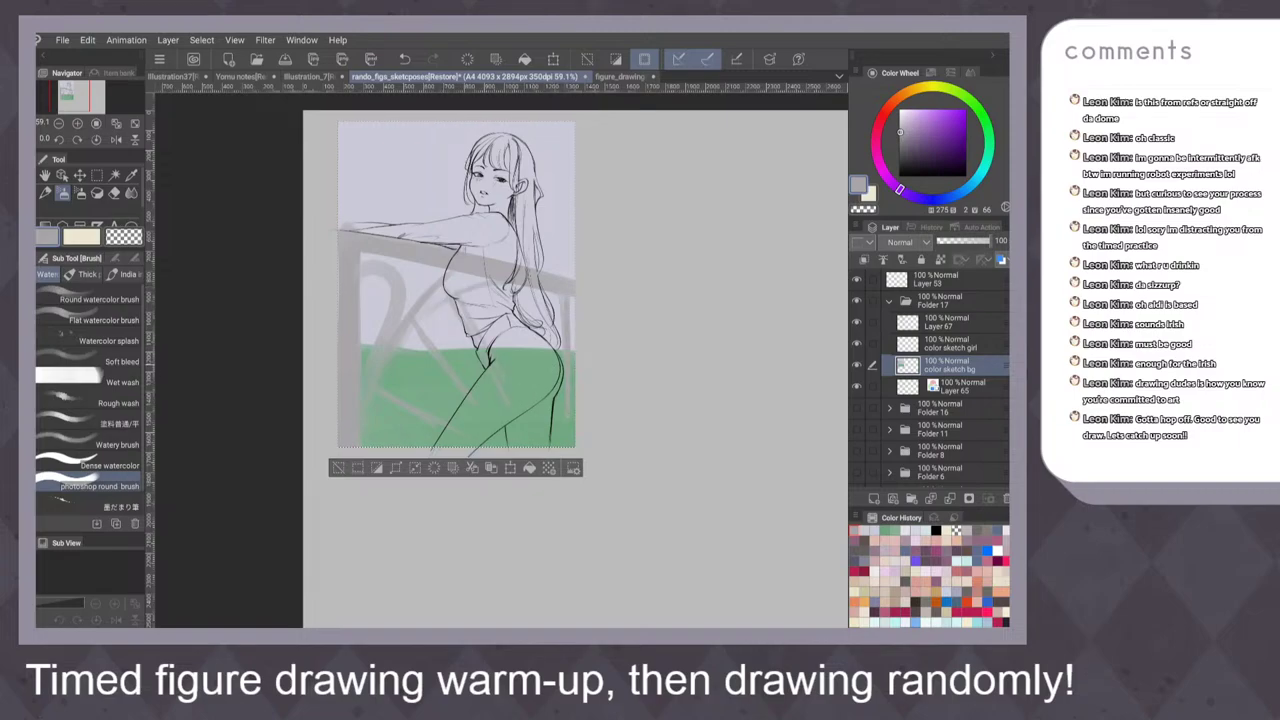
{"action": "left_click_drag", "start_coordinate": [567, 418], "coordinate": [571, 446]}
Activate the color sketch girl layer and choose a pale pink with hue 324, saturation 7 and value 88
{"action": "scroll", "coordinate": [650, 470], "scroll_direction": "up", "scroll_amount": 1}
{"action": "left_click", "coordinate": [950, 343]}
{"action": "left_click_drag", "start_coordinate": [633, 326], "coordinate": [650, 323]}
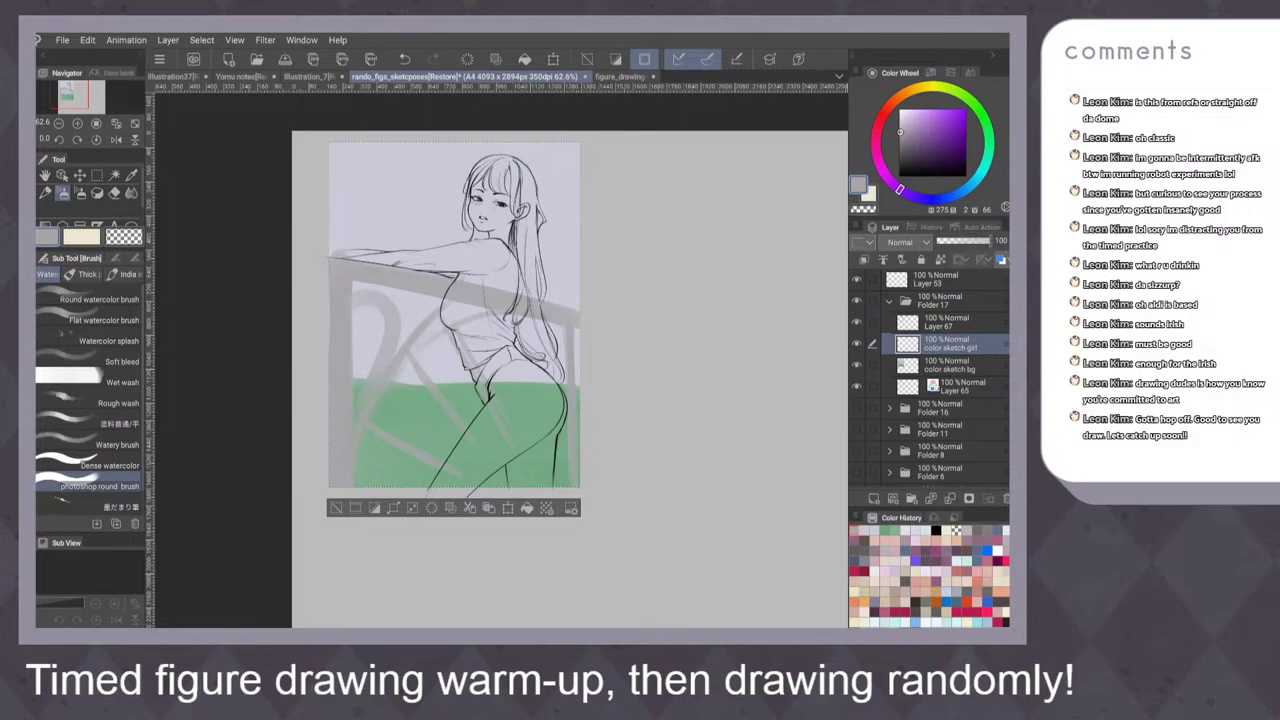
{"action": "left_click", "coordinate": [882, 169]}
{"action": "left_click", "coordinate": [904, 124]}
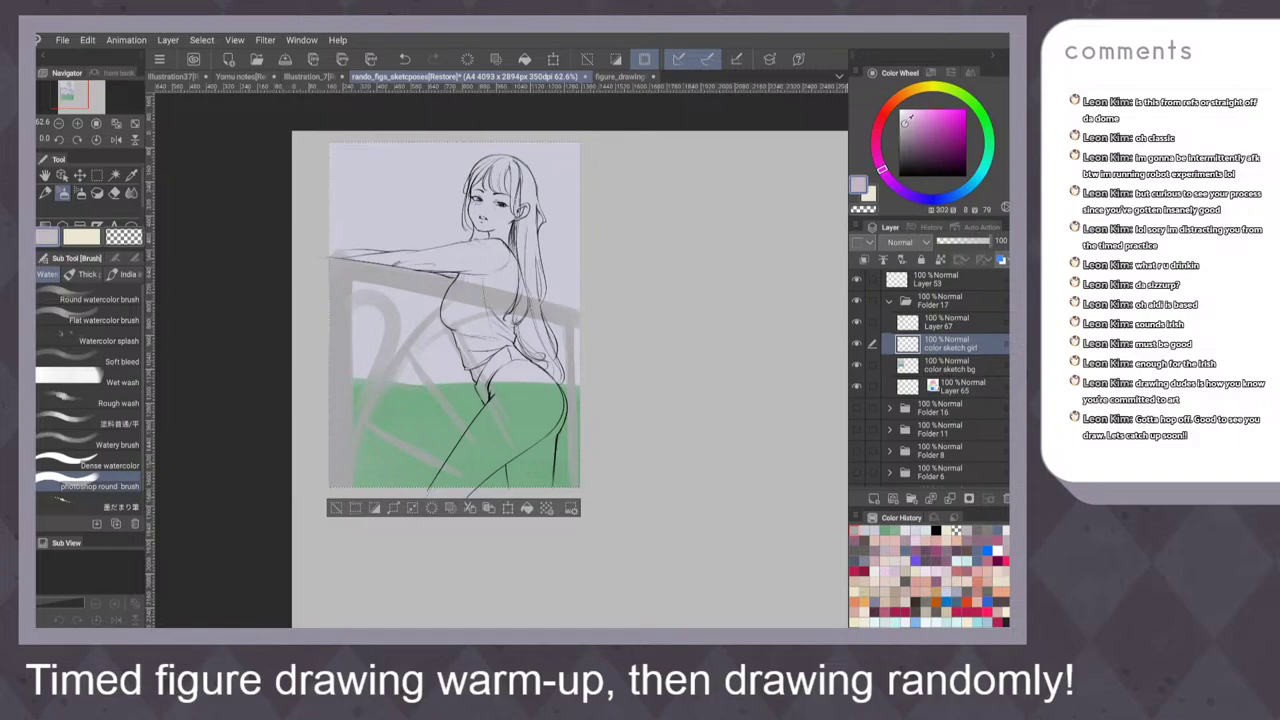
{"action": "left_click_drag", "start_coordinate": [906, 118], "coordinate": [905, 113]}
{"action": "left_click_drag", "start_coordinate": [881, 168], "coordinate": [875, 148]}
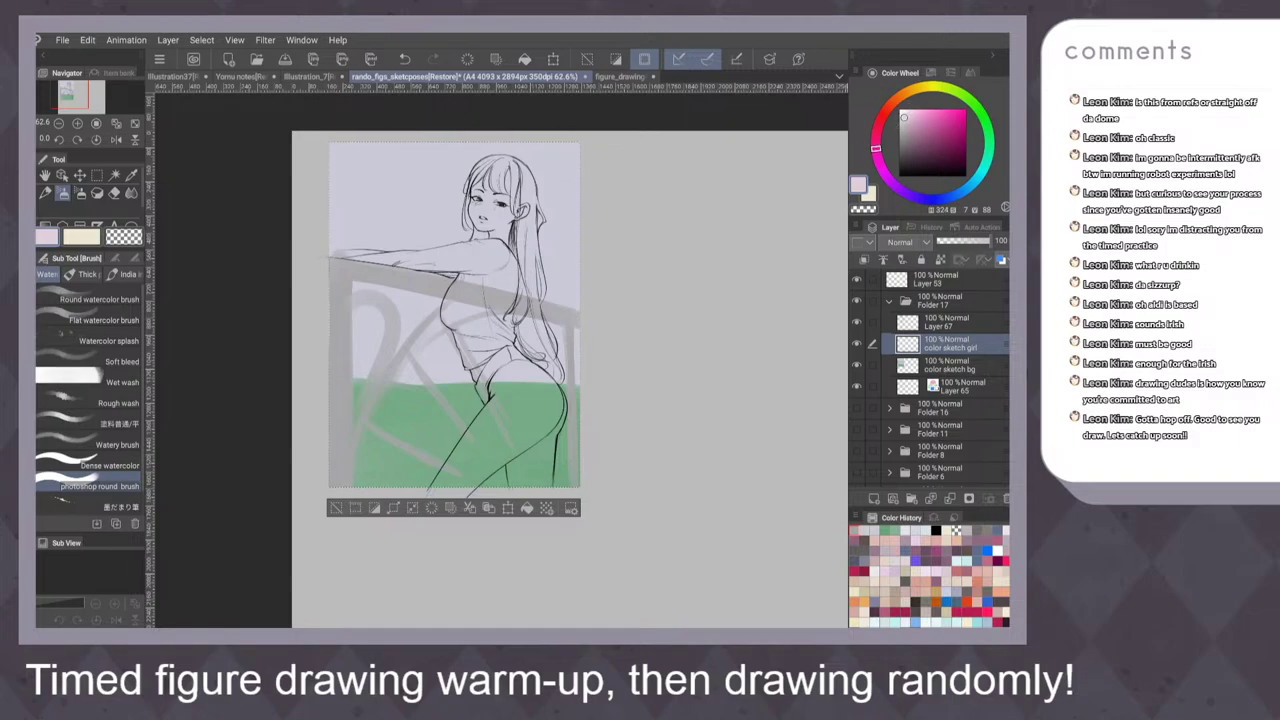
Replace a lighter thigh fill by painting hips and thighs dusty pink (hue 324, saturation 7, value 77), and pick a greyer tint with saturation 4
{"action": "mouse_move", "coordinate": [484, 456]}
{"action": "left_mouse_down"}
{"action": "mouse_move", "coordinate": [470, 430]}
{"action": "mouse_move", "coordinate": [480, 465]}
{"action": "mouse_move", "coordinate": [530, 435]}
{"action": "mouse_move", "coordinate": [490, 478]}
{"action": "left_mouse_up"}
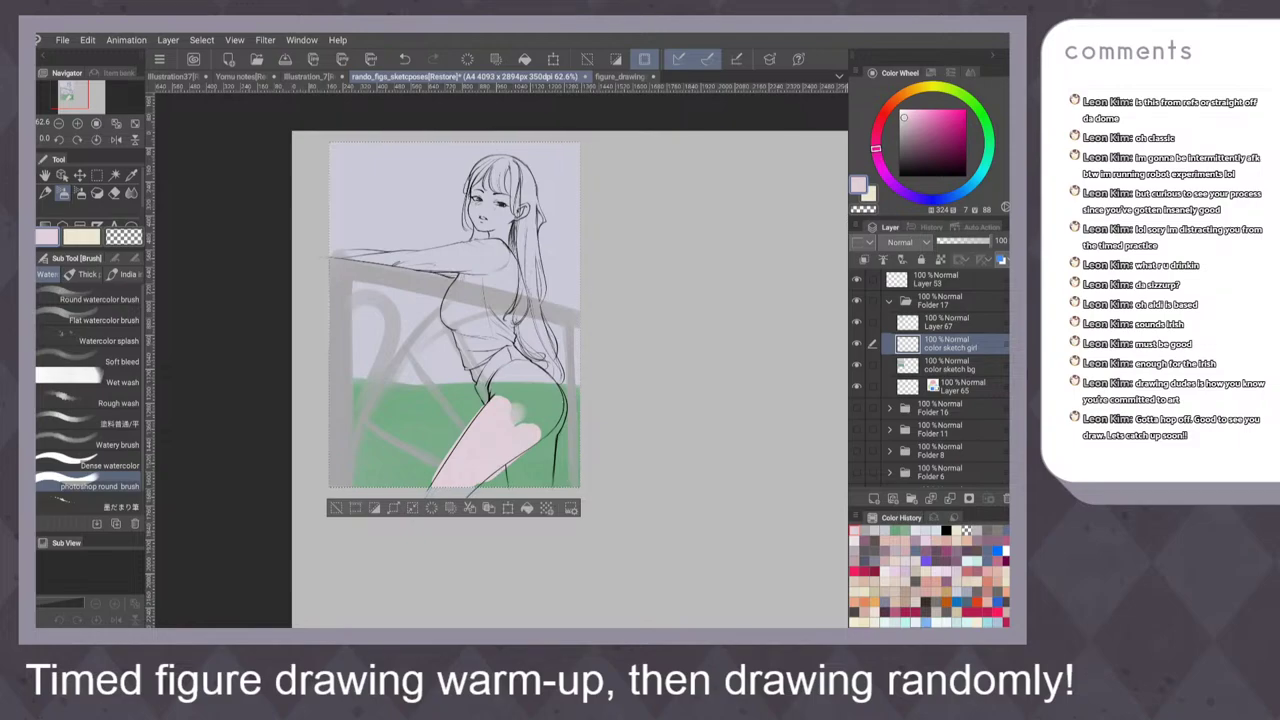
{"action": "left_click_drag", "start_coordinate": [904, 117], "coordinate": [907, 120]}
{"action": "key", "text": "ctrl+z"}
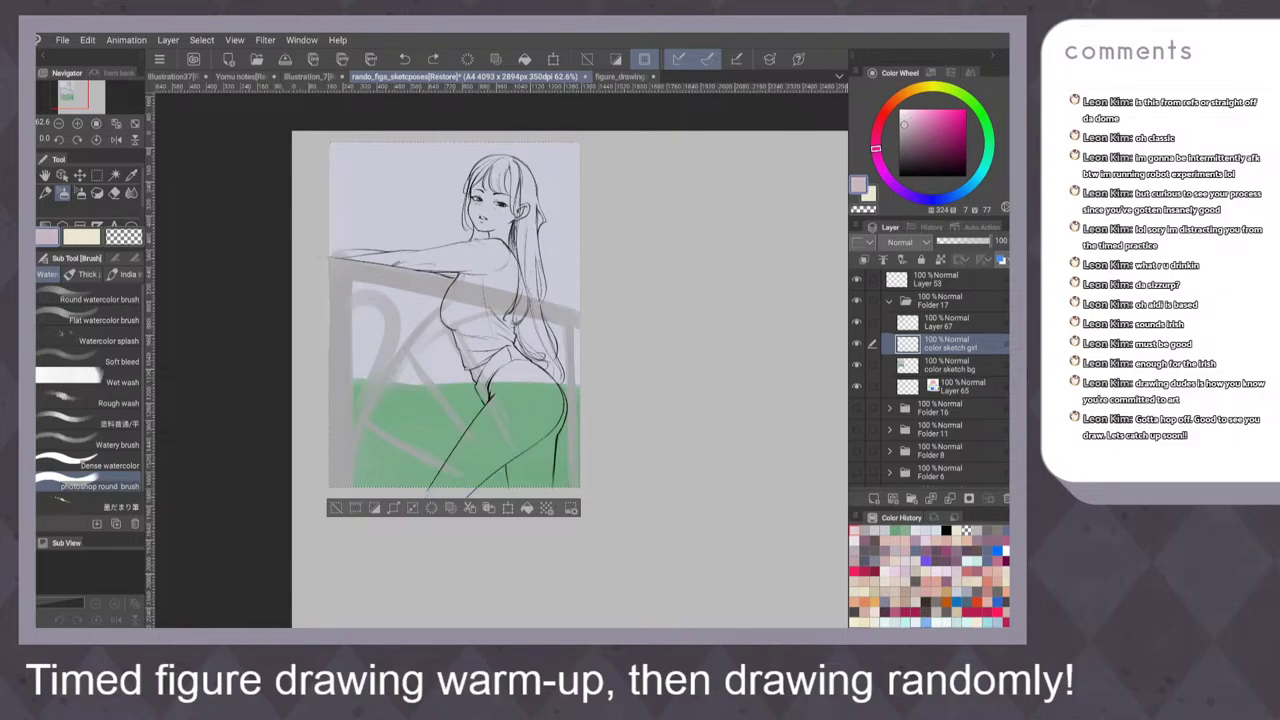
{"action": "mouse_move", "coordinate": [515, 407]}
{"action": "left_mouse_down"}
{"action": "mouse_move", "coordinate": [442, 480]}
{"action": "mouse_move", "coordinate": [492, 414]}
{"action": "mouse_move", "coordinate": [512, 446]}
{"action": "mouse_move", "coordinate": [490, 477]}
{"action": "left_mouse_up"}
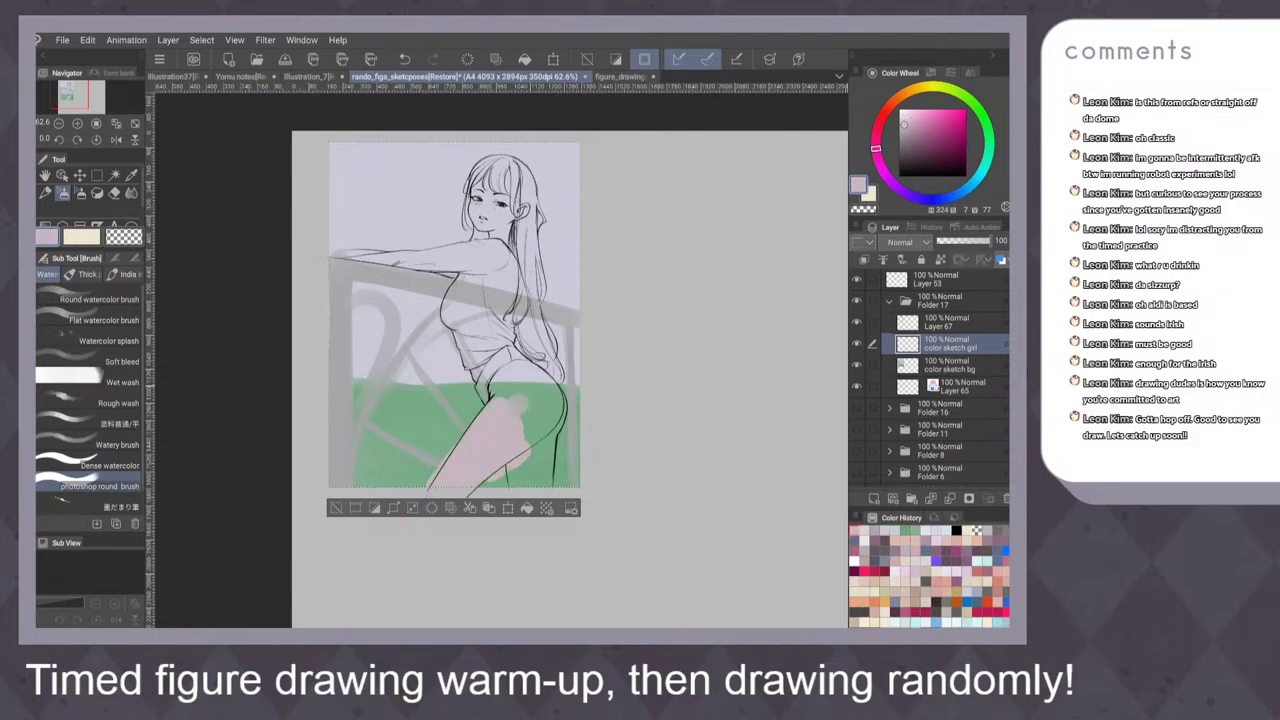
{"action": "mouse_move", "coordinate": [501, 384]}
{"action": "left_mouse_down"}
{"action": "mouse_move", "coordinate": [483, 397]}
{"action": "mouse_move", "coordinate": [500, 371]}
{"action": "mouse_move", "coordinate": [528, 396]}
{"action": "mouse_move", "coordinate": [510, 486]}
{"action": "left_mouse_up"}
{"action": "mouse_move", "coordinate": [546, 424]}
{"action": "left_mouse_down"}
{"action": "mouse_move", "coordinate": [536, 486]}
{"action": "mouse_move", "coordinate": [556, 388]}
{"action": "mouse_move", "coordinate": [560, 430]}
{"action": "left_mouse_up"}
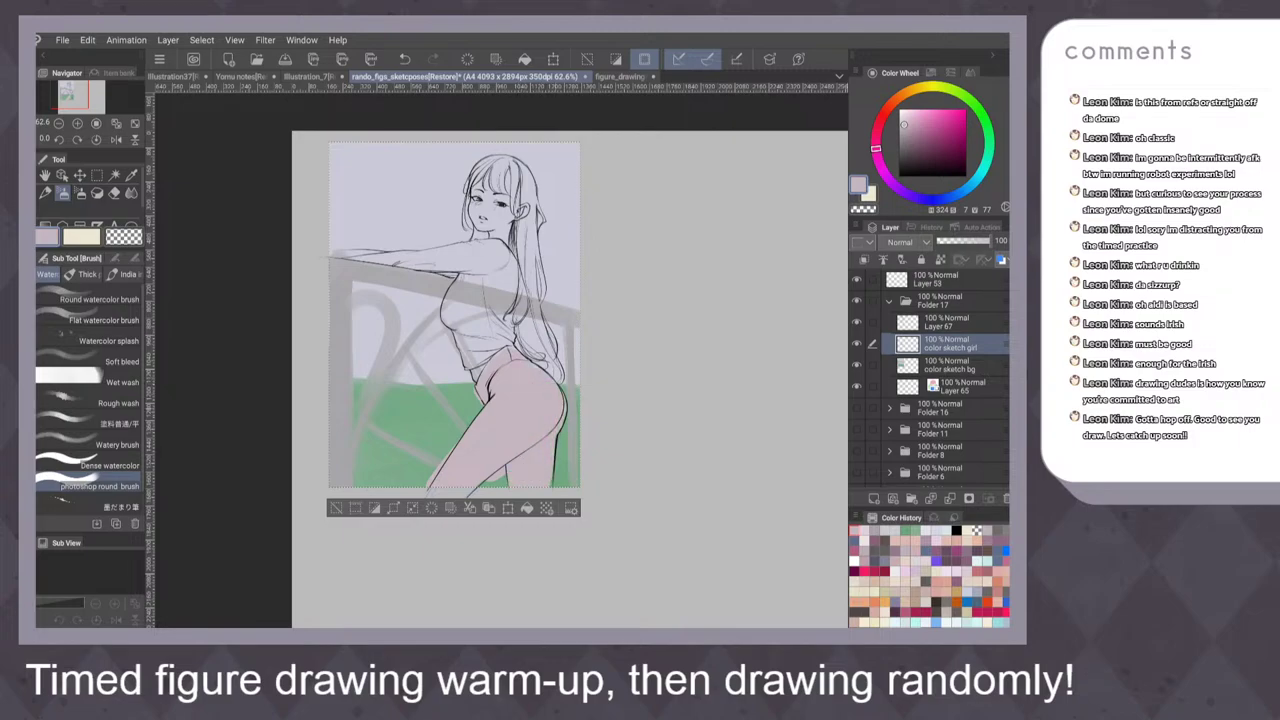
{"action": "left_click_drag", "start_coordinate": [499, 355], "coordinate": [518, 348]}
{"action": "left_click", "coordinate": [905, 119]}
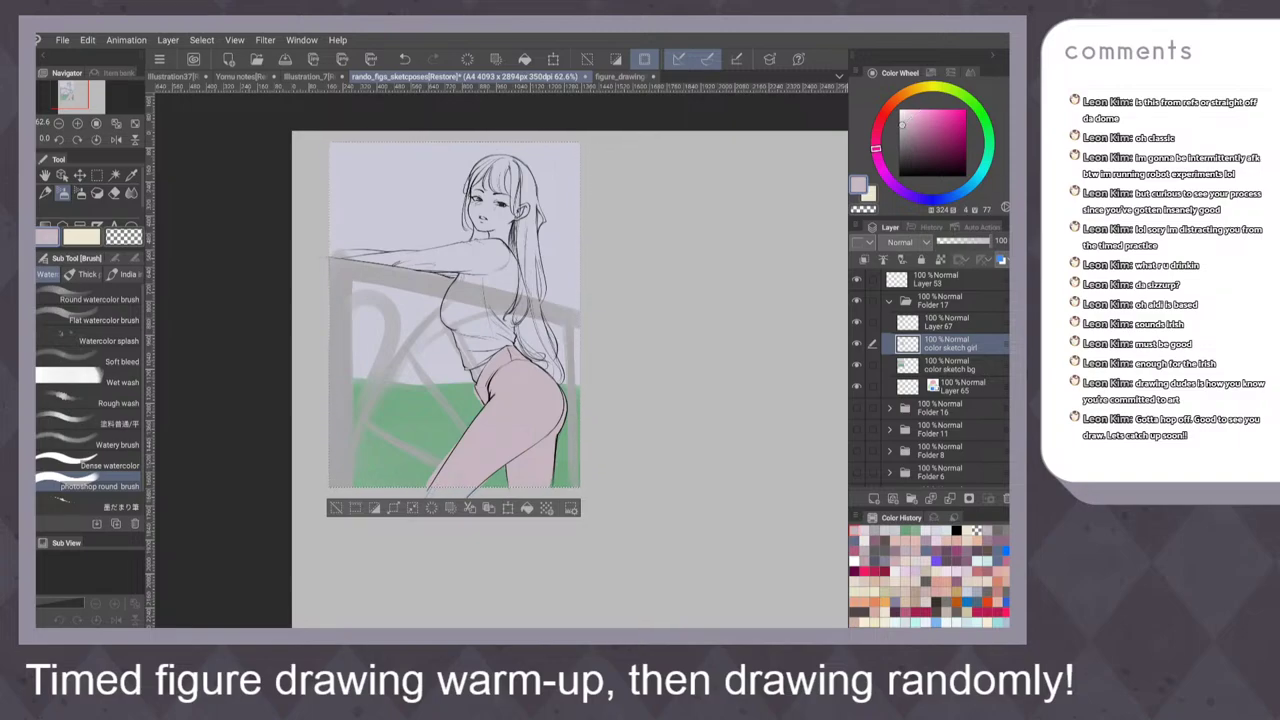
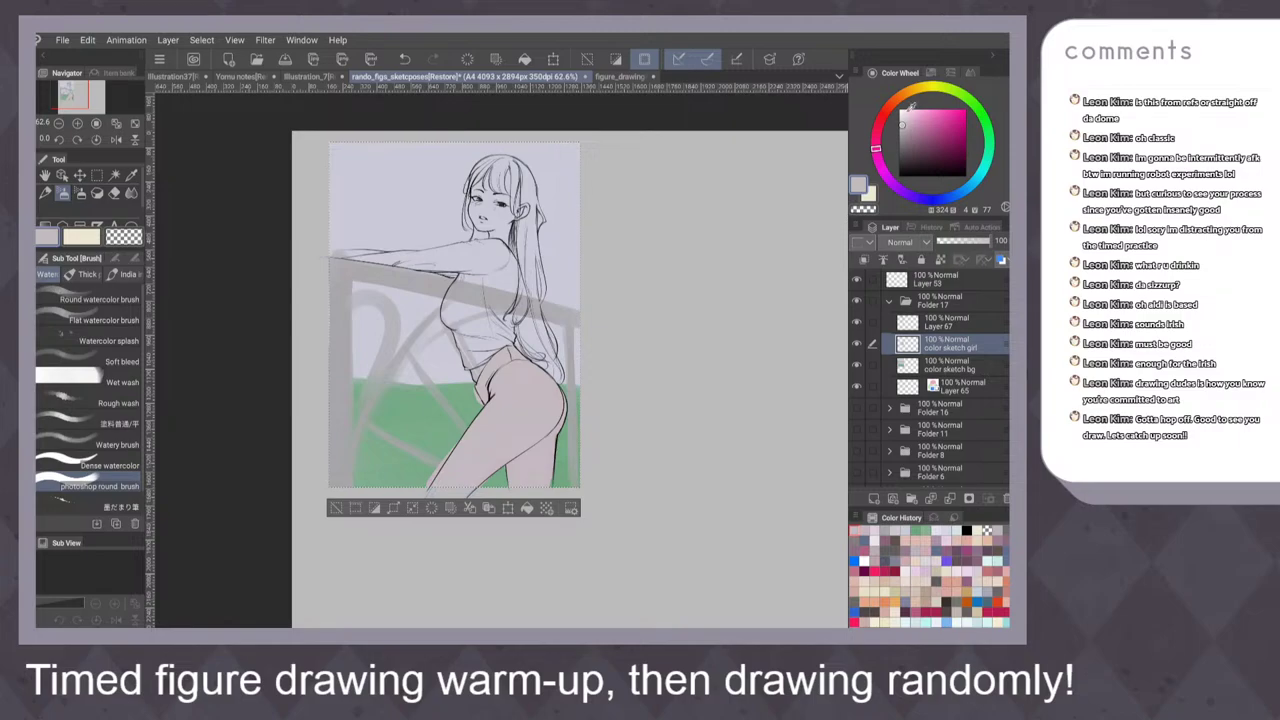
Try cream test fills on the shirt's torso, using hue 36 with saturation 4 and value 95 and a yellower hue of 50, undoing them
{"action": "left_click", "coordinate": [901, 116]}
{"action": "left_click_drag", "start_coordinate": [905, 112], "coordinate": [902, 113]}
{"action": "left_click_drag", "start_coordinate": [892, 105], "coordinate": [909, 91]}
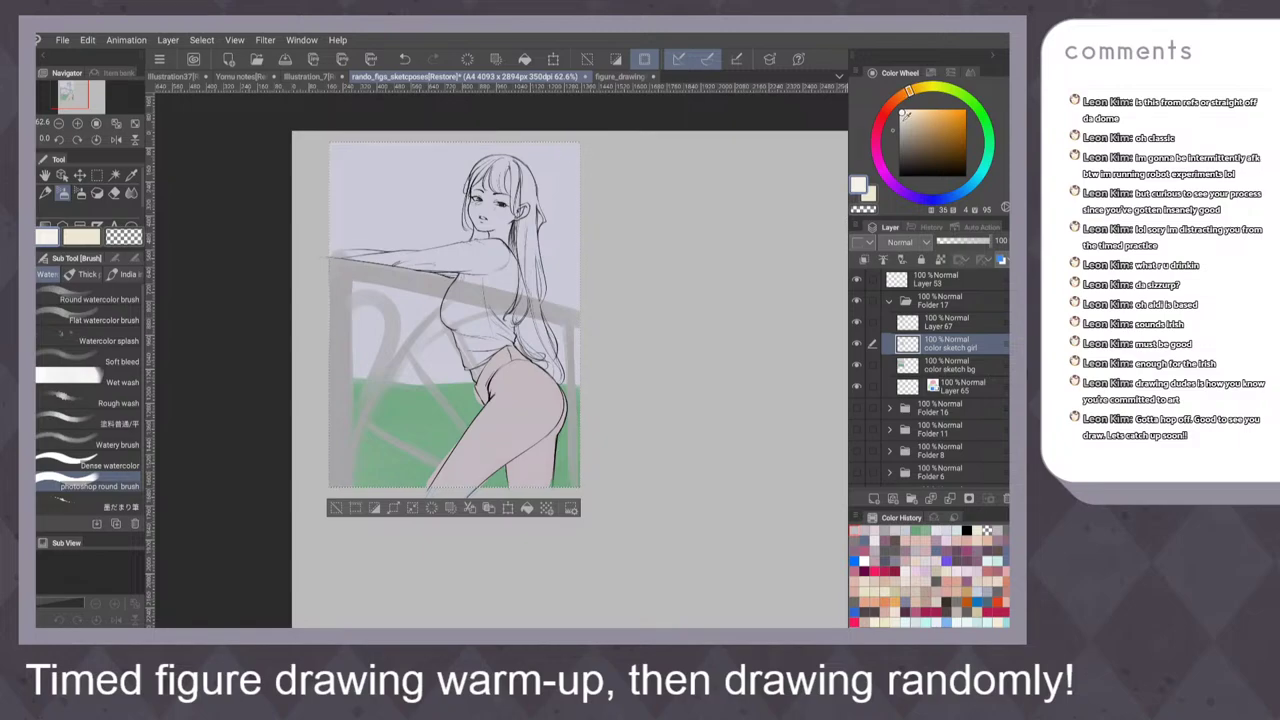
{"action": "left_click_drag", "start_coordinate": [482, 270], "coordinate": [479, 324]}
{"action": "key", "text": "ctrl+z"}
{"action": "left_click", "coordinate": [923, 87]}
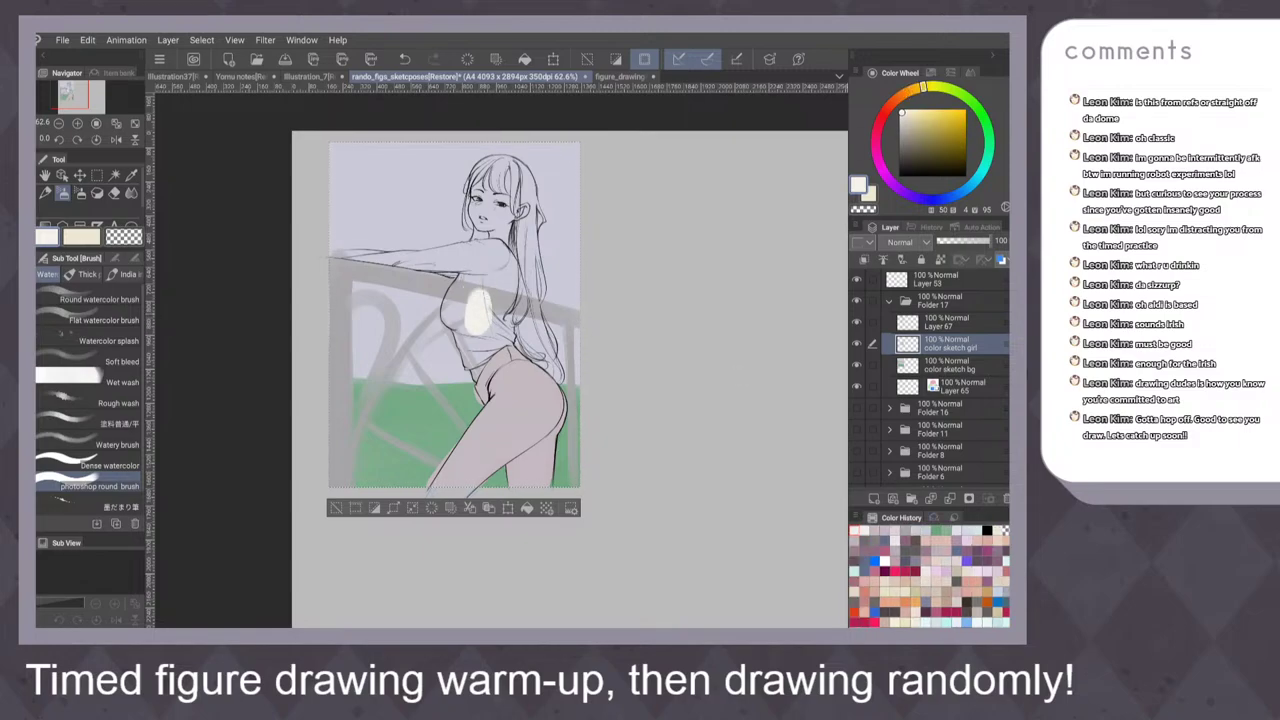
{"action": "key", "text": "ctrl+z"}
{"action": "left_click", "coordinate": [906, 91]}
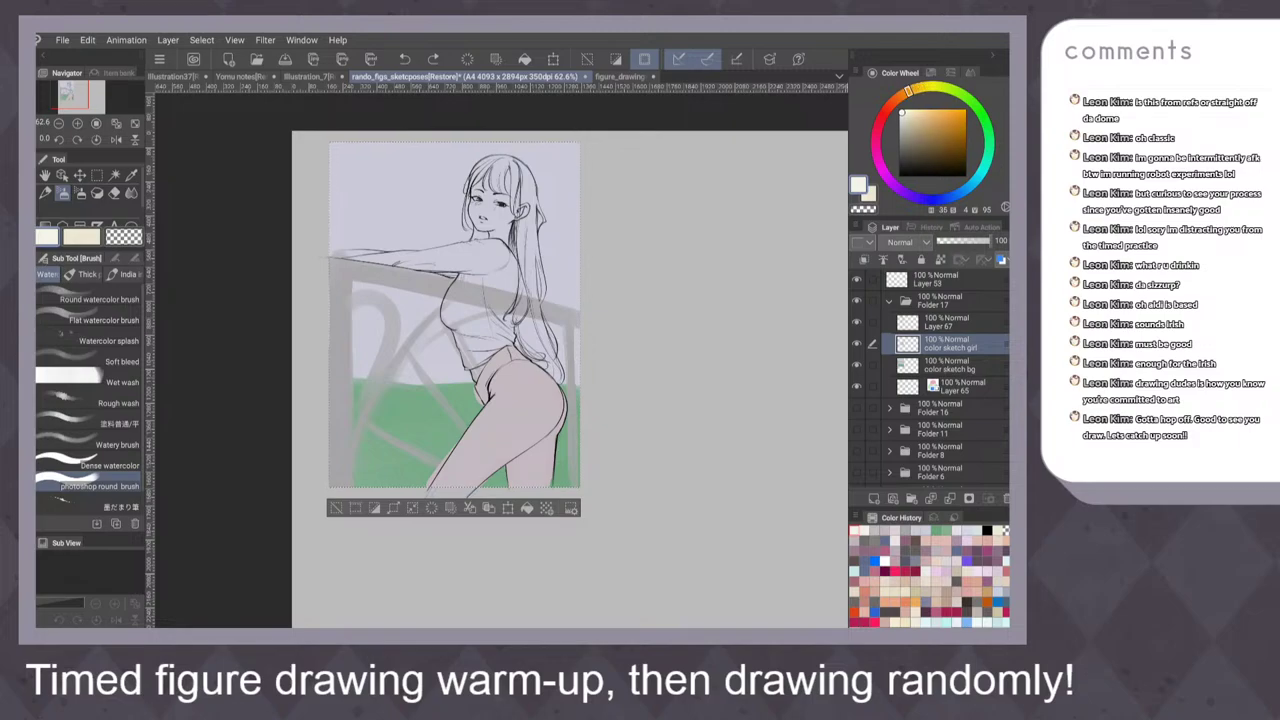
Try a warm white (hue 32, saturation 2, value 94) and a pure white on the torso, undoing both fills
{"action": "left_click_drag", "start_coordinate": [905, 109], "coordinate": [900, 113]}
{"action": "mouse_move", "coordinate": [462, 298]}
{"action": "left_mouse_down"}
{"action": "mouse_move", "coordinate": [472, 352]}
{"action": "mouse_move", "coordinate": [482, 334]}
{"action": "mouse_move", "coordinate": [462, 284]}
{"action": "mouse_move", "coordinate": [486, 338]}
{"action": "left_mouse_up"}
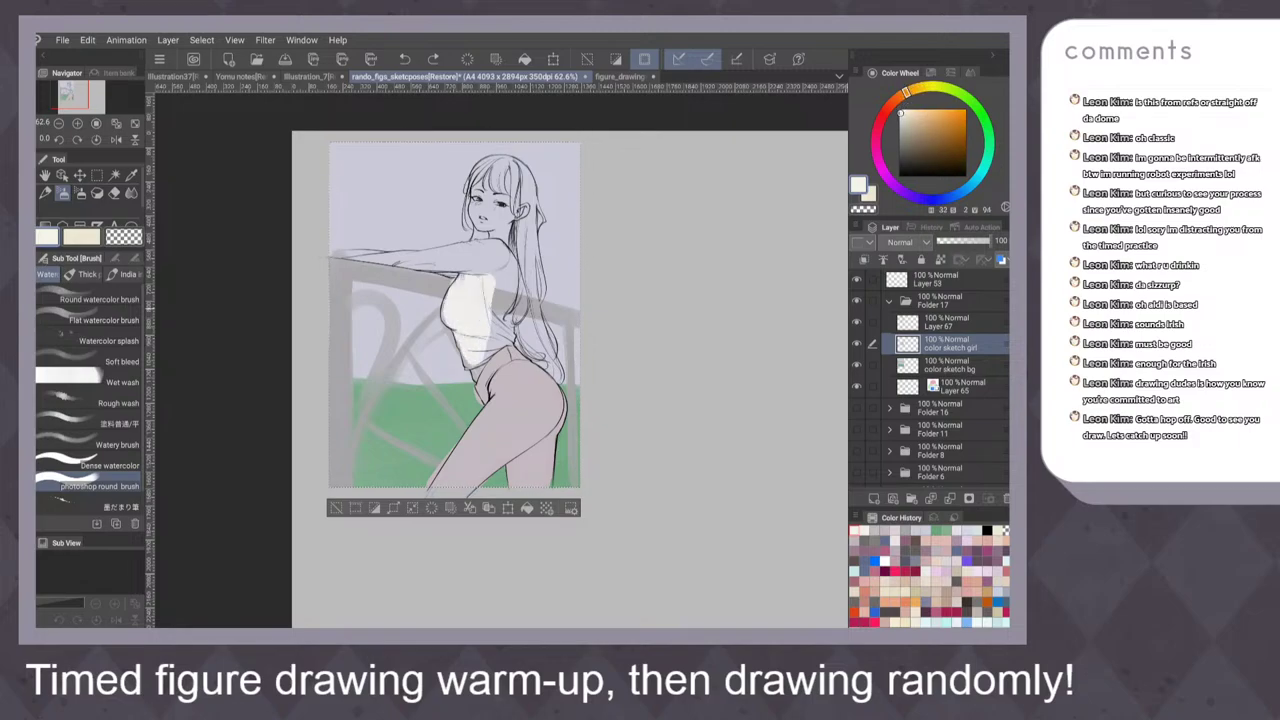
{"action": "key", "text": "ctrl+z"}
{"action": "left_click_drag", "start_coordinate": [904, 110], "coordinate": [899, 105]}
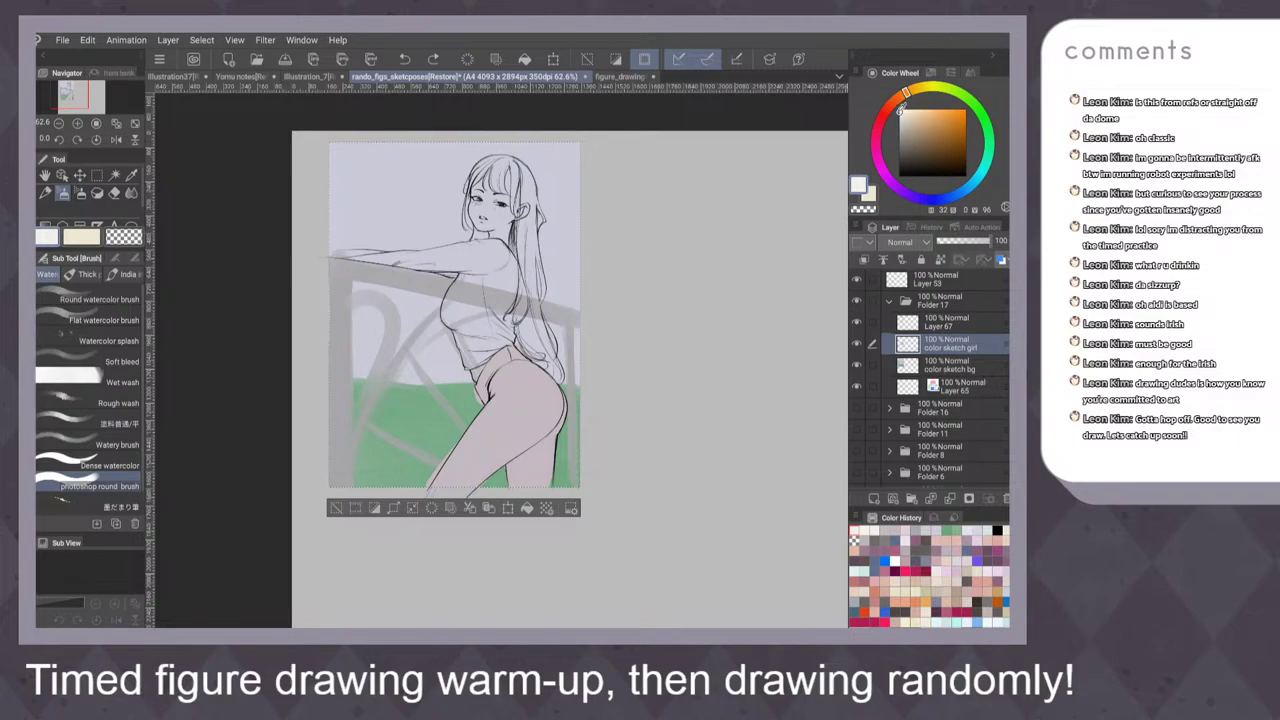
{"action": "left_click_drag", "start_coordinate": [458, 300], "coordinate": [482, 340]}
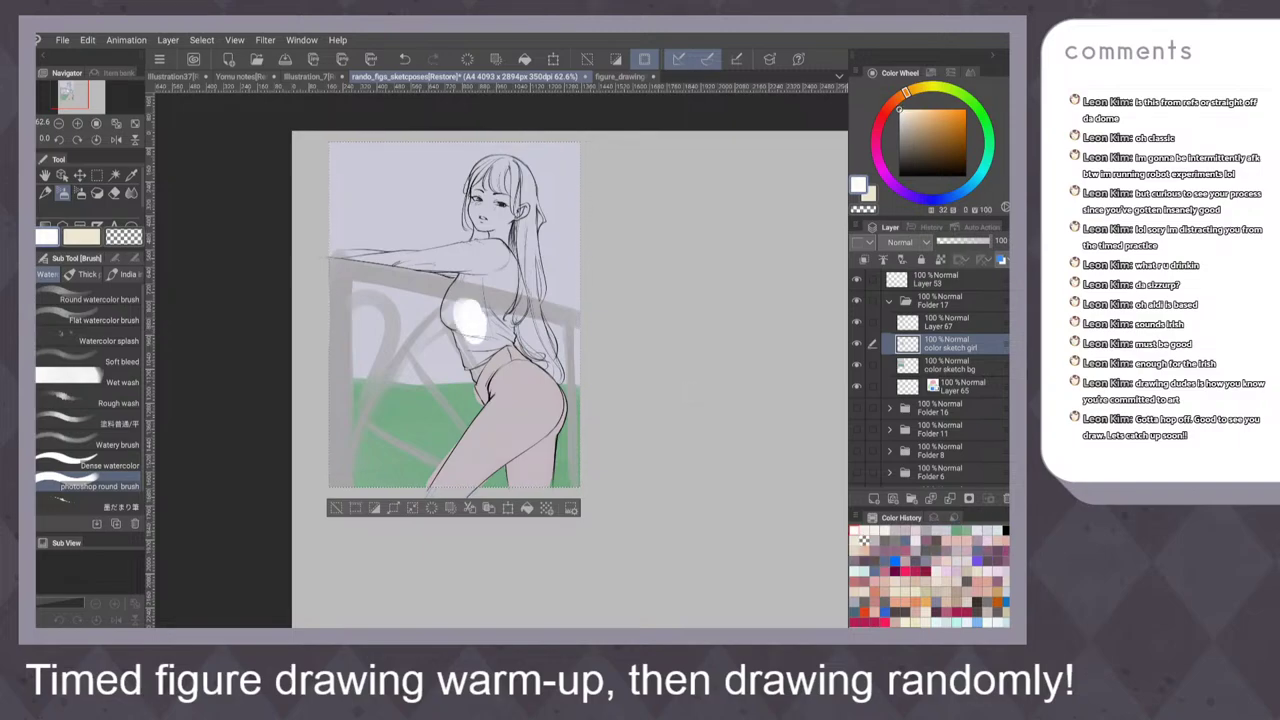
{"action": "key", "text": "ctrl+z"}
Choose a neutral off-white with hue 13, saturation 0 and value 91, and paint the shirt's torso
{"action": "left_click", "coordinate": [891, 103]}
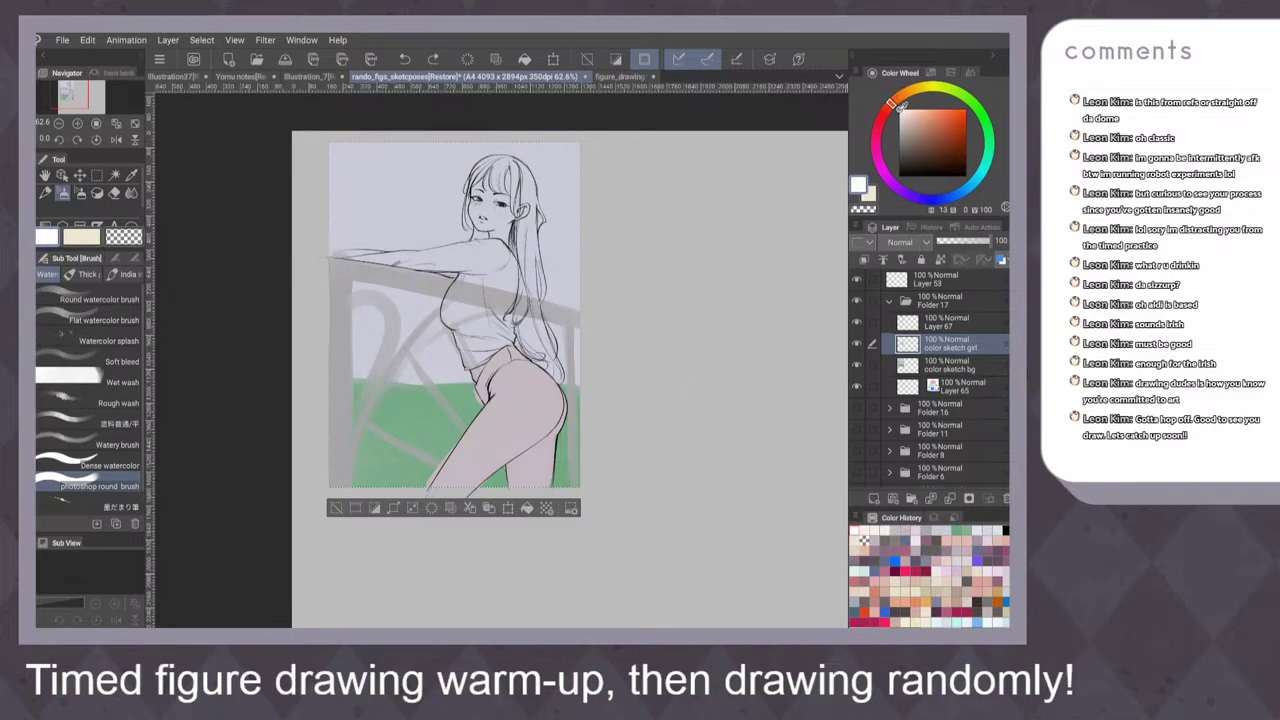
{"action": "left_click", "coordinate": [900, 114]}
{"action": "mouse_move", "coordinate": [466, 299]}
{"action": "left_mouse_down"}
{"action": "mouse_move", "coordinate": [468, 354]}
{"action": "mouse_move", "coordinate": [511, 343]}
{"action": "mouse_move", "coordinate": [450, 290]}
{"action": "mouse_move", "coordinate": [480, 258]}
{"action": "mouse_move", "coordinate": [504, 308]}
{"action": "mouse_move", "coordinate": [512, 268]}
{"action": "mouse_move", "coordinate": [514, 336]}
{"action": "mouse_move", "coordinate": [479, 366]}
{"action": "left_mouse_up"}
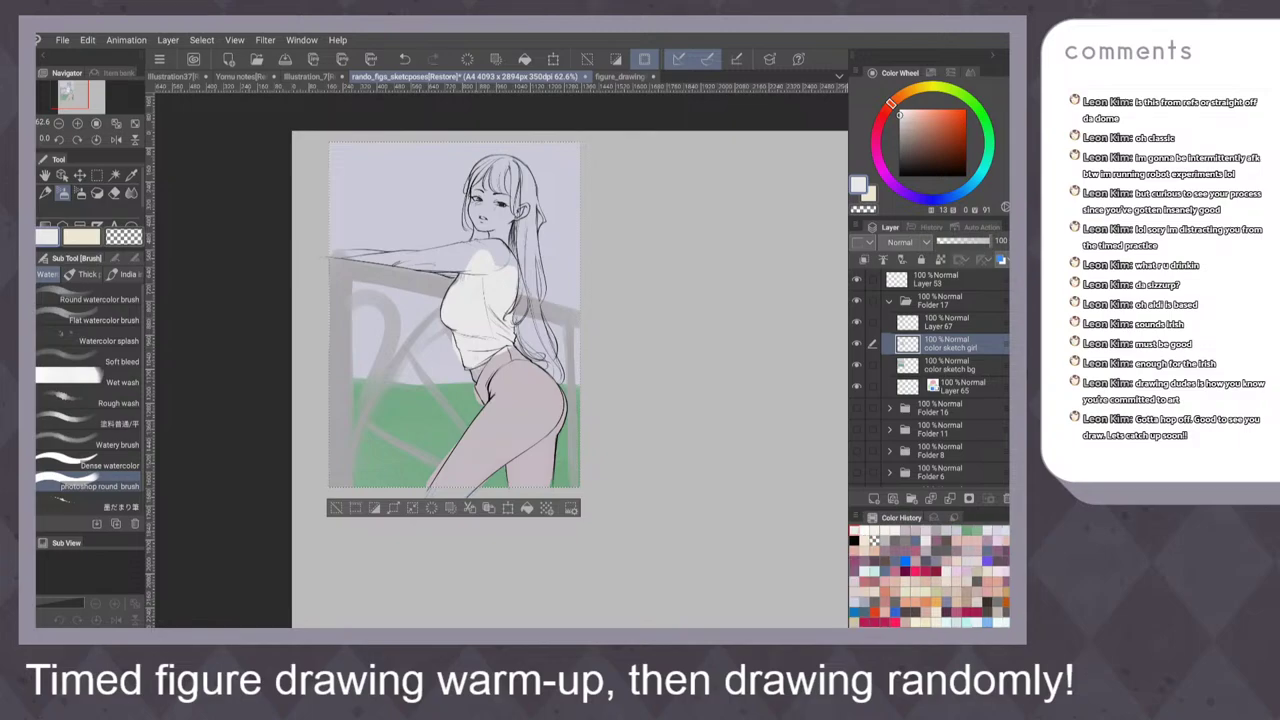
Extend the off-white shirt fill over the shoulder and along the outstretched arm's sleeve
{"action": "left_click_drag", "start_coordinate": [595, 297], "coordinate": [613, 235]}
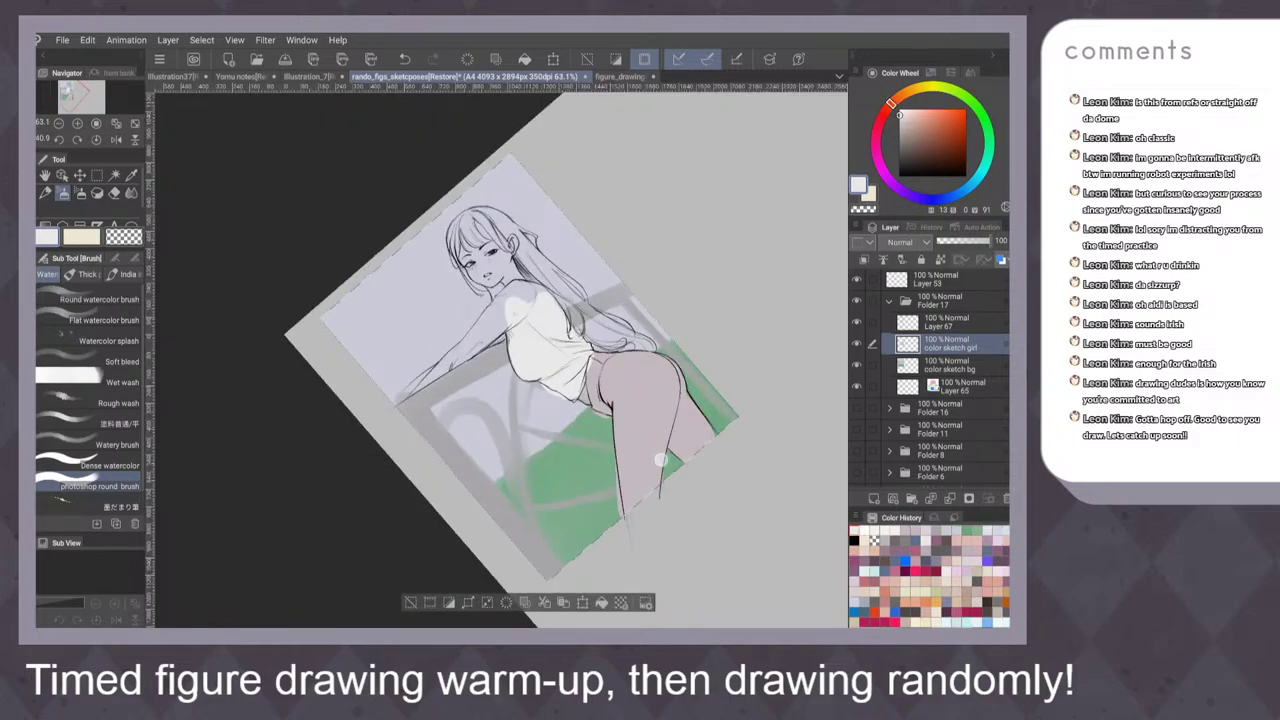
{"action": "mouse_move", "coordinate": [502, 312]}
{"action": "left_mouse_down"}
{"action": "mouse_move", "coordinate": [404, 397]}
{"action": "mouse_move", "coordinate": [522, 290]}
{"action": "mouse_move", "coordinate": [510, 292]}
{"action": "left_mouse_up"}
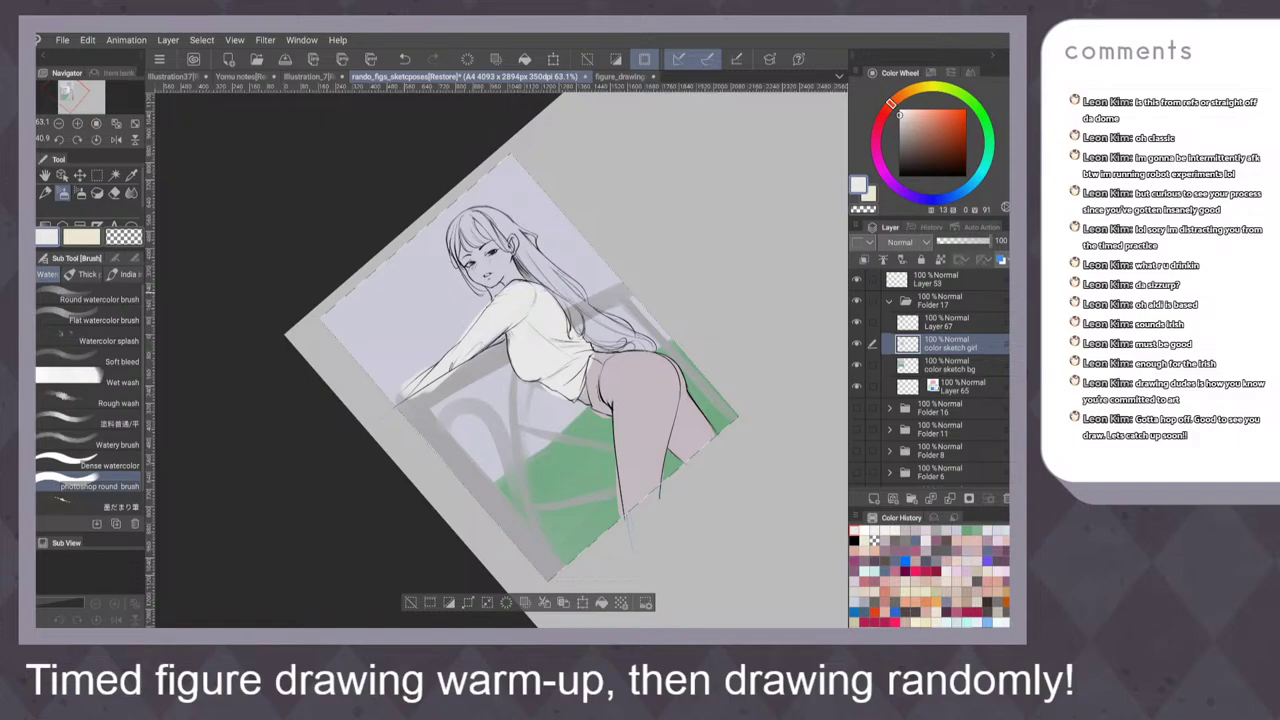
{"action": "left_click_drag", "start_coordinate": [503, 337], "coordinate": [487, 346]}
{"action": "left_click_drag", "start_coordinate": [527, 279], "coordinate": [513, 283]}
{"action": "scroll", "coordinate": [646, 310], "scroll_direction": "down", "scroll_amount": 4}
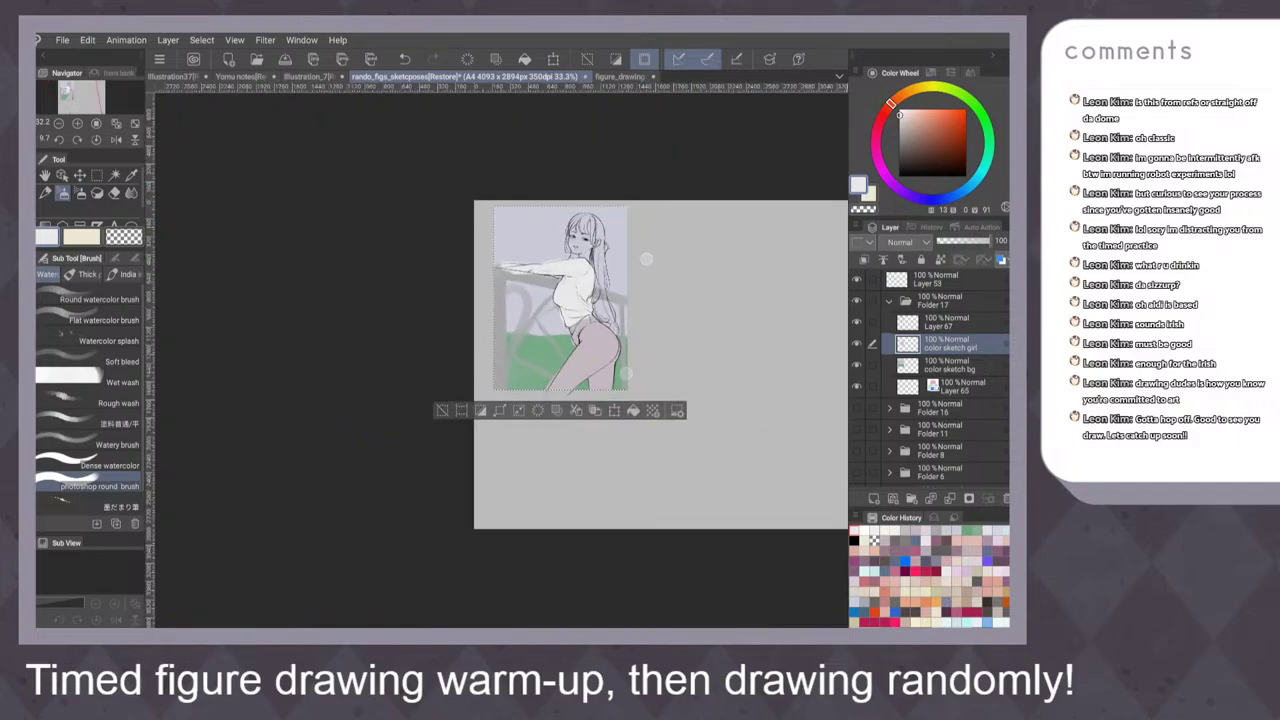
Erase the off-white paint spilling outside the outline along the front of the shirt with the Hard eraser
{"action": "scroll", "coordinate": [636, 316], "scroll_direction": "up", "scroll_amount": 8}
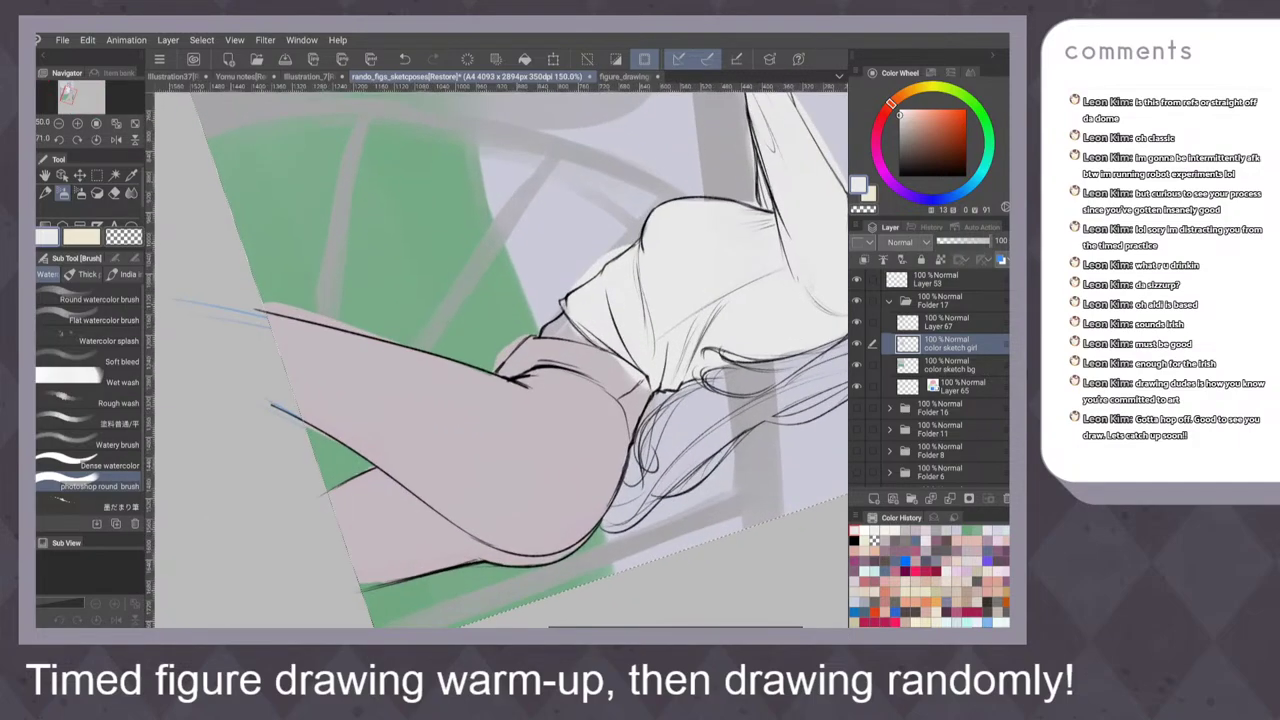
{"action": "key", "text": "e"}
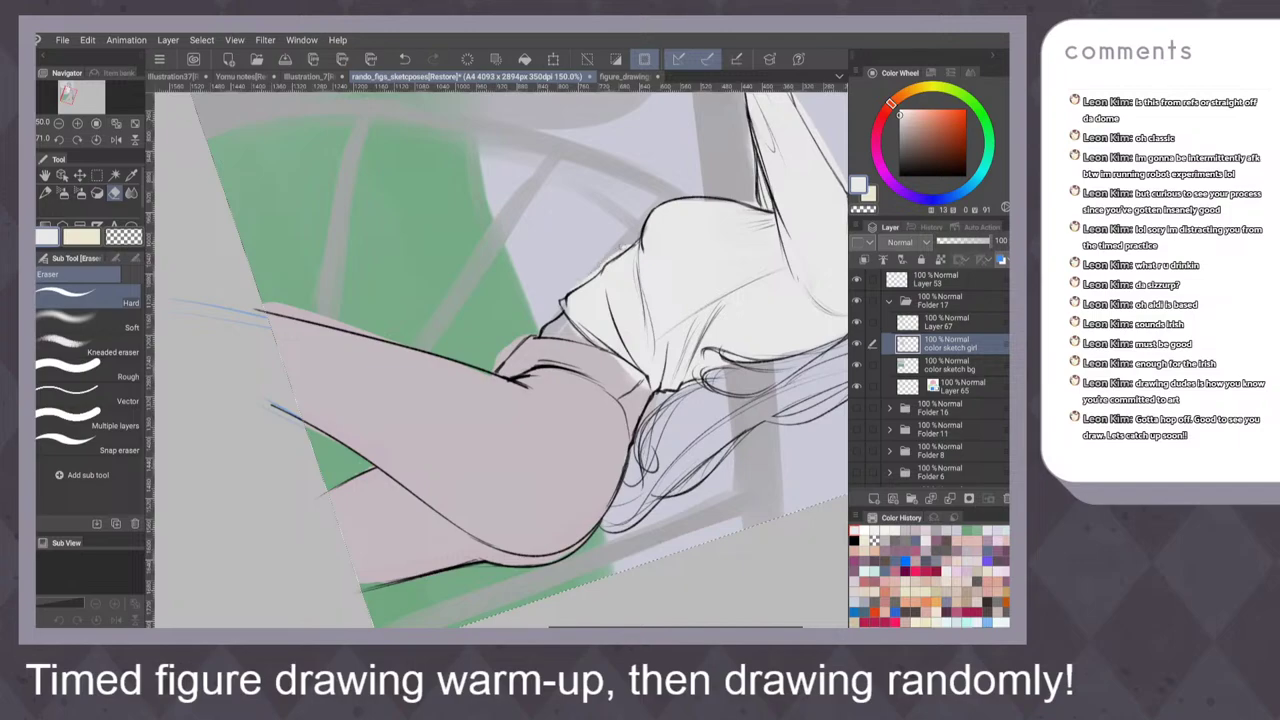
{"action": "left_click_drag", "start_coordinate": [575, 287], "coordinate": [604, 264]}
{"action": "scroll", "coordinate": [500, 360], "scroll_direction": "down", "scroll_amount": 2}
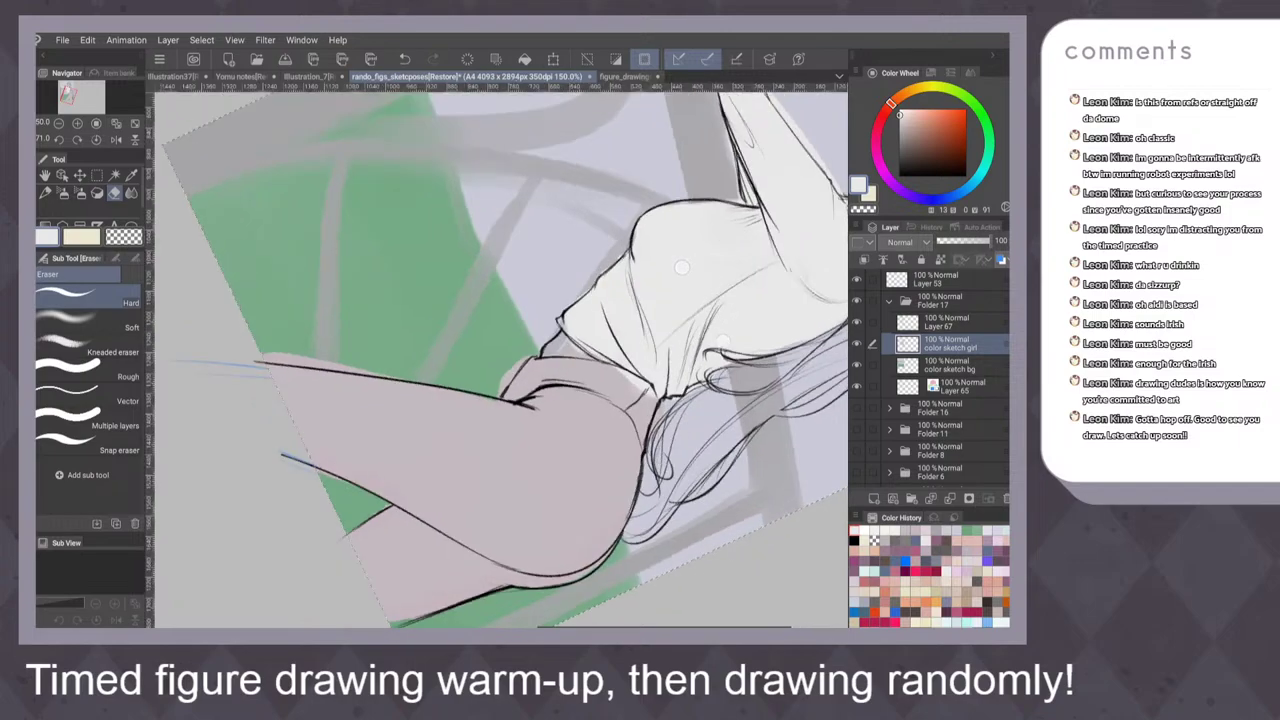
Erase the off-white overspill along both edges of the outstretched forearm
{"action": "left_click_drag", "start_coordinate": [584, 298], "coordinate": [561, 370]}
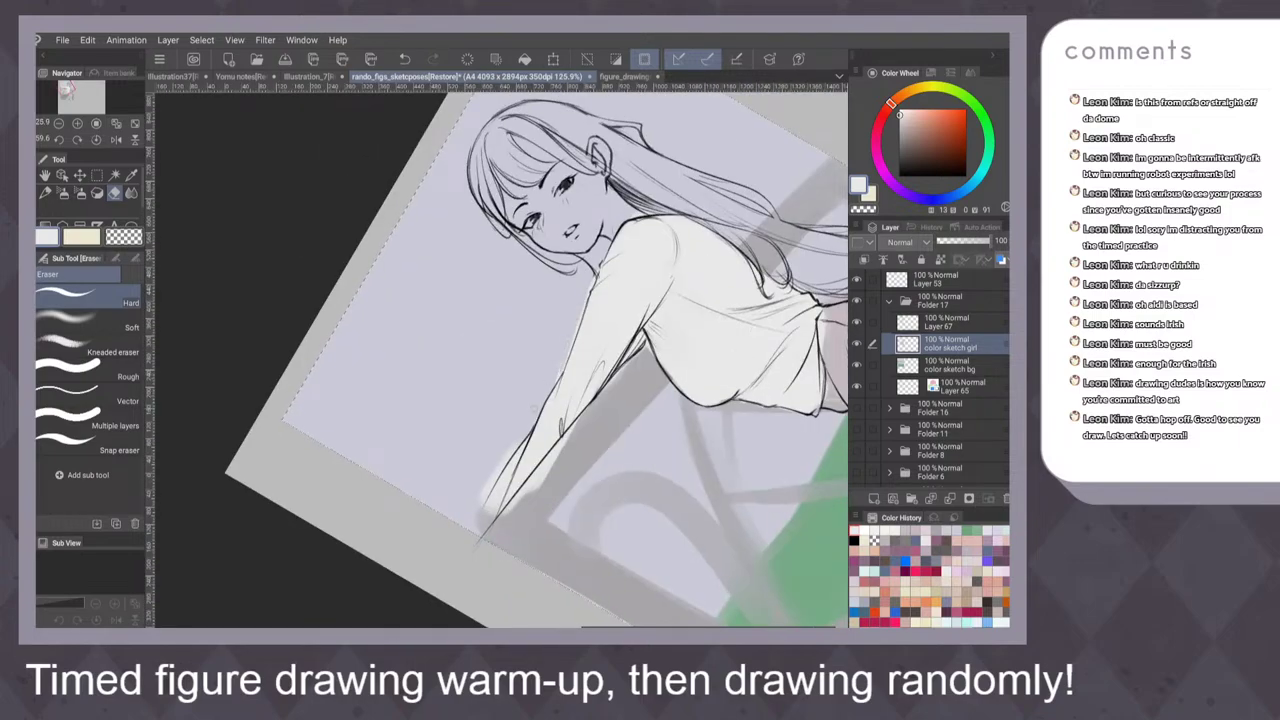
{"action": "left_click_drag", "start_coordinate": [503, 460], "coordinate": [484, 498]}
{"action": "left_click_drag", "start_coordinate": [567, 437], "coordinate": [506, 514]}
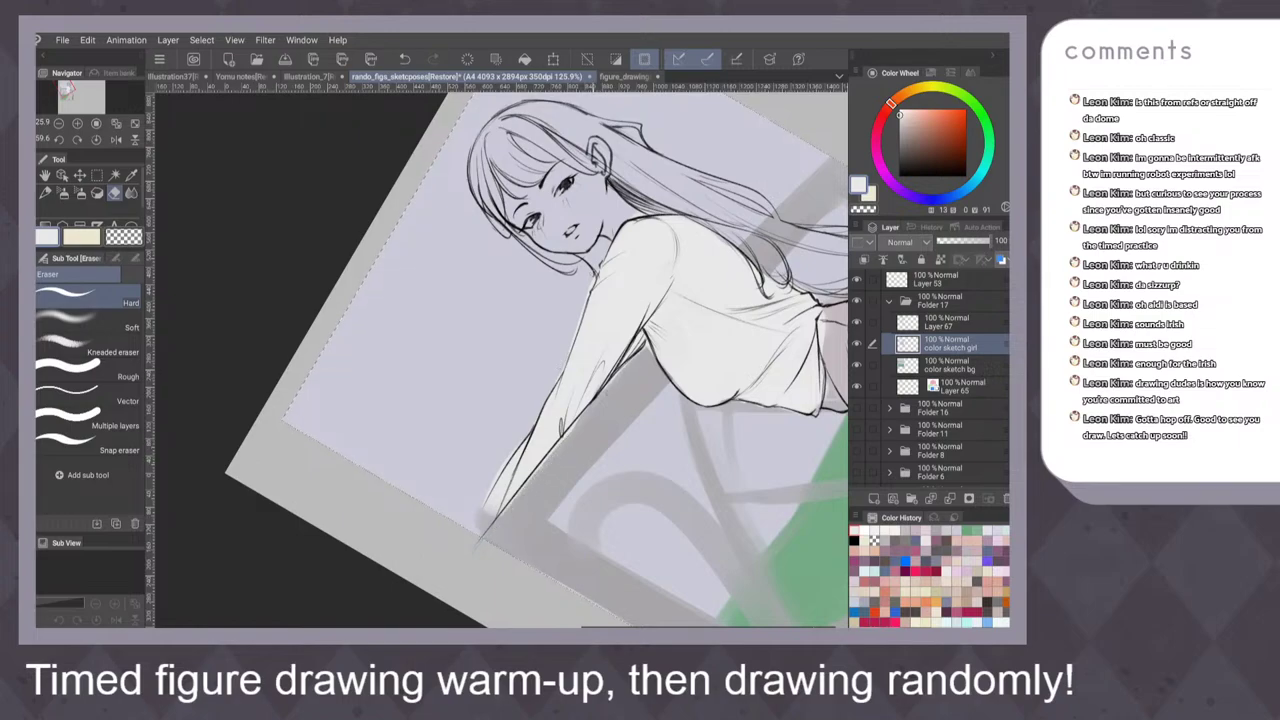
{"action": "scroll", "coordinate": [600, 360], "scroll_direction": "down", "scroll_amount": 4}
{"action": "scroll", "coordinate": [662, 412], "scroll_direction": "up", "scroll_amount": 1}
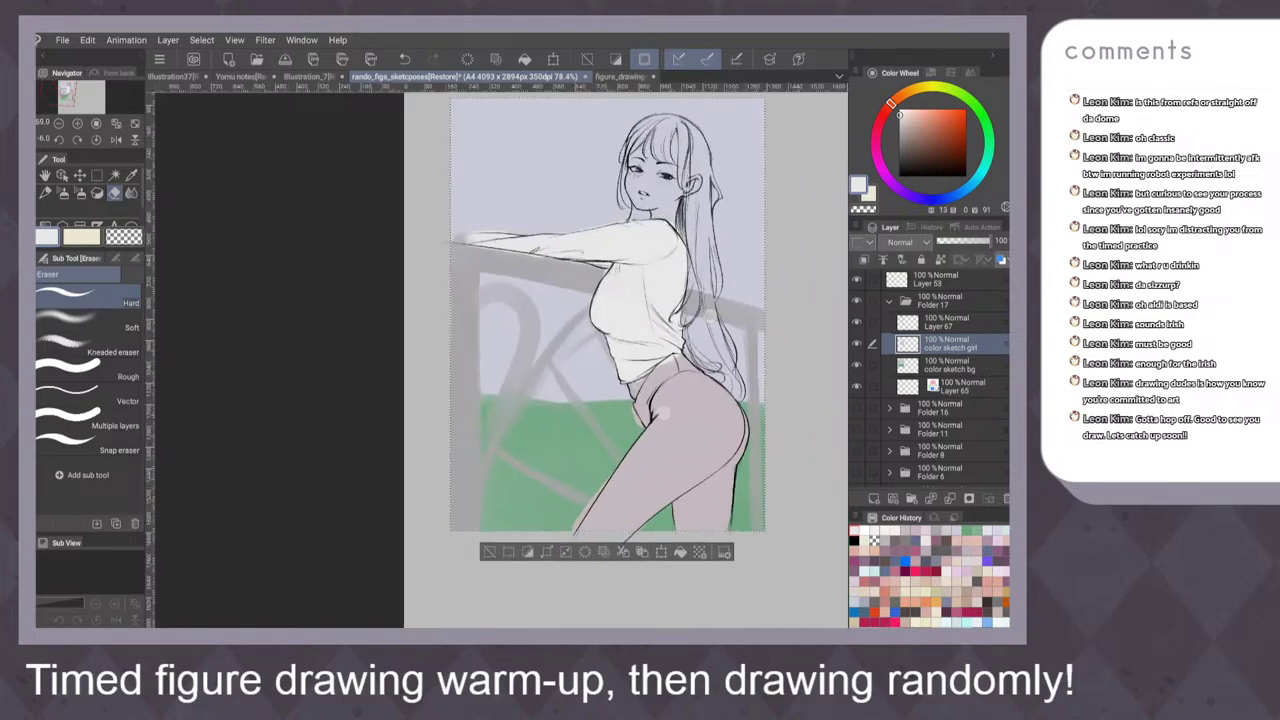
{"action": "scroll", "coordinate": [662, 412], "scroll_direction": "up", "scroll_amount": 2}
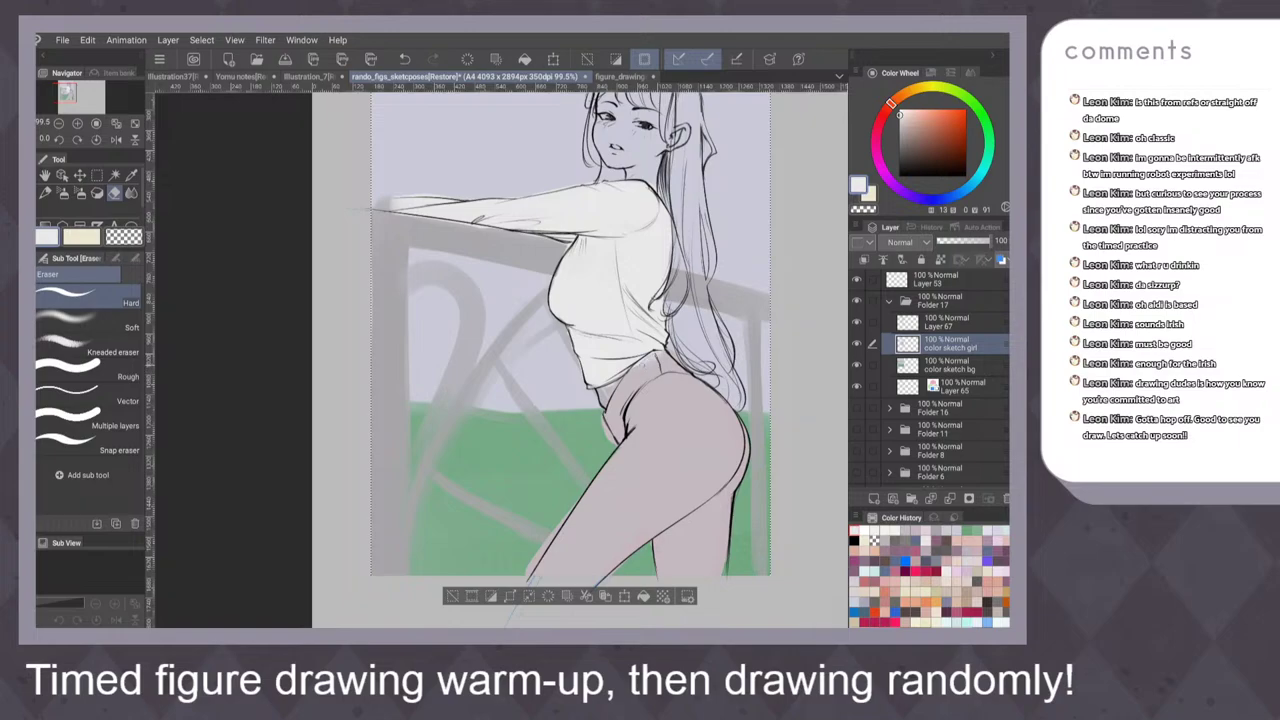
{"action": "key", "text": "ctrl+z"}
Sample the thigh's dusty pink (hue 324, saturation 5, value 77) and brush it into the waist gap beneath the shirt hem
{"action": "left_click", "coordinate": [829, 517]}
{"action": "scroll", "coordinate": [694, 380], "scroll_direction": "up", "scroll_amount": 1}
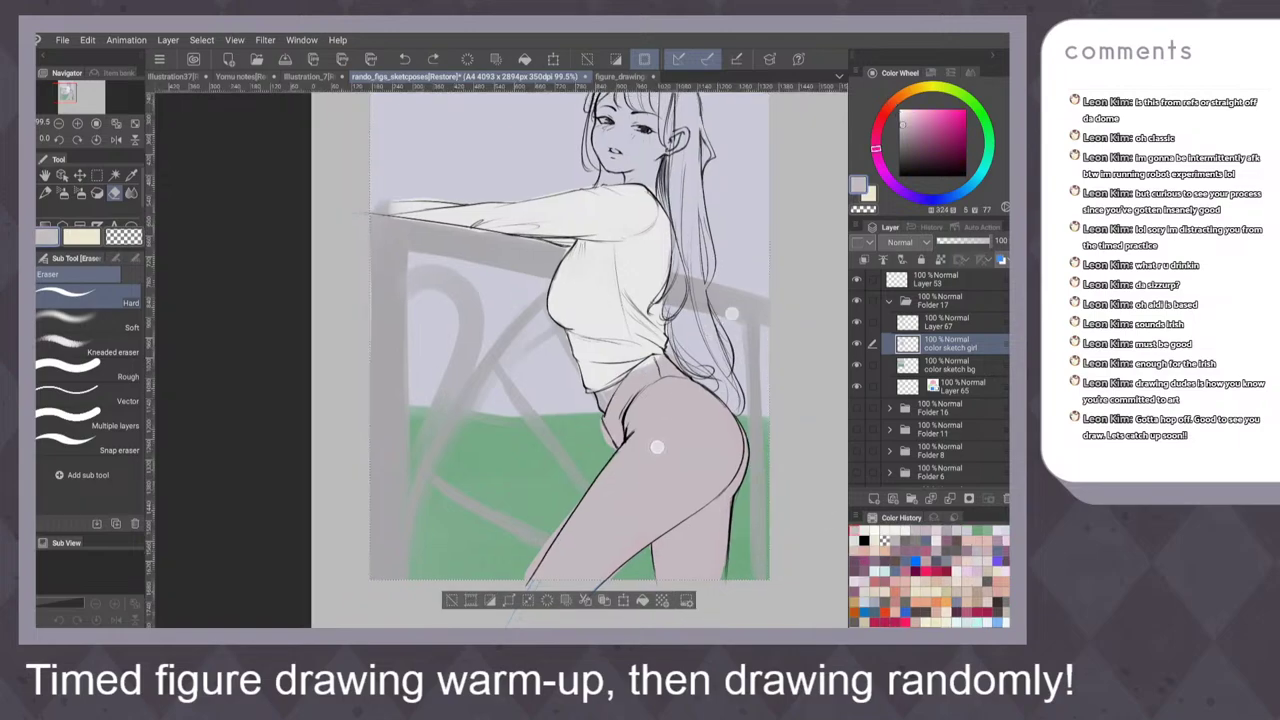
{"action": "key", "text": "b"}
{"action": "scroll", "coordinate": [657, 447], "scroll_direction": "up", "scroll_amount": 4}
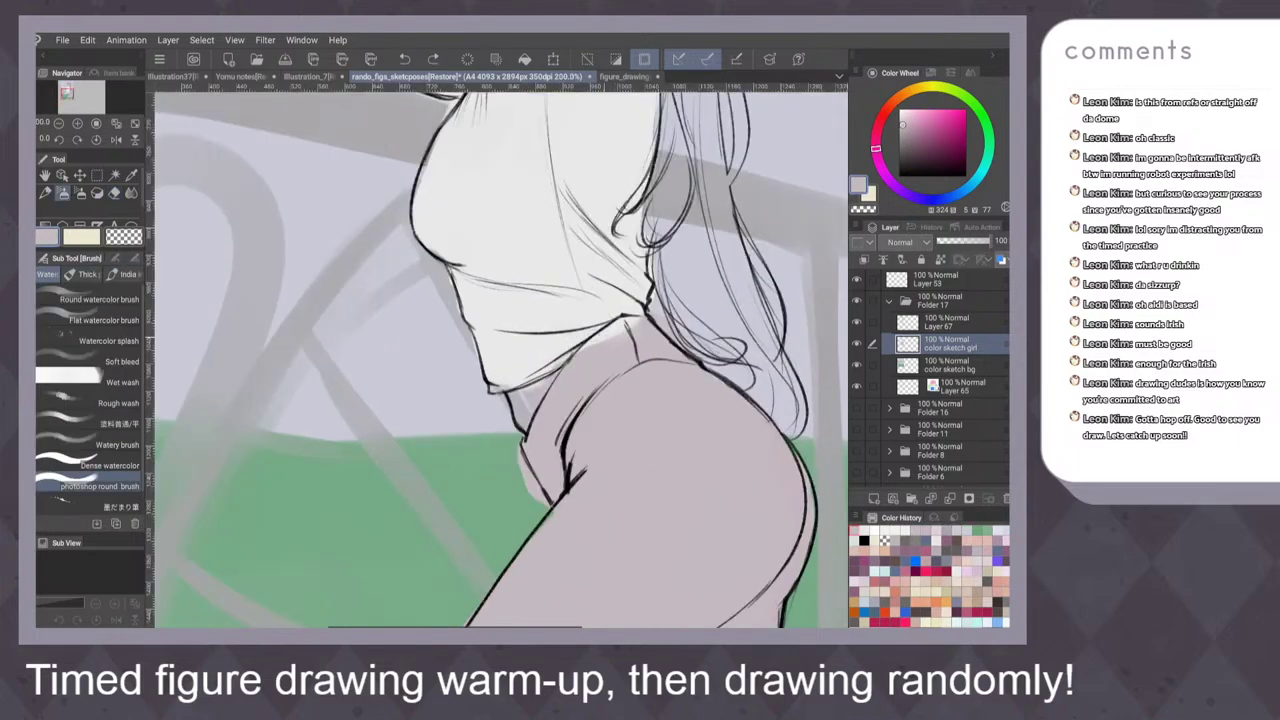
{"action": "mouse_move", "coordinate": [634, 323]}
{"action": "left_mouse_down"}
{"action": "mouse_move", "coordinate": [590, 344]}
{"action": "mouse_move", "coordinate": [612, 328]}
{"action": "left_mouse_up"}
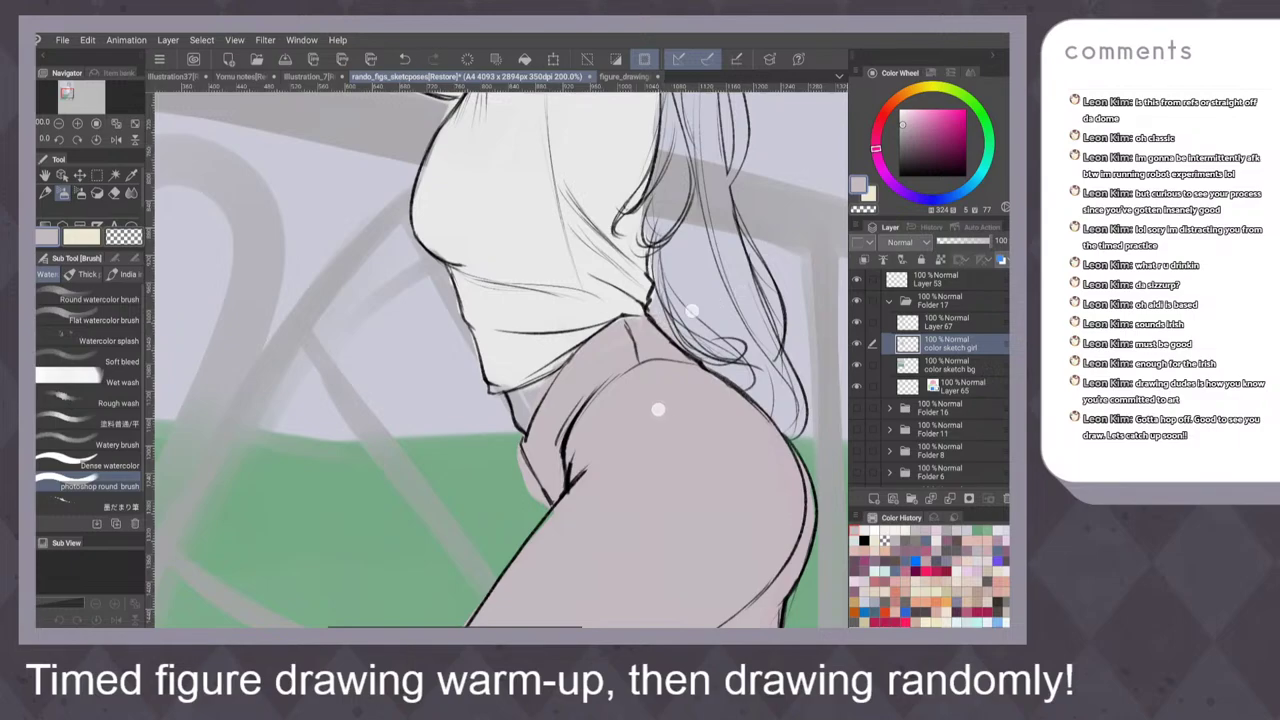
Paint the exposed skin at the waist pale peach (hue 27, saturation 13, brightness 91) on the color sketch girl layer
{"action": "scroll", "coordinate": [658, 409], "scroll_direction": "down", "scroll_amount": 5}
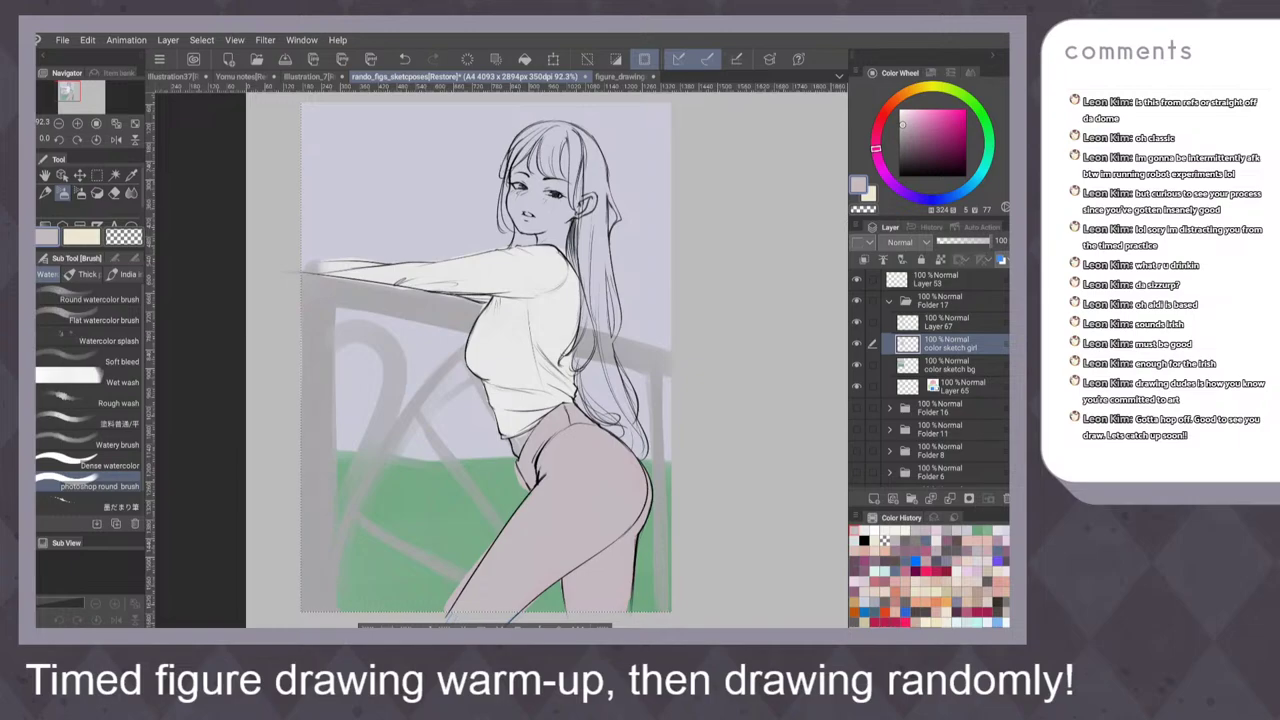
{"action": "left_click", "coordinate": [901, 96]}
{"action": "left_click", "coordinate": [907, 115]}
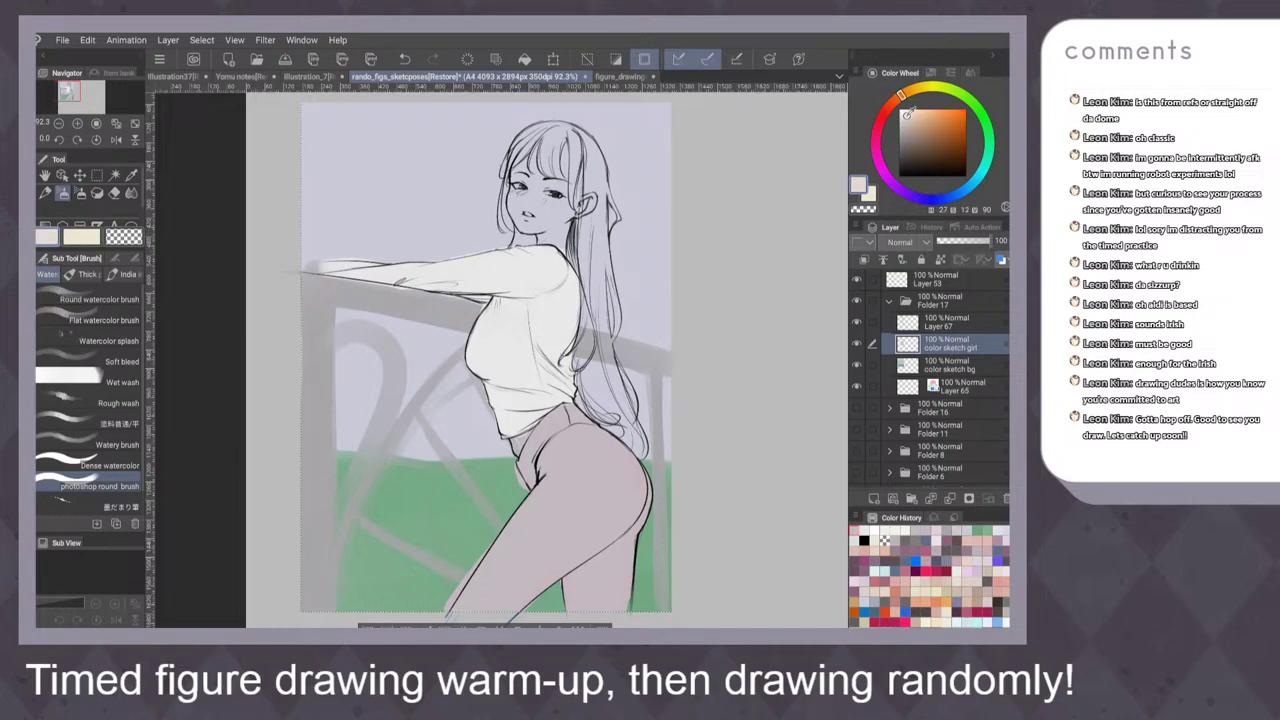
{"action": "scroll", "coordinate": [601, 362], "scroll_direction": "down", "scroll_amount": 1}
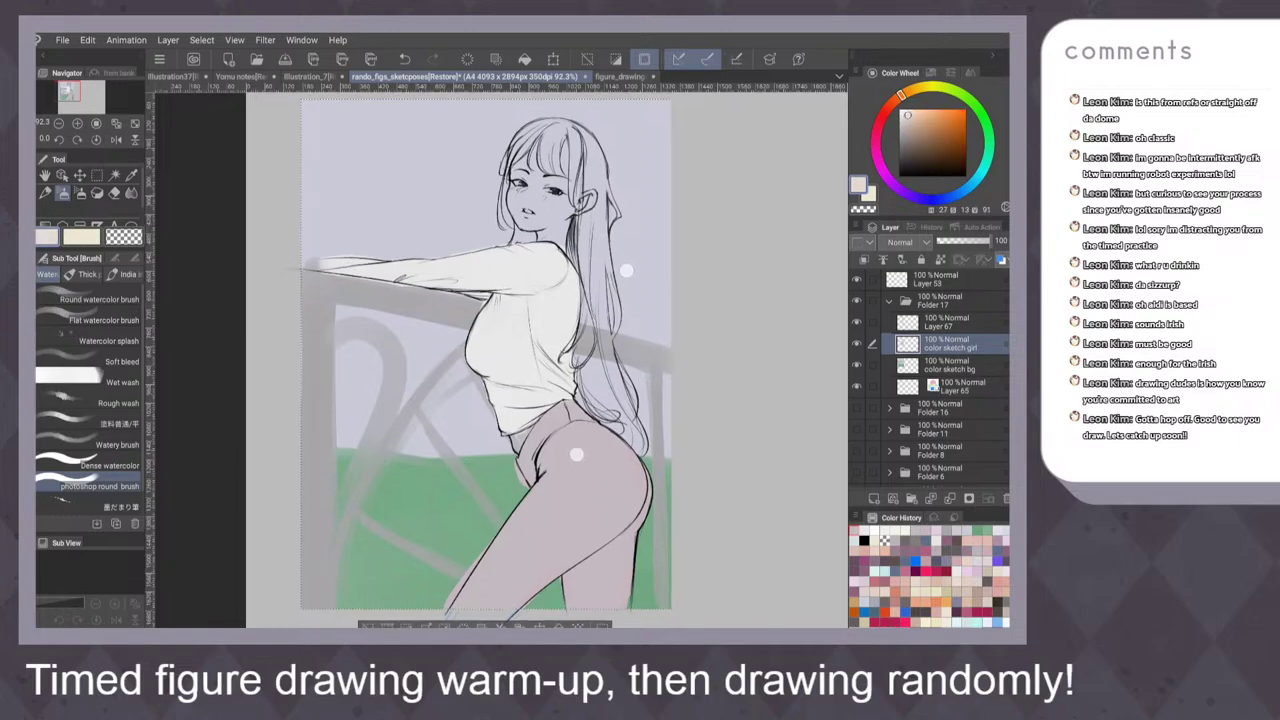
{"action": "scroll", "coordinate": [601, 362], "scroll_direction": "up", "scroll_amount": 5}
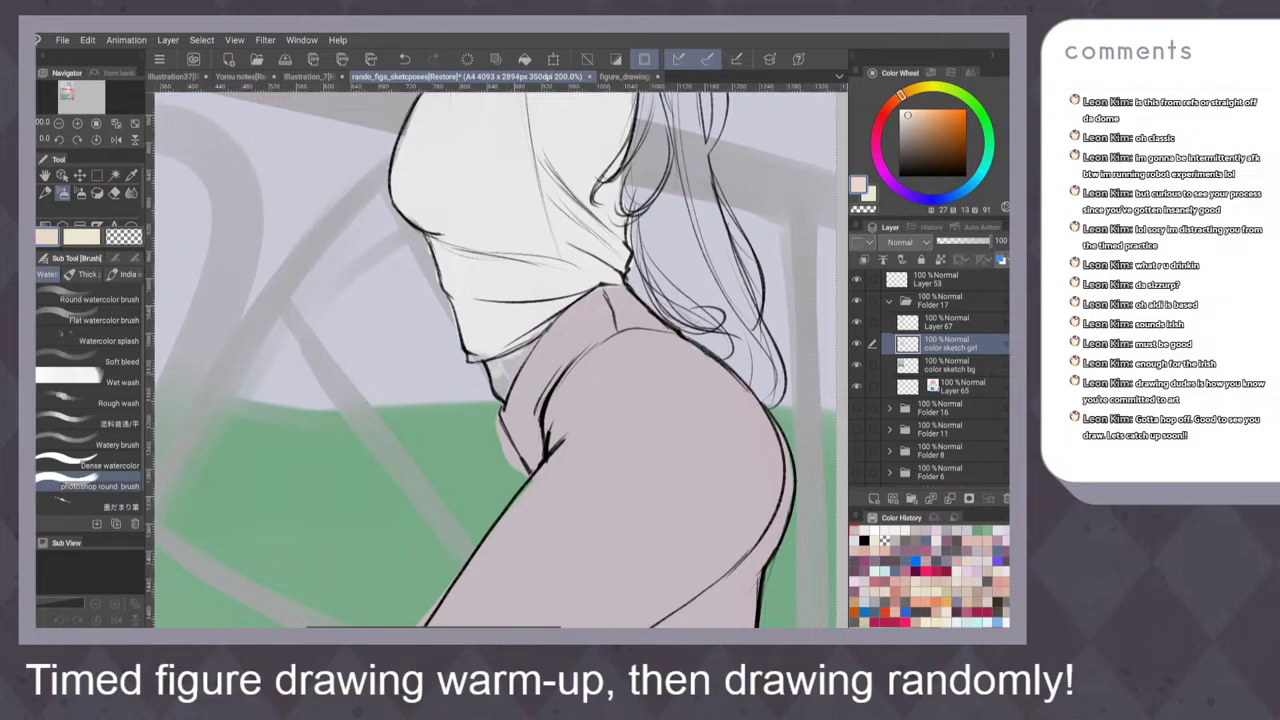
{"action": "mouse_move", "coordinate": [495, 366]}
{"action": "left_mouse_down"}
{"action": "mouse_move", "coordinate": [500, 383]}
{"action": "mouse_move", "coordinate": [529, 350]}
{"action": "left_mouse_up"}
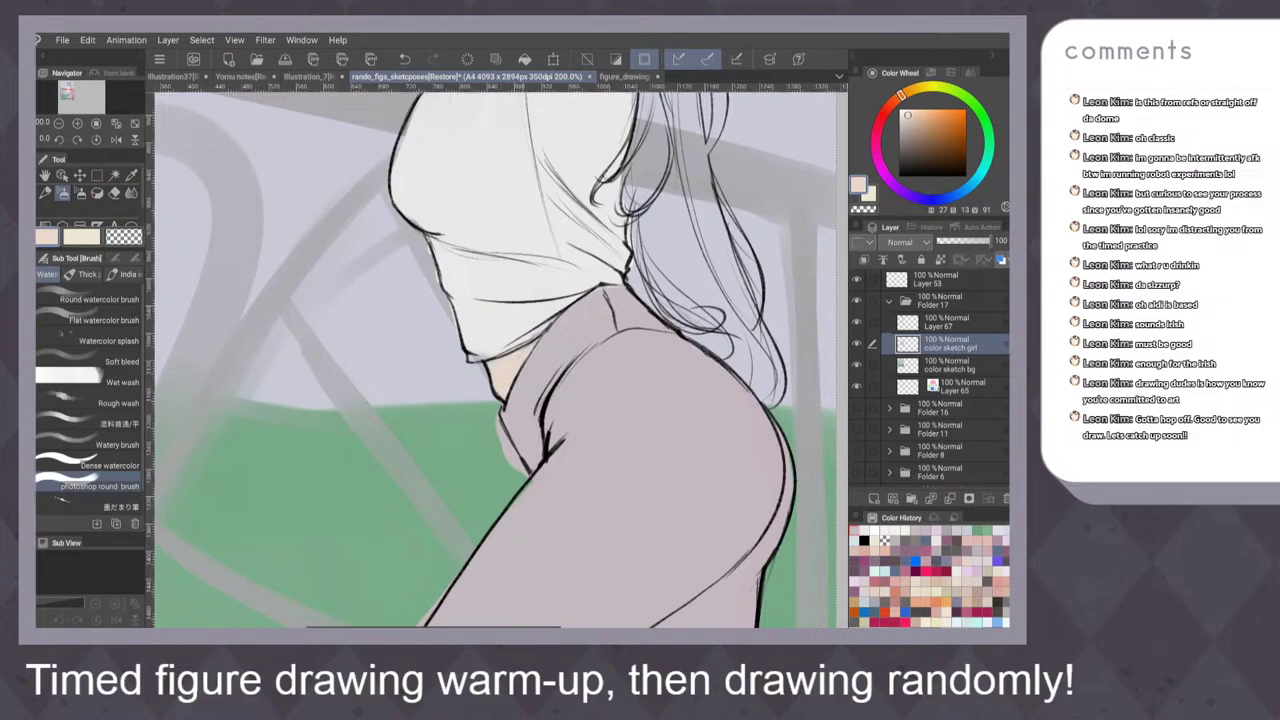
Fill the face, forehead, neck and ear with the pale peach skin tone on the color sketch girl layer
{"action": "scroll", "coordinate": [645, 330], "scroll_direction": "down", "scroll_amount": 5}
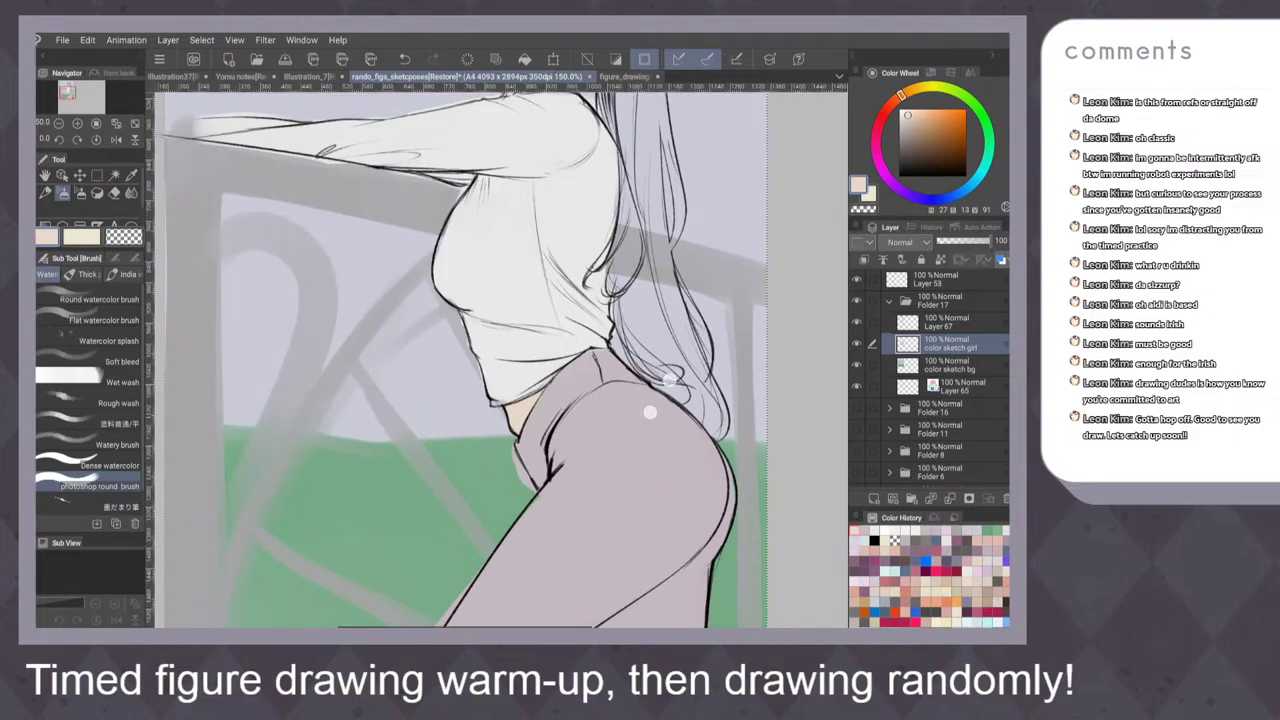
{"action": "scroll", "coordinate": [560, 300], "scroll_direction": "up", "scroll_amount": 3}
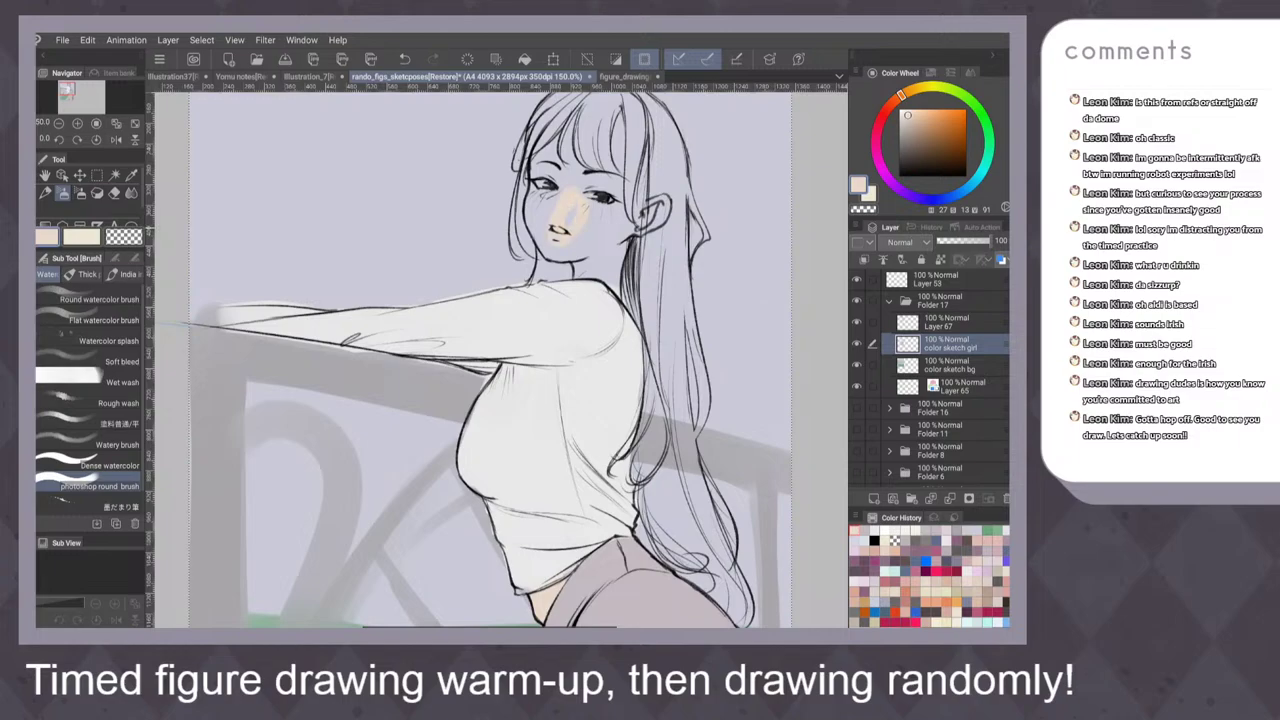
{"action": "left_click", "coordinate": [950, 365]}
{"action": "left_click", "coordinate": [950, 344]}
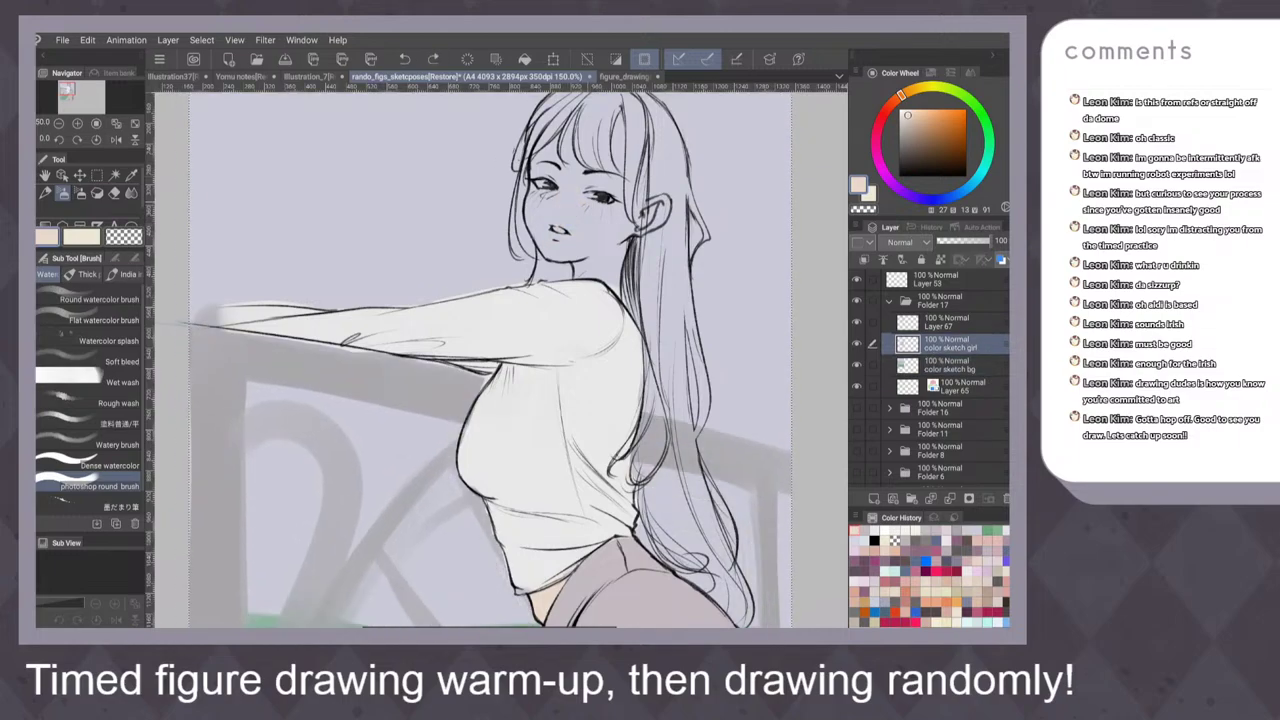
{"action": "mouse_move", "coordinate": [548, 212]}
{"action": "left_mouse_down"}
{"action": "mouse_move", "coordinate": [597, 190]}
{"action": "mouse_move", "coordinate": [536, 213]}
{"action": "mouse_move", "coordinate": [576, 142]}
{"action": "left_mouse_up"}
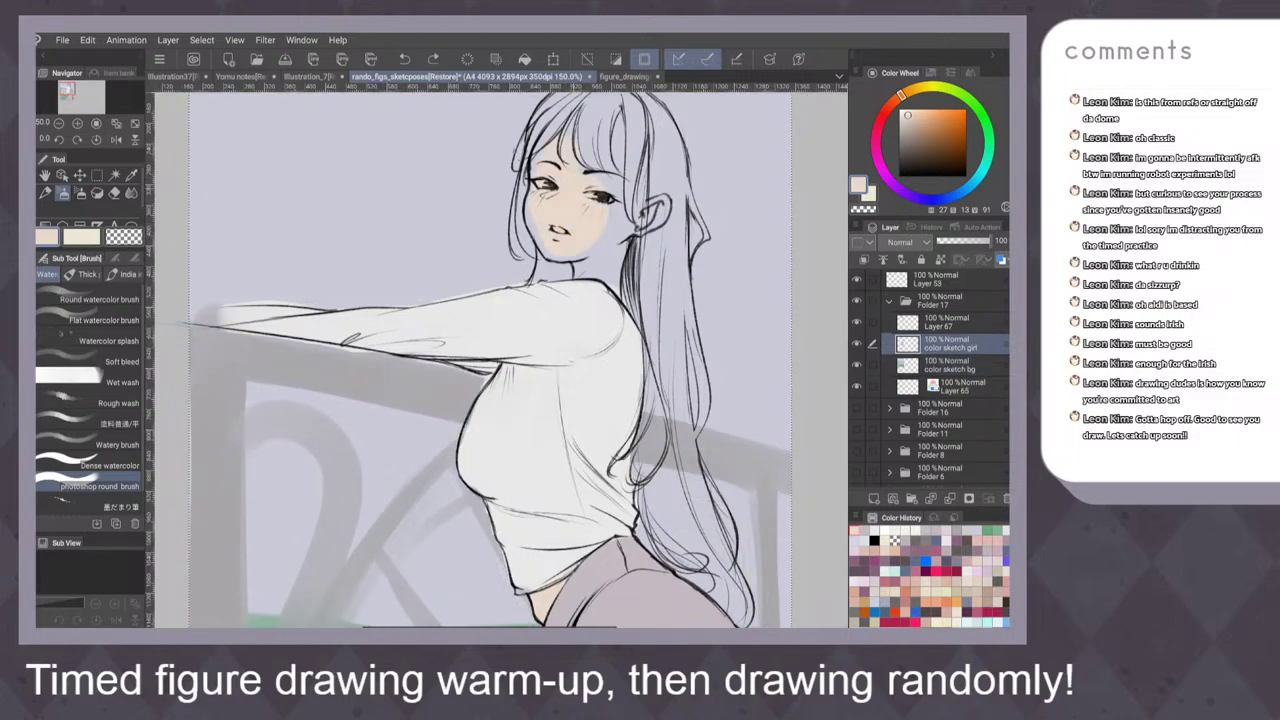
{"action": "mouse_move", "coordinate": [610, 208]}
{"action": "left_mouse_down"}
{"action": "mouse_move", "coordinate": [592, 266]}
{"action": "mouse_move", "coordinate": [592, 138]}
{"action": "left_mouse_up"}
{"action": "left_click_drag", "start_coordinate": [622, 240], "coordinate": [584, 273]}
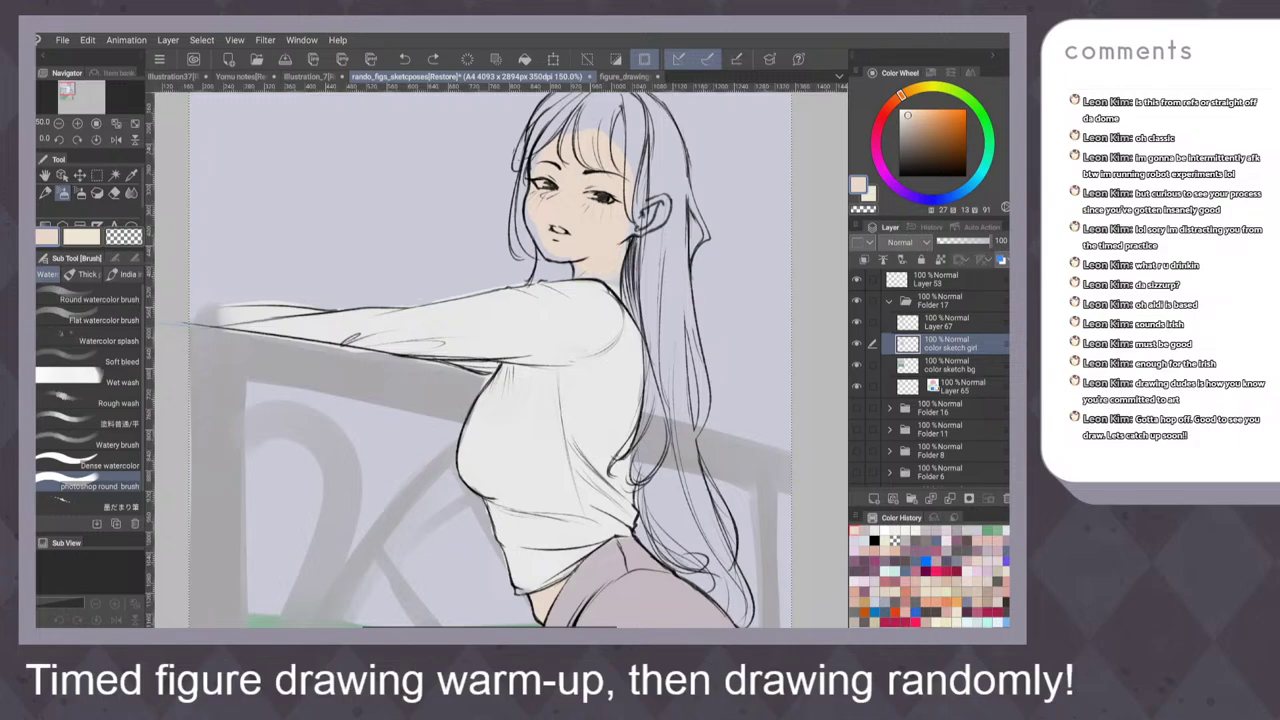
{"action": "mouse_move", "coordinate": [635, 214]}
{"action": "left_mouse_down"}
{"action": "mouse_move", "coordinate": [637, 188]}
{"action": "mouse_move", "coordinate": [578, 128]}
{"action": "left_mouse_up"}
{"action": "left_click_drag", "start_coordinate": [528, 218], "coordinate": [551, 255]}
{"action": "left_click_drag", "start_coordinate": [615, 105], "coordinate": [545, 165]}
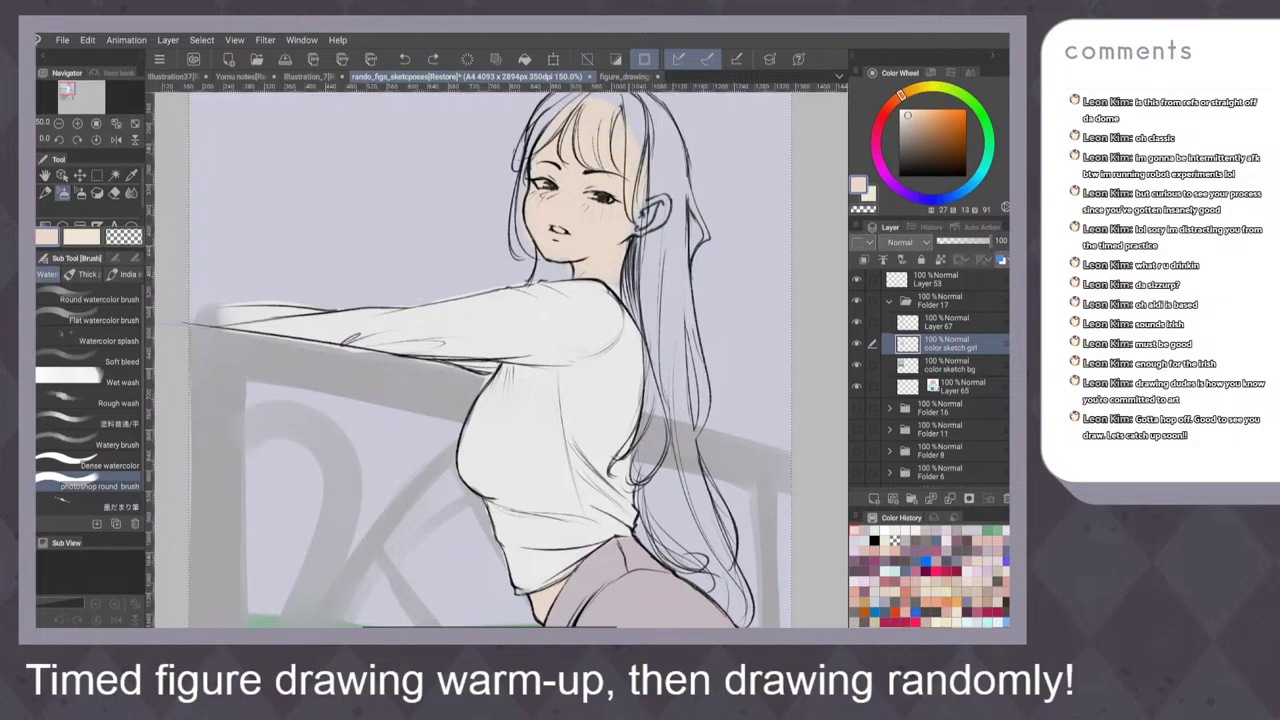
{"action": "left_click_drag", "start_coordinate": [660, 198], "coordinate": [648, 239]}
Check the whole figure in a mirrored canvas view and restore the normal orientation
{"action": "key", "text": "ctrl+0"}
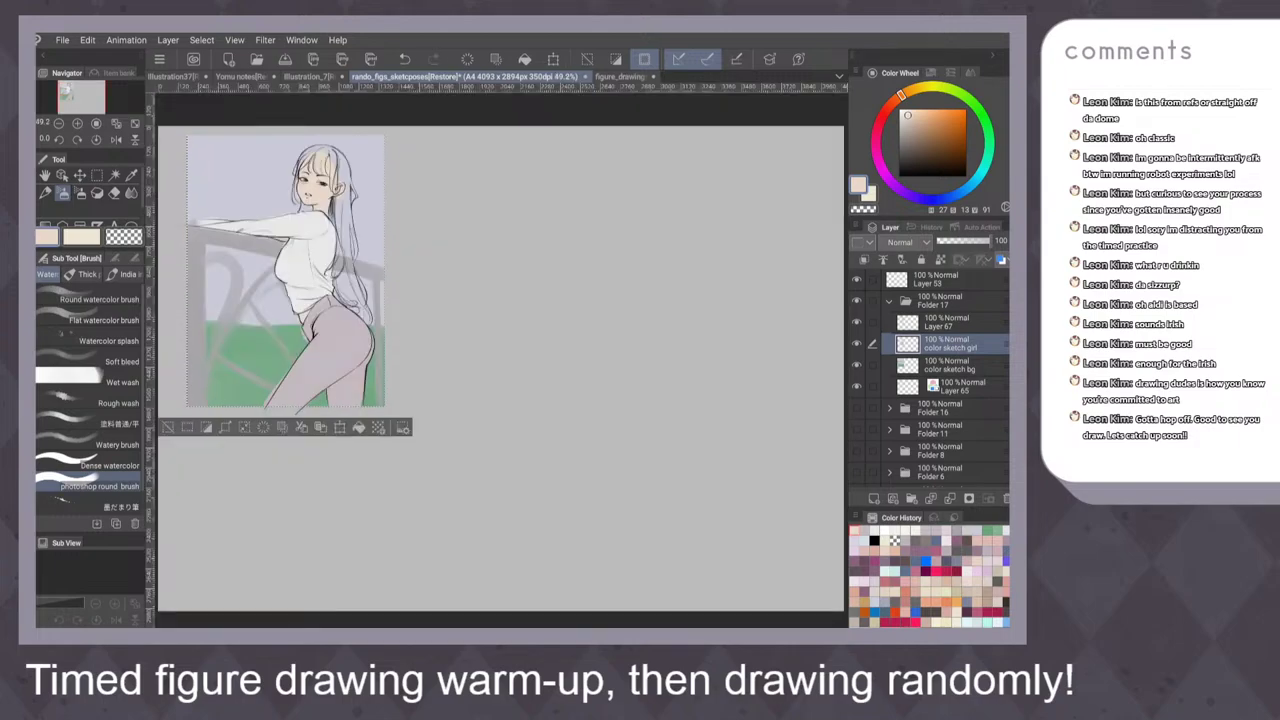
{"action": "scroll", "coordinate": [572, 450], "scroll_direction": "down", "scroll_amount": 2}
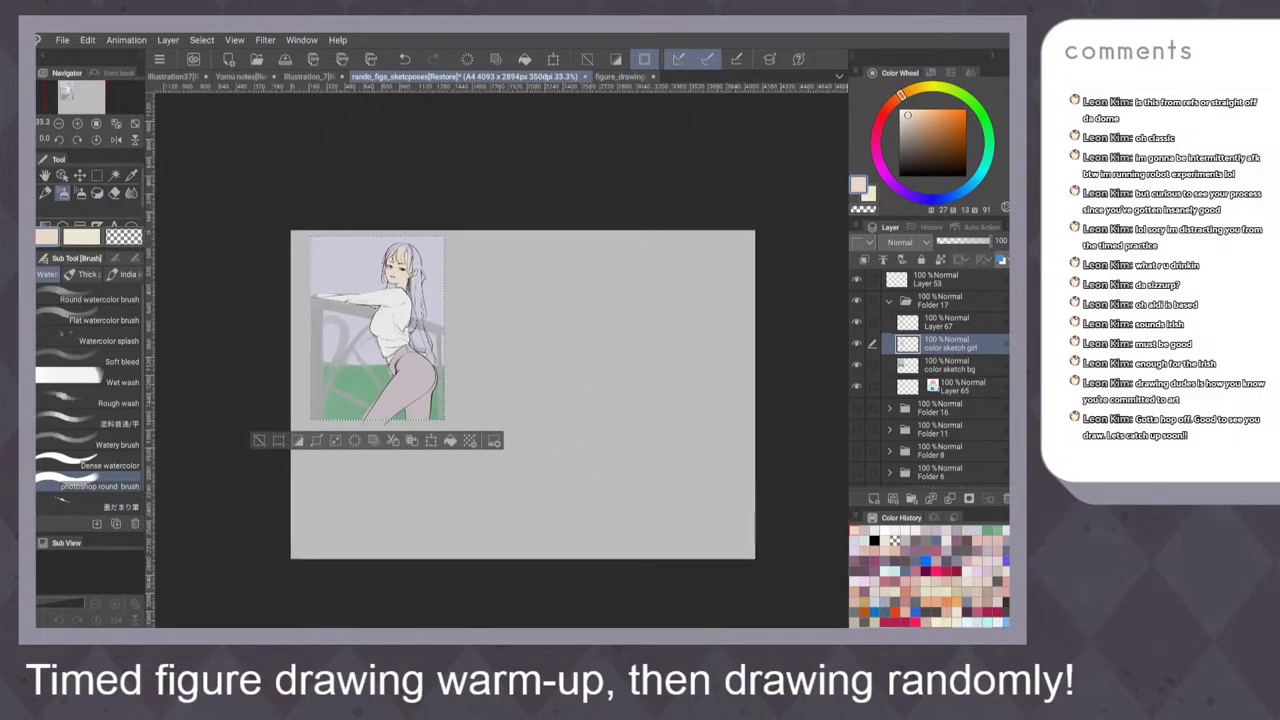
{"action": "key", "text": "h"}
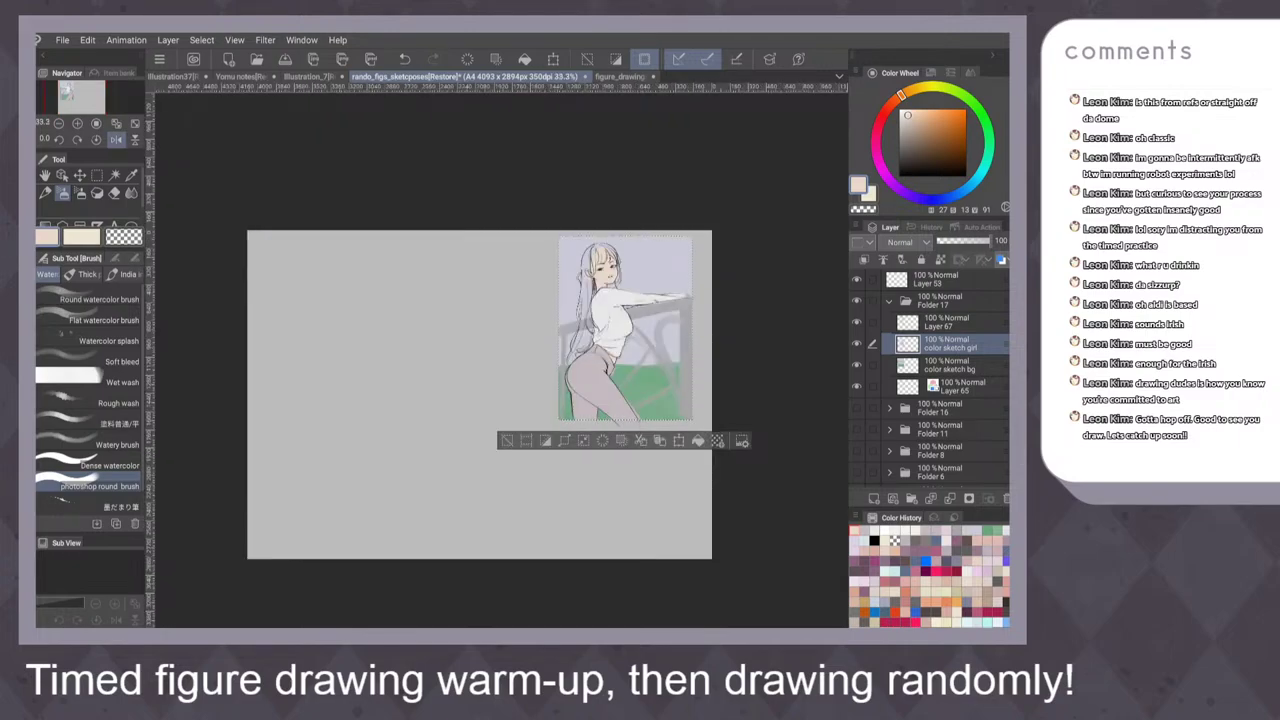
{"action": "key", "text": "h"}
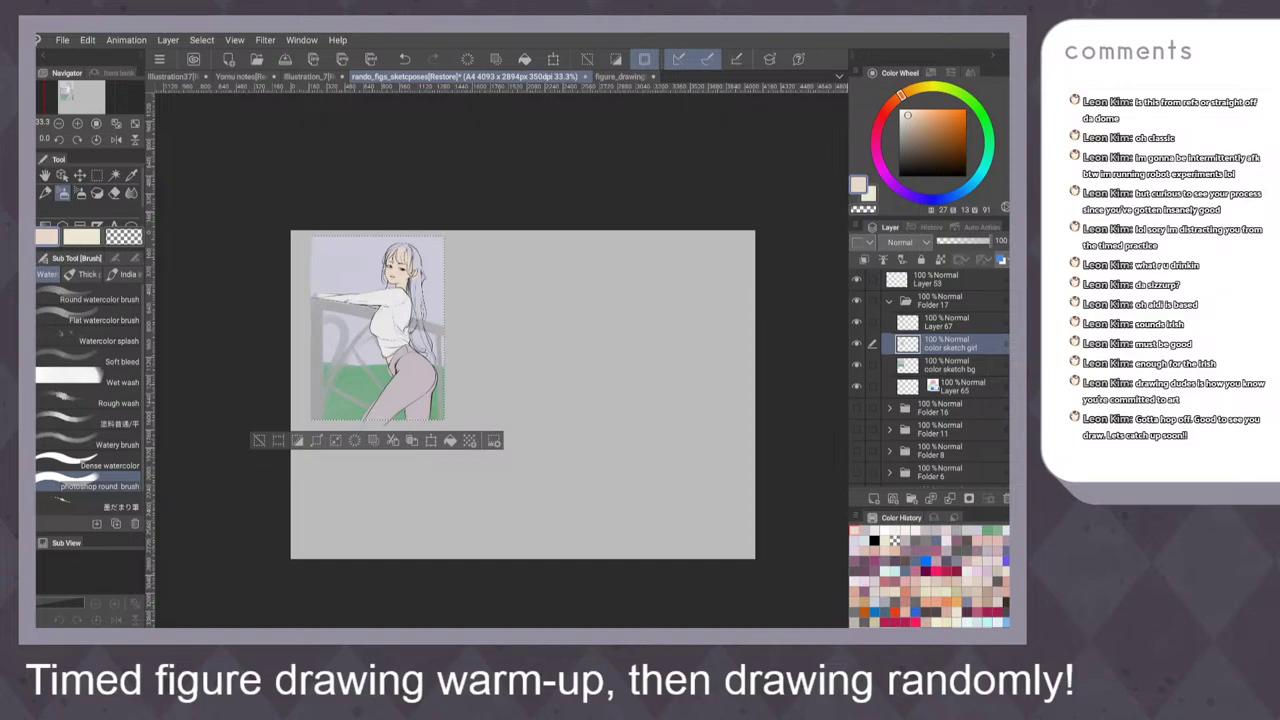
{"action": "key", "text": "c"}
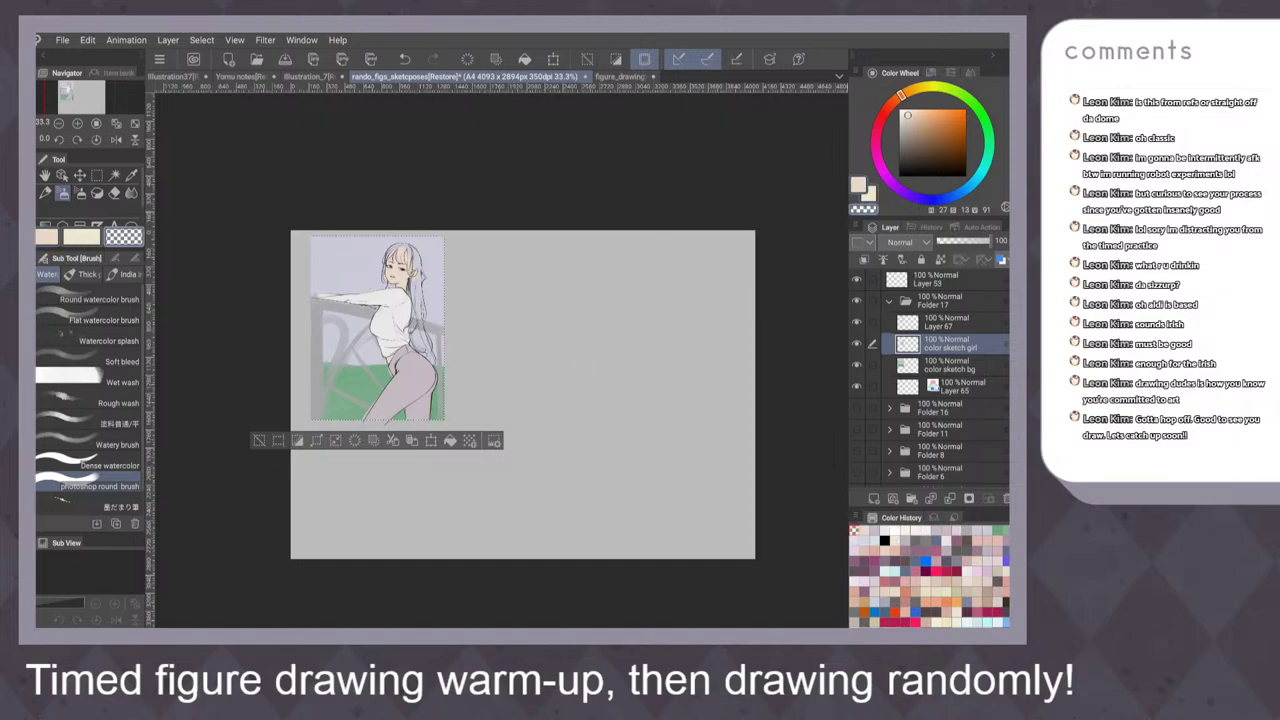
Brush pale grey-lavender (hue 240, saturation 3, brightness 81) over the railing's curved bars and far post on the color sketch bg layer
{"action": "left_click", "coordinate": [950, 366]}
{"action": "left_click", "coordinate": [346, 264], "text": "alt"}
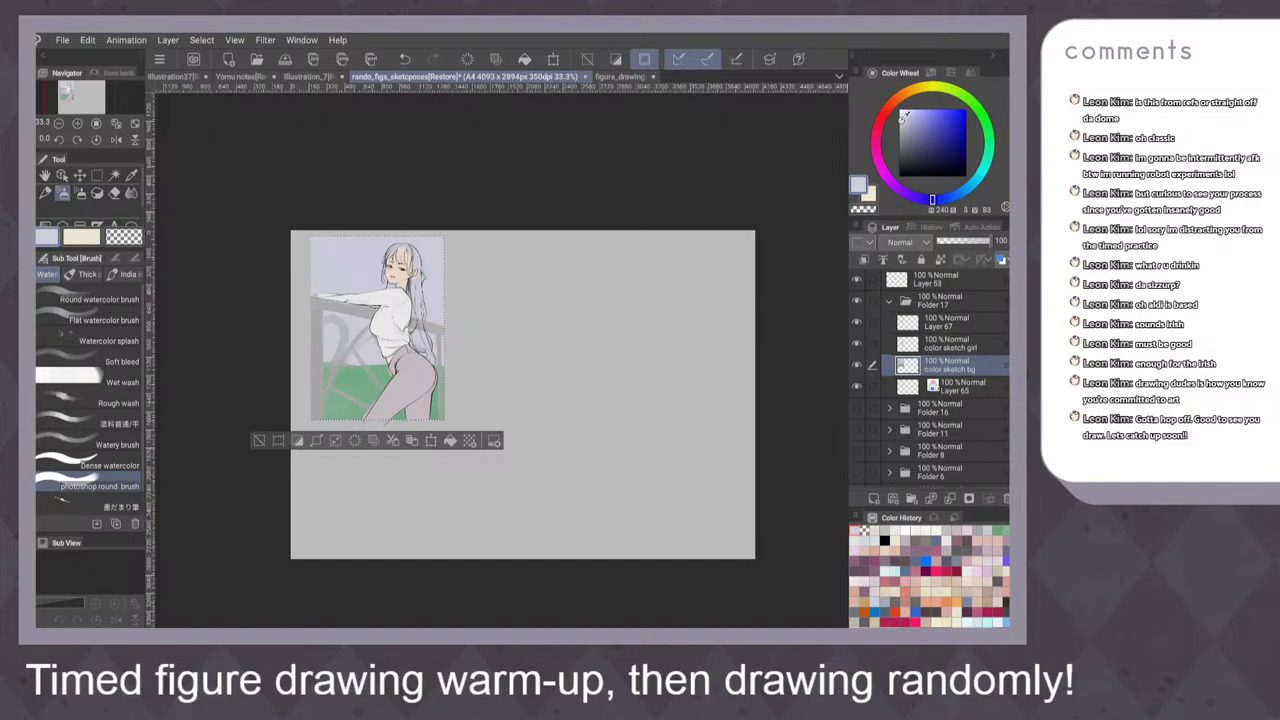
{"action": "left_click", "coordinate": [901, 122]}
{"action": "left_click_drag", "start_coordinate": [313, 298], "coordinate": [362, 322]}
{"action": "key", "text": "ctrl+z"}
{"action": "left_click_drag", "start_coordinate": [510, 254], "coordinate": [518, 226]}
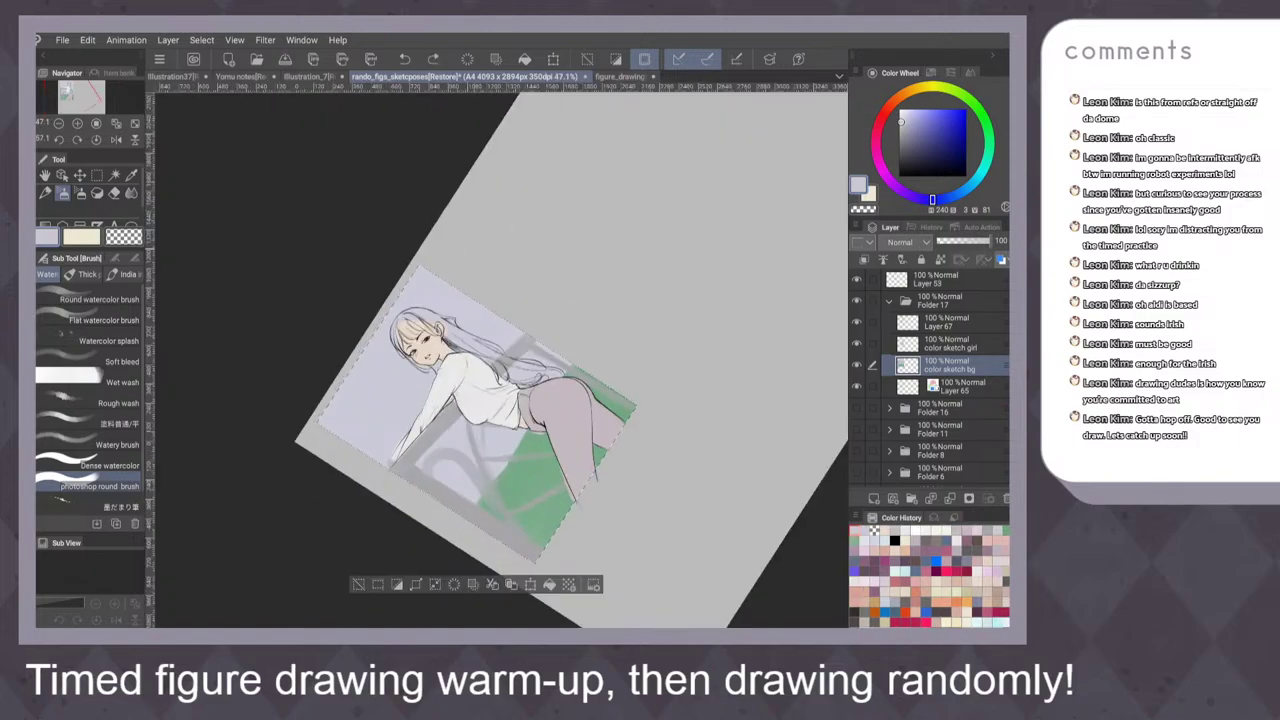
{"action": "left_click_drag", "start_coordinate": [623, 267], "coordinate": [680, 314]}
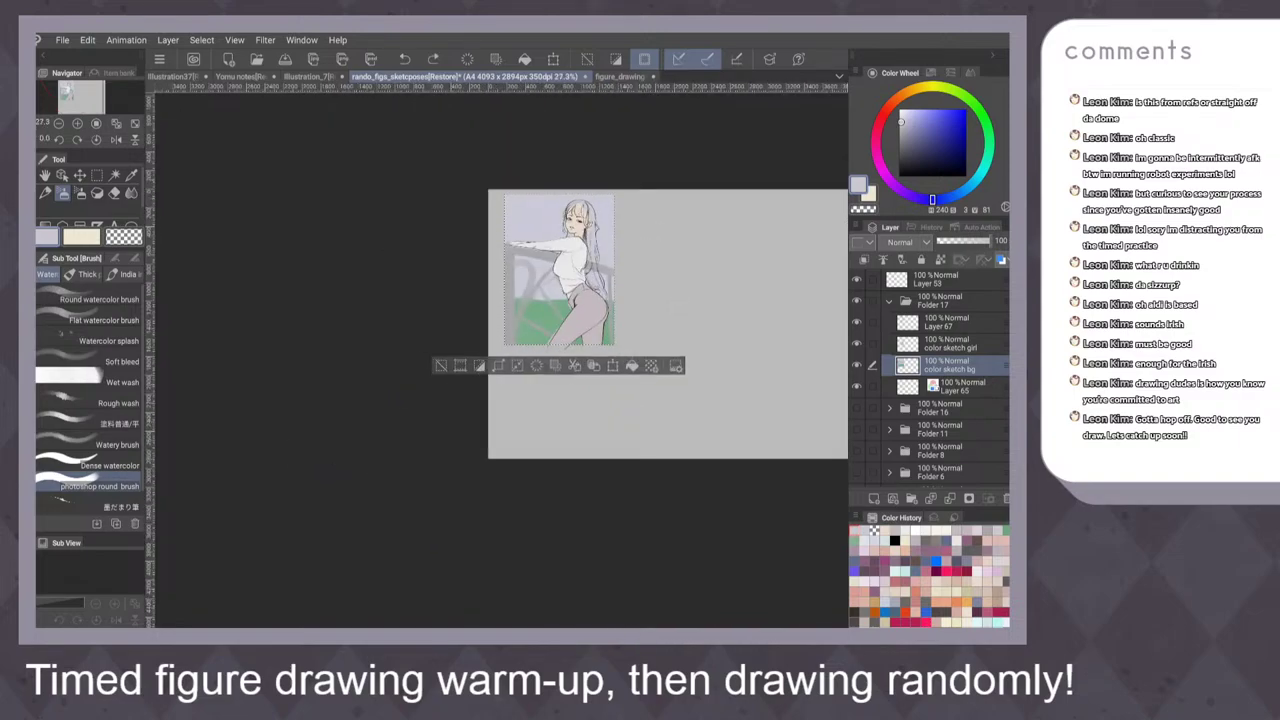
{"action": "scroll", "coordinate": [639, 246], "scroll_direction": "up", "scroll_amount": 5}
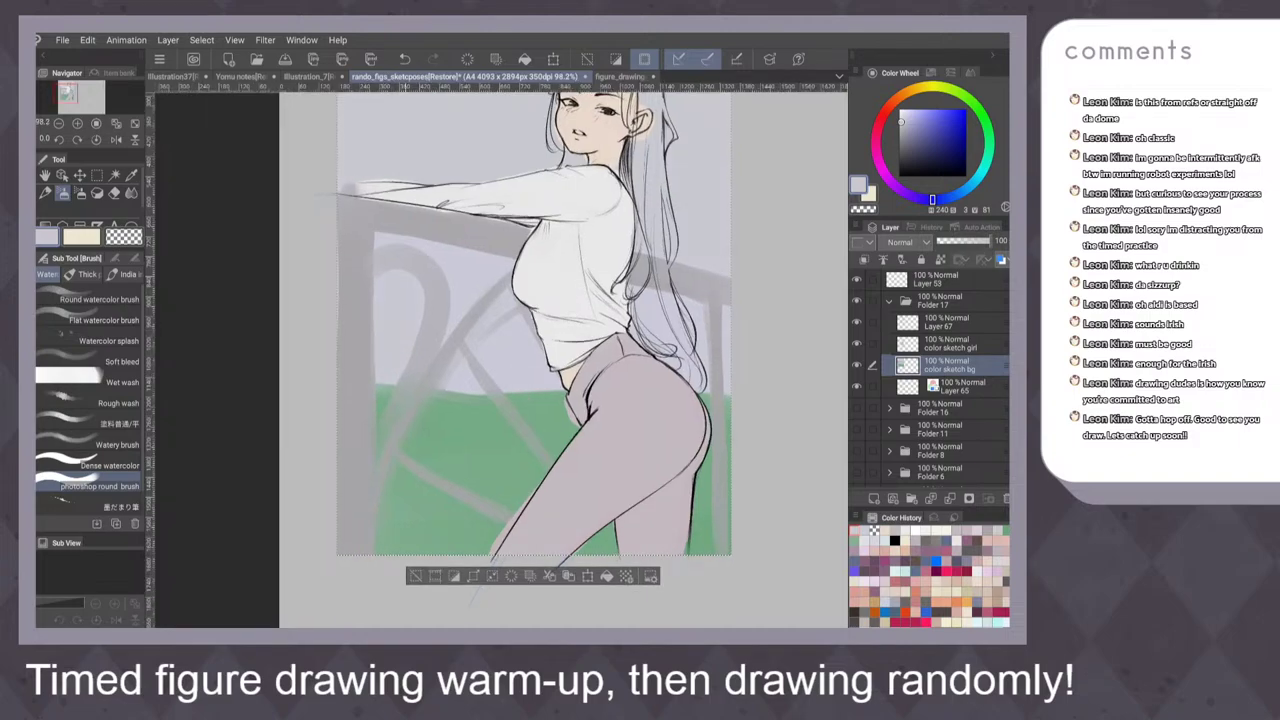
{"action": "mouse_move", "coordinate": [373, 244]}
{"action": "left_mouse_down"}
{"action": "mouse_move", "coordinate": [404, 233]}
{"action": "mouse_move", "coordinate": [446, 296]}
{"action": "mouse_move", "coordinate": [440, 347]}
{"action": "left_mouse_up"}
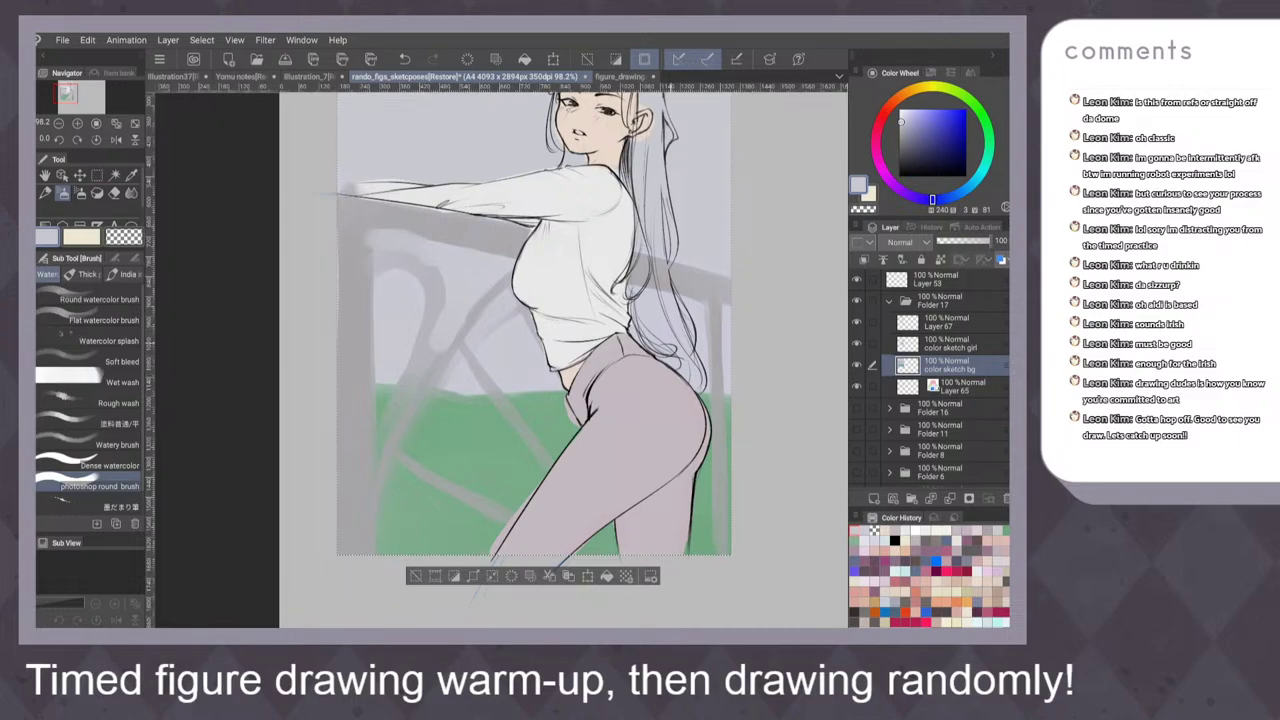
{"action": "left_click_drag", "start_coordinate": [720, 304], "coordinate": [710, 374]}
Examine the overall composition zoomed out, mirrored and up close
{"action": "scroll", "coordinate": [700, 380], "scroll_direction": "down", "scroll_amount": 3}
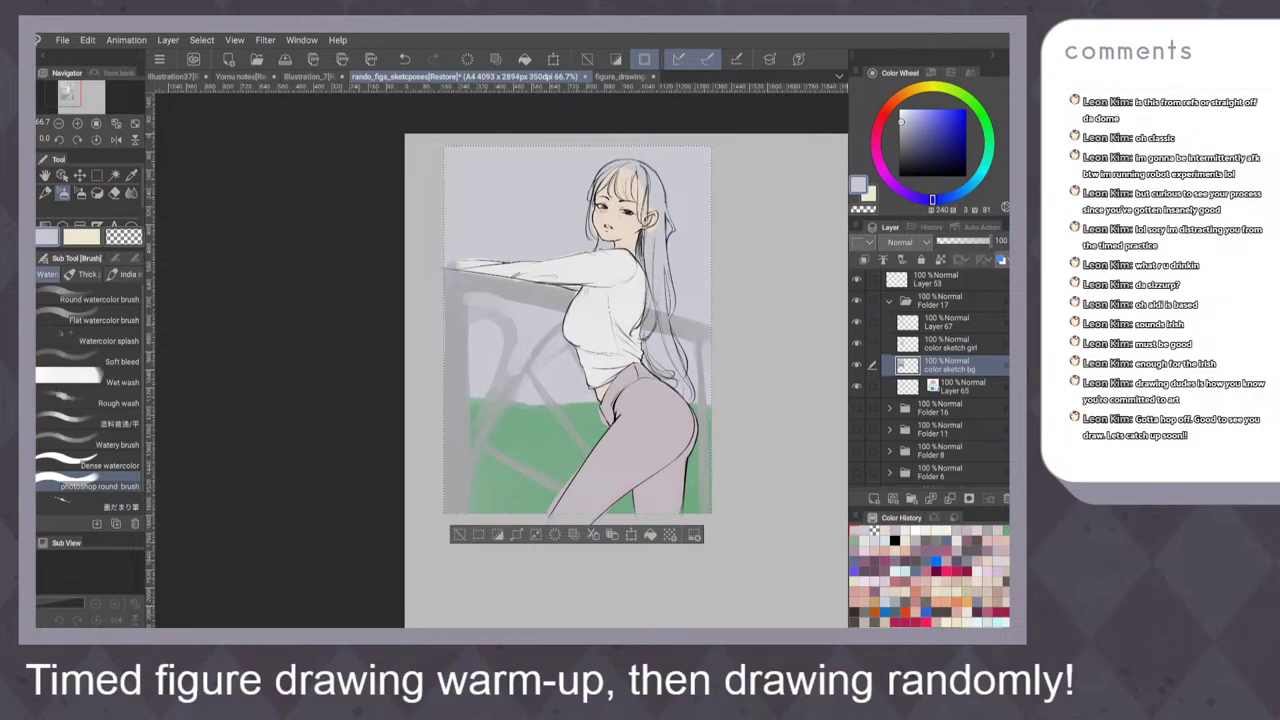
{"action": "scroll", "coordinate": [500, 380], "scroll_direction": "down", "scroll_amount": 2}
{"action": "left_click", "coordinate": [116, 140]}
{"action": "left_click", "coordinate": [116, 140]}
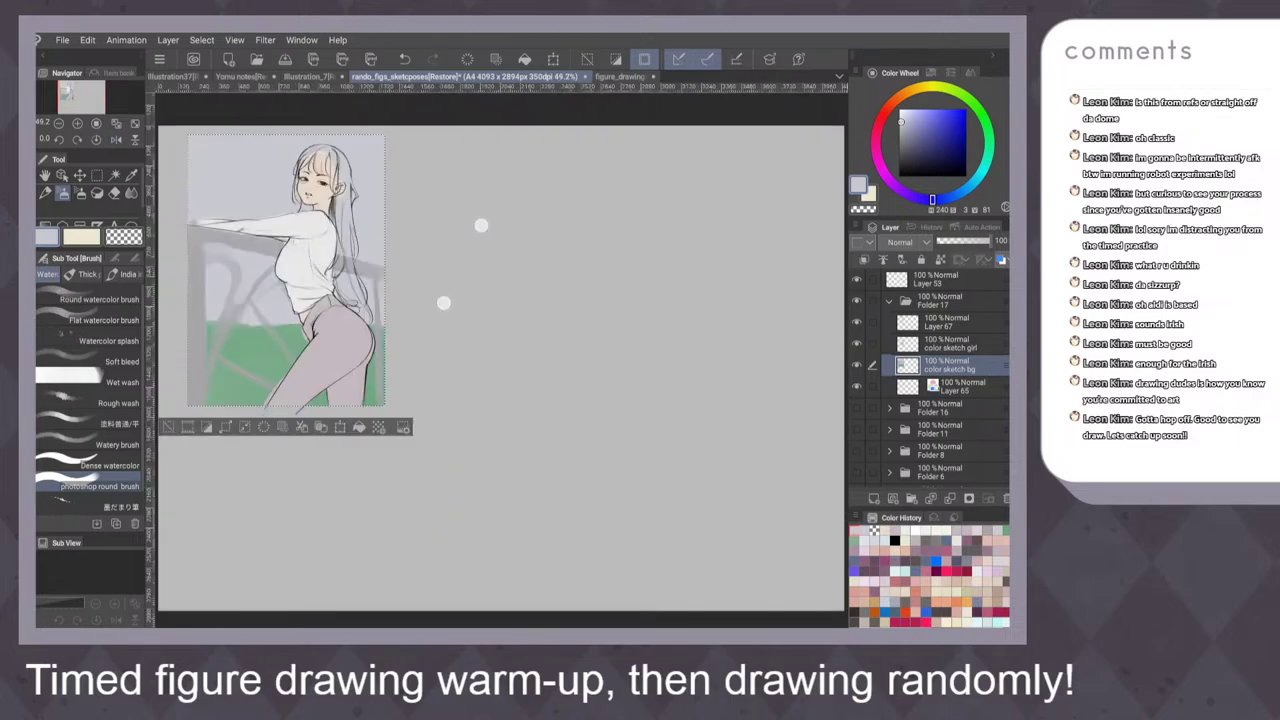
{"action": "left_click_drag", "start_coordinate": [443, 302], "coordinate": [539, 310]}
{"action": "scroll", "coordinate": [539, 310], "scroll_direction": "up", "scroll_amount": 1}
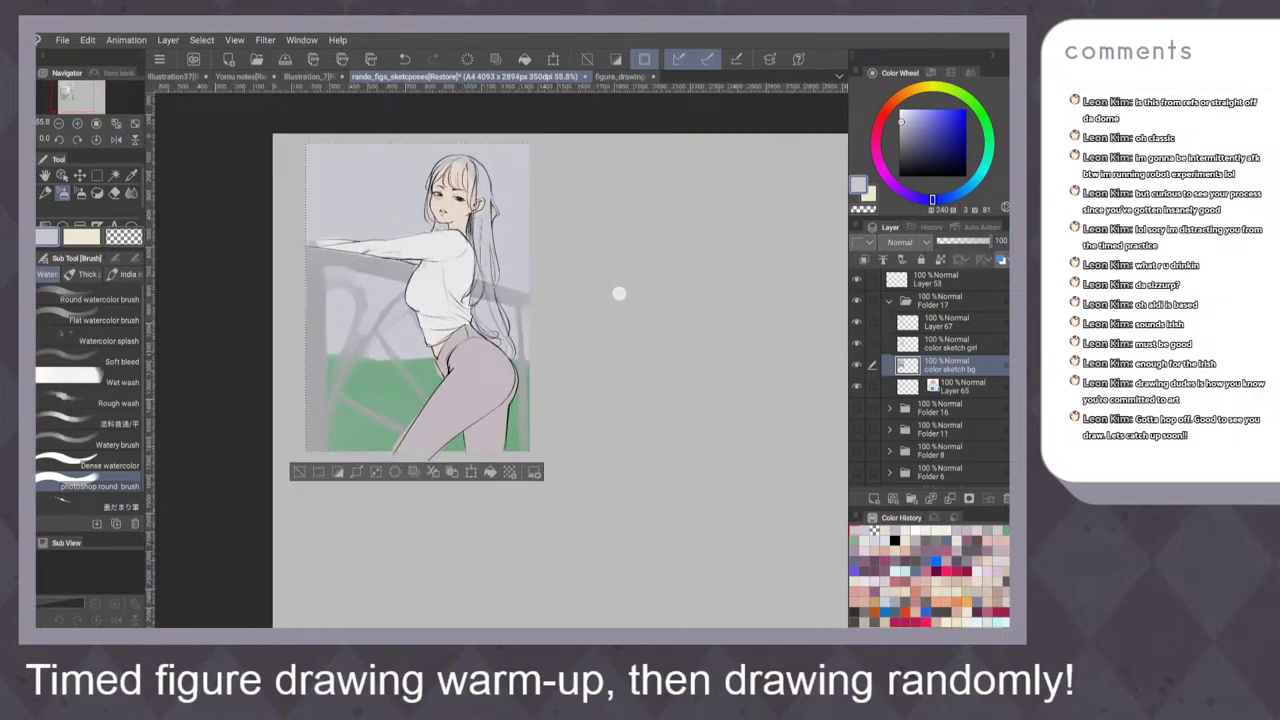
{"action": "scroll", "coordinate": [634, 323], "scroll_direction": "up", "scroll_amount": 3}
{"action": "scroll", "coordinate": [611, 365], "scroll_direction": "up", "scroll_amount": 2}
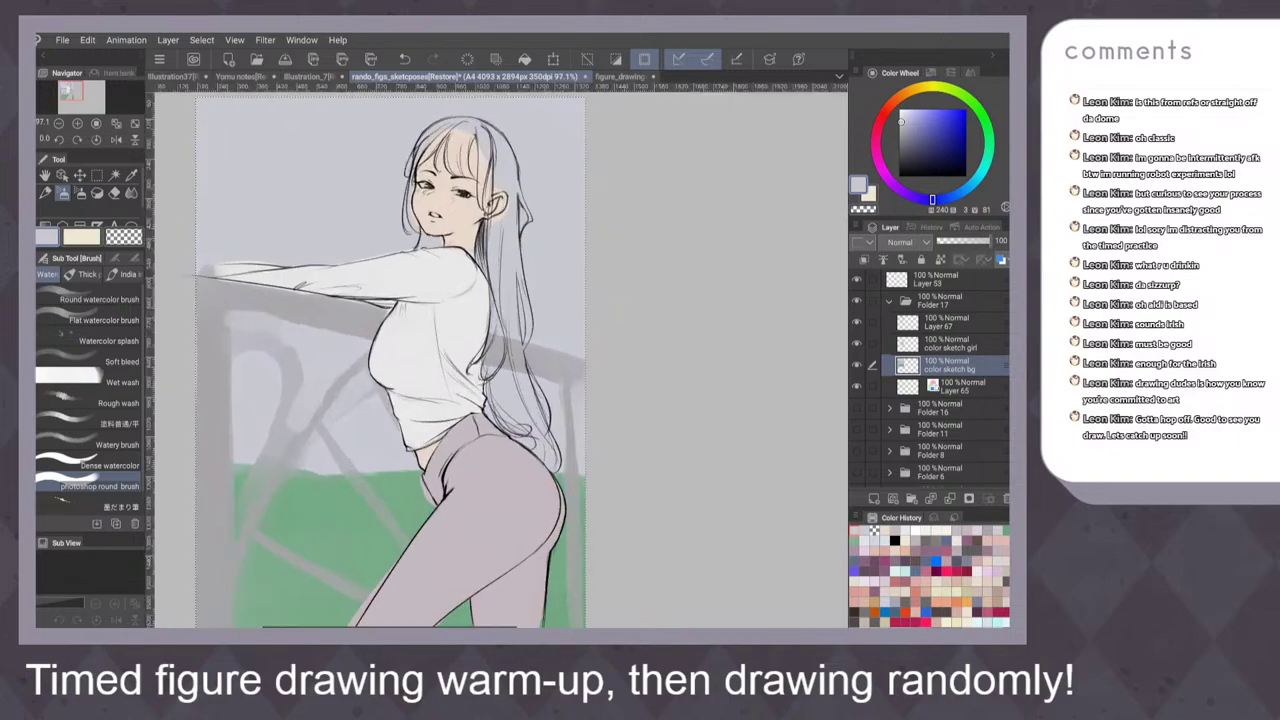
Block in the lower lengths of the long hair with dark brown (hue 28, saturation 13, brightness 30) on the color sketch girl layer
{"action": "left_click", "coordinate": [950, 344]}
{"action": "left_click", "coordinate": [135, 124]}
{"action": "left_click", "coordinate": [116, 140]}
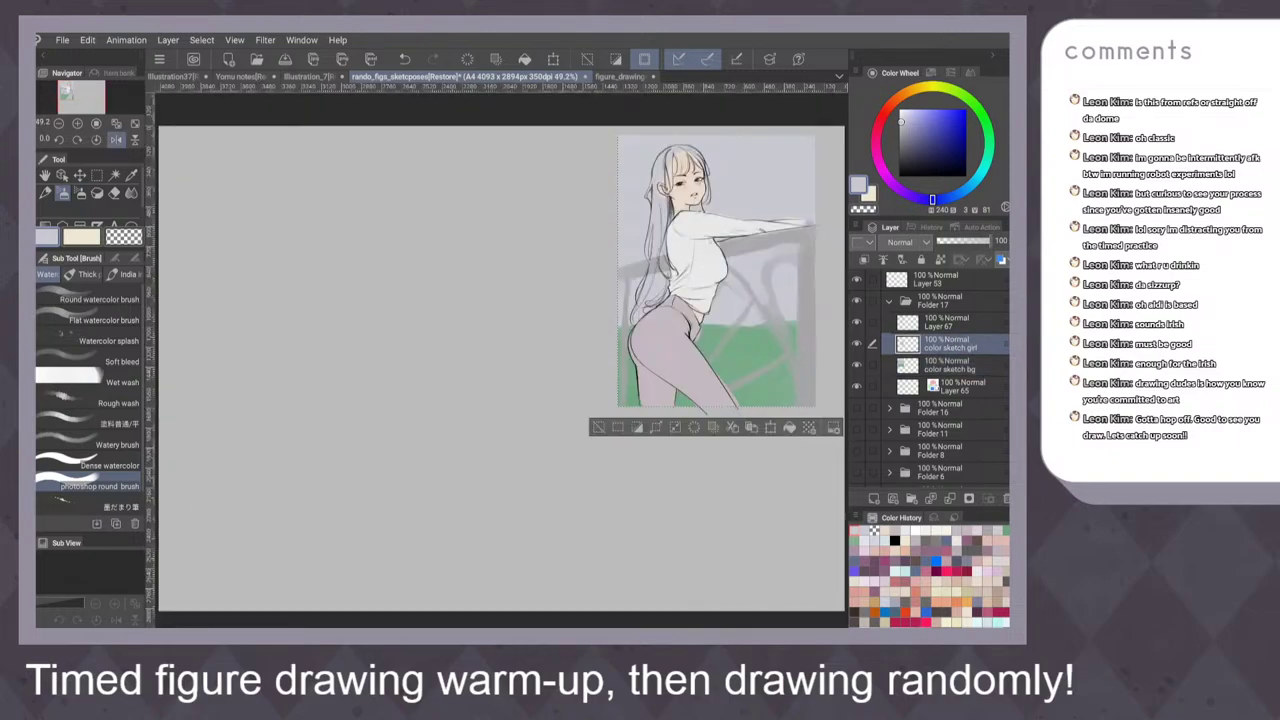
{"action": "key", "text": "h"}
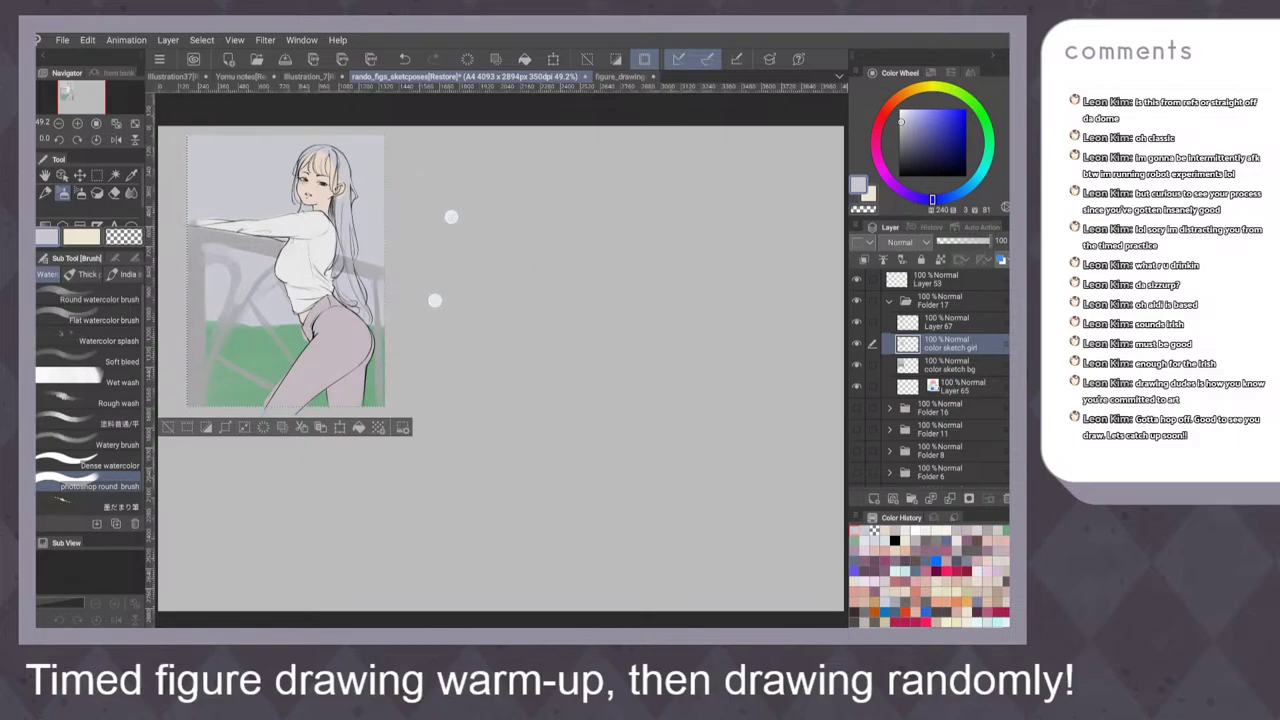
{"action": "scroll", "coordinate": [443, 258], "scroll_direction": "up", "scroll_amount": 4}
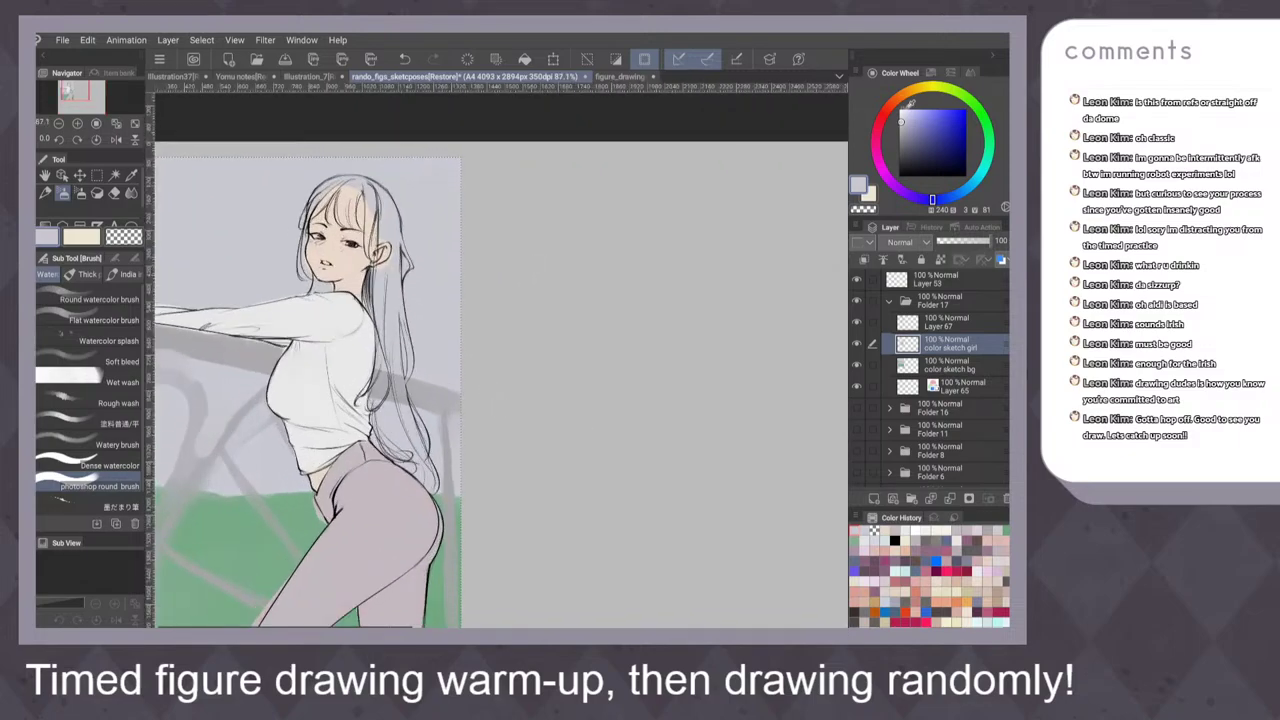
{"action": "left_click", "coordinate": [902, 95]}
{"action": "left_click", "coordinate": [908, 155]}
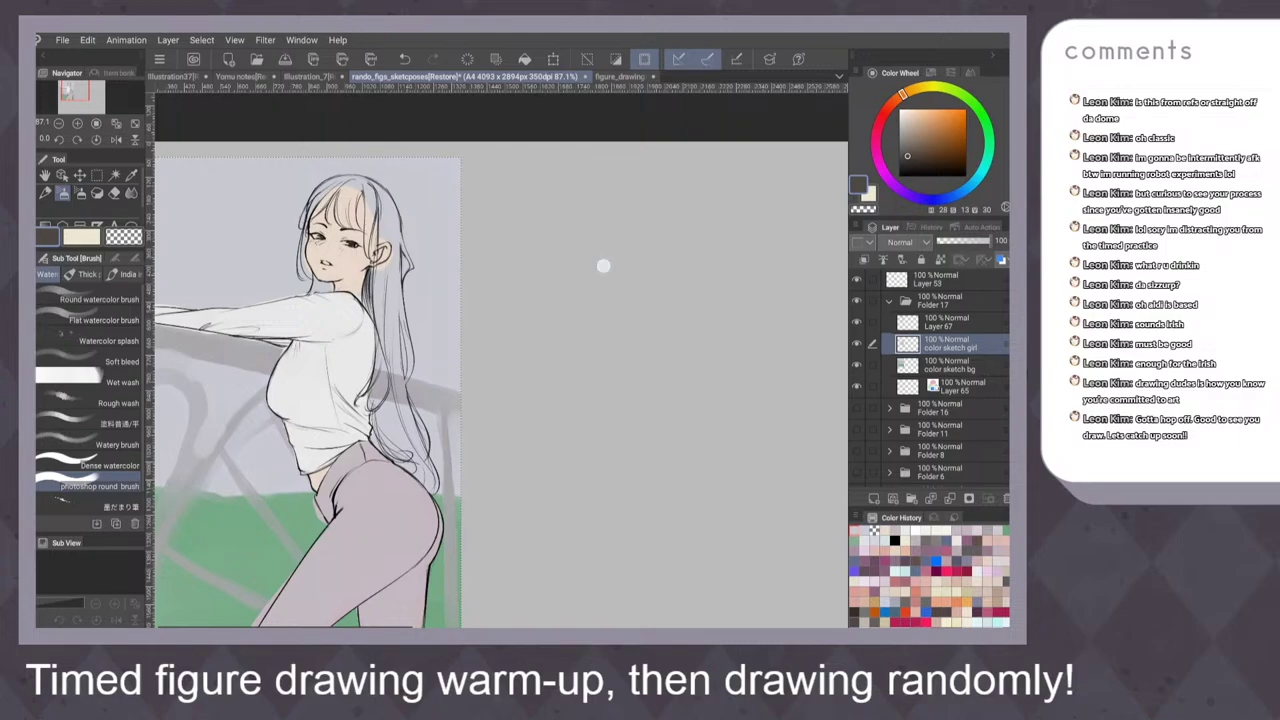
{"action": "left_click_drag", "start_coordinate": [380, 262], "coordinate": [402, 384]}
{"action": "key", "text": "ctrl+z"}
{"action": "key", "text": "ctrl+z"}
{"action": "mouse_move", "coordinate": [389, 330]}
{"action": "left_mouse_down"}
{"action": "mouse_move", "coordinate": [379, 410]}
{"action": "mouse_move", "coordinate": [393, 450]}
{"action": "mouse_move", "coordinate": [432, 486]}
{"action": "left_mouse_up"}
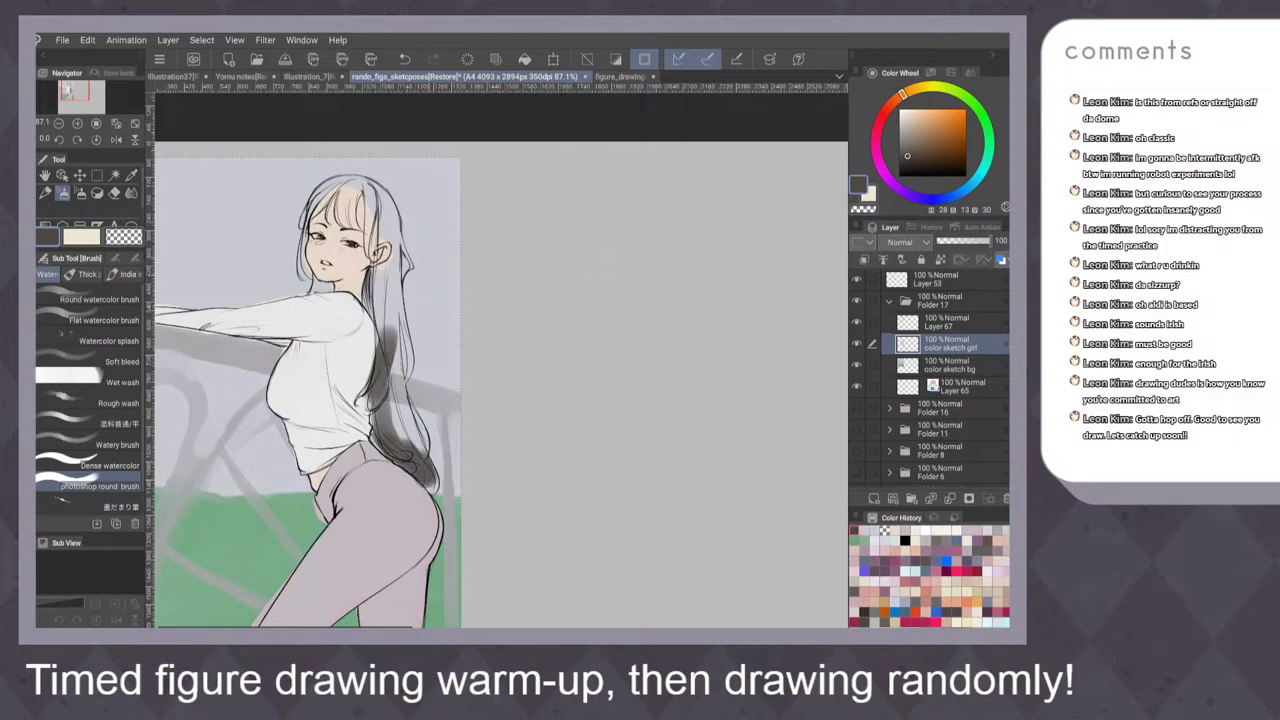
Fill the long hair with dark brown from its ends up to just below the ear
{"action": "left_click_drag", "start_coordinate": [392, 404], "coordinate": [420, 450]}
{"action": "left_click_drag", "start_coordinate": [386, 374], "coordinate": [424, 462]}
{"action": "mouse_move", "coordinate": [378, 350]}
{"action": "left_mouse_down"}
{"action": "mouse_move", "coordinate": [404, 454]}
{"action": "mouse_move", "coordinate": [400, 384]}
{"action": "left_mouse_up"}
{"action": "mouse_move", "coordinate": [389, 284]}
{"action": "left_mouse_down"}
{"action": "mouse_move", "coordinate": [412, 422]}
{"action": "mouse_move", "coordinate": [376, 300]}
{"action": "mouse_move", "coordinate": [374, 322]}
{"action": "mouse_move", "coordinate": [388, 268]}
{"action": "left_mouse_up"}
{"action": "key", "text": "ctrl+z"}
{"action": "key", "text": "ctrl+z"}
{"action": "key", "text": "ctrl+z"}
{"action": "left_click_drag", "start_coordinate": [372, 318], "coordinate": [380, 348]}
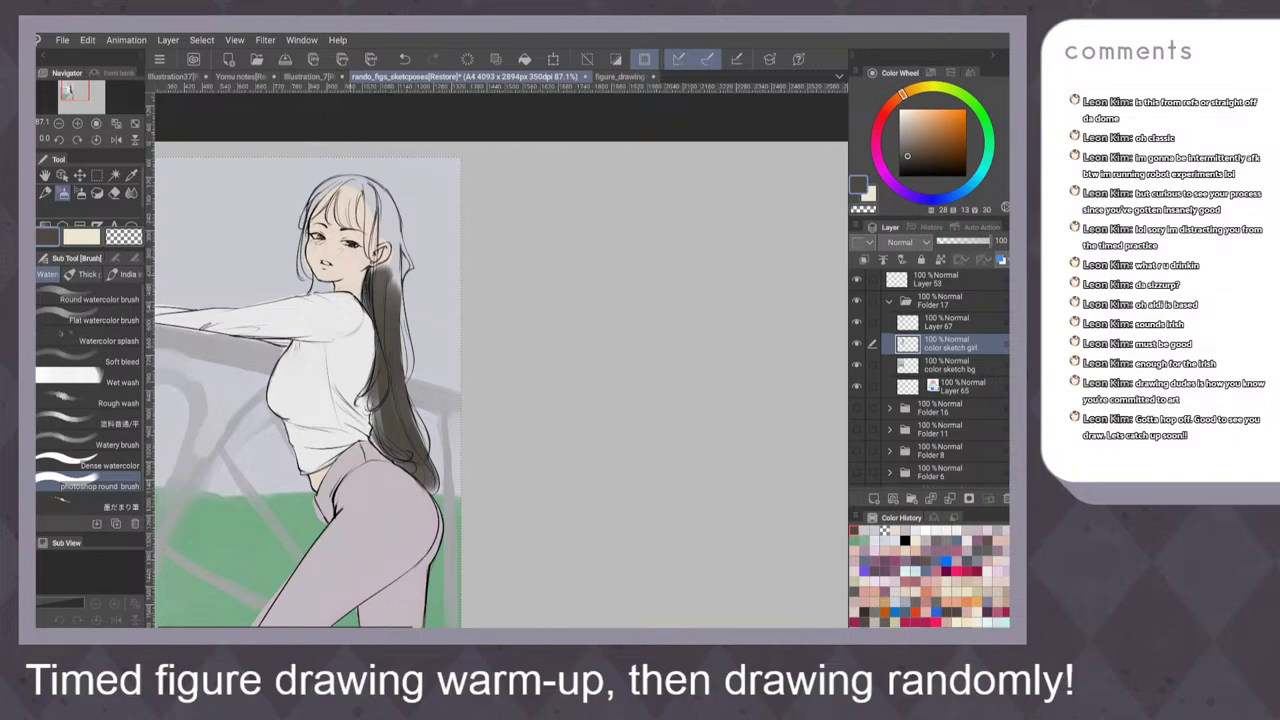
Paint the patch of hair between the jaw and the front shoulder dark brown
{"action": "left_click_drag", "start_coordinate": [300, 232], "coordinate": [296, 270]}
{"action": "key", "text": "ctrl+z"}
{"action": "scroll", "coordinate": [429, 230], "scroll_direction": "up", "scroll_amount": 3}
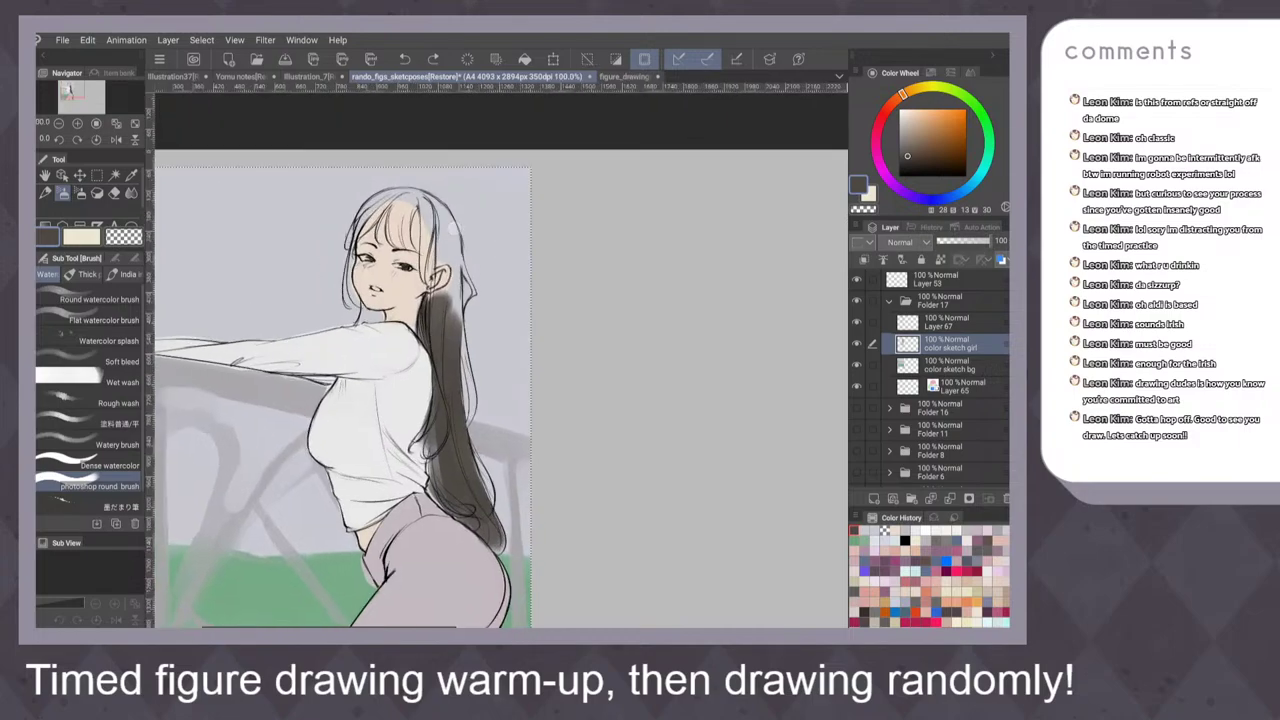
{"action": "mouse_move", "coordinate": [368, 318]}
{"action": "left_mouse_down"}
{"action": "mouse_move", "coordinate": [361, 345]}
{"action": "mouse_move", "coordinate": [394, 342]}
{"action": "mouse_move", "coordinate": [378, 346]}
{"action": "left_mouse_up"}
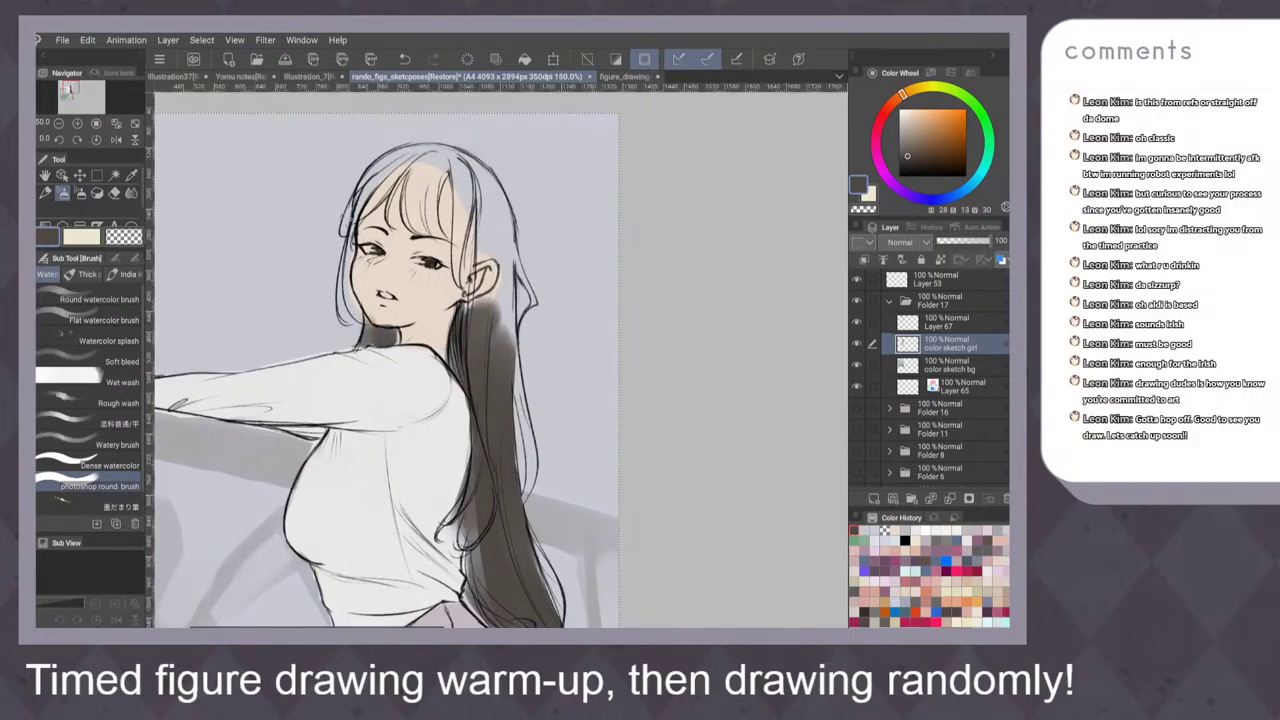
Fill the hair on the crown, around the bangs and down the side of the head with dark brown
{"action": "mouse_move", "coordinate": [347, 232]}
{"action": "left_mouse_down"}
{"action": "mouse_move", "coordinate": [364, 190]}
{"action": "mouse_move", "coordinate": [431, 154]}
{"action": "mouse_move", "coordinate": [464, 168]}
{"action": "mouse_move", "coordinate": [462, 262]}
{"action": "left_mouse_up"}
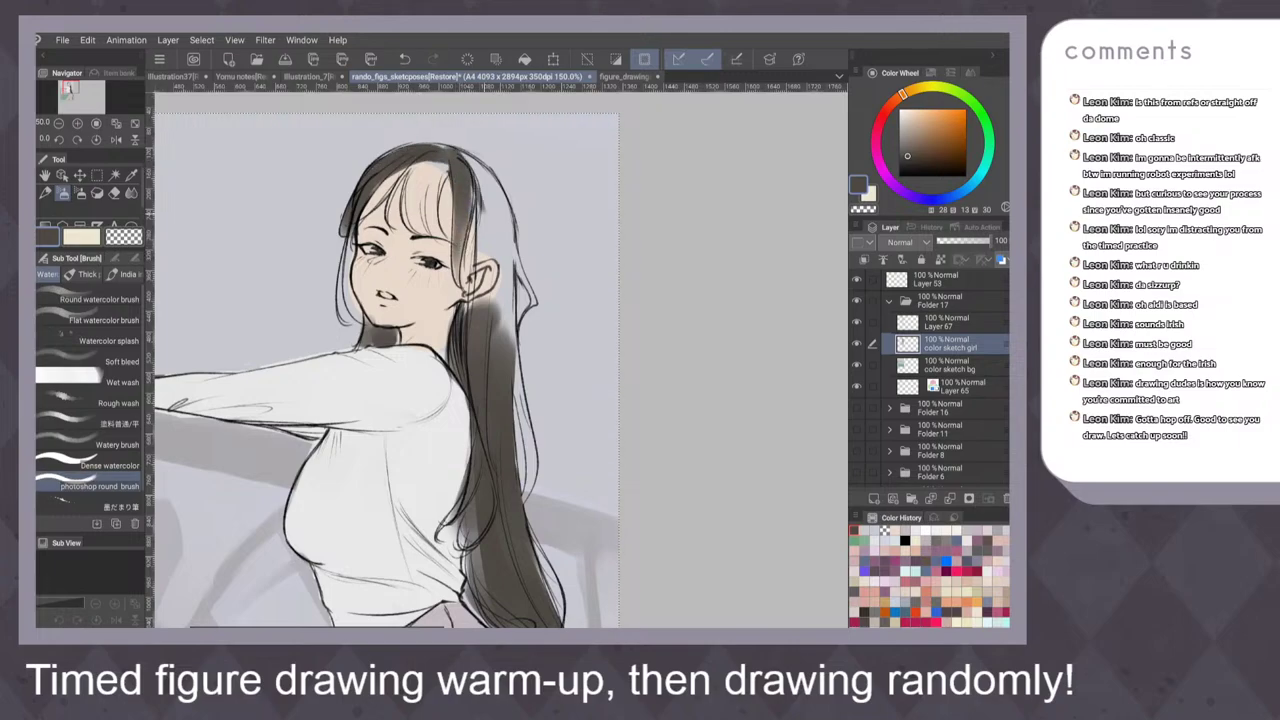
{"action": "left_click_drag", "start_coordinate": [463, 155], "coordinate": [477, 189]}
{"action": "left_click_drag", "start_coordinate": [486, 166], "coordinate": [490, 252]}
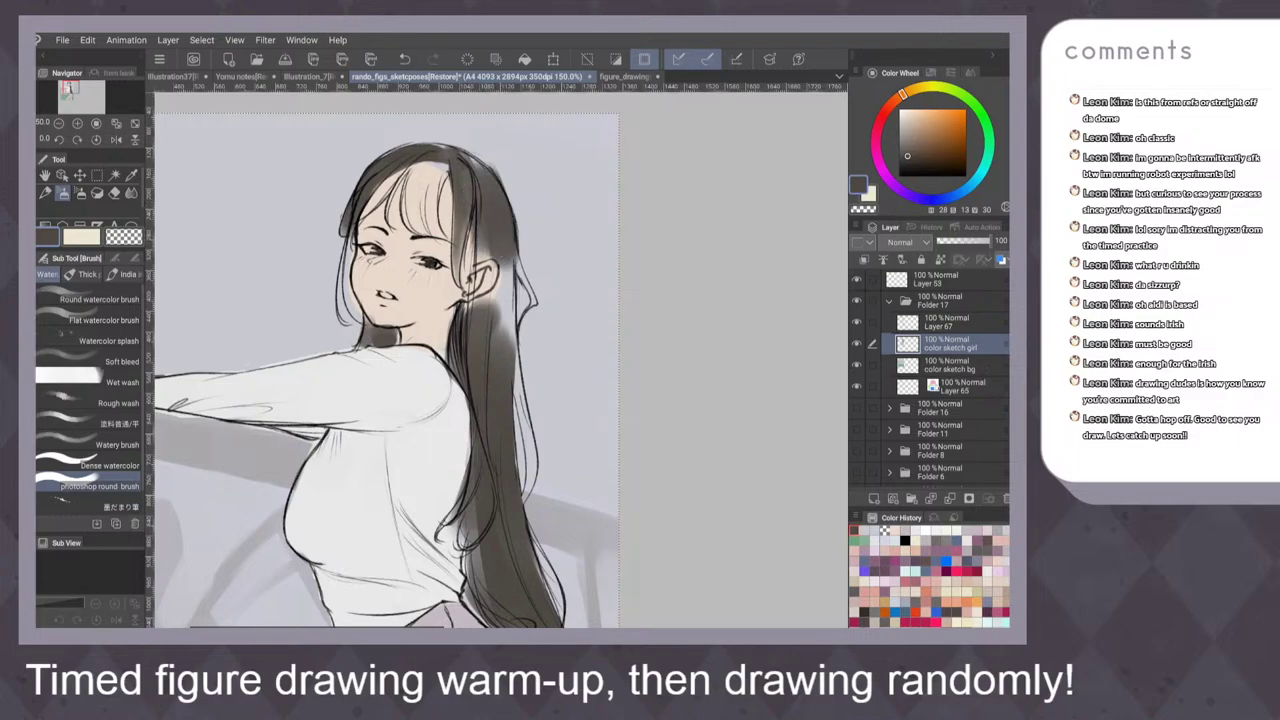
Cover the light gaps in the hair above, behind and below the ear with dark brown
{"action": "left_click_drag", "start_coordinate": [498, 170], "coordinate": [504, 262]}
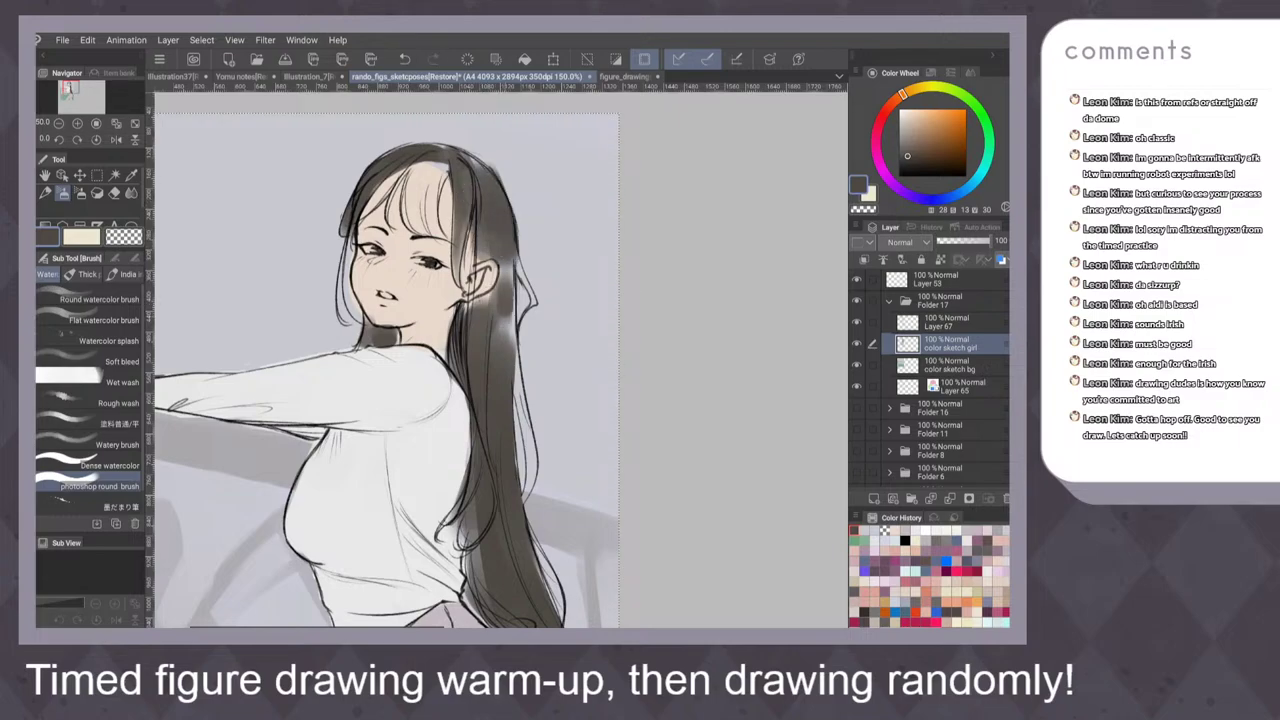
{"action": "mouse_move", "coordinate": [500, 274]}
{"action": "left_mouse_down"}
{"action": "mouse_move", "coordinate": [508, 330]}
{"action": "mouse_move", "coordinate": [464, 316]}
{"action": "left_mouse_up"}
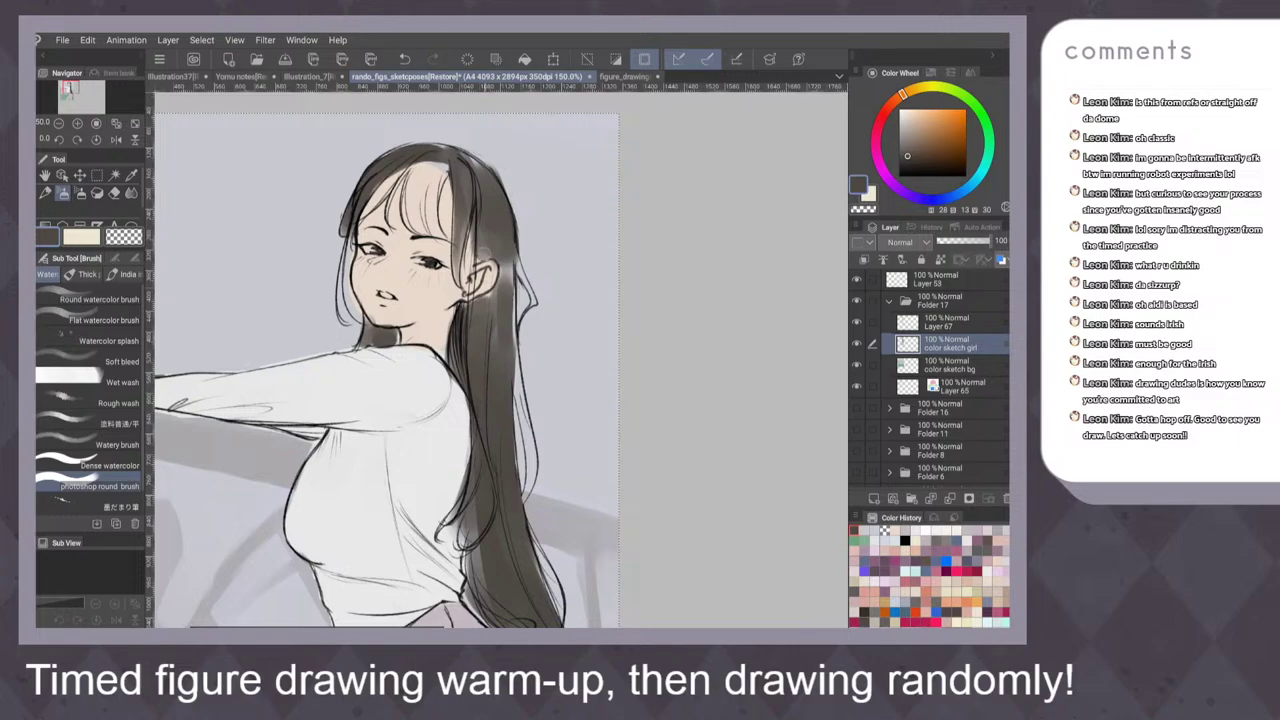
{"action": "mouse_move", "coordinate": [483, 232]}
{"action": "left_mouse_down"}
{"action": "mouse_move", "coordinate": [479, 260]}
{"action": "mouse_move", "coordinate": [492, 256]}
{"action": "mouse_move", "coordinate": [508, 288]}
{"action": "left_mouse_up"}
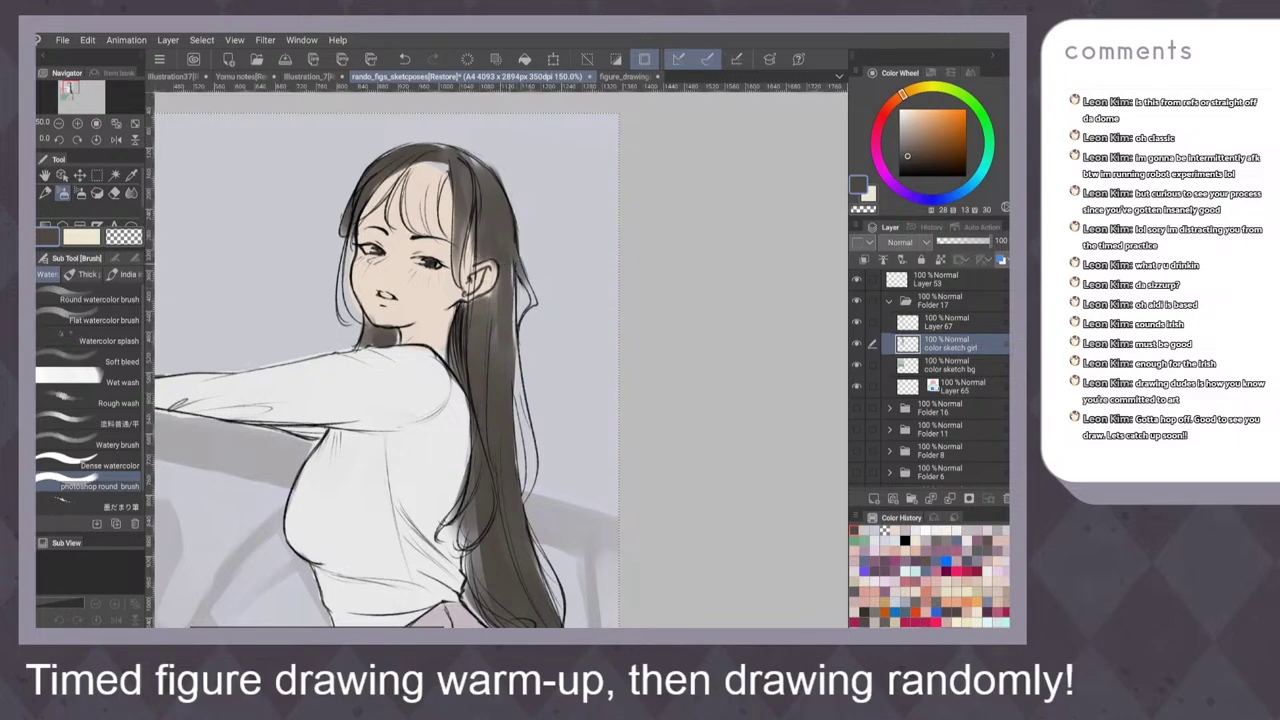
Fill the loose outer strand at the back of the head and the lengths beneath the ear with dark brown
{"action": "mouse_move", "coordinate": [516, 262]}
{"action": "left_mouse_down"}
{"action": "mouse_move", "coordinate": [514, 362]}
{"action": "mouse_move", "coordinate": [533, 303]}
{"action": "mouse_move", "coordinate": [527, 434]}
{"action": "left_mouse_up"}
{"action": "left_click_drag", "start_coordinate": [528, 384], "coordinate": [530, 472]}
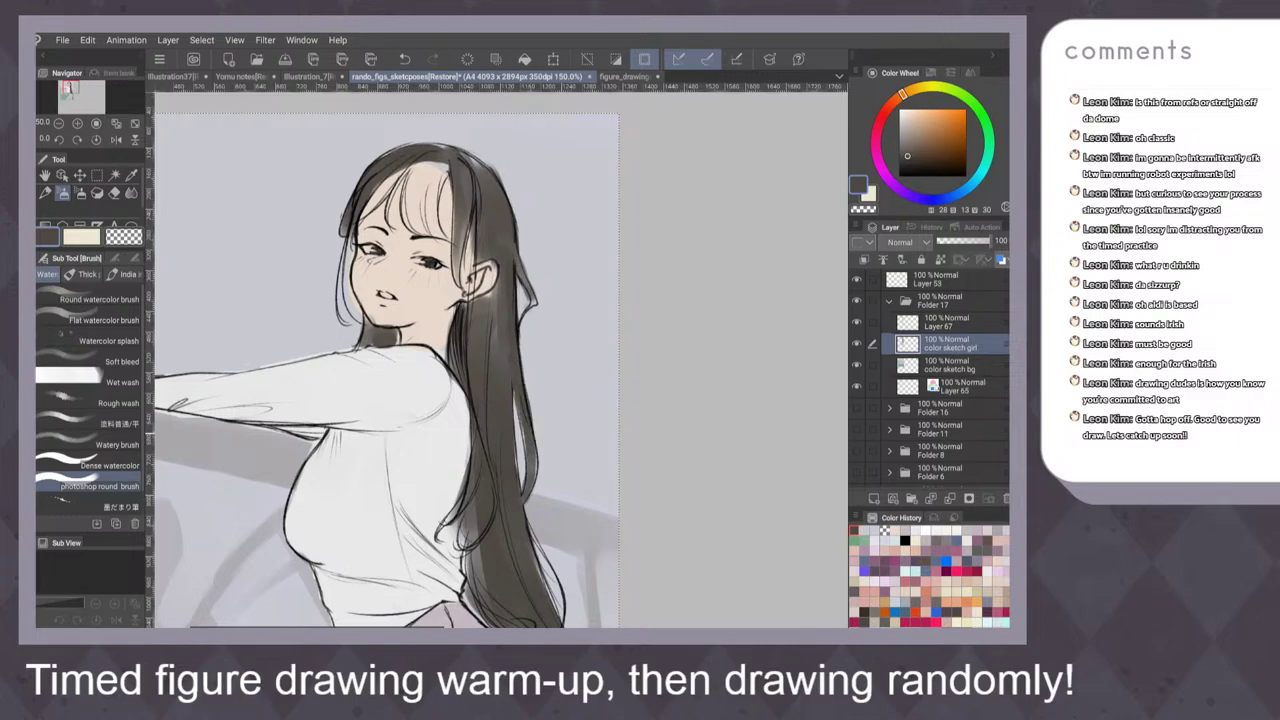
{"action": "left_click_drag", "start_coordinate": [514, 390], "coordinate": [514, 460]}
{"action": "left_click_drag", "start_coordinate": [492, 290], "coordinate": [494, 368]}
{"action": "left_click_drag", "start_coordinate": [500, 280], "coordinate": [502, 366]}
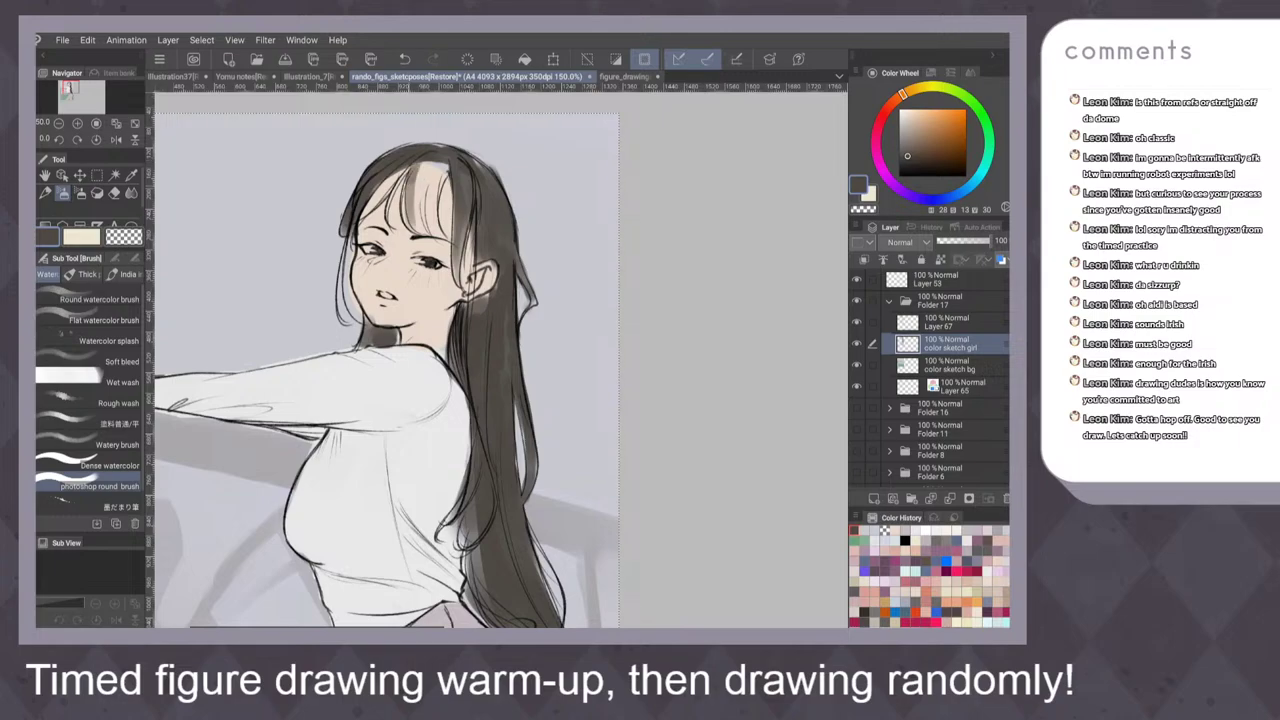
Paint the bangs over the forehead dark brown, leaving narrow gaps of skin between the locks
{"action": "left_click_drag", "start_coordinate": [414, 160], "coordinate": [410, 230]}
{"action": "left_click_drag", "start_coordinate": [418, 162], "coordinate": [414, 228]}
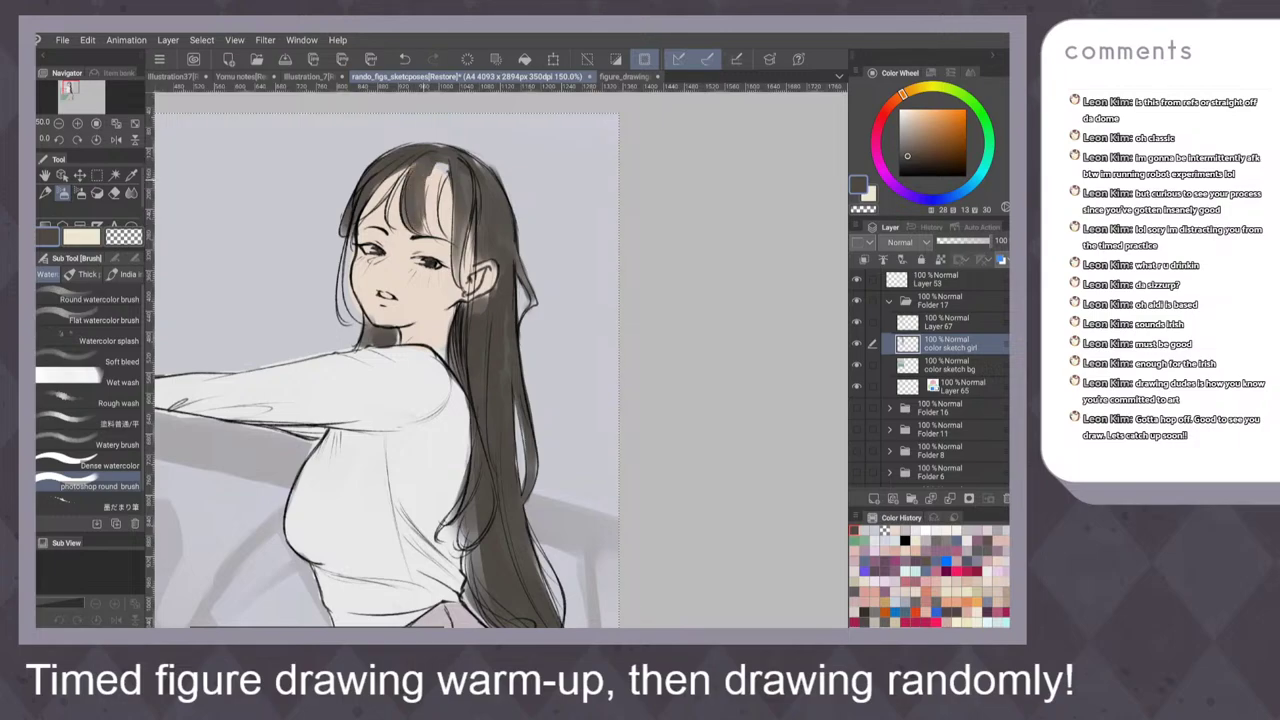
{"action": "left_click_drag", "start_coordinate": [420, 158], "coordinate": [414, 232]}
{"action": "mouse_move", "coordinate": [432, 160]}
{"action": "left_mouse_down"}
{"action": "mouse_move", "coordinate": [434, 236]}
{"action": "mouse_move", "coordinate": [420, 189]}
{"action": "left_mouse_up"}
{"action": "left_click_drag", "start_coordinate": [372, 166], "coordinate": [366, 220]}
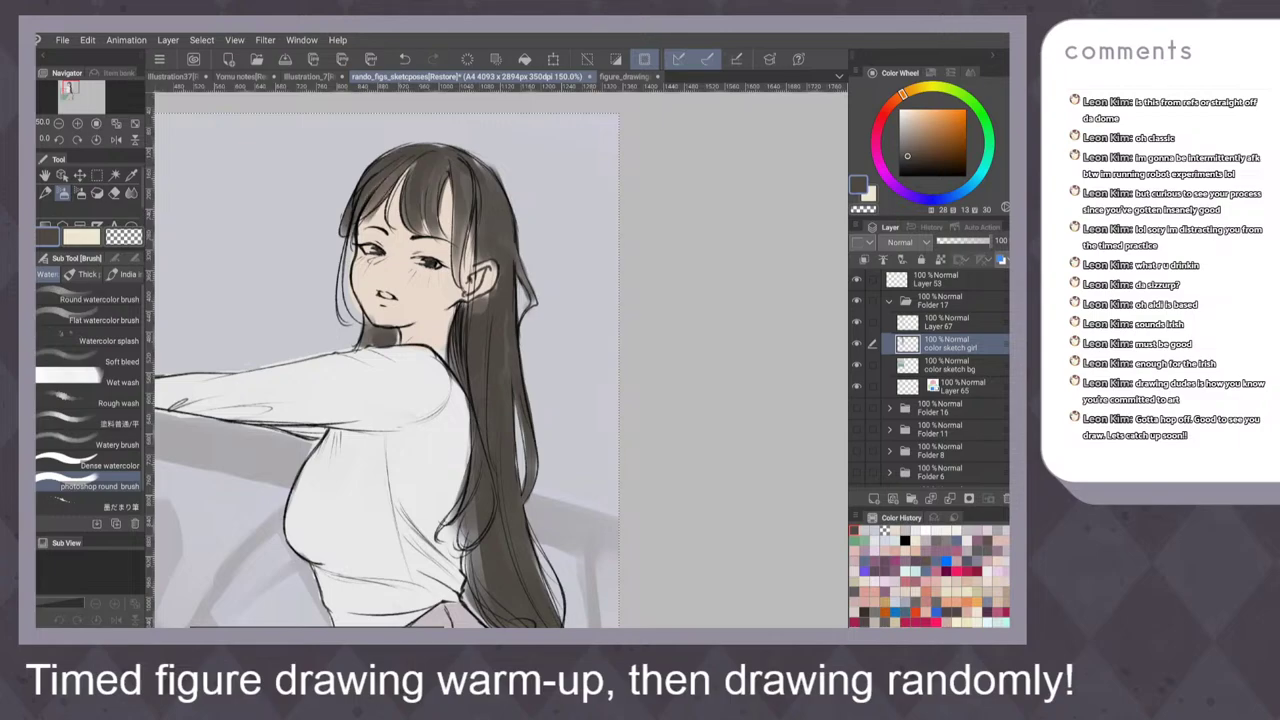
{"action": "left_click_drag", "start_coordinate": [380, 172], "coordinate": [372, 216]}
{"action": "left_click_drag", "start_coordinate": [404, 174], "coordinate": [392, 206]}
{"action": "left_click_drag", "start_coordinate": [410, 166], "coordinate": [396, 192]}
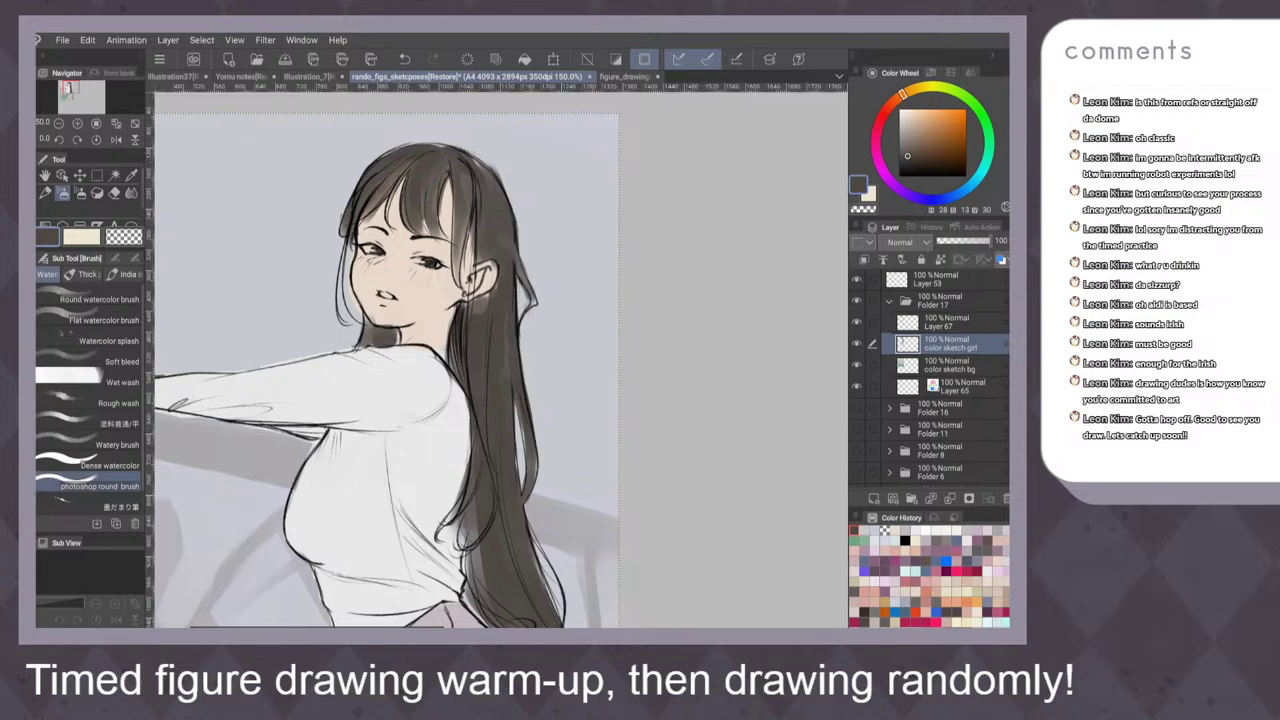
Fill the thin lock framing the far side of the face with dark brown, down to jaw level
{"action": "left_click_drag", "start_coordinate": [346, 240], "coordinate": [336, 318]}
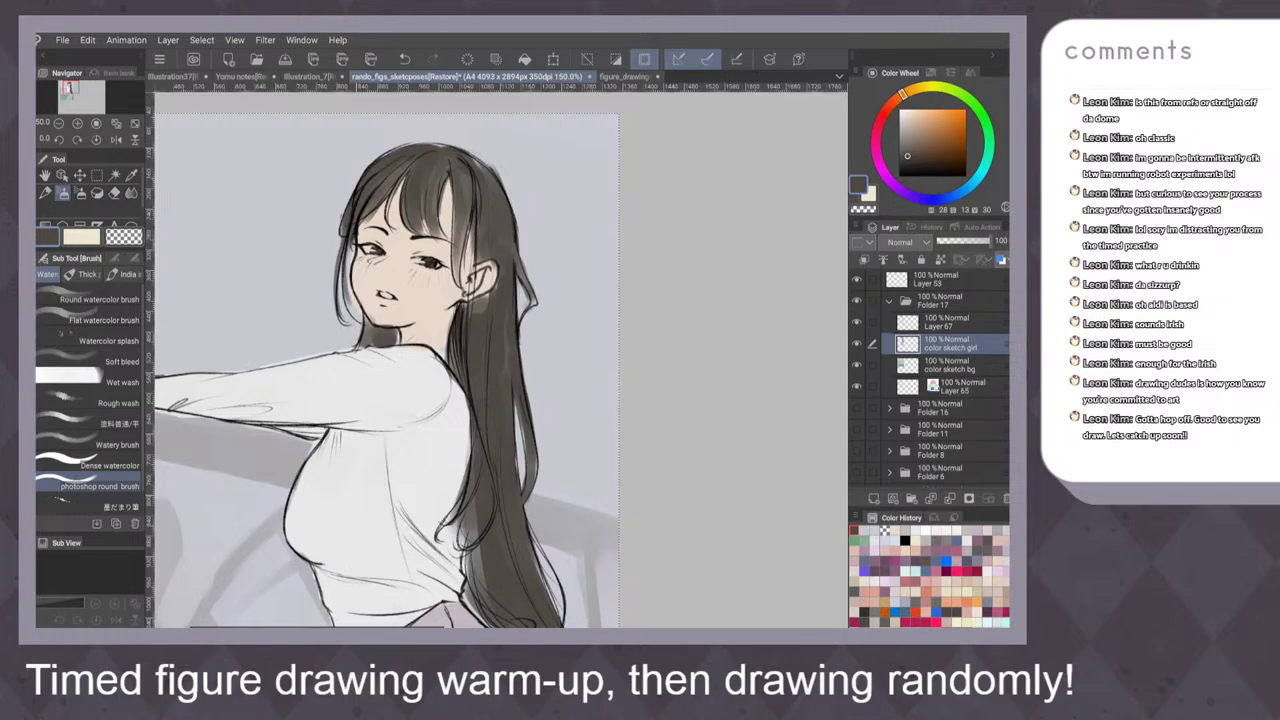
{"action": "left_click_drag", "start_coordinate": [356, 290], "coordinate": [358, 322]}
{"action": "mouse_move", "coordinate": [345, 268]}
{"action": "left_mouse_down"}
{"action": "mouse_move", "coordinate": [351, 322]}
{"action": "mouse_move", "coordinate": [357, 312]}
{"action": "left_mouse_up"}
{"action": "left_click", "coordinate": [380, 295], "text": "alt"}
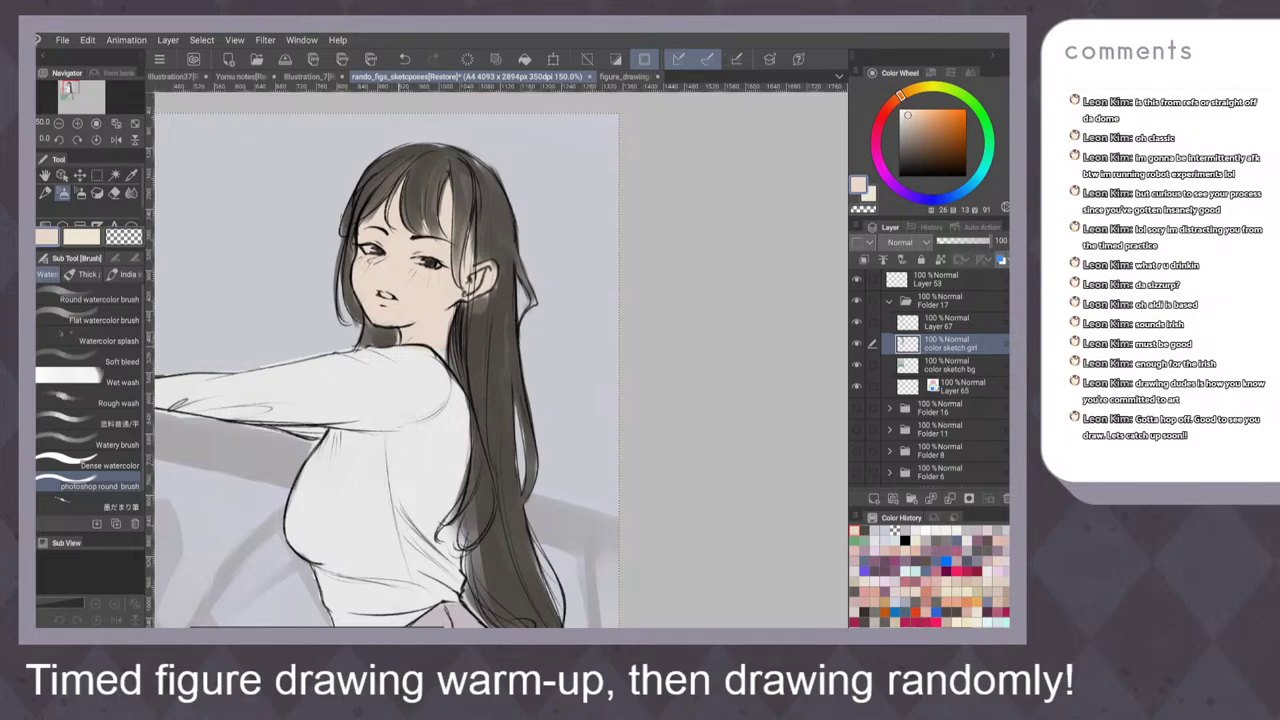
{"action": "left_click", "coordinate": [394, 338], "text": "alt"}
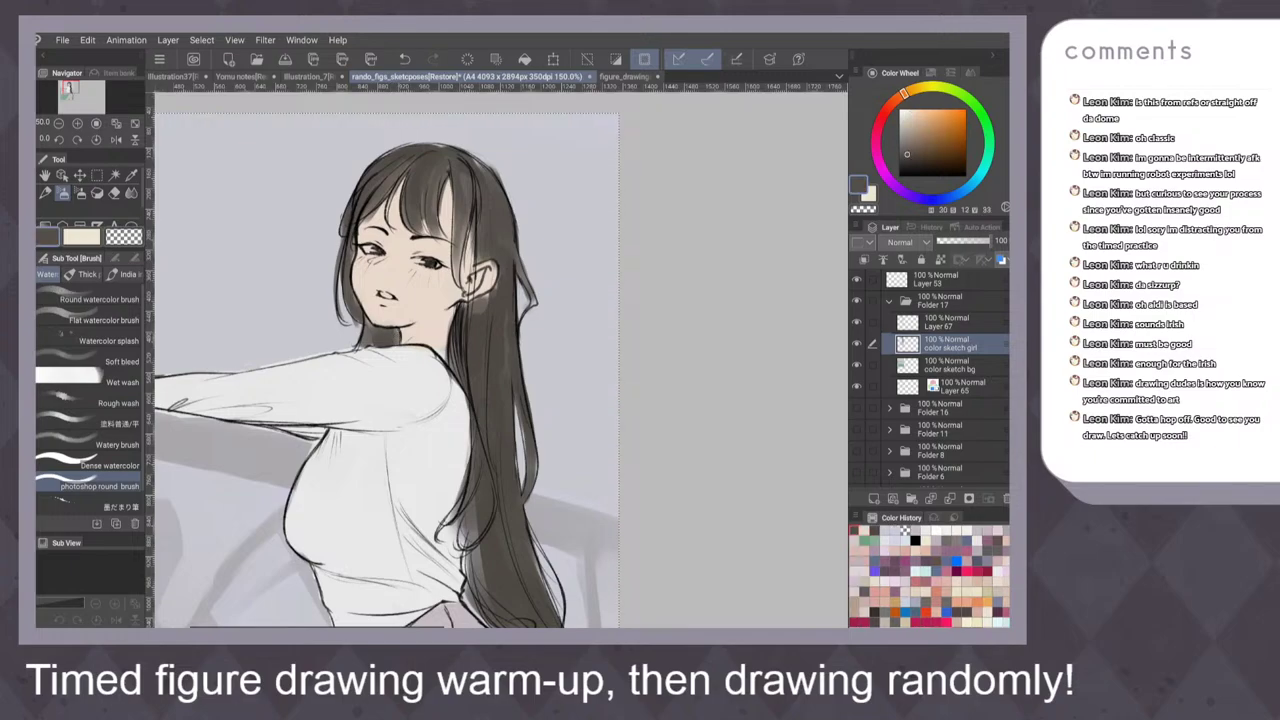
Examine the whole figure in full and mirrored view to check the balance of the blocked-in colors
{"action": "key", "text": "ctrl+0"}
{"action": "key", "text": "h"}
{"action": "key", "text": "h"}
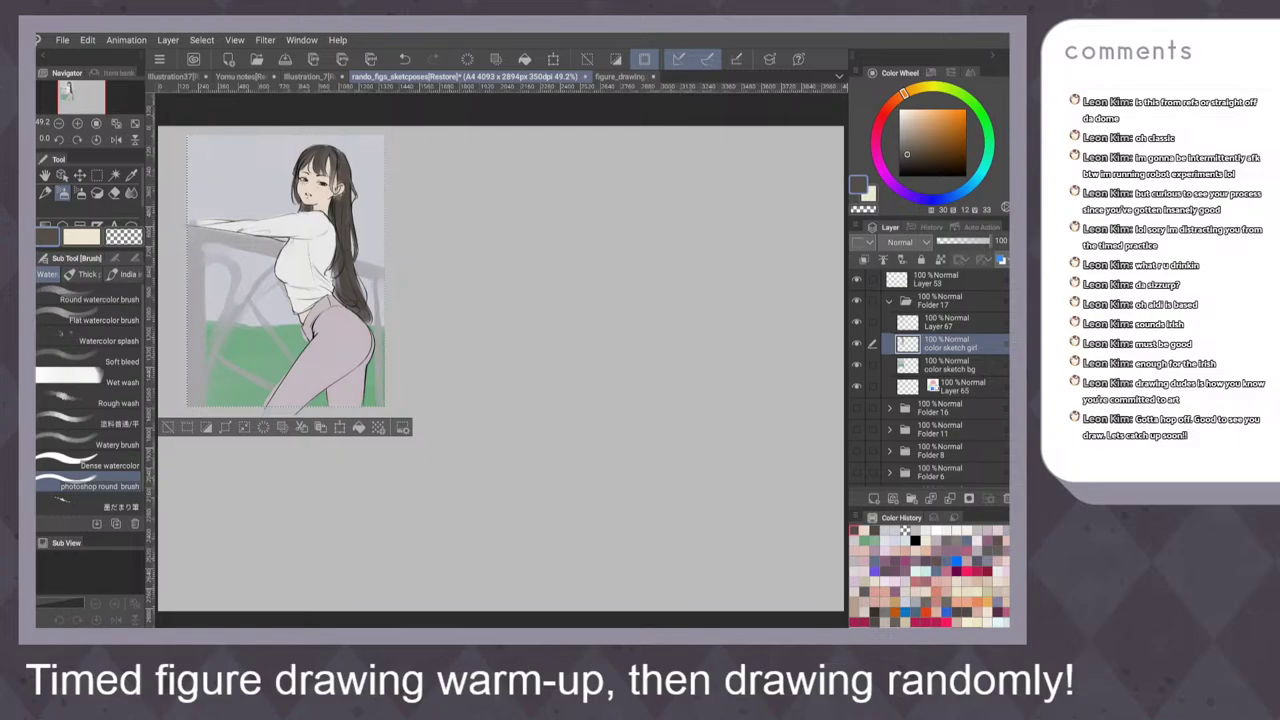
{"action": "scroll", "coordinate": [504, 371], "scroll_direction": "up", "scroll_amount": 3}
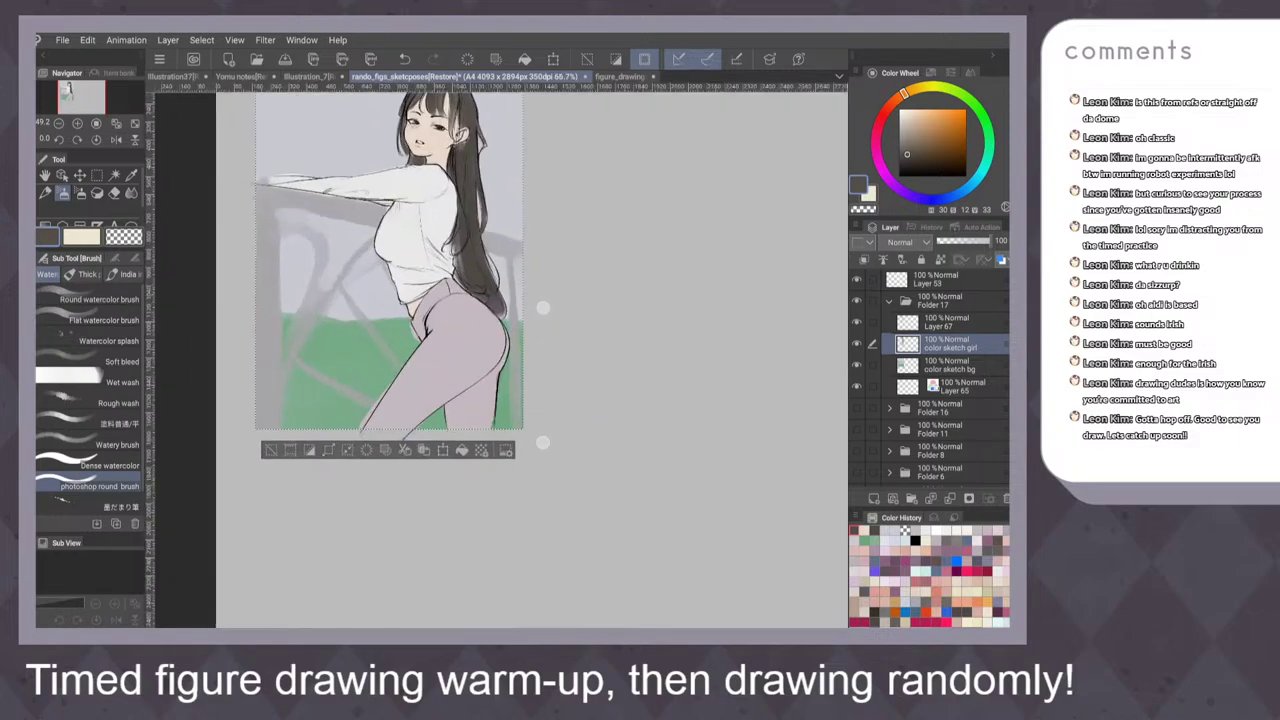
{"action": "key", "text": "e"}
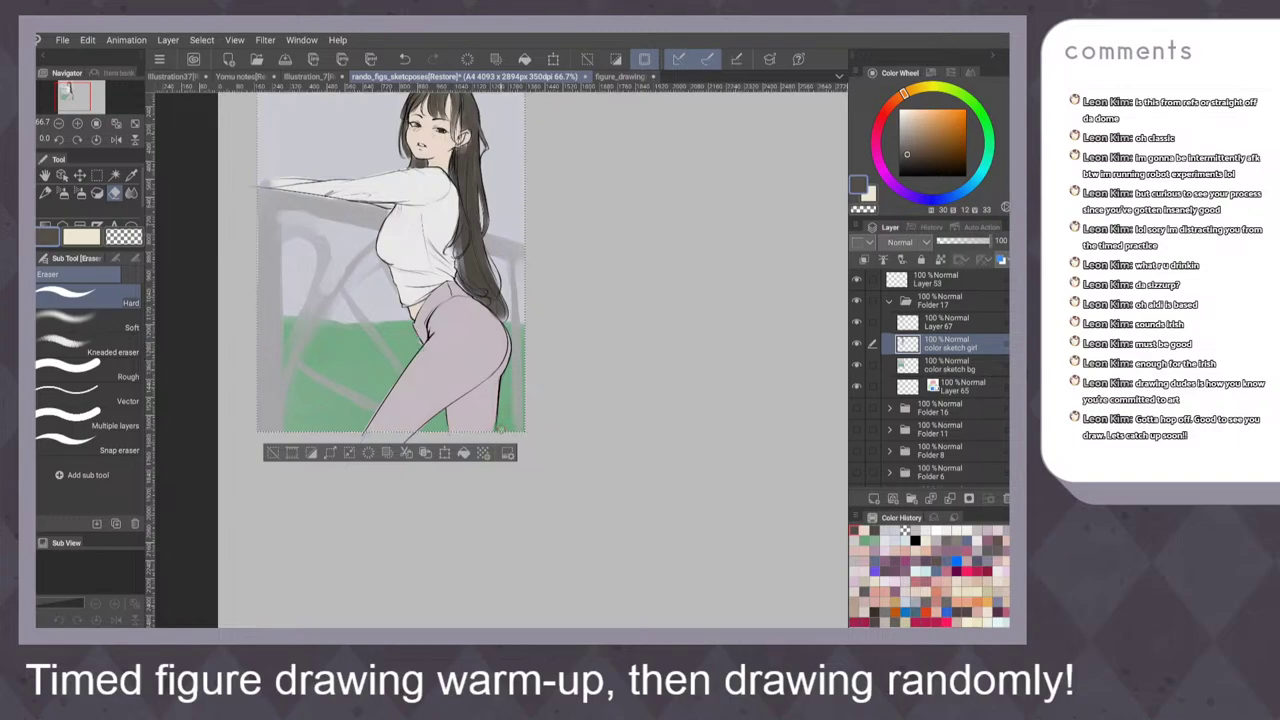
{"action": "left_click", "coordinate": [498, 428], "text": "alt"}
{"action": "key", "text": "b"}
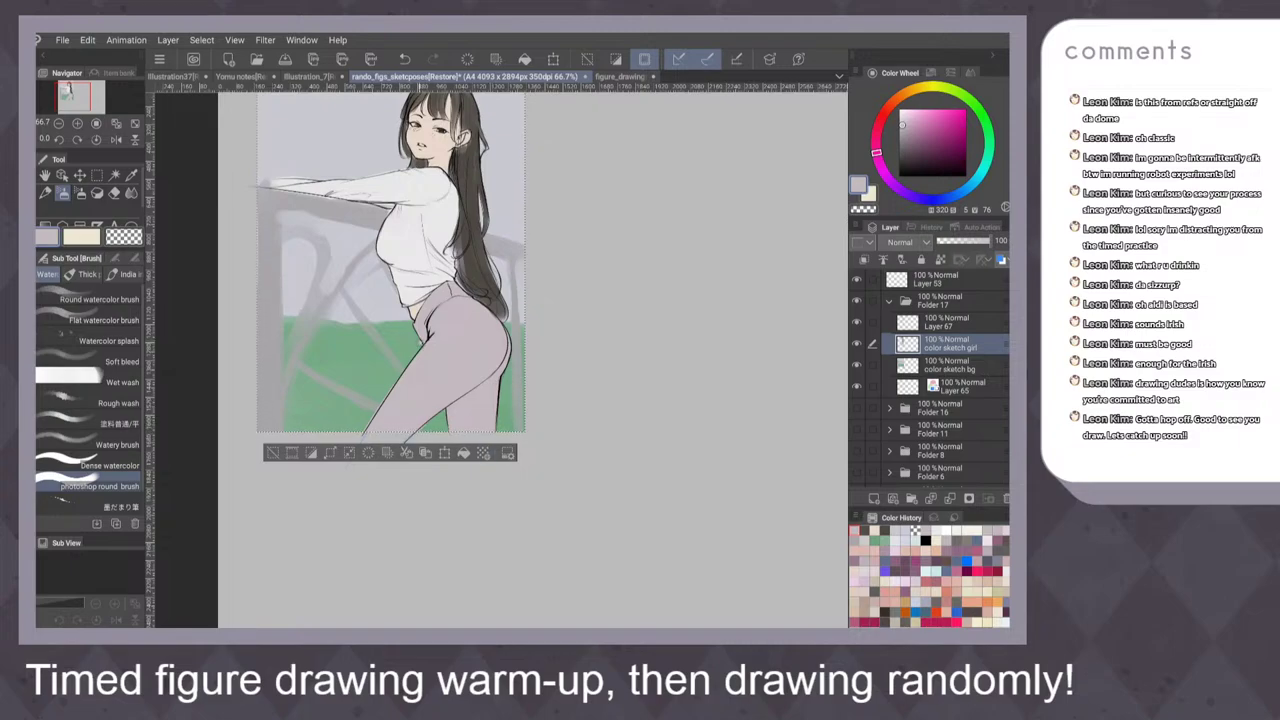
{"action": "left_click_drag", "start_coordinate": [504, 346], "coordinate": [547, 409]}
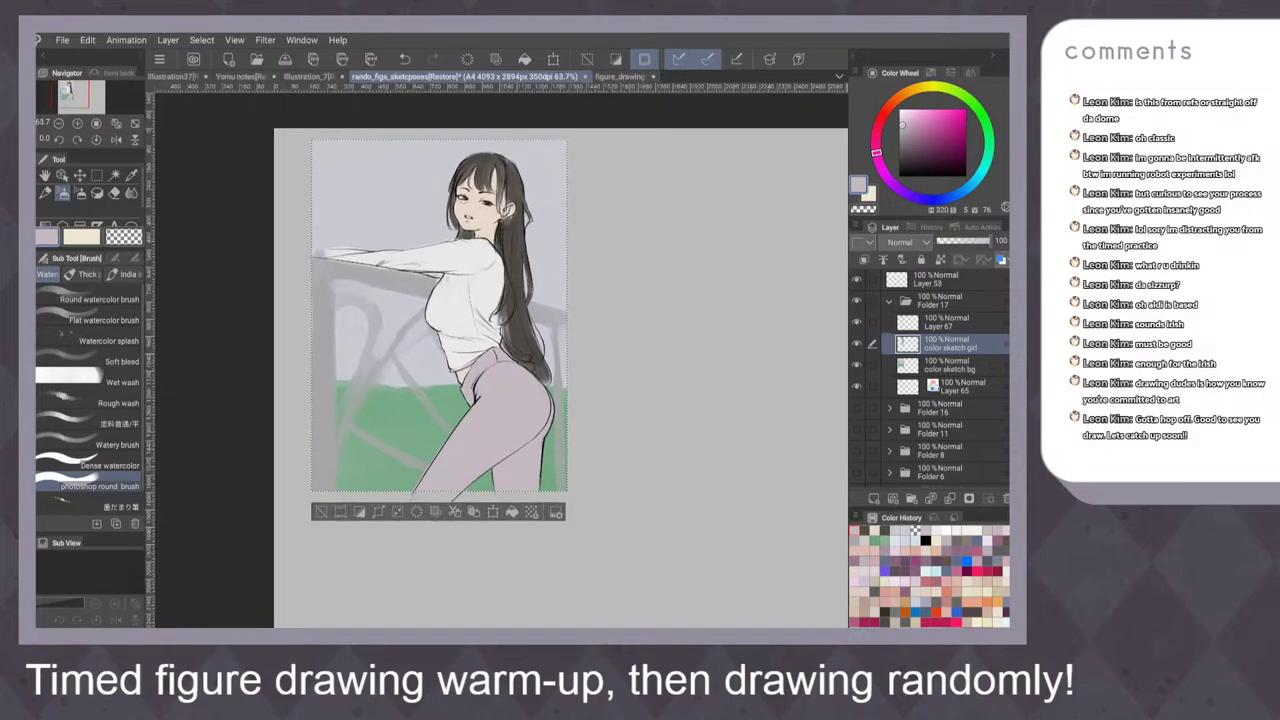
{"action": "key", "text": "h"}
{"action": "key", "text": "h"}
Fill the whites of both eyes with a fine pen in very pale pink (hue 11, saturation 6, brightness 96)
{"action": "scroll", "coordinate": [522, 297], "scroll_direction": "up", "scroll_amount": 5}
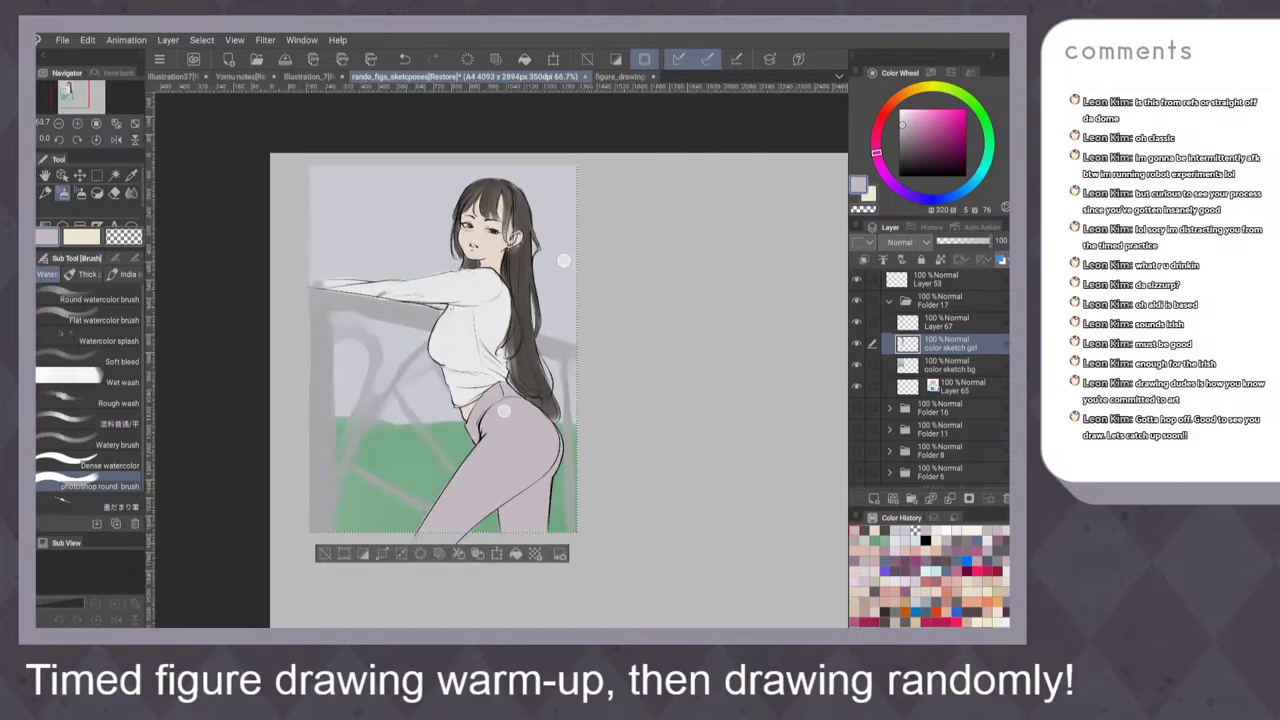
{"action": "left_click", "coordinate": [436, 368], "text": "alt"}
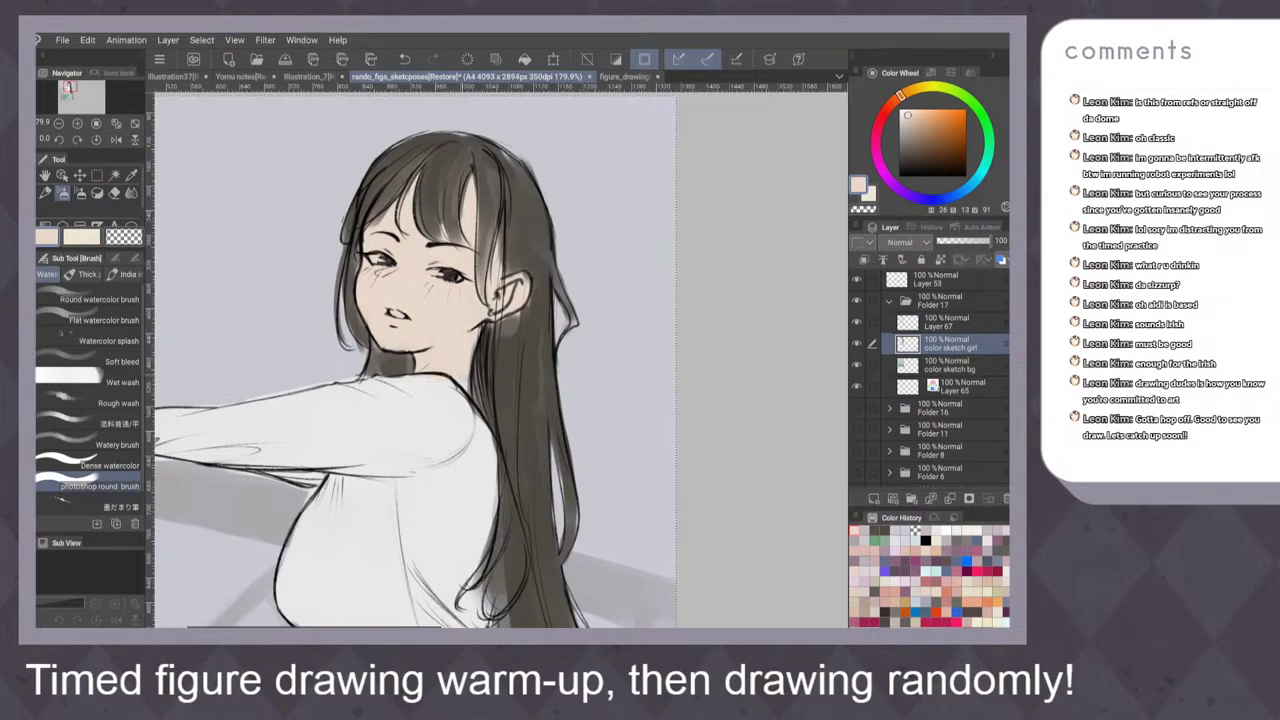
{"action": "key", "text": "x"}
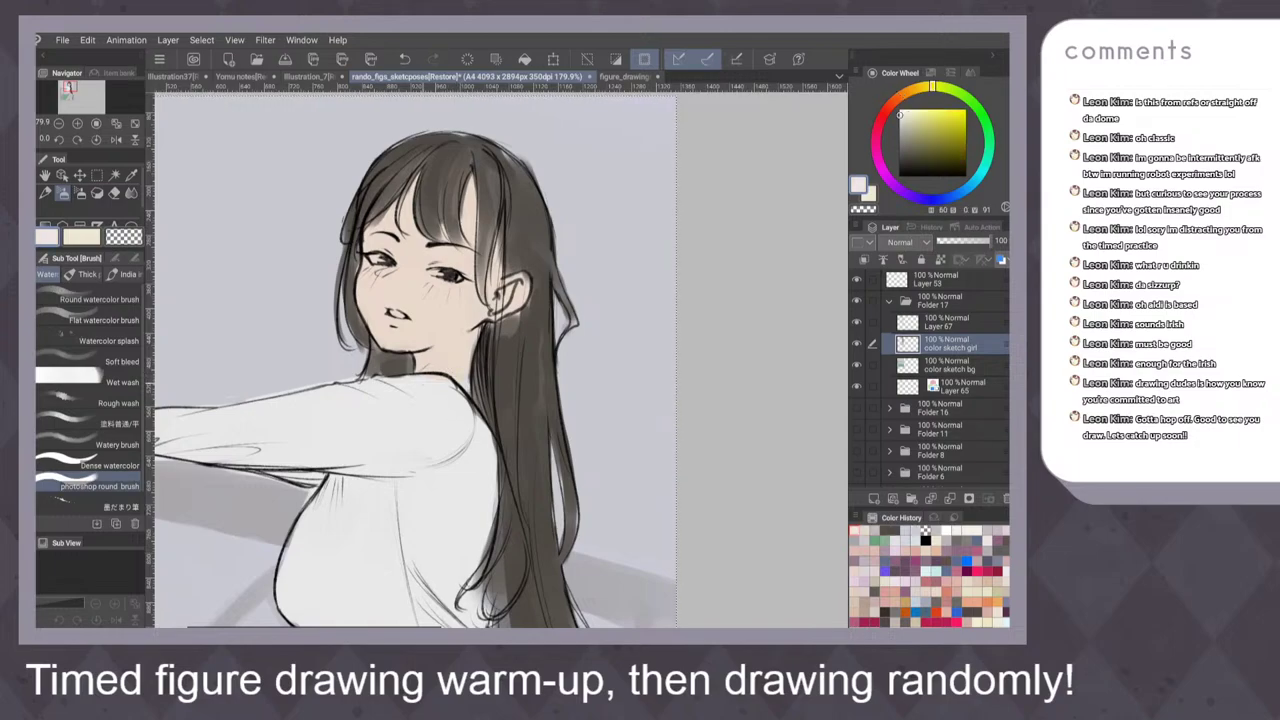
{"action": "key", "text": "x"}
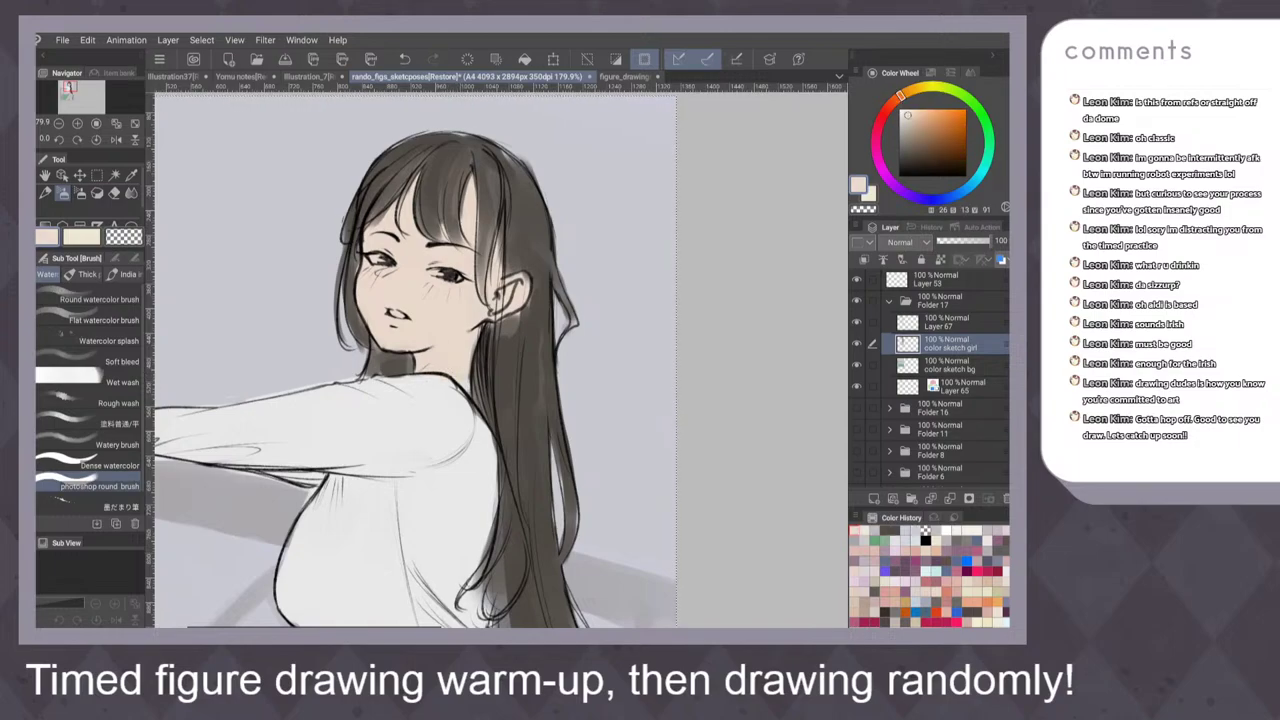
{"action": "key", "text": "x"}
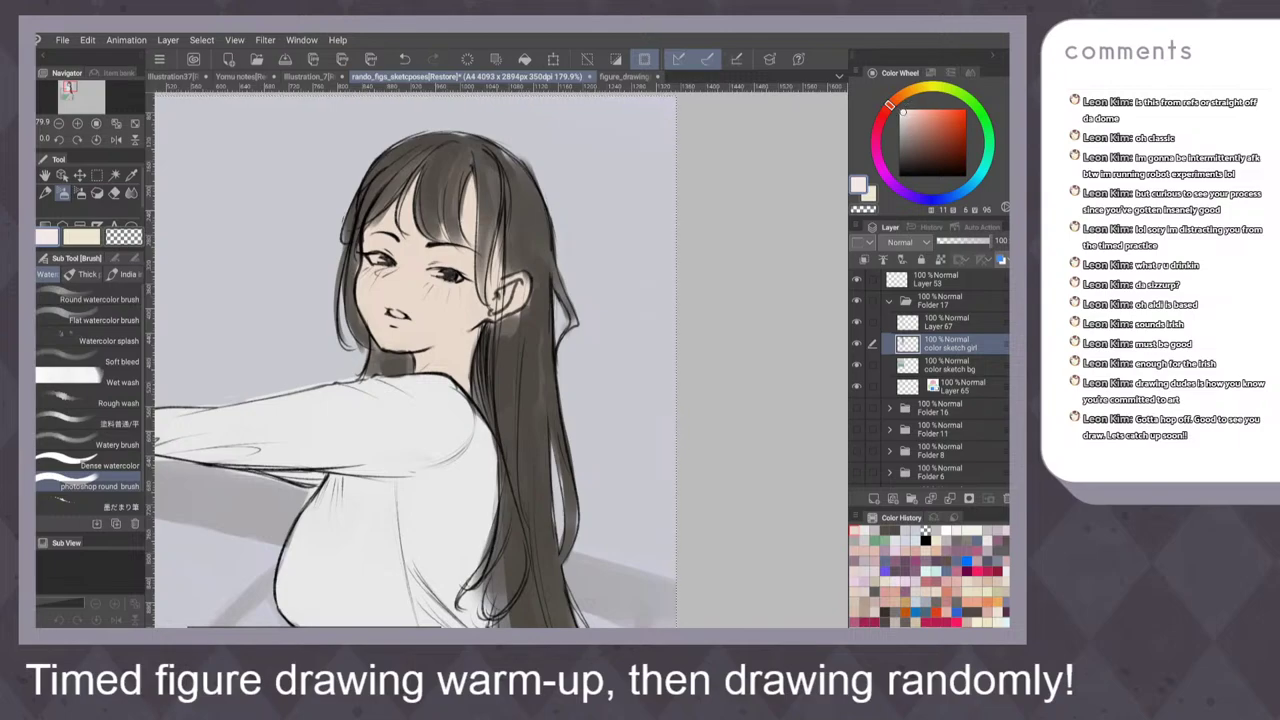
{"action": "scroll", "coordinate": [505, 310], "scroll_direction": "up", "scroll_amount": 4}
{"action": "key", "text": "p"}
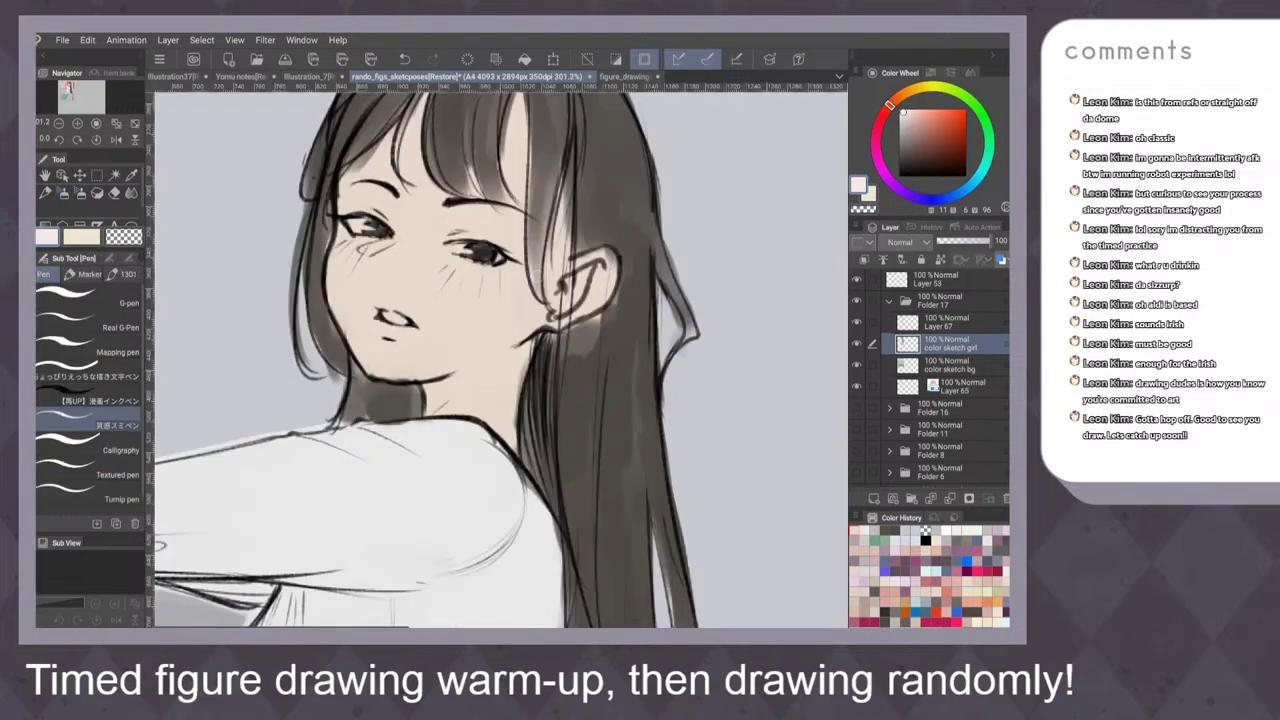
{"action": "scroll", "coordinate": [540, 322], "scroll_direction": "up", "scroll_amount": 5}
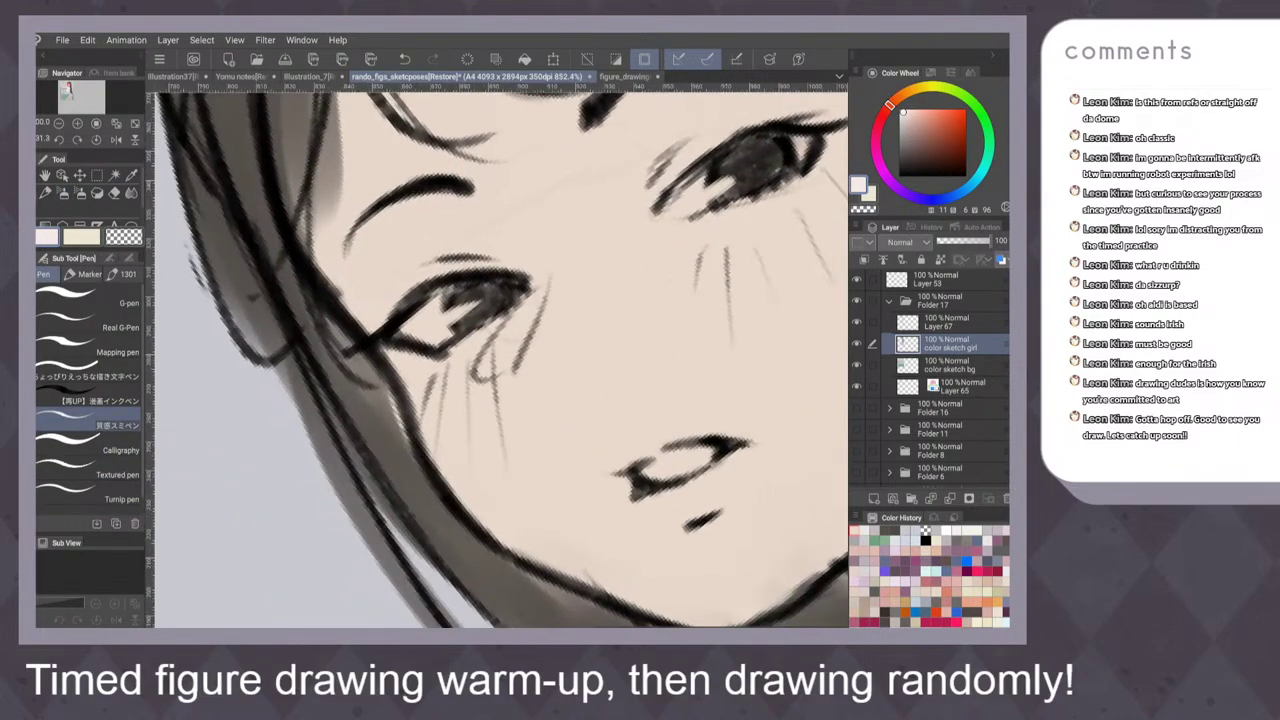
{"action": "left_click_drag", "start_coordinate": [428, 338], "coordinate": [446, 326]}
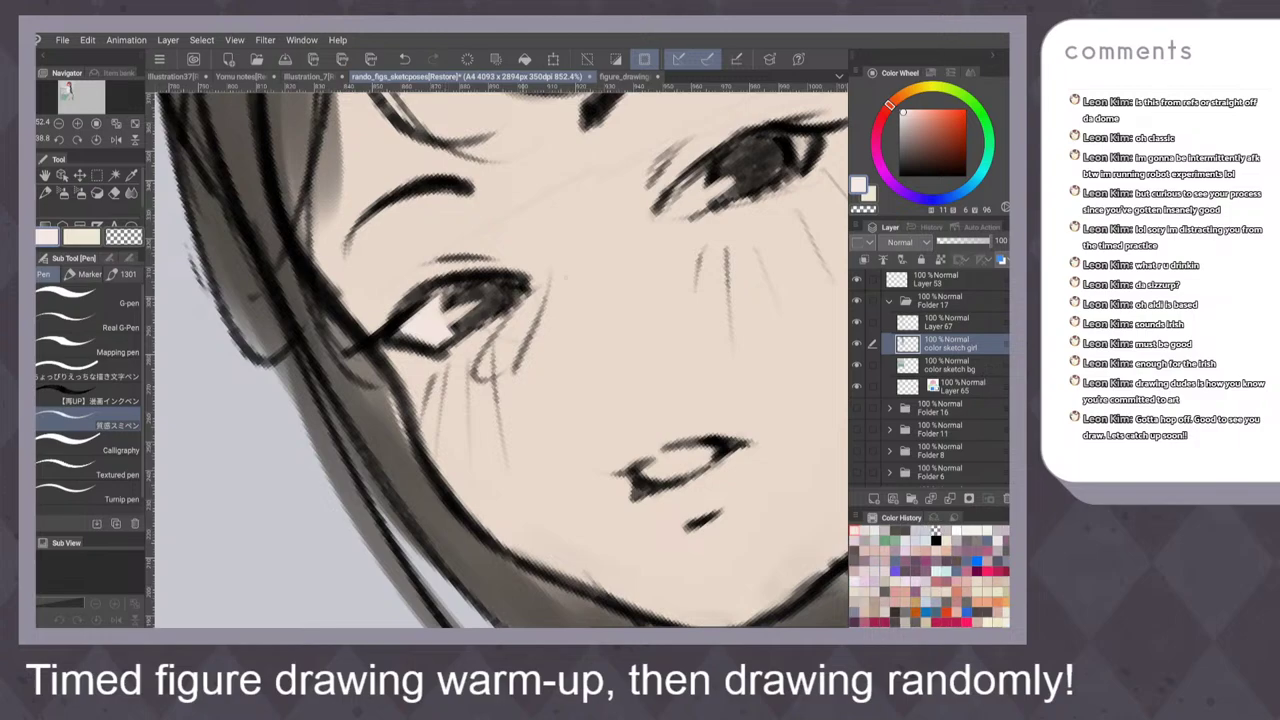
{"action": "left_click_drag", "start_coordinate": [691, 202], "coordinate": [733, 179]}
Undo the last eye stroke and paint the whites of both eyes pure white (saturation 0, brightness 100)
{"action": "left_click", "coordinate": [900, 110]}
{"action": "key", "text": "ctrl+z"}
{"action": "left_click", "coordinate": [433, 324]}
{"action": "left_click_drag", "start_coordinate": [439, 321], "coordinate": [465, 307]}
{"action": "left_click", "coordinate": [688, 198]}
{"action": "left_click", "coordinate": [673, 280]}
{"action": "left_click", "coordinate": [645, 310]}
{"action": "scroll", "coordinate": [645, 310], "scroll_direction": "down", "scroll_amount": 8}
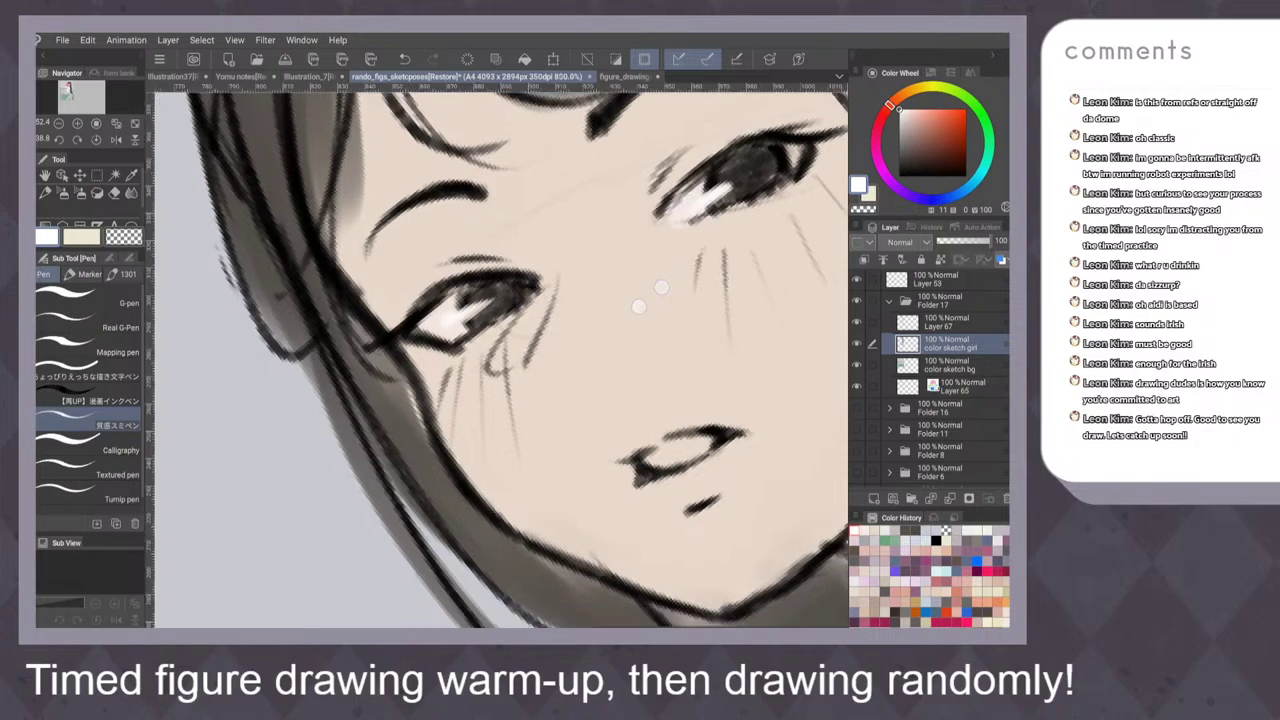
Add blush to both cheeks with the Soft airbrush in salmon pink (hue 6, saturation 33, brightness 82)
{"action": "scroll", "coordinate": [688, 328], "scroll_direction": "down", "scroll_amount": 3}
{"action": "scroll", "coordinate": [620, 393], "scroll_direction": "up", "scroll_amount": 6}
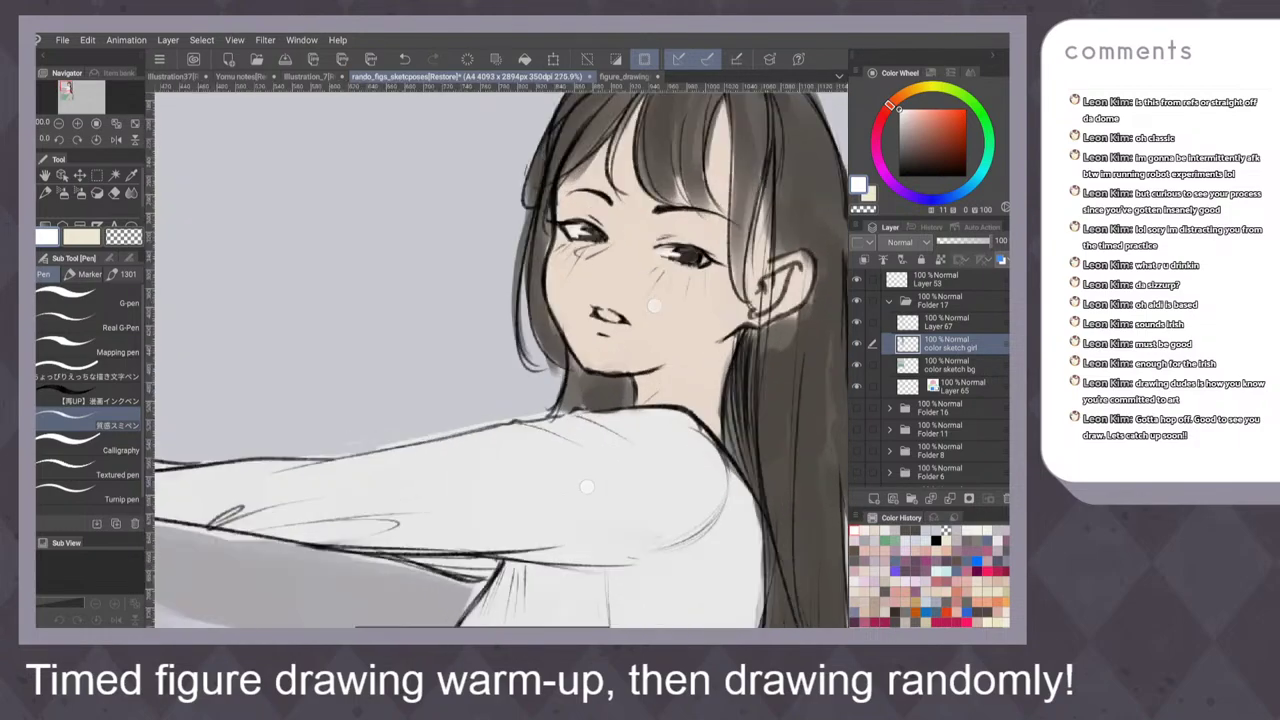
{"action": "scroll", "coordinate": [538, 435], "scroll_direction": "up", "scroll_amount": 1}
{"action": "left_click", "coordinate": [921, 121]}
{"action": "left_click", "coordinate": [886, 109]}
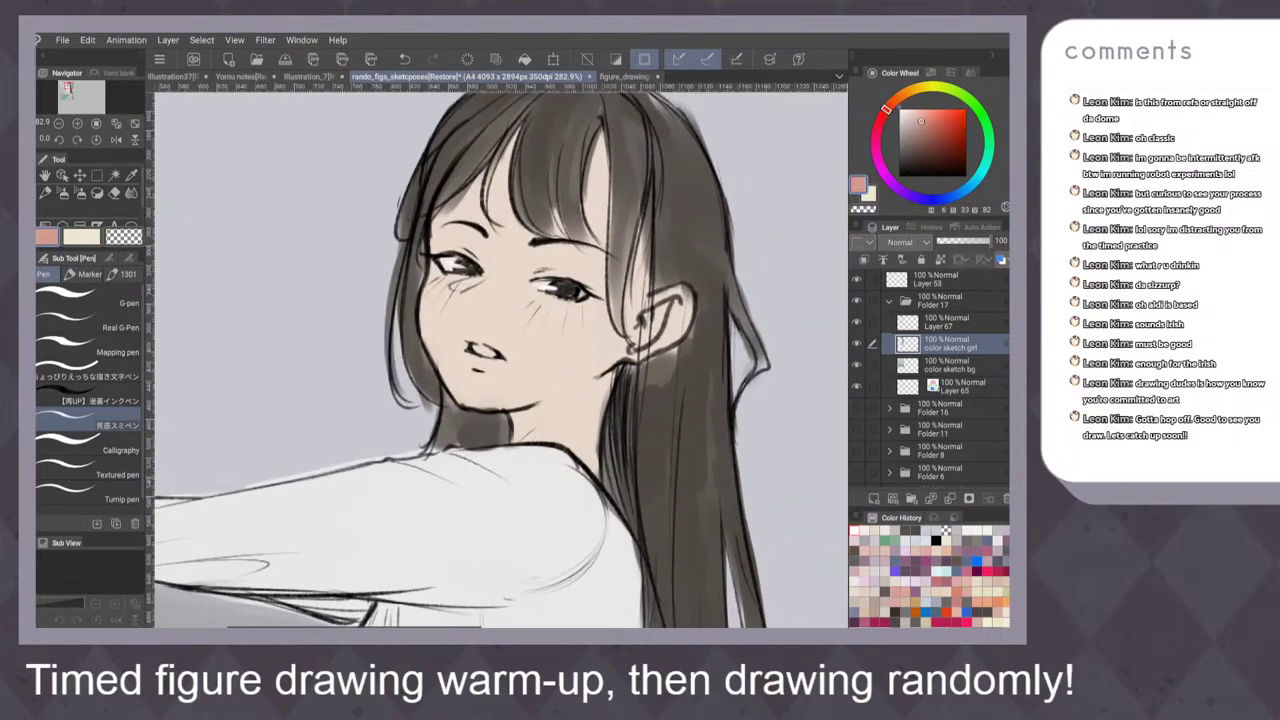
{"action": "key", "text": "b"}
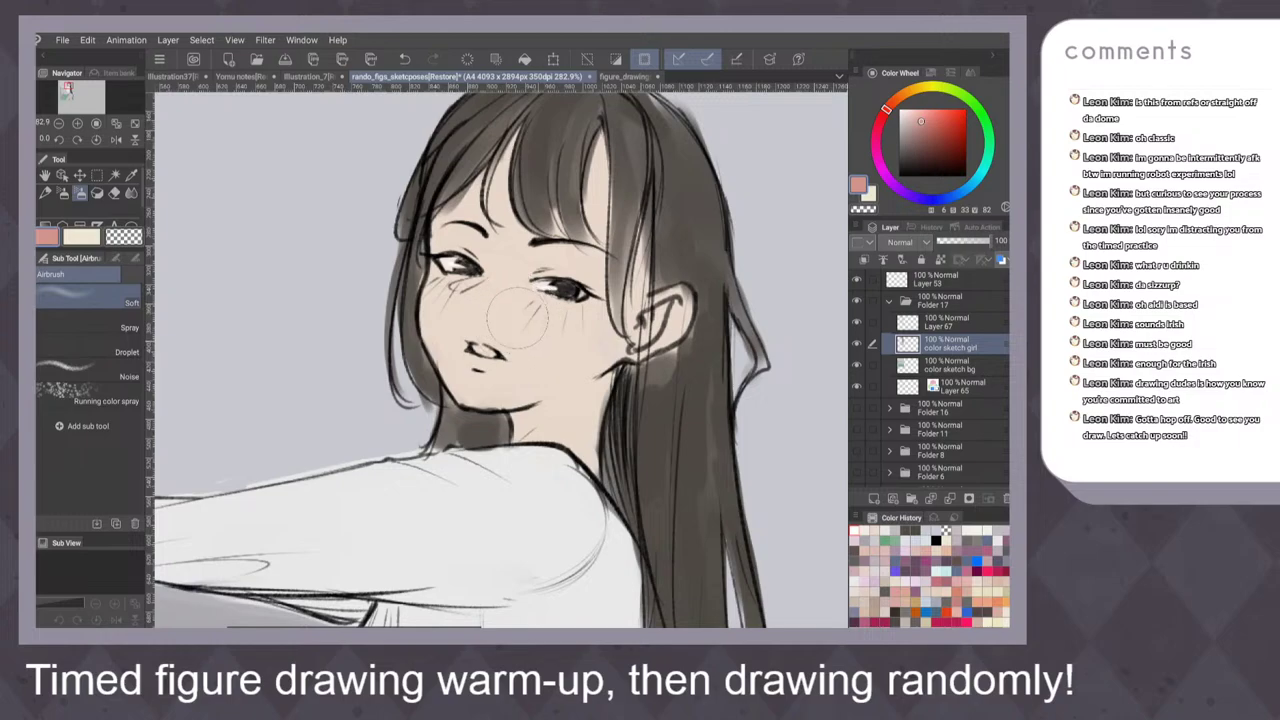
{"action": "mouse_move", "coordinate": [530, 318]}
{"action": "left_mouse_down"}
{"action": "mouse_move", "coordinate": [570, 325]}
{"action": "mouse_move", "coordinate": [524, 320]}
{"action": "mouse_move", "coordinate": [555, 330]}
{"action": "left_mouse_up"}
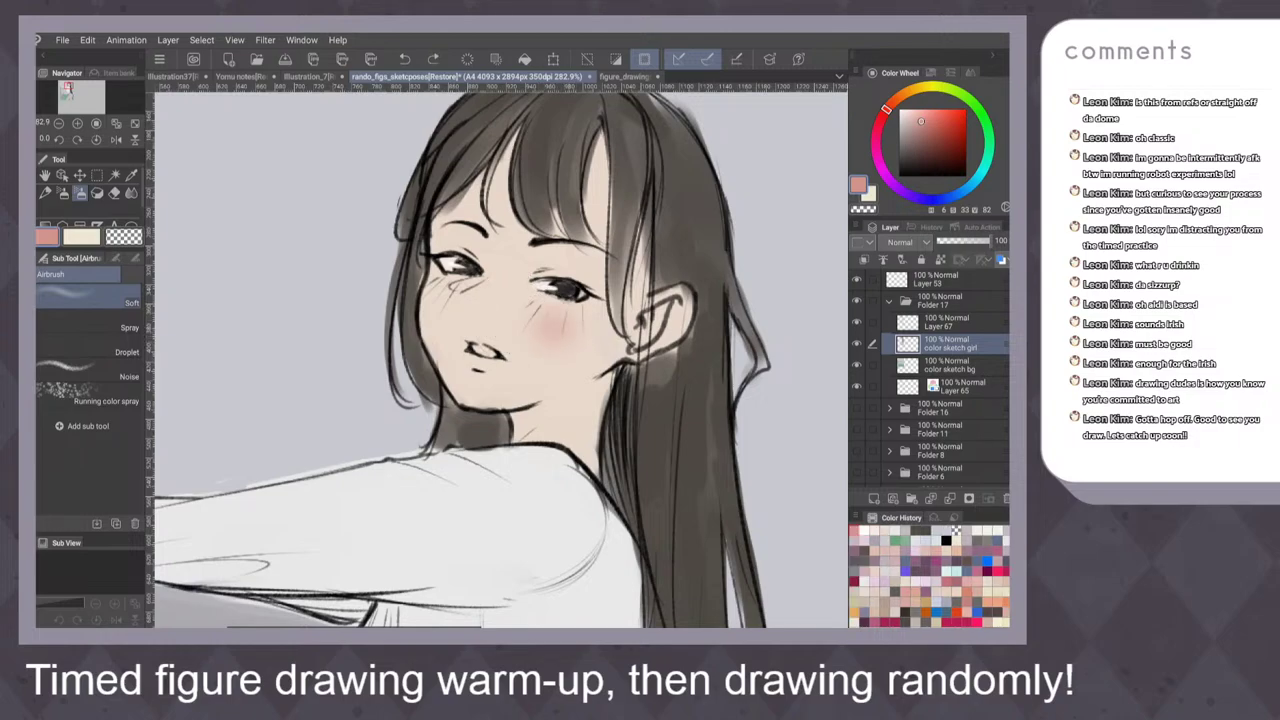
{"action": "key", "text": "ctrl+z"}
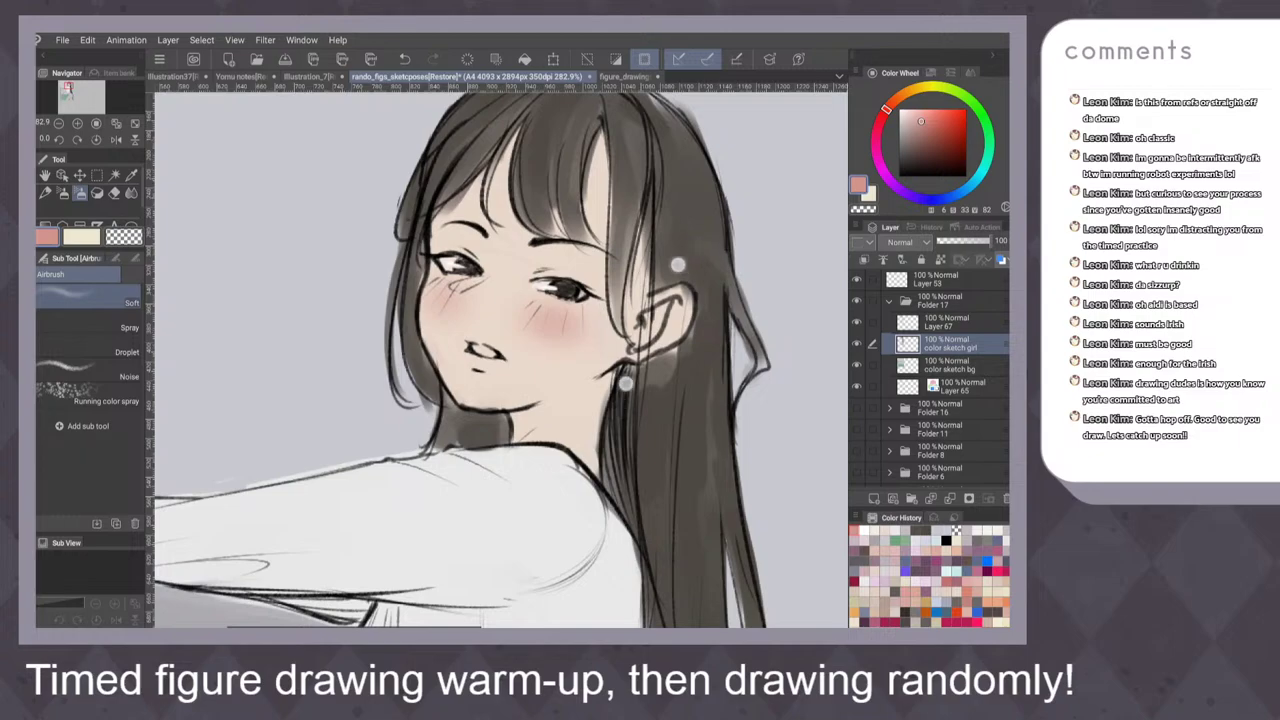
Sample the skin tone, shift it to dusty pink (hue 14, saturation 24, brightness 84) and switch to the Dense watercolor brush
{"action": "scroll", "coordinate": [656, 326], "scroll_direction": "down", "scroll_amount": 7}
{"action": "key", "text": "h"}
{"action": "key", "text": "h"}
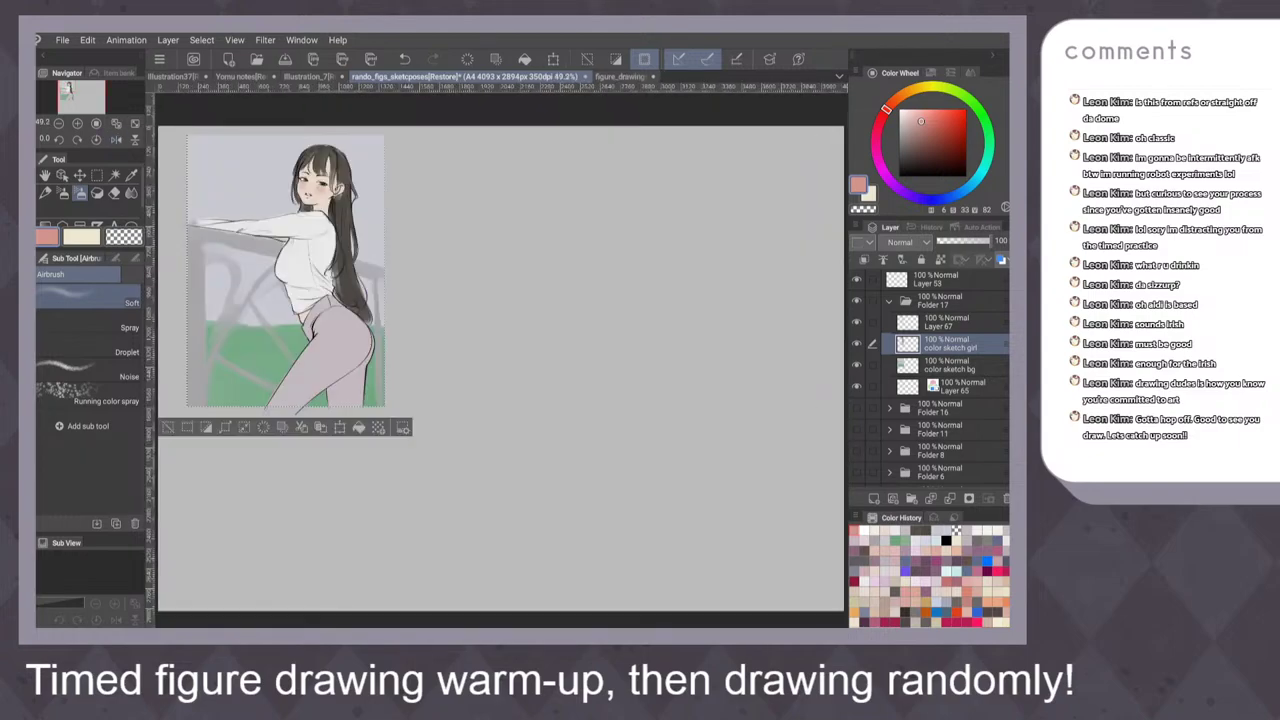
{"action": "scroll", "coordinate": [394, 229], "scroll_direction": "up", "scroll_amount": 5}
{"action": "scroll", "coordinate": [390, 318], "scroll_direction": "up", "scroll_amount": 5}
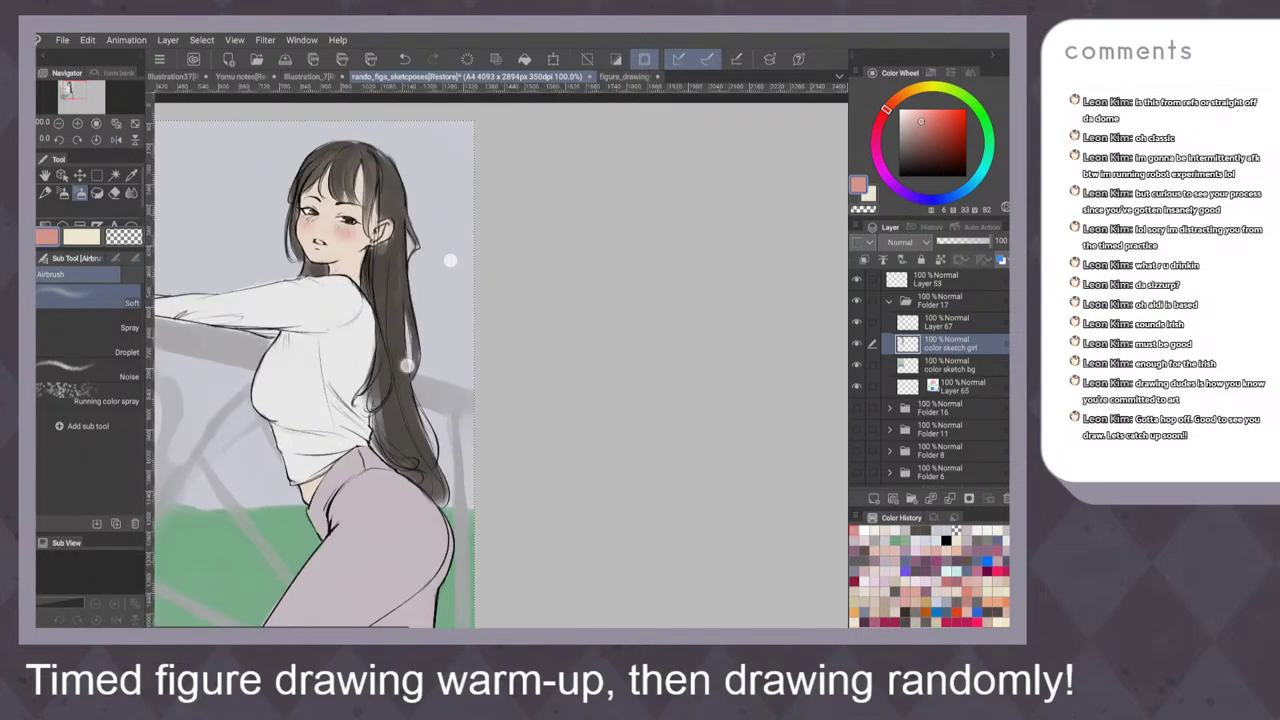
{"action": "left_click", "coordinate": [385, 326], "text": "alt"}
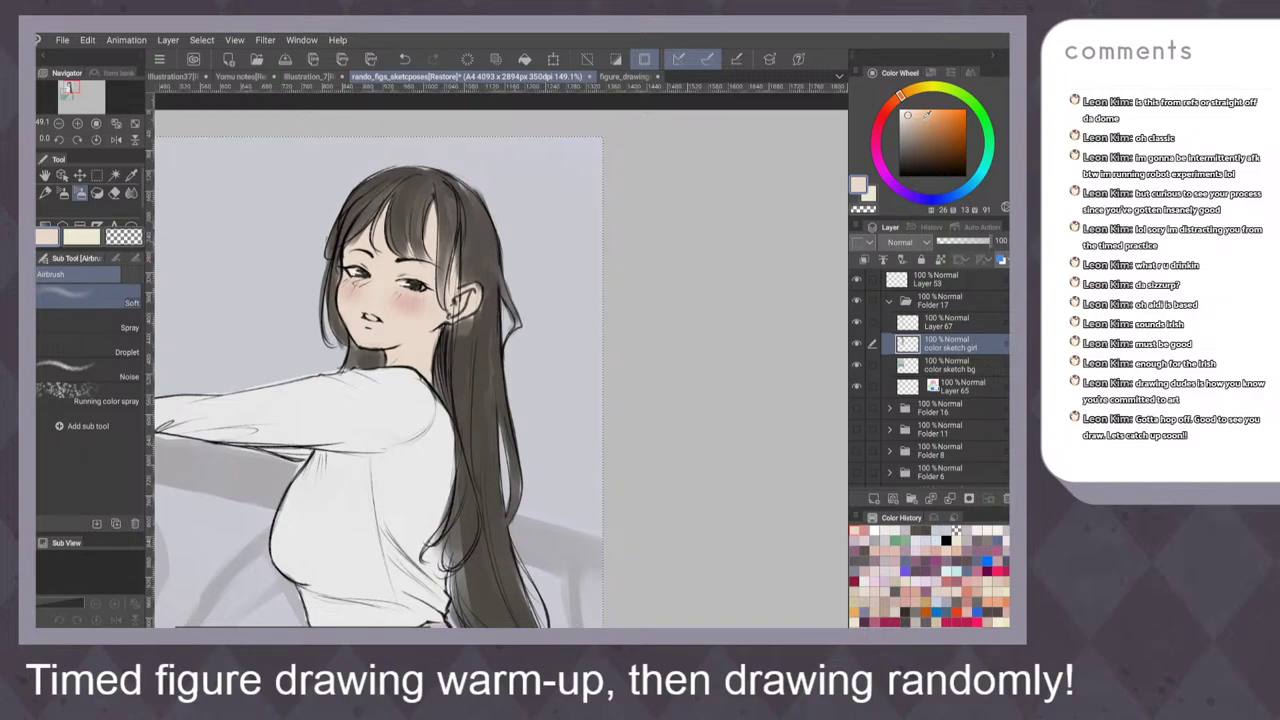
{"action": "left_click", "coordinate": [922, 117]}
{"action": "mouse_move", "coordinate": [901, 95]}
{"action": "left_mouse_down"}
{"action": "mouse_move", "coordinate": [915, 120]}
{"action": "mouse_move", "coordinate": [891, 103]}
{"action": "left_mouse_up"}
{"action": "left_click", "coordinate": [922, 117]}
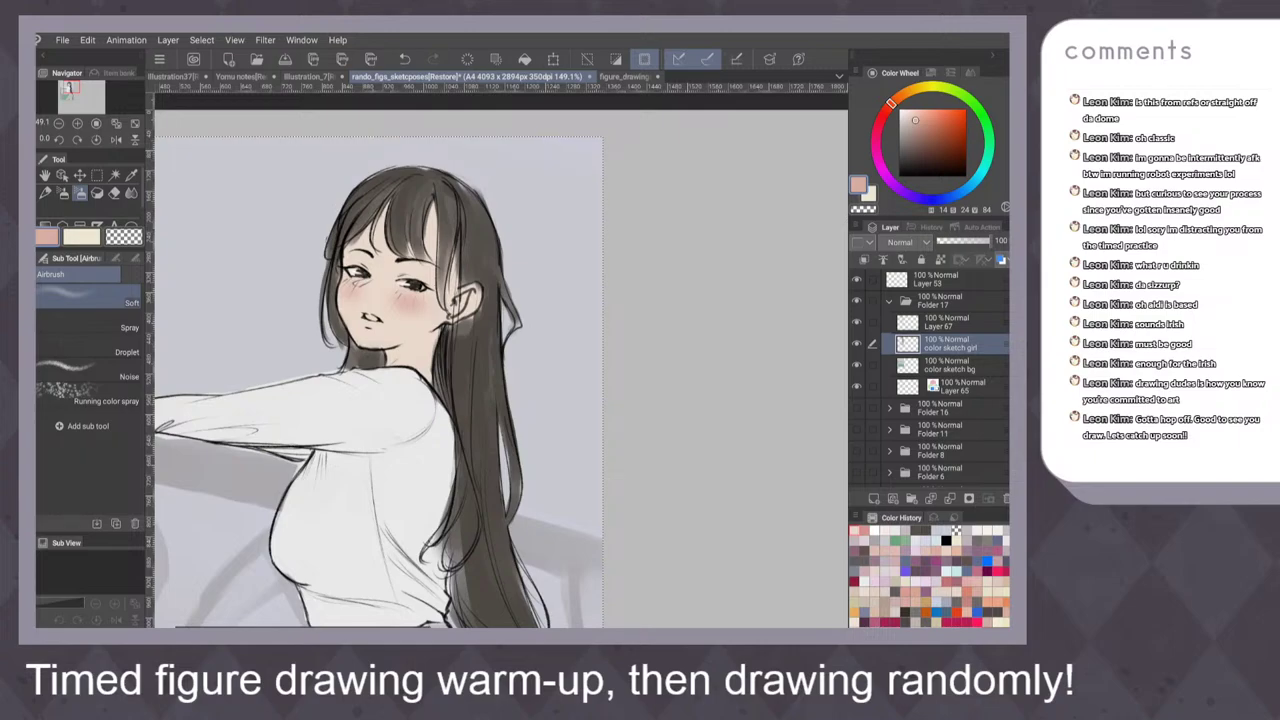
{"action": "key", "text": "b"}
{"action": "scroll", "coordinate": [475, 332], "scroll_direction": "up", "scroll_amount": 5}
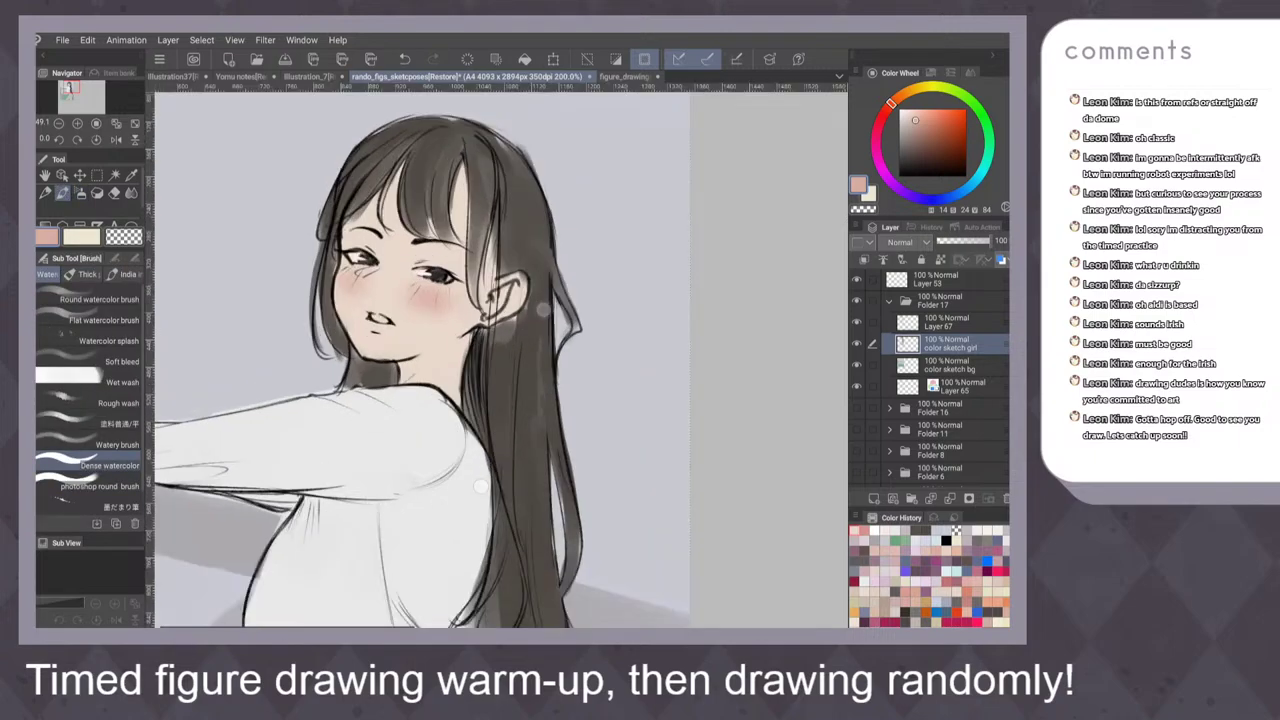
Try shading the neck under the jaw in the dusty pink and undo the strokes
{"action": "left_click_drag", "start_coordinate": [426, 364], "coordinate": [455, 350]}
{"action": "key", "text": "ctrl+z"}
{"action": "mouse_move", "coordinate": [407, 384]}
{"action": "left_mouse_down"}
{"action": "mouse_move", "coordinate": [468, 348]}
{"action": "mouse_move", "coordinate": [484, 408]}
{"action": "mouse_move", "coordinate": [466, 412]}
{"action": "mouse_move", "coordinate": [474, 420]}
{"action": "left_mouse_up"}
{"action": "key", "text": "ctrl+0"}
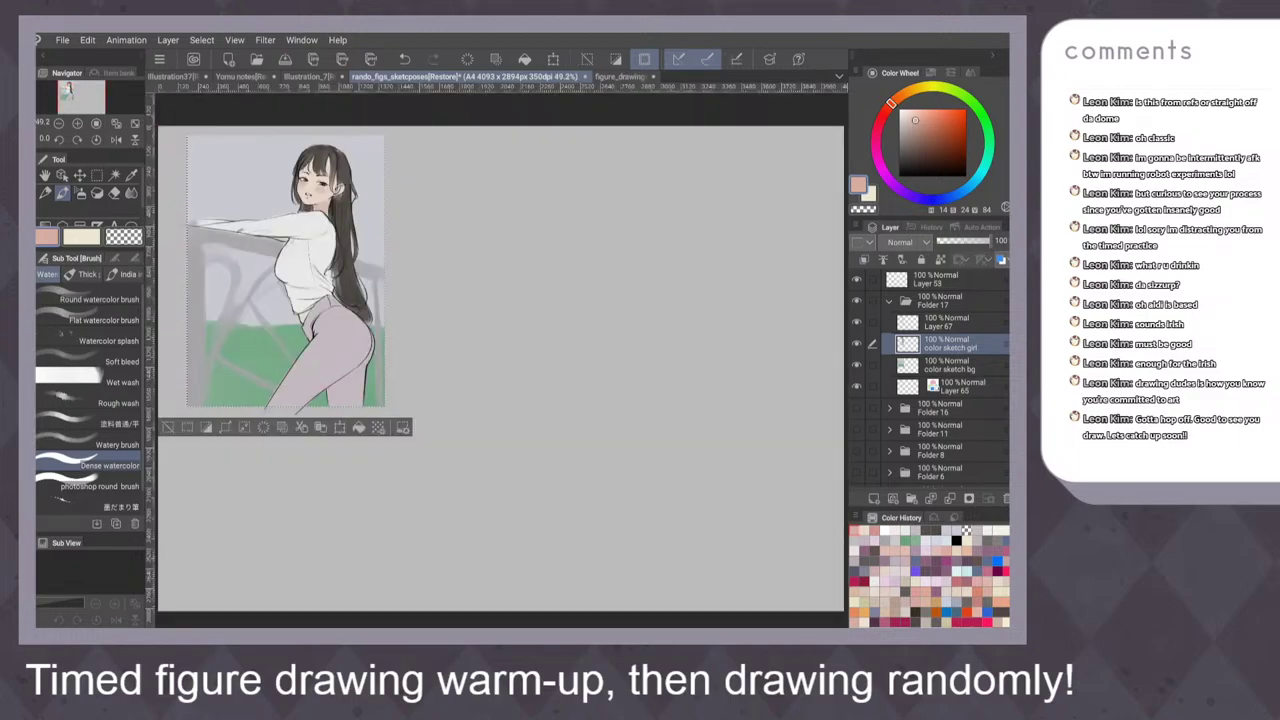
{"action": "scroll", "coordinate": [490, 290], "scroll_direction": "up", "scroll_amount": 7}
{"action": "key", "text": "ctrl+z"}
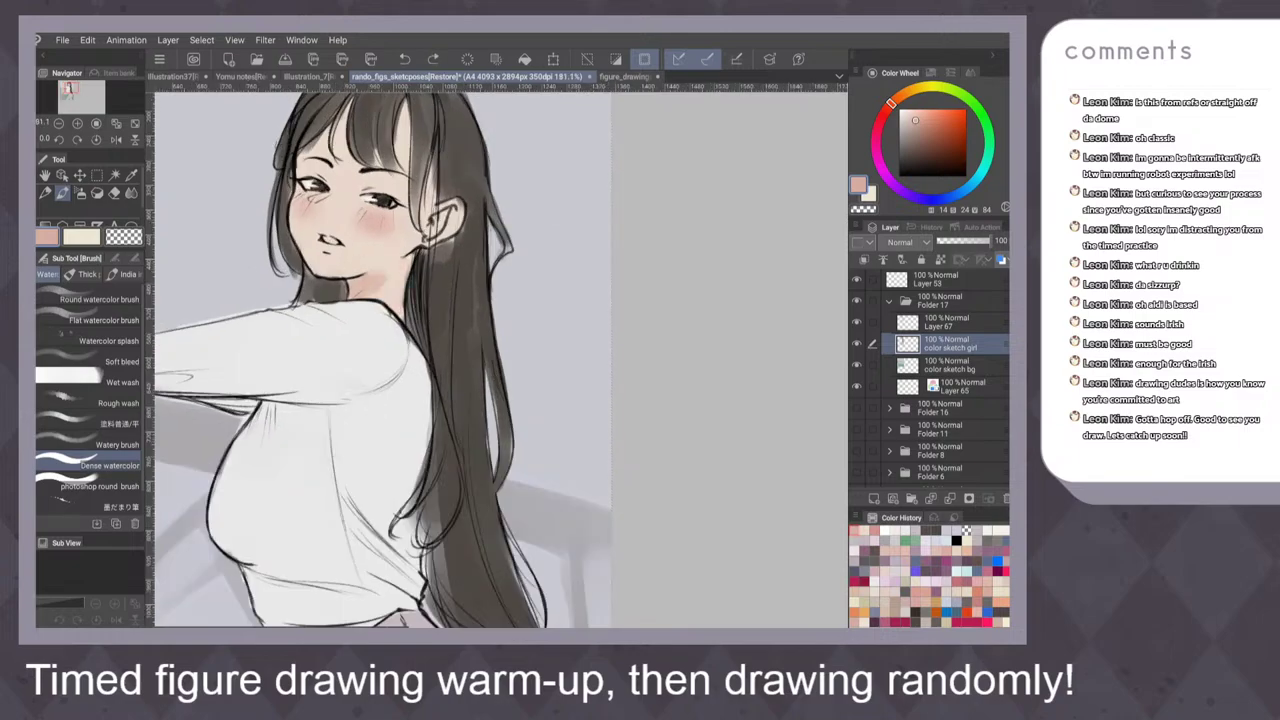
{"action": "key", "text": "ctrl+z"}
Shade the neck and the underside of the jaw up to the ear in orange-red (hue 14, saturation 57, brightness 77)
{"action": "left_click", "coordinate": [937, 124]}
{"action": "mouse_move", "coordinate": [351, 292]}
{"action": "left_mouse_down"}
{"action": "mouse_move", "coordinate": [402, 264]}
{"action": "mouse_move", "coordinate": [386, 289]}
{"action": "mouse_move", "coordinate": [402, 312]}
{"action": "left_mouse_up"}
{"action": "mouse_move", "coordinate": [407, 259]}
{"action": "left_mouse_down"}
{"action": "mouse_move", "coordinate": [369, 288]}
{"action": "mouse_move", "coordinate": [387, 297]}
{"action": "mouse_move", "coordinate": [404, 263]}
{"action": "left_mouse_up"}
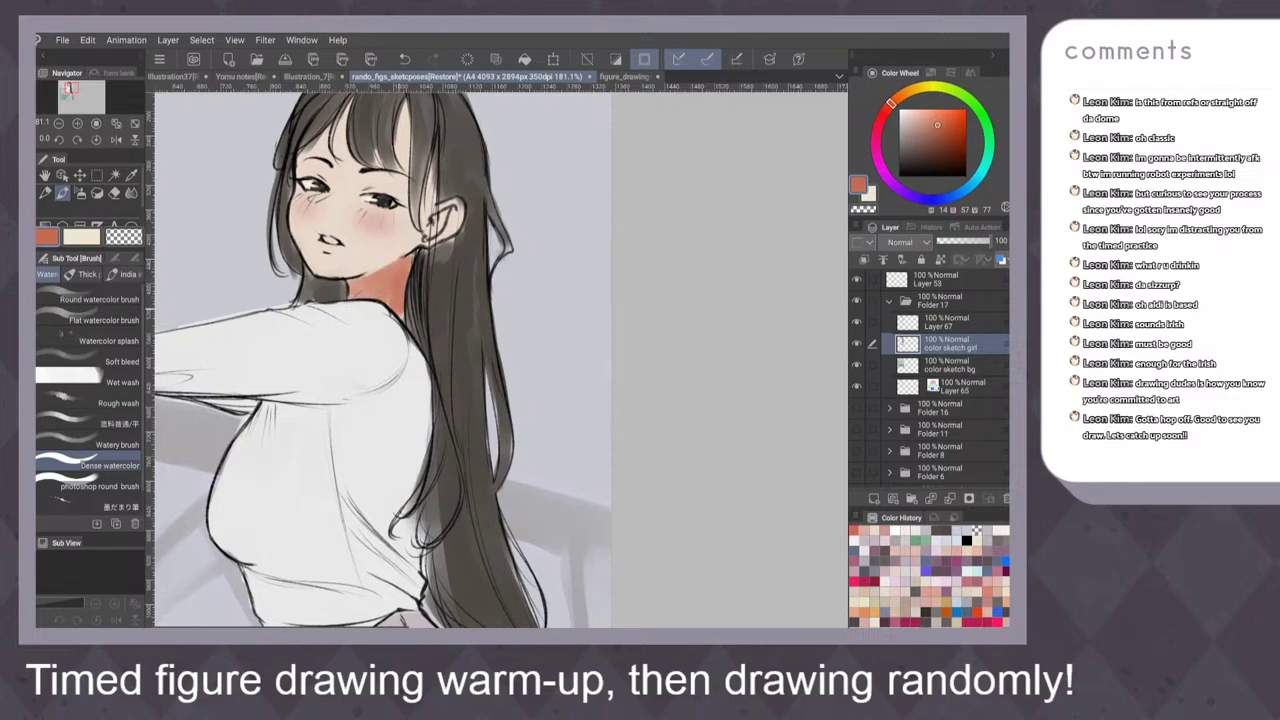
{"action": "key", "text": "ctrl+0"}
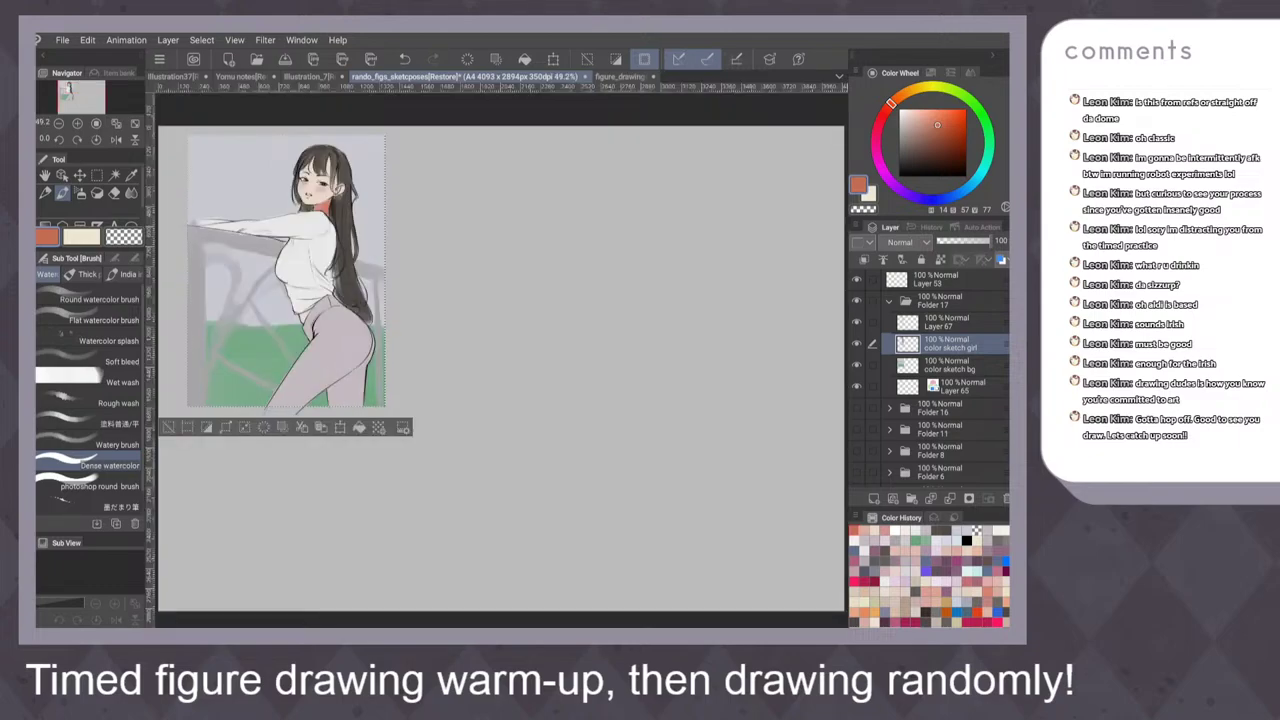
{"action": "scroll", "coordinate": [451, 209], "scroll_direction": "up", "scroll_amount": 5}
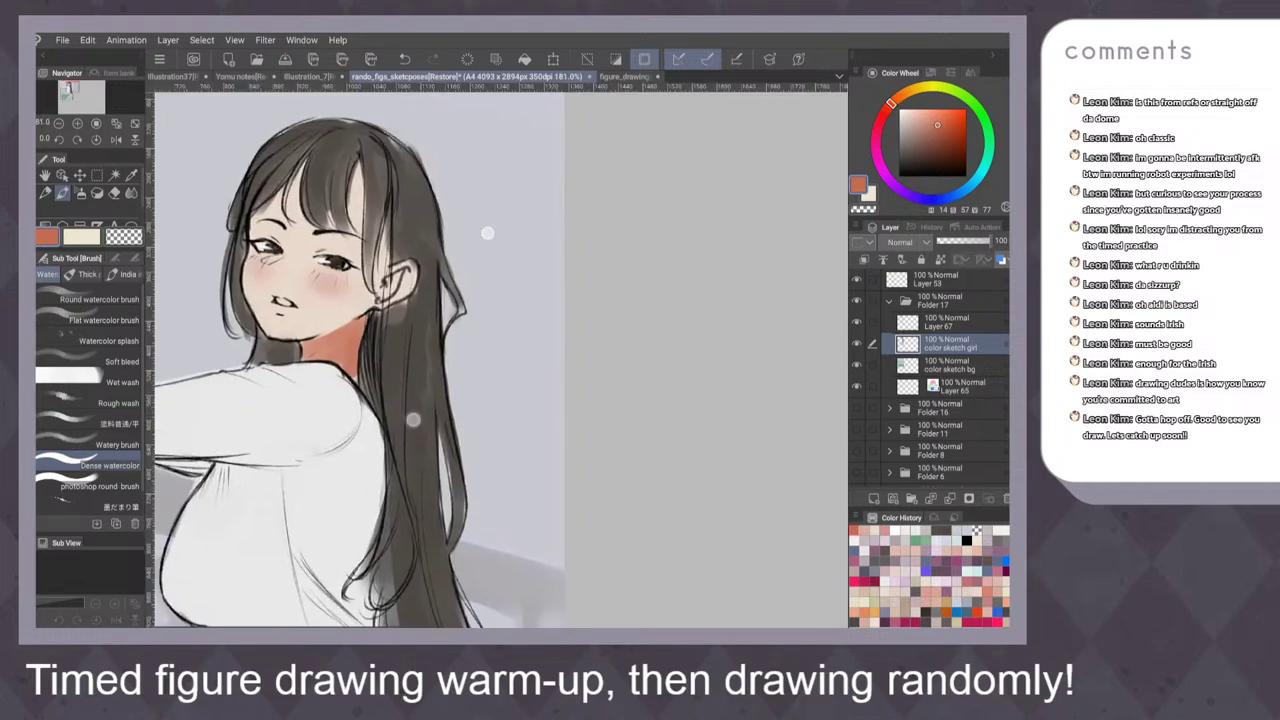
{"action": "scroll", "coordinate": [487, 233], "scroll_direction": "up", "scroll_amount": 2}
{"action": "mouse_move", "coordinate": [352, 354]}
{"action": "left_mouse_down"}
{"action": "mouse_move", "coordinate": [308, 384]}
{"action": "mouse_move", "coordinate": [382, 340]}
{"action": "mouse_move", "coordinate": [296, 388]}
{"action": "left_mouse_up"}
{"action": "left_click_drag", "start_coordinate": [386, 336], "coordinate": [348, 368]}
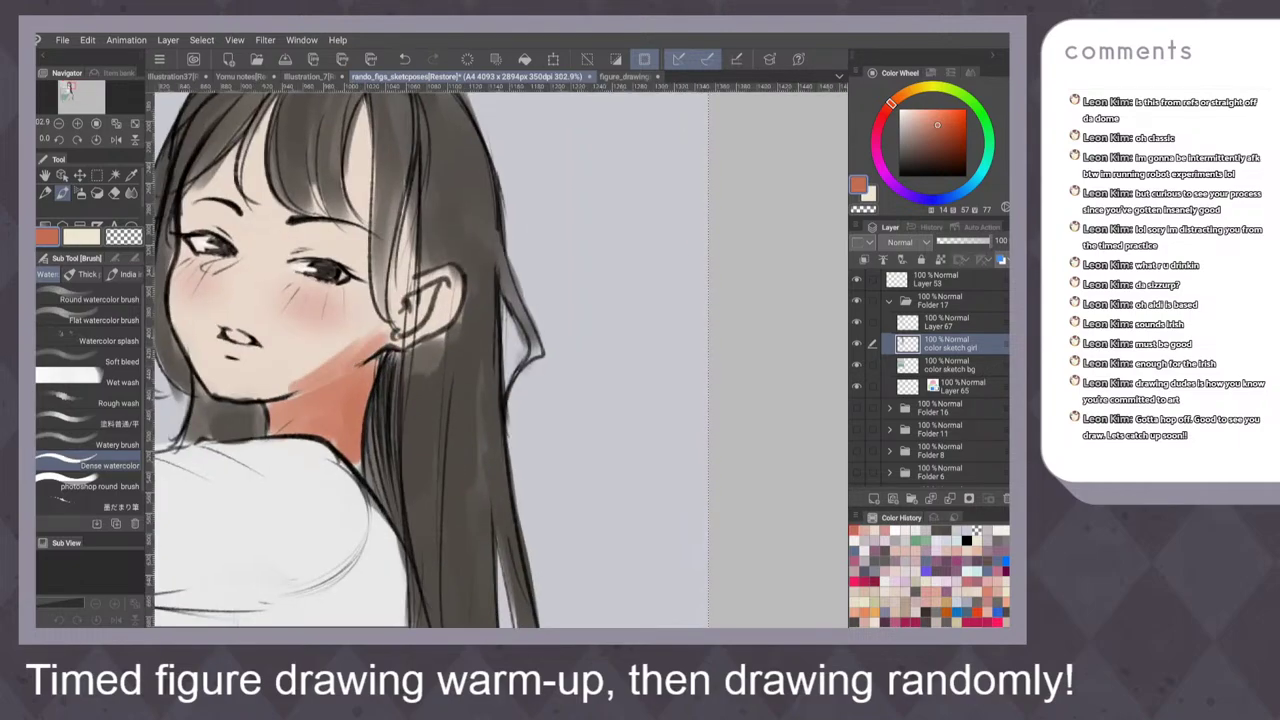
{"action": "mouse_move", "coordinate": [374, 320]}
{"action": "left_mouse_down"}
{"action": "mouse_move", "coordinate": [270, 397]}
{"action": "mouse_move", "coordinate": [386, 334]}
{"action": "left_mouse_up"}
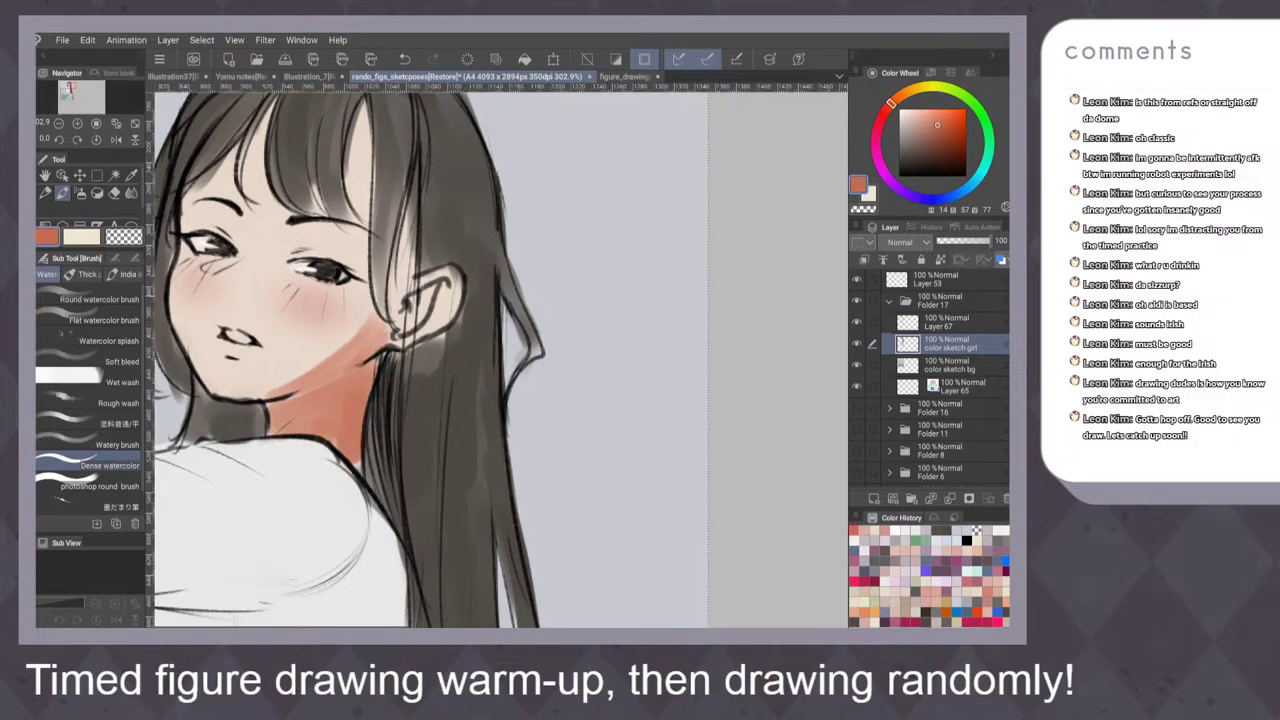
Paint over the ear area with the sampled dark hair color (hue 30, saturation 12, brightness 32)
{"action": "left_click", "coordinate": [478, 246], "text": "alt"}
{"action": "left_click_drag", "start_coordinate": [434, 250], "coordinate": [422, 362]}
{"action": "left_click_drag", "start_coordinate": [456, 276], "coordinate": [440, 334]}
{"action": "left_click_drag", "start_coordinate": [420, 250], "coordinate": [400, 362]}
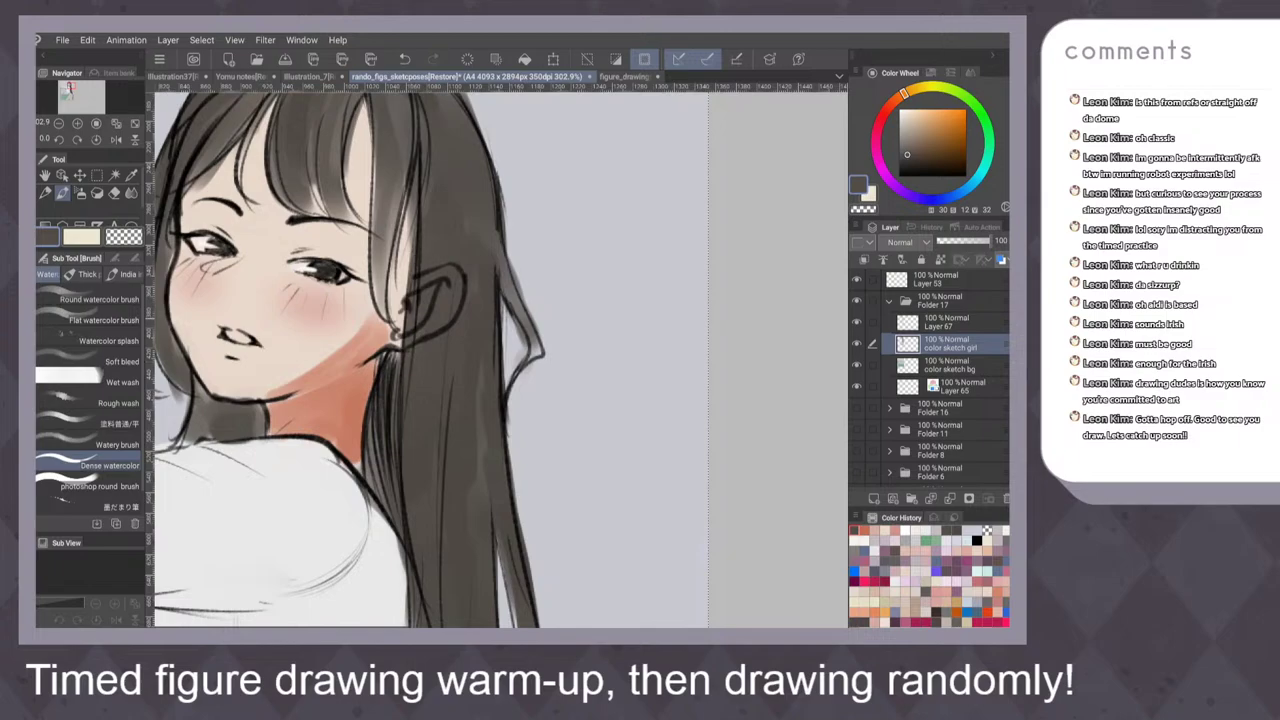
Add the neck's orange-red shadow to the skin in front of the ear and soften the jaw shadow with the Paint and apply brush
{"action": "left_click", "coordinate": [342, 426], "text": "alt"}
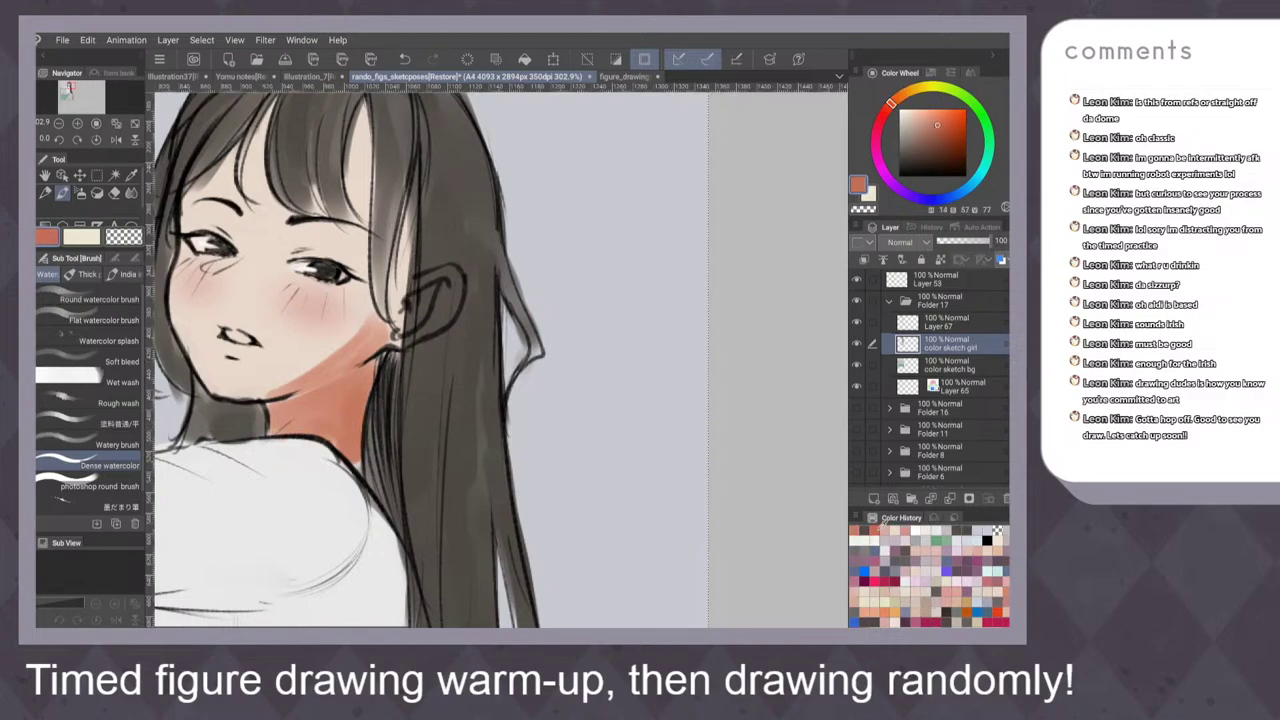
{"action": "mouse_move", "coordinate": [409, 226]}
{"action": "left_mouse_down"}
{"action": "mouse_move", "coordinate": [396, 348]}
{"action": "mouse_move", "coordinate": [342, 366]}
{"action": "left_mouse_up"}
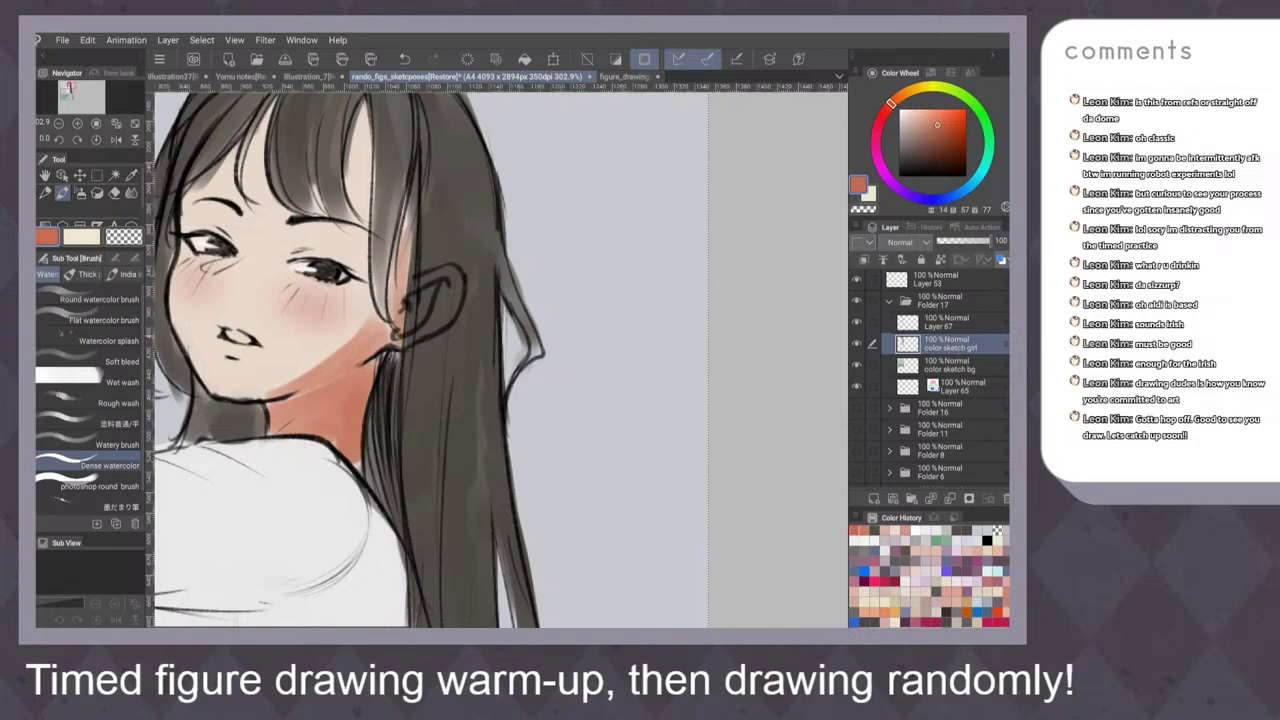
{"action": "scroll", "coordinate": [537, 360], "scroll_direction": "down", "scroll_amount": 4}
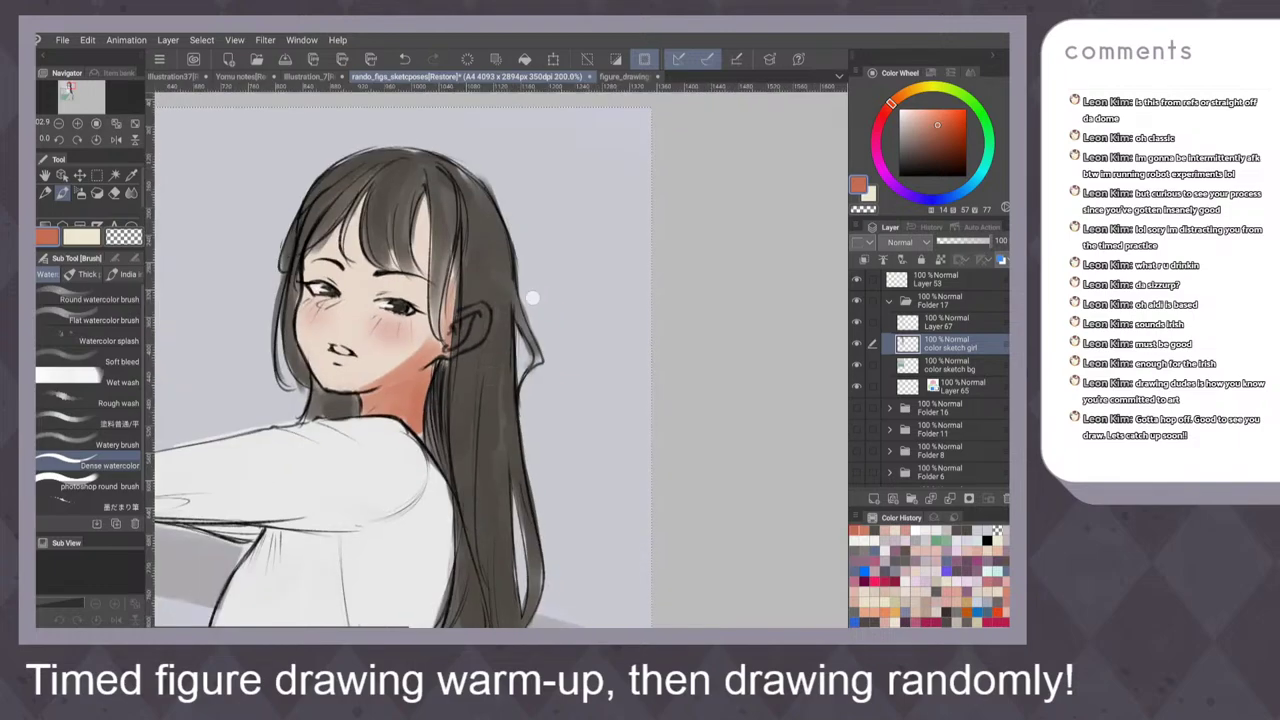
{"action": "scroll", "coordinate": [509, 374], "scroll_direction": "up", "scroll_amount": 4}
{"action": "left_click", "coordinate": [86, 274]}
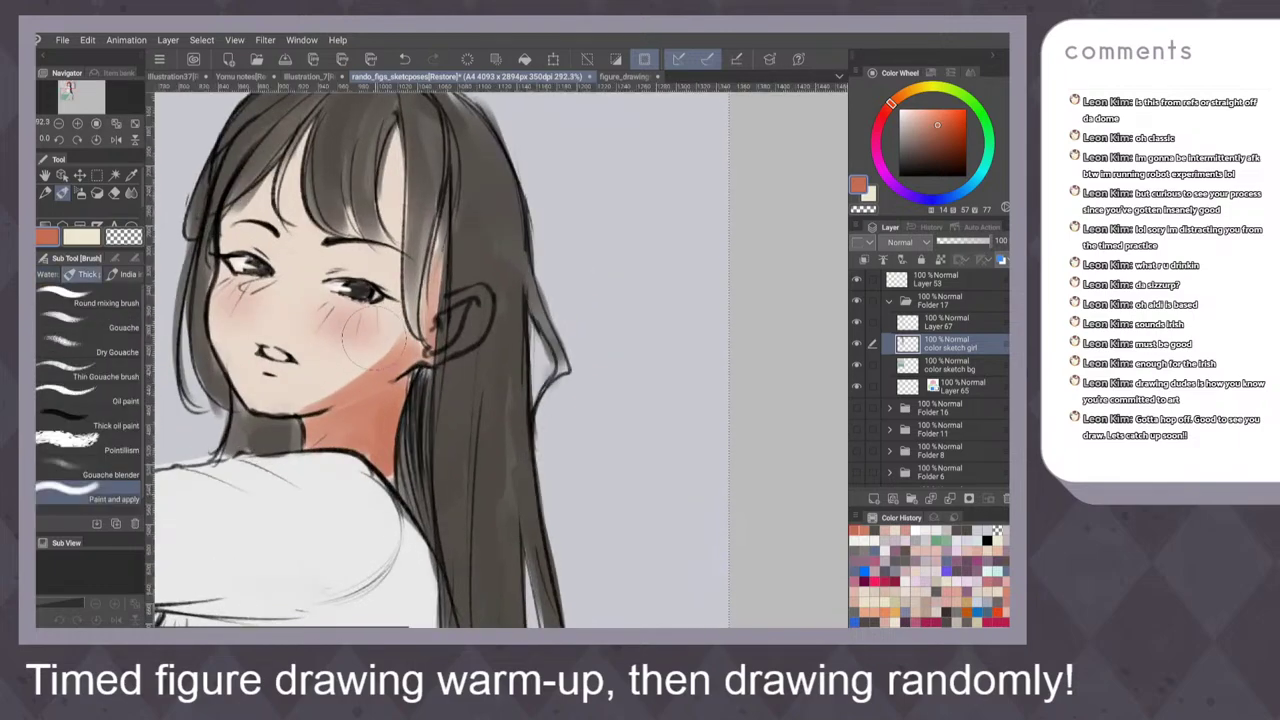
{"action": "left_click_drag", "start_coordinate": [382, 358], "coordinate": [284, 414]}
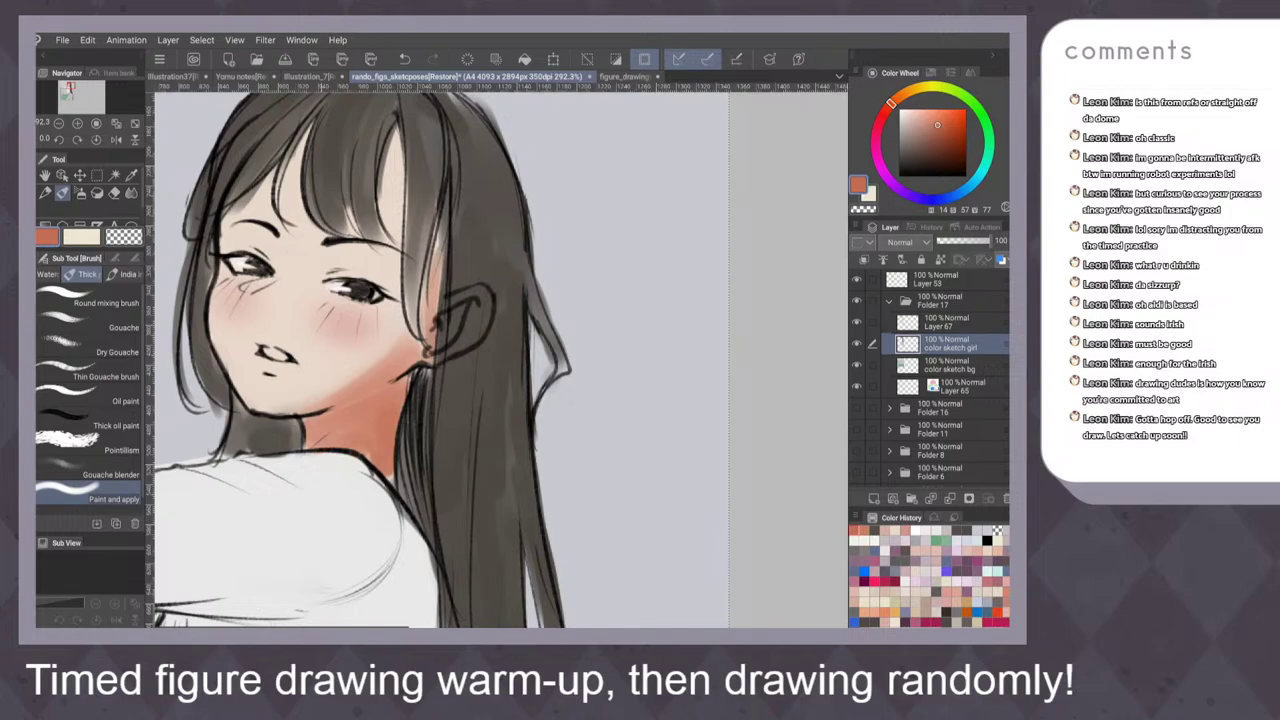
Examine the whole figure in full and mirrored view to check the neck and jaw shading
{"action": "scroll", "coordinate": [546, 345], "scroll_direction": "down", "scroll_amount": 8}
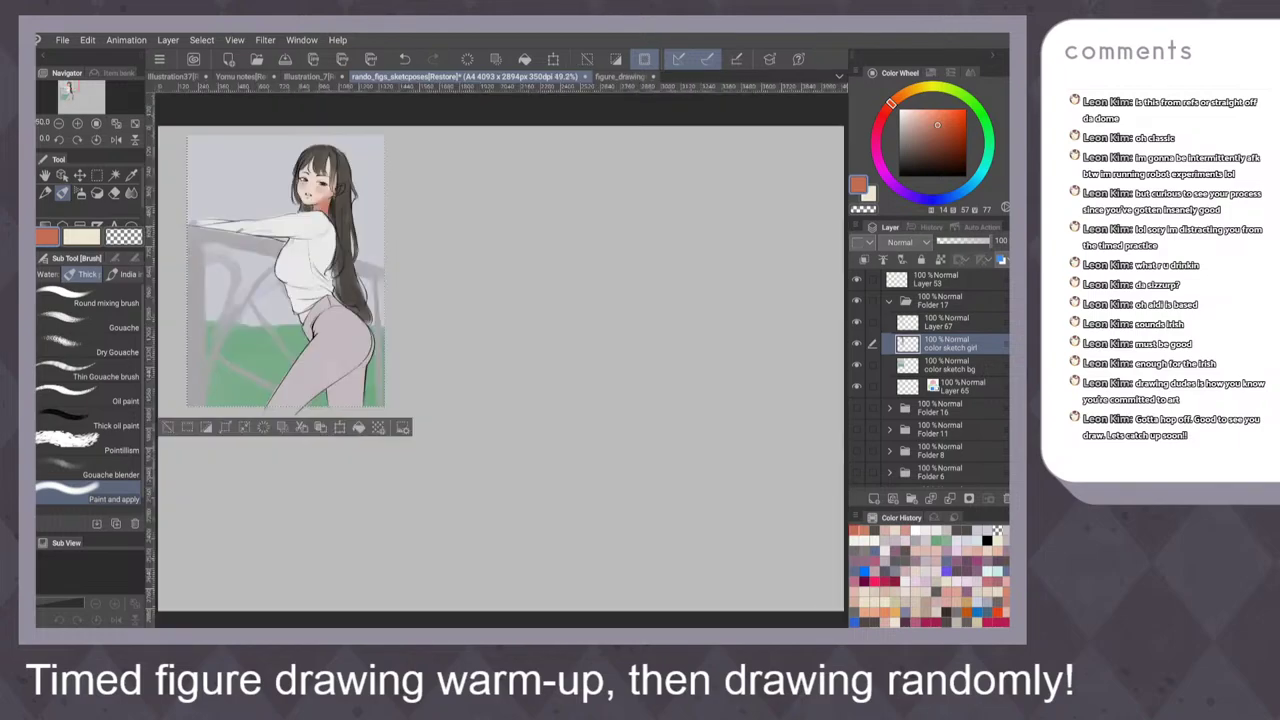
{"action": "key", "text": "h"}
{"action": "key", "text": "h"}
{"action": "scroll", "coordinate": [537, 253], "scroll_direction": "up", "scroll_amount": 4}
{"action": "scroll", "coordinate": [554, 311], "scroll_direction": "up", "scroll_amount": 2}
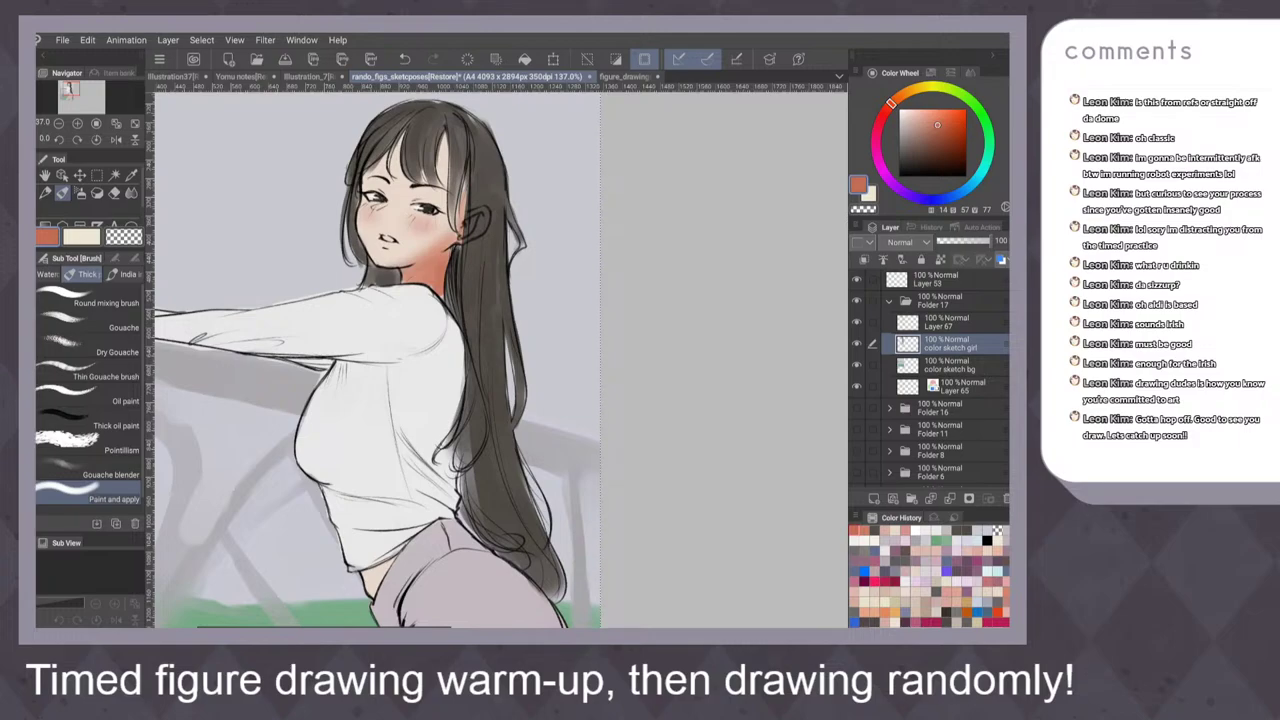
{"action": "key", "text": "h"}
{"action": "key", "text": "h"}
Reselect the orange-red (hue 14, saturation 57, brightness 77) and the Dense watercolor brush for detail shading on the face
{"action": "left_click", "coordinate": [353, 422], "text": "alt"}
{"action": "key", "text": "b"}
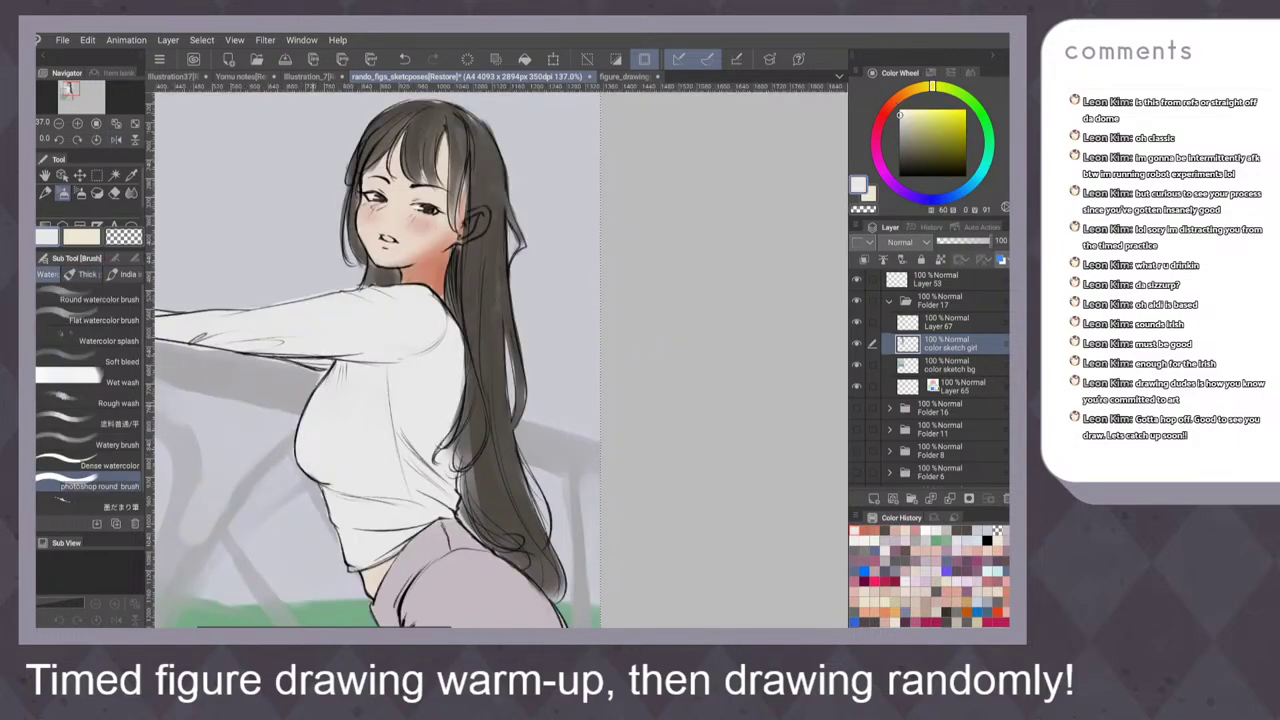
{"action": "scroll", "coordinate": [543, 323], "scroll_direction": "up", "scroll_amount": 2}
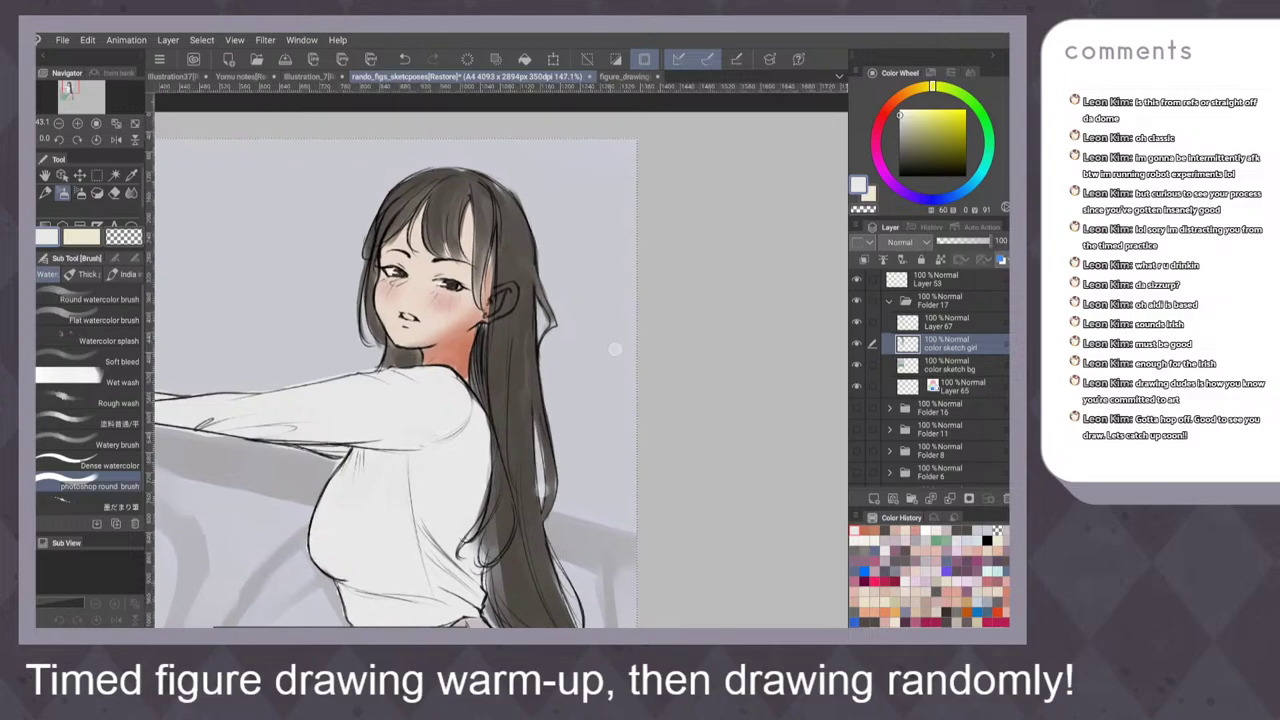
{"action": "left_click", "coordinate": [861, 528]}
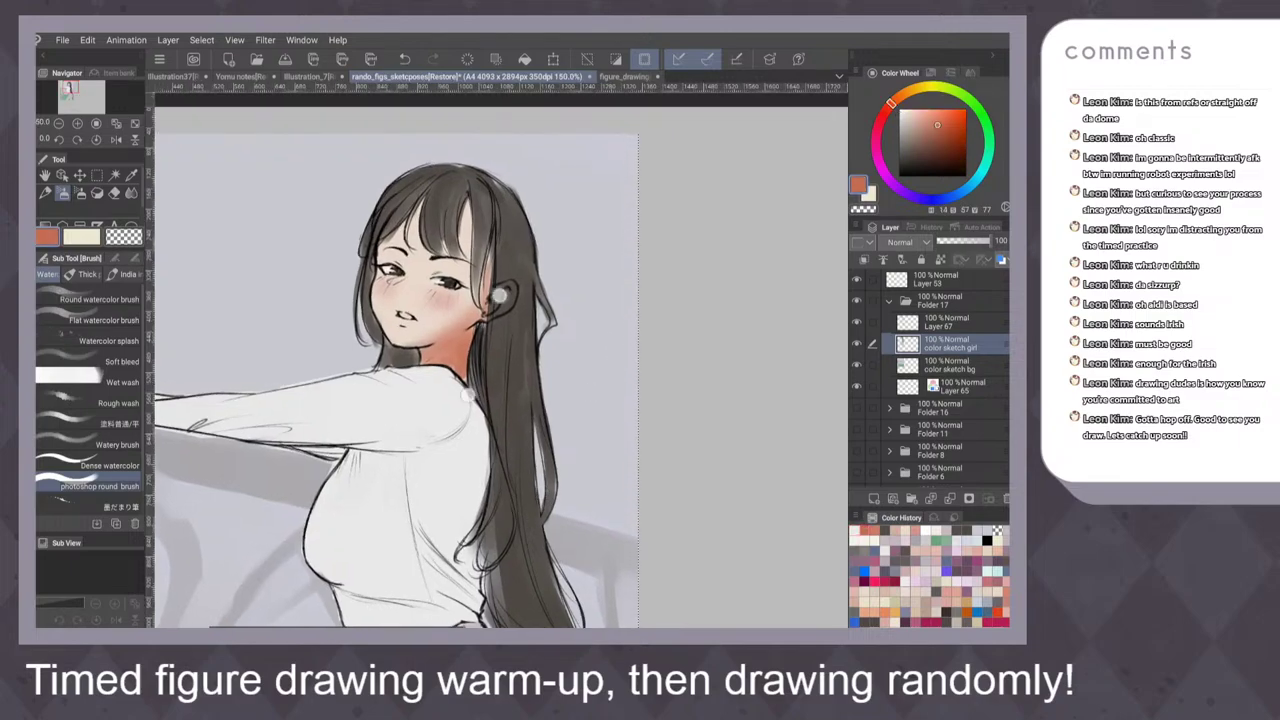
{"action": "scroll", "coordinate": [485, 345], "scroll_direction": "up", "scroll_amount": 3}
{"action": "left_click", "coordinate": [109, 466]}
{"action": "scroll", "coordinate": [530, 350], "scroll_direction": "up", "scroll_amount": 5}
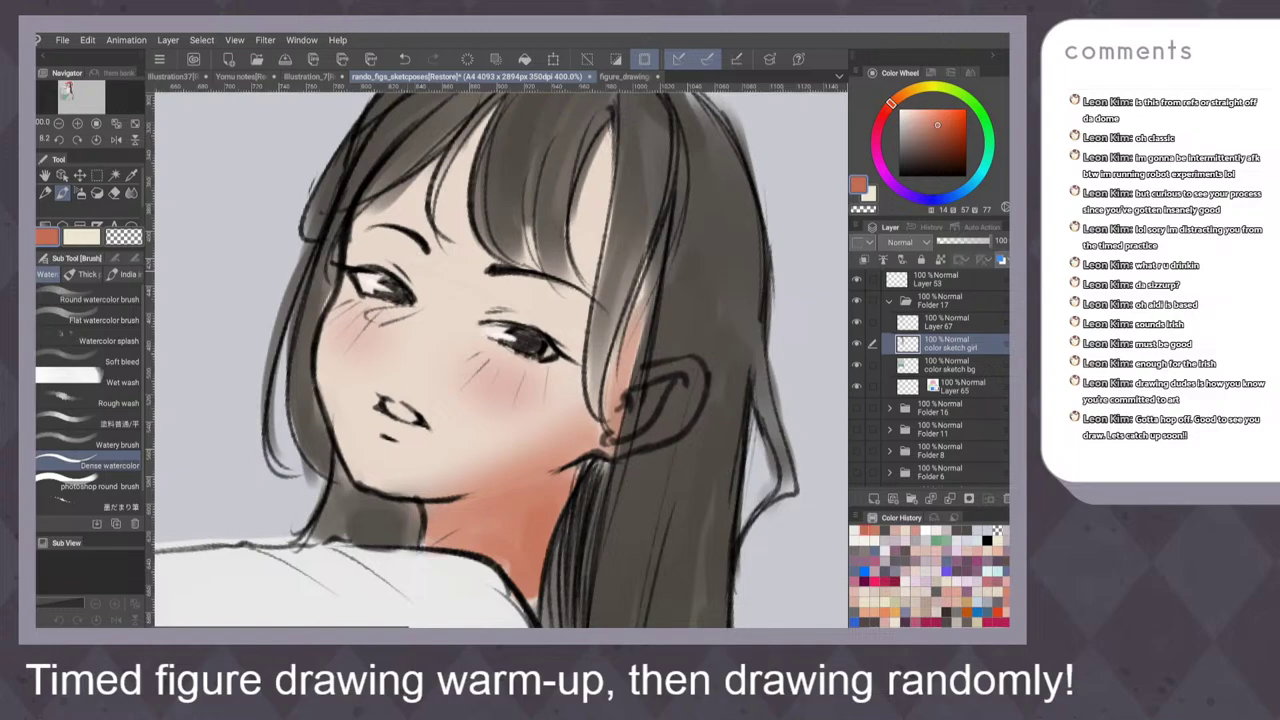
Try orange-red shading between the brow and inner corner of the eye farther from the ear, undoing each stroke
{"action": "left_click_drag", "start_coordinate": [412, 270], "coordinate": [405, 280]}
{"action": "key", "text": "ctrl+z"}
{"action": "left_click_drag", "start_coordinate": [420, 247], "coordinate": [416, 280]}
{"action": "scroll", "coordinate": [500, 350], "scroll_direction": "down", "scroll_amount": 4}
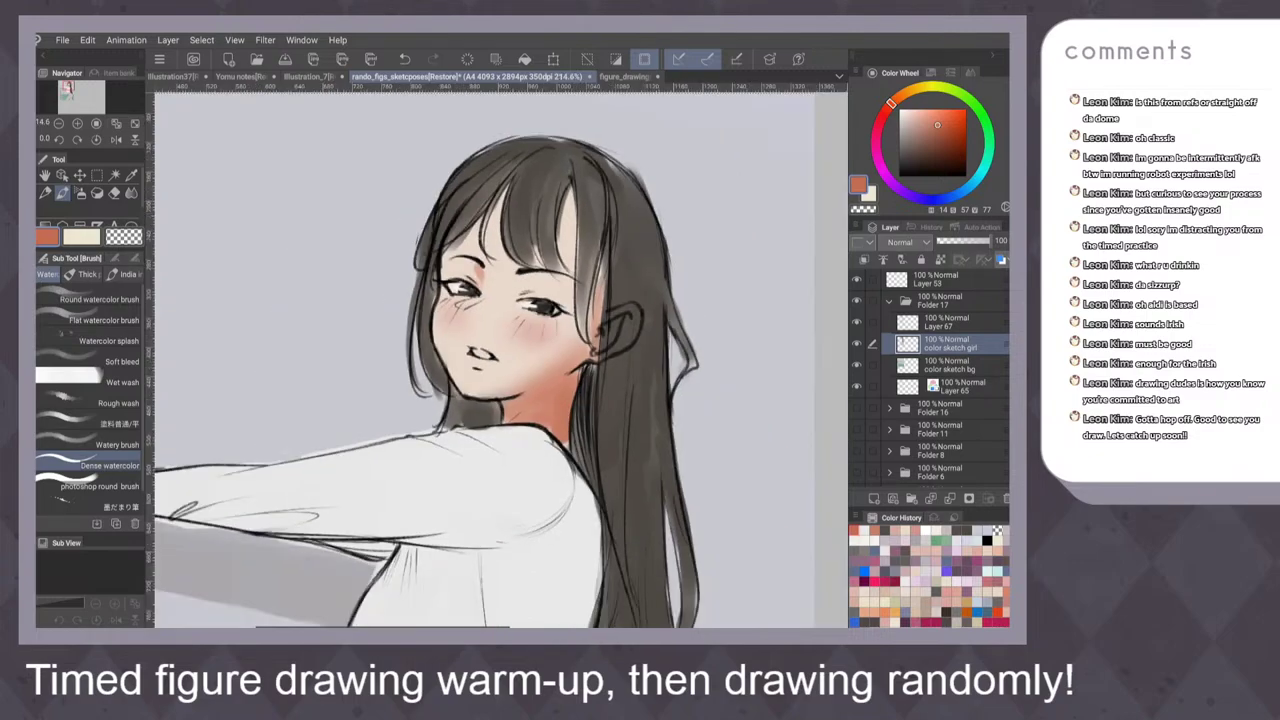
{"action": "key", "text": "ctrl+z"}
{"action": "left_click_drag", "start_coordinate": [479, 272], "coordinate": [479, 287]}
{"action": "key", "text": "ctrl+z"}
Shade the upper eyelid of the eye nearer the ear in orange-red, just below the brow
{"action": "left_click_drag", "start_coordinate": [551, 296], "coordinate": [561, 304]}
{"action": "left_click_drag", "start_coordinate": [517, 286], "coordinate": [532, 278]}
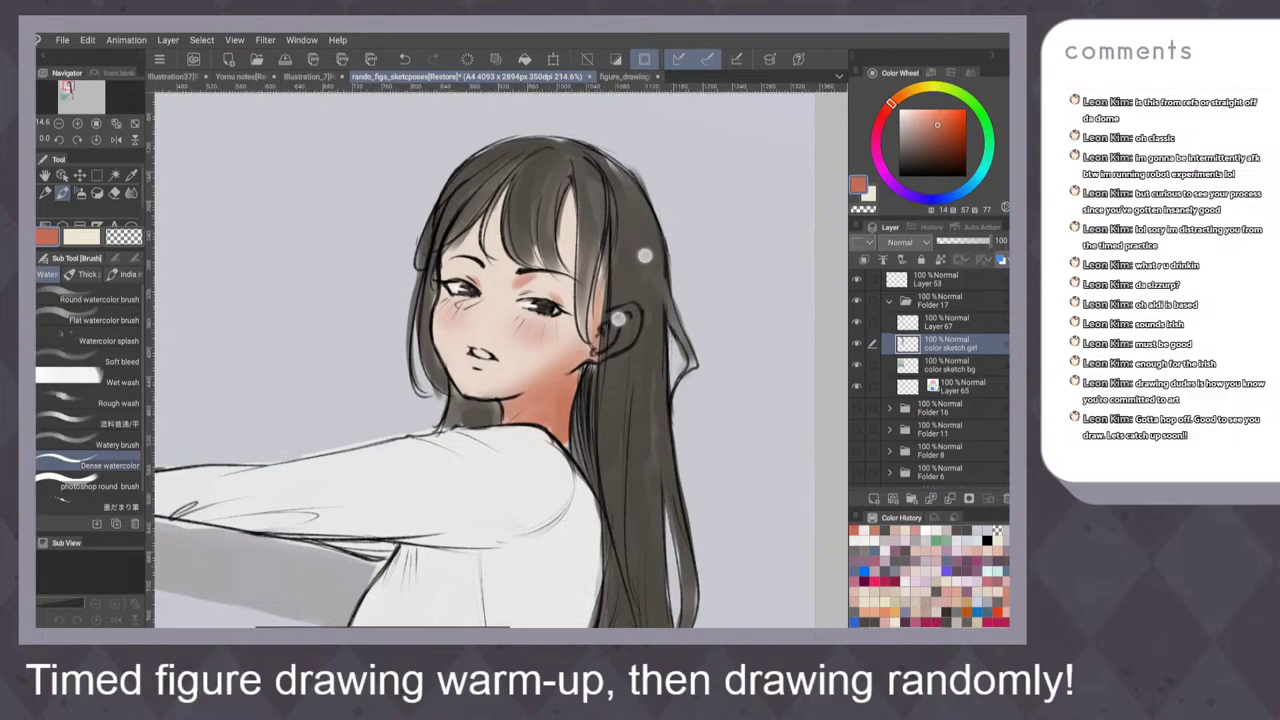
{"action": "scroll", "coordinate": [630, 275], "scroll_direction": "down", "scroll_amount": 2}
{"action": "scroll", "coordinate": [570, 270], "scroll_direction": "up", "scroll_amount": 1}
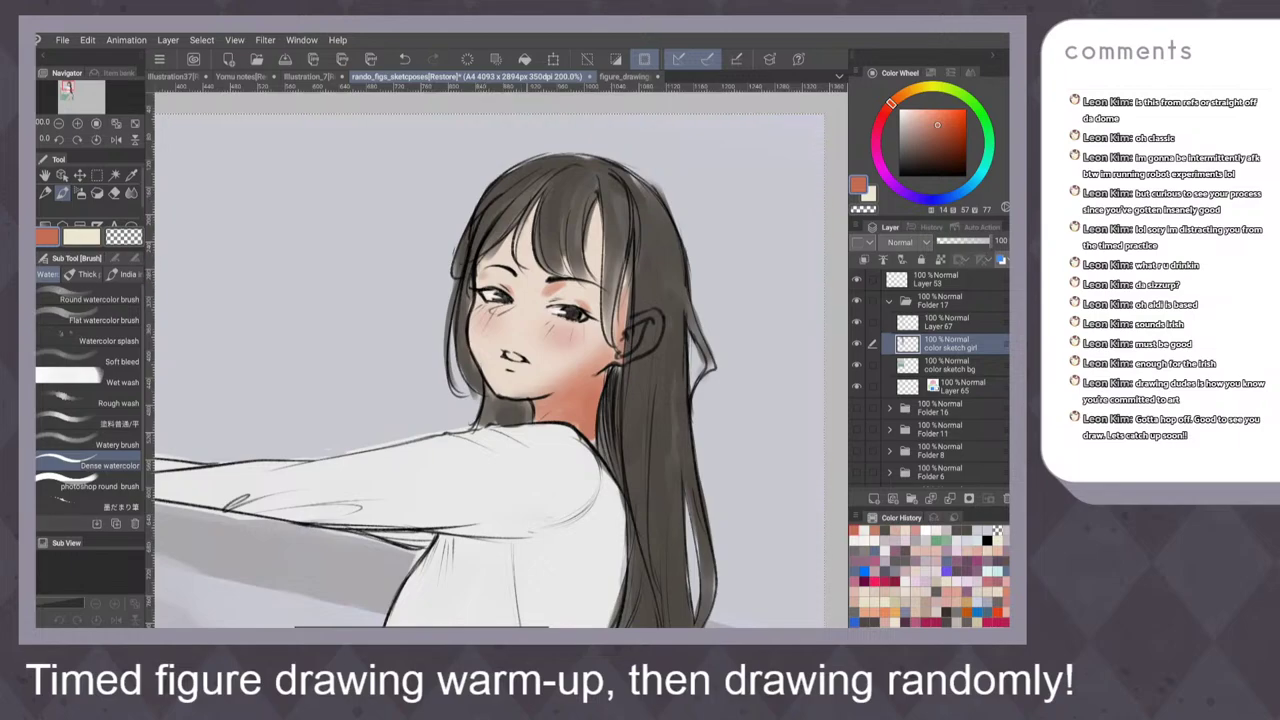
Paint orange-red shadows on the forehead skin showing through the gaps in the bangs
{"action": "mouse_move", "coordinate": [524, 224]}
{"action": "left_mouse_down"}
{"action": "mouse_move", "coordinate": [518, 254]}
{"action": "mouse_move", "coordinate": [538, 263]}
{"action": "left_mouse_up"}
{"action": "left_click_drag", "start_coordinate": [590, 208], "coordinate": [591, 276]}
{"action": "left_click_drag", "start_coordinate": [591, 207], "coordinate": [595, 264]}
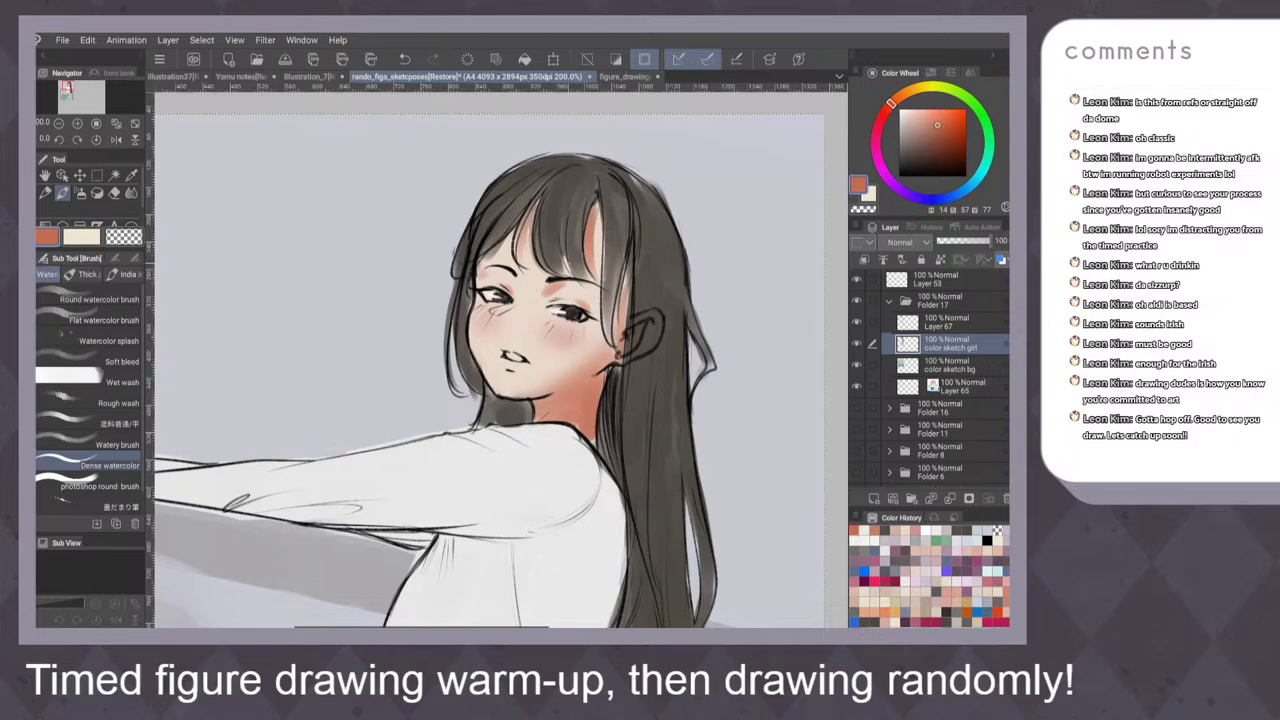
{"action": "left_click_drag", "start_coordinate": [596, 218], "coordinate": [597, 262]}
{"action": "left_click_drag", "start_coordinate": [599, 214], "coordinate": [599, 277]}
Refine the orange-red shading along the forehead and the side of the face under the bangs, undoing the last stroke
{"action": "key", "text": "ctrl+0"}
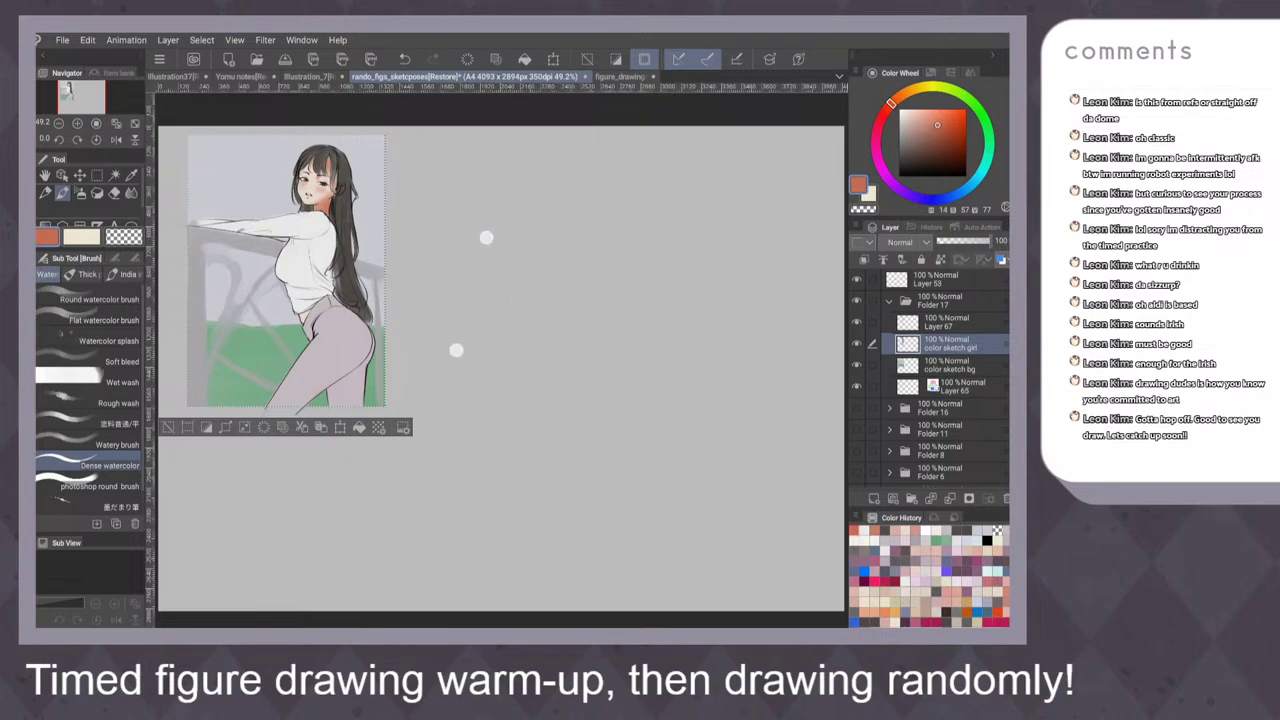
{"action": "scroll", "coordinate": [510, 313], "scroll_direction": "up", "scroll_amount": 6}
{"action": "scroll", "coordinate": [510, 313], "scroll_direction": "up", "scroll_amount": 5}
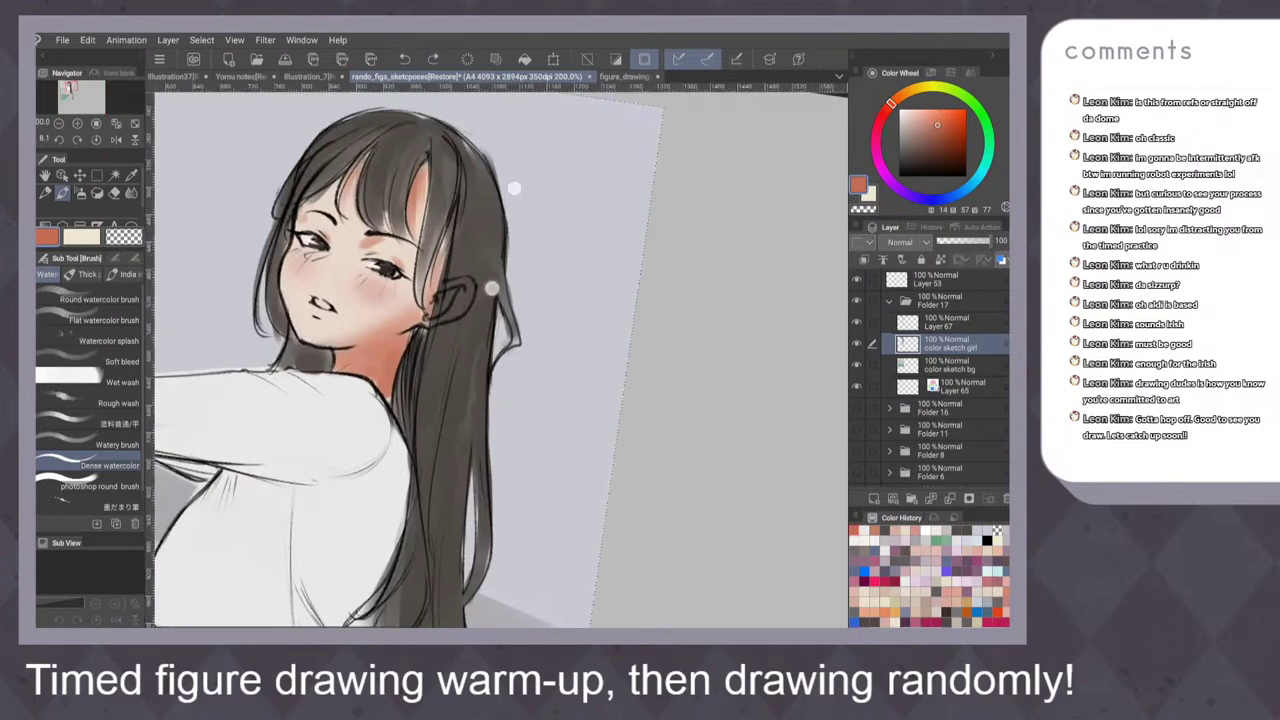
{"action": "left_click_drag", "start_coordinate": [418, 228], "coordinate": [404, 345]}
{"action": "mouse_move", "coordinate": [422, 232]}
{"action": "left_mouse_down"}
{"action": "mouse_move", "coordinate": [409, 292]}
{"action": "mouse_move", "coordinate": [427, 230]}
{"action": "mouse_move", "coordinate": [428, 268]}
{"action": "left_mouse_up"}
{"action": "key", "text": "ctrl+z"}
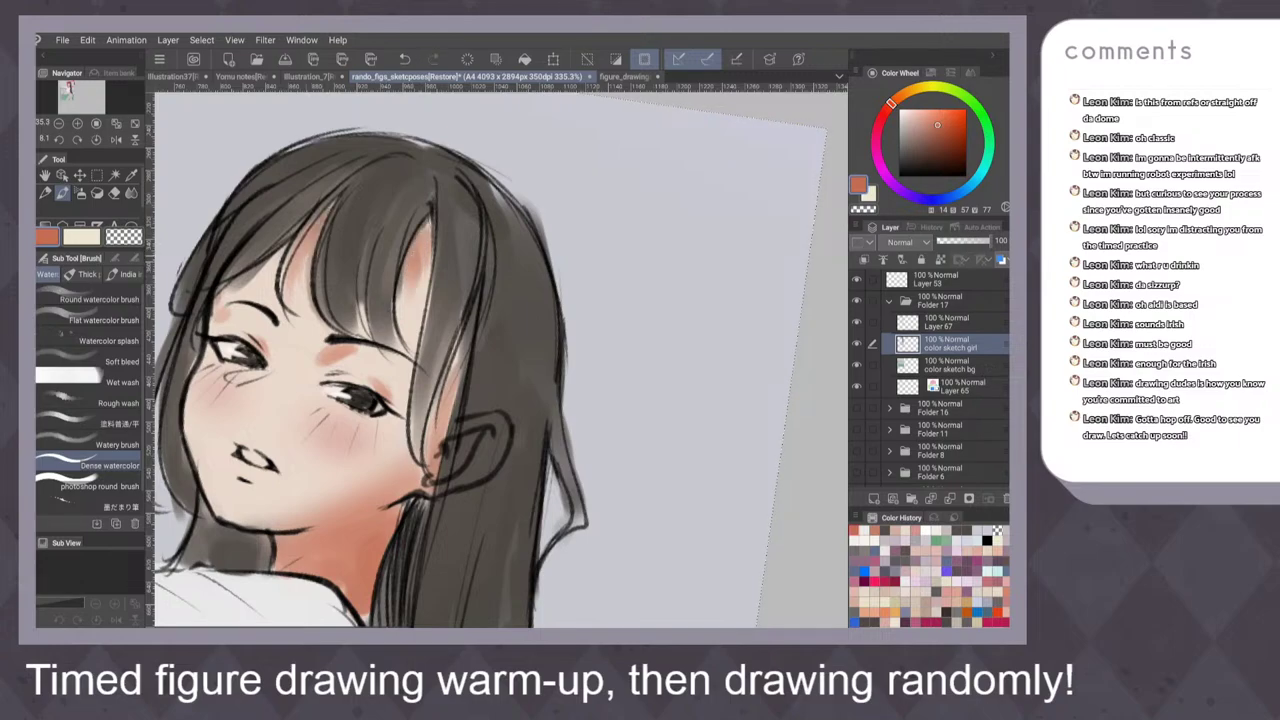
{"action": "scroll", "coordinate": [553, 350], "scroll_direction": "down", "scroll_amount": 3}
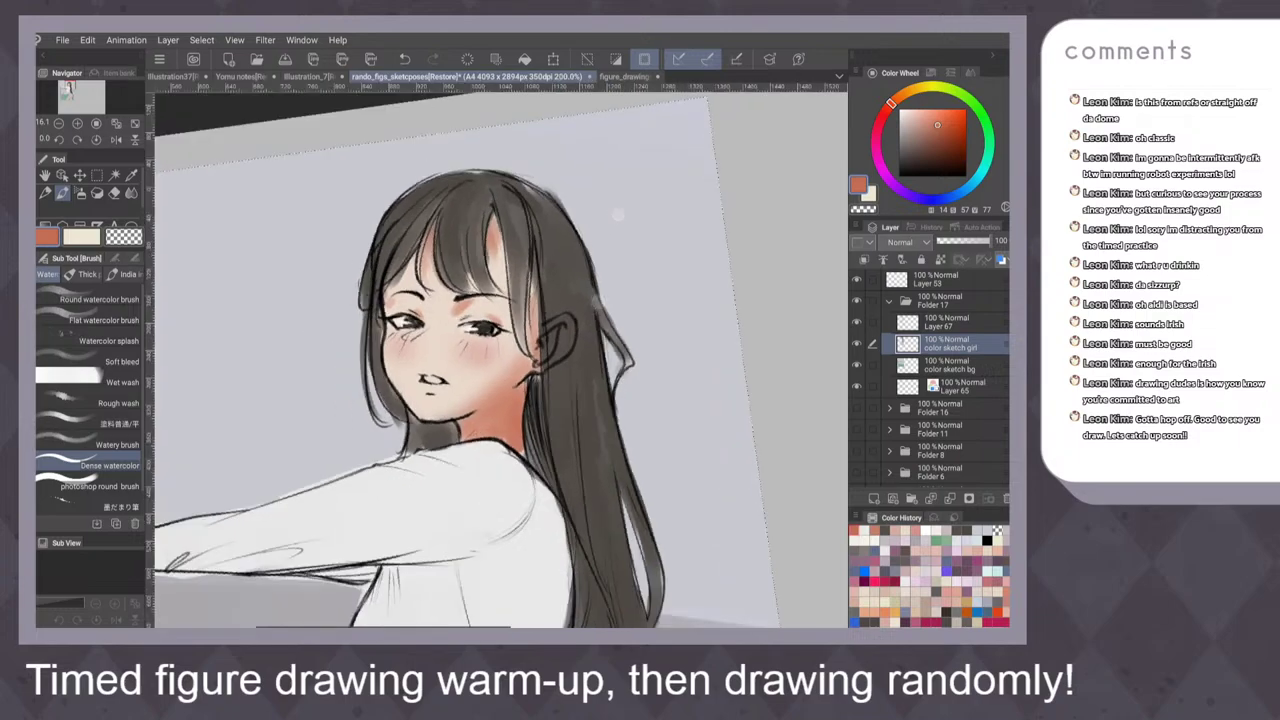
{"action": "scroll", "coordinate": [612, 222], "scroll_direction": "up", "scroll_amount": 4}
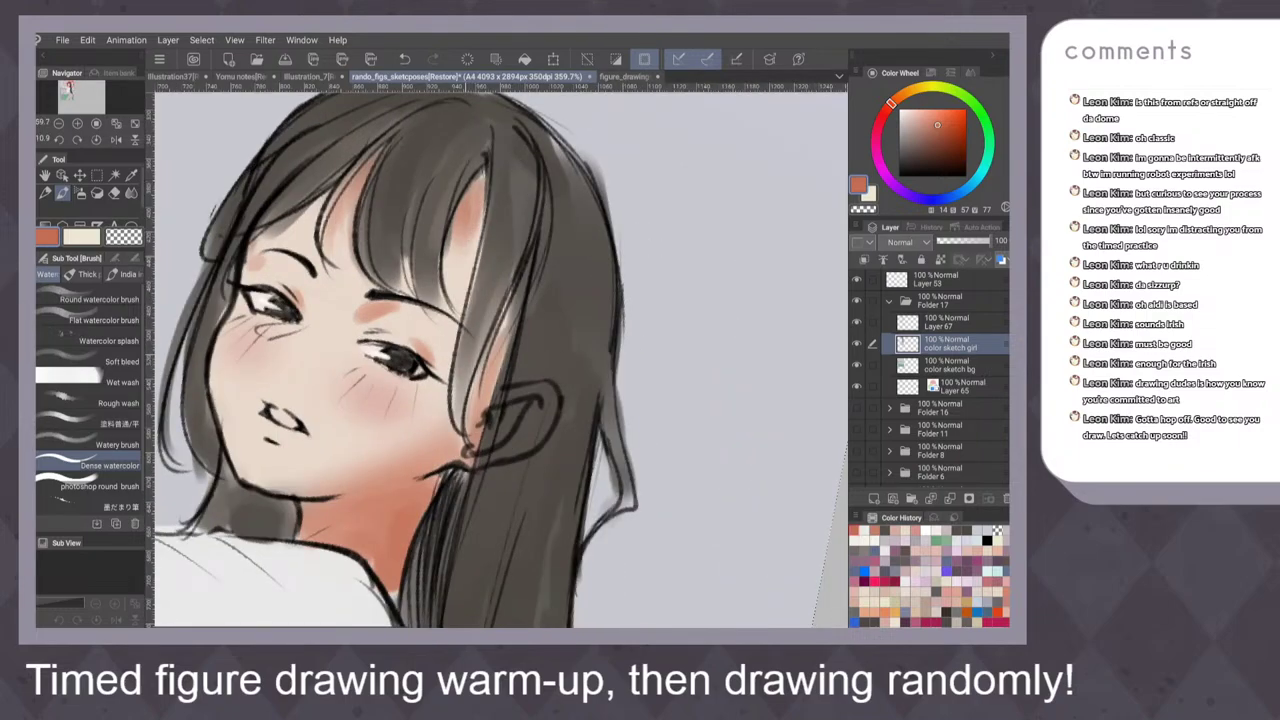
{"action": "scroll", "coordinate": [616, 206], "scroll_direction": "down", "scroll_amount": 5}
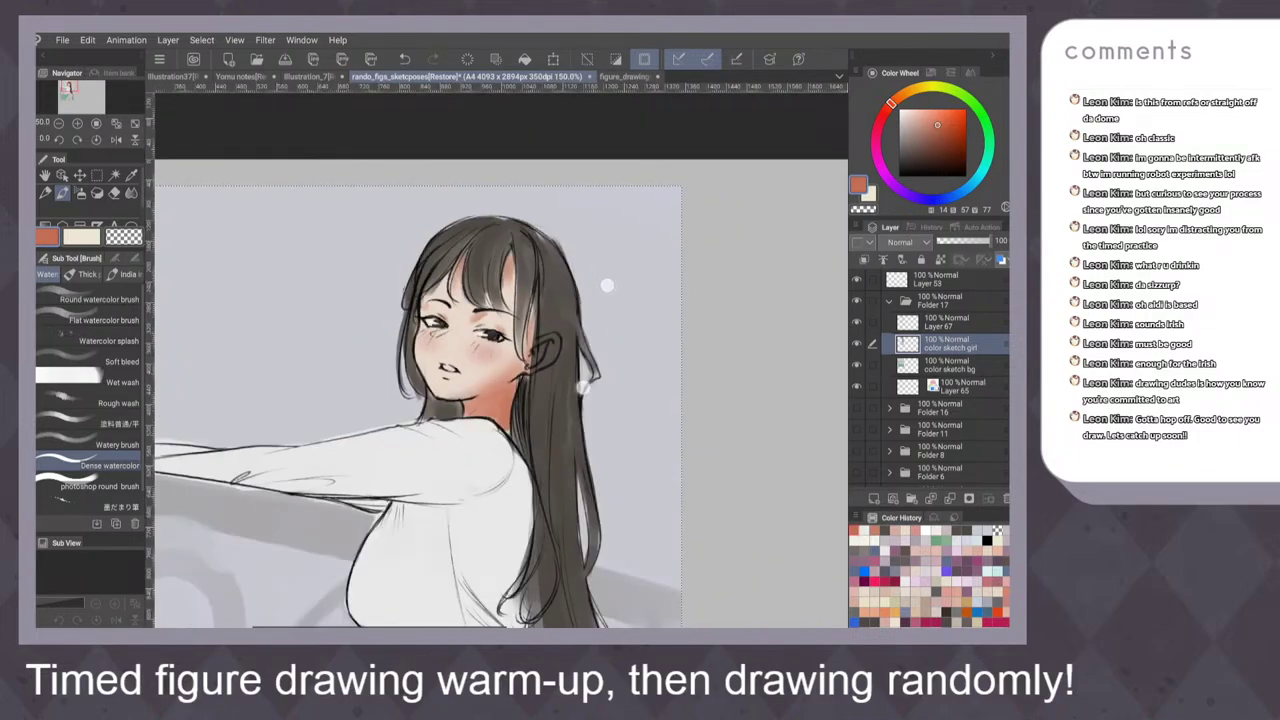
{"action": "scroll", "coordinate": [622, 257], "scroll_direction": "up", "scroll_amount": 3}
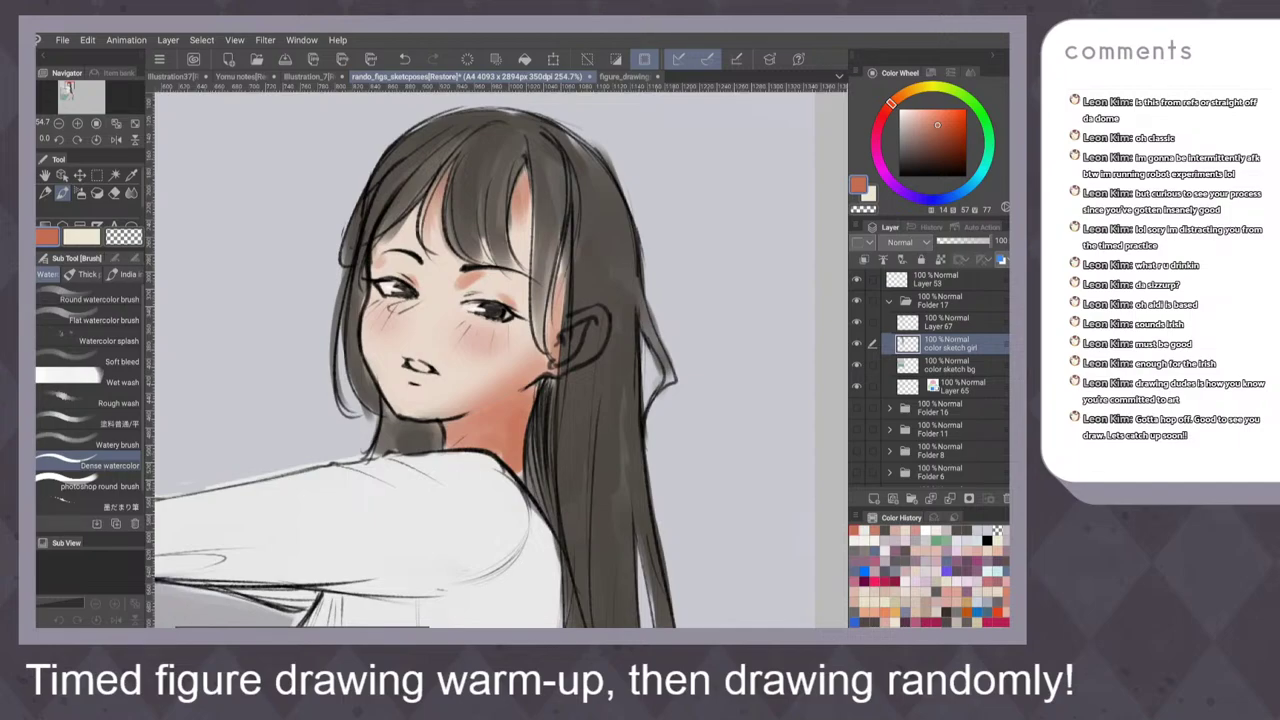
Try a light peach tint on the lower lip with the Dense watercolor brush, undoing the stroke
{"action": "left_click", "coordinate": [901, 95]}
{"action": "left_click", "coordinate": [924, 117]}
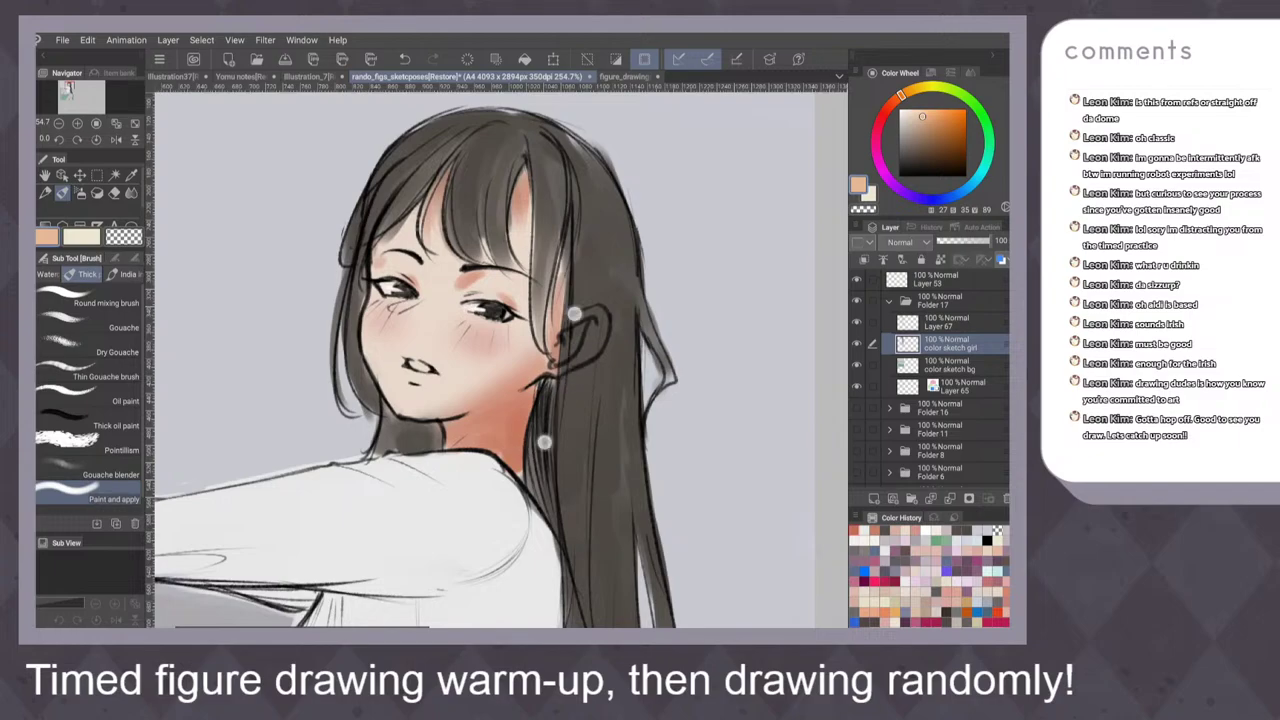
{"action": "scroll", "coordinate": [574, 314], "scroll_direction": "up", "scroll_amount": 3}
{"action": "left_click_drag", "start_coordinate": [616, 282], "coordinate": [641, 271]}
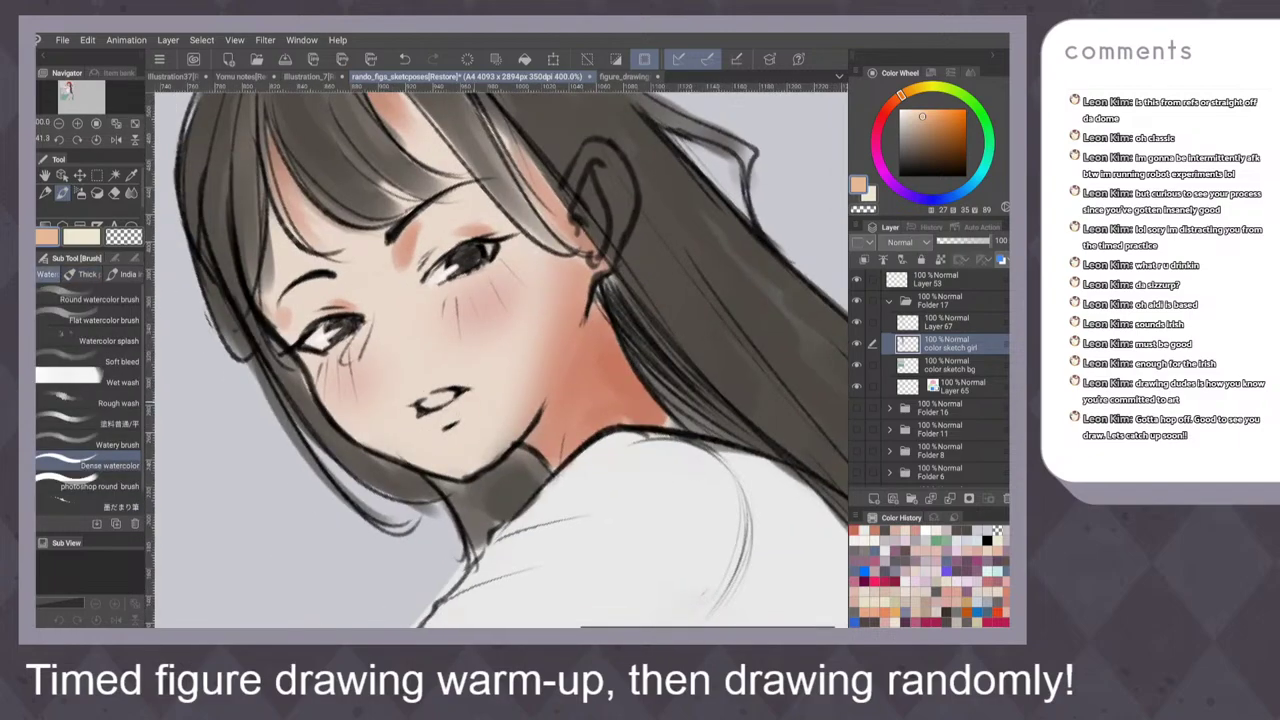
{"action": "left_click_drag", "start_coordinate": [430, 424], "coordinate": [464, 412]}
{"action": "key", "text": "ctrl+z"}
Try a redder peach and a stronger orange on the lower lip, undoing each stroke
{"action": "left_click_drag", "start_coordinate": [900, 94], "coordinate": [890, 103]}
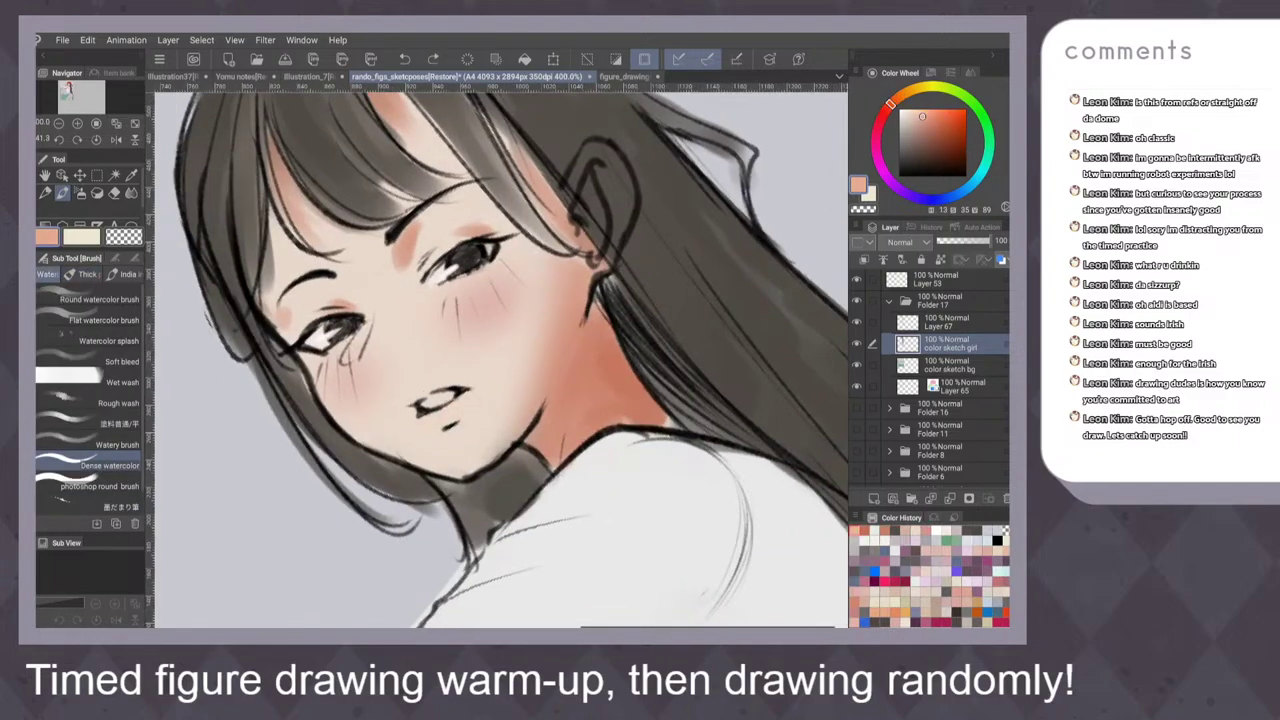
{"action": "left_click_drag", "start_coordinate": [431, 421], "coordinate": [467, 410]}
{"action": "key", "text": "ctrl+z"}
{"action": "key", "text": "ctrl+z"}
{"action": "key", "text": "ctrl+z"}
{"action": "left_click_drag", "start_coordinate": [890, 103], "coordinate": [934, 119]}
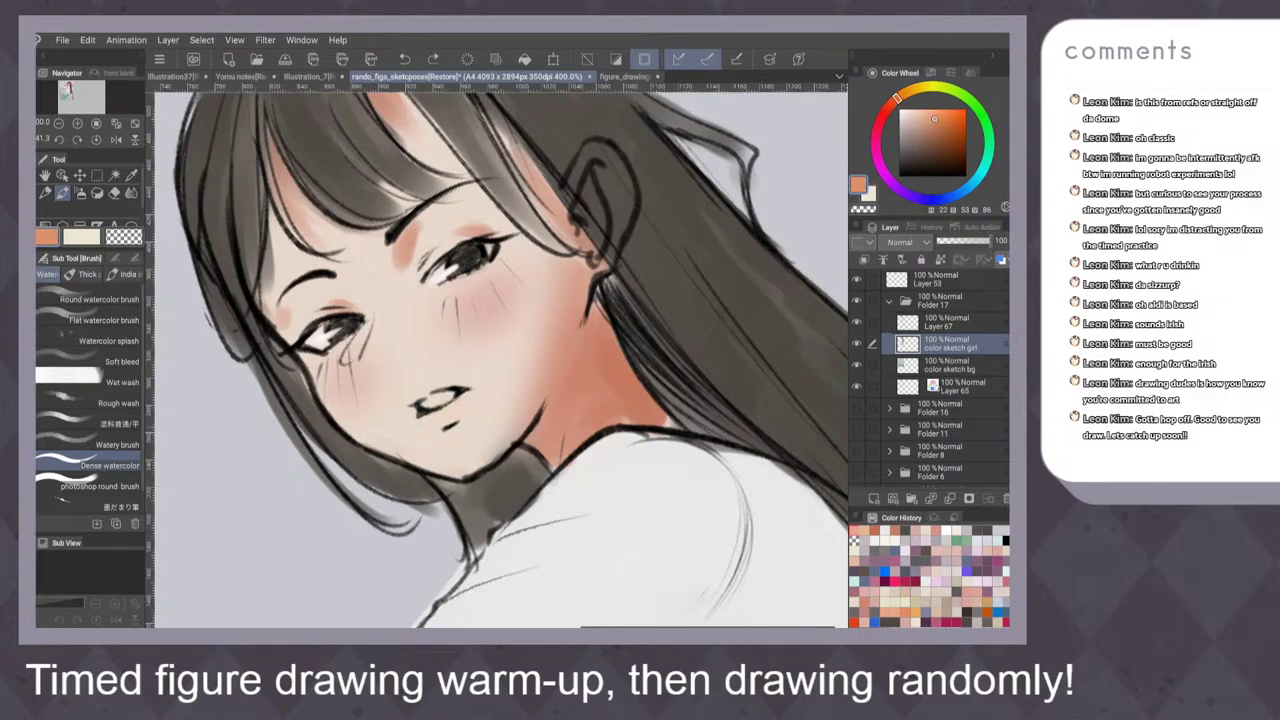
{"action": "left_click_drag", "start_coordinate": [422, 424], "coordinate": [474, 408]}
{"action": "key", "text": "ctrl+z"}
Choose a coral red and paint the lower lip with the Dense watercolor brush
{"action": "scroll", "coordinate": [583, 390], "scroll_direction": "down", "scroll_amount": 5}
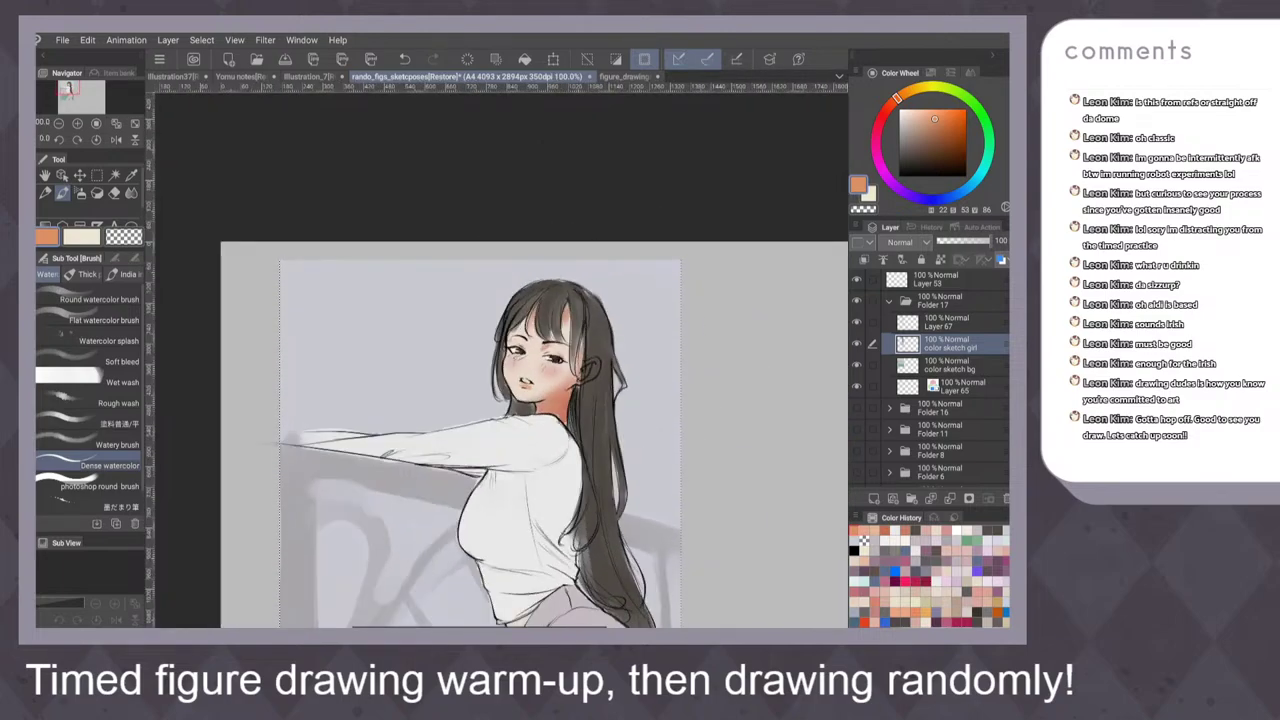
{"action": "scroll", "coordinate": [560, 390], "scroll_direction": "up", "scroll_amount": 3}
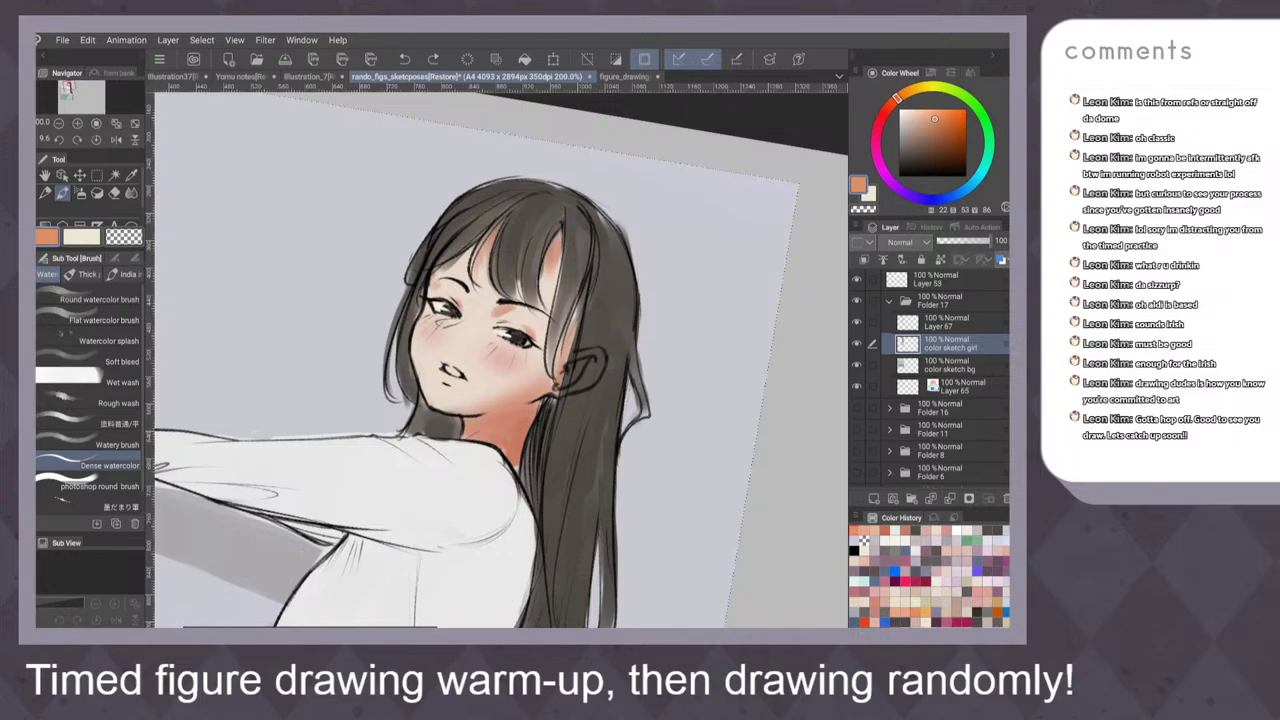
{"action": "scroll", "coordinate": [580, 405], "scroll_direction": "up", "scroll_amount": 1}
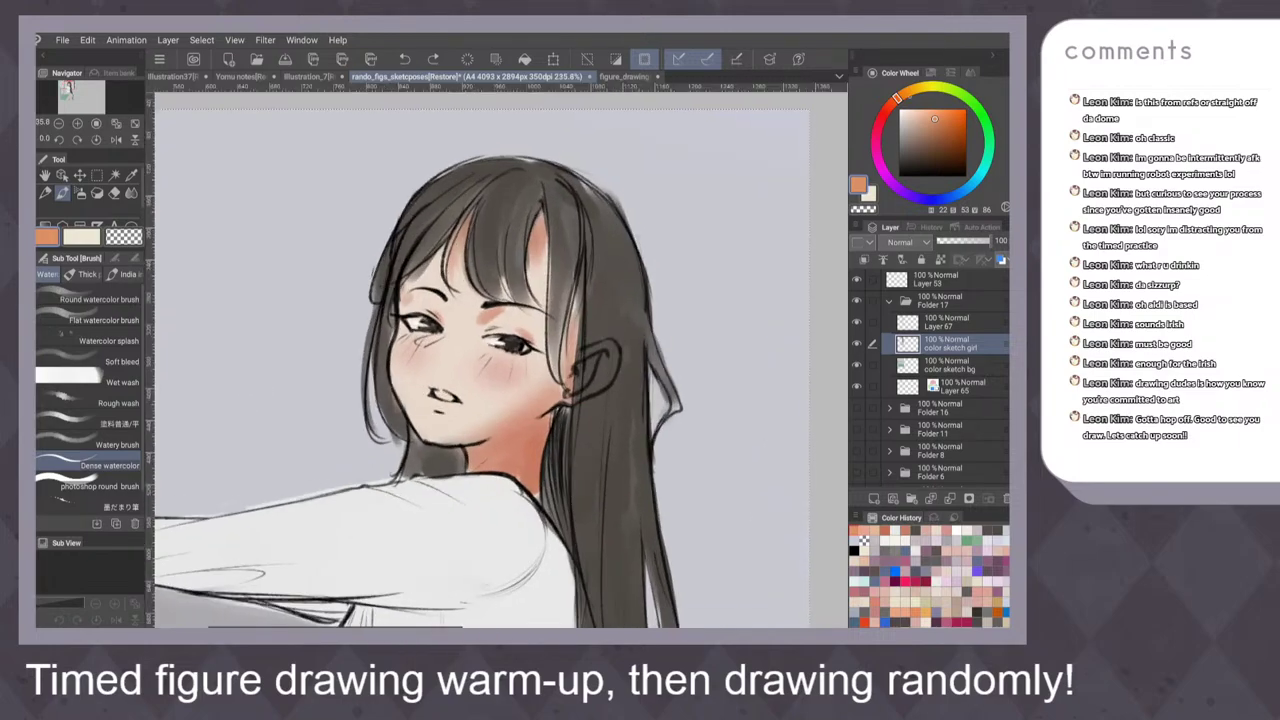
{"action": "left_click_drag", "start_coordinate": [897, 98], "coordinate": [885, 110]}
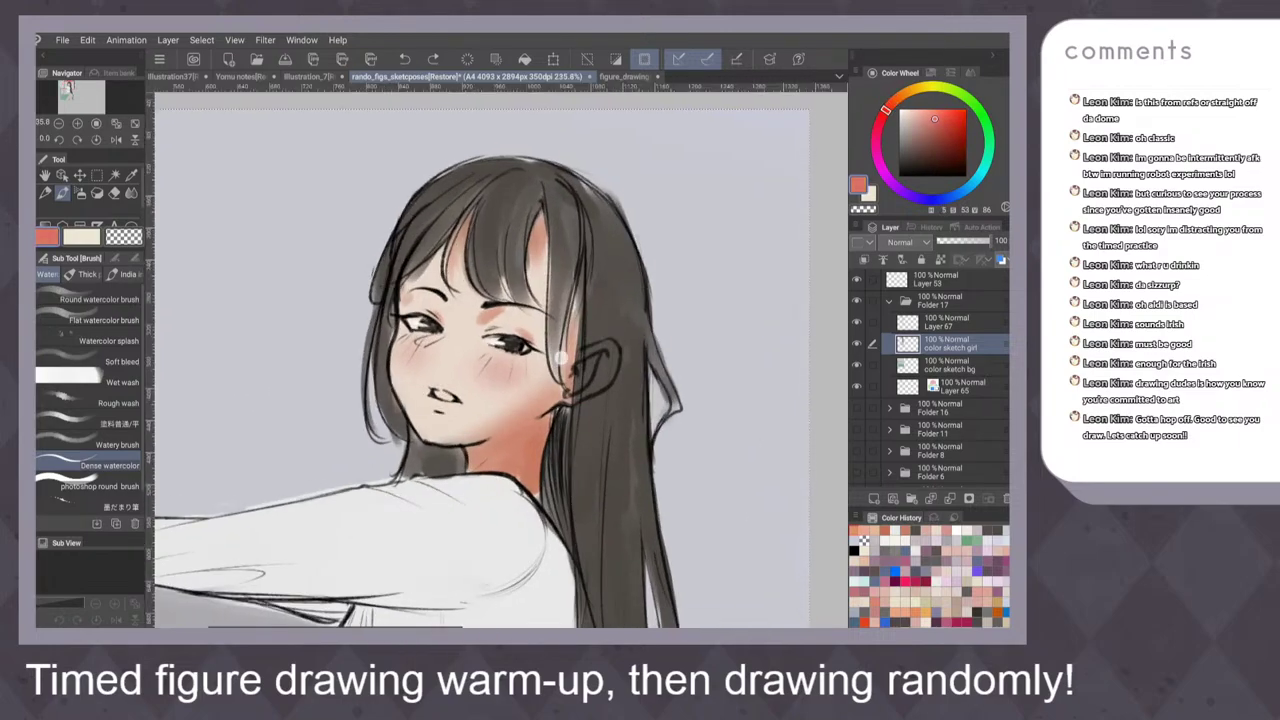
{"action": "scroll", "coordinate": [541, 438], "scroll_direction": "up", "scroll_amount": 3}
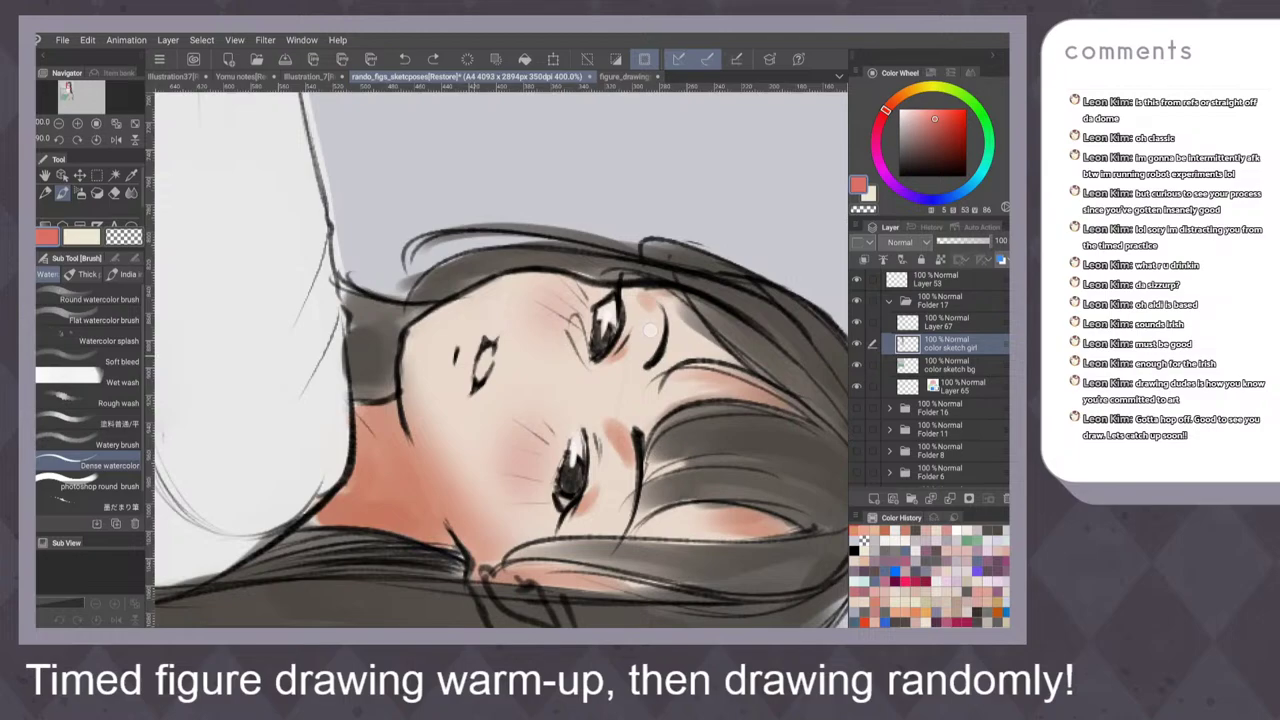
{"action": "mouse_move", "coordinate": [470, 346]}
{"action": "left_mouse_down"}
{"action": "mouse_move", "coordinate": [466, 386]}
{"action": "mouse_move", "coordinate": [470, 338]}
{"action": "left_mouse_up"}
{"action": "left_click_drag", "start_coordinate": [460, 388], "coordinate": [476, 340]}
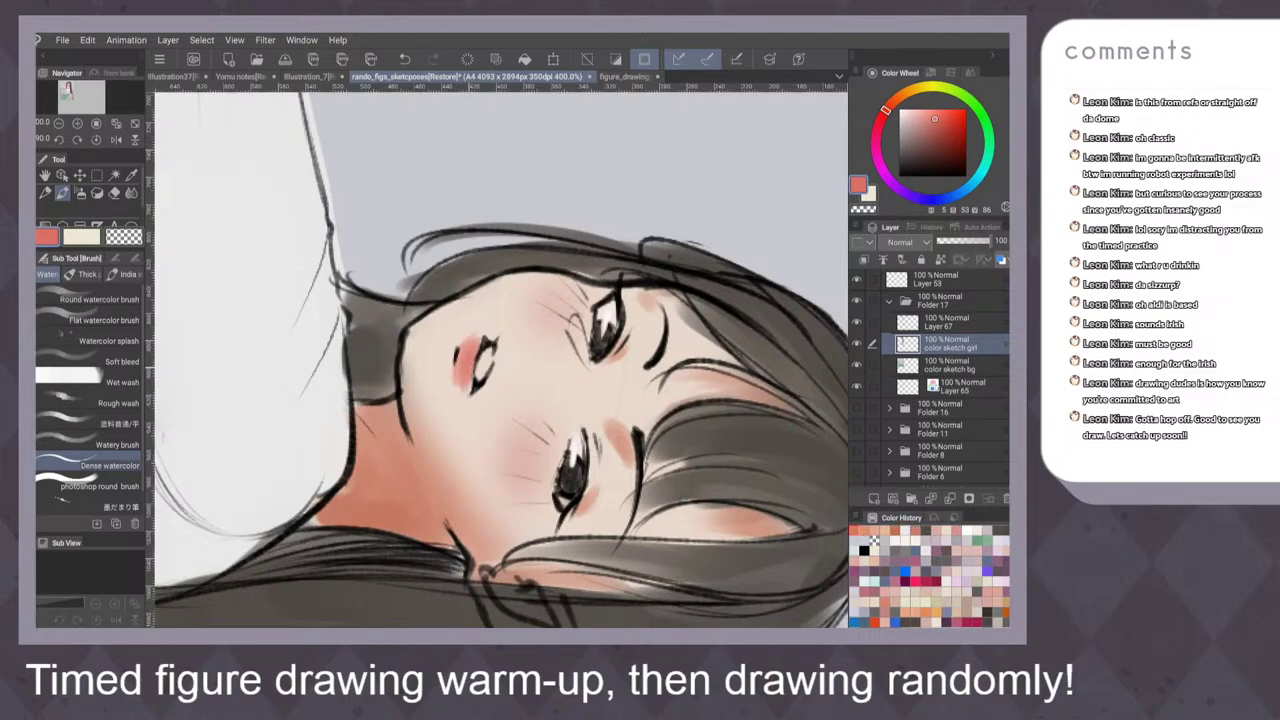
Paint coral red onto the upper lip at the mouth corner farther from the ear
{"action": "scroll", "coordinate": [596, 314], "scroll_direction": "down", "scroll_amount": 2}
{"action": "left_click_drag", "start_coordinate": [524, 499], "coordinate": [704, 390]}
{"action": "scroll", "coordinate": [650, 398], "scroll_direction": "down", "scroll_amount": 2}
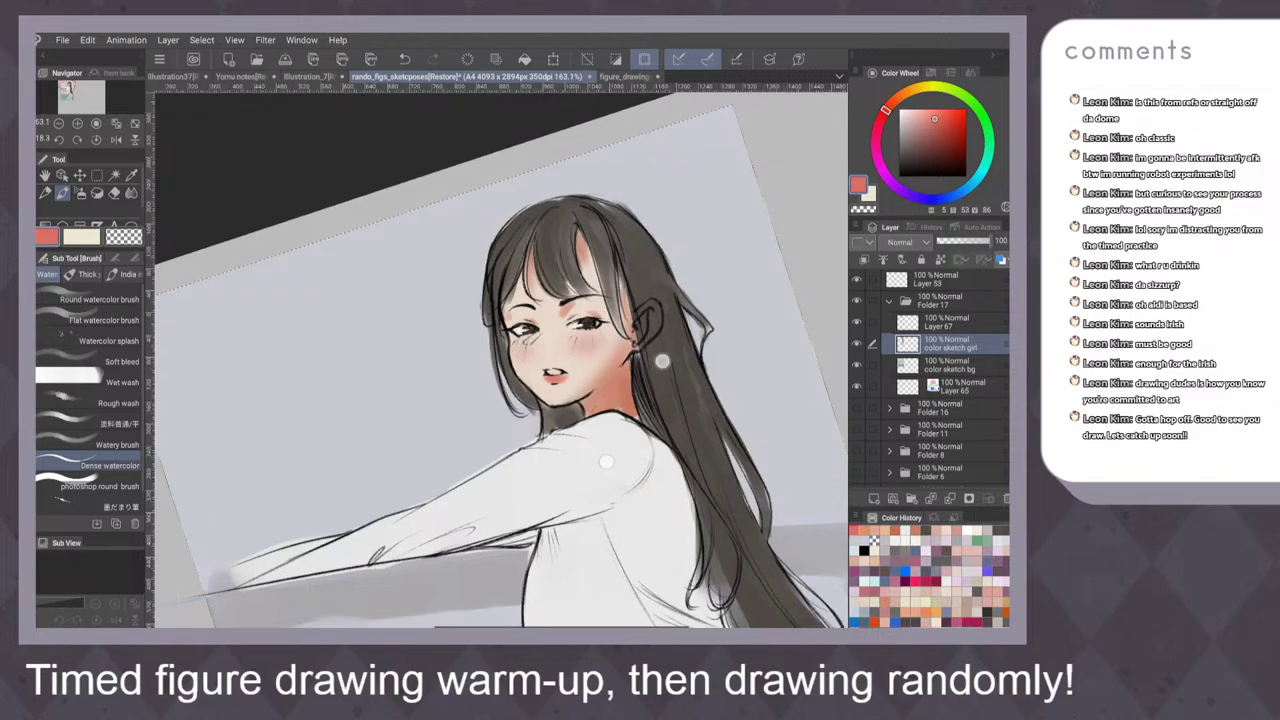
{"action": "scroll", "coordinate": [635, 408], "scroll_direction": "up", "scroll_amount": 4}
{"action": "scroll", "coordinate": [571, 376], "scroll_direction": "up", "scroll_amount": 3}
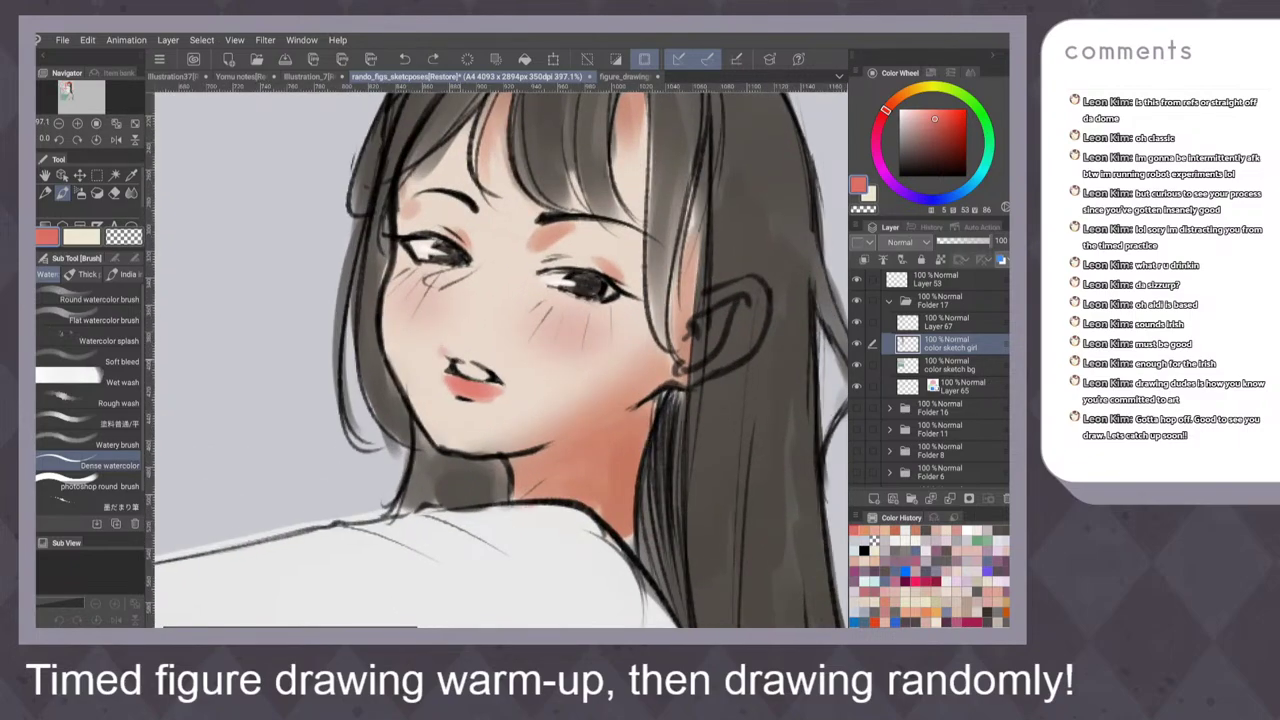
{"action": "left_click_drag", "start_coordinate": [440, 347], "coordinate": [455, 358]}
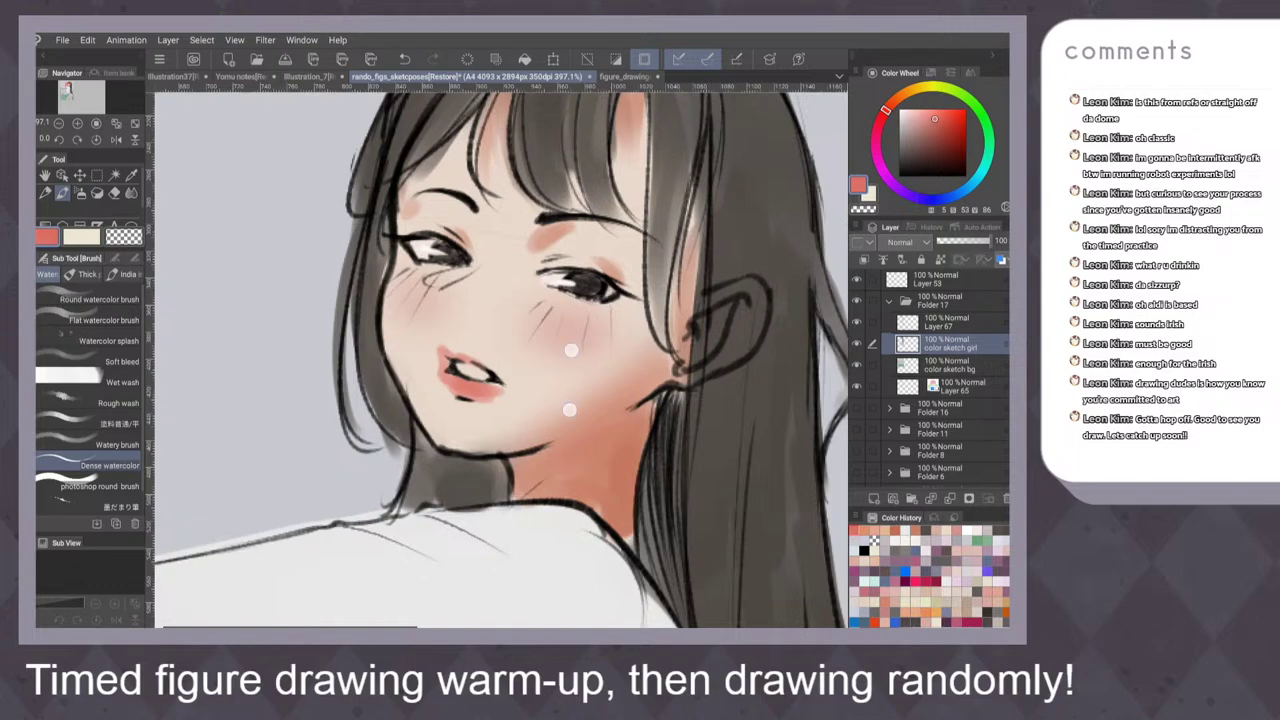
Refine the coral red of the lips around the mouth corner nearer the ear, switching to another watercolor brush
{"action": "scroll", "coordinate": [570, 410], "scroll_direction": "down", "scroll_amount": 10}
{"action": "scroll", "coordinate": [392, 250], "scroll_direction": "up", "scroll_amount": 10}
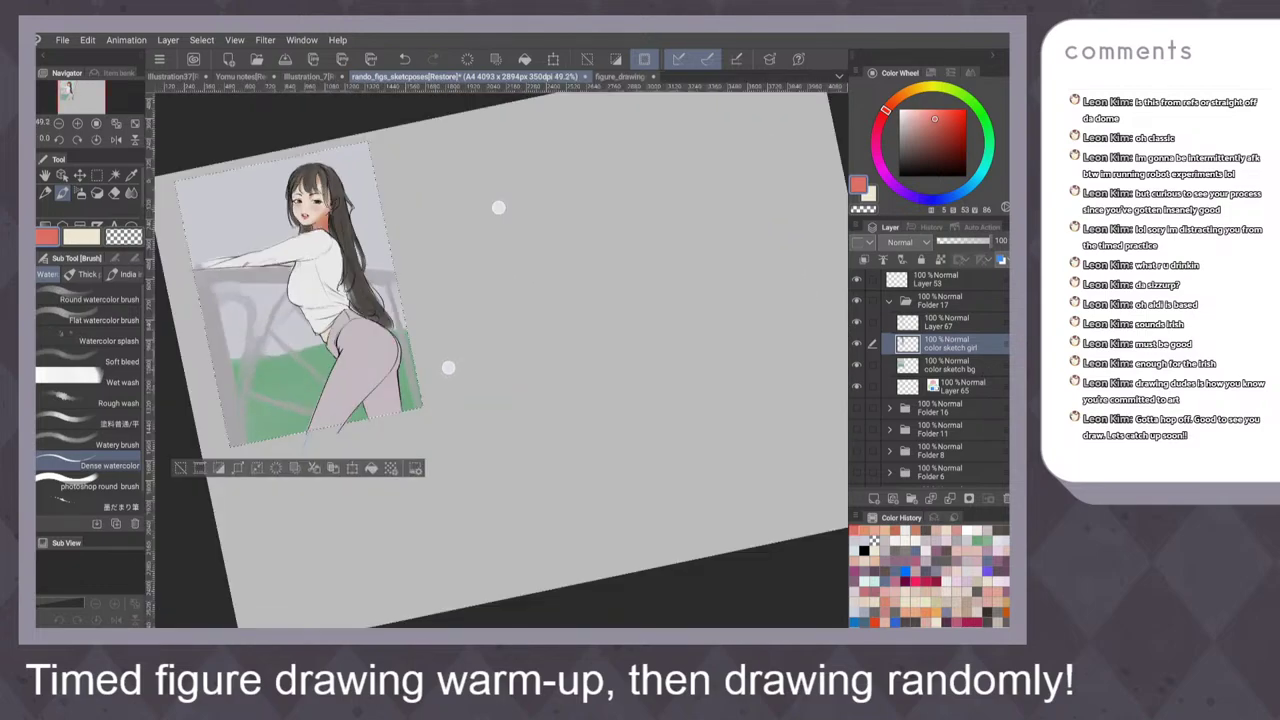
{"action": "scroll", "coordinate": [572, 290], "scroll_direction": "up", "scroll_amount": 1}
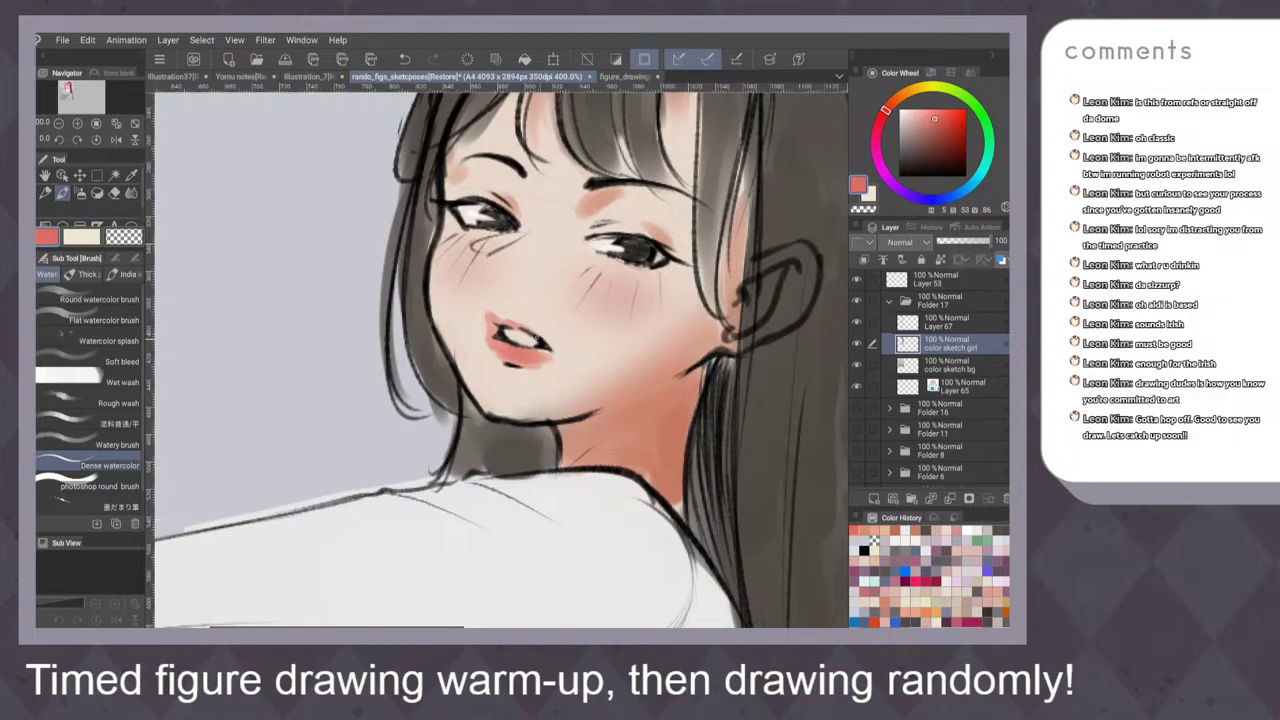
{"action": "left_click_drag", "start_coordinate": [537, 338], "coordinate": [542, 335]}
{"action": "scroll", "coordinate": [500, 350], "scroll_direction": "up", "scroll_amount": 1}
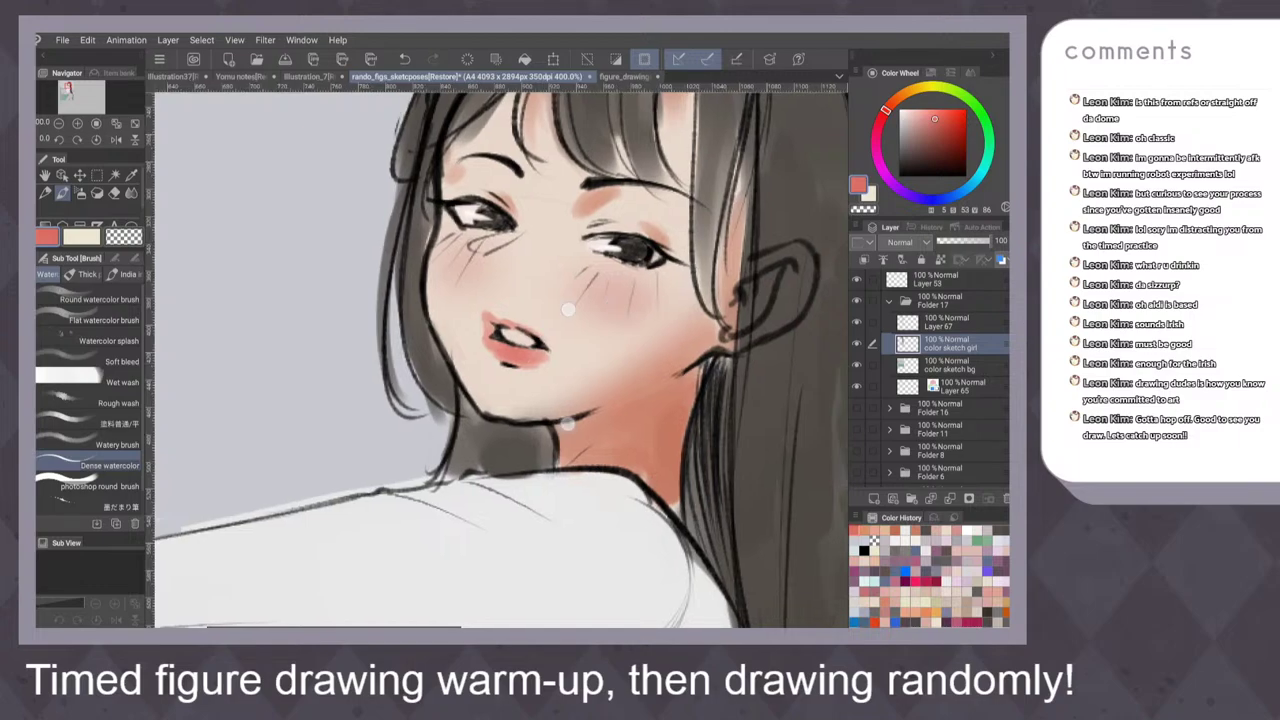
{"action": "key", "text": "b"}
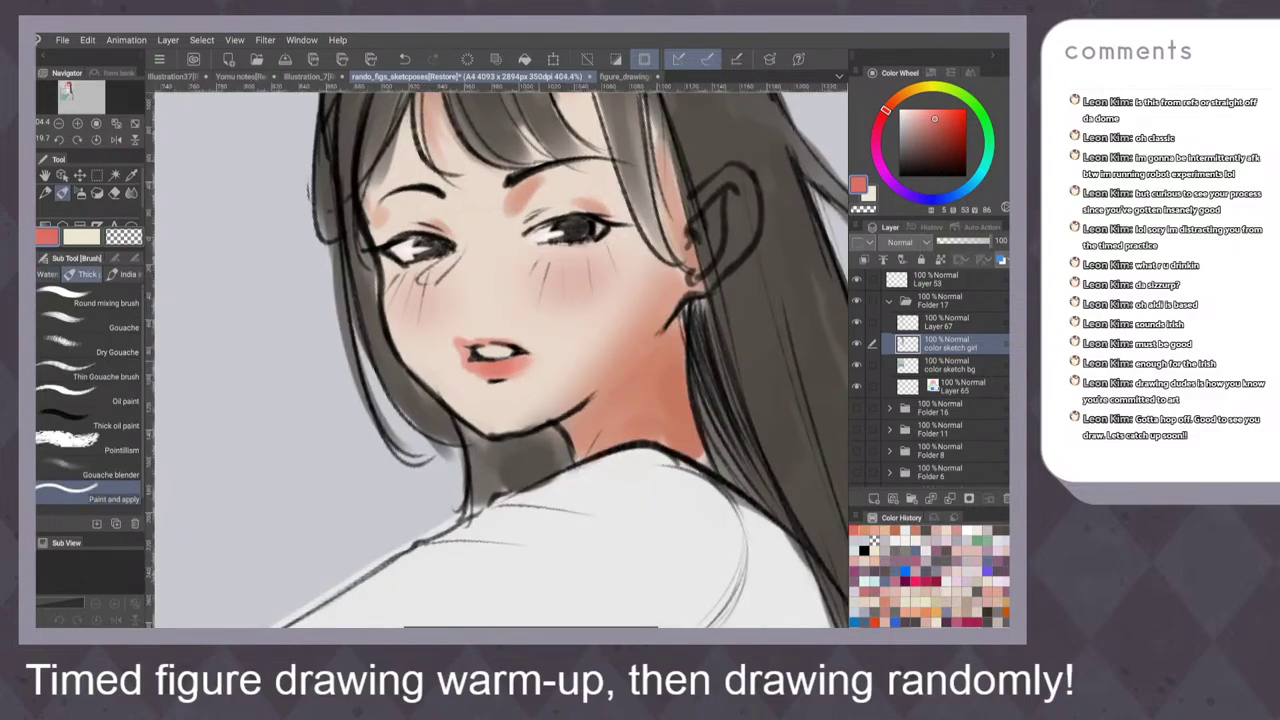
{"action": "key", "text": "b"}
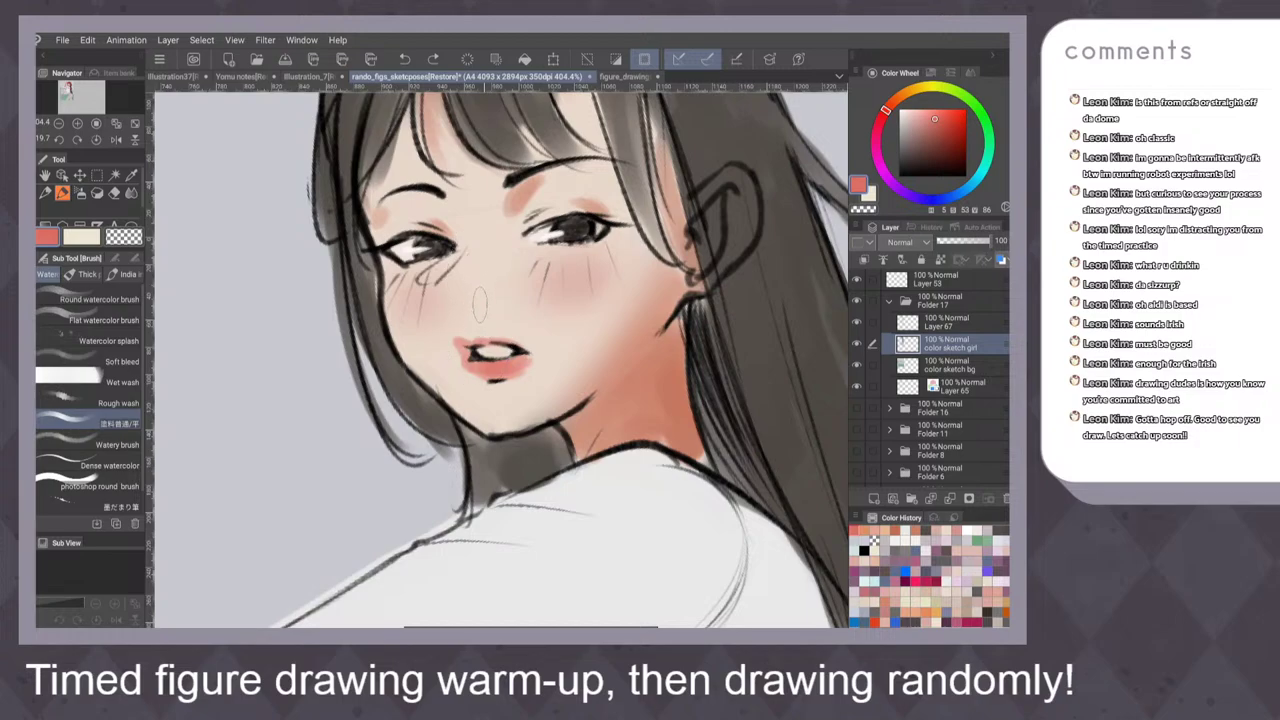
{"action": "left_click_drag", "start_coordinate": [526, 358], "coordinate": [533, 363]}
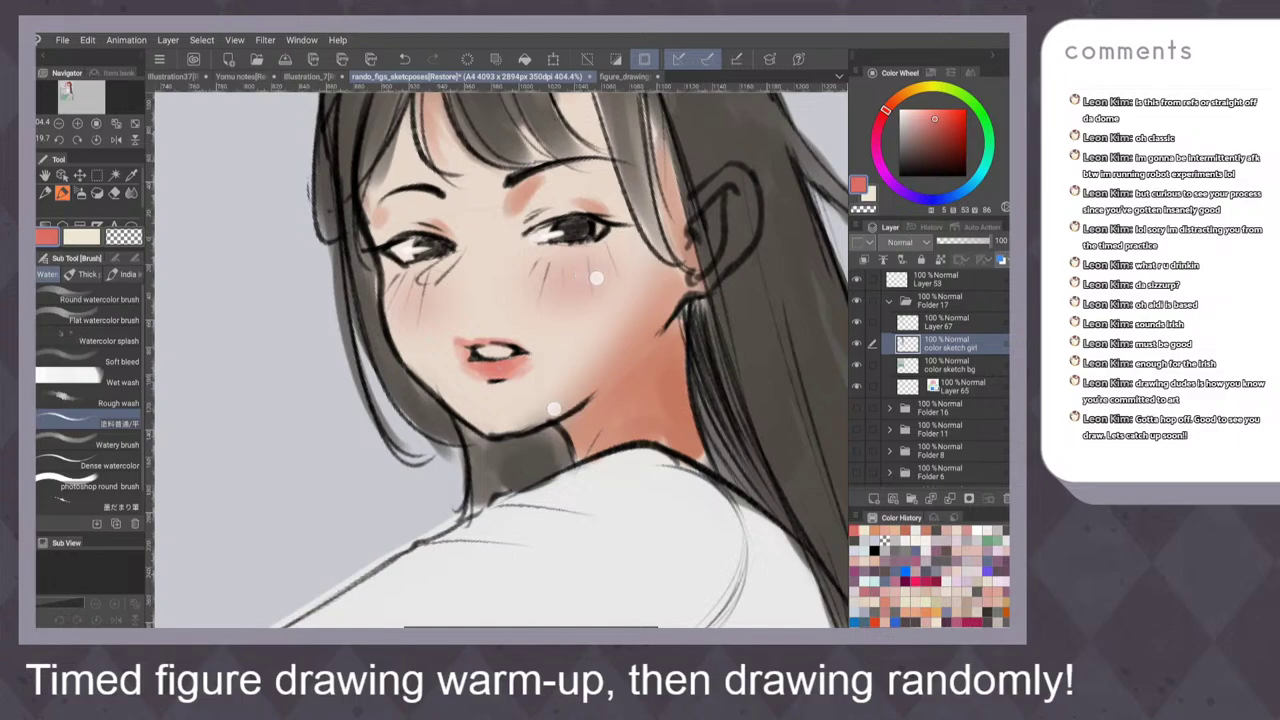
Examine the face and whole figure by flipping the canvas view horizontally and fitting the page in view
{"action": "scroll", "coordinate": [576, 344], "scroll_direction": "down", "scroll_amount": 6}
{"action": "key", "text": "h"}
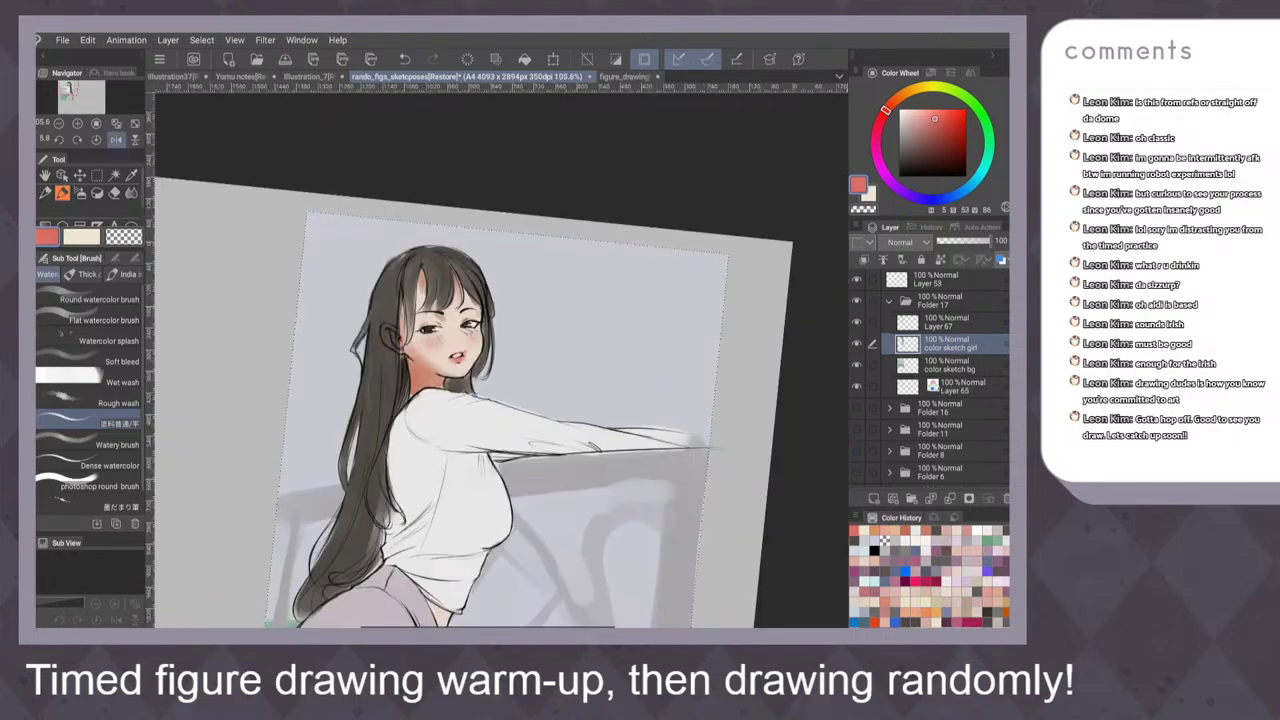
{"action": "key", "text": "h"}
{"action": "key", "text": "ctrl+0"}
{"action": "key", "text": "h"}
{"action": "key", "text": "h"}
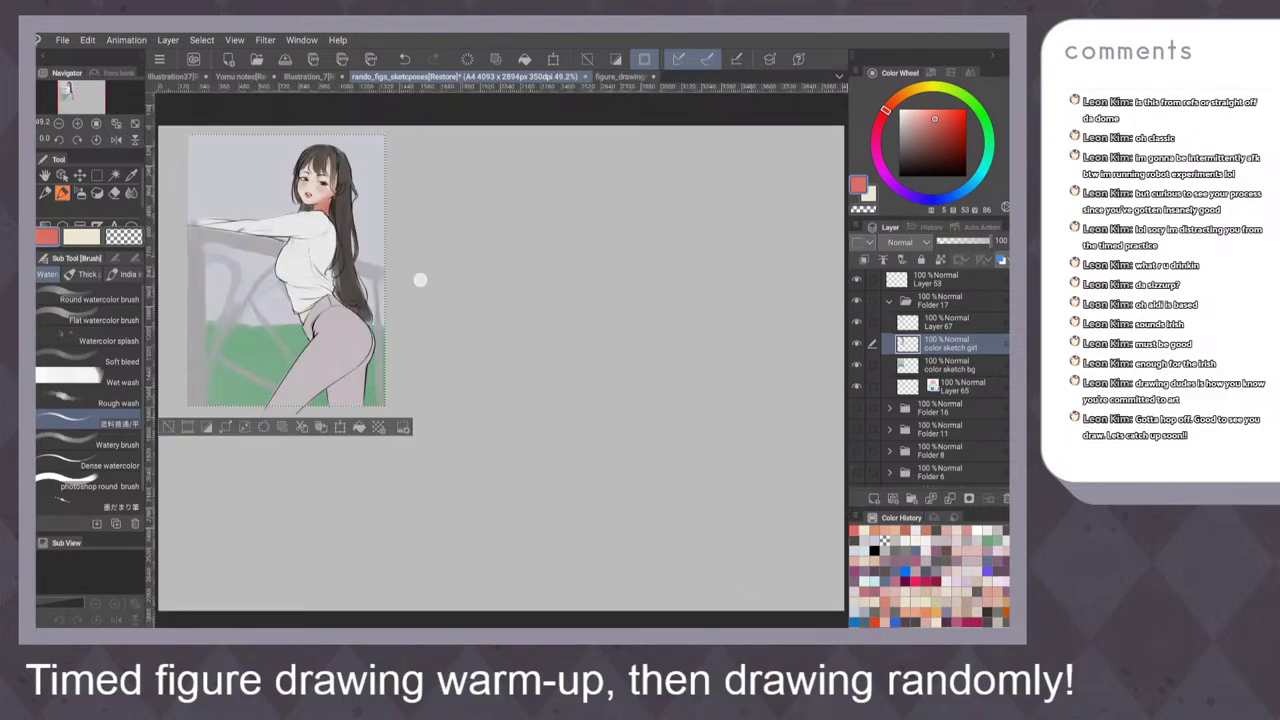
{"action": "scroll", "coordinate": [494, 266], "scroll_direction": "up", "scroll_amount": 1}
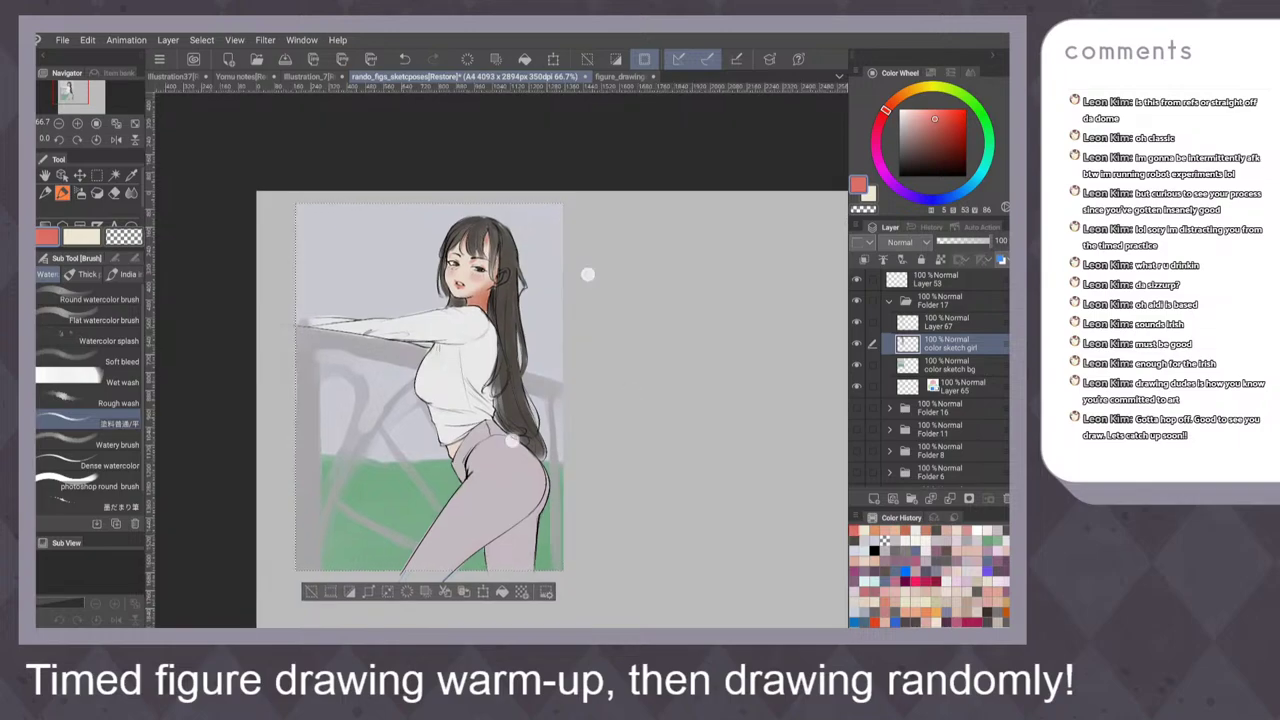
Try orange and coral-red shading under the eye nearer the ear with the Dense watercolor brush, undoing the latest strokes
{"action": "scroll", "coordinate": [586, 277], "scroll_direction": "up", "scroll_amount": 4}
{"action": "left_click_drag", "start_coordinate": [886, 110], "coordinate": [897, 98]}
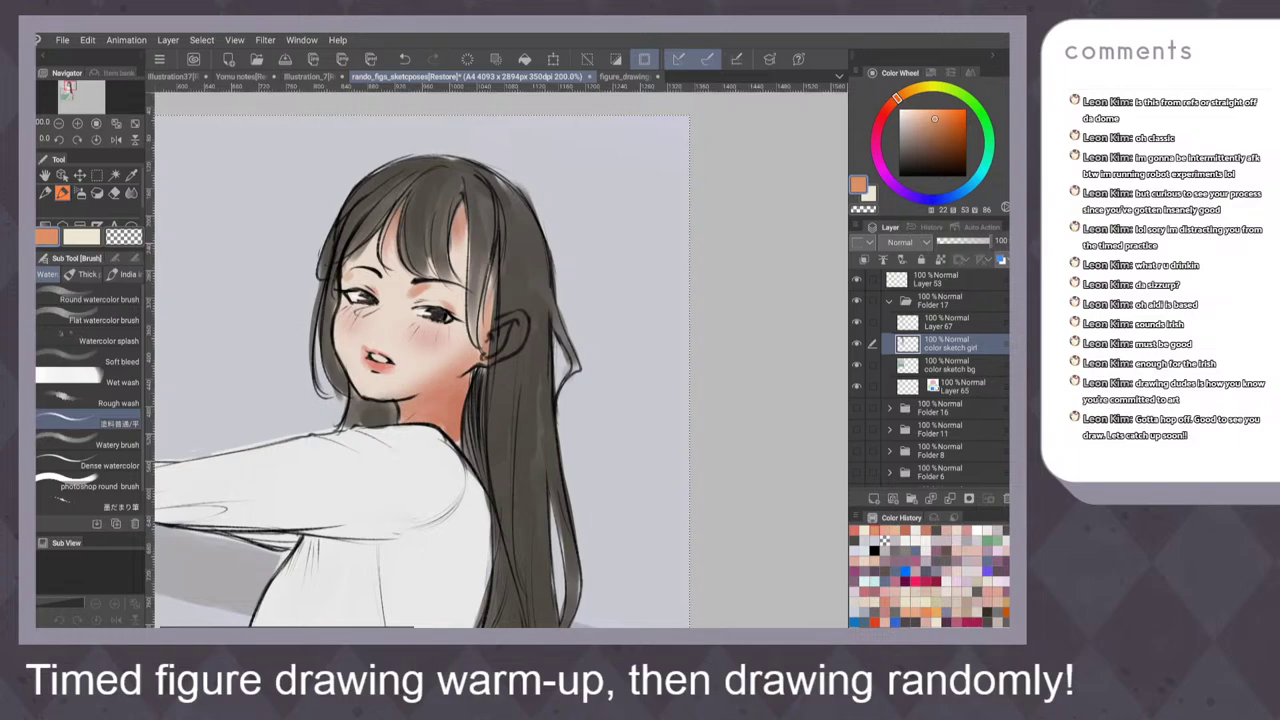
{"action": "left_click", "coordinate": [92, 465]}
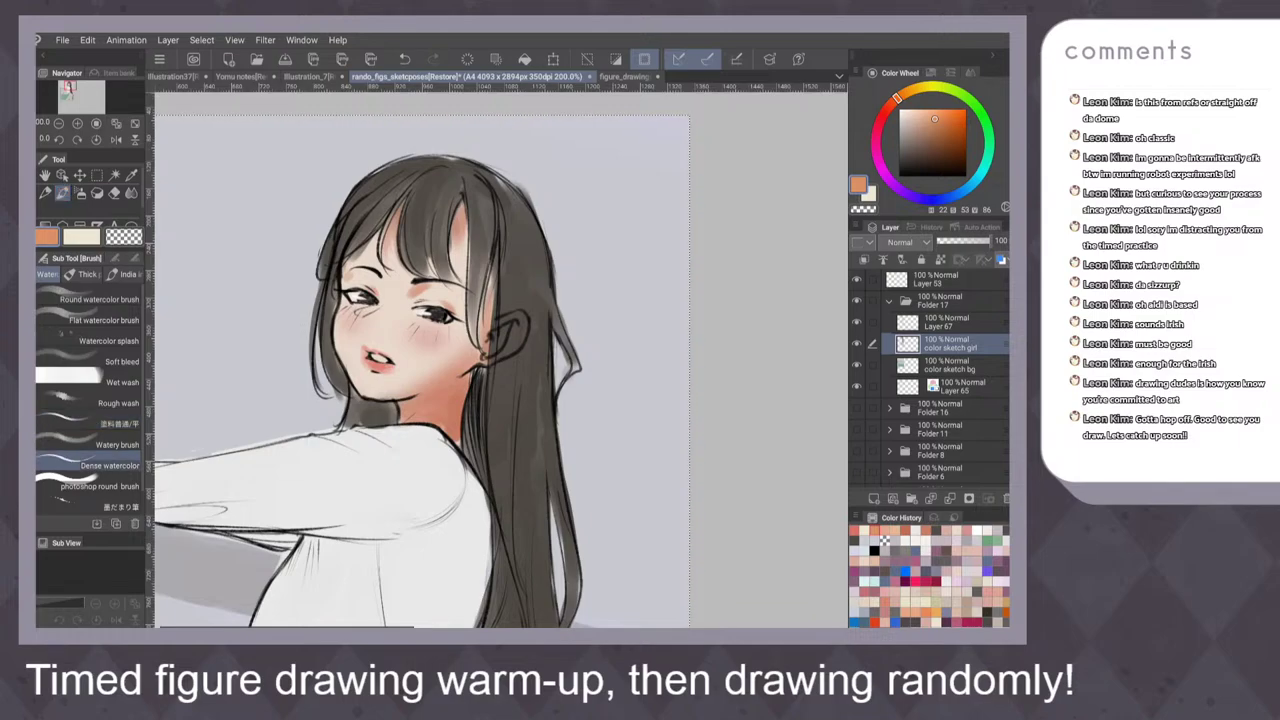
{"action": "scroll", "coordinate": [486, 404], "scroll_direction": "up", "scroll_amount": 3}
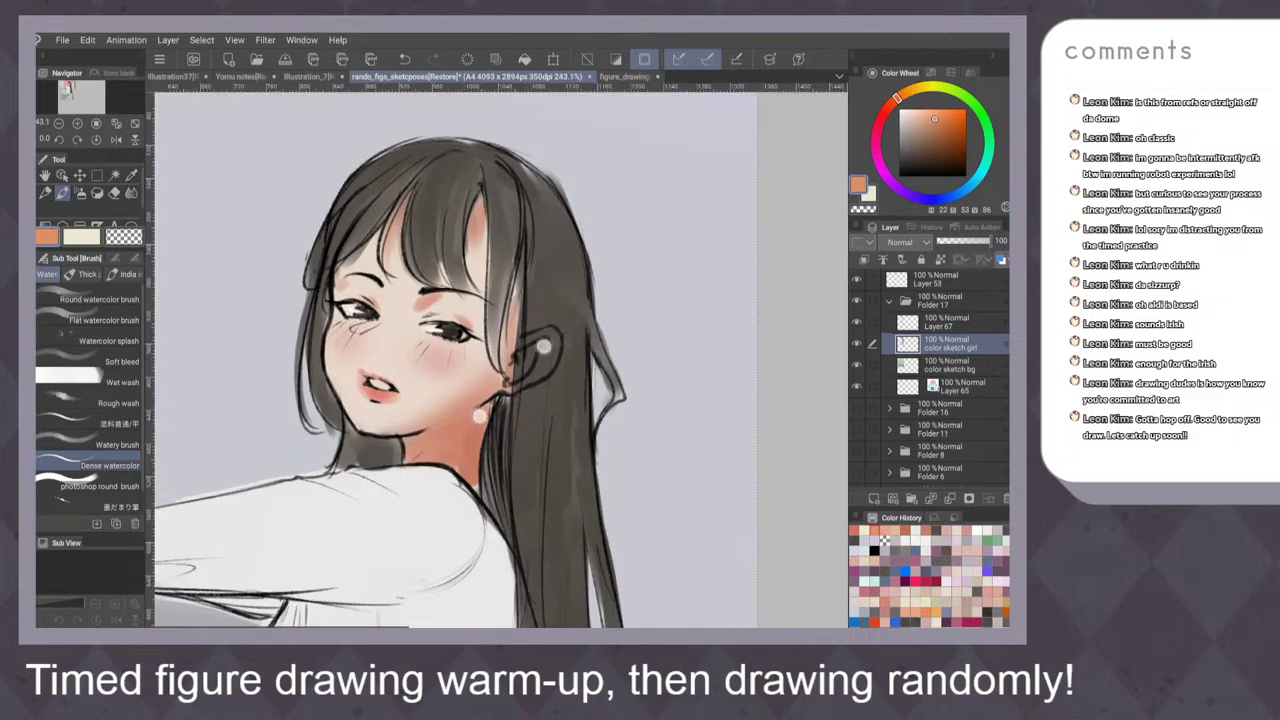
{"action": "scroll", "coordinate": [546, 385], "scroll_direction": "up", "scroll_amount": 2}
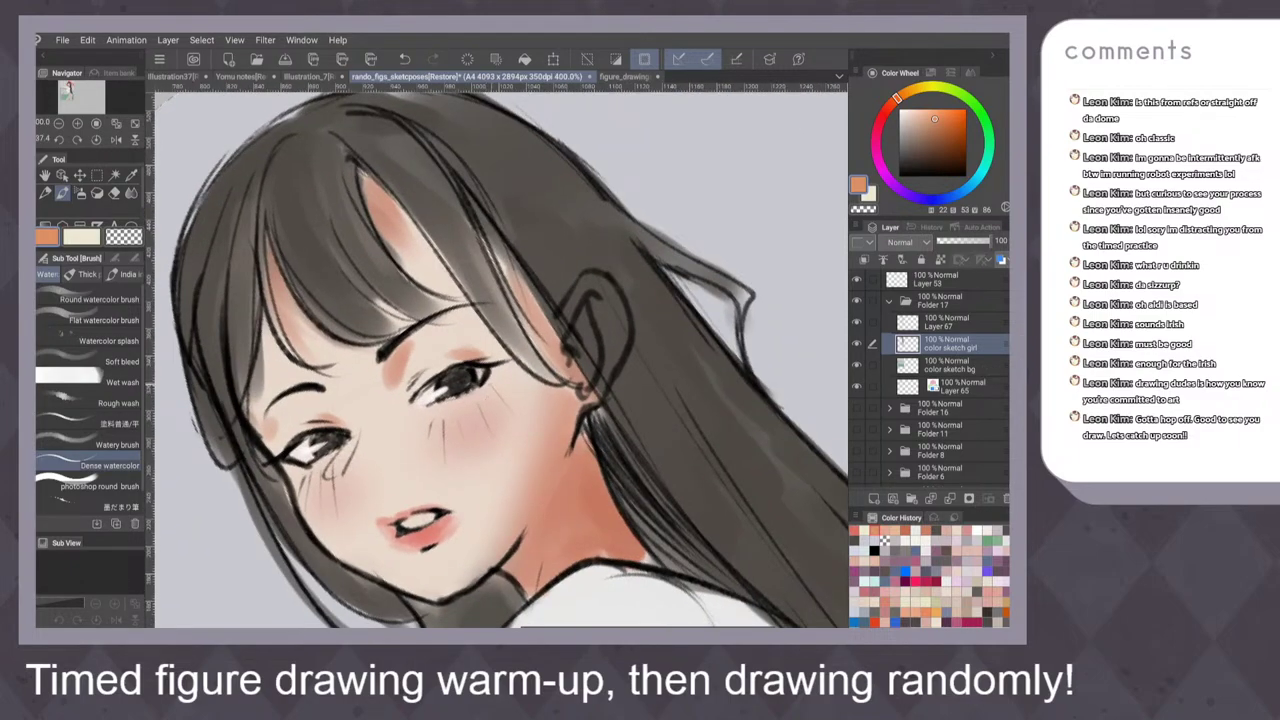
{"action": "left_click_drag", "start_coordinate": [489, 389], "coordinate": [465, 406]}
{"action": "left_click", "coordinate": [886, 110]}
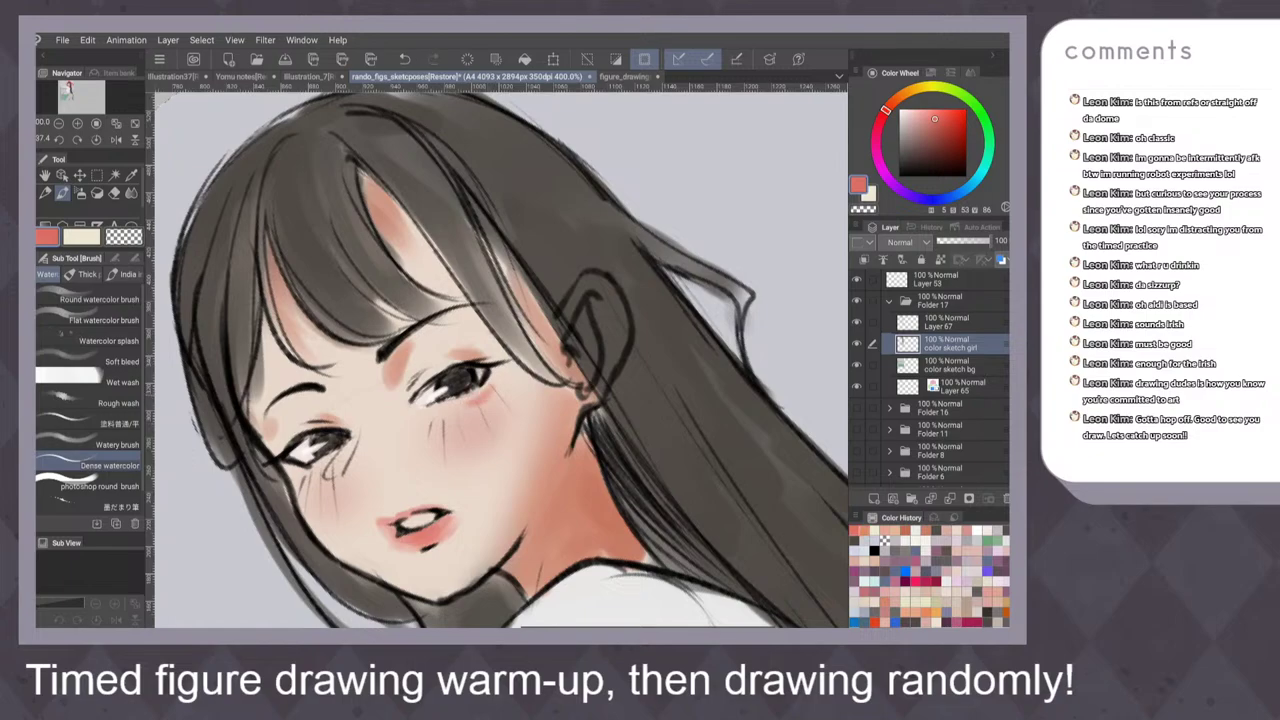
{"action": "scroll", "coordinate": [600, 385], "scroll_direction": "down", "scroll_amount": 4}
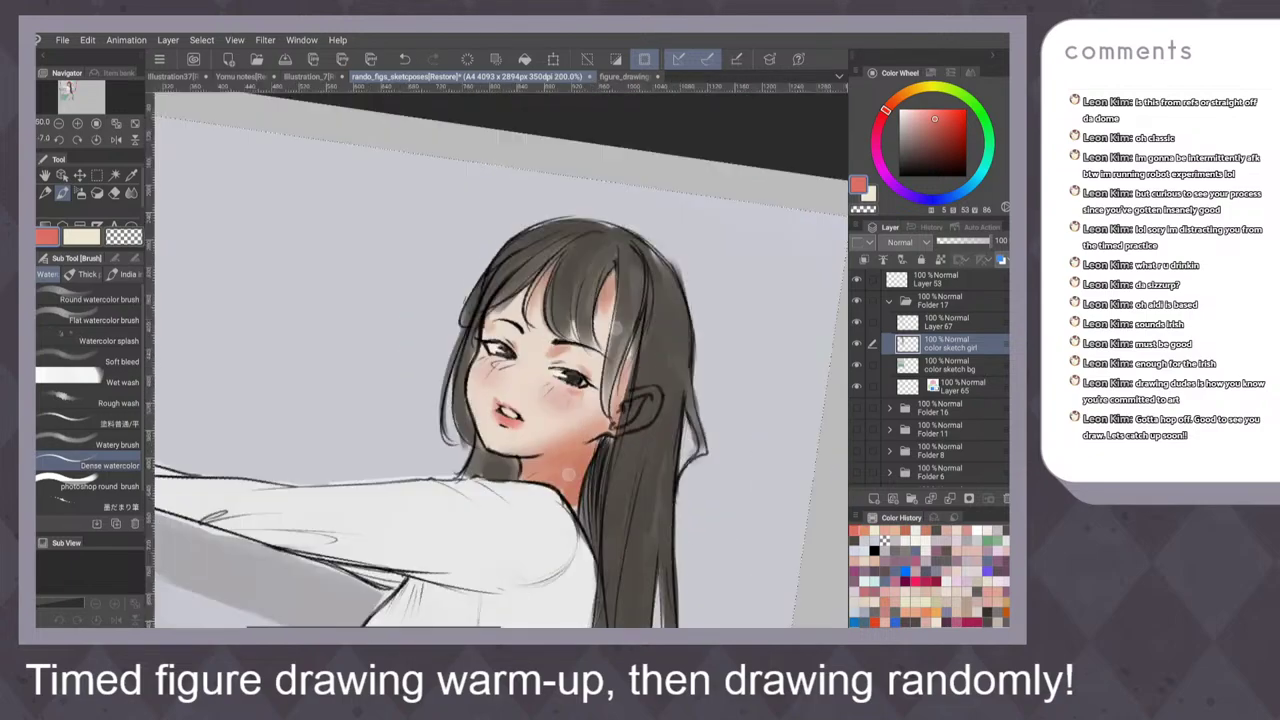
{"action": "scroll", "coordinate": [592, 400], "scroll_direction": "up", "scroll_amount": 4}
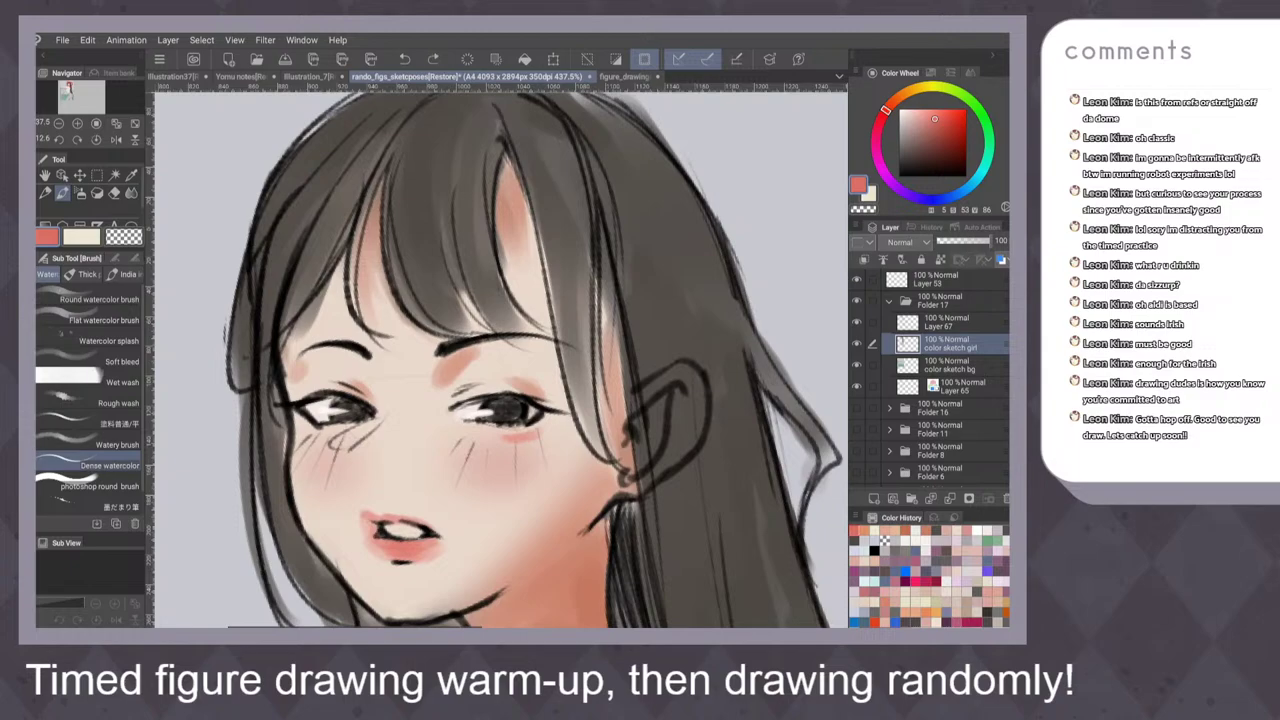
{"action": "key", "text": "ctrl+z"}
{"action": "key", "text": "ctrl+z"}
Shade under the eye nearer the ear in a muted orange-red, undoing the stray stroke
{"action": "left_click", "coordinate": [898, 529]}
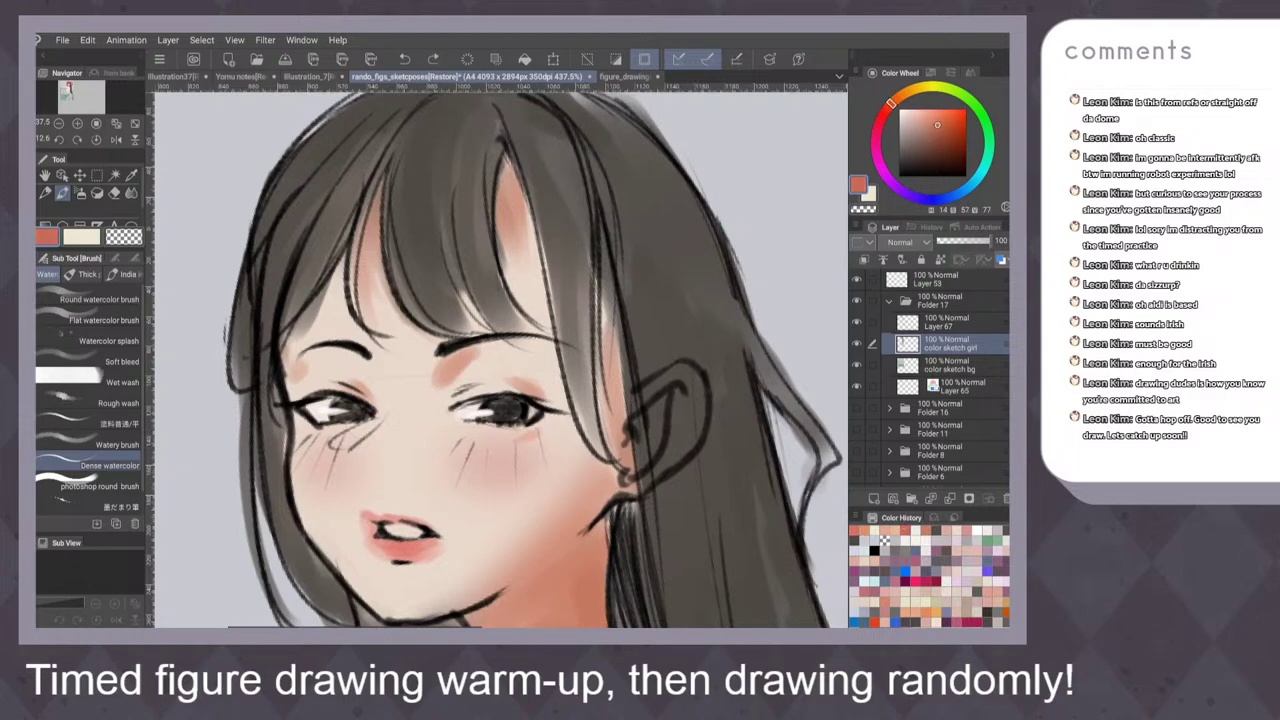
{"action": "left_click_drag", "start_coordinate": [540, 430], "coordinate": [487, 441]}
{"action": "key", "text": "ctrl+z"}
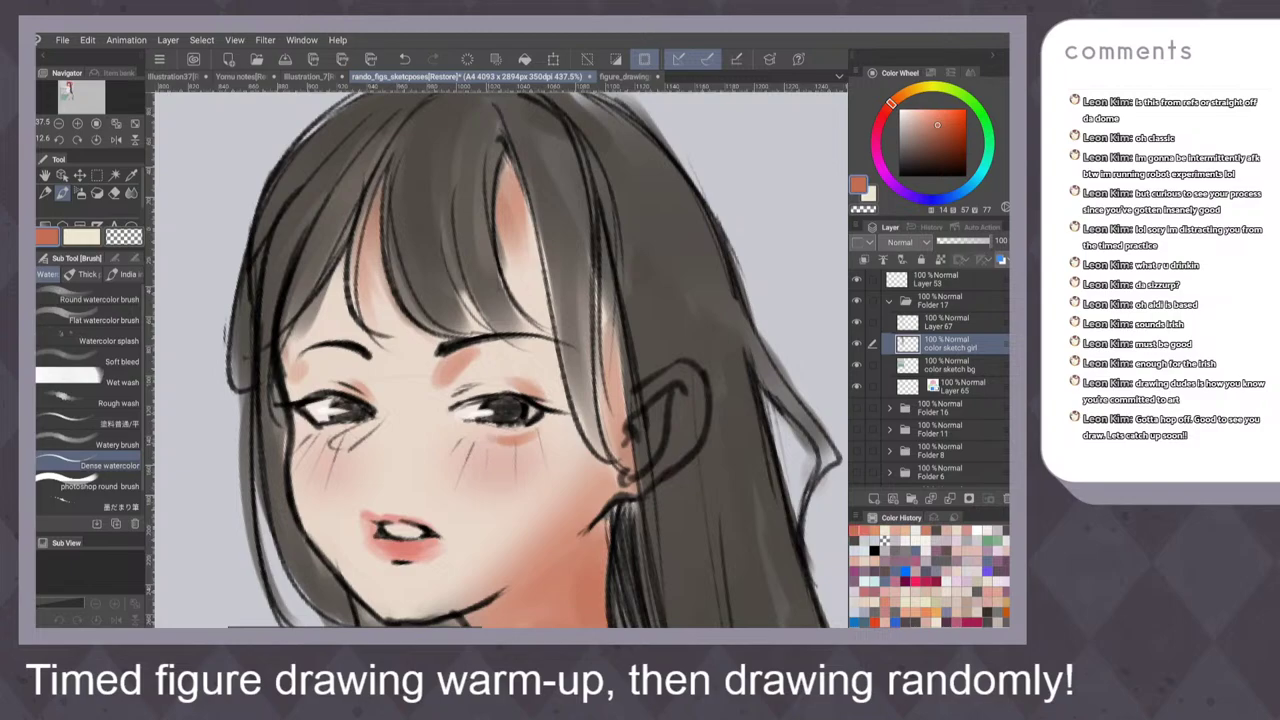
Add orange-red touches under the eye farther from the ear and at the inner end of the other eyebrow
{"action": "scroll", "coordinate": [608, 364], "scroll_direction": "down", "scroll_amount": 4}
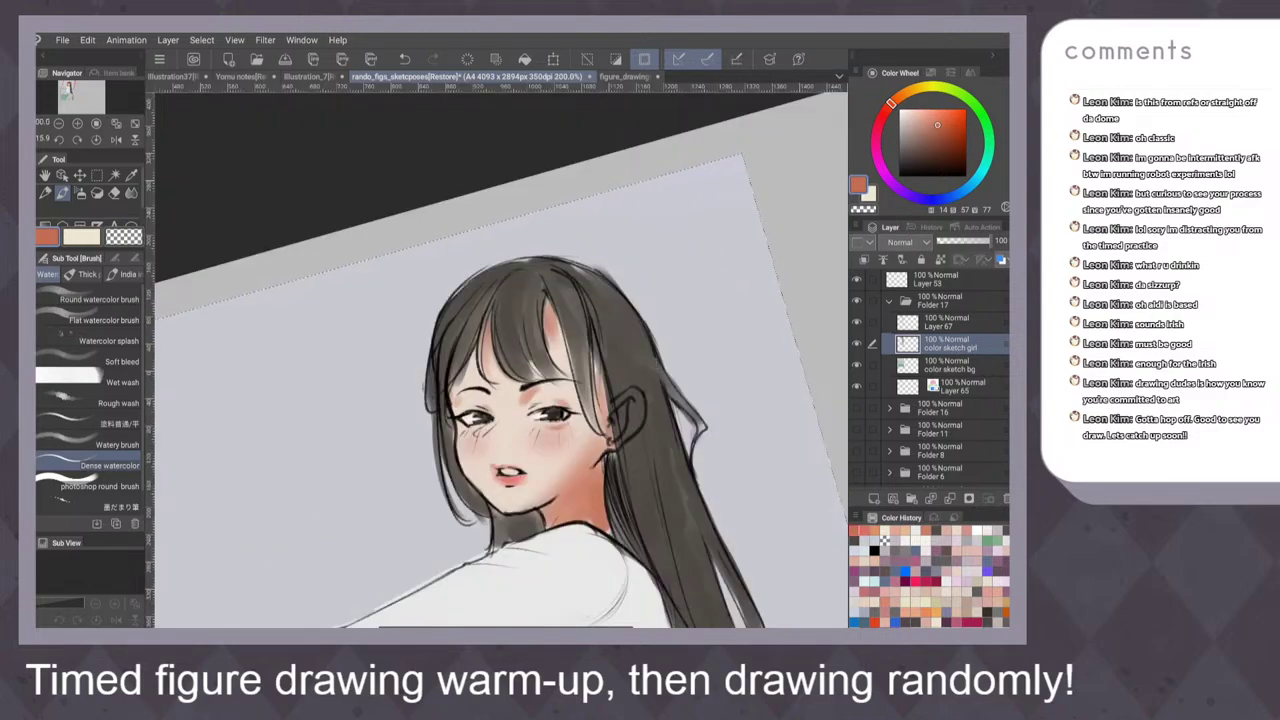
{"action": "scroll", "coordinate": [496, 355], "scroll_direction": "up", "scroll_amount": 4}
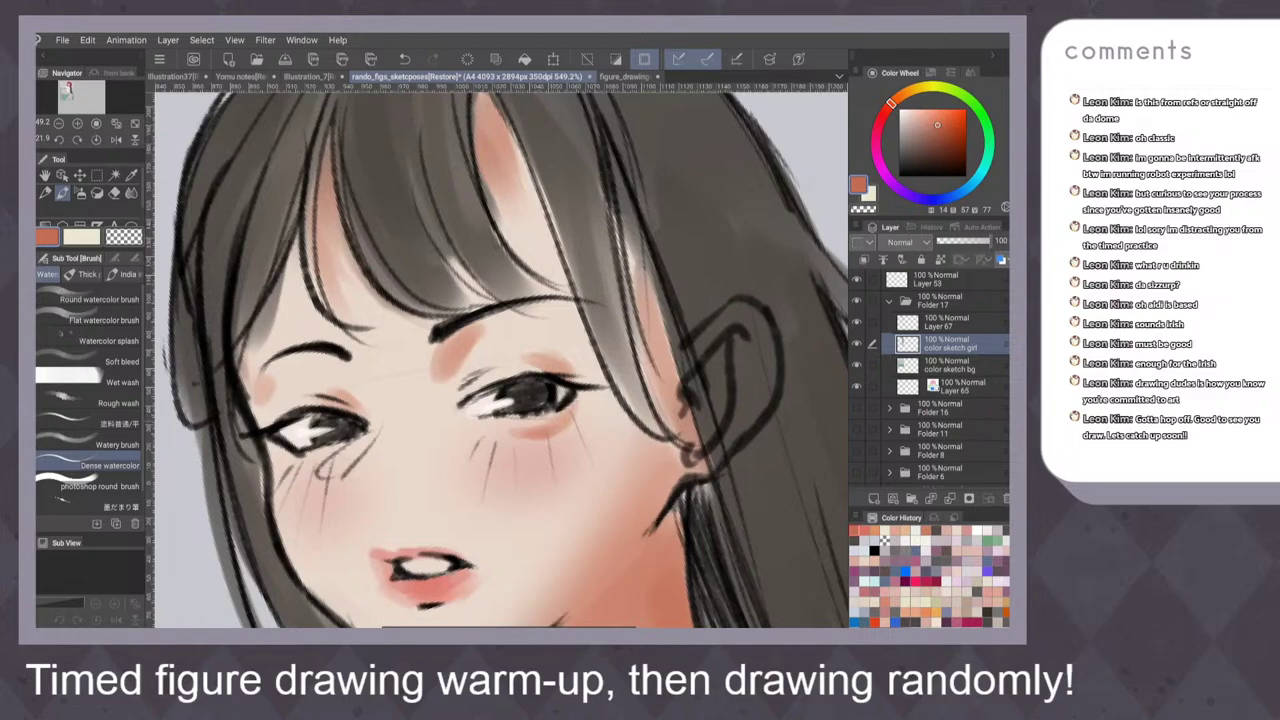
{"action": "scroll", "coordinate": [496, 355], "scroll_direction": "up", "scroll_amount": 1}
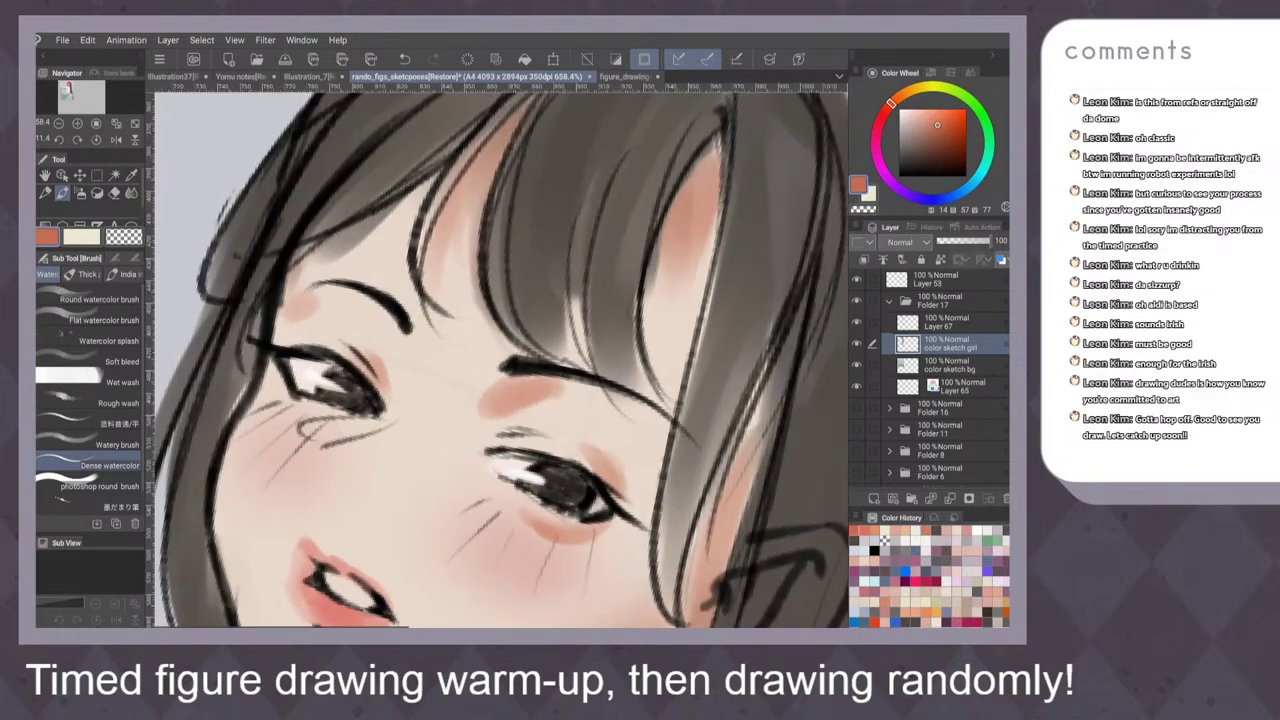
{"action": "mouse_move", "coordinate": [276, 387]}
{"action": "left_mouse_down"}
{"action": "mouse_move", "coordinate": [281, 415]}
{"action": "mouse_move", "coordinate": [302, 419]}
{"action": "mouse_move", "coordinate": [294, 410]}
{"action": "left_mouse_up"}
{"action": "left_click_drag", "start_coordinate": [496, 371], "coordinate": [493, 372]}
{"action": "scroll", "coordinate": [494, 405], "scroll_direction": "down", "scroll_amount": 5}
{"action": "scroll", "coordinate": [510, 410], "scroll_direction": "up", "scroll_amount": 3}
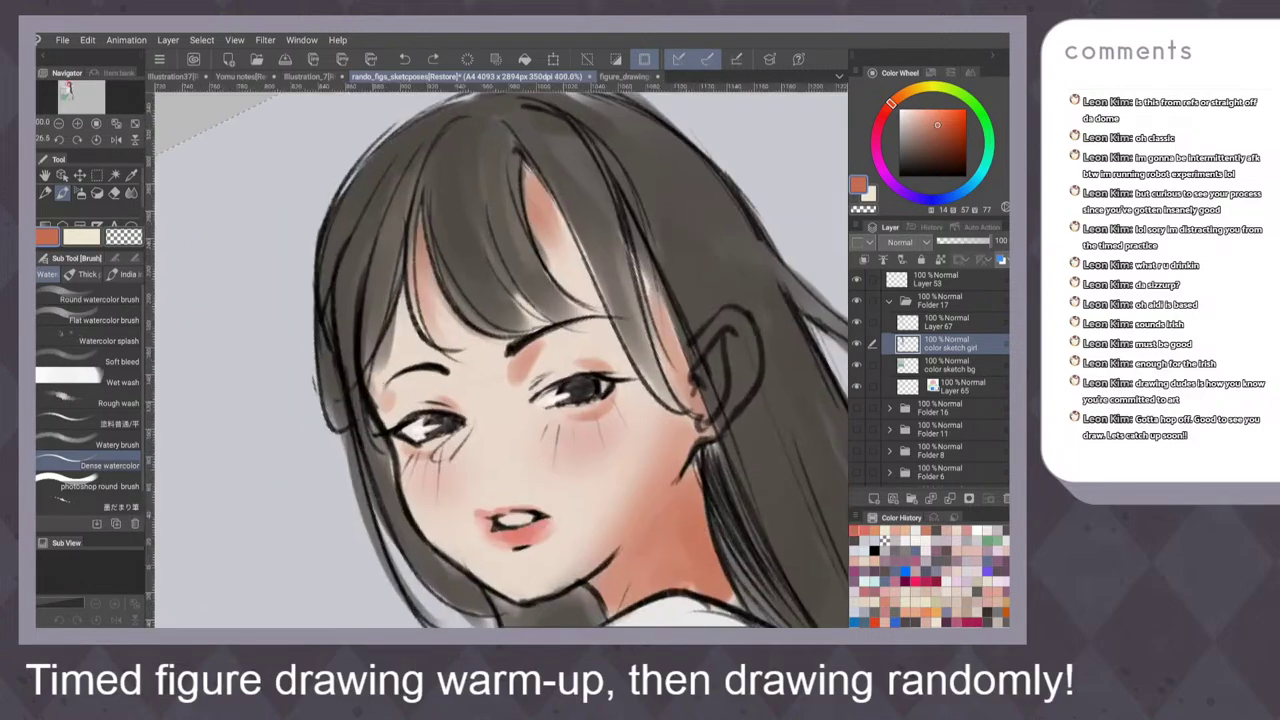
Add a small orange-red touch under the eye farther from the ear and check the figure in a flipped view
{"action": "left_click_drag", "start_coordinate": [403, 449], "coordinate": [408, 453]}
{"action": "scroll", "coordinate": [496, 355], "scroll_direction": "down", "scroll_amount": 5}
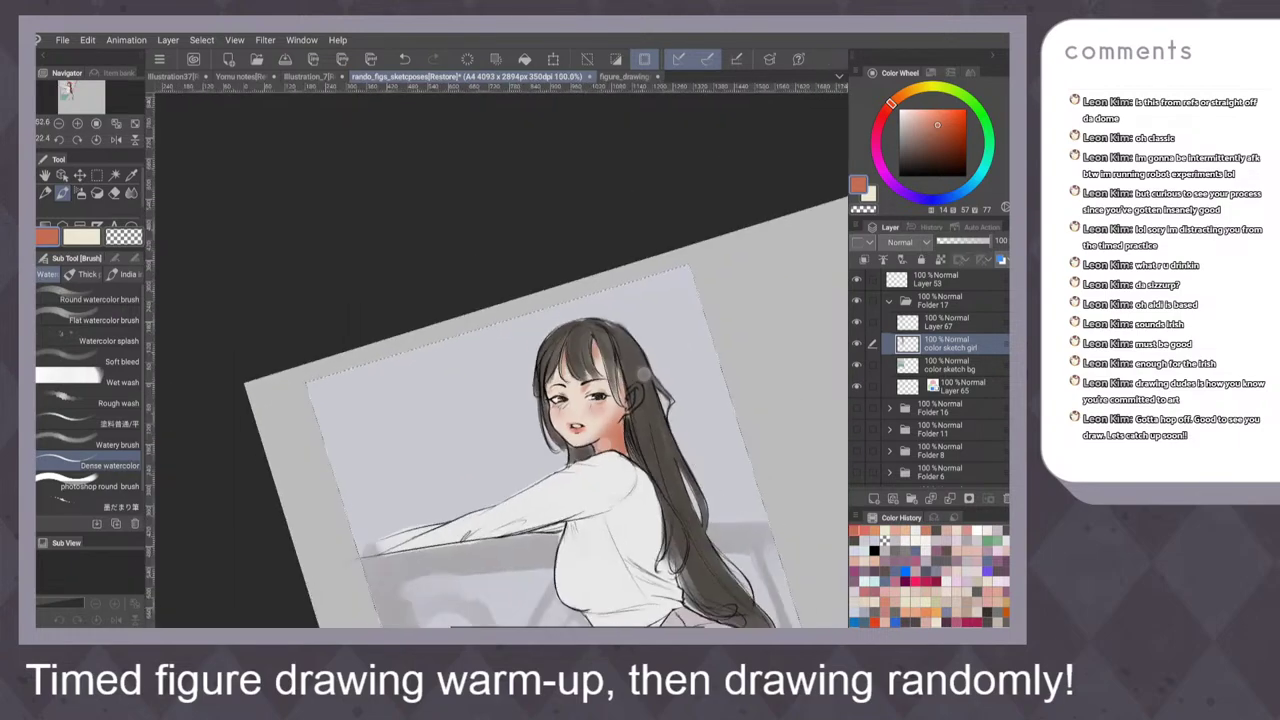
{"action": "key", "text": "h"}
{"action": "key", "text": "h"}
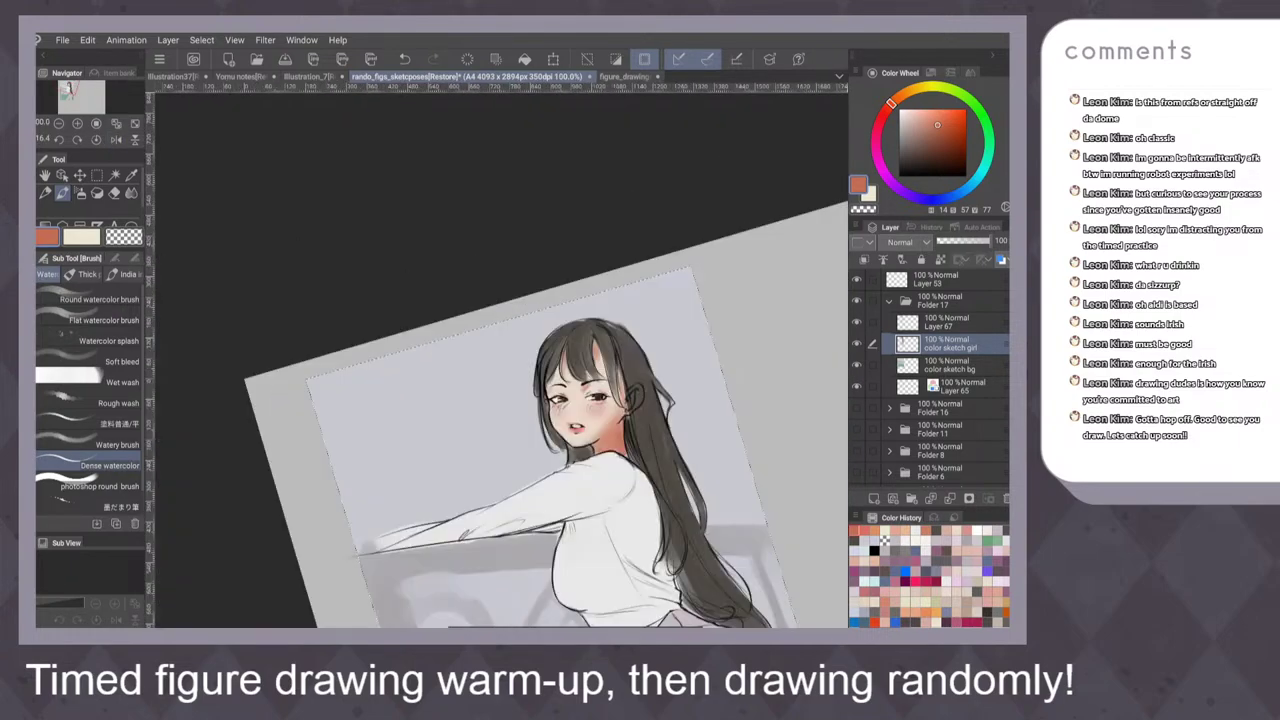
{"action": "scroll", "coordinate": [634, 424], "scroll_direction": "up", "scroll_amount": 6}
{"action": "key", "text": "b"}
{"action": "scroll", "coordinate": [560, 380], "scroll_direction": "up", "scroll_amount": 1}
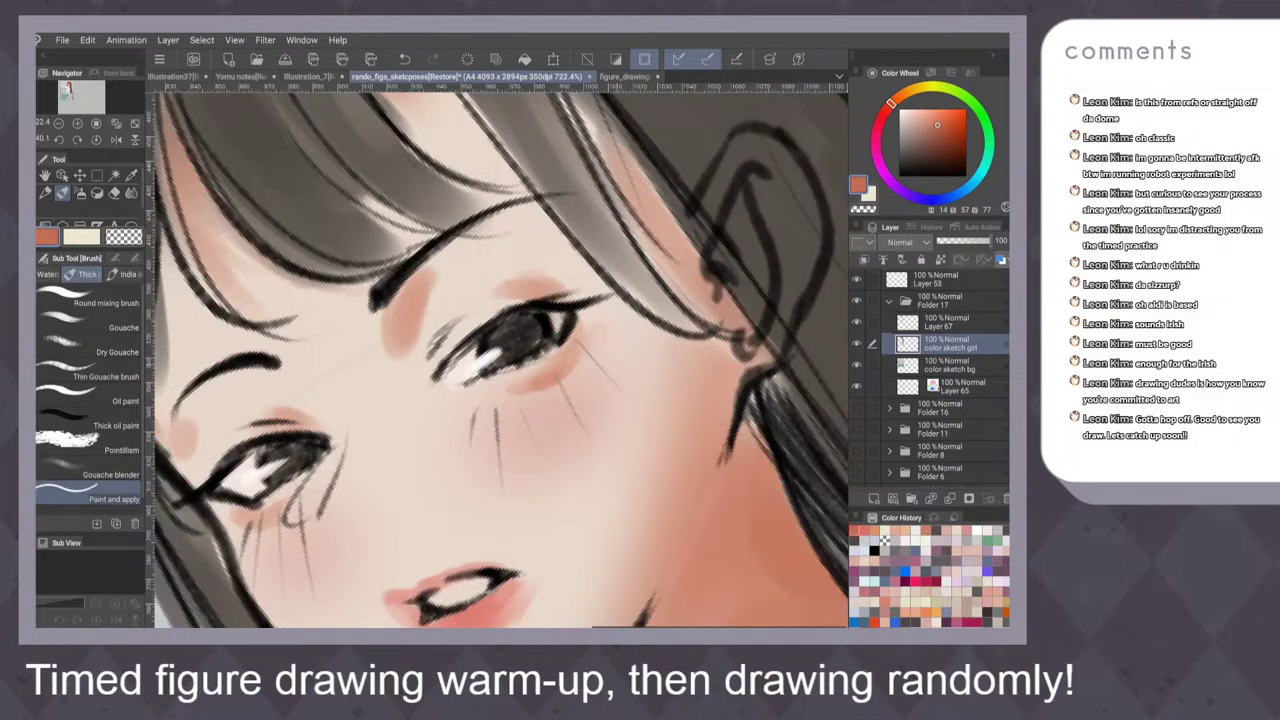
{"action": "scroll", "coordinate": [698, 292], "scroll_direction": "down", "scroll_amount": 6}
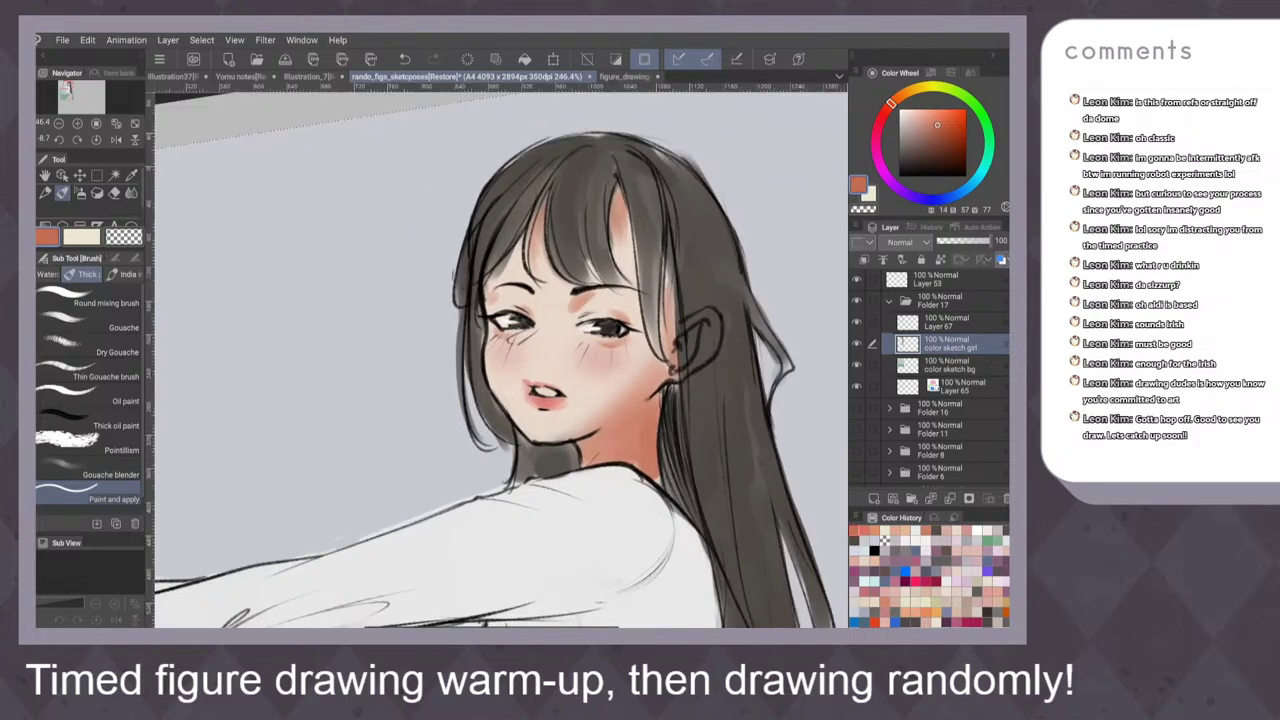
Try orange-red shading on the cheek near the ear with the Dense watercolor brush, undoing the latest strokes
{"action": "left_click", "coordinate": [870, 530]}
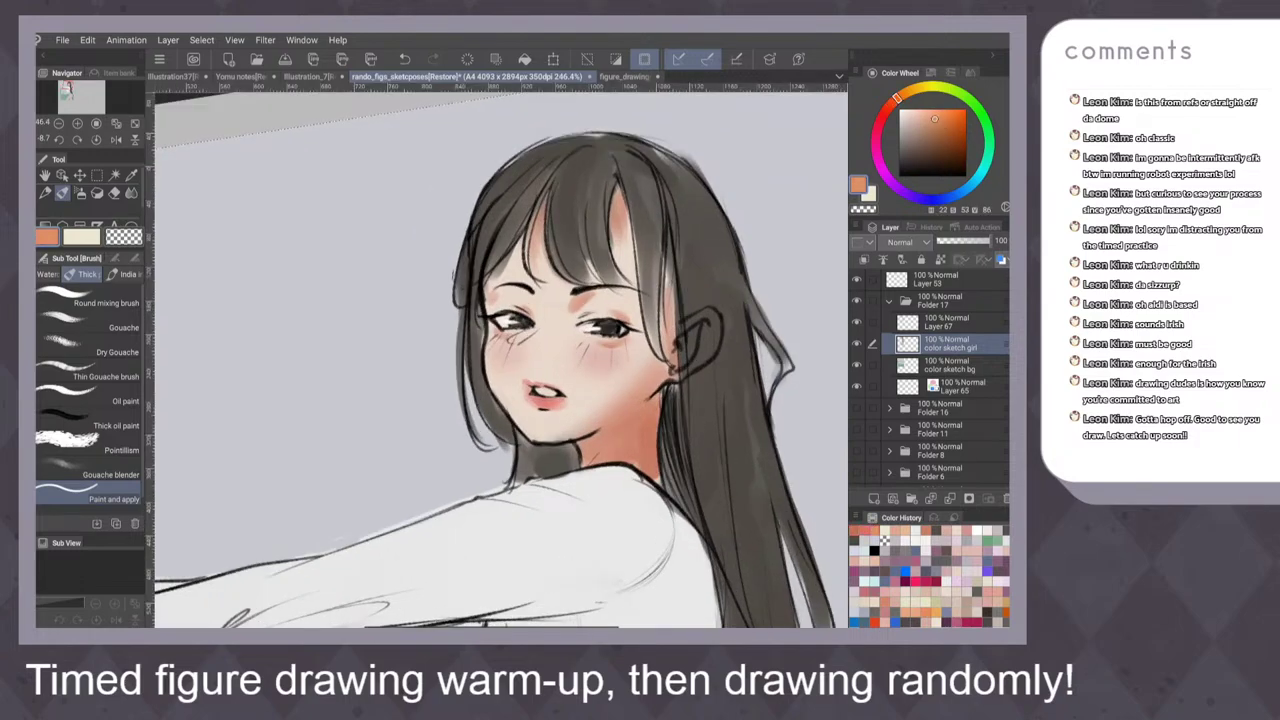
{"action": "left_click", "coordinate": [47, 274]}
{"action": "left_click", "coordinate": [627, 433], "text": "alt"}
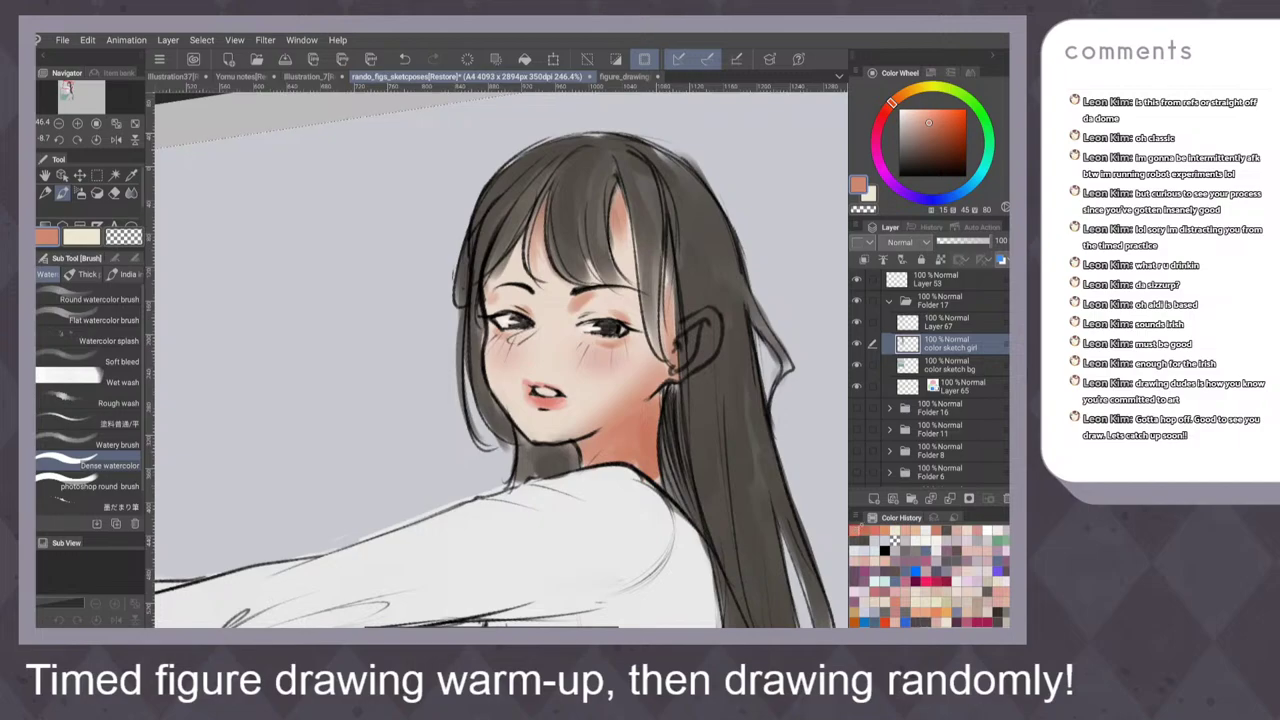
{"action": "left_click", "coordinate": [894, 539]}
{"action": "left_click_drag", "start_coordinate": [598, 378], "coordinate": [632, 425]}
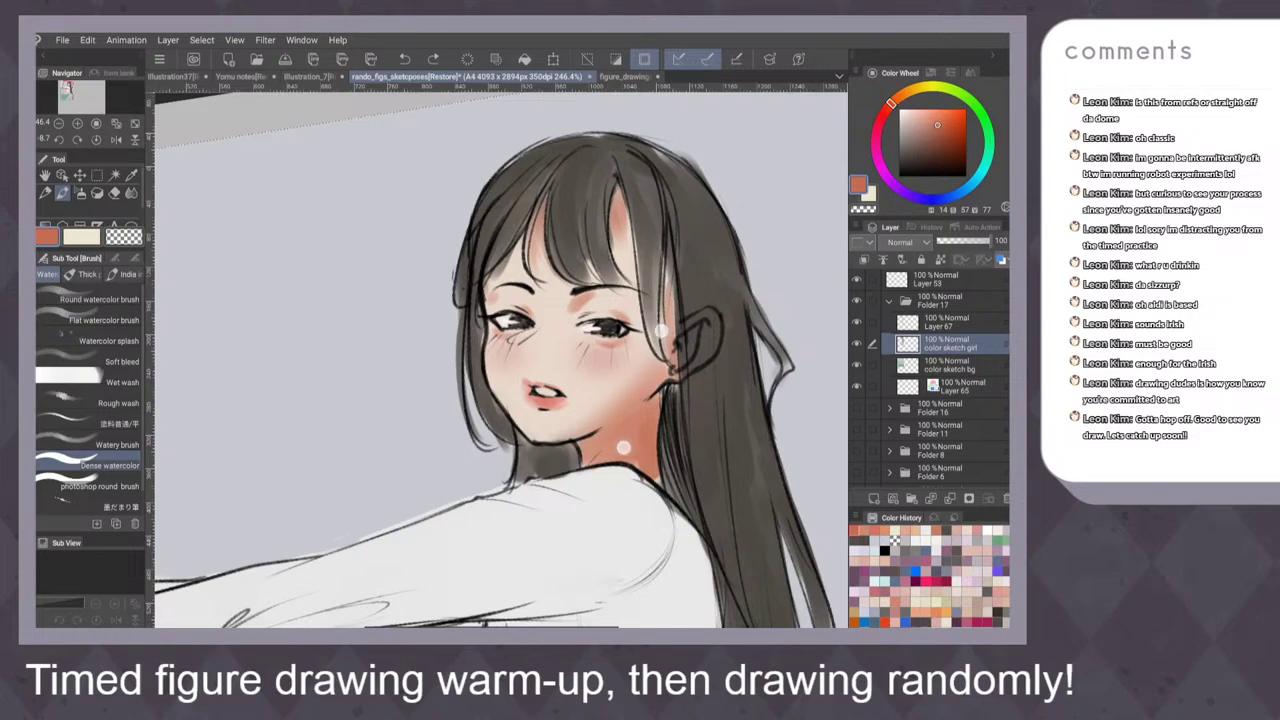
{"action": "scroll", "coordinate": [686, 296], "scroll_direction": "up", "scroll_amount": 2}
{"action": "mouse_move", "coordinate": [612, 382]}
{"action": "left_mouse_down"}
{"action": "mouse_move", "coordinate": [630, 430]}
{"action": "mouse_move", "coordinate": [580, 468]}
{"action": "left_mouse_up"}
{"action": "key", "text": "ctrl+z"}
{"action": "key", "text": "ctrl+z"}
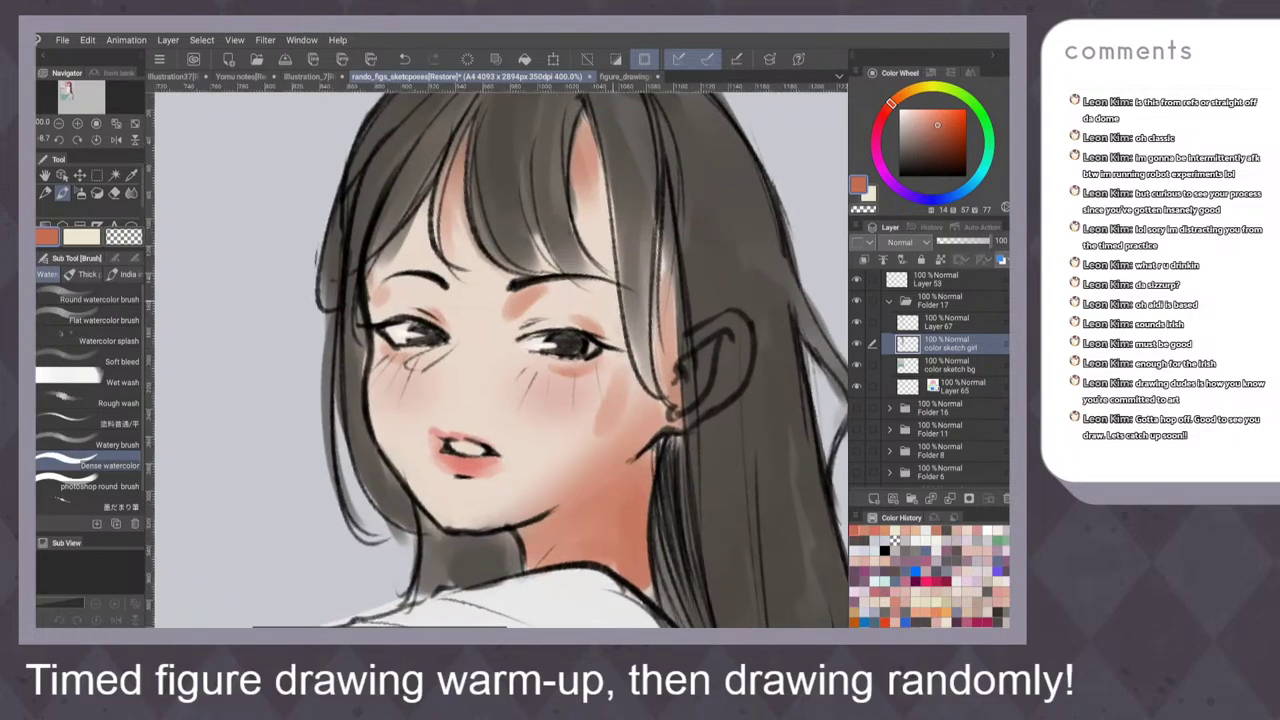
Paint an orange-red shadow down the cheek toward the jaw and soften it with the Paint and apply brush, undoing excess strokes
{"action": "mouse_move", "coordinate": [616, 309]}
{"action": "left_mouse_down"}
{"action": "mouse_move", "coordinate": [614, 367]}
{"action": "mouse_move", "coordinate": [582, 460]}
{"action": "left_mouse_up"}
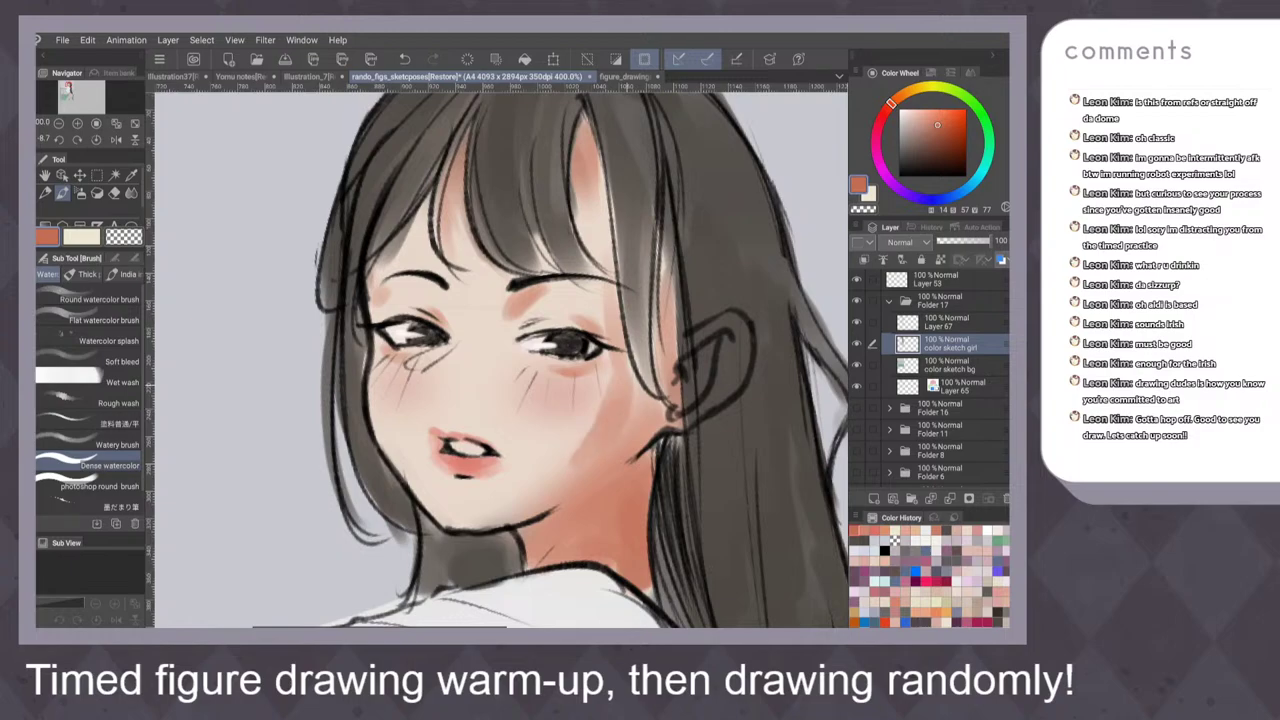
{"action": "left_click_drag", "start_coordinate": [626, 394], "coordinate": [558, 486]}
{"action": "left_click", "coordinate": [83, 274]}
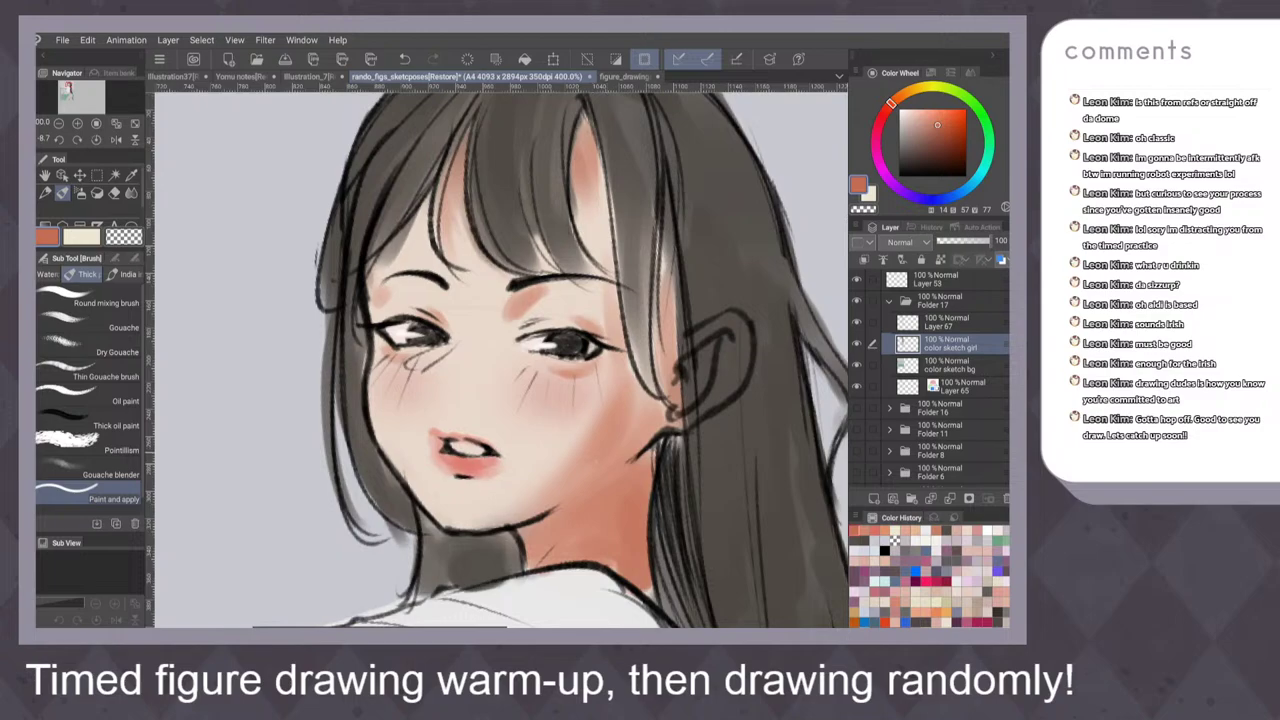
{"action": "key", "text": "ctrl+z"}
{"action": "key", "text": "ctrl+z"}
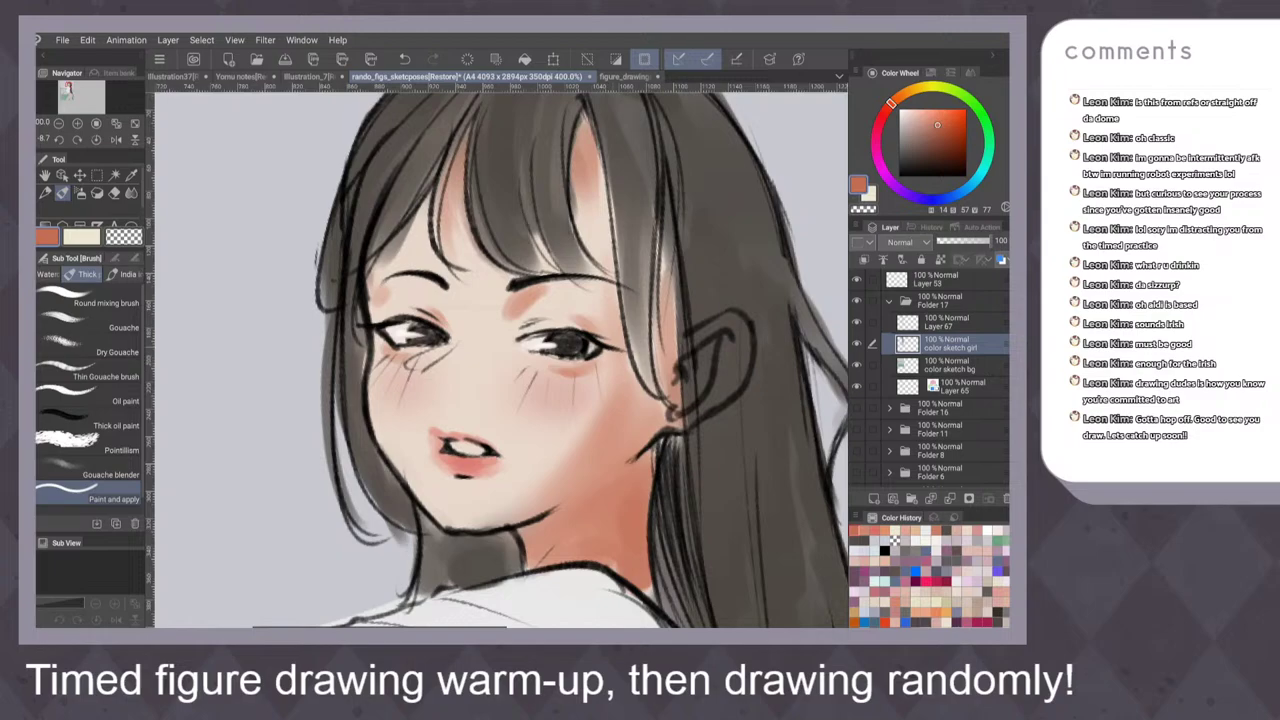
Examine the cheek shading, eyes and lips at several zoom levels and in a flipped view
{"action": "scroll", "coordinate": [500, 360], "scroll_direction": "down", "scroll_amount": 5}
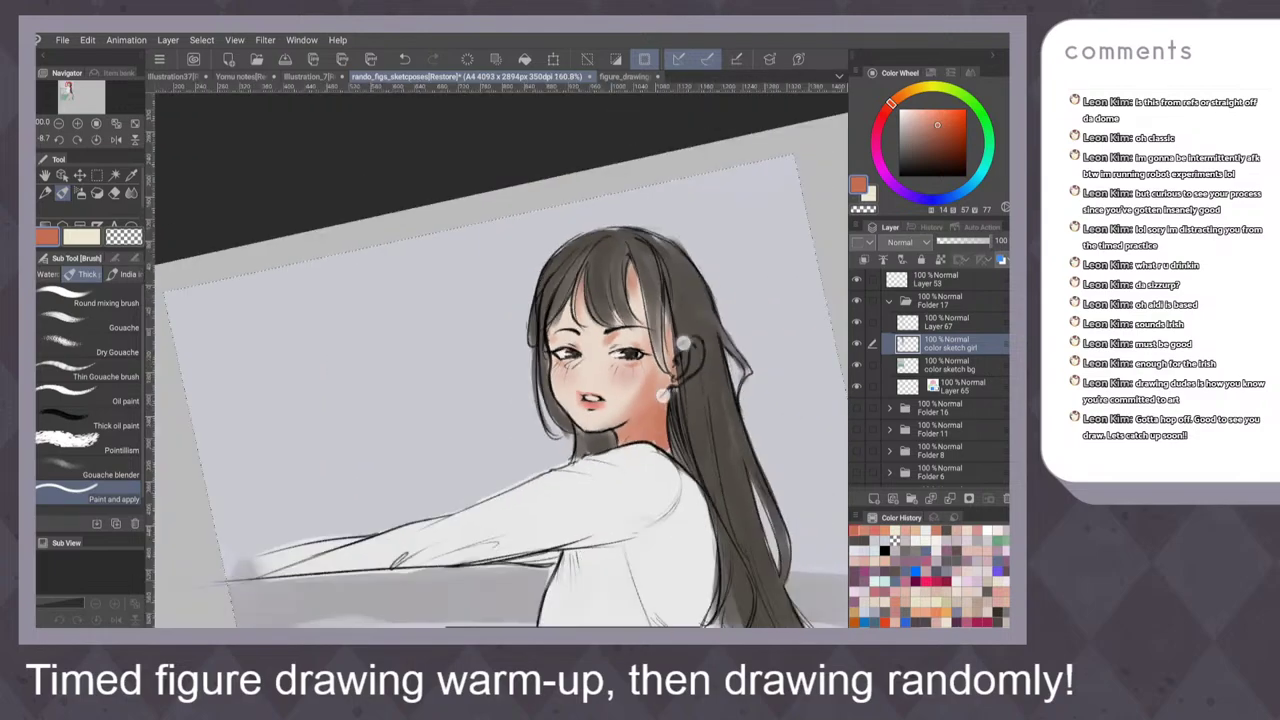
{"action": "key", "text": "h"}
{"action": "key", "text": "h"}
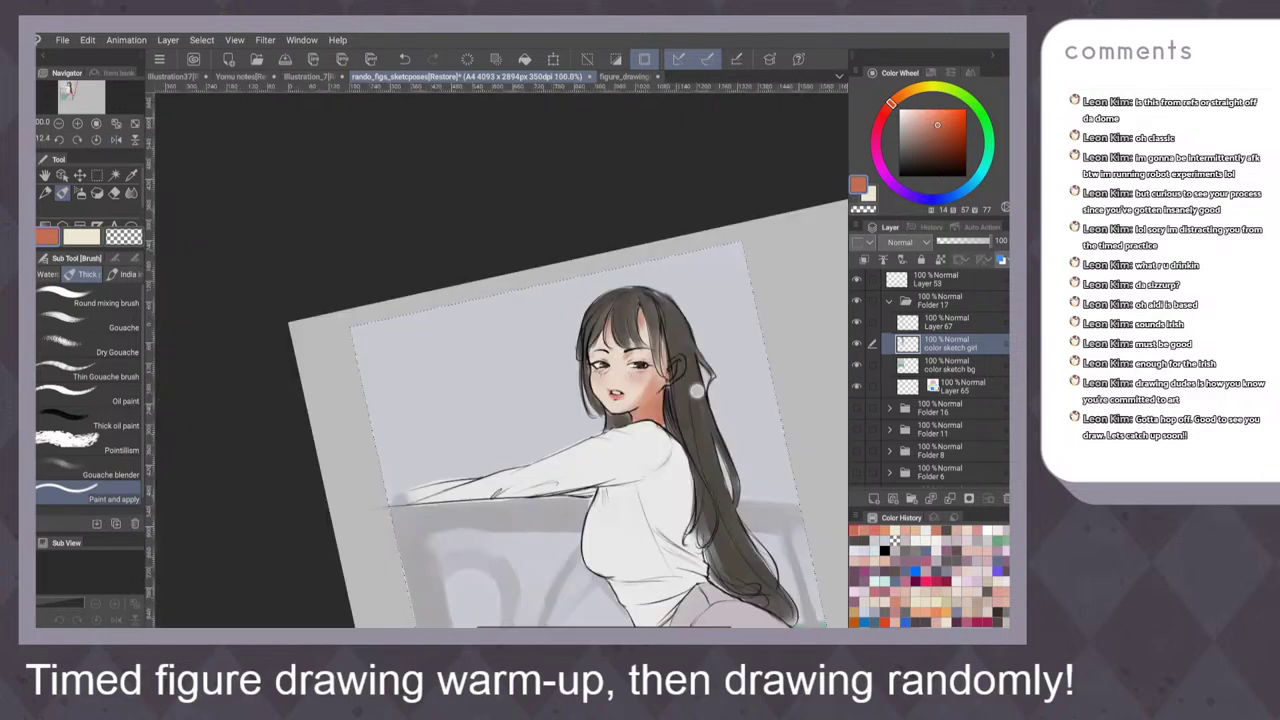
{"action": "scroll", "coordinate": [665, 390], "scroll_direction": "up", "scroll_amount": 8}
{"action": "scroll", "coordinate": [637, 456], "scroll_direction": "up", "scroll_amount": 1}
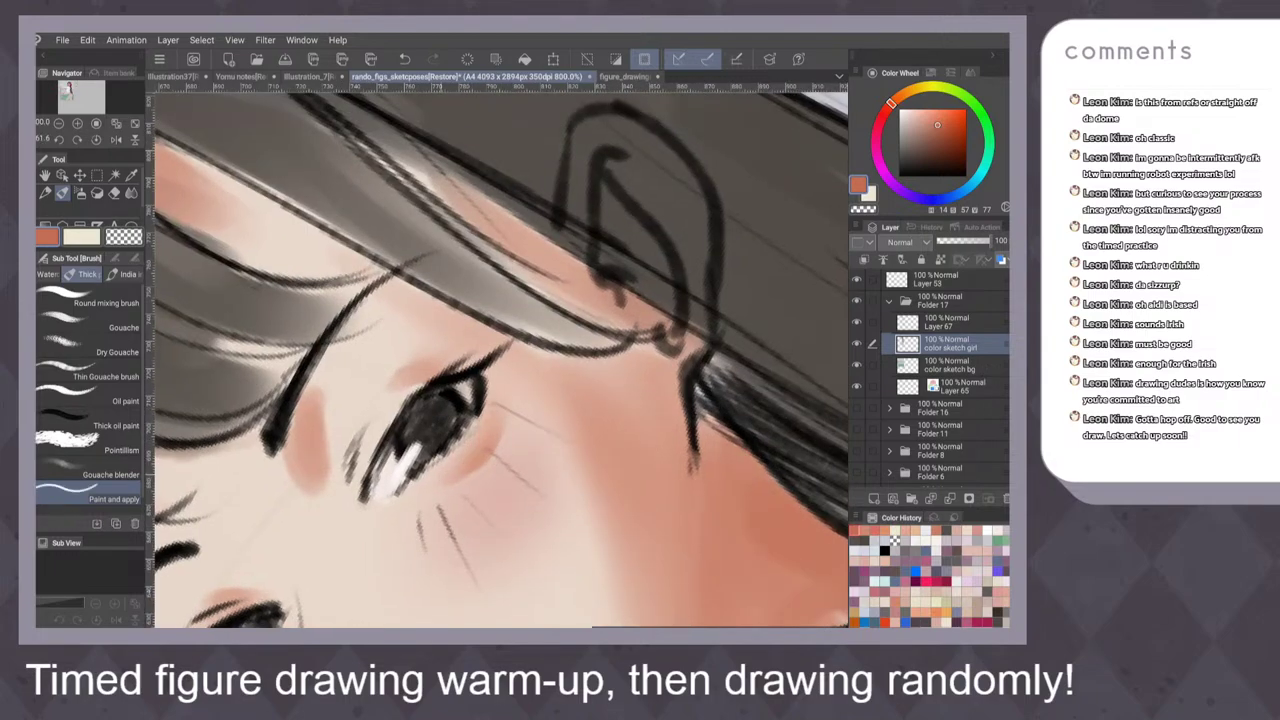
{"action": "scroll", "coordinate": [629, 345], "scroll_direction": "down", "scroll_amount": 6}
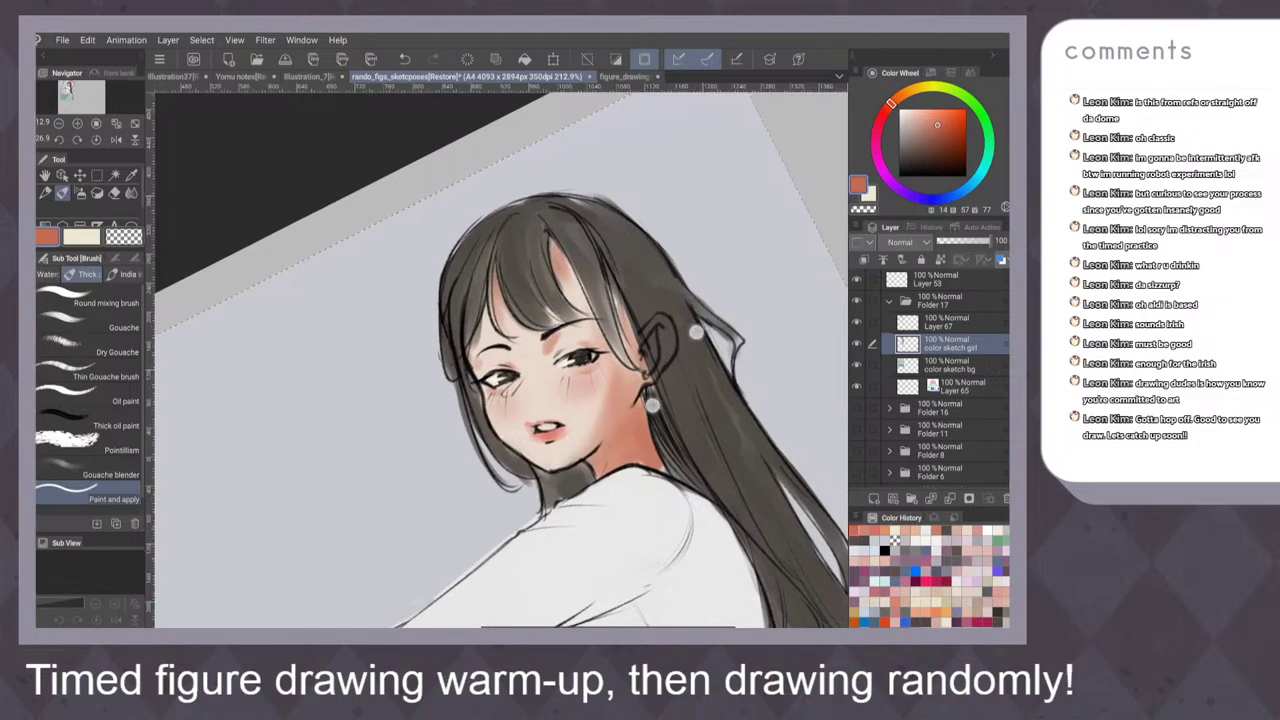
{"action": "scroll", "coordinate": [600, 370], "scroll_direction": "up", "scroll_amount": 8}
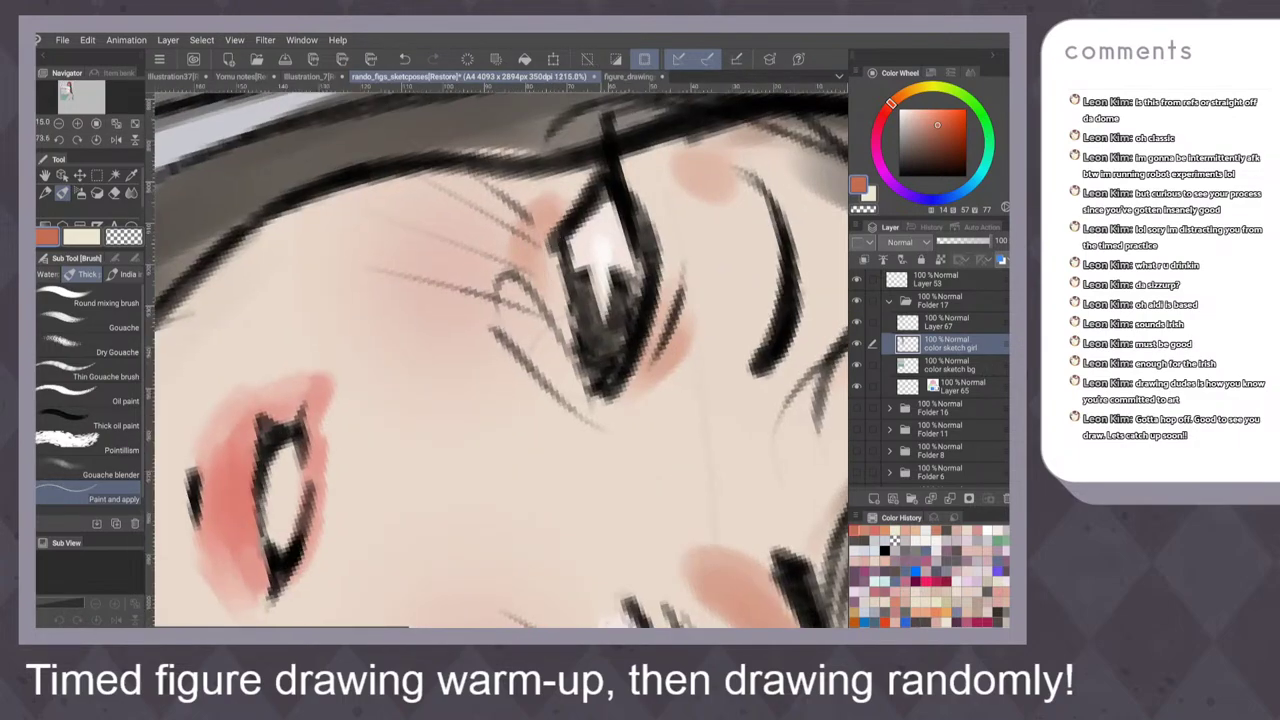
{"action": "scroll", "coordinate": [700, 249], "scroll_direction": "down", "scroll_amount": 7}
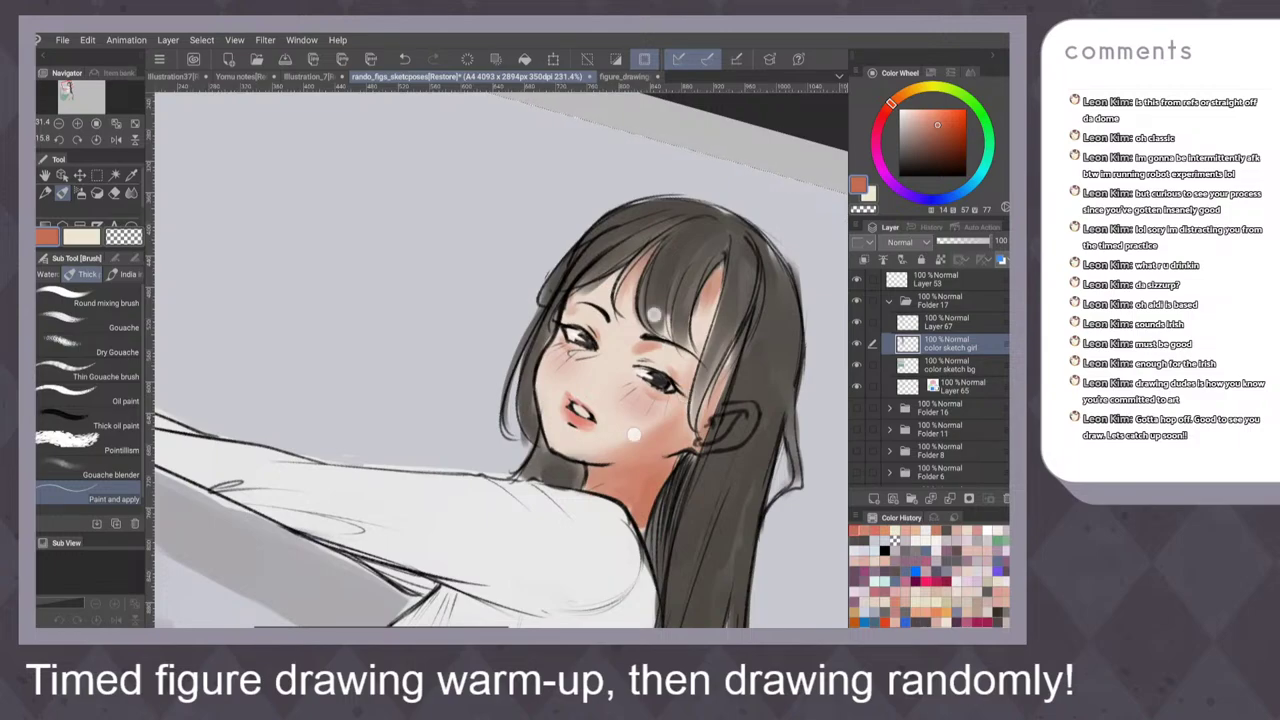
{"action": "scroll", "coordinate": [685, 396], "scroll_direction": "up", "scroll_amount": 4}
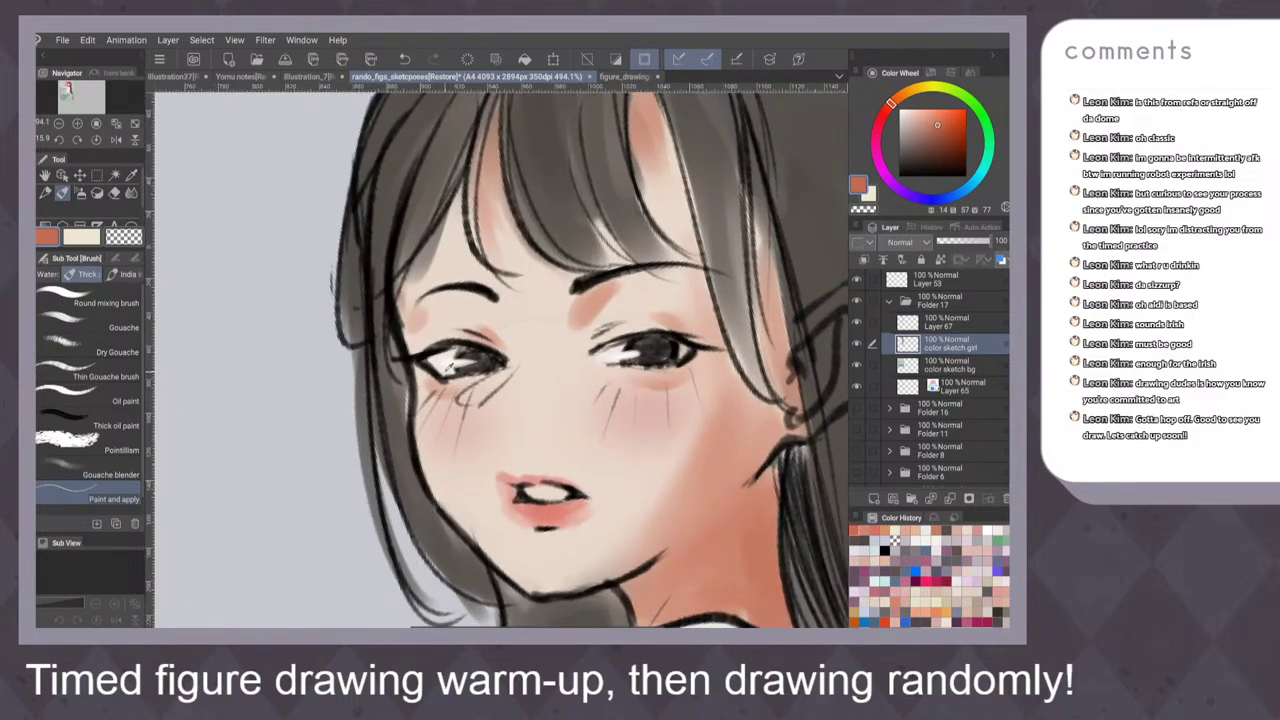
Try a pale pink pen touch in the white of the eye farther from the ear, undoing the stroke
{"action": "left_click", "coordinate": [448, 365], "text": "alt"}
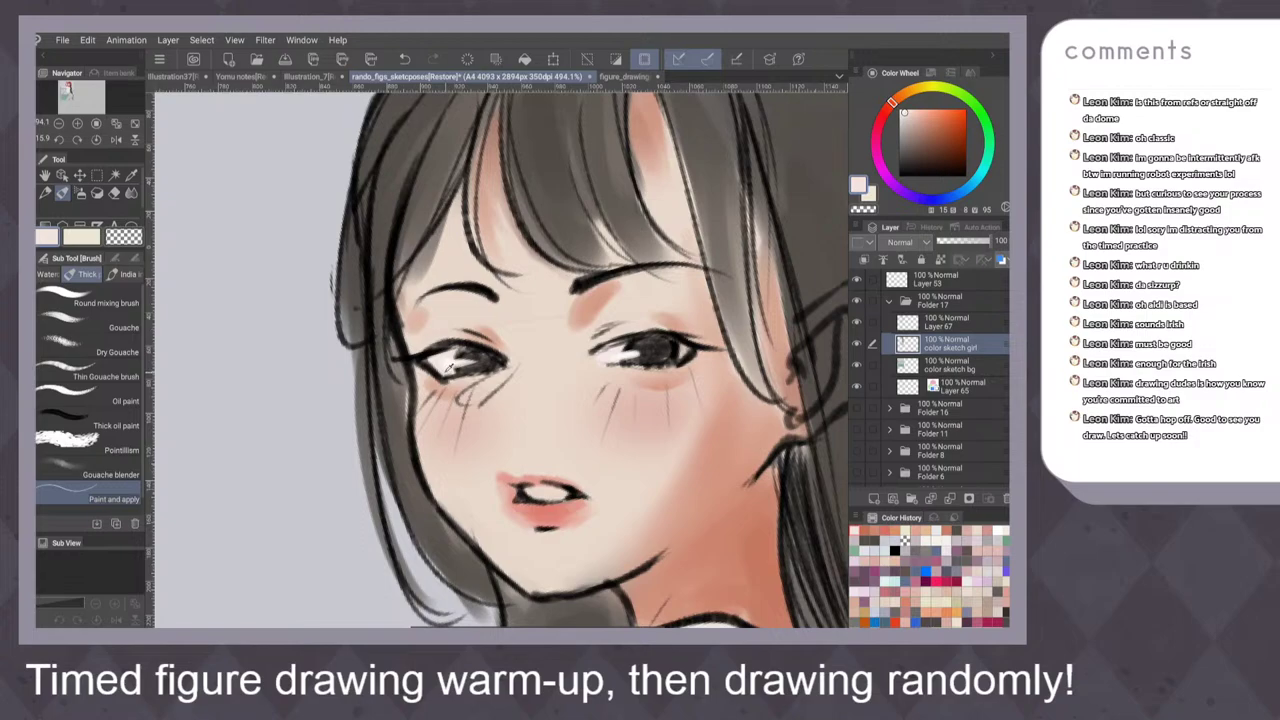
{"action": "key", "text": "p"}
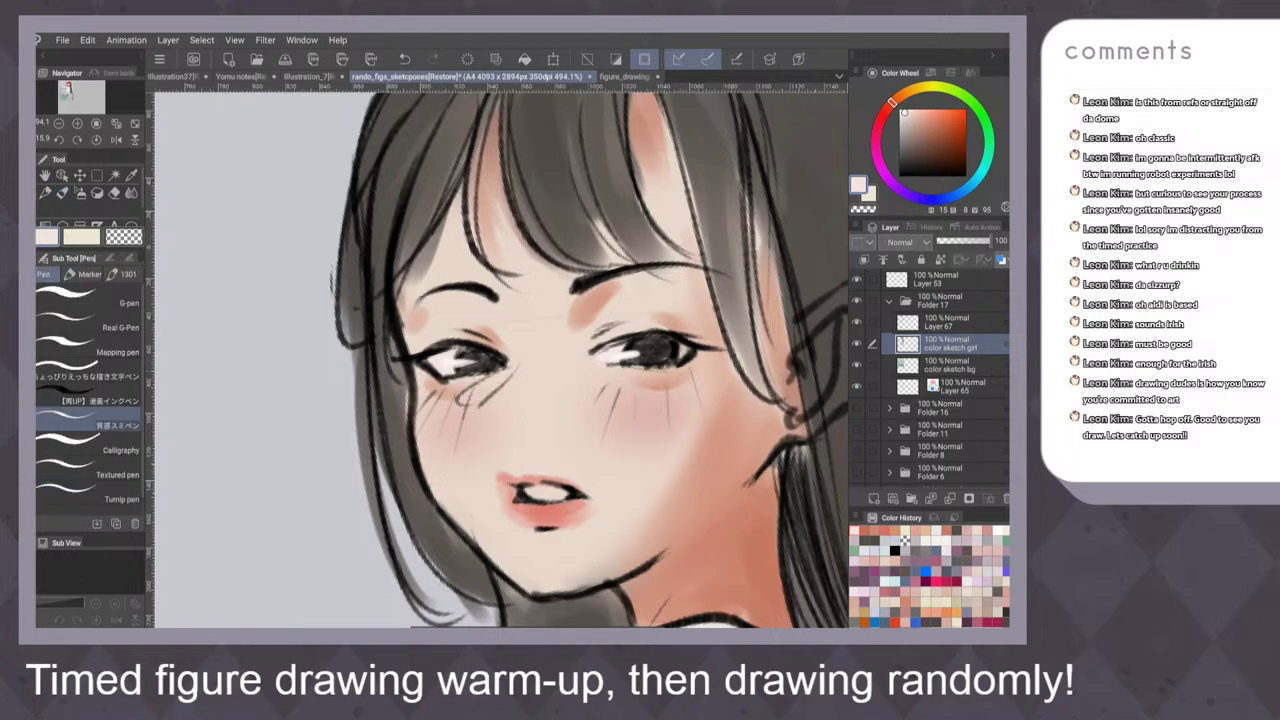
{"action": "scroll", "coordinate": [573, 410], "scroll_direction": "up", "scroll_amount": 2}
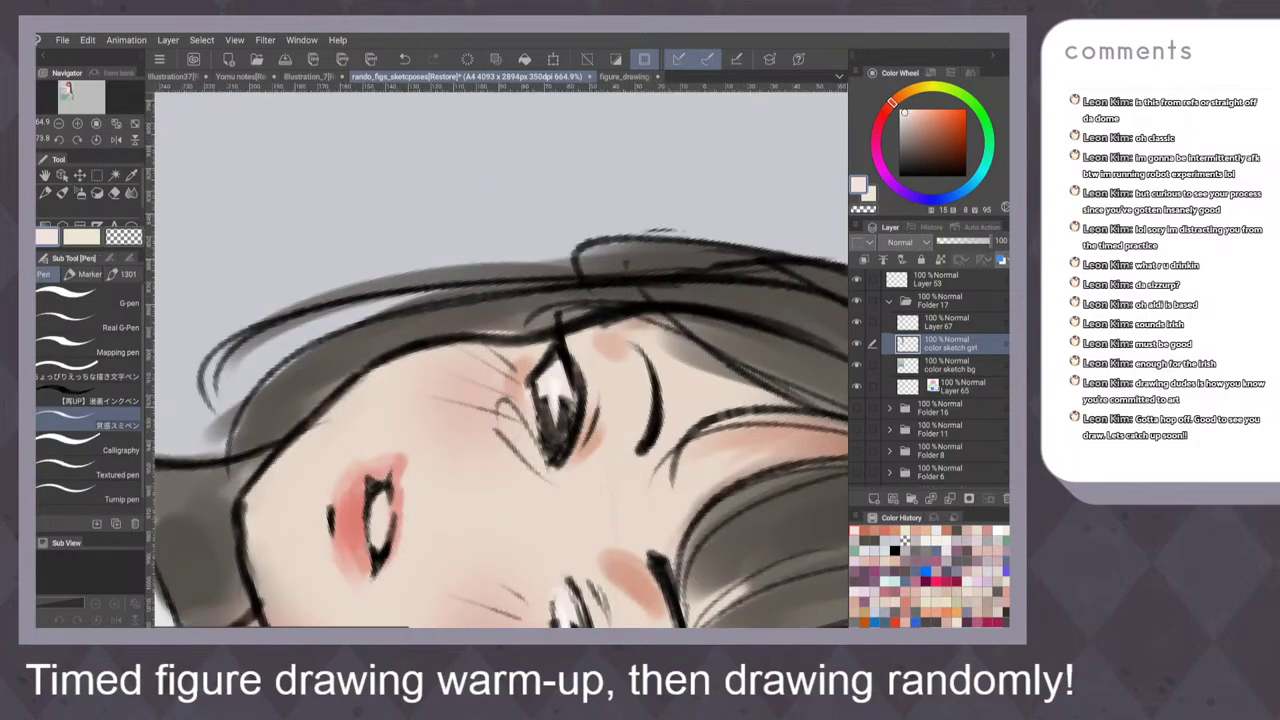
{"action": "key", "text": "ctrl+z"}
Examine the whole figure by flipping the canvas horizontally and fitting the page in view
{"action": "scroll", "coordinate": [545, 375], "scroll_direction": "down", "scroll_amount": 8}
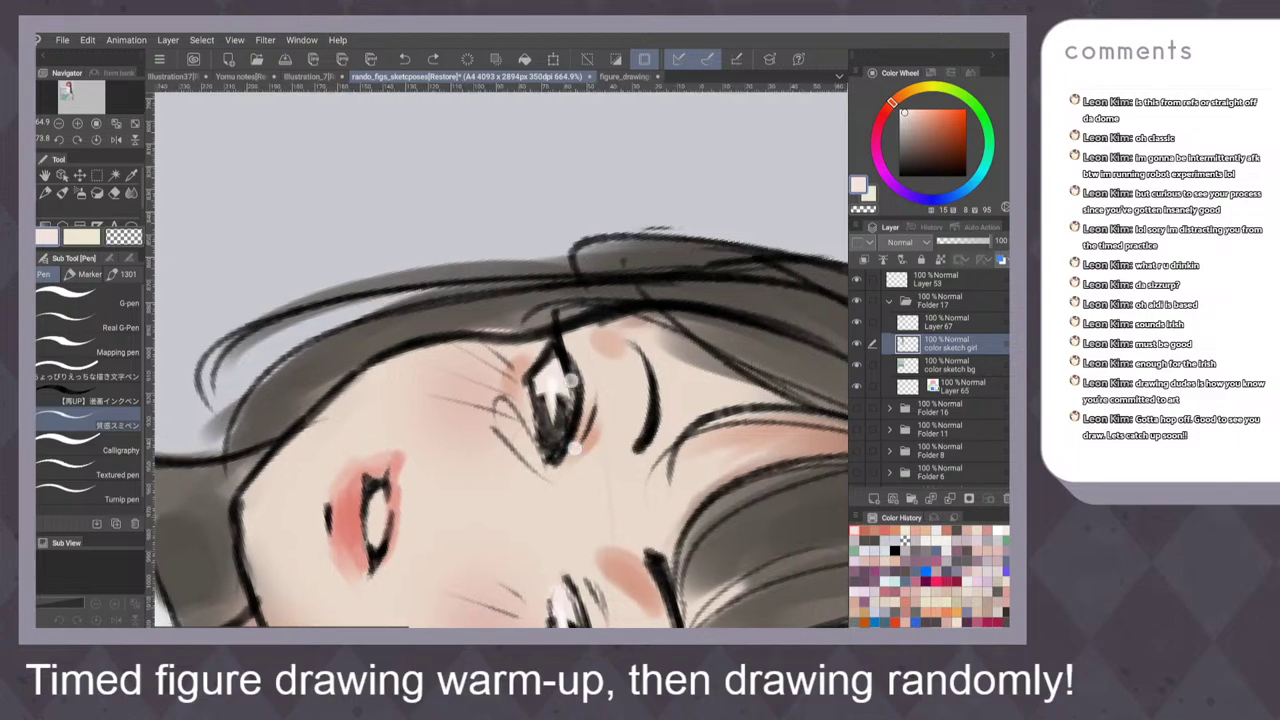
{"action": "scroll", "coordinate": [545, 375], "scroll_direction": "down", "scroll_amount": 1}
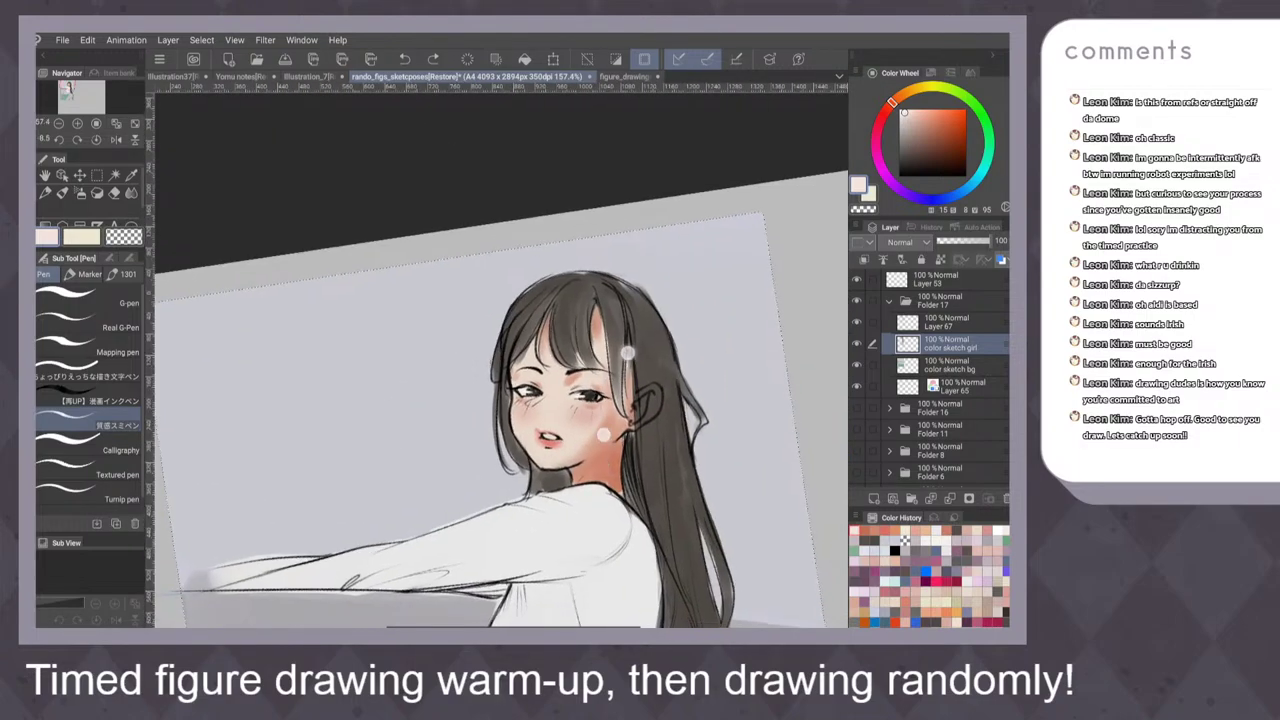
{"action": "key", "text": "h"}
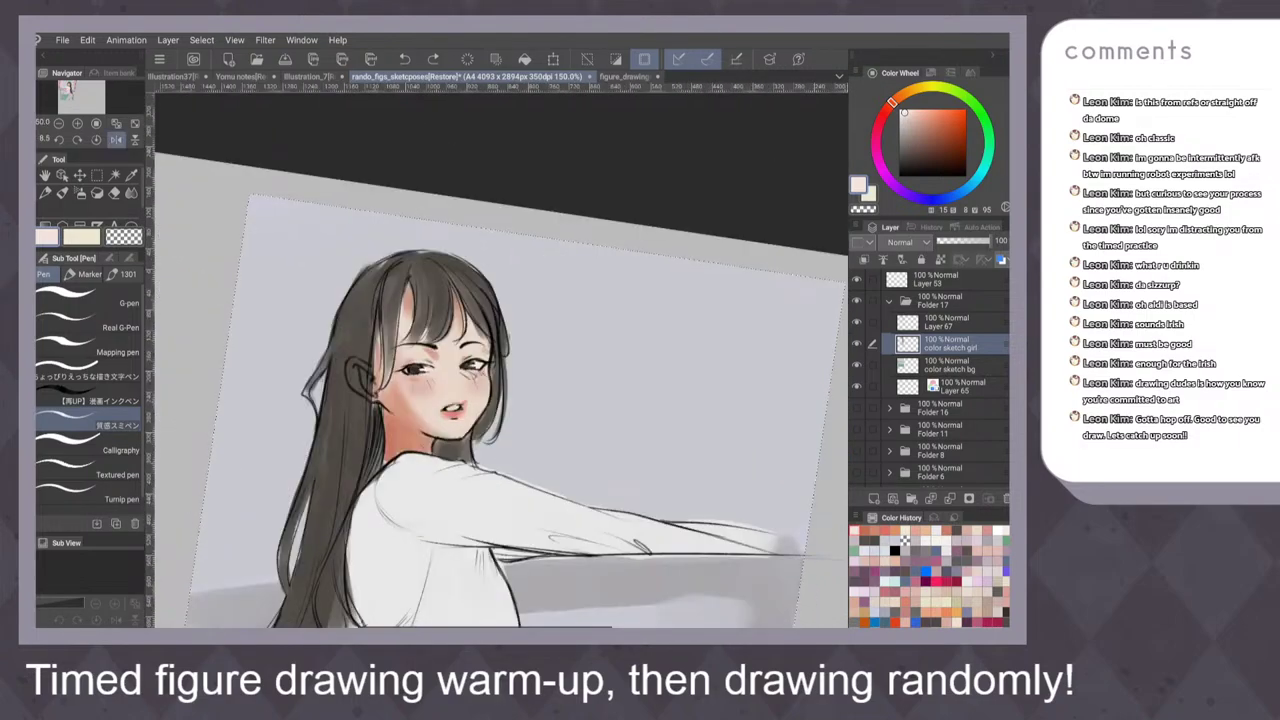
{"action": "key", "text": "h"}
{"action": "key", "text": "ctrl+0"}
{"action": "key", "text": "h"}
{"action": "key", "text": "h"}
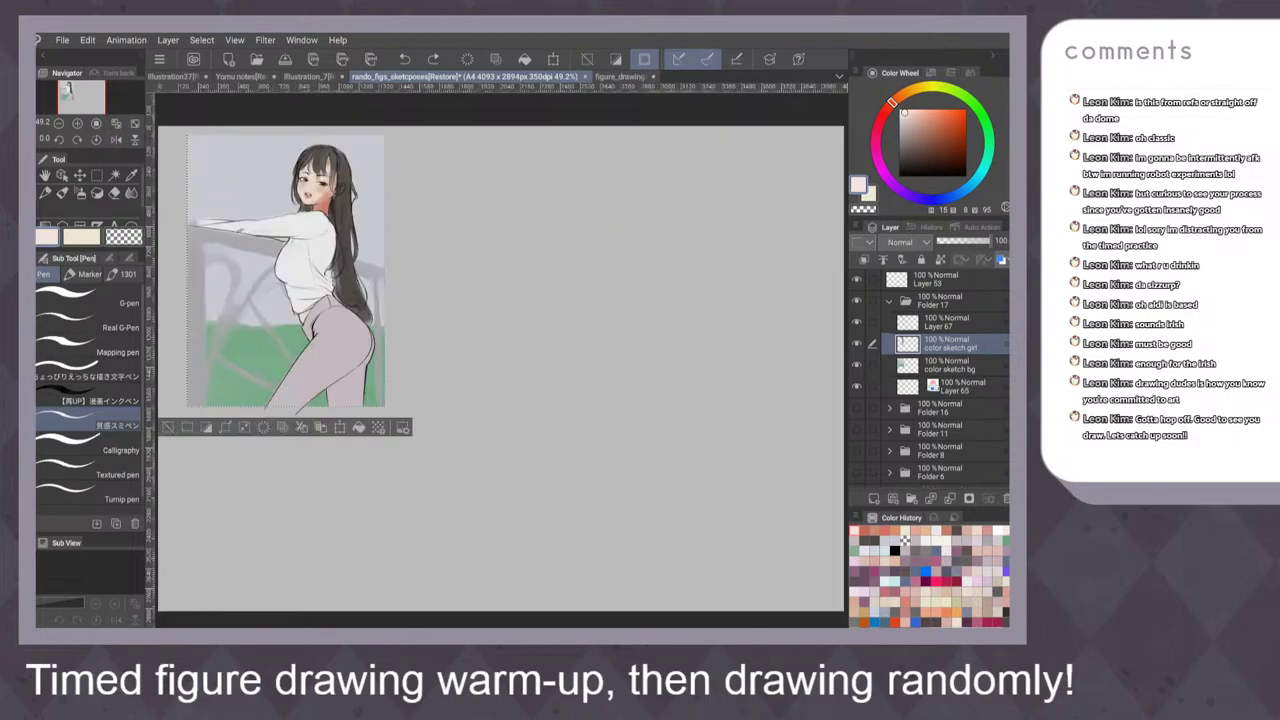
Try light grayish-purple shading on the white shirt below the arm with the photoshop round brush, then undo it
{"action": "scroll", "coordinate": [520, 311], "scroll_direction": "up", "scroll_amount": 1}
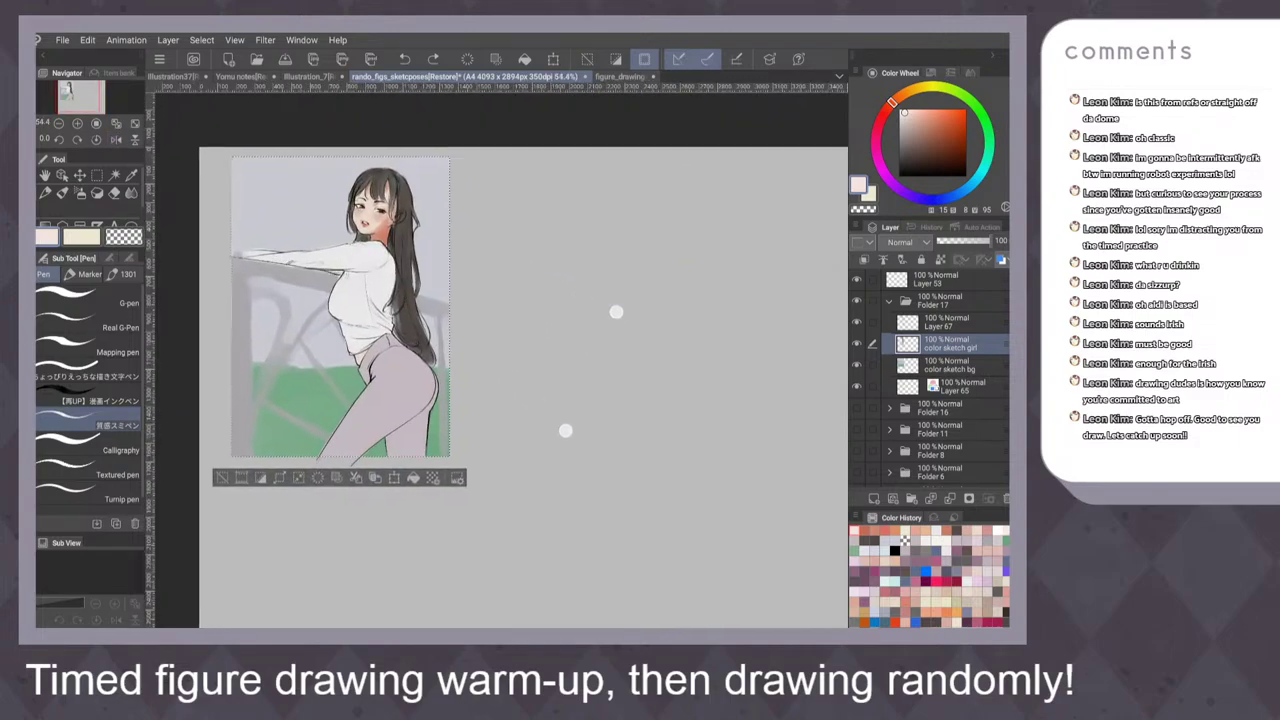
{"action": "left_click_drag", "start_coordinate": [616, 312], "coordinate": [716, 392]}
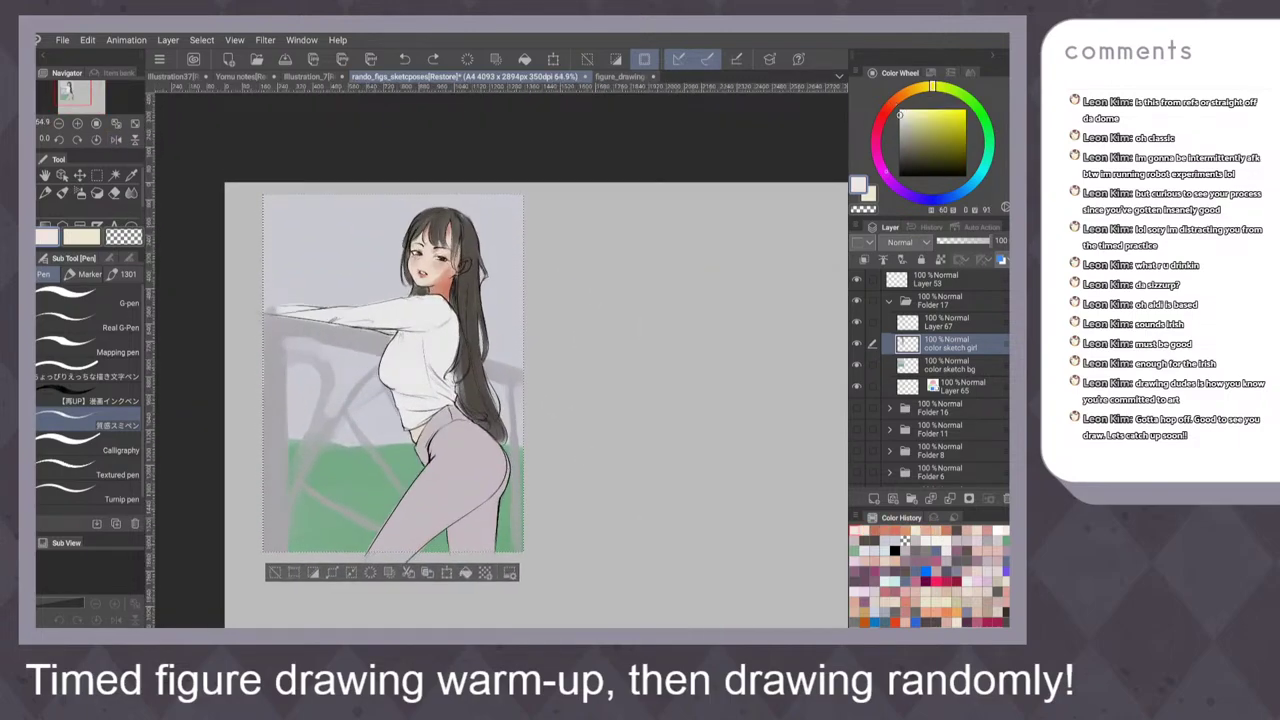
{"action": "left_click_drag", "start_coordinate": [886, 172], "coordinate": [891, 181]}
{"action": "left_click", "coordinate": [903, 122]}
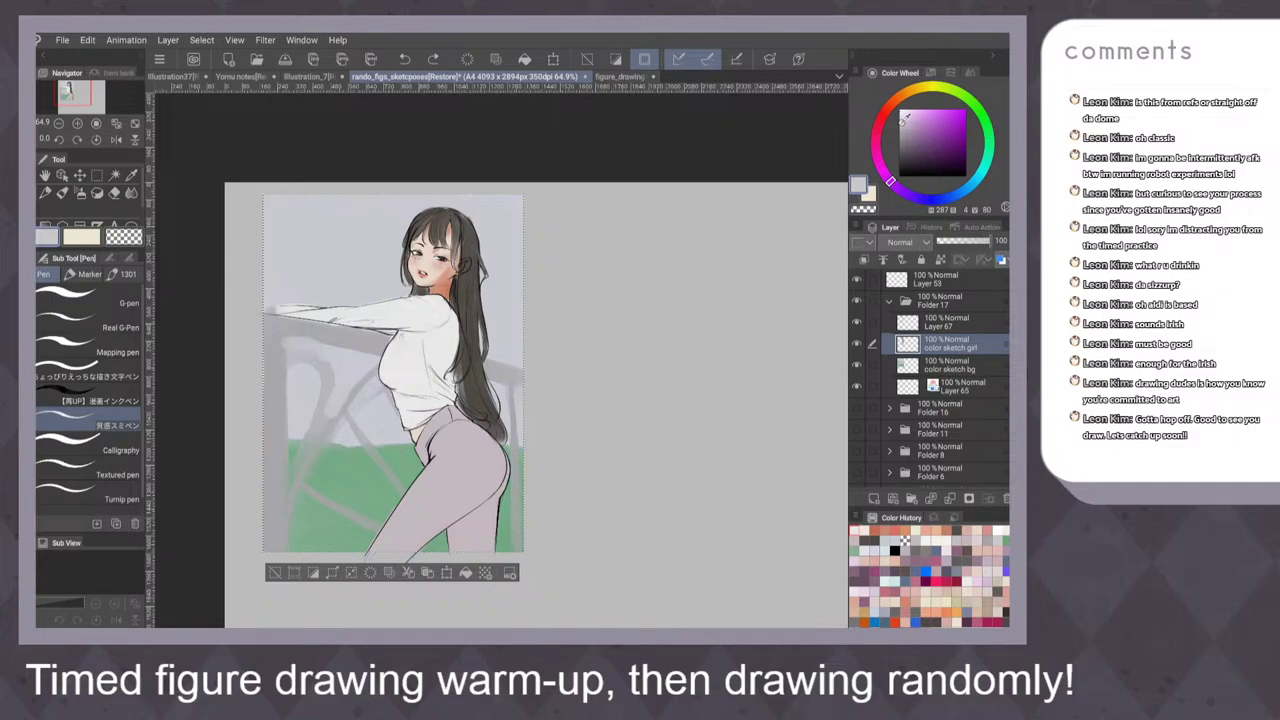
{"action": "left_click_drag", "start_coordinate": [906, 117], "coordinate": [907, 117]}
{"action": "mouse_move", "coordinate": [592, 298]}
{"action": "left_mouse_down"}
{"action": "mouse_move", "coordinate": [609, 324]}
{"action": "mouse_move", "coordinate": [594, 343]}
{"action": "mouse_move", "coordinate": [612, 330]}
{"action": "left_mouse_up"}
{"action": "key", "text": "b"}
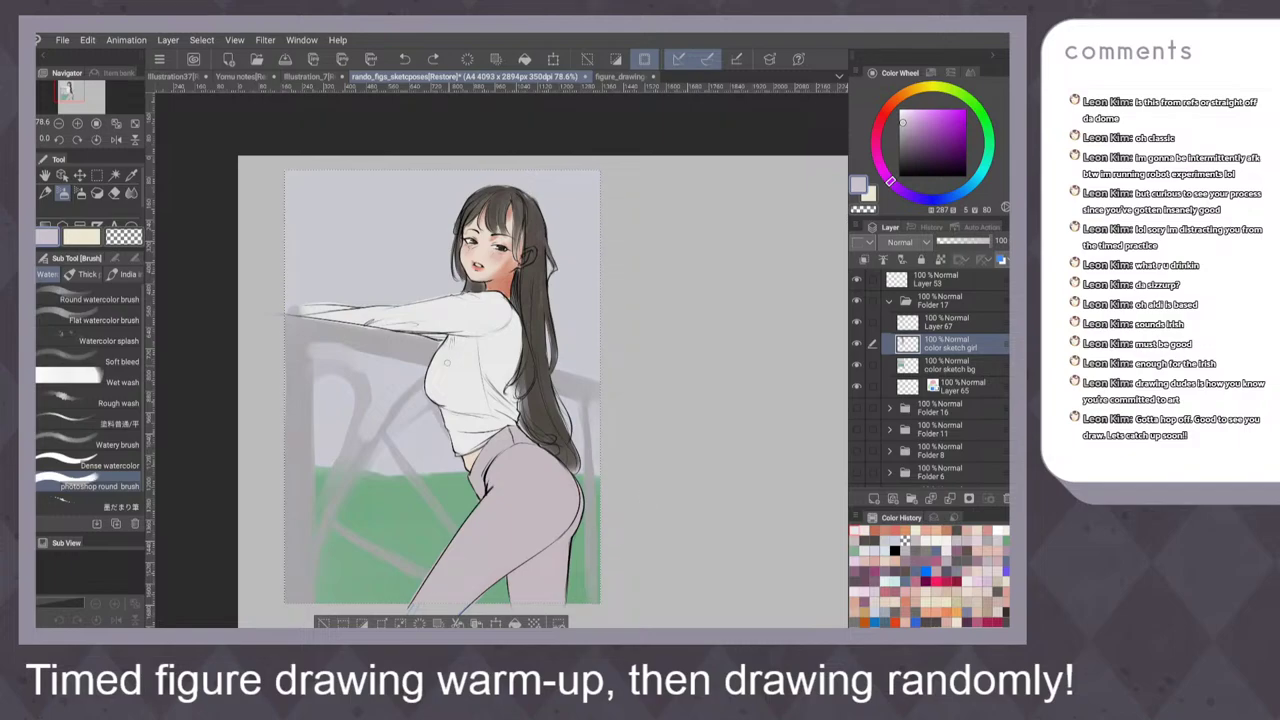
{"action": "left_click_drag", "start_coordinate": [468, 341], "coordinate": [430, 367]}
{"action": "key", "text": "ctrl+z"}
{"action": "key", "text": "ctrl+z"}
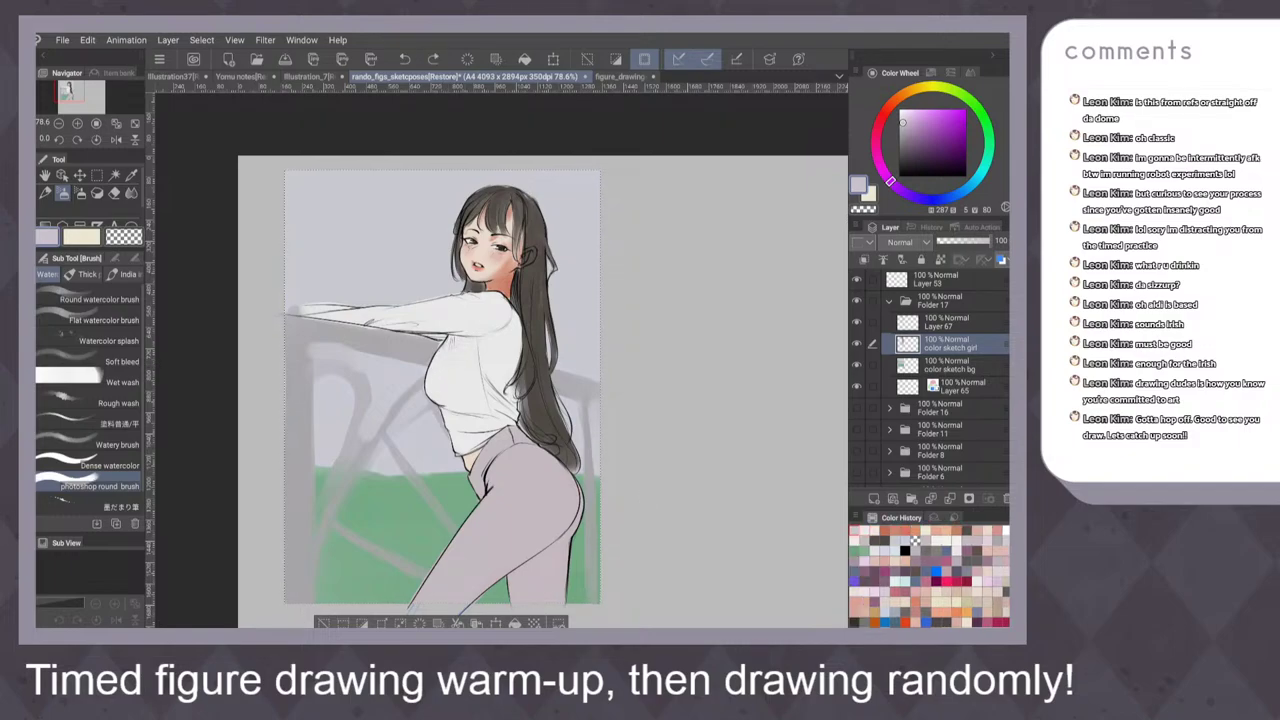
Try a darker grayish purple for the shirt shadow below the arm, then undo it
{"action": "left_click", "coordinate": [907, 141]}
{"action": "left_click_drag", "start_coordinate": [464, 341], "coordinate": [439, 364]}
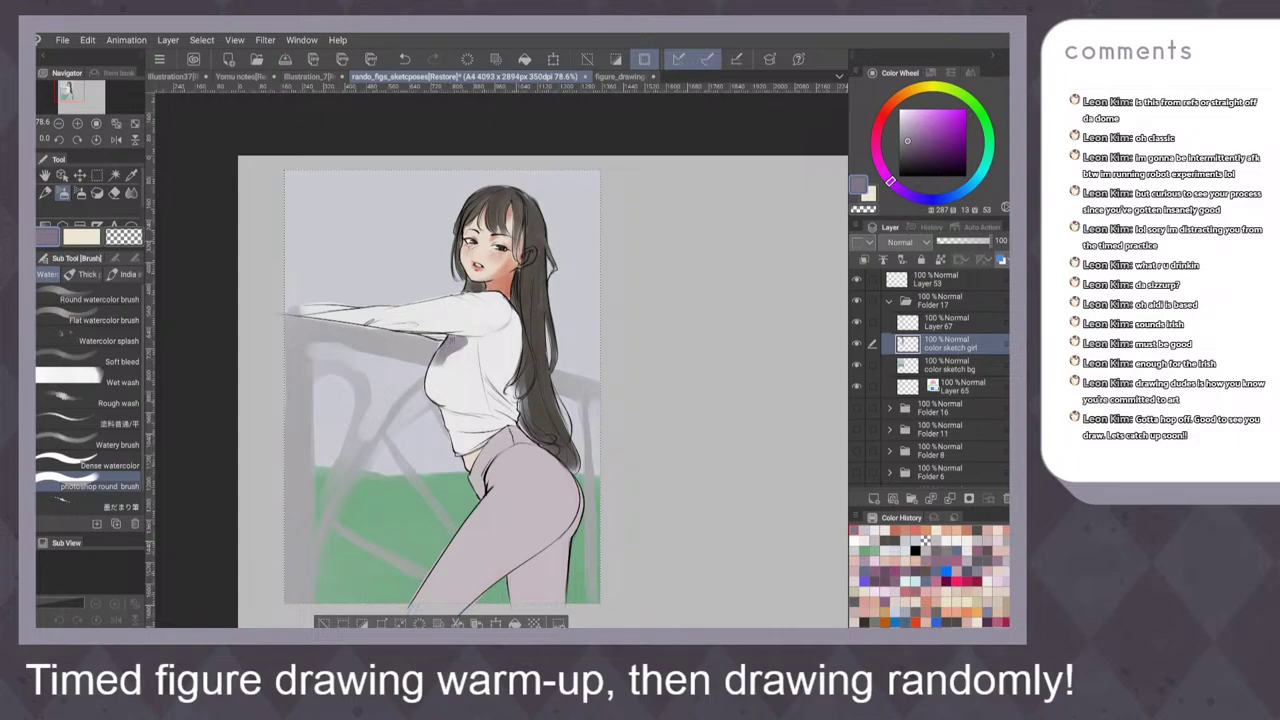
{"action": "key", "text": "ctrl+z"}
{"action": "key", "text": "ctrl+z"}
Try a mid-tone bluish-purple shadow down the chest of the shirt, then undo all of its strokes
{"action": "left_click", "coordinate": [895, 186]}
{"action": "left_click", "coordinate": [905, 128]}
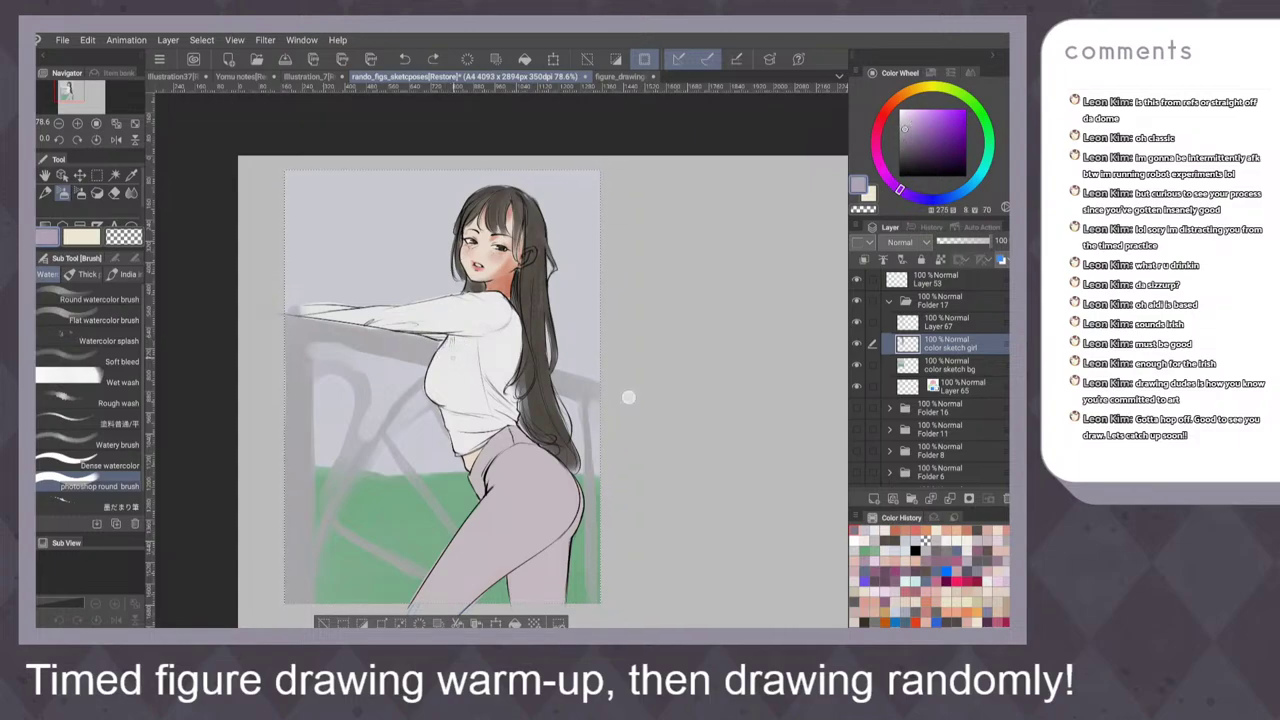
{"action": "mouse_move", "coordinate": [436, 364]}
{"action": "left_mouse_down"}
{"action": "mouse_move", "coordinate": [464, 338]}
{"action": "mouse_move", "coordinate": [438, 356]}
{"action": "mouse_move", "coordinate": [450, 345]}
{"action": "left_mouse_up"}
{"action": "left_click_drag", "start_coordinate": [456, 346], "coordinate": [430, 377]}
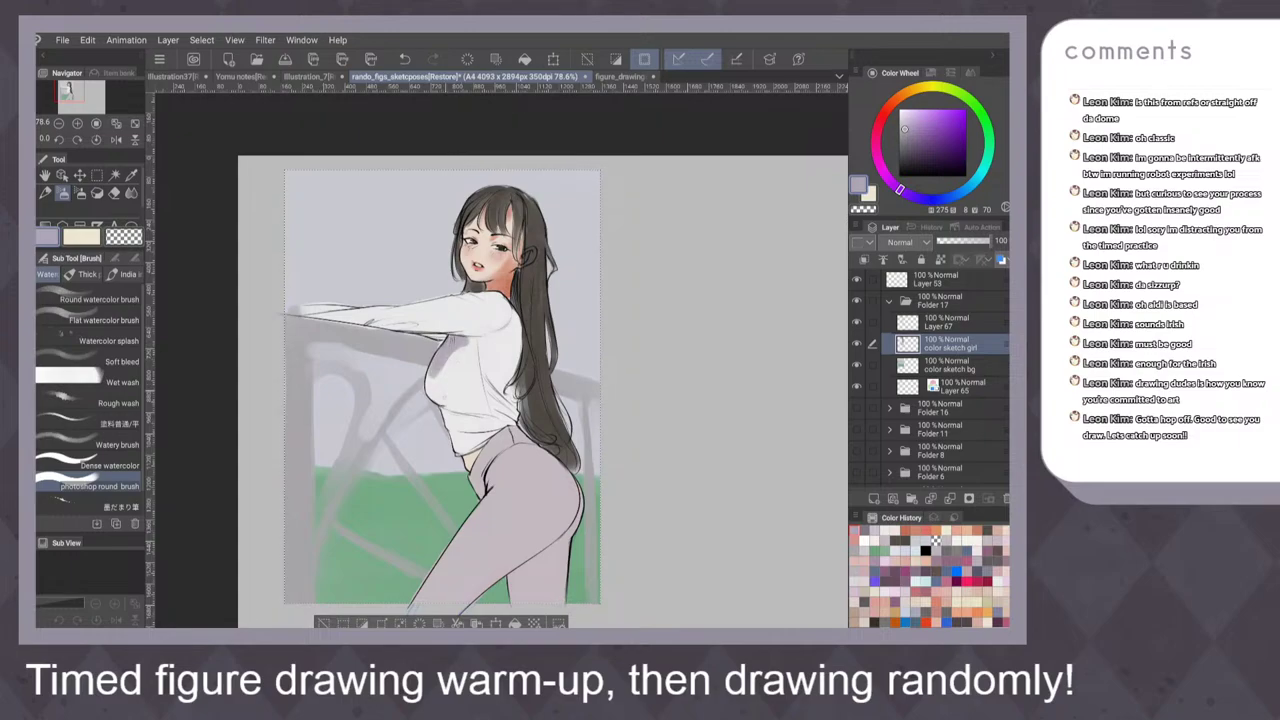
{"action": "left_click_drag", "start_coordinate": [427, 379], "coordinate": [443, 406]}
{"action": "key", "text": "ctrl+z"}
{"action": "key", "text": "ctrl+z"}
{"action": "key", "text": "ctrl+z"}
{"action": "key", "text": "ctrl+z"}
Paint a purple-gray shadow on the shirt's chest just below the outstretched arm with the G-pen
{"action": "key", "text": "p"}
{"action": "scroll", "coordinate": [546, 390], "scroll_direction": "up", "scroll_amount": 3}
{"action": "key", "text": "p"}
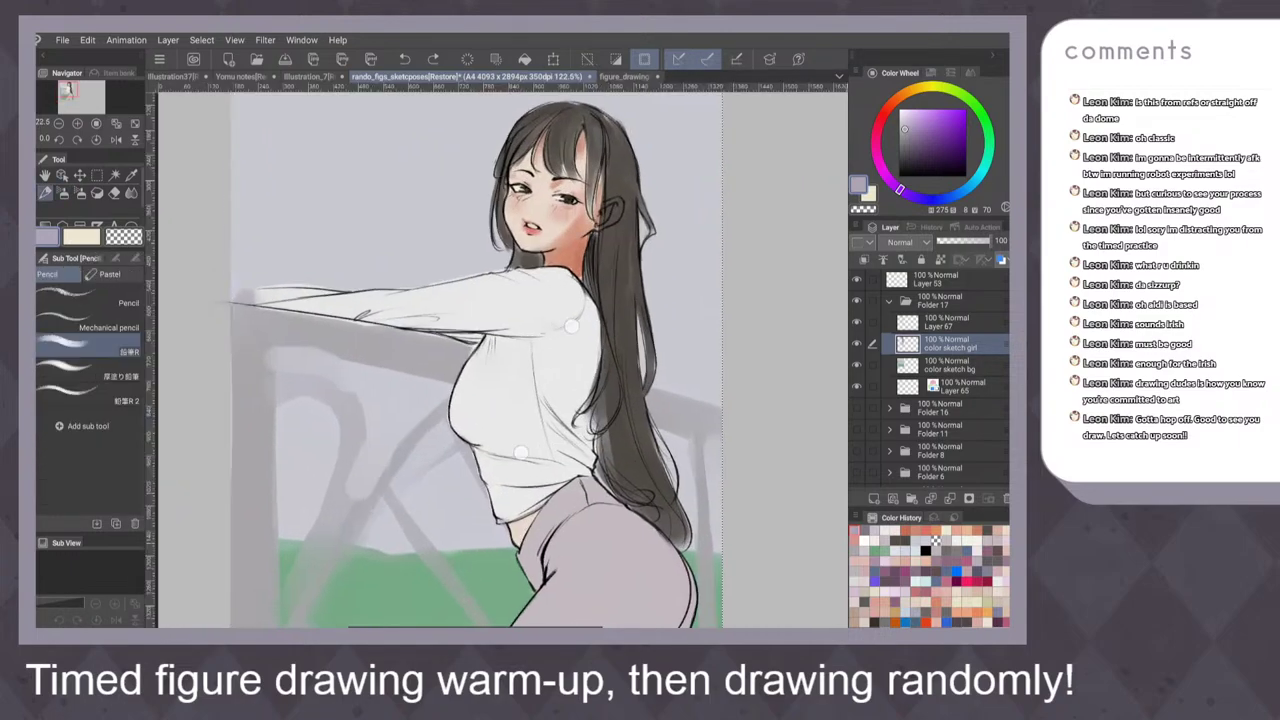
{"action": "key", "text": "p"}
{"action": "scroll", "coordinate": [560, 335], "scroll_direction": "up", "scroll_amount": 1}
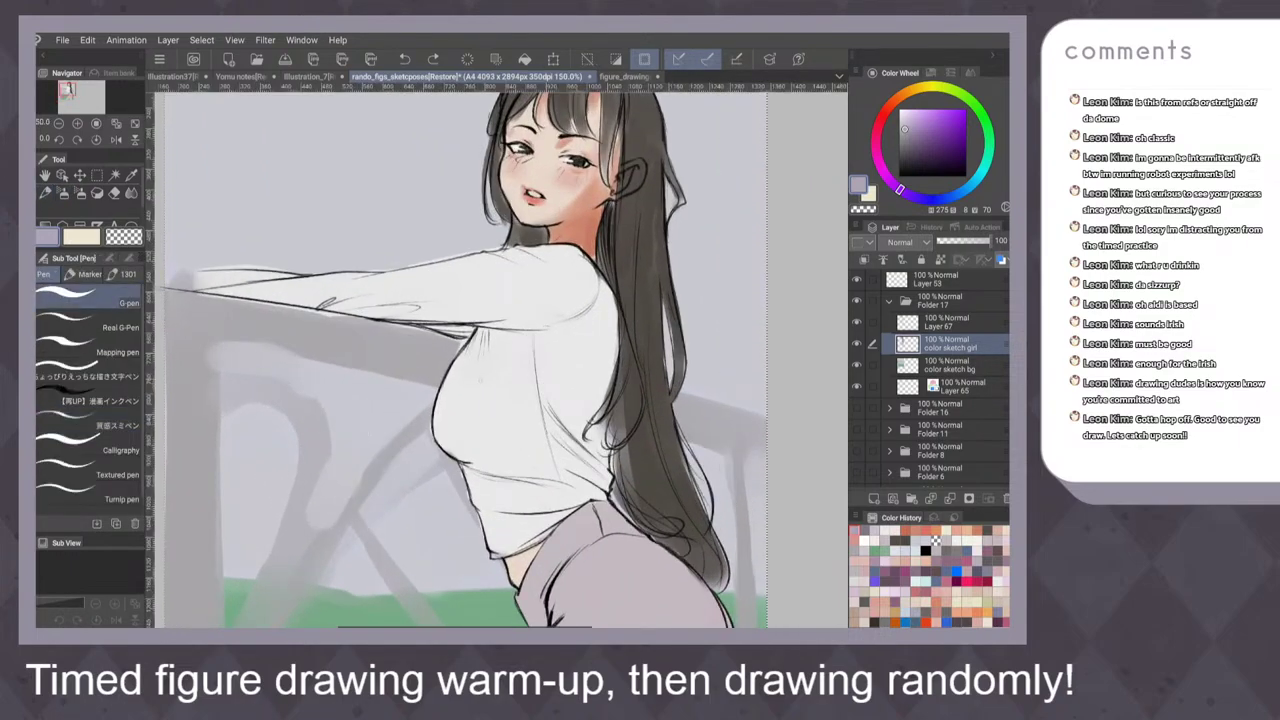
{"action": "left_click_drag", "start_coordinate": [530, 332], "coordinate": [440, 396]}
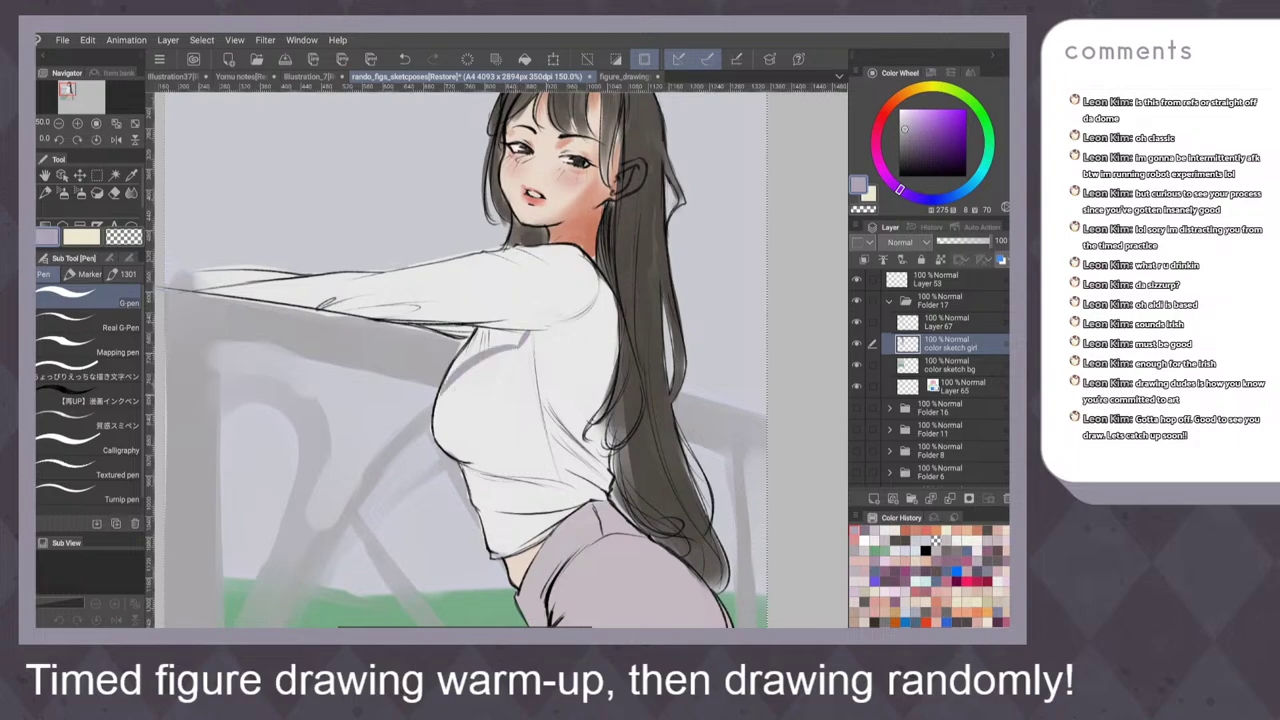
{"action": "mouse_move", "coordinate": [470, 342]}
{"action": "left_mouse_down"}
{"action": "mouse_move", "coordinate": [444, 386]}
{"action": "mouse_move", "coordinate": [473, 352]}
{"action": "left_mouse_up"}
{"action": "mouse_move", "coordinate": [510, 331]}
{"action": "left_mouse_down"}
{"action": "mouse_move", "coordinate": [470, 357]}
{"action": "mouse_move", "coordinate": [501, 346]}
{"action": "left_mouse_up"}
{"action": "mouse_move", "coordinate": [525, 330]}
{"action": "left_mouse_down"}
{"action": "mouse_move", "coordinate": [517, 343]}
{"action": "mouse_move", "coordinate": [521, 329]}
{"action": "left_mouse_up"}
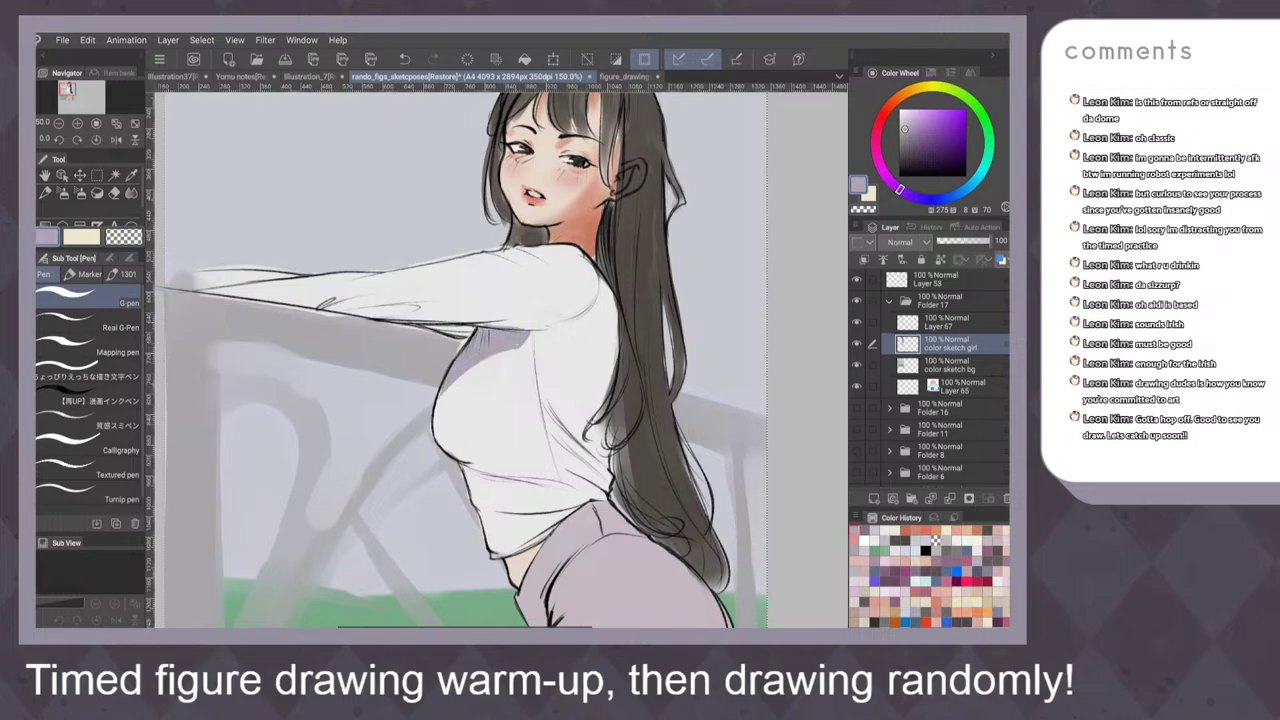
Check the flipped figure, and paint purple-gray shadows along the underside of the forearm sleeve up to the elbow
{"action": "scroll", "coordinate": [652, 372], "scroll_direction": "down", "scroll_amount": 5}
{"action": "key", "text": "h"}
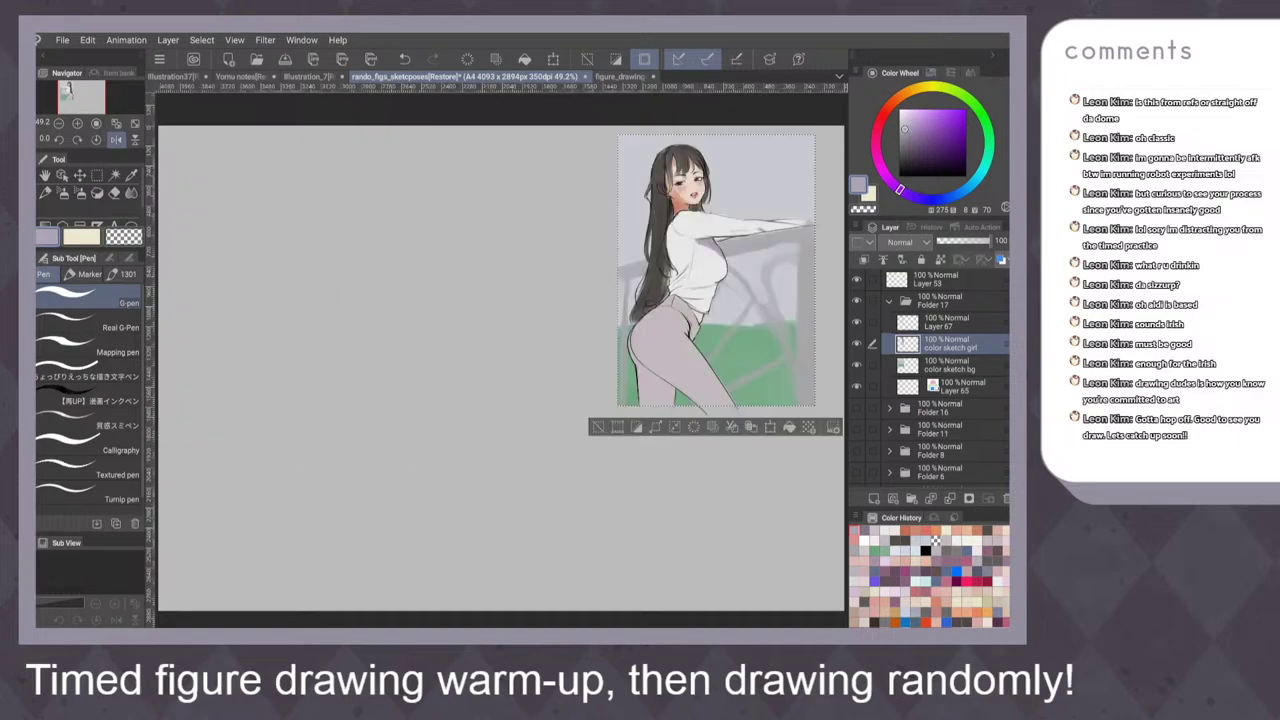
{"action": "key", "text": "h"}
{"action": "scroll", "coordinate": [418, 277], "scroll_direction": "up", "scroll_amount": 2}
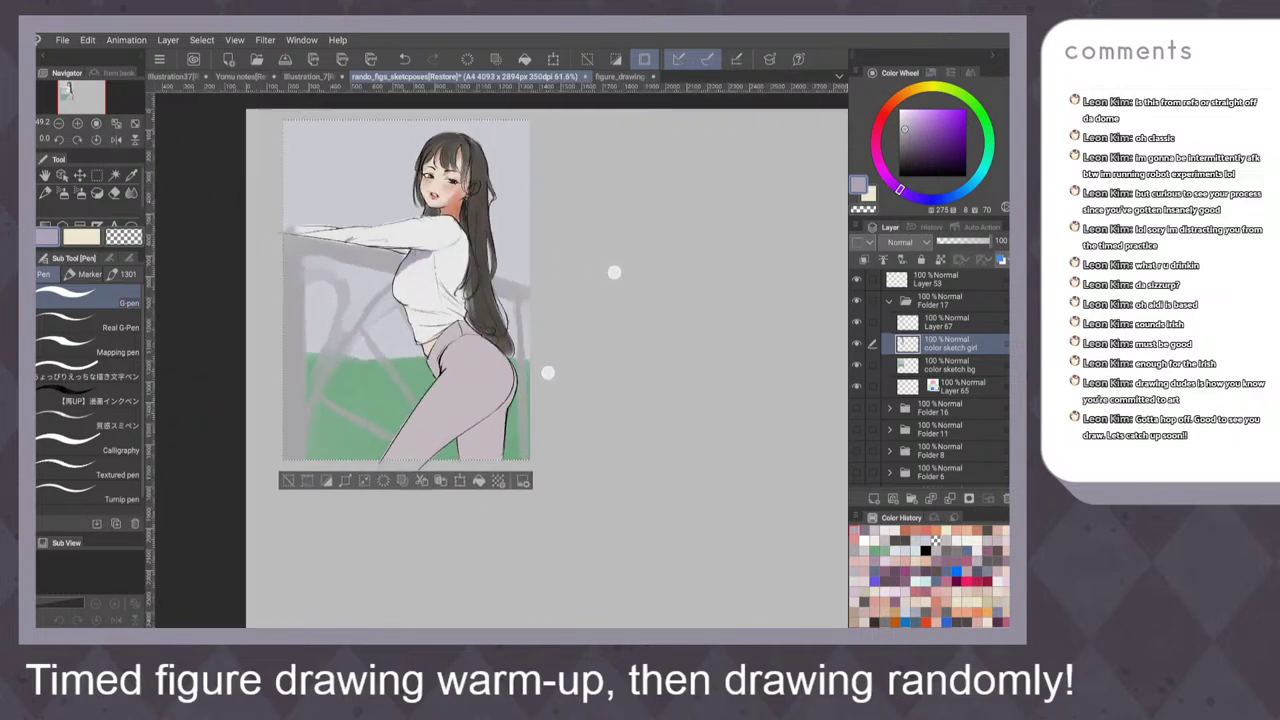
{"action": "scroll", "coordinate": [580, 322], "scroll_direction": "up", "scroll_amount": 5}
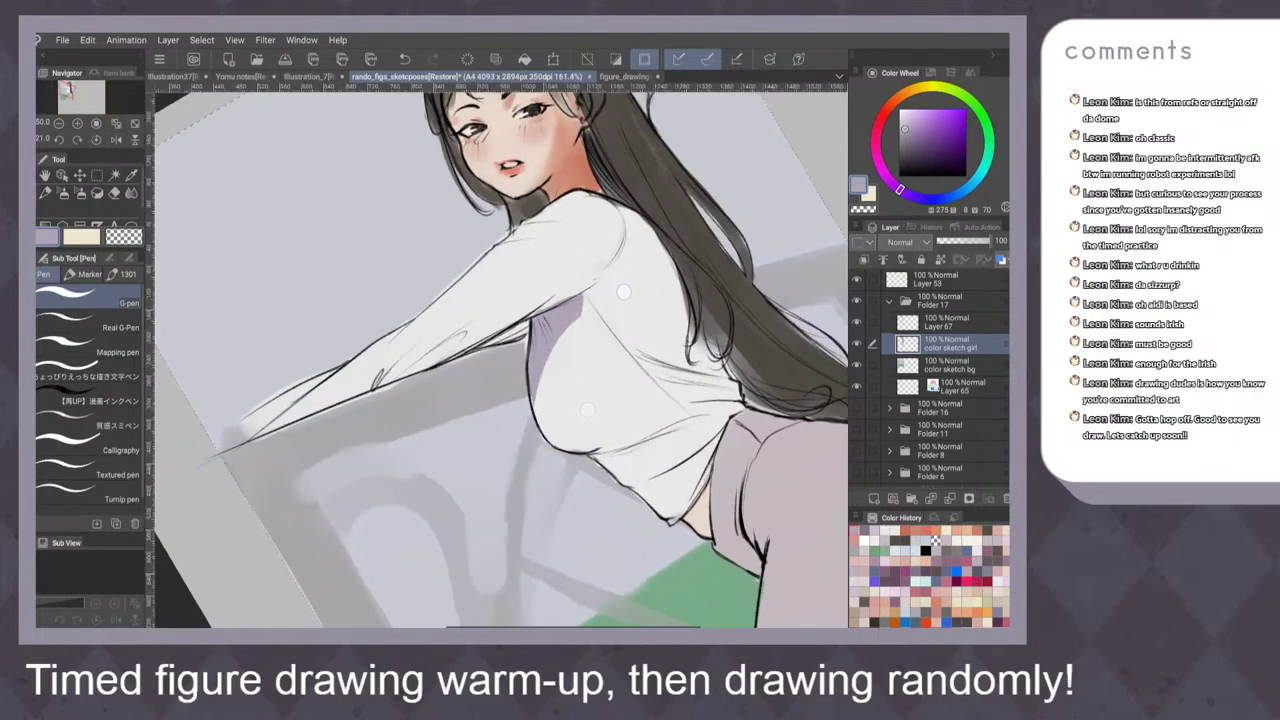
{"action": "scroll", "coordinate": [605, 350], "scroll_direction": "up", "scroll_amount": 1}
{"action": "left_click_drag", "start_coordinate": [452, 332], "coordinate": [406, 368]}
{"action": "left_click_drag", "start_coordinate": [504, 324], "coordinate": [428, 360]}
{"action": "left_click_drag", "start_coordinate": [552, 298], "coordinate": [484, 330]}
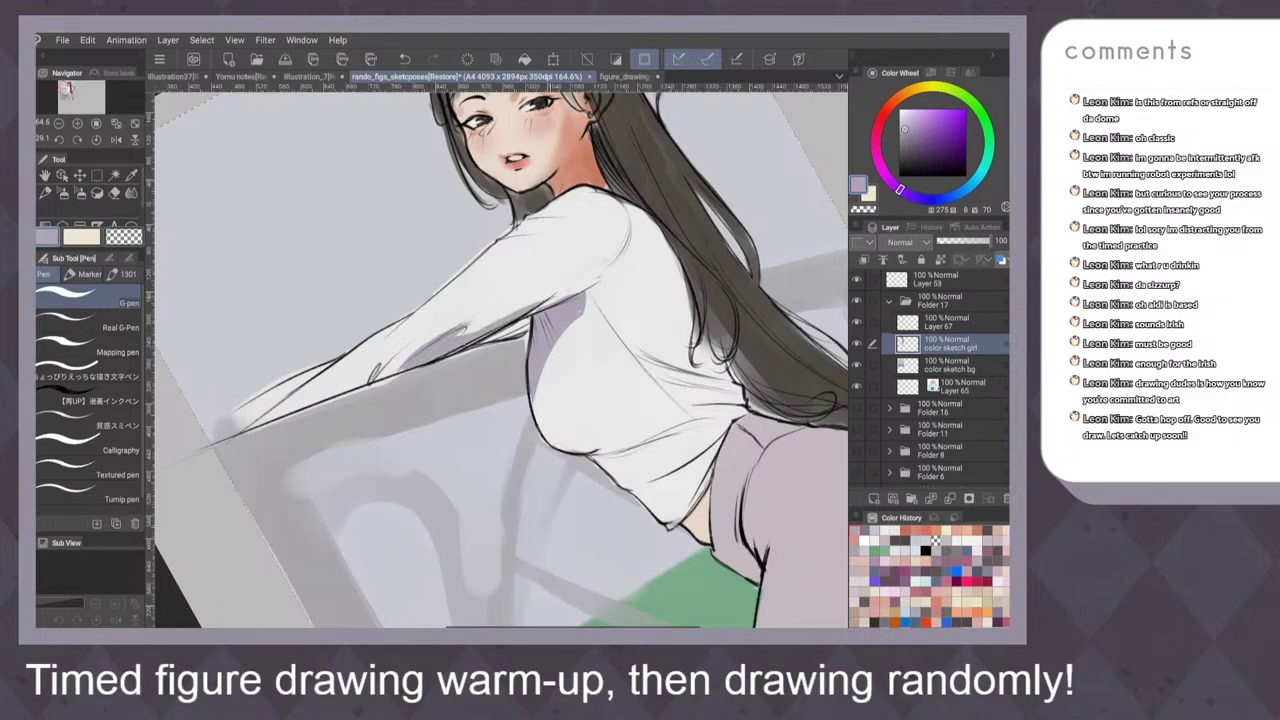
Paint a broad purple-gray shadow on the back of the upper sleeve from the shoulder down to the armpit
{"action": "left_click_drag", "start_coordinate": [556, 284], "coordinate": [534, 302]}
{"action": "mouse_move", "coordinate": [614, 194]}
{"action": "left_mouse_down"}
{"action": "mouse_move", "coordinate": [607, 235]}
{"action": "mouse_move", "coordinate": [542, 298]}
{"action": "left_mouse_up"}
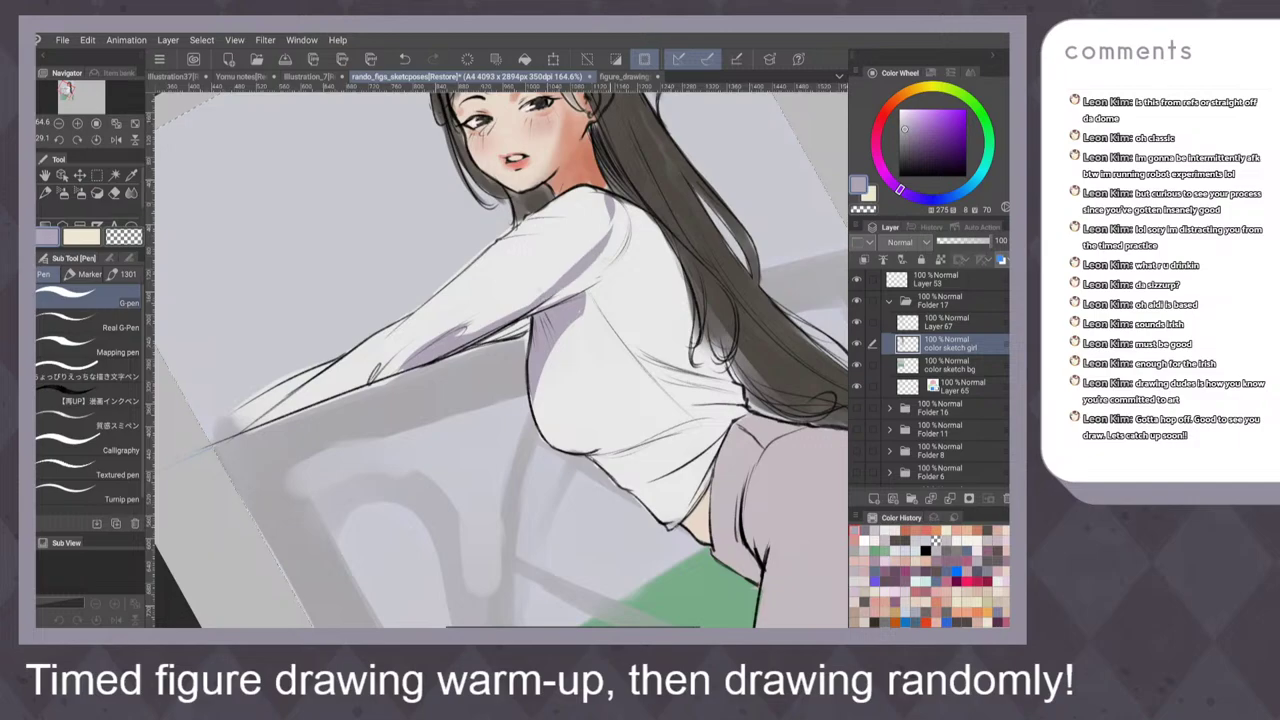
{"action": "mouse_move", "coordinate": [616, 200]}
{"action": "left_mouse_down"}
{"action": "mouse_move", "coordinate": [552, 300]}
{"action": "mouse_move", "coordinate": [562, 297]}
{"action": "left_mouse_up"}
{"action": "mouse_move", "coordinate": [619, 205]}
{"action": "left_mouse_down"}
{"action": "mouse_move", "coordinate": [556, 299]}
{"action": "mouse_move", "coordinate": [522, 318]}
{"action": "left_mouse_up"}
{"action": "left_click_drag", "start_coordinate": [598, 280], "coordinate": [580, 292]}
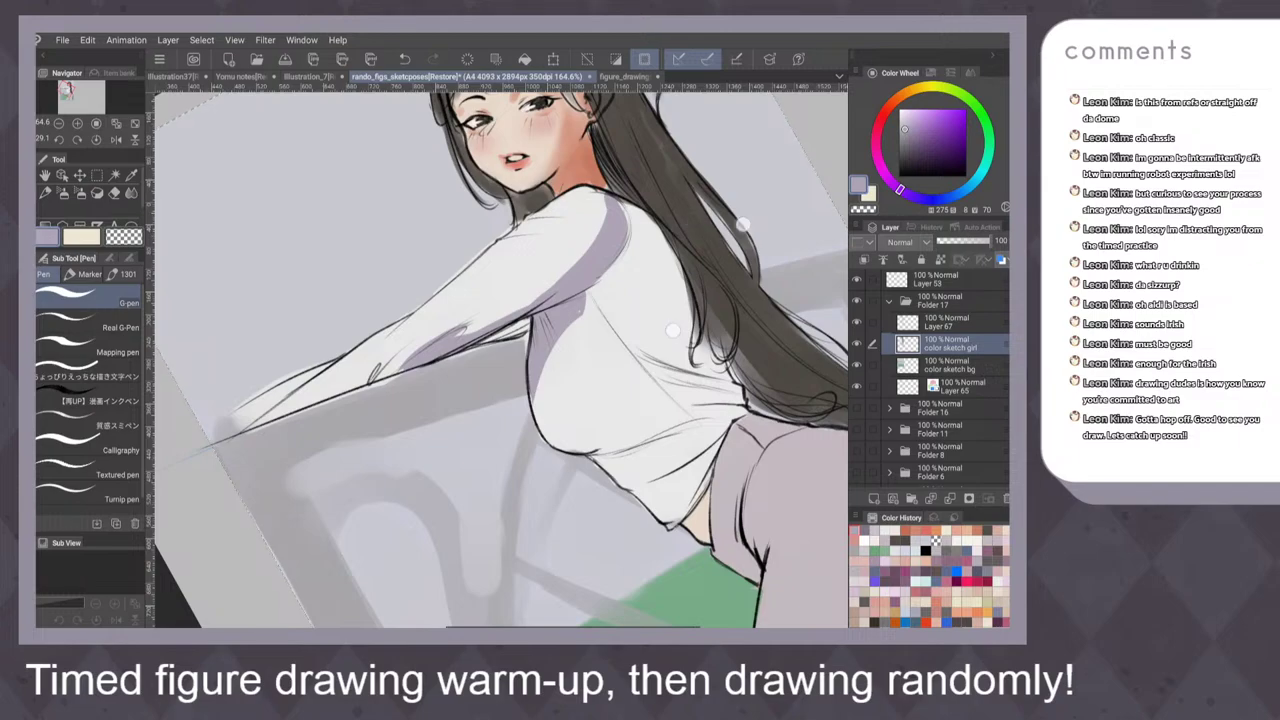
Try curved purple-gray shadow strokes down the back of the shirt behind the armpit
{"action": "left_click_drag", "start_coordinate": [742, 226], "coordinate": [663, 277]}
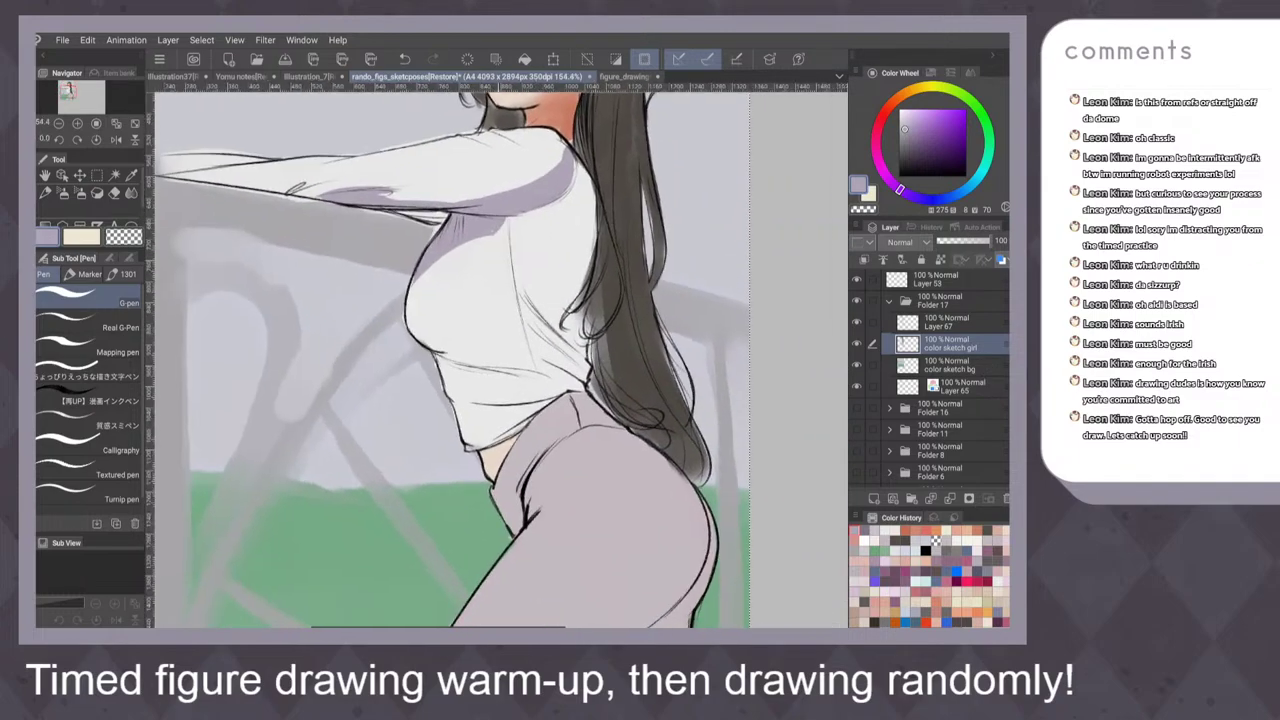
{"action": "left_click_drag", "start_coordinate": [563, 222], "coordinate": [536, 300]}
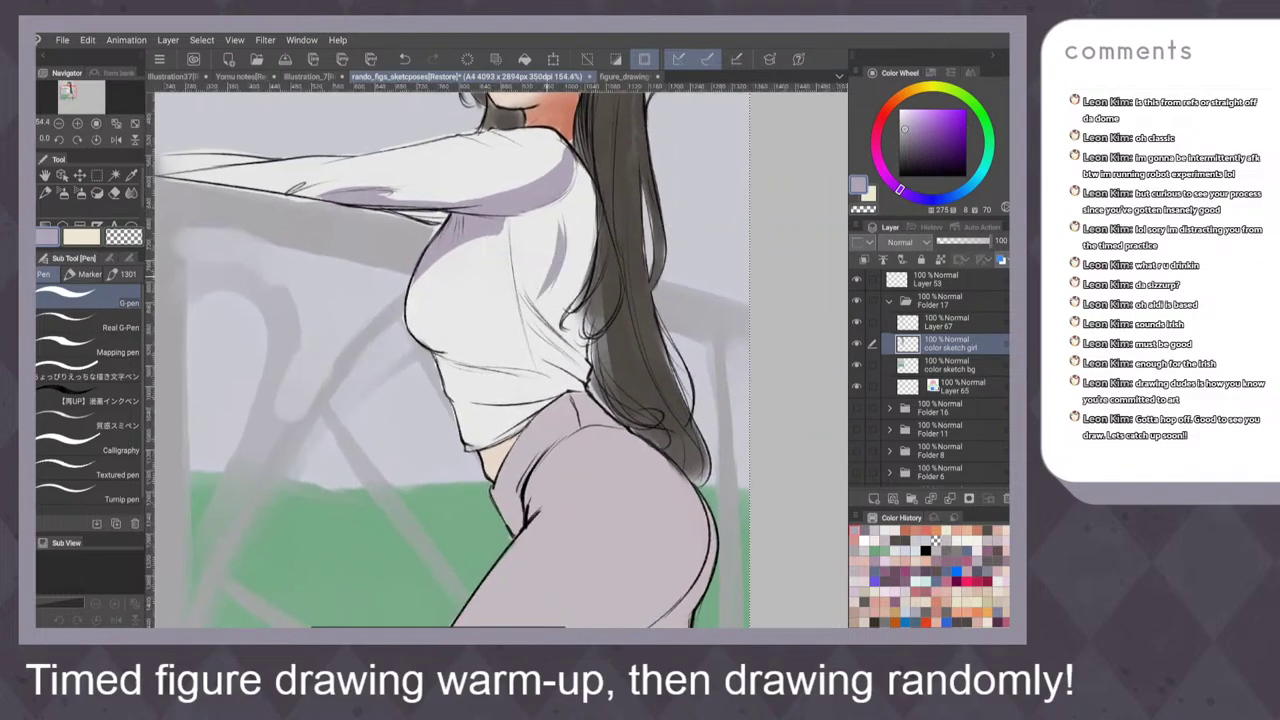
{"action": "key", "text": "ctrl+z"}
{"action": "key", "text": "ctrl+z"}
{"action": "key", "text": "ctrl+z"}
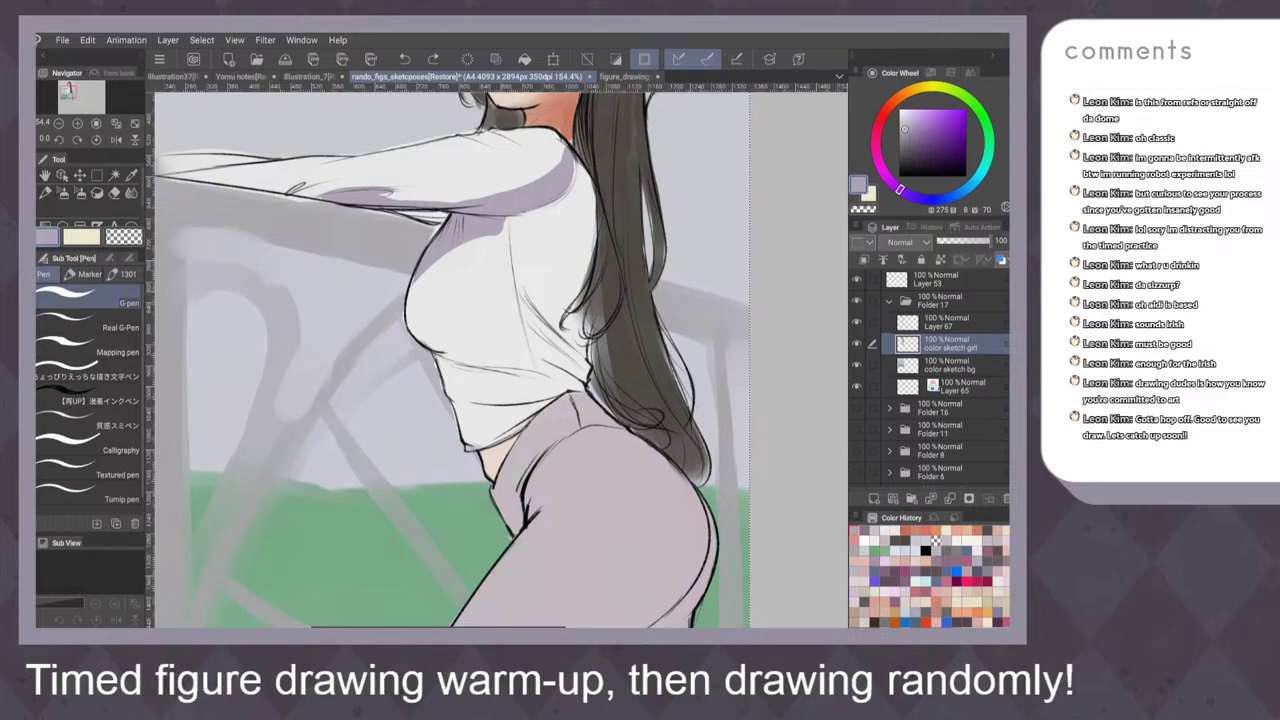
{"action": "left_click_drag", "start_coordinate": [510, 251], "coordinate": [520, 279]}
{"action": "left_click_drag", "start_coordinate": [566, 218], "coordinate": [540, 287]}
{"action": "left_click_drag", "start_coordinate": [566, 205], "coordinate": [547, 275]}
{"action": "left_click_drag", "start_coordinate": [569, 195], "coordinate": [553, 271]}
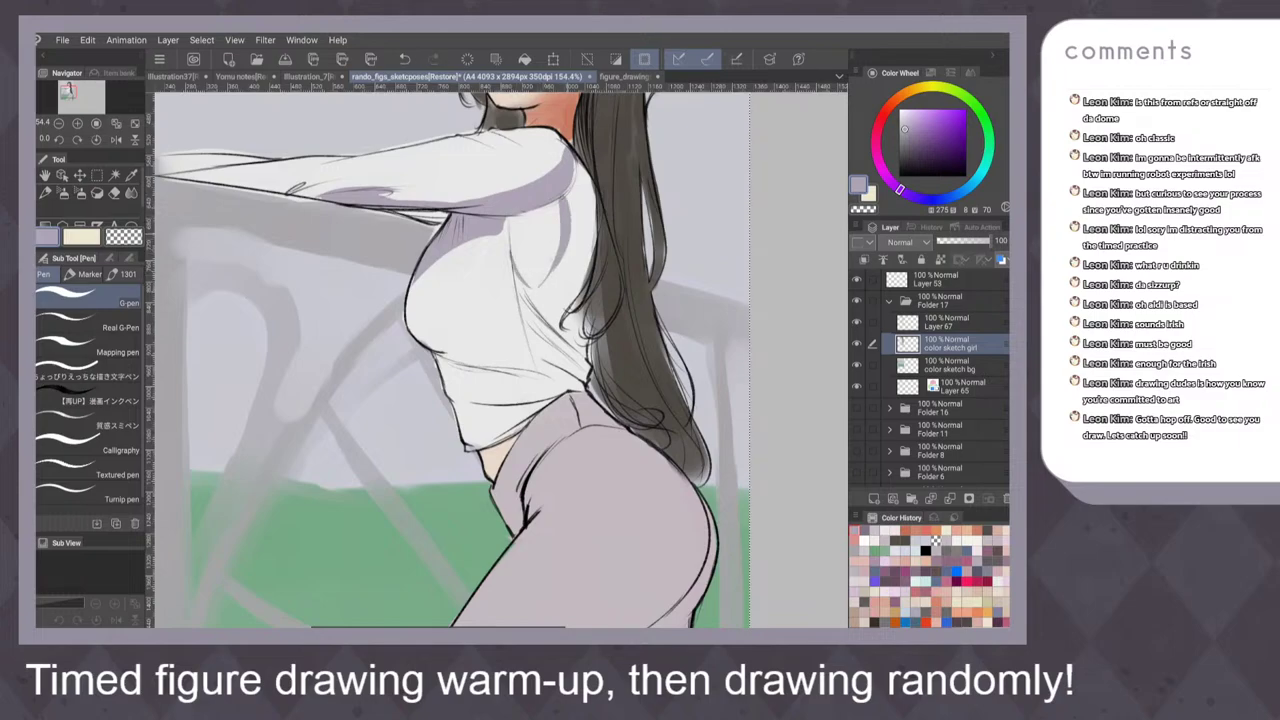
{"action": "key", "text": "ctrl+z"}
{"action": "key", "text": "ctrl+z"}
{"action": "key", "text": "ctrl+z"}
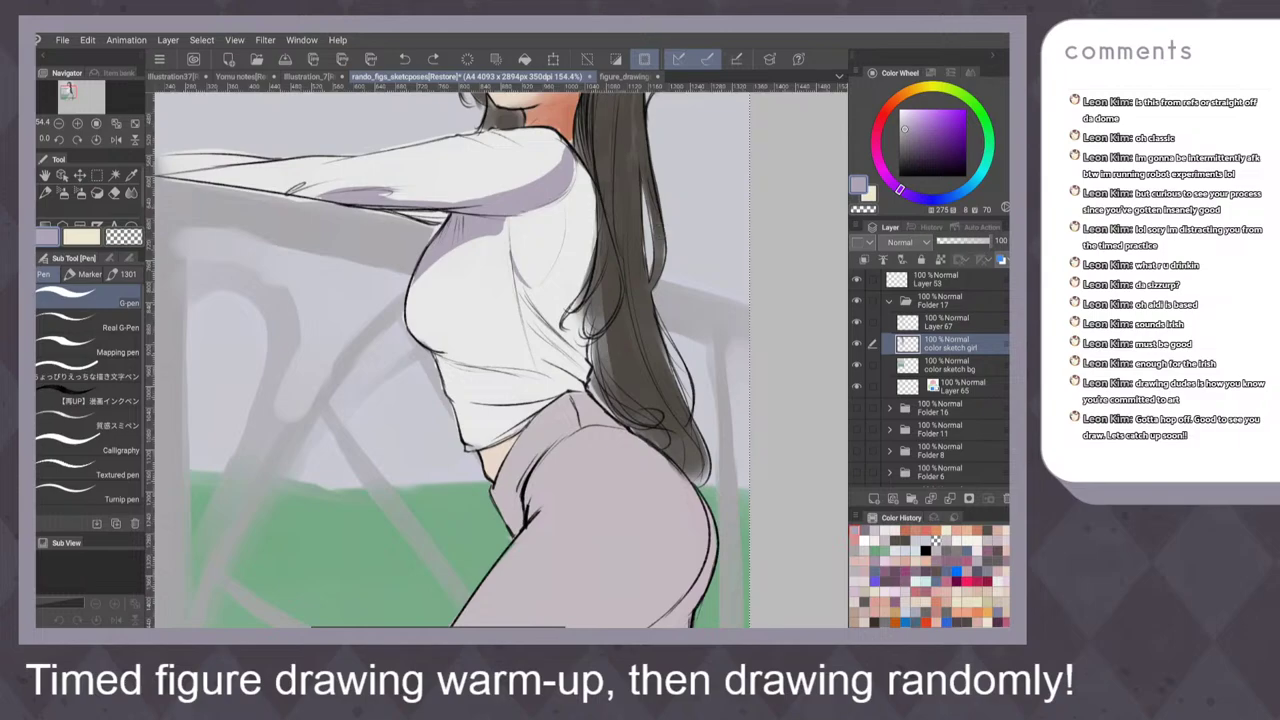
Paint purple-gray fold shadows from the armpit down the side of the shirt to the waist and behind the shoulder
{"action": "mouse_move", "coordinate": [513, 214]}
{"action": "left_mouse_down"}
{"action": "mouse_move", "coordinate": [503, 237]}
{"action": "mouse_move", "coordinate": [541, 290]}
{"action": "mouse_move", "coordinate": [529, 281]}
{"action": "left_mouse_up"}
{"action": "left_click_drag", "start_coordinate": [532, 210], "coordinate": [542, 217]}
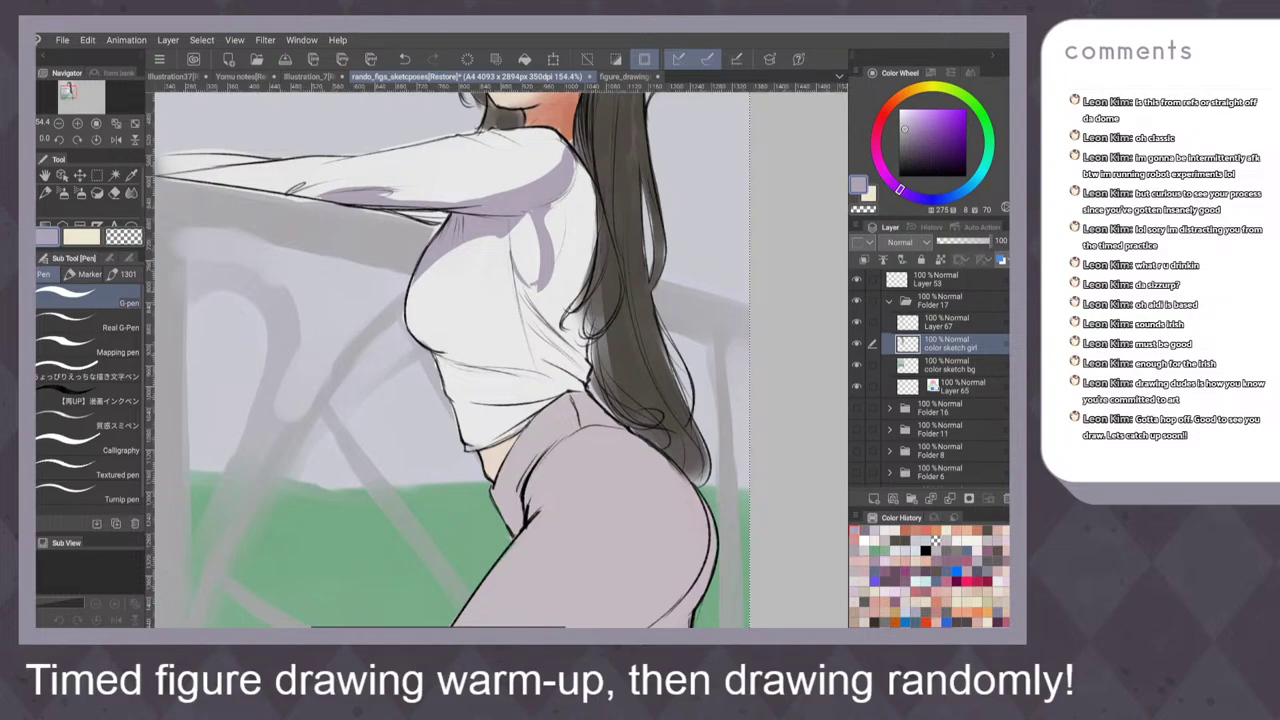
{"action": "left_click_drag", "start_coordinate": [626, 343], "coordinate": [624, 316]}
{"action": "mouse_move", "coordinate": [524, 252]}
{"action": "left_mouse_down"}
{"action": "mouse_move", "coordinate": [520, 310]}
{"action": "mouse_move", "coordinate": [572, 349]}
{"action": "left_mouse_up"}
{"action": "left_click_drag", "start_coordinate": [570, 358], "coordinate": [582, 326]}
{"action": "mouse_move", "coordinate": [546, 192]}
{"action": "left_mouse_down"}
{"action": "mouse_move", "coordinate": [551, 205]}
{"action": "mouse_move", "coordinate": [580, 154]}
{"action": "mouse_move", "coordinate": [584, 206]}
{"action": "mouse_move", "coordinate": [586, 150]}
{"action": "left_mouse_up"}
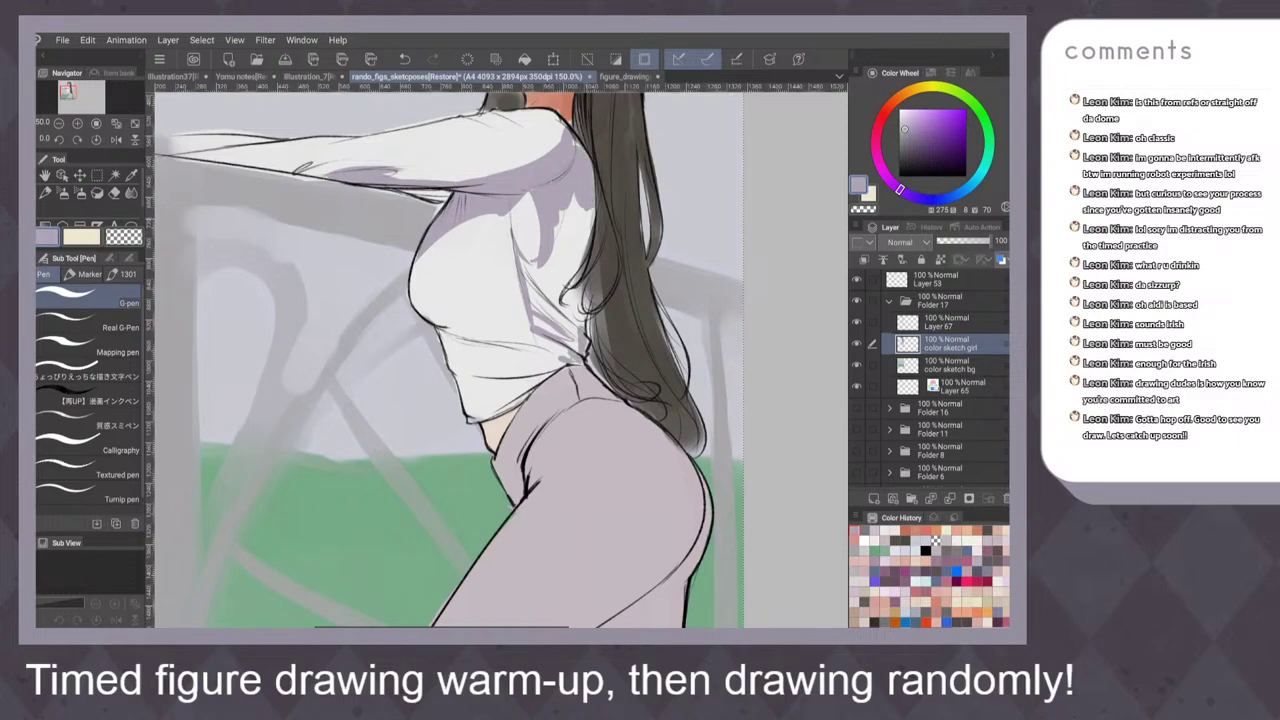
Fill the back of the shirt with purple-gray down to the waist, keeping a light patch beside the armpit
{"action": "mouse_move", "coordinate": [588, 210]}
{"action": "left_mouse_down"}
{"action": "mouse_move", "coordinate": [568, 278]}
{"action": "mouse_move", "coordinate": [550, 290]}
{"action": "mouse_move", "coordinate": [567, 256]}
{"action": "left_mouse_up"}
{"action": "left_click_drag", "start_coordinate": [553, 276], "coordinate": [530, 290]}
{"action": "mouse_move", "coordinate": [533, 262]}
{"action": "left_mouse_down"}
{"action": "mouse_move", "coordinate": [521, 278]}
{"action": "mouse_move", "coordinate": [536, 288]}
{"action": "left_mouse_up"}
{"action": "mouse_move", "coordinate": [548, 290]}
{"action": "left_mouse_down"}
{"action": "mouse_move", "coordinate": [532, 314]}
{"action": "mouse_move", "coordinate": [546, 326]}
{"action": "left_mouse_up"}
{"action": "mouse_move", "coordinate": [576, 306]}
{"action": "left_mouse_down"}
{"action": "mouse_move", "coordinate": [550, 338]}
{"action": "mouse_move", "coordinate": [546, 310]}
{"action": "mouse_move", "coordinate": [572, 330]}
{"action": "mouse_move", "coordinate": [568, 352]}
{"action": "left_mouse_up"}
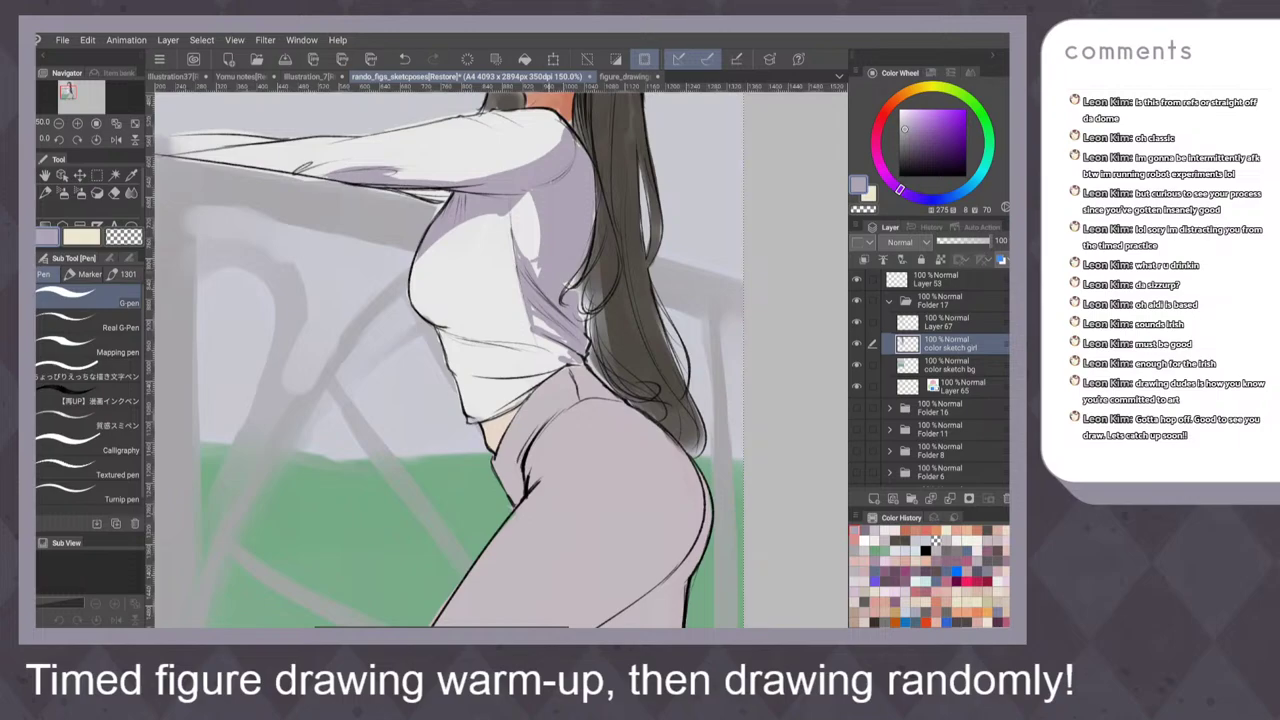
{"action": "left_click_drag", "start_coordinate": [540, 265], "coordinate": [532, 267]}
Soften the edges of the light patch beside the armpit with an enlarged Paint and apply brush
{"action": "key", "text": "b"}
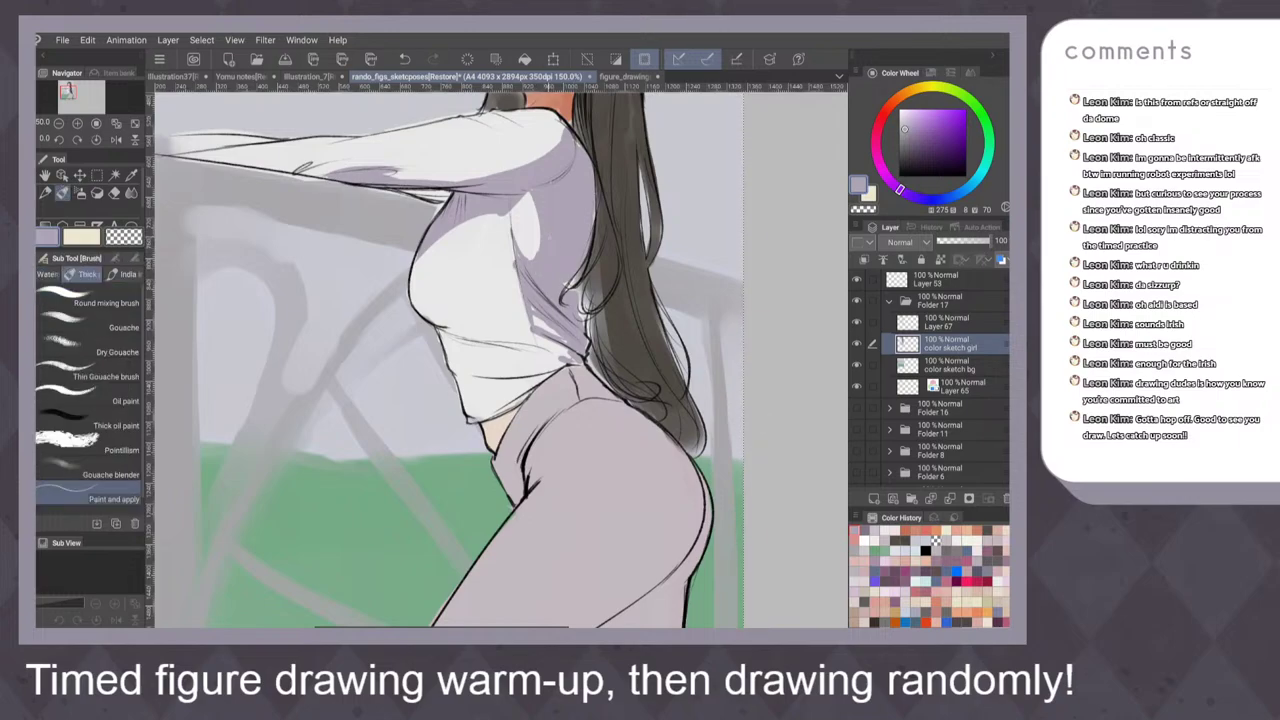
{"action": "key", "text": "bracketleft"}
{"action": "key", "text": "bracketright"}
{"action": "key", "text": "bracketright"}
{"action": "left_click_drag", "start_coordinate": [535, 204], "coordinate": [534, 259]}
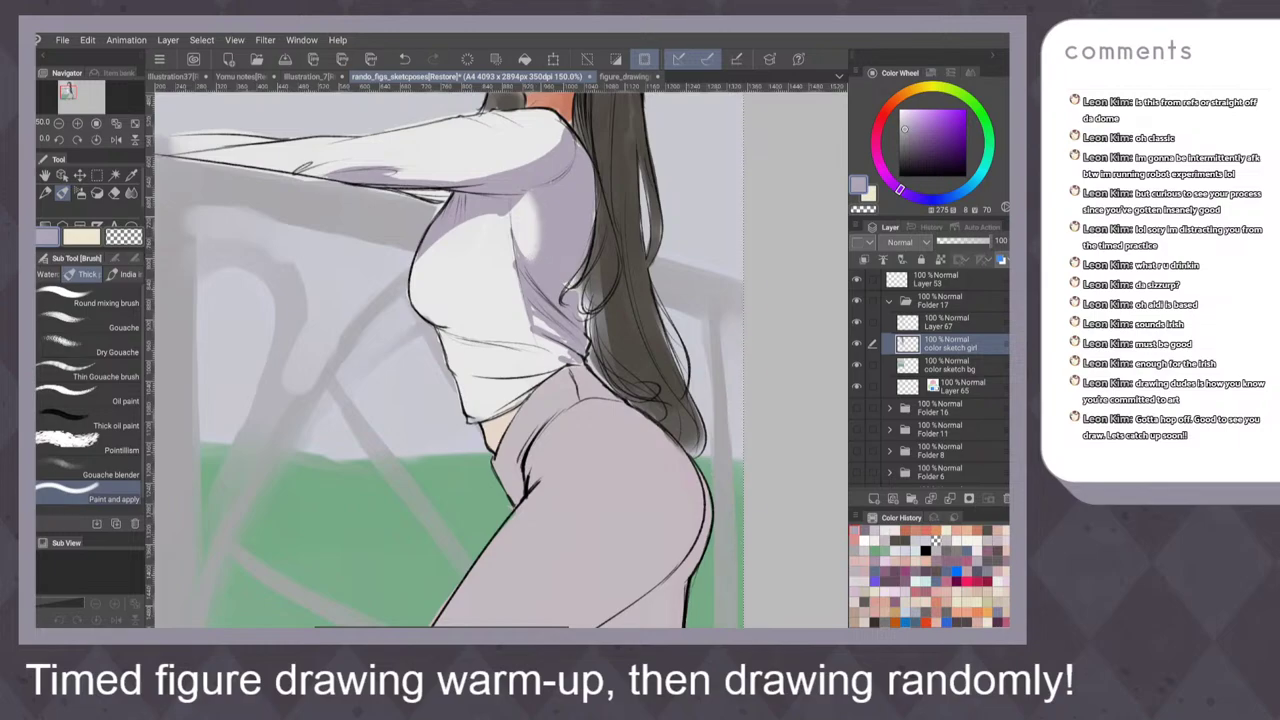
{"action": "key", "text": "bracketright"}
{"action": "left_click_drag", "start_coordinate": [534, 228], "coordinate": [525, 258]}
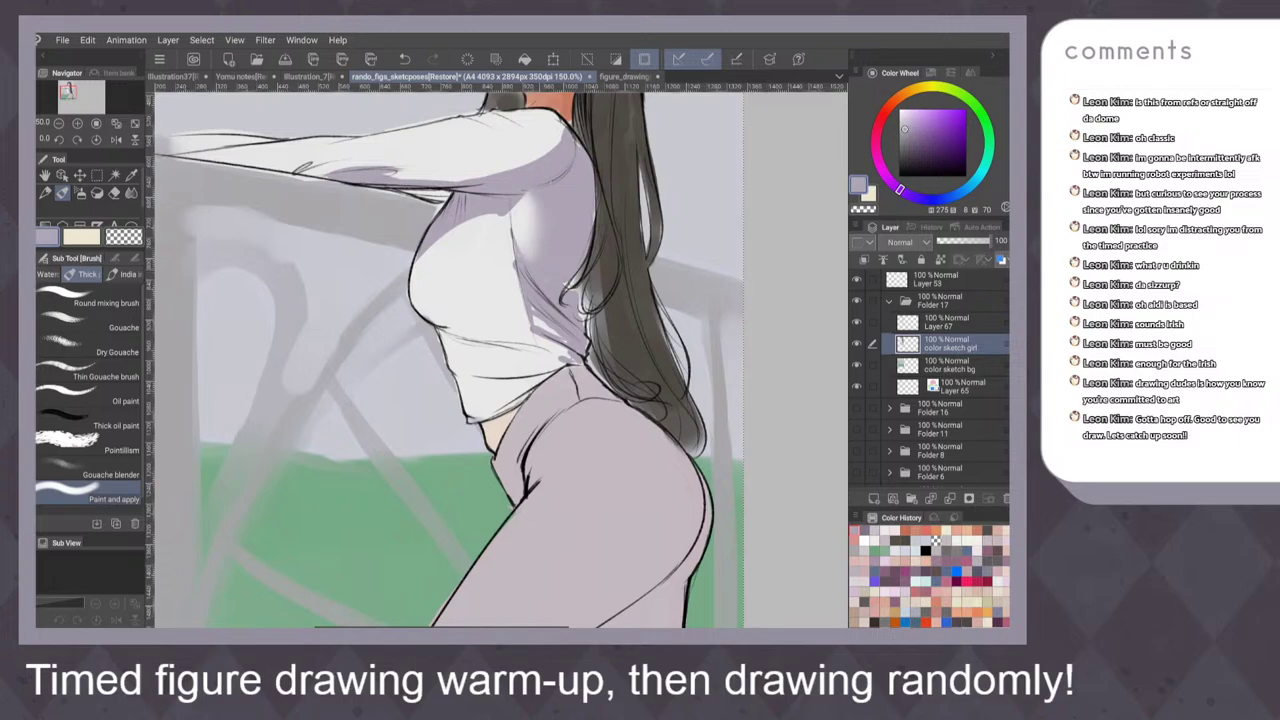
Sample the shirt's light color and paint a highlight into the patch beside the armpit with the G-pen
{"action": "key", "text": "p"}
{"action": "scroll", "coordinate": [632, 274], "scroll_direction": "up", "scroll_amount": 3}
{"action": "key", "text": "bracketleft"}
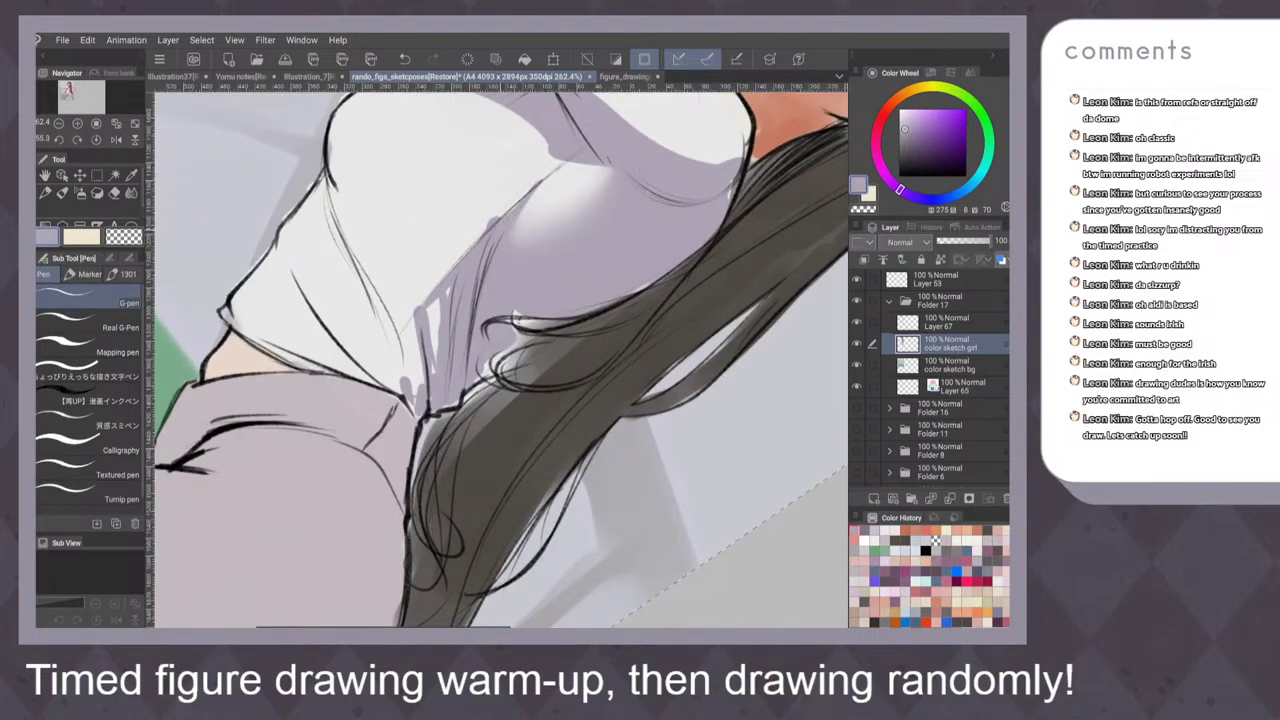
{"action": "key", "text": "c"}
{"action": "left_click_drag", "start_coordinate": [542, 186], "coordinate": [525, 210]}
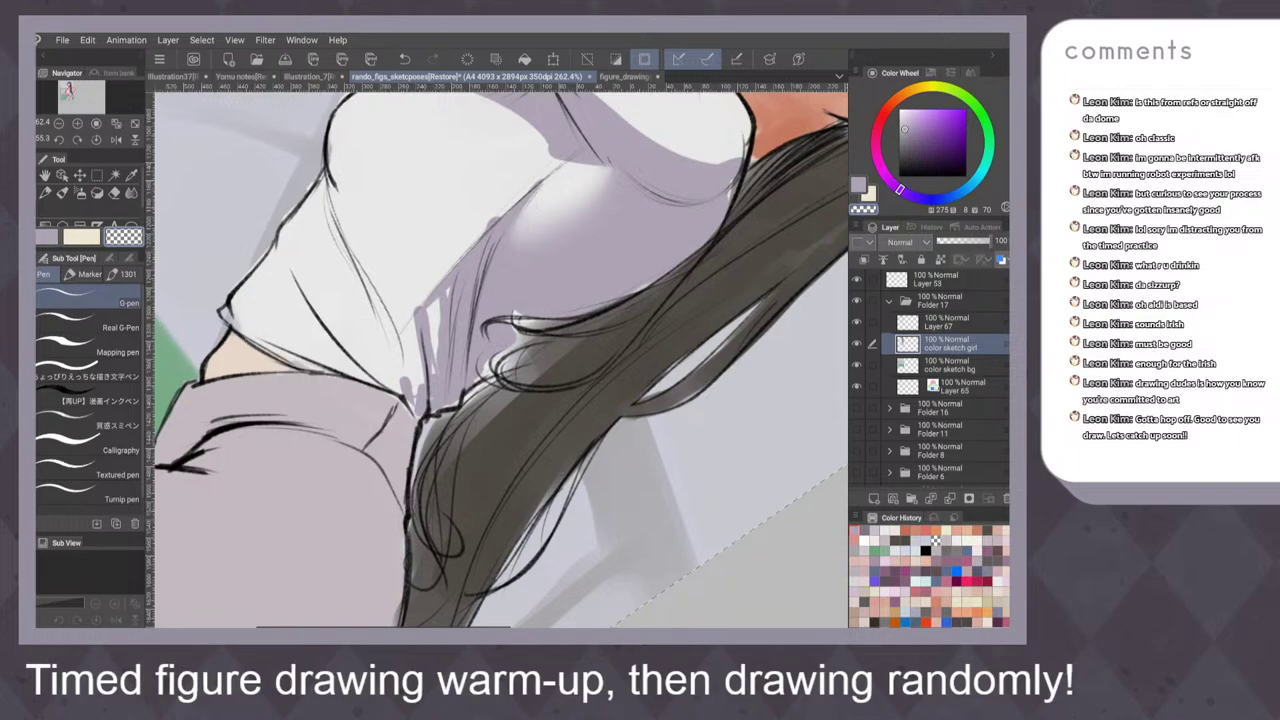
{"action": "key", "text": "ctrl+z"}
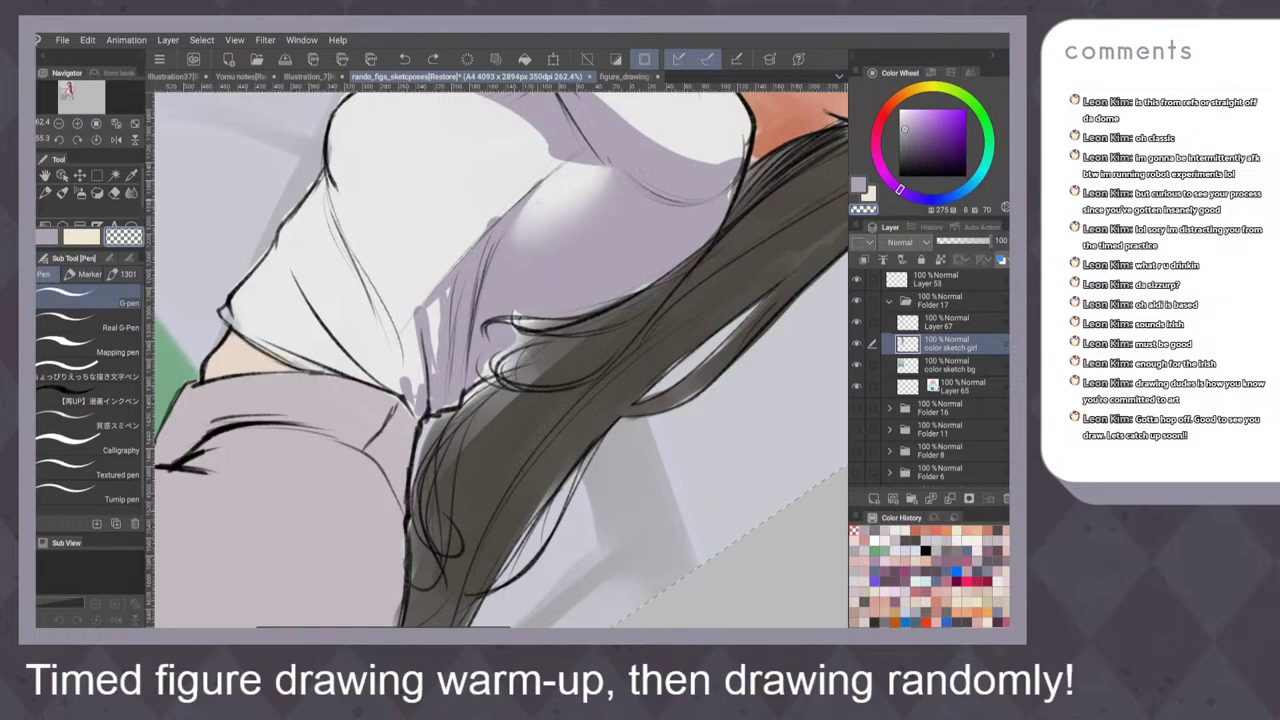
{"action": "left_click", "coordinate": [552, 182], "text": "alt"}
{"action": "left_click_drag", "start_coordinate": [555, 181], "coordinate": [521, 228]}
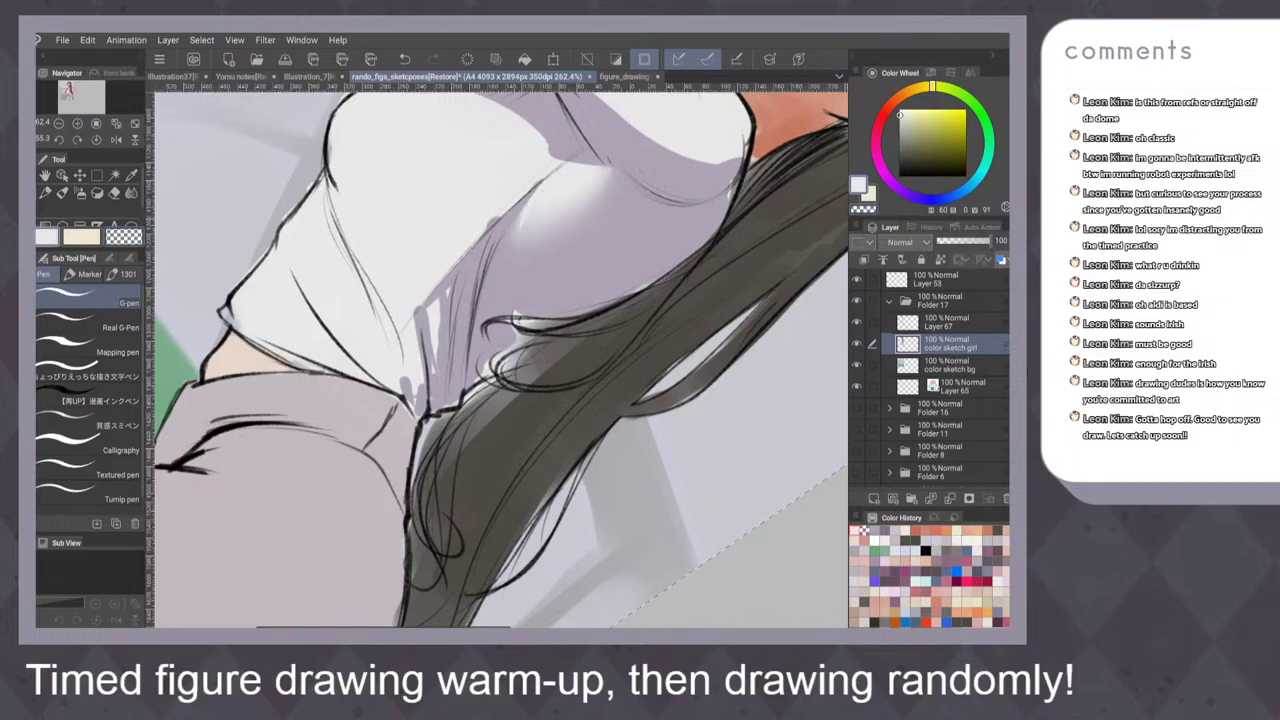
Try blending the highlight beside the armpit with a smaller Paint and apply brush
{"action": "key", "text": "b"}
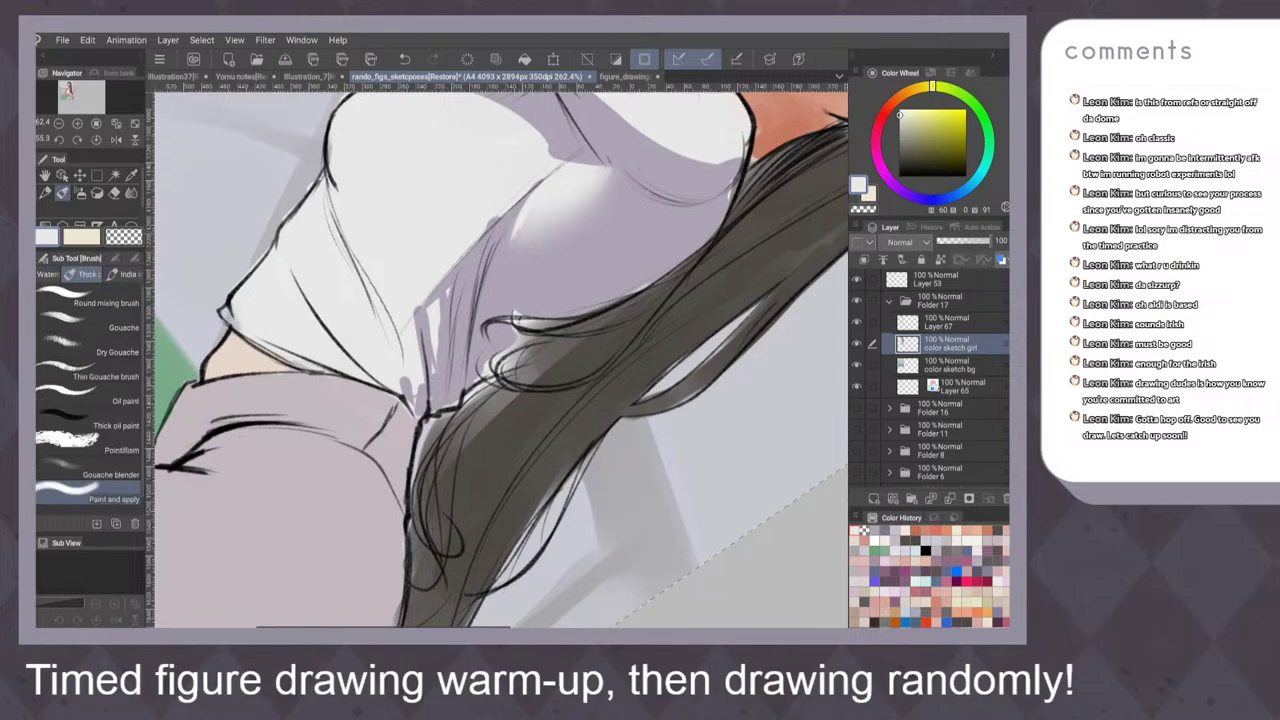
{"action": "key", "text": "["}
{"action": "mouse_move", "coordinate": [523, 209]}
{"action": "left_mouse_down"}
{"action": "mouse_move", "coordinate": [515, 236]}
{"action": "mouse_move", "coordinate": [521, 226]}
{"action": "left_mouse_up"}
{"action": "key", "text": "ctrl+z"}
{"action": "key", "text": "["}
{"action": "key", "text": "["}
{"action": "key", "text": "["}
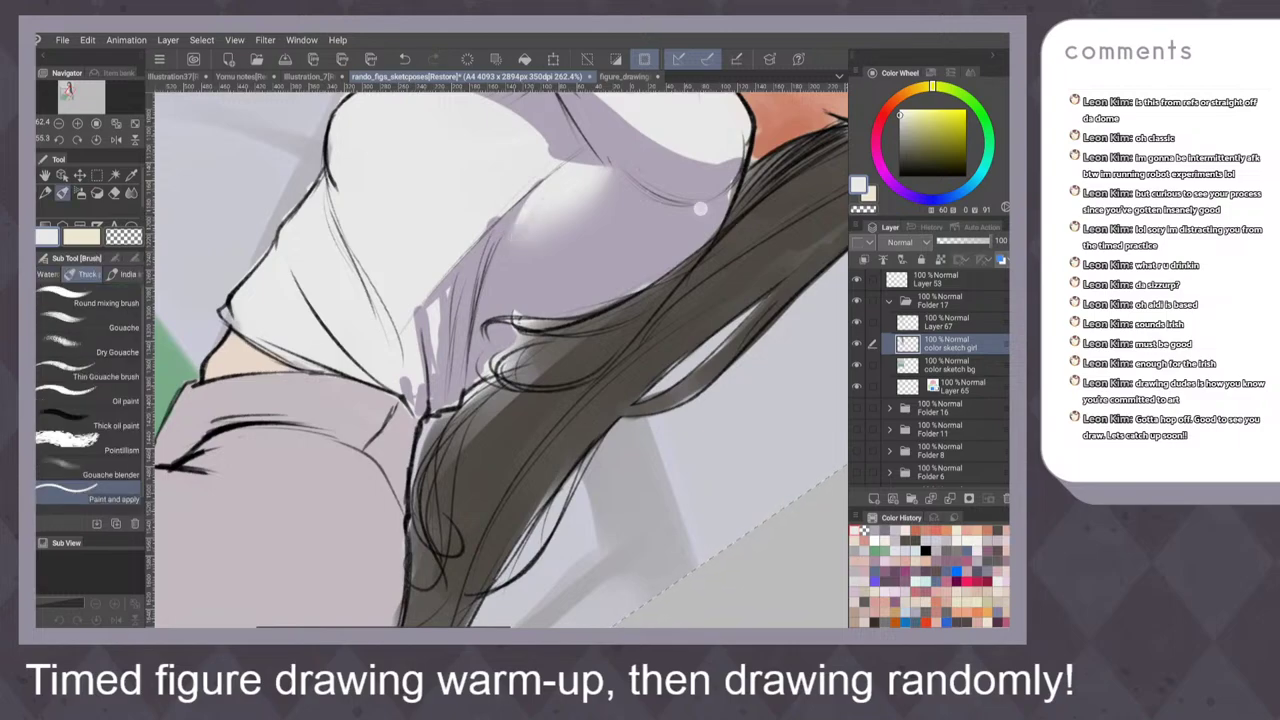
Review the whole figure and try blending the shadow between the sleeve and chest with Paint and apply
{"action": "scroll", "coordinate": [631, 280], "scroll_direction": "down", "scroll_amount": 5}
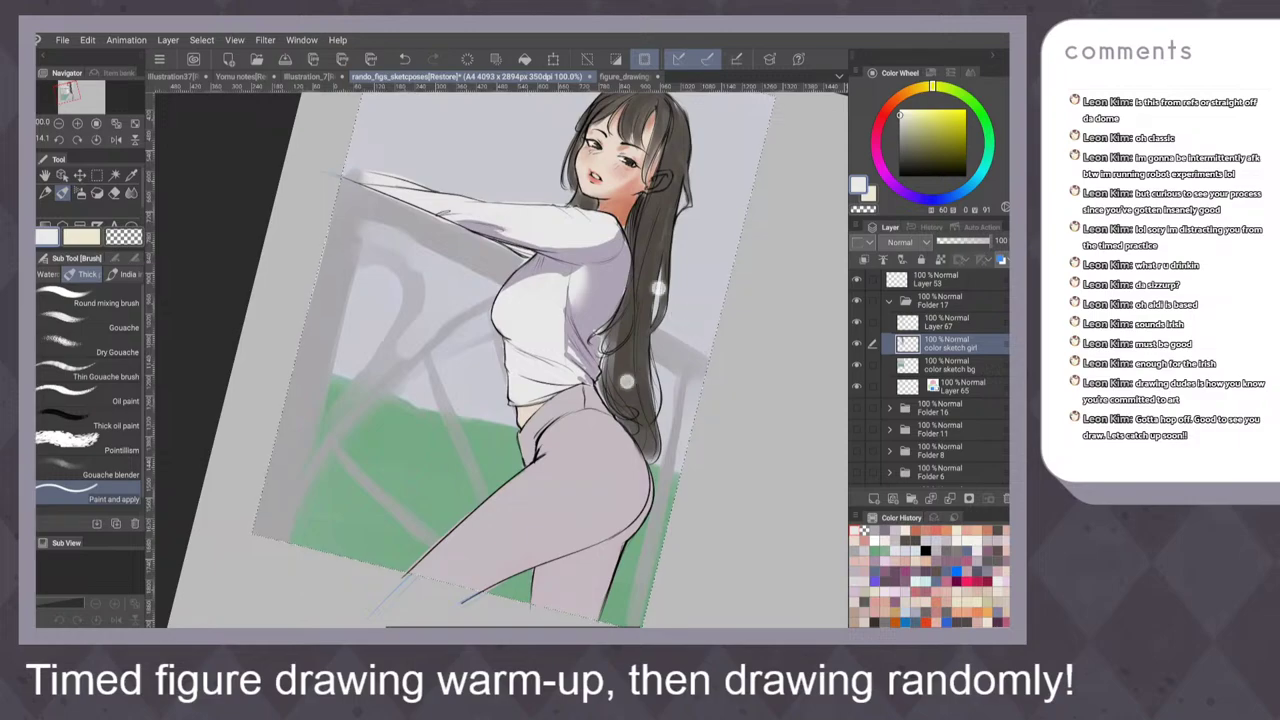
{"action": "scroll", "coordinate": [643, 336], "scroll_direction": "down", "scroll_amount": 3}
{"action": "scroll", "coordinate": [633, 374], "scroll_direction": "up", "scroll_amount": 2}
{"action": "scroll", "coordinate": [633, 374], "scroll_direction": "up", "scroll_amount": 1}
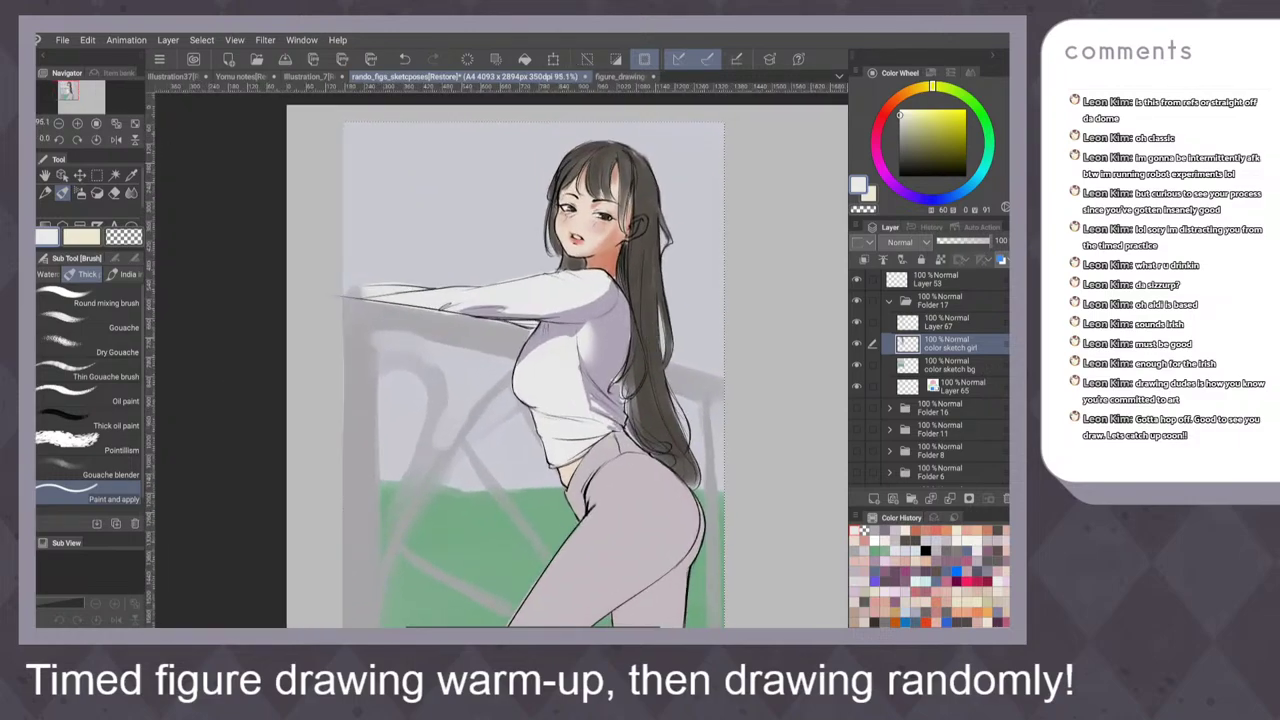
{"action": "key", "text": "ctrl+z"}
{"action": "scroll", "coordinate": [665, 297], "scroll_direction": "up", "scroll_amount": 1}
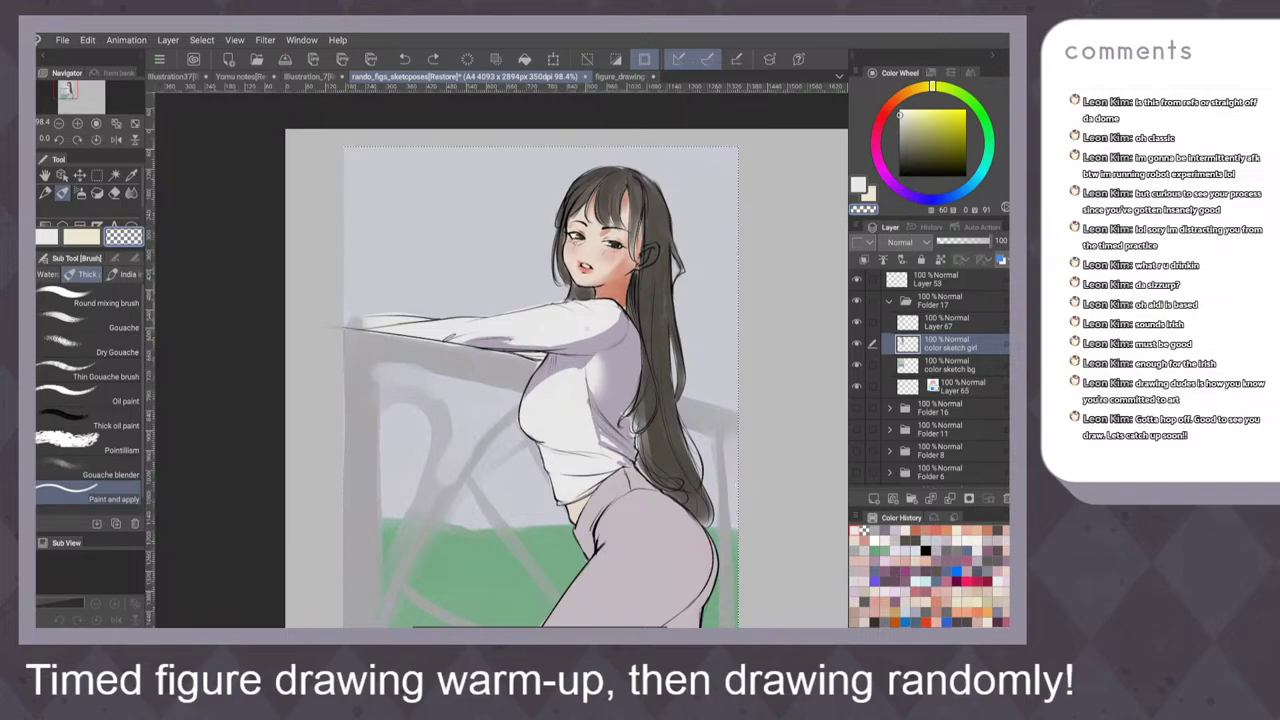
{"action": "key", "text": "c"}
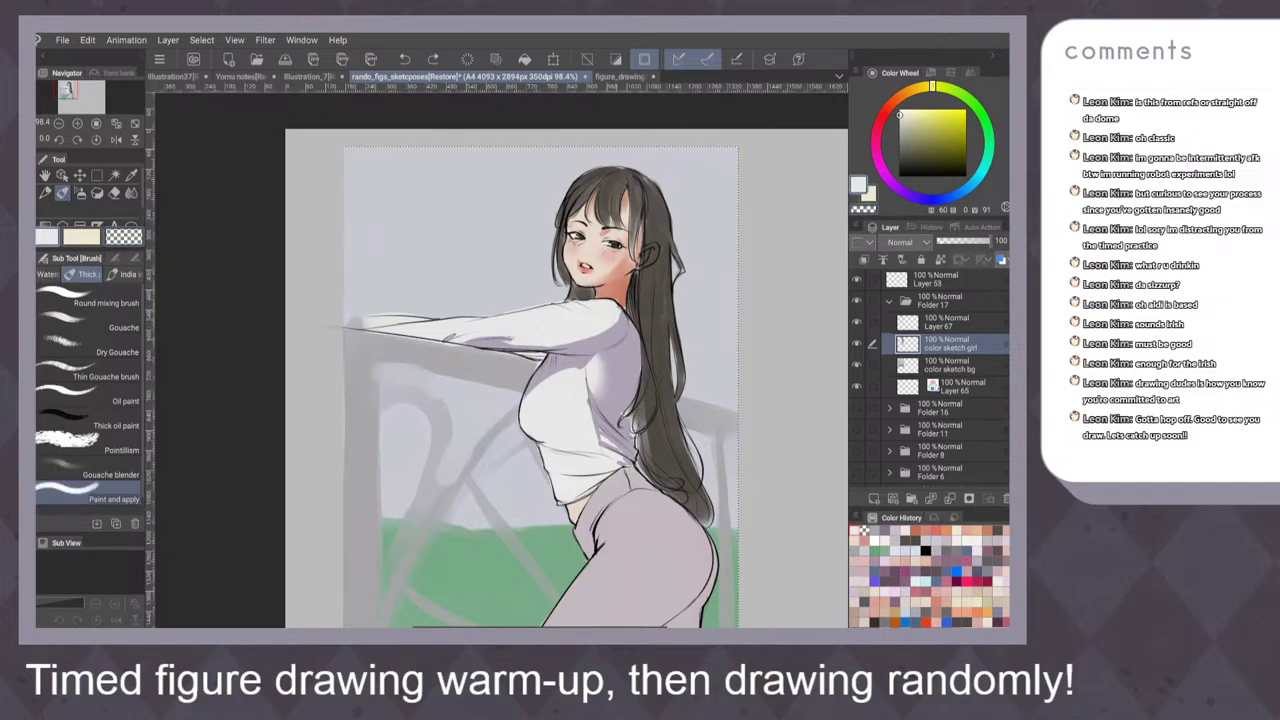
{"action": "left_click_drag", "start_coordinate": [617, 323], "coordinate": [550, 347]}
{"action": "key", "text": "ctrl+z"}
Try a purple-gray G-pen shadow across the chest below the arm using a recent color
{"action": "scroll", "coordinate": [627, 348], "scroll_direction": "down", "scroll_amount": 4}
{"action": "key", "text": "p"}
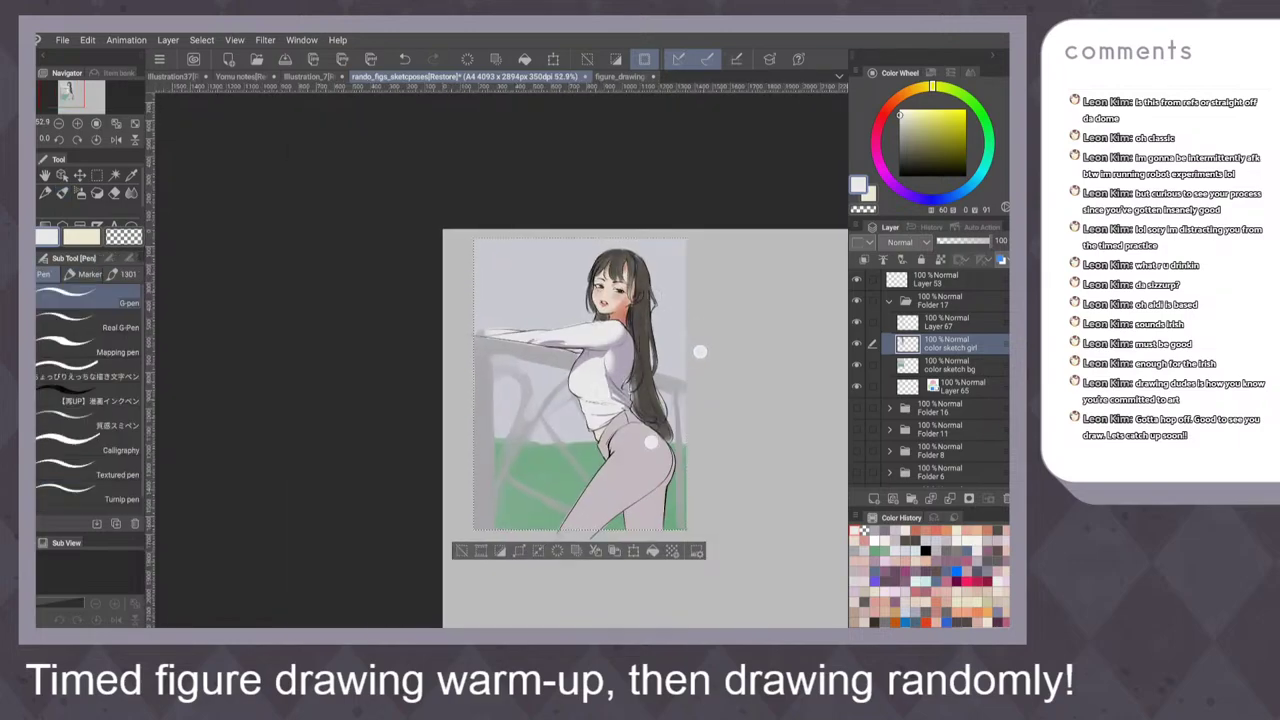
{"action": "scroll", "coordinate": [700, 351], "scroll_direction": "up", "scroll_amount": 3}
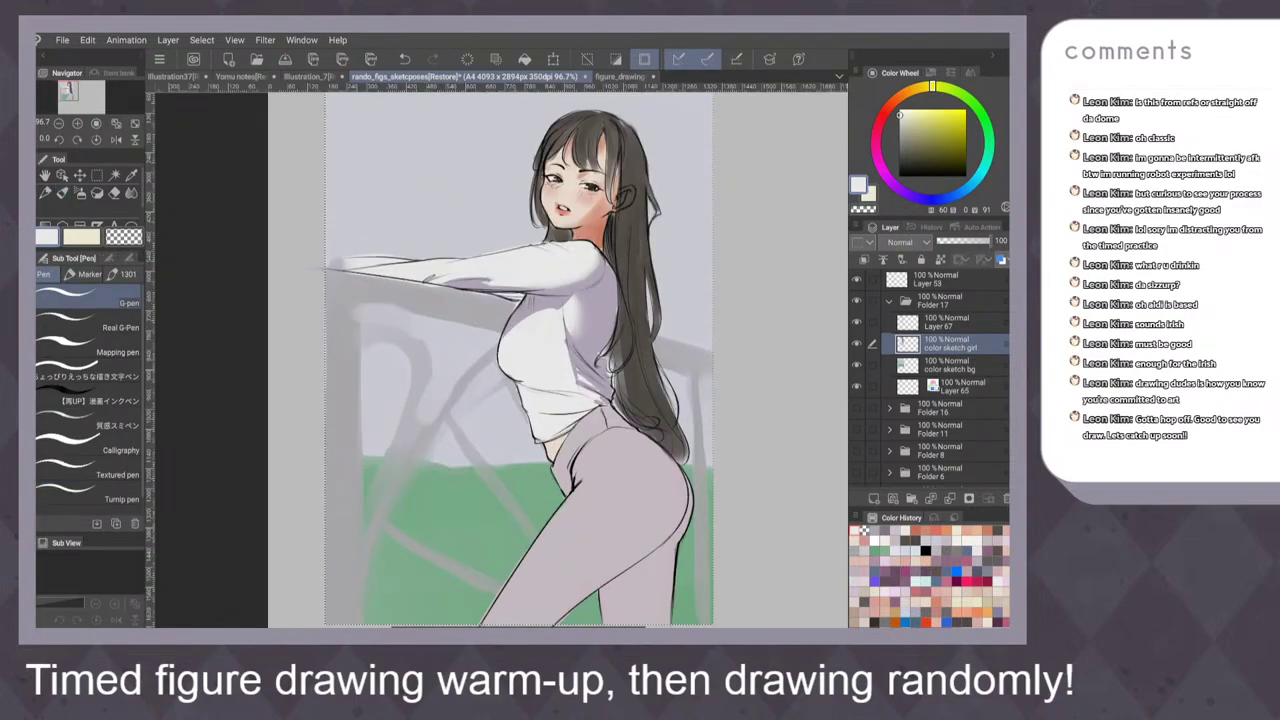
{"action": "left_click", "coordinate": [885, 530]}
{"action": "mouse_move", "coordinate": [545, 326]}
{"action": "left_mouse_down"}
{"action": "mouse_move", "coordinate": [518, 347]}
{"action": "mouse_move", "coordinate": [523, 322]}
{"action": "mouse_move", "coordinate": [515, 346]}
{"action": "left_mouse_up"}
{"action": "key", "text": "ctrl+z"}
Paint a purple-gray shadow along the shirt's front edge from the underside of the bust to the hem
{"action": "left_click", "coordinate": [886, 530]}
{"action": "key", "text": "ctrl+z"}
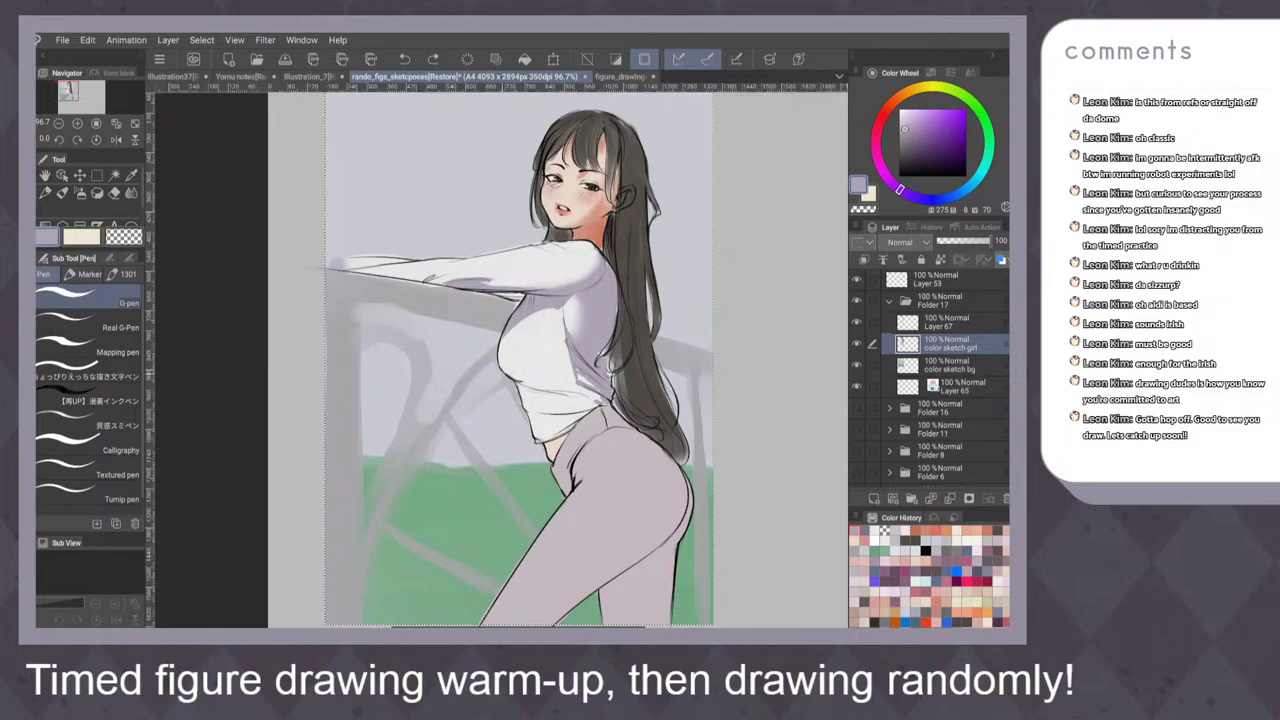
{"action": "left_click_drag", "start_coordinate": [499, 347], "coordinate": [554, 434]}
{"action": "key", "text": "ctrl+z"}
{"action": "left_click_drag", "start_coordinate": [502, 358], "coordinate": [534, 423]}
{"action": "left_click_drag", "start_coordinate": [520, 387], "coordinate": [548, 438]}
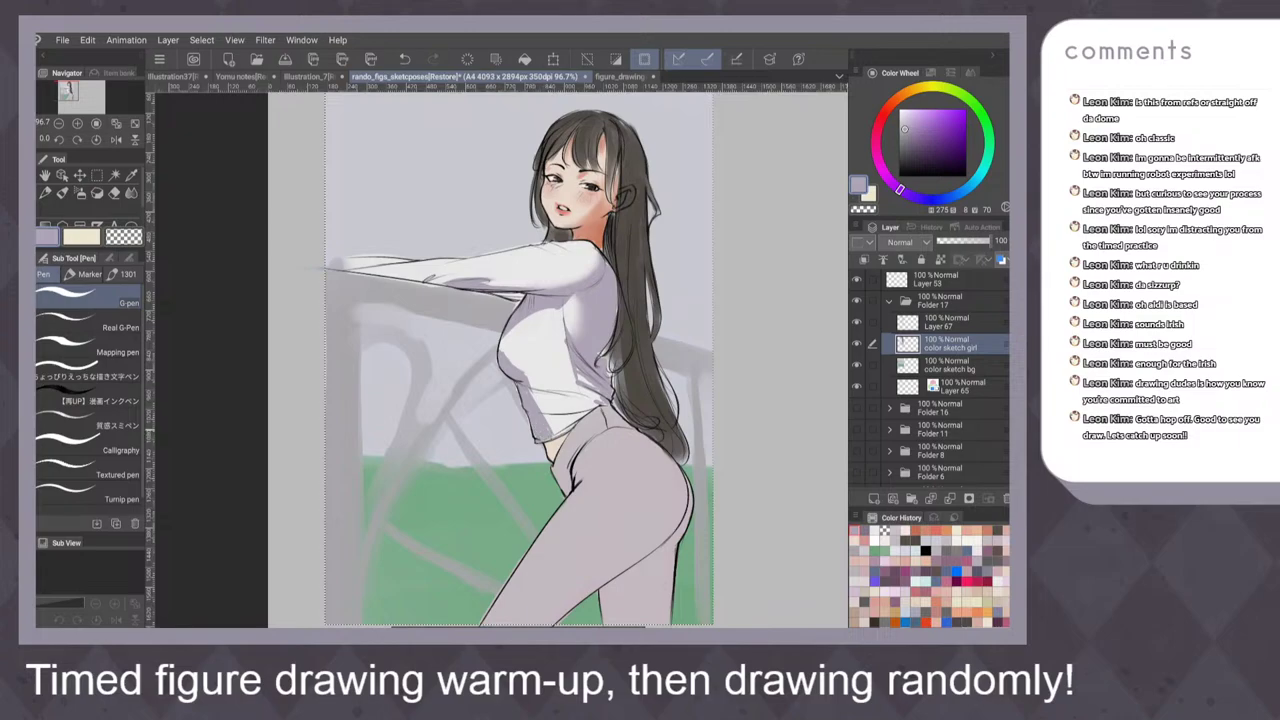
Paint purple-gray G-pen fold shadows across the lower shirt from the waist to the front hem
{"action": "left_click_drag", "start_coordinate": [534, 396], "coordinate": [546, 418]}
{"action": "left_click_drag", "start_coordinate": [590, 409], "coordinate": [560, 436]}
{"action": "mouse_move", "coordinate": [590, 393]}
{"action": "left_mouse_down"}
{"action": "mouse_move", "coordinate": [558, 395]}
{"action": "mouse_move", "coordinate": [568, 409]}
{"action": "mouse_move", "coordinate": [546, 412]}
{"action": "mouse_move", "coordinate": [537, 391]}
{"action": "left_mouse_up"}
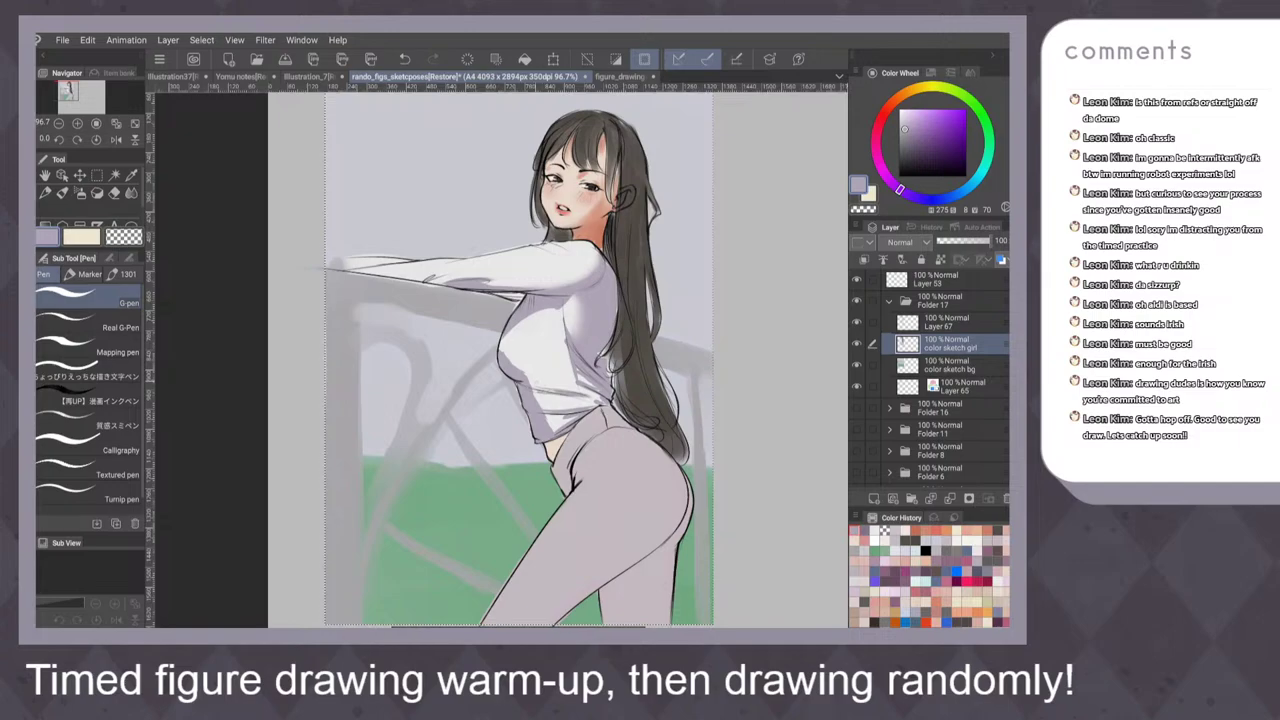
{"action": "key", "text": "ctrl+z"}
{"action": "left_click_drag", "start_coordinate": [533, 386], "coordinate": [567, 377]}
{"action": "key", "text": "ctrl+0"}
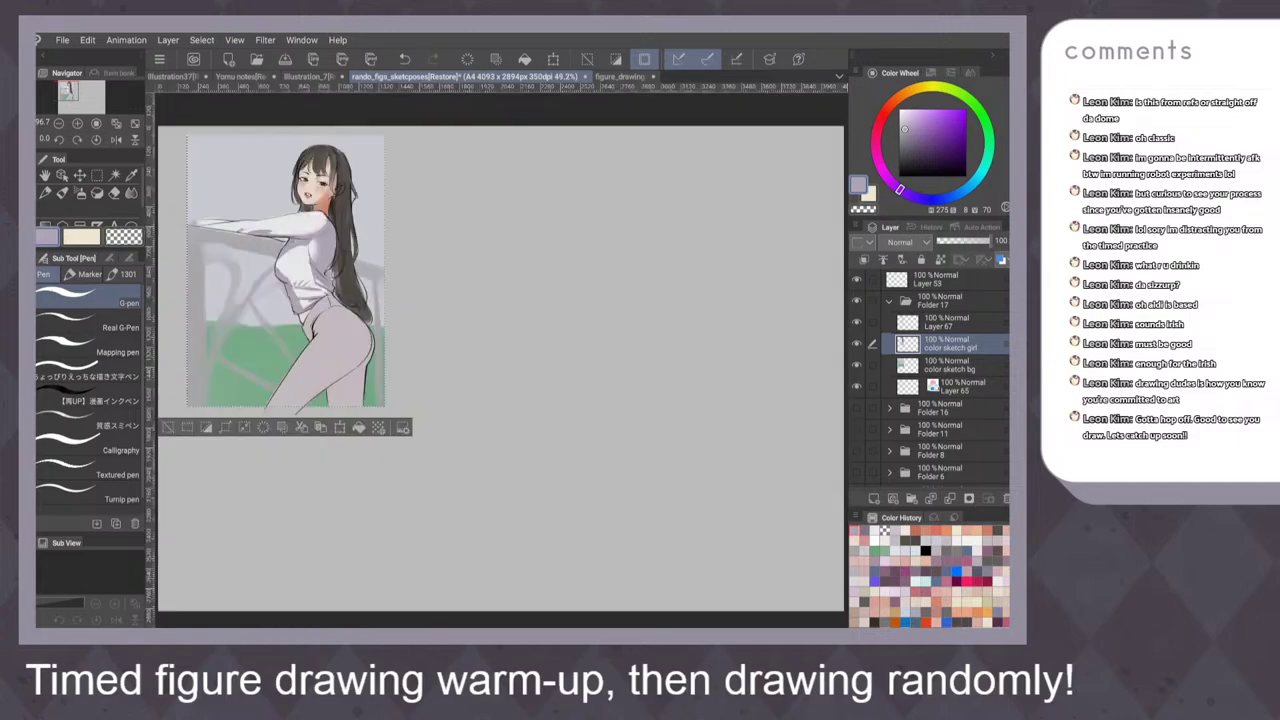
{"action": "key", "text": "h"}
{"action": "key", "text": "h"}
{"action": "scroll", "coordinate": [520, 400], "scroll_direction": "up", "scroll_amount": 3}
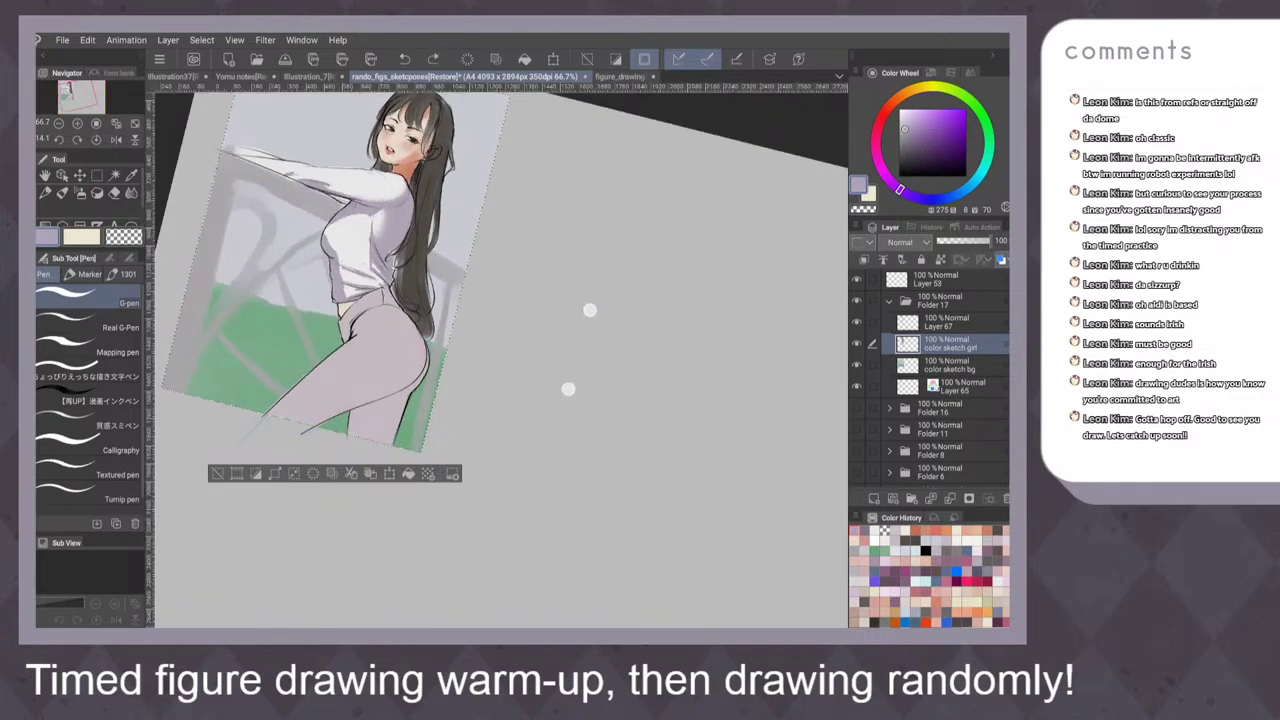
Add purple-gray fold shadows along the back waist and lower side of the shirt near the hem
{"action": "left_click_drag", "start_coordinate": [590, 310], "coordinate": [646, 217]}
{"action": "scroll", "coordinate": [594, 409], "scroll_direction": "up", "scroll_amount": 3}
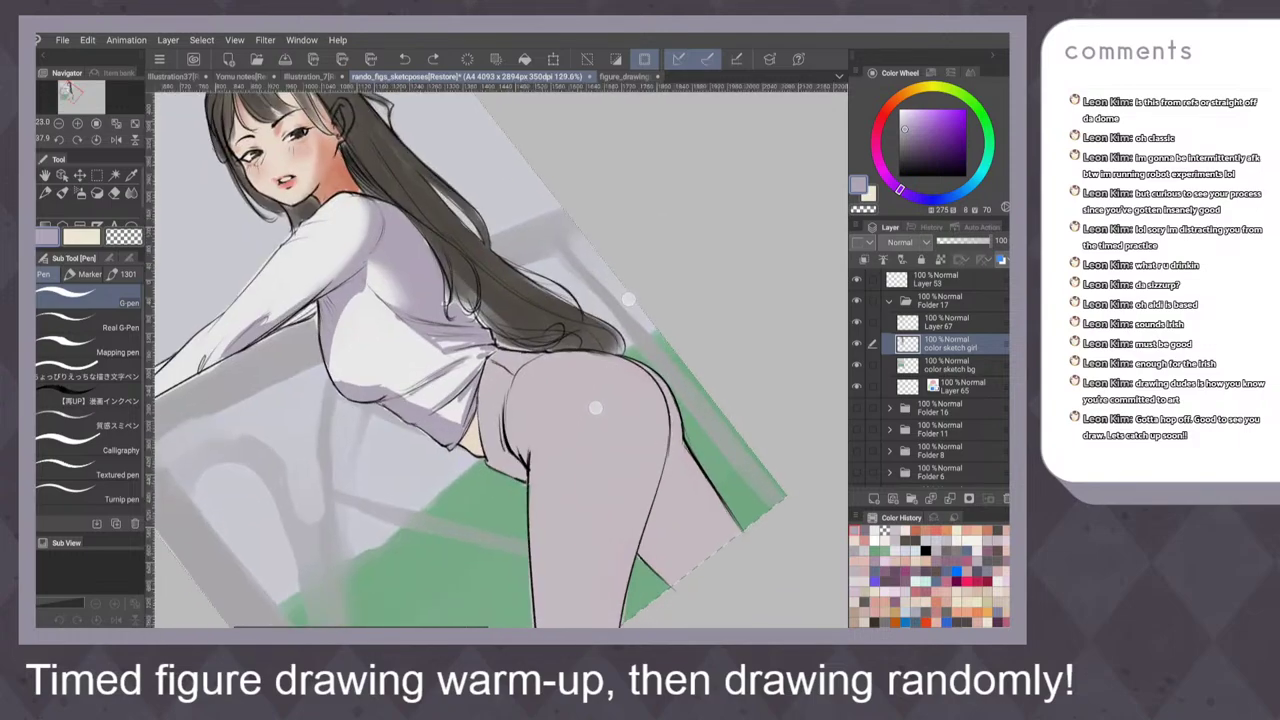
{"action": "left_click_drag", "start_coordinate": [473, 339], "coordinate": [405, 375]}
{"action": "mouse_move", "coordinate": [488, 336]}
{"action": "left_mouse_down"}
{"action": "mouse_move", "coordinate": [447, 379]}
{"action": "mouse_move", "coordinate": [461, 386]}
{"action": "left_mouse_up"}
{"action": "left_click_drag", "start_coordinate": [453, 385], "coordinate": [429, 401]}
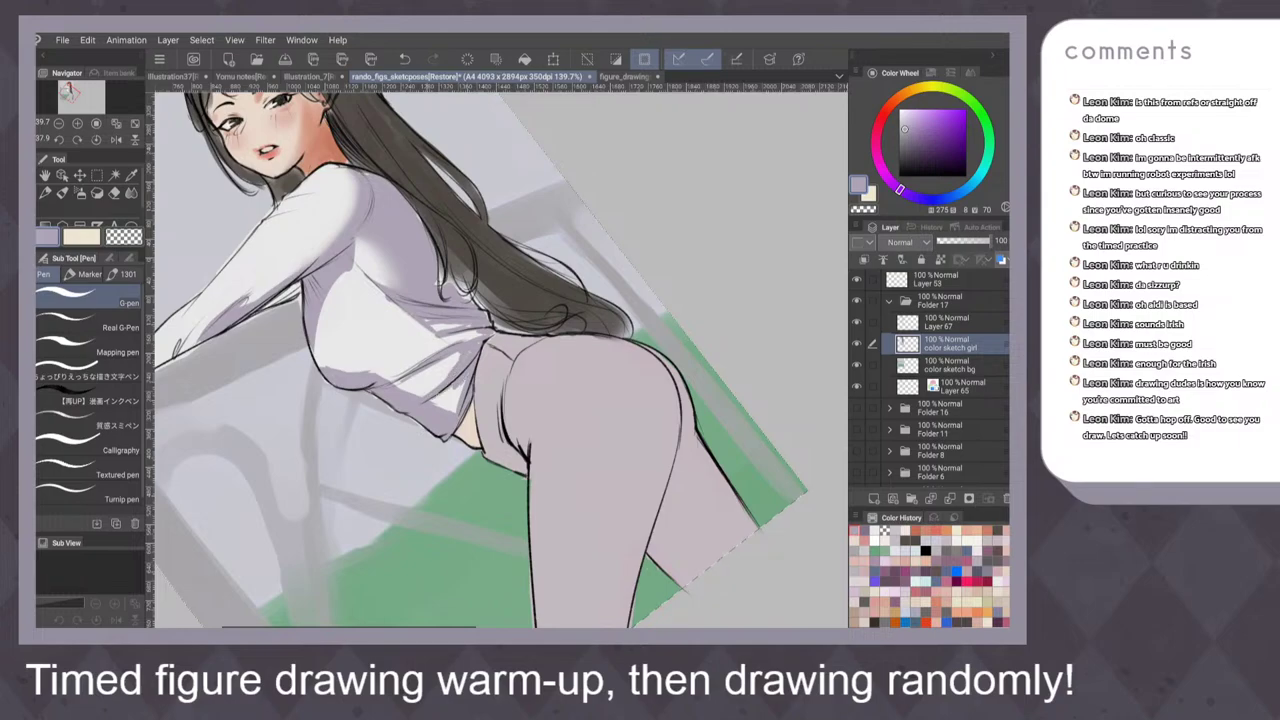
{"action": "key", "text": "ctrl+0"}
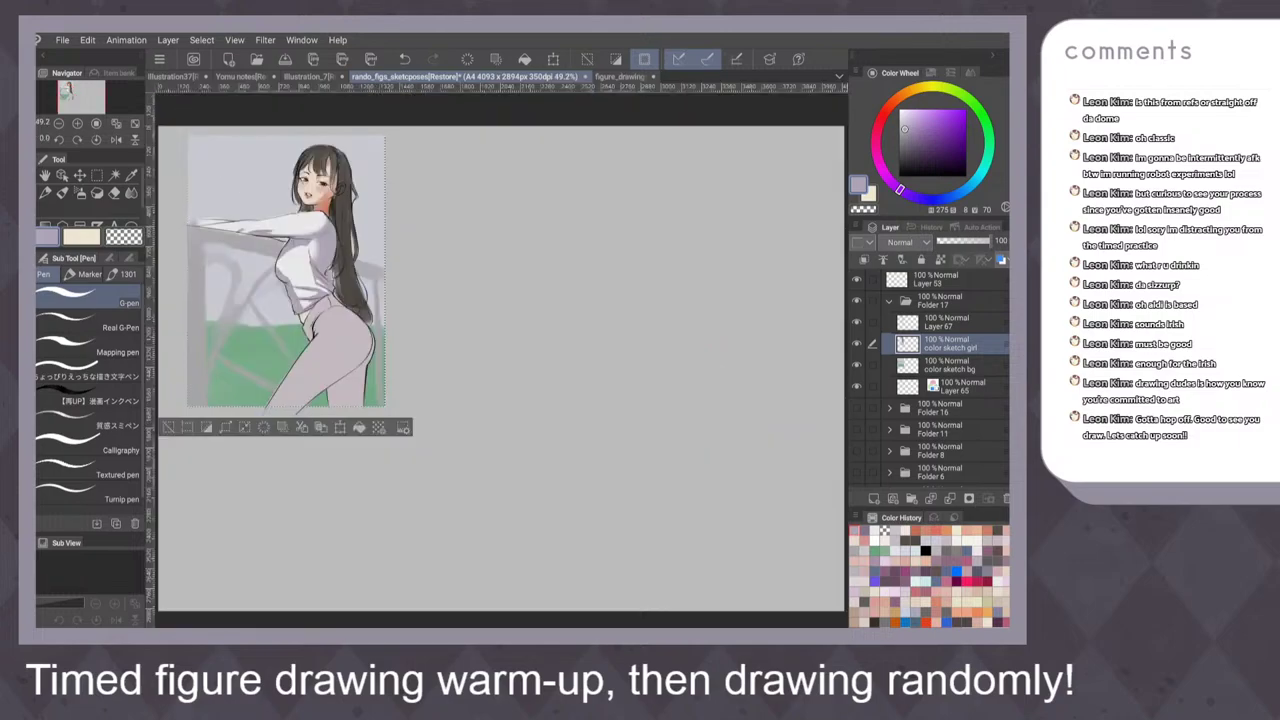
{"action": "mouse_move", "coordinate": [529, 314]}
{"action": "left_mouse_down"}
{"action": "mouse_move", "coordinate": [593, 406]}
{"action": "mouse_move", "coordinate": [642, 383]}
{"action": "left_mouse_up"}
{"action": "left_click_drag", "start_coordinate": [497, 398], "coordinate": [485, 427]}
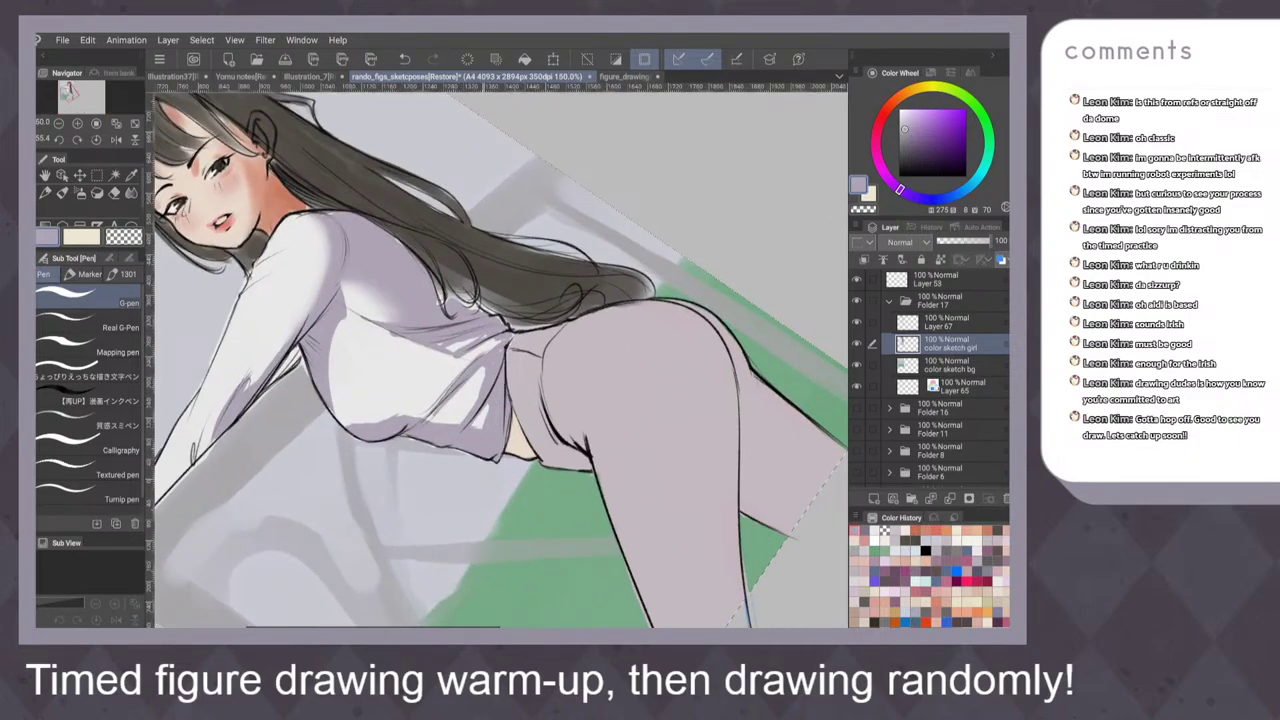
Try purple-gray G-pen fold shadows on the outstretched sleeve and shoulder, undo them, and review the whole figure
{"action": "key", "text": "ctrl+0"}
{"action": "left_click_drag", "start_coordinate": [496, 244], "coordinate": [541, 268]}
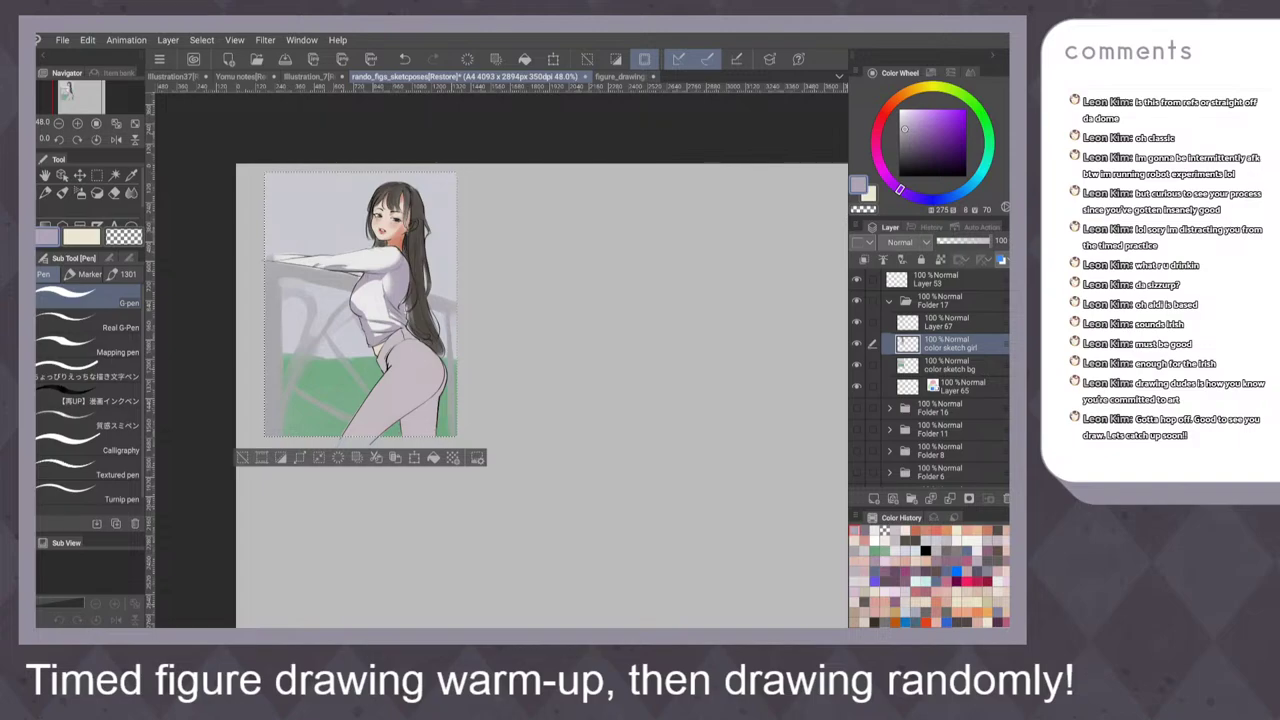
{"action": "left_click_drag", "start_coordinate": [439, 301], "coordinate": [700, 240]}
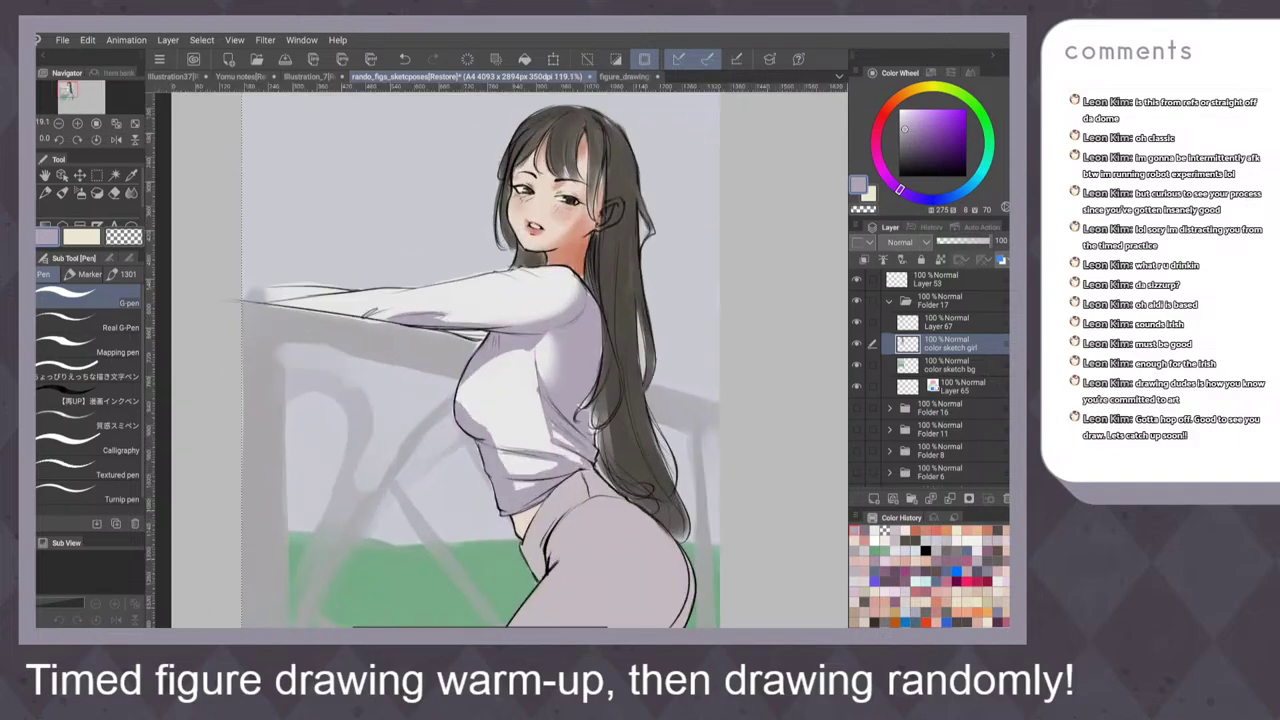
{"action": "mouse_move", "coordinate": [378, 309]}
{"action": "left_mouse_down"}
{"action": "mouse_move", "coordinate": [362, 317]}
{"action": "mouse_move", "coordinate": [406, 319]}
{"action": "mouse_move", "coordinate": [394, 320]}
{"action": "mouse_move", "coordinate": [416, 302]}
{"action": "left_mouse_up"}
{"action": "scroll", "coordinate": [654, 458], "scroll_direction": "down", "scroll_amount": 1}
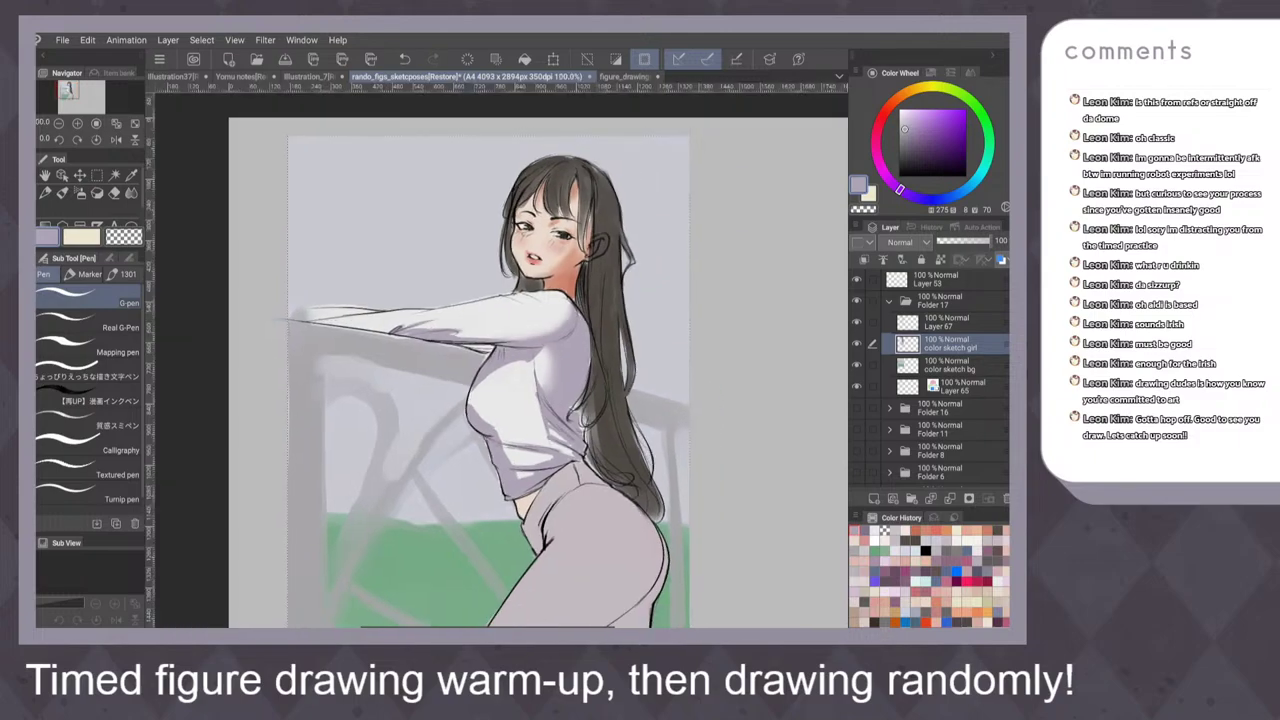
{"action": "scroll", "coordinate": [605, 321], "scroll_direction": "up", "scroll_amount": 3}
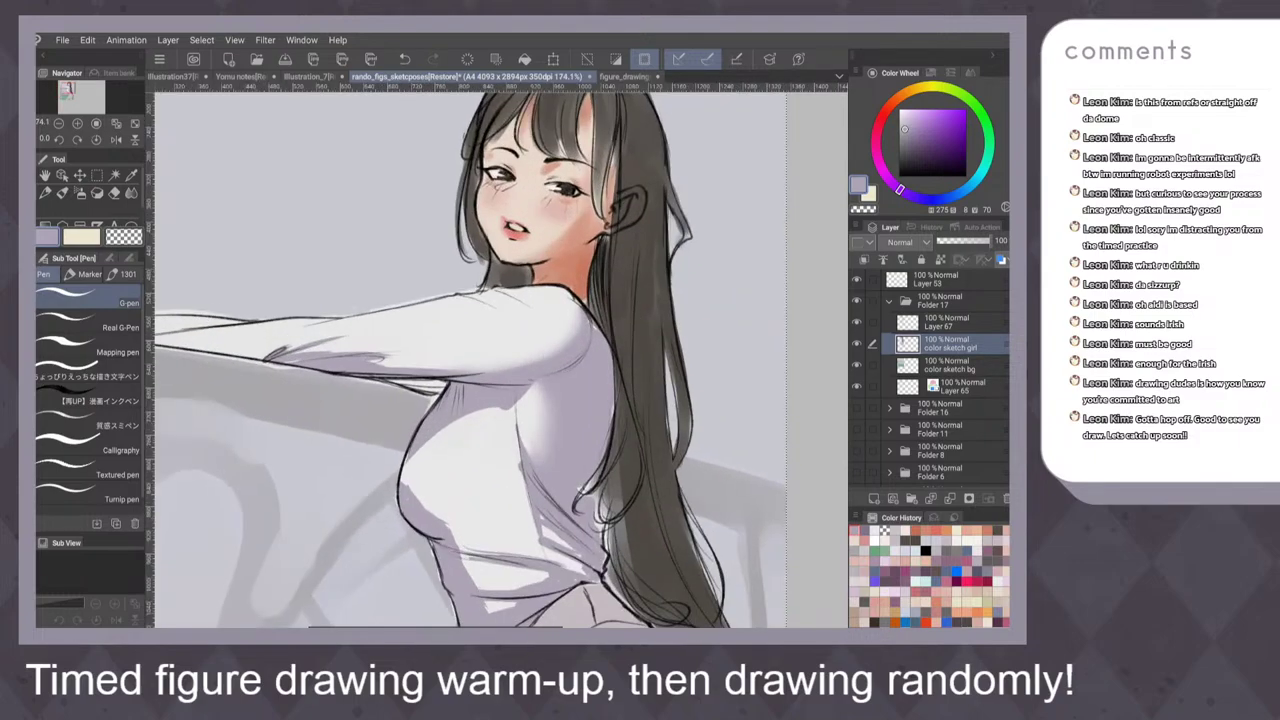
{"action": "mouse_move", "coordinate": [471, 300]}
{"action": "left_mouse_down"}
{"action": "mouse_move", "coordinate": [502, 315]}
{"action": "mouse_move", "coordinate": [502, 296]}
{"action": "mouse_move", "coordinate": [532, 298]}
{"action": "left_mouse_up"}
{"action": "key", "text": "ctrl+z"}
{"action": "key", "text": "ctrl+z"}
{"action": "key", "text": "ctrl+0"}
{"action": "key", "text": "h"}
{"action": "key", "text": "h"}
{"action": "scroll", "coordinate": [565, 338], "scroll_direction": "left", "scroll_amount": 2}
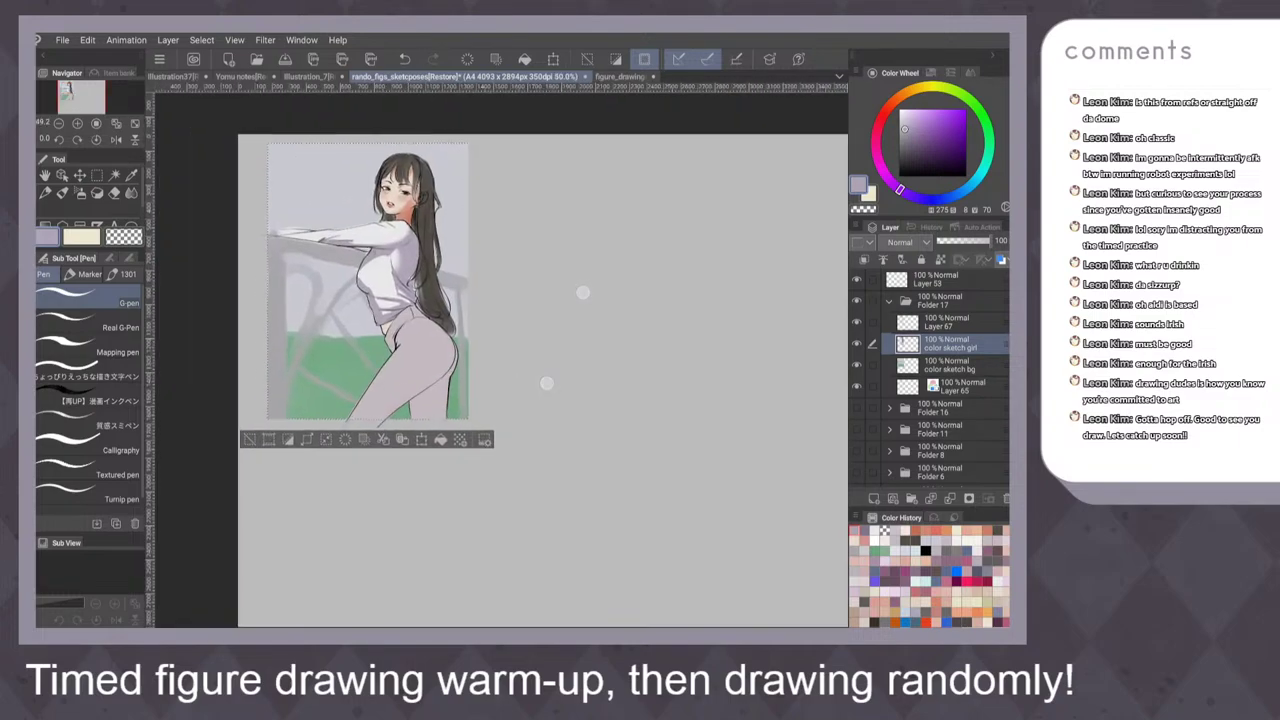
{"action": "left_click_drag", "start_coordinate": [565, 338], "coordinate": [628, 373]}
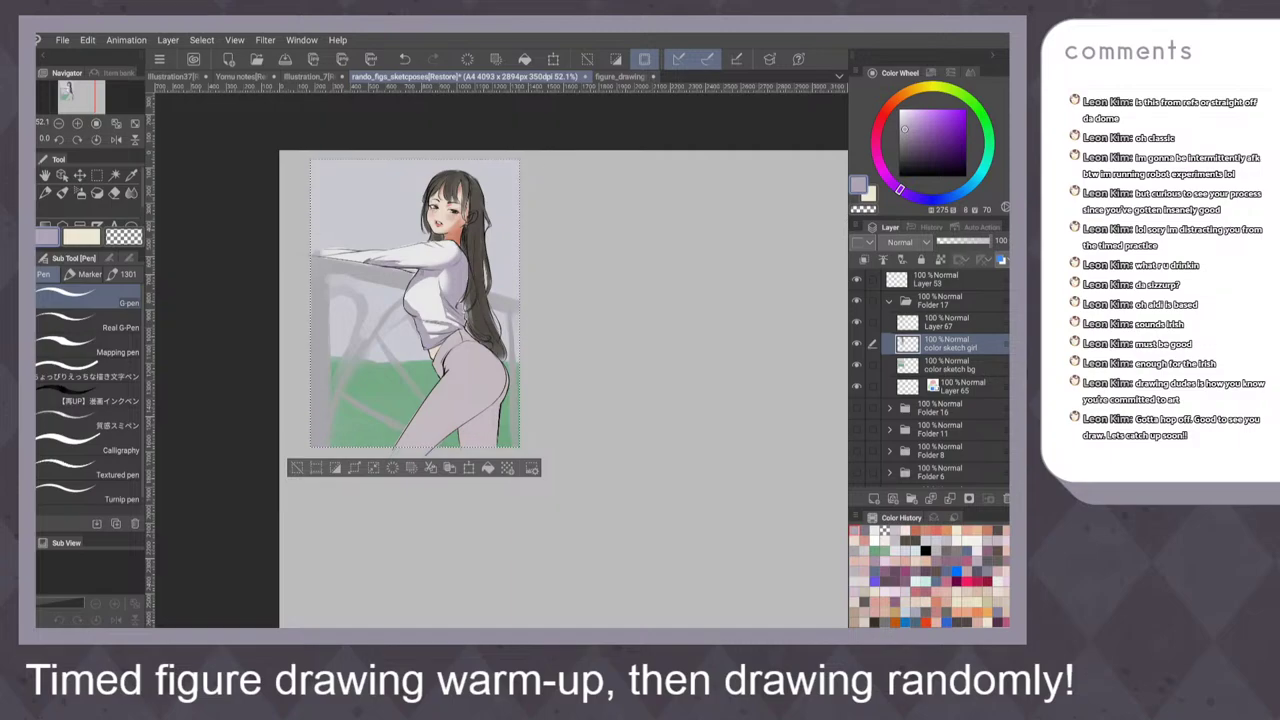
Switch to the photoshop round brush and try purple-gray shading (277, 5, 68) on the front thigh of the leggings
{"action": "left_click", "coordinate": [725, 523], "text": "alt"}
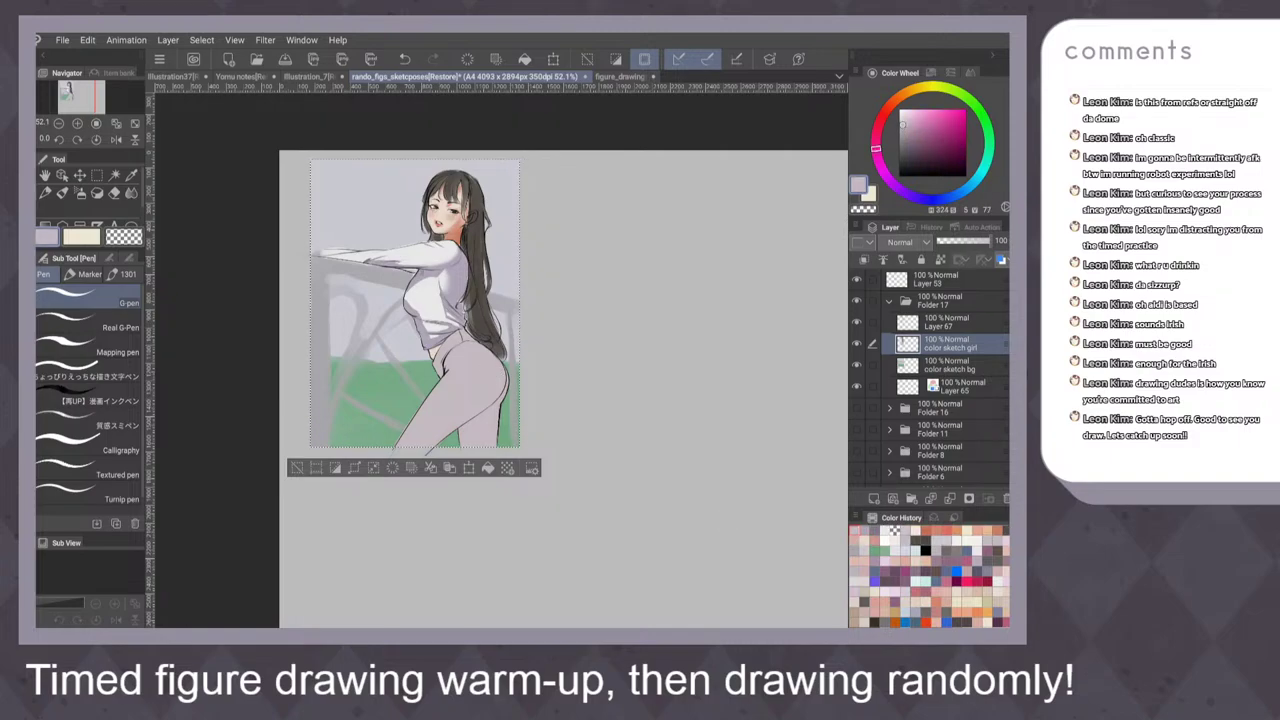
{"action": "left_click_drag", "start_coordinate": [893, 185], "coordinate": [898, 188]}
{"action": "left_click", "coordinate": [902, 129]}
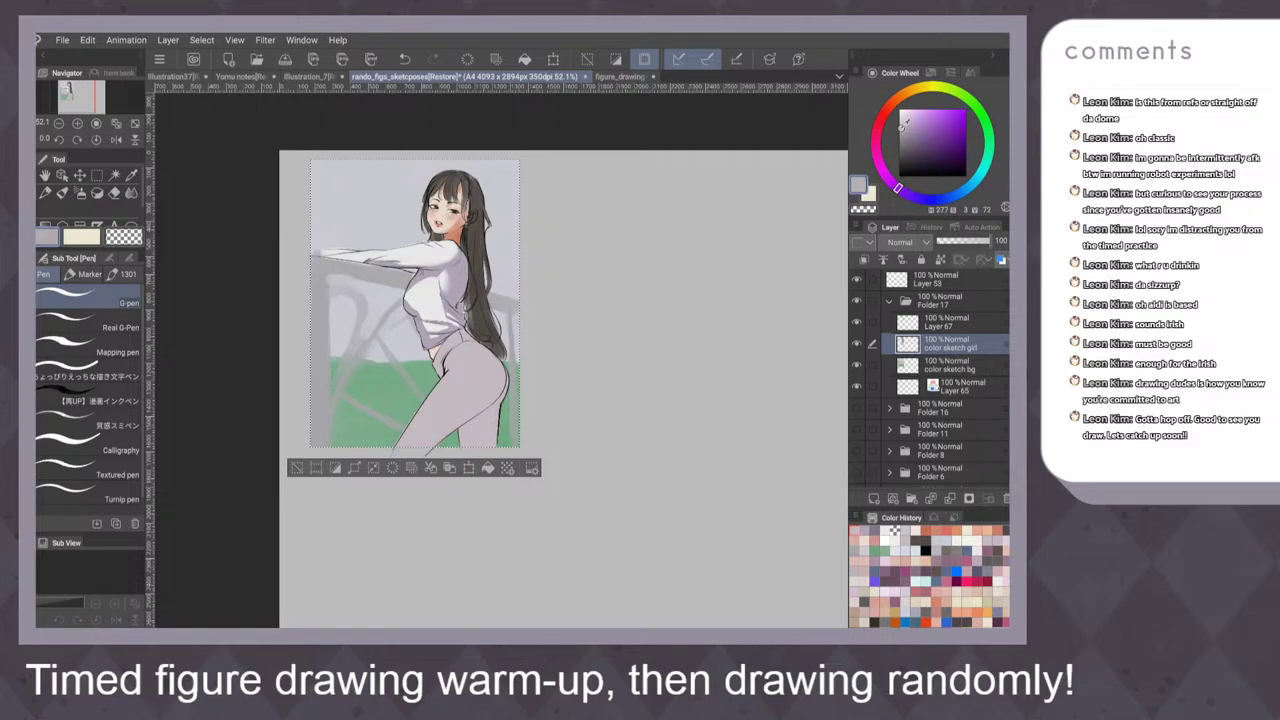
{"action": "left_click", "coordinate": [902, 130]}
{"action": "left_click", "coordinate": [63, 193]}
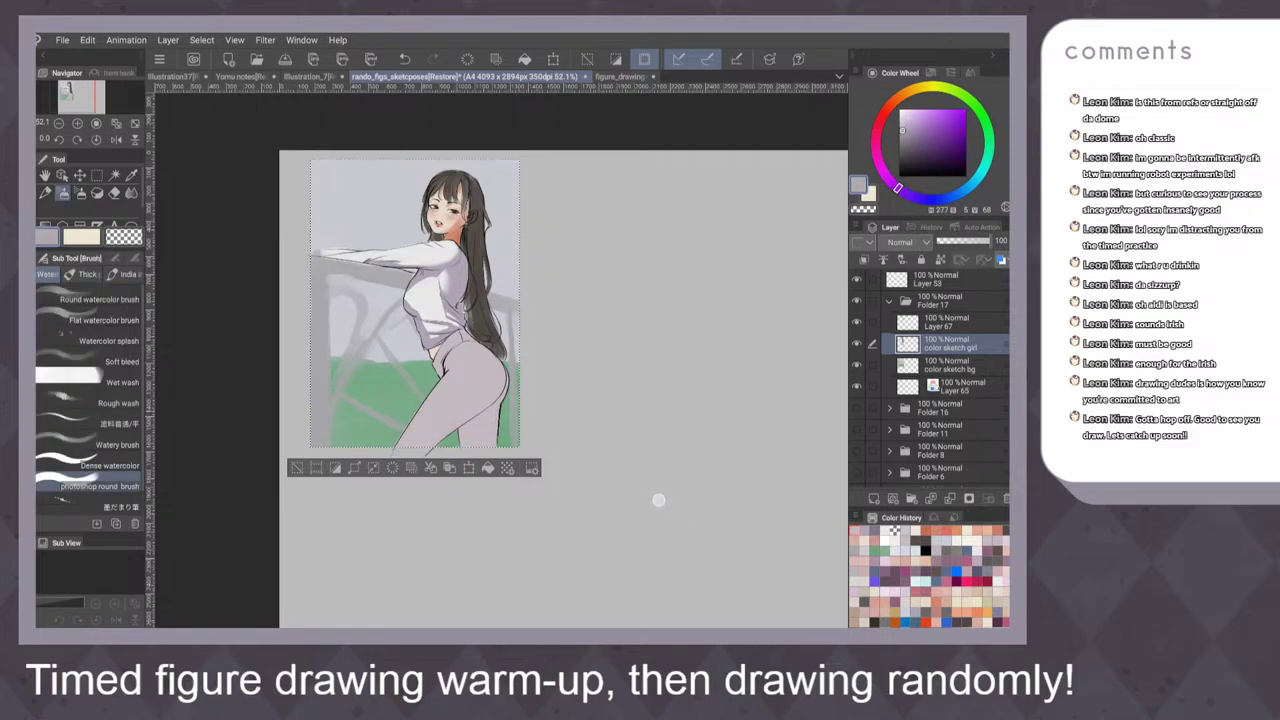
{"action": "mouse_move", "coordinate": [437, 388]}
{"action": "left_mouse_down"}
{"action": "mouse_move", "coordinate": [452, 409]}
{"action": "mouse_move", "coordinate": [402, 444]}
{"action": "left_mouse_up"}
{"action": "left_click", "coordinate": [908, 133]}
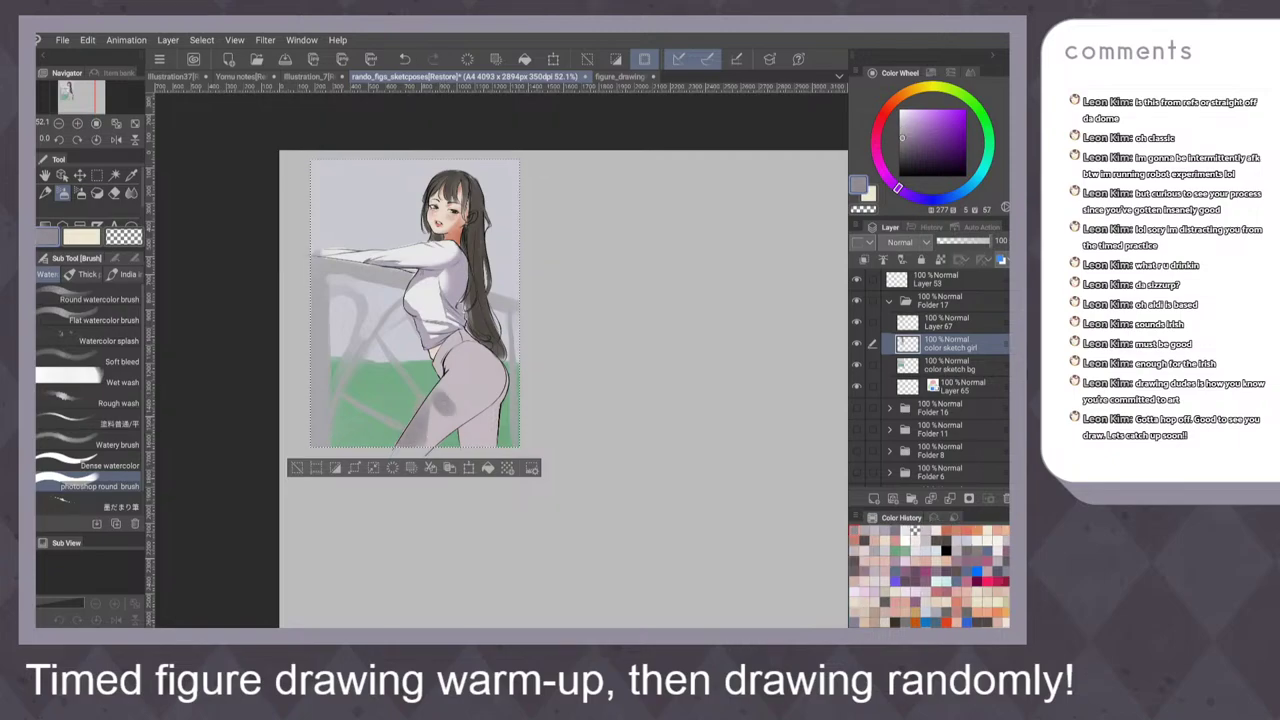
{"action": "key", "text": "ctrl+0"}
{"action": "key", "text": "h"}
{"action": "key", "text": "h"}
{"action": "scroll", "coordinate": [598, 410], "scroll_direction": "down", "scroll_amount": 5}
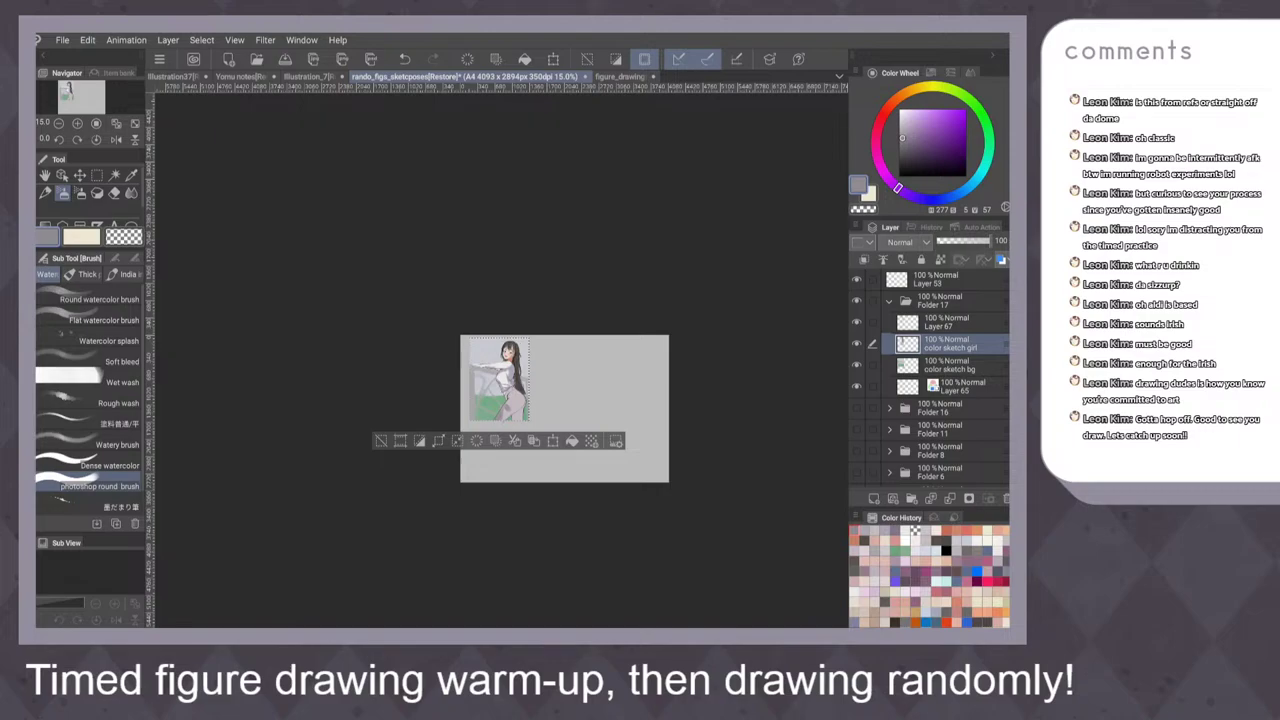
{"action": "key", "text": "ctrl+z"}
{"action": "key", "text": "ctrl+z"}
Try a darker purple-gray shadow (277, 5, 57) on the leggings' thigh and rear leg, and undo the strokes
{"action": "scroll", "coordinate": [600, 410], "scroll_direction": "up", "scroll_amount": 5}
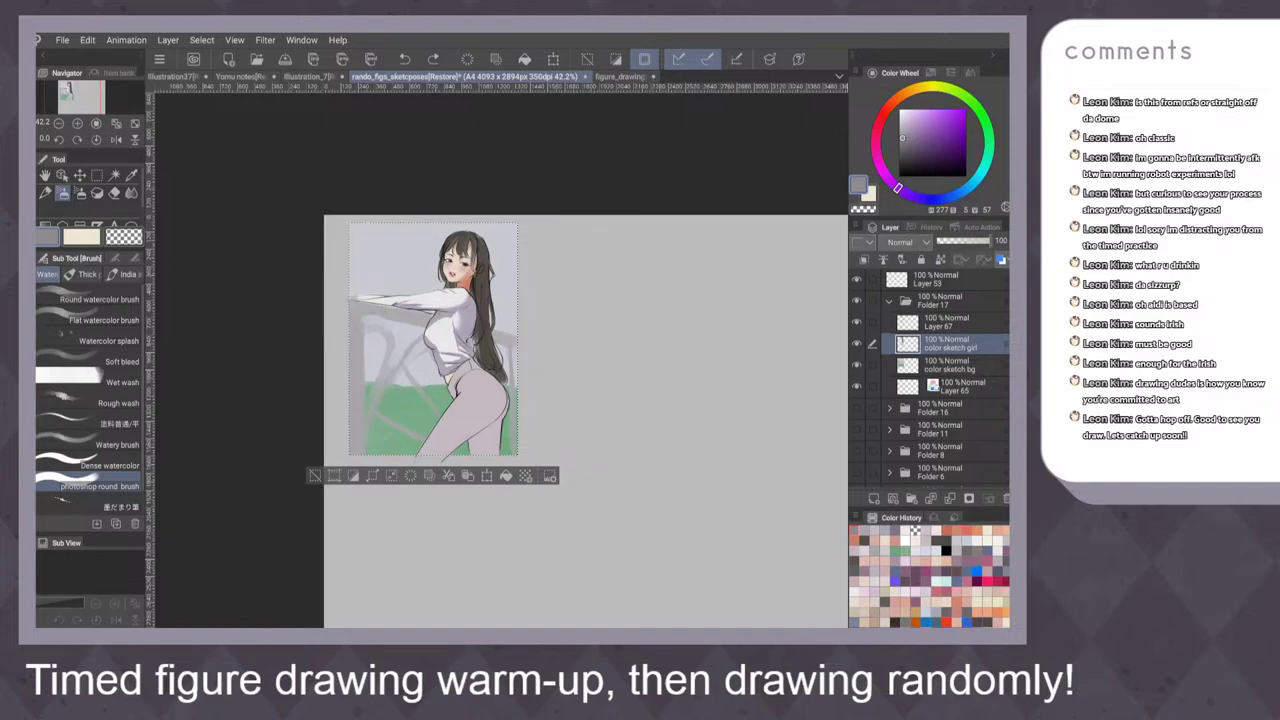
{"action": "mouse_move", "coordinate": [494, 390]}
{"action": "left_mouse_down"}
{"action": "mouse_move", "coordinate": [470, 432]}
{"action": "mouse_move", "coordinate": [482, 454]}
{"action": "mouse_move", "coordinate": [500, 420]}
{"action": "mouse_move", "coordinate": [491, 454]}
{"action": "left_mouse_up"}
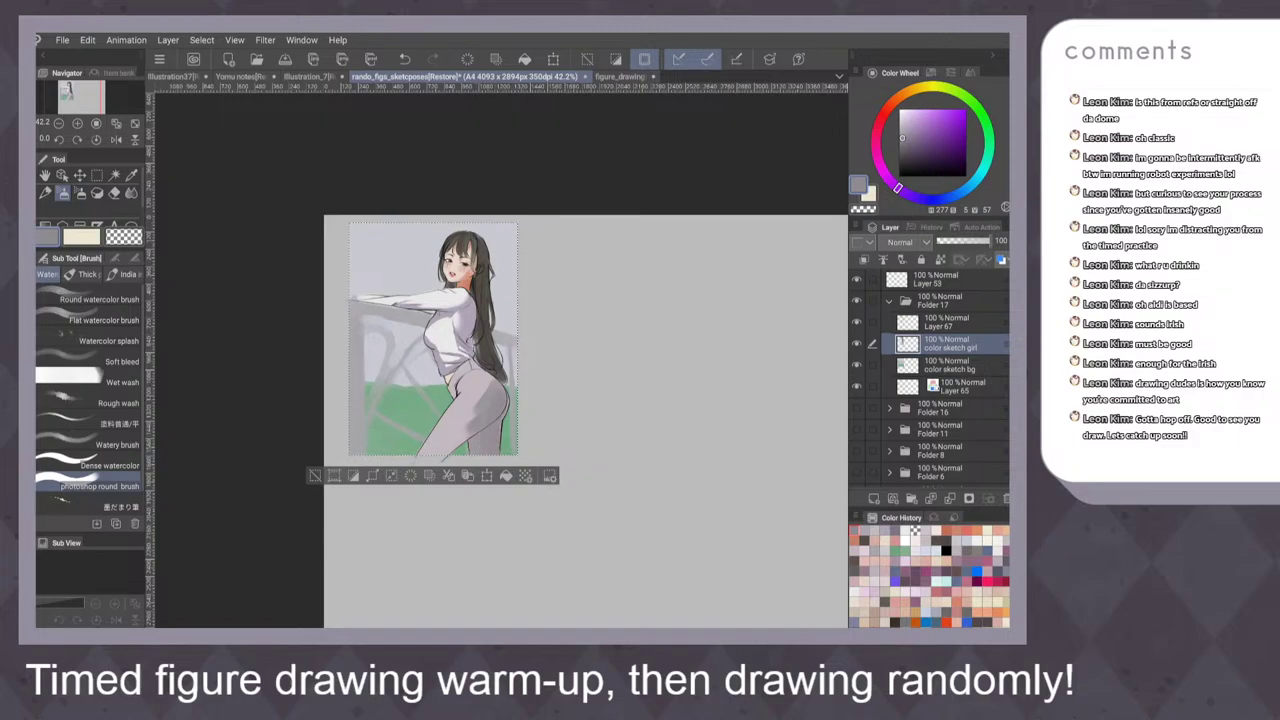
{"action": "key", "text": "ctrl+z"}
{"action": "key", "text": "ctrl+z"}
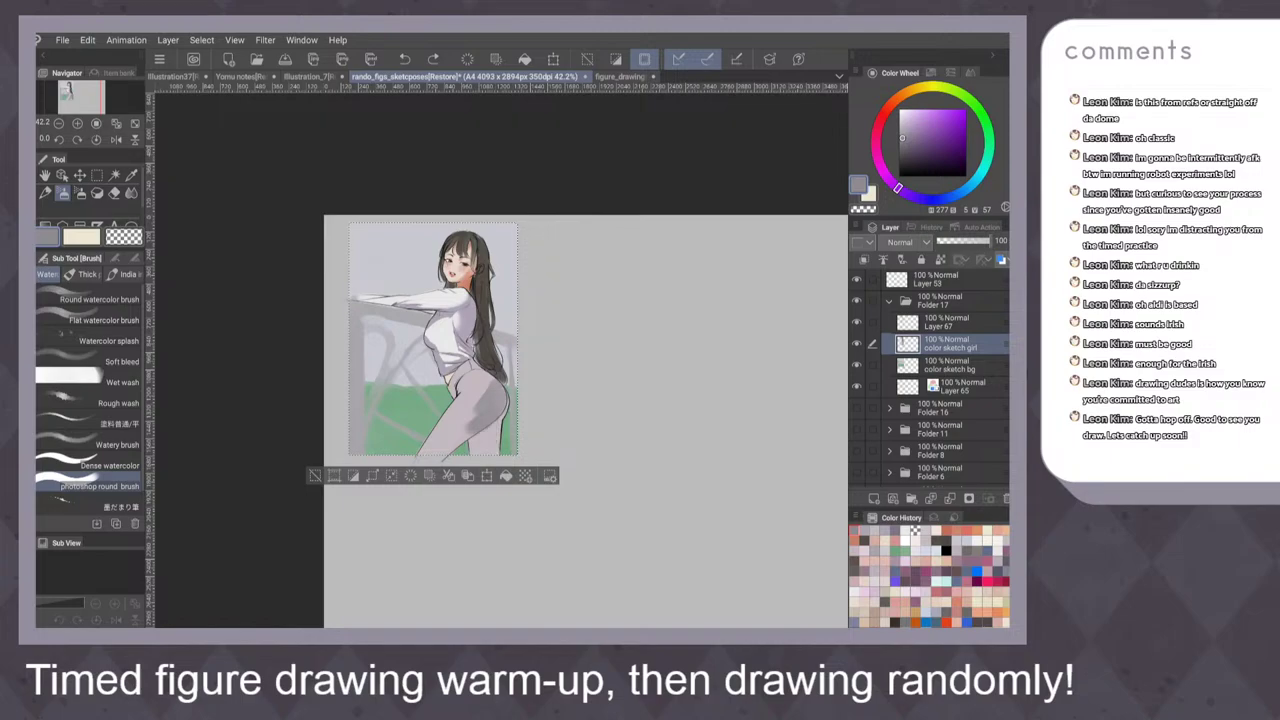
{"action": "key", "text": "ctrl+z"}
{"action": "key", "text": "ctrl+z"}
{"action": "key", "text": "ctrl+z"}
{"action": "key", "text": "ctrl+z"}
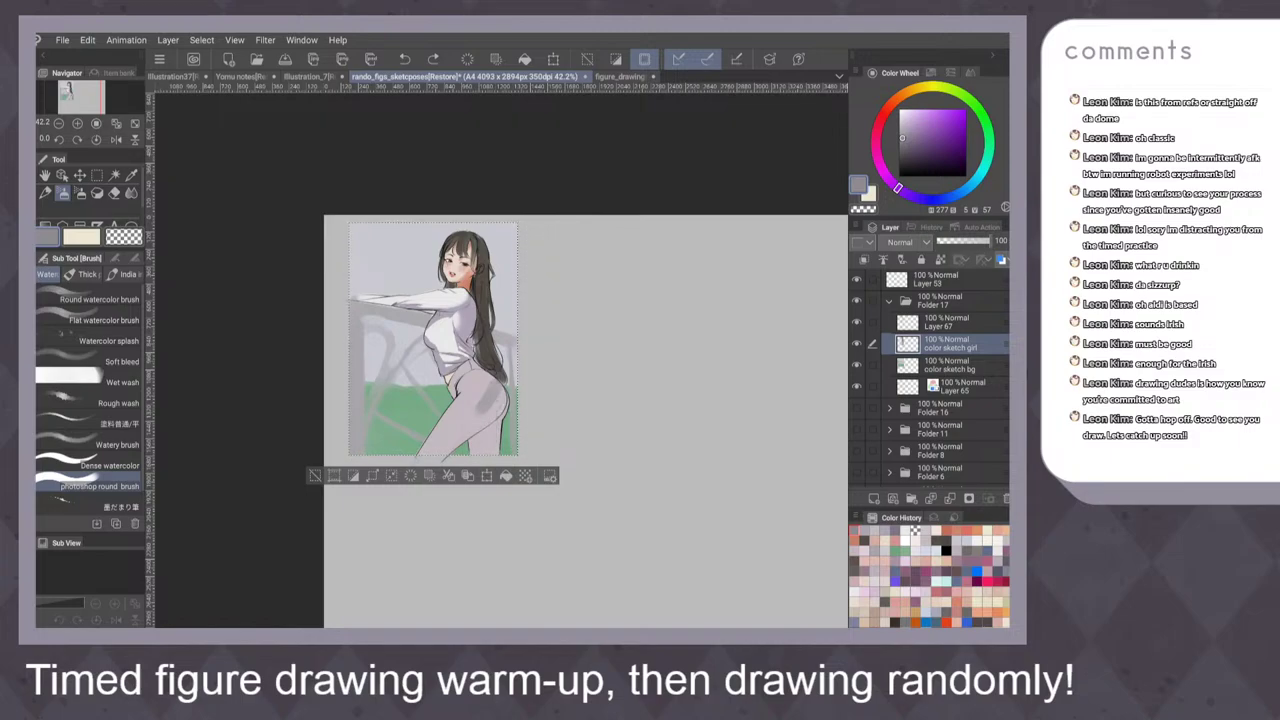
{"action": "key", "text": "ctrl+z"}
Sample the leggings color, warm it to a pale beige (hue 16, saturation 7, value 83), and paint it over the legs and hips
{"action": "left_click", "coordinate": [487, 405], "text": "alt"}
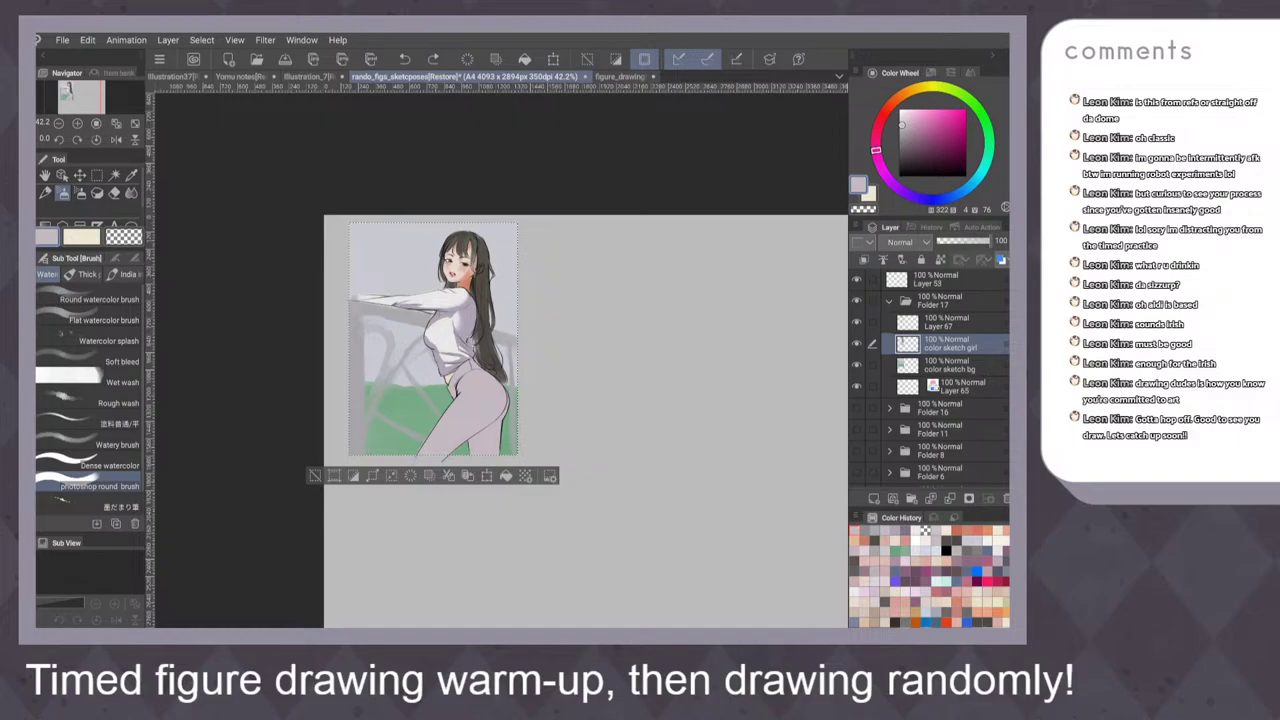
{"action": "left_click", "coordinate": [875, 129]}
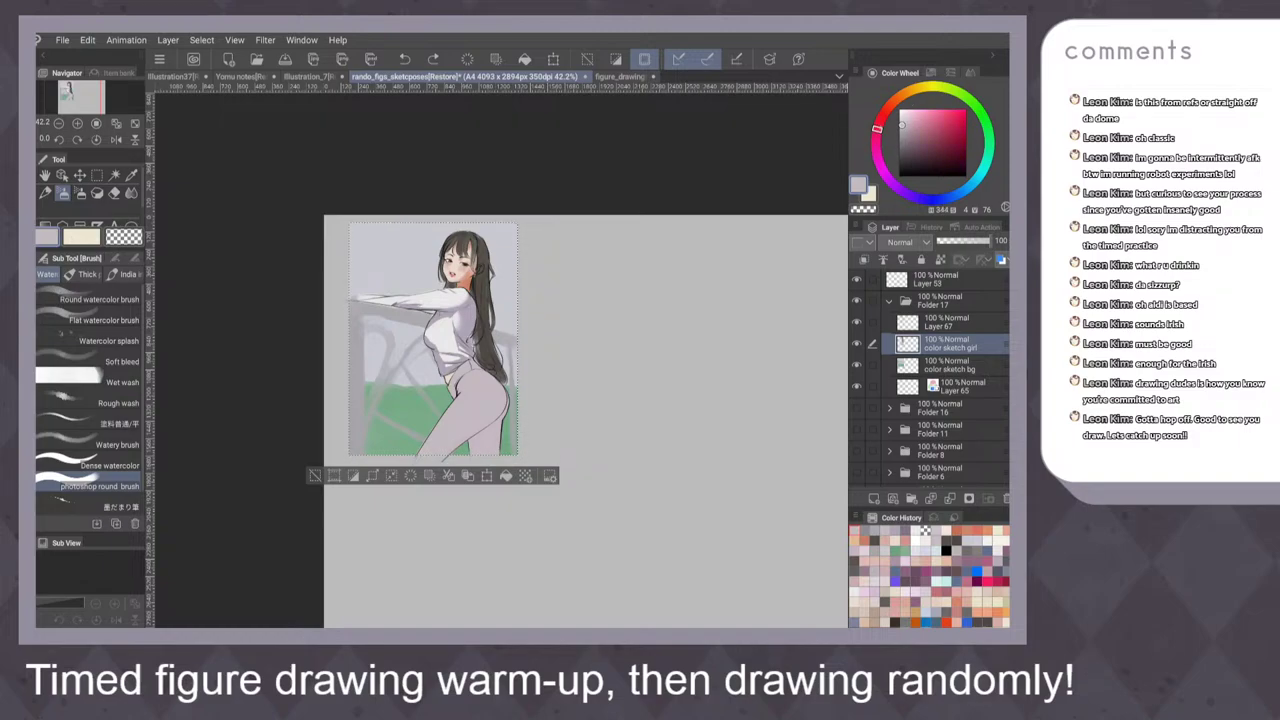
{"action": "left_click_drag", "start_coordinate": [913, 117], "coordinate": [895, 100]}
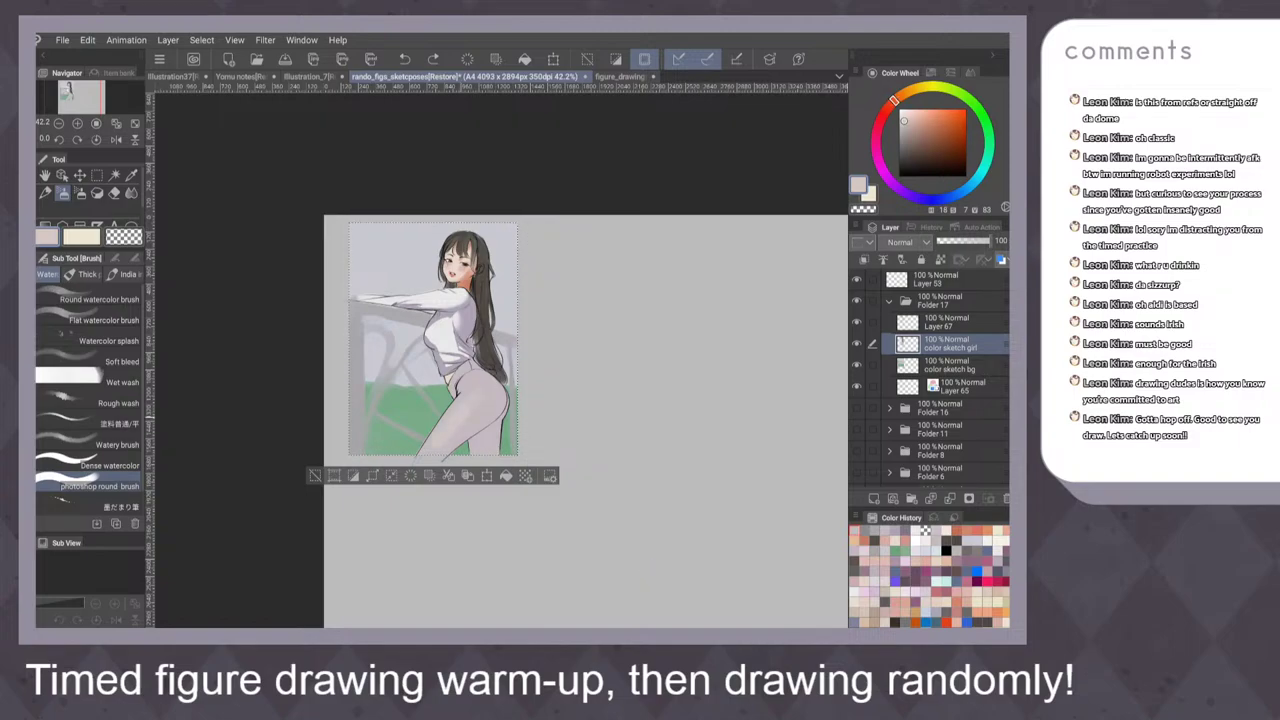
{"action": "mouse_move", "coordinate": [437, 428]}
{"action": "left_mouse_down"}
{"action": "mouse_move", "coordinate": [453, 408]}
{"action": "mouse_move", "coordinate": [456, 436]}
{"action": "mouse_move", "coordinate": [475, 431]}
{"action": "left_mouse_up"}
{"action": "left_click_drag", "start_coordinate": [484, 424], "coordinate": [478, 375]}
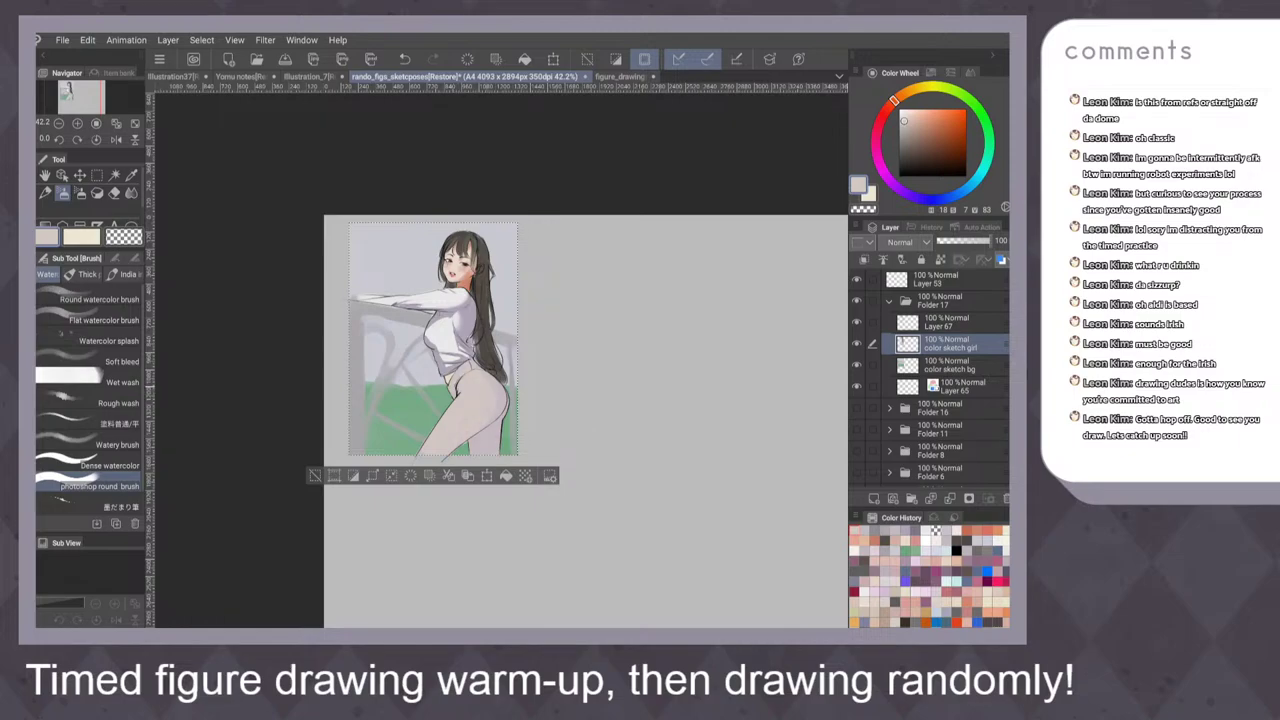
{"action": "left_click_drag", "start_coordinate": [487, 428], "coordinate": [502, 393]}
{"action": "left_click_drag", "start_coordinate": [486, 433], "coordinate": [482, 453]}
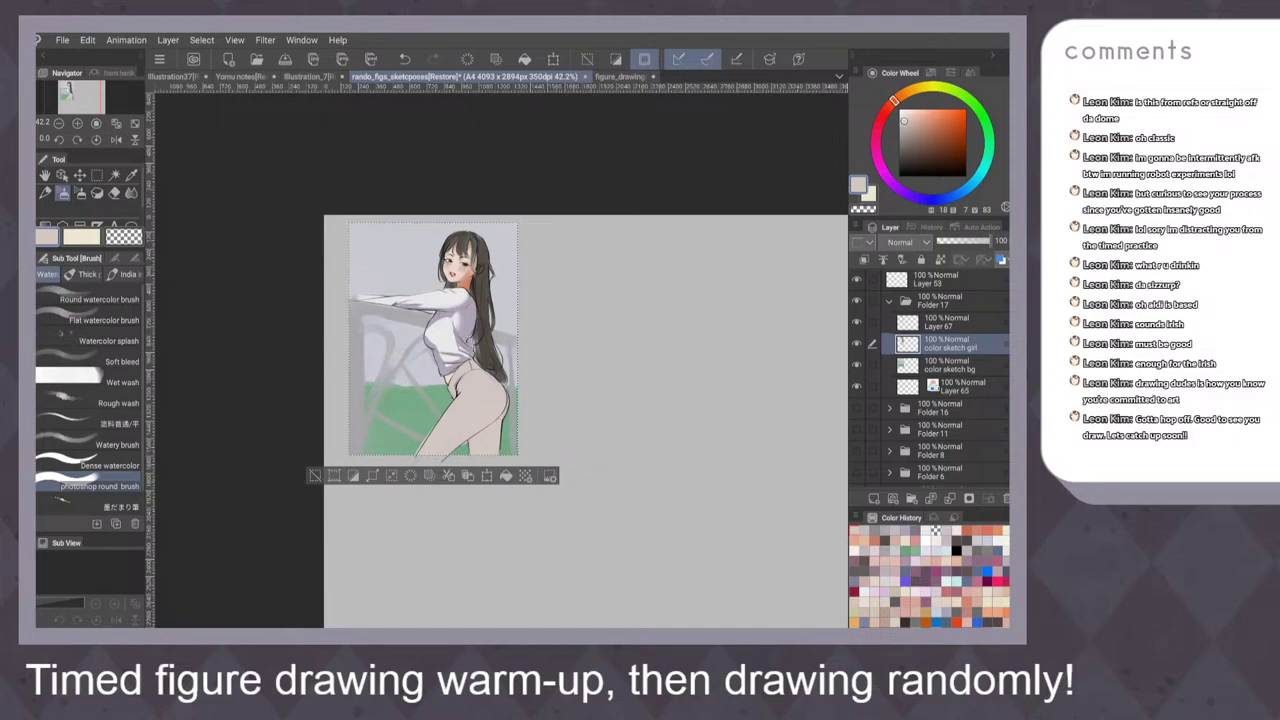
Try a more saturated warm beige (31, 17, 90) over the front thigh of the leggings, and undo it
{"action": "left_click", "coordinate": [910, 116]}
{"action": "left_click_drag", "start_coordinate": [466, 402], "coordinate": [480, 406]}
{"action": "left_click_drag", "start_coordinate": [894, 100], "coordinate": [905, 93]}
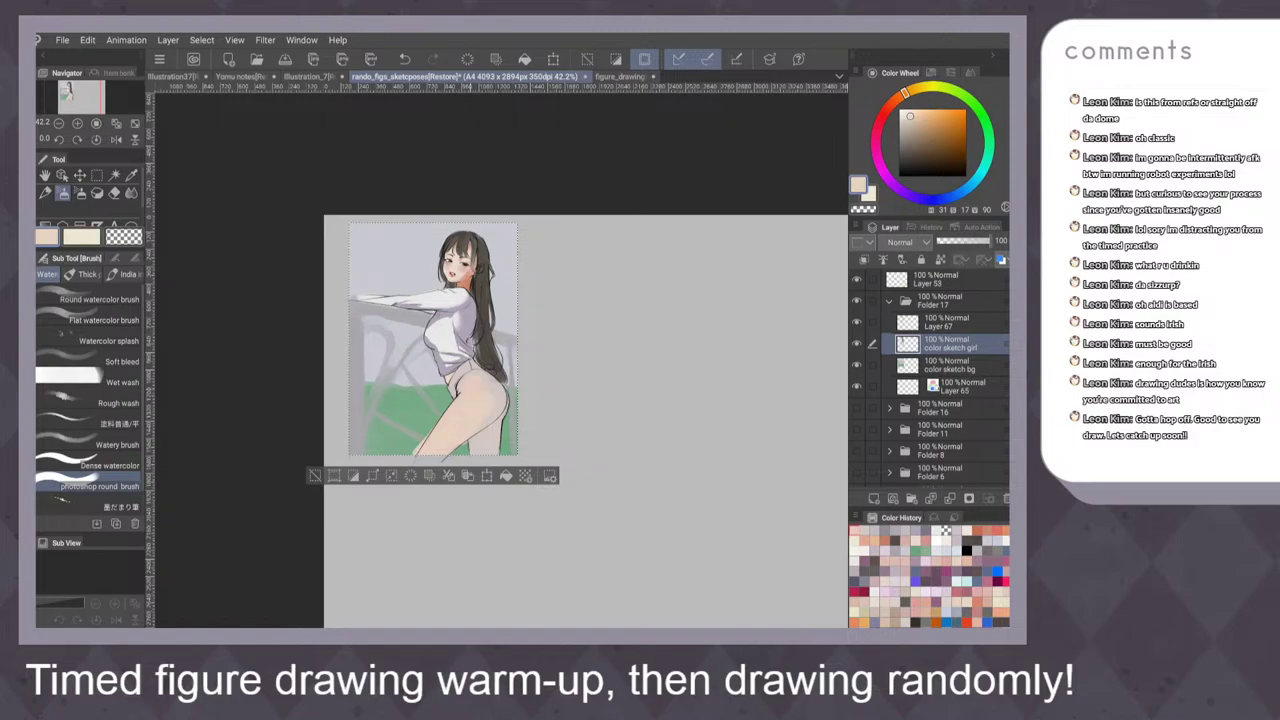
{"action": "key", "text": "ctrl+z"}
{"action": "key", "text": "ctrl+z"}
{"action": "key", "text": "ctrl+z"}
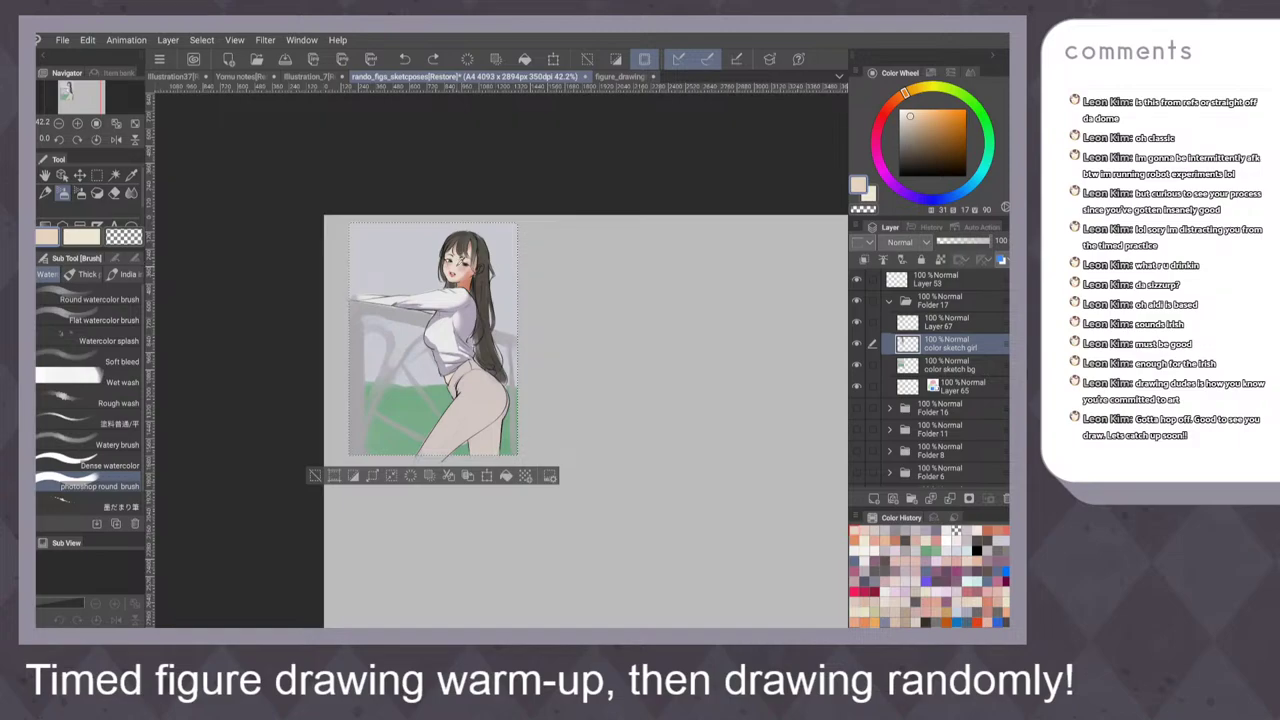
Try peach tones based on the face color (24, 27, 89; 24, 18, 89; 12, 18, 89) on the front thigh, and undo them
{"action": "left_click", "coordinate": [462, 264], "text": "alt"}
{"action": "left_click", "coordinate": [917, 117]}
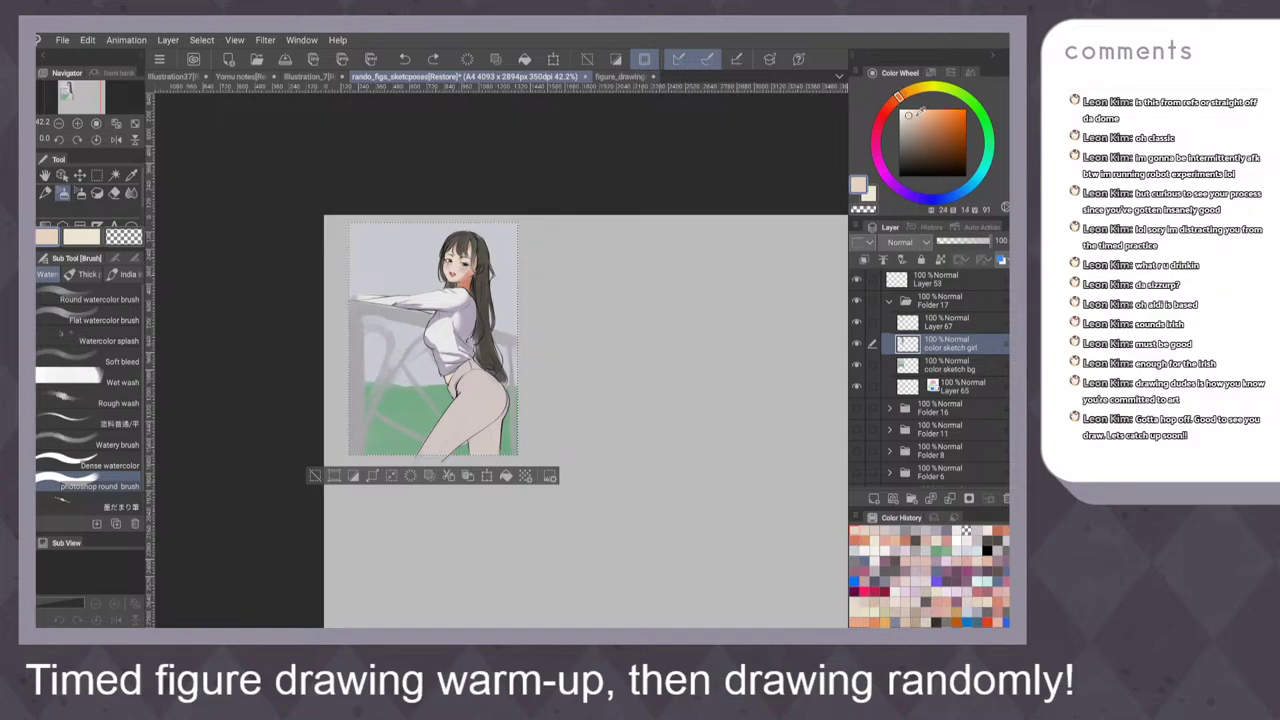
{"action": "left_click_drag", "start_coordinate": [449, 408], "coordinate": [431, 450]}
{"action": "key", "text": "ctrl+z"}
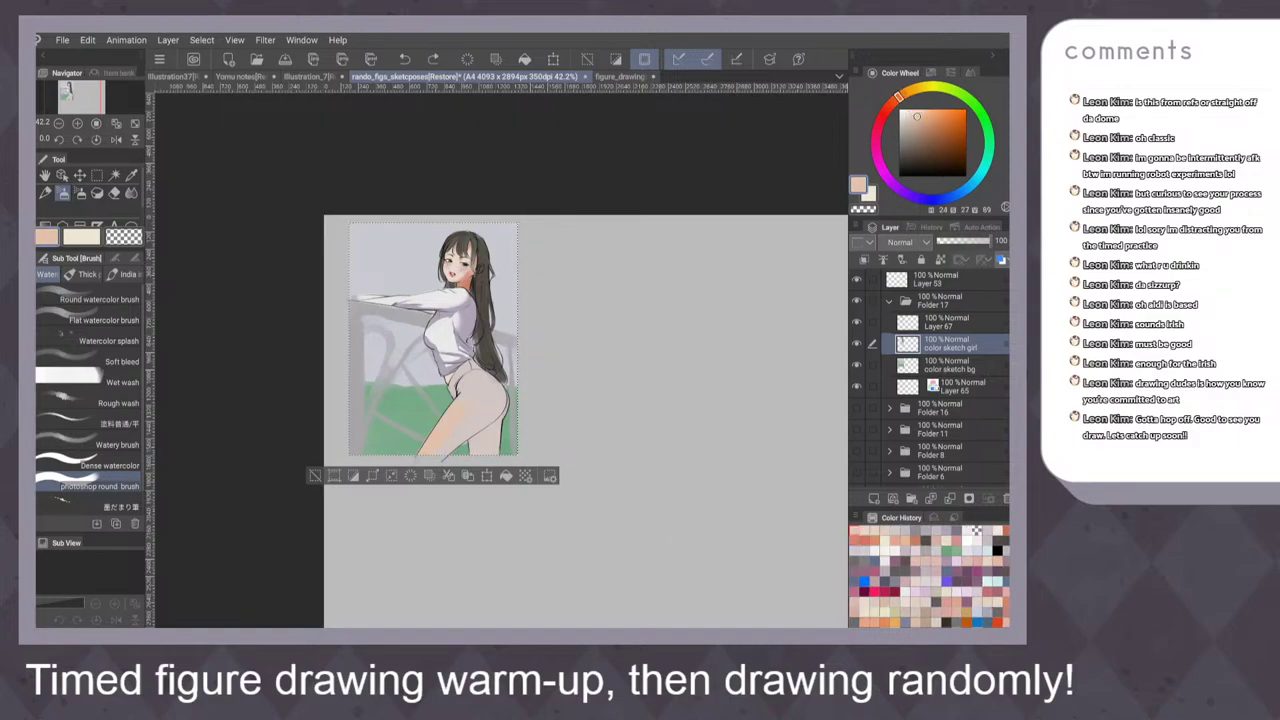
{"action": "left_click", "coordinate": [911, 117]}
{"action": "left_click_drag", "start_coordinate": [449, 408], "coordinate": [440, 428]}
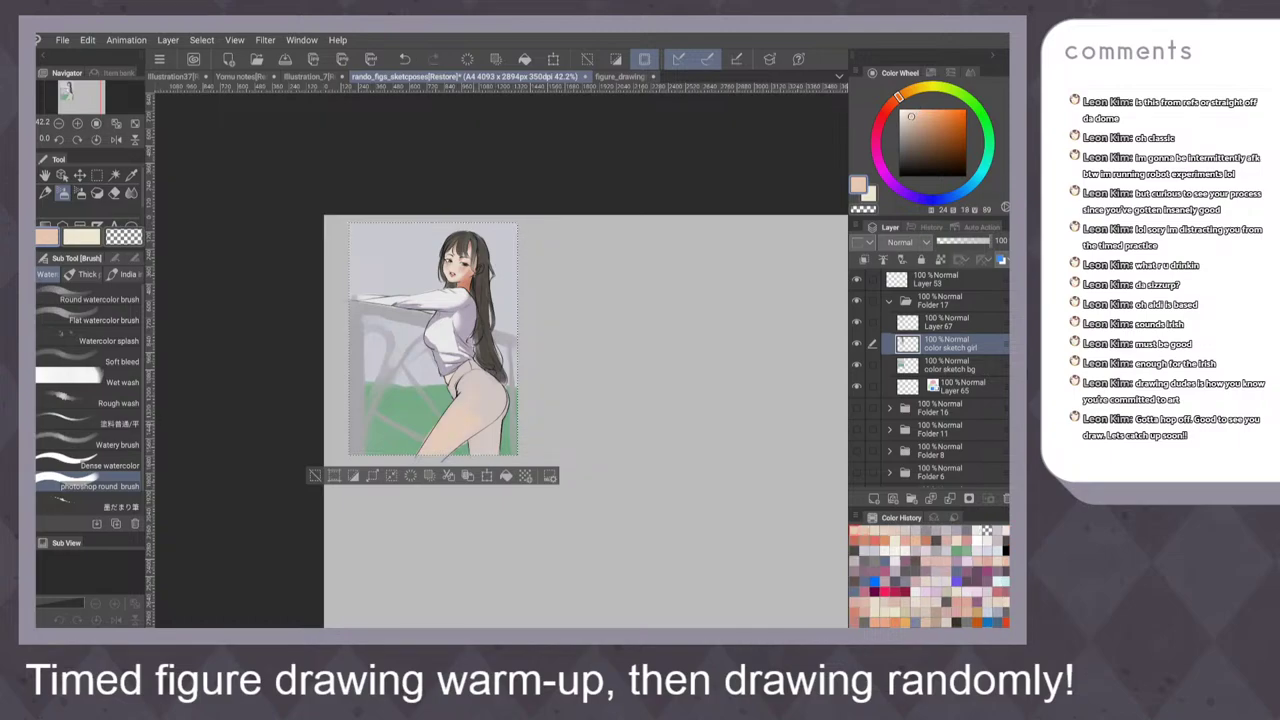
{"action": "left_click_drag", "start_coordinate": [898, 96], "coordinate": [890, 104]}
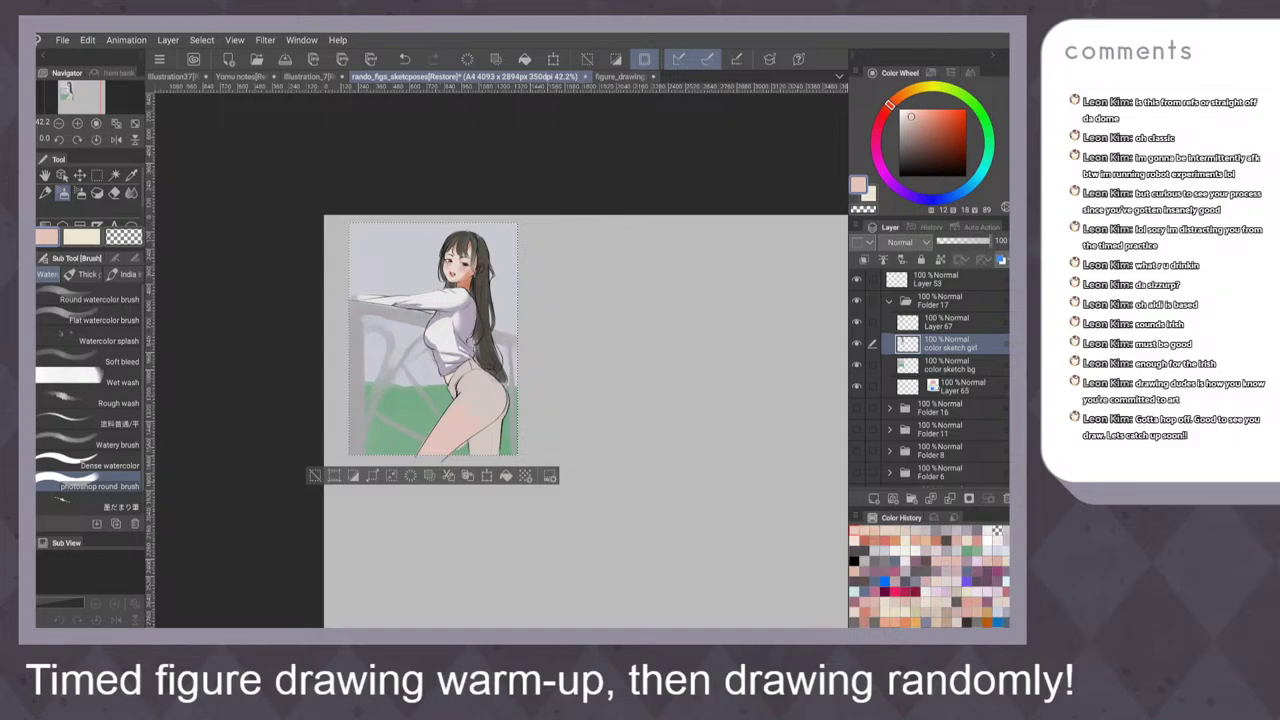
{"action": "key", "text": "ctrl+z"}
Try lighter pinks (12, 12, 91; 12, 9, 89) on the leggings' thigh, hips and rear leg
{"action": "left_click", "coordinate": [907, 116]}
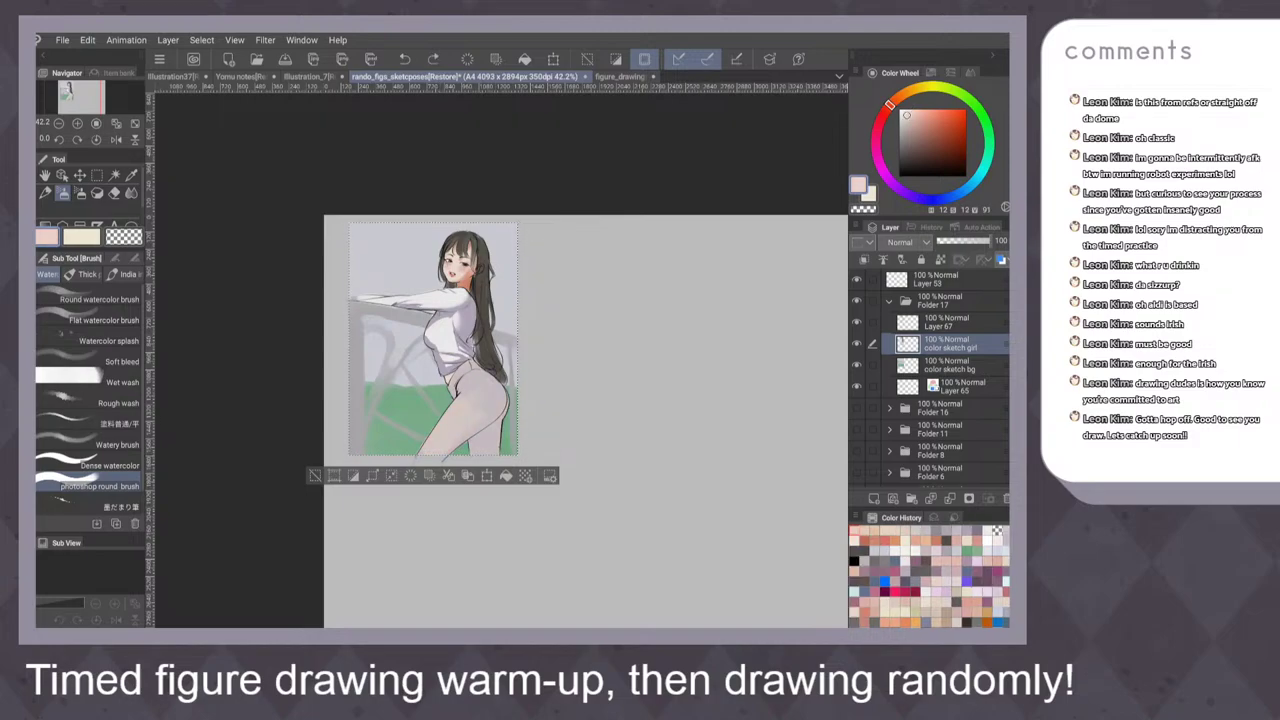
{"action": "mouse_move", "coordinate": [454, 413]}
{"action": "left_mouse_down"}
{"action": "mouse_move", "coordinate": [430, 448]}
{"action": "mouse_move", "coordinate": [484, 416]}
{"action": "mouse_move", "coordinate": [456, 448]}
{"action": "mouse_move", "coordinate": [467, 424]}
{"action": "left_mouse_up"}
{"action": "left_click", "coordinate": [905, 121]}
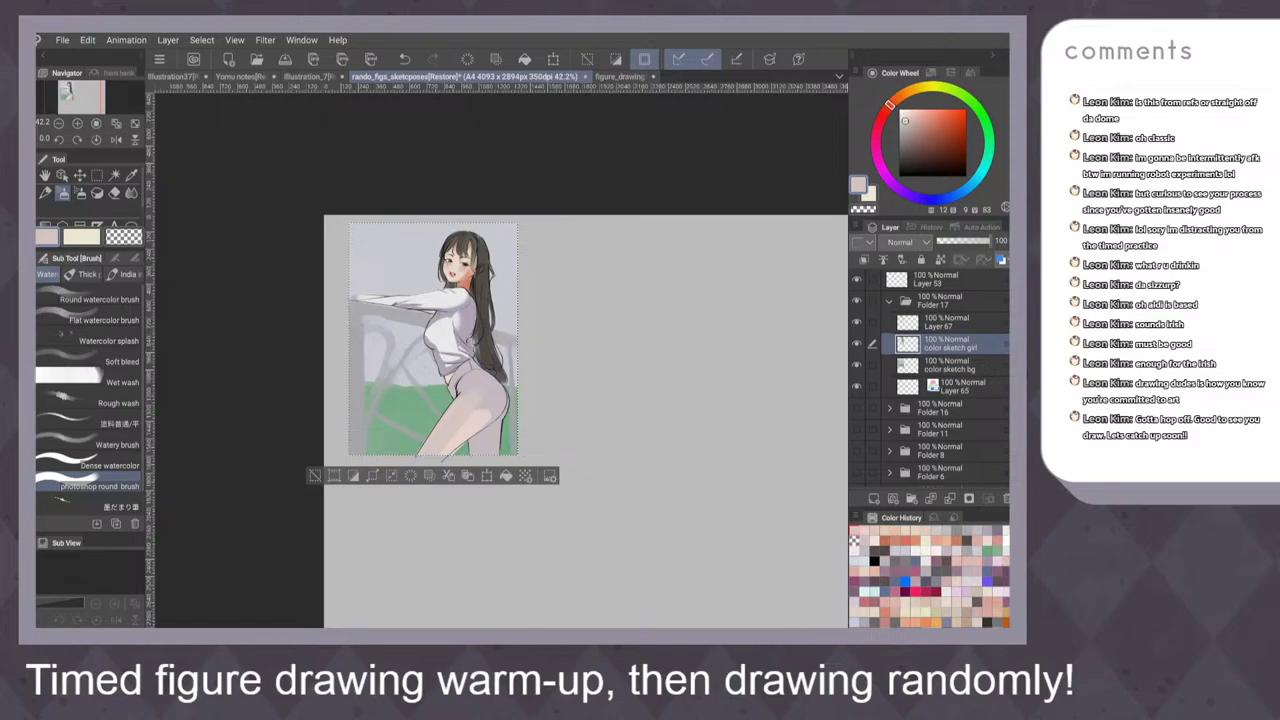
{"action": "key", "text": "ctrl+z"}
{"action": "left_click", "coordinate": [905, 116]}
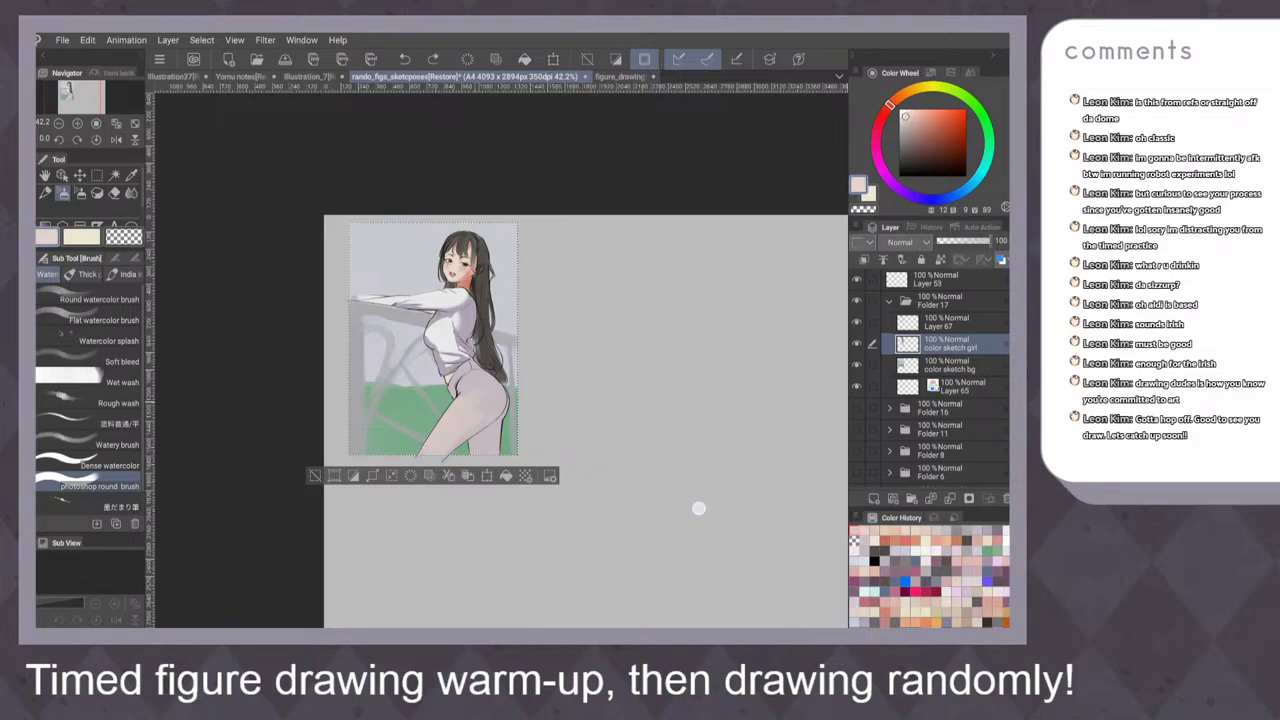
{"action": "mouse_move", "coordinate": [419, 452]}
{"action": "left_mouse_down"}
{"action": "mouse_move", "coordinate": [485, 408]}
{"action": "mouse_move", "coordinate": [464, 382]}
{"action": "mouse_move", "coordinate": [490, 372]}
{"action": "mouse_move", "coordinate": [488, 448]}
{"action": "mouse_move", "coordinate": [503, 397]}
{"action": "mouse_move", "coordinate": [470, 361]}
{"action": "left_mouse_up"}
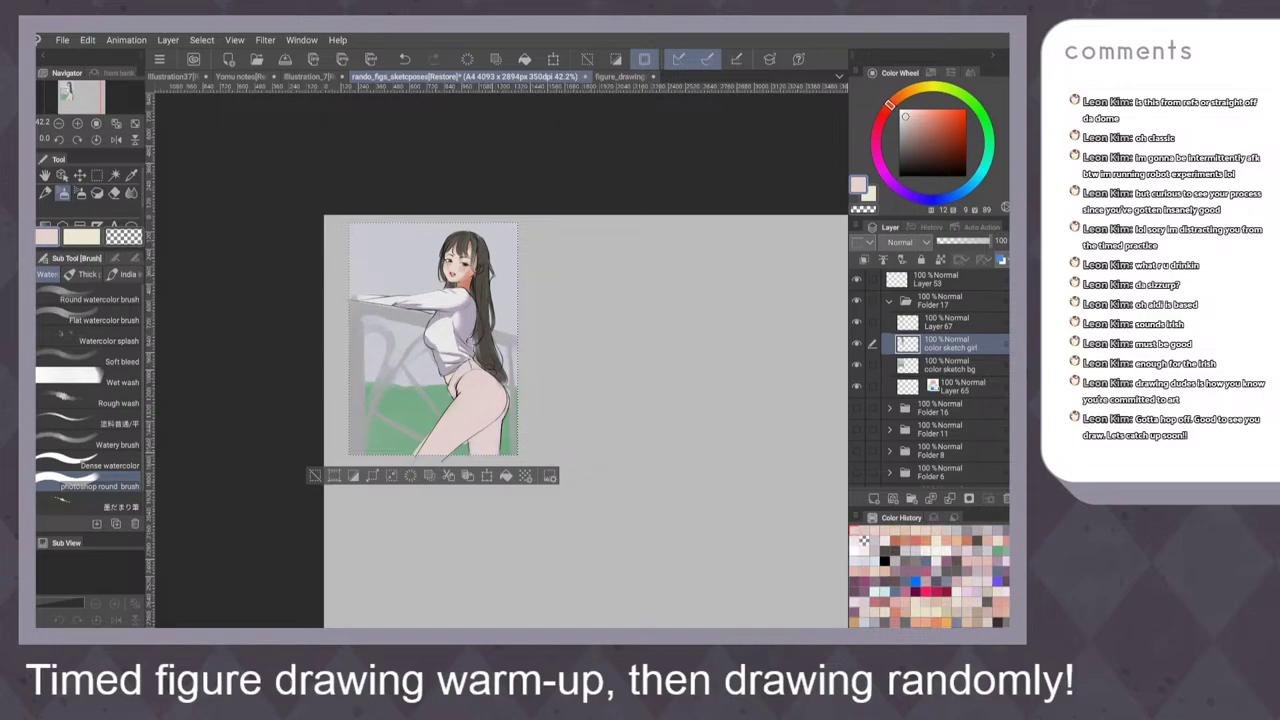
{"action": "left_click_drag", "start_coordinate": [508, 398], "coordinate": [505, 418]}
Repaint the leggings' base in a grayer beige (12, 9, 81) and check the figure mirrored
{"action": "left_click", "coordinate": [906, 122]}
{"action": "mouse_move", "coordinate": [459, 415]}
{"action": "left_mouse_down"}
{"action": "mouse_move", "coordinate": [424, 452]}
{"action": "mouse_move", "coordinate": [490, 398]}
{"action": "mouse_move", "coordinate": [464, 394]}
{"action": "mouse_move", "coordinate": [473, 368]}
{"action": "mouse_move", "coordinate": [494, 419]}
{"action": "mouse_move", "coordinate": [482, 453]}
{"action": "mouse_move", "coordinate": [507, 383]}
{"action": "left_mouse_up"}
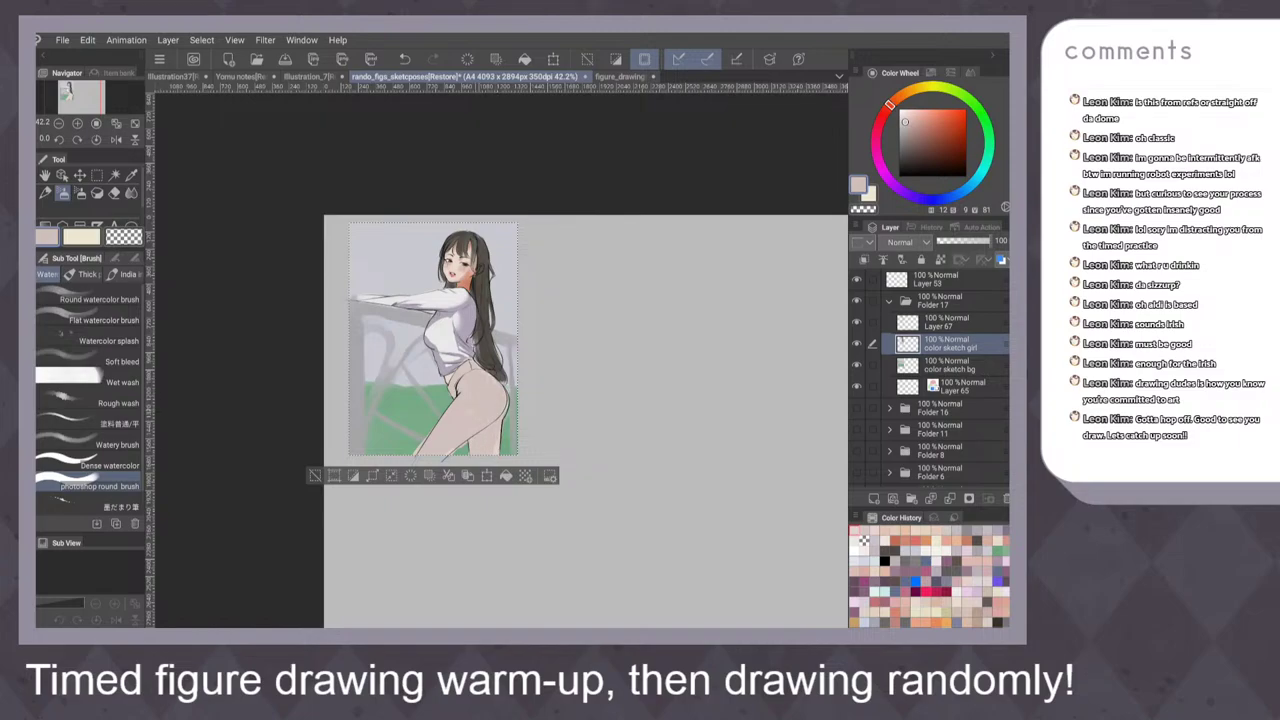
{"action": "key", "text": "ctrl+0"}
{"action": "key", "text": "h"}
{"action": "key", "text": "h"}
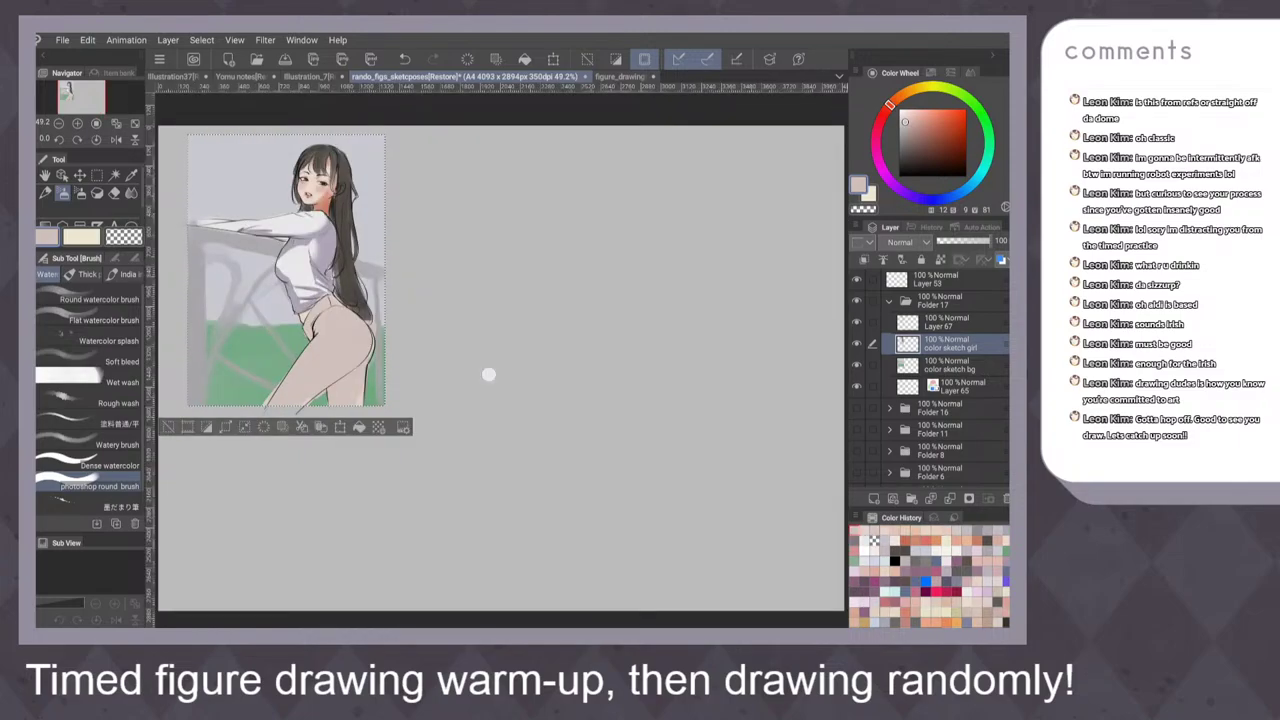
Touch up the beige base along the rear edge of the hip below the hair
{"action": "scroll", "coordinate": [527, 440], "scroll_direction": "up", "scroll_amount": 5}
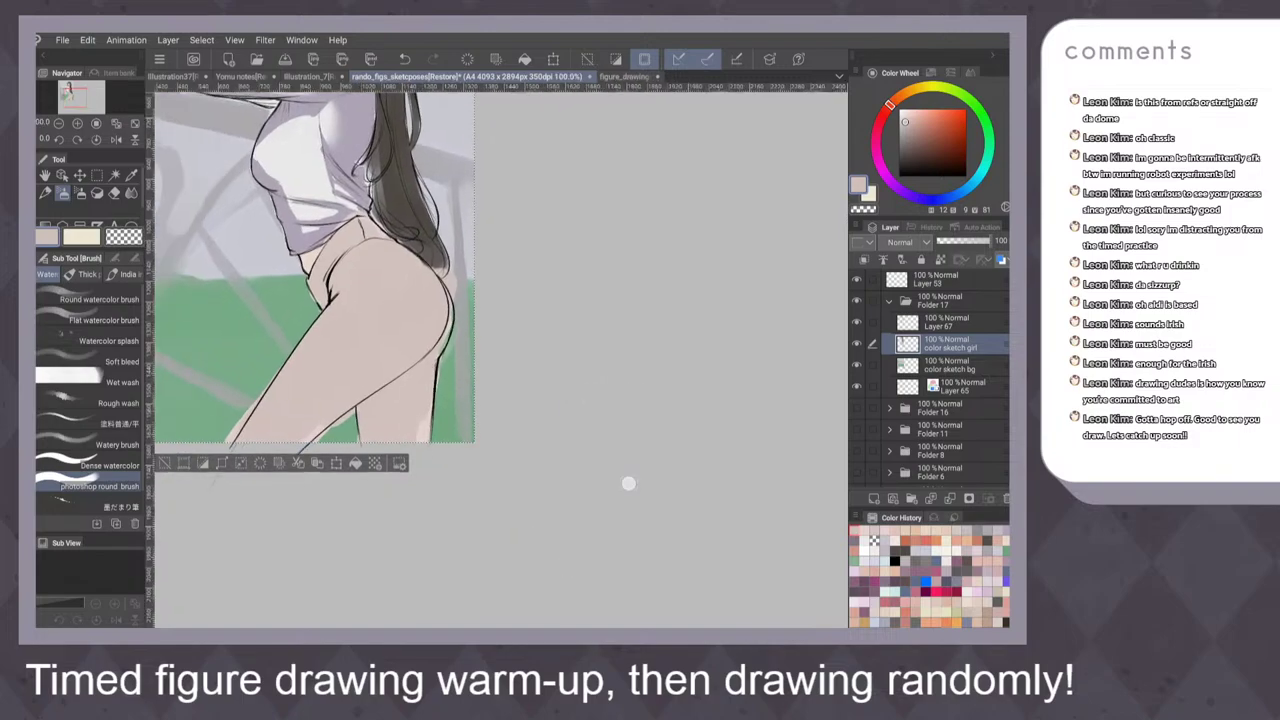
{"action": "key", "text": "ctrl+z"}
{"action": "key", "text": "ctrl+y"}
{"action": "left_click_drag", "start_coordinate": [449, 280], "coordinate": [455, 296]}
{"action": "scroll", "coordinate": [588, 376], "scroll_direction": "down", "scroll_amount": 1}
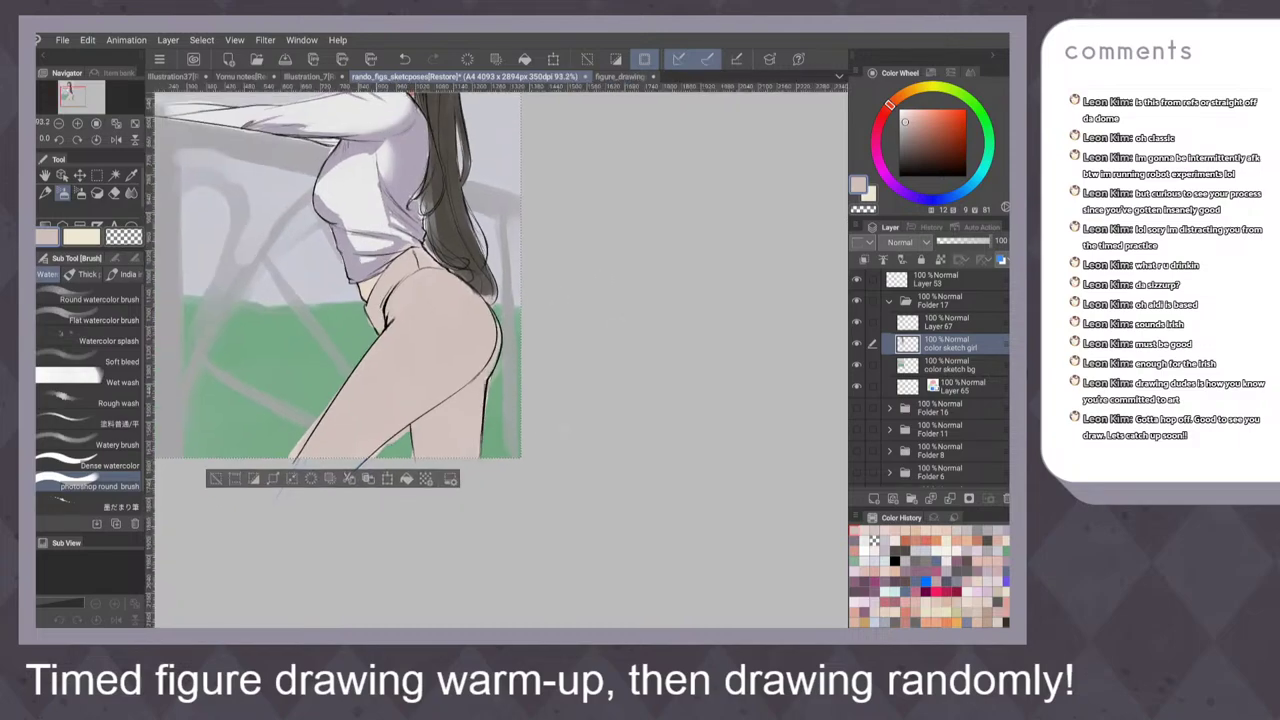
Erase the leggings color along the edges of the front leg with transparent color
{"action": "key", "text": "c"}
{"action": "left_click_drag", "start_coordinate": [334, 394], "coordinate": [292, 458]}
{"action": "left_click_drag", "start_coordinate": [406, 431], "coordinate": [375, 457]}
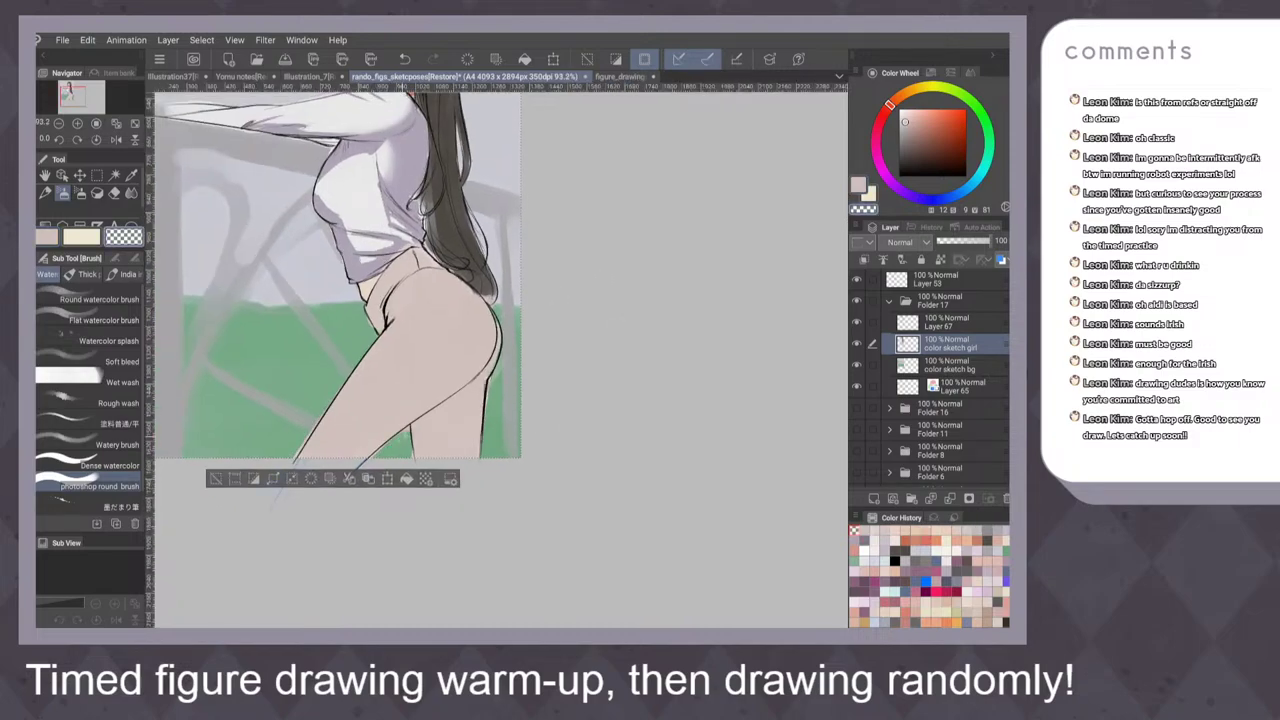
{"action": "key", "text": "c"}
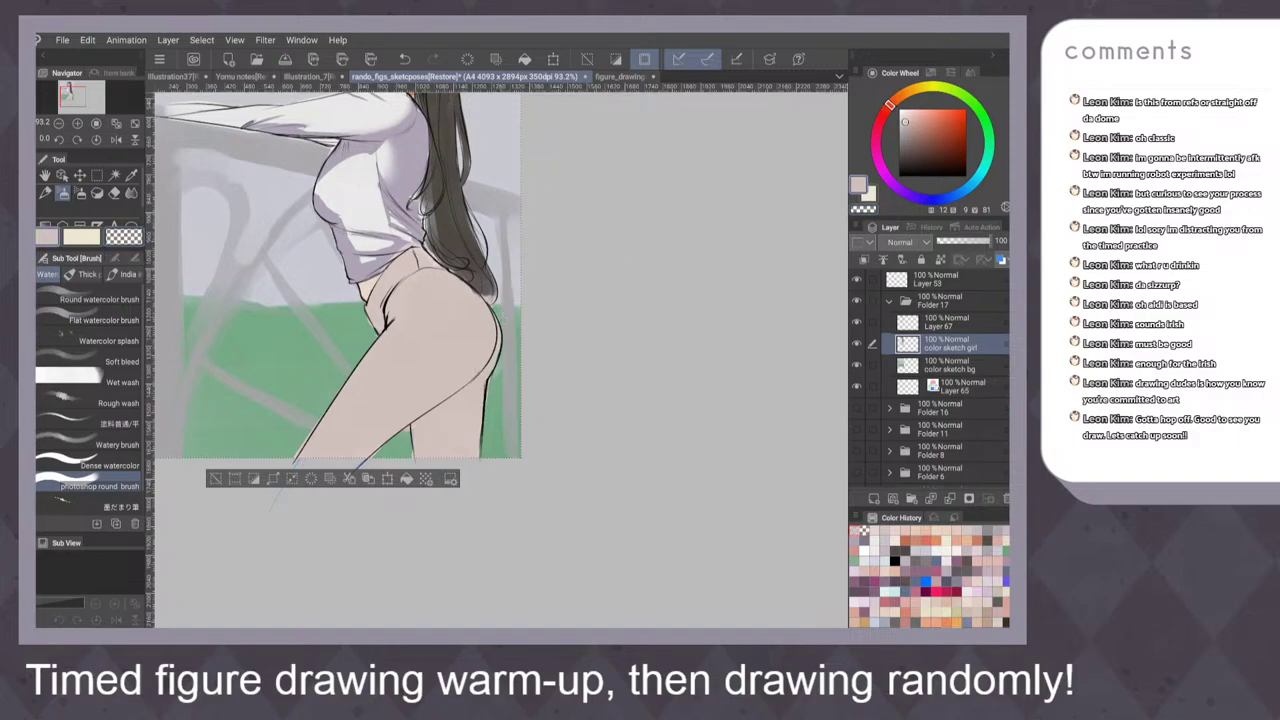
Sample the shirt's purple-gray shadow (274, 9, 71) and soften the chest shading with the Dense watercolor and Paint and apply brushes
{"action": "scroll", "coordinate": [612, 362], "scroll_direction": "down", "scroll_amount": 3}
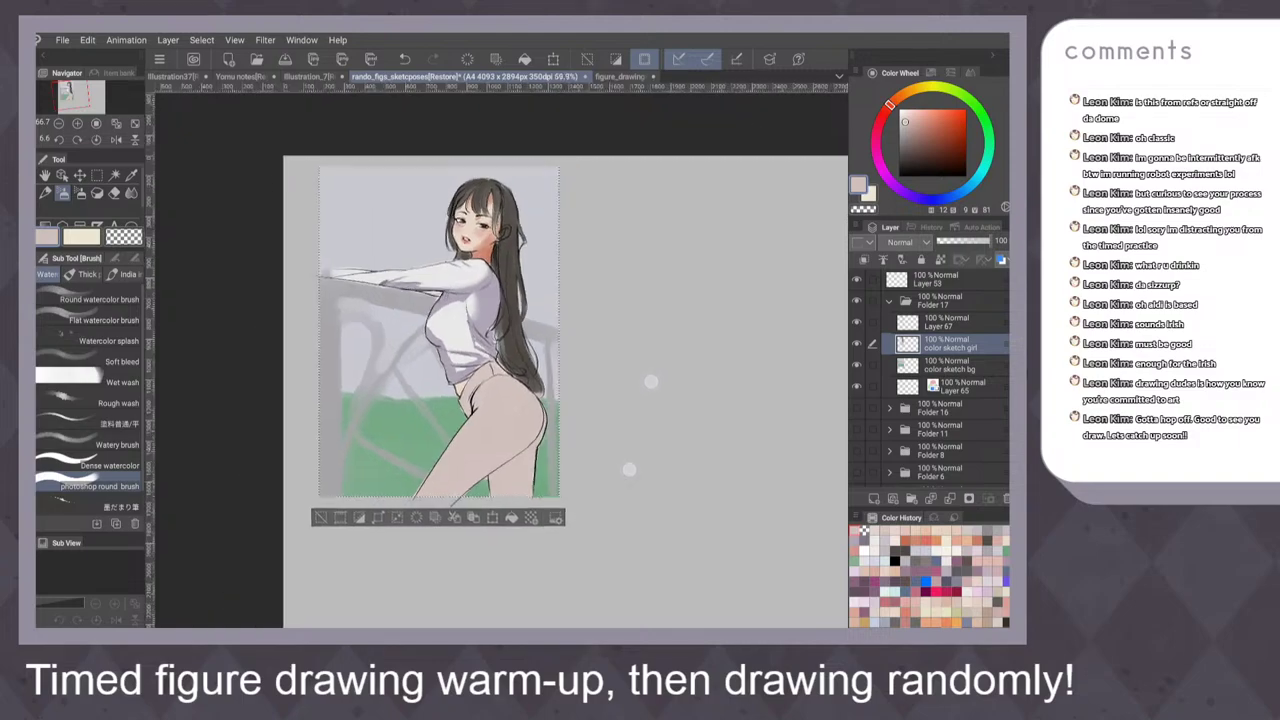
{"action": "scroll", "coordinate": [640, 425], "scroll_direction": "down", "scroll_amount": 2}
{"action": "key", "text": "h"}
{"action": "key", "text": "h"}
{"action": "scroll", "coordinate": [438, 294], "scroll_direction": "up", "scroll_amount": 3}
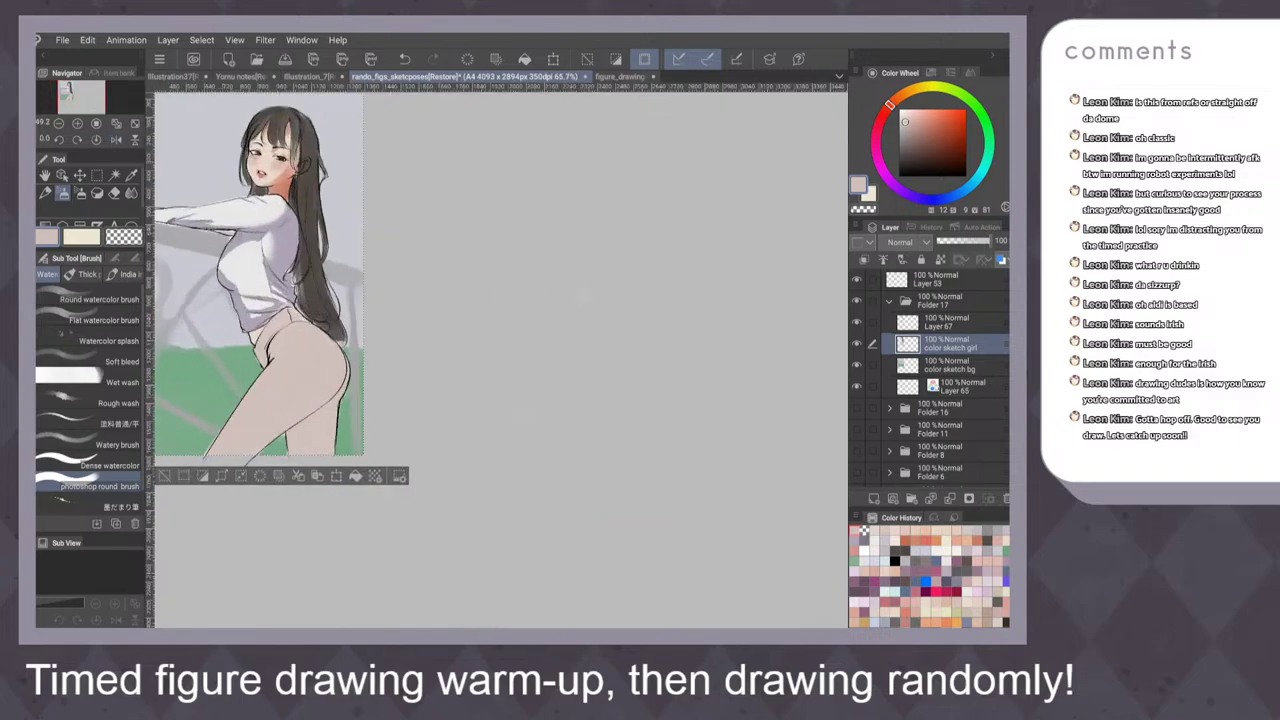
{"action": "left_click_drag", "start_coordinate": [581, 408], "coordinate": [670, 450]}
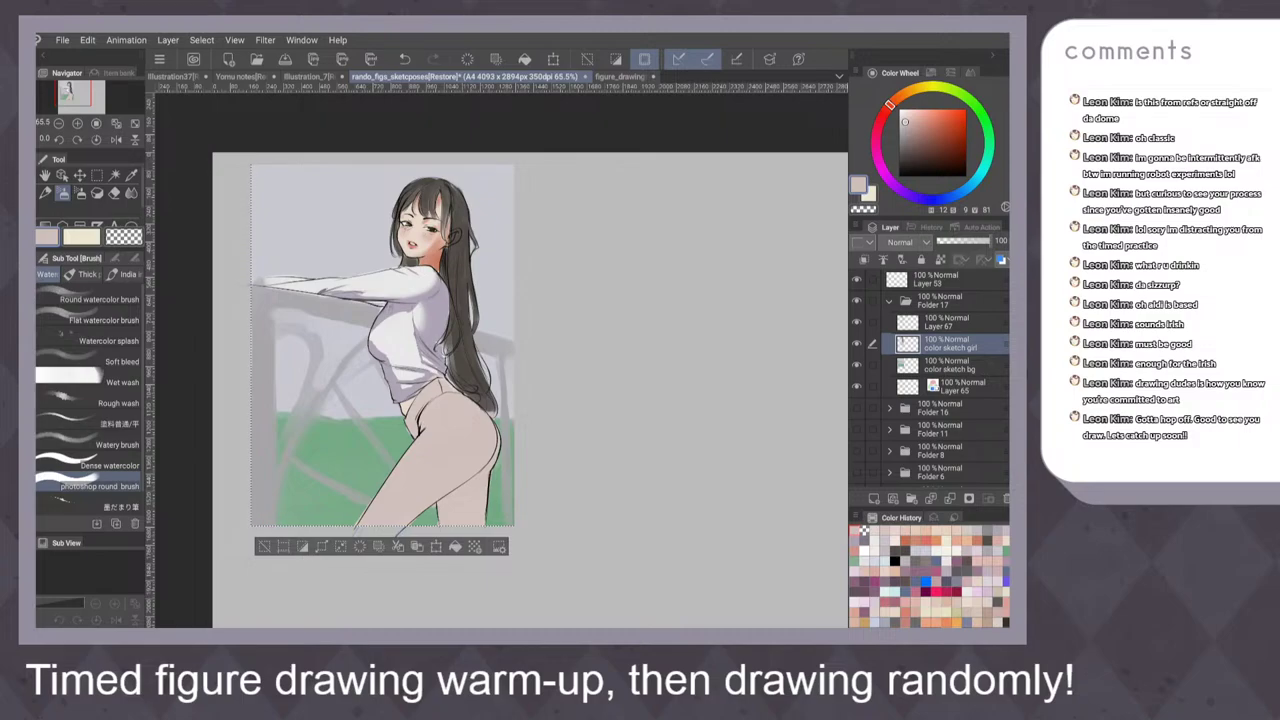
{"action": "left_click", "coordinate": [397, 374], "text": "alt"}
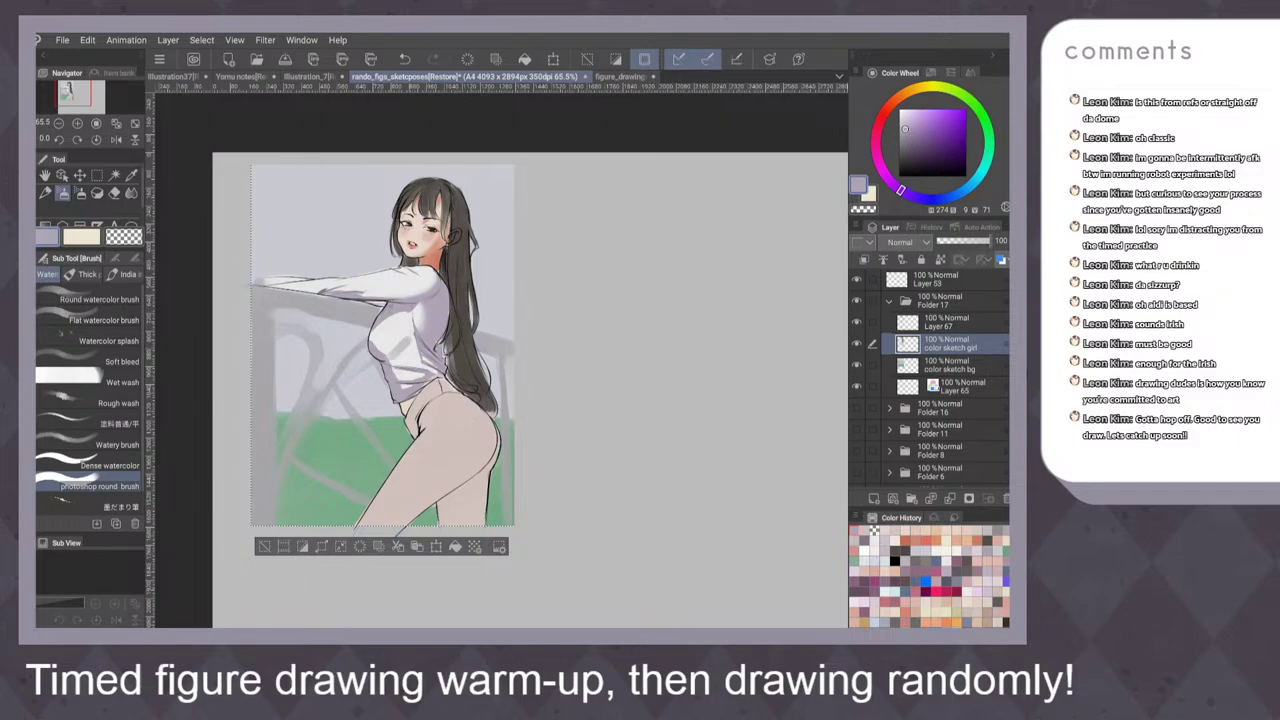
{"action": "left_click", "coordinate": [95, 465]}
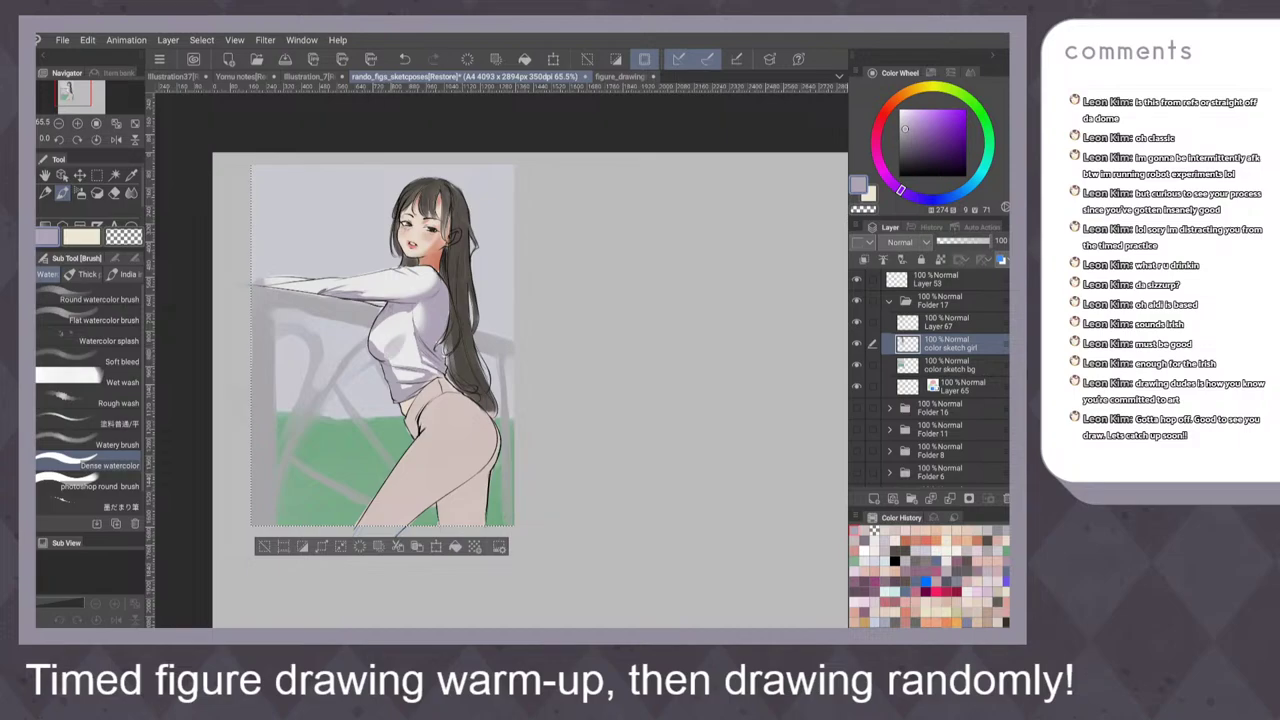
{"action": "left_click", "coordinate": [84, 274]}
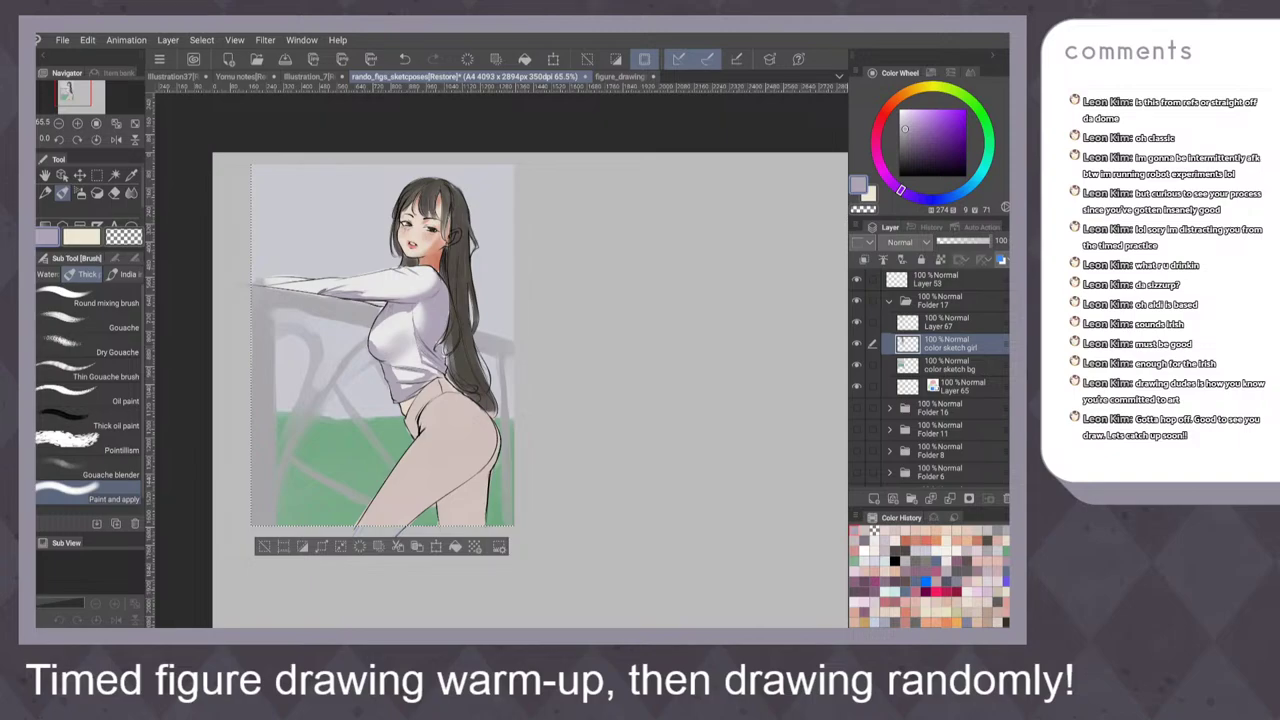
{"action": "key", "text": "ctrl+0"}
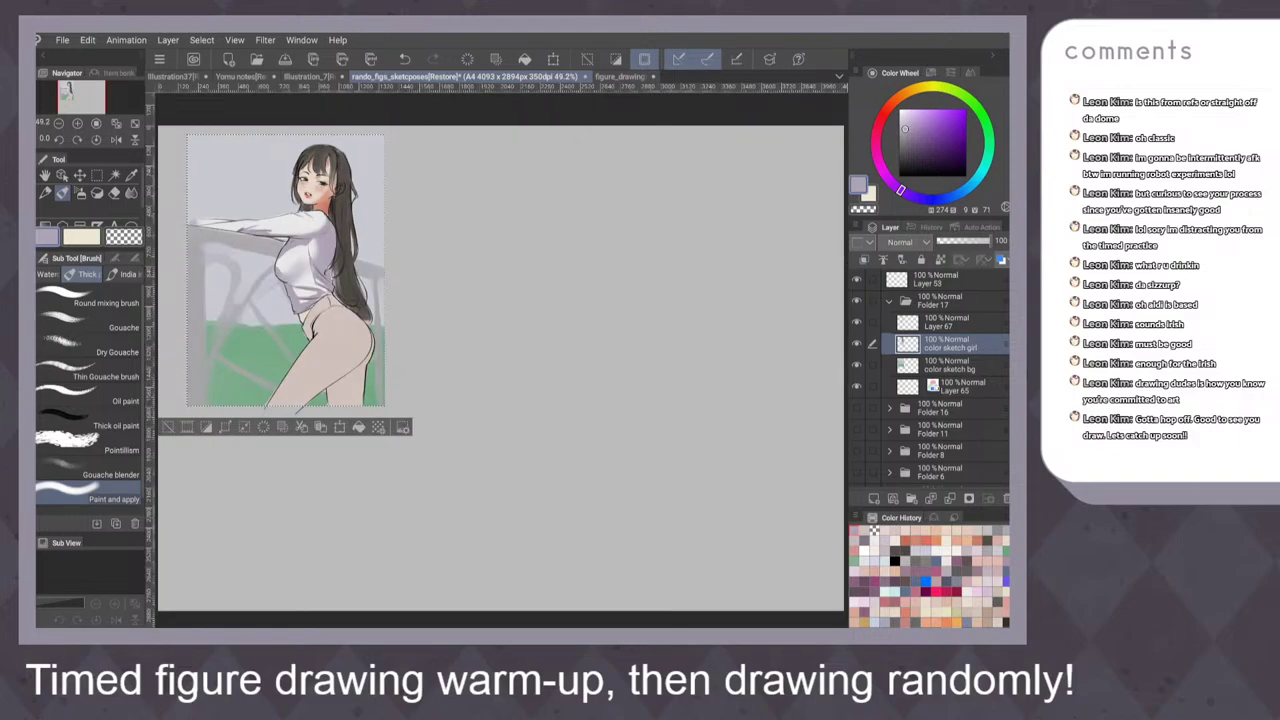
{"action": "key", "text": "ctrl+plus"}
{"action": "key", "text": "ctrl+plus"}
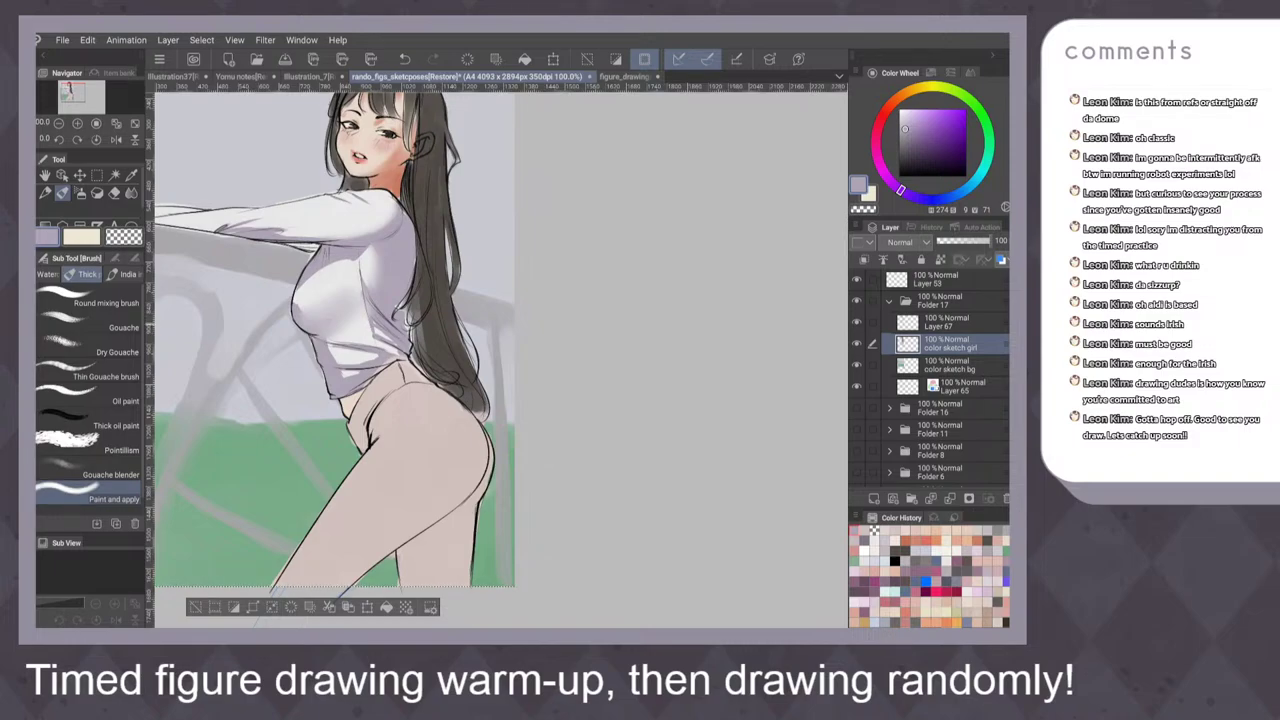
{"action": "left_click", "coordinate": [47, 274]}
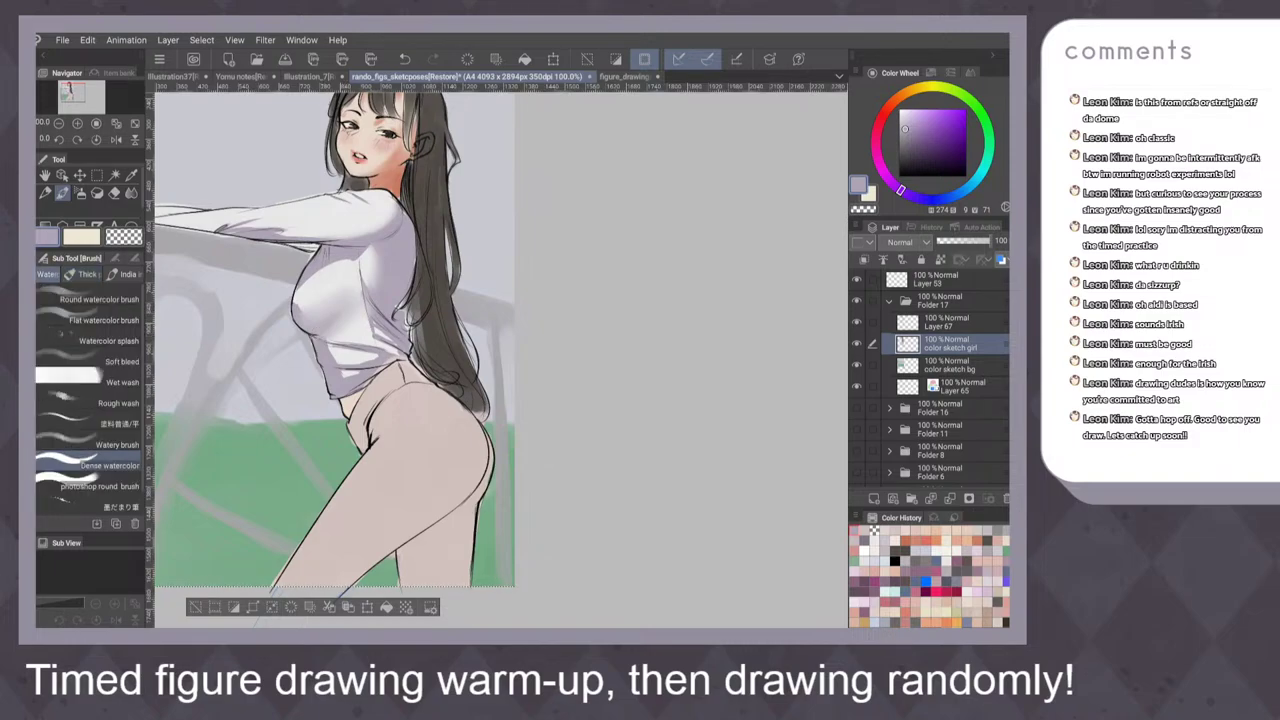
Sample the leggings beige, try a brown shadow (13, 22, 58) on the front thigh, and undo it
{"action": "key", "text": "ctrl+minus"}
{"action": "key", "text": "h"}
{"action": "key", "text": "h"}
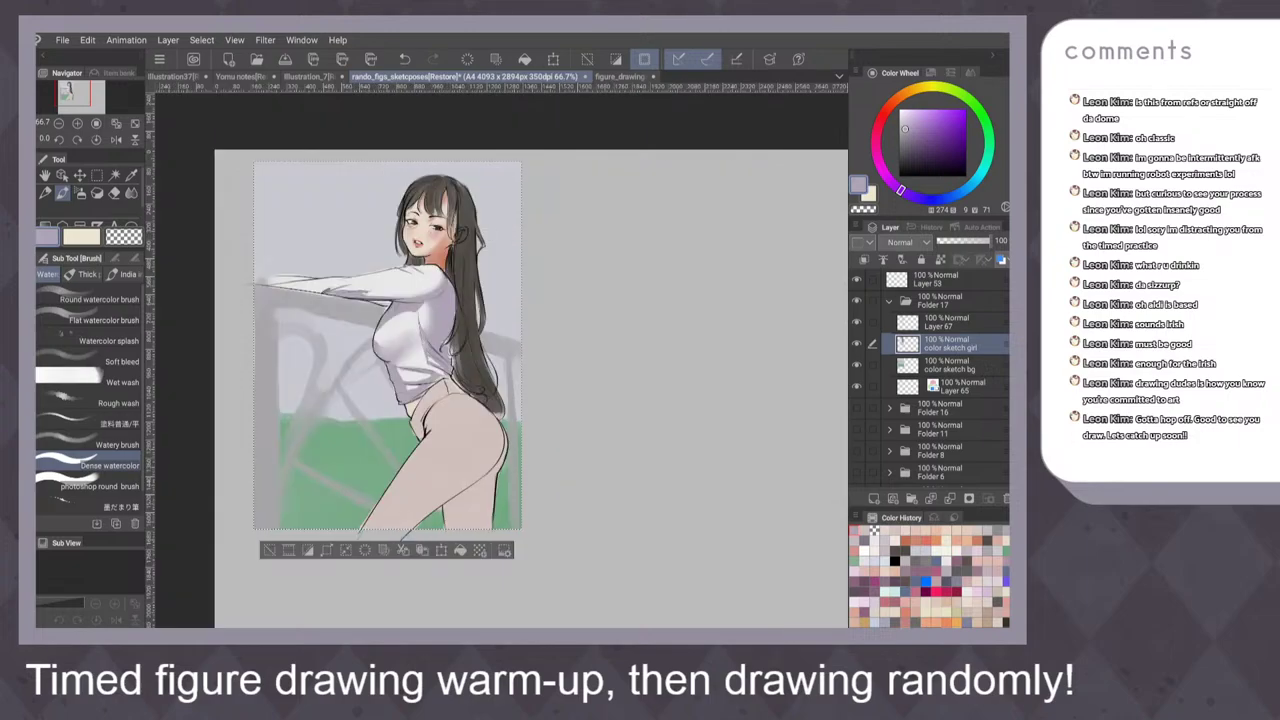
{"action": "key", "text": "ctrl+minus"}
{"action": "left_click", "coordinate": [338, 348], "text": "alt"}
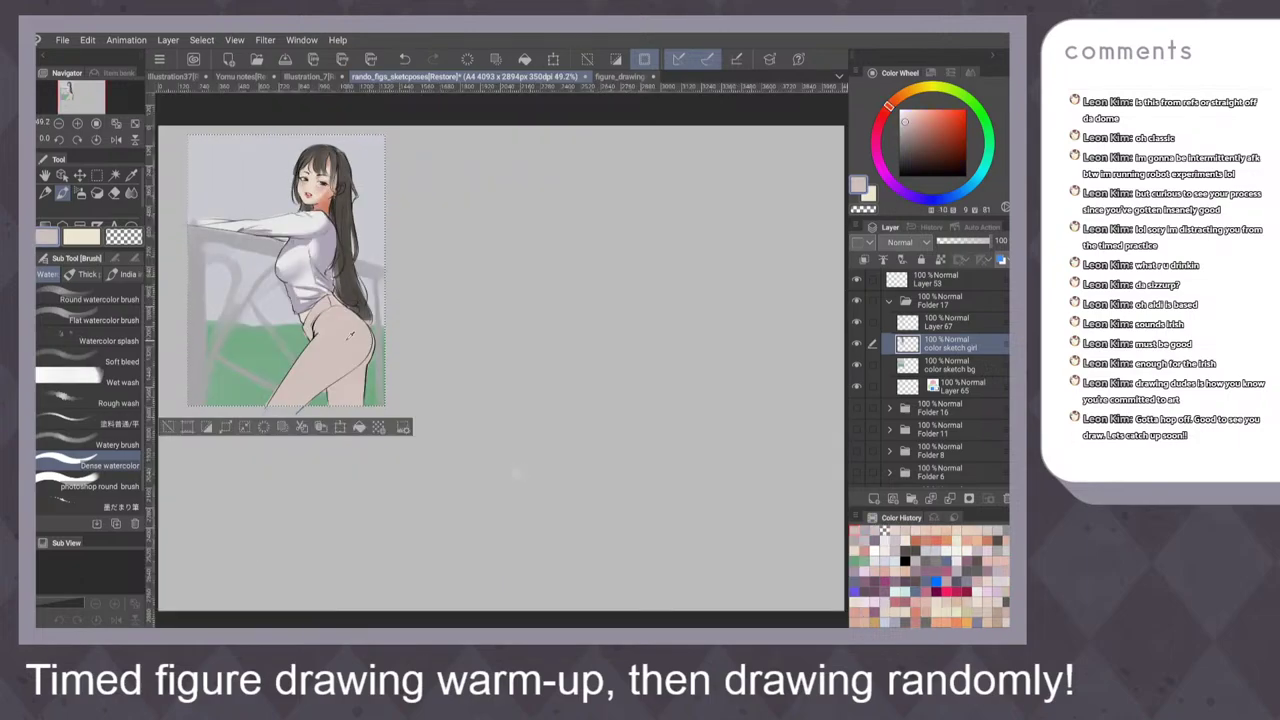
{"action": "left_click", "coordinate": [338, 348], "text": "alt"}
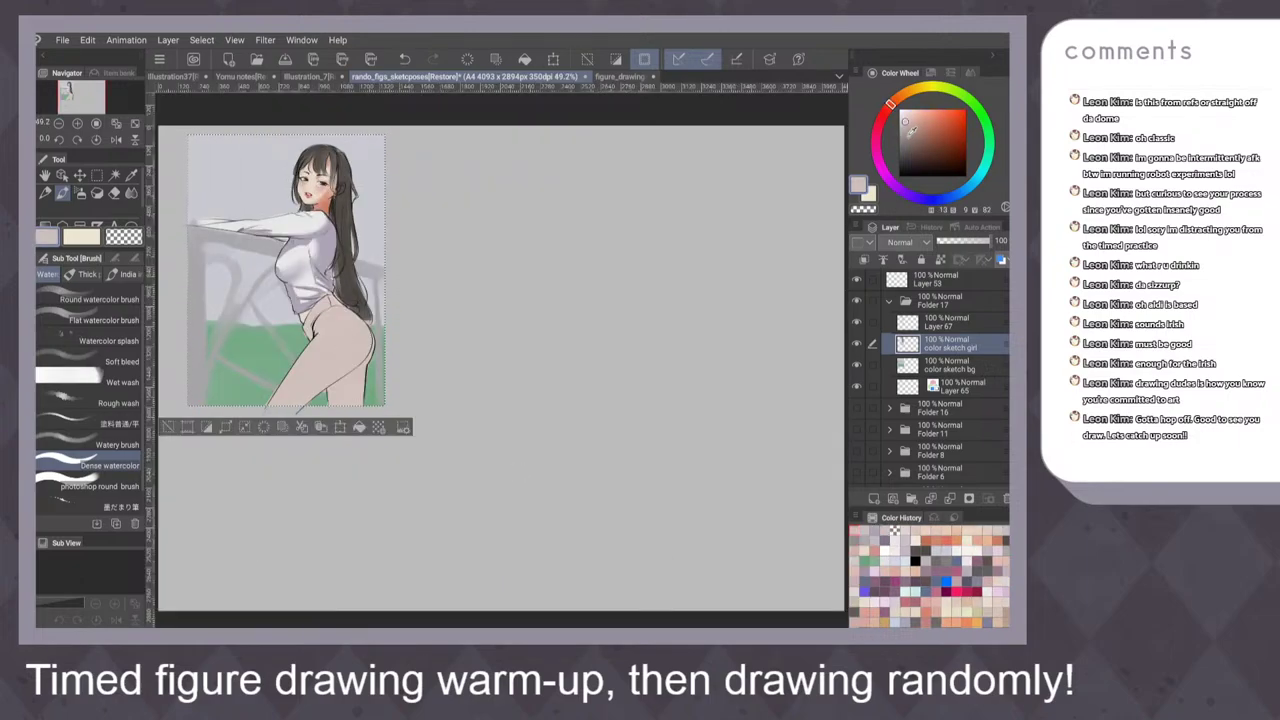
{"action": "left_click", "coordinate": [913, 138]}
{"action": "left_click_drag", "start_coordinate": [313, 352], "coordinate": [290, 385]}
{"action": "key", "text": "ctrl+z"}
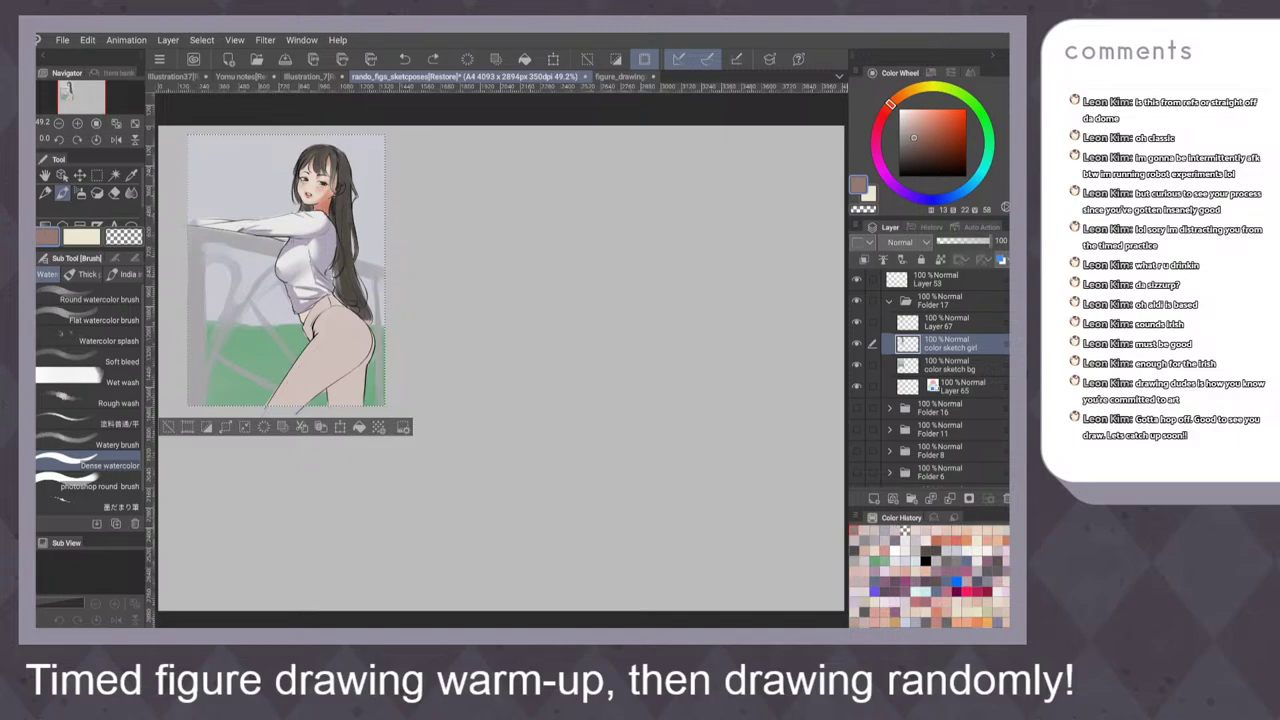
Try a muted purple shadow (288, 9, 65) down the front thigh of the leggings, and undo it
{"action": "left_click", "coordinate": [890, 181]}
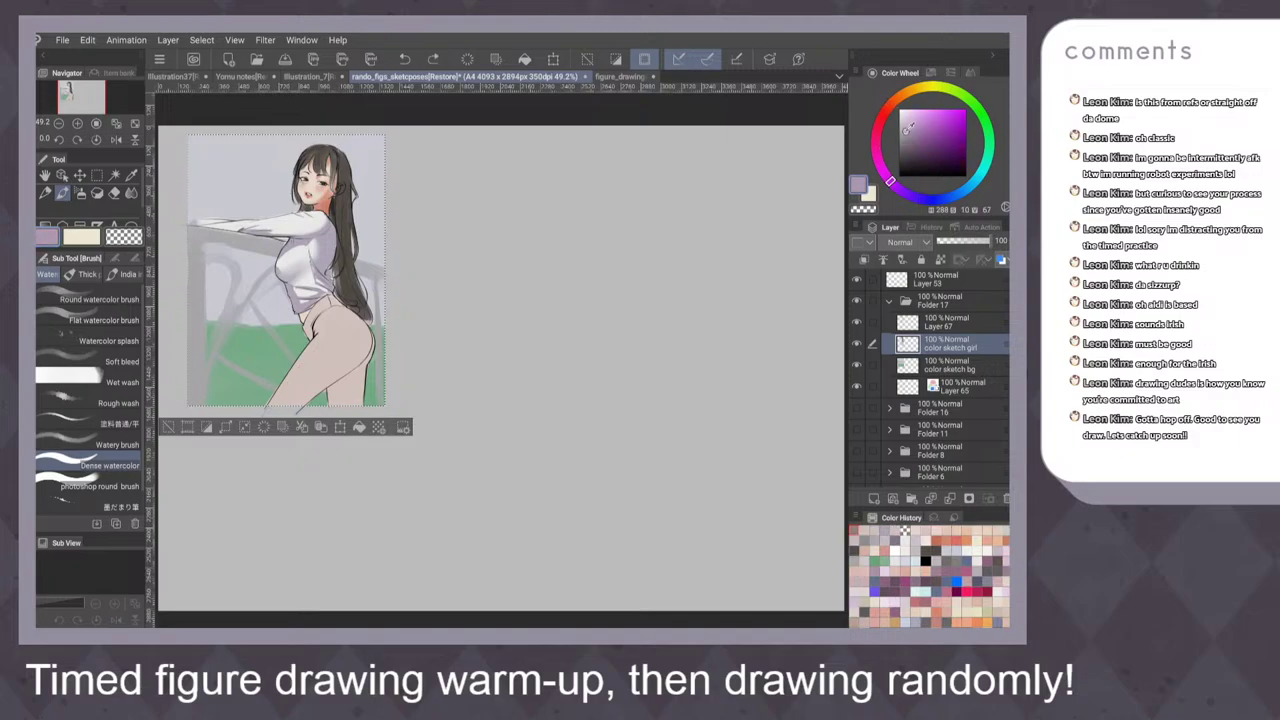
{"action": "left_click_drag", "start_coordinate": [912, 133], "coordinate": [905, 131]}
{"action": "mouse_move", "coordinate": [318, 360]}
{"action": "left_mouse_down"}
{"action": "mouse_move", "coordinate": [274, 402]}
{"action": "mouse_move", "coordinate": [287, 400]}
{"action": "left_mouse_up"}
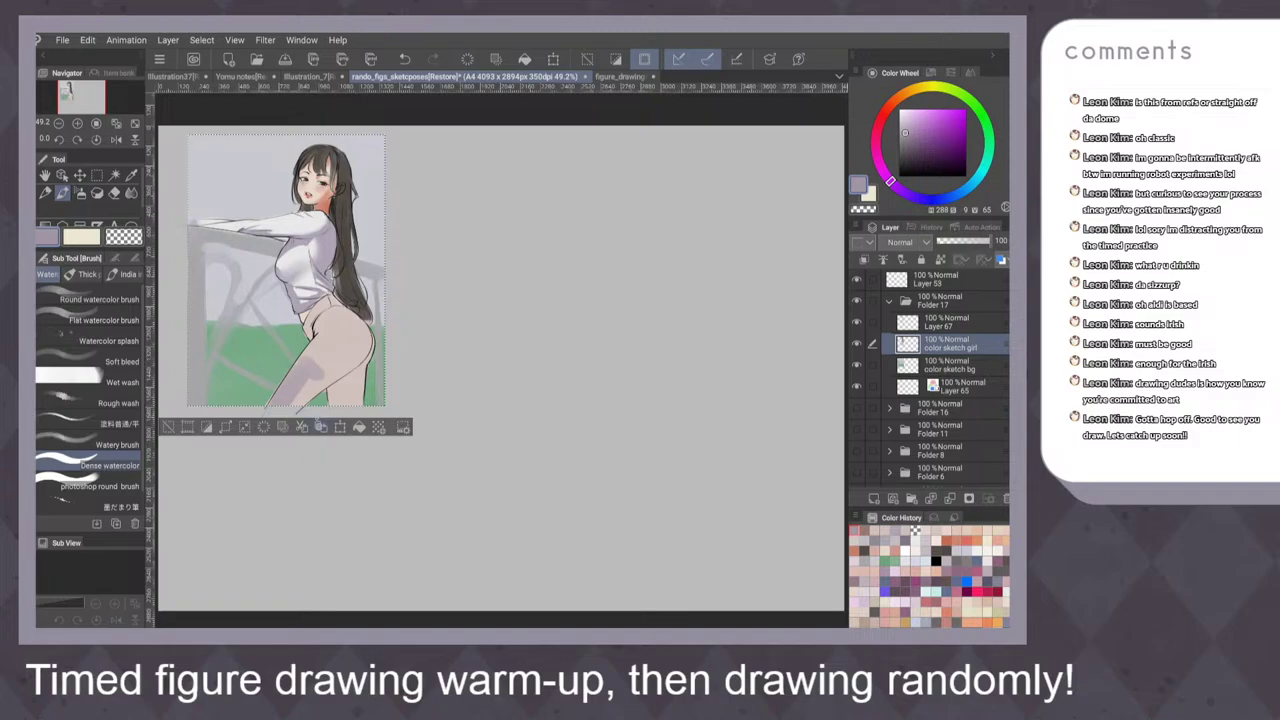
{"action": "key", "text": "ctrl+z"}
{"action": "key", "text": "ctrl+z"}
Shade the leggings' front thigh and rear leg with a dusty mauve (327, 9, 65) using Dense watercolor
{"action": "left_click", "coordinate": [875, 146]}
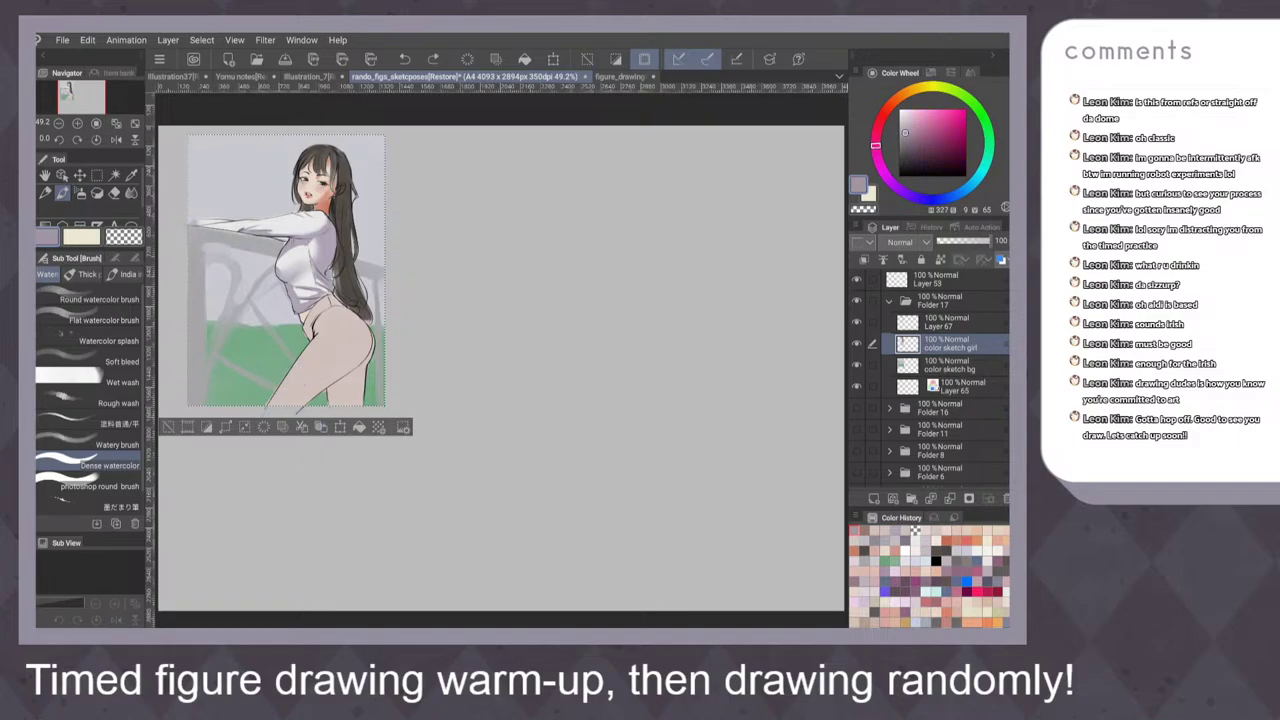
{"action": "mouse_move", "coordinate": [300, 360]}
{"action": "left_mouse_down"}
{"action": "mouse_move", "coordinate": [276, 400]}
{"action": "mouse_move", "coordinate": [315, 378]}
{"action": "mouse_move", "coordinate": [276, 402]}
{"action": "mouse_move", "coordinate": [312, 366]}
{"action": "mouse_move", "coordinate": [336, 394]}
{"action": "mouse_move", "coordinate": [353, 384]}
{"action": "mouse_move", "coordinate": [363, 347]}
{"action": "mouse_move", "coordinate": [346, 342]}
{"action": "left_mouse_up"}
{"action": "key", "text": "ctrl+z"}
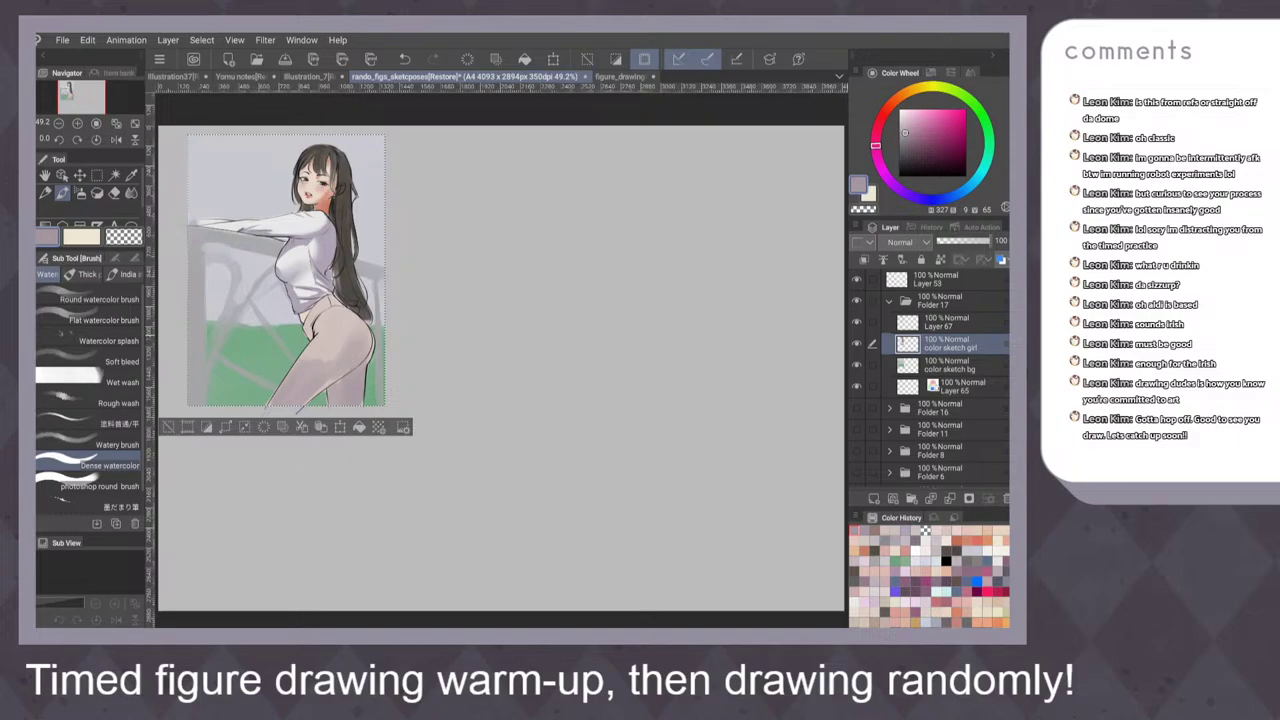
{"action": "left_click_drag", "start_coordinate": [326, 402], "coordinate": [339, 356]}
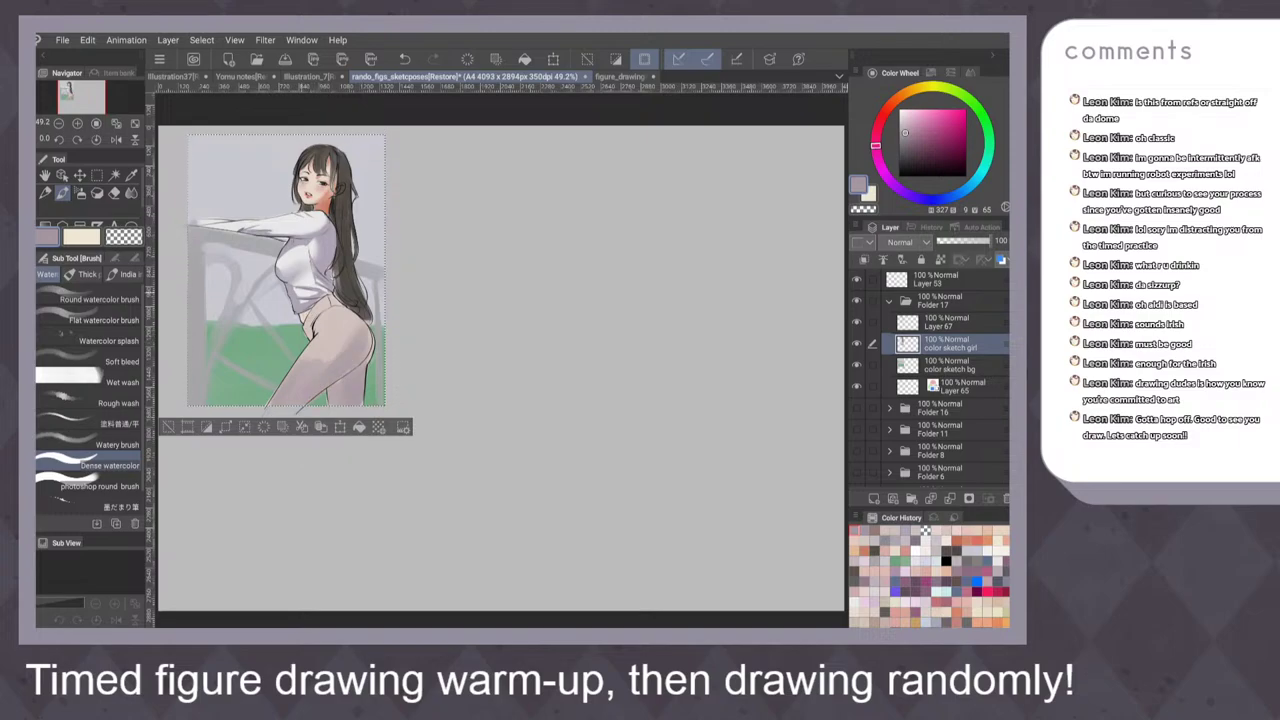
Deepen the mauve shadow at the hip crease, down the front thigh and along the rear edge of the hip
{"action": "mouse_move", "coordinate": [309, 315]}
{"action": "left_mouse_down"}
{"action": "mouse_move", "coordinate": [325, 345]}
{"action": "mouse_move", "coordinate": [298, 366]}
{"action": "left_mouse_up"}
{"action": "left_click_drag", "start_coordinate": [330, 344], "coordinate": [314, 370]}
{"action": "left_click_drag", "start_coordinate": [318, 374], "coordinate": [270, 402]}
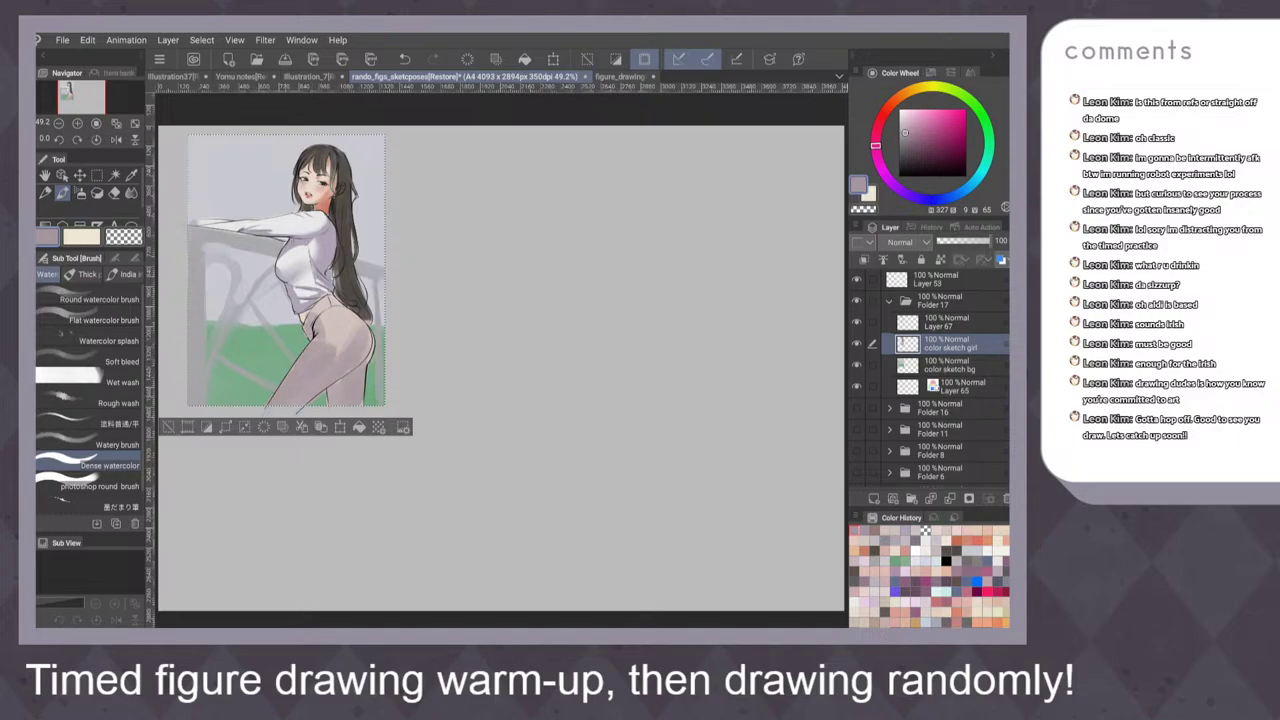
{"action": "left_click_drag", "start_coordinate": [370, 333], "coordinate": [369, 357]}
Check the figure mirrored and extend the mauve shadow across the upper hip of the leggings
{"action": "scroll", "coordinate": [546, 410], "scroll_direction": "down", "scroll_amount": 1}
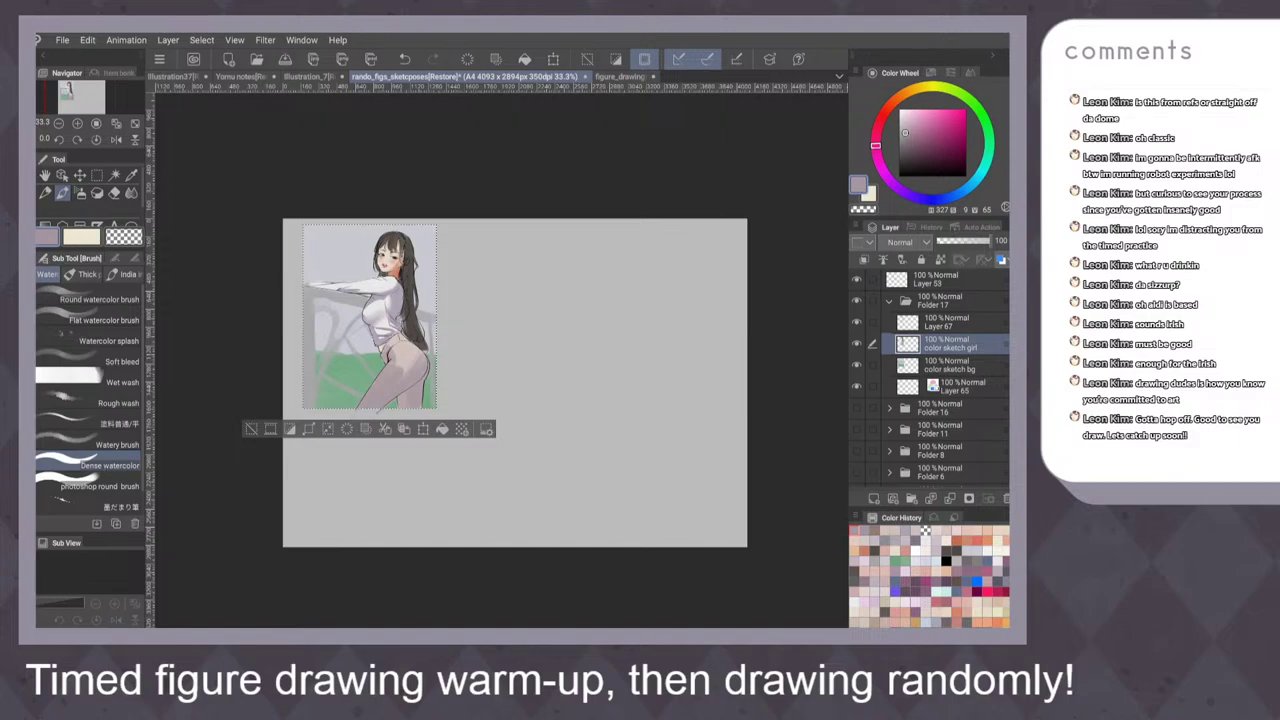
{"action": "key", "text": "ctrl+0"}
{"action": "key", "text": "h"}
{"action": "key", "text": "h"}
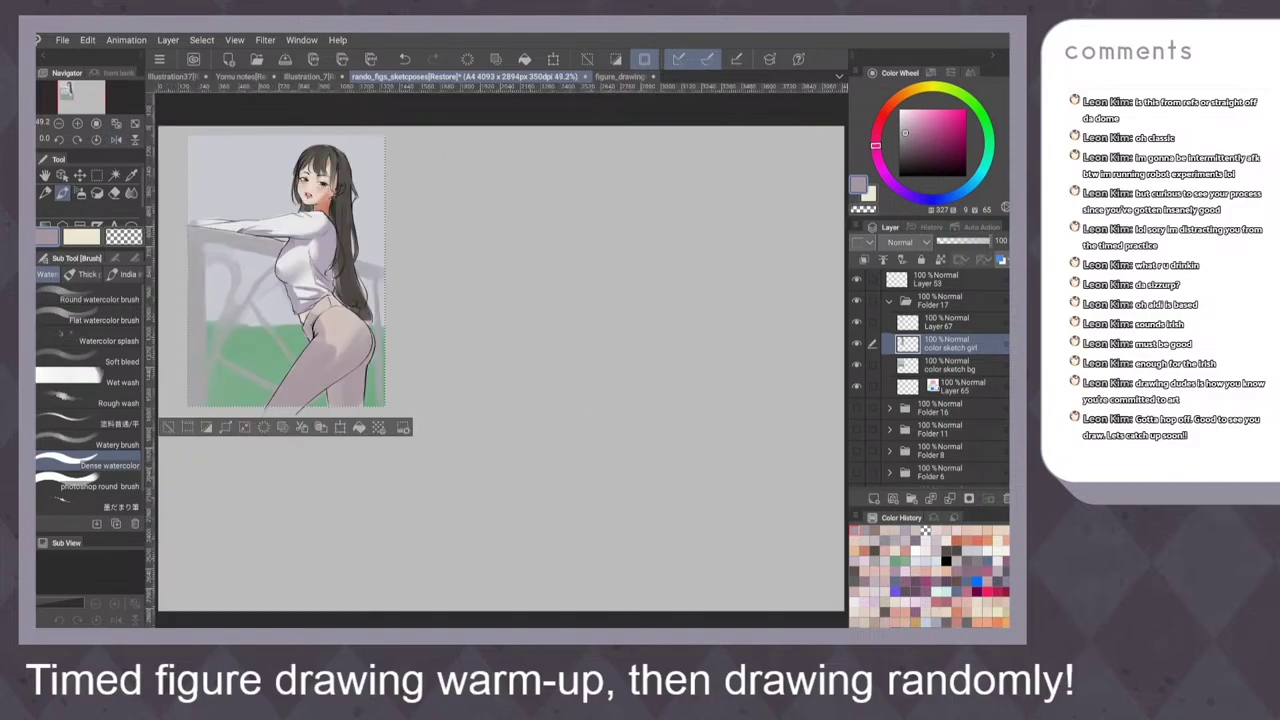
{"action": "left_click_drag", "start_coordinate": [480, 398], "coordinate": [499, 404]}
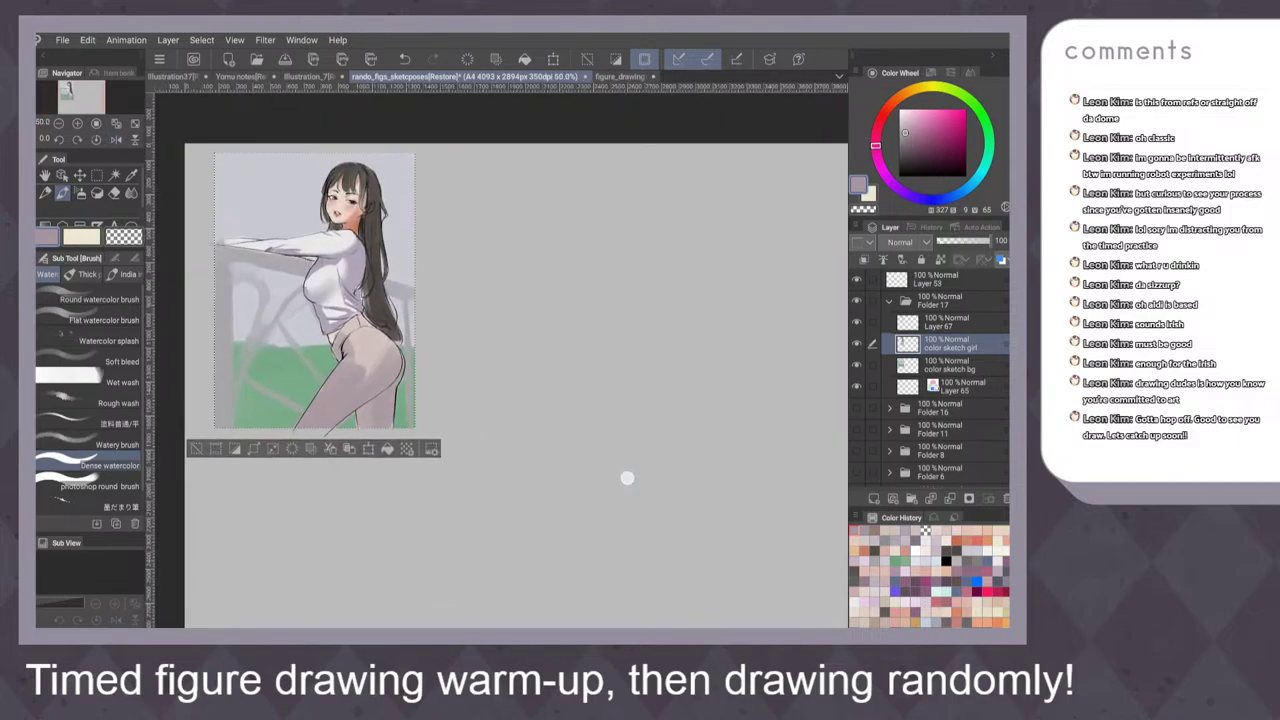
{"action": "left_click_drag", "start_coordinate": [356, 344], "coordinate": [369, 376]}
Sample the light leggings beige (13, 9, 82), repaint the lit area of the upper hip and soften the shadow's edge
{"action": "left_click", "coordinate": [350, 338], "text": "alt"}
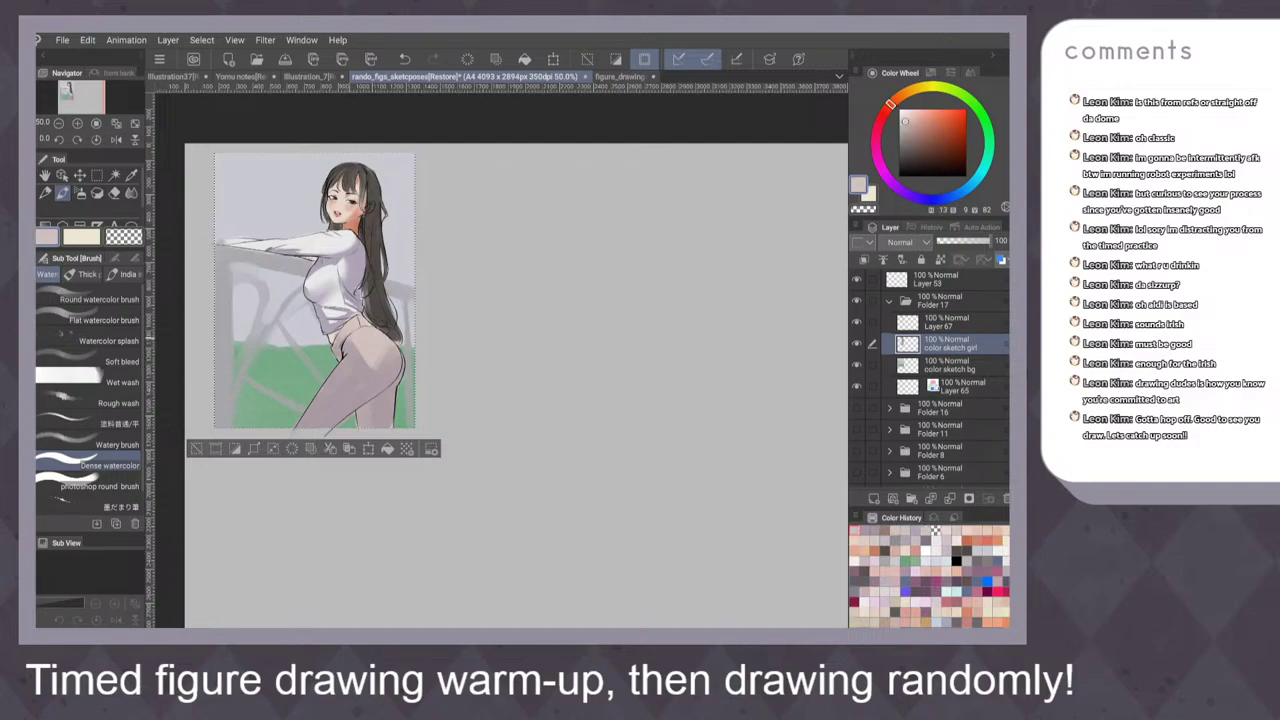
{"action": "left_click_drag", "start_coordinate": [347, 342], "coordinate": [358, 355]}
{"action": "left_click", "coordinate": [83, 274]}
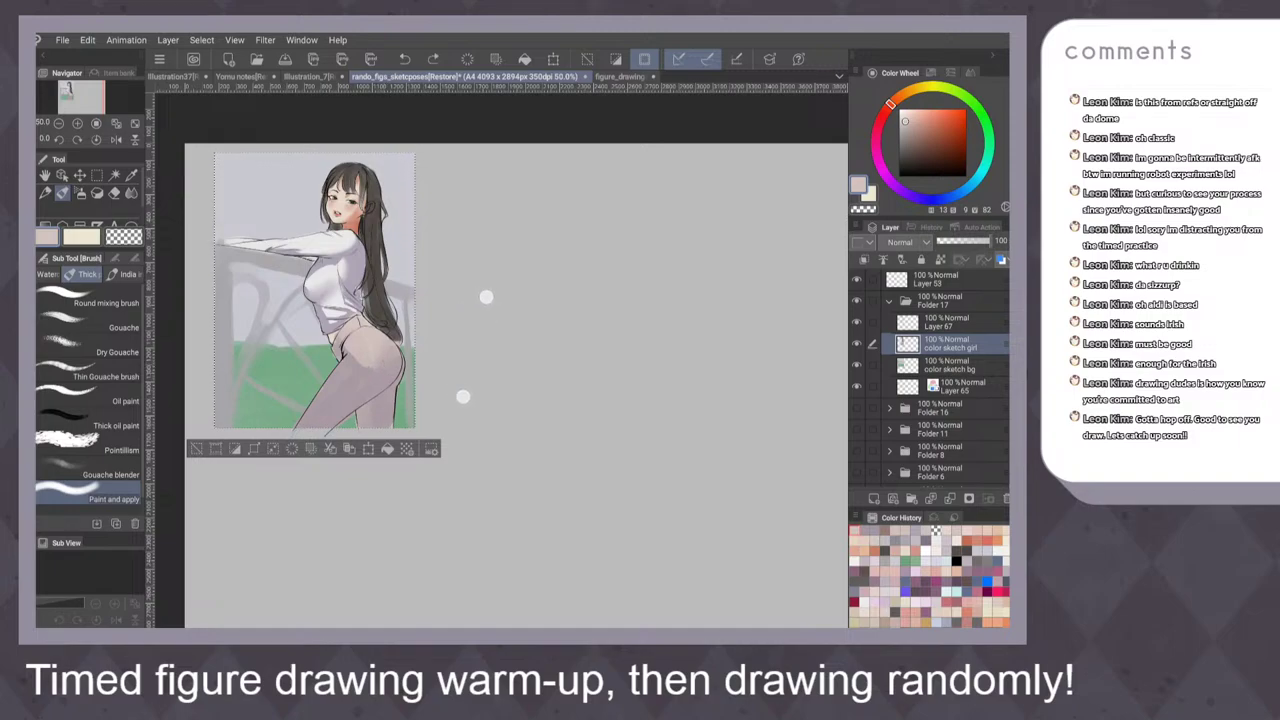
{"action": "scroll", "coordinate": [475, 345], "scroll_direction": "up", "scroll_amount": 1}
{"action": "left_click", "coordinate": [47, 274]}
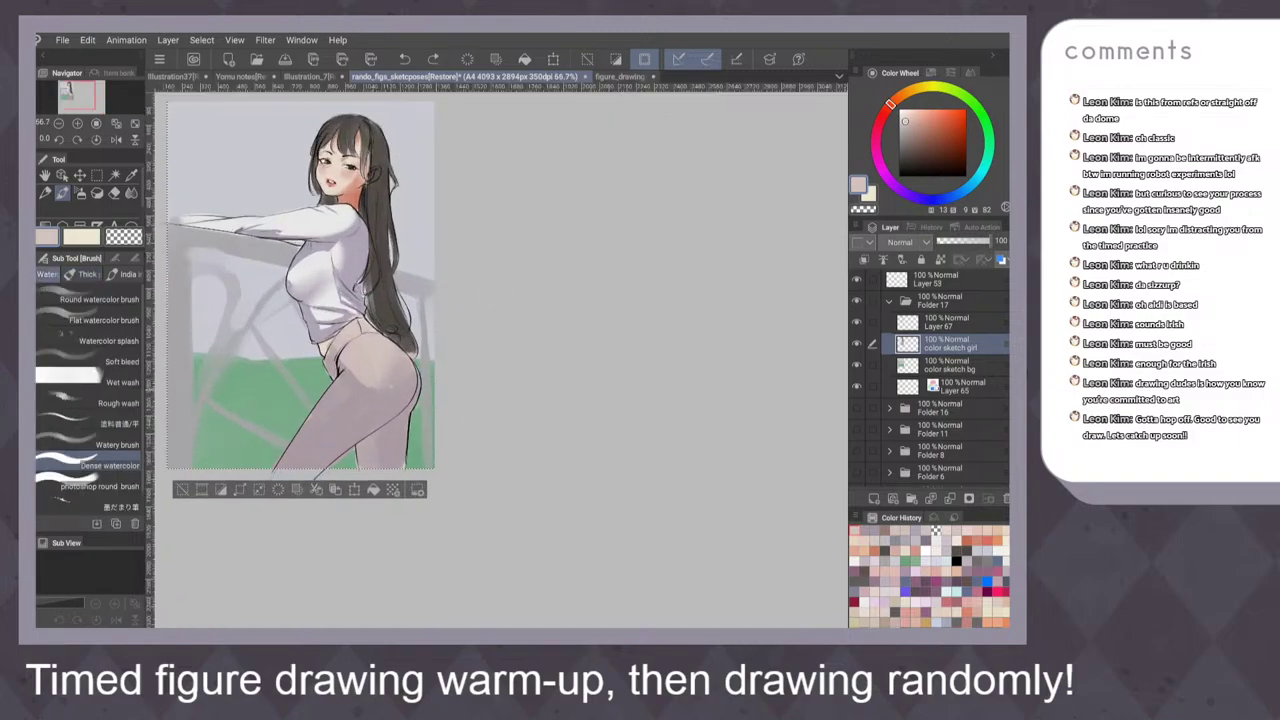
{"action": "key", "text": "p"}
{"action": "left_click_drag", "start_coordinate": [398, 354], "coordinate": [377, 395]}
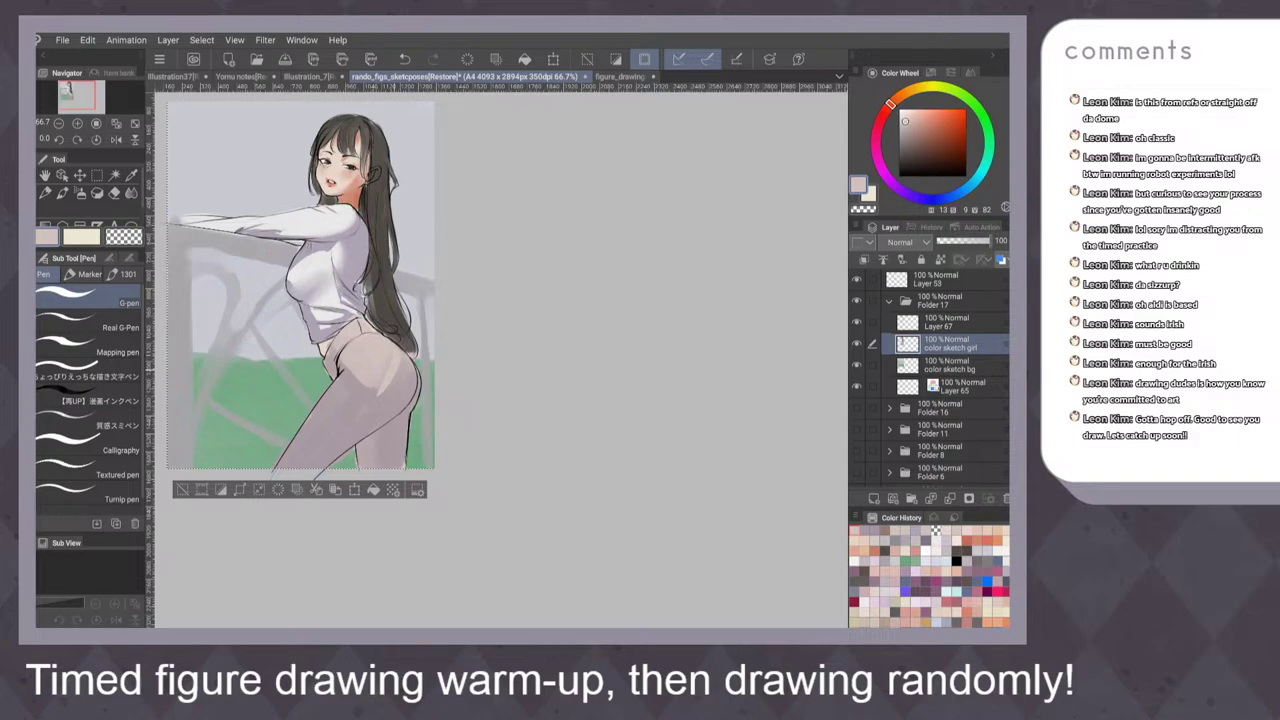
{"action": "key", "text": "ctrl+z"}
Recall the dusty mauve (327, 9, 65) from the color history and shade the leggings' rear hip and lower rear leg with the G pen
{"action": "left_click", "coordinate": [865, 531]}
{"action": "left_click", "coordinate": [875, 530]}
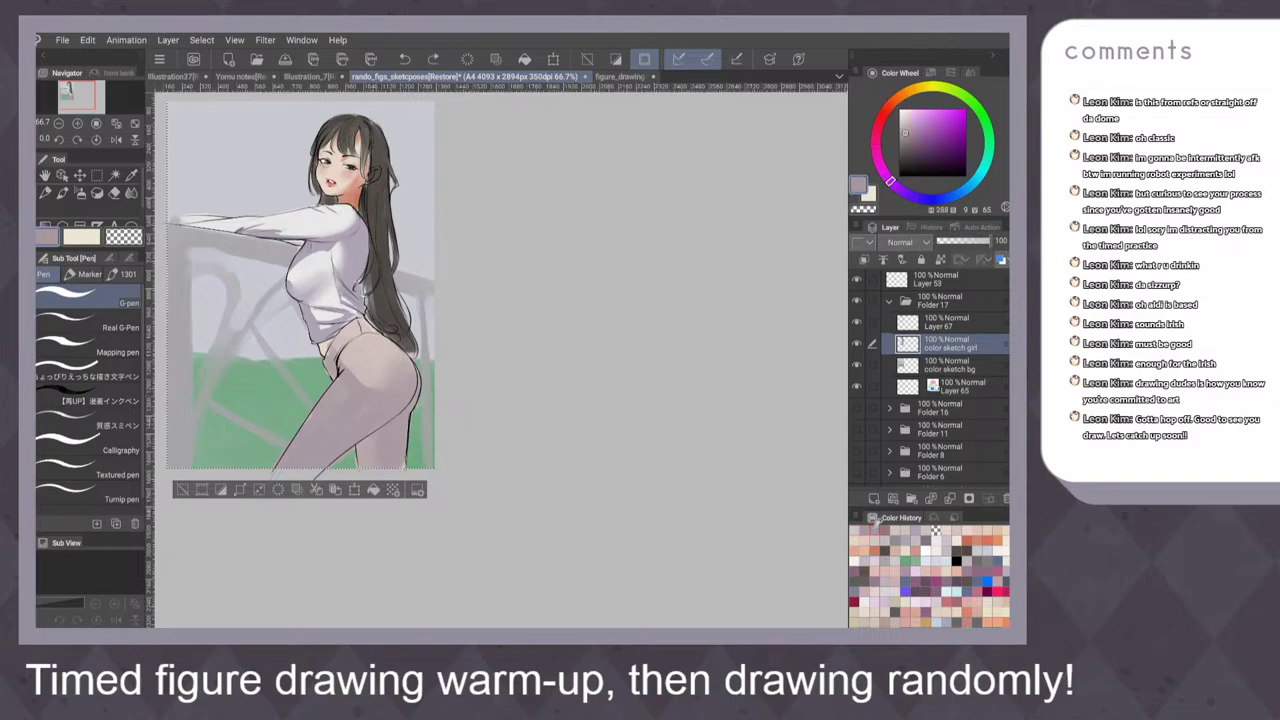
{"action": "left_click", "coordinate": [869, 528]}
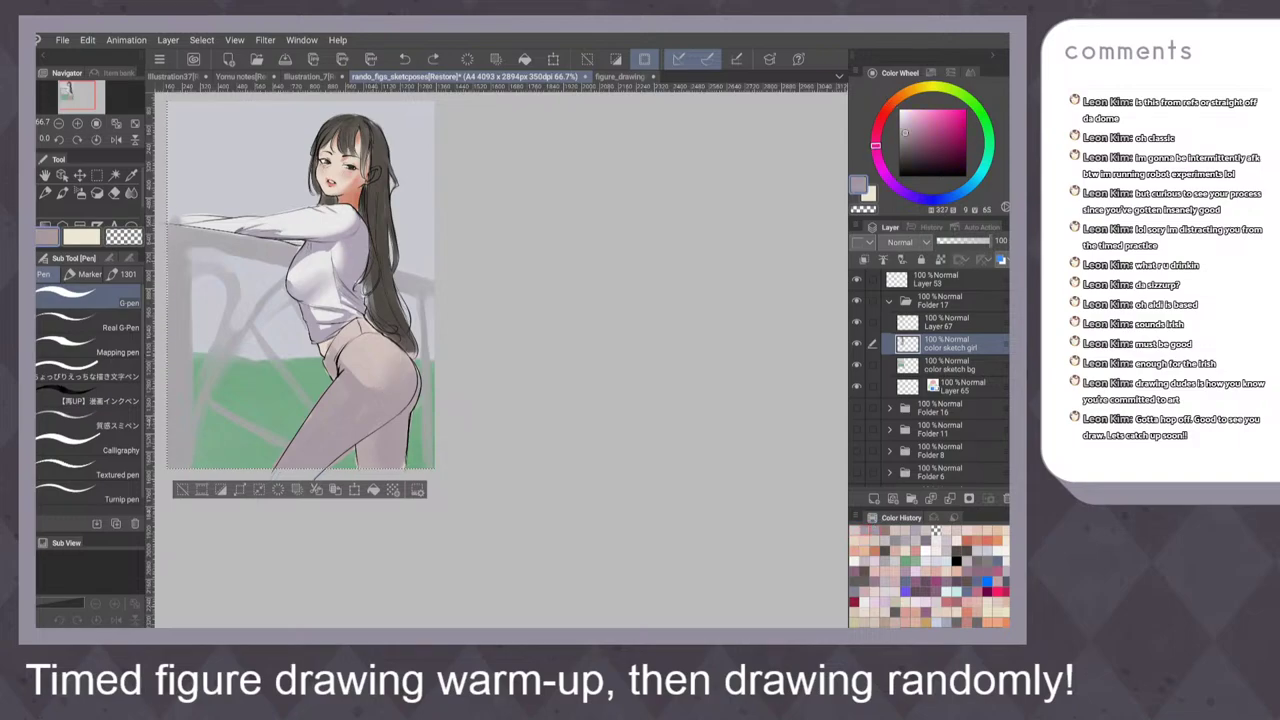
{"action": "mouse_move", "coordinate": [395, 351]}
{"action": "left_mouse_down"}
{"action": "mouse_move", "coordinate": [383, 388]}
{"action": "mouse_move", "coordinate": [400, 373]}
{"action": "left_mouse_up"}
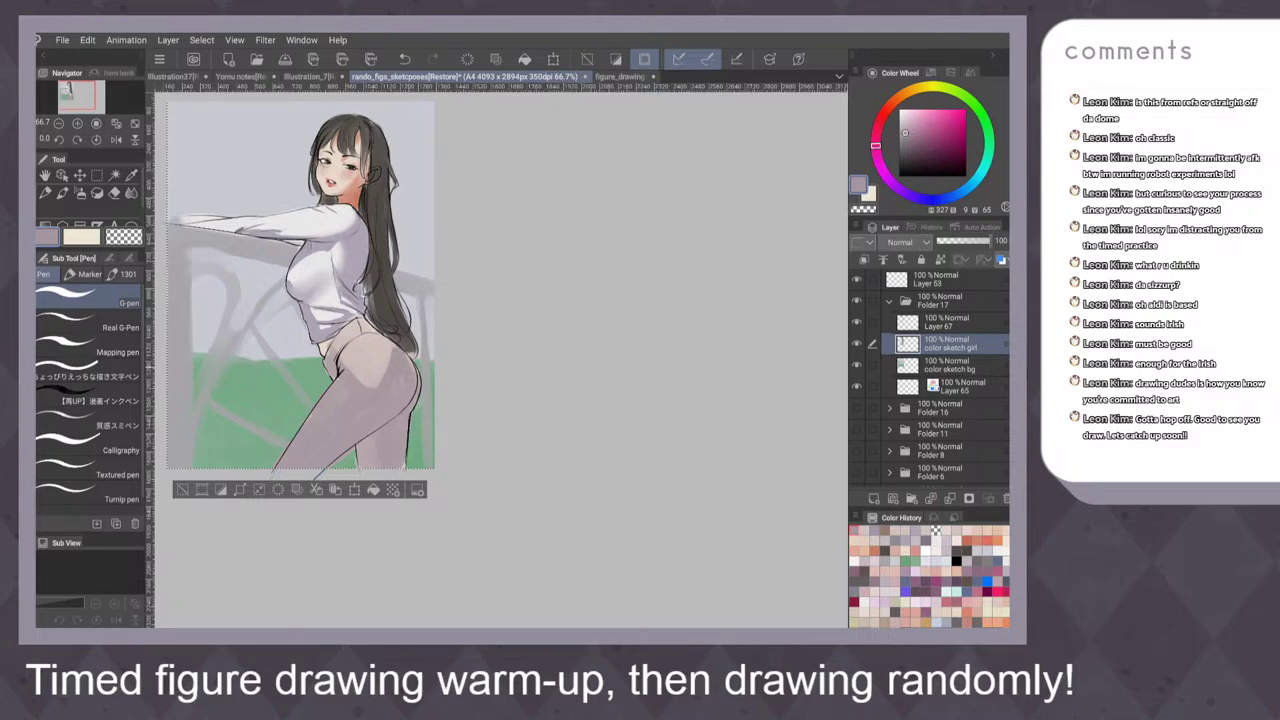
{"action": "mouse_move", "coordinate": [371, 437]}
{"action": "left_mouse_down"}
{"action": "mouse_move", "coordinate": [363, 465]}
{"action": "mouse_move", "coordinate": [372, 449]}
{"action": "left_mouse_up"}
{"action": "key", "text": "b"}
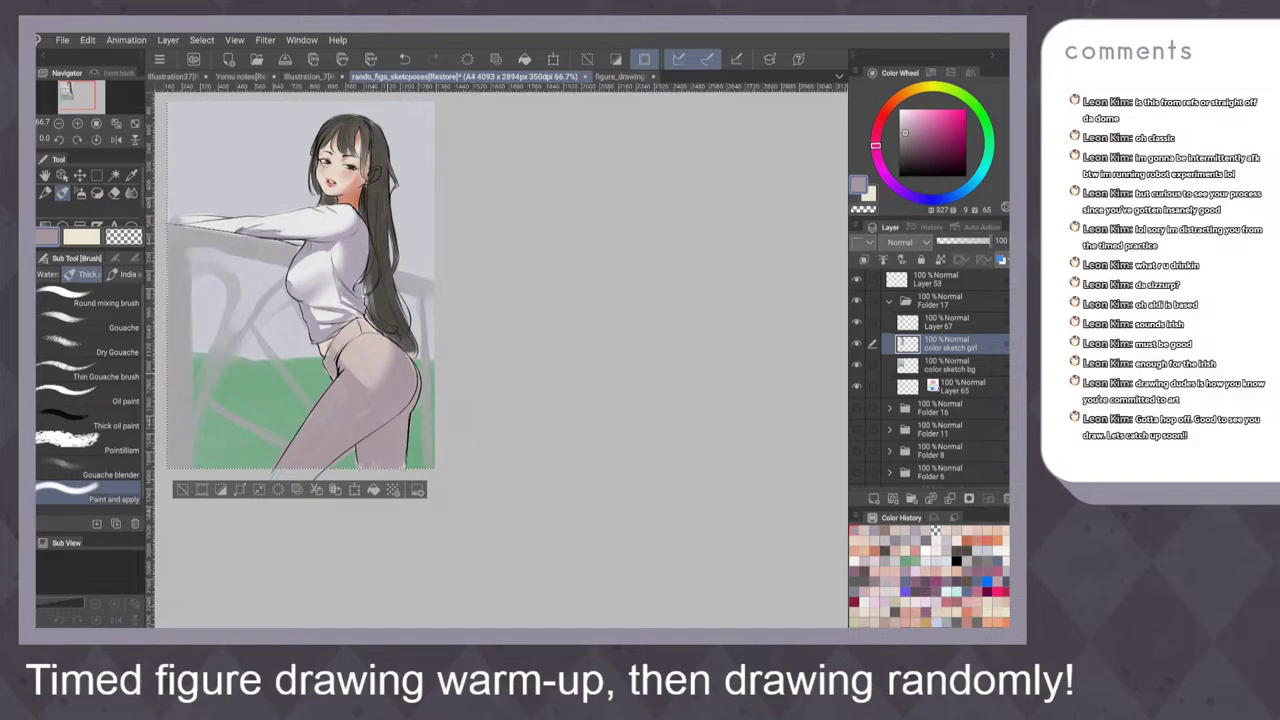
{"action": "key", "text": "b"}
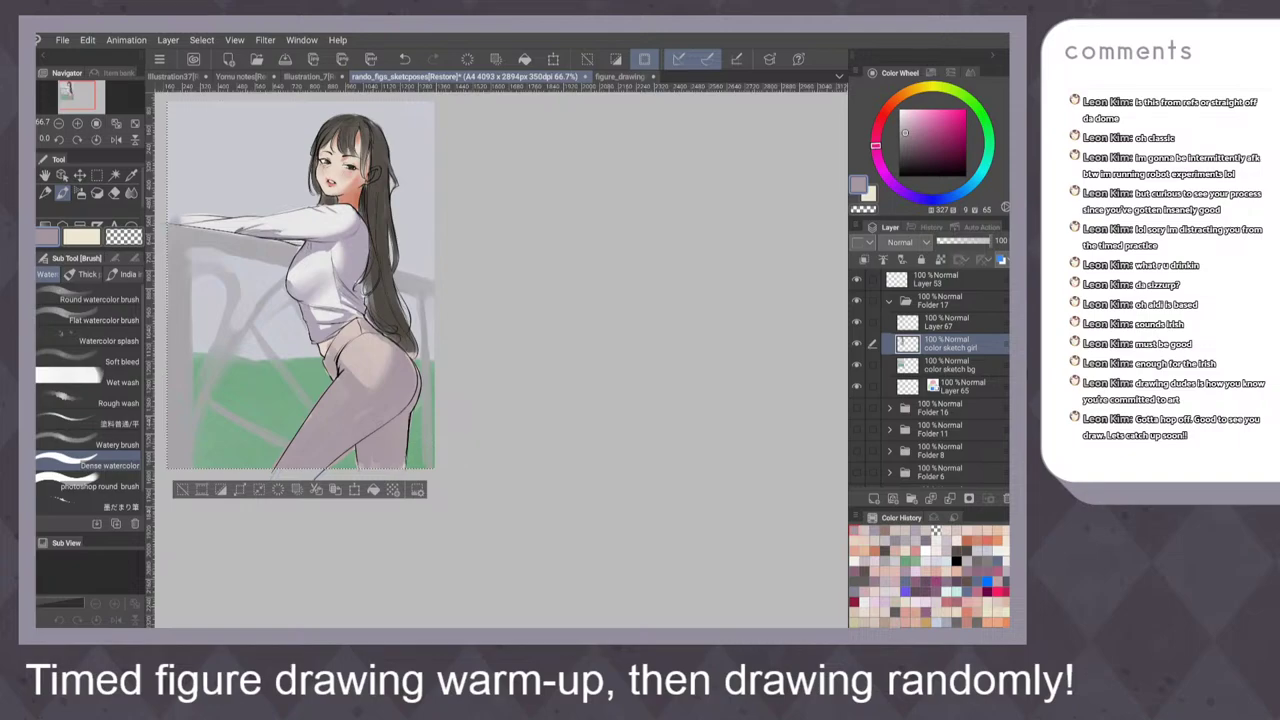
{"action": "key", "text": "p"}
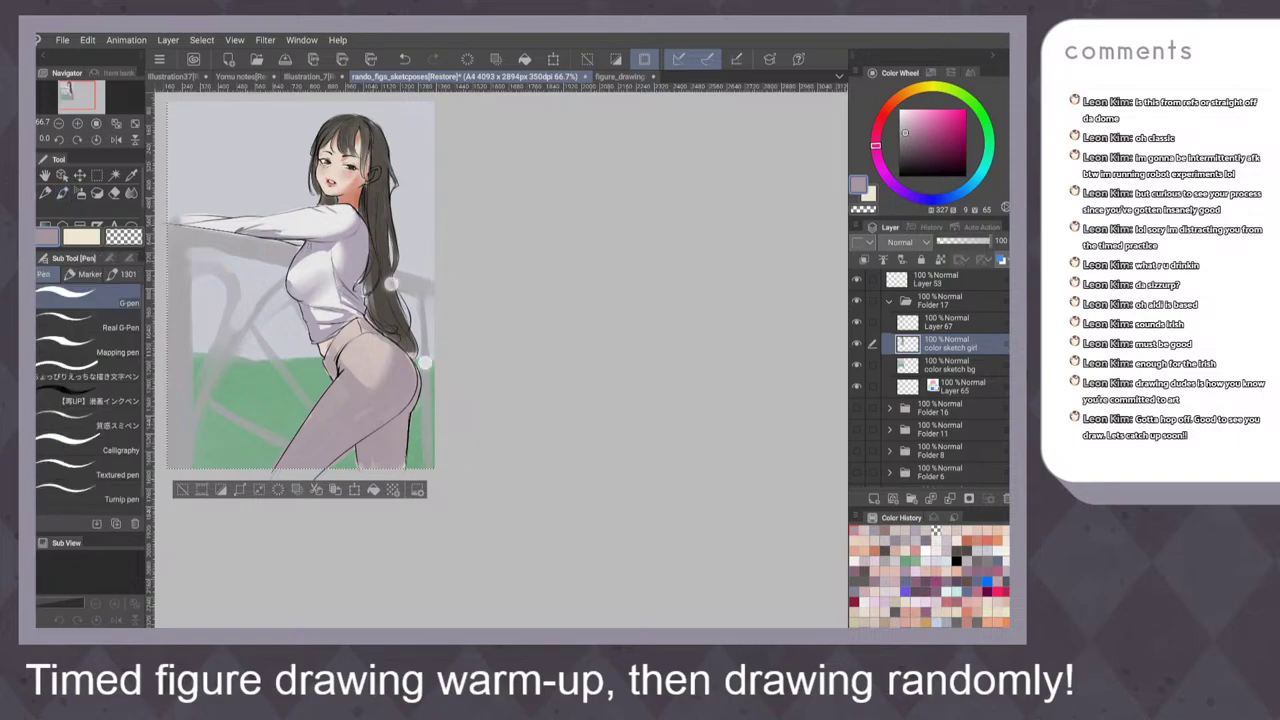
{"action": "mouse_move", "coordinate": [426, 365]}
{"action": "left_mouse_down"}
{"action": "mouse_move", "coordinate": [445, 392]}
{"action": "mouse_move", "coordinate": [416, 460]}
{"action": "left_mouse_up"}
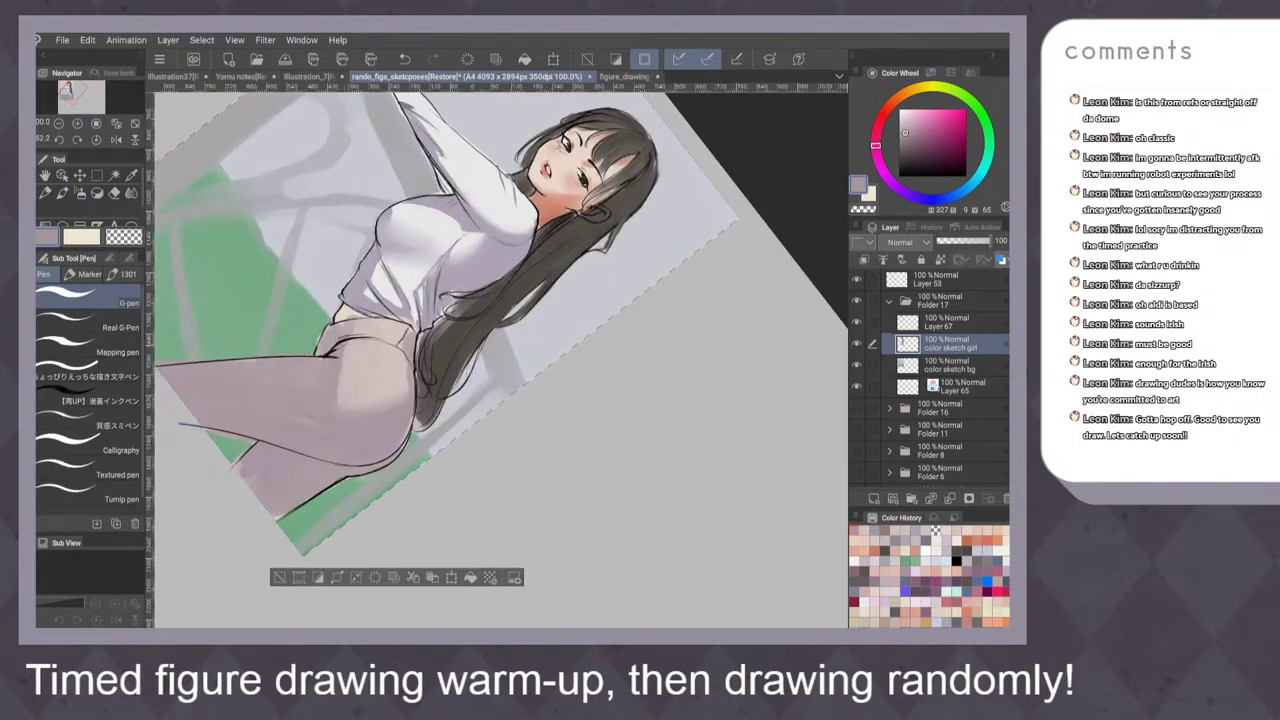
{"action": "left_click_drag", "start_coordinate": [353, 321], "coordinate": [317, 355]}
{"action": "mouse_move", "coordinate": [480, 342]}
{"action": "left_mouse_down"}
{"action": "mouse_move", "coordinate": [488, 296]}
{"action": "mouse_move", "coordinate": [464, 256]}
{"action": "left_mouse_up"}
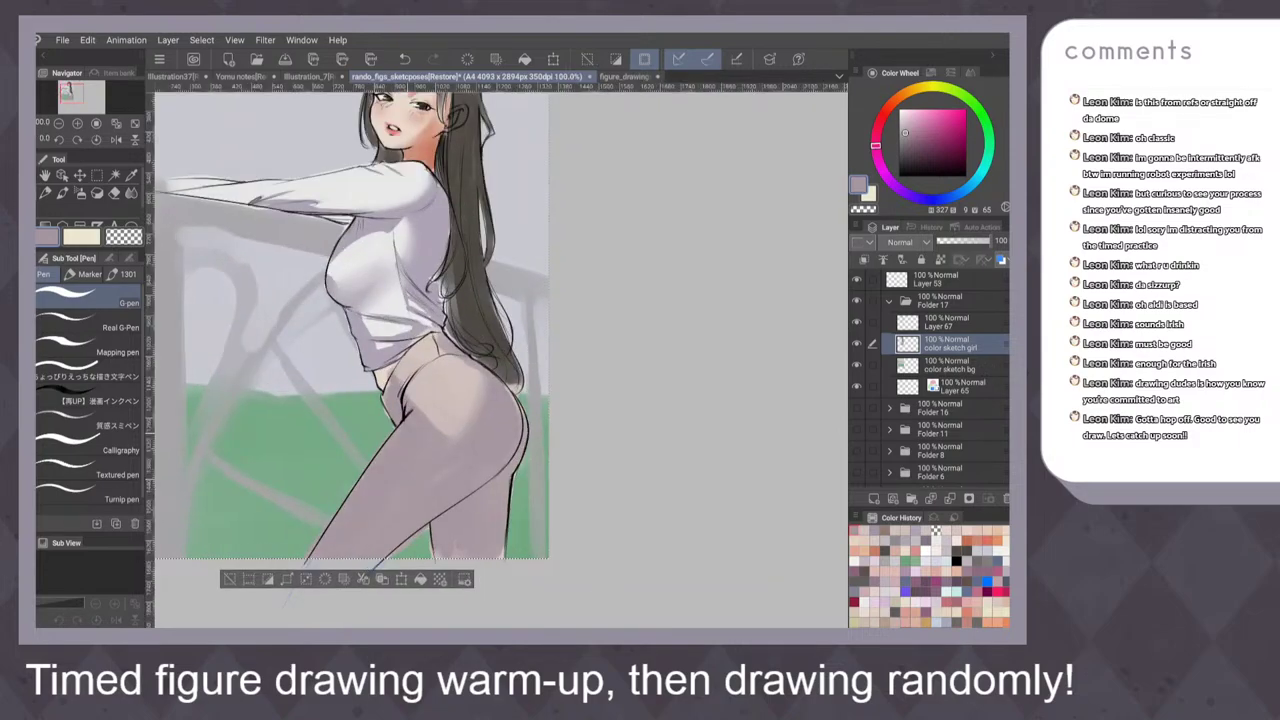
{"action": "scroll", "coordinate": [585, 388], "scroll_direction": "down", "scroll_amount": 5}
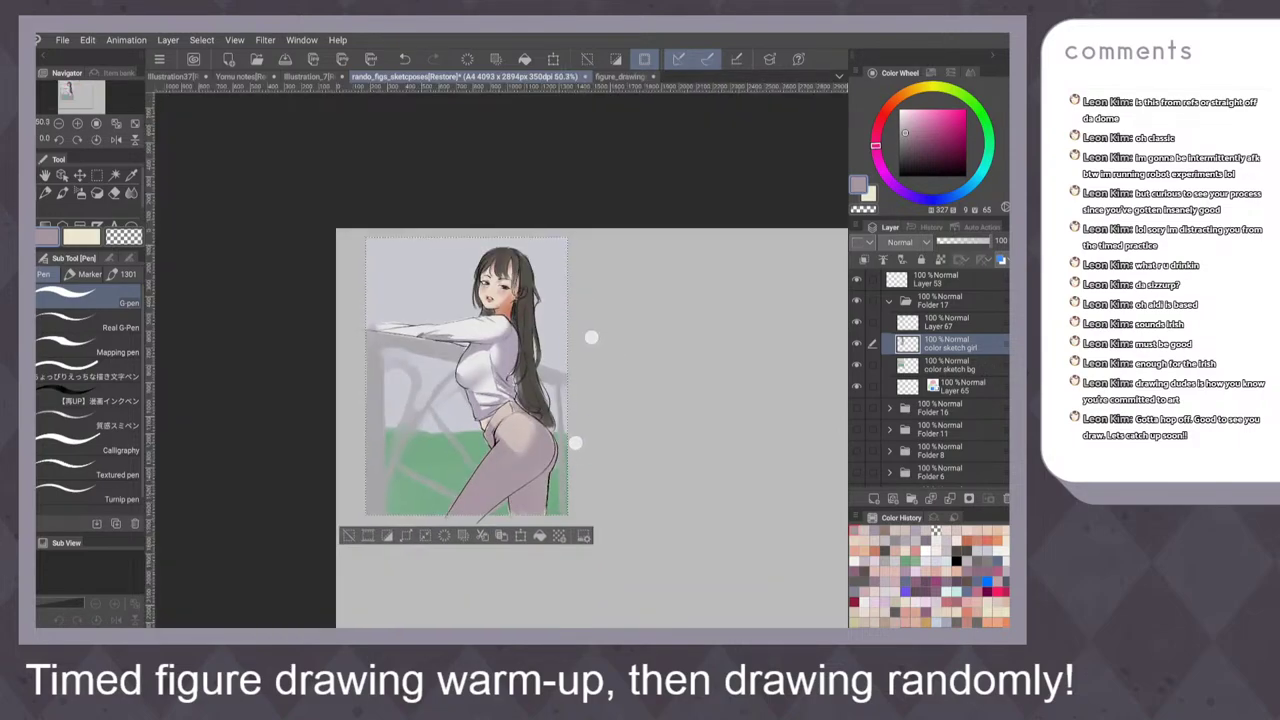
Sample the orange neck shadow (14, 51, 78) and try it on the bare strip of waist between shirt and leggings
{"action": "scroll", "coordinate": [583, 390], "scroll_direction": "up", "scroll_amount": 3}
{"action": "left_click", "coordinate": [476, 295]}
{"action": "left_click_drag", "start_coordinate": [472, 296], "coordinate": [481, 304]}
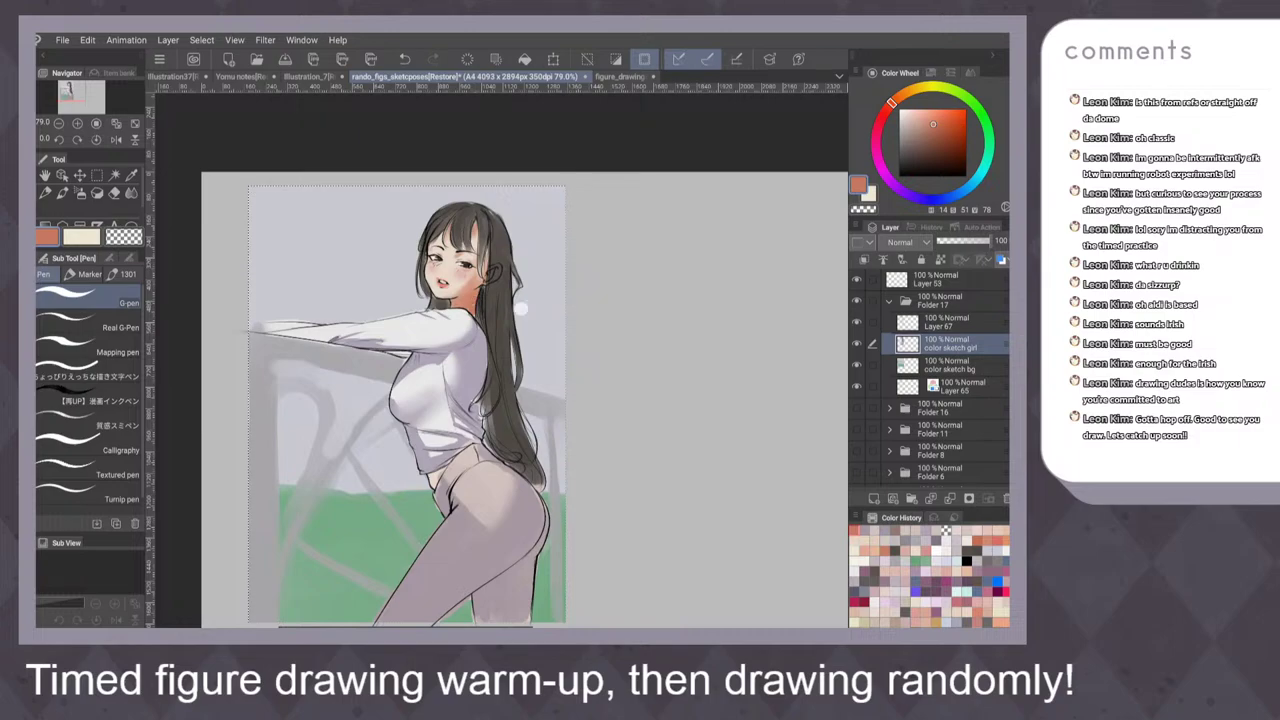
{"action": "left_click_drag", "start_coordinate": [542, 356], "coordinate": [600, 305]}
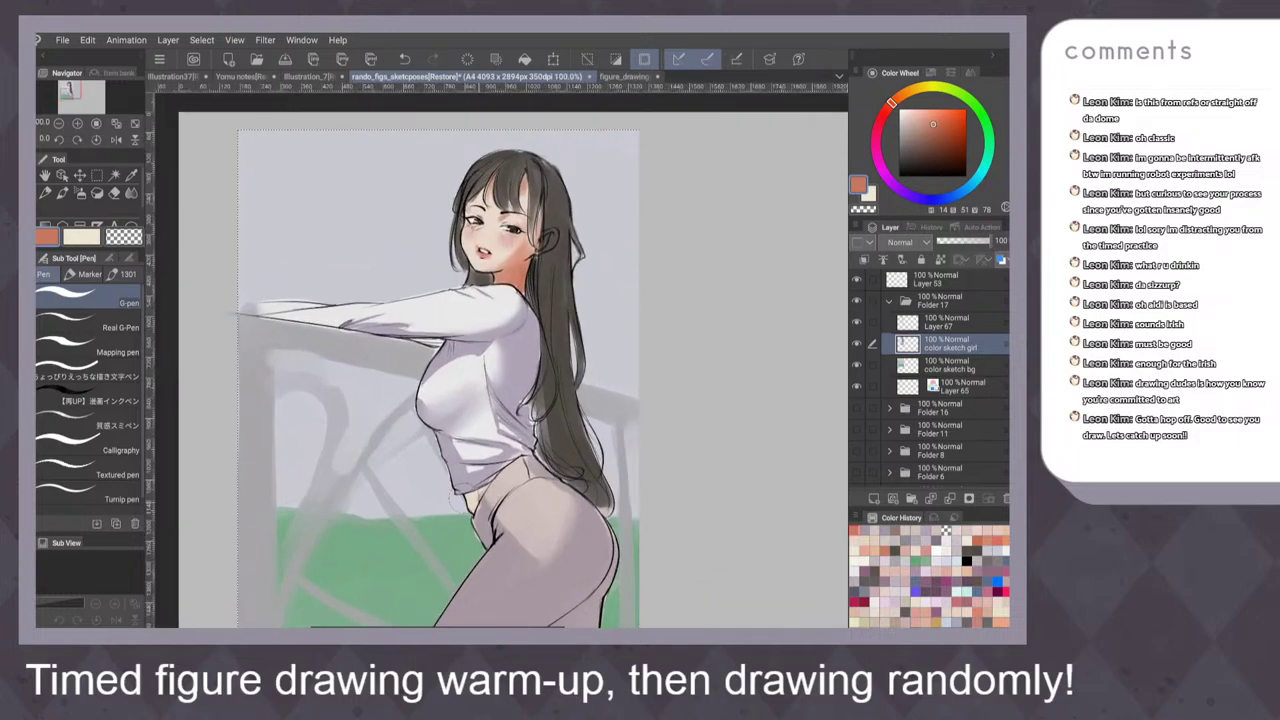
{"action": "mouse_move", "coordinate": [460, 502]}
{"action": "left_mouse_down"}
{"action": "mouse_move", "coordinate": [474, 510]}
{"action": "mouse_move", "coordinate": [484, 488]}
{"action": "left_mouse_up"}
{"action": "scroll", "coordinate": [606, 446], "scroll_direction": "down", "scroll_amount": 3}
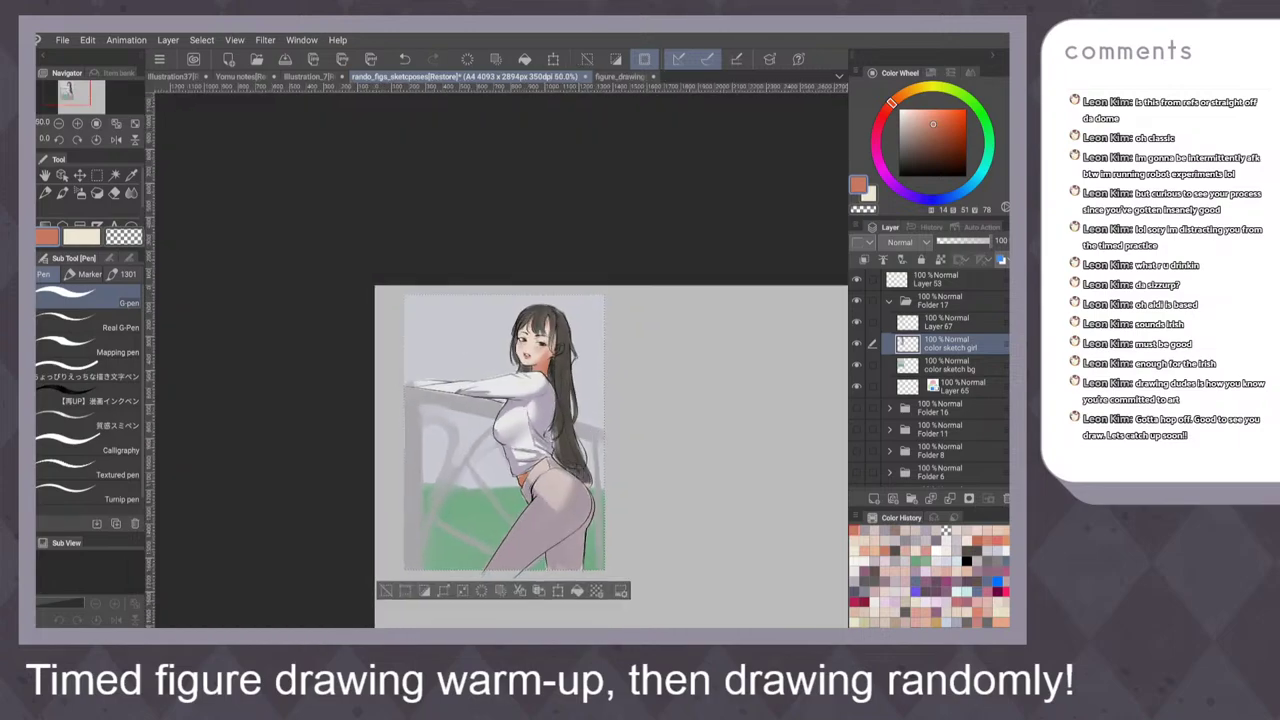
{"action": "key", "text": "ctrl+z"}
Try a muted olive tan on the bare strip of waist above the leggings' waistband
{"action": "scroll", "coordinate": [560, 440], "scroll_direction": "up", "scroll_amount": 3}
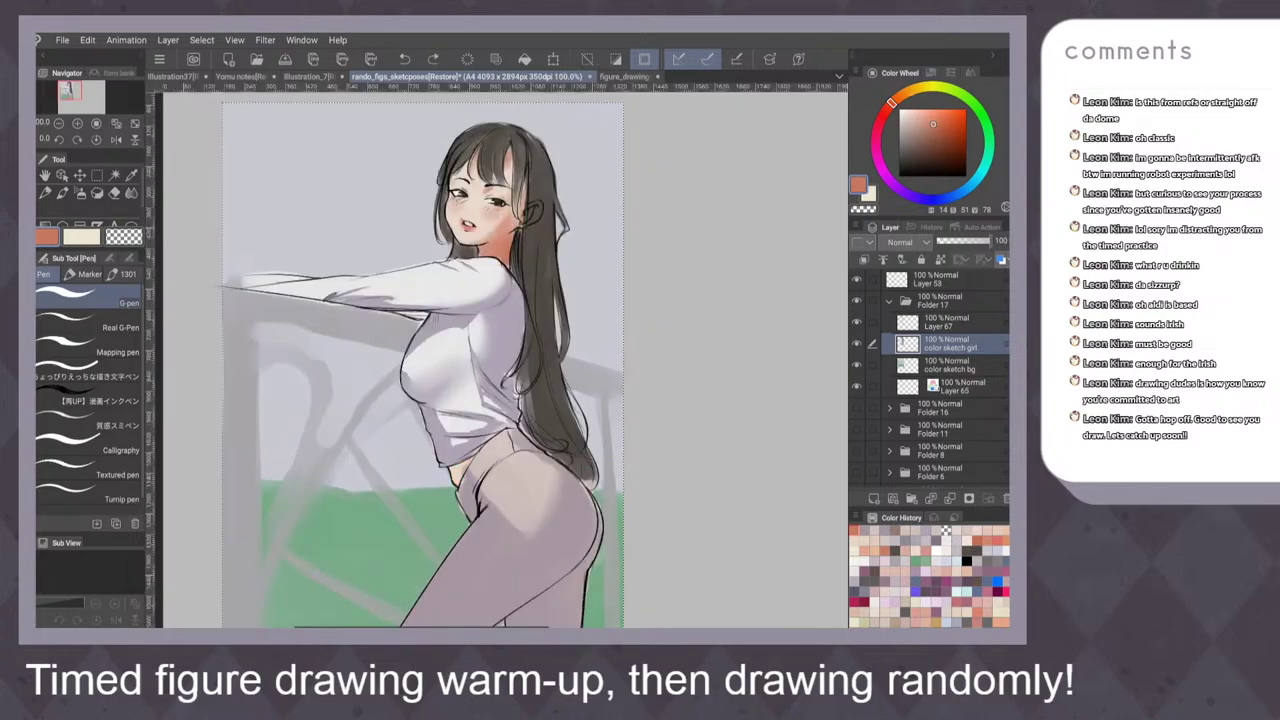
{"action": "left_click", "coordinate": [911, 90]}
{"action": "left_click", "coordinate": [911, 127]}
{"action": "left_click", "coordinate": [917, 136]}
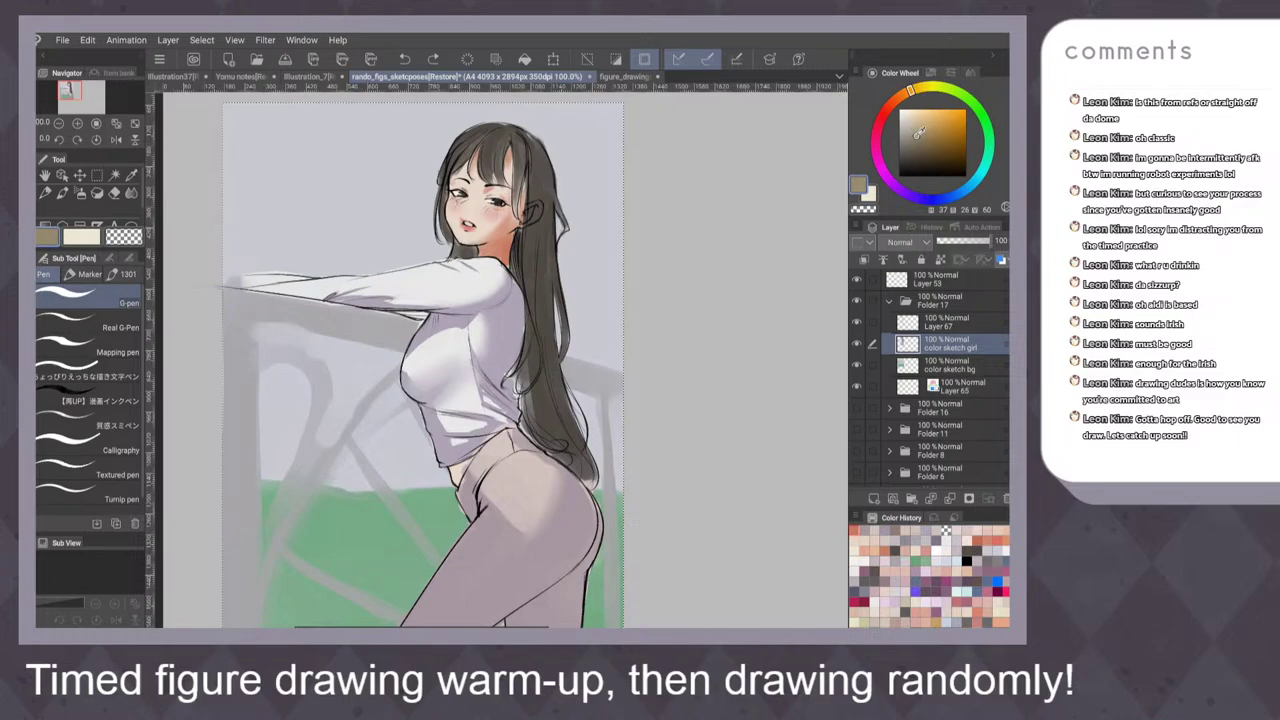
{"action": "left_click_drag", "start_coordinate": [918, 133], "coordinate": [910, 131]}
{"action": "left_click_drag", "start_coordinate": [452, 470], "coordinate": [456, 484]}
{"action": "key", "text": "ctrl+z"}
Try a pinkish beige (14, 18, 73) on the bare waist and undo the stroke
{"action": "left_click", "coordinate": [892, 103]}
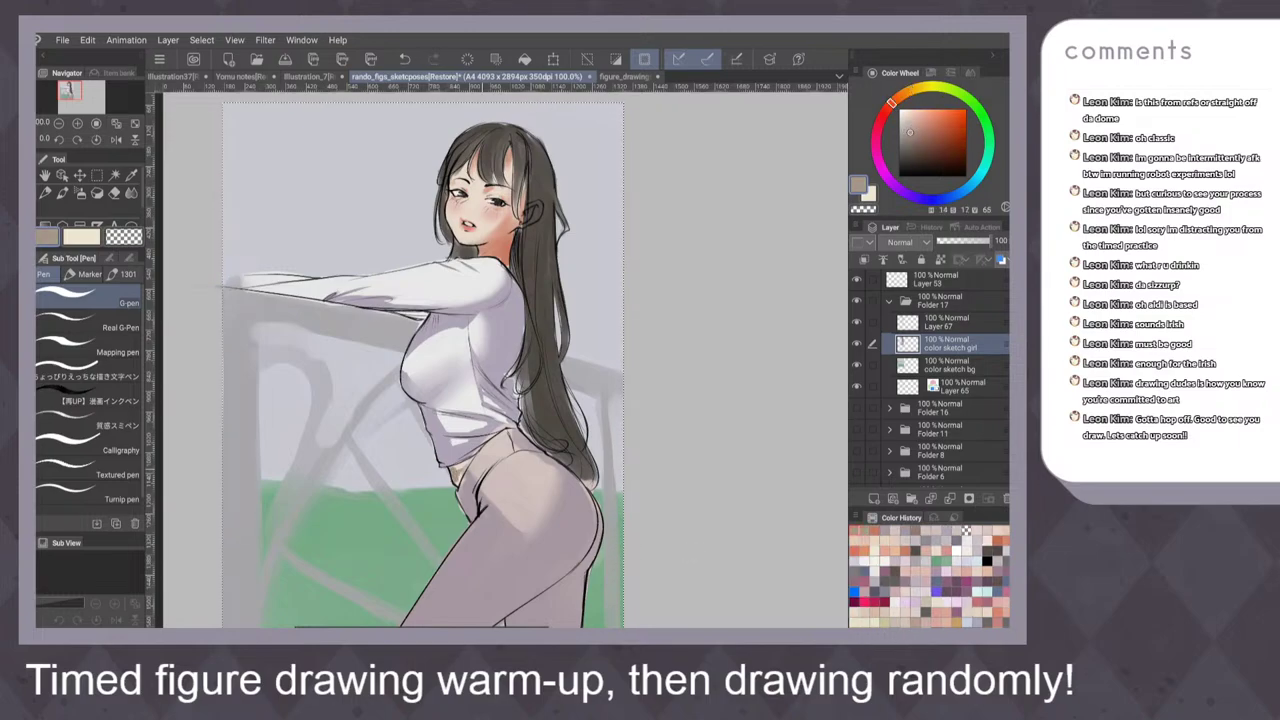
{"action": "left_click_drag", "start_coordinate": [918, 128], "coordinate": [910, 127]}
{"action": "left_click_drag", "start_coordinate": [450, 469], "coordinate": [457, 483]}
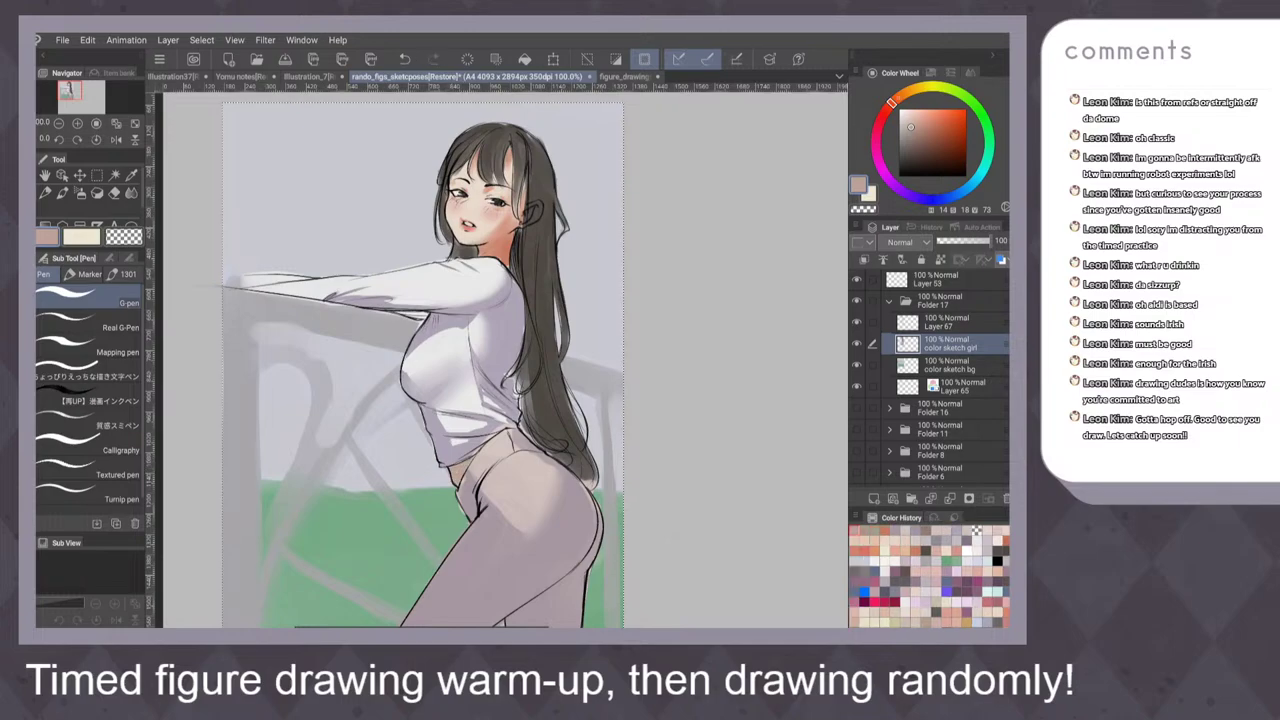
{"action": "left_click_drag", "start_coordinate": [891, 102], "coordinate": [904, 93]}
{"action": "key", "text": "ctrl+z"}
Try warmer peach tones (30, 23, 84) and (30, 18, 90) on the waist, and sample the light cheek skin for comparison
{"action": "mouse_move", "coordinate": [453, 466]}
{"action": "left_mouse_down"}
{"action": "mouse_move", "coordinate": [458, 482]}
{"action": "mouse_move", "coordinate": [467, 467]}
{"action": "left_mouse_up"}
{"action": "left_click", "coordinate": [914, 120]}
{"action": "key", "text": "ctrl+z"}
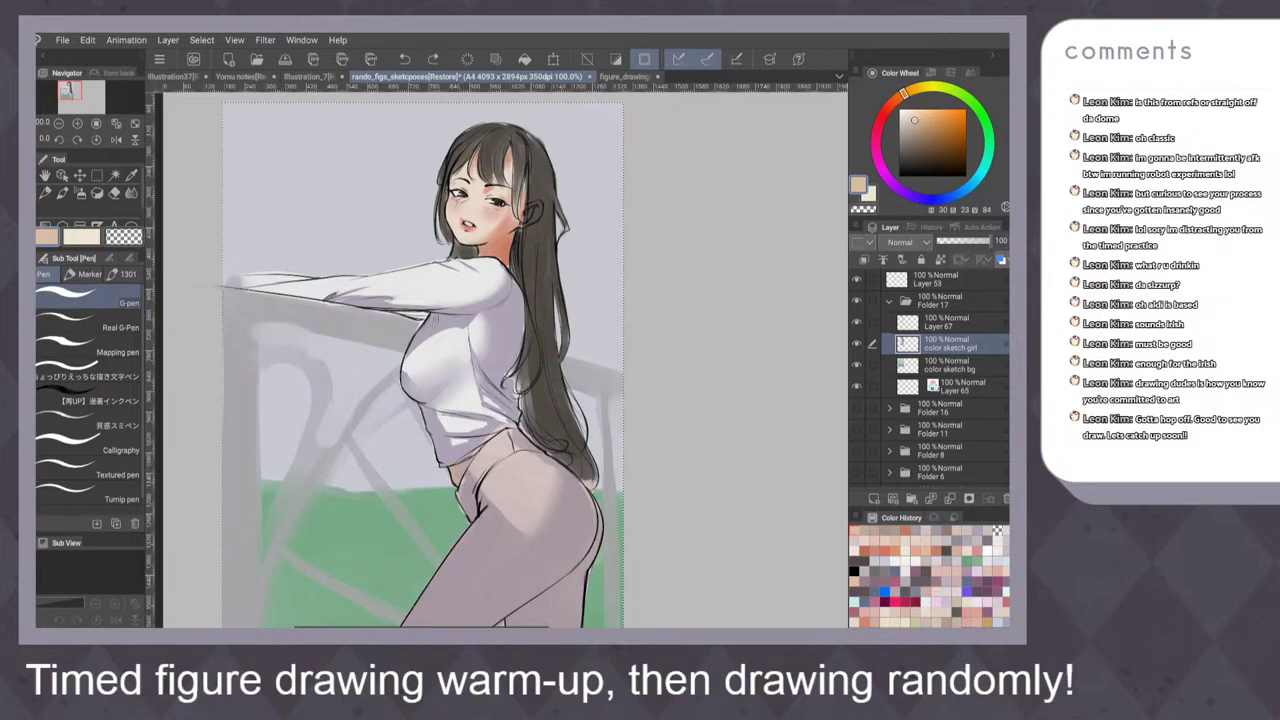
{"action": "left_click", "coordinate": [911, 113]}
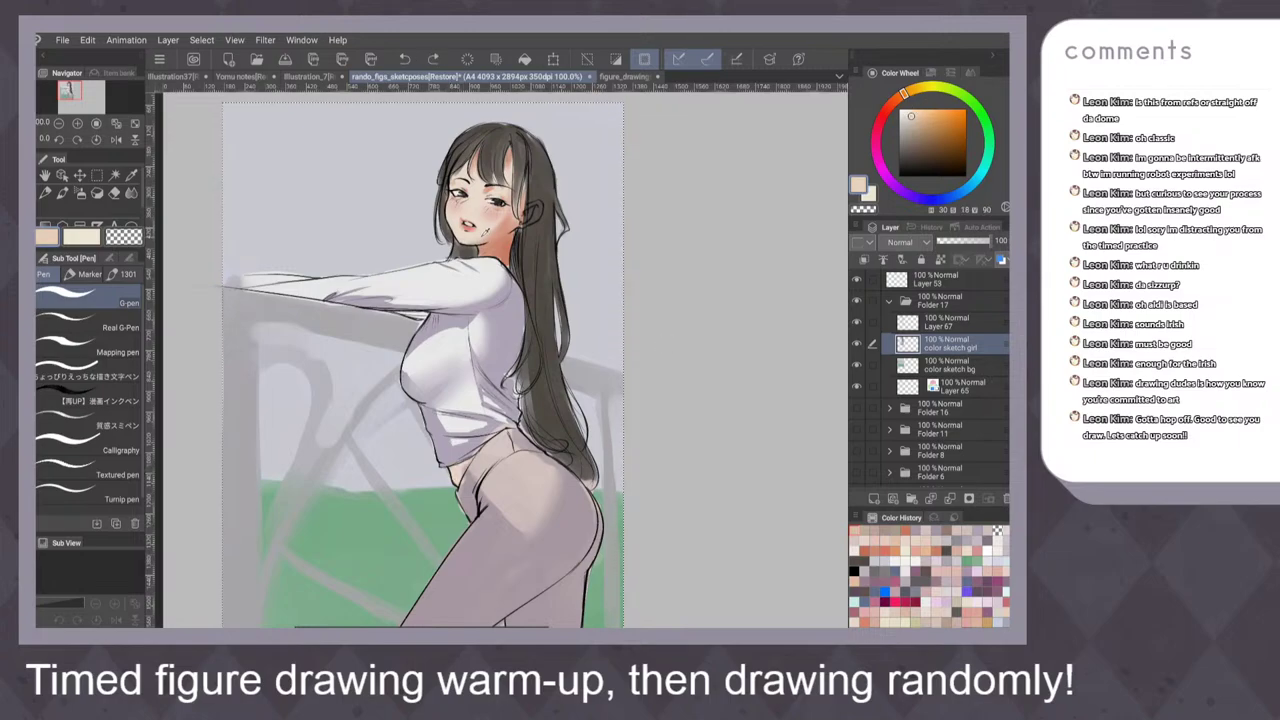
{"action": "left_click", "coordinate": [485, 233], "text": "alt"}
{"action": "key", "text": "ctrl+z"}
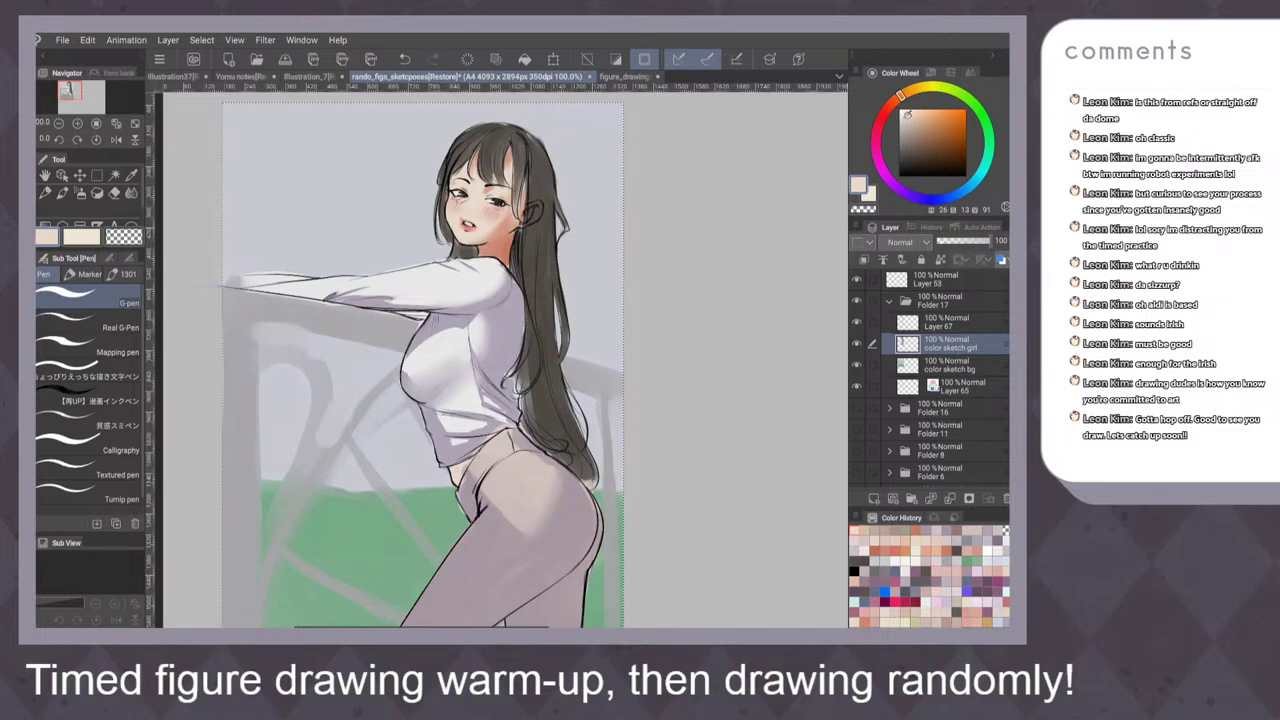
Recall the tans (30, 23, 84) and (30, 18, 73) from the color history and compare them on the waist
{"action": "left_click", "coordinate": [865, 531]}
{"action": "left_click", "coordinate": [876, 530]}
{"action": "left_click", "coordinate": [880, 529]}
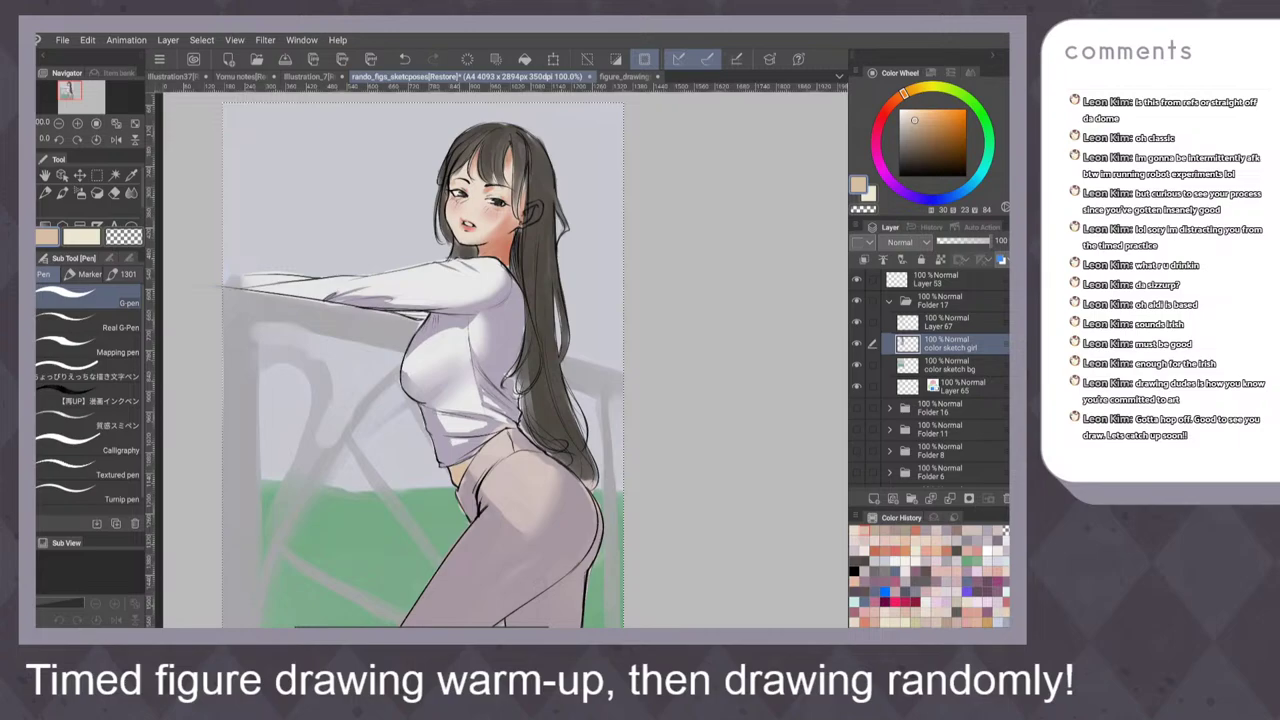
{"action": "scroll", "coordinate": [577, 421], "scroll_direction": "down", "scroll_amount": 1}
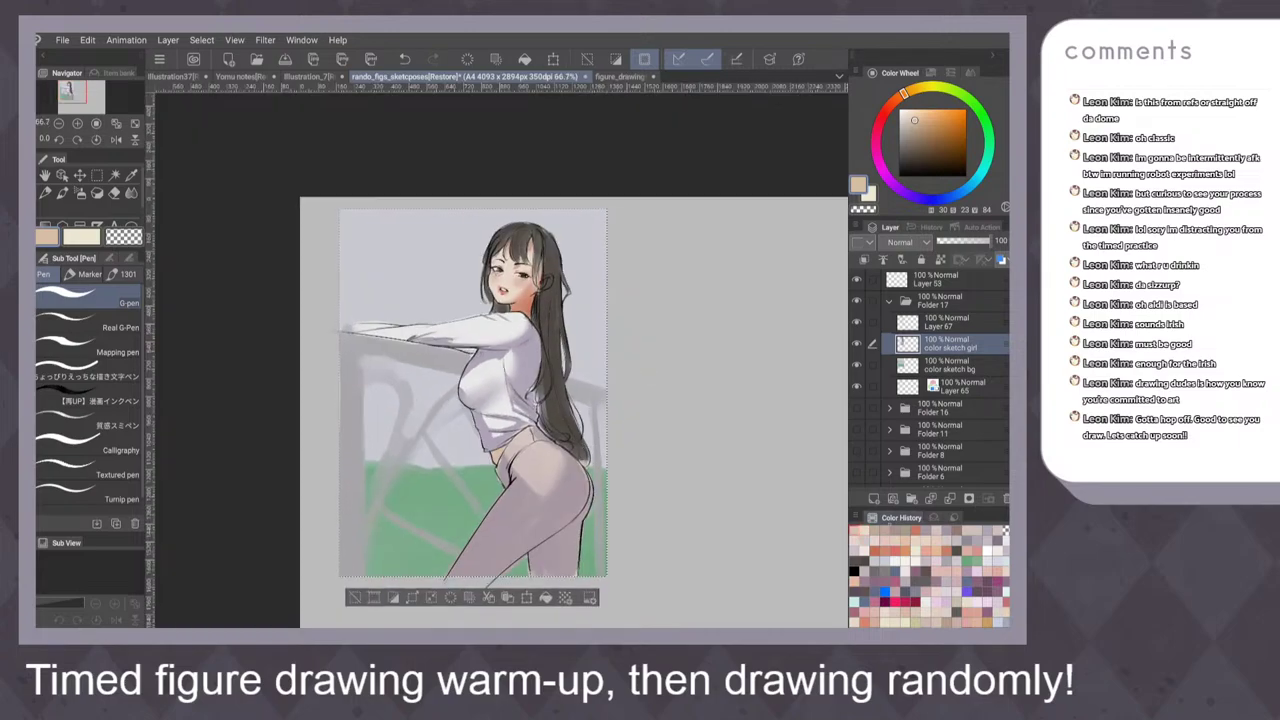
{"action": "left_click", "coordinate": [867, 531]}
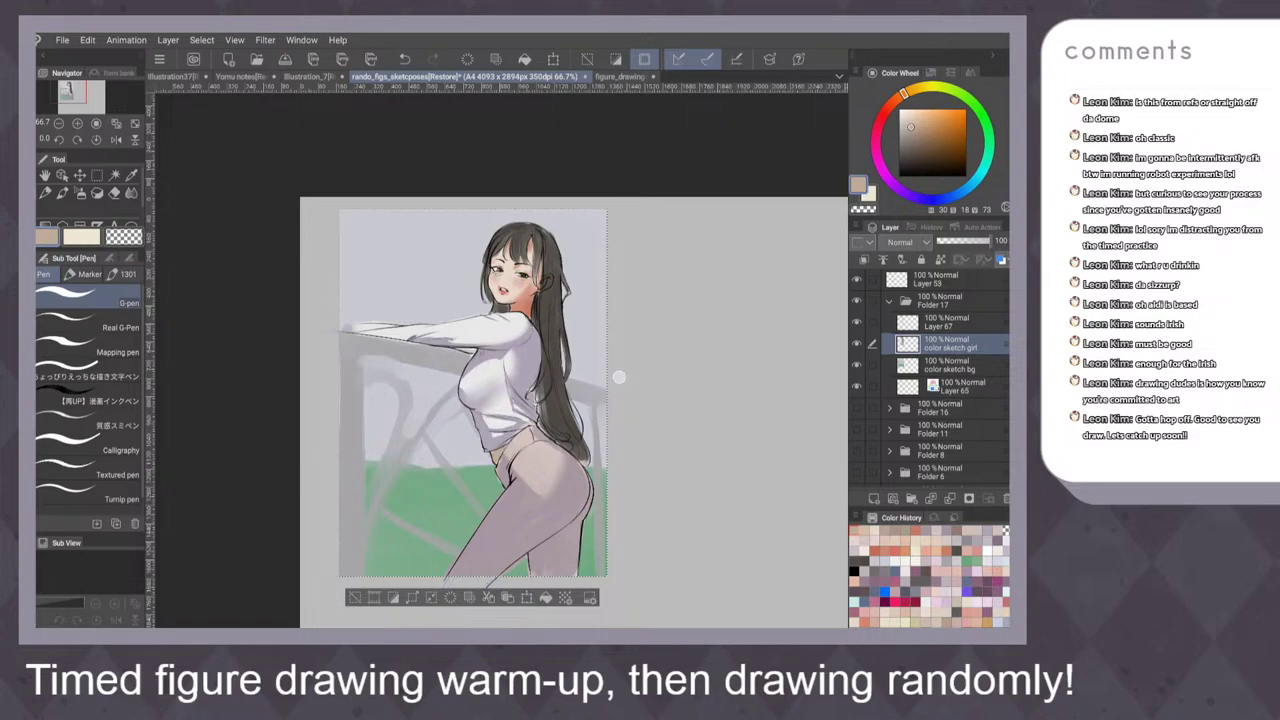
Sample the cheek's light skin tone, darken it to (25, 17, 77) and paint the bare waist with it
{"action": "scroll", "coordinate": [575, 423], "scroll_direction": "up", "scroll_amount": 3}
{"action": "left_click", "coordinate": [497, 158], "text": "alt"}
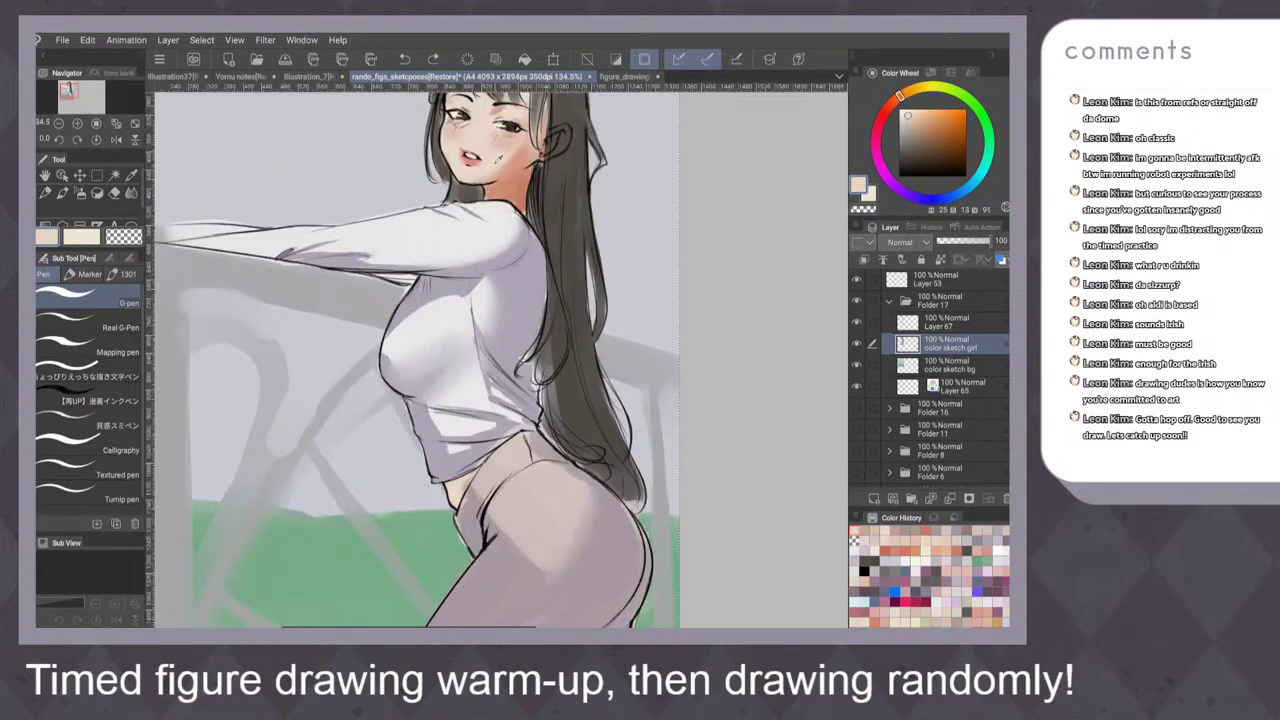
{"action": "left_click_drag", "start_coordinate": [909, 116], "coordinate": [914, 136]}
{"action": "mouse_move", "coordinate": [449, 483]}
{"action": "left_mouse_down"}
{"action": "mouse_move", "coordinate": [464, 481]}
{"action": "mouse_move", "coordinate": [459, 506]}
{"action": "mouse_move", "coordinate": [456, 489]}
{"action": "left_mouse_up"}
{"action": "left_click", "coordinate": [450, 488], "text": "alt"}
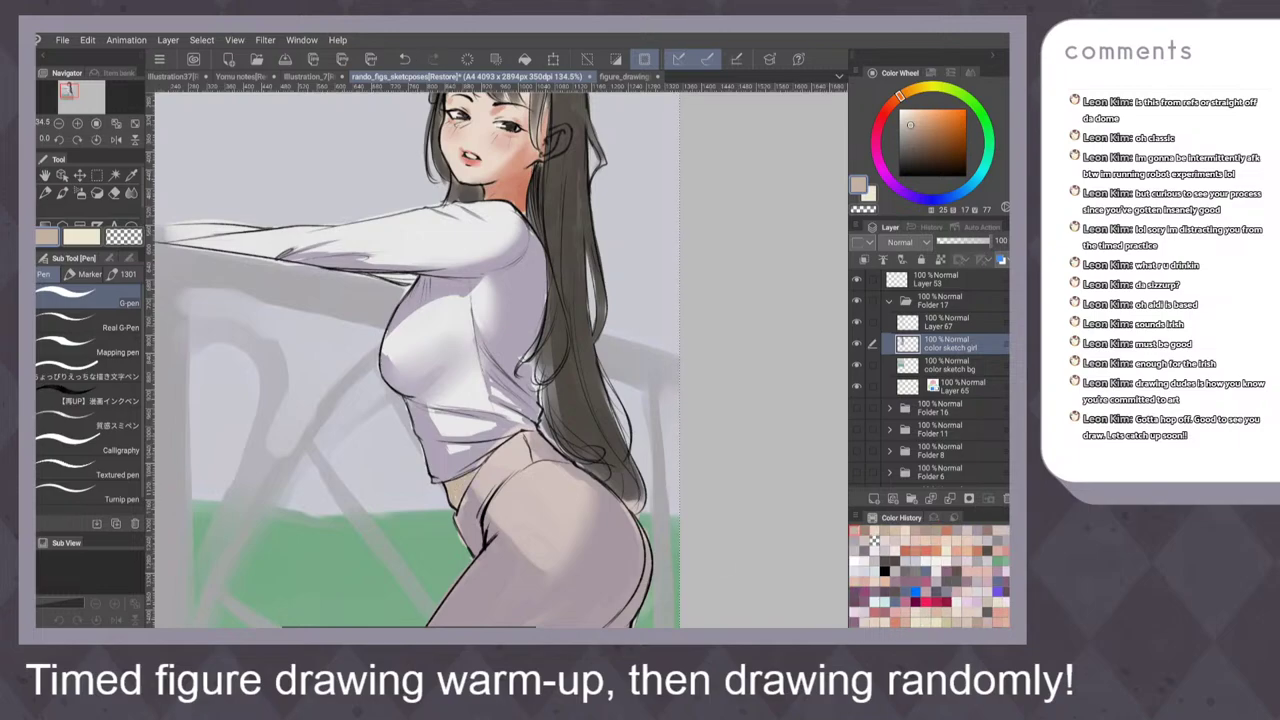
Shift the skin color to a yellower, lighter tone (36, 16, 88) and paint it over the waist with Dense watercolor
{"action": "left_click", "coordinate": [909, 91]}
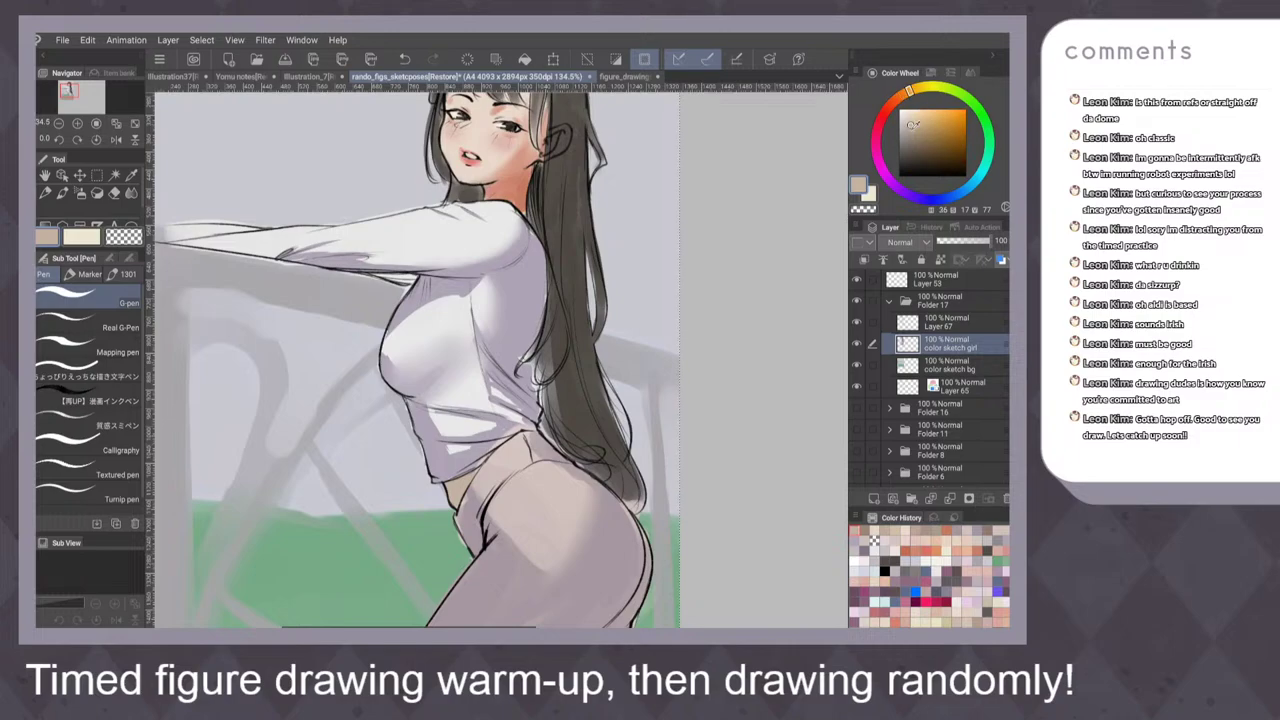
{"action": "left_click", "coordinate": [913, 118]}
{"action": "key", "text": "b"}
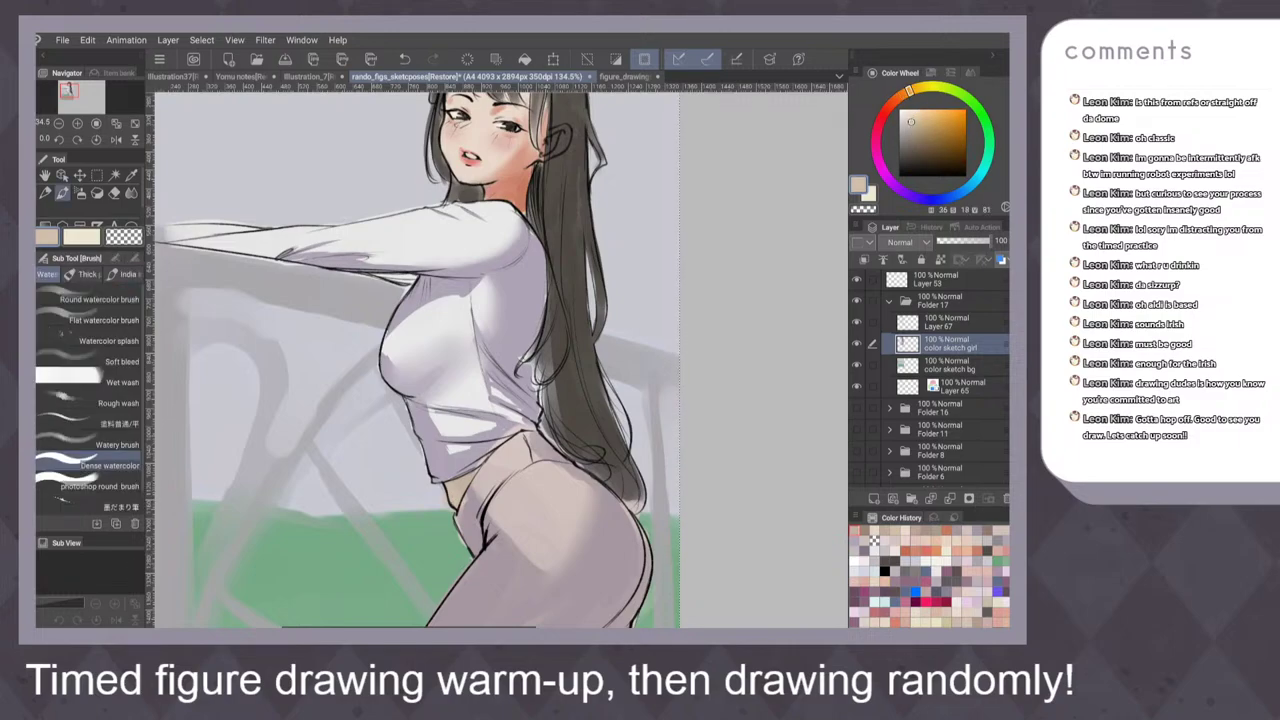
{"action": "key", "text": "ctrl+z"}
{"action": "left_click", "coordinate": [909, 117]}
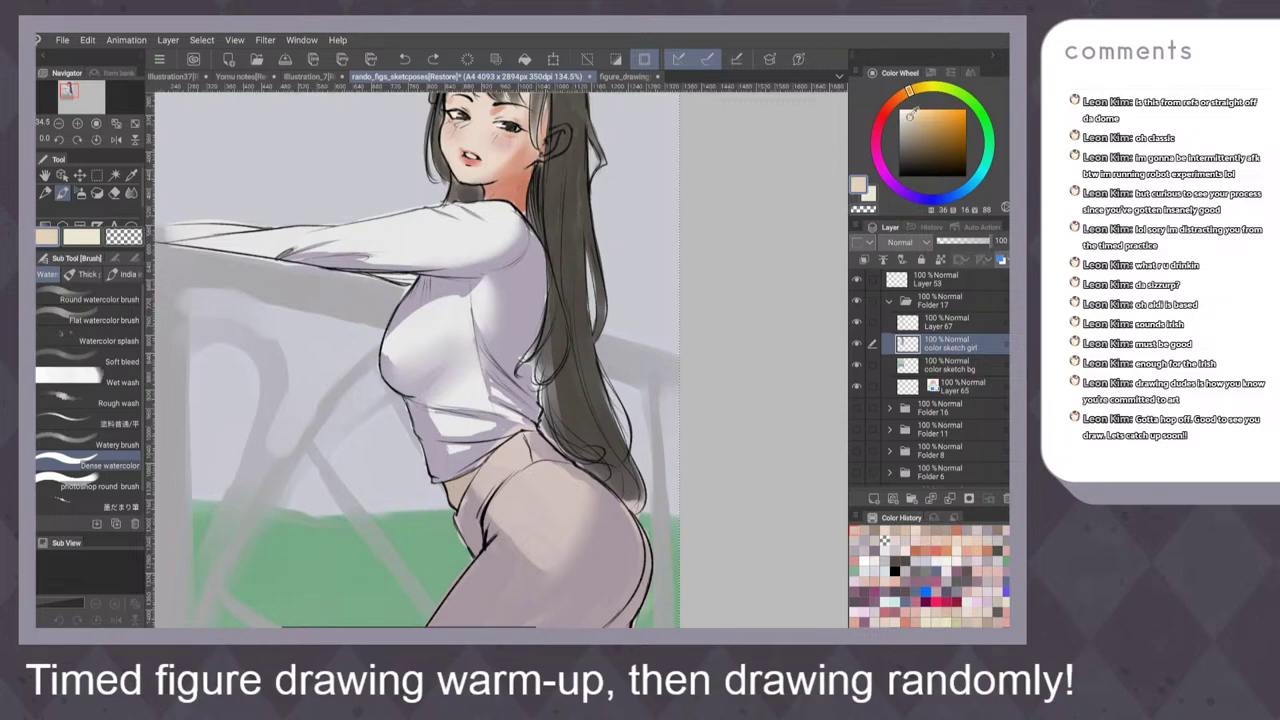
{"action": "left_click_drag", "start_coordinate": [452, 489], "coordinate": [455, 502]}
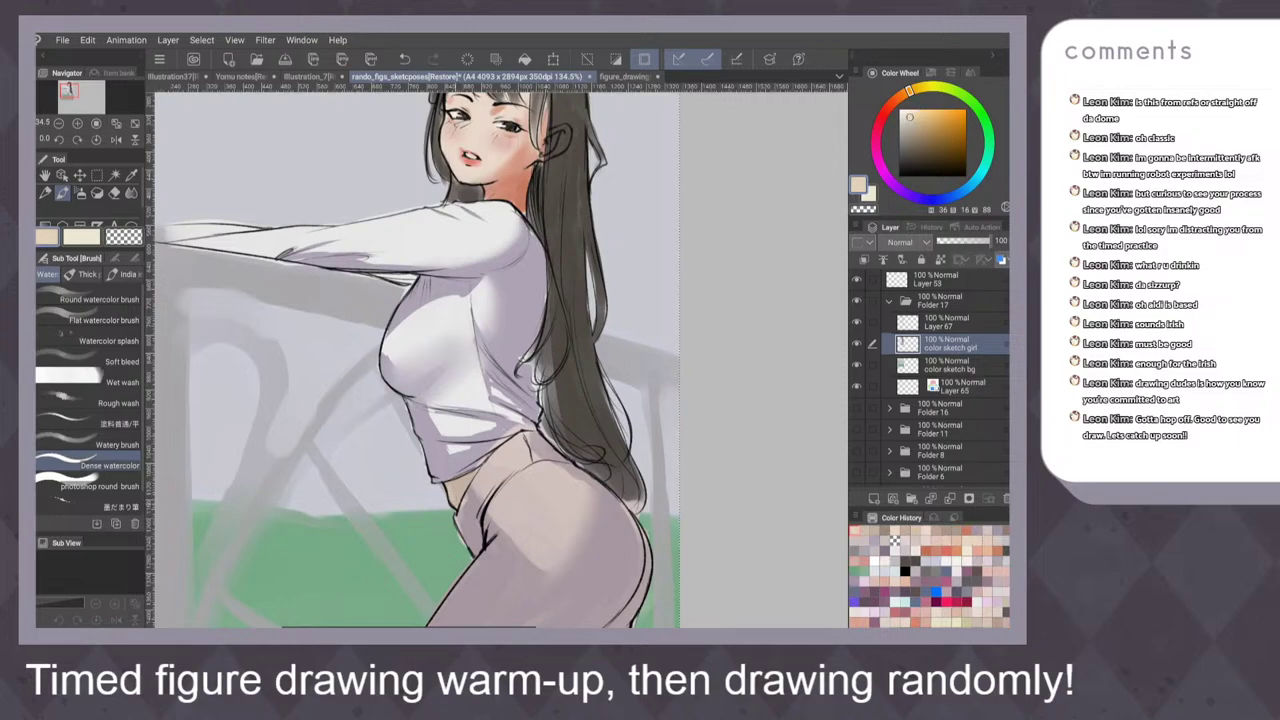
Switch to the thick-paint Paint and apply brush, check the whole figure mirrored and focus on the girl's face
{"action": "left_click", "coordinate": [100, 423]}
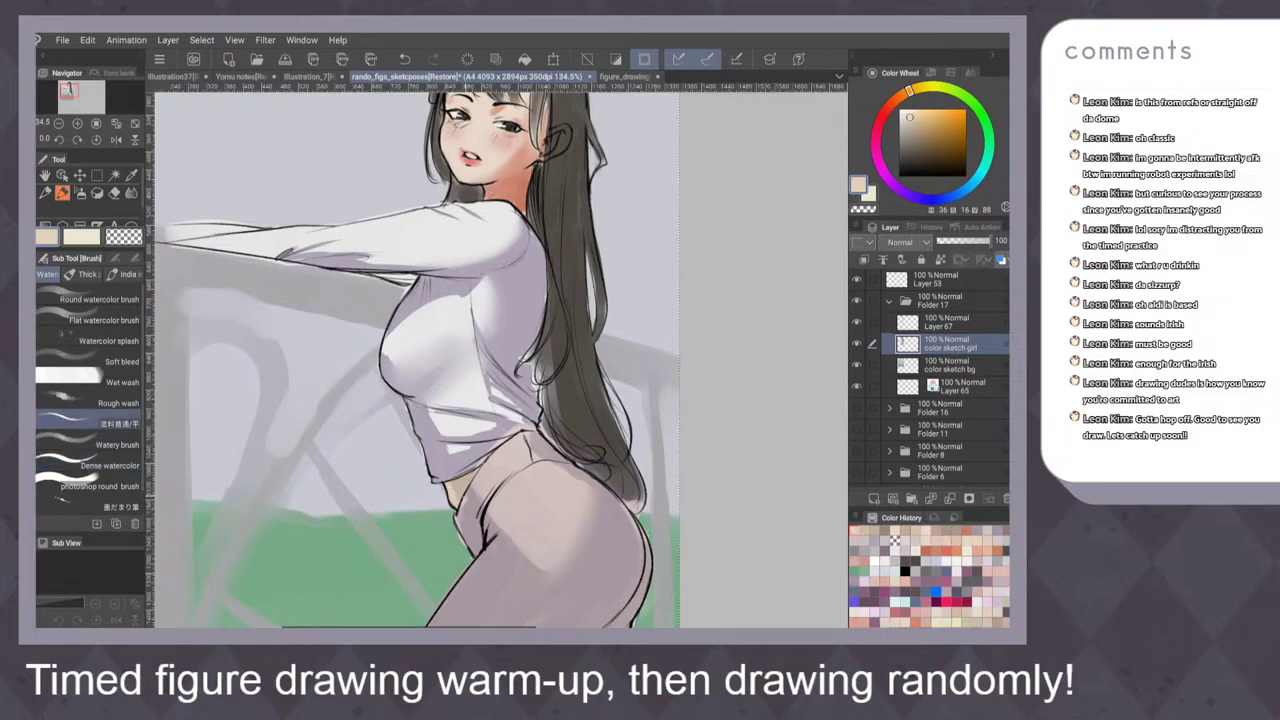
{"action": "left_click", "coordinate": [84, 274]}
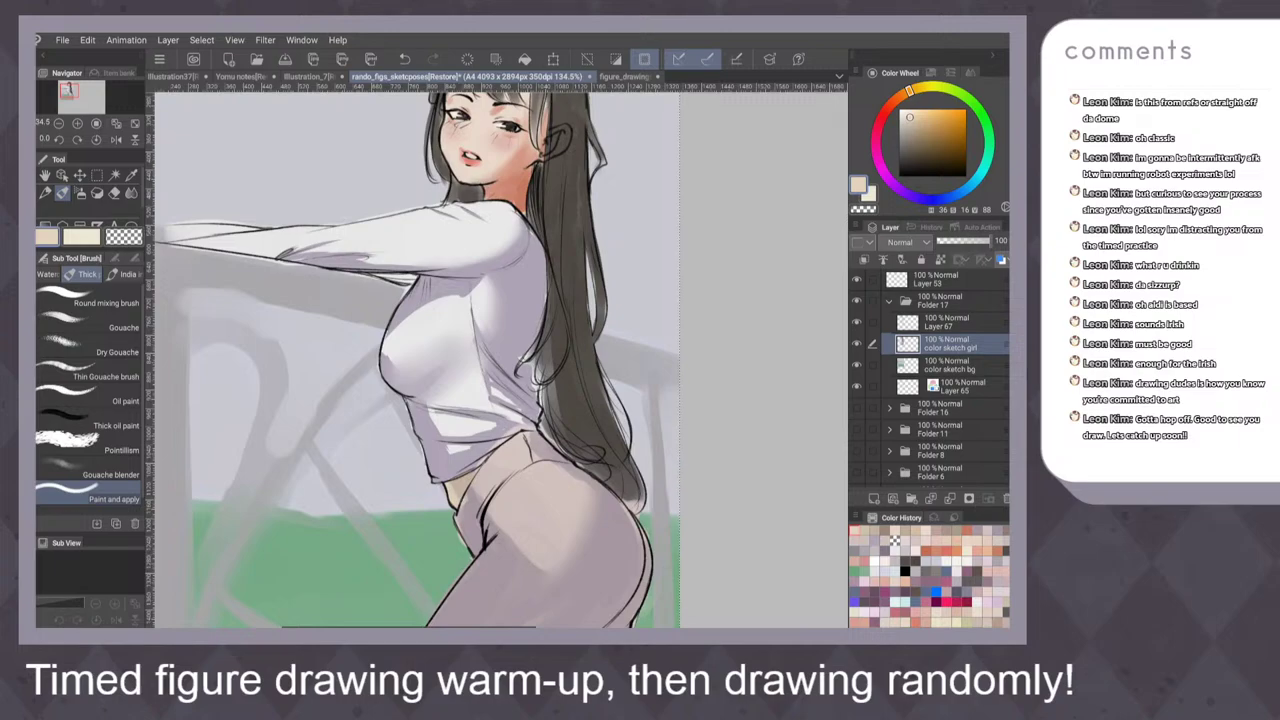
{"action": "key", "text": "ctrl+0"}
{"action": "key", "text": "h"}
{"action": "key", "text": "h"}
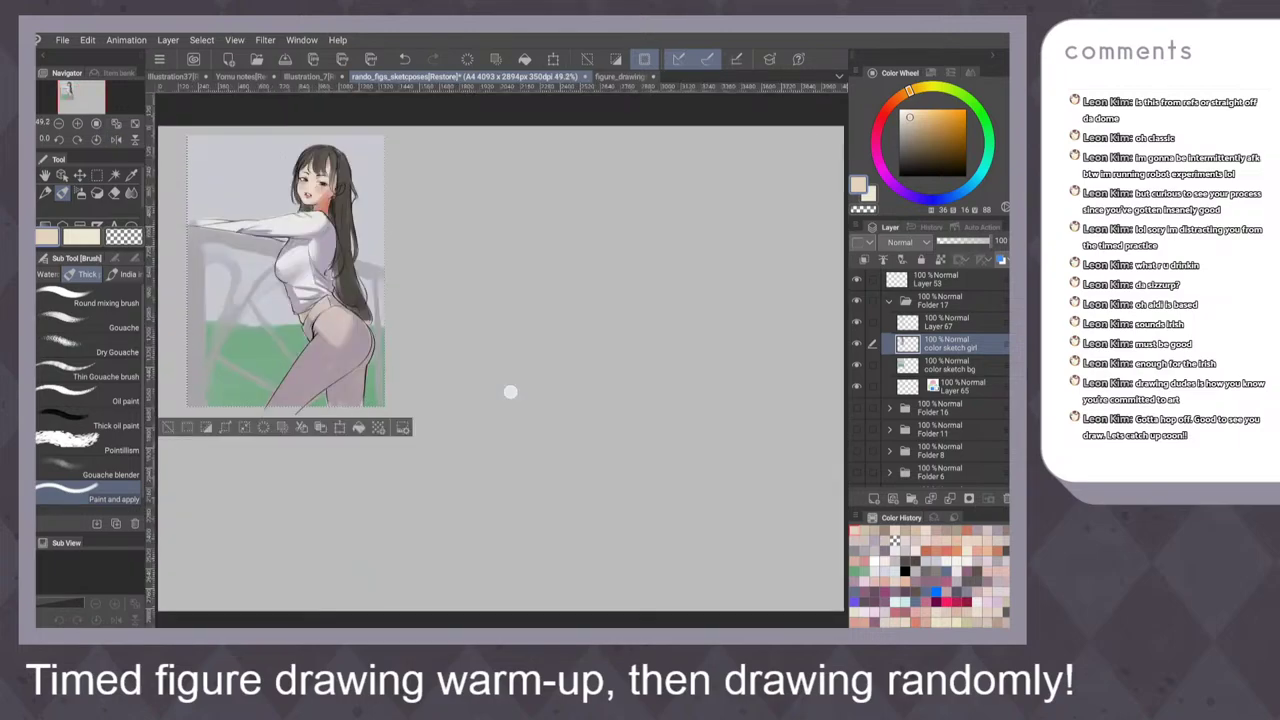
{"action": "scroll", "coordinate": [560, 317], "scroll_direction": "up", "scroll_amount": 5}
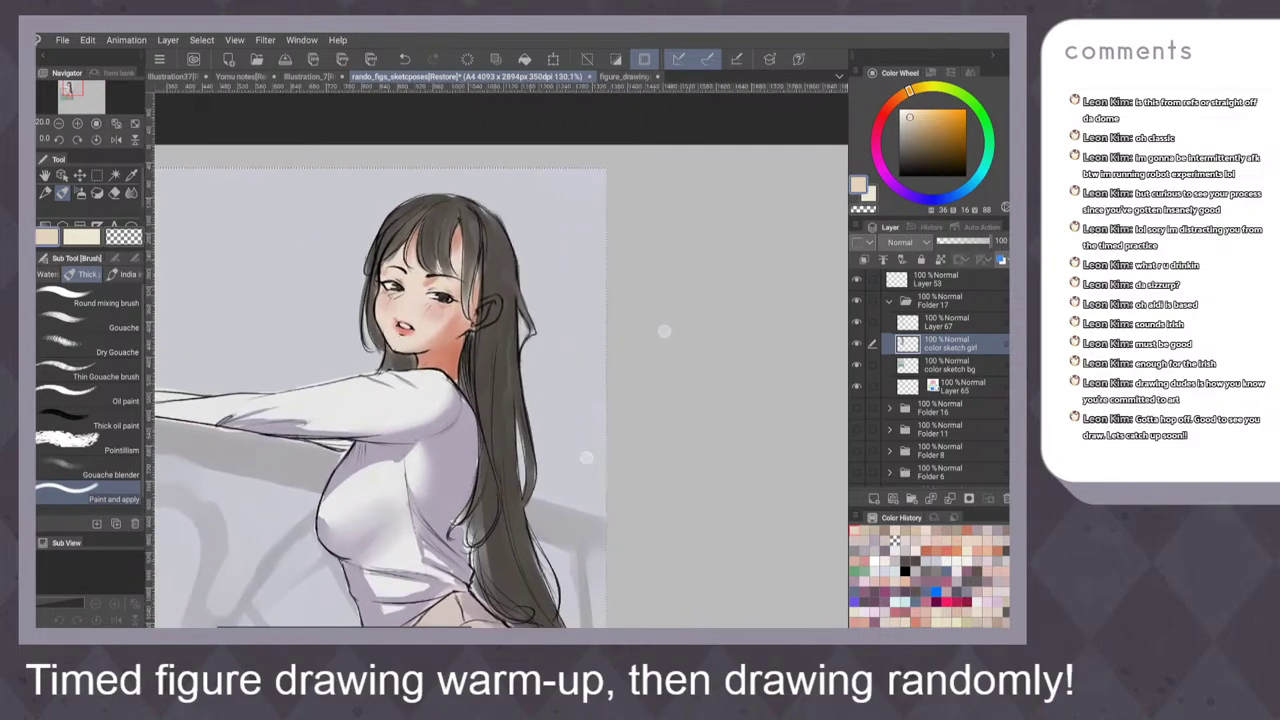
{"action": "scroll", "coordinate": [611, 326], "scroll_direction": "up", "scroll_amount": 2}
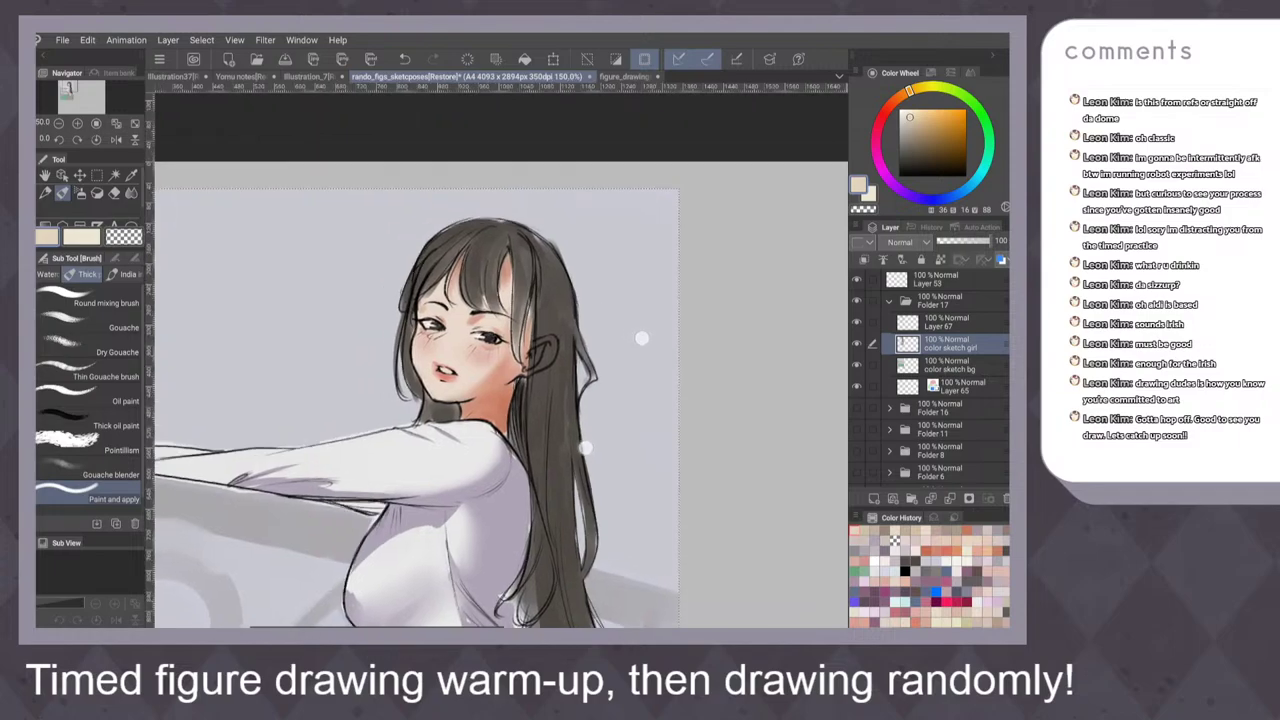
{"action": "scroll", "coordinate": [641, 338], "scroll_direction": "up", "scroll_amount": 2}
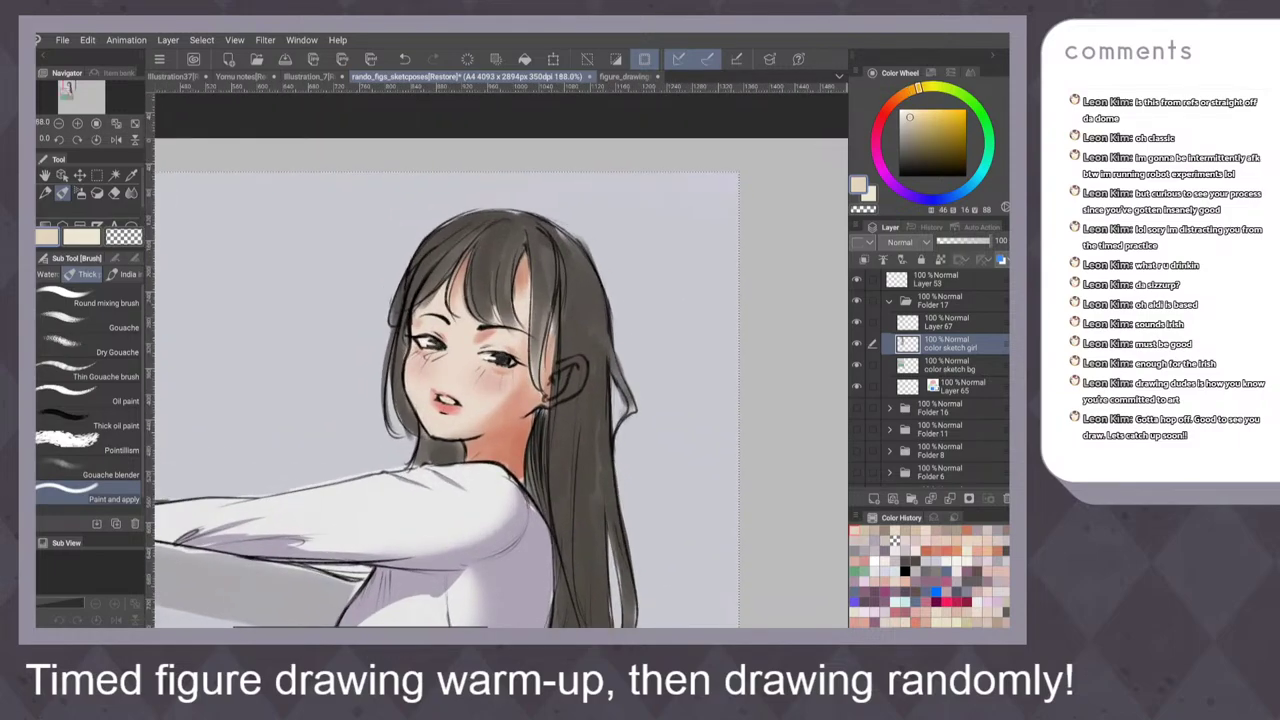
Lighten the paint color to a pale cream (41, 9, 93) and dab a highlight on the lips with photoshop round brush
{"action": "left_click", "coordinate": [913, 89]}
{"action": "left_click_drag", "start_coordinate": [909, 117], "coordinate": [905, 114]}
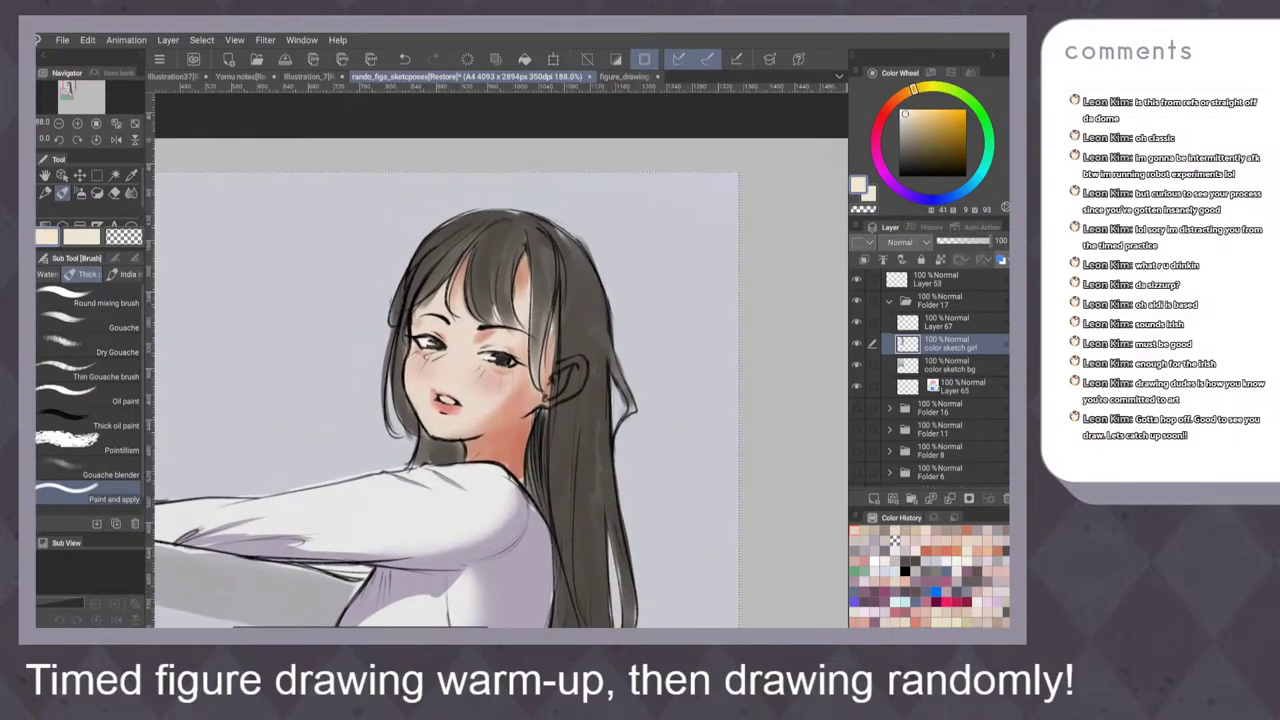
{"action": "key", "text": "b"}
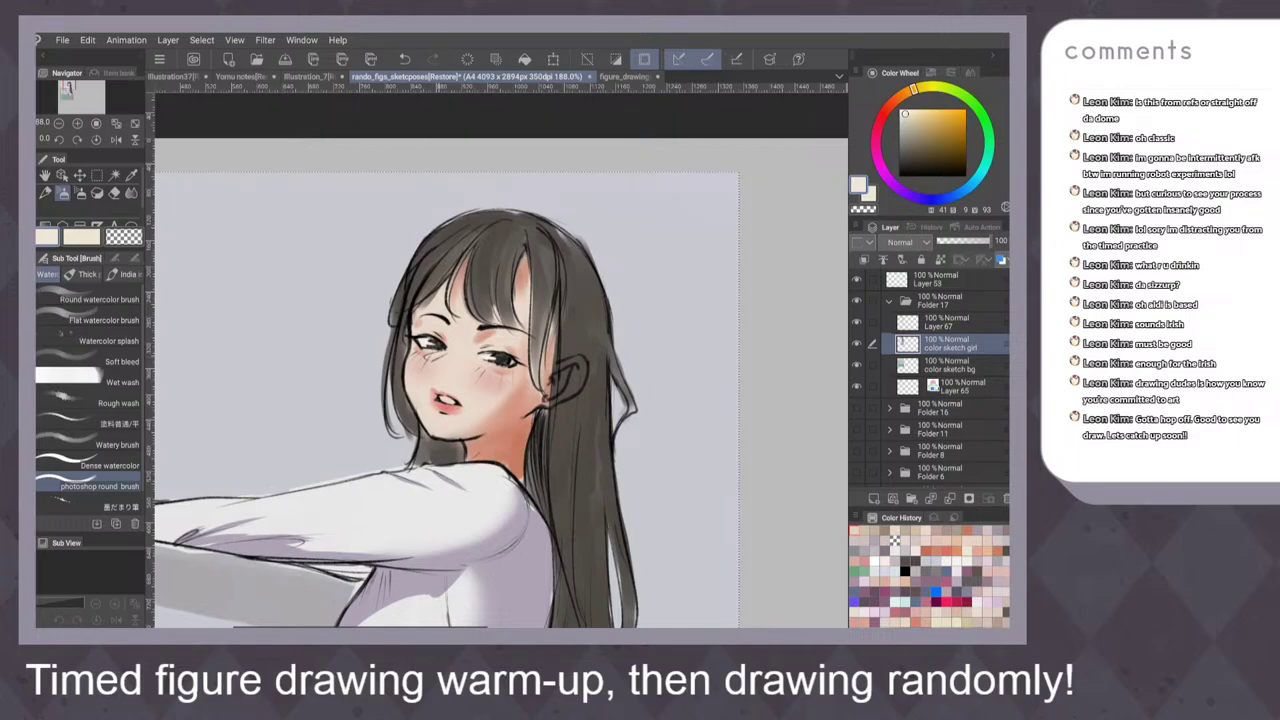
{"action": "left_click_drag", "start_coordinate": [440, 397], "coordinate": [444, 399]}
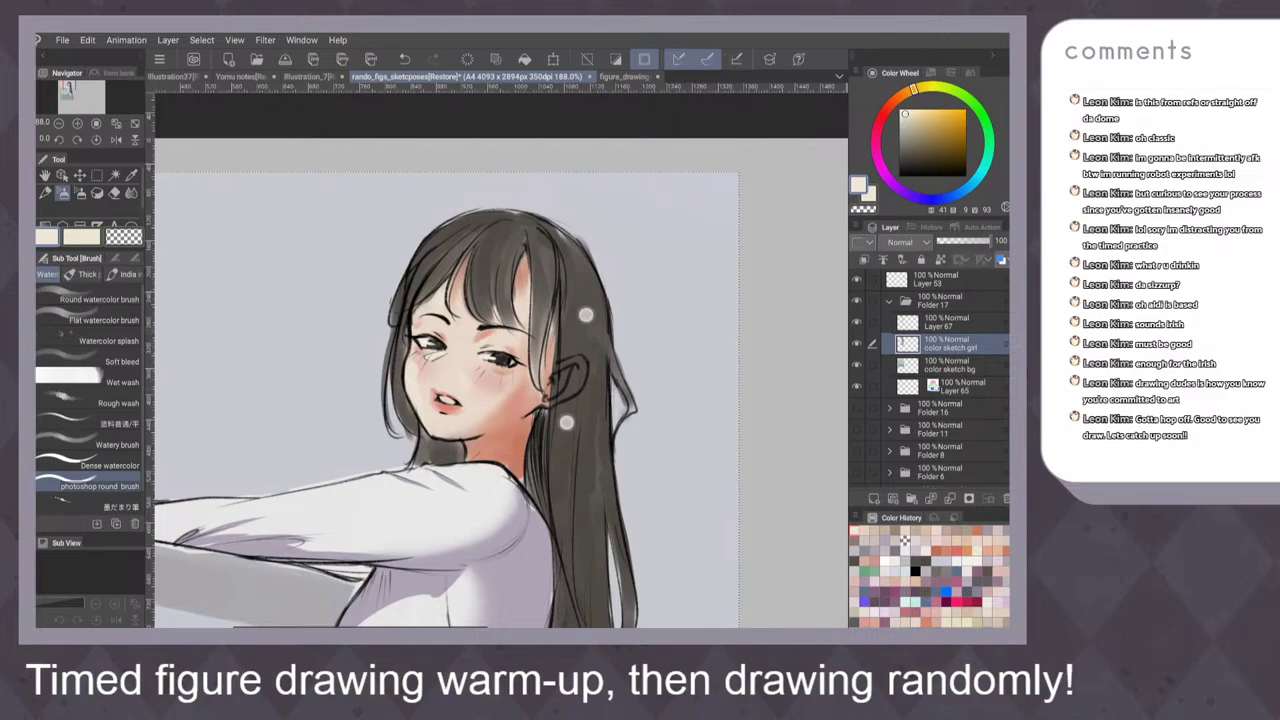
Examine the girl's face and upper body in mirrored and normal view
{"action": "scroll", "coordinate": [576, 368], "scroll_direction": "down", "scroll_amount": 3}
{"action": "scroll", "coordinate": [588, 386], "scroll_direction": "down", "scroll_amount": 3}
{"action": "key", "text": "h"}
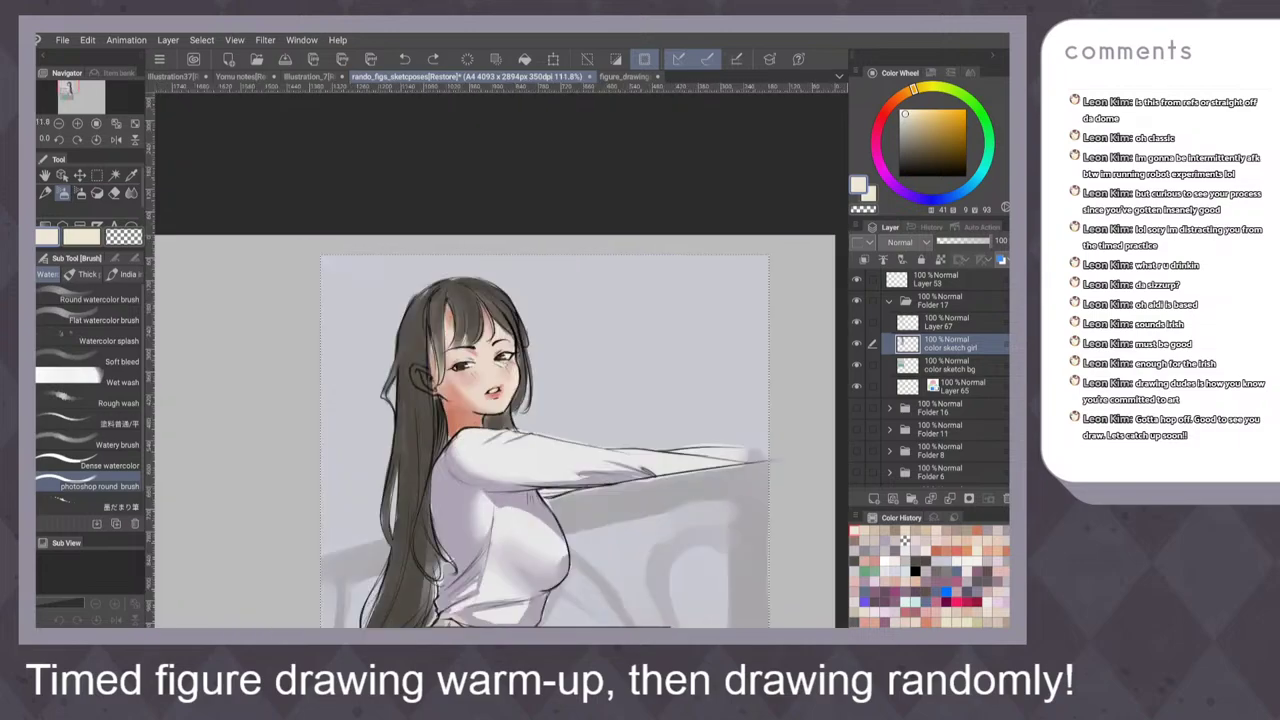
{"action": "key", "text": "h"}
{"action": "left_click_drag", "start_coordinate": [495, 370], "coordinate": [490, 378]}
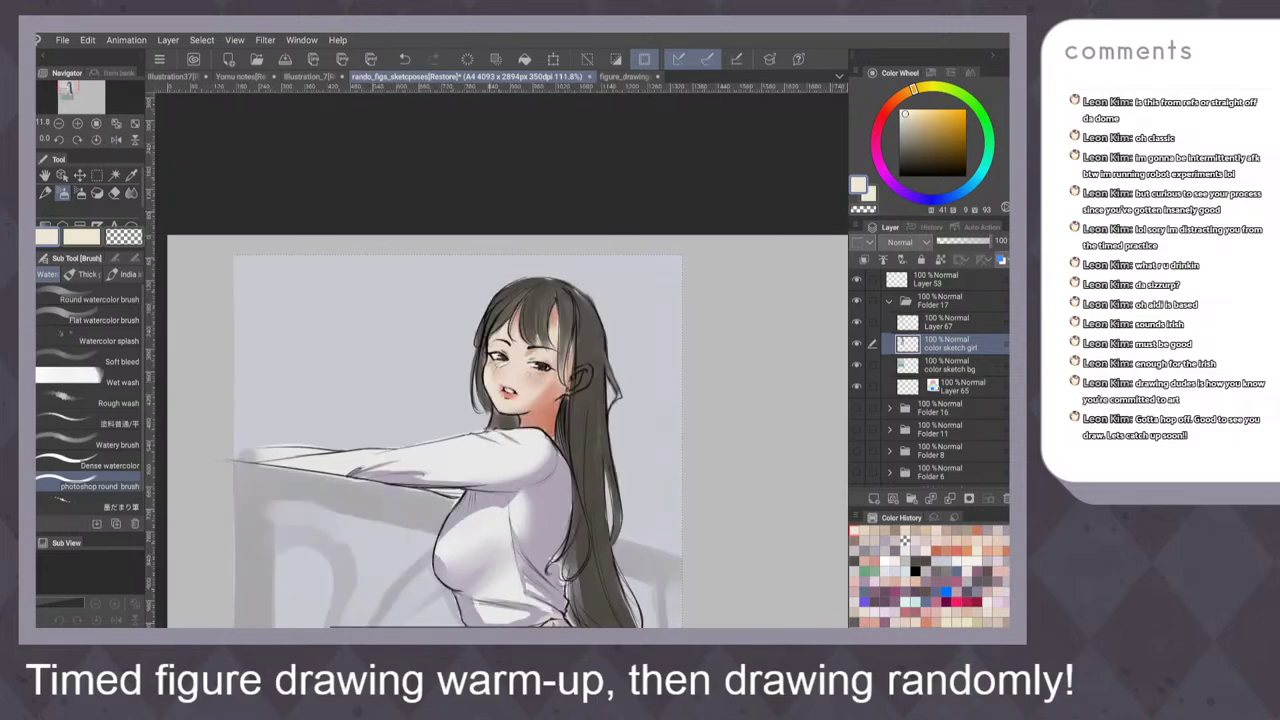
{"action": "scroll", "coordinate": [480, 420], "scroll_direction": "down", "scroll_amount": 1}
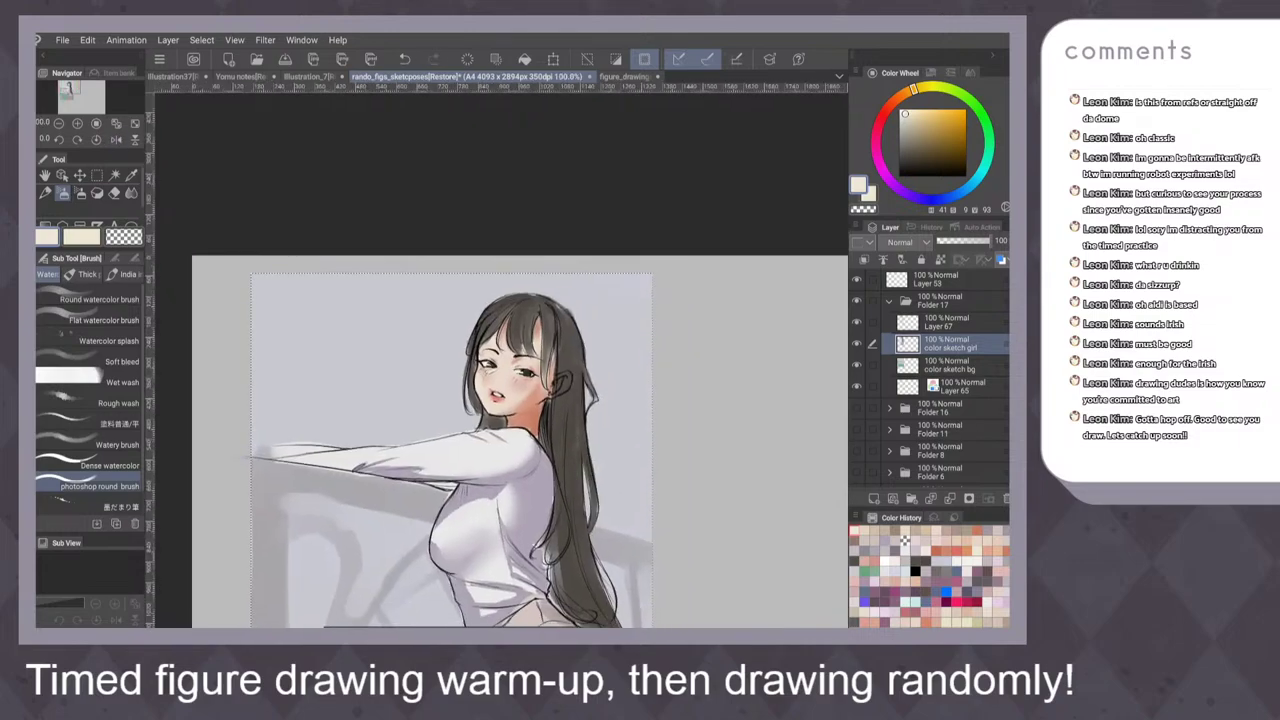
{"action": "key", "text": "h"}
Save the restored canvas, overwriting the original rando_figs_sketcposes file
{"action": "key", "text": "ctrl+0"}
{"action": "key", "text": "ctrl+s"}
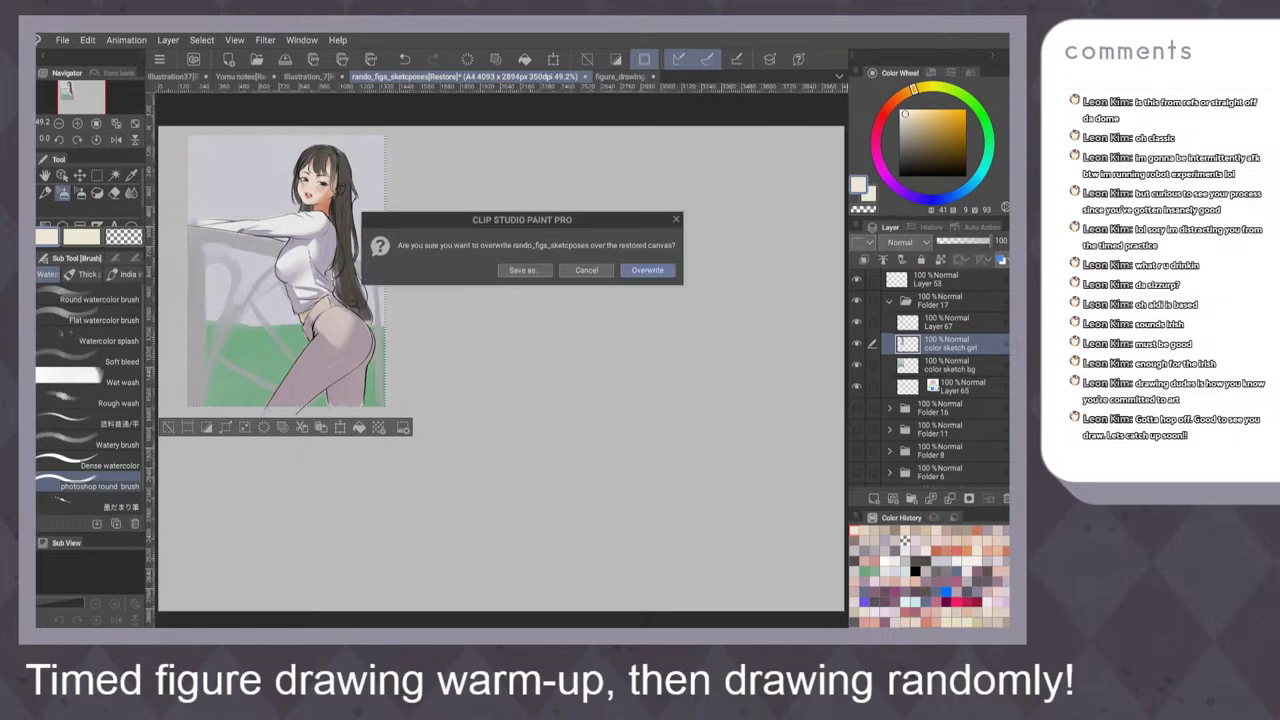
{"action": "key", "text": "Return"}
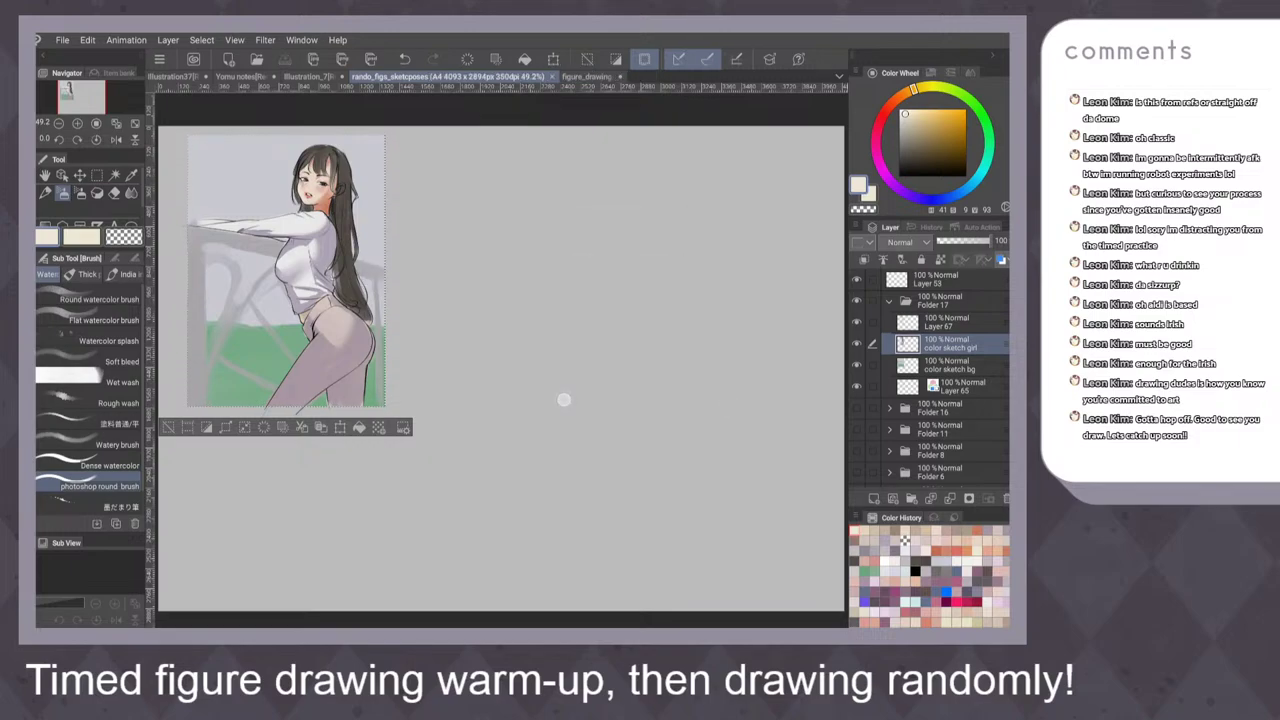
{"action": "left_click_drag", "start_coordinate": [666, 386], "coordinate": [523, 578]}
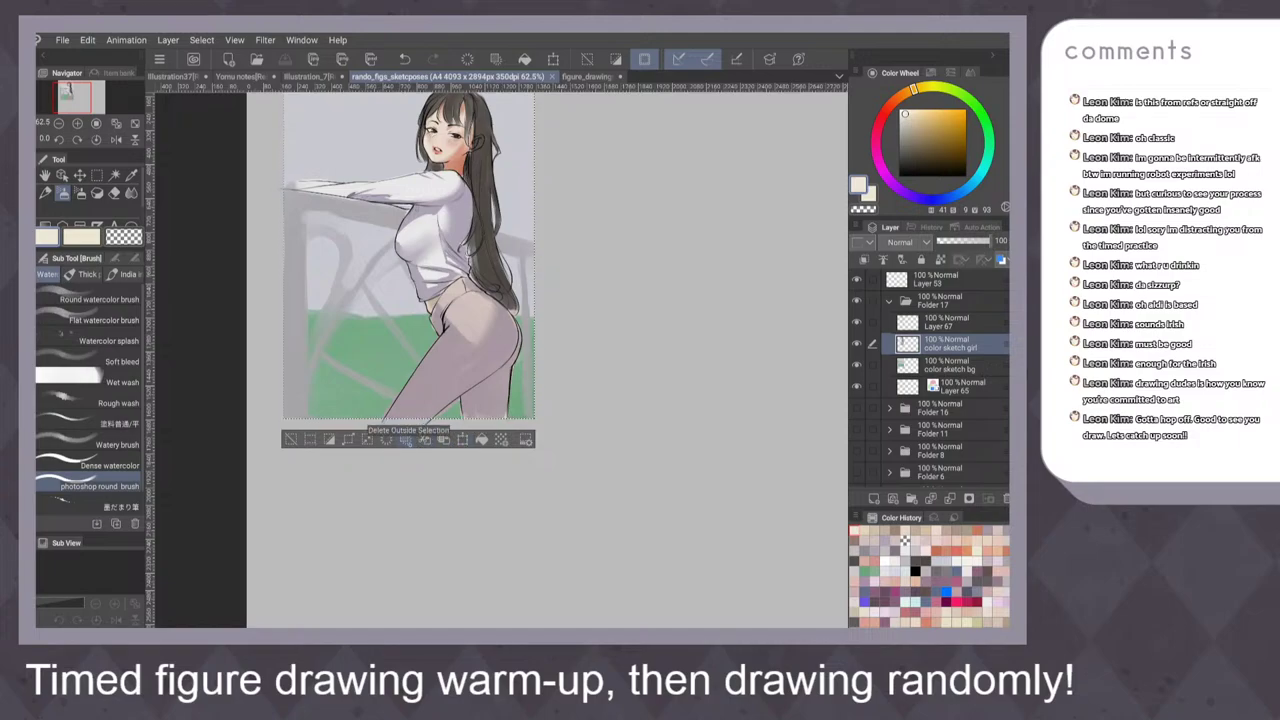
{"action": "left_click", "coordinate": [405, 440]}
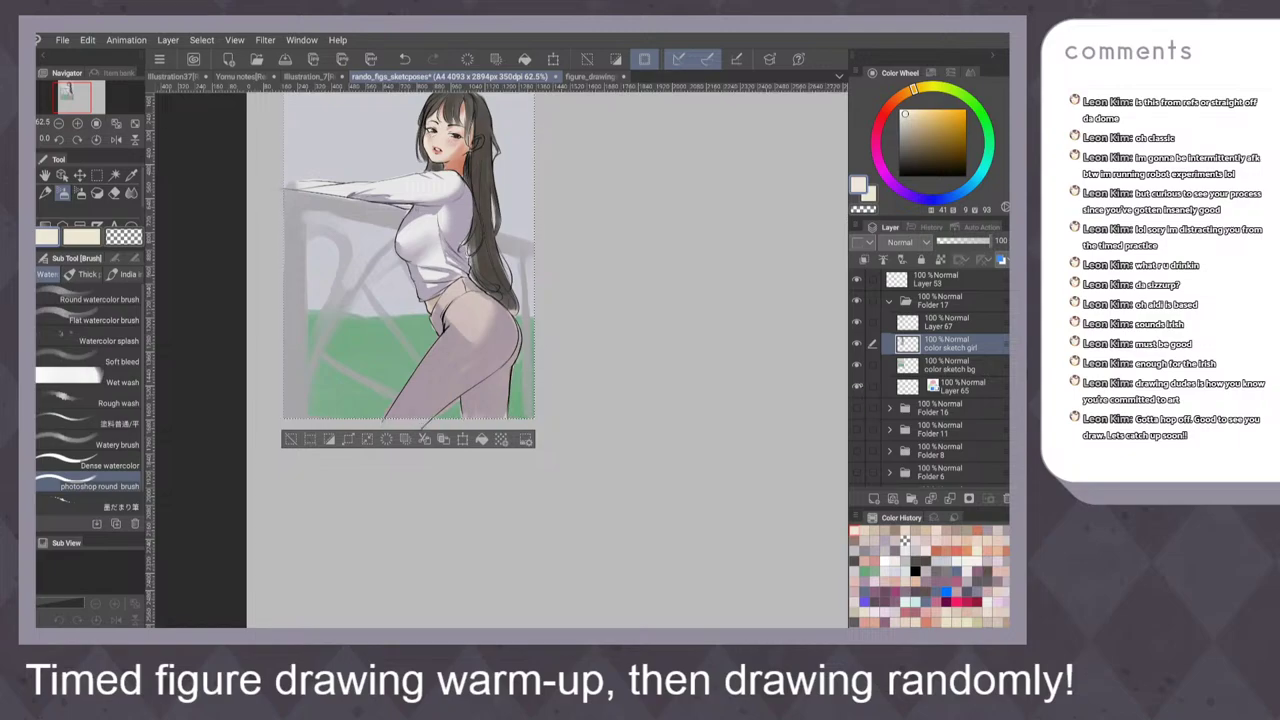
{"action": "left_click", "coordinate": [858, 407]}
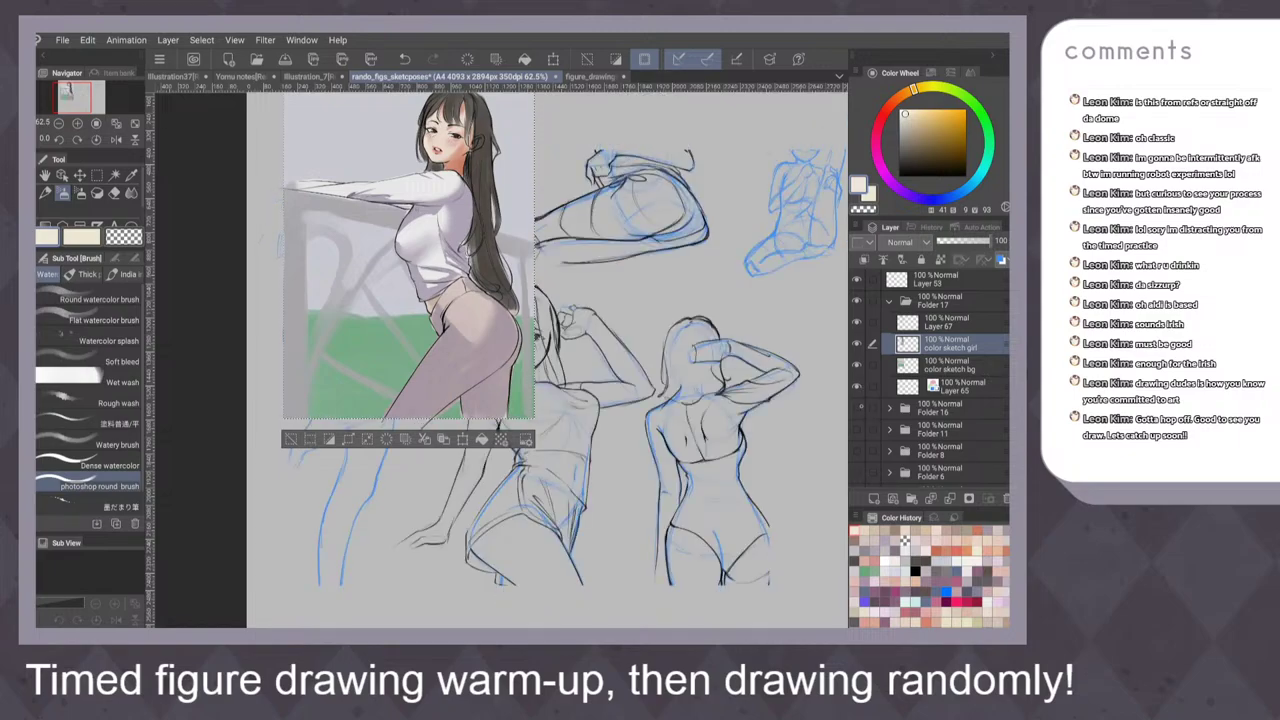
{"action": "key", "text": "ctrl+z"}
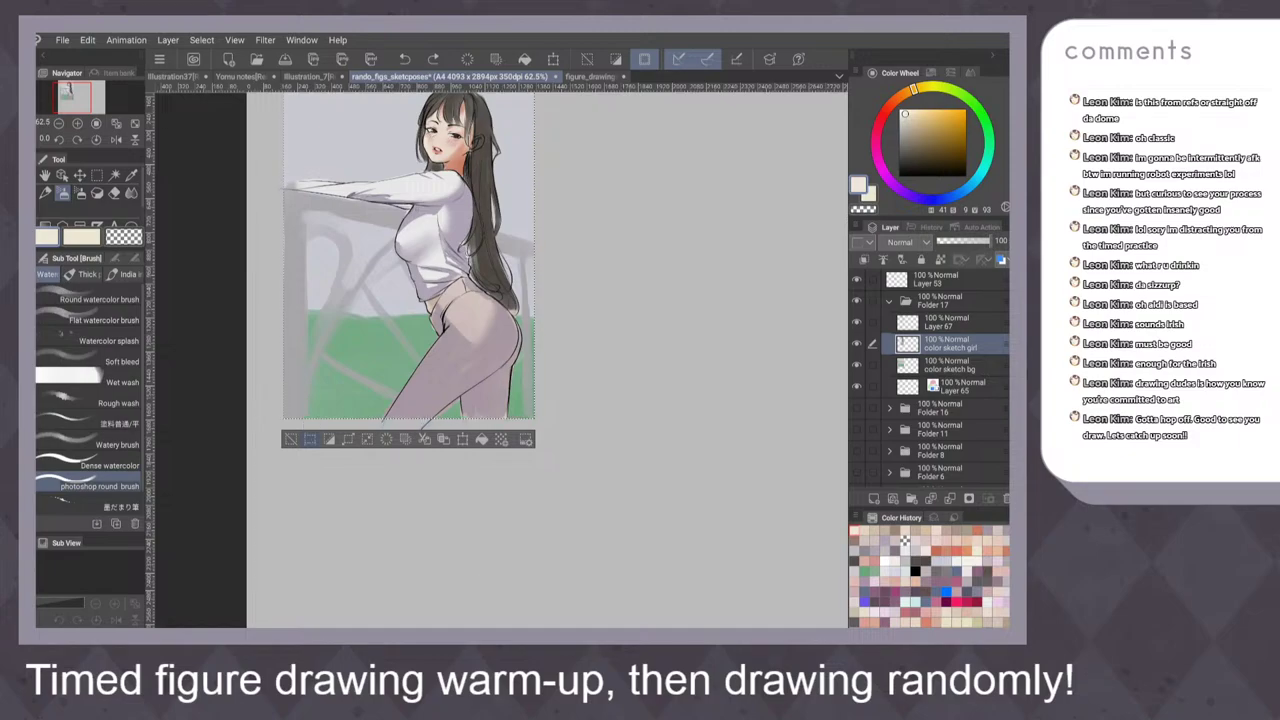
Crop the canvas to the selected illustration and start a flattened PNG export to device storage
{"action": "left_click", "coordinate": [310, 440]}
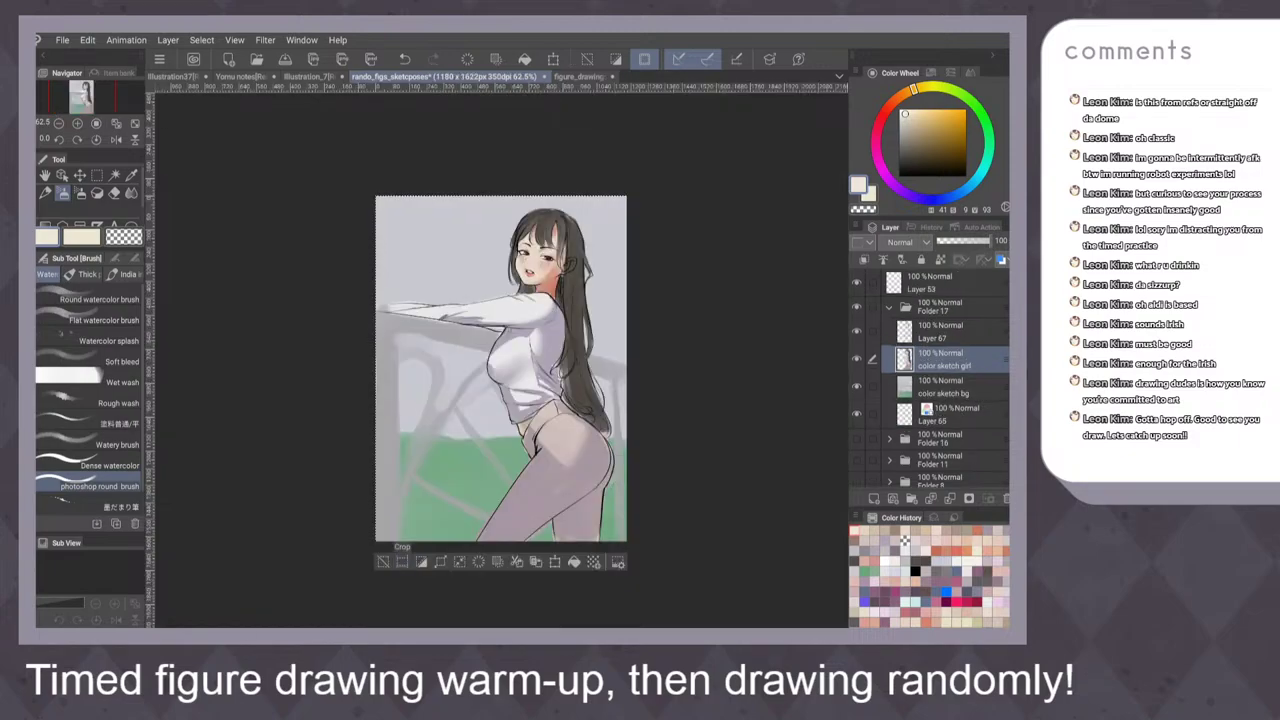
{"action": "scroll", "coordinate": [551, 352], "scroll_direction": "up", "scroll_amount": 1}
{"action": "left_click", "coordinate": [126, 40]}
{"action": "mouse_move", "coordinate": [62, 40]}
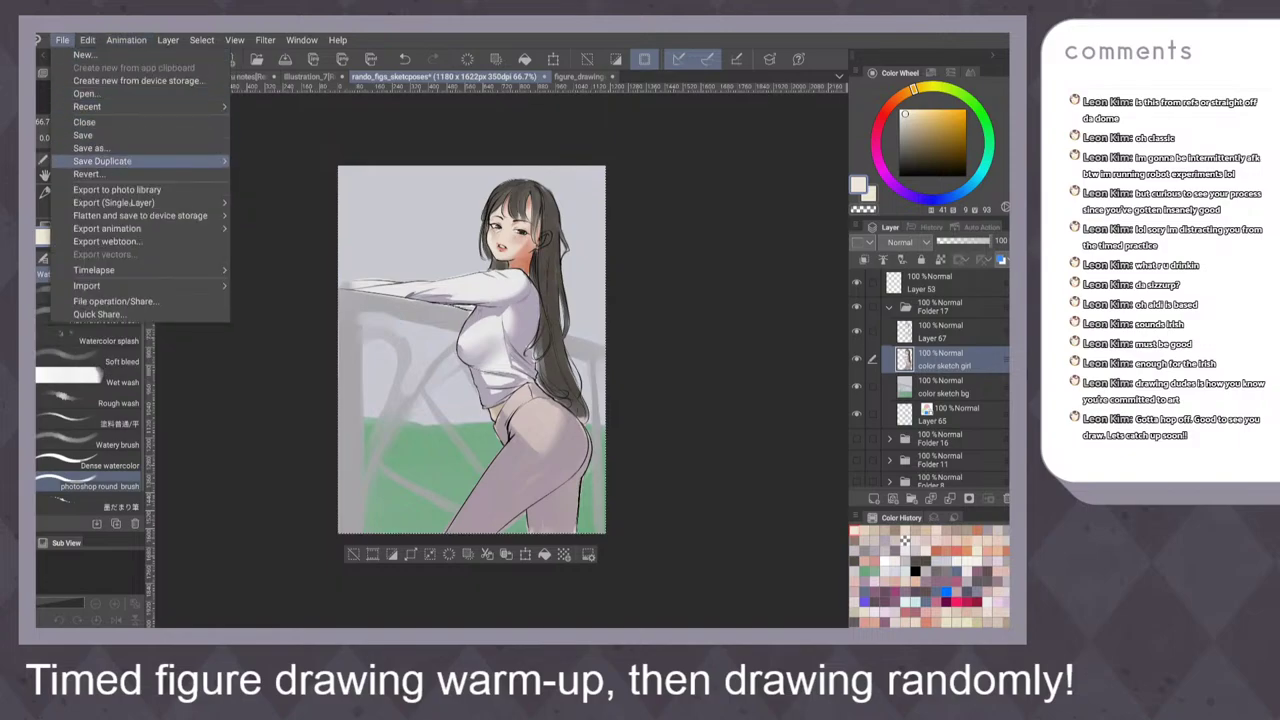
{"action": "mouse_move", "coordinate": [140, 216]}
{"action": "left_click", "coordinate": [276, 243]}
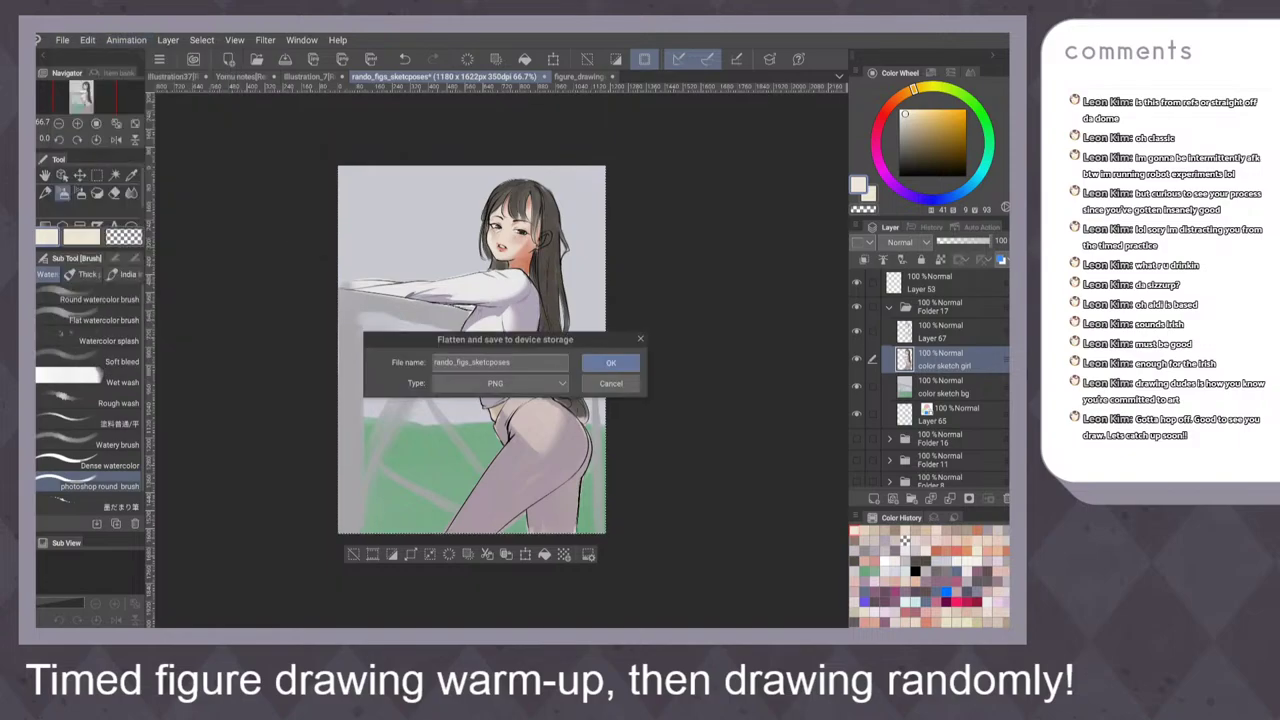
Name the flattened PNG "just athing", accept 100% scale with the given export settings, and save it in Downloads
{"action": "left_click", "coordinate": [546, 364]}
{"action": "key", "text": "Return"}
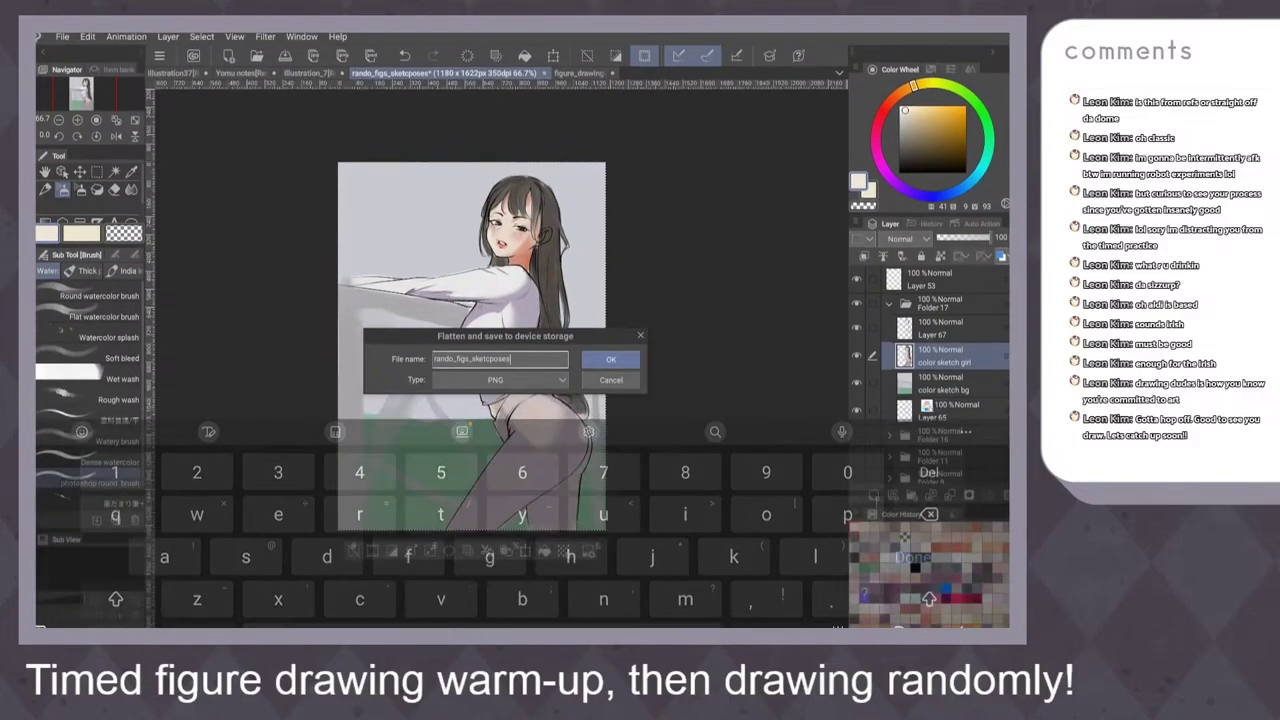
{"action": "type", "text": "just athin"}
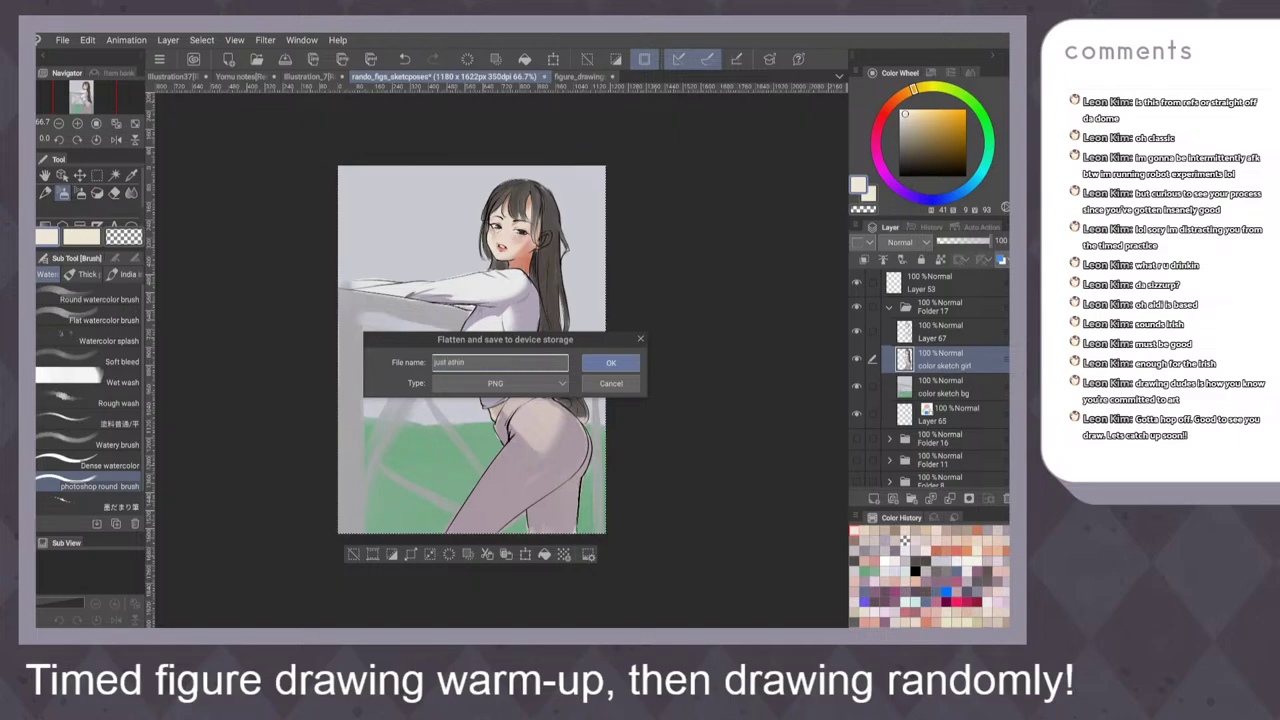
{"action": "key", "text": "Return"}
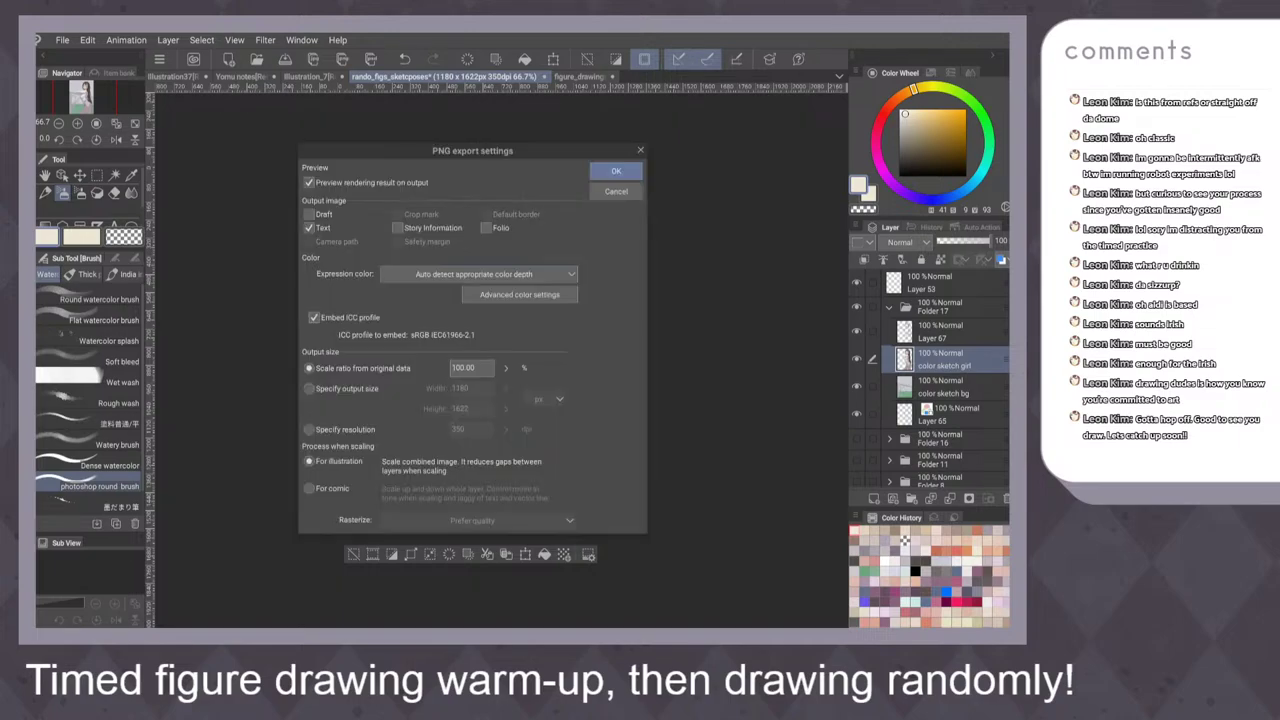
{"action": "key", "text": "Return"}
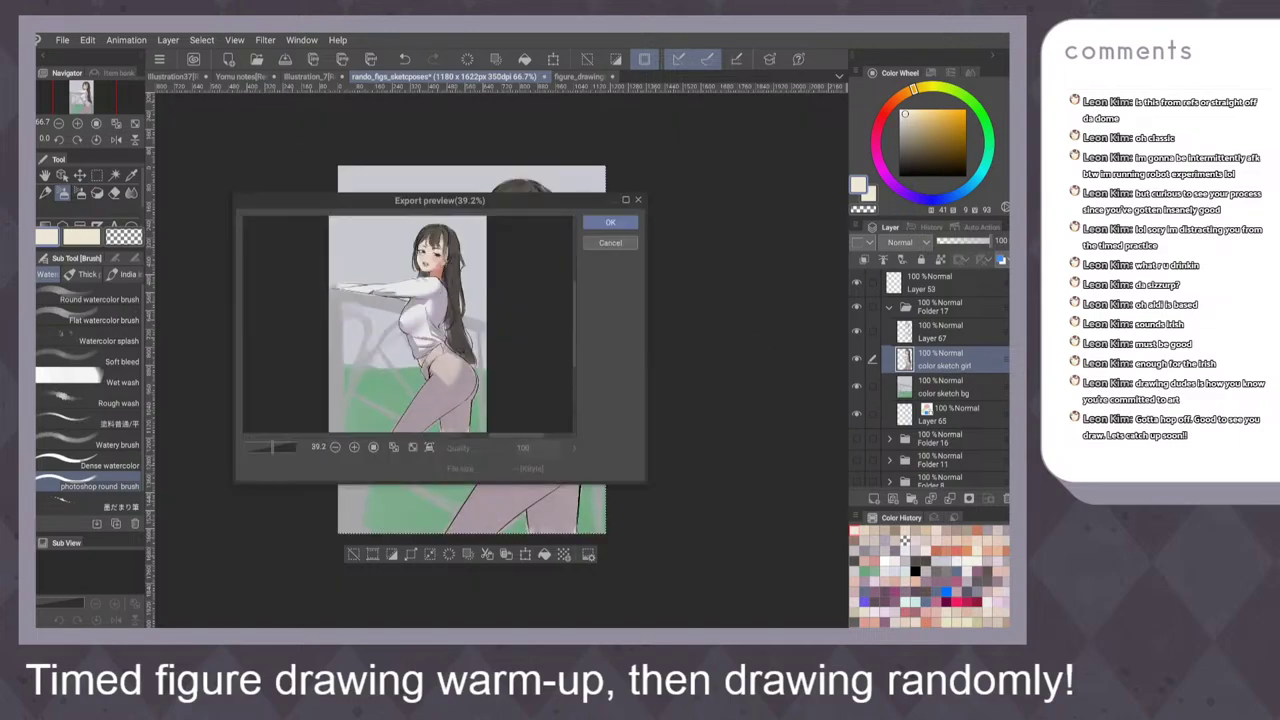
{"action": "key", "text": "Return"}
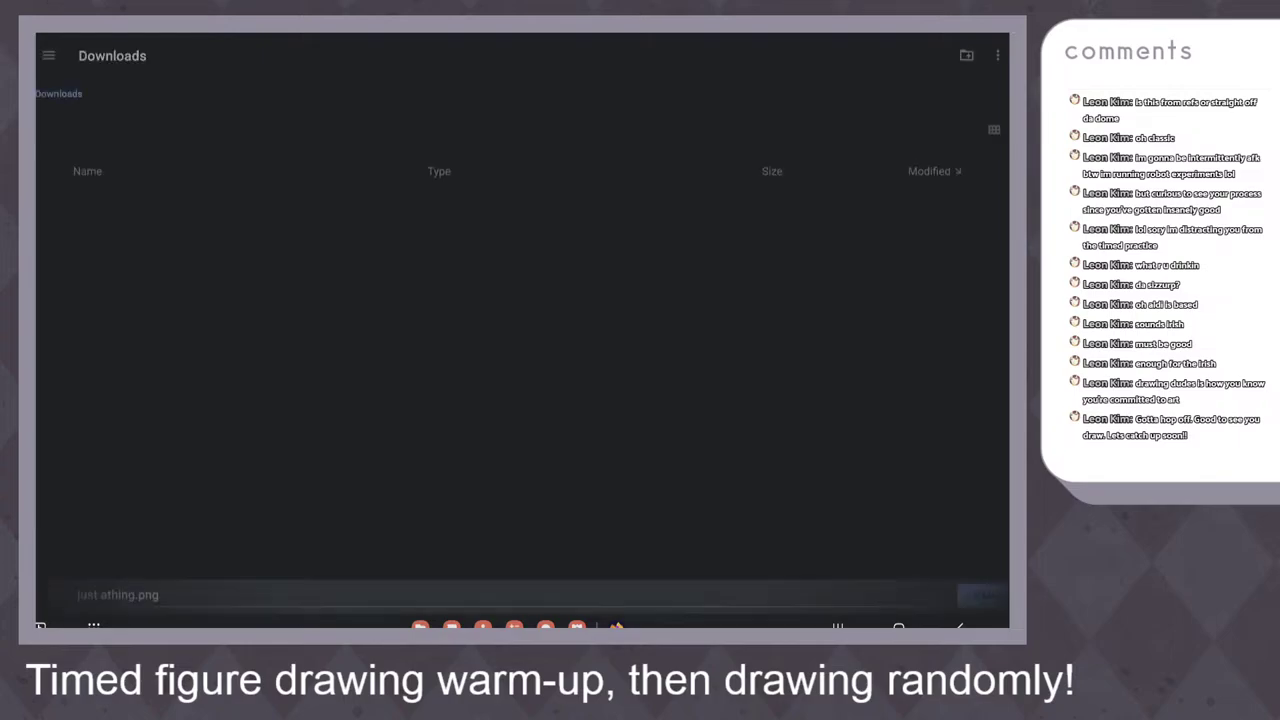
{"action": "key", "text": "Return"}
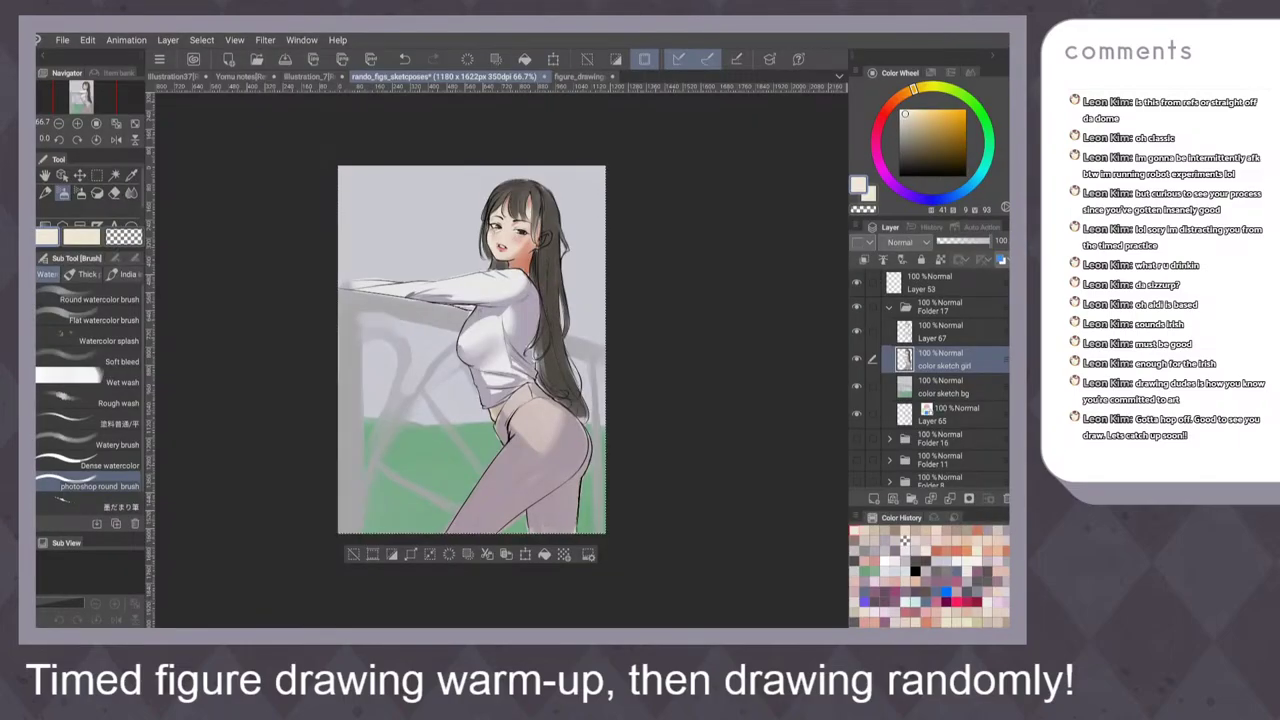
Undo the crop to restore the full sketch page and clear the selection around the illustration
{"action": "key", "text": "ctrl+0"}
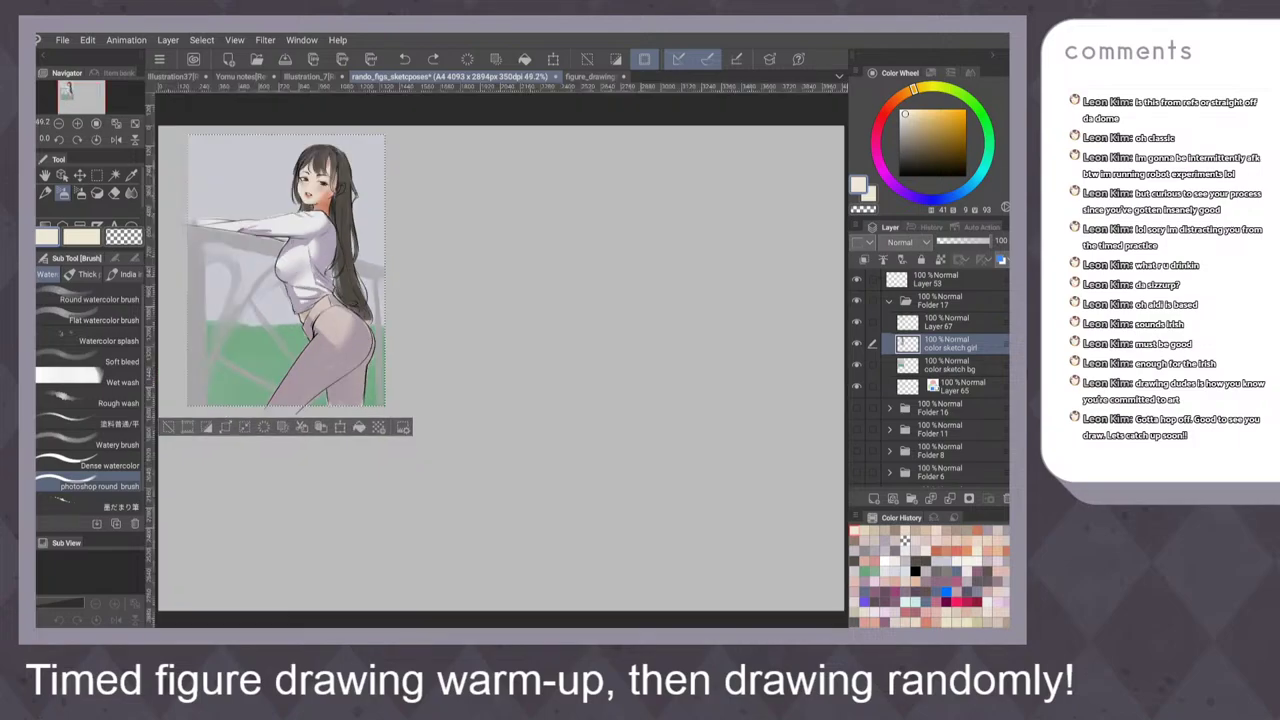
{"action": "key", "text": "ctrl+d"}
{"action": "scroll", "coordinate": [385, 364], "scroll_direction": "up", "scroll_amount": 4}
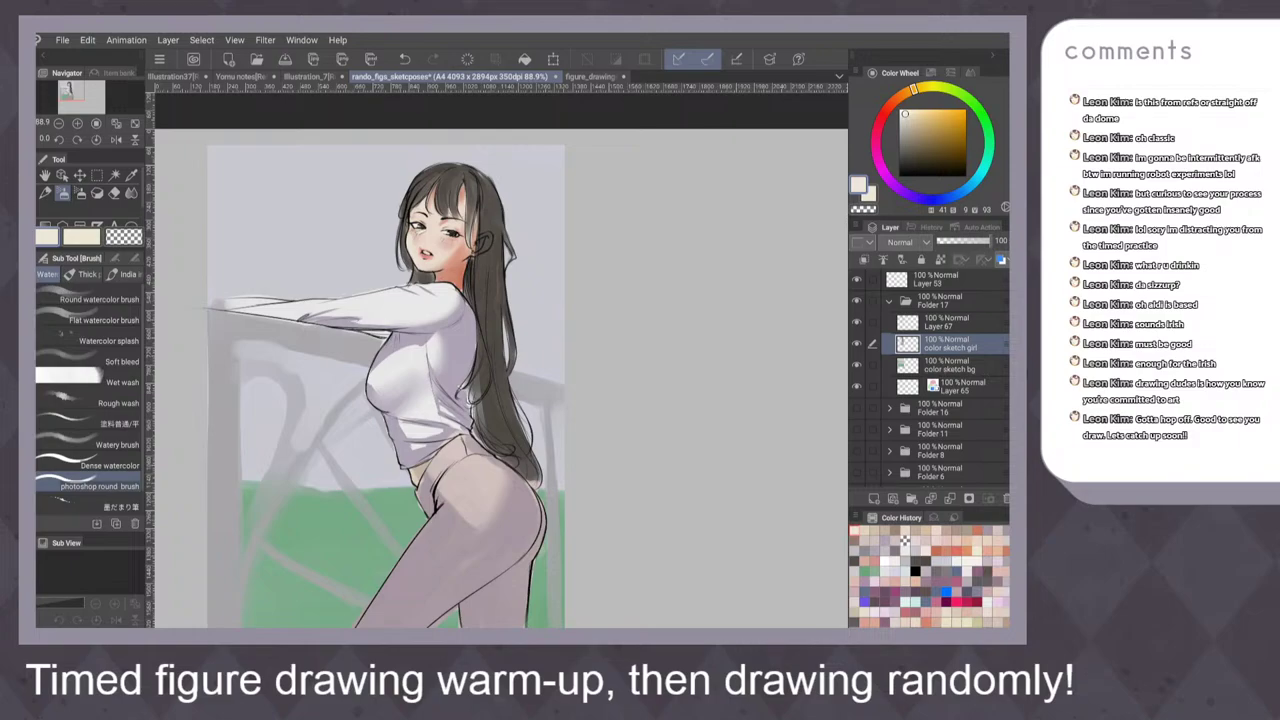
{"action": "scroll", "coordinate": [606, 356], "scroll_direction": "down", "scroll_amount": 1}
{"action": "scroll", "coordinate": [617, 317], "scroll_direction": "up", "scroll_amount": 1}
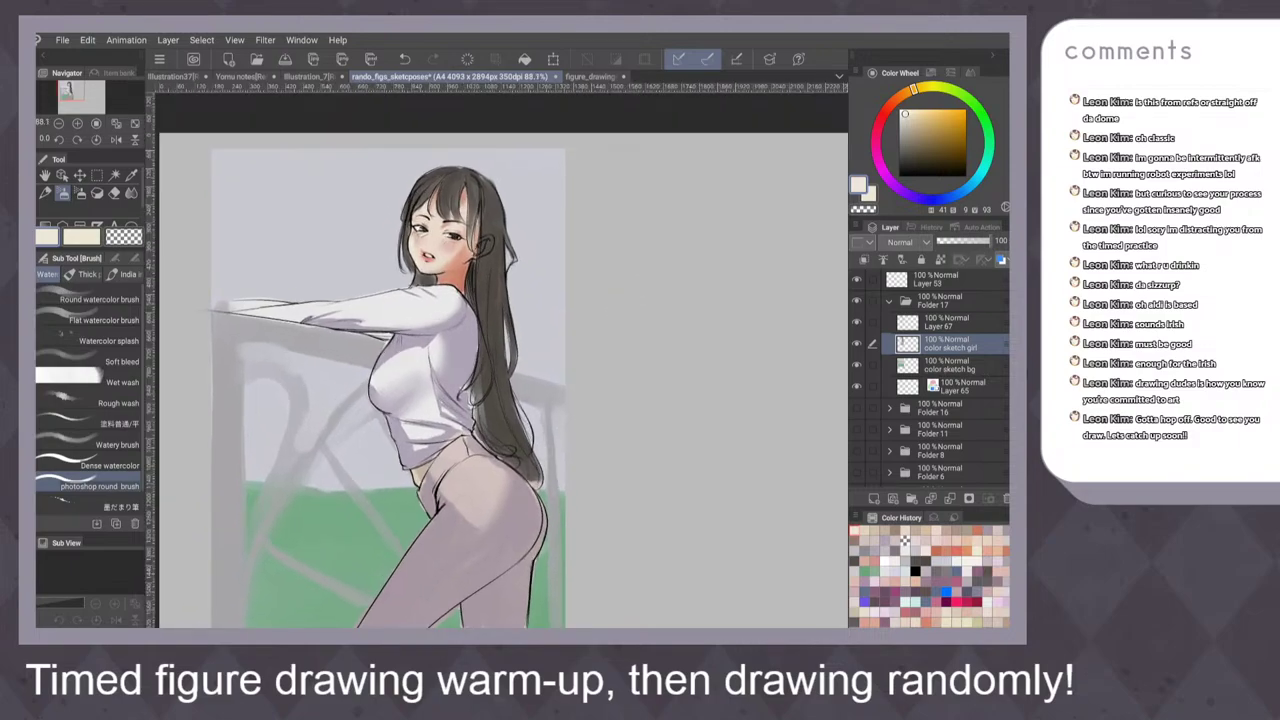
Hide the color sketch girl, color sketch bg and Layer 65 layers to examine the line art alone
{"action": "left_click", "coordinate": [857, 344]}
{"action": "left_click", "coordinate": [856, 343]}
{"action": "left_click_drag", "start_coordinate": [856, 343], "coordinate": [856, 365]}
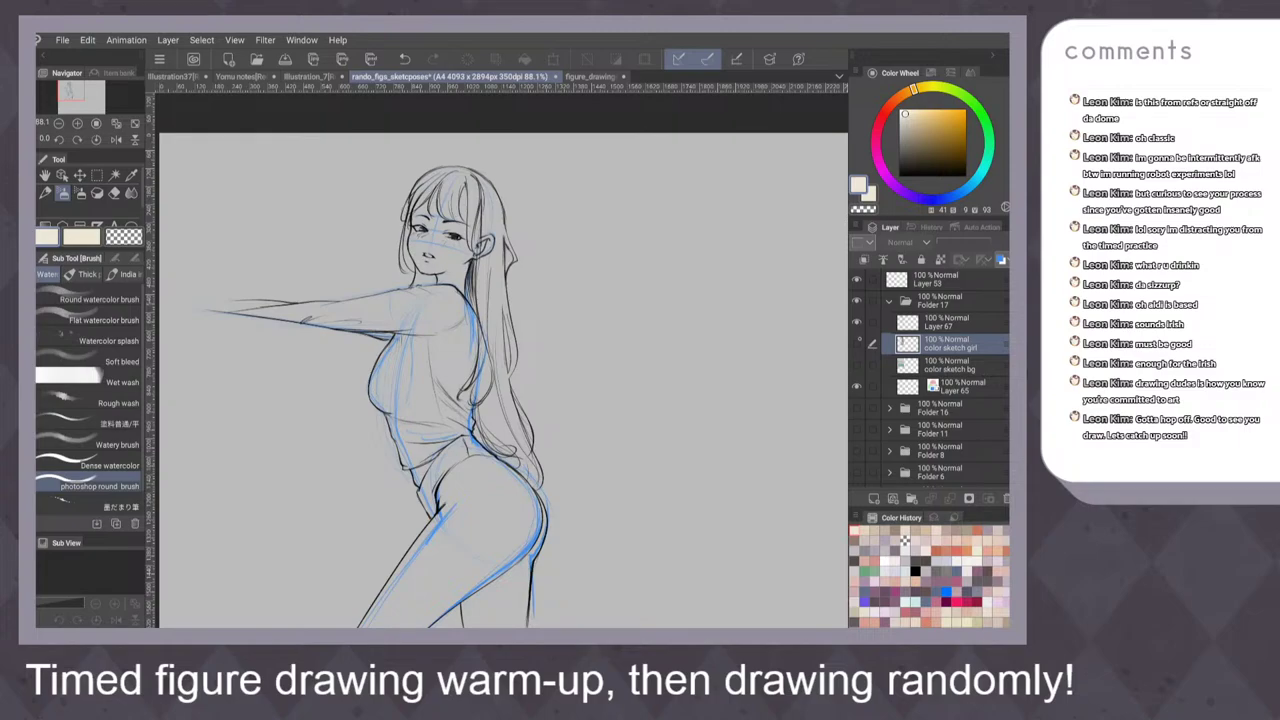
{"action": "left_click_drag", "start_coordinate": [857, 343], "coordinate": [856, 365]}
{"action": "left_click", "coordinate": [856, 387]}
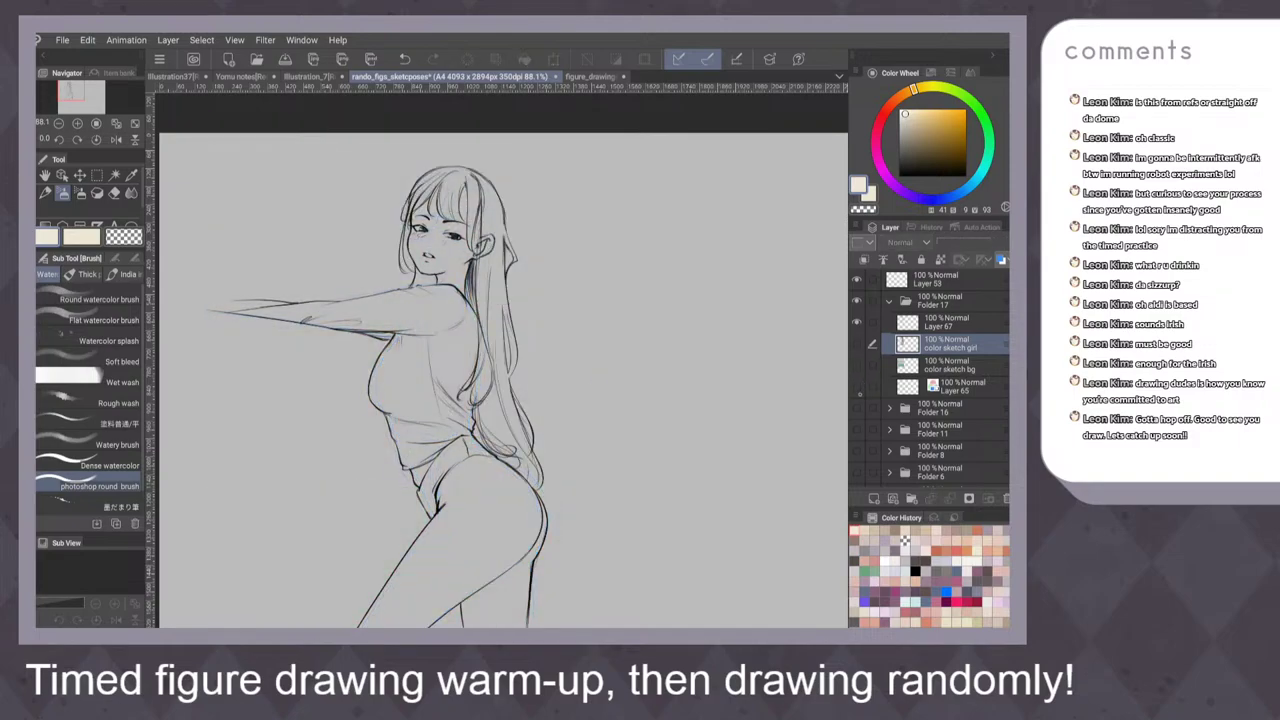
{"action": "left_click_drag", "start_coordinate": [642, 346], "coordinate": [679, 259]}
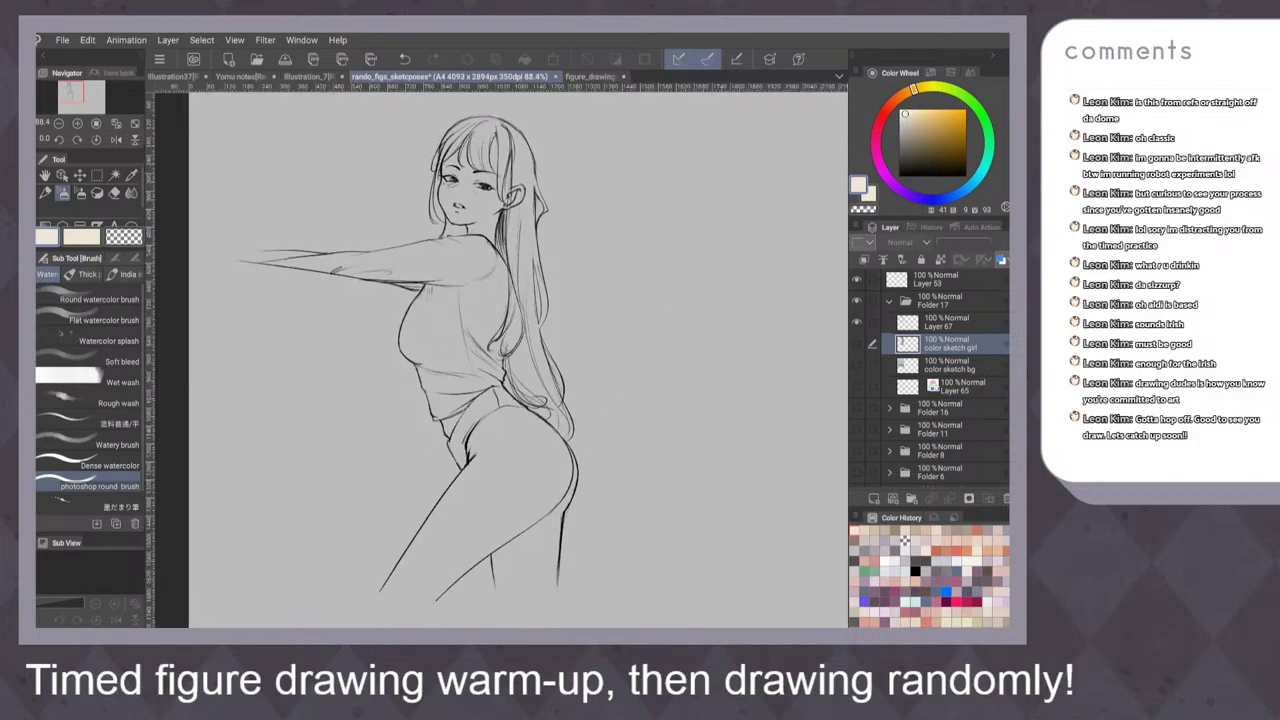
Show Layer 65, color sketch bg and color sketch girl again one after another to compare the drawing stages
{"action": "left_click", "coordinate": [856, 387]}
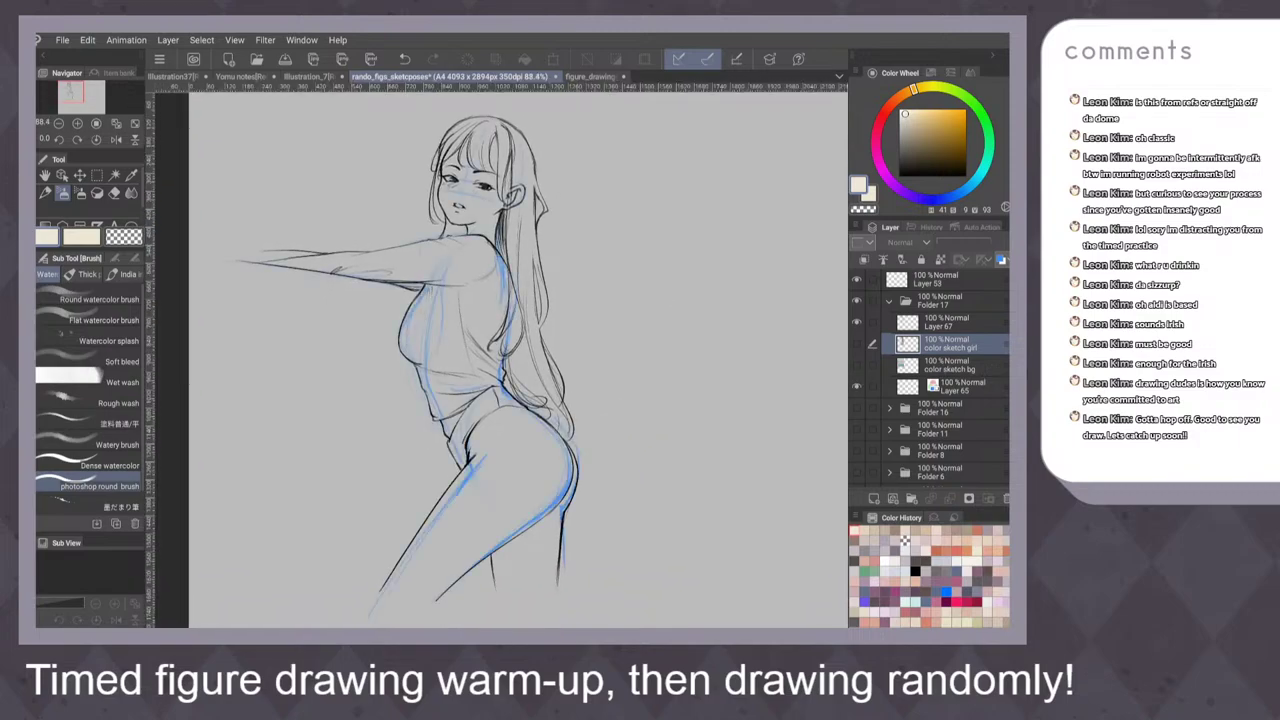
{"action": "left_click", "coordinate": [856, 364]}
{"action": "left_click", "coordinate": [858, 364]}
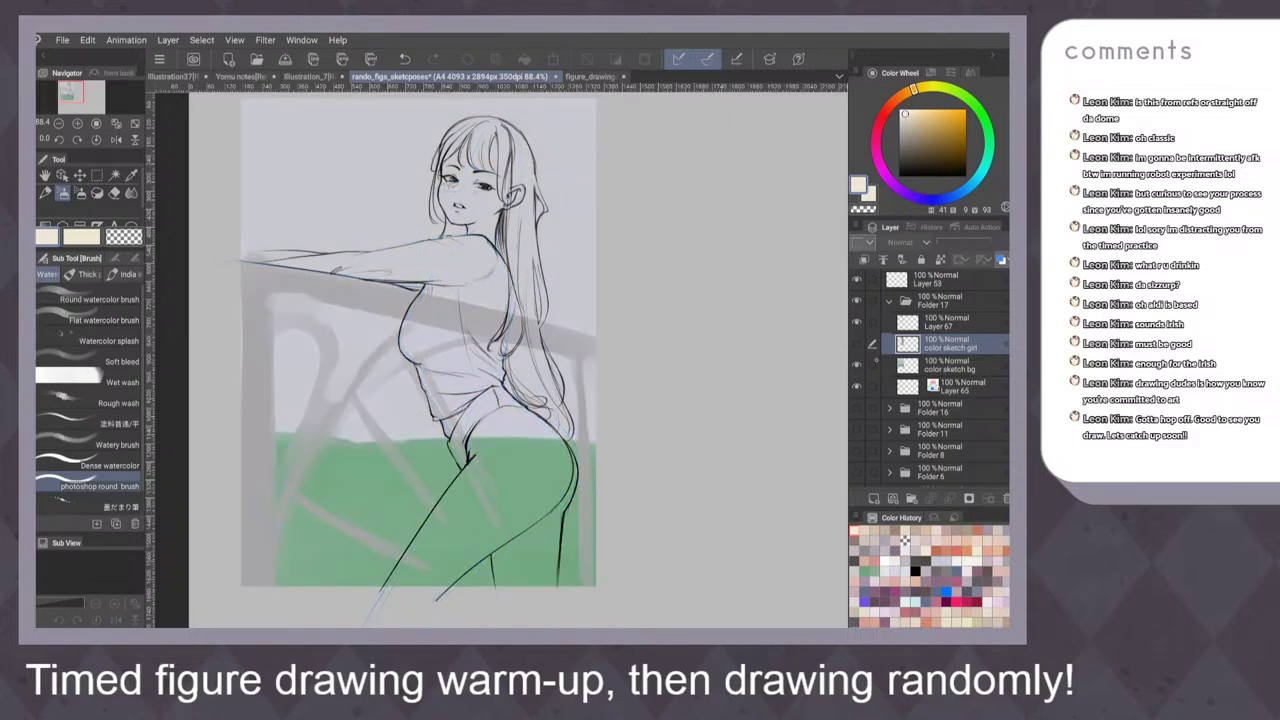
{"action": "left_click", "coordinate": [857, 343]}
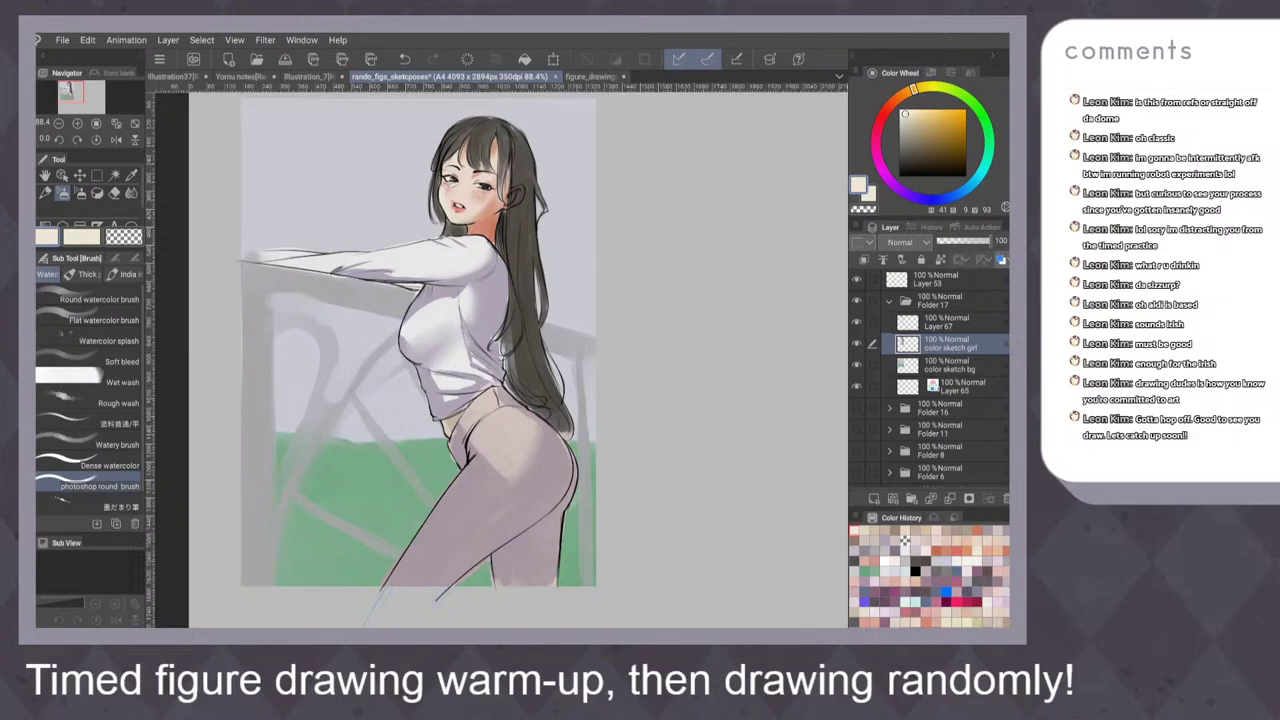